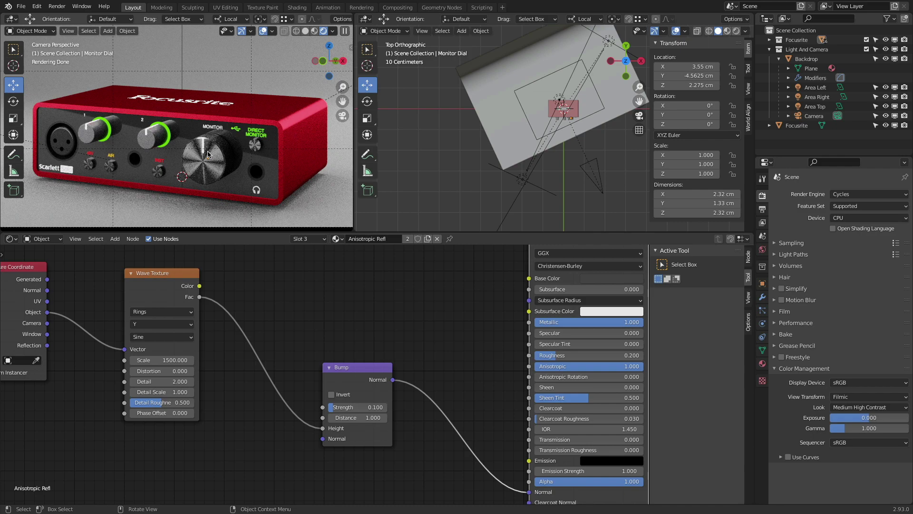
- Examine the monitor dial's brushed-metal surface up close in the rendered camera view
{"action": "scroll", "coordinate": [201, 163], "scroll_direction": "up", "scroll_amount": 11}
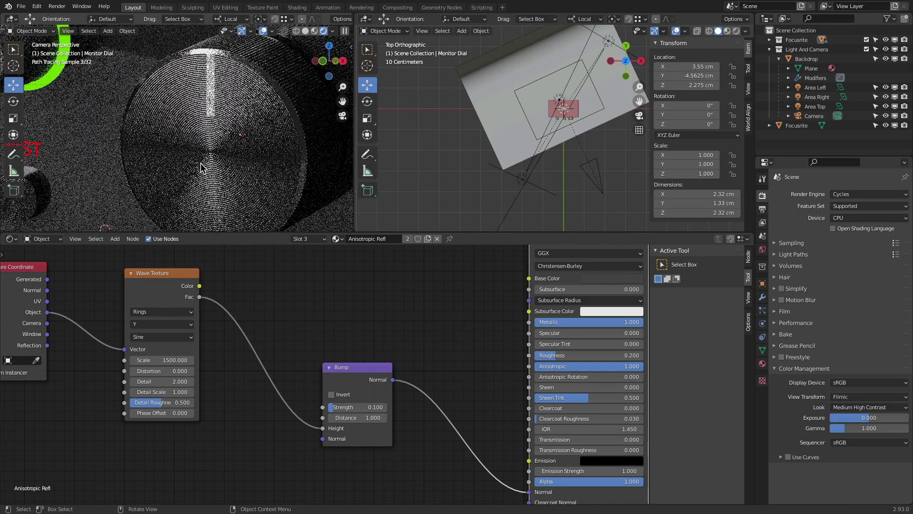
{"action": "scroll", "coordinate": [200, 164], "scroll_direction": "up", "scroll_amount": 2}
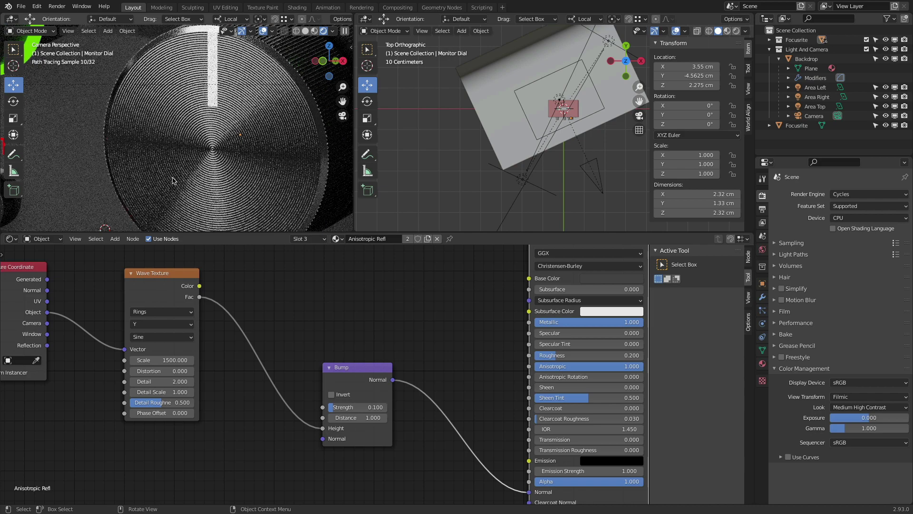
{"action": "scroll", "coordinate": [195, 125], "scroll_direction": "down", "scroll_amount": 10}
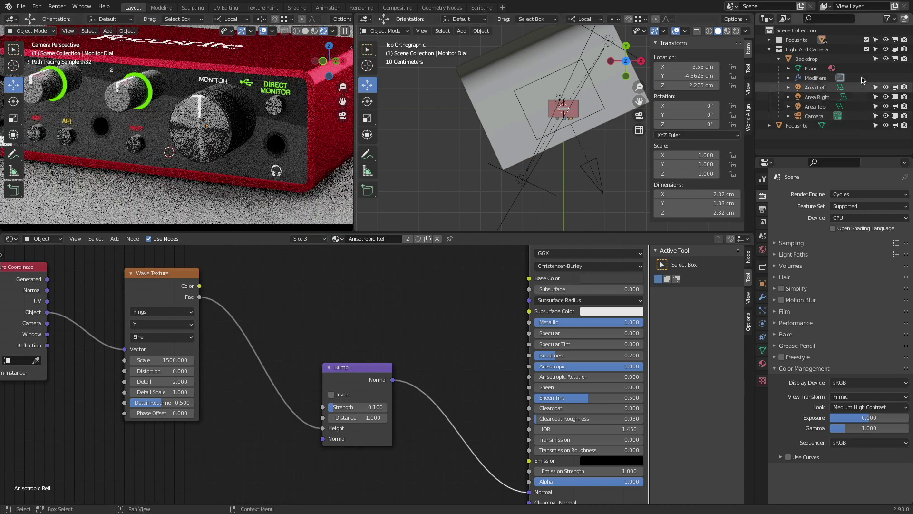
- Toggle the Light And Camera collection off and on to compare the render with and without its lighting
{"action": "left_click", "coordinate": [886, 50]}
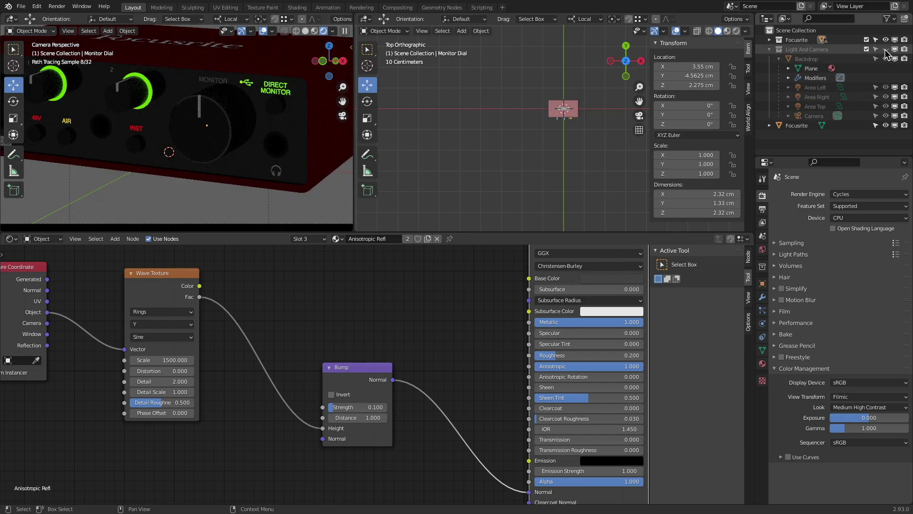
{"action": "left_click", "coordinate": [885, 50]}
{"action": "left_click", "coordinate": [885, 50]}
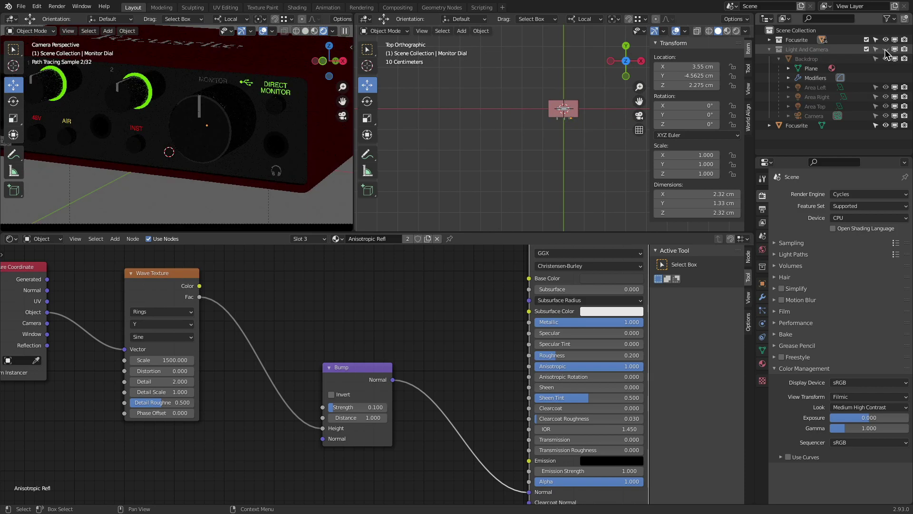
{"action": "left_click", "coordinate": [885, 50]}
{"action": "scroll", "coordinate": [227, 126], "scroll_direction": "down", "scroll_amount": 4}
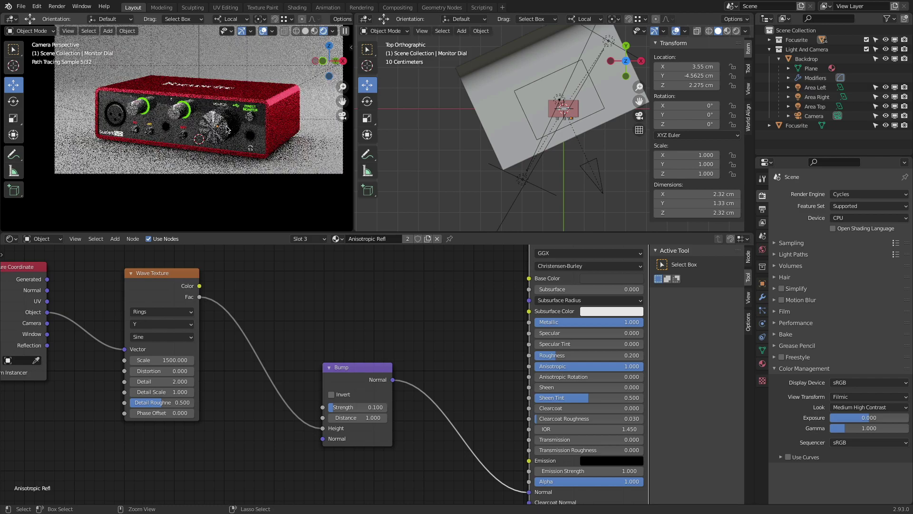
- Switch to the Interface Layout document in Vectornator, toggle the locked base image under the labels off and on, and hide the application
{"action": "key", "text": "super+Tab"}
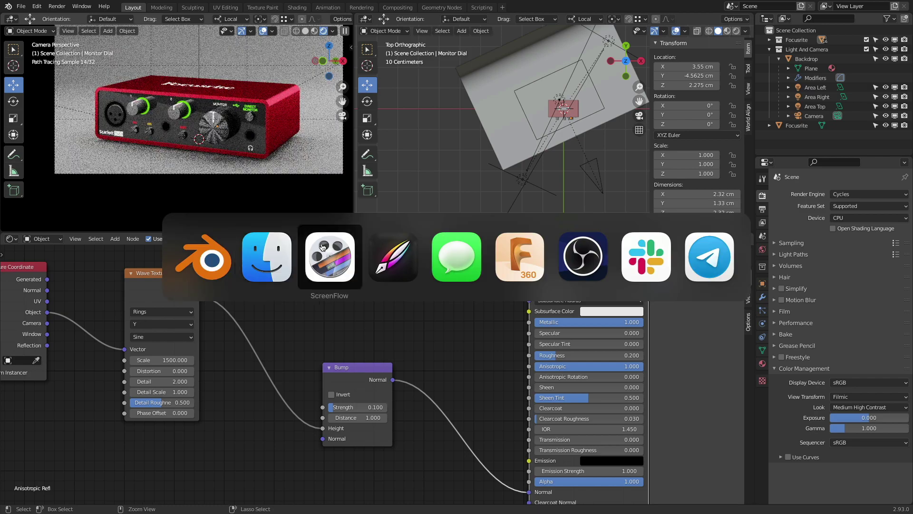
{"action": "left_click", "coordinate": [384, 256]}
{"action": "mouse_move", "coordinate": [350, 512]}
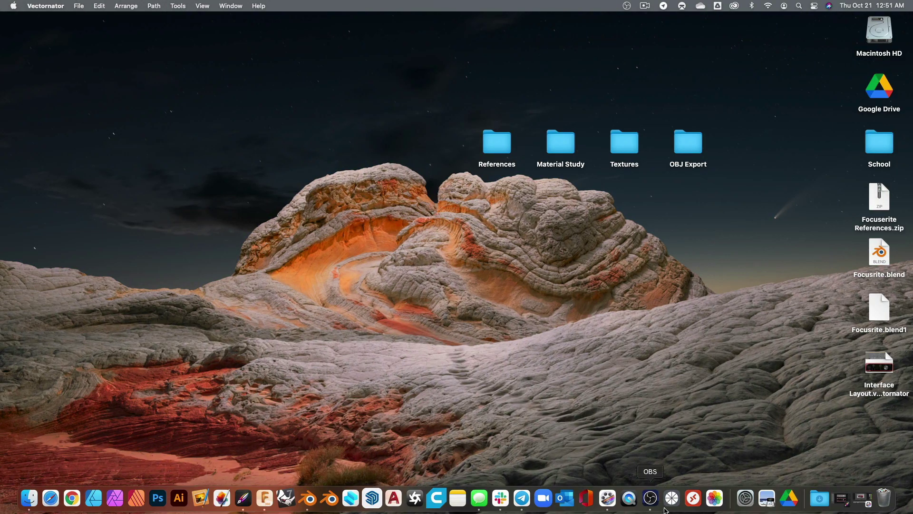
{"action": "left_click", "coordinate": [846, 499]}
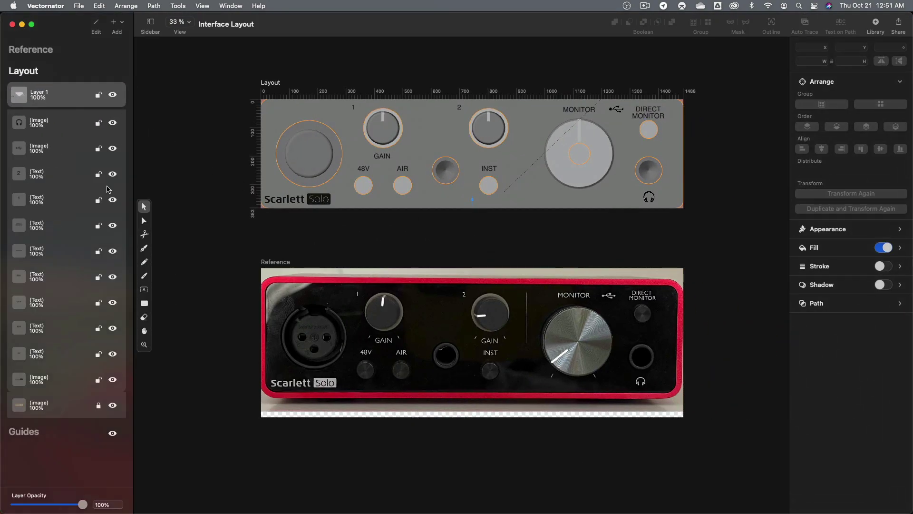
{"action": "left_click", "coordinate": [112, 405]}
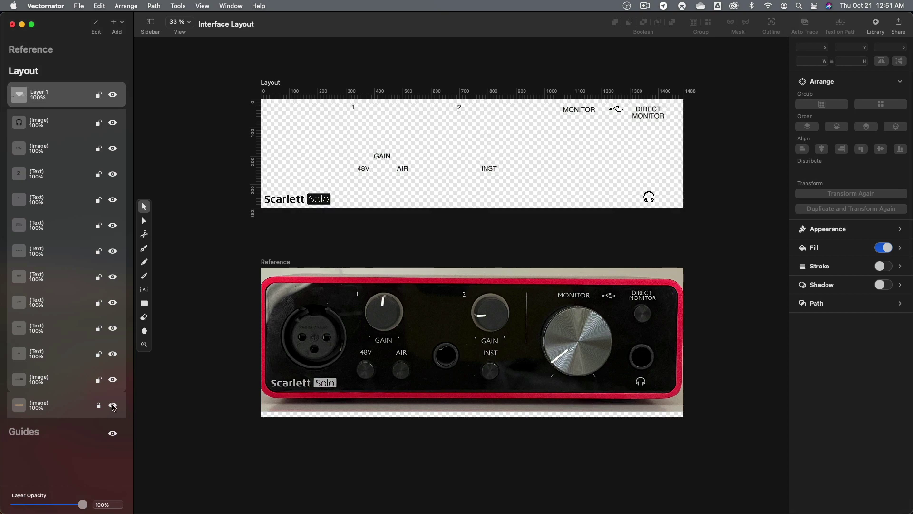
{"action": "left_click", "coordinate": [113, 406]}
{"action": "left_click", "coordinate": [112, 405]}
{"action": "left_click", "coordinate": [113, 406]}
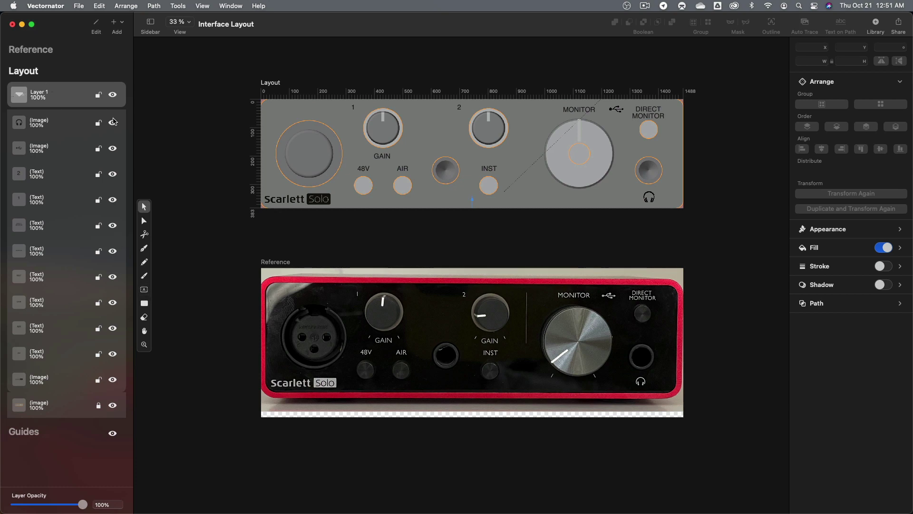
{"action": "key", "text": "super+h"}
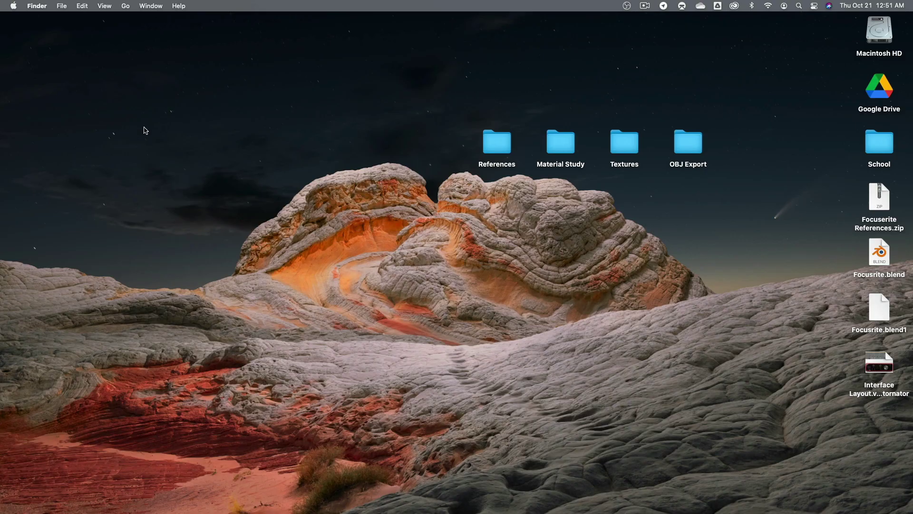
- Preview the Camera Position.MOV clip from the desktop References folder, skipping ahead to about 14 seconds
{"action": "double_click", "coordinate": [492, 138]}
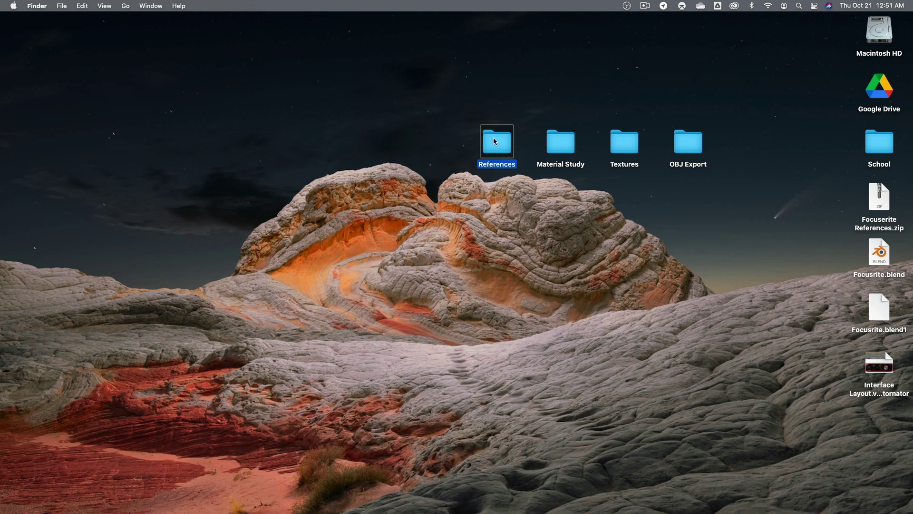
{"action": "left_click_drag", "start_coordinate": [426, 101], "coordinate": [208, 97]}
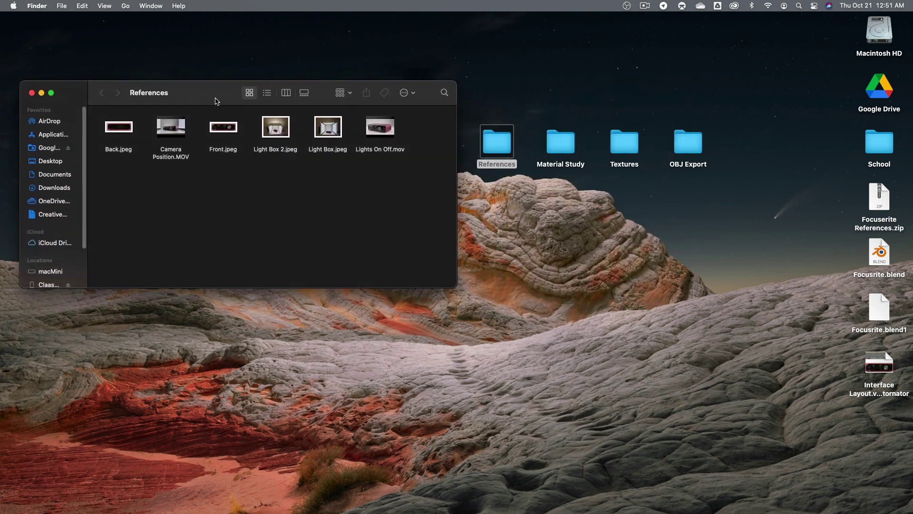
{"action": "left_click", "coordinate": [185, 132]}
{"action": "key", "text": "space"}
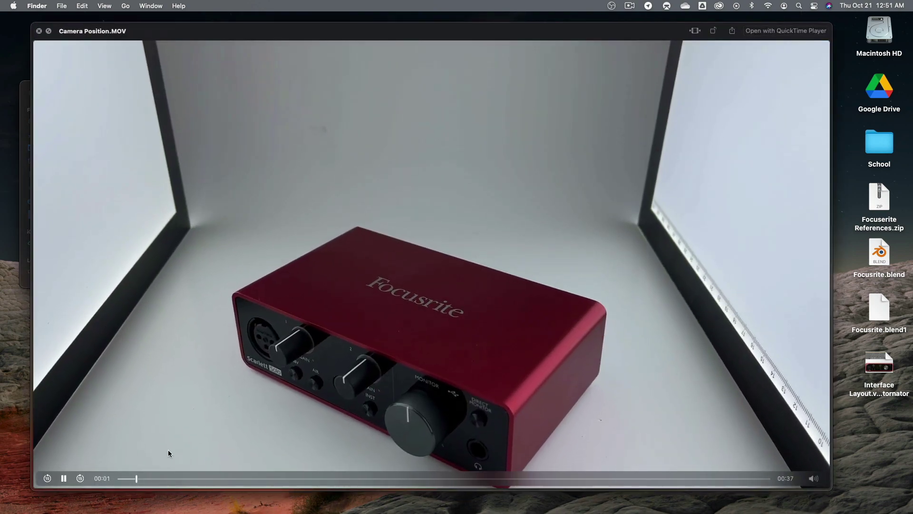
{"action": "left_click_drag", "start_coordinate": [146, 478], "coordinate": [363, 479]}
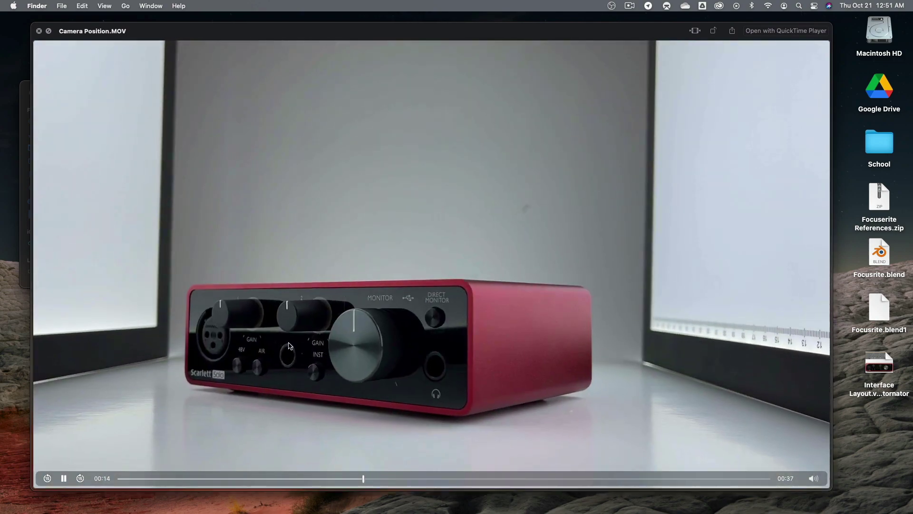
{"action": "key", "text": "space"}
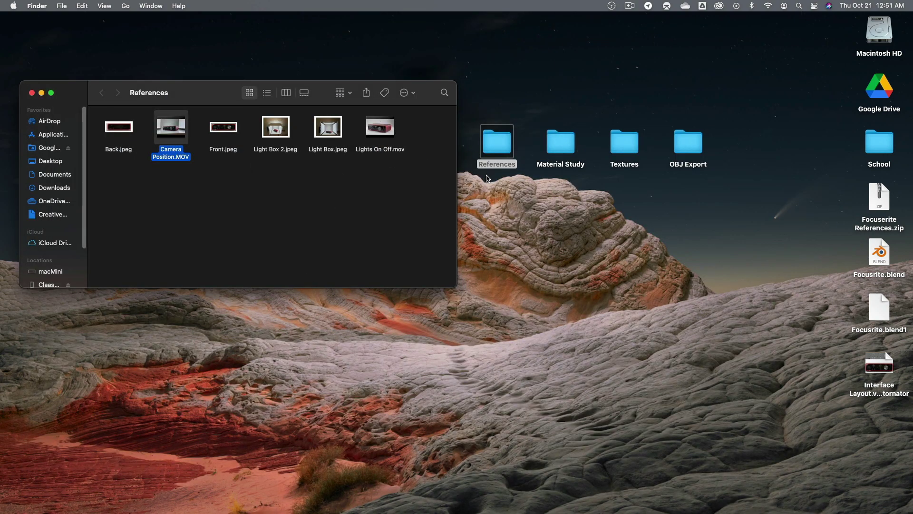
{"action": "key", "text": "space"}
{"action": "key", "text": "space"}
- Look through the photos IMG_9800 to IMG_9804 in the Material Study folder and close both folder windows
{"action": "double_click", "coordinate": [560, 142]}
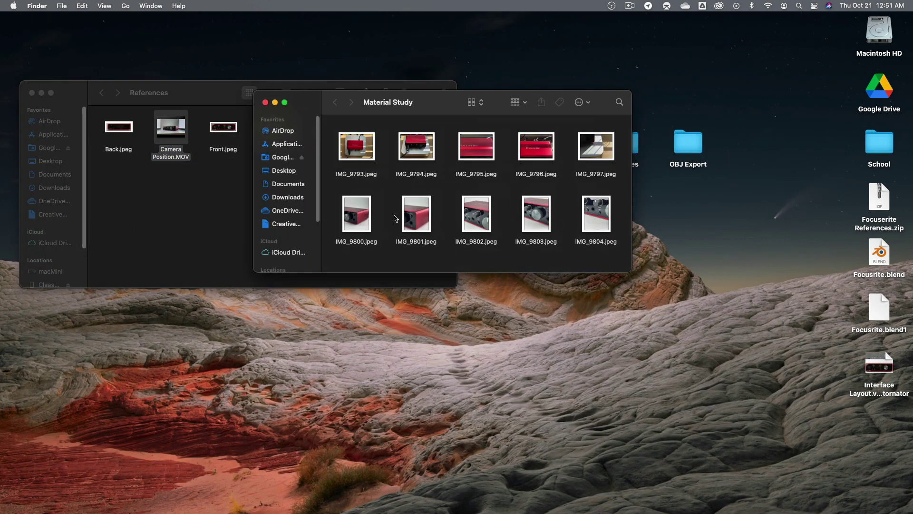
{"action": "left_click", "coordinate": [358, 206]}
{"action": "key", "text": "space"}
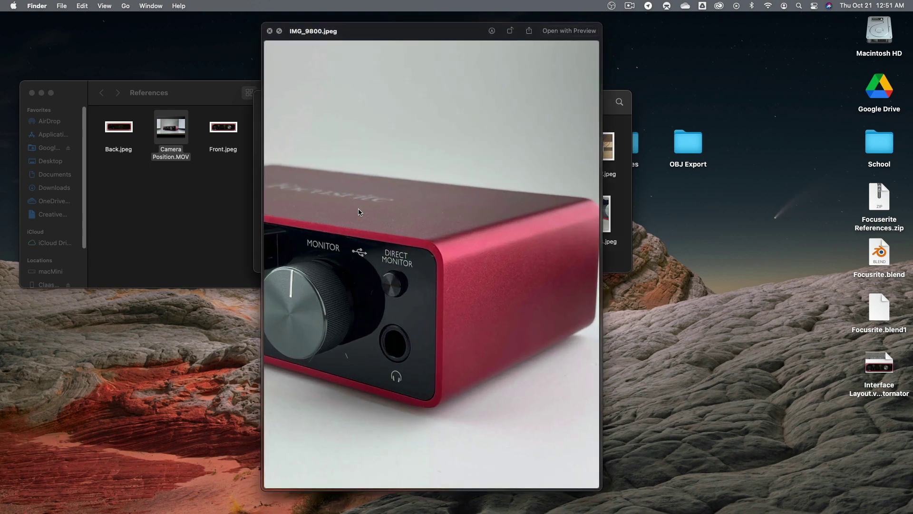
{"action": "key", "text": "Right"}
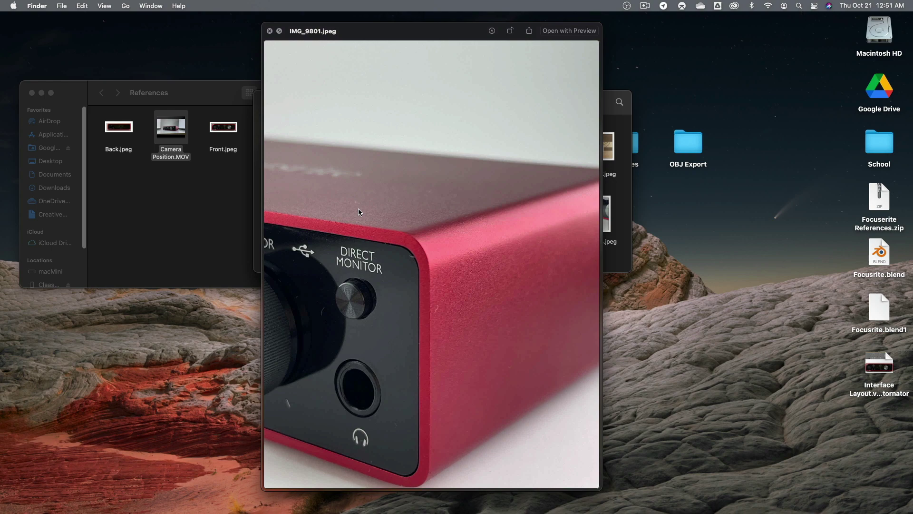
{"action": "key", "text": "Right"}
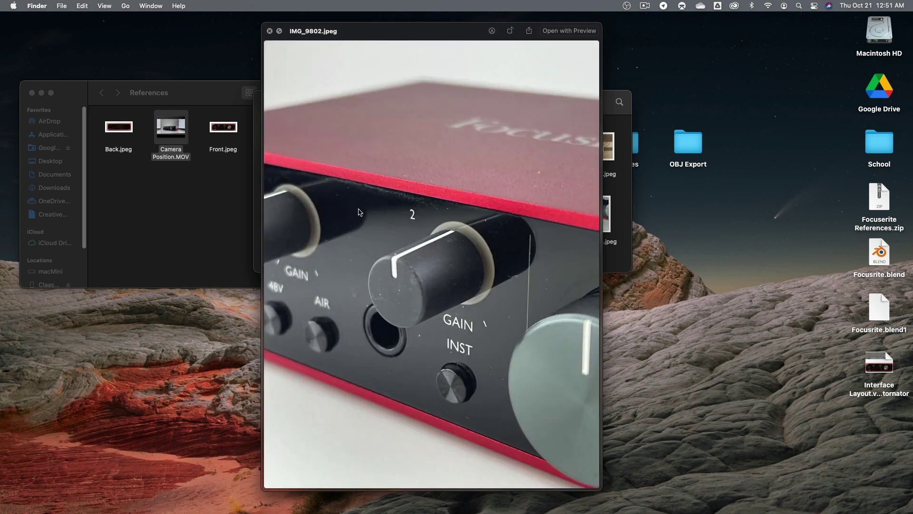
{"action": "key", "text": "Right"}
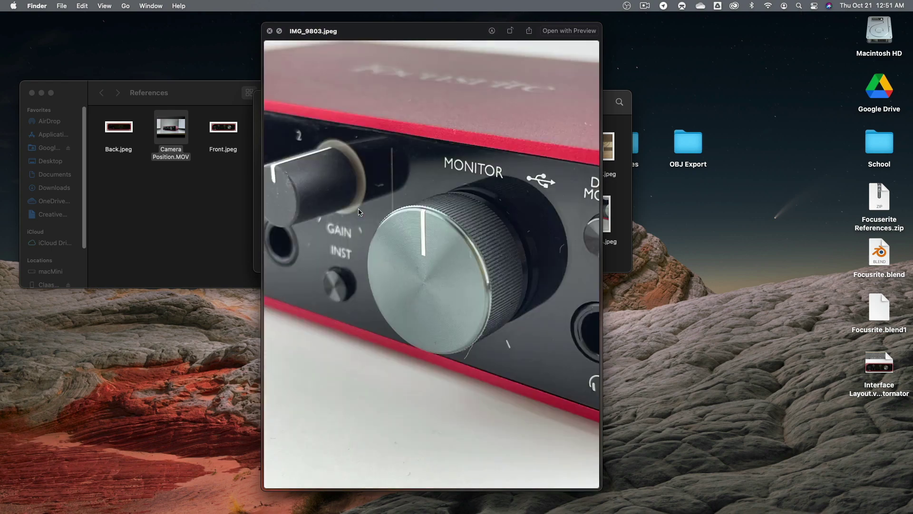
{"action": "key", "text": "Right"}
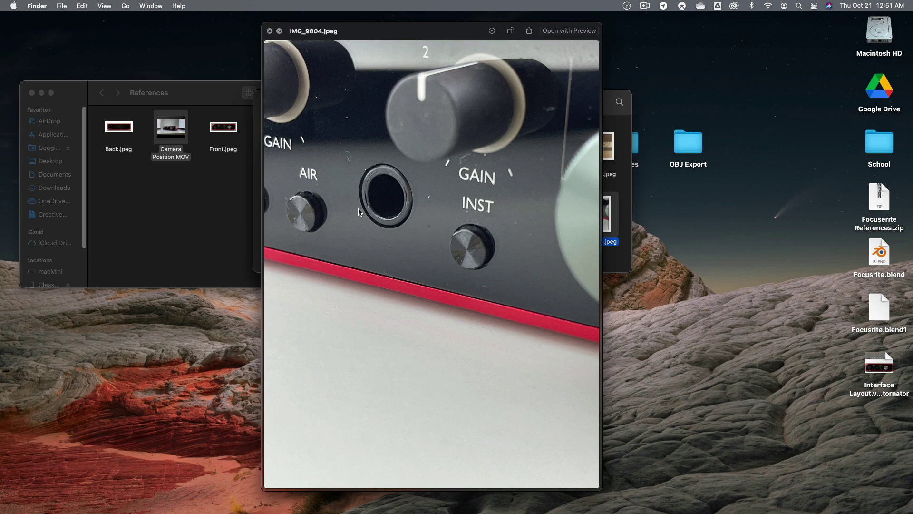
{"action": "key", "text": "Left"}
{"action": "key", "text": "Left"}
{"action": "key", "text": "Left"}
{"action": "key", "text": "space"}
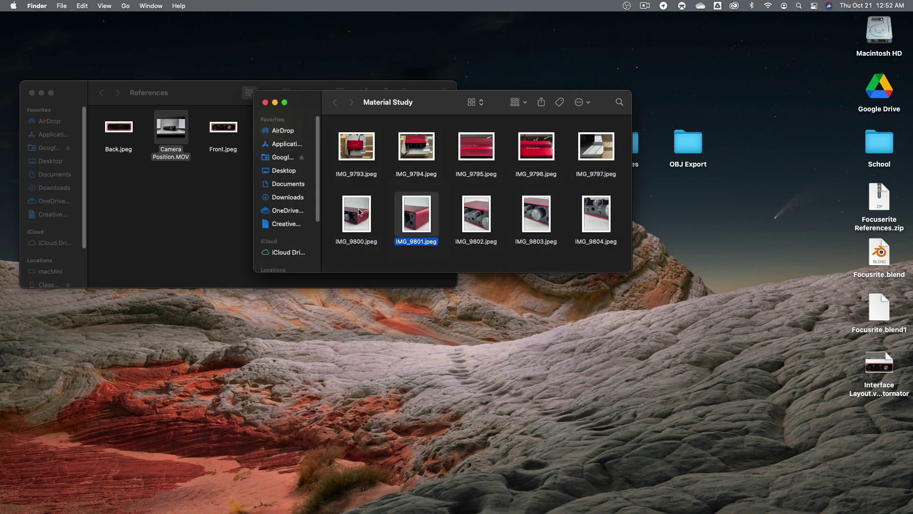
{"action": "key", "text": "super+w"}
{"action": "key", "text": "super+w"}
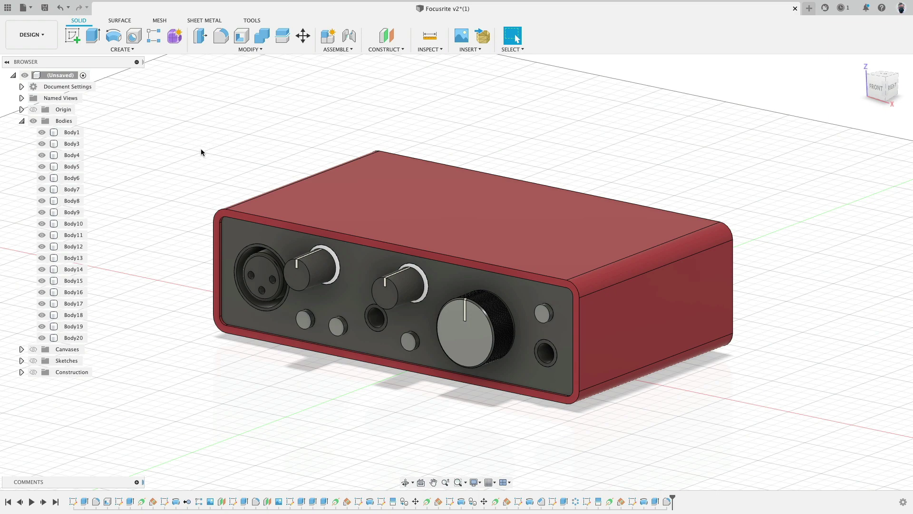
- In Fusion 360, pick out the gain dials and the small round front buttons one after another, and clear the selection
{"action": "left_click", "coordinate": [318, 267]}
{"action": "left_click", "coordinate": [407, 287]}
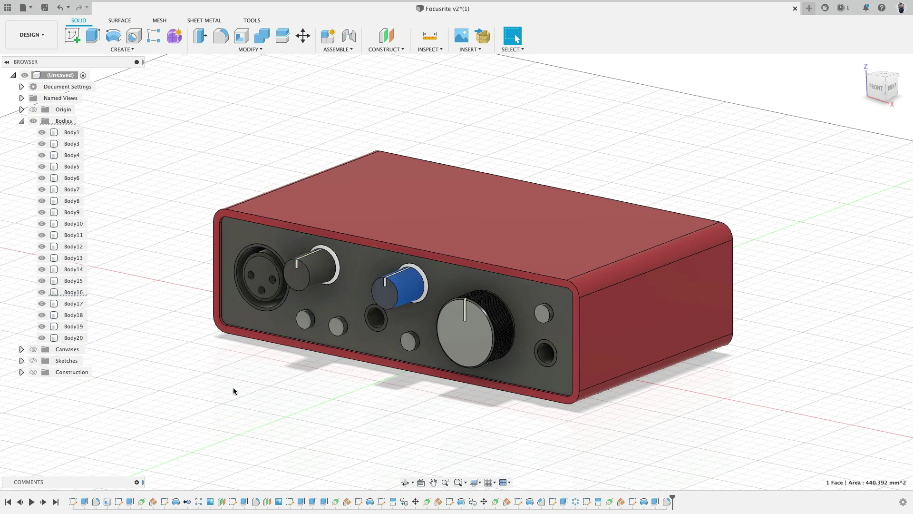
{"action": "left_click", "coordinate": [234, 389]}
{"action": "left_click", "coordinate": [337, 326]}
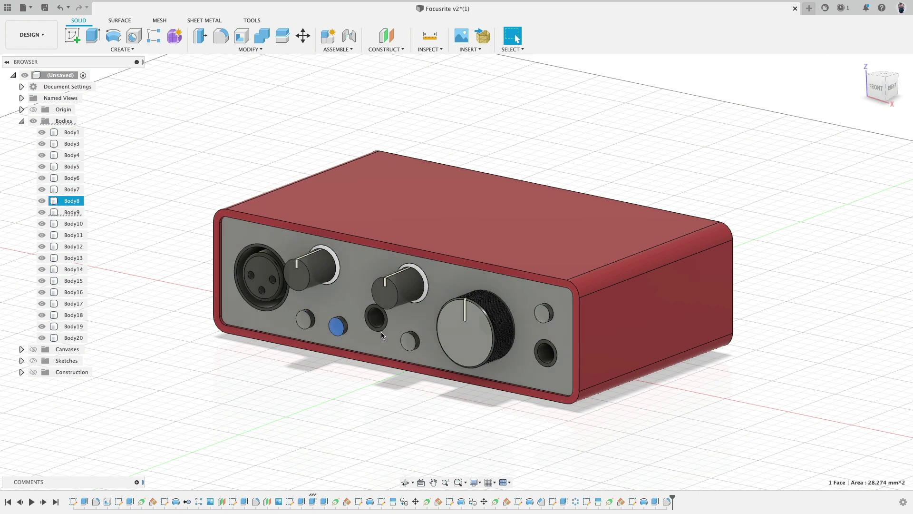
{"action": "left_click", "coordinate": [410, 341]}
{"action": "left_click", "coordinate": [544, 313]}
{"action": "left_click", "coordinate": [365, 382]}
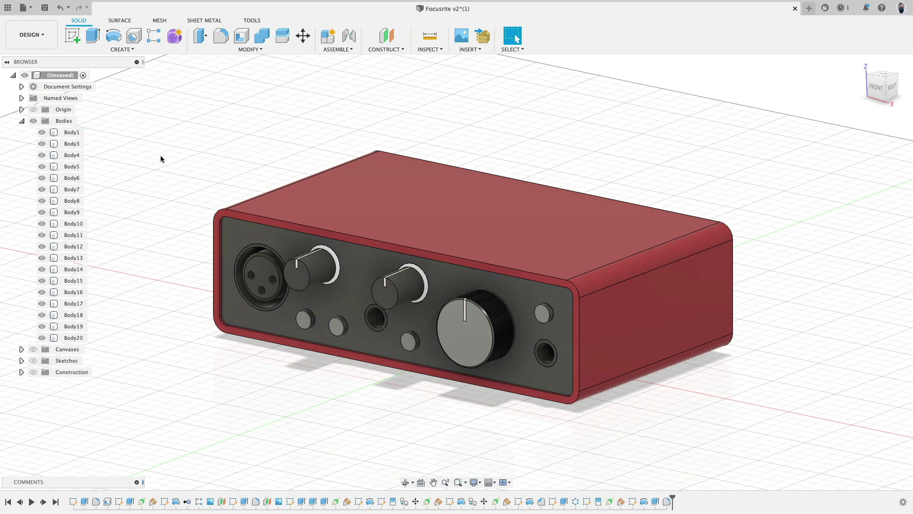
- Set up an OBJ mesh export of Body1 in meters with the file name Housing, and cancel the save
{"action": "right_click", "coordinate": [69, 136]}
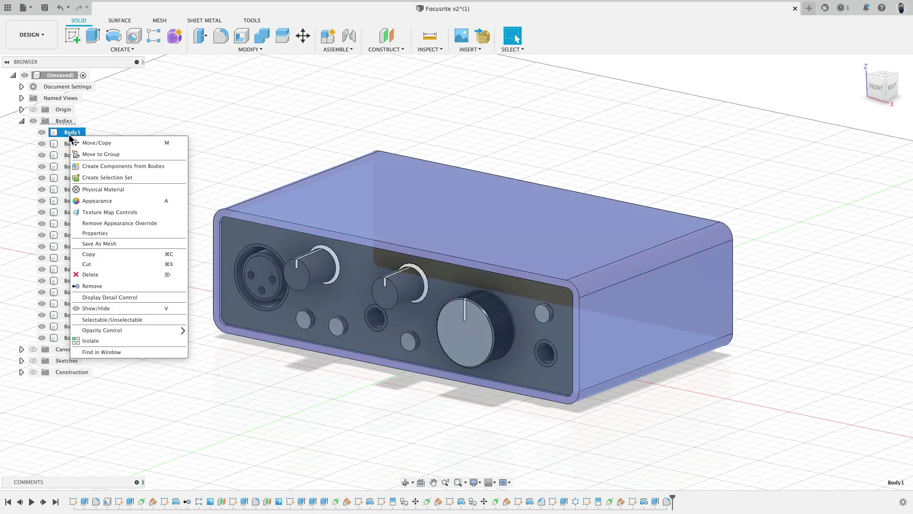
{"action": "left_click", "coordinate": [133, 244]}
{"action": "left_click", "coordinate": [469, 152]}
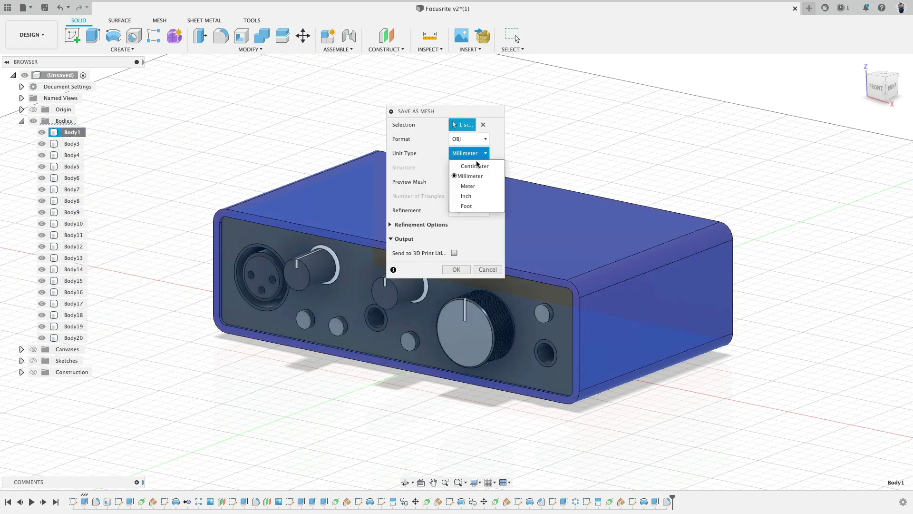
{"action": "left_click", "coordinate": [480, 187]}
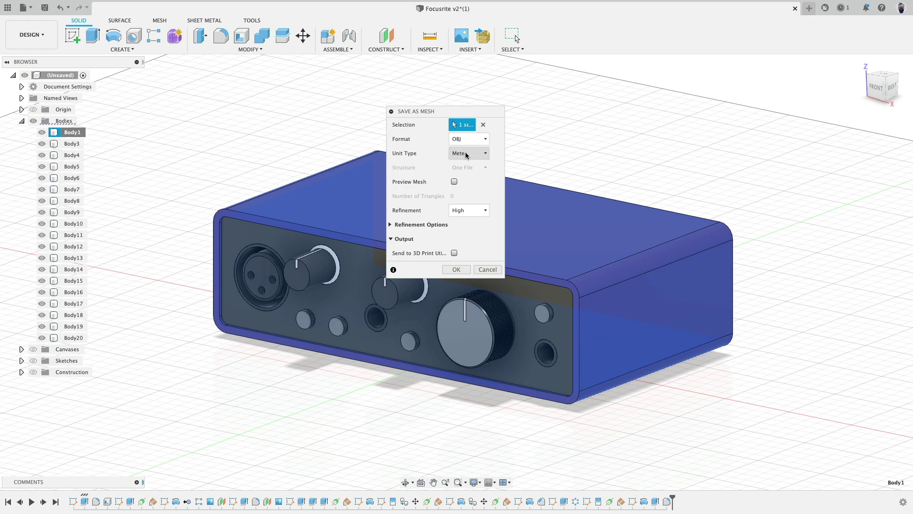
{"action": "left_click", "coordinate": [461, 269]}
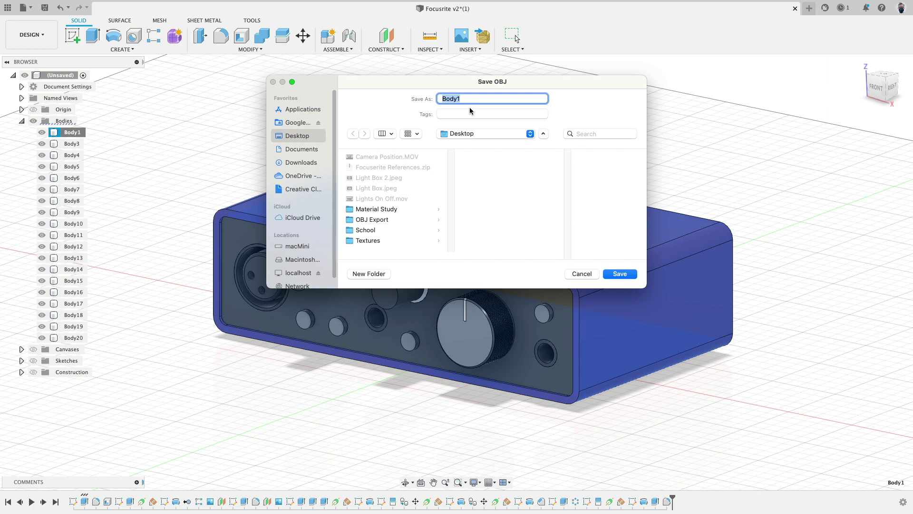
{"action": "type", "text": "Housing"}
{"action": "left_click", "coordinate": [580, 274]}
- Hide the housing Body1 and select Body3, one of the round feet underneath
{"action": "left_click", "coordinate": [42, 132]}
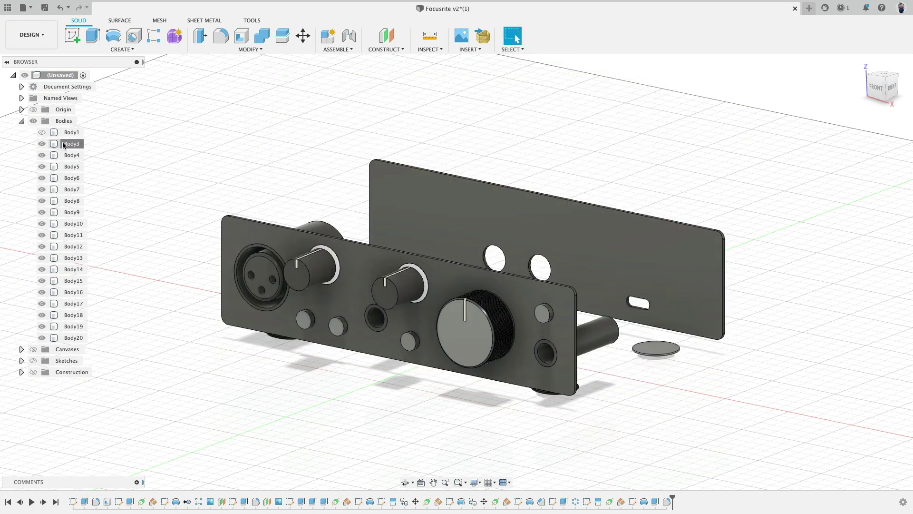
{"action": "left_click", "coordinate": [63, 144]}
{"action": "middle_click_drag", "start_coordinate": [245, 127], "coordinate": [255, 157], "text": "shift"}
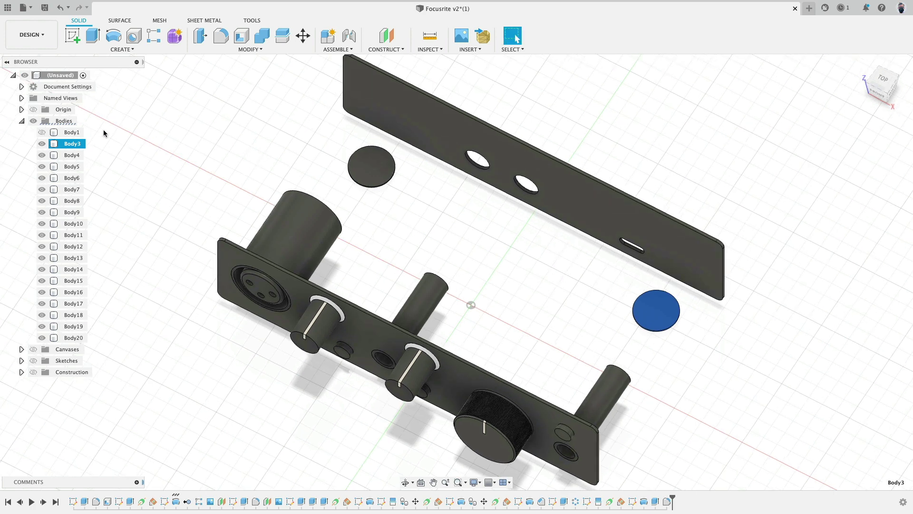
- Set up an OBJ mesh export of Body3 in meters with the file name Foot, and cancel the save
{"action": "right_click", "coordinate": [68, 145]}
{"action": "left_click", "coordinate": [129, 252]}
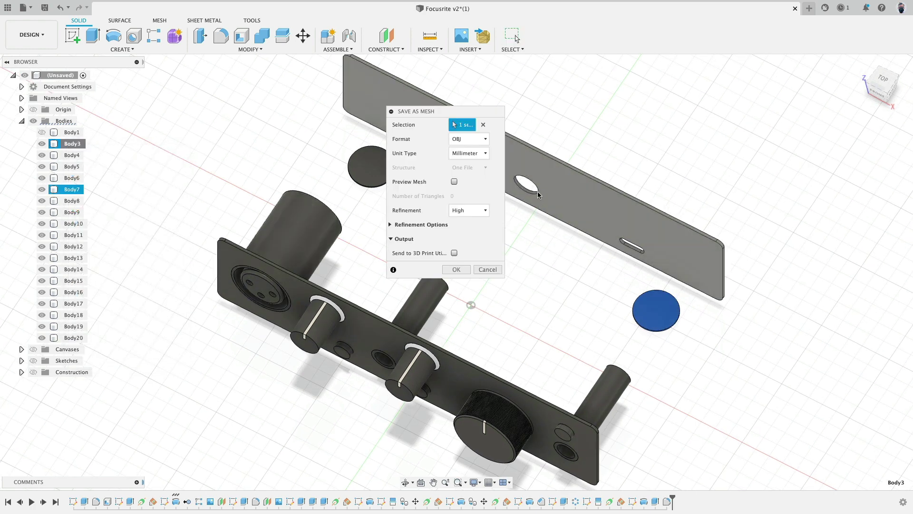
{"action": "left_click", "coordinate": [478, 154]}
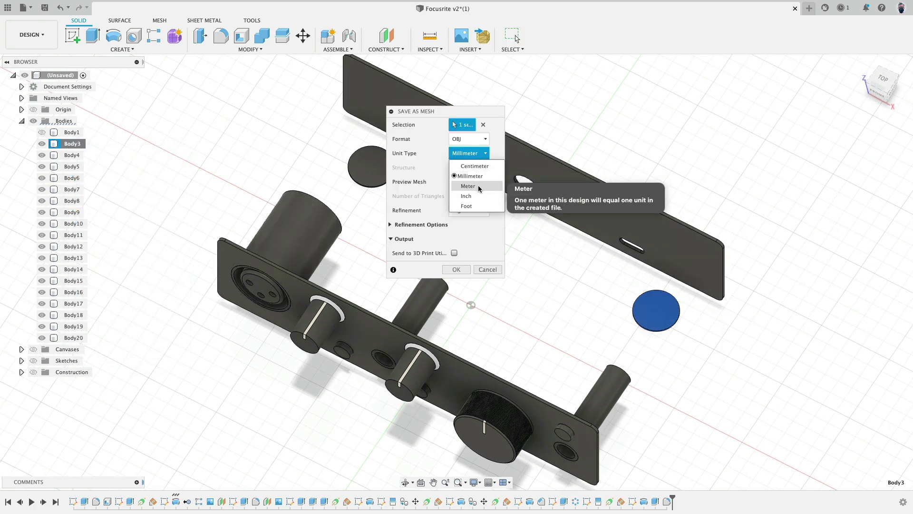
{"action": "left_click", "coordinate": [478, 186]}
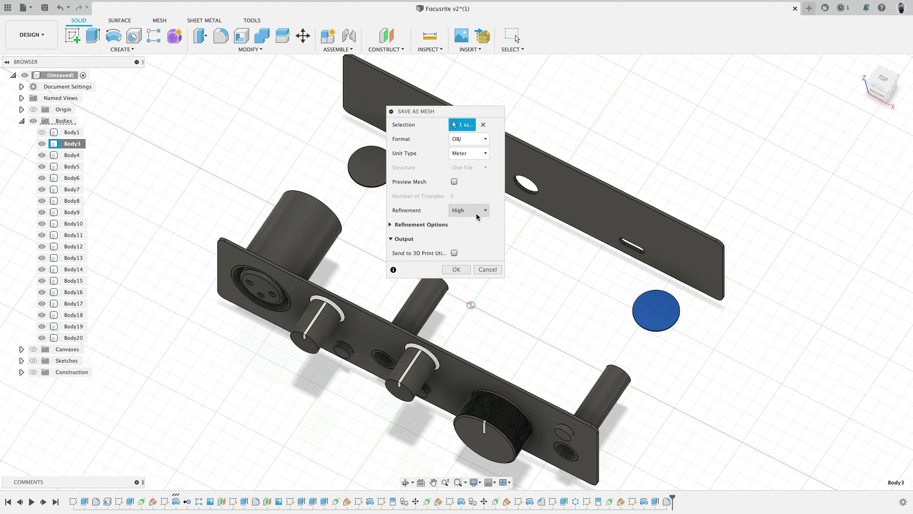
{"action": "left_click", "coordinate": [457, 269]}
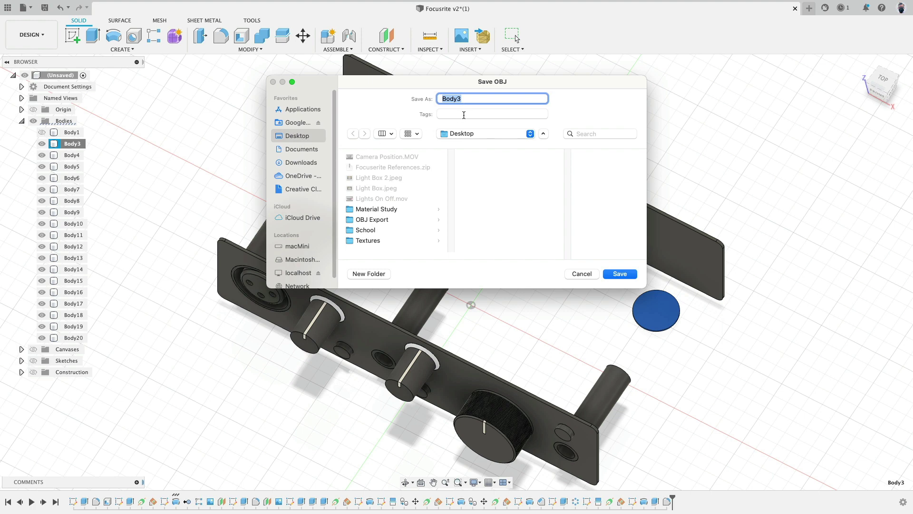
{"action": "type", "text": "Foot"}
{"action": "left_click", "coordinate": [581, 274]}
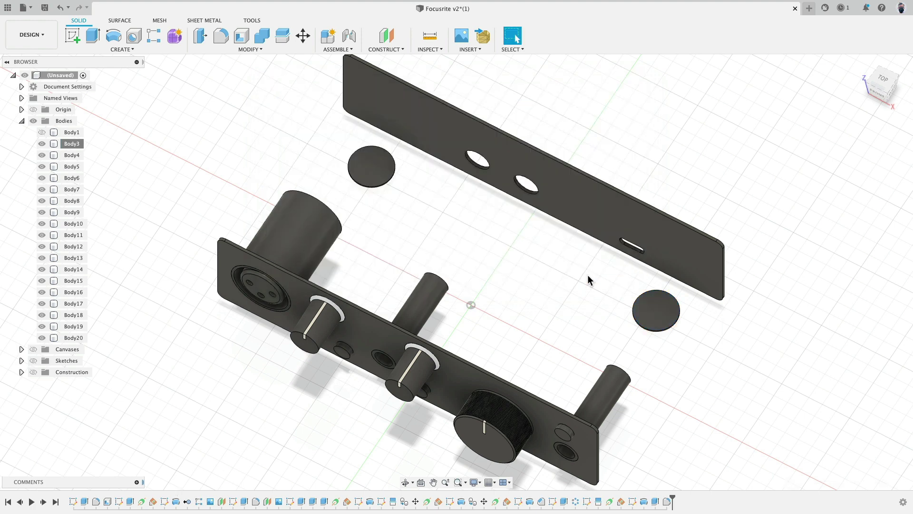
- Hide the four round feet, Body3 to Body6
{"action": "left_click", "coordinate": [41, 143]}
{"action": "left_click", "coordinate": [41, 155]}
{"action": "left_click", "coordinate": [42, 167]}
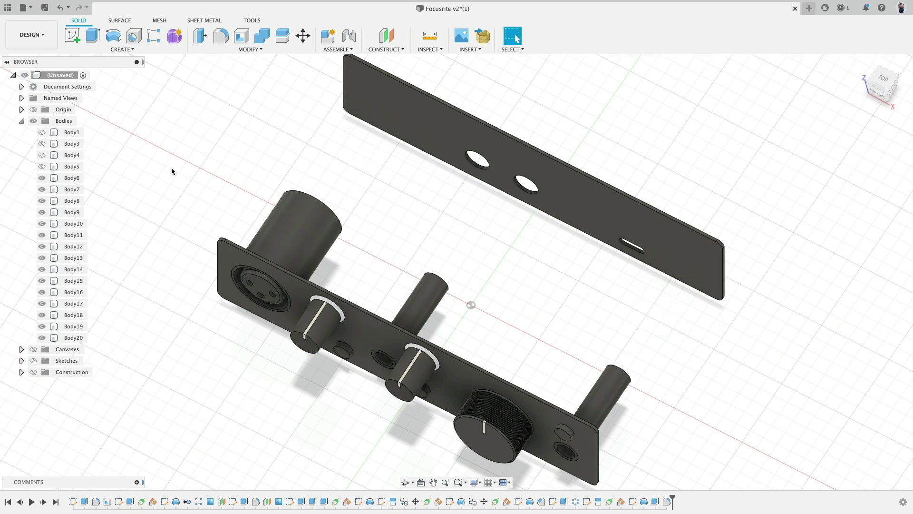
{"action": "middle_click_drag", "start_coordinate": [171, 167], "coordinate": [124, 173], "text": "shift"}
{"action": "left_click", "coordinate": [56, 177]}
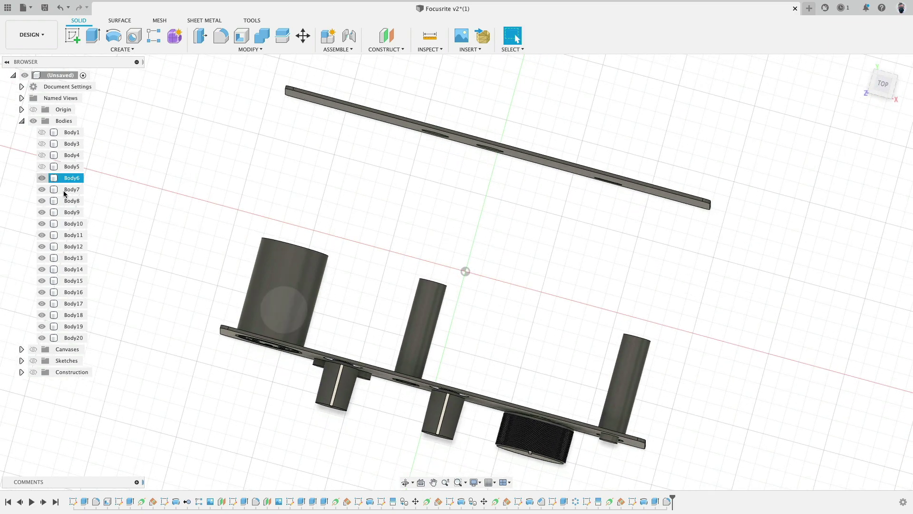
{"action": "middle_click_drag", "start_coordinate": [63, 189], "coordinate": [88, 179], "text": "shift"}
{"action": "middle_click_drag", "start_coordinate": [164, 186], "coordinate": [213, 114], "text": "shift"}
{"action": "left_click", "coordinate": [42, 178]}
- Hide the back plate Body7 and the front plate Body8, leaving only the dials, buttons and sockets in view
{"action": "left_click", "coordinate": [39, 191]}
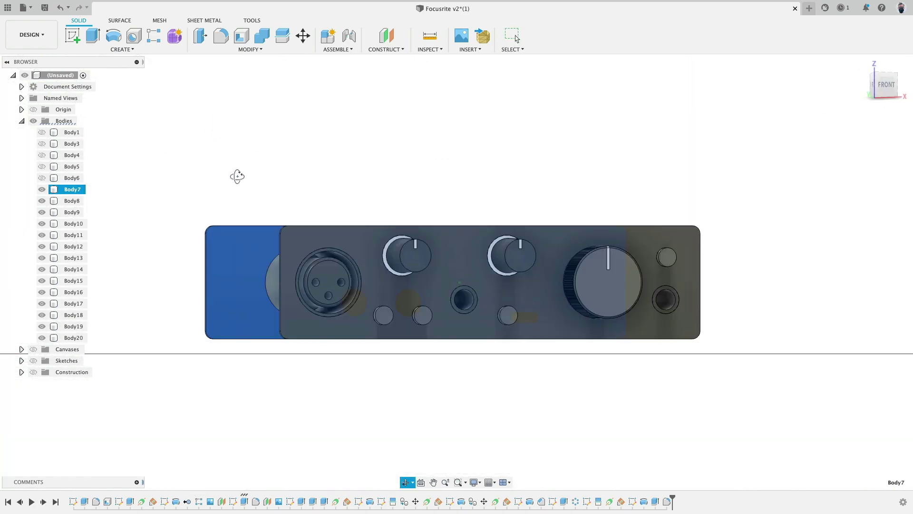
{"action": "left_click", "coordinate": [41, 190]}
{"action": "middle_click_drag", "start_coordinate": [142, 151], "coordinate": [267, 156], "text": "shift"}
{"action": "left_click", "coordinate": [70, 201]}
{"action": "middle_click_drag", "start_coordinate": [186, 198], "coordinate": [319, 191], "text": "shift"}
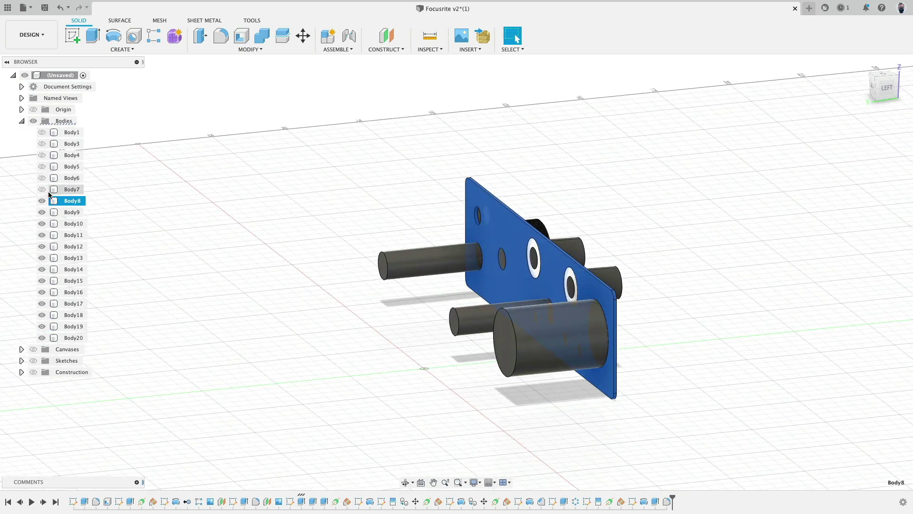
{"action": "left_click", "coordinate": [42, 200]}
{"action": "middle_click_drag", "start_coordinate": [423, 210], "coordinate": [369, 212], "text": "shift"}
{"action": "left_click", "coordinate": [440, 169]}
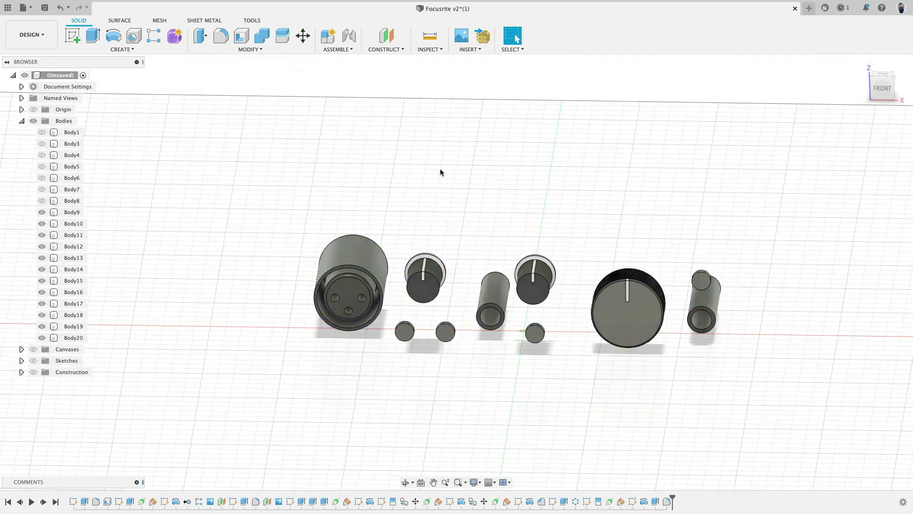
{"action": "middle_click_drag", "start_coordinate": [404, 170], "coordinate": [426, 179], "text": "shift"}
{"action": "left_click_drag", "start_coordinate": [426, 179], "coordinate": [396, 180]}
{"action": "key", "text": "Escape"}
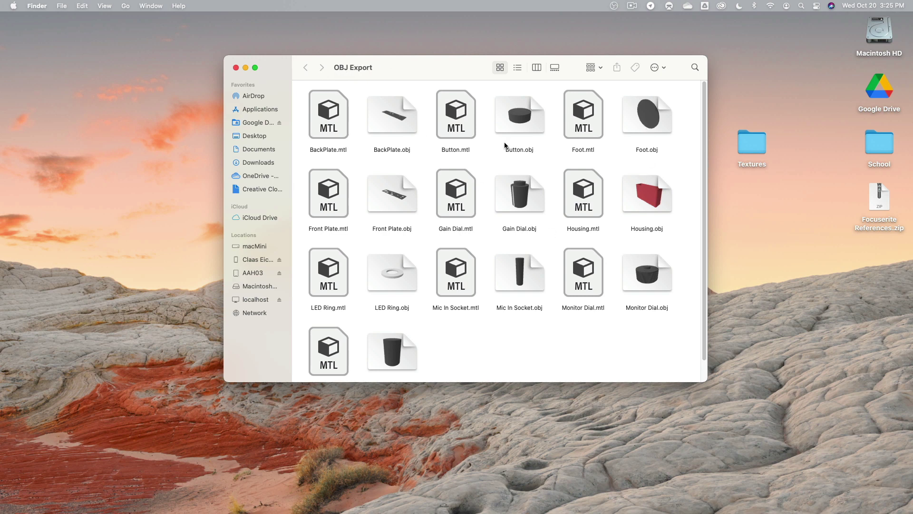
- In Finder's OBJ Export folder, preview Gain Dial.obj and Monitor Dial.obj, rotating each model to inspect it
{"action": "left_click", "coordinate": [523, 194]}
{"action": "key", "text": "space"}
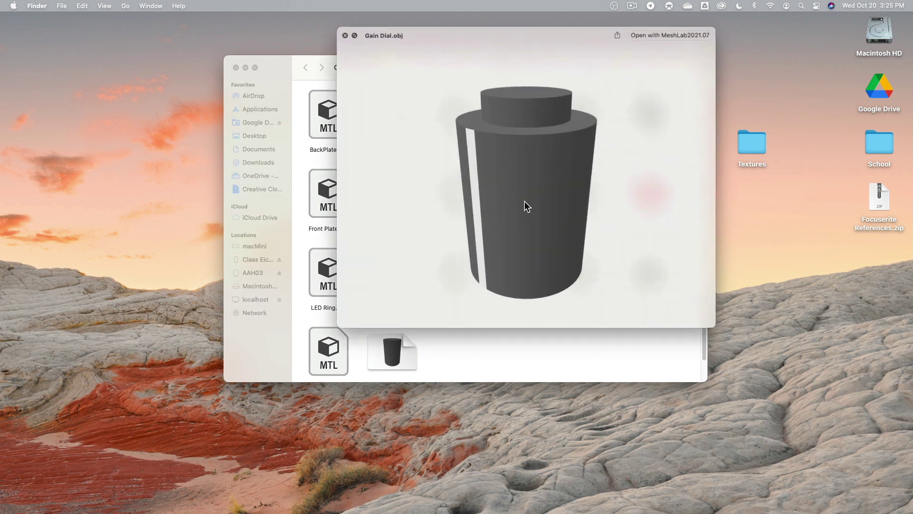
{"action": "left_click_drag", "start_coordinate": [525, 230], "coordinate": [550, 176]}
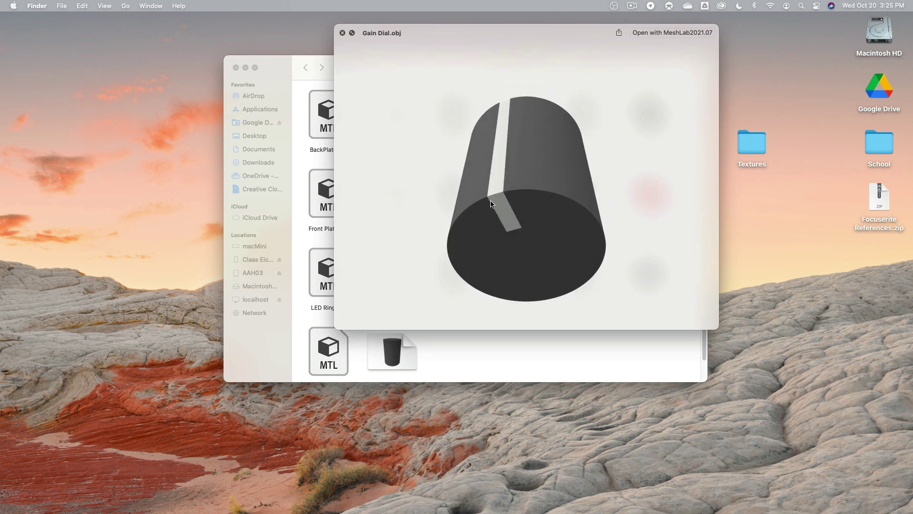
{"action": "key", "text": "space"}
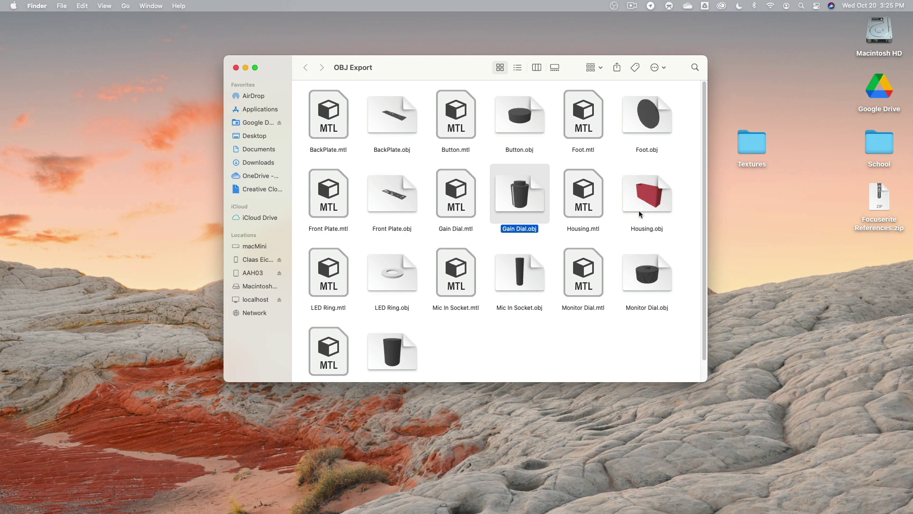
{"action": "left_click", "coordinate": [654, 280]}
{"action": "key", "text": "space"}
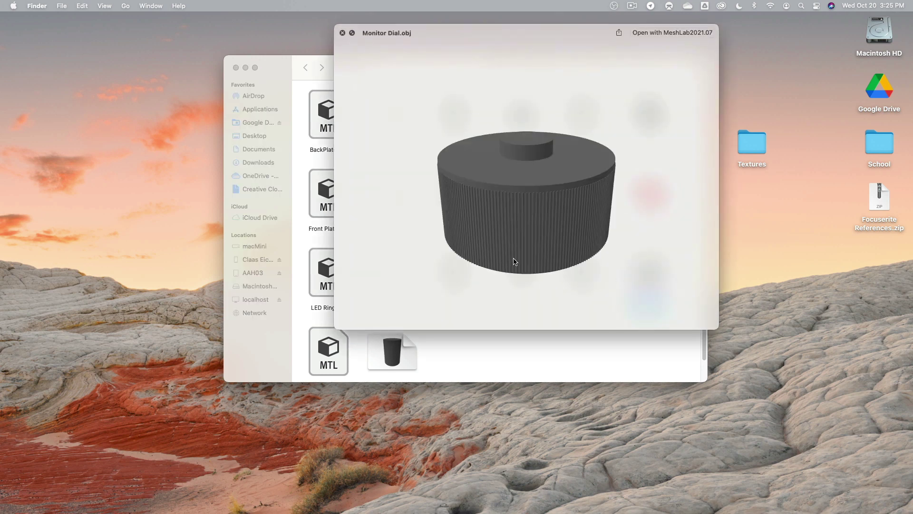
{"action": "left_click_drag", "start_coordinate": [604, 175], "coordinate": [546, 223]}
{"action": "key", "text": "space"}
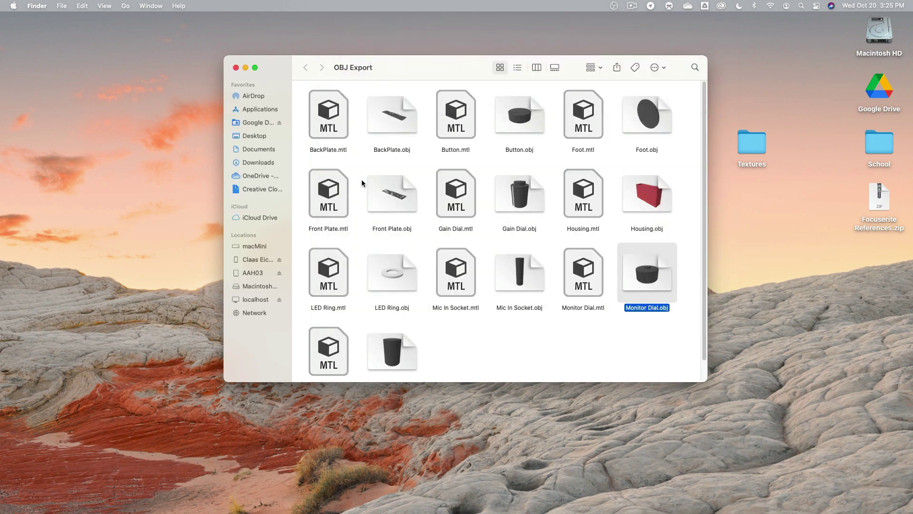
- Preview Front Plate.obj, LED Ring.obj and Housing.obj from the OBJ Export folder one after another
{"action": "left_click", "coordinate": [386, 175]}
{"action": "key", "text": "space"}
{"action": "left_click_drag", "start_coordinate": [400, 215], "coordinate": [546, 217]}
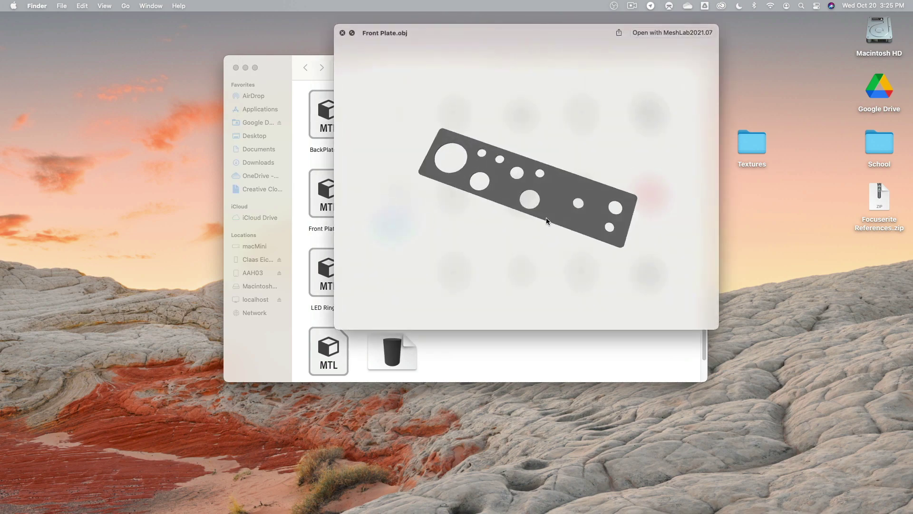
{"action": "key", "text": "space"}
{"action": "left_click", "coordinate": [386, 285]}
{"action": "key", "text": "space"}
{"action": "key", "text": "space"}
{"action": "left_click", "coordinate": [647, 194]}
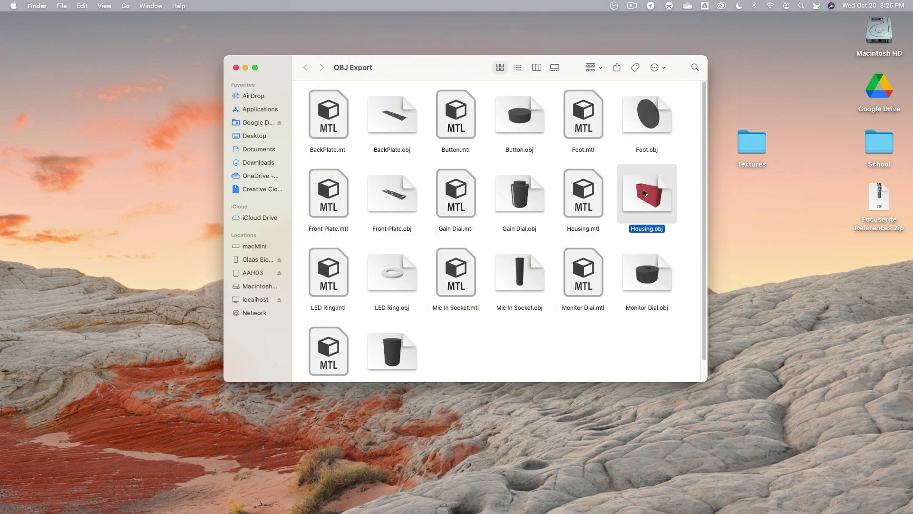
{"action": "key", "text": "space"}
{"action": "key", "text": "space"}
{"action": "left_click", "coordinate": [636, 124]}
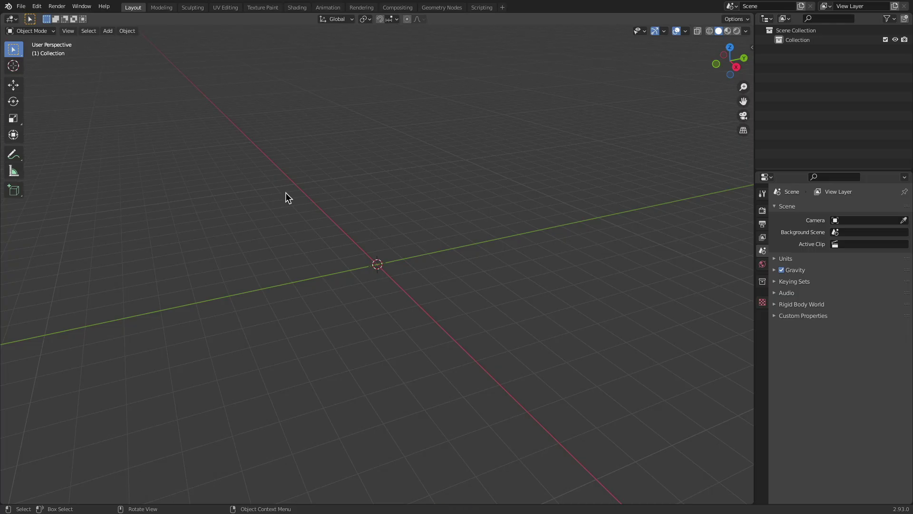
- In Blender, start a Wavefront OBJ import and open the Desktop's OBJ Export folder, shown as a detailed list
{"action": "left_click", "coordinate": [21, 7]}
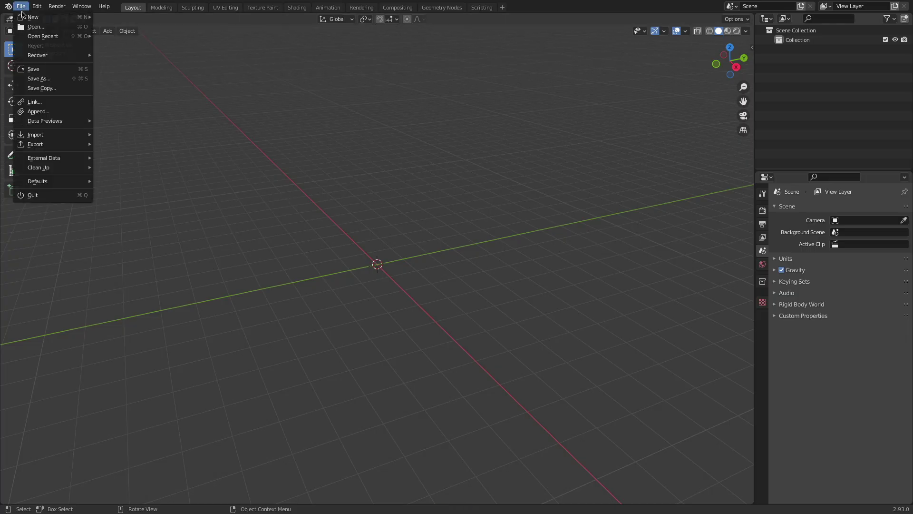
{"action": "mouse_move", "coordinate": [64, 136]}
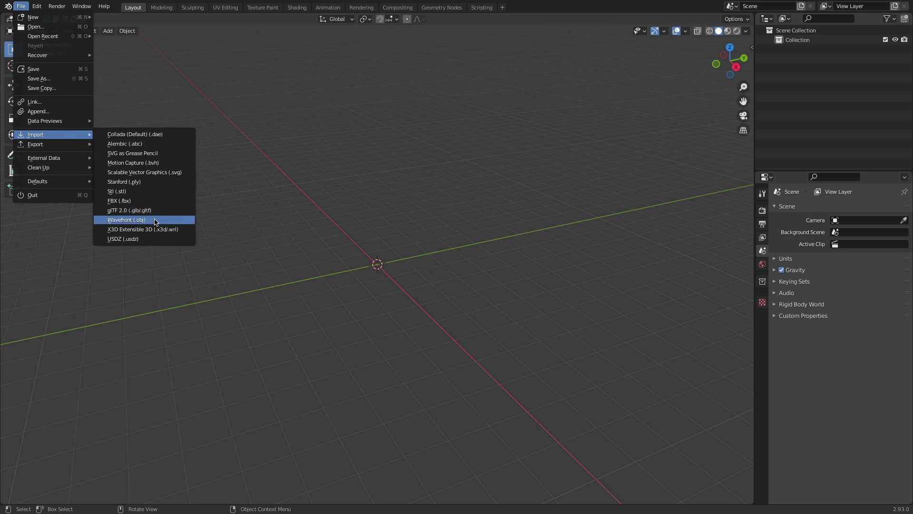
{"action": "left_click", "coordinate": [156, 222]}
{"action": "left_click", "coordinate": [254, 217]}
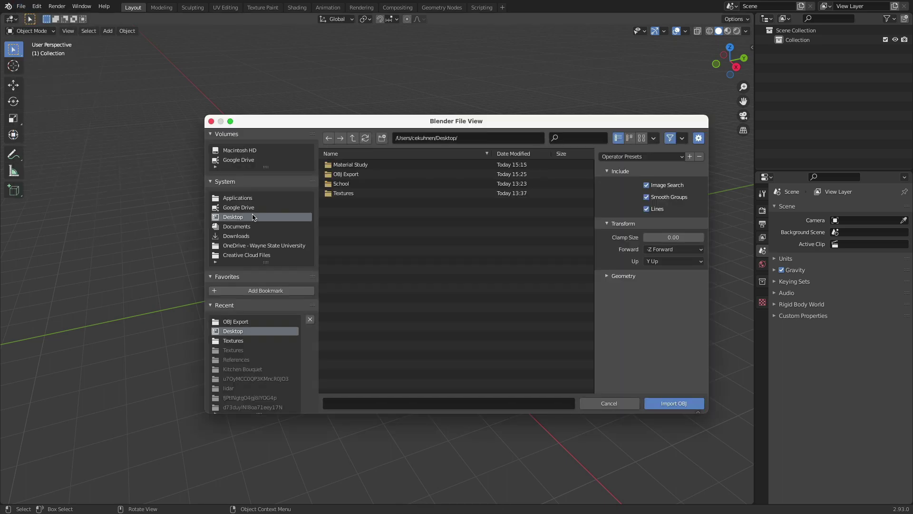
{"action": "left_click", "coordinate": [369, 175]}
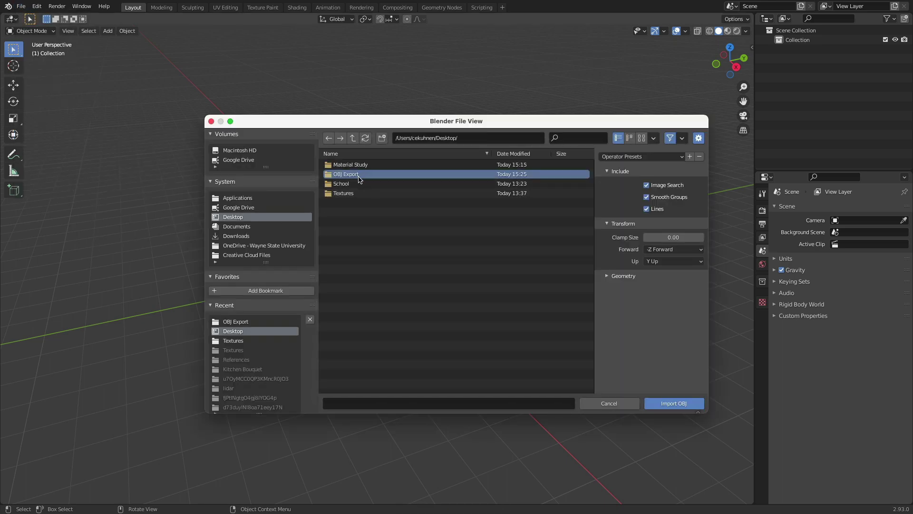
{"action": "double_click", "coordinate": [359, 179]}
{"action": "left_click", "coordinate": [643, 138]}
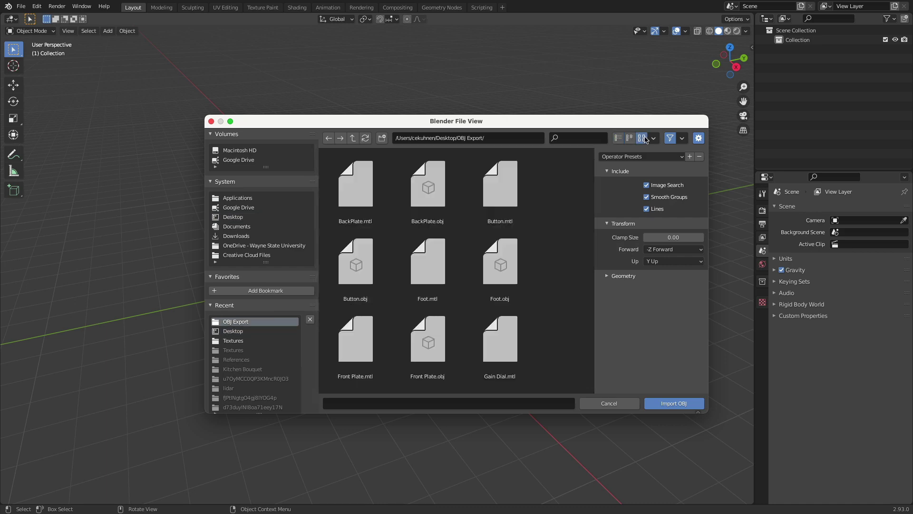
{"action": "left_click", "coordinate": [617, 138]}
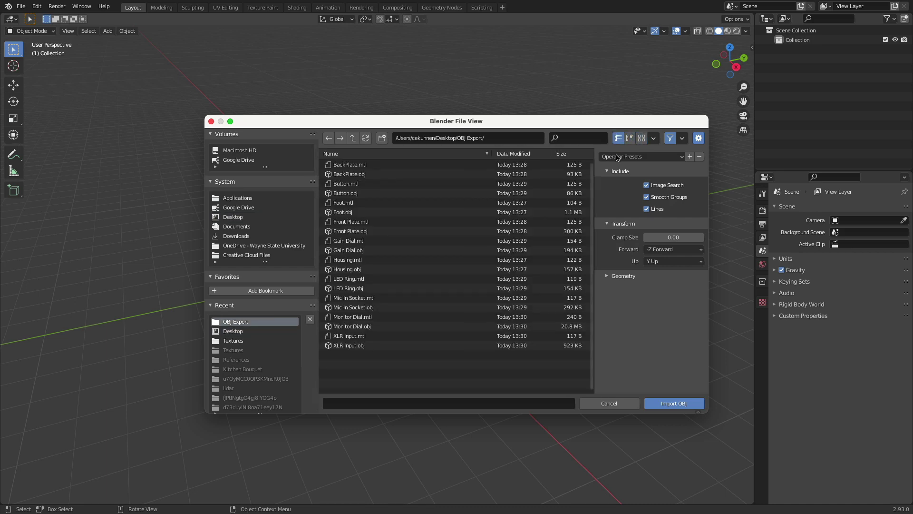
- Import BackPlate.obj with the transform axes set to Y Forward and Z Up
{"action": "left_click", "coordinate": [378, 175]}
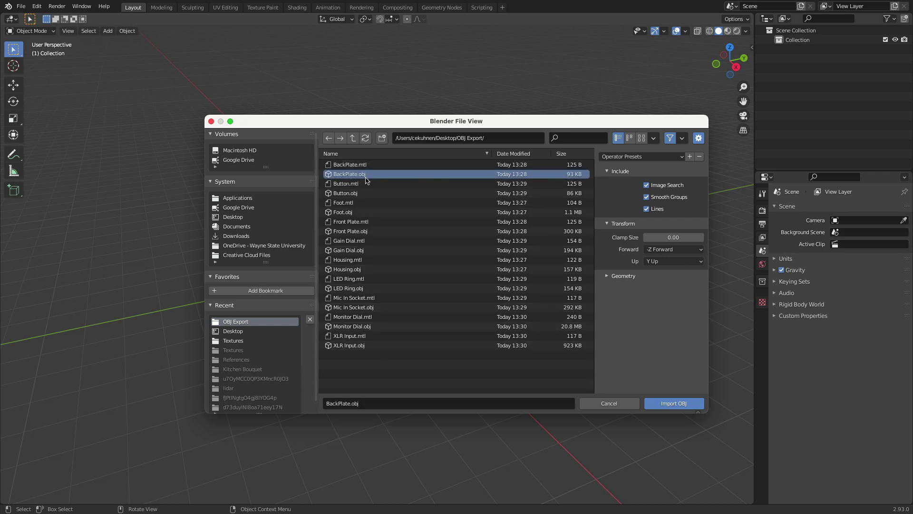
{"action": "left_click", "coordinate": [665, 249]}
{"action": "left_click", "coordinate": [676, 271]}
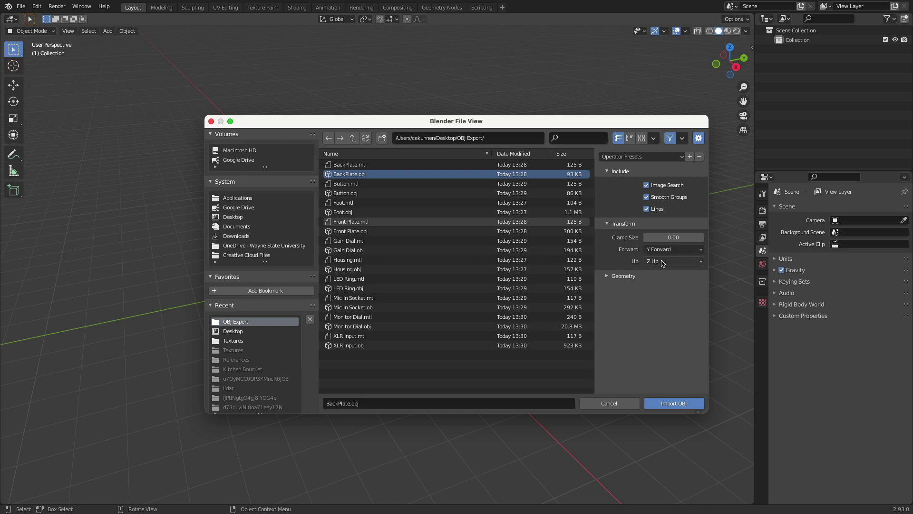
{"action": "left_click", "coordinate": [681, 405]}
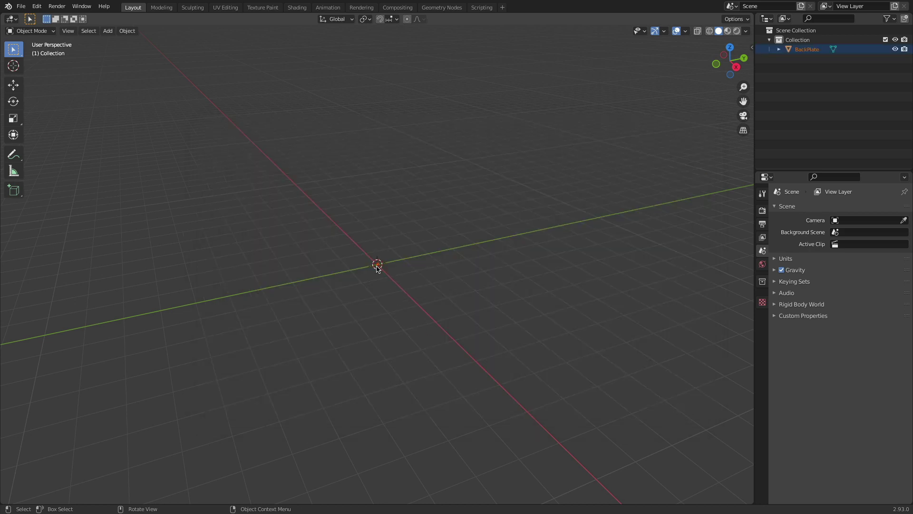
- Select the BackPlate object and frame it in the viewport
{"action": "left_click", "coordinate": [808, 49]}
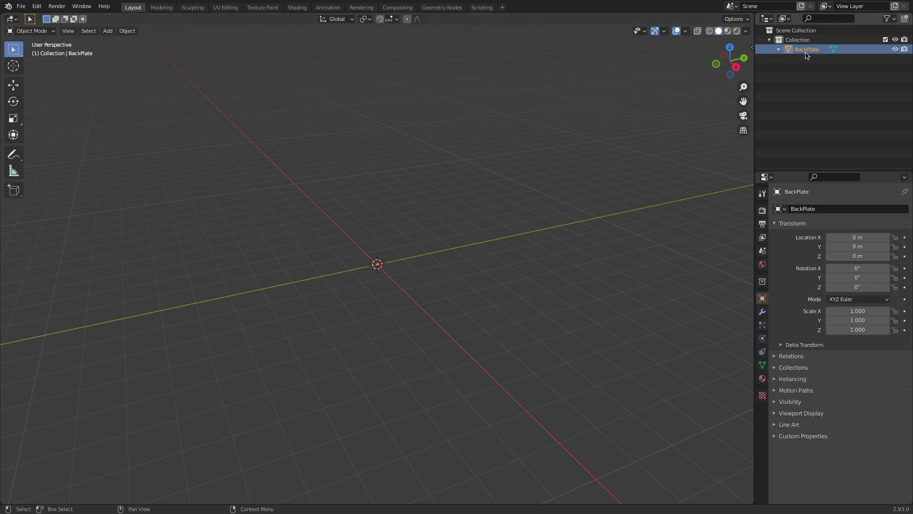
{"action": "left_click", "coordinate": [21, 6]}
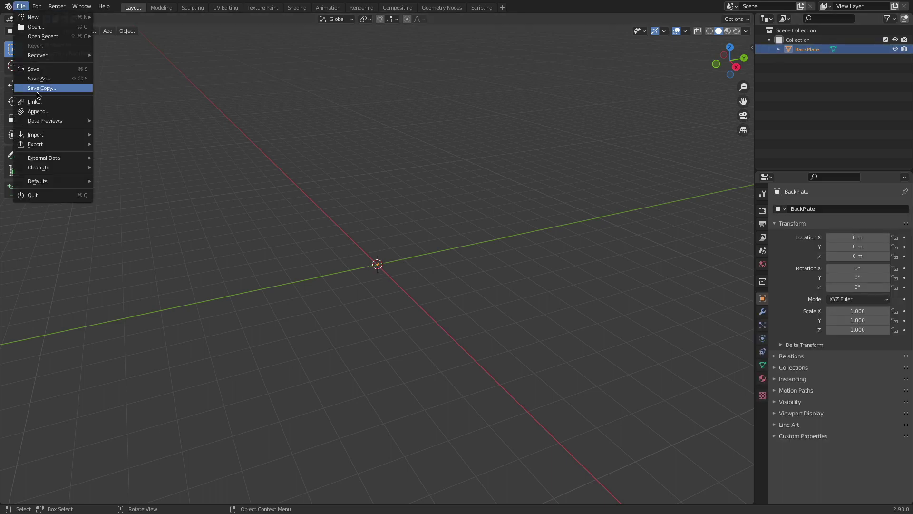
{"action": "left_click", "coordinate": [68, 31]}
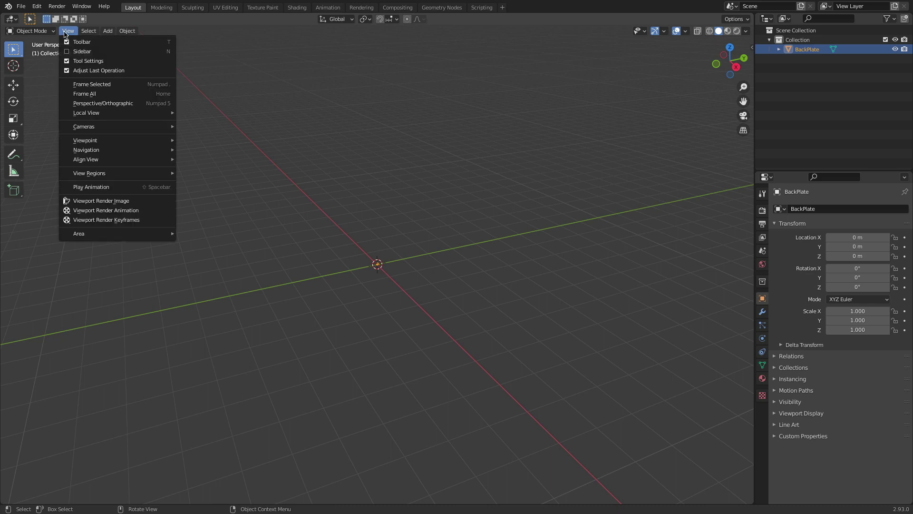
{"action": "left_click", "coordinate": [132, 84]}
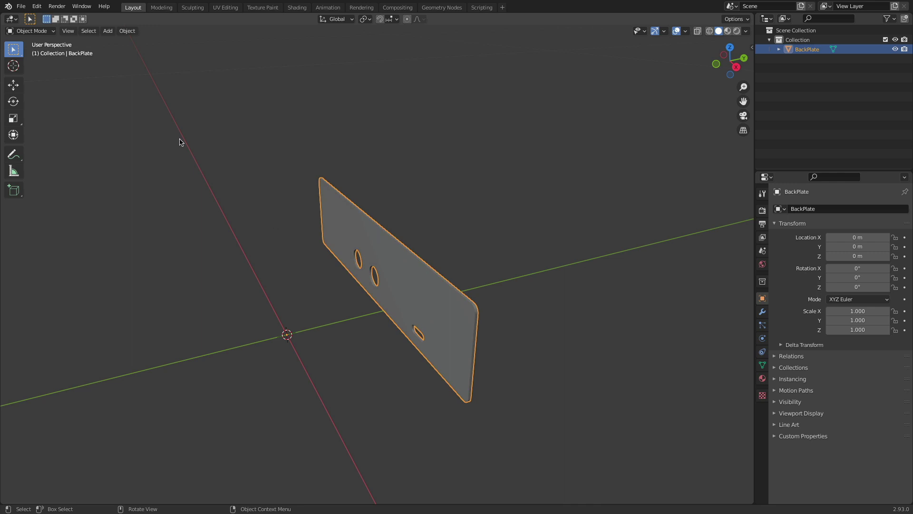
- Import Button.obj from the OBJ Export folder as a Wavefront OBJ, keeping Y Forward and Z Up
{"action": "left_click", "coordinate": [21, 6]}
{"action": "mouse_move", "coordinate": [46, 145]}
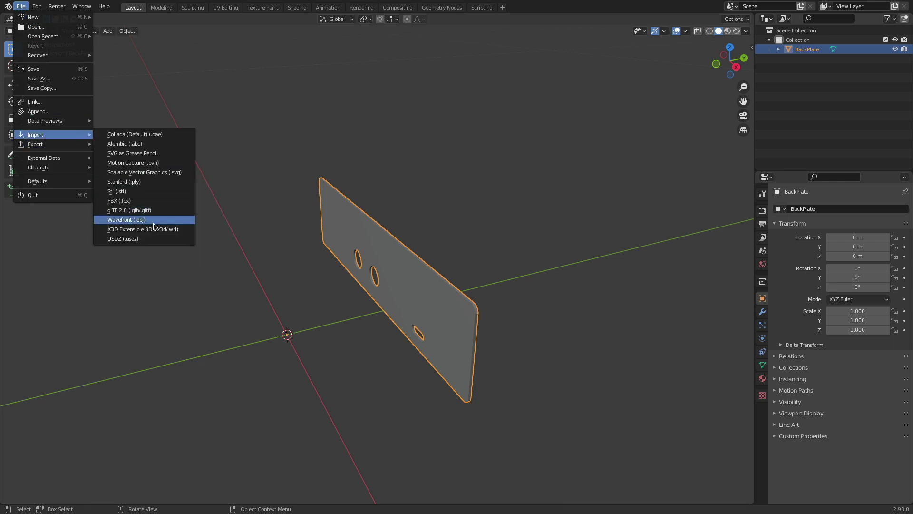
{"action": "left_click", "coordinate": [154, 229]}
{"action": "left_click", "coordinate": [371, 193]}
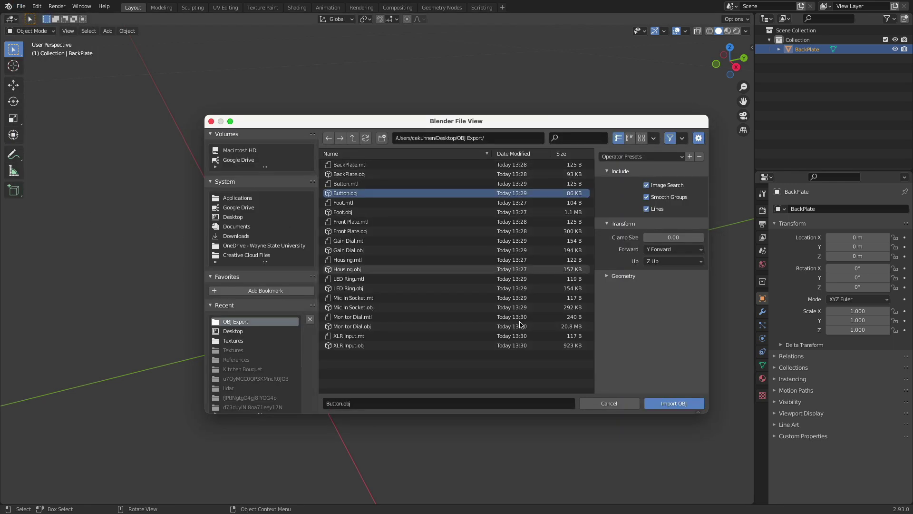
{"action": "left_click", "coordinate": [674, 403]}
- Import Foot.obj from the OBJ Export folder with the same Y Forward and Z Up axes
{"action": "left_click", "coordinate": [21, 6]}
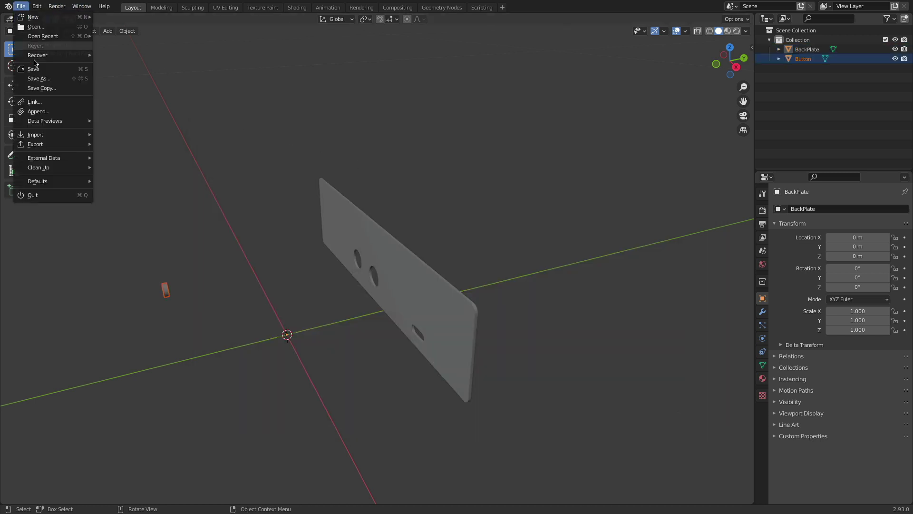
{"action": "mouse_move", "coordinate": [48, 135]}
{"action": "left_click", "coordinate": [143, 220]}
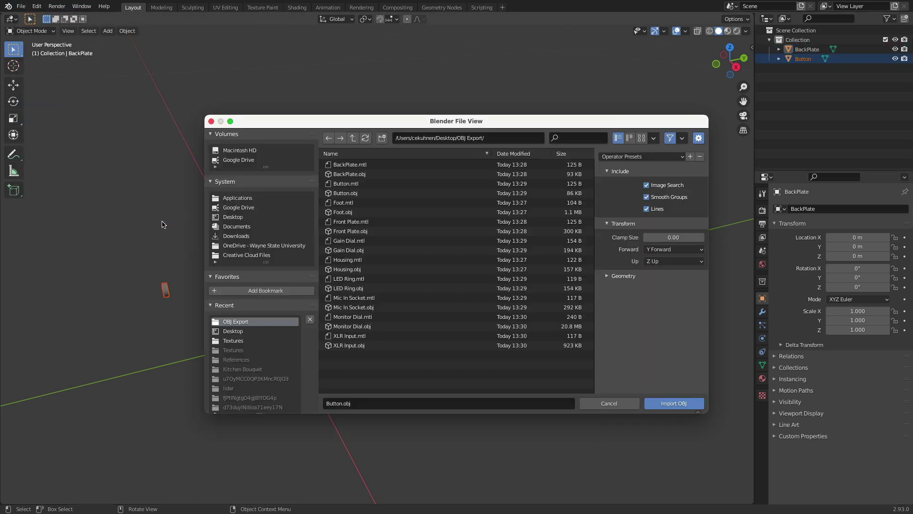
{"action": "left_click", "coordinate": [375, 212]}
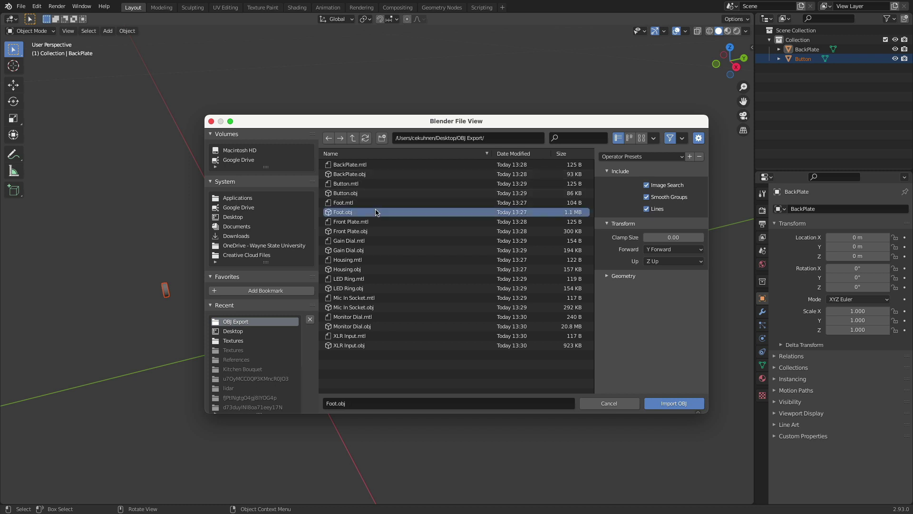
{"action": "left_click", "coordinate": [687, 405]}
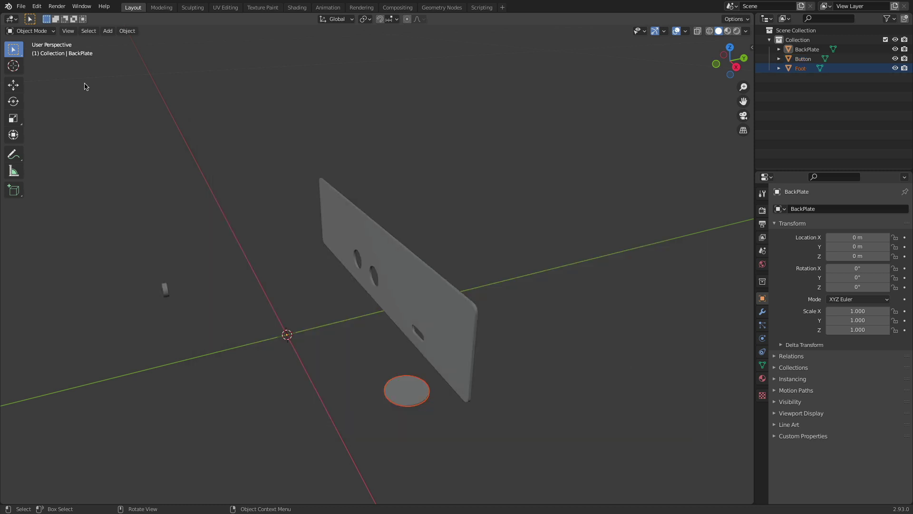
- Import Front Plate.obj from the OBJ Export folder with the same axis settings
{"action": "left_click", "coordinate": [22, 6]}
{"action": "mouse_move", "coordinate": [40, 137]}
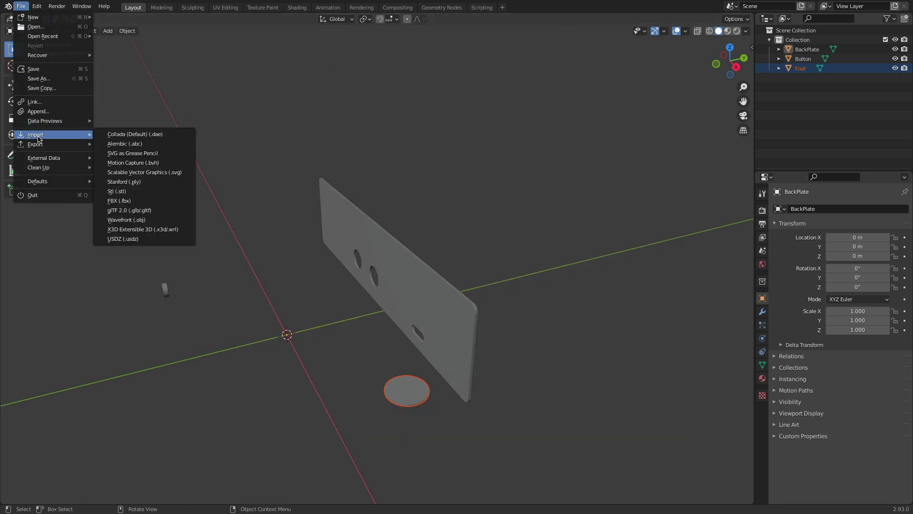
{"action": "left_click", "coordinate": [137, 221]}
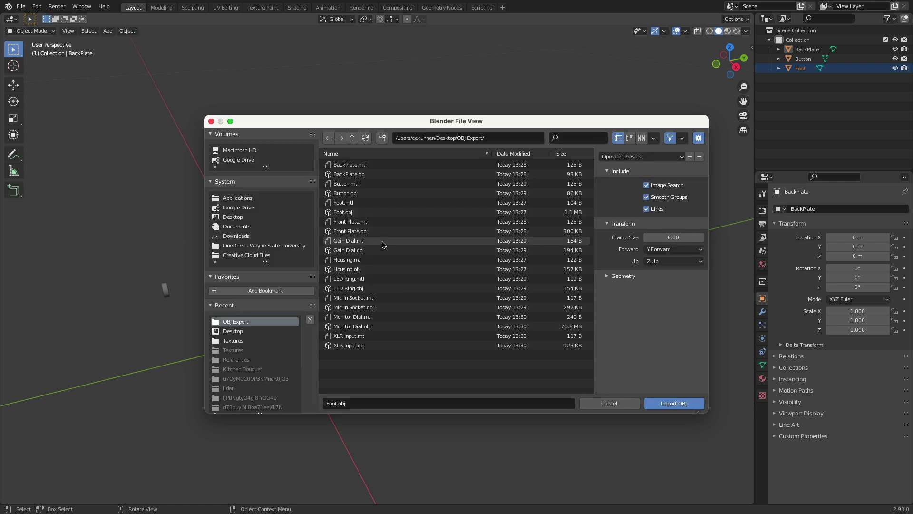
{"action": "left_click", "coordinate": [366, 232]}
{"action": "left_click", "coordinate": [673, 403]}
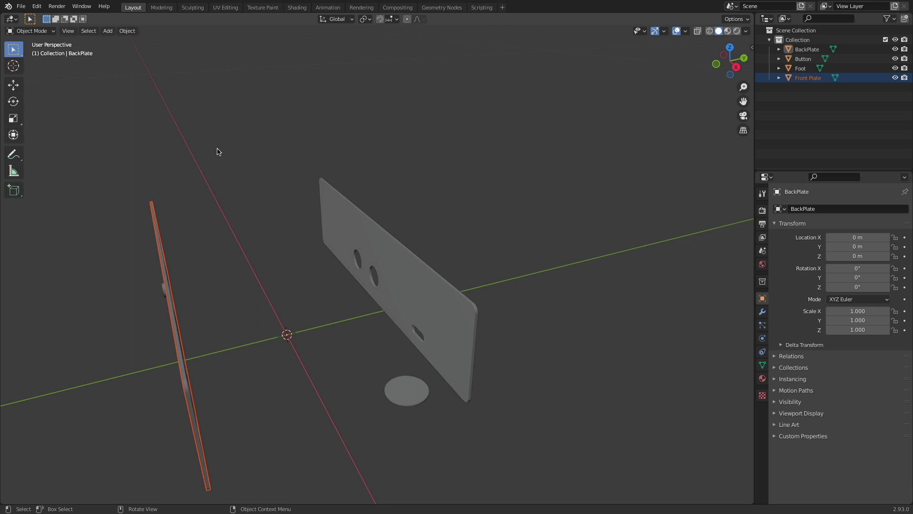
- Find the Wavefront OBJ import by searching the commands for "obj" and import Gain Dial.obj with it
{"action": "key", "text": "F3"}
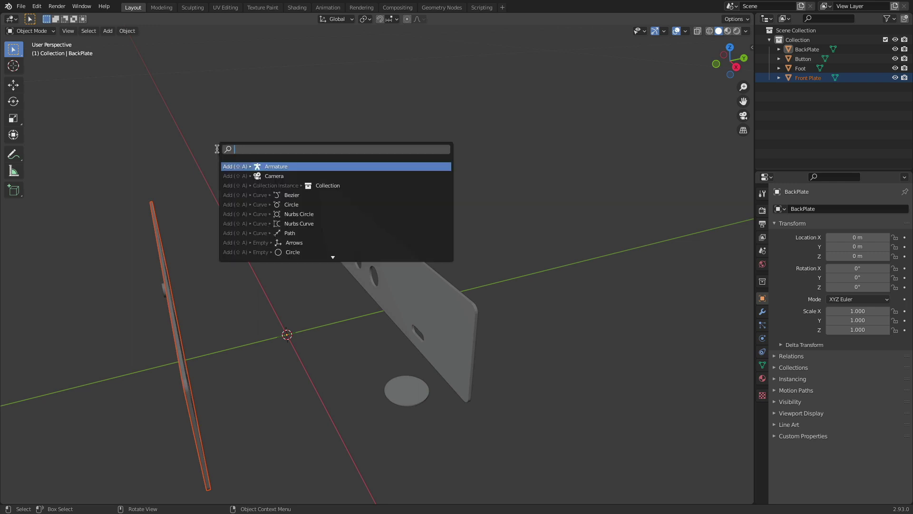
{"action": "type", "text": "im"}
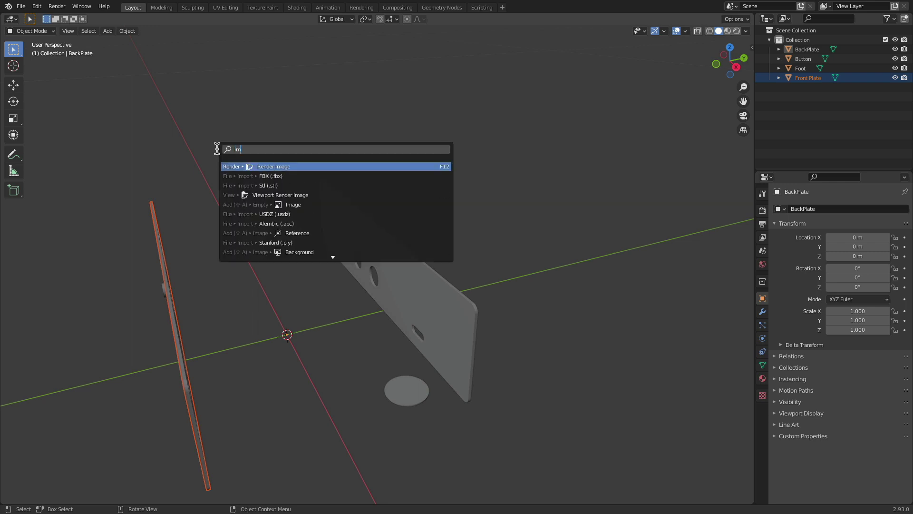
{"action": "type", "text": " ob"}
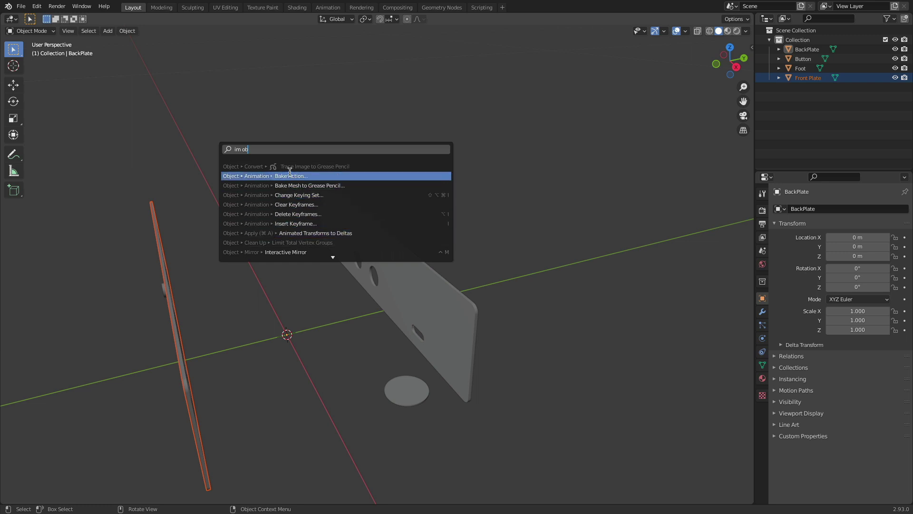
{"action": "scroll", "coordinate": [331, 253], "scroll_direction": "down", "scroll_amount": 1}
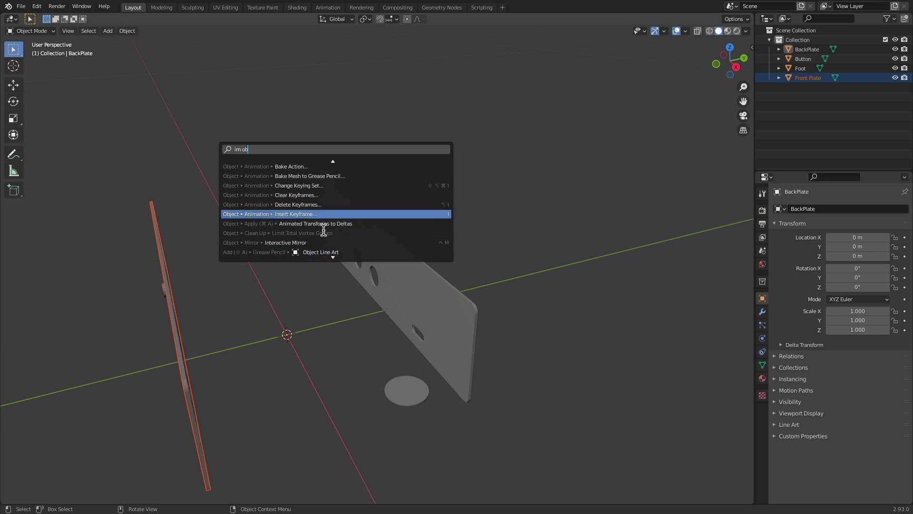
{"action": "type", "text": "j"}
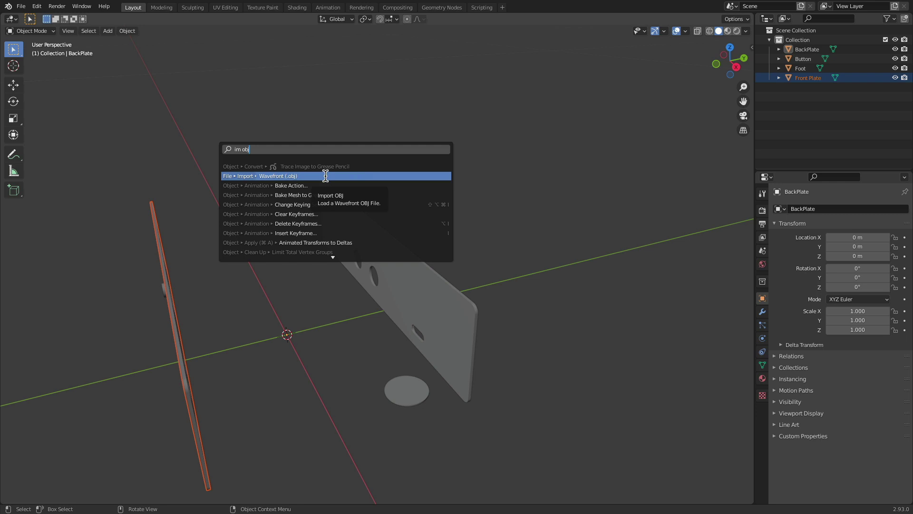
{"action": "key", "text": "BackSpace"}
{"action": "key", "text": "BackSpace"}
{"action": "key", "text": "BackSpace"}
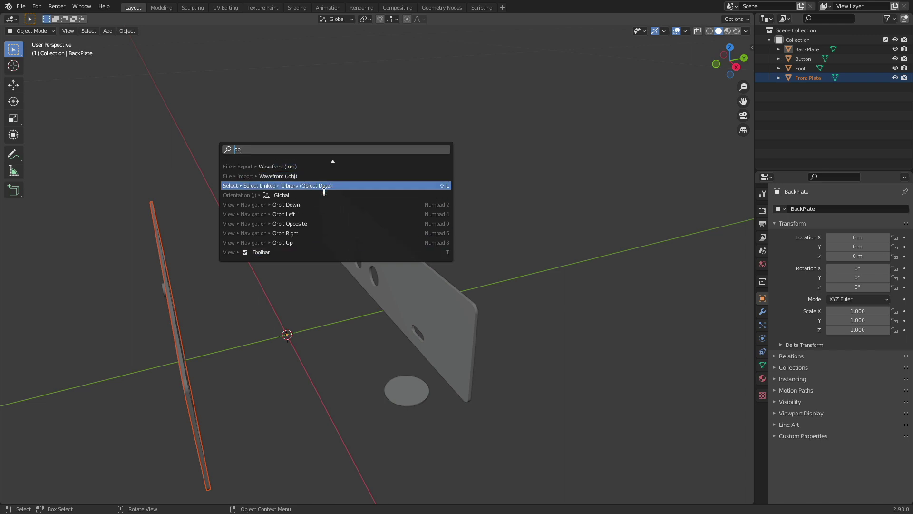
{"action": "left_click", "coordinate": [303, 176]}
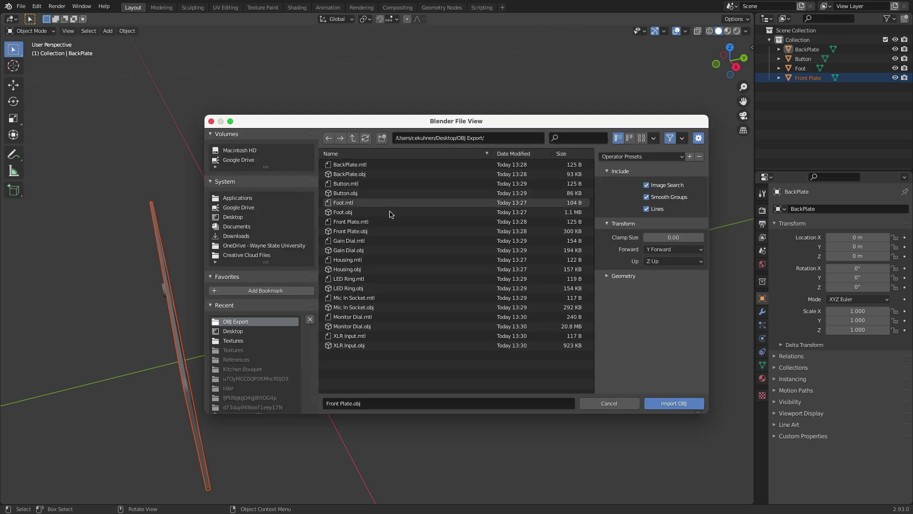
{"action": "left_click", "coordinate": [365, 251]}
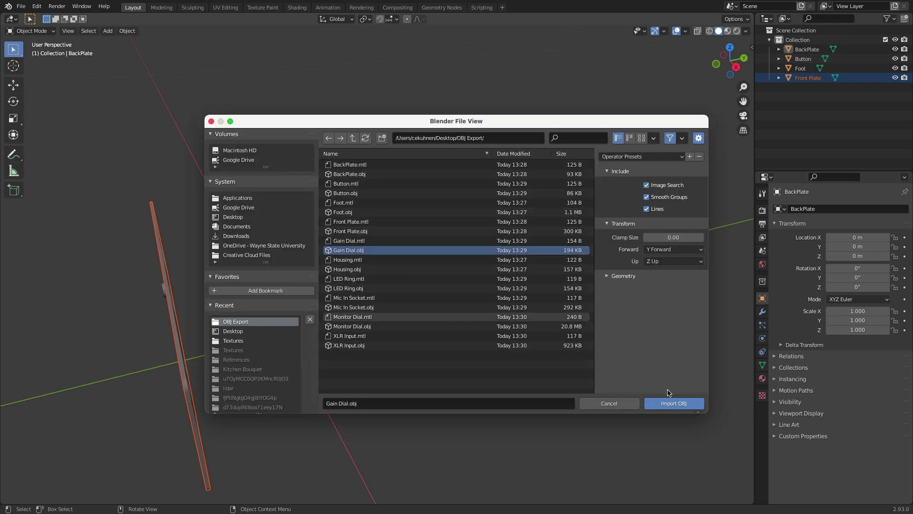
{"action": "left_click", "coordinate": [674, 402]}
- Repeat the Wavefront OBJ import from the command search for Housing.obj
{"action": "key", "text": "F3"}
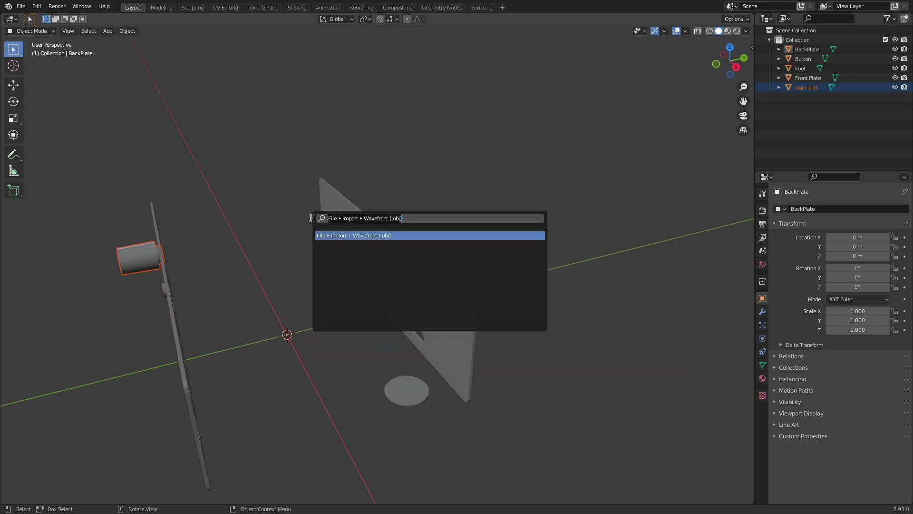
{"action": "left_click", "coordinate": [344, 238]}
{"action": "left_click", "coordinate": [376, 269]}
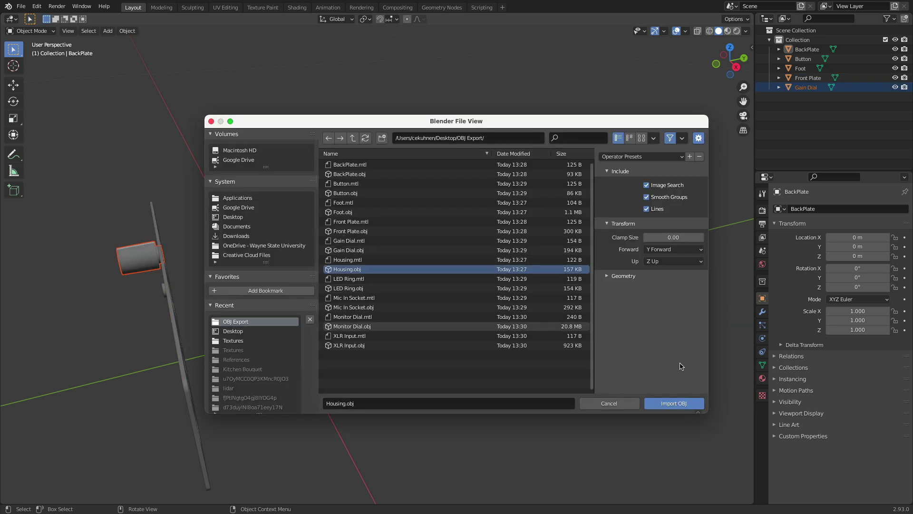
{"action": "left_click", "coordinate": [687, 402]}
- Import LED Ring.obj by calling the Wavefront OBJ import from the command search again
{"action": "key", "text": "F3"}
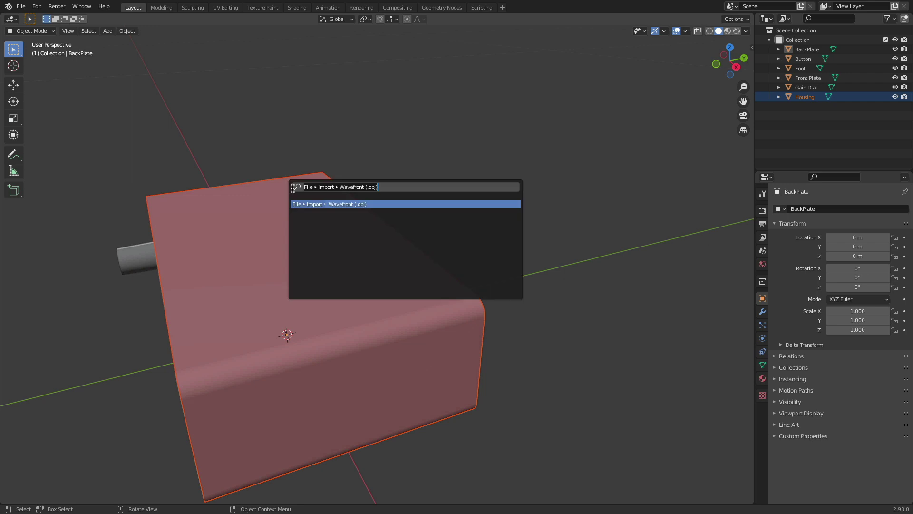
{"action": "left_click", "coordinate": [319, 204]}
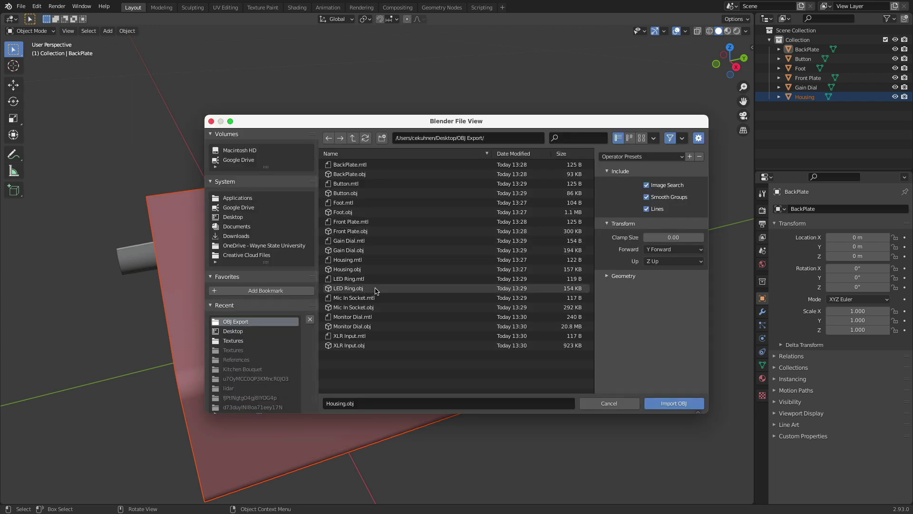
{"action": "left_click", "coordinate": [375, 288]}
{"action": "left_click", "coordinate": [663, 403]}
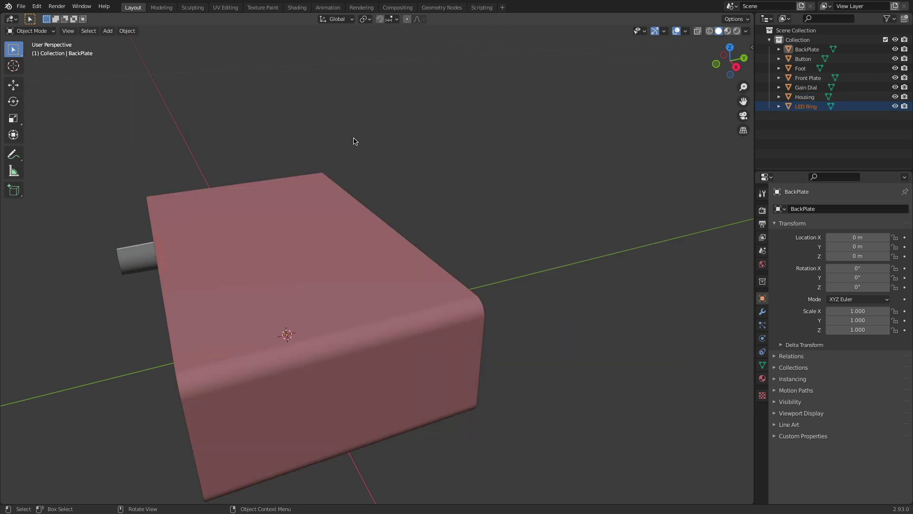
- Import Mic In Socket.obj from the OBJ Export folder through the command search
{"action": "key", "text": "F3"}
{"action": "left_click", "coordinate": [396, 156]}
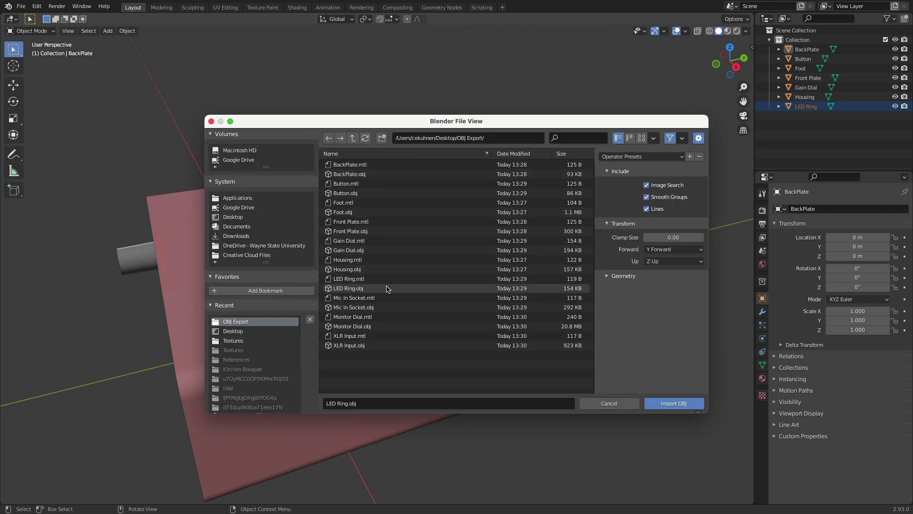
{"action": "left_click", "coordinate": [401, 308]}
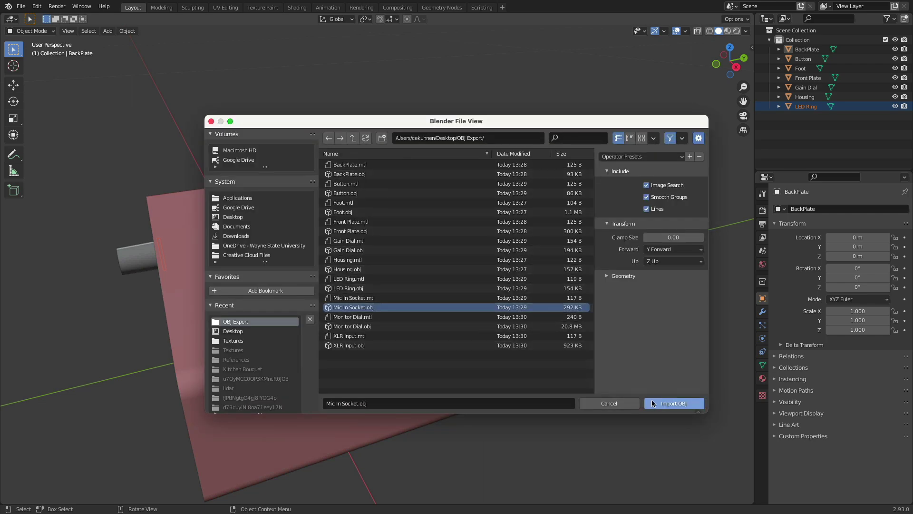
{"action": "left_click", "coordinate": [674, 403]}
- Import Monitor Dial.obj from the OBJ Export folder through the command search
{"action": "key", "text": "F3"}
{"action": "left_click", "coordinate": [353, 191]}
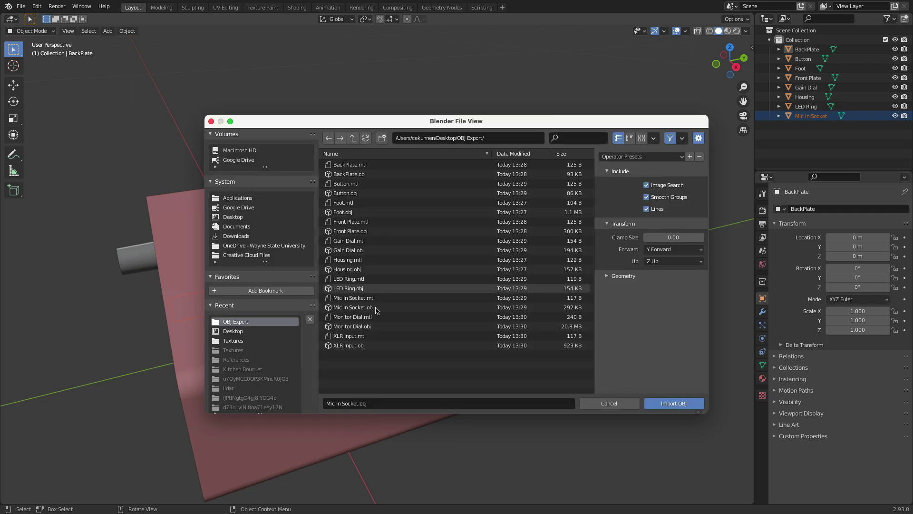
{"action": "left_click", "coordinate": [380, 326]}
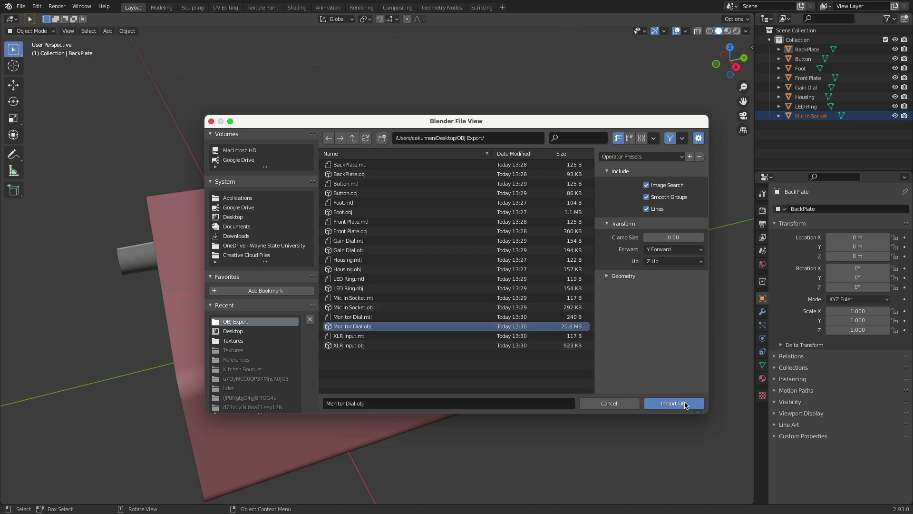
{"action": "left_click", "coordinate": [687, 403]}
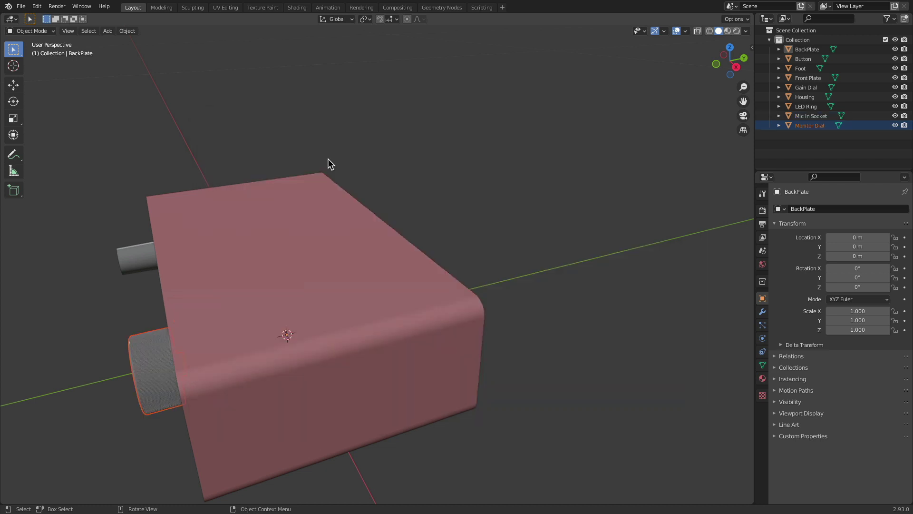
- Import XLR Input.obj from the OBJ Export folder and view the assembled device from its front
{"action": "key", "text": "F3"}
{"action": "left_click", "coordinate": [354, 176]}
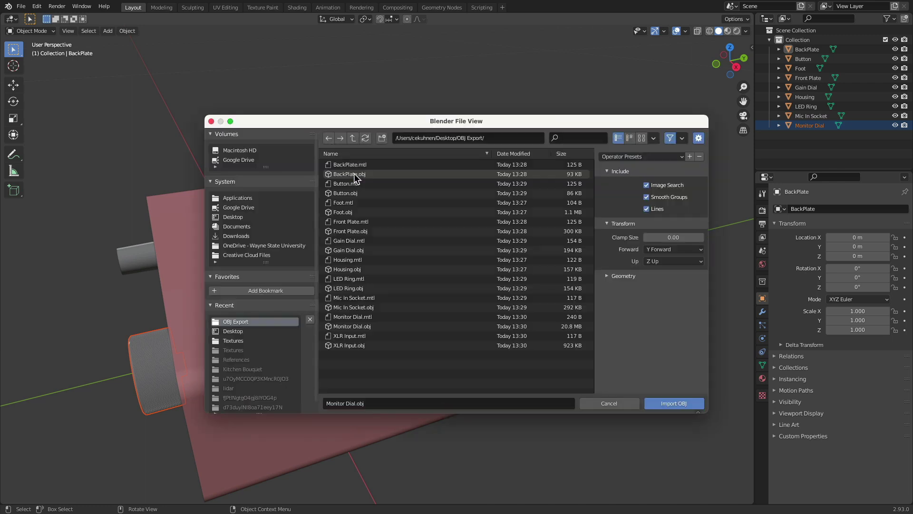
{"action": "left_click", "coordinate": [383, 345]}
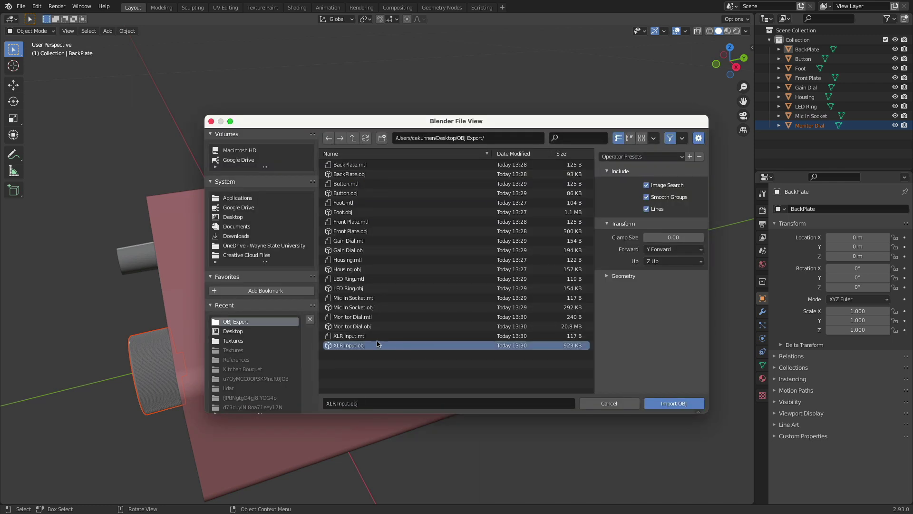
{"action": "left_click", "coordinate": [672, 407]}
{"action": "middle_click_drag", "start_coordinate": [415, 292], "coordinate": [444, 214]}
{"action": "scroll", "coordinate": [412, 258], "scroll_direction": "up", "scroll_amount": 3}
{"action": "scroll", "coordinate": [446, 212], "scroll_direction": "up", "scroll_amount": 2}
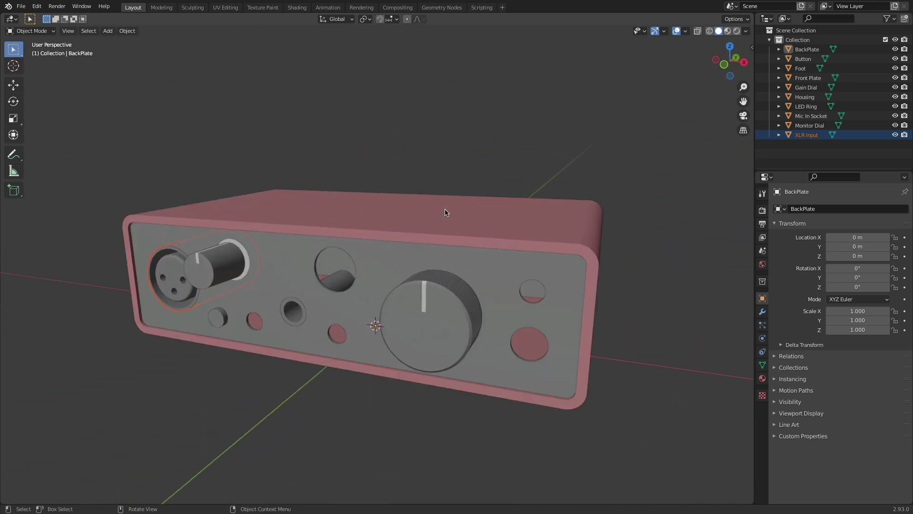
{"action": "key", "text": "F3"}
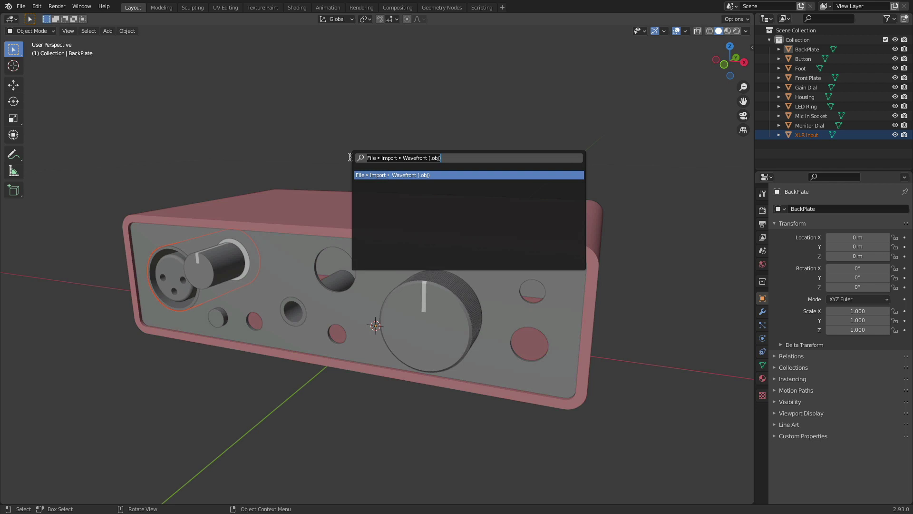
{"action": "key", "text": "Return"}
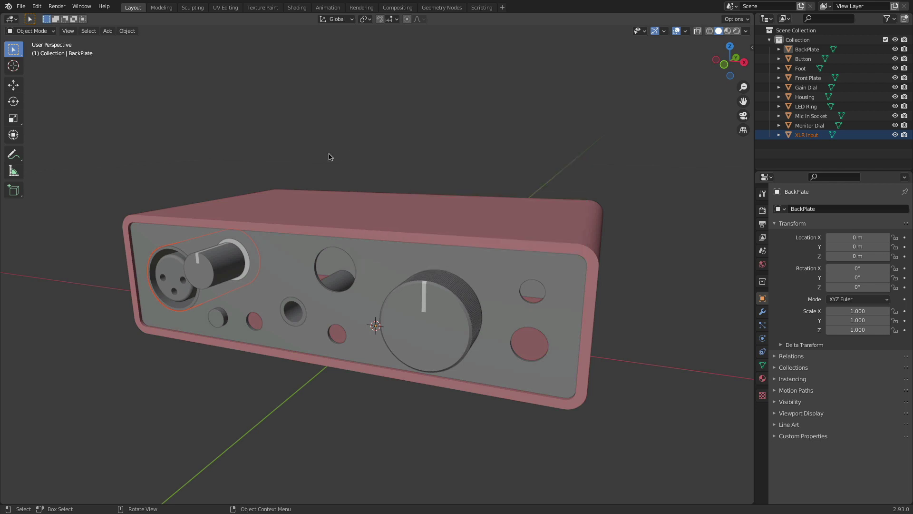
{"action": "key", "text": "F3"}
{"action": "key", "text": "F3"}
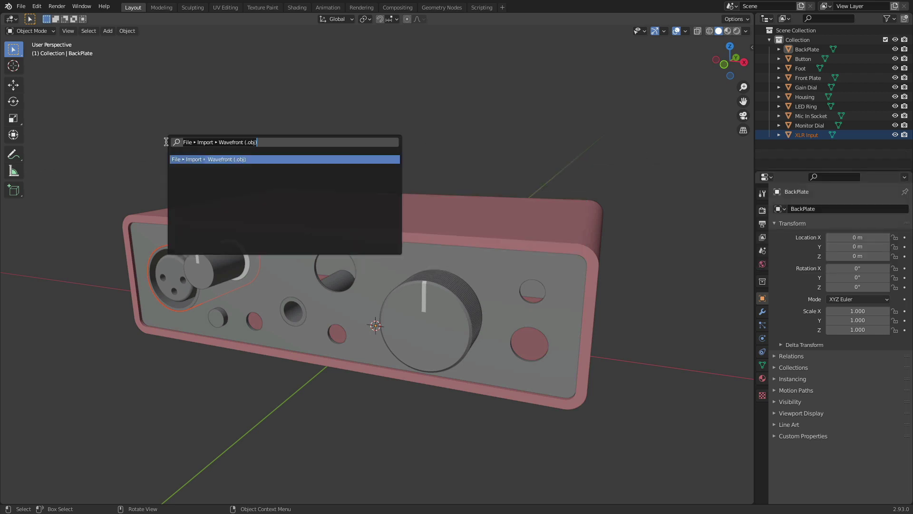
{"action": "key", "text": "Escape"}
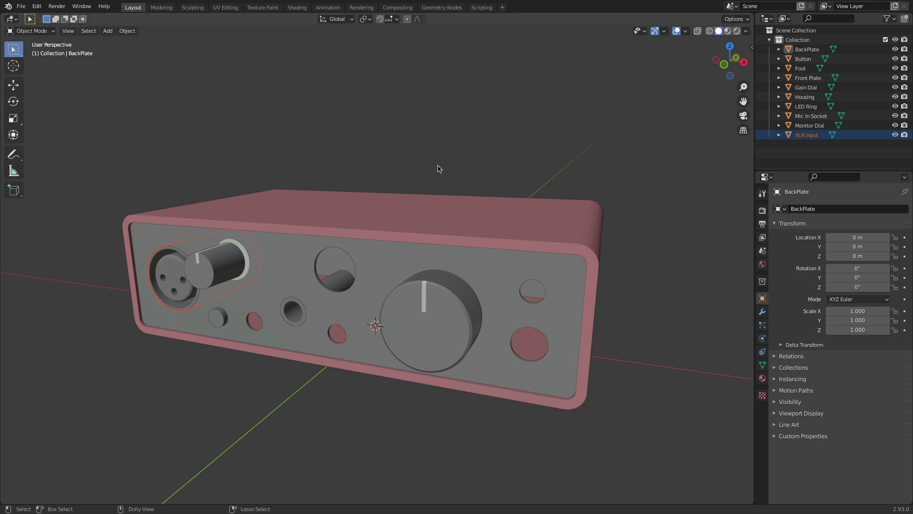
- Show the selectability and disable-in-viewport restriction columns in the Outliner and hide the Housing object in the viewport
{"action": "left_click", "coordinate": [242, 267]}
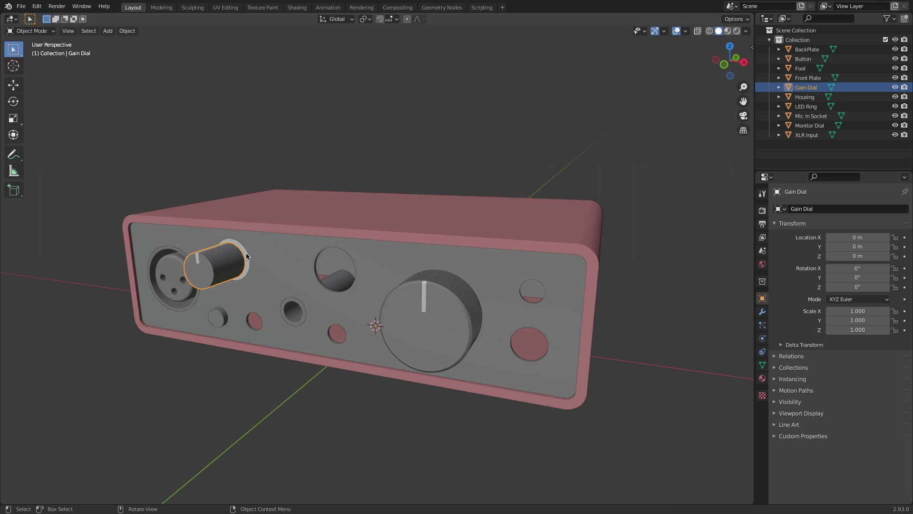
{"action": "left_click", "coordinate": [246, 253]}
{"action": "left_click", "coordinate": [221, 265]}
{"action": "left_click", "coordinate": [289, 215]}
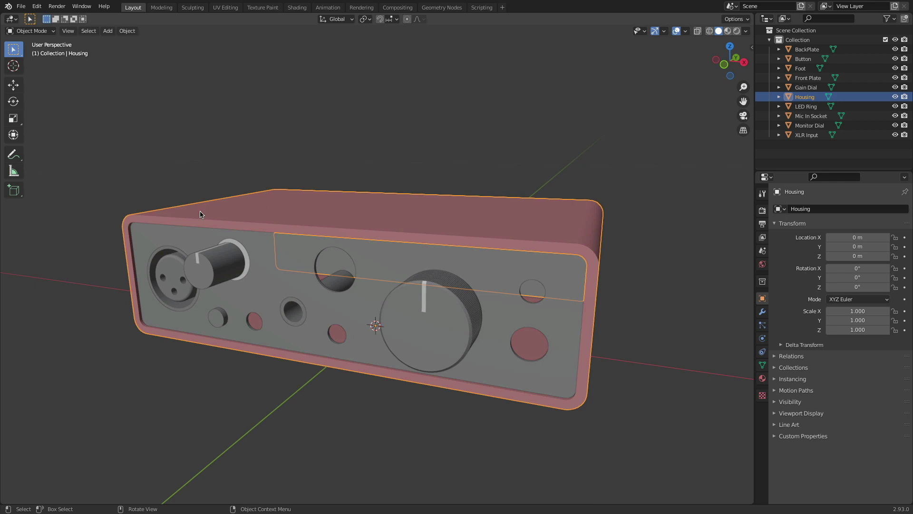
{"action": "left_click", "coordinate": [892, 19]}
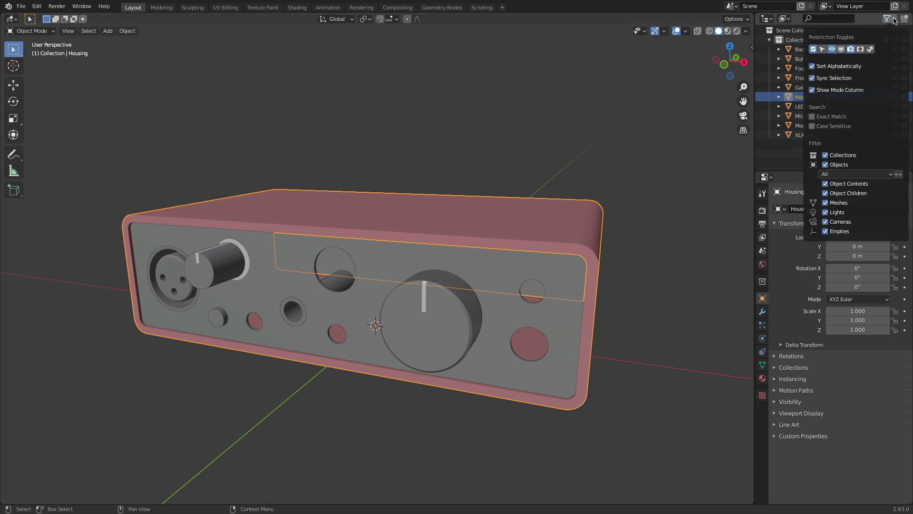
{"action": "left_click", "coordinate": [822, 50]}
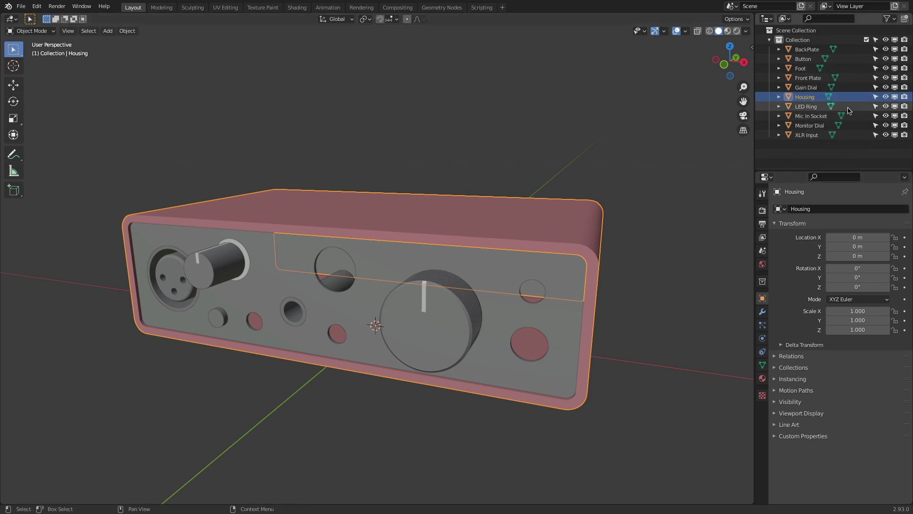
{"action": "left_click", "coordinate": [887, 97]}
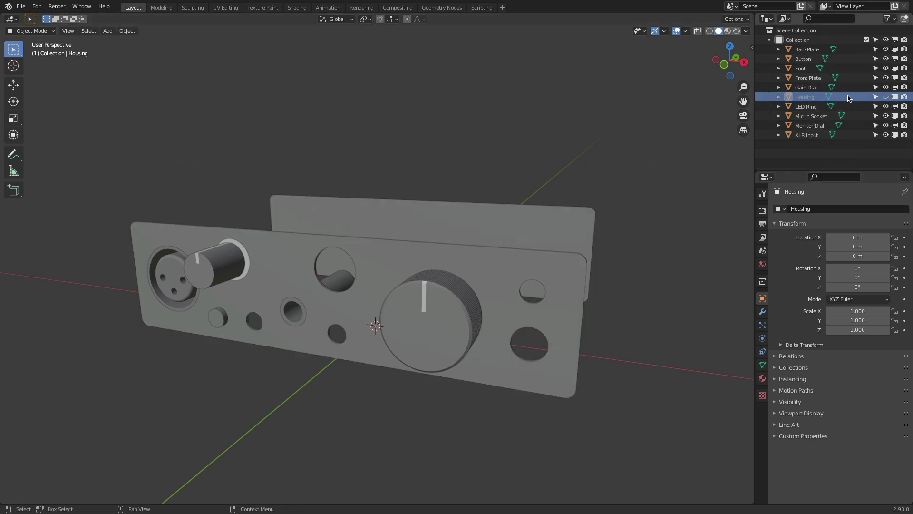
- Examine where the origin points of the Gain Dial, LED Ring, BackPlate, Foot, Mic In Socket and XLR Input lie
{"action": "middle_click_drag", "start_coordinate": [604, 134], "coordinate": [560, 167]}
{"action": "middle_click_drag", "start_coordinate": [251, 259], "coordinate": [272, 248]}
{"action": "scroll", "coordinate": [257, 272], "scroll_direction": "up", "scroll_amount": 1}
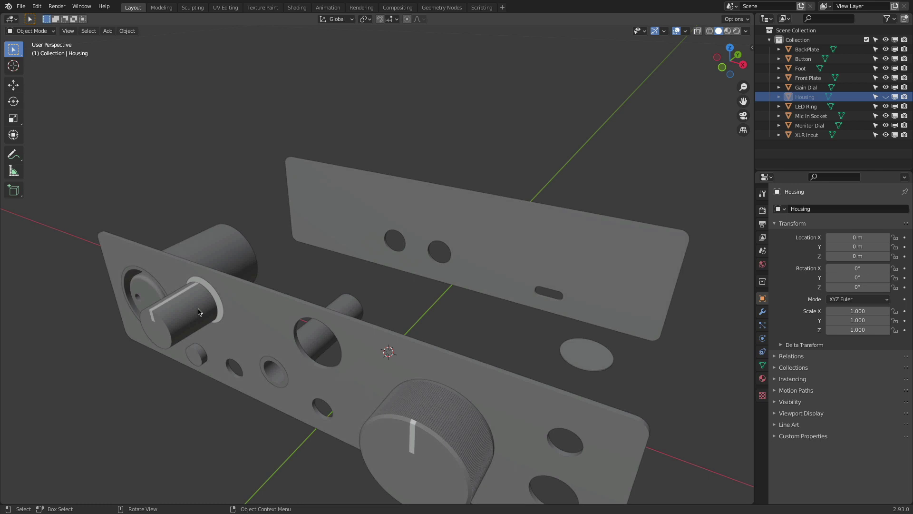
{"action": "left_click", "coordinate": [200, 312]}
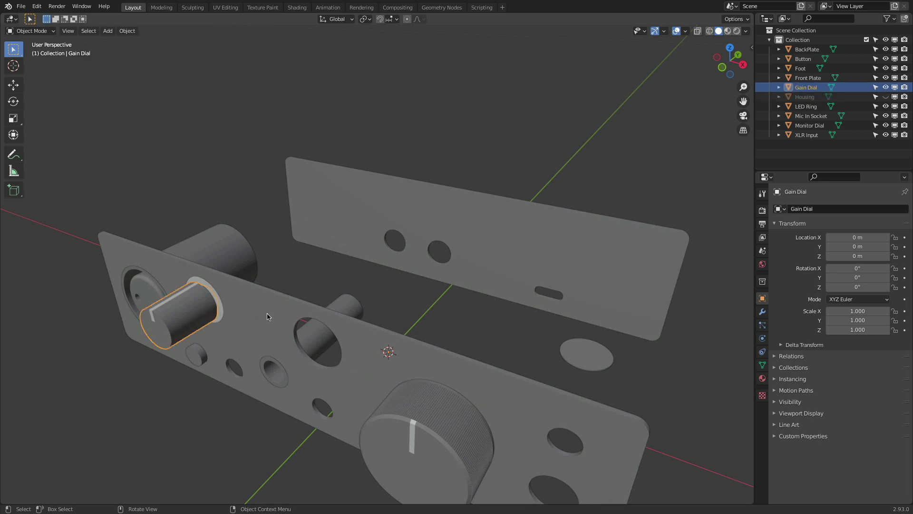
{"action": "middle_click_drag", "start_coordinate": [268, 313], "coordinate": [371, 343]}
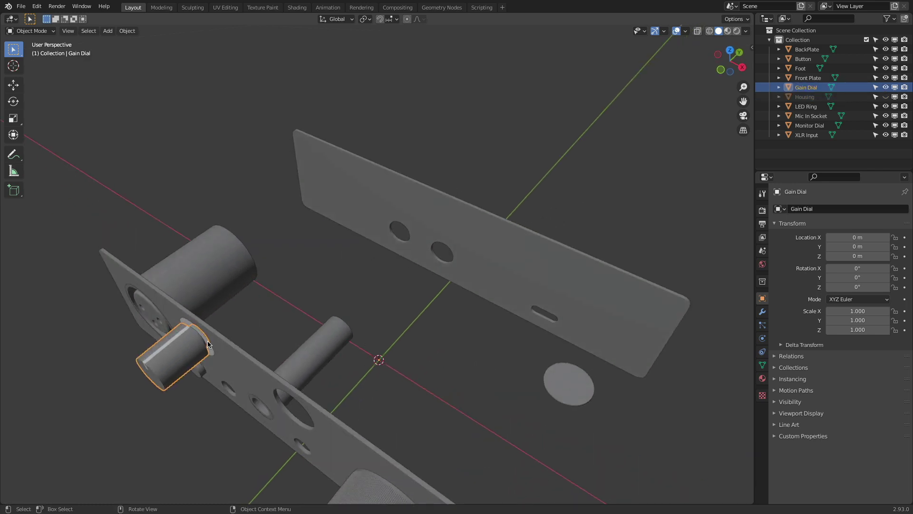
{"action": "left_click", "coordinate": [211, 351]}
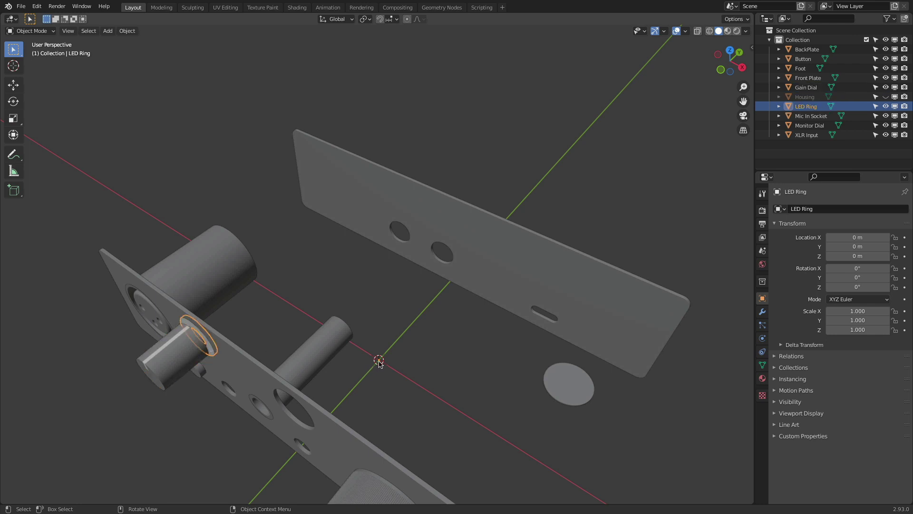
{"action": "left_click", "coordinate": [336, 354]}
{"action": "left_click", "coordinate": [382, 202]}
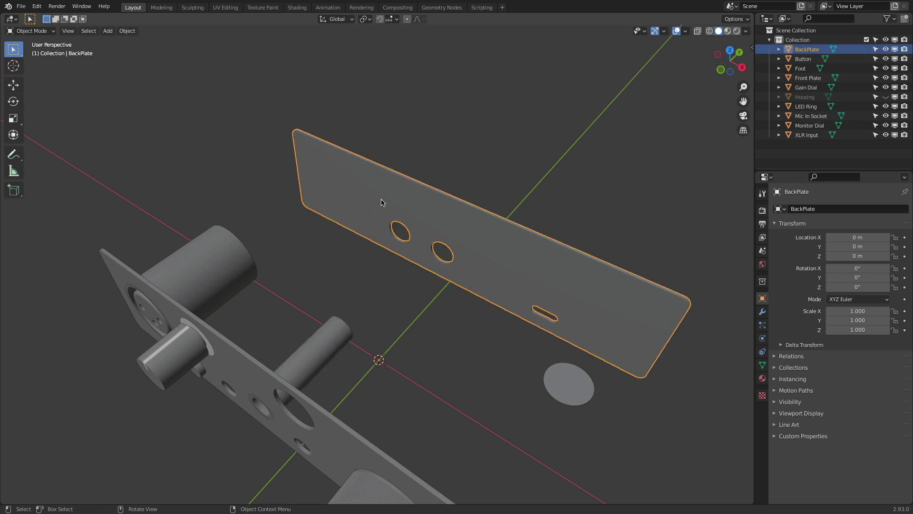
{"action": "left_click", "coordinate": [576, 390]}
{"action": "left_click", "coordinate": [318, 338]}
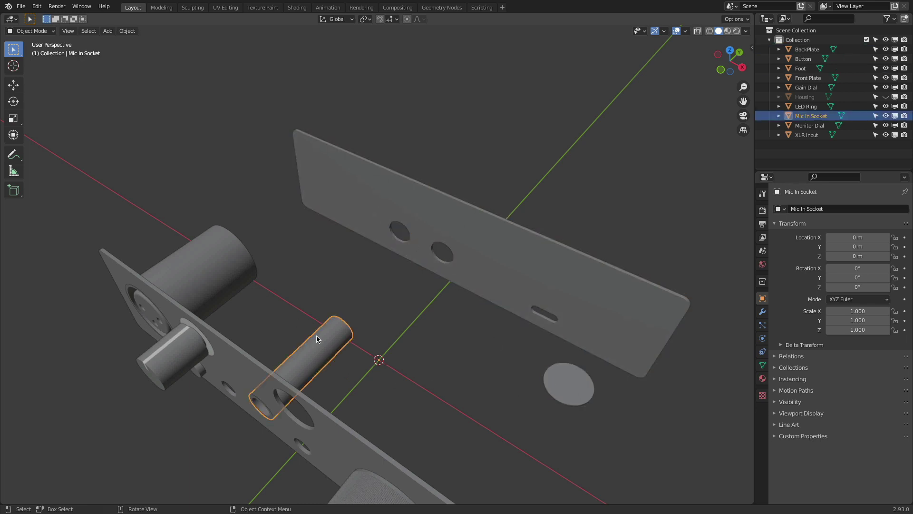
{"action": "left_click", "coordinate": [214, 262]}
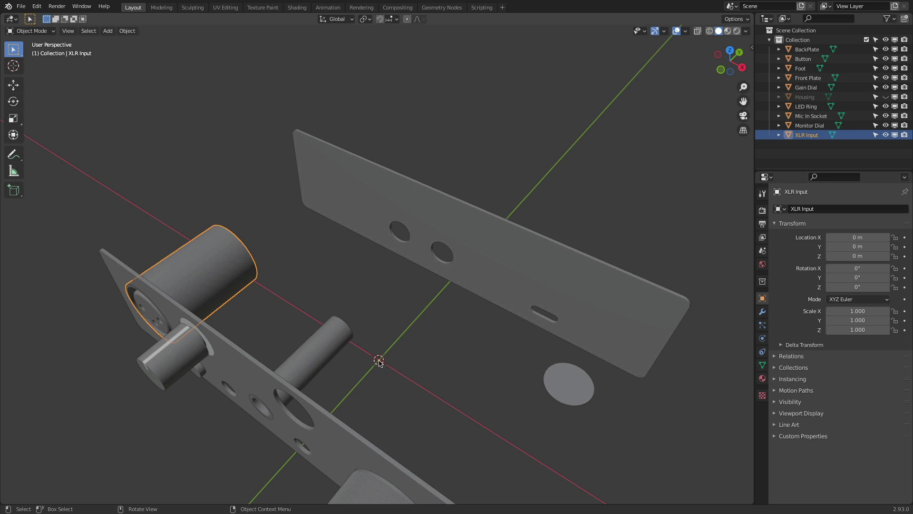
- Set the LED Ring's origin to its geometry and change the transform pivot point to Bounding Box Center
{"action": "middle_click_drag", "start_coordinate": [309, 322], "coordinate": [291, 331]}
{"action": "left_click", "coordinate": [326, 305]}
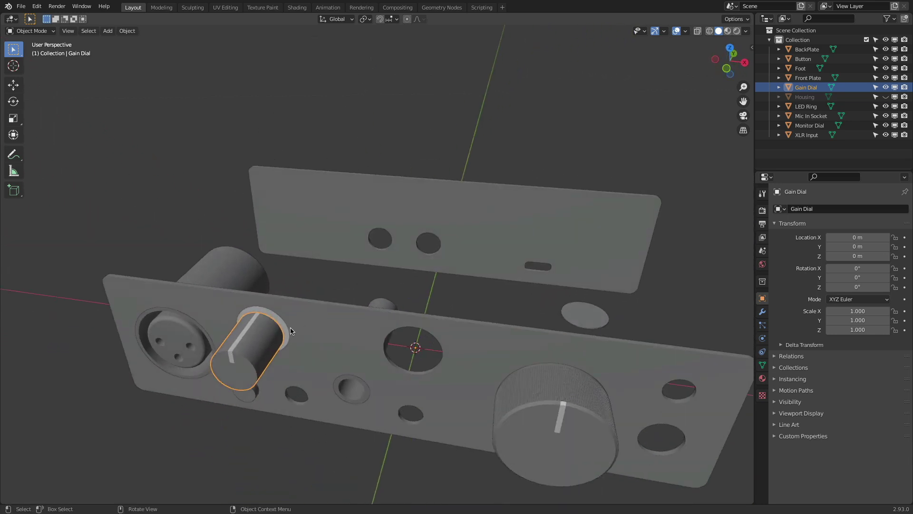
{"action": "left_click", "coordinate": [285, 331]}
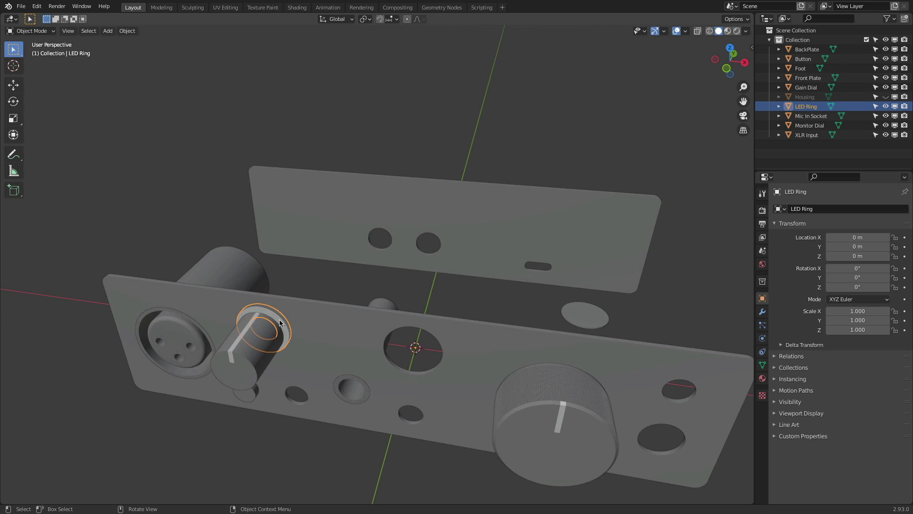
{"action": "right_click", "coordinate": [287, 269]}
{"action": "mouse_move", "coordinate": [280, 304]}
{"action": "right_click", "coordinate": [380, 100]}
{"action": "right_click", "coordinate": [375, 120]}
{"action": "mouse_move", "coordinate": [363, 150]}
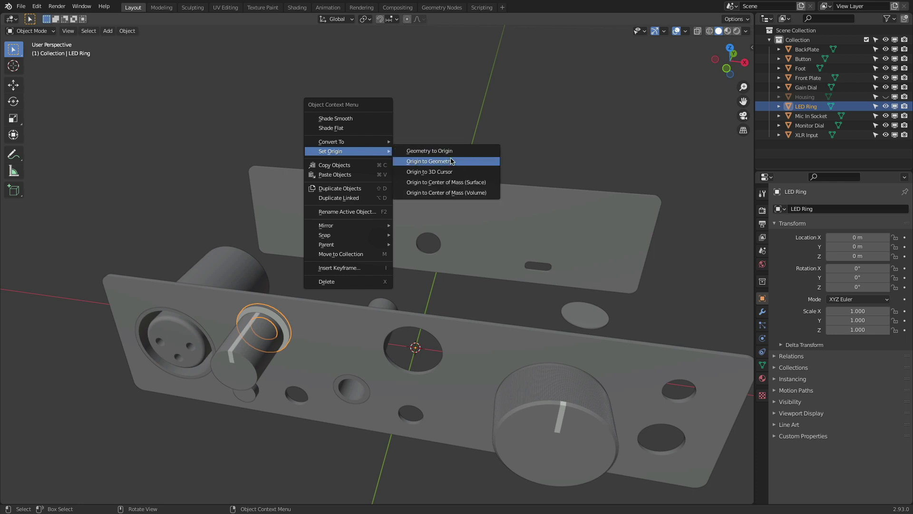
{"action": "left_click", "coordinate": [463, 162]}
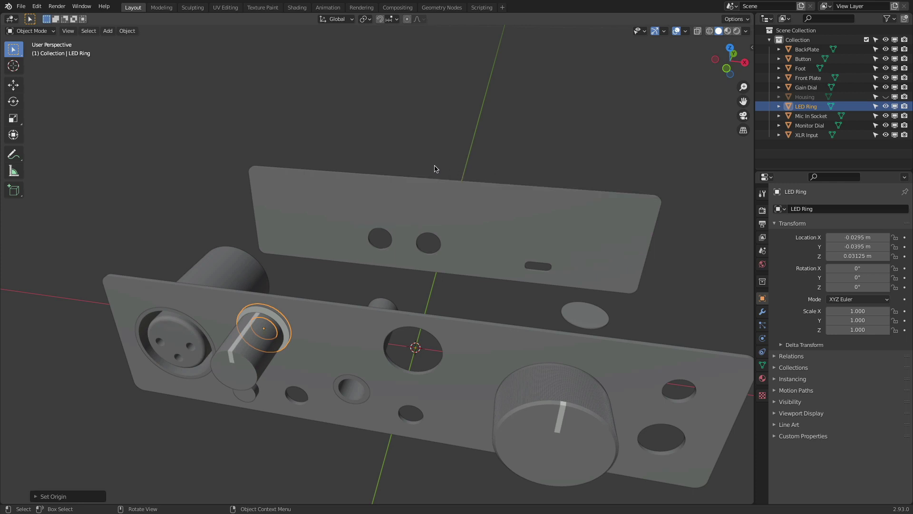
{"action": "left_click", "coordinate": [365, 20]}
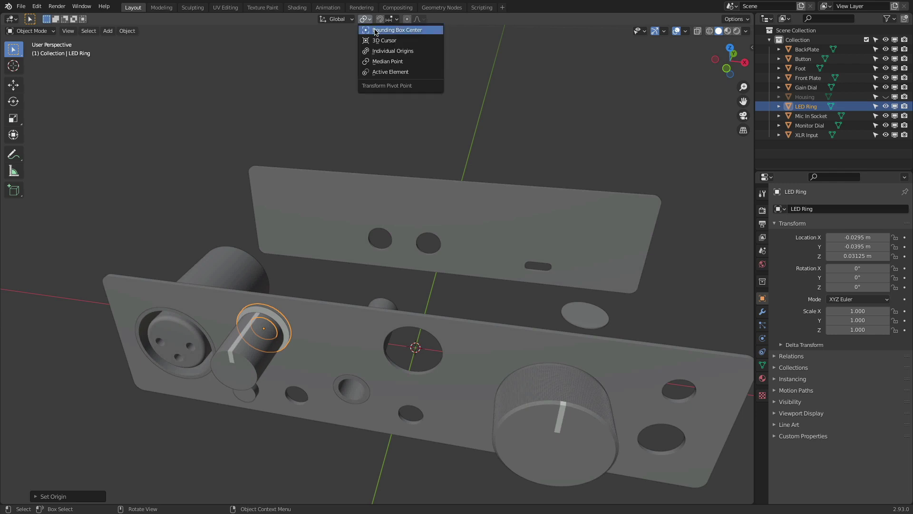
{"action": "left_click", "coordinate": [428, 31]}
- Try free rotations of the LED Ring and the Gain Dial to compare their pivot points, cancelling each one
{"action": "key", "text": "r"}
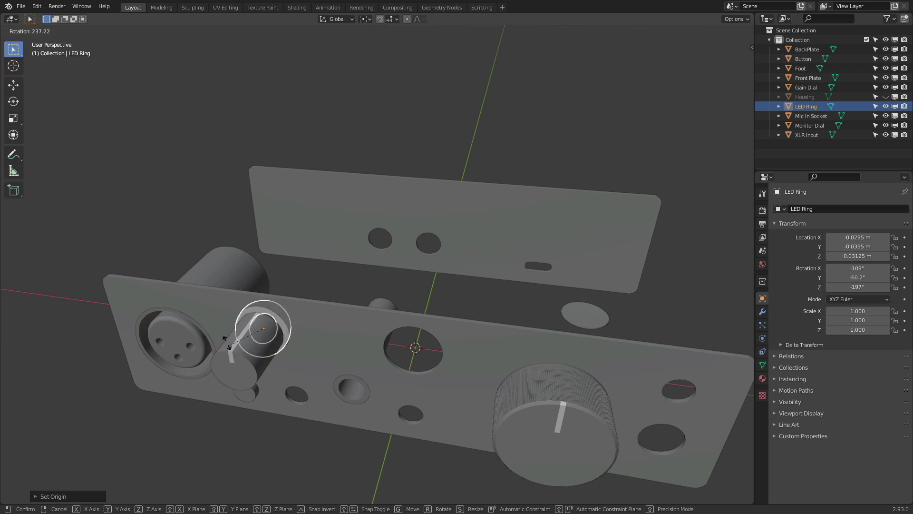
{"action": "key", "text": "Escape"}
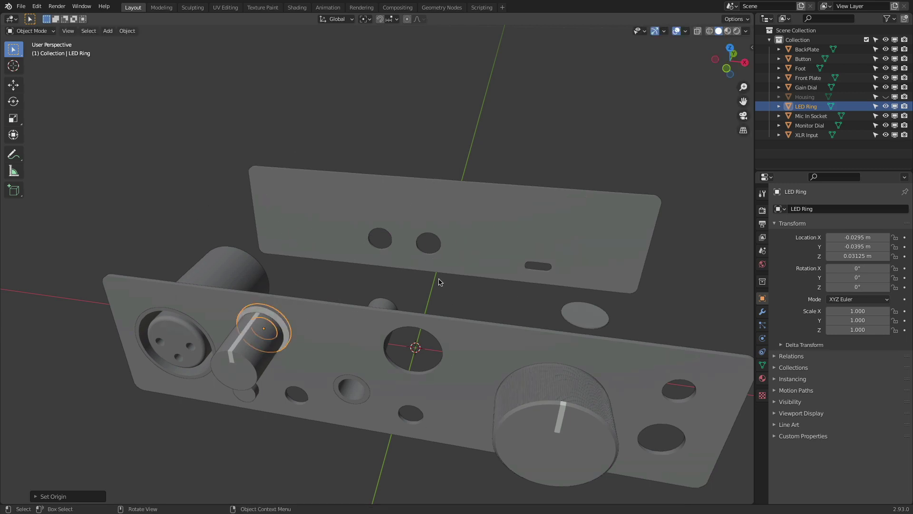
{"action": "left_click", "coordinate": [254, 365]}
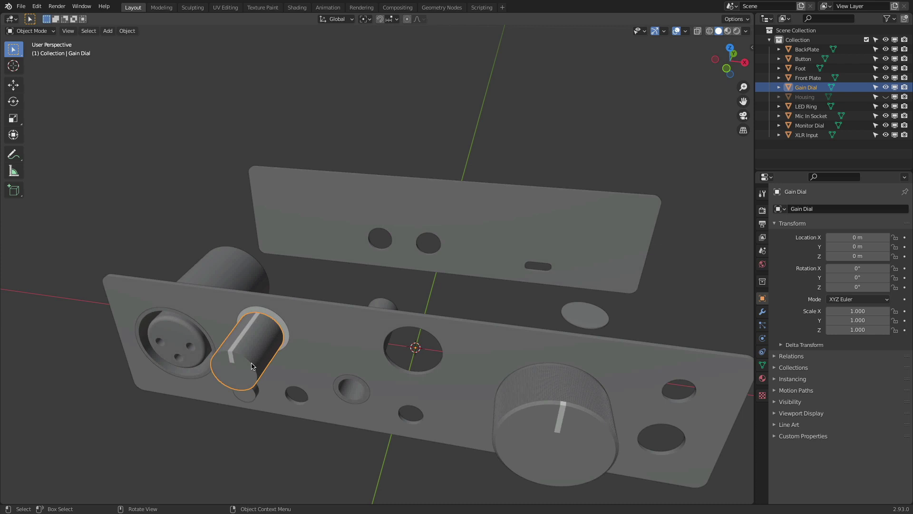
{"action": "key", "text": "r"}
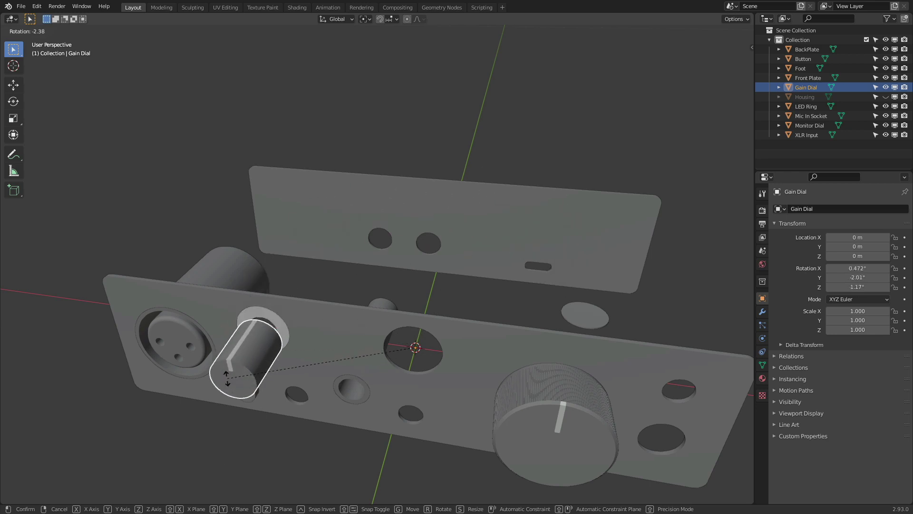
{"action": "key", "text": "Escape"}
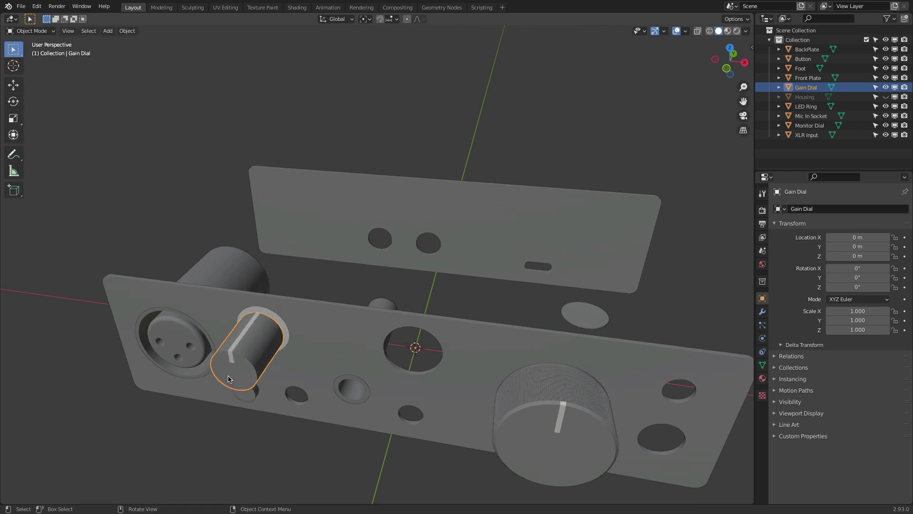
- Examine how the LED Ring's origin lines up with the Gain Dial in the top and front orthographic views
{"action": "left_click", "coordinate": [274, 318]}
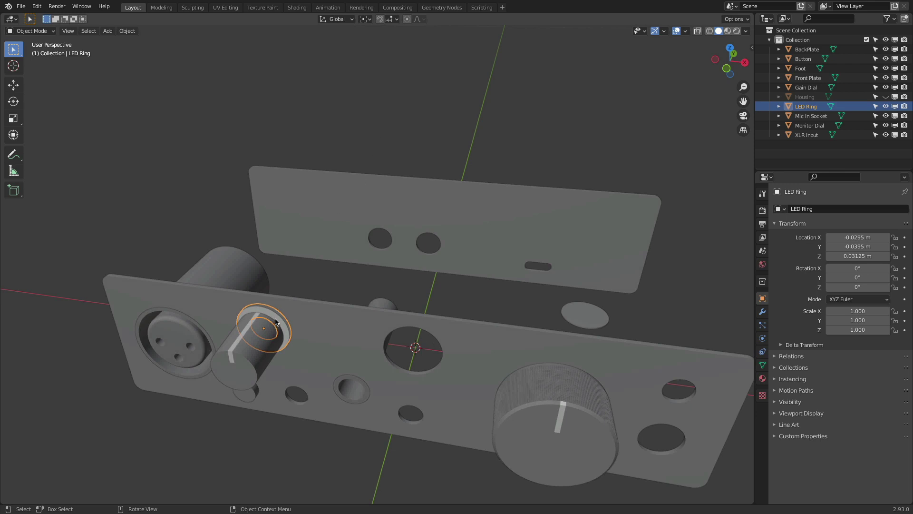
{"action": "left_click", "coordinate": [730, 47]}
{"action": "scroll", "coordinate": [334, 464], "scroll_direction": "down", "scroll_amount": 3}
{"action": "scroll", "coordinate": [341, 459], "scroll_direction": "up", "scroll_amount": 10}
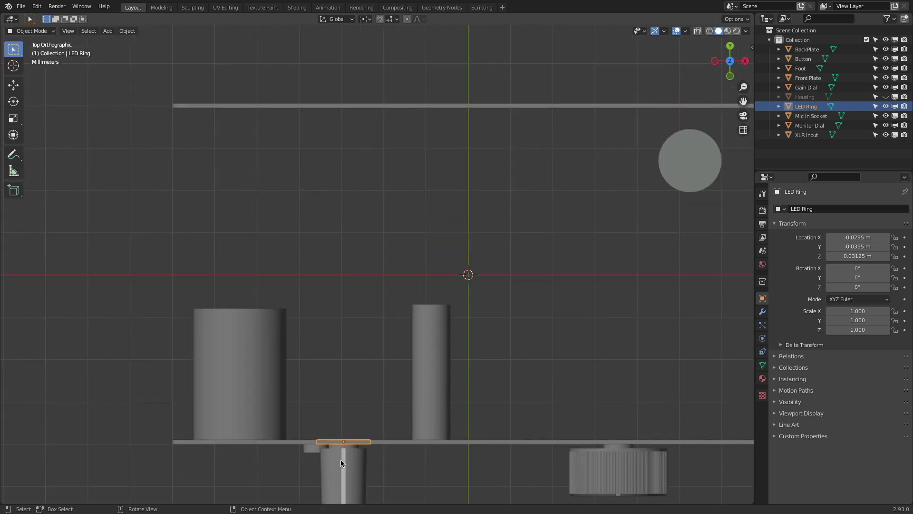
{"action": "left_click", "coordinate": [730, 76]}
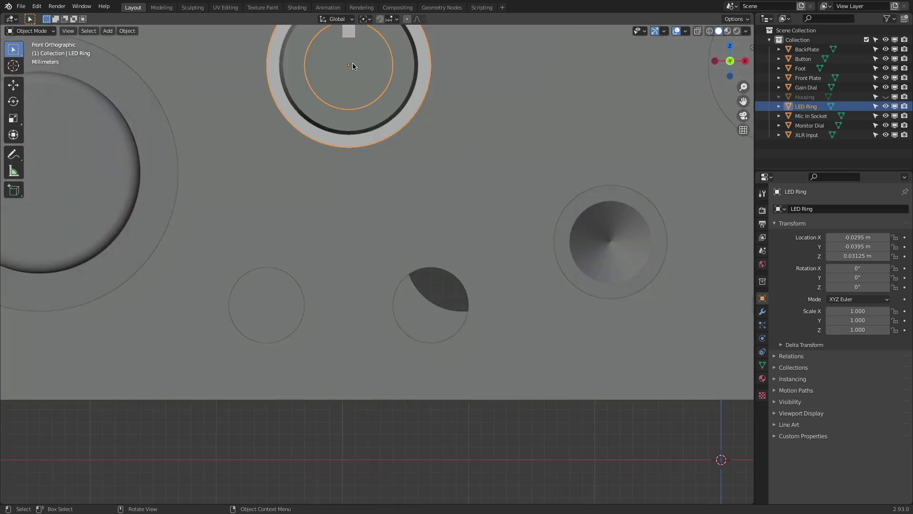
{"action": "middle_click_drag", "start_coordinate": [353, 66], "coordinate": [354, 77]}
{"action": "middle_click_drag", "start_coordinate": [359, 126], "coordinate": [387, 268], "text": "shift"}
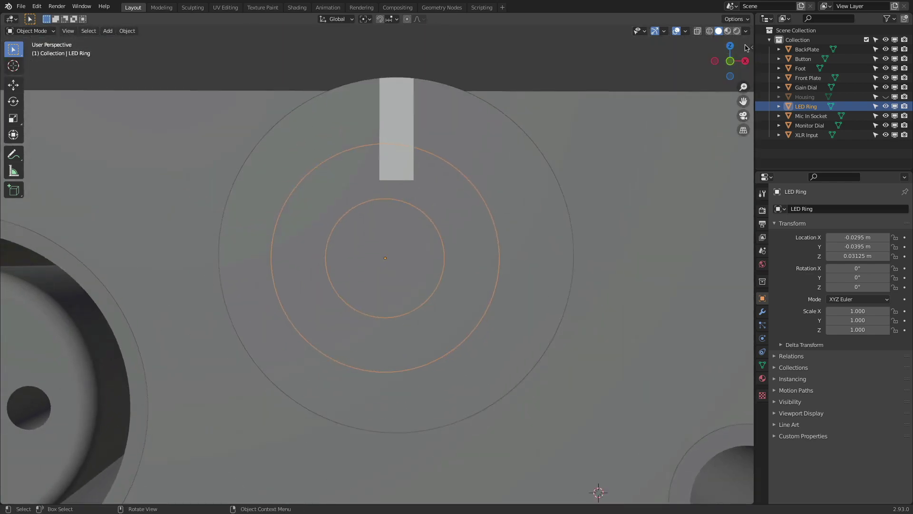
{"action": "left_click", "coordinate": [730, 61]}
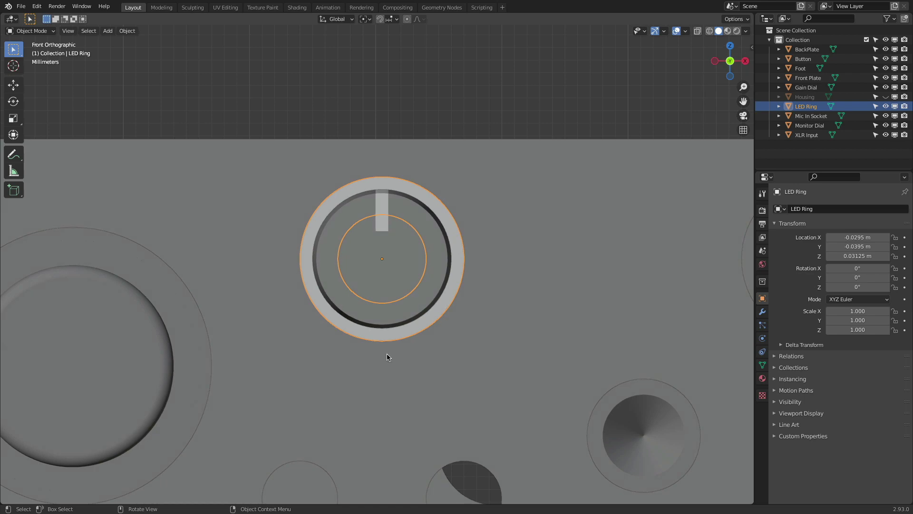
{"action": "scroll", "coordinate": [472, 227], "scroll_direction": "up", "scroll_amount": 5}
{"action": "scroll", "coordinate": [520, 176], "scroll_direction": "down", "scroll_amount": 5}
- Snap the 3D cursor to the selected LED Ring's origin
{"action": "middle_click_drag", "start_coordinate": [520, 175], "coordinate": [498, 193]}
{"action": "key", "text": "shift+s"}
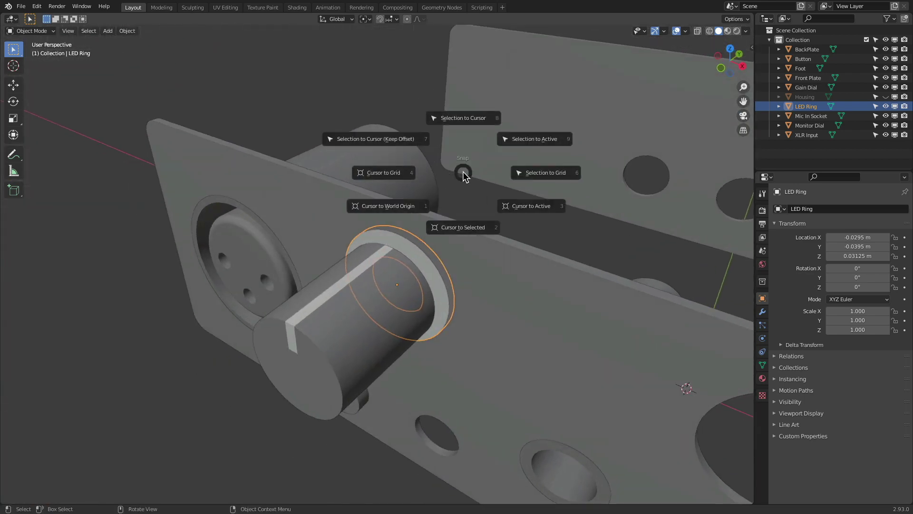
{"action": "left_click", "coordinate": [472, 231]}
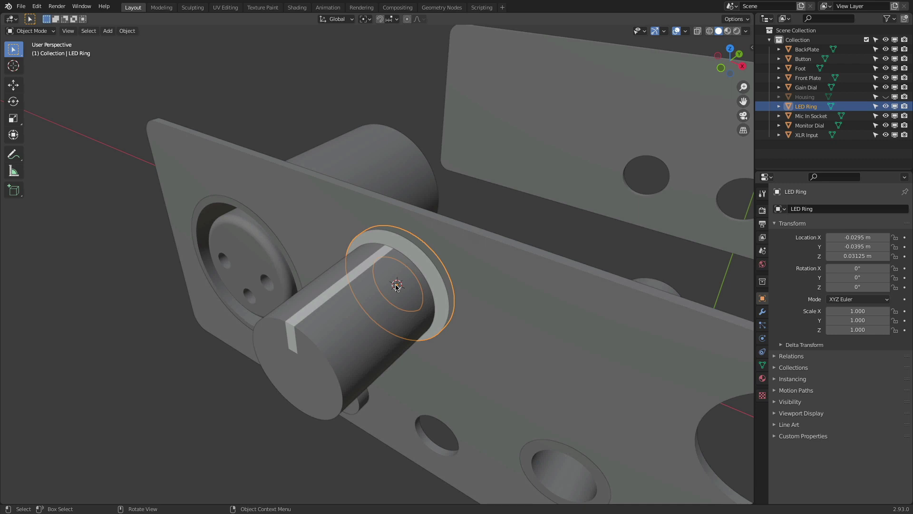
- Set the Gain Dial's origin to the 3D cursor at the LED Ring's centre
{"action": "left_click", "coordinate": [322, 326]}
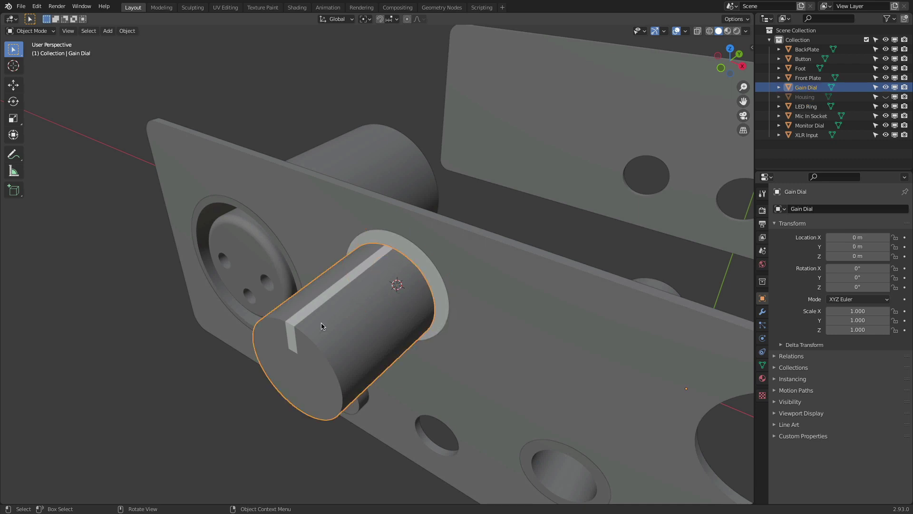
{"action": "mouse_move", "coordinate": [322, 326]}
{"action": "middle_mouse_down"}
{"action": "mouse_move", "coordinate": [228, 328]}
{"action": "mouse_move", "coordinate": [316, 320]}
{"action": "middle_mouse_up"}
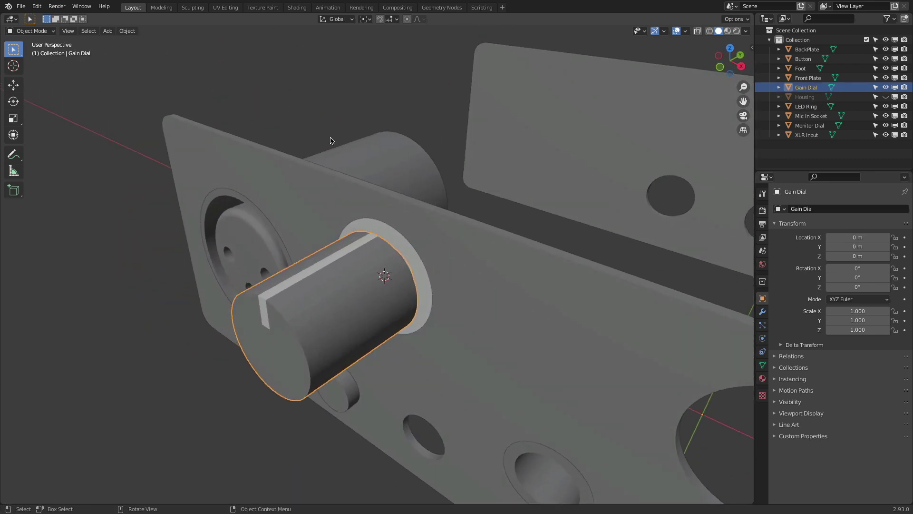
{"action": "right_click", "coordinate": [315, 101]}
{"action": "mouse_move", "coordinate": [316, 99]}
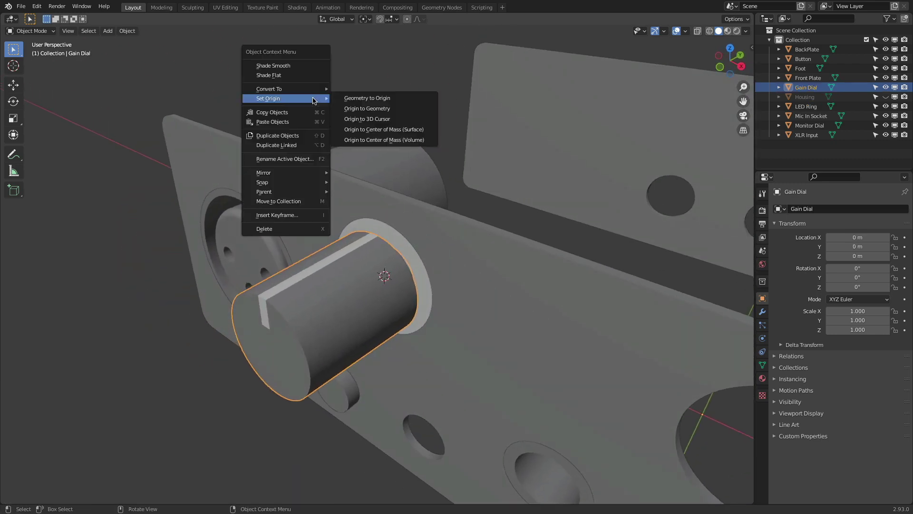
{"action": "left_click", "coordinate": [402, 120]}
- Enter Edit Mode on the Front Plate and deselect all of its geometry
{"action": "middle_click_drag", "start_coordinate": [403, 118], "coordinate": [313, 128]}
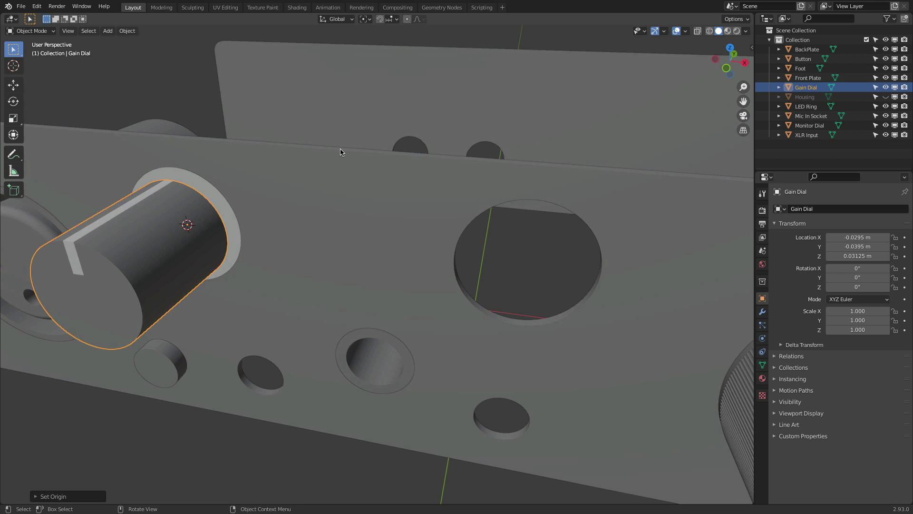
{"action": "scroll", "coordinate": [339, 150], "scroll_direction": "down", "scroll_amount": 2}
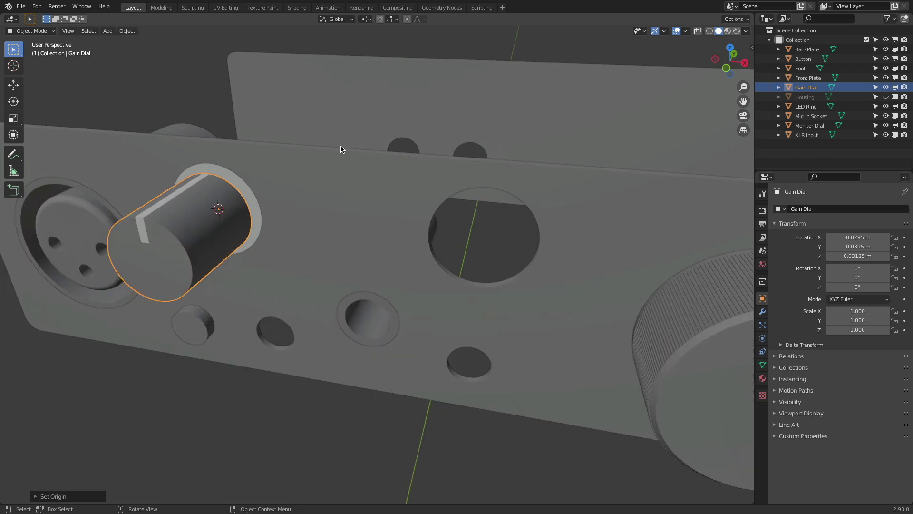
{"action": "left_click", "coordinate": [338, 182]}
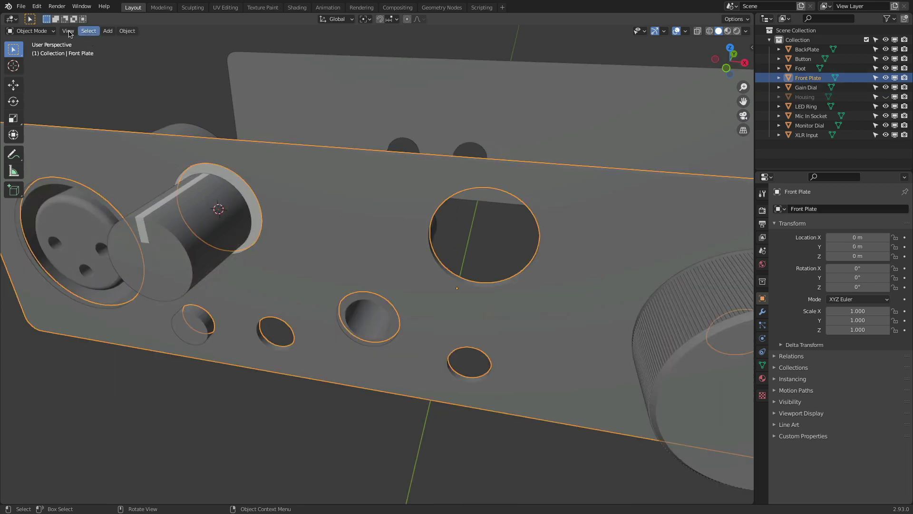
{"action": "left_click", "coordinate": [33, 31]}
{"action": "left_click", "coordinate": [41, 54]}
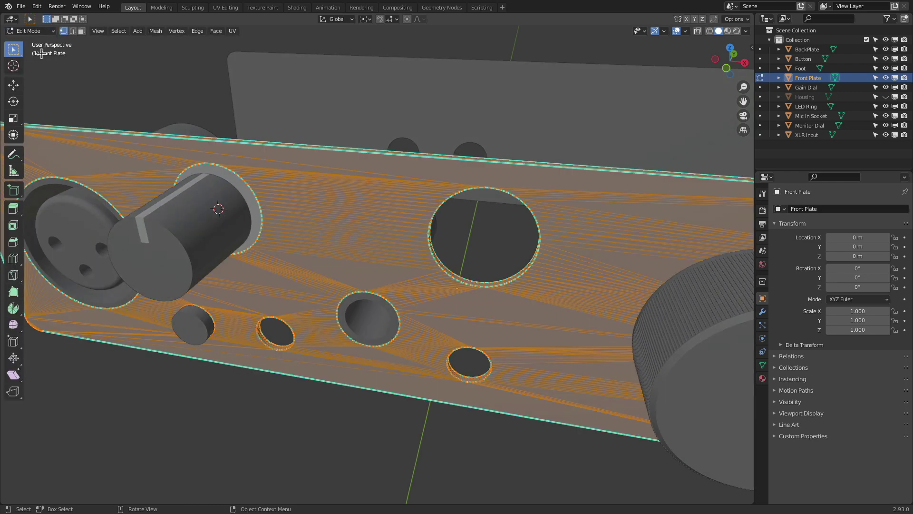
{"action": "left_click", "coordinate": [119, 31]}
{"action": "left_click", "coordinate": [163, 52]}
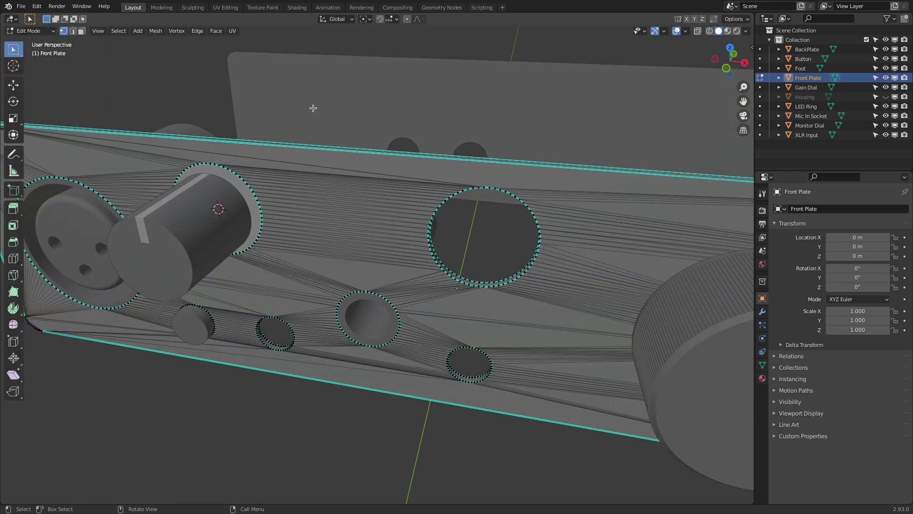
- Show the model in wireframe and circle-select the rim vertices of the Front Plate's large empty dial hole
{"action": "left_click", "coordinate": [709, 31]}
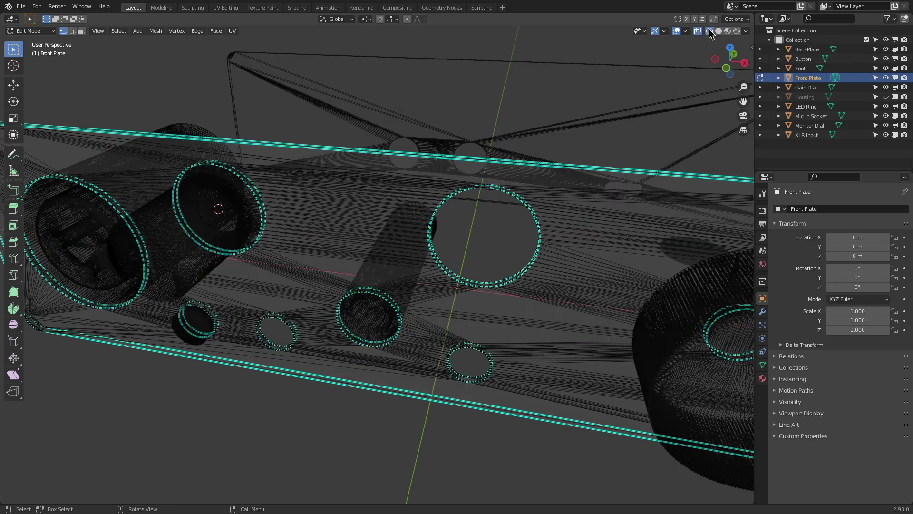
{"action": "left_click", "coordinate": [120, 32]}
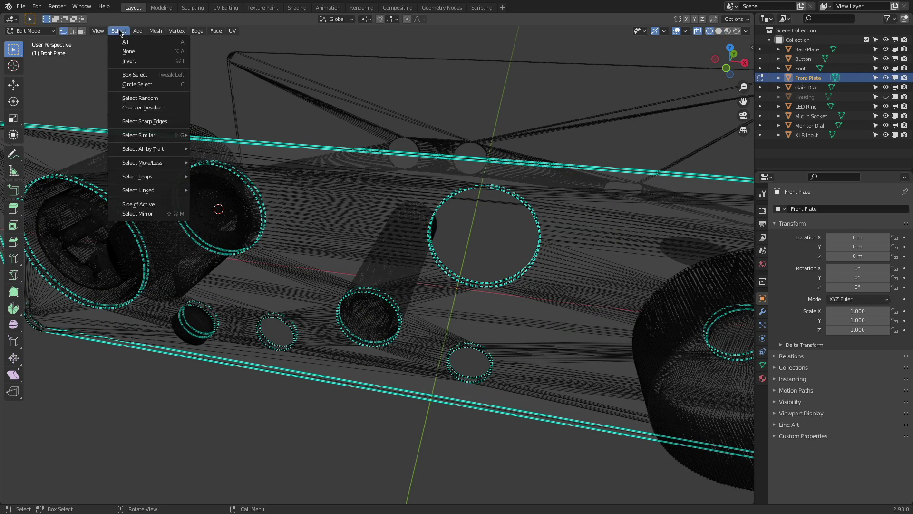
{"action": "left_click", "coordinate": [162, 84]}
{"action": "mouse_move", "coordinate": [477, 199]}
{"action": "left_mouse_down"}
{"action": "mouse_move", "coordinate": [437, 217]}
{"action": "mouse_move", "coordinate": [430, 248]}
{"action": "mouse_move", "coordinate": [461, 283]}
{"action": "mouse_move", "coordinate": [523, 269]}
{"action": "mouse_move", "coordinate": [540, 226]}
{"action": "mouse_move", "coordinate": [475, 183]}
{"action": "left_mouse_up"}
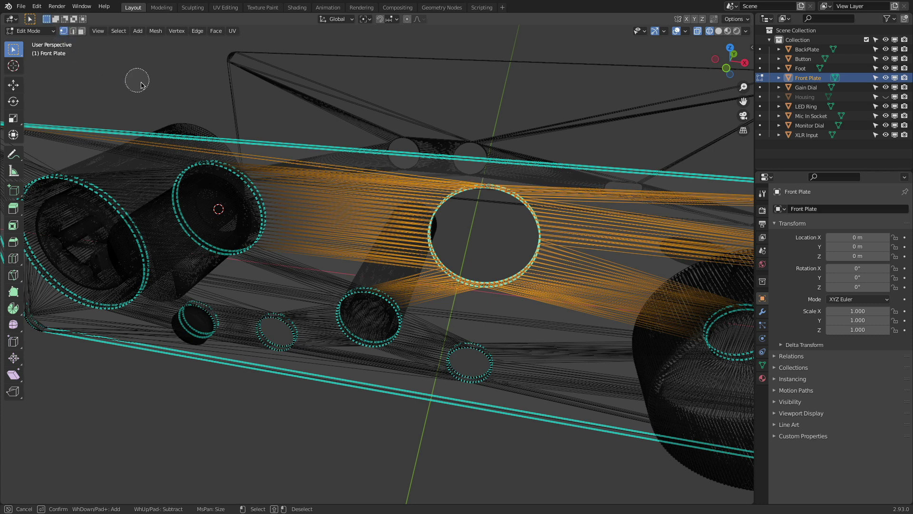
{"action": "key", "text": "Escape"}
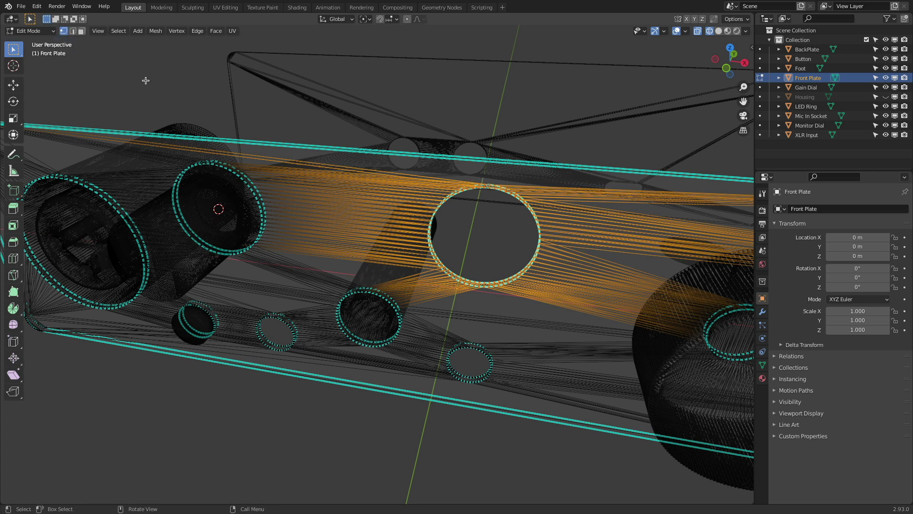
- Snap the 3D cursor to the selected hole rim and return to Object Mode with solid shading
{"action": "key", "text": "shift+s"}
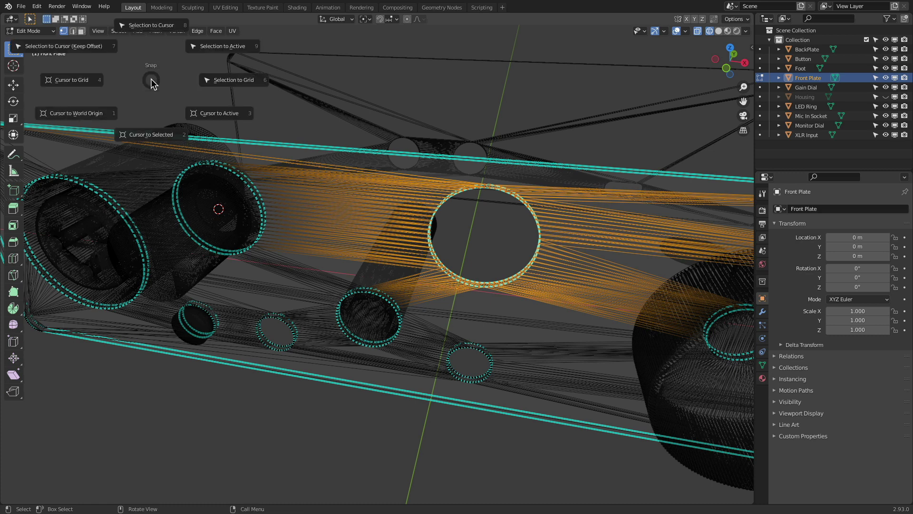
{"action": "left_click", "coordinate": [152, 137]}
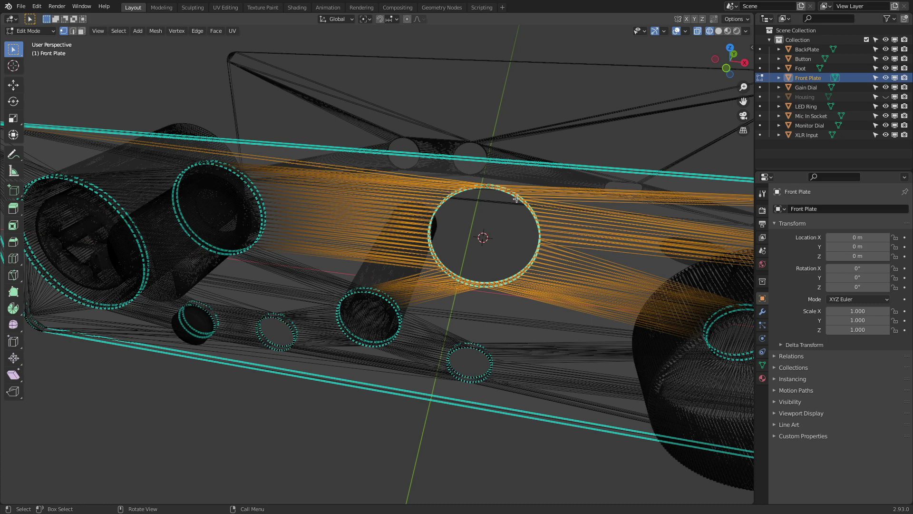
{"action": "middle_click_drag", "start_coordinate": [532, 218], "coordinate": [324, 144]}
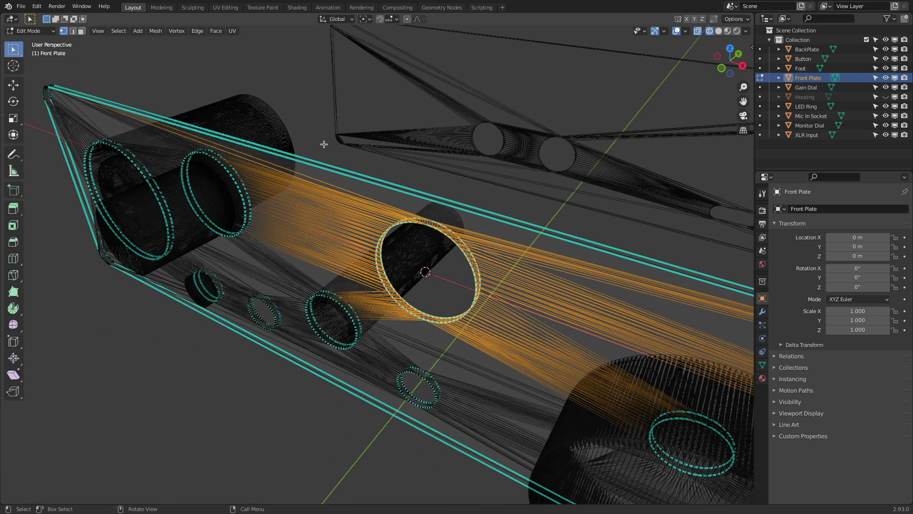
{"action": "left_click", "coordinate": [42, 31]}
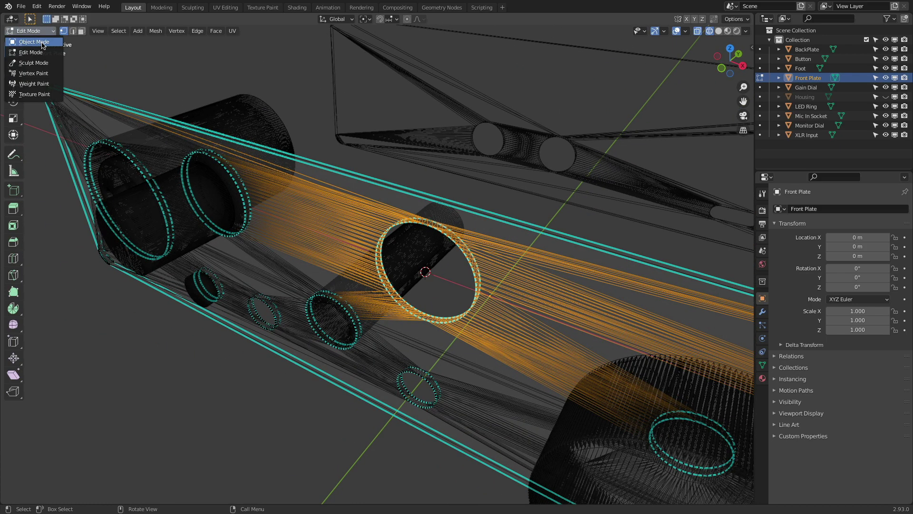
{"action": "left_click", "coordinate": [33, 42]}
{"action": "middle_click_drag", "start_coordinate": [204, 76], "coordinate": [233, 82]}
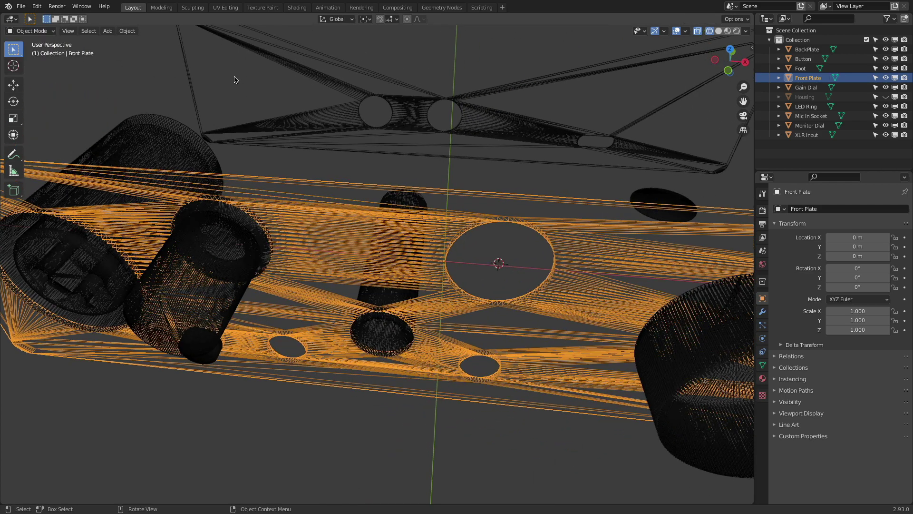
{"action": "left_click", "coordinate": [718, 31]}
- Create linked duplicates of the LED Ring and Gain Dial together and place them clear of the Front Plate
{"action": "middle_click_drag", "start_coordinate": [482, 100], "coordinate": [319, 187]}
{"action": "left_click", "coordinate": [328, 176]}
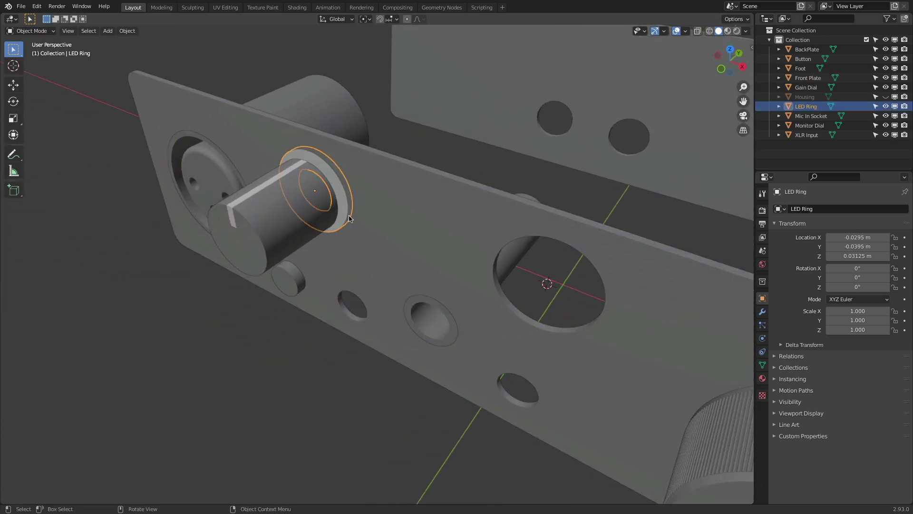
{"action": "left_click", "coordinate": [276, 214], "text": "shift"}
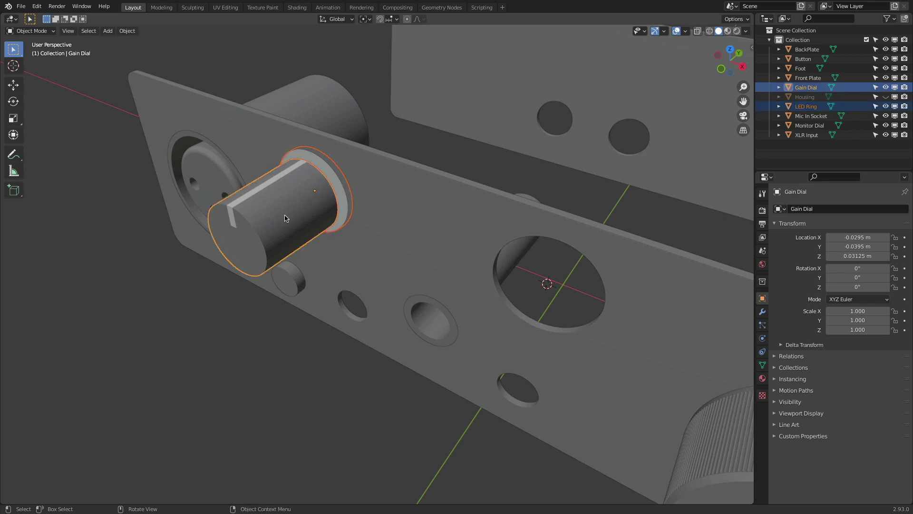
{"action": "left_click", "coordinate": [128, 31]}
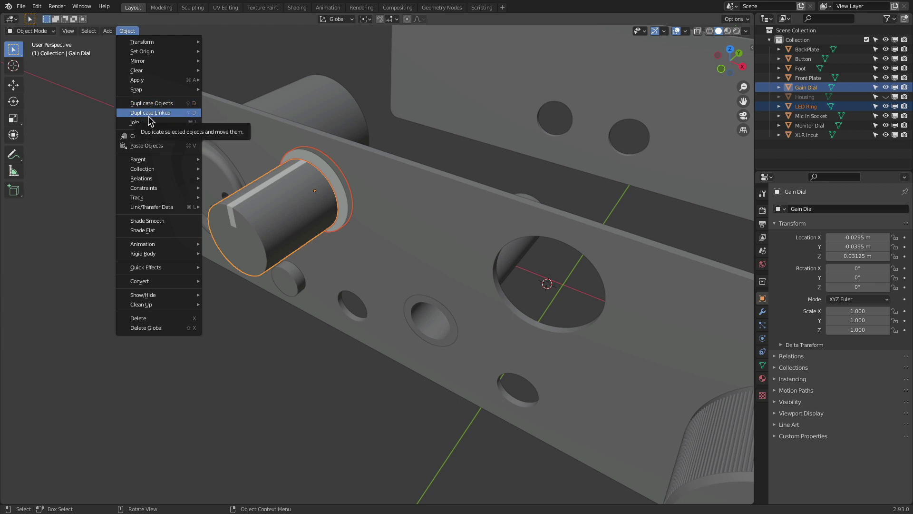
{"action": "left_click", "coordinate": [188, 116]}
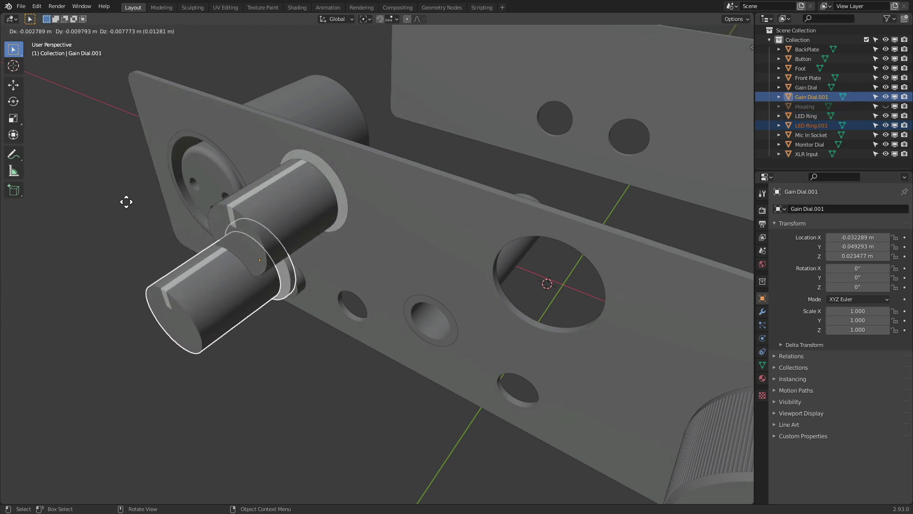
{"action": "left_click", "coordinate": [88, 278]}
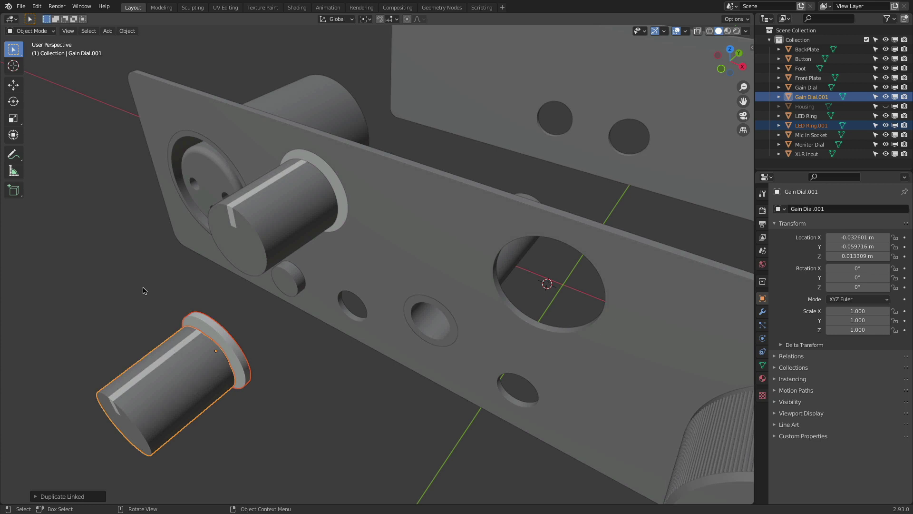
- Snap the duplicated dial and ring to the 3D cursor at the centre of the empty dial hole
{"action": "key", "text": "shift+s"}
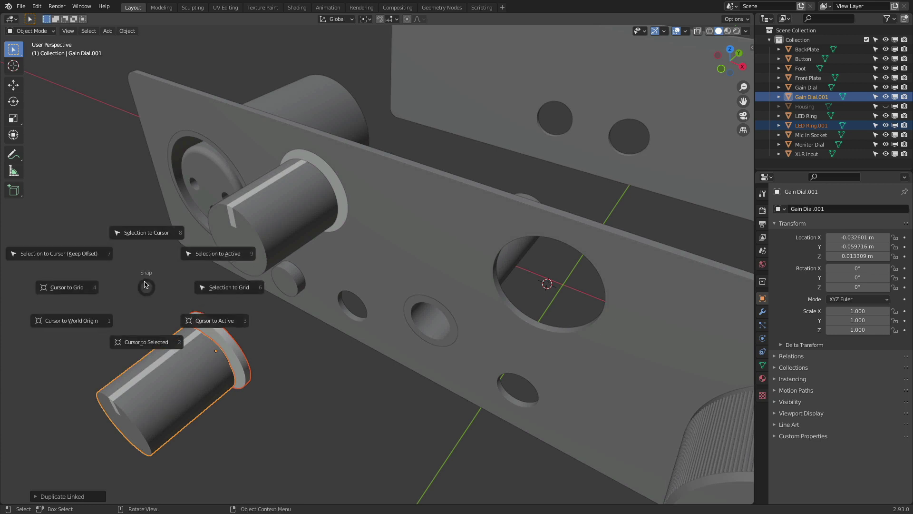
{"action": "left_click", "coordinate": [155, 242]}
{"action": "middle_click_drag", "start_coordinate": [364, 290], "coordinate": [527, 298]}
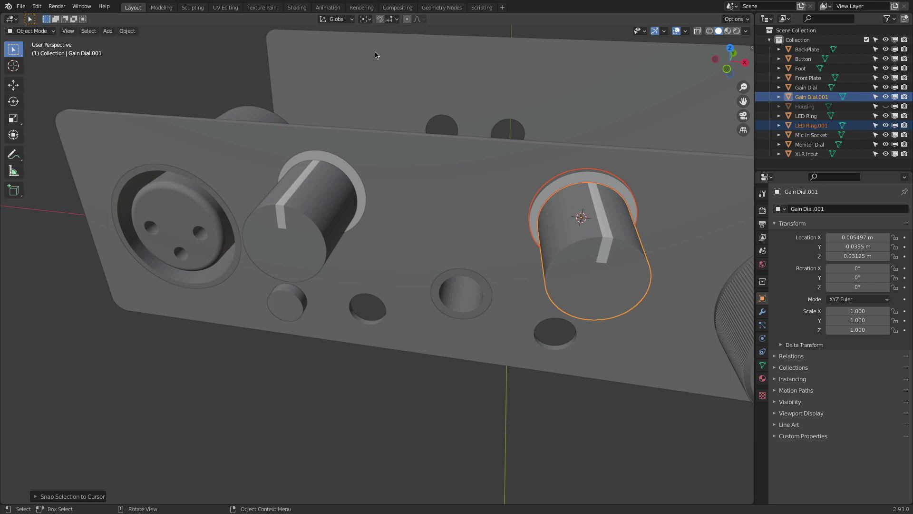
- Set the snapping target to Vertex and activate the Move tool
{"action": "left_click", "coordinate": [396, 19]}
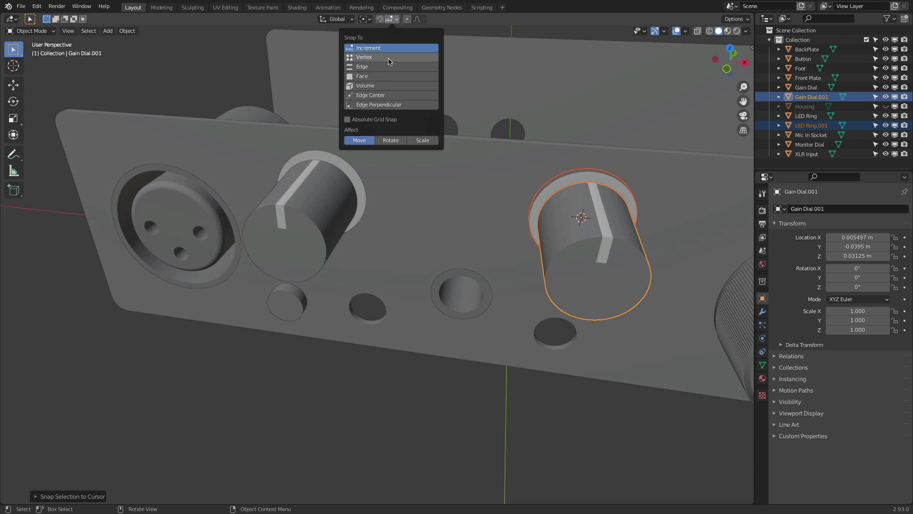
{"action": "left_click", "coordinate": [389, 58]}
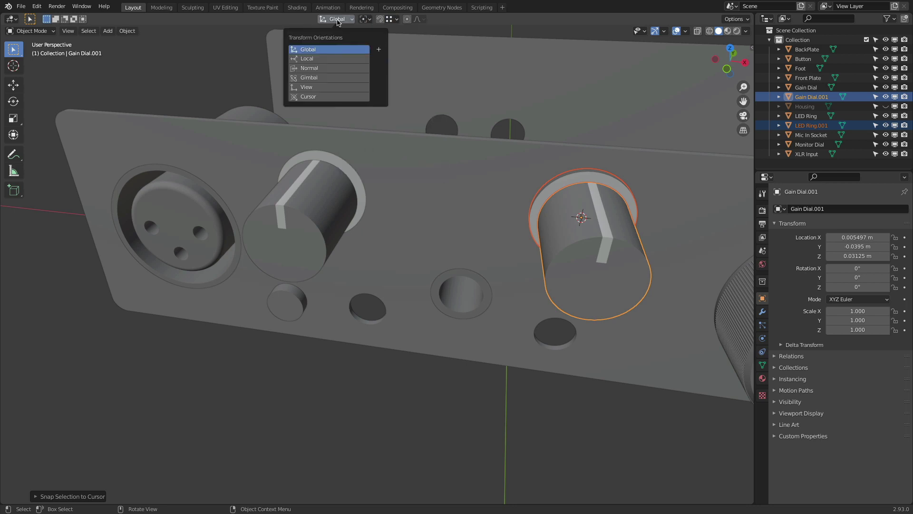
{"action": "left_click", "coordinate": [11, 88]}
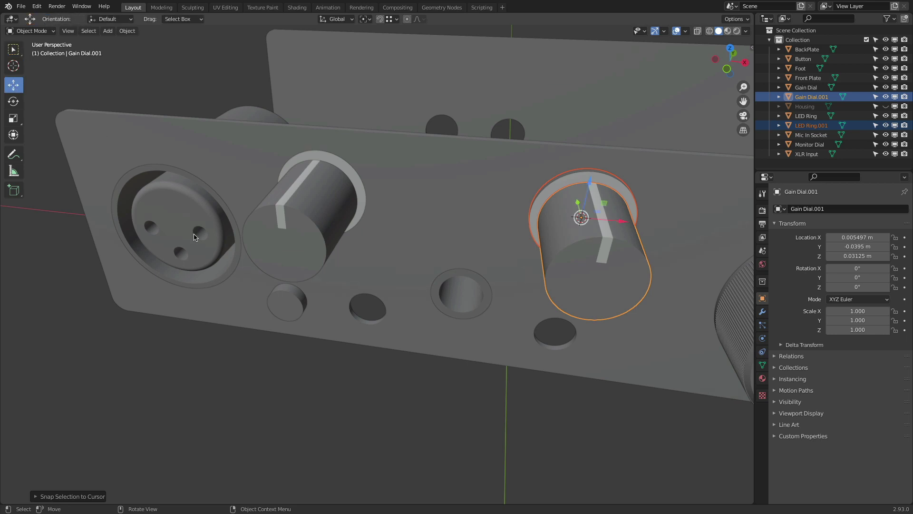
- Set the Button's origin to its own geometry
{"action": "left_click", "coordinate": [280, 312]}
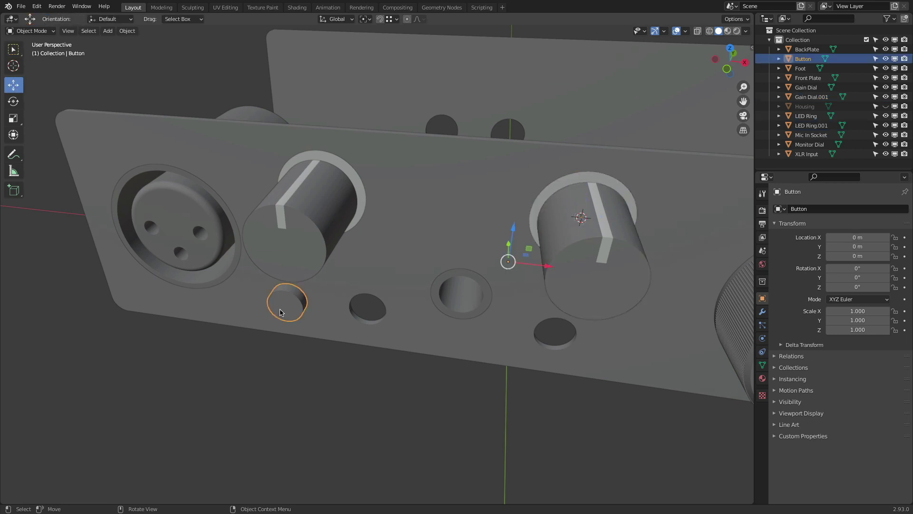
{"action": "right_click", "coordinate": [280, 312]}
{"action": "mouse_move", "coordinate": [283, 308]}
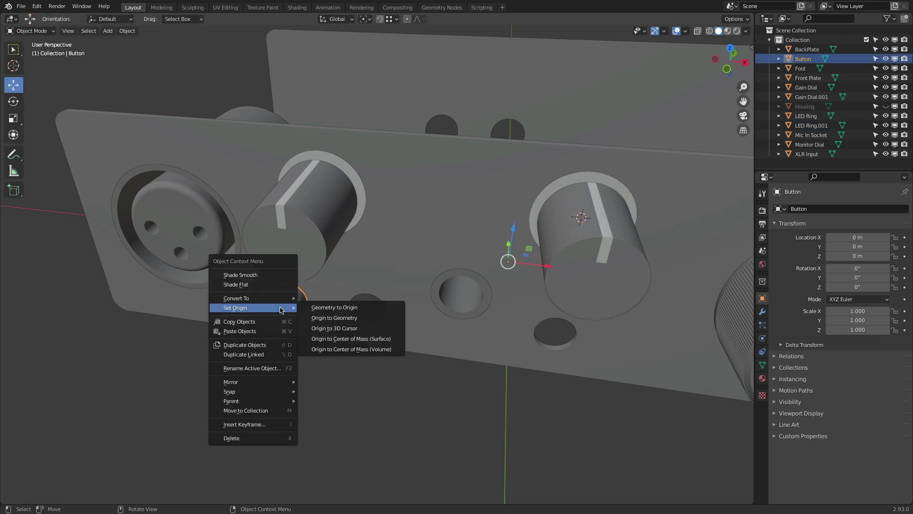
{"action": "left_click", "coordinate": [372, 323]}
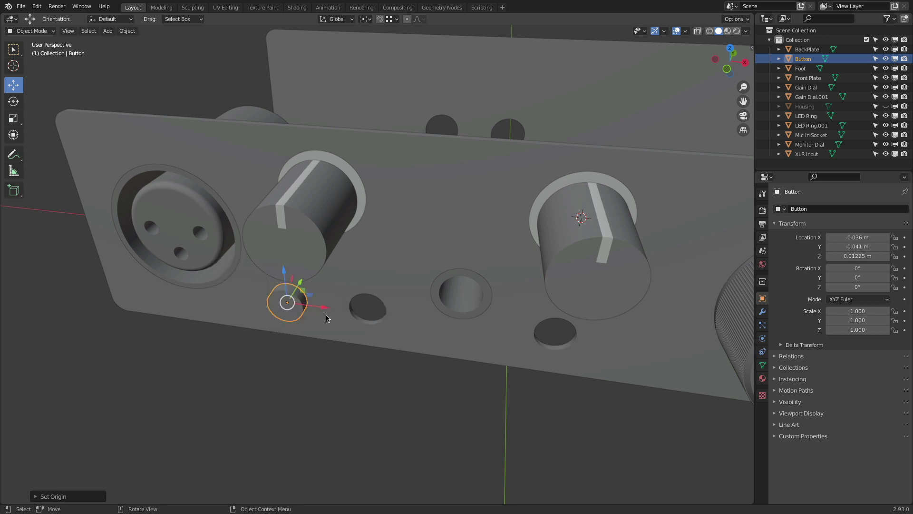
- Create a linked duplicate of the Button and place it along global X at about X -0.028 m, short of the adjacent hole
{"action": "left_click", "coordinate": [127, 31]}
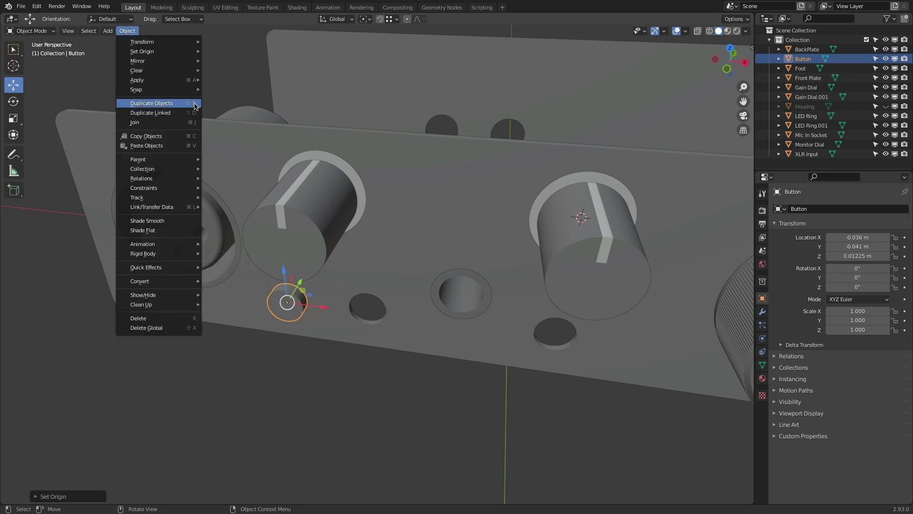
{"action": "left_click", "coordinate": [168, 118]}
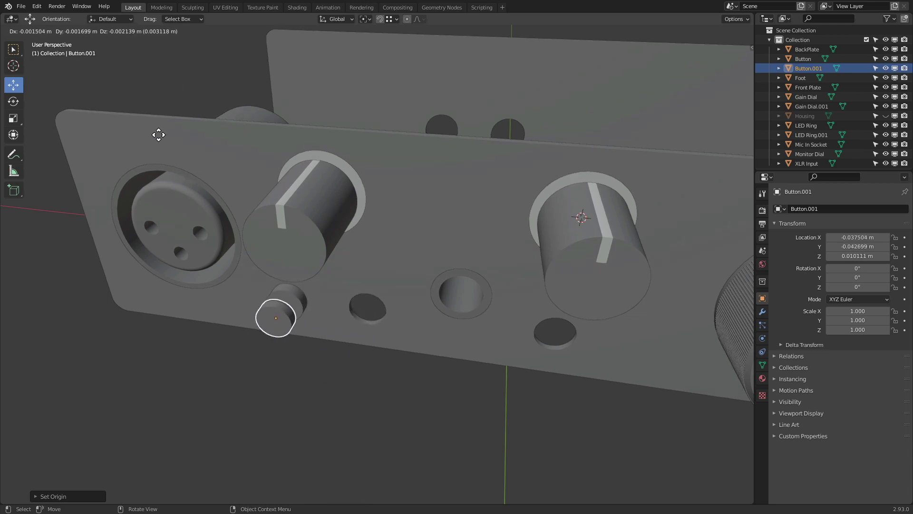
{"action": "key", "text": "x"}
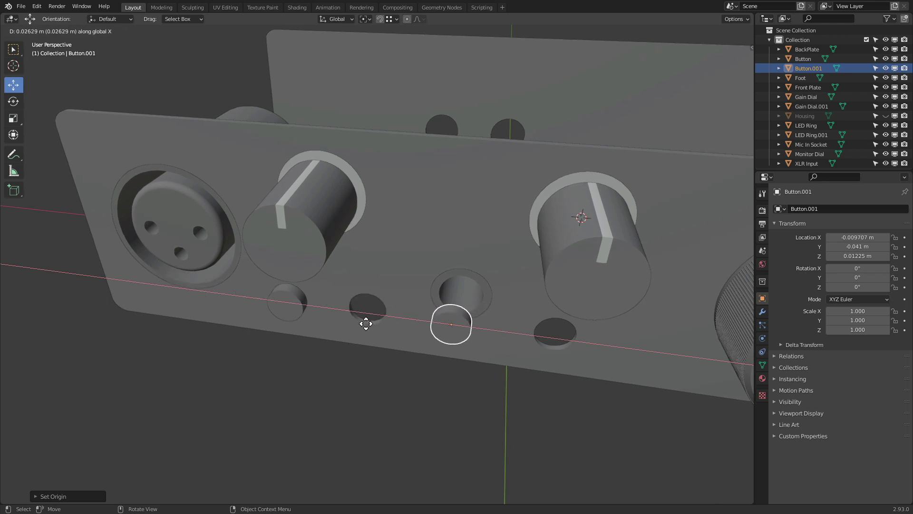
{"action": "left_click", "coordinate": [255, 282]}
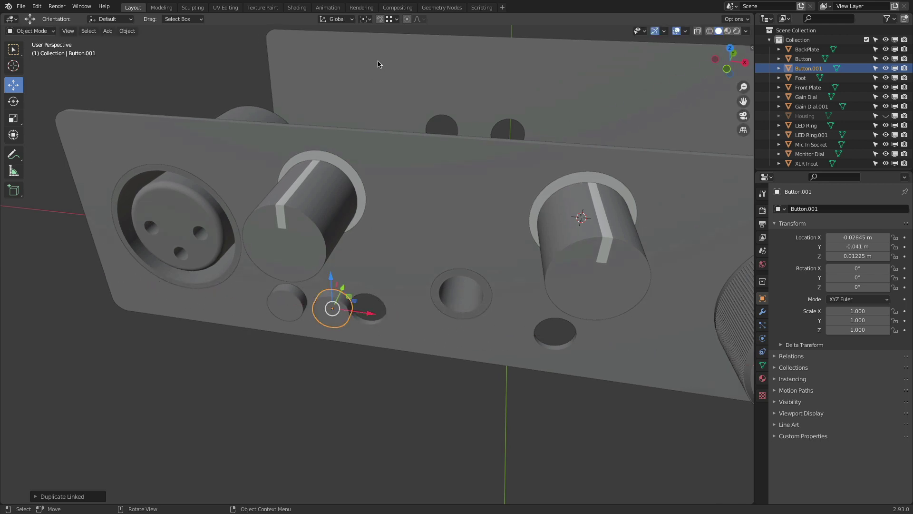
- Enable snapping and move the duplicated button along X in the front view into the adjacent hole, at X -0.023 m
{"action": "left_click", "coordinate": [379, 20]}
{"action": "left_click_drag", "start_coordinate": [375, 313], "coordinate": [351, 301]}
{"action": "left_click", "coordinate": [726, 68]}
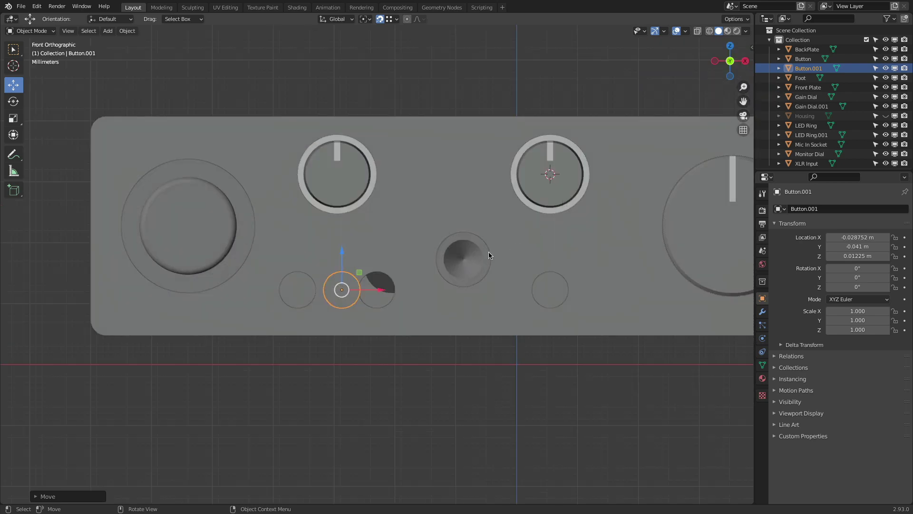
{"action": "scroll", "coordinate": [489, 252], "scroll_direction": "down", "scroll_amount": 5}
{"action": "scroll", "coordinate": [469, 245], "scroll_direction": "up", "scroll_amount": 6}
{"action": "scroll", "coordinate": [468, 245], "scroll_direction": "up", "scroll_amount": 7}
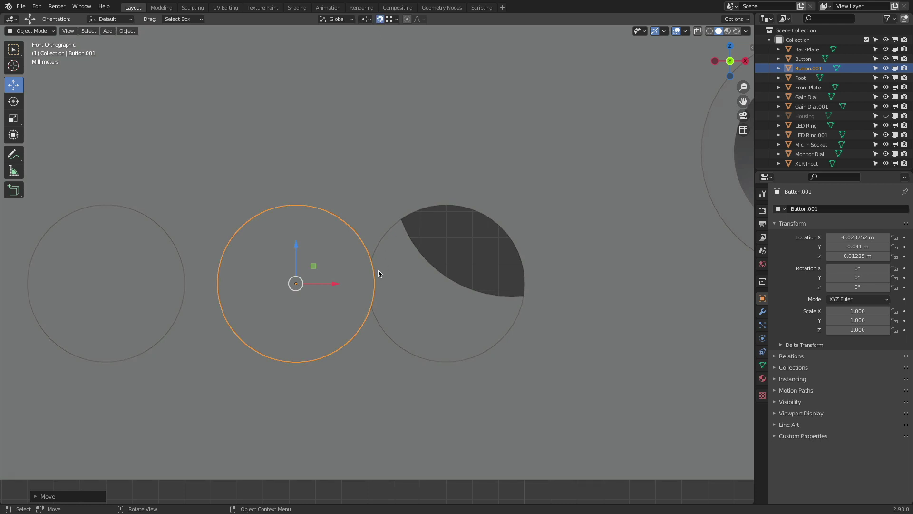
{"action": "left_click_drag", "start_coordinate": [334, 285], "coordinate": [527, 286]}
- Examine the fit of the duplicated button in its front plate hole, using wireframe display before returning to solid shading
{"action": "scroll", "coordinate": [520, 255], "scroll_direction": "up", "scroll_amount": 3}
{"action": "scroll", "coordinate": [519, 254], "scroll_direction": "down", "scroll_amount": 7}
{"action": "middle_click_drag", "start_coordinate": [525, 212], "coordinate": [333, 173]}
{"action": "scroll", "coordinate": [292, 228], "scroll_direction": "up", "scroll_amount": 5}
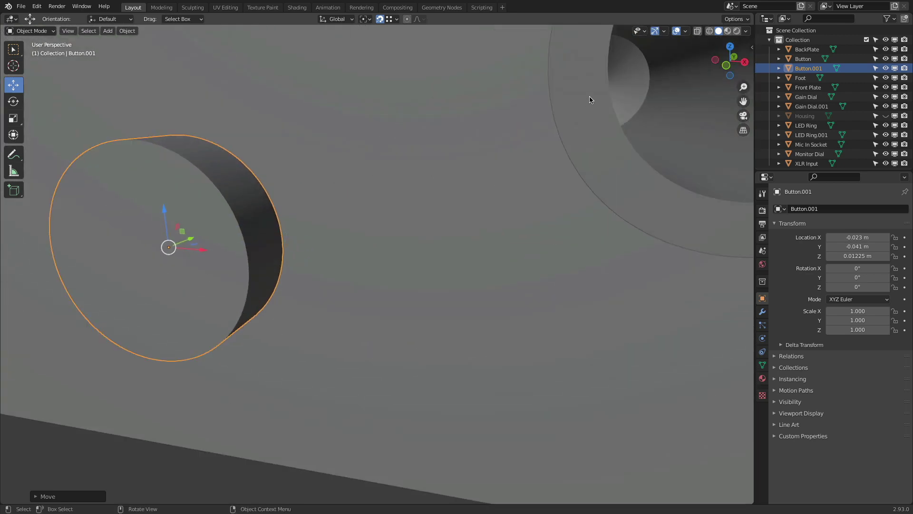
{"action": "left_click", "coordinate": [709, 32]}
{"action": "scroll", "coordinate": [282, 244], "scroll_direction": "up", "scroll_amount": 3}
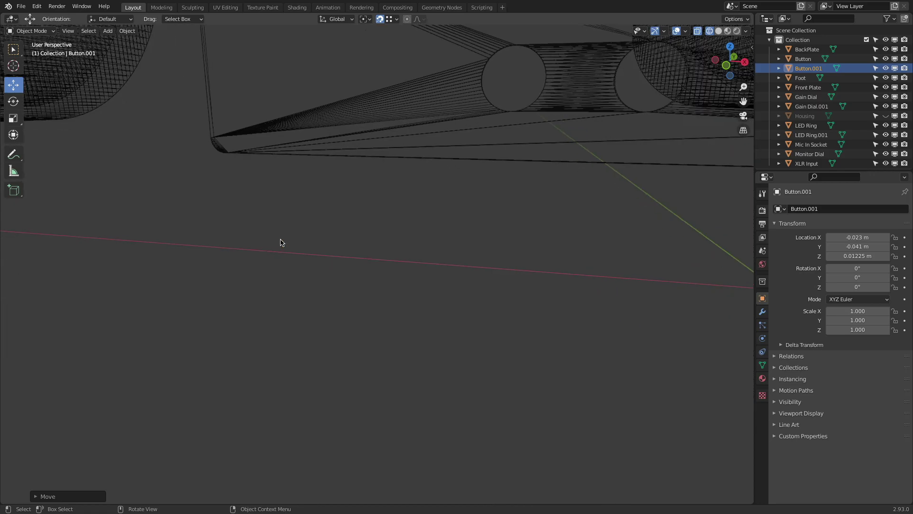
{"action": "scroll", "coordinate": [281, 243], "scroll_direction": "down", "scroll_amount": 3}
{"action": "mouse_move", "coordinate": [282, 243]}
{"action": "middle_mouse_down"}
{"action": "mouse_move", "coordinate": [281, 228]}
{"action": "mouse_move", "coordinate": [291, 243]}
{"action": "mouse_move", "coordinate": [307, 231]}
{"action": "mouse_move", "coordinate": [290, 249]}
{"action": "middle_mouse_up"}
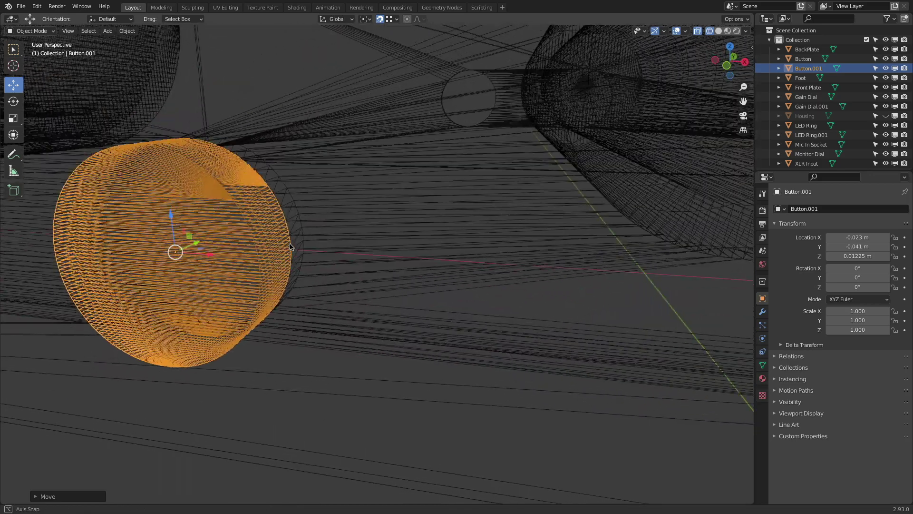
{"action": "left_click", "coordinate": [719, 31]}
{"action": "scroll", "coordinate": [412, 240], "scroll_direction": "up", "scroll_amount": 2}
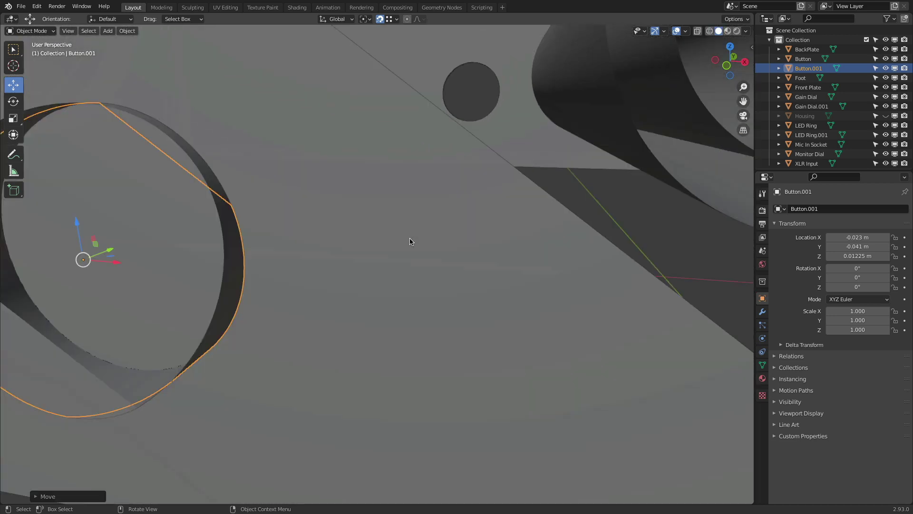
{"action": "scroll", "coordinate": [412, 242], "scroll_direction": "down", "scroll_amount": 8}
{"action": "left_click_drag", "start_coordinate": [398, 245], "coordinate": [413, 246]}
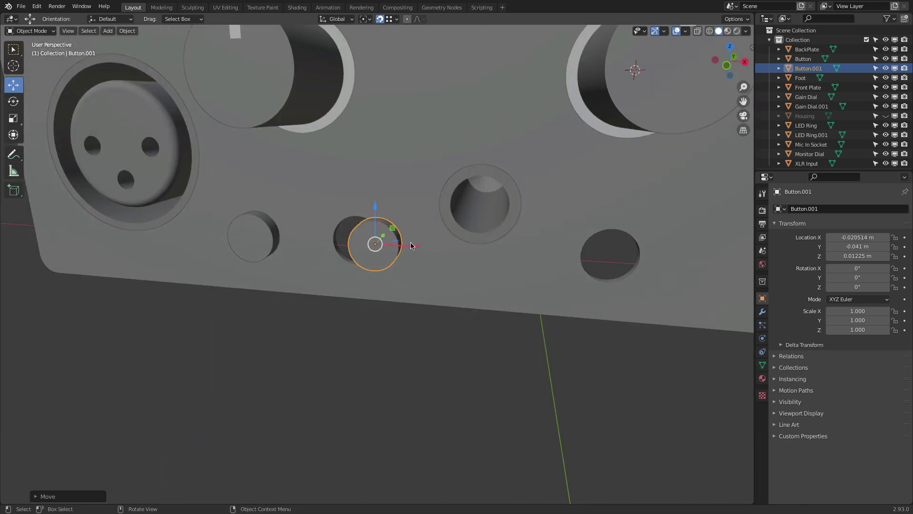
{"action": "middle_click_drag", "start_coordinate": [342, 318], "coordinate": [314, 329]}
{"action": "key", "text": "ctrl+z"}
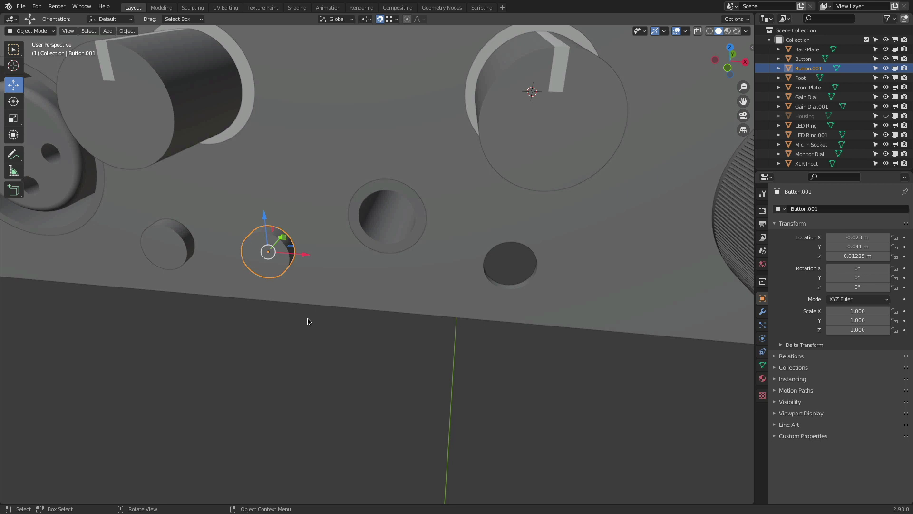
- Create a linked duplicate of the second button and place it along global X in the hole beneath the second gain dial, at about X 0.0055 m
{"action": "left_click", "coordinate": [131, 31]}
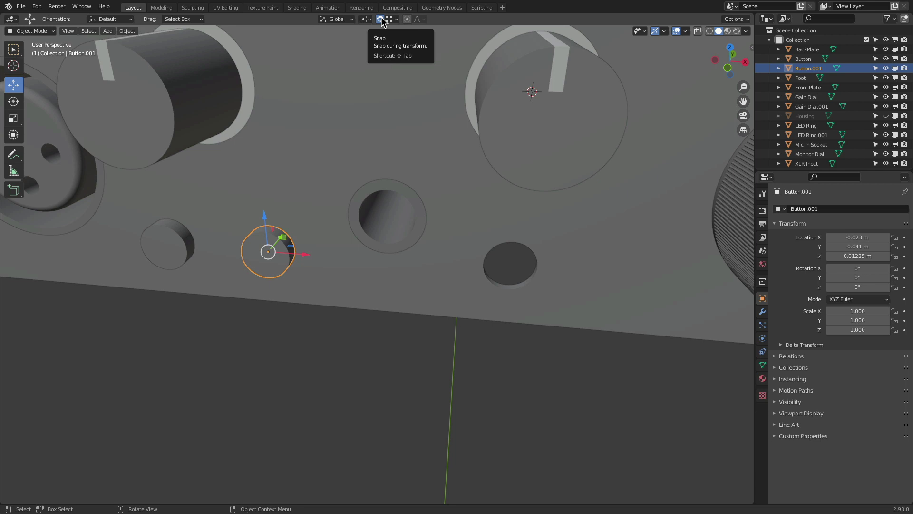
{"action": "left_click", "coordinate": [379, 19]}
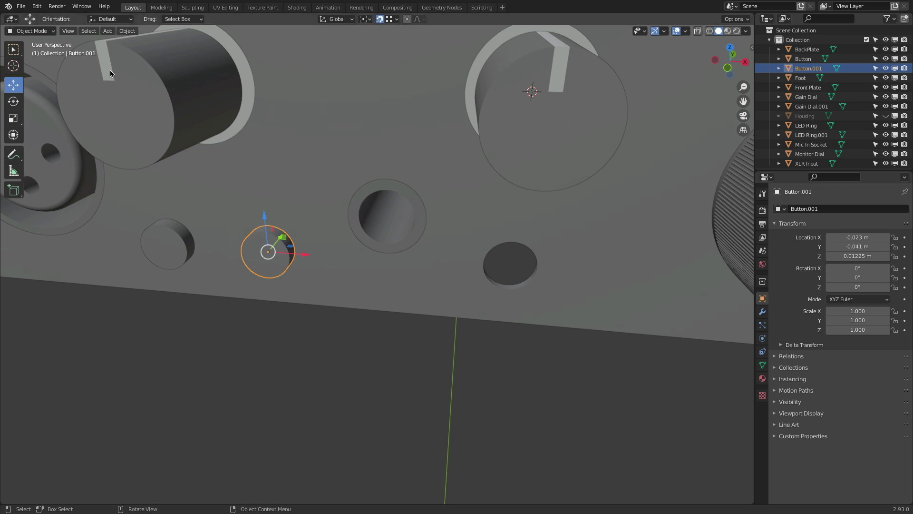
{"action": "left_click", "coordinate": [128, 31]}
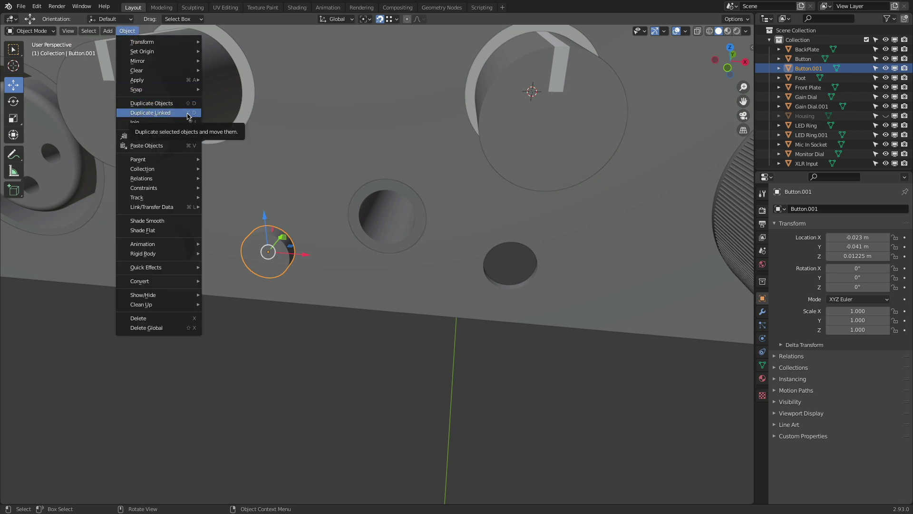
{"action": "key", "text": "alt+d"}
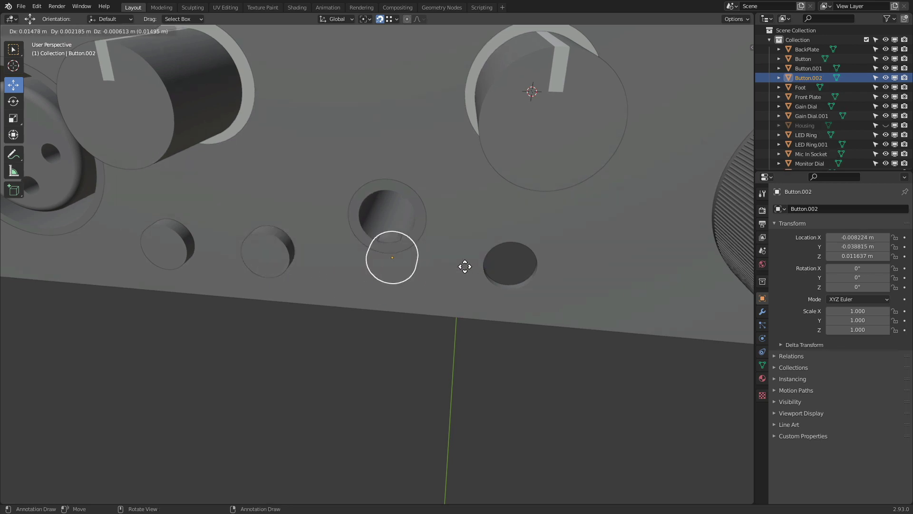
{"action": "key", "text": "x"}
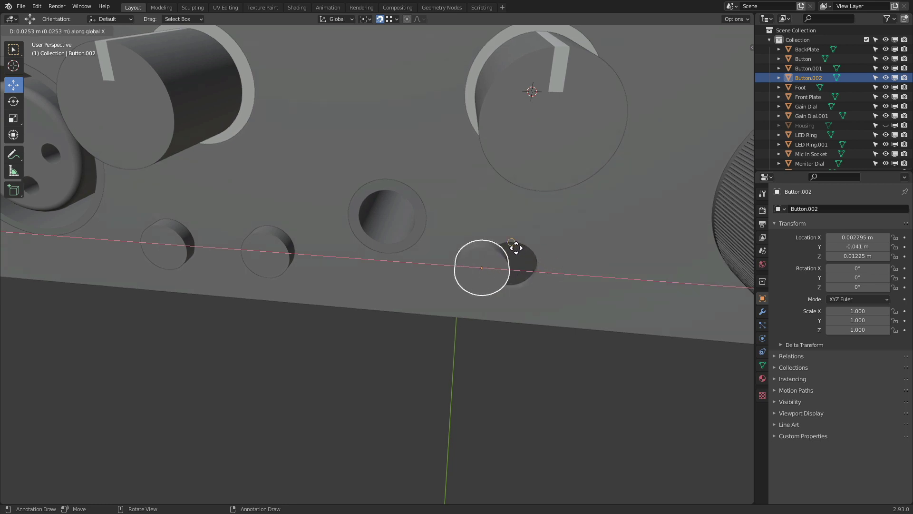
{"action": "left_click", "coordinate": [549, 277]}
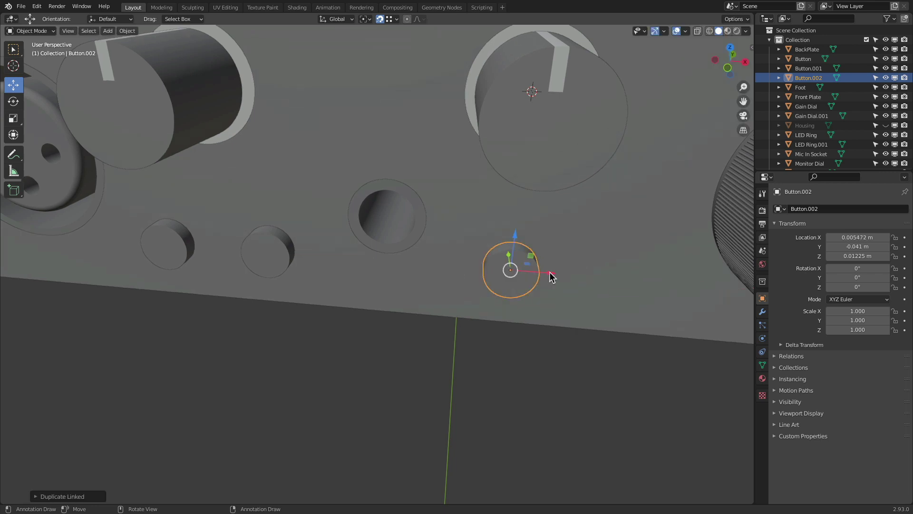
- Set the Mic In Socket's origin to its own geometry
{"action": "scroll", "coordinate": [547, 275], "scroll_direction": "down", "scroll_amount": 6}
{"action": "middle_click_drag", "start_coordinate": [584, 265], "coordinate": [409, 257], "text": "shift"}
{"action": "scroll", "coordinate": [380, 248], "scroll_direction": "up", "scroll_amount": 2}
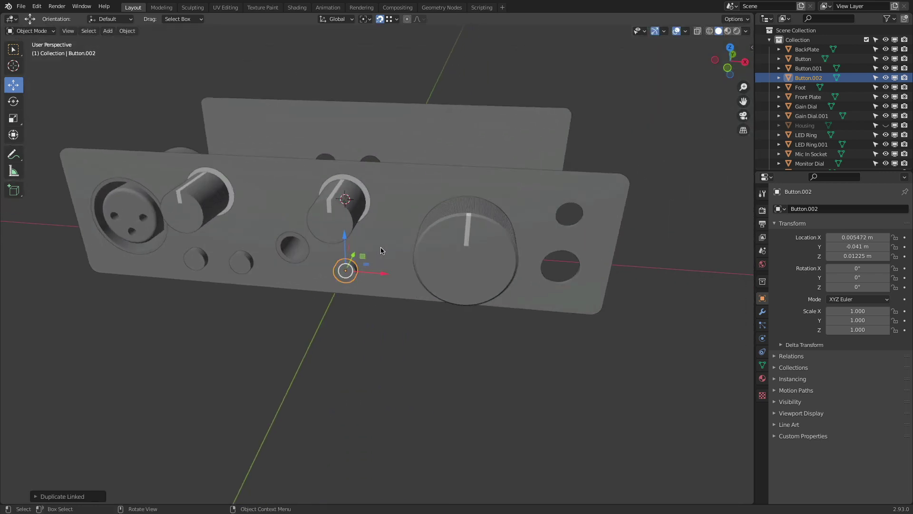
{"action": "left_click", "coordinate": [283, 241]}
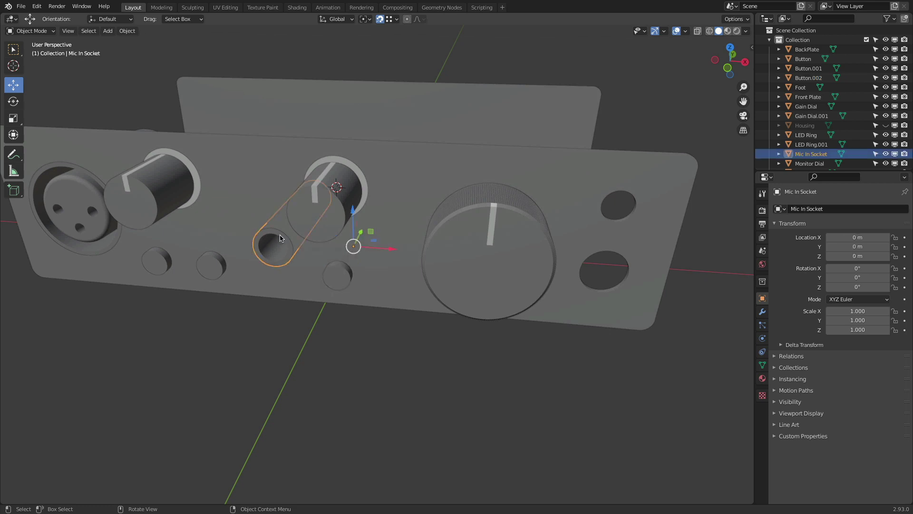
{"action": "right_click", "coordinate": [281, 237]}
{"action": "mouse_move", "coordinate": [281, 235]}
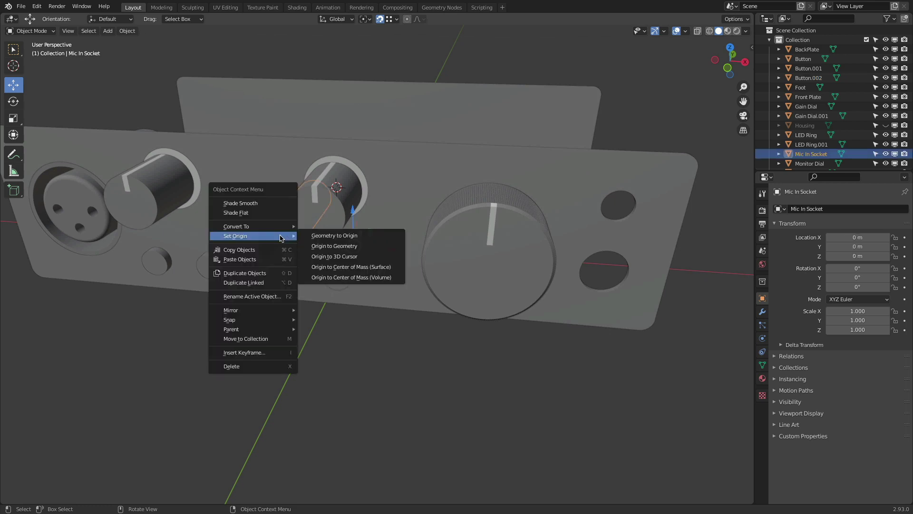
{"action": "left_click", "coordinate": [377, 251]}
{"action": "mouse_move", "coordinate": [304, 252]}
{"action": "middle_mouse_down"}
{"action": "mouse_move", "coordinate": [336, 228]}
{"action": "mouse_move", "coordinate": [313, 250]}
{"action": "middle_mouse_up"}
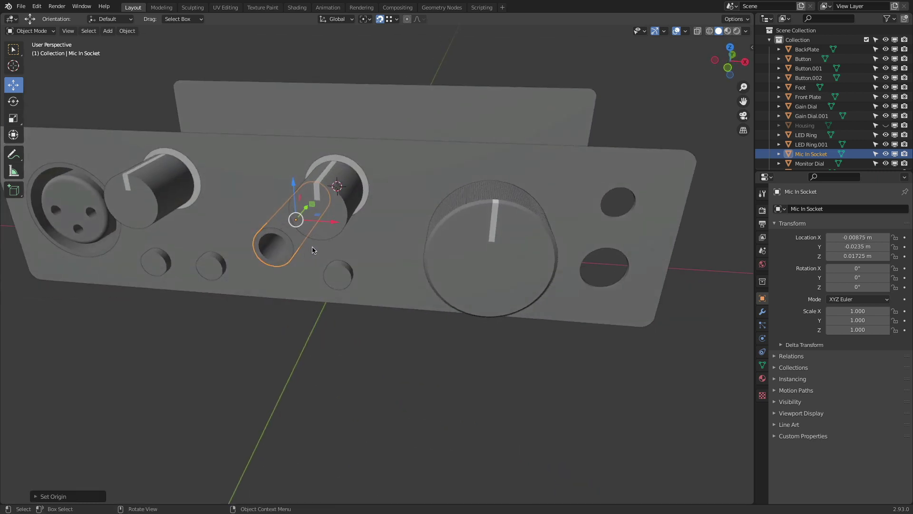
- Create a linked duplicate of the Mic In Socket and place it along global X at about X 0.054 m, short of the large hole beyond the monitor dial
{"action": "key", "text": "shift+d"}
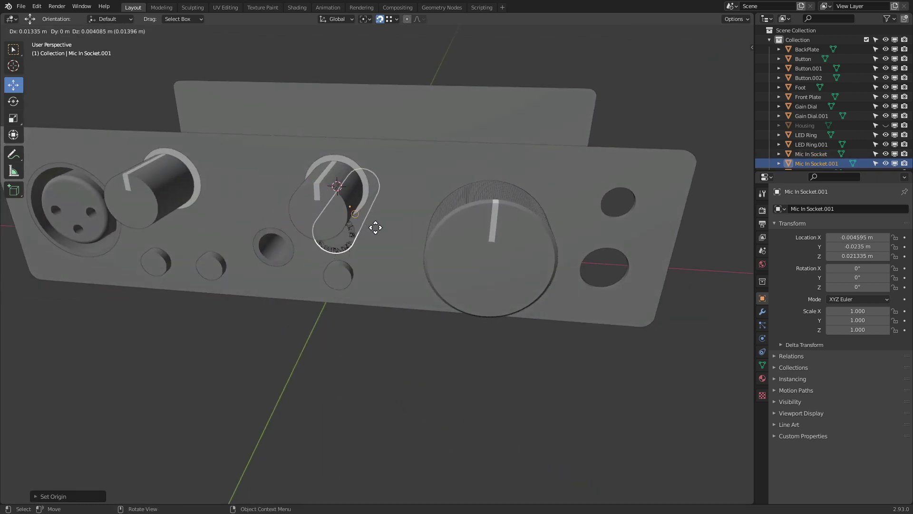
{"action": "key", "text": "x"}
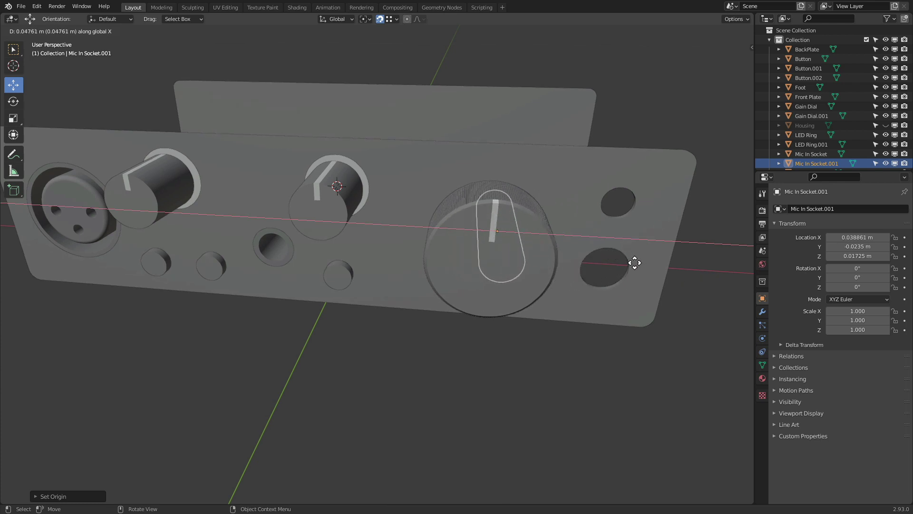
{"action": "left_click", "coordinate": [684, 291]}
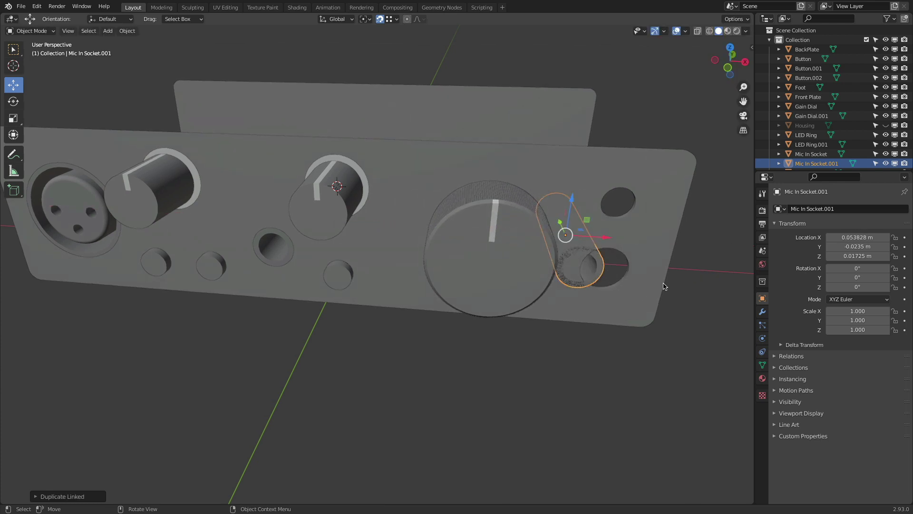
- Move the duplicated socket along X in the front view into the large hole beyond the monitor dial, at X 0.0585 m
{"action": "left_click", "coordinate": [728, 68]}
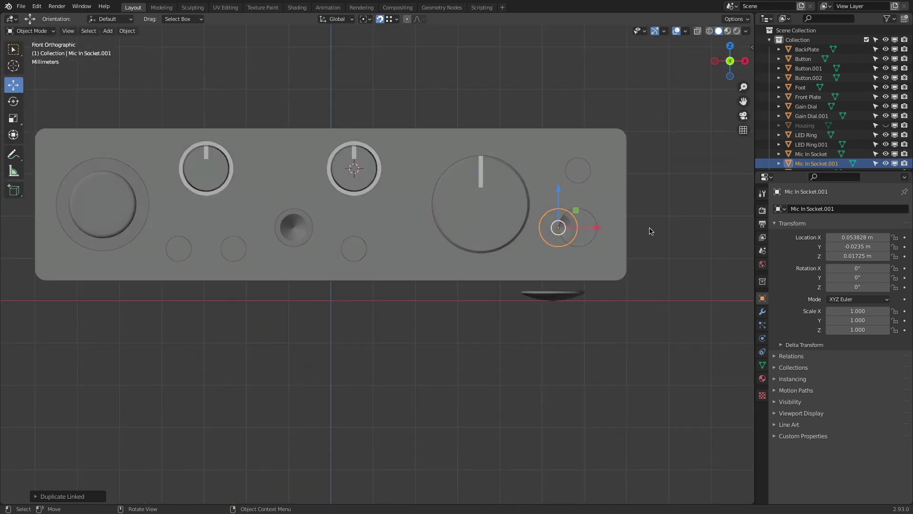
{"action": "scroll", "coordinate": [648, 230], "scroll_direction": "up", "scroll_amount": 10}
{"action": "left_click_drag", "start_coordinate": [407, 227], "coordinate": [601, 235]}
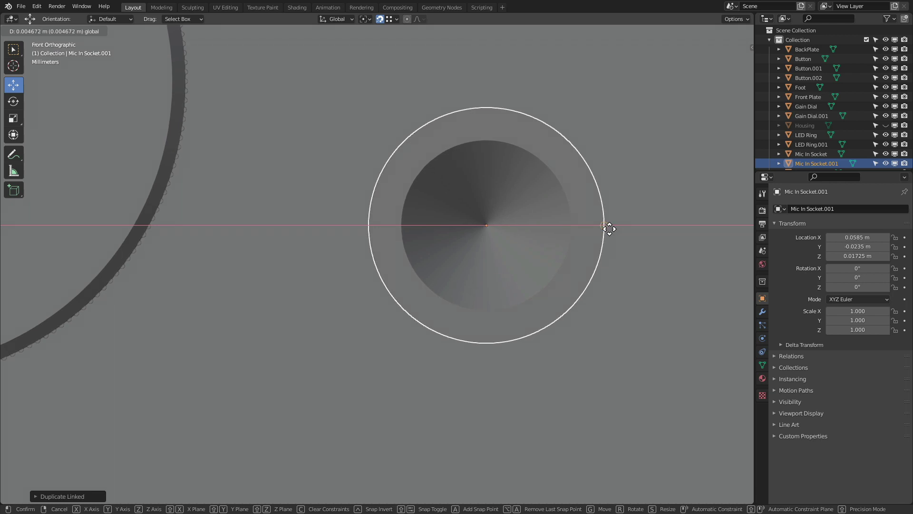
{"action": "left_click", "coordinate": [602, 224]}
{"action": "scroll", "coordinate": [566, 233], "scroll_direction": "down", "scroll_amount": 1}
{"action": "scroll", "coordinate": [566, 233], "scroll_direction": "down", "scroll_amount": 4}
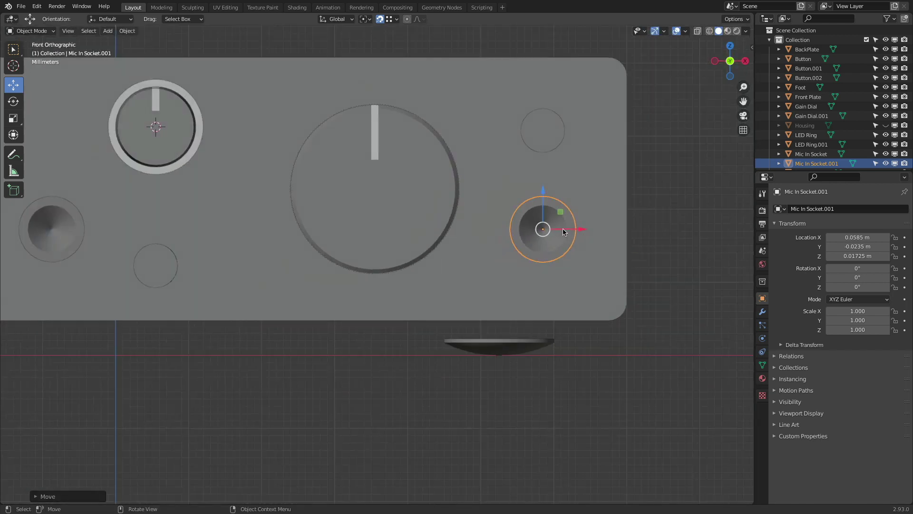
{"action": "middle_click_drag", "start_coordinate": [566, 233], "coordinate": [526, 233]}
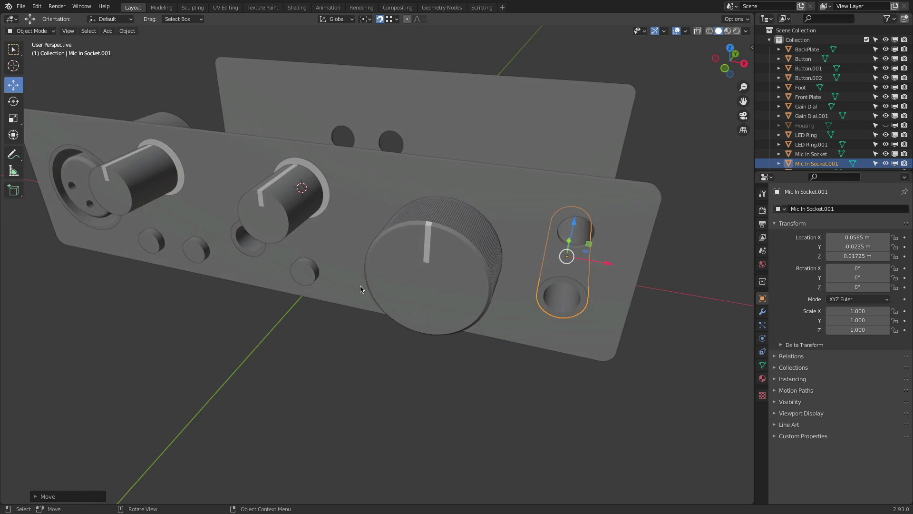
- Create a linked duplicate of the third button and place it along global X beneath the small upper hole, at about X 0.0585 m
{"action": "left_click", "coordinate": [303, 274]}
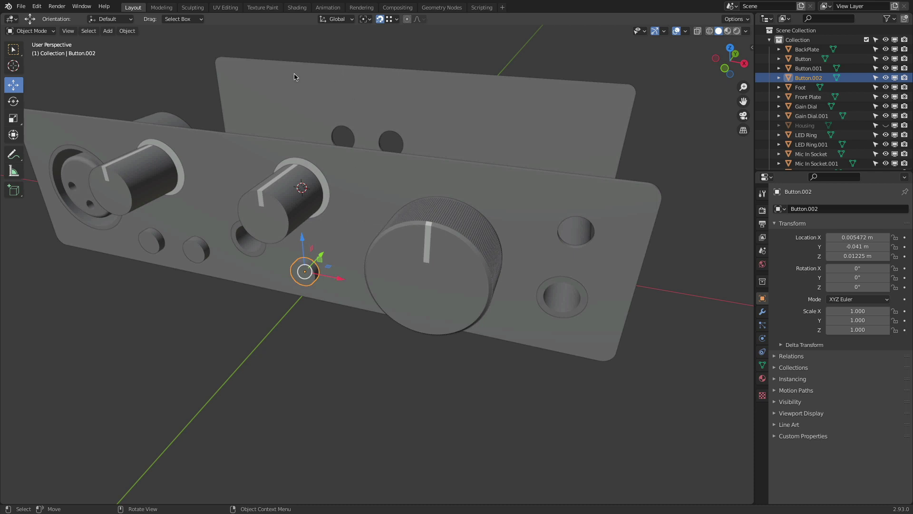
{"action": "key", "text": "shift+d"}
{"action": "key", "text": "x"}
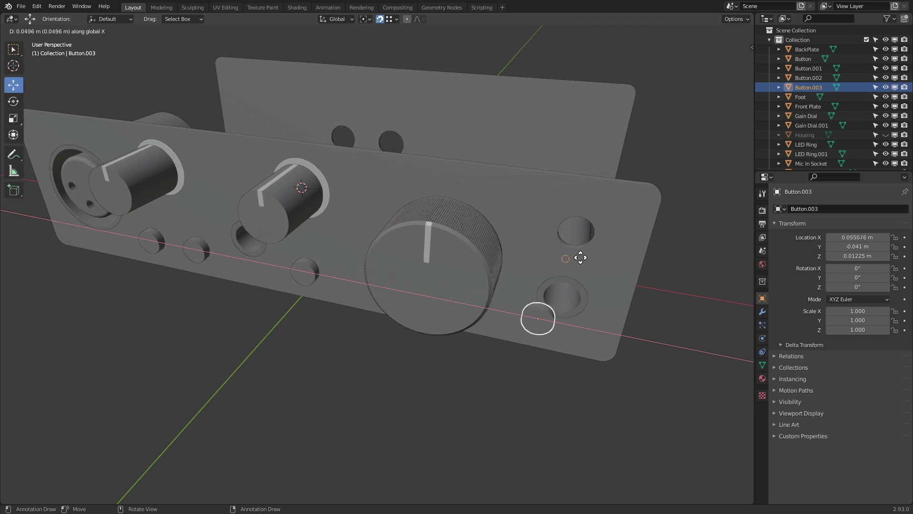
{"action": "left_click", "coordinate": [609, 238]}
- Move the new button along Z in the front view up into the small hole above the duplicated socket, at about Z 0.0307 m
{"action": "left_click", "coordinate": [724, 67]}
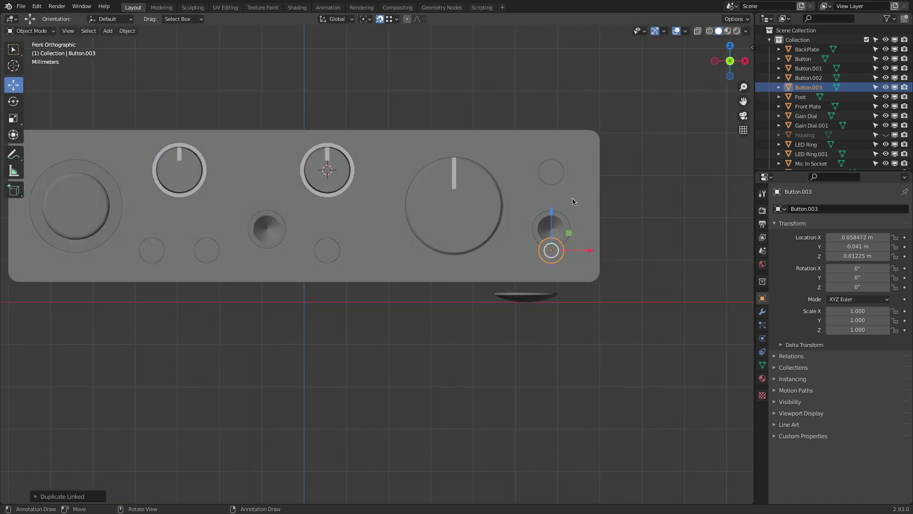
{"action": "scroll", "coordinate": [573, 204], "scroll_direction": "up", "scroll_amount": 3}
{"action": "scroll", "coordinate": [574, 214], "scroll_direction": "down", "scroll_amount": 1}
{"action": "key", "text": "g"}
{"action": "key", "text": "z"}
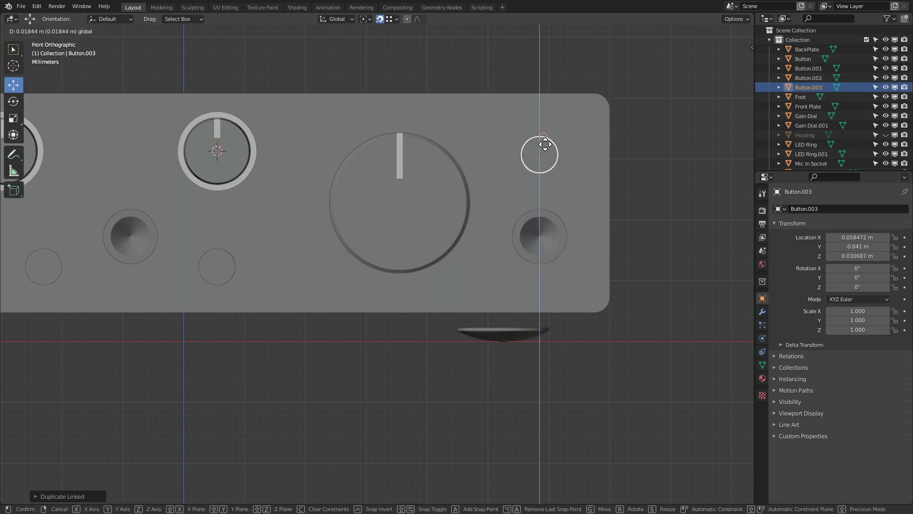
{"action": "left_click", "coordinate": [546, 135]}
- Switch to wireframe display and snap the new button along X to the edge of its hole, at X 0.0585 m
{"action": "scroll", "coordinate": [547, 134], "scroll_direction": "up", "scroll_amount": 3}
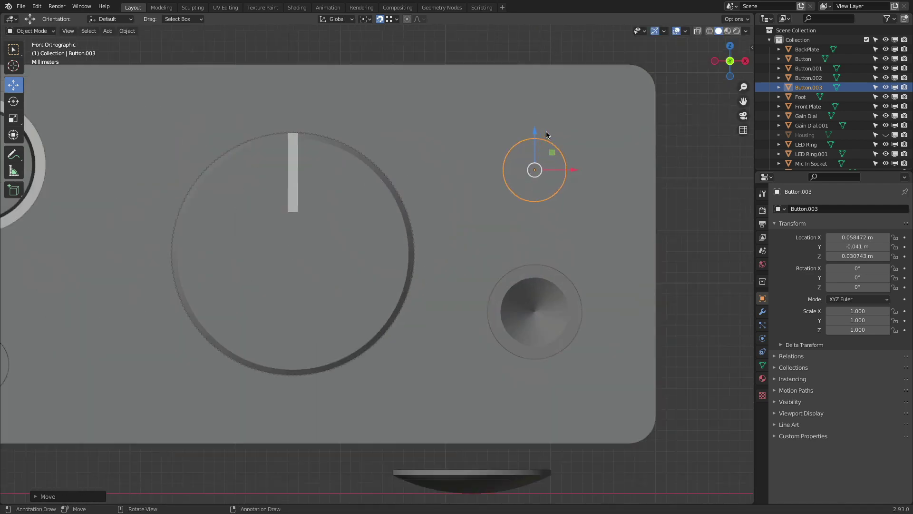
{"action": "scroll", "coordinate": [546, 136], "scroll_direction": "up", "scroll_amount": 7}
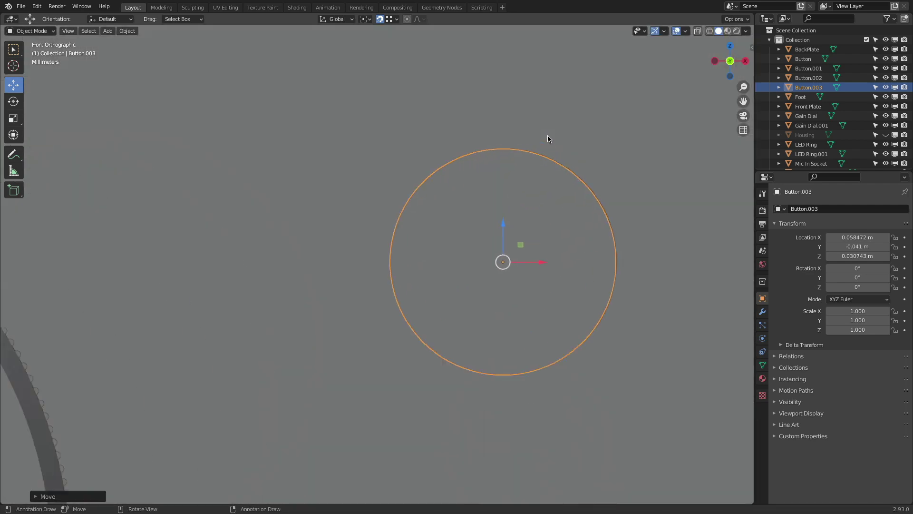
{"action": "left_click", "coordinate": [709, 31]}
{"action": "scroll", "coordinate": [571, 116], "scroll_direction": "up", "scroll_amount": 2}
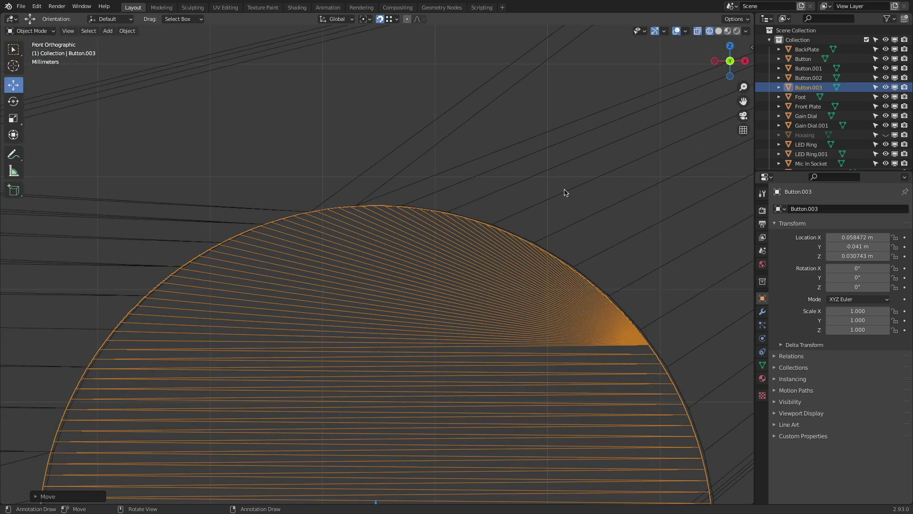
{"action": "scroll", "coordinate": [599, 247], "scroll_direction": "up", "scroll_amount": 2}
{"action": "scroll", "coordinate": [599, 247], "scroll_direction": "down", "scroll_amount": 4}
{"action": "scroll", "coordinate": [310, 330], "scroll_direction": "up", "scroll_amount": 5}
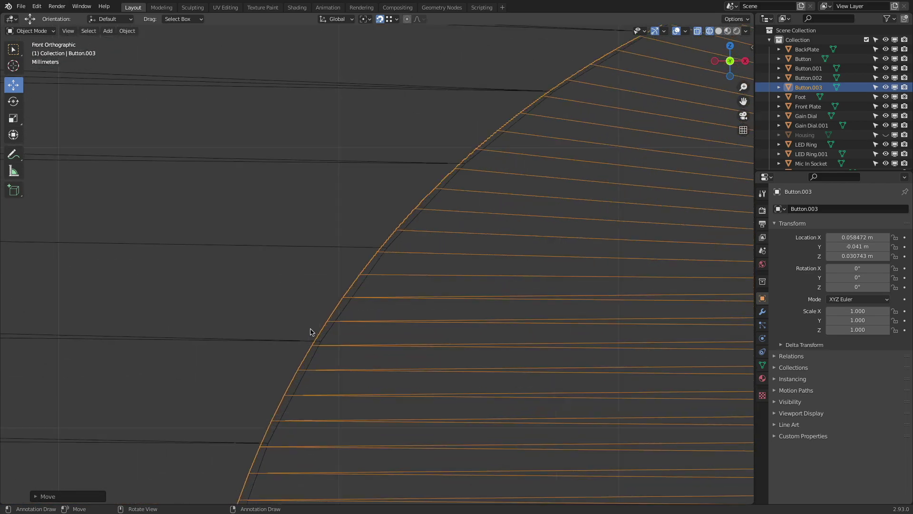
{"action": "scroll", "coordinate": [323, 332], "scroll_direction": "down", "scroll_amount": 4}
{"action": "scroll", "coordinate": [525, 420], "scroll_direction": "up", "scroll_amount": 4}
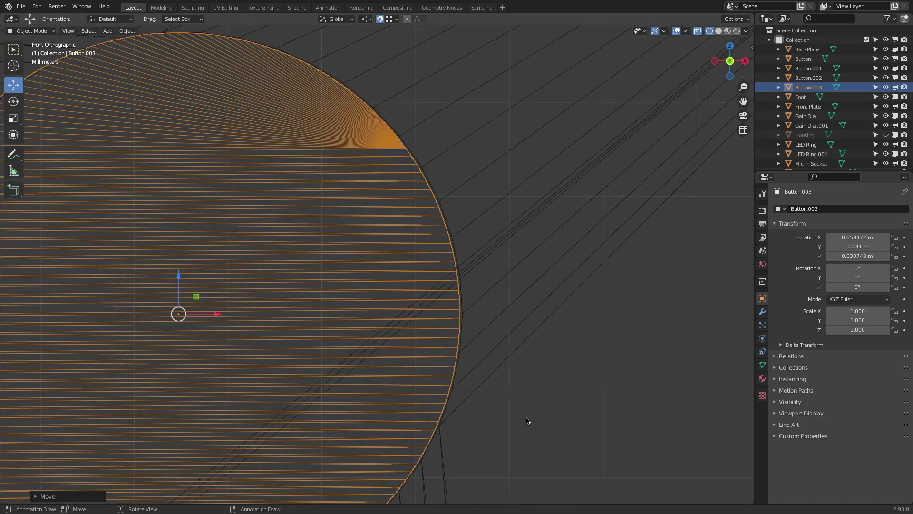
{"action": "scroll", "coordinate": [473, 310], "scroll_direction": "up", "scroll_amount": 2}
{"action": "scroll", "coordinate": [458, 352], "scroll_direction": "up", "scroll_amount": 4}
{"action": "scroll", "coordinate": [450, 330], "scroll_direction": "down", "scroll_amount": 5}
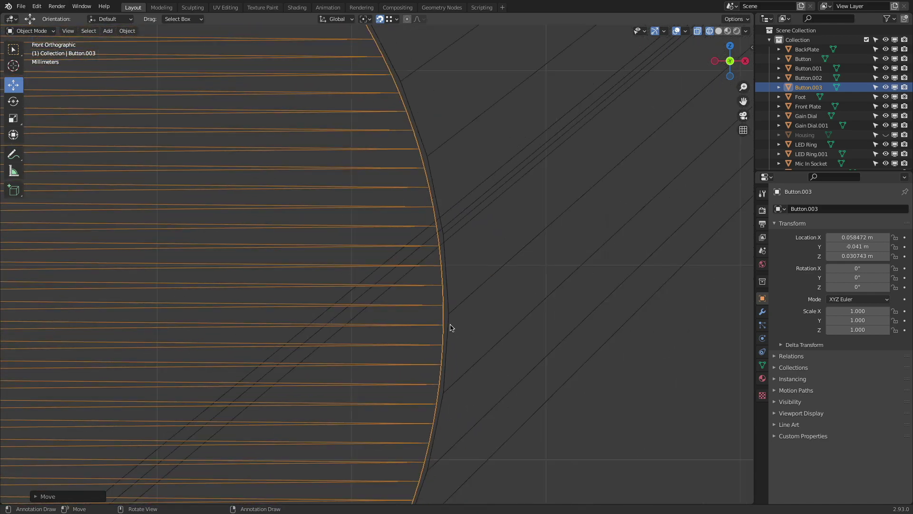
{"action": "scroll", "coordinate": [450, 324], "scroll_direction": "up", "scroll_amount": 2}
{"action": "key", "text": "g"}
{"action": "key", "text": "x"}
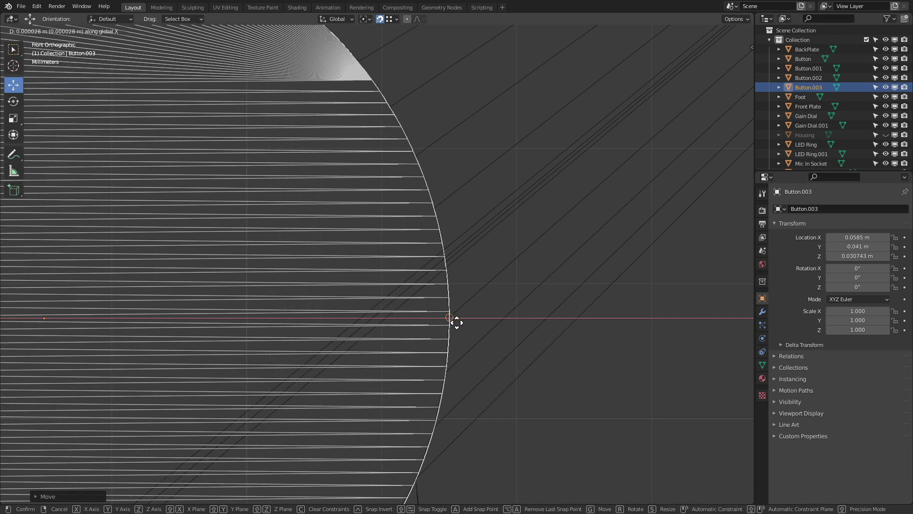
{"action": "left_click", "coordinate": [456, 322]}
{"action": "scroll", "coordinate": [359, 267], "scroll_direction": "down", "scroll_amount": 8}
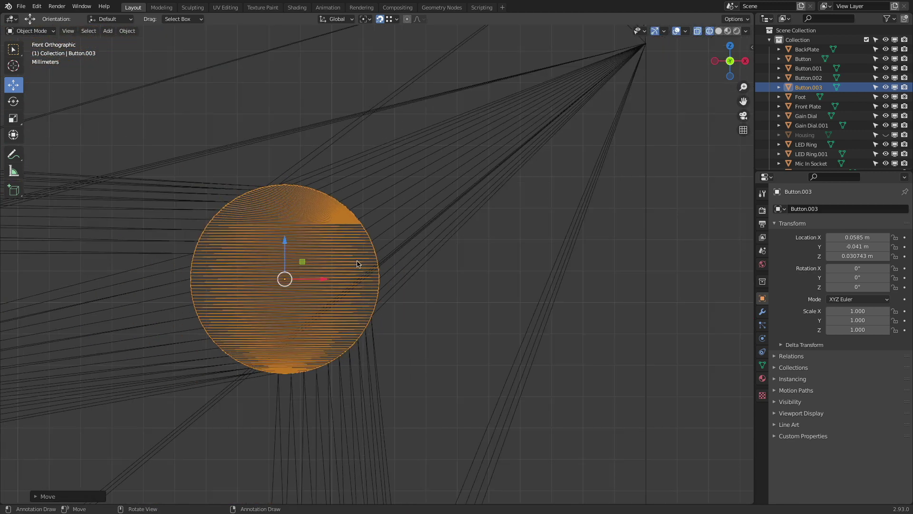
- Return the viewport to solid display and frame the whole front panel in perspective
{"action": "middle_click_drag", "start_coordinate": [358, 265], "coordinate": [285, 304]}
{"action": "scroll", "coordinate": [312, 285], "scroll_direction": "down", "scroll_amount": 3}
{"action": "key", "text": "shift+z"}
{"action": "scroll", "coordinate": [377, 299], "scroll_direction": "down", "scroll_amount": 3}
{"action": "scroll", "coordinate": [291, 312], "scroll_direction": "up", "scroll_amount": 2}
{"action": "middle_click_drag", "start_coordinate": [285, 304], "coordinate": [495, 294], "text": "shift"}
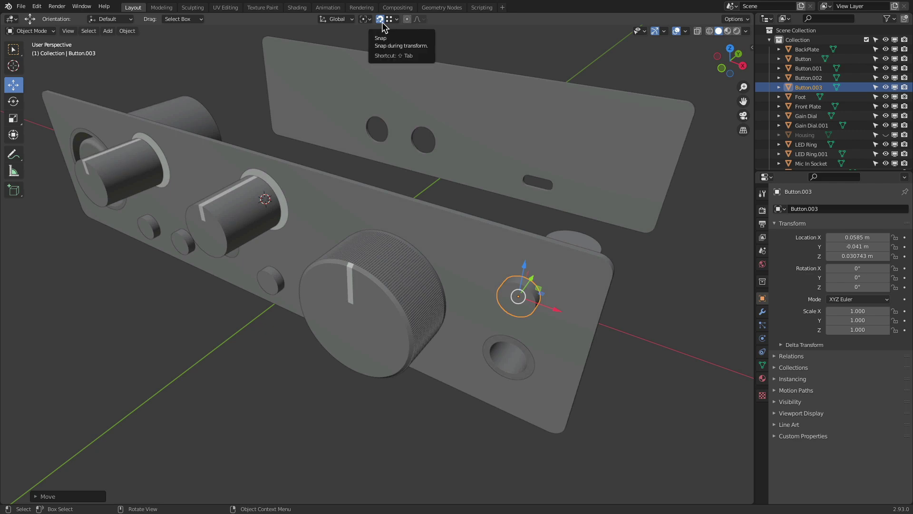
- Inspect the monitor dial's mesh and its pointer mark in Edit Mode, and return to Object Mode
{"action": "left_click", "coordinate": [325, 297]}
{"action": "key", "text": "Tab"}
{"action": "scroll", "coordinate": [328, 297], "scroll_direction": "up", "scroll_amount": 5}
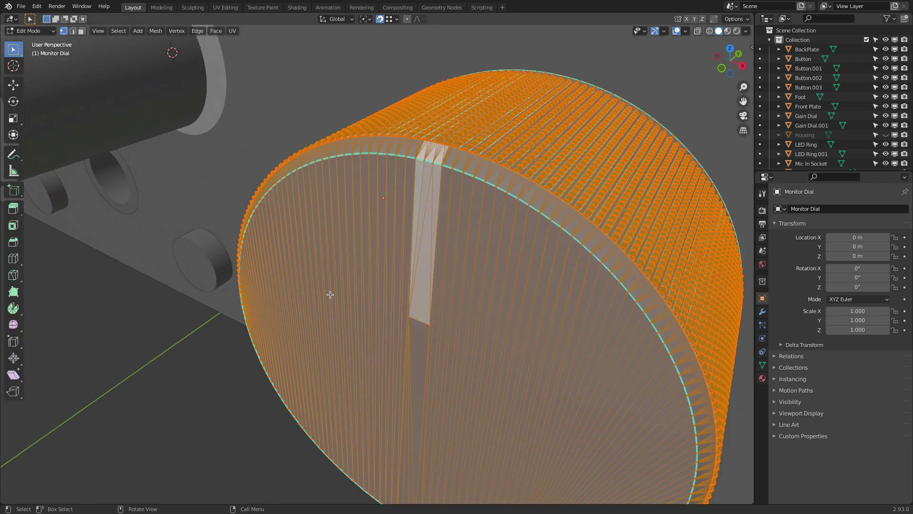
{"action": "scroll", "coordinate": [330, 295], "scroll_direction": "down", "scroll_amount": 4}
{"action": "middle_click_drag", "start_coordinate": [330, 294], "coordinate": [414, 269]}
{"action": "scroll", "coordinate": [360, 292], "scroll_direction": "up", "scroll_amount": 5}
{"action": "scroll", "coordinate": [359, 294], "scroll_direction": "down", "scroll_amount": 5}
{"action": "key", "text": "Tab"}
{"action": "scroll", "coordinate": [320, 279], "scroll_direction": "down", "scroll_amount": 3}
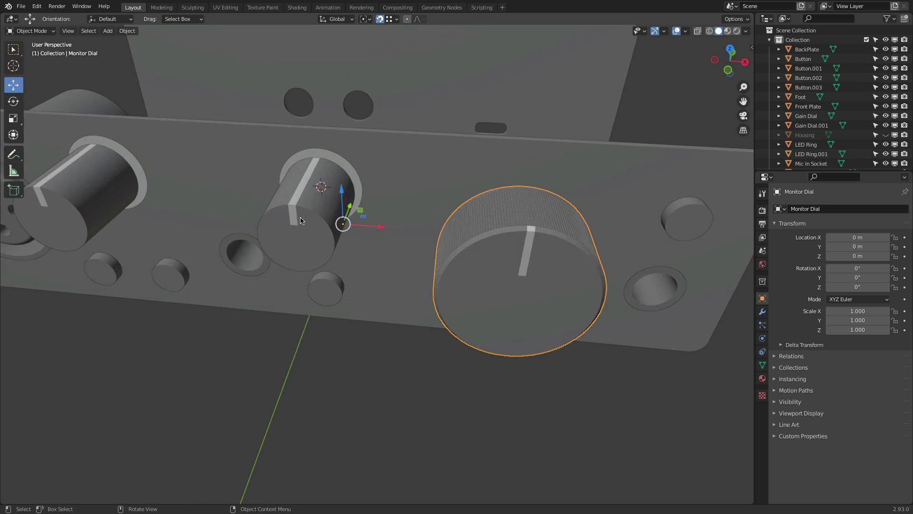
- Inspect the second gain dial's mesh in Edit Mode, and return to Object Mode
{"action": "left_click", "coordinate": [300, 220]}
{"action": "key", "text": "Tab"}
{"action": "scroll", "coordinate": [334, 218], "scroll_direction": "up", "scroll_amount": 4}
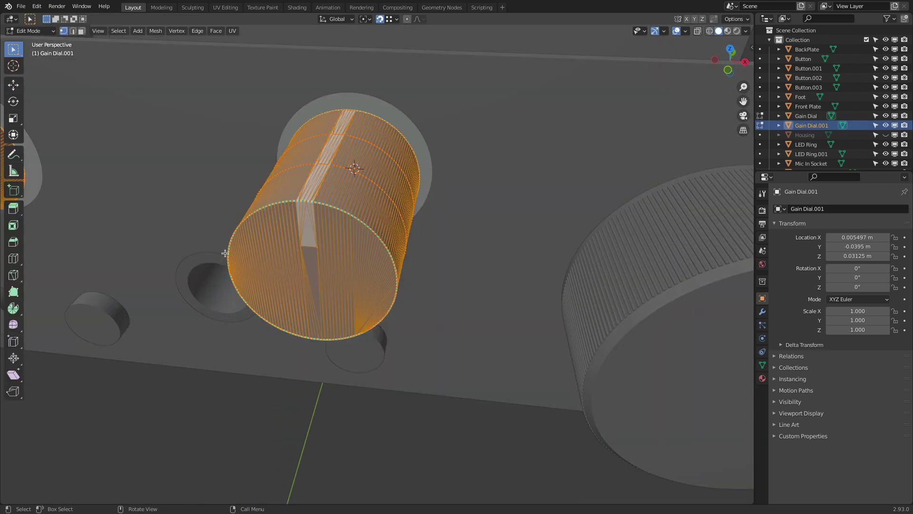
{"action": "key", "text": "Tab"}
{"action": "scroll", "coordinate": [393, 217], "scroll_direction": "down", "scroll_amount": 5}
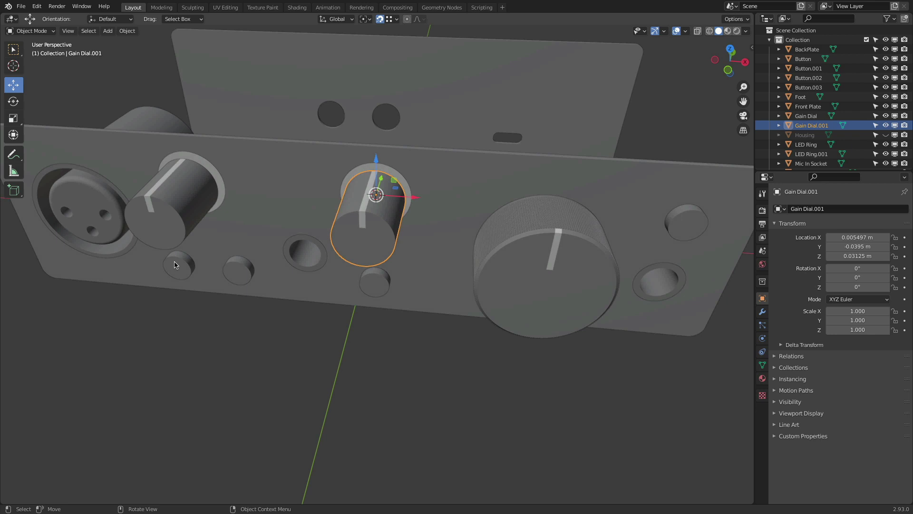
- Unhide the Housing and turn the model to its underside
{"action": "scroll", "coordinate": [196, 246], "scroll_direction": "down", "scroll_amount": 5}
{"action": "middle_click_drag", "start_coordinate": [199, 238], "coordinate": [174, 219]}
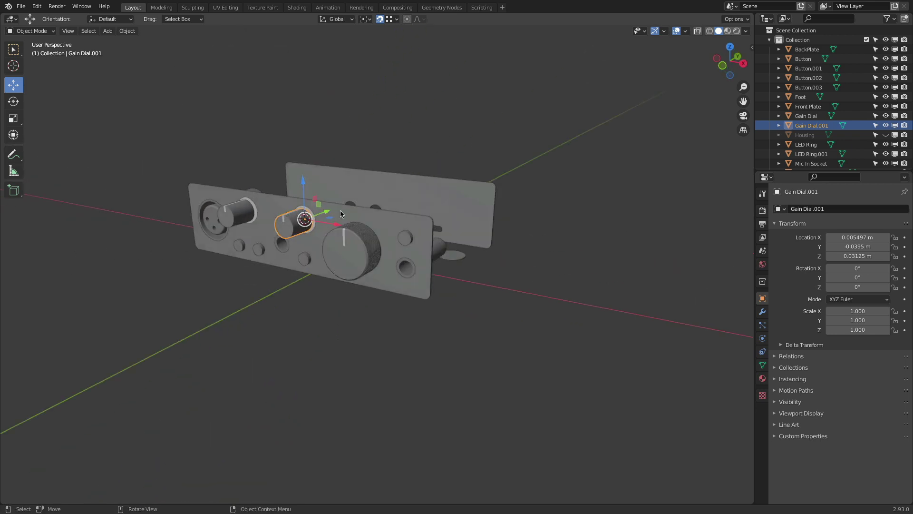
{"action": "left_click", "coordinate": [886, 136]}
{"action": "mouse_move", "coordinate": [547, 161]}
{"action": "middle_mouse_down"}
{"action": "mouse_move", "coordinate": [565, 176]}
{"action": "mouse_move", "coordinate": [552, 172]}
{"action": "middle_mouse_up"}
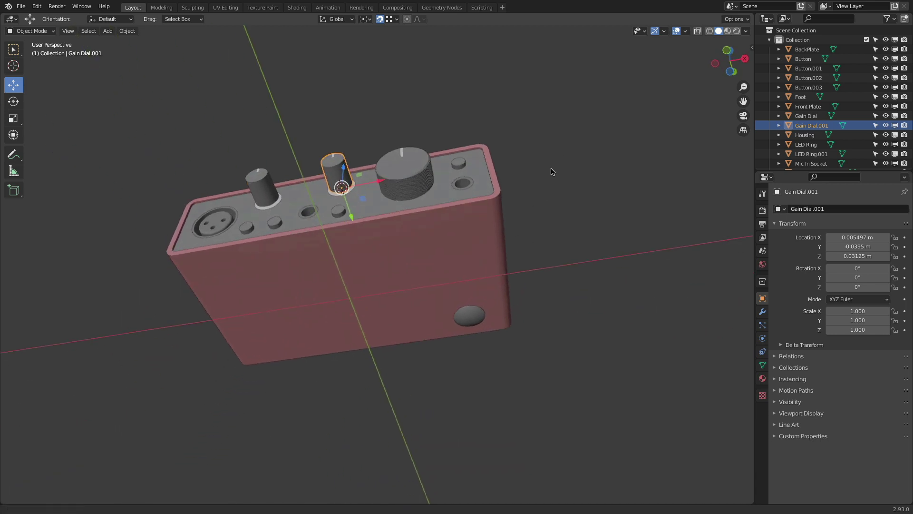
- Add a Mirror modifier to the foot with the X and Y axes enabled, placing feet at all four corners
{"action": "left_click", "coordinate": [473, 315]}
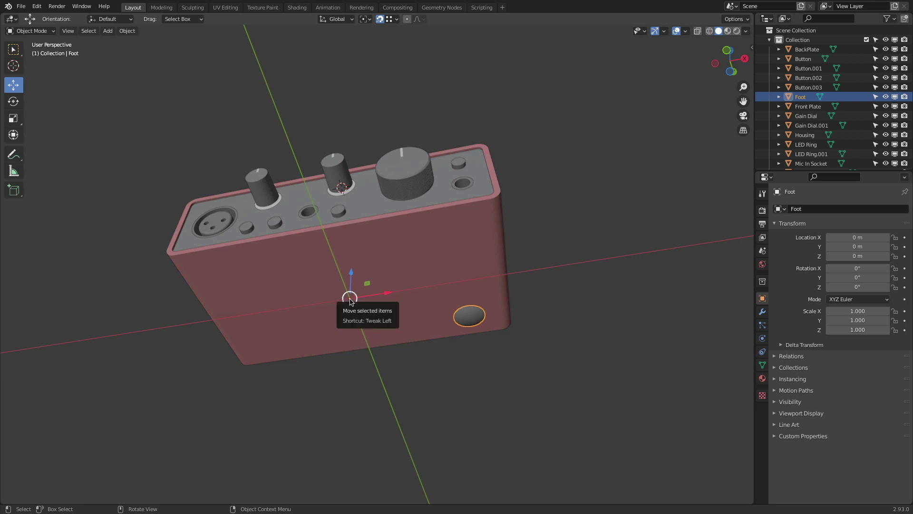
{"action": "left_click", "coordinate": [762, 314]}
{"action": "left_click", "coordinate": [805, 209]}
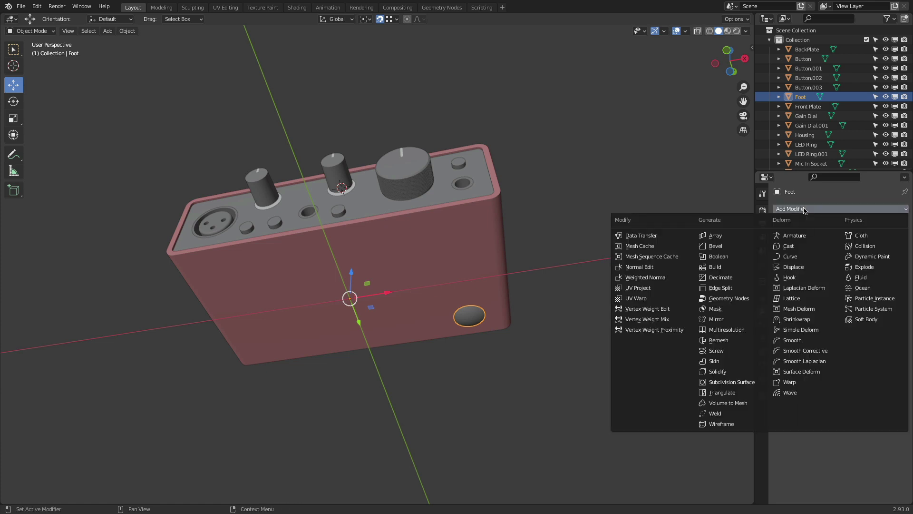
{"action": "left_click", "coordinate": [736, 321]}
{"action": "left_click", "coordinate": [845, 240]}
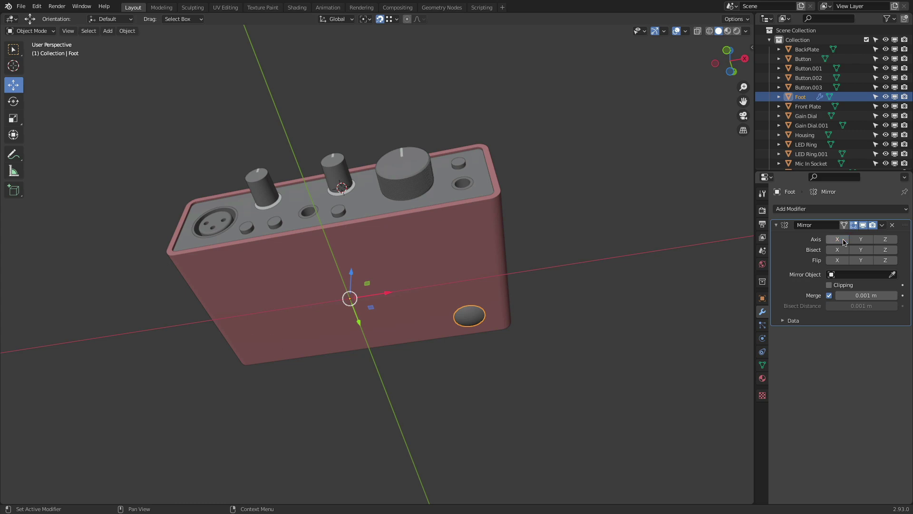
{"action": "left_click", "coordinate": [846, 240]}
{"action": "left_click", "coordinate": [860, 239]}
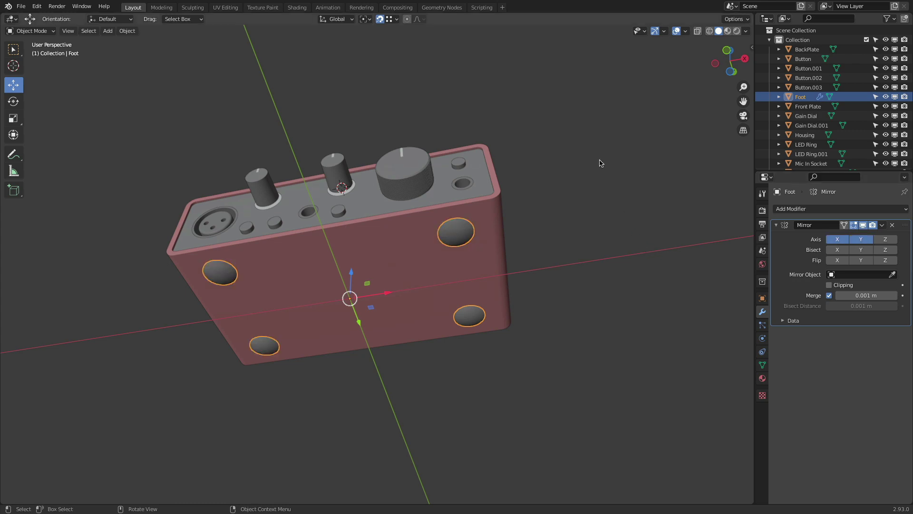
- Select the first gain dial and look up the Duplicate Objects and Duplicate Linked commands
{"action": "middle_click_drag", "start_coordinate": [599, 161], "coordinate": [614, 269]}
{"action": "left_click", "coordinate": [234, 225]}
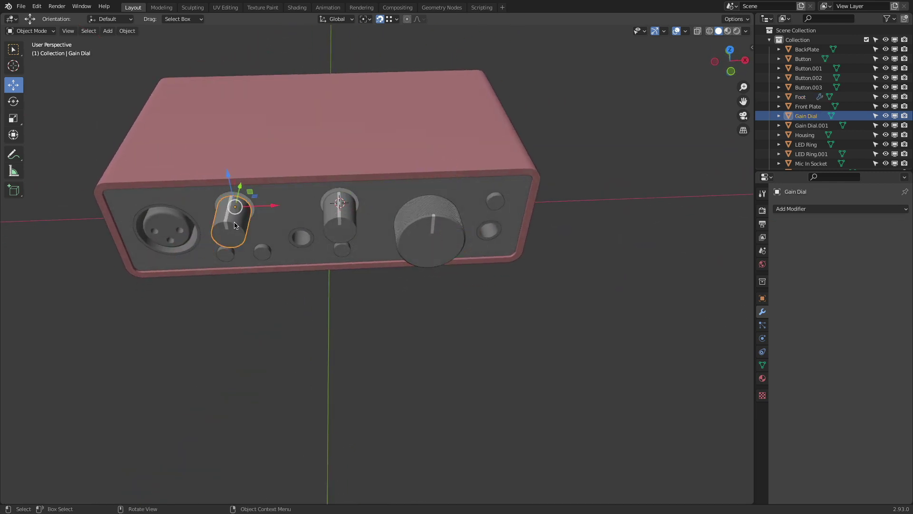
{"action": "left_click", "coordinate": [127, 30]}
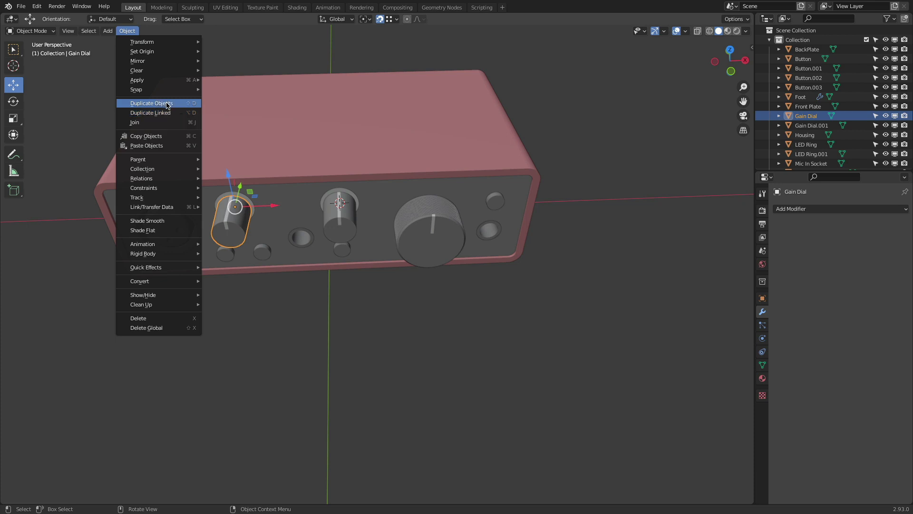
{"action": "left_click", "coordinate": [303, 354]}
- Try pulling a front-face vertex of the first gain dial far outward in Edit Mode to test the linked duplicate's shared mesh
{"action": "middle_click_drag", "start_coordinate": [252, 242], "coordinate": [211, 197]}
{"action": "scroll", "coordinate": [211, 196], "scroll_direction": "up", "scroll_amount": 1}
{"action": "scroll", "coordinate": [212, 198], "scroll_direction": "up", "scroll_amount": 2}
{"action": "left_click", "coordinate": [214, 198]}
{"action": "scroll", "coordinate": [214, 198], "scroll_direction": "down", "scroll_amount": 3}
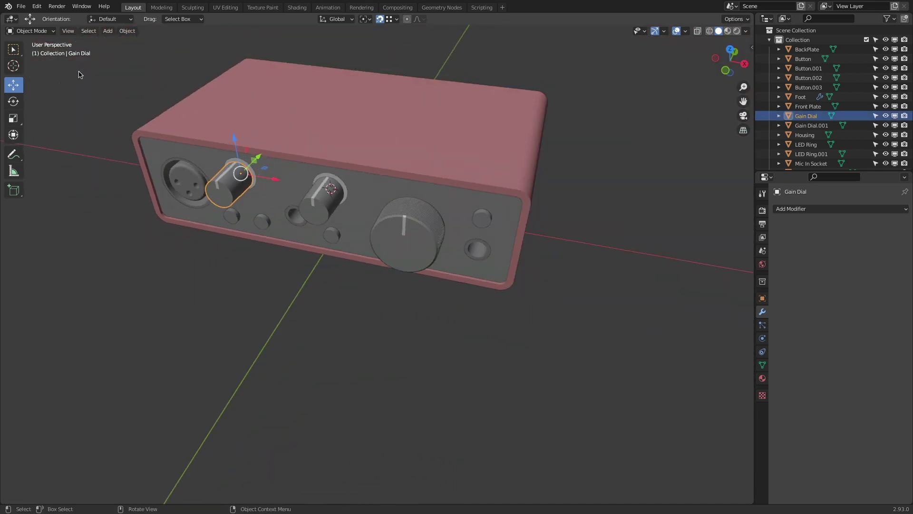
{"action": "left_click", "coordinate": [26, 31]}
{"action": "left_click", "coordinate": [30, 53]}
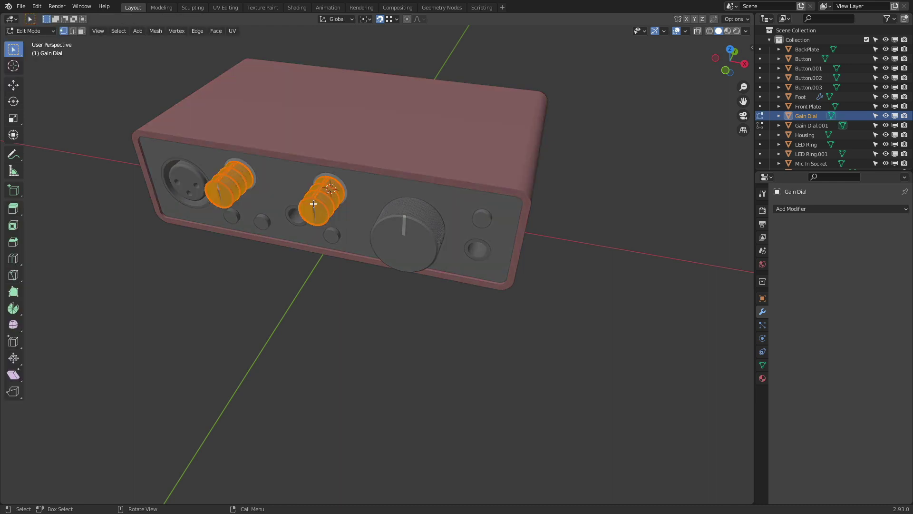
{"action": "left_click", "coordinate": [213, 221]}
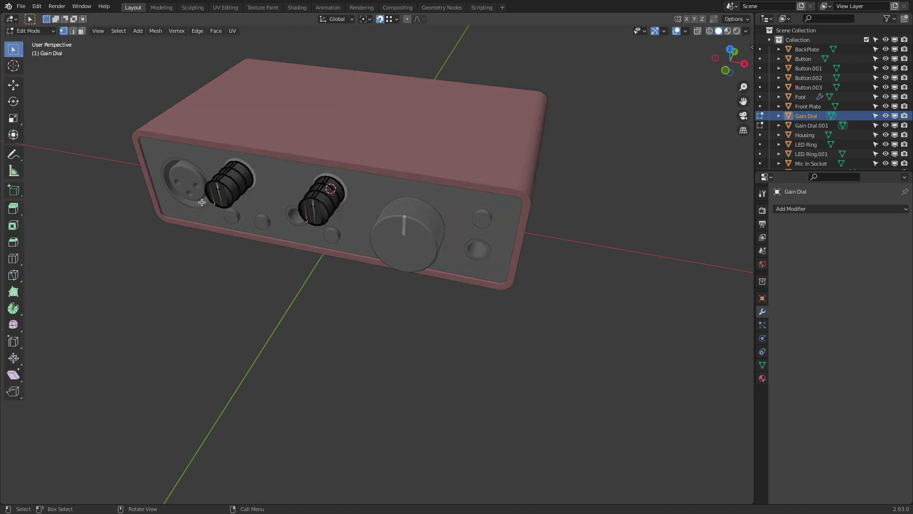
{"action": "key", "text": "g"}
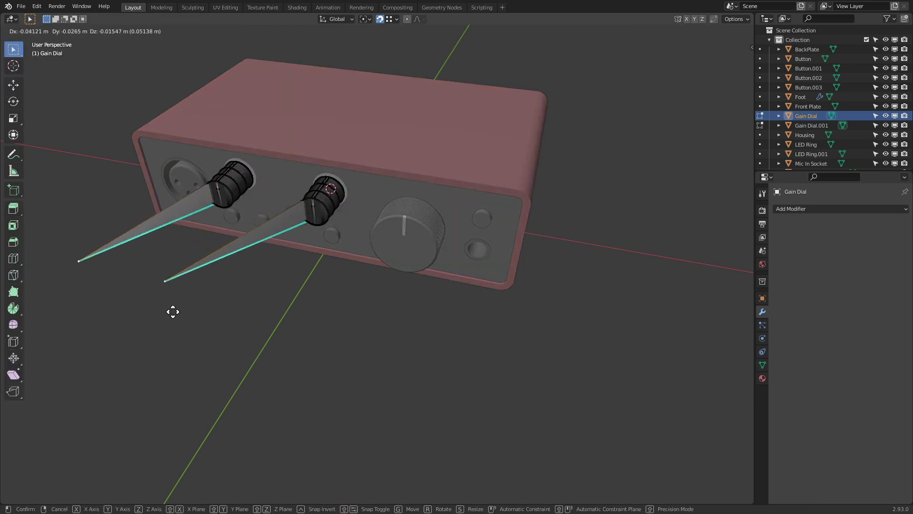
{"action": "left_click", "coordinate": [176, 314]}
{"action": "middle_click_drag", "start_coordinate": [363, 340], "coordinate": [275, 295]}
{"action": "key", "text": "Tab"}
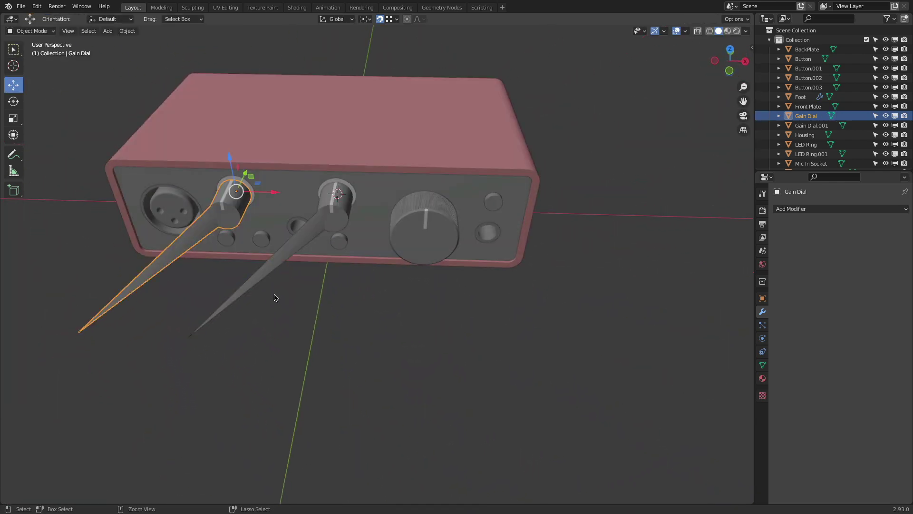
- Undo the gain dial's vertex move and return to Object Mode
{"action": "key", "text": "ctrl+z"}
{"action": "key", "text": "ctrl+z"}
{"action": "key", "text": "ctrl+z"}
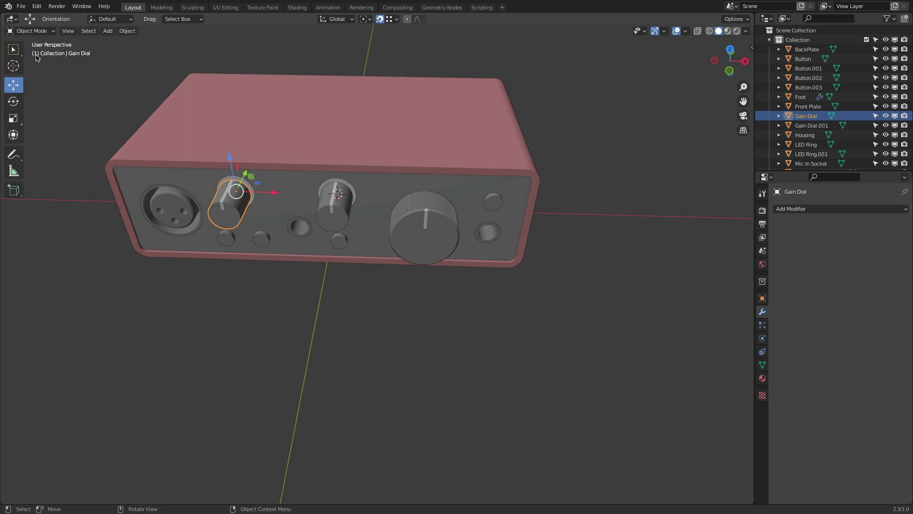
{"action": "key", "text": "ctrl+shift+z"}
{"action": "left_click", "coordinate": [32, 31]}
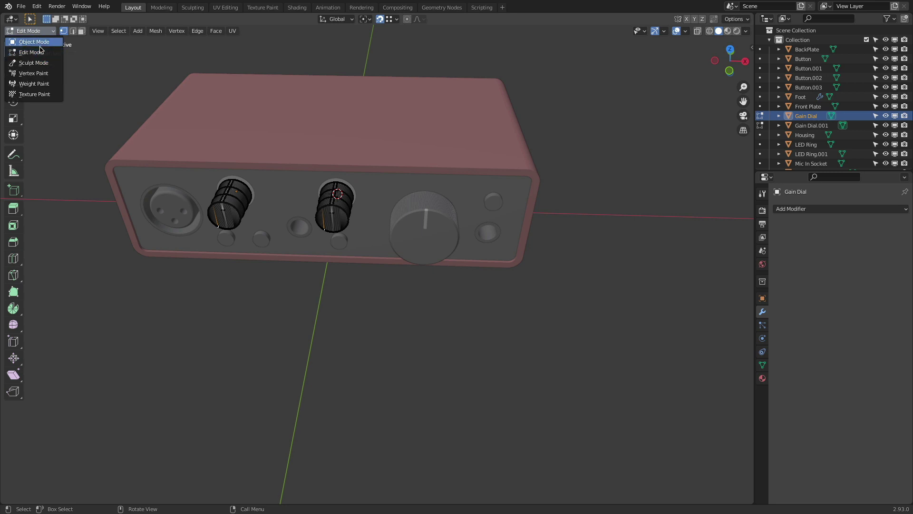
{"action": "left_click", "coordinate": [38, 43]}
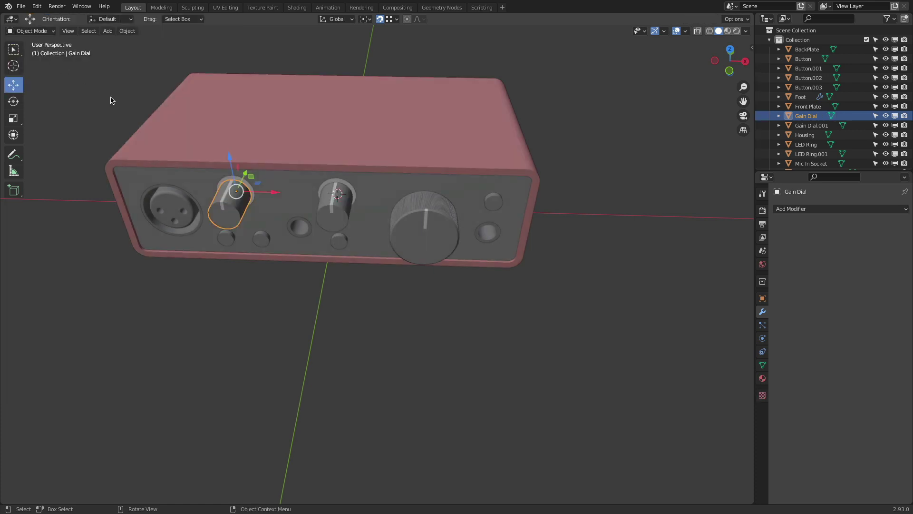
- Show the save options and save the scene to the Desktop as Focusrite.blend
{"action": "middle_click_drag", "start_coordinate": [113, 101], "coordinate": [627, 138]}
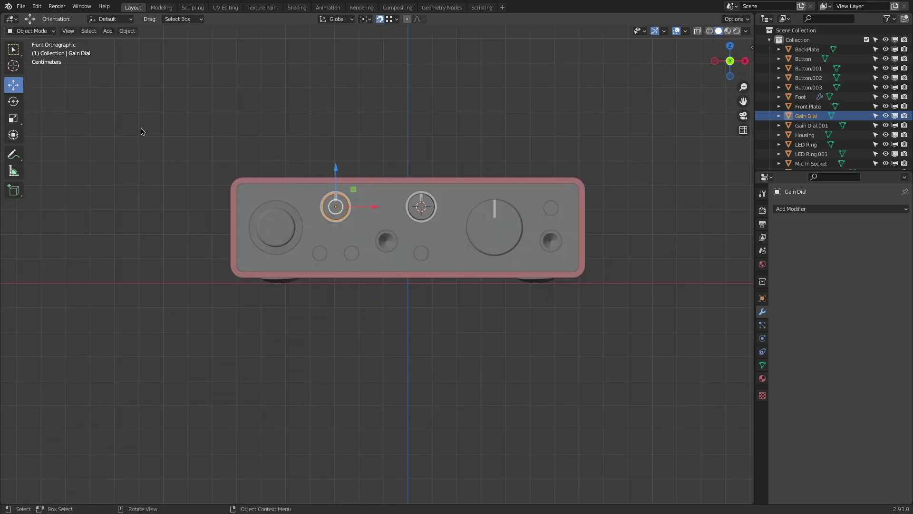
{"action": "middle_click_drag", "start_coordinate": [225, 138], "coordinate": [204, 157]}
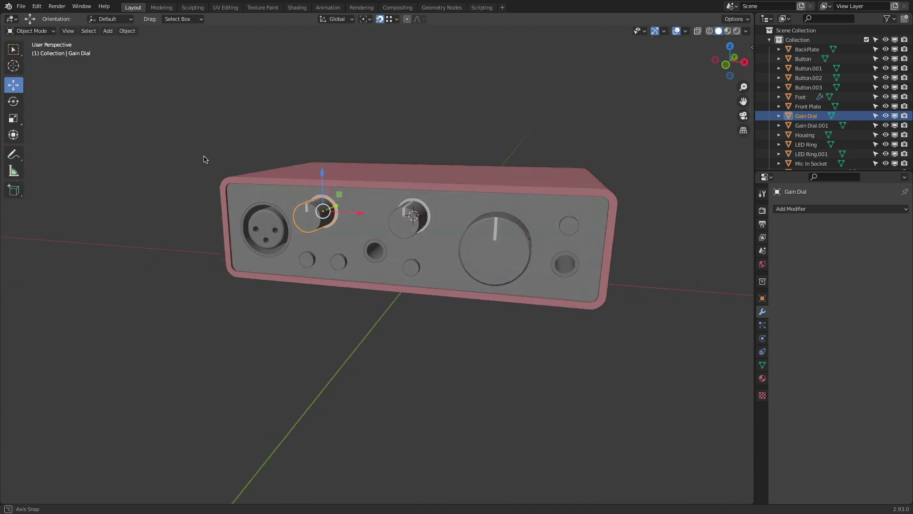
{"action": "left_click", "coordinate": [21, 6]}
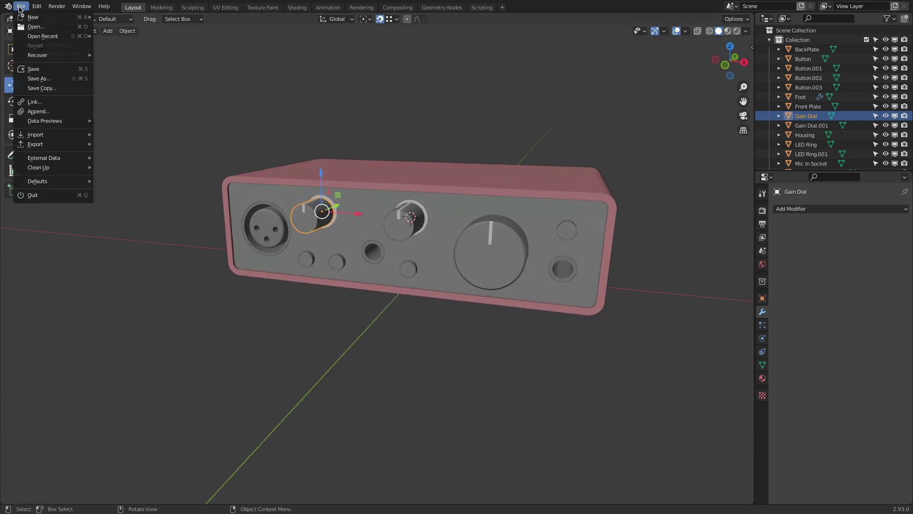
{"action": "left_click", "coordinate": [60, 79]}
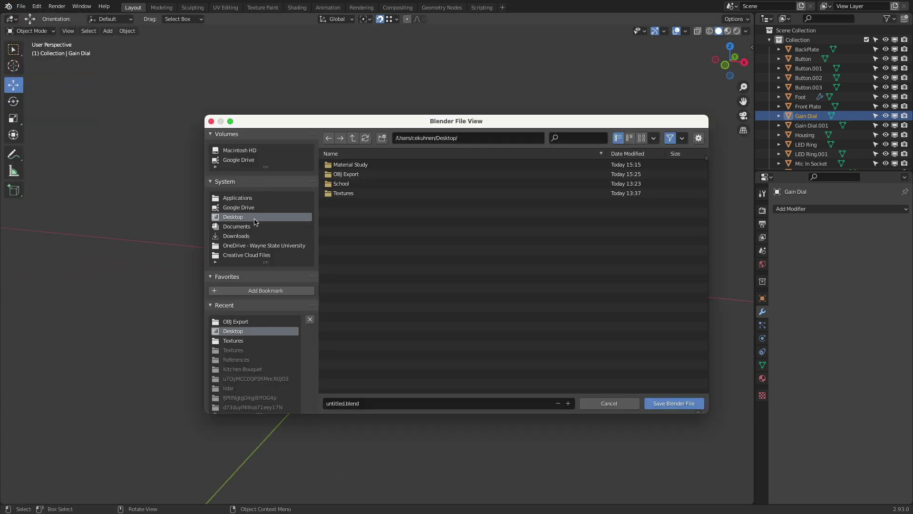
{"action": "left_click", "coordinate": [380, 403]}
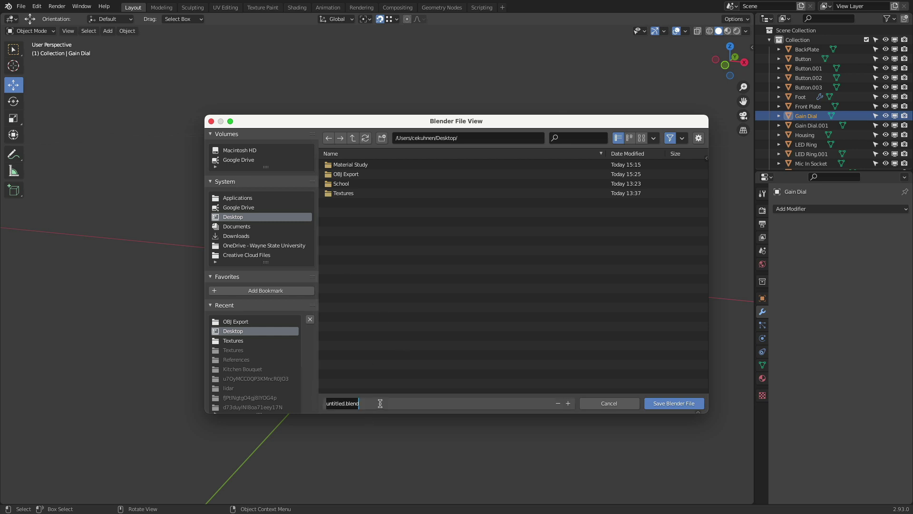
{"action": "type", "text": "Focusrite"}
{"action": "left_click", "coordinate": [699, 138]}
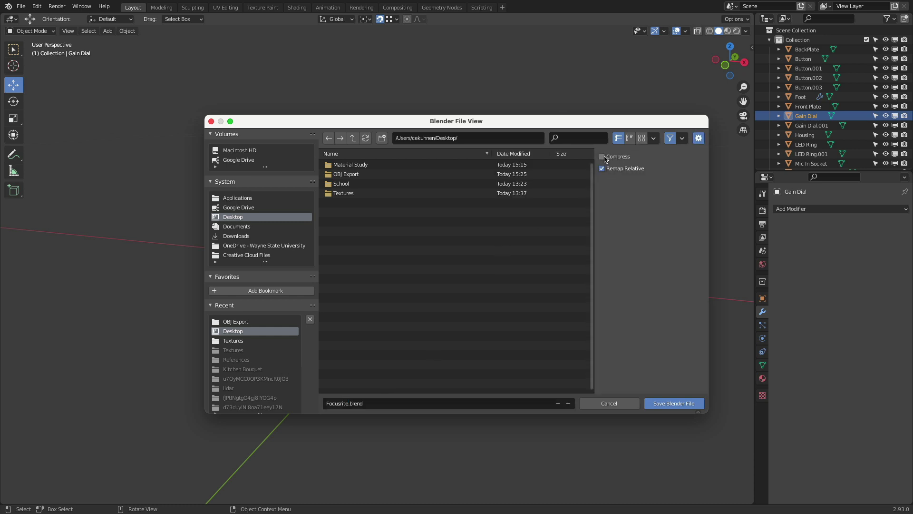
{"action": "left_click", "coordinate": [663, 404]}
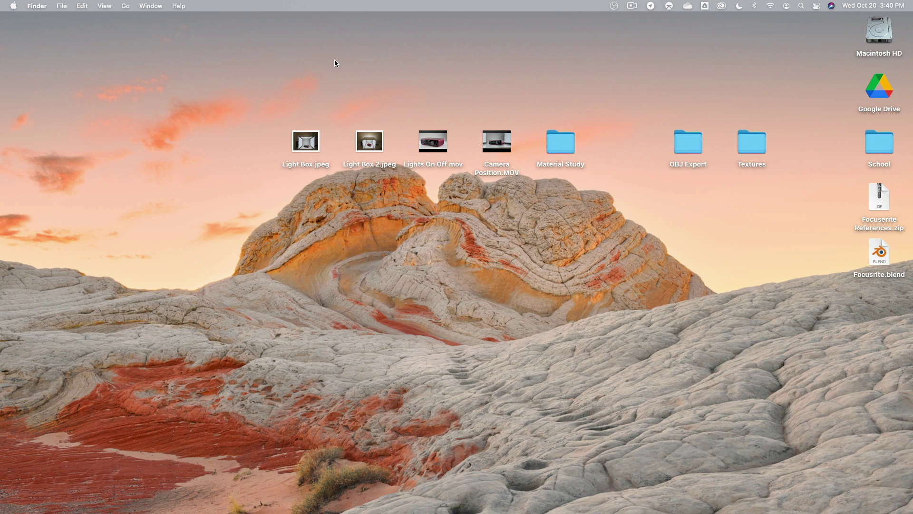
- Switch to Finder and preview the reference photos Light Box.jpeg and Light Box 2.jpeg to study the lighting setup
{"action": "left_click", "coordinate": [311, 136]}
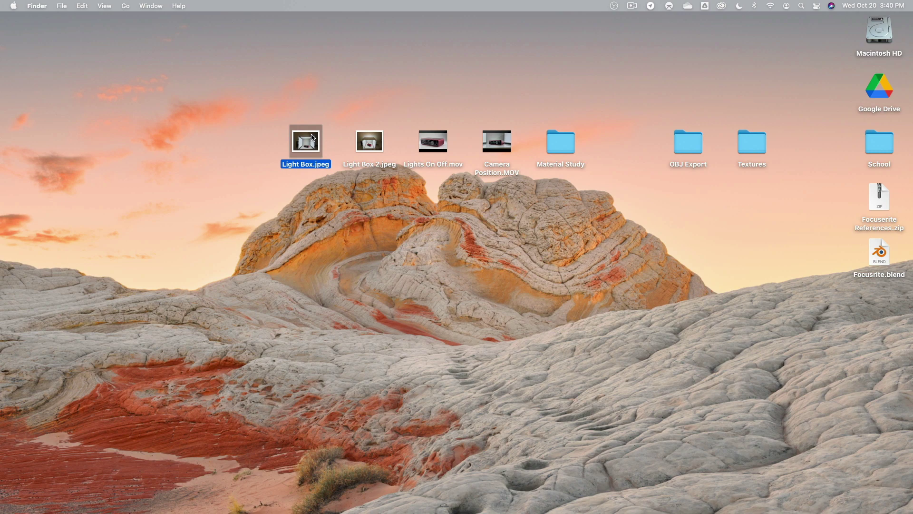
{"action": "key", "text": "space"}
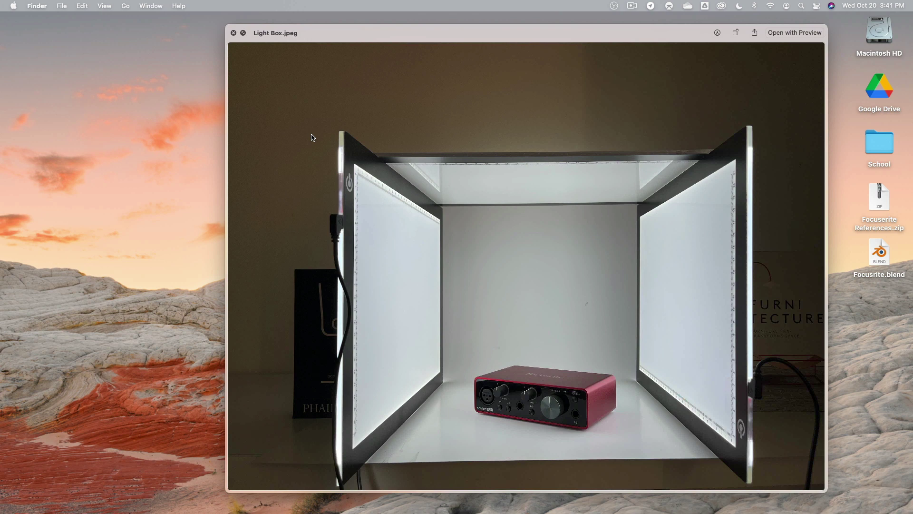
{"action": "key", "text": "Down"}
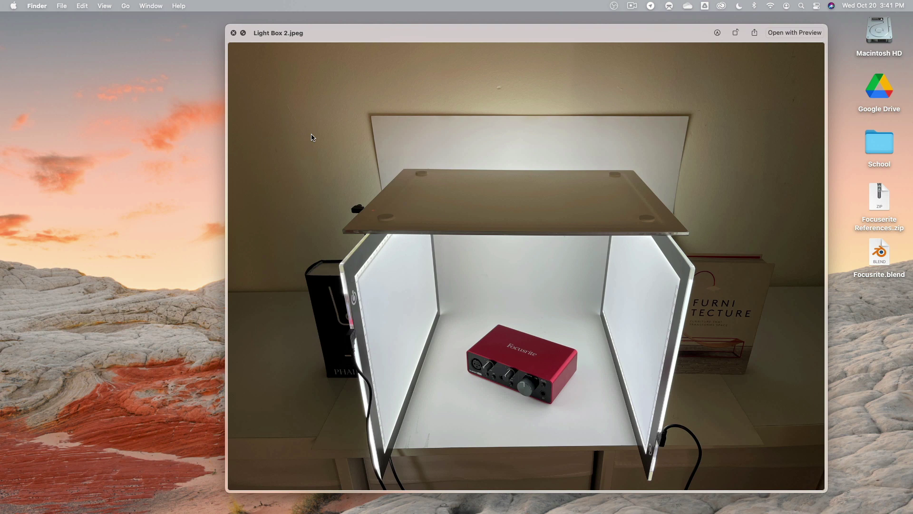
{"action": "key", "text": "Up"}
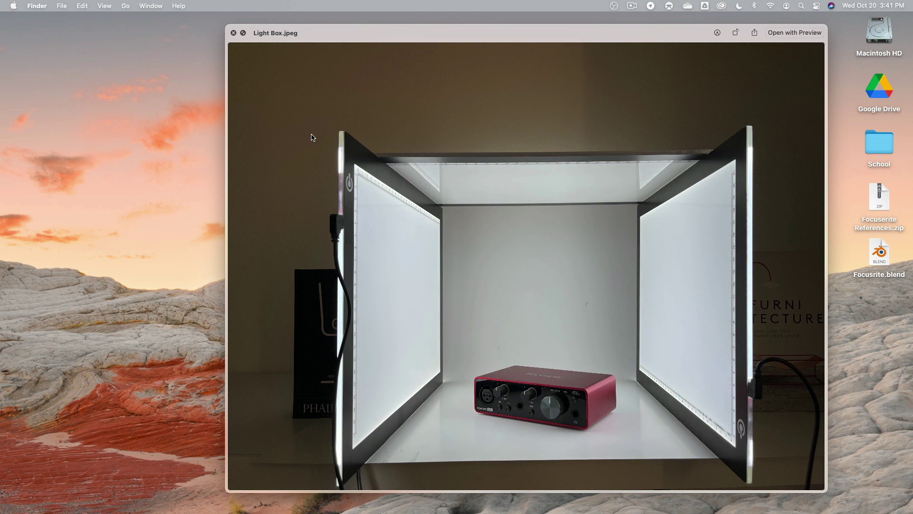
{"action": "key", "text": "space"}
- Preview the reference video Lights On Off.mov to study how the lights affect the product
{"action": "key", "text": "Right"}
{"action": "key", "text": "Right"}
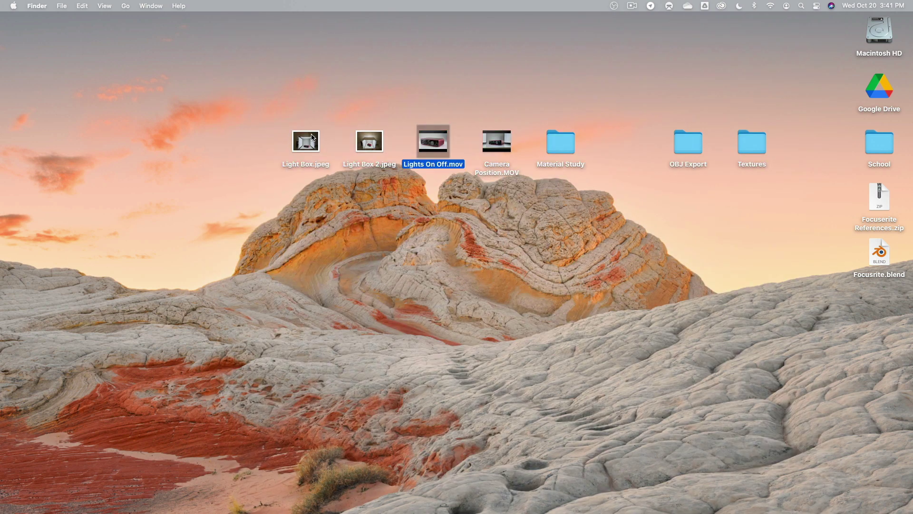
{"action": "key", "text": "space"}
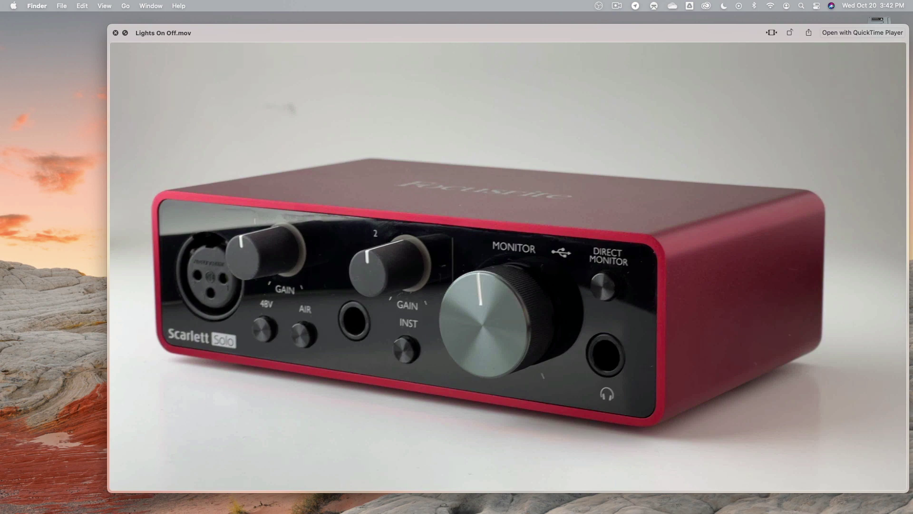
{"action": "mouse_move", "coordinate": [687, 396]}
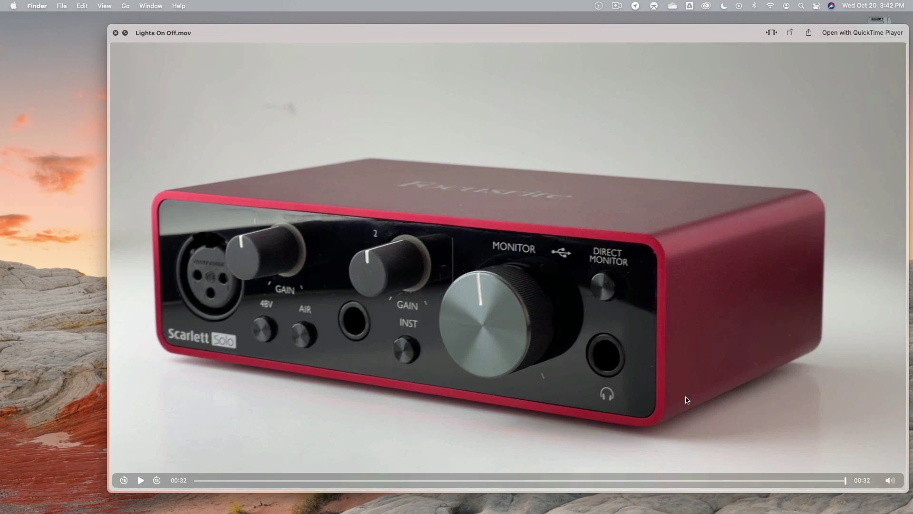
- Scrub through Lights On Off.mov to compare how the lights change the reflections on the interface, and close the preview
{"action": "left_click_drag", "start_coordinate": [846, 479], "coordinate": [258, 497]}
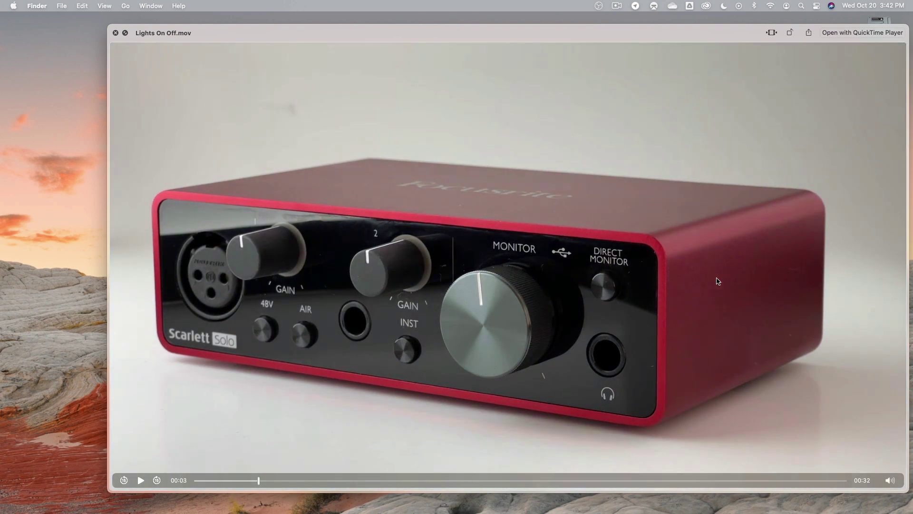
{"action": "left_click_drag", "start_coordinate": [256, 480], "coordinate": [323, 477]}
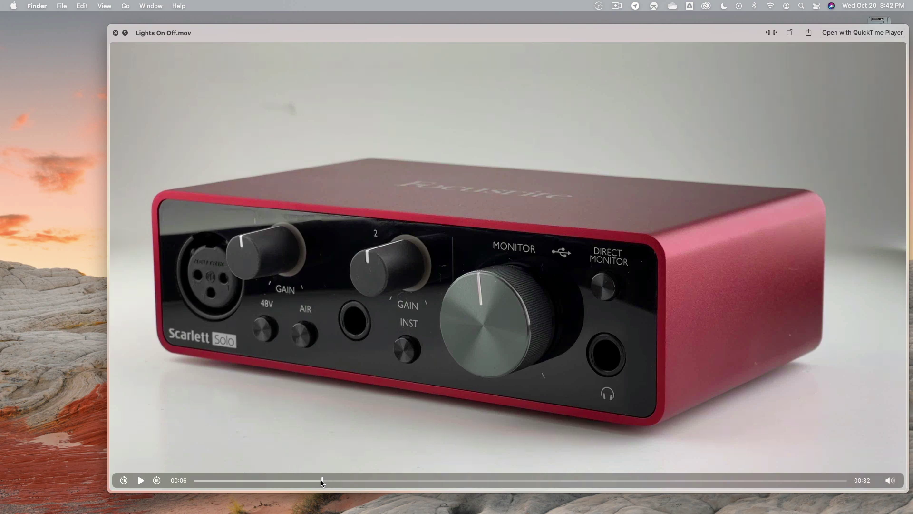
{"action": "left_click_drag", "start_coordinate": [320, 479], "coordinate": [278, 479]}
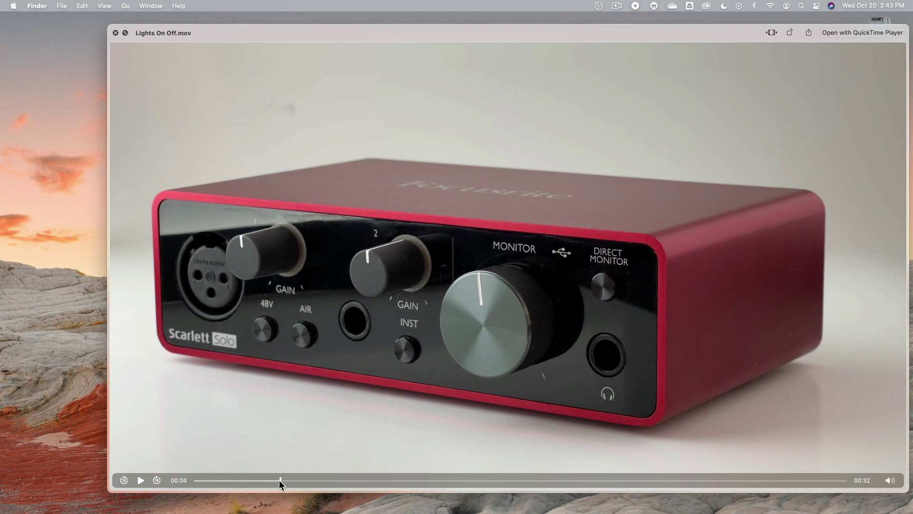
{"action": "left_click_drag", "start_coordinate": [280, 479], "coordinate": [449, 484]}
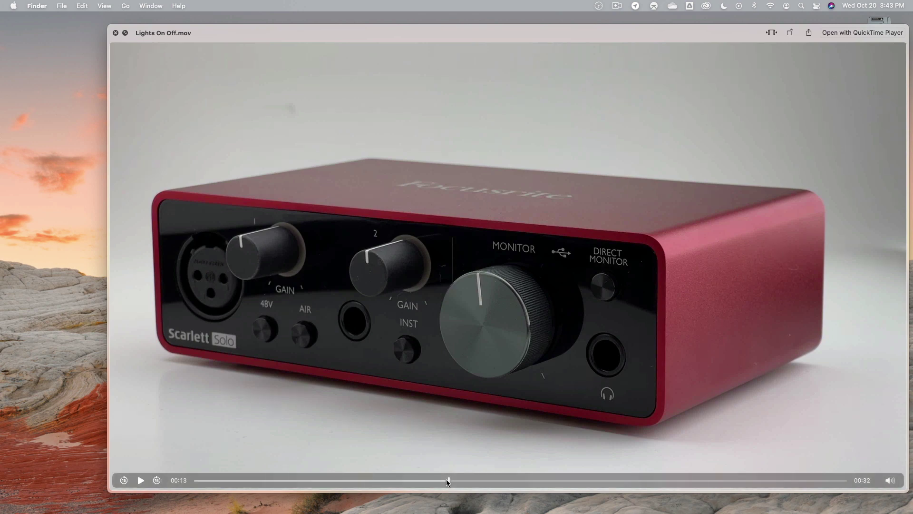
{"action": "key", "text": "space"}
- Preview Camera Position.MOV and scrub through it to study the product from different camera angles
{"action": "left_click", "coordinate": [493, 173]}
{"action": "key", "text": "space"}
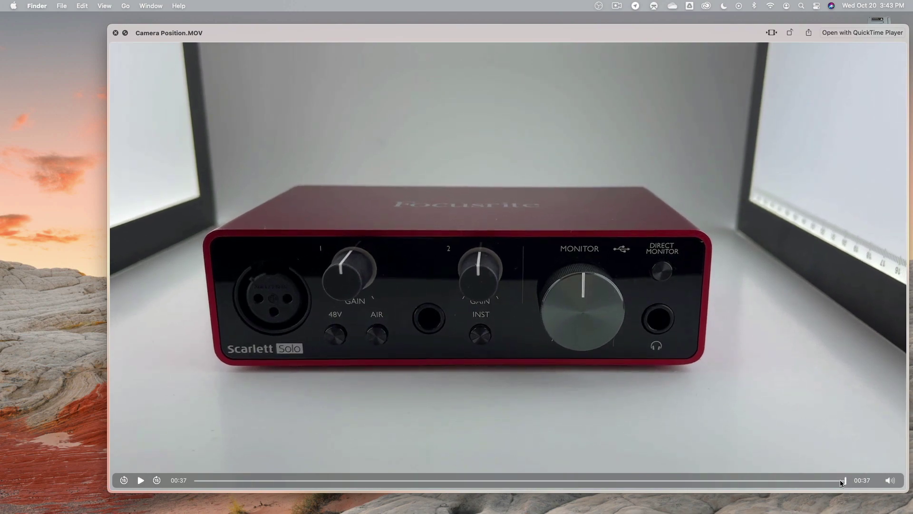
{"action": "left_click_drag", "start_coordinate": [843, 477], "coordinate": [372, 476]}
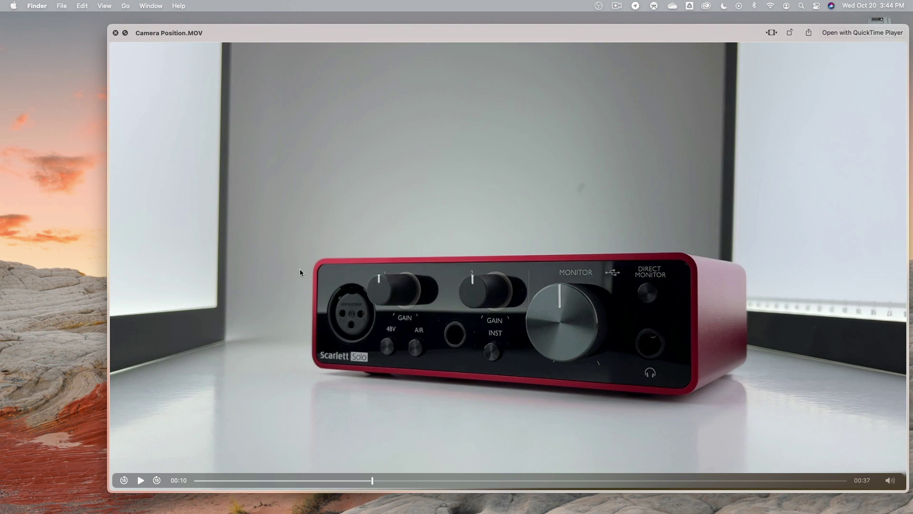
{"action": "left_click_drag", "start_coordinate": [373, 482], "coordinate": [347, 482]}
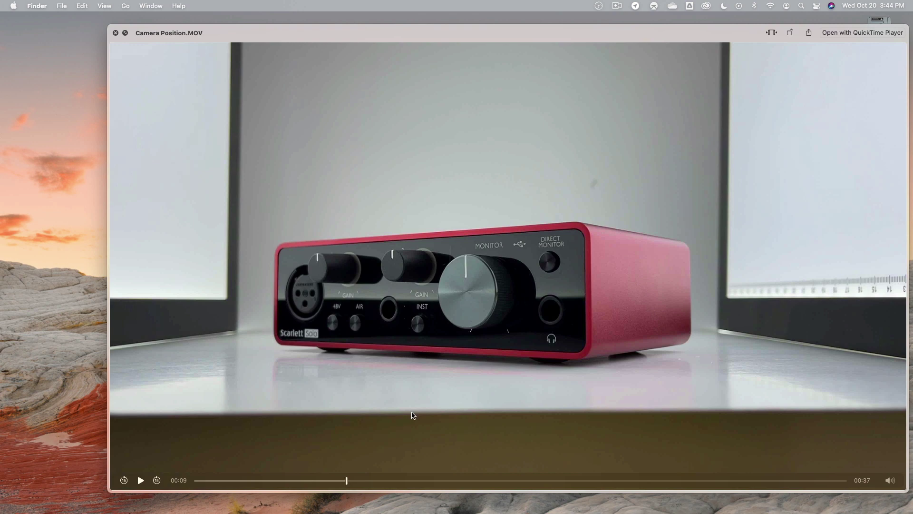
{"action": "left_click_drag", "start_coordinate": [346, 481], "coordinate": [372, 481]}
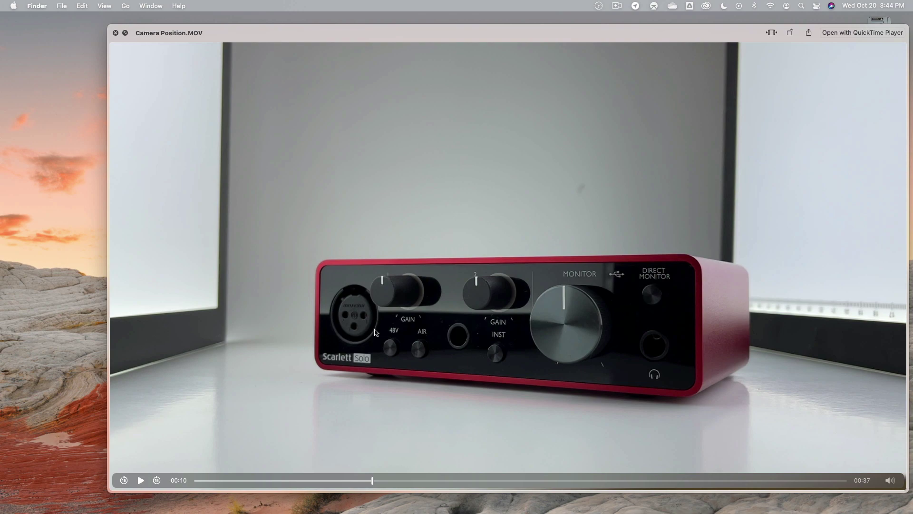
{"action": "left_click_drag", "start_coordinate": [372, 480], "coordinate": [588, 508]}
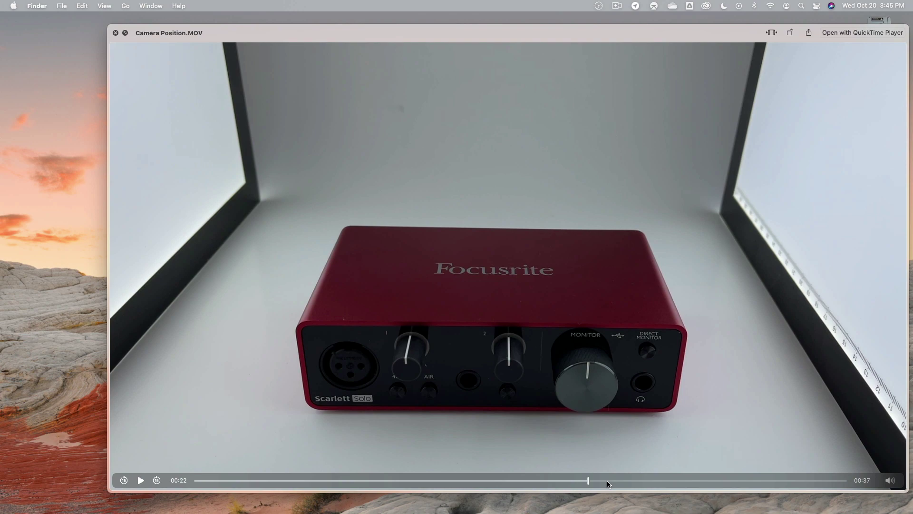
{"action": "left_click_drag", "start_coordinate": [619, 481], "coordinate": [756, 478]}
{"action": "key", "text": "space"}
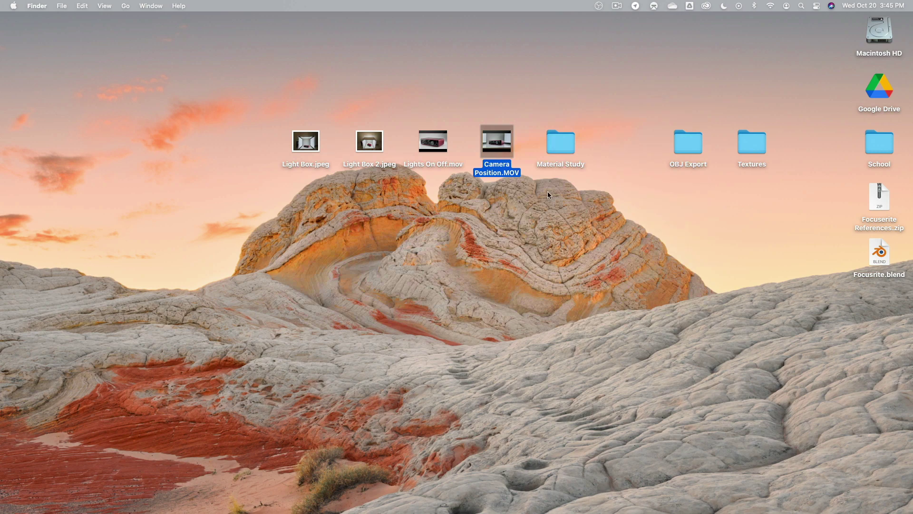
- Open the Material Study folder, reposition its window and preview IMG_9793.jpeg to study the red case material
{"action": "double_click", "coordinate": [558, 147]}
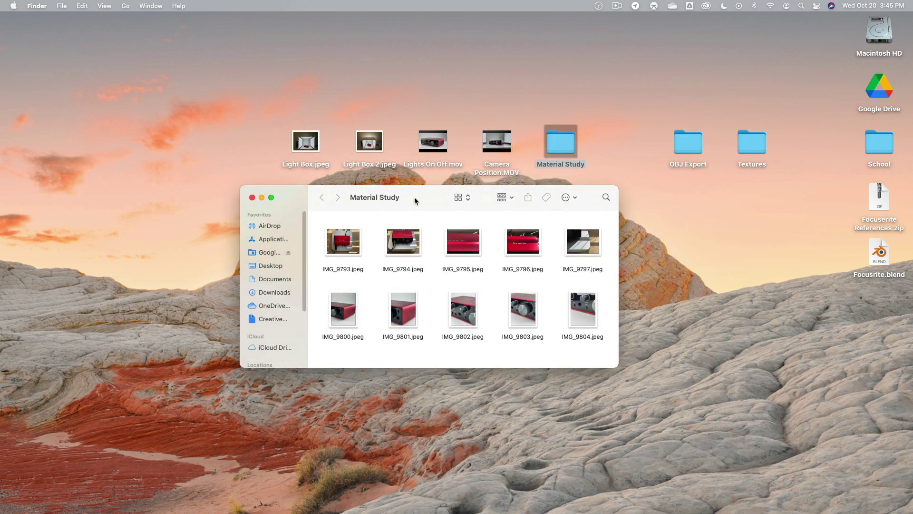
{"action": "left_click_drag", "start_coordinate": [415, 197], "coordinate": [242, 75]}
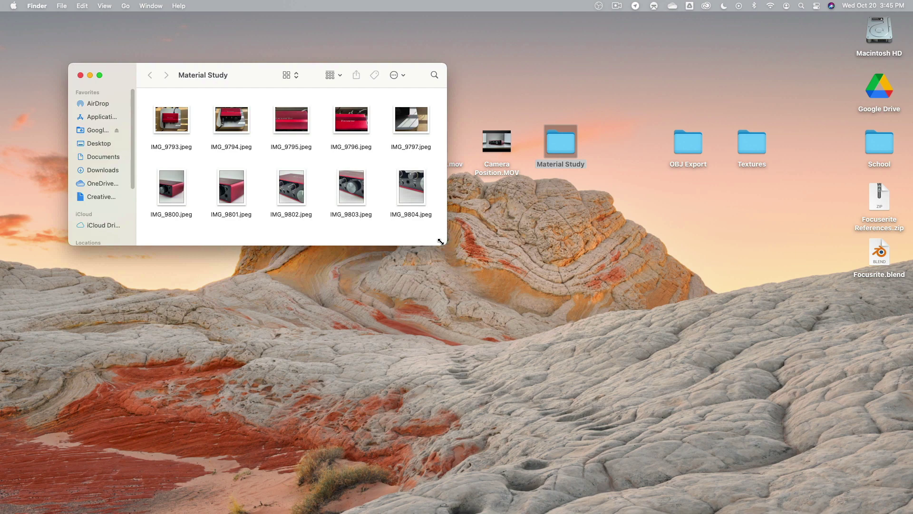
{"action": "left_click_drag", "start_coordinate": [255, 69], "coordinate": [442, 98]}
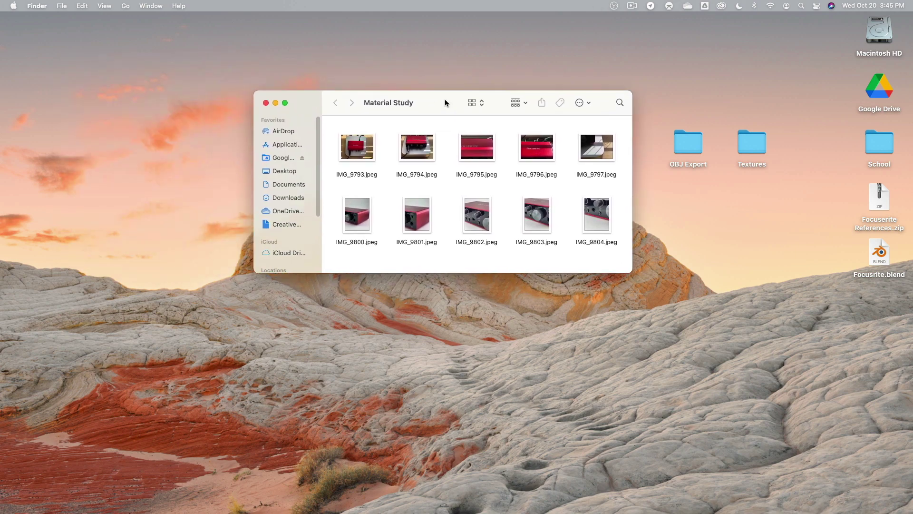
{"action": "left_click", "coordinate": [351, 147]}
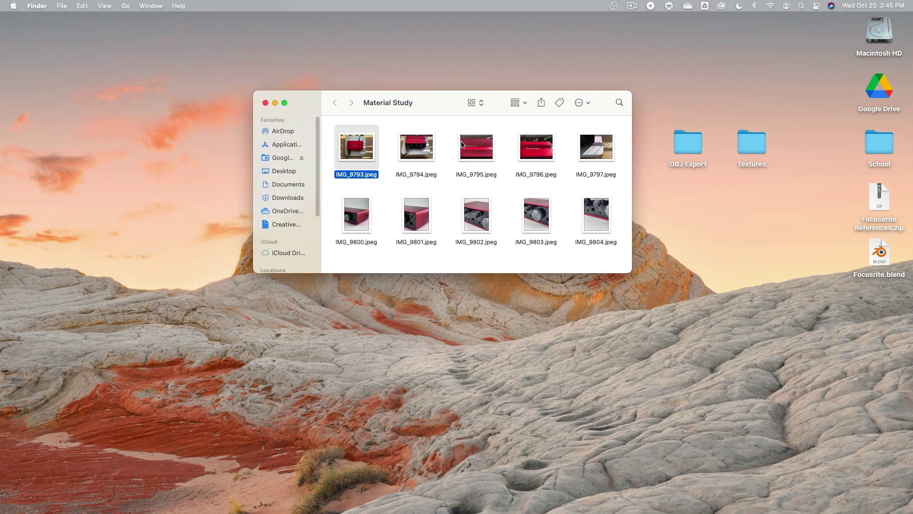
{"action": "key", "text": "space"}
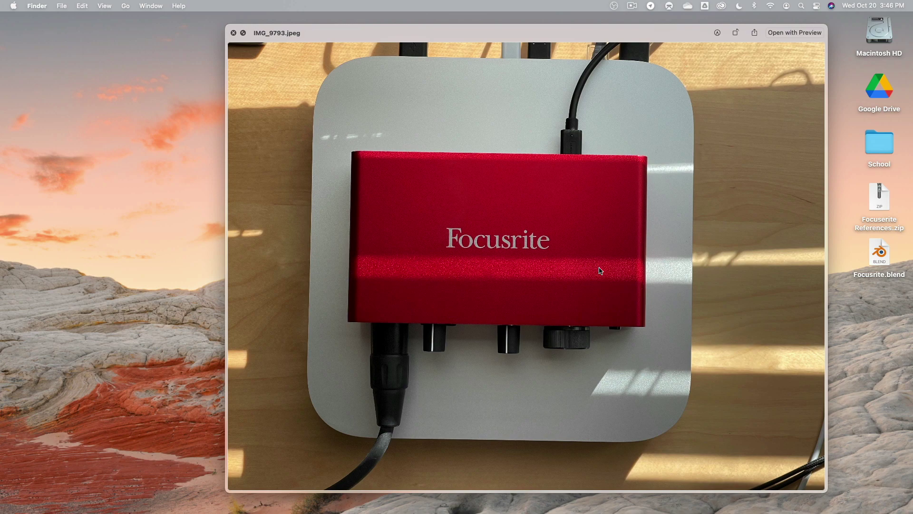
{"action": "key", "text": "space"}
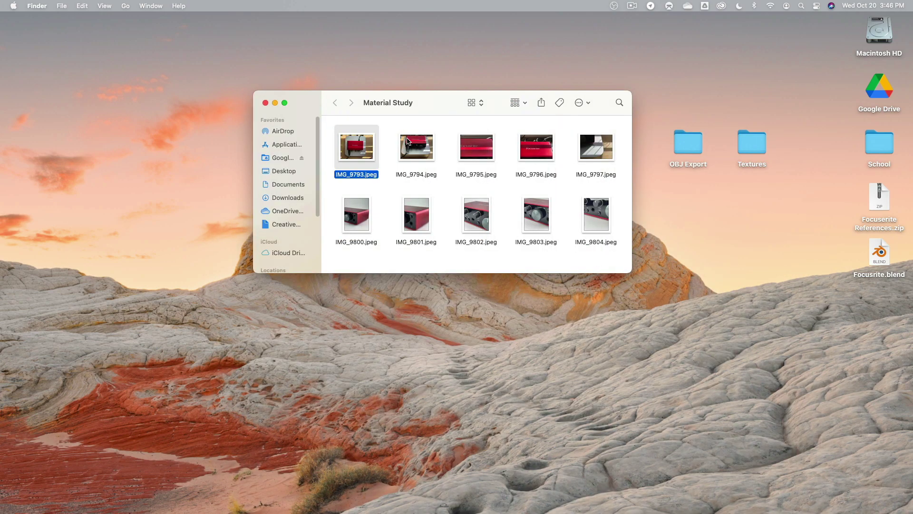
- Preview IMG_9794.jpeg and compare it with IMG_9793.jpeg to see how sunlight falls on the red case
{"action": "left_click", "coordinate": [418, 153]}
{"action": "key", "text": "space"}
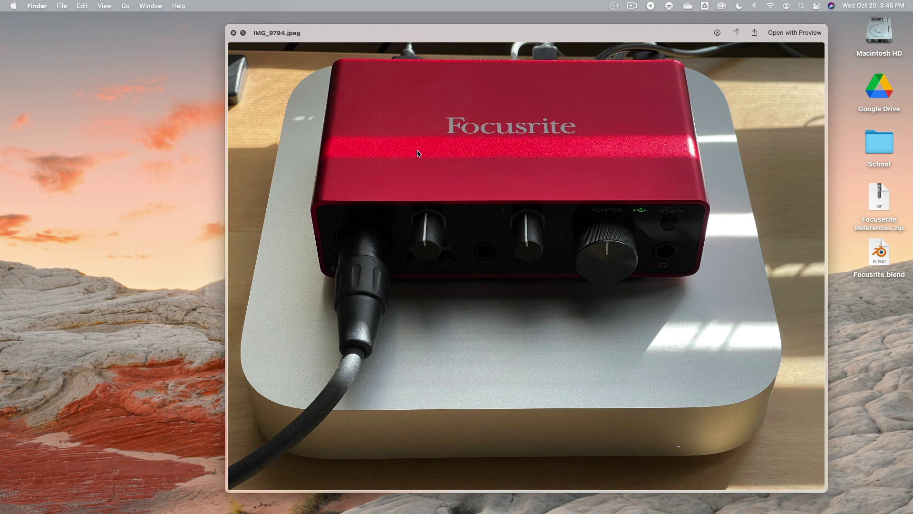
{"action": "key", "text": "Left"}
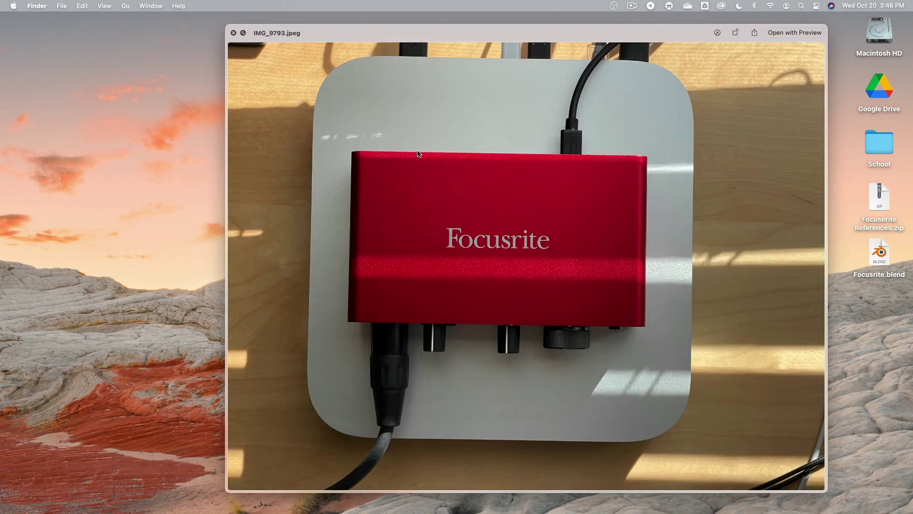
{"action": "key", "text": "Right"}
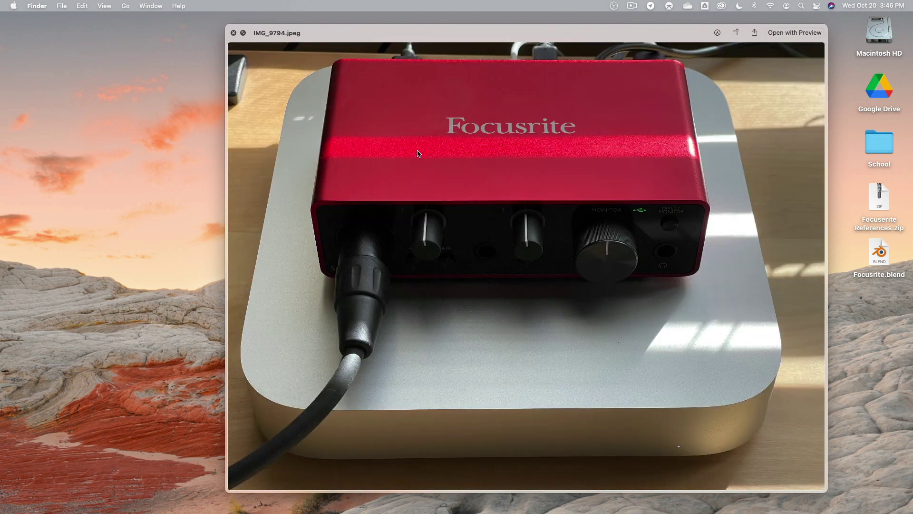
- Compare the close-ups IMG_9795.jpeg and IMG_9796.jpeg to examine the texture of the red surface in light and shadow
{"action": "key", "text": "Right"}
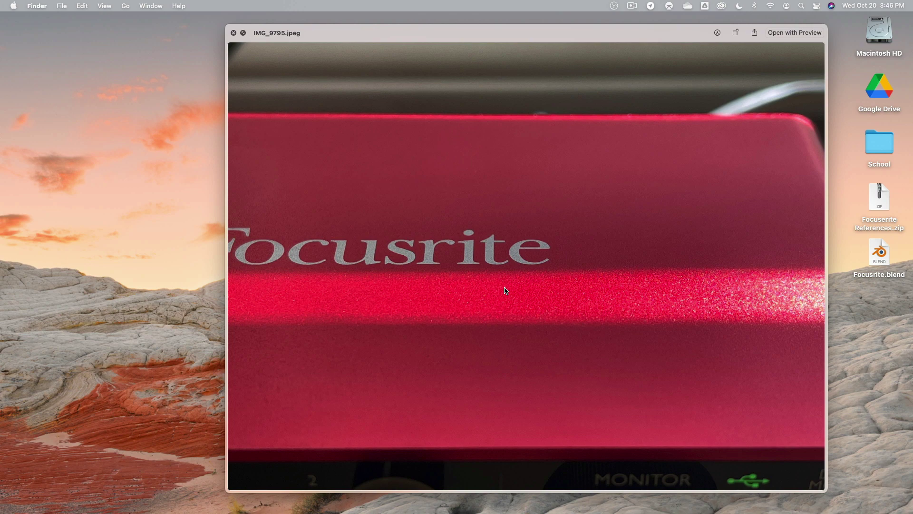
{"action": "key", "text": "Right"}
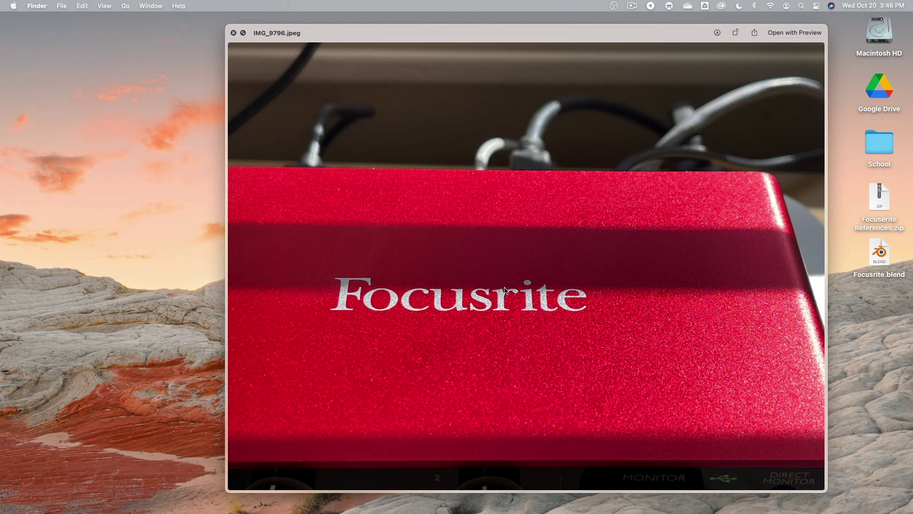
{"action": "key", "text": "Left"}
{"action": "key", "text": "Right"}
{"action": "key", "text": "Left"}
{"action": "key", "text": "Right"}
{"action": "key", "text": "Left"}
{"action": "key", "text": "Right"}
{"action": "key", "text": "Left"}
{"action": "key", "text": "Right"}
- Compare the silver metal surface in IMG_9797.jpeg with the red case in IMG_9796.jpeg, and close the preview
{"action": "key", "text": "Right"}
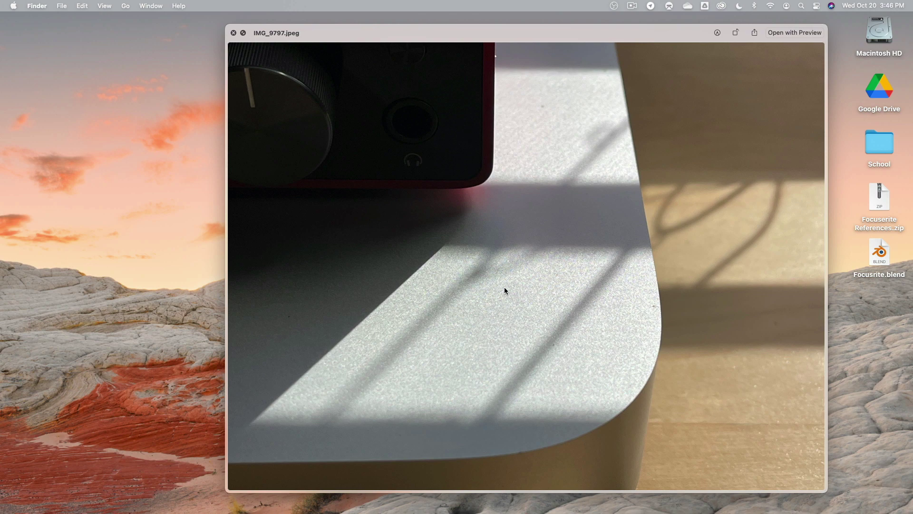
{"action": "key", "text": "Left"}
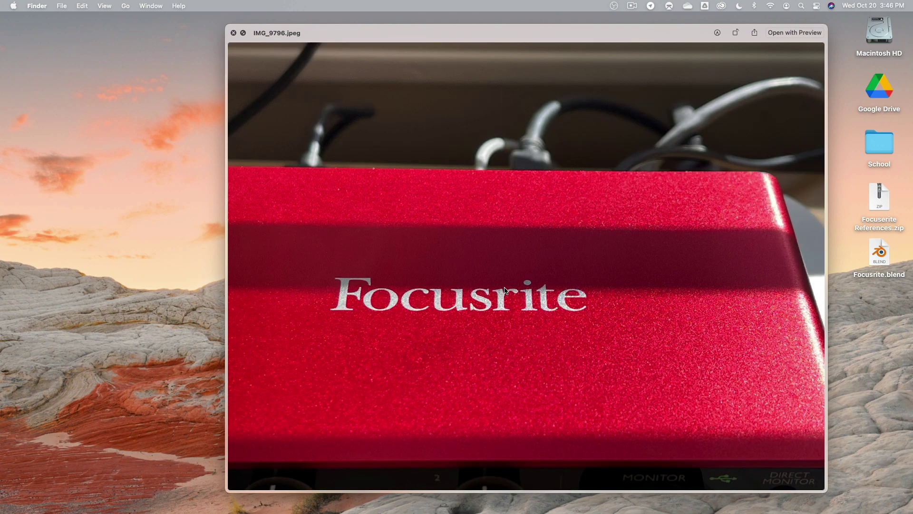
{"action": "key", "text": "Right"}
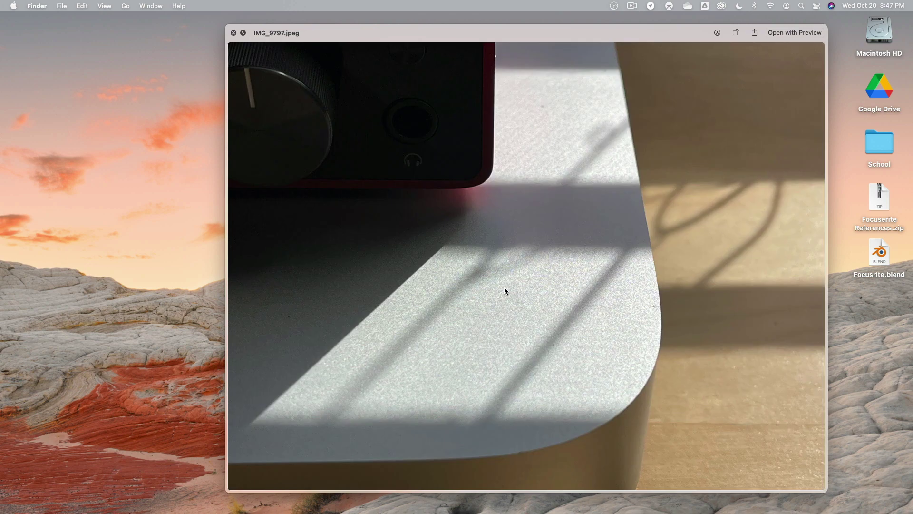
{"action": "key", "text": "space"}
- Preview IMG_9800.jpeg to examine the case material under light box lighting
{"action": "key", "text": "Down"}
{"action": "key", "text": "Left"}
{"action": "key", "text": "Left"}
{"action": "key", "text": "Left"}
{"action": "key", "text": "Left"}
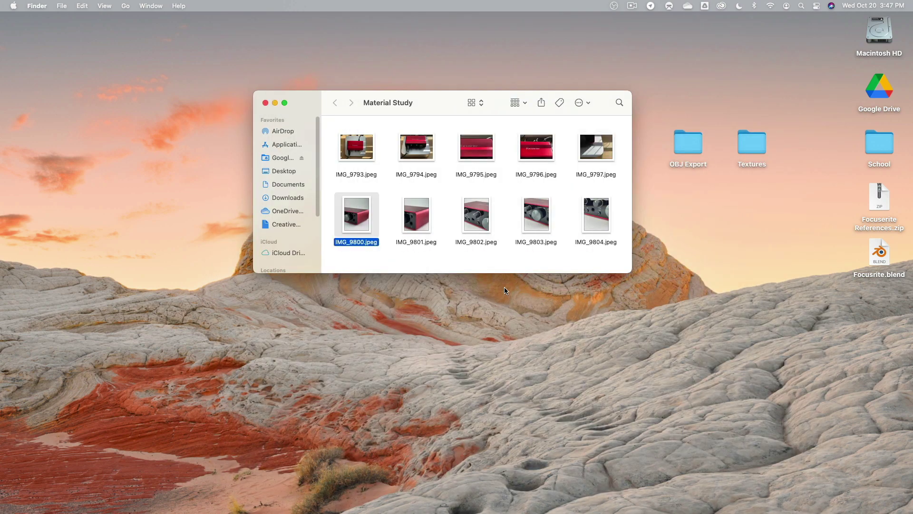
{"action": "key", "text": "space"}
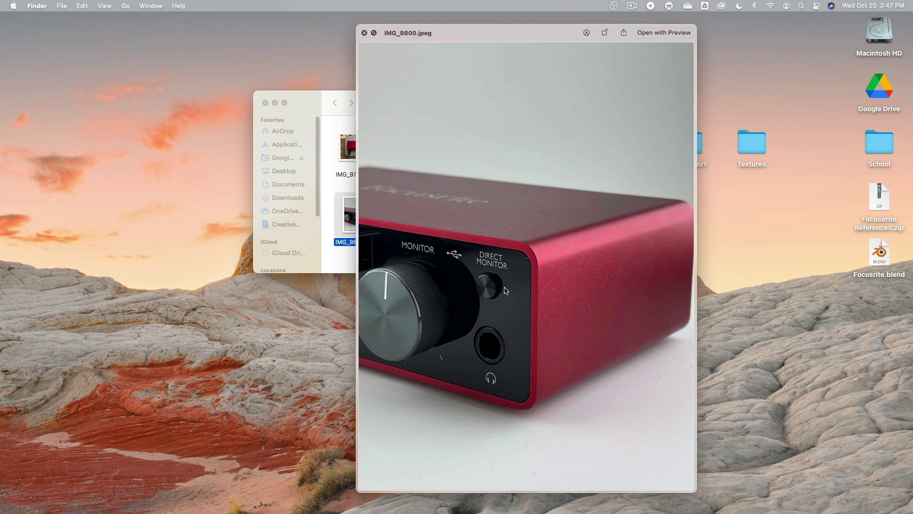
{"action": "key", "text": "space"}
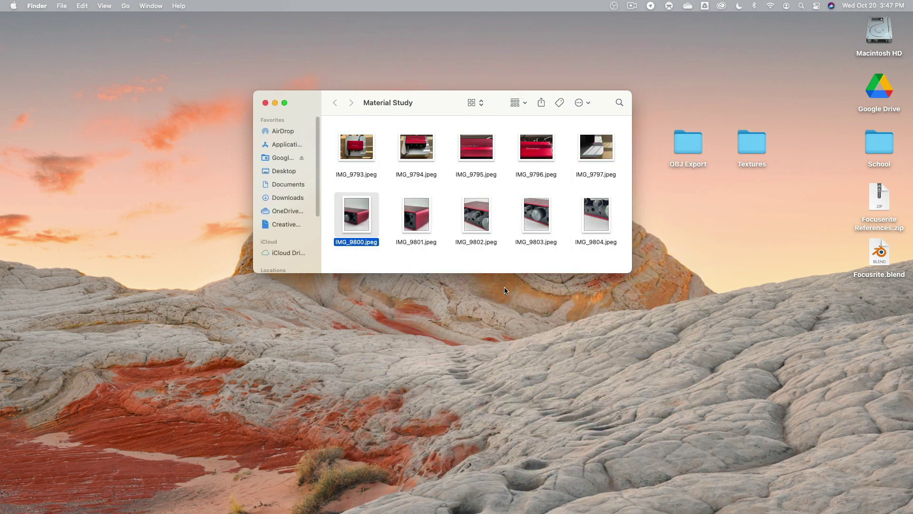
- Compare IMG_9793.jpeg with IMG_9800.jpeg to study the red material in direct sunlight and in light box lighting
{"action": "key", "text": "Up"}
{"action": "key", "text": "space"}
{"action": "key", "text": "space"}
{"action": "key", "text": "Down"}
{"action": "key", "text": "space"}
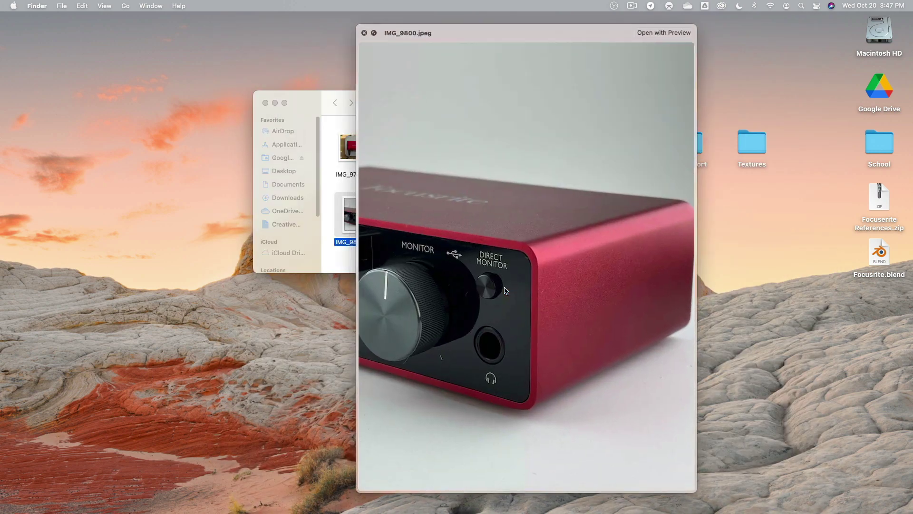
{"action": "key", "text": "space"}
{"action": "key", "text": "Up"}
{"action": "key", "text": "space"}
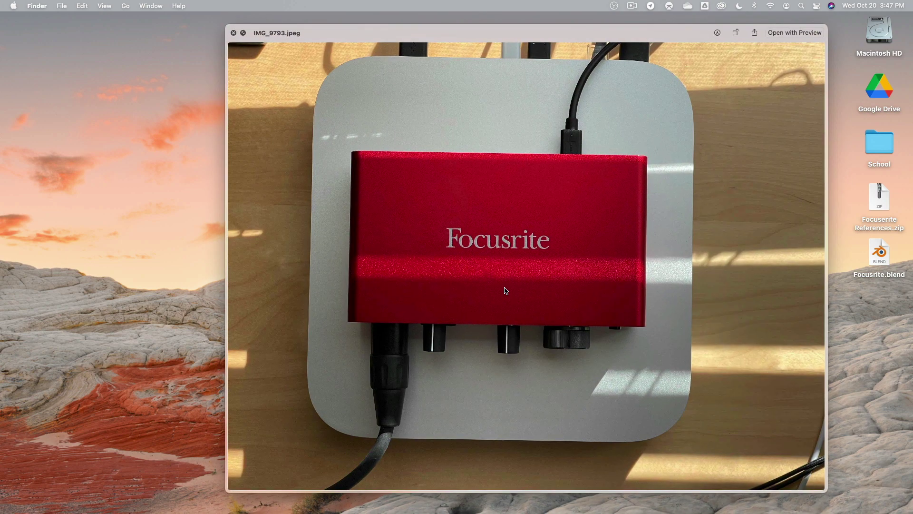
{"action": "key", "text": "Down"}
{"action": "key", "text": "Up"}
{"action": "key", "text": "space"}
- Compare IMG_9800.jpeg and IMG_9801.jpeg to examine the grain and edge highlights on the case's side
{"action": "key", "text": "Down"}
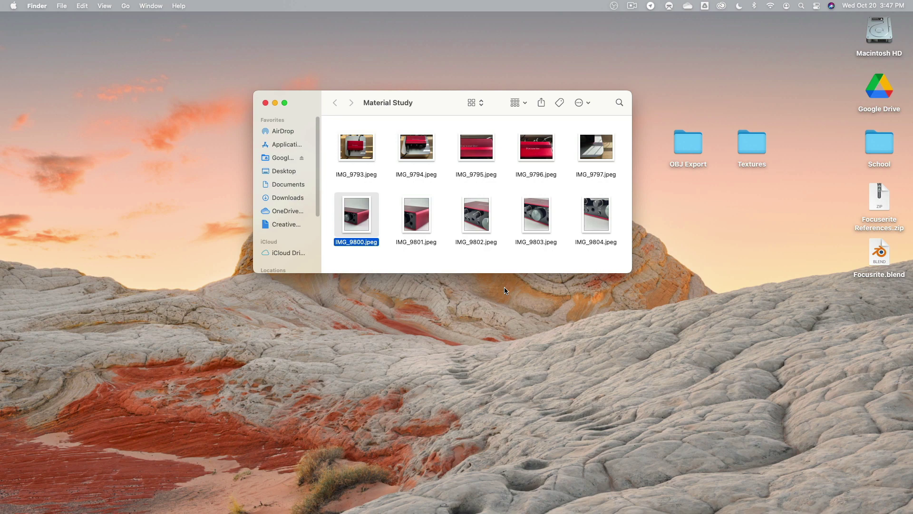
{"action": "key", "text": "space"}
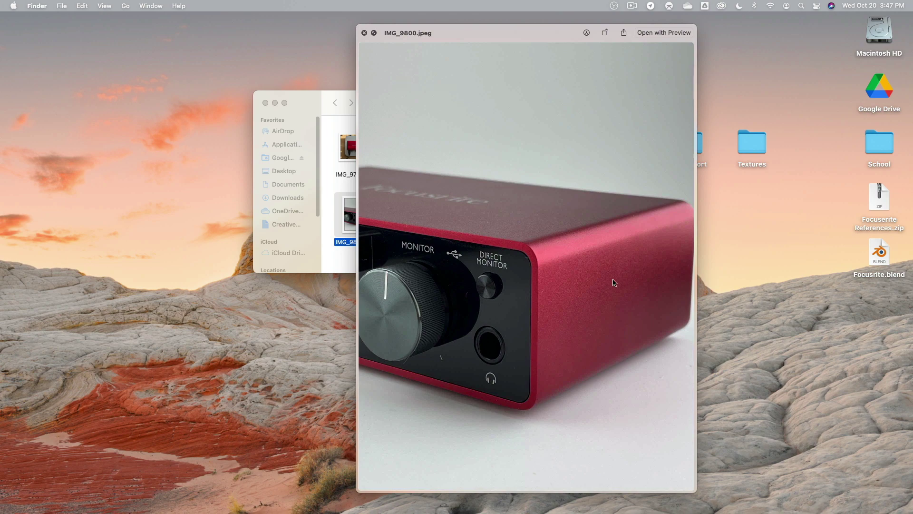
{"action": "key", "text": "Right"}
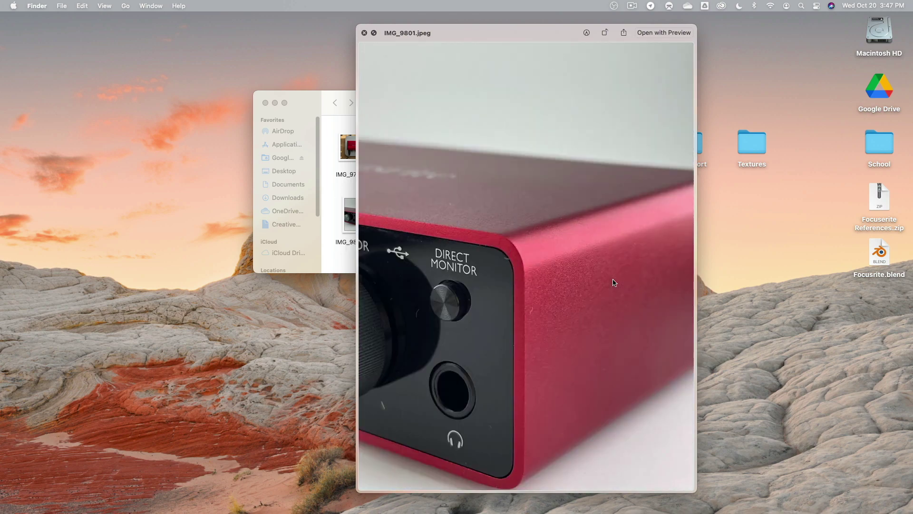
{"action": "key", "text": "Left"}
{"action": "key", "text": "Right"}
{"action": "key", "text": "Left"}
{"action": "key", "text": "Right"}
- View IMG_9802.jpeg, IMG_9803.jpeg and IMG_9804.jpeg to study the materials of the gain dials, monitor knob and buttons
{"action": "key", "text": "Right"}
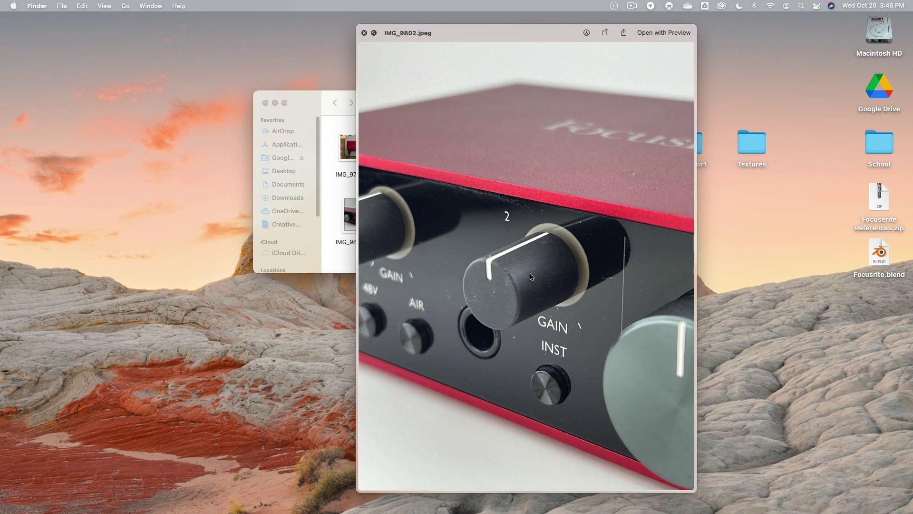
{"action": "key", "text": "Right"}
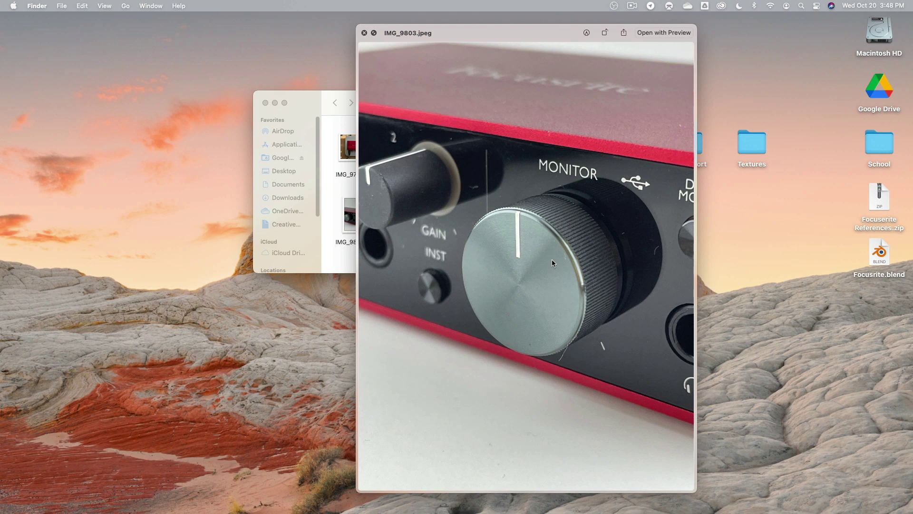
{"action": "key", "text": "Down"}
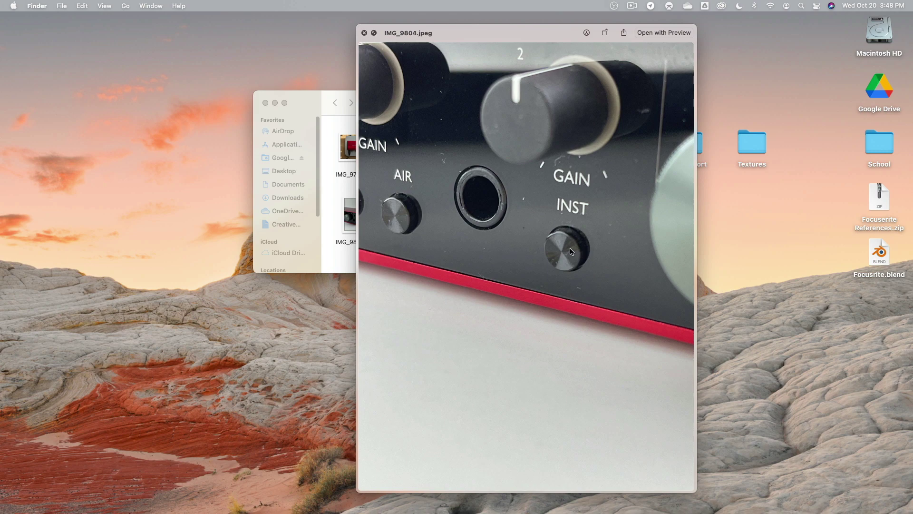
- Close the image preview, return to the model in Blender and snap the 3D cursor to the world origin
{"action": "key", "text": "space"}
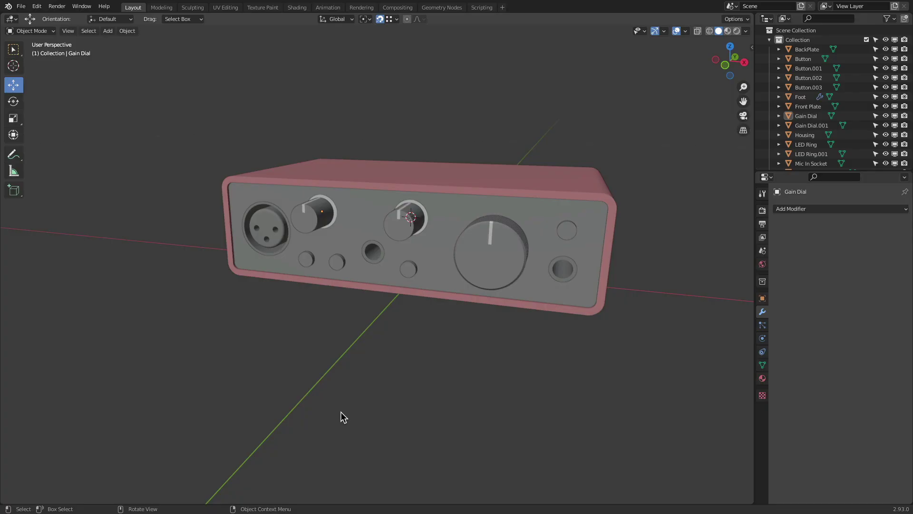
{"action": "middle_click_drag", "start_coordinate": [369, 422], "coordinate": [365, 363]}
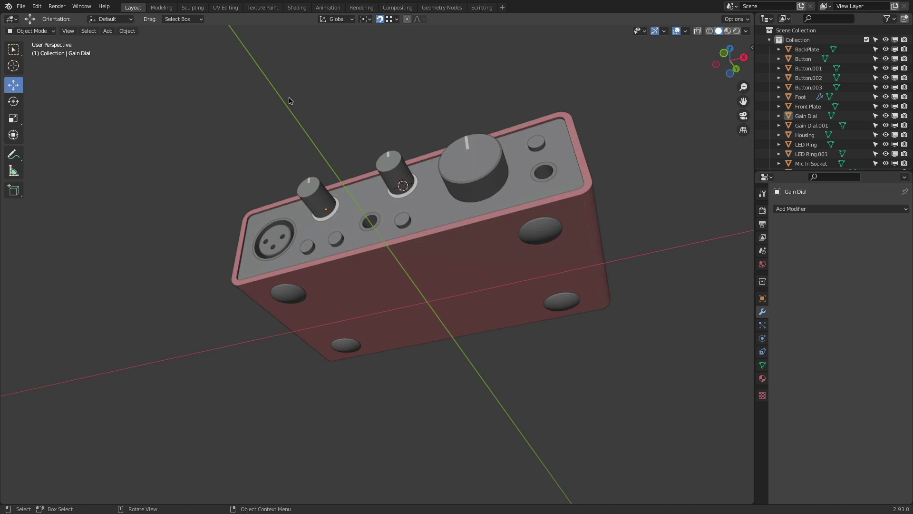
{"action": "key", "text": "shift+s"}
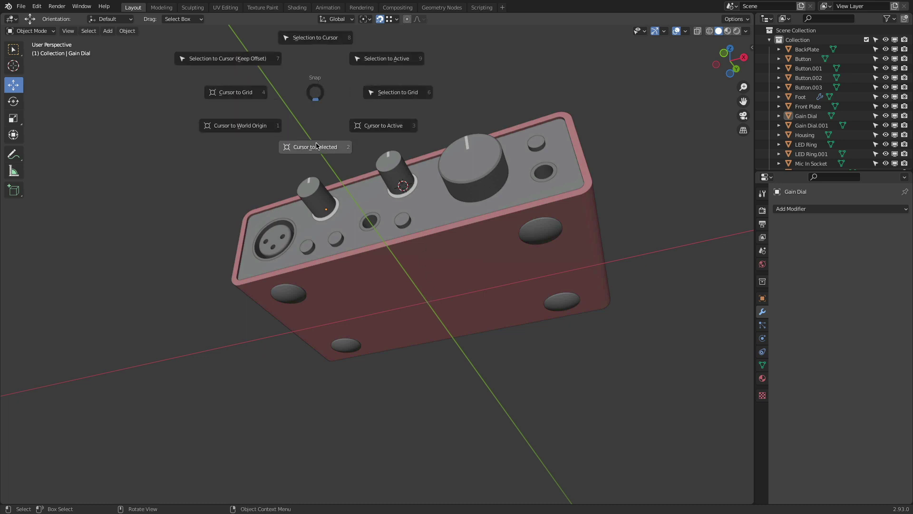
{"action": "left_click", "coordinate": [261, 135]}
- Add a mesh plane at the world origin as a floor beneath the audio interface
{"action": "middle_click_drag", "start_coordinate": [262, 134], "coordinate": [264, 181]}
{"action": "scroll", "coordinate": [304, 167], "scroll_direction": "up", "scroll_amount": 3}
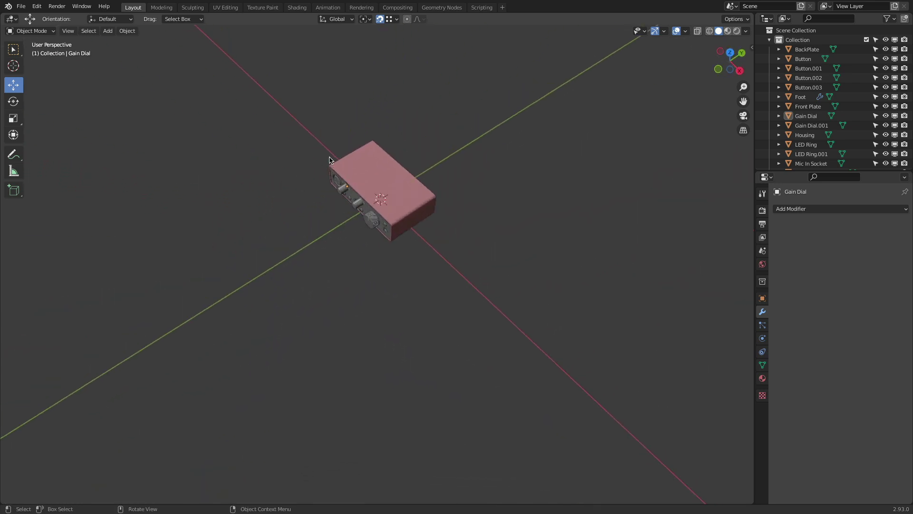
{"action": "middle_click_drag", "start_coordinate": [348, 149], "coordinate": [330, 221], "text": "shift"}
{"action": "scroll", "coordinate": [329, 220], "scroll_direction": "down", "scroll_amount": 3}
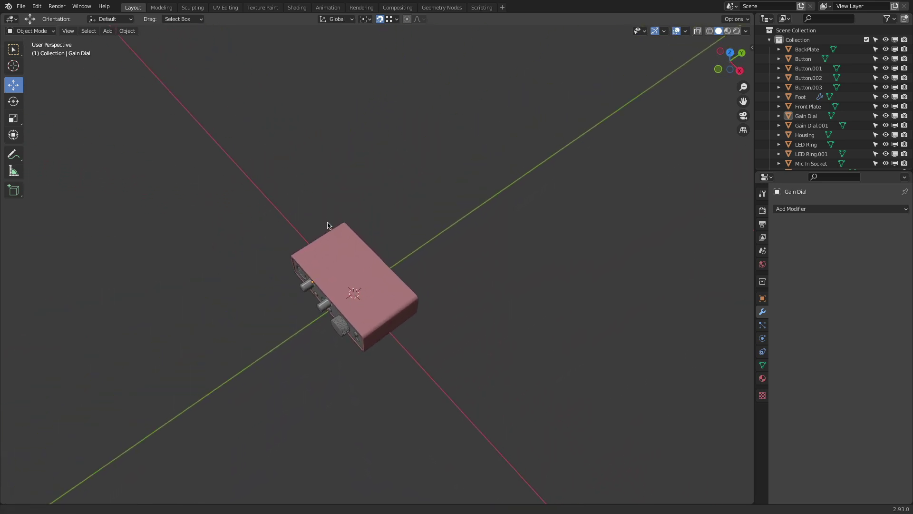
{"action": "left_click", "coordinate": [108, 31]}
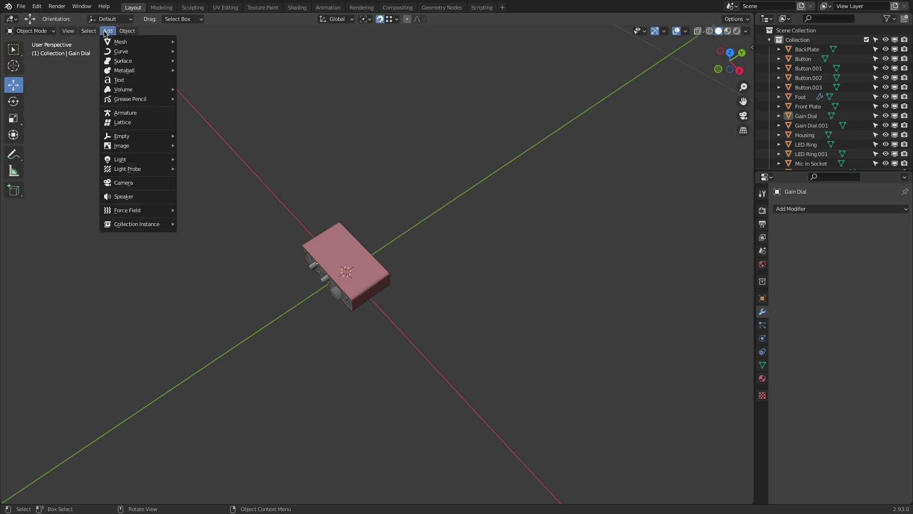
{"action": "mouse_move", "coordinate": [137, 42]}
{"action": "left_click", "coordinate": [224, 41]}
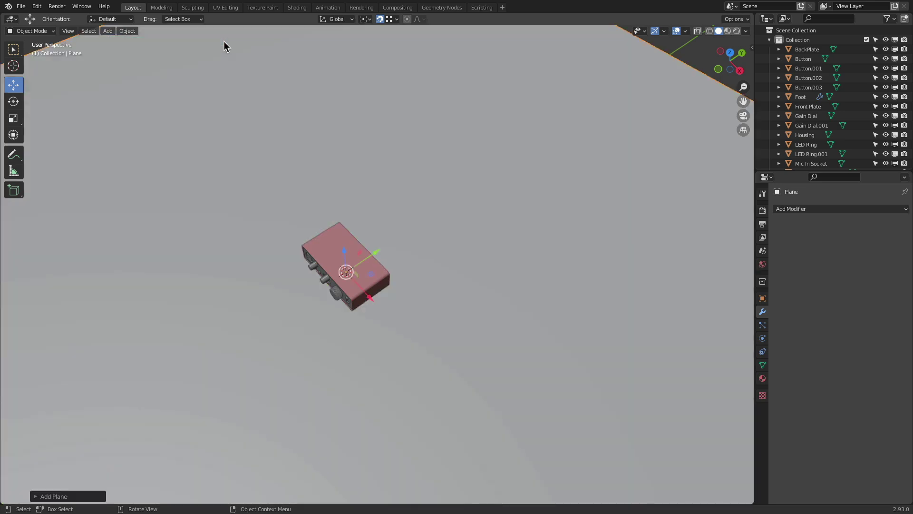
{"action": "scroll", "coordinate": [418, 195], "scroll_direction": "down", "scroll_amount": 5}
{"action": "scroll", "coordinate": [418, 194], "scroll_direction": "up", "scroll_amount": 1}
{"action": "middle_click_drag", "start_coordinate": [416, 197], "coordinate": [458, 186]}
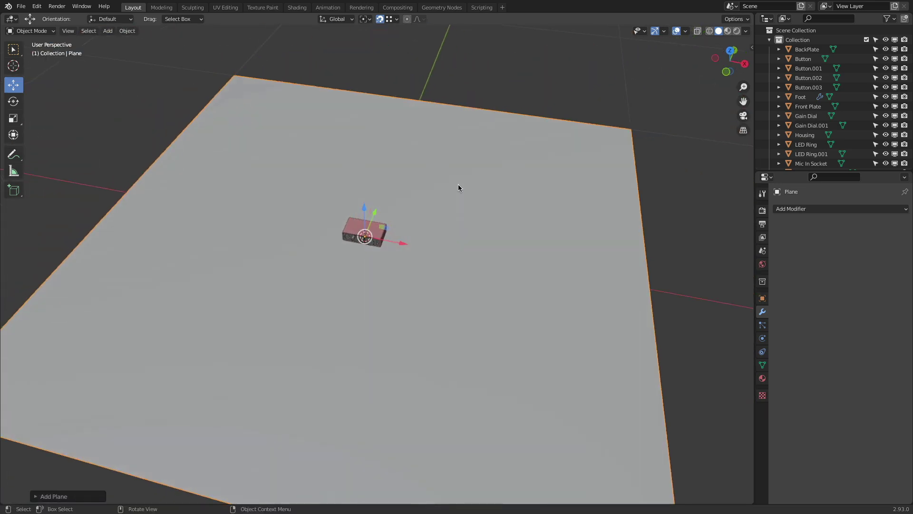
- Switch to Finder, preview Light Box 2.jpeg to examine the light box's floor and backdrop arrangement, and return to Blender
{"action": "key", "text": "super+Tab"}
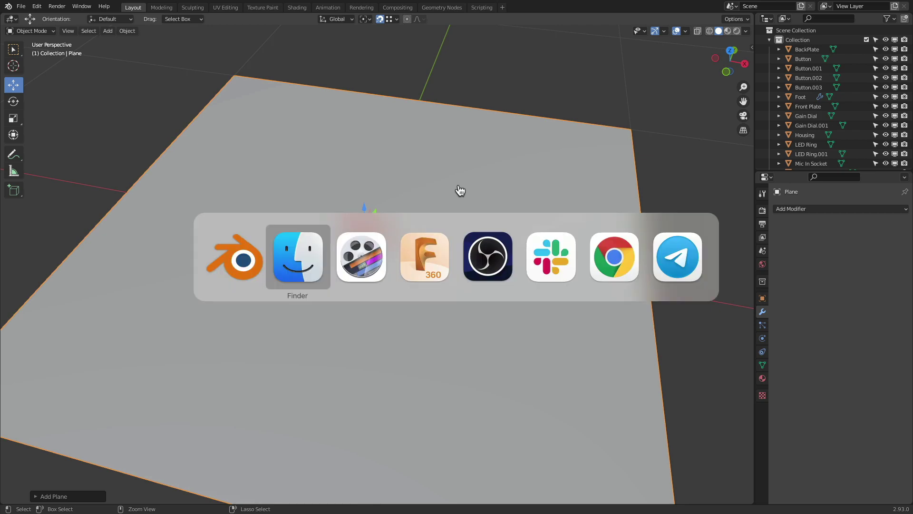
{"action": "left_click", "coordinate": [297, 260]}
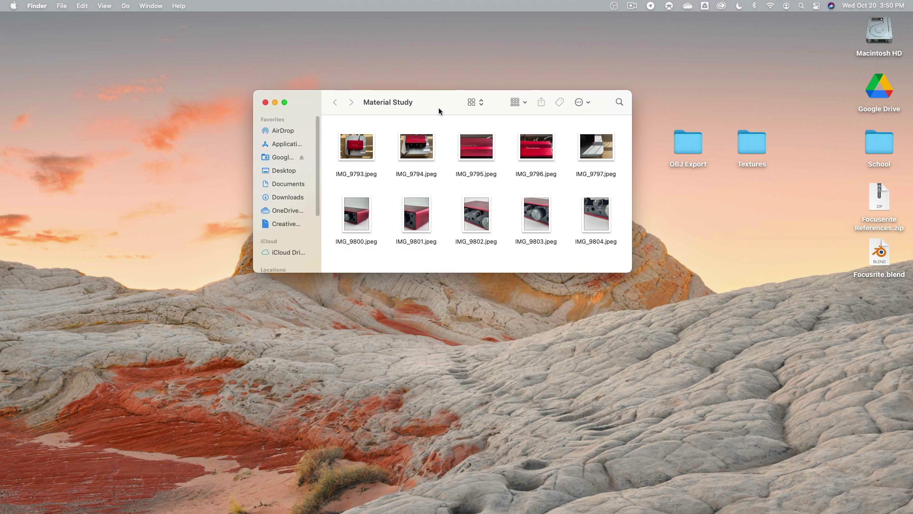
{"action": "key", "text": "super+w"}
{"action": "left_click", "coordinate": [371, 148]}
{"action": "key", "text": "space"}
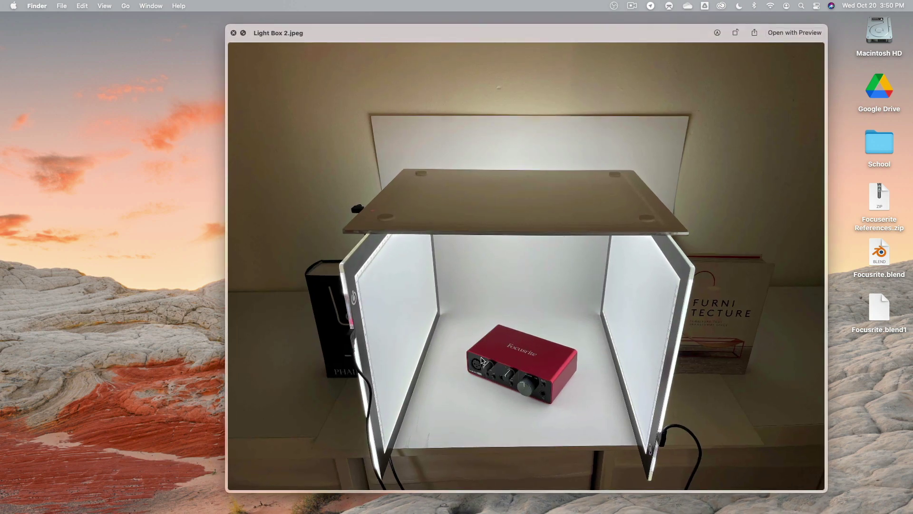
{"action": "key", "text": "super+Tab"}
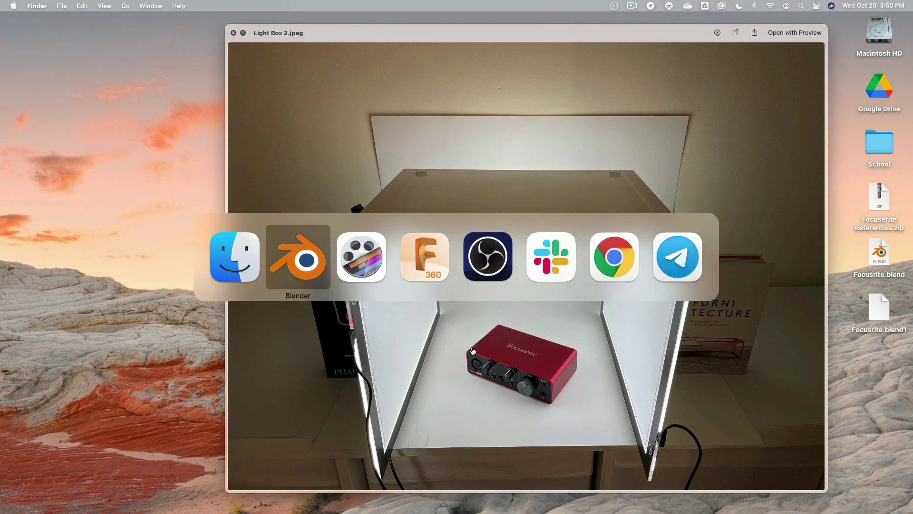
{"action": "left_click", "coordinate": [302, 269]}
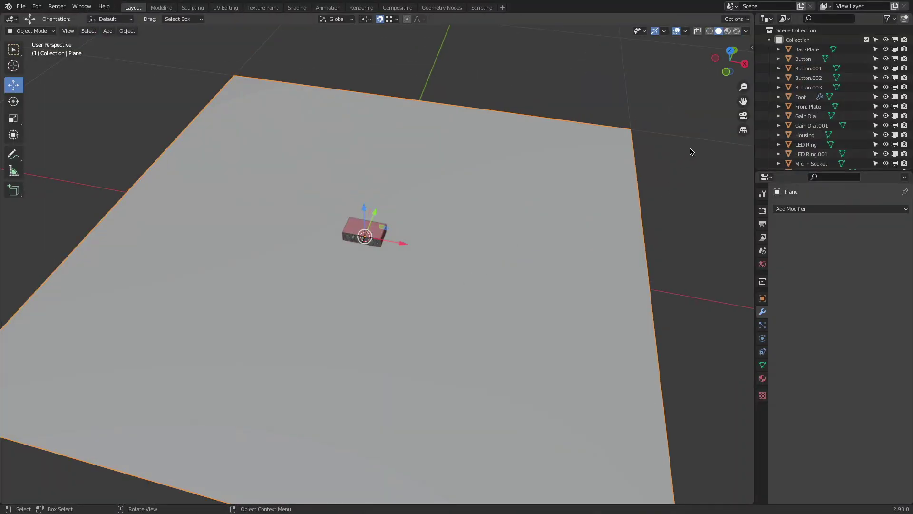
- Enter Edit Mode on the plane, select all of its geometry and scale it by 0.25
{"action": "left_click", "coordinate": [31, 31]}
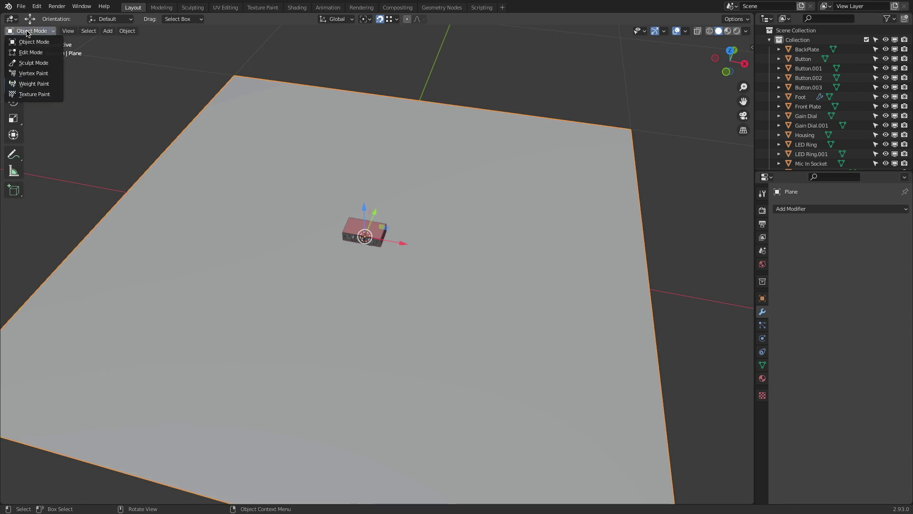
{"action": "left_click", "coordinate": [44, 53]}
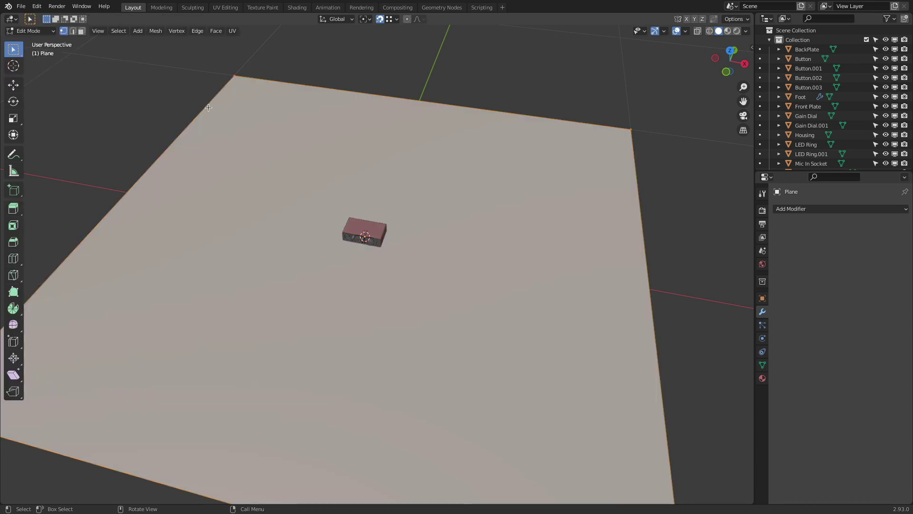
{"action": "left_click", "coordinate": [118, 31]}
{"action": "left_click", "coordinate": [119, 30]}
{"action": "left_click", "coordinate": [118, 30]}
{"action": "left_click", "coordinate": [125, 42]}
{"action": "key", "text": "s"}
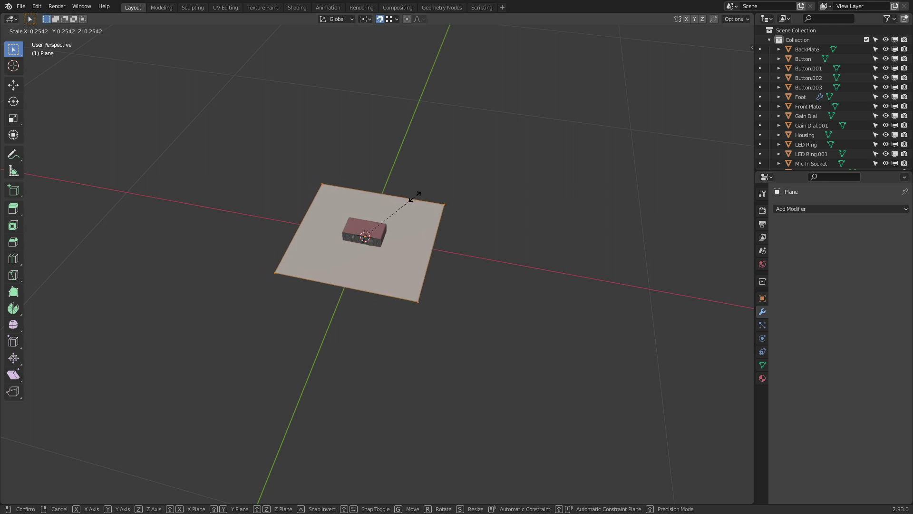
{"action": "type", "text": "0.5"}
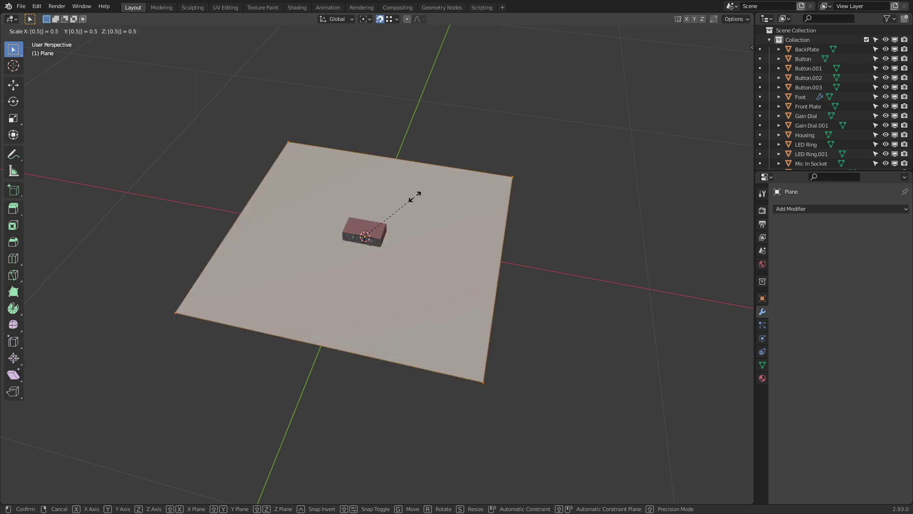
{"action": "key", "text": "Left"}
{"action": "type", "text": "2"}
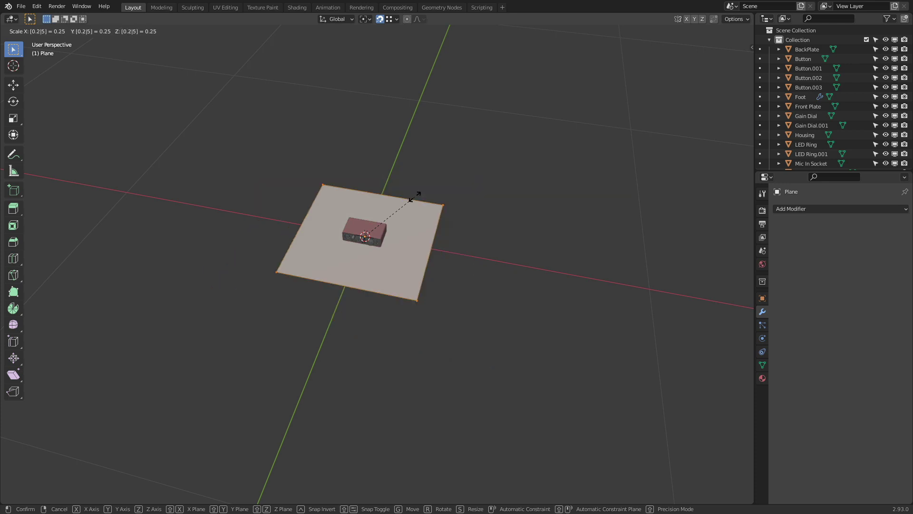
{"action": "key", "text": "Return"}
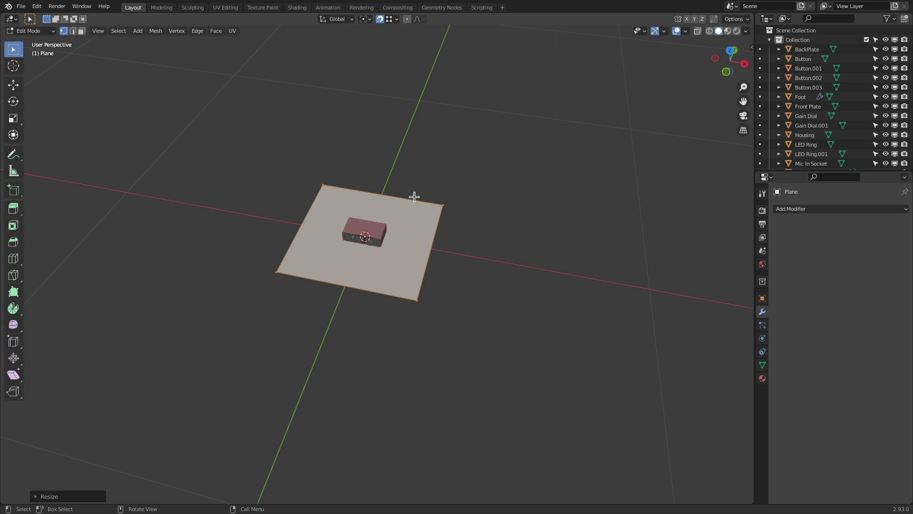
- Select the two corner vertices of the plane's edge behind the audio interface
{"action": "left_click", "coordinate": [444, 205]}
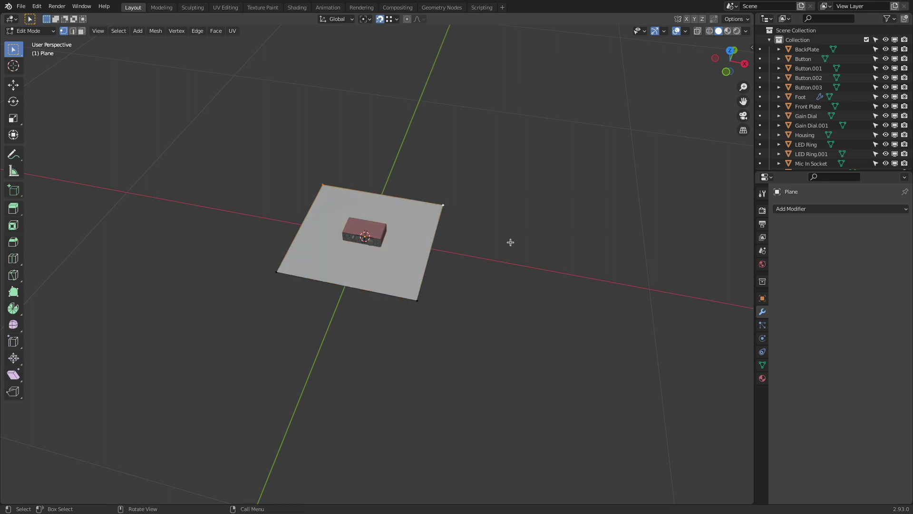
{"action": "middle_click_drag", "start_coordinate": [510, 242], "coordinate": [423, 219]}
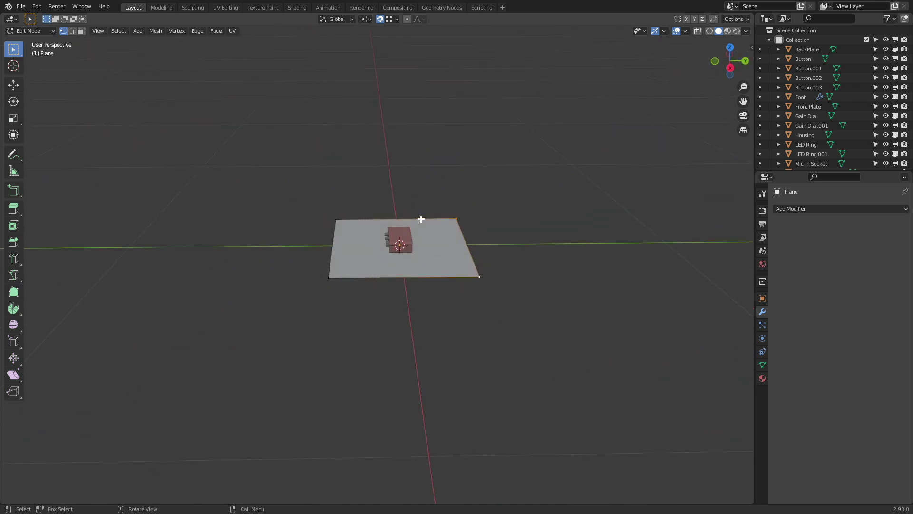
{"action": "left_click", "coordinate": [462, 215]}
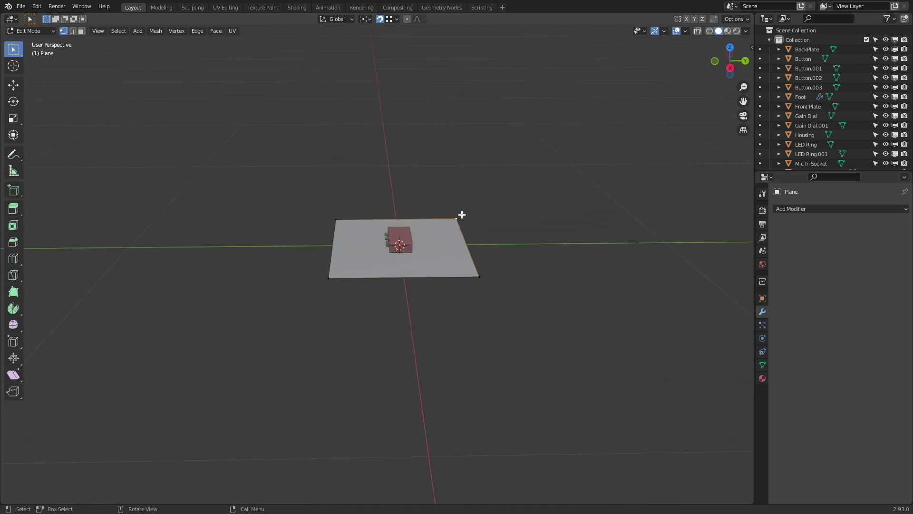
{"action": "left_click", "coordinate": [480, 274]}
- Try extruding the plane's rear edge upward along Z with the Extrude Region tool, and undo the extrusion
{"action": "left_click", "coordinate": [14, 209]}
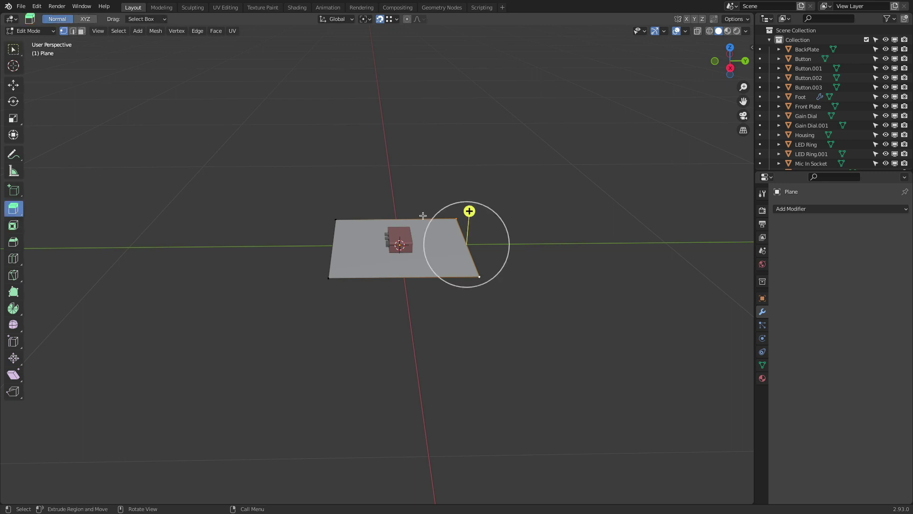
{"action": "left_click_drag", "start_coordinate": [469, 211], "coordinate": [515, 62]}
{"action": "key", "text": "z"}
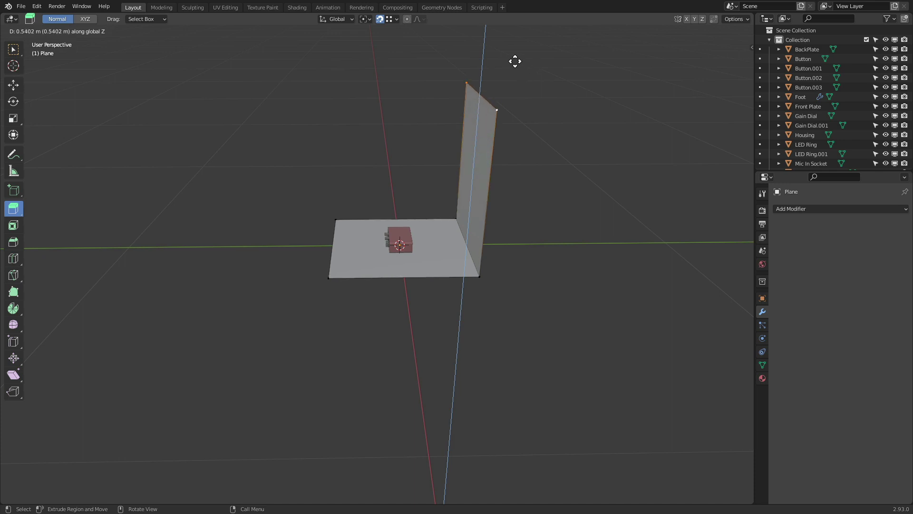
{"action": "left_click_drag", "start_coordinate": [515, 62], "coordinate": [516, 61]}
{"action": "key", "text": "ctrl+z"}
{"action": "key", "text": "ctrl+z"}
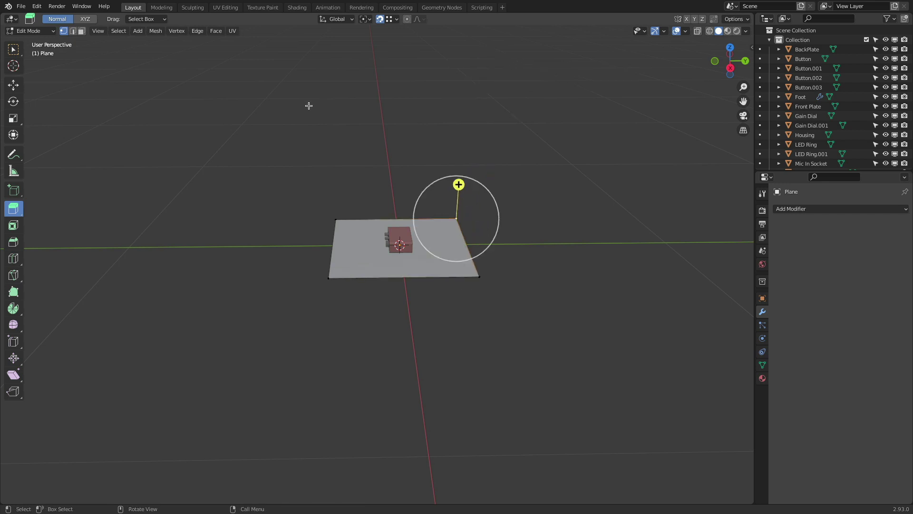
- Extrude the plane's rear edge 0.4 m upward along the Z axis to form a back wall
{"action": "left_click", "coordinate": [12, 85]}
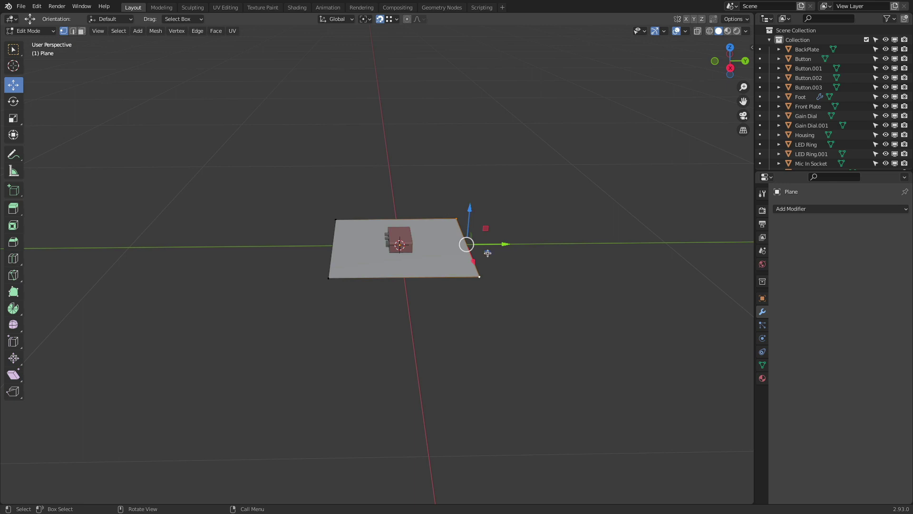
{"action": "key", "text": "e"}
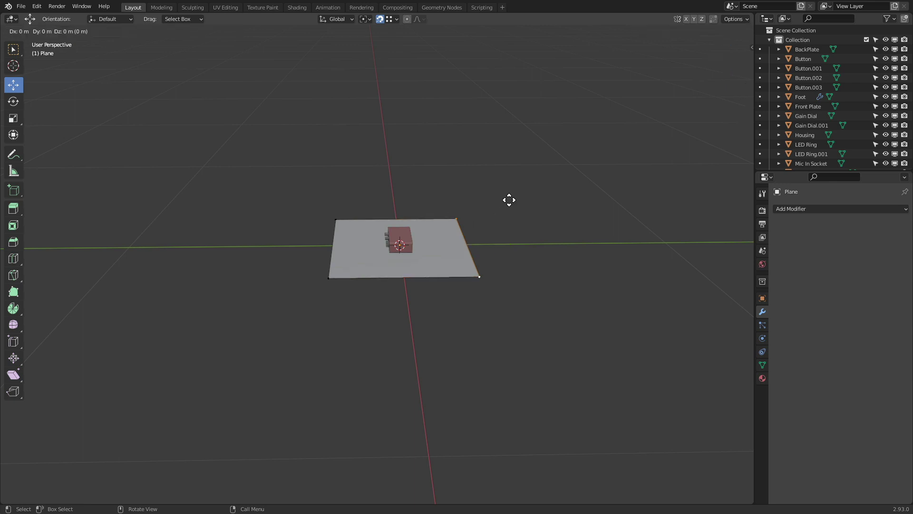
{"action": "key", "text": "z"}
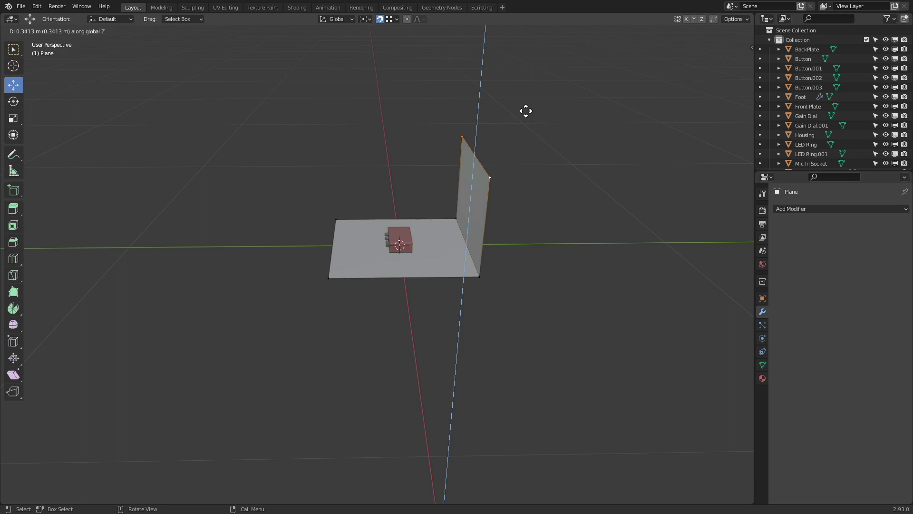
{"action": "type", "text": ".4"}
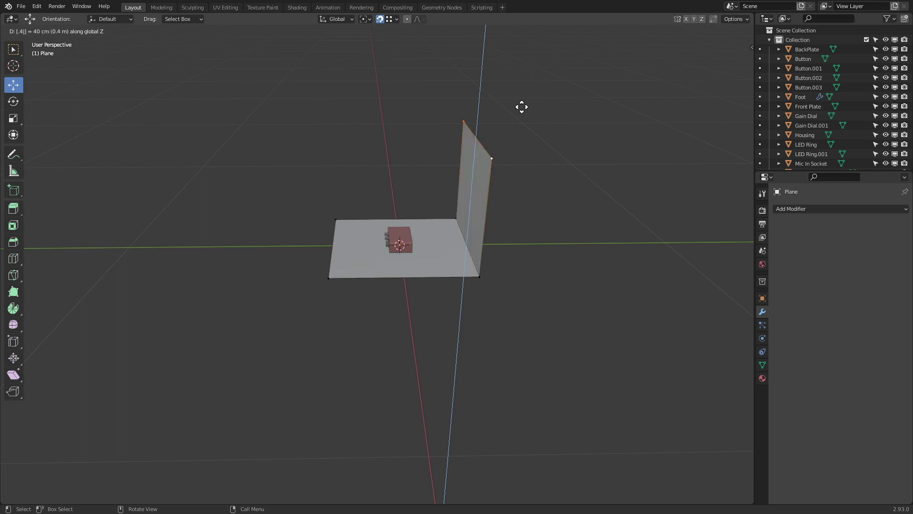
{"action": "key", "text": "Return"}
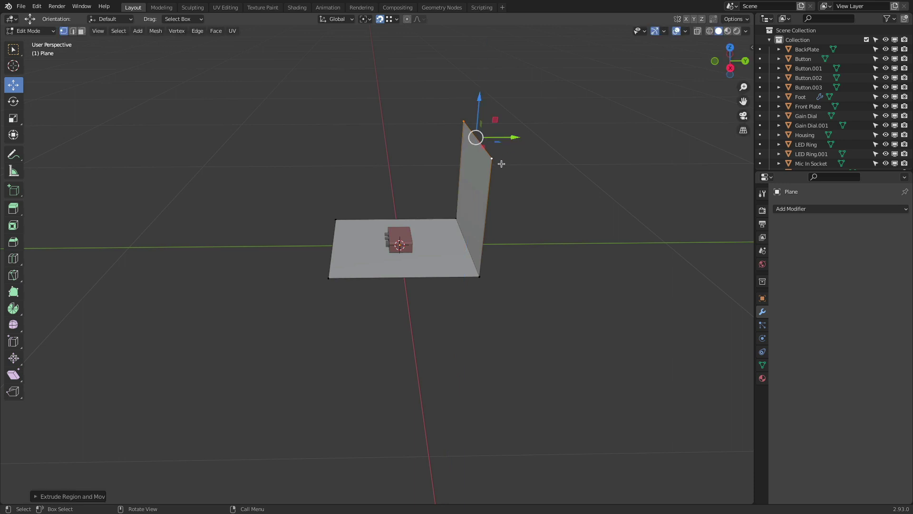
{"action": "left_click", "coordinate": [481, 279], "text": "shift"}
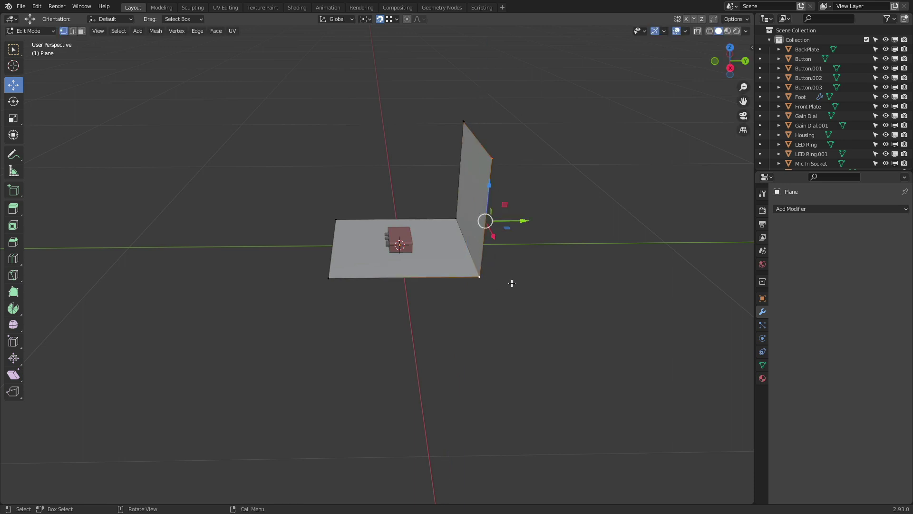
- Set the scene's length unit to Centimeters
{"action": "left_click", "coordinate": [762, 251]}
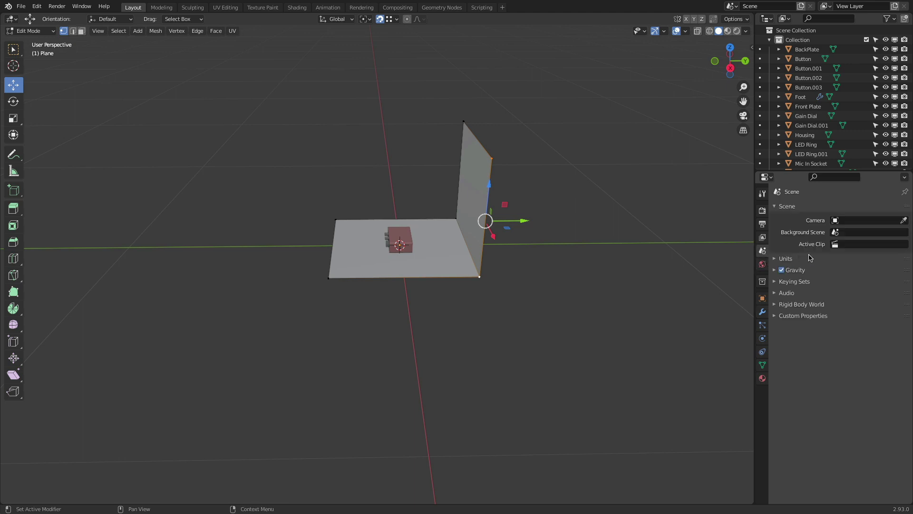
{"action": "left_click", "coordinate": [774, 261]}
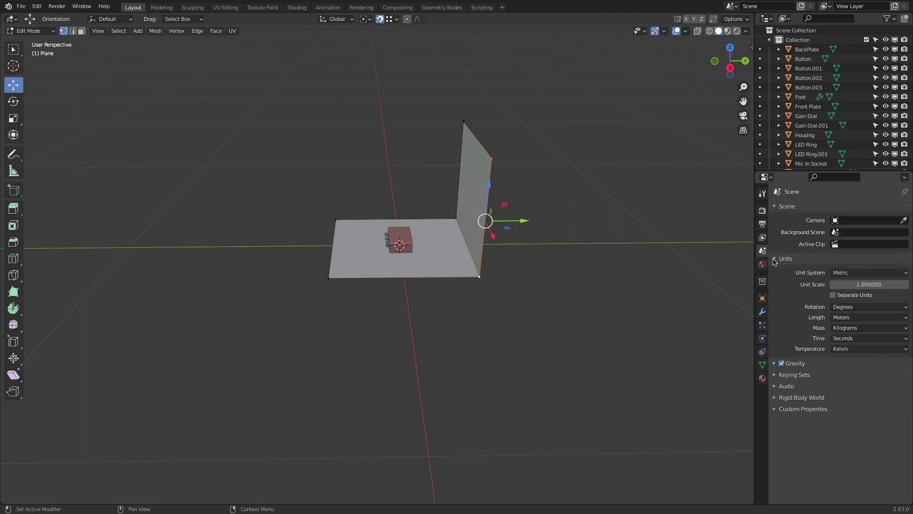
{"action": "left_click", "coordinate": [863, 318]}
{"action": "left_click", "coordinate": [847, 360]}
- Tilt the back wall backward by moving its two upper corner vertices 5 cm along the Y axis
{"action": "left_click", "coordinate": [493, 160]}
{"action": "left_click", "coordinate": [470, 122], "text": "shift"}
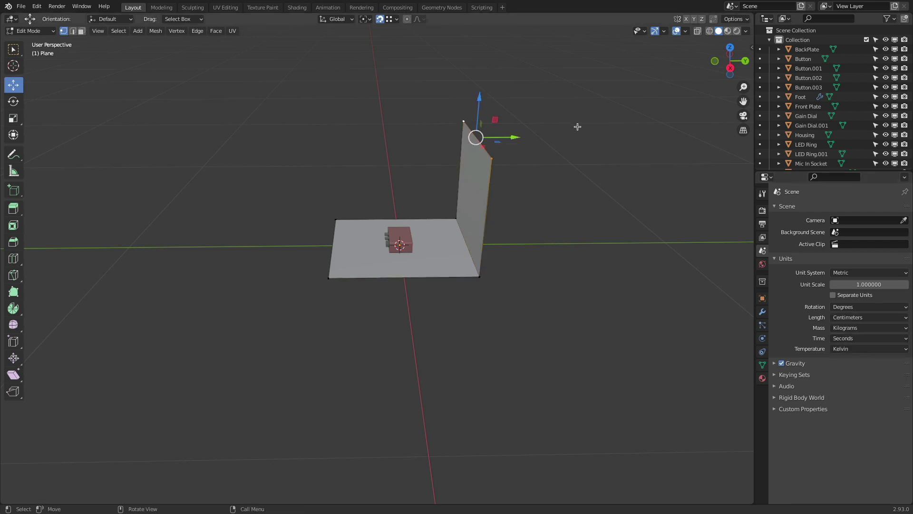
{"action": "key", "text": "g"}
{"action": "key", "text": "y"}
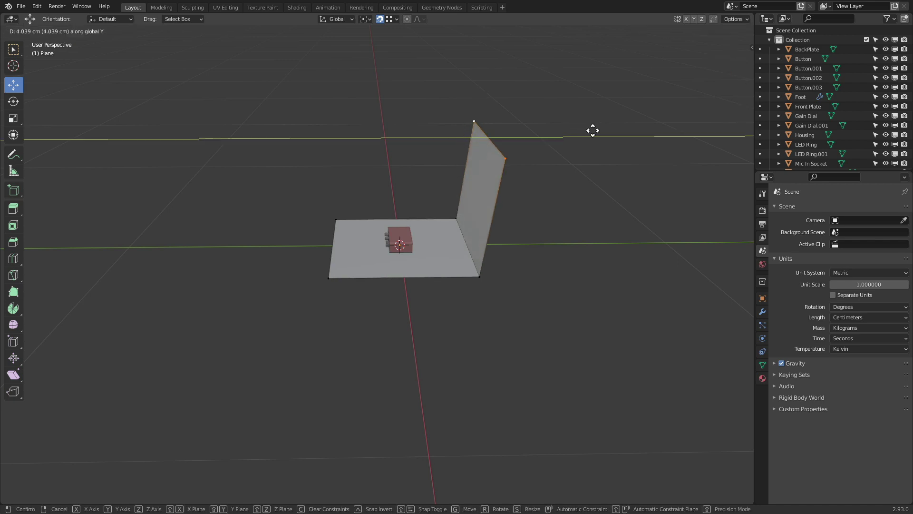
{"action": "type", "text": "5"}
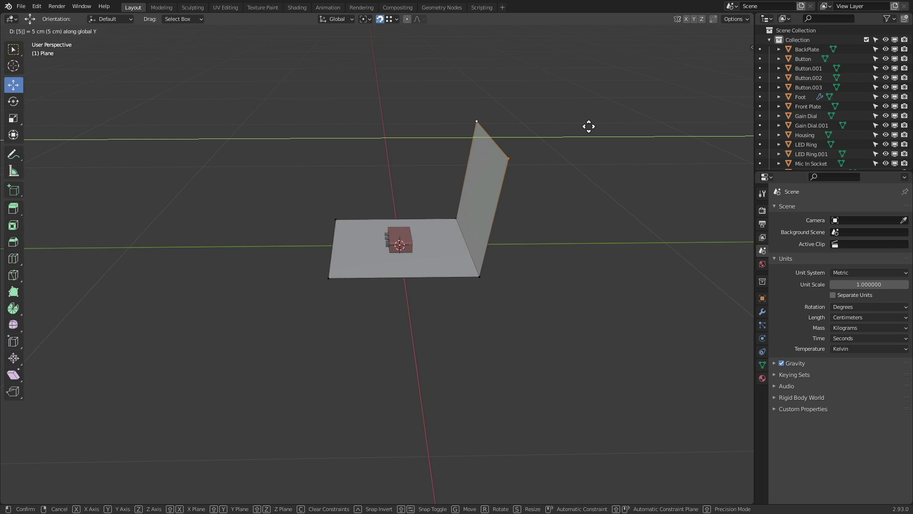
{"action": "key", "text": "Return"}
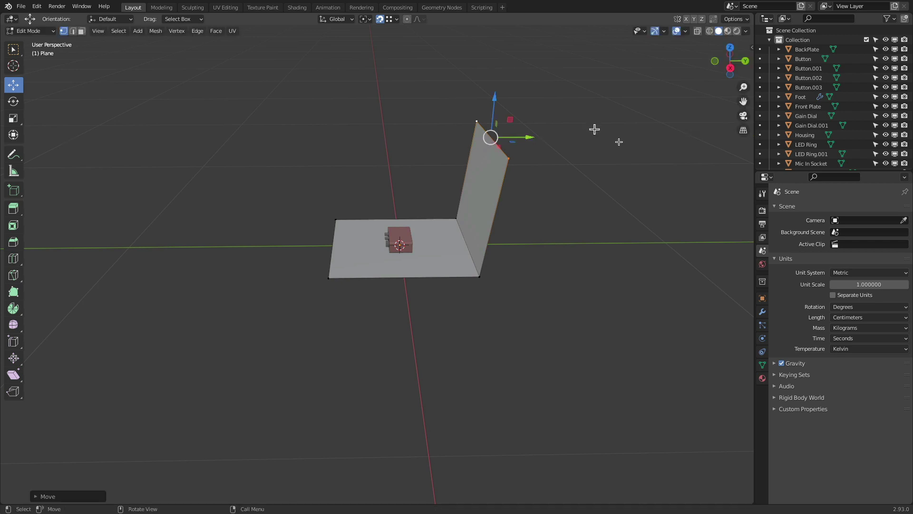
- Return to Object Mode and add a Bevel modifier with 10 segments to the light box plane
{"action": "left_click", "coordinate": [29, 30]}
{"action": "left_click", "coordinate": [43, 42]}
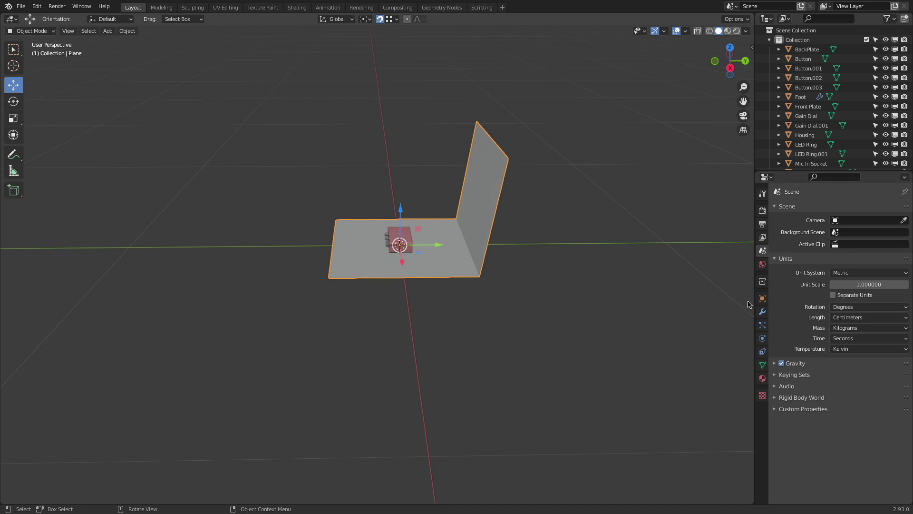
{"action": "left_click", "coordinate": [762, 312]}
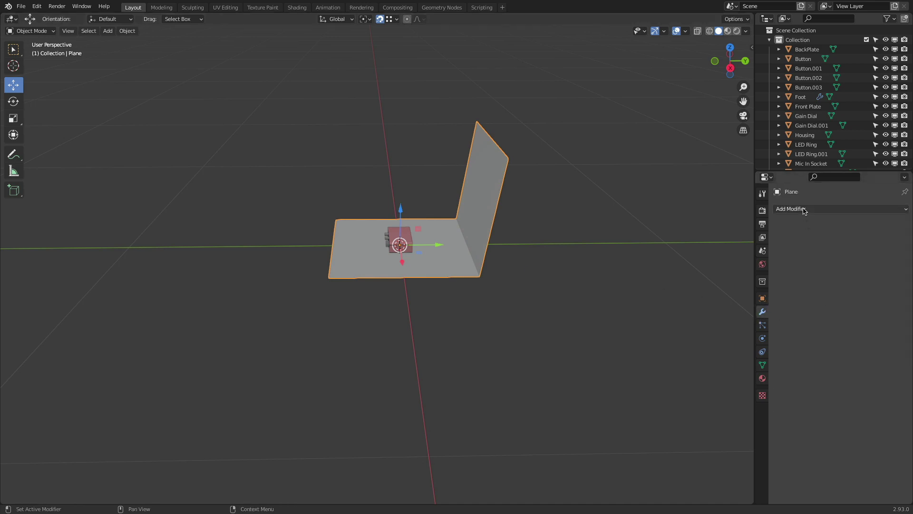
{"action": "left_click", "coordinate": [803, 209]}
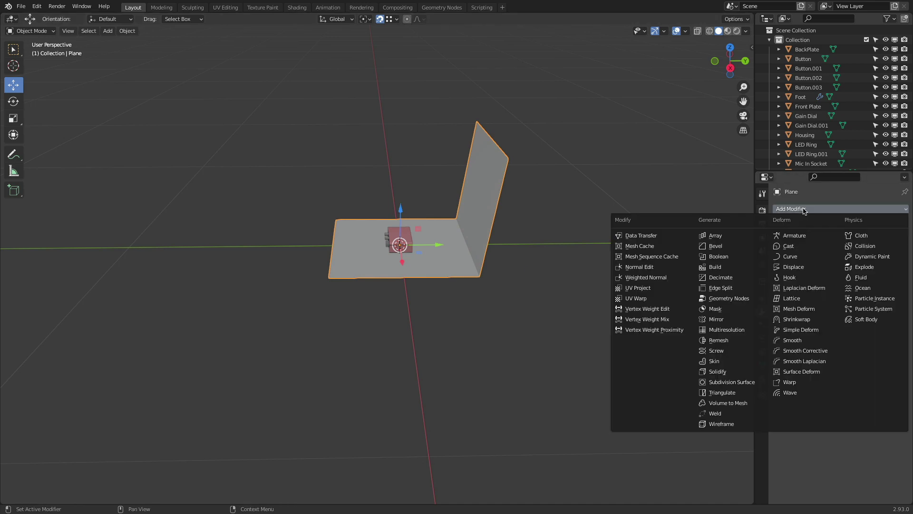
{"action": "left_click", "coordinate": [742, 246]}
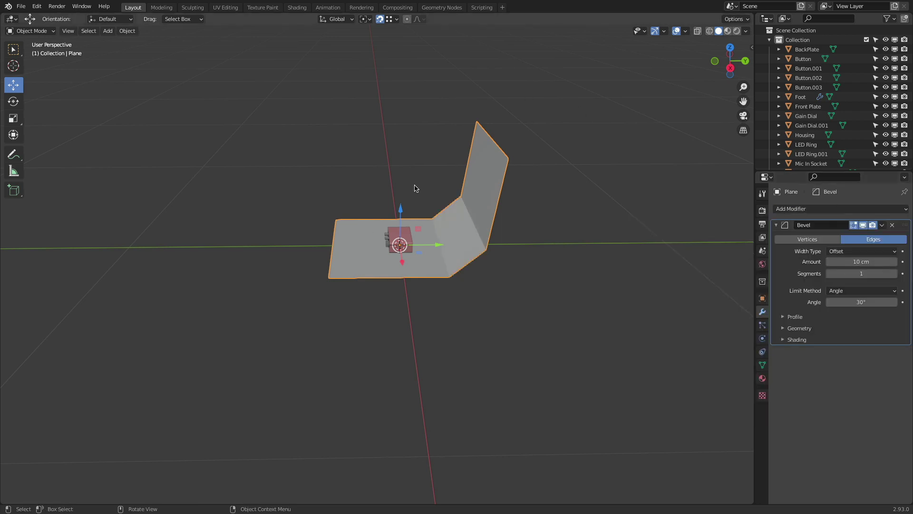
{"action": "left_click", "coordinate": [861, 273]}
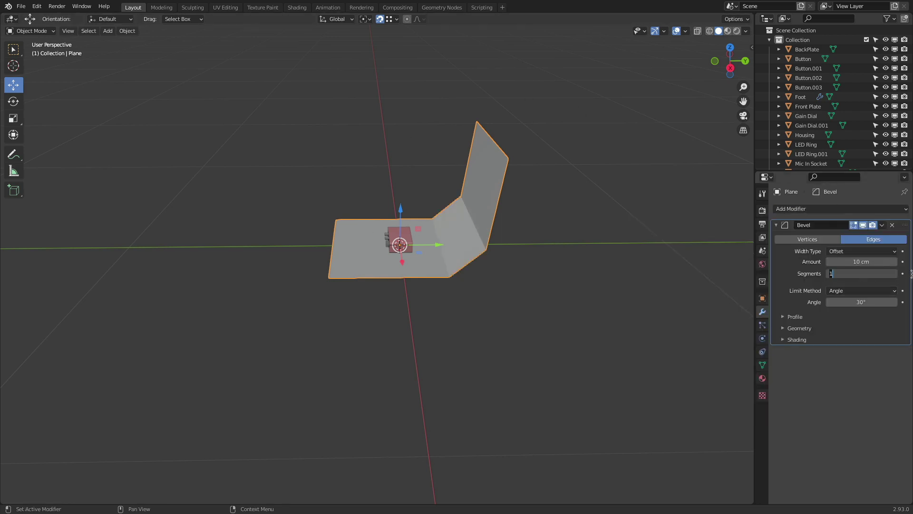
{"action": "type", "text": "0"}
{"action": "key", "text": "Return"}
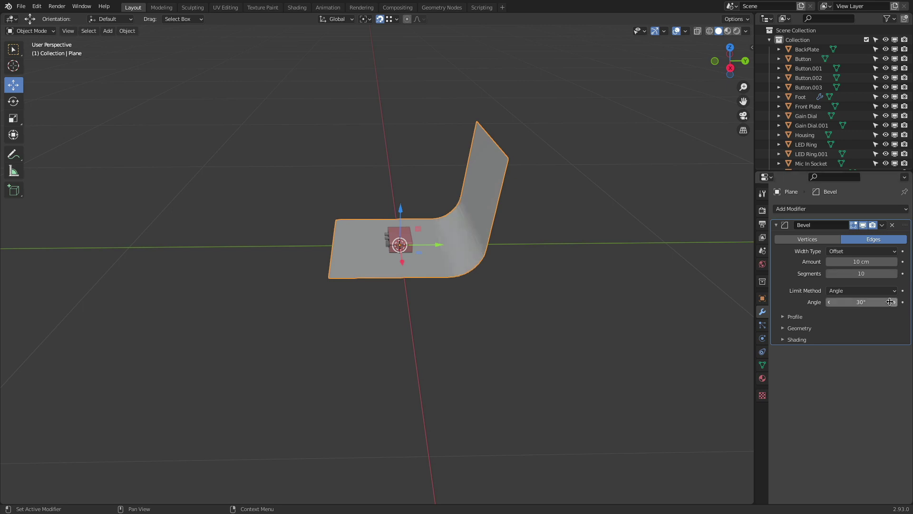
- Set the Bevel modifier's superellipse profile shape to 0.6
{"action": "left_click", "coordinate": [784, 328]}
{"action": "left_click", "coordinate": [784, 328]}
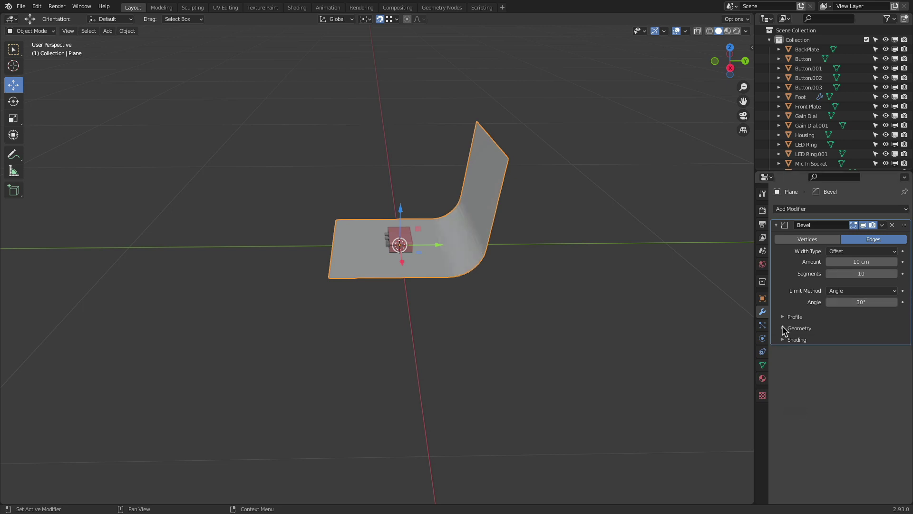
{"action": "left_click", "coordinate": [784, 317]}
{"action": "left_click", "coordinate": [843, 343]}
{"action": "type", "text": "0.6"}
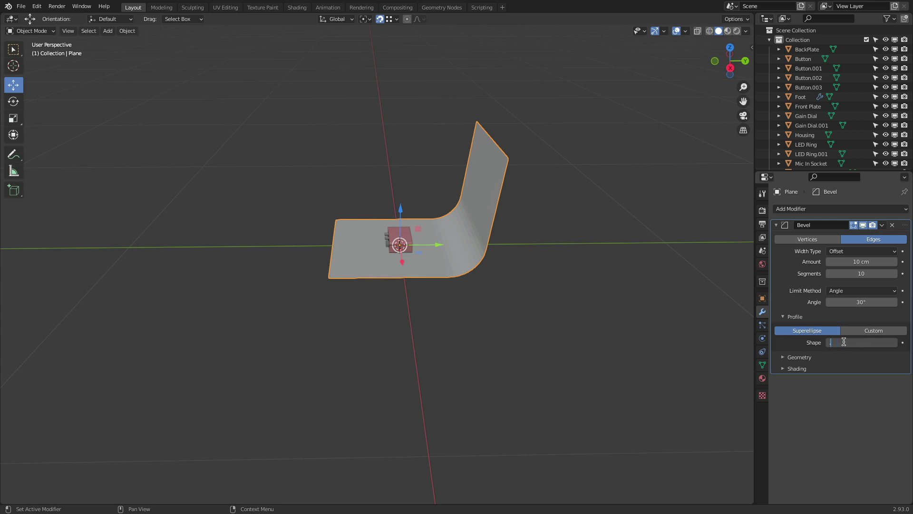
{"action": "key", "text": "Return"}
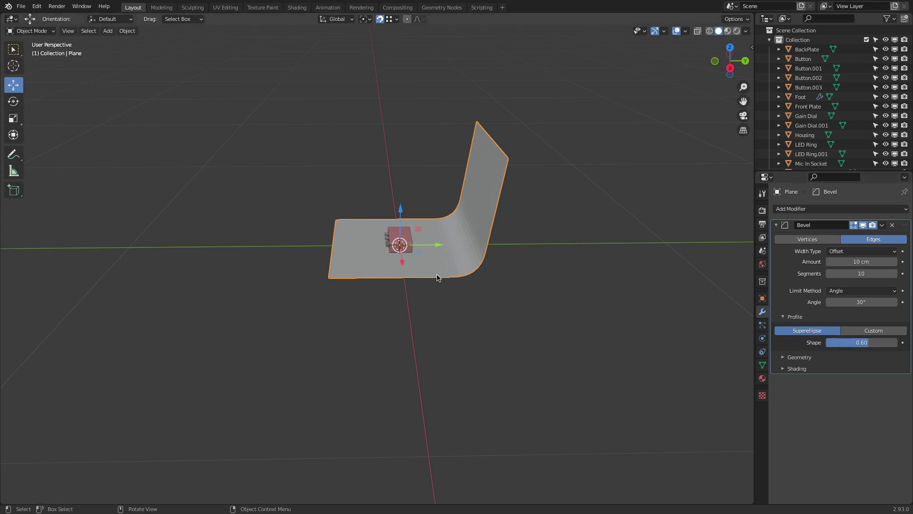
- Apply Shade Smooth to the light box plane
{"action": "middle_click_drag", "start_coordinate": [563, 285], "coordinate": [604, 270]}
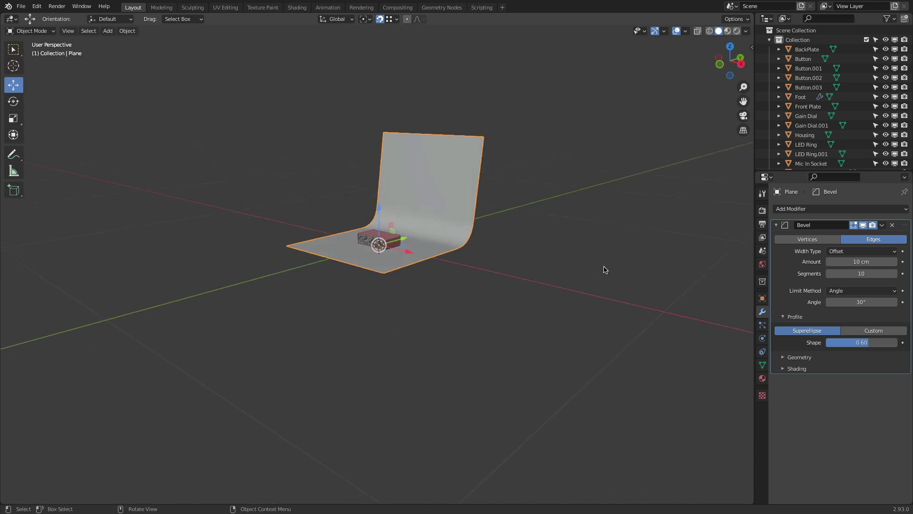
{"action": "right_click", "coordinate": [434, 218]}
{"action": "mouse_move", "coordinate": [435, 216]}
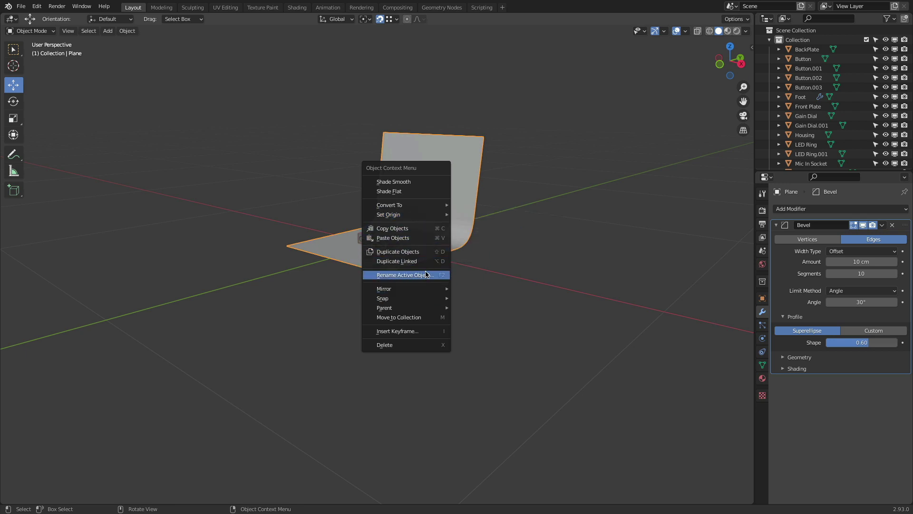
{"action": "left_click", "coordinate": [425, 181]}
{"action": "left_click", "coordinate": [127, 31]}
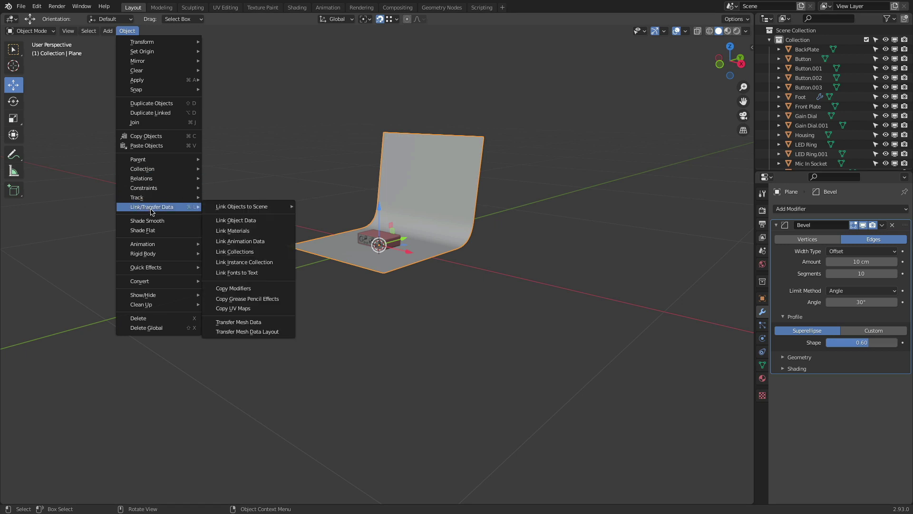
{"action": "left_click", "coordinate": [163, 220]}
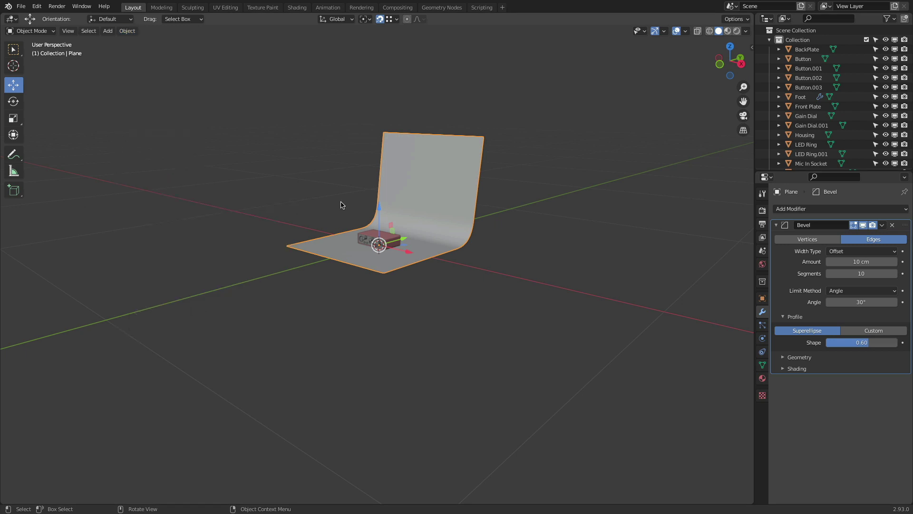
- Search the commands for "shade" and apply Shade Flat to the light box plane
{"action": "key", "text": "F3"}
{"action": "type", "text": "shade"}
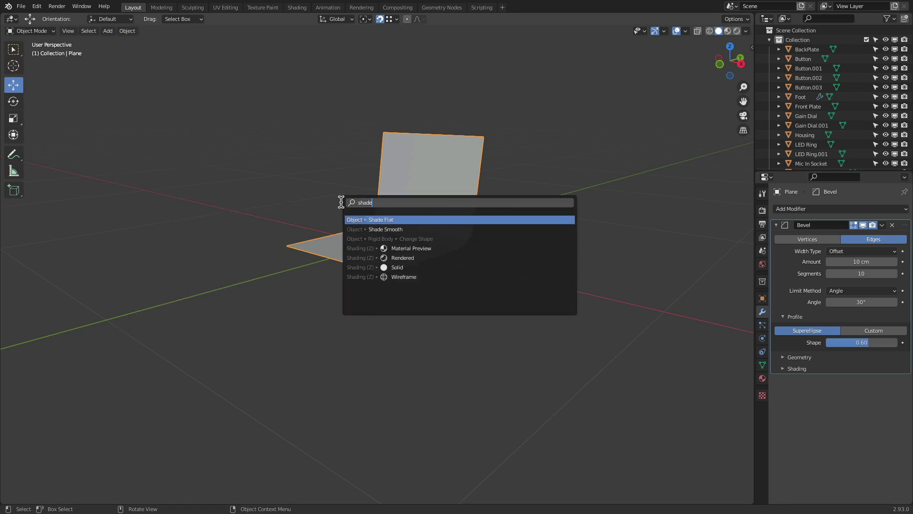
{"action": "key", "text": "Return"}
- Enter Edit Mode on the light box plane and select the two vertices of the floor's near side edge
{"action": "middle_click_drag", "start_coordinate": [340, 201], "coordinate": [372, 238]}
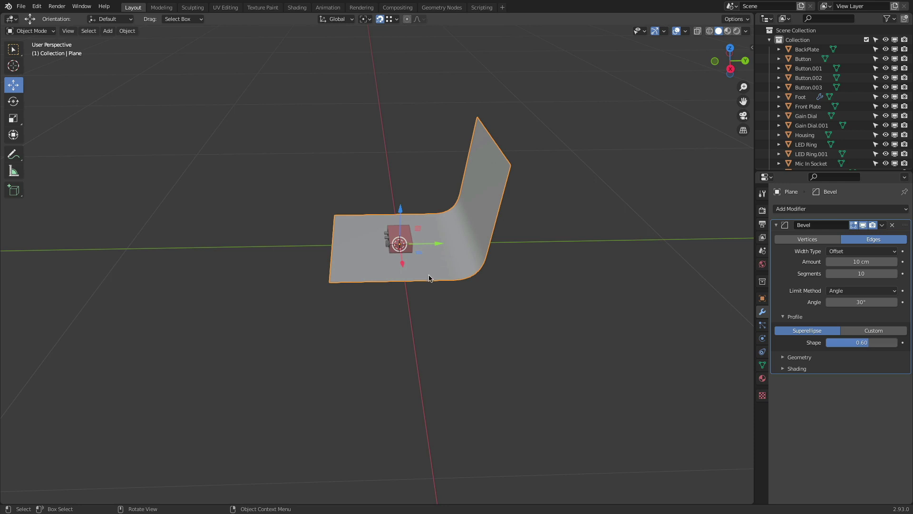
{"action": "left_click", "coordinate": [31, 31]}
{"action": "left_click", "coordinate": [49, 53]}
{"action": "left_click", "coordinate": [328, 282]}
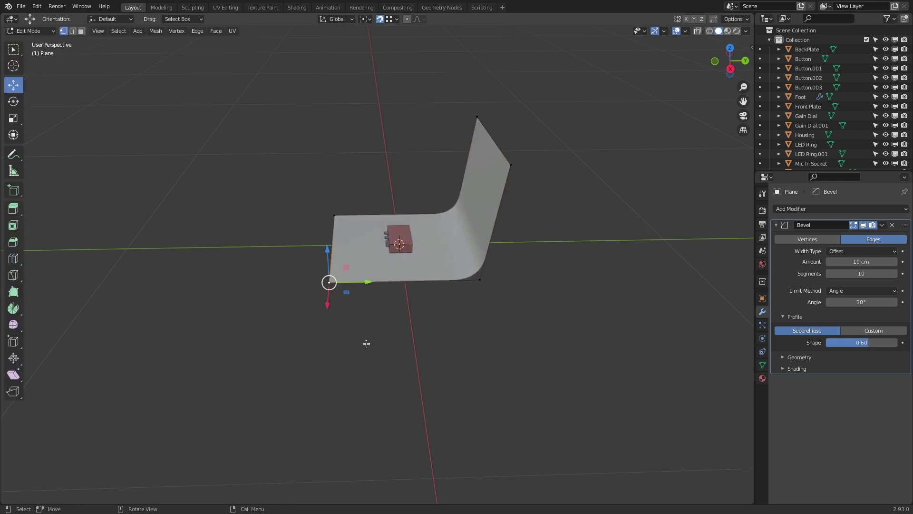
{"action": "left_click", "coordinate": [478, 290], "text": "shift"}
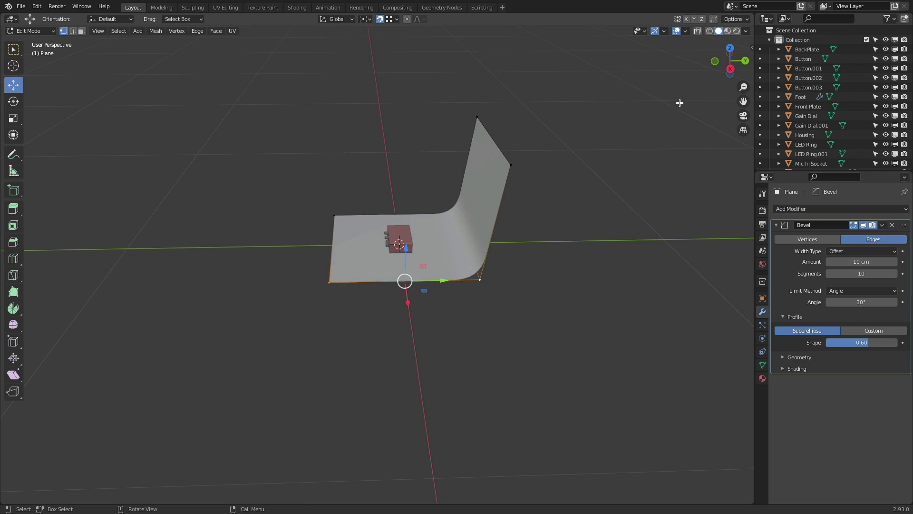
- Enable the Edge Length measurement overlay to measure the selected floor edge
{"action": "left_click", "coordinate": [746, 31]}
{"action": "left_click", "coordinate": [686, 31]}
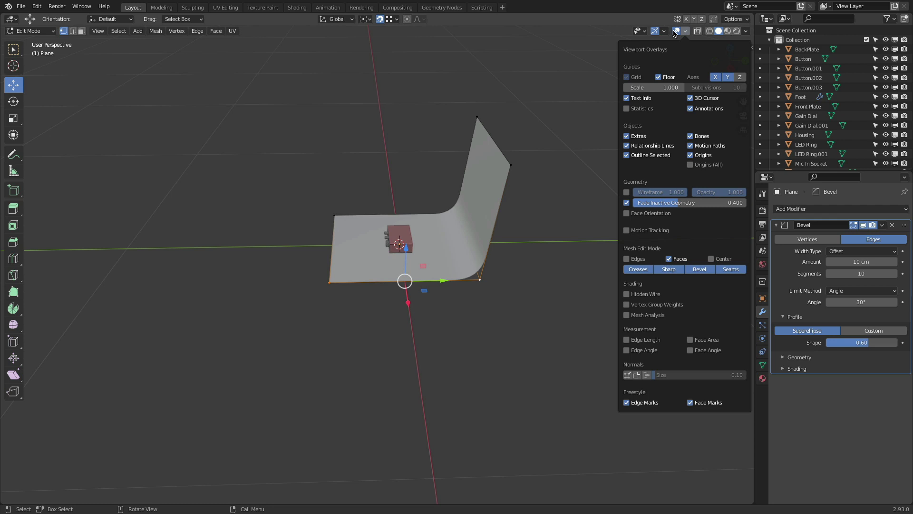
{"action": "left_click", "coordinate": [674, 33]}
{"action": "left_click", "coordinate": [685, 30]}
{"action": "left_click", "coordinate": [626, 340]}
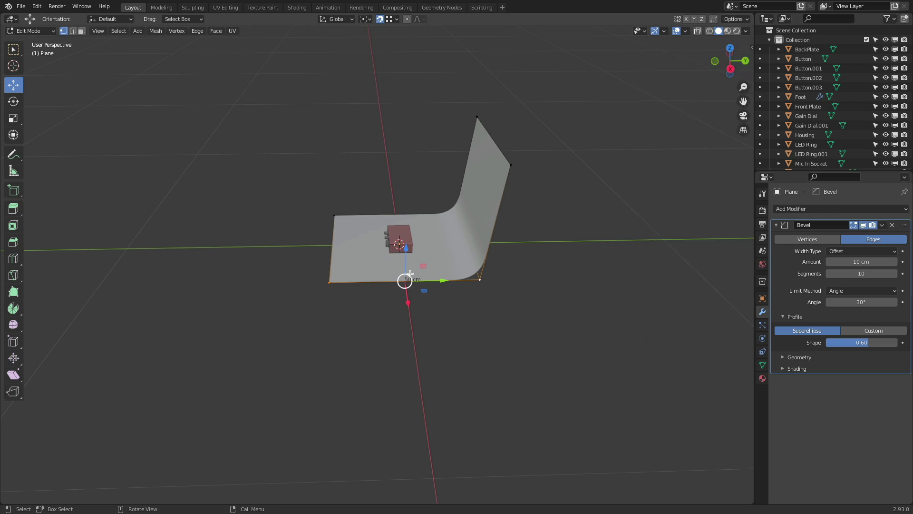
- Return to Object Mode and move the whole light box plane 10 cm along the Y axis
{"action": "left_click", "coordinate": [27, 31]}
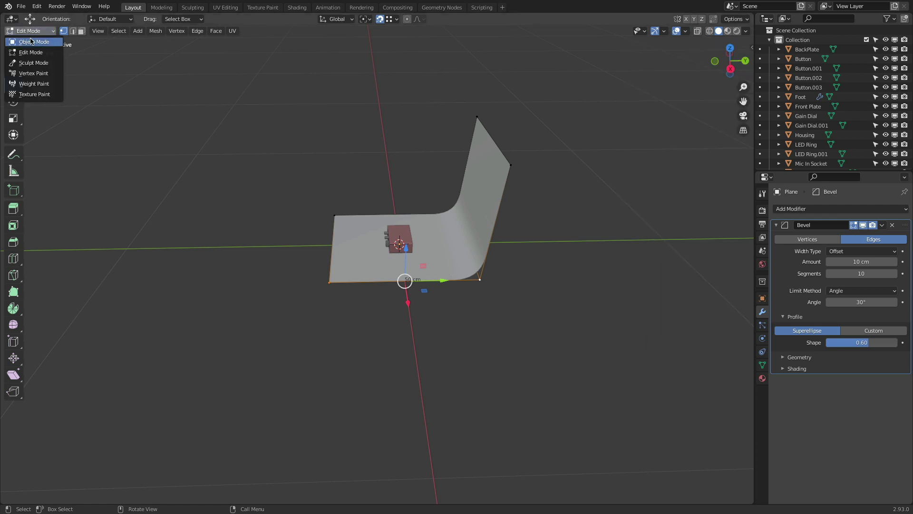
{"action": "left_click", "coordinate": [35, 41]}
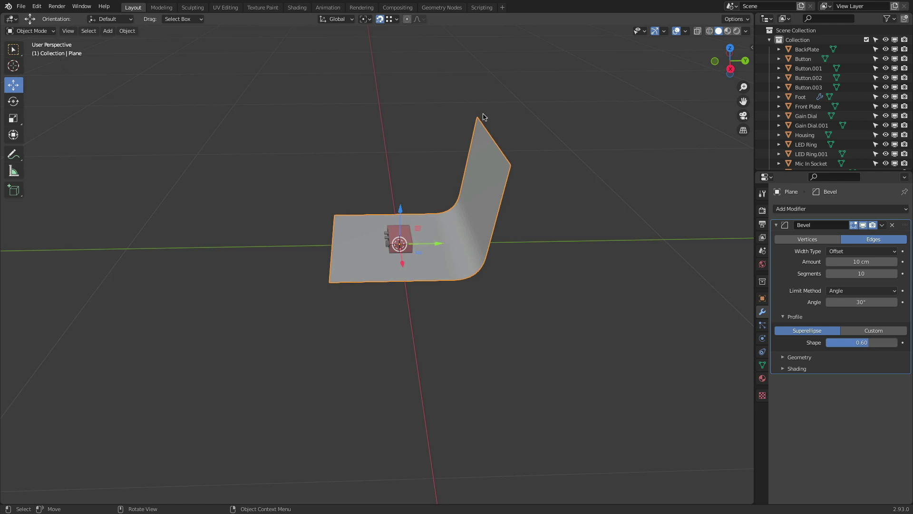
{"action": "left_click_drag", "start_coordinate": [432, 245], "coordinate": [459, 248]}
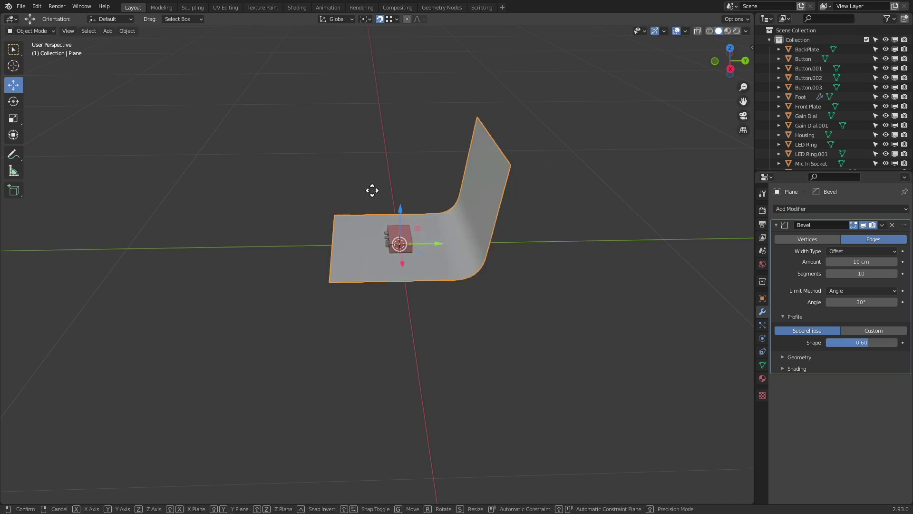
{"action": "key", "text": "g"}
{"action": "key", "text": "y"}
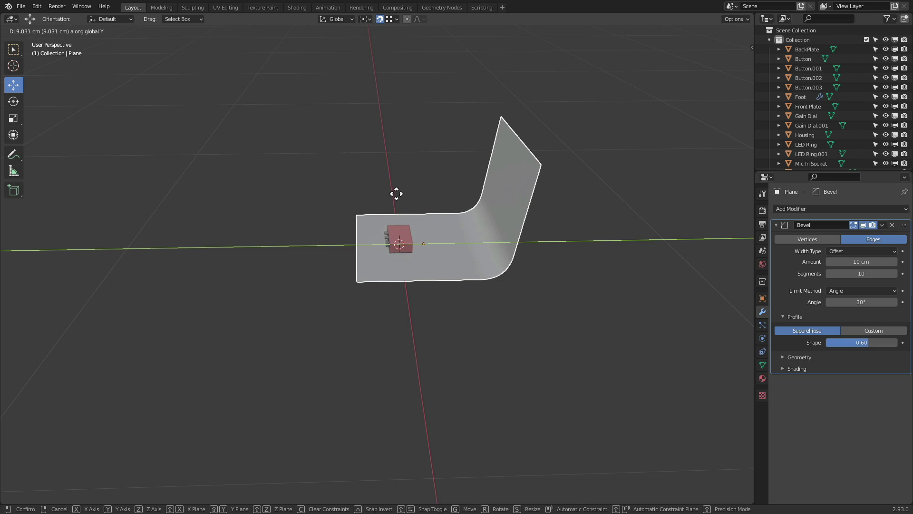
{"action": "type", "text": "10"}
{"action": "key", "text": "Return"}
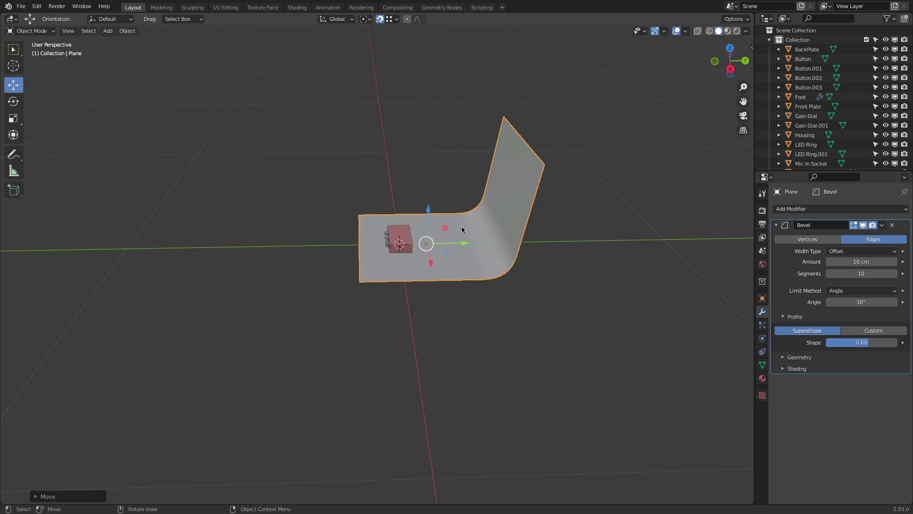
- Add a camera and move it along the Y axis to about -43.4 cm, in front of the audio interface
{"action": "middle_click_drag", "start_coordinate": [523, 156], "coordinate": [326, 265]}
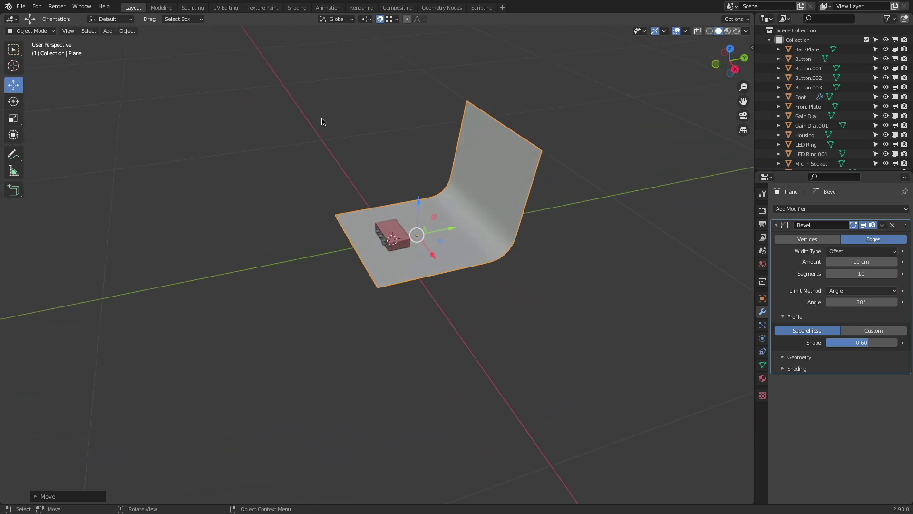
{"action": "key", "text": "shift+a"}
{"action": "mouse_move", "coordinate": [322, 119]}
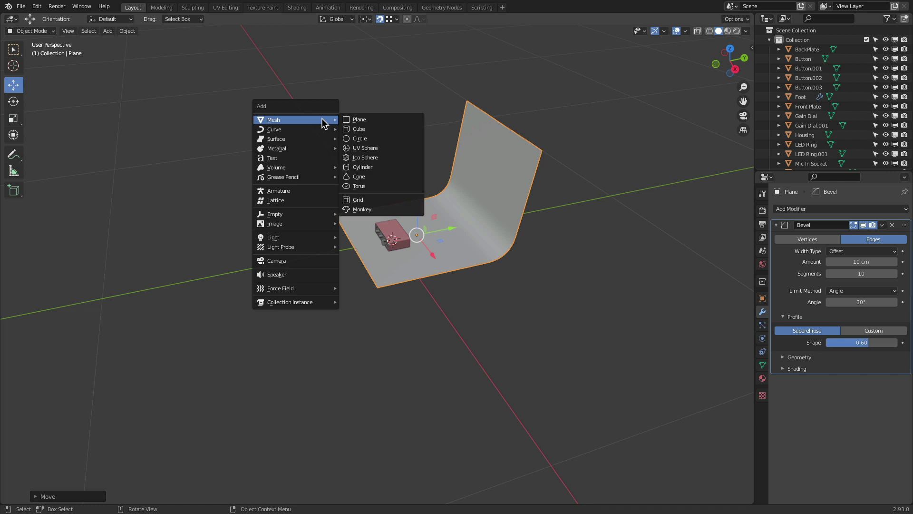
{"action": "left_click", "coordinate": [103, 32]}
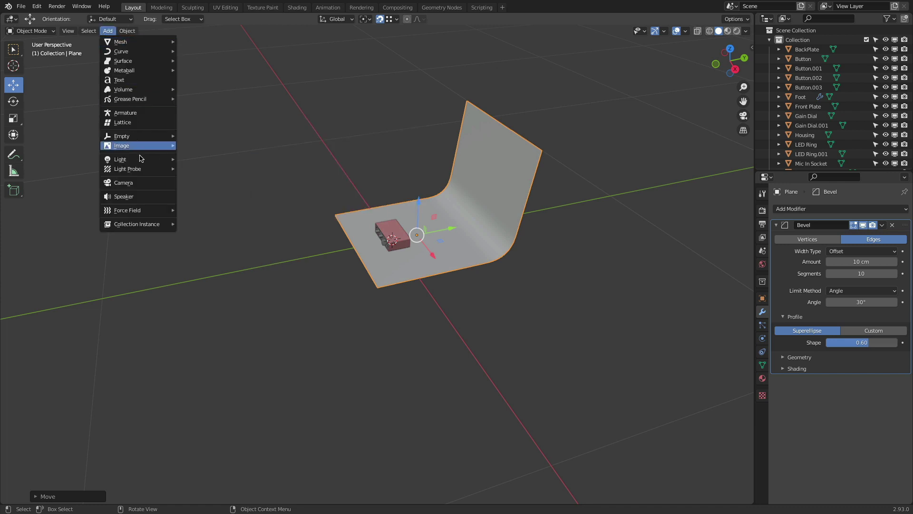
{"action": "left_click", "coordinate": [138, 183]}
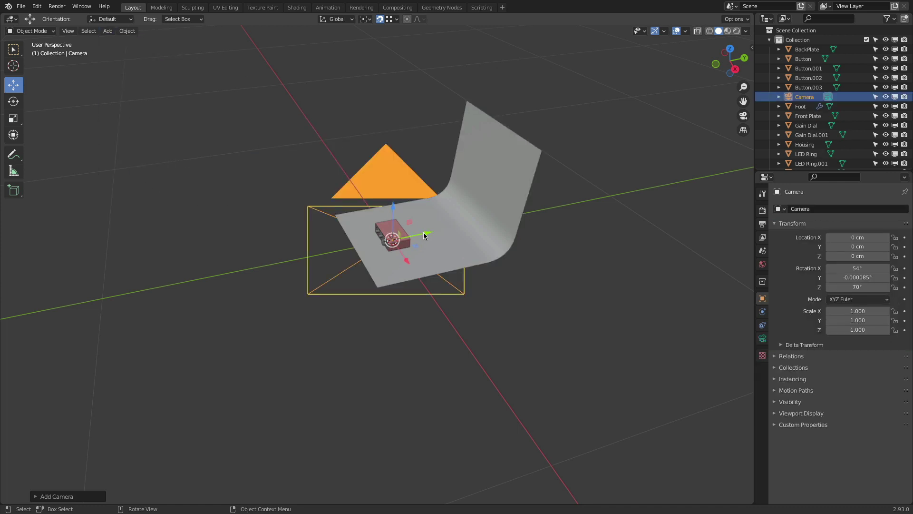
{"action": "left_click_drag", "start_coordinate": [426, 232], "coordinate": [310, 247]}
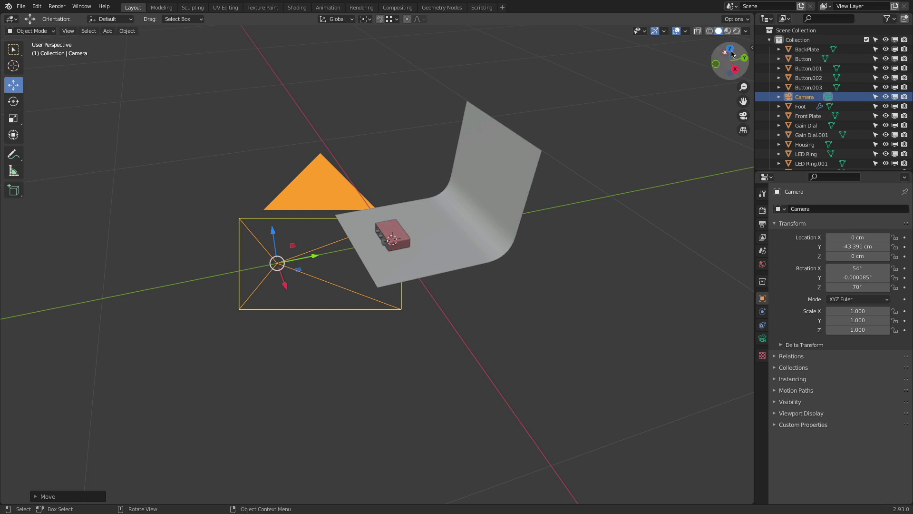
- Show the camera's transform values in the viewport and set its X rotation to 0°
{"action": "left_click", "coordinate": [752, 48]}
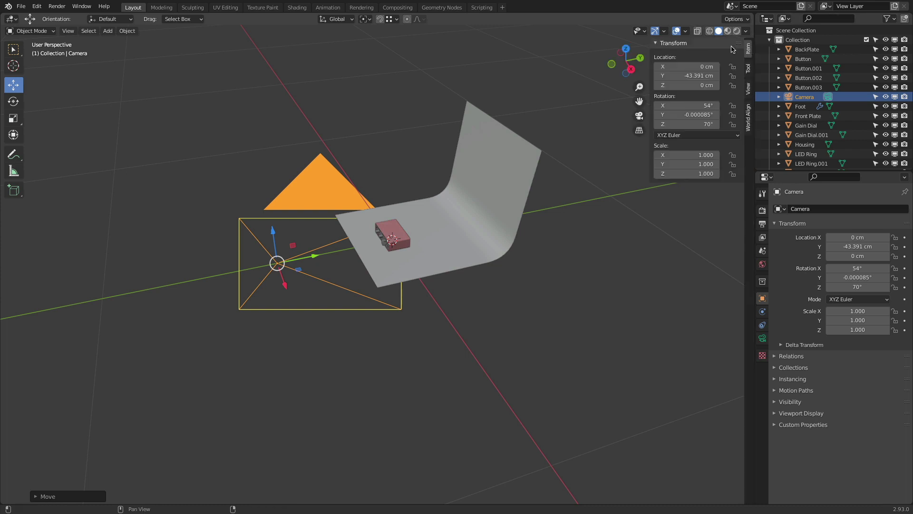
{"action": "left_click", "coordinate": [699, 106]}
{"action": "type", "text": "0"}
{"action": "key", "text": "Tab"}
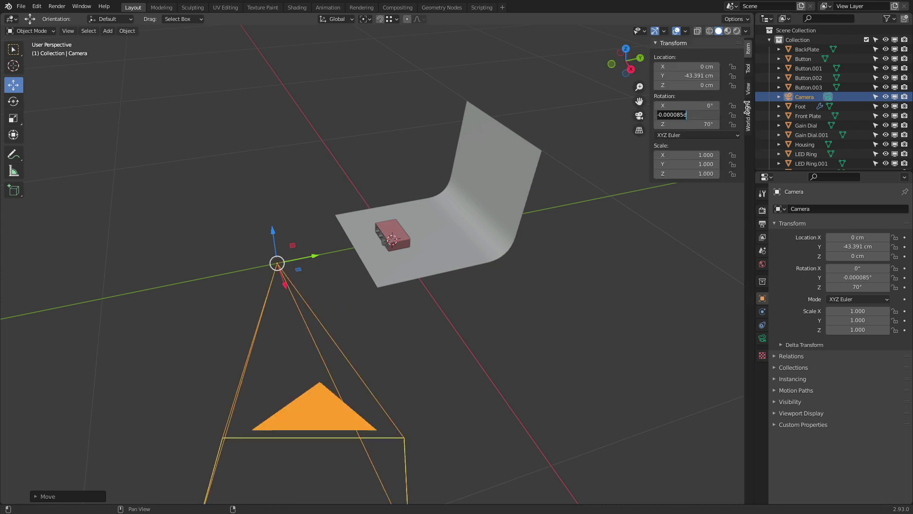
- Set the camera's rotation to 90° on X, 0° on Y and 0° on Z
{"action": "type", "text": "0"}
{"action": "key", "text": "Tab"}
{"action": "type", "text": "0"}
{"action": "key", "text": "Return"}
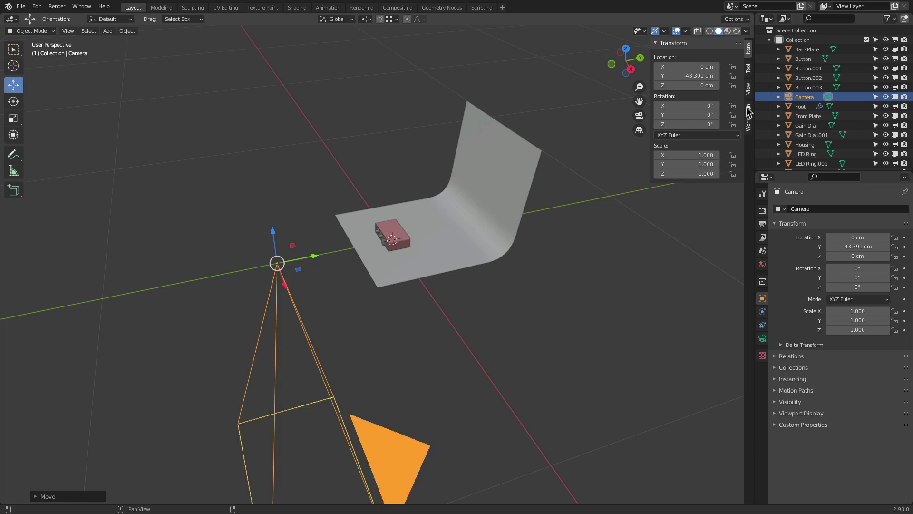
{"action": "left_click_drag", "start_coordinate": [676, 106], "coordinate": [737, 105]}
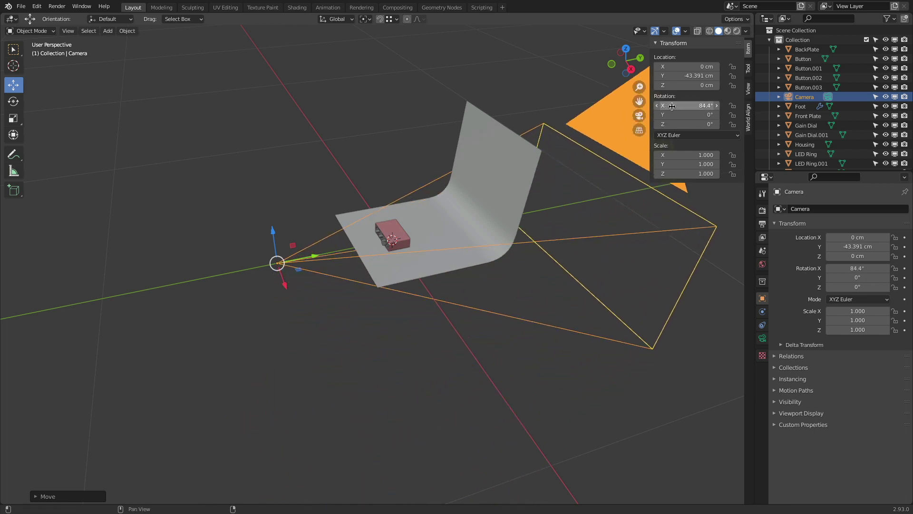
{"action": "double_click", "coordinate": [698, 105]}
{"action": "type", "text": "90"}
{"action": "key", "text": "Return"}
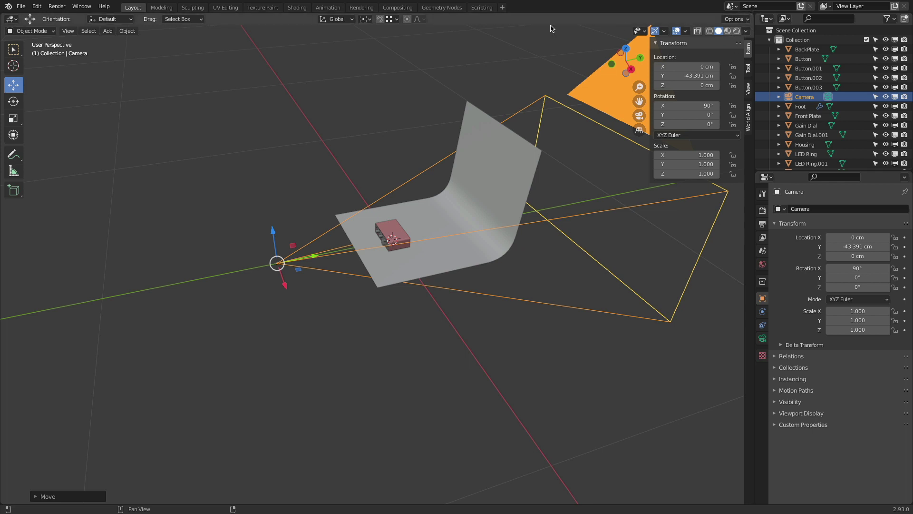
- Split the 3D viewport horizontally to leave a shallow strip below, and split the upper area vertically into two halves
{"action": "right_click", "coordinate": [525, 12]}
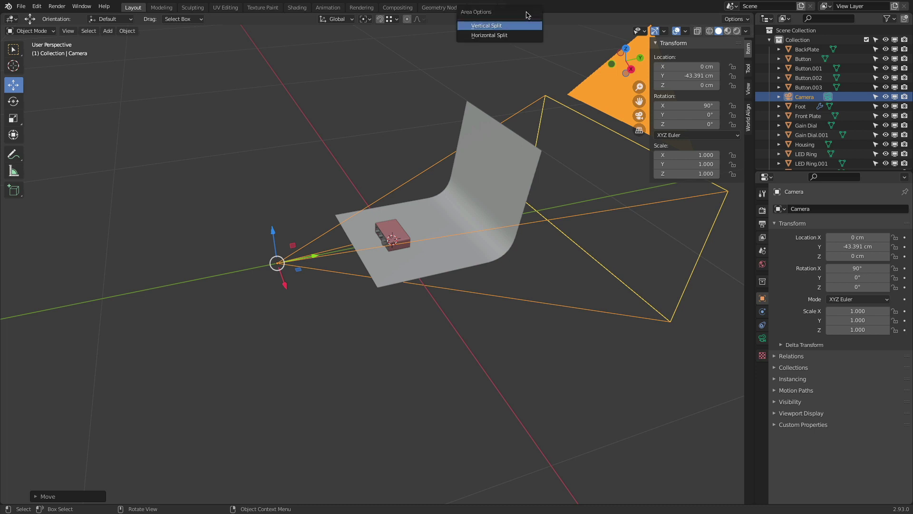
{"action": "left_click", "coordinate": [493, 35]}
{"action": "left_click", "coordinate": [374, 402]}
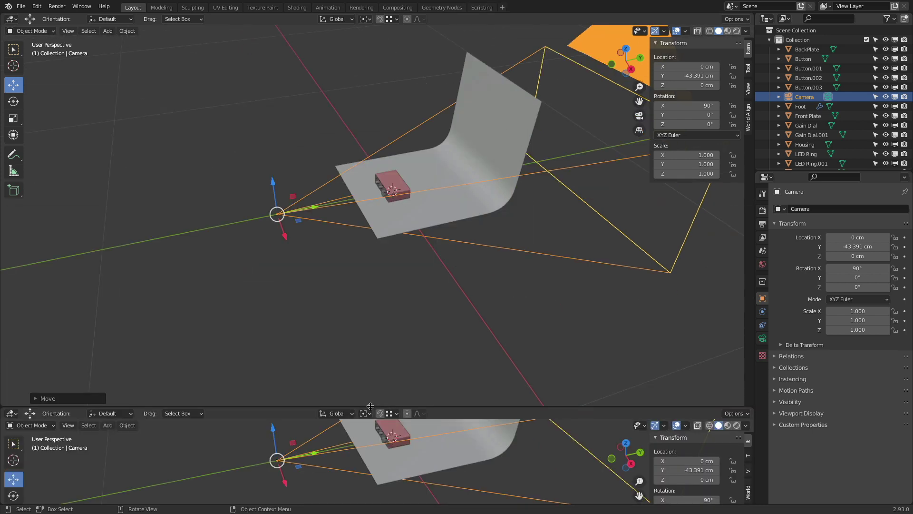
{"action": "right_click", "coordinate": [439, 13]}
{"action": "left_click", "coordinate": [430, 23]}
{"action": "left_click", "coordinate": [354, 53]}
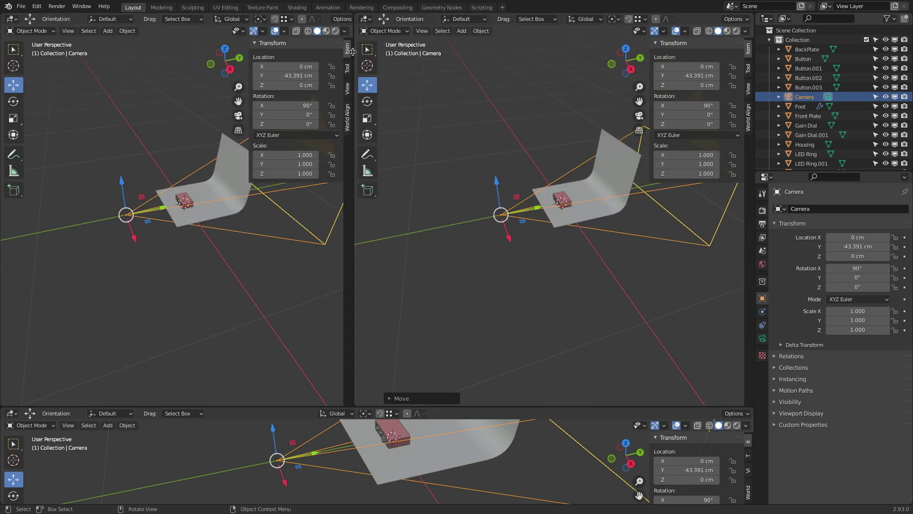
- Turn the lower strip into a Shader Editor and show the camera view in the left viewport
{"action": "left_click", "coordinate": [12, 413]}
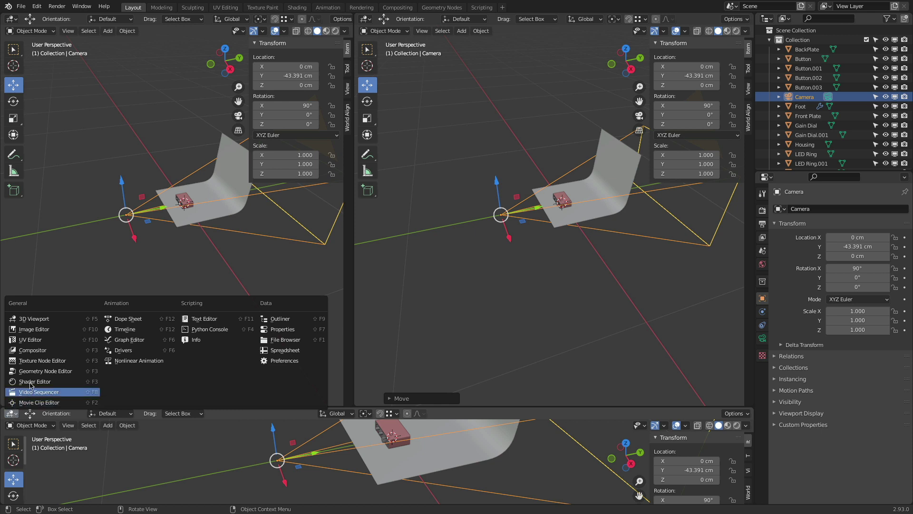
{"action": "left_click", "coordinate": [34, 381]}
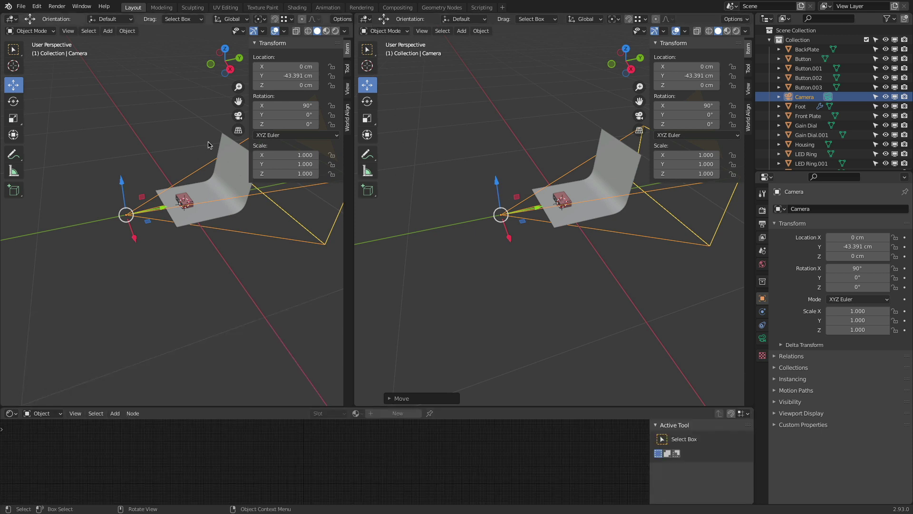
{"action": "left_click", "coordinate": [239, 116]}
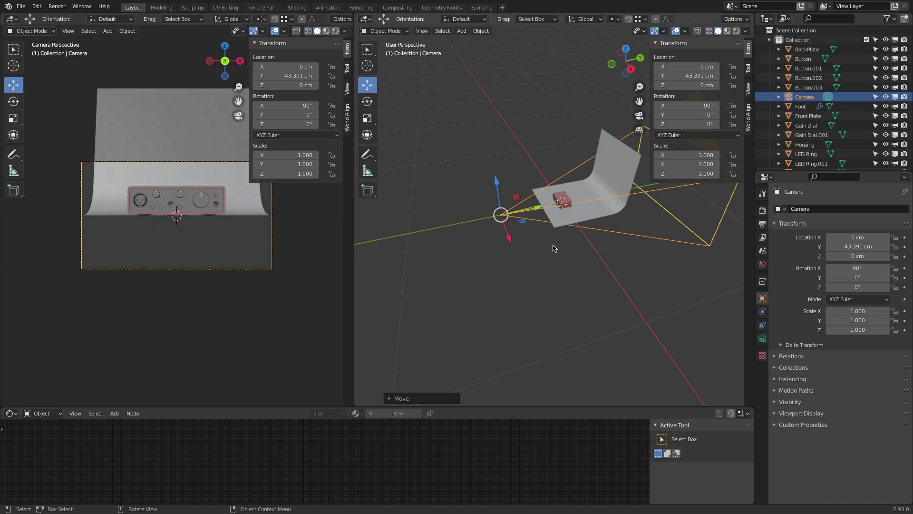
- Raise the camera along Z to about 5.6 cm
{"action": "middle_click_drag", "start_coordinate": [529, 259], "coordinate": [518, 225]}
{"action": "scroll", "coordinate": [534, 187], "scroll_direction": "up", "scroll_amount": 5}
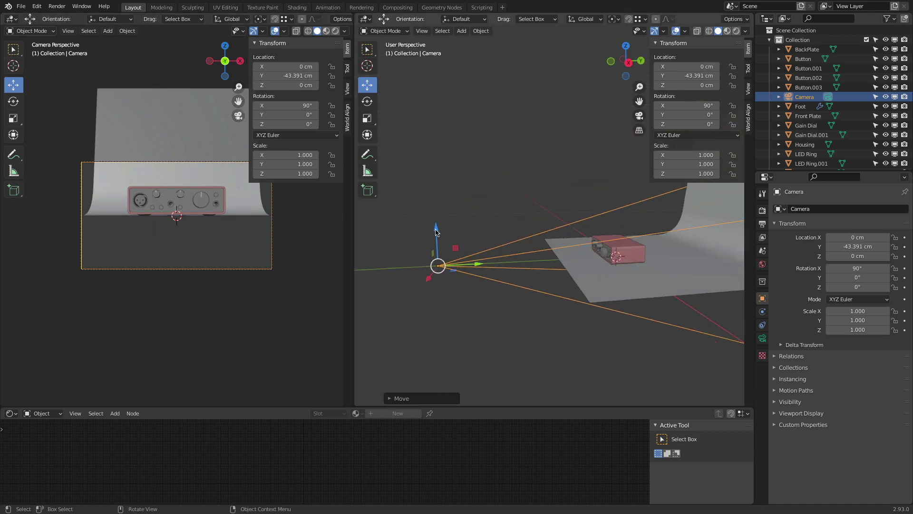
{"action": "left_click_drag", "start_coordinate": [435, 231], "coordinate": [445, 207]}
- Set the camera's focal length to 70 mm
{"action": "left_click", "coordinate": [762, 338]}
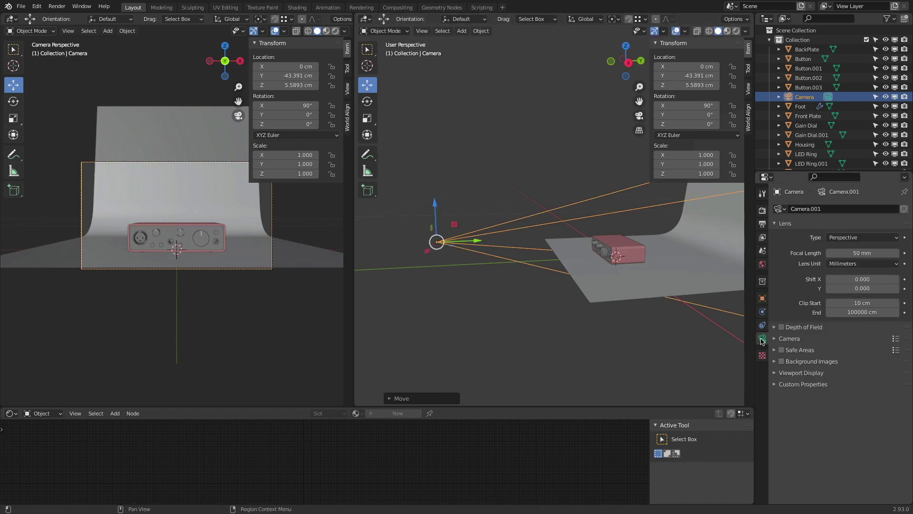
{"action": "left_click", "coordinate": [851, 255]}
{"action": "type", "text": "70"}
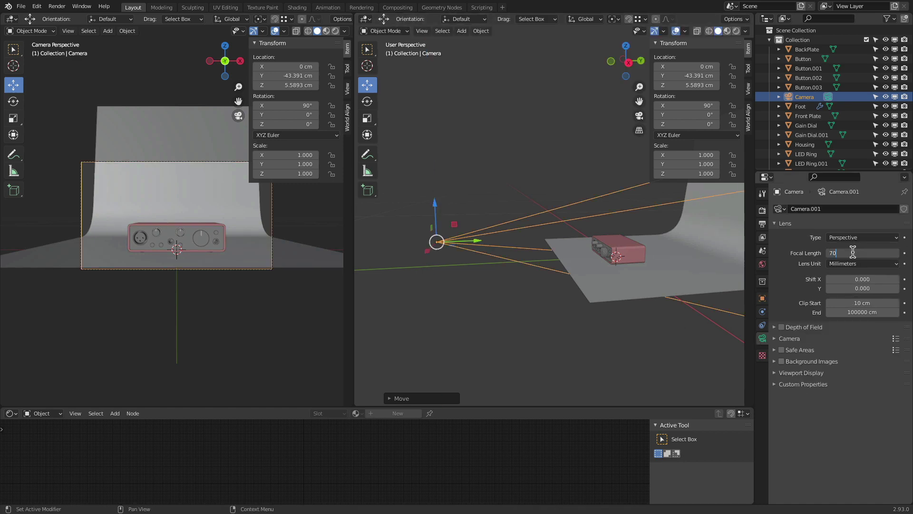
{"action": "key", "text": "Return"}
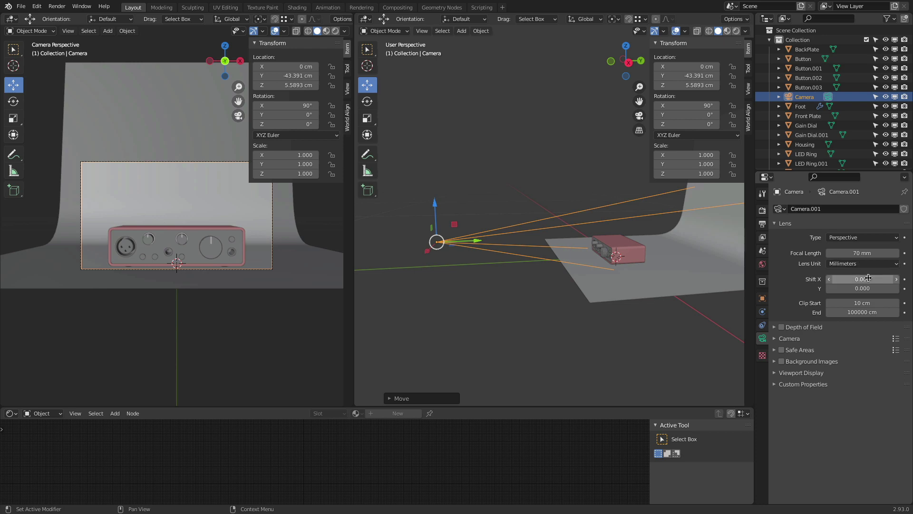
- Reframe the device by raising the camera to about 11 cm on Z and setting its lens Shift Y to -0.310
{"action": "left_click_drag", "start_coordinate": [862, 289], "coordinate": [830, 288]}
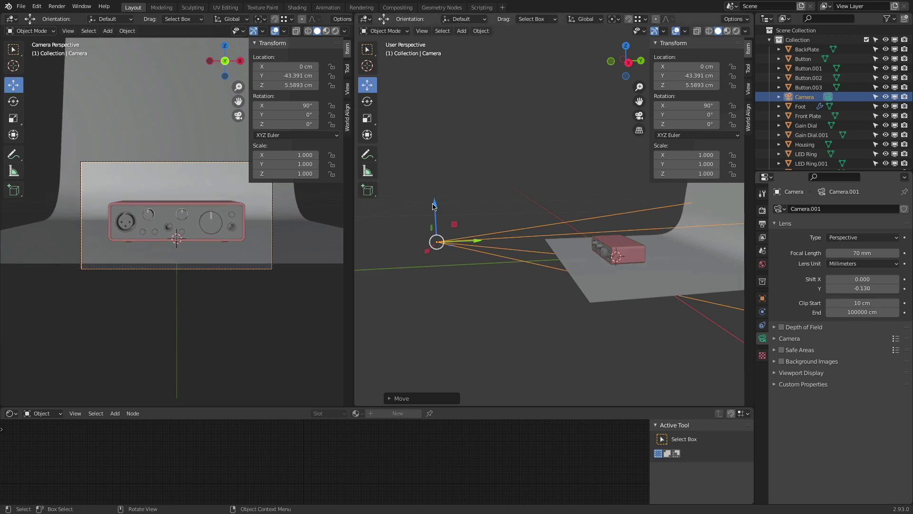
{"action": "key", "text": "g"}
{"action": "key", "text": "z"}
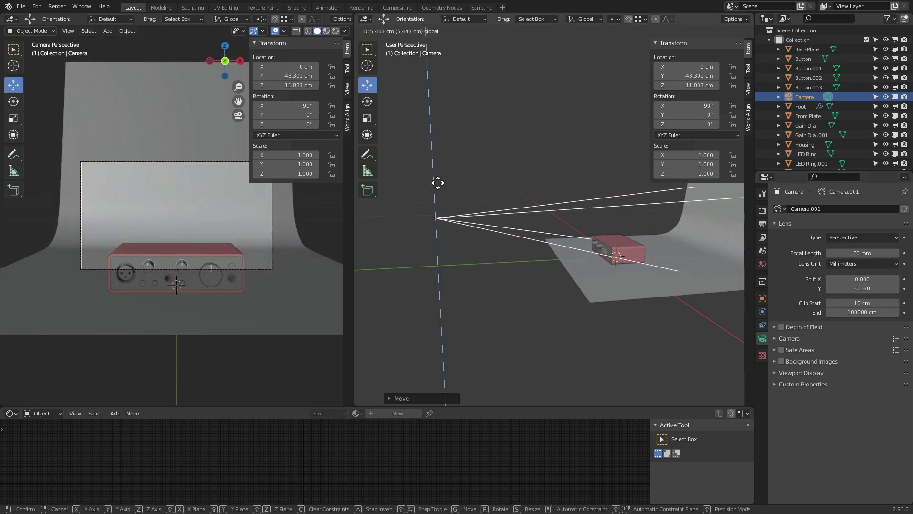
{"action": "left_click", "coordinate": [438, 184]}
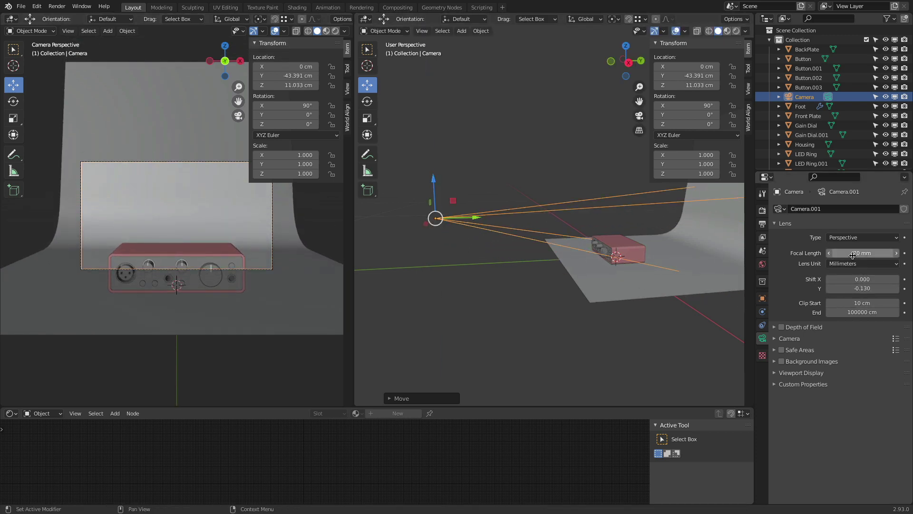
{"action": "left_click_drag", "start_coordinate": [851, 253], "coordinate": [851, 252]}
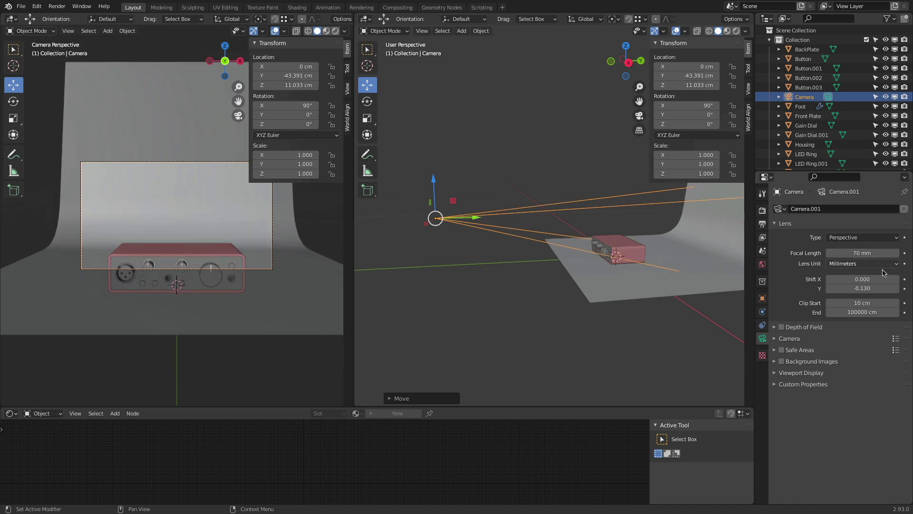
{"action": "left_click_drag", "start_coordinate": [862, 288], "coordinate": [838, 288]}
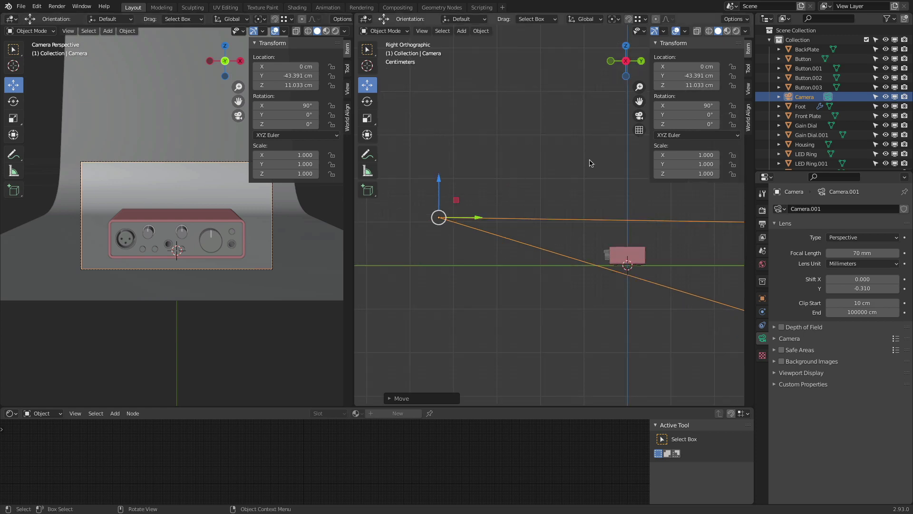
- Try tilting the camera down to an X rotation of about 82° in the right side view
{"action": "key", "text": "r"}
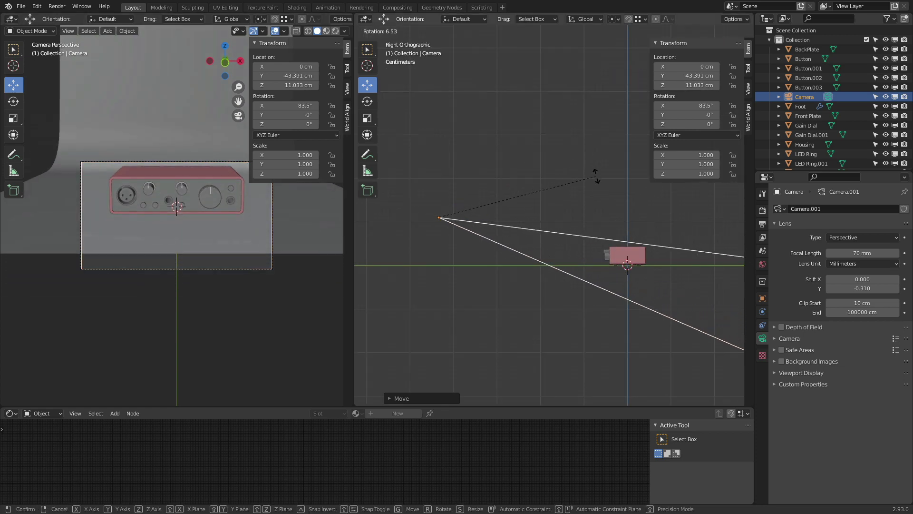
{"action": "left_click", "coordinate": [593, 177]}
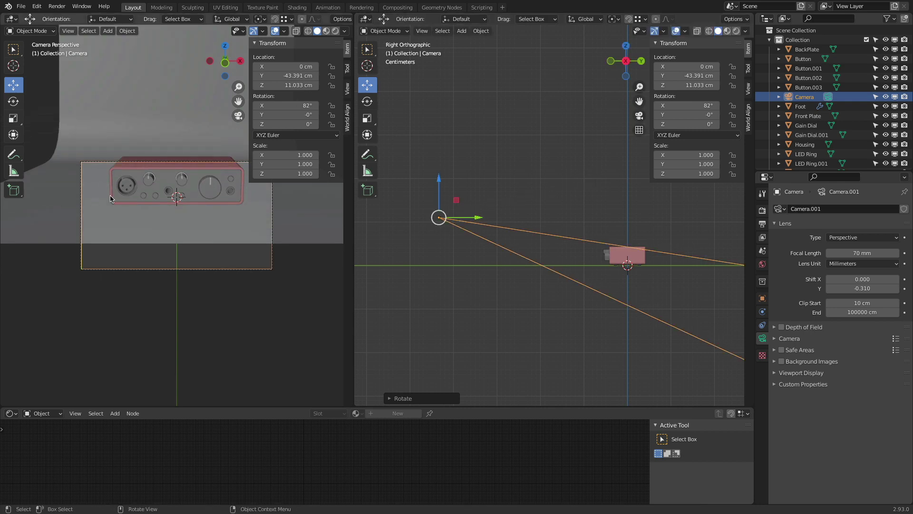
{"action": "key", "text": "ctrl+z"}
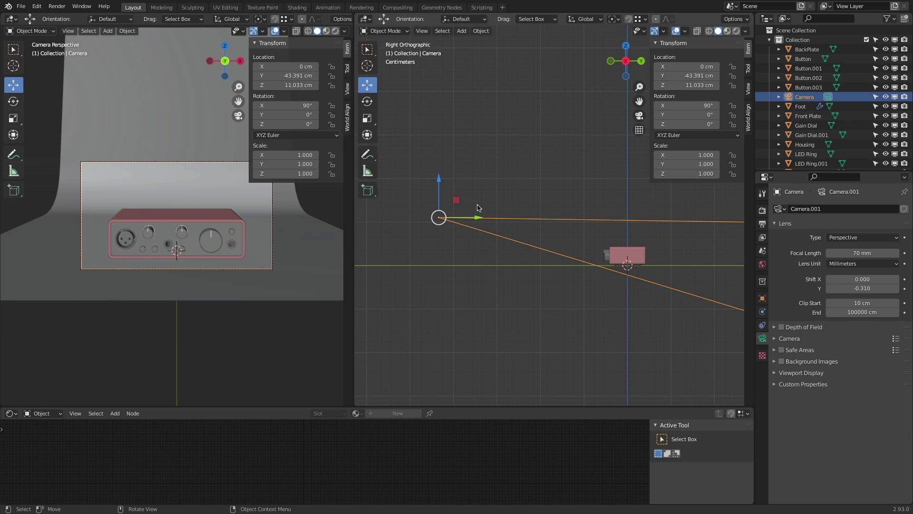
- Add an area light at the scene origin
{"action": "scroll", "coordinate": [478, 207], "scroll_direction": "down", "scroll_amount": 3}
{"action": "middle_click_drag", "start_coordinate": [477, 207], "coordinate": [547, 209]}
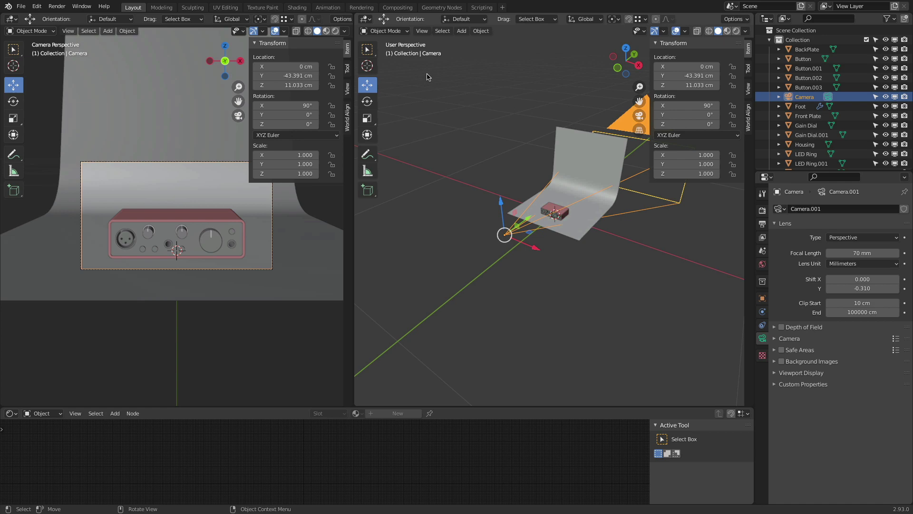
{"action": "key", "text": "shift+a"}
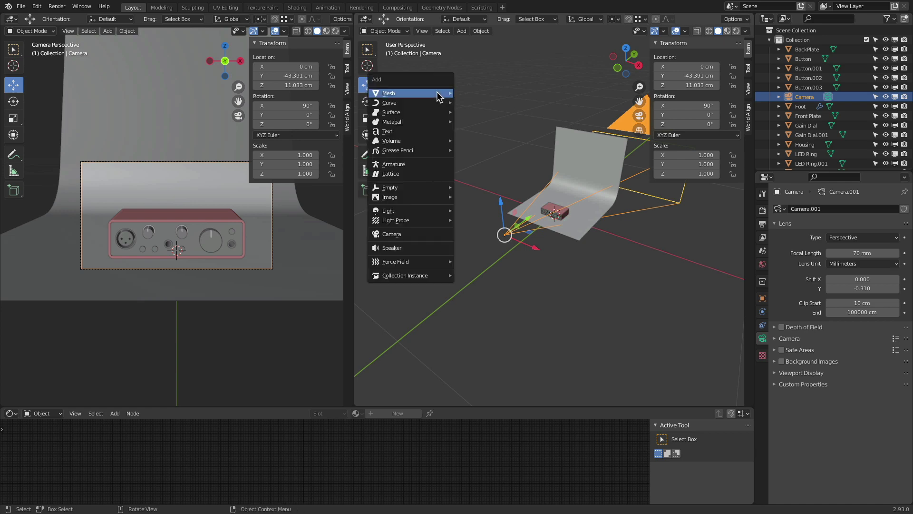
{"action": "mouse_move", "coordinate": [438, 98]}
{"action": "mouse_move", "coordinate": [405, 213]}
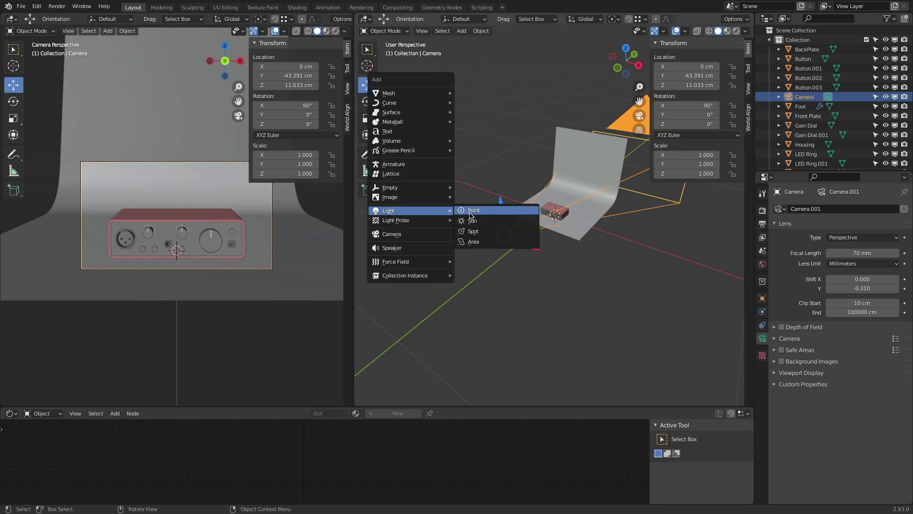
{"action": "left_click", "coordinate": [509, 251]}
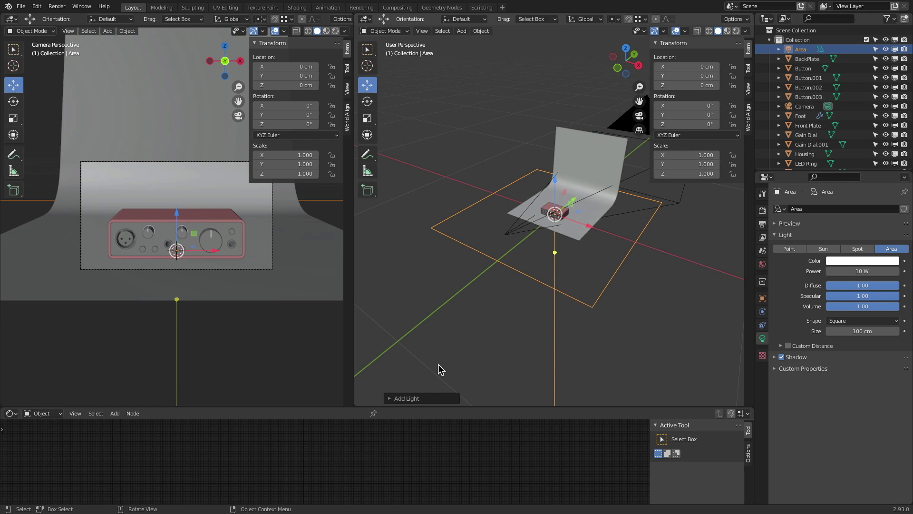
- Make the area light a rectangle with Size X 26 cm and Size Y 36 cm
{"action": "left_click", "coordinate": [847, 320]}
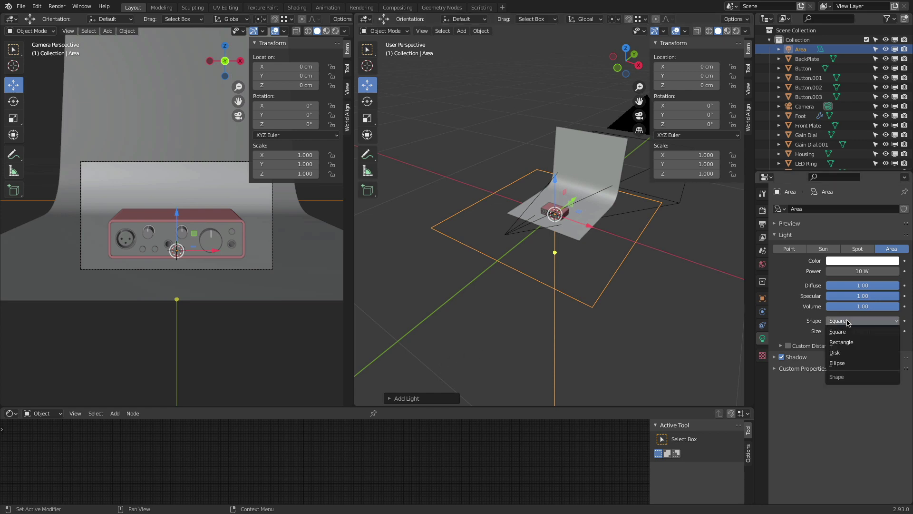
{"action": "left_click", "coordinate": [865, 342]}
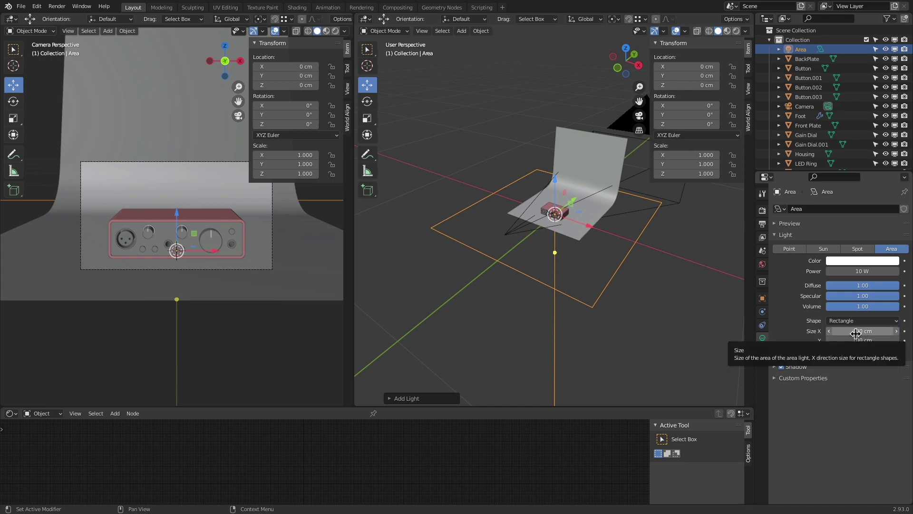
{"action": "left_click", "coordinate": [856, 334]}
{"action": "type", "text": "26"}
{"action": "key", "text": "Return"}
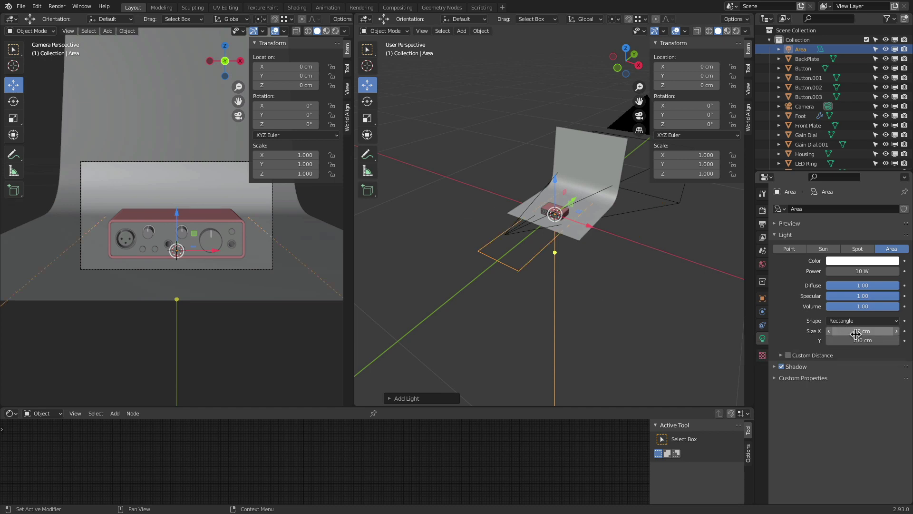
{"action": "left_click", "coordinate": [851, 341]}
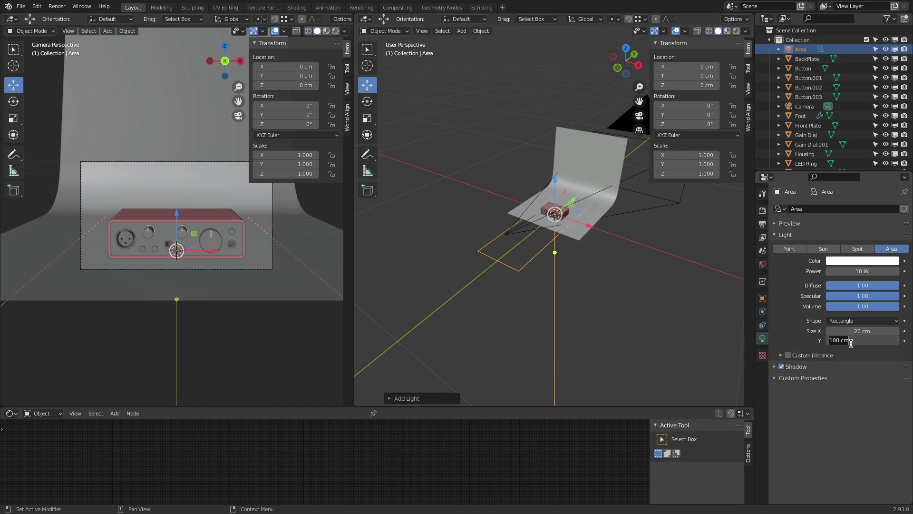
{"action": "type", "text": "36"}
{"action": "key", "text": "Return"}
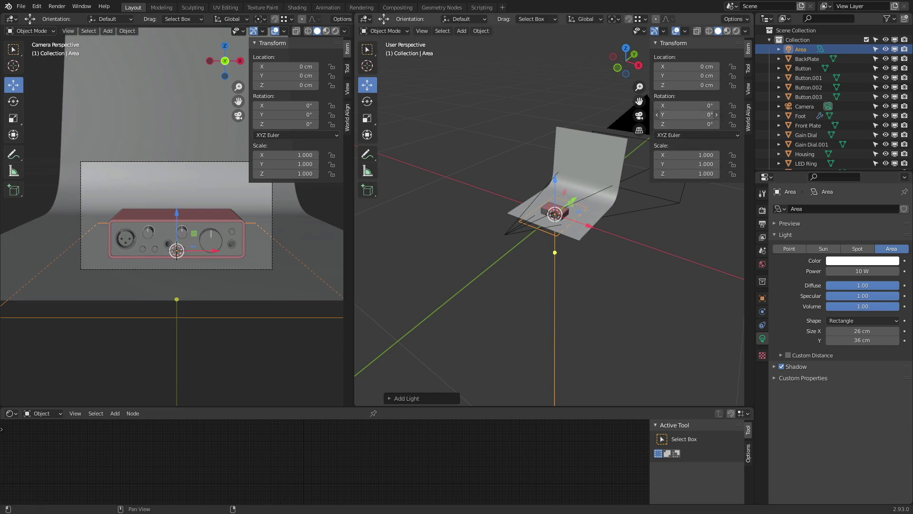
- Set the area light's Y rotation to -90°
{"action": "left_click_drag", "start_coordinate": [689, 115], "coordinate": [648, 115]}
{"action": "left_click", "coordinate": [690, 114]}
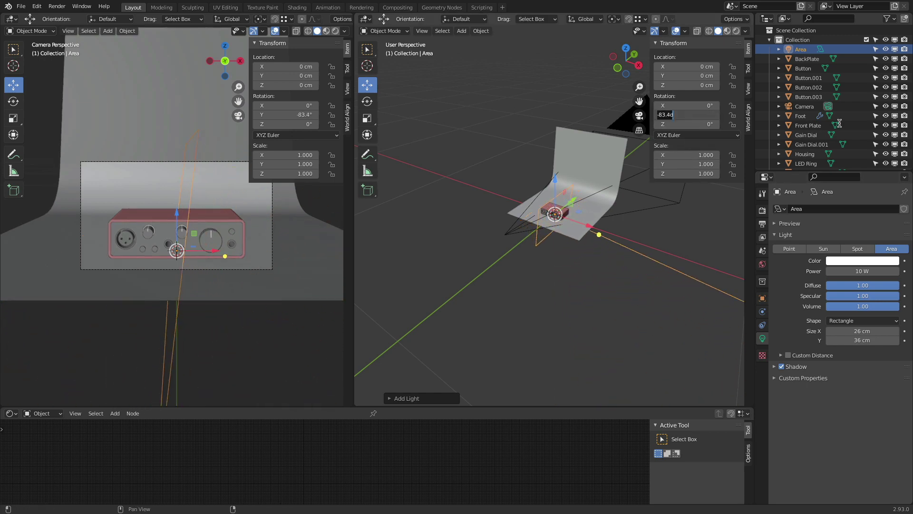
{"action": "type", "text": "-90"}
{"action": "key", "text": "Return"}
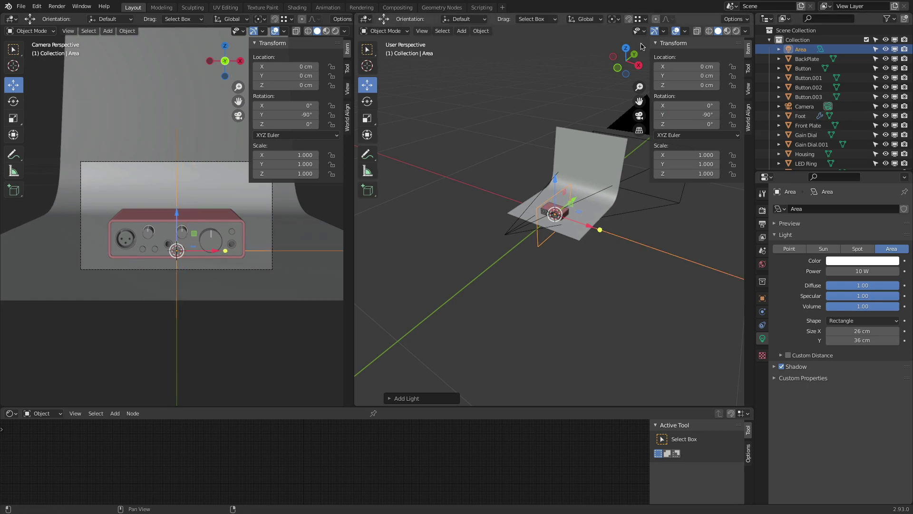
- Raise the area light to a Z location of about 13.3 cm, adjusting it in the front and right side views
{"action": "left_click", "coordinate": [617, 68]}
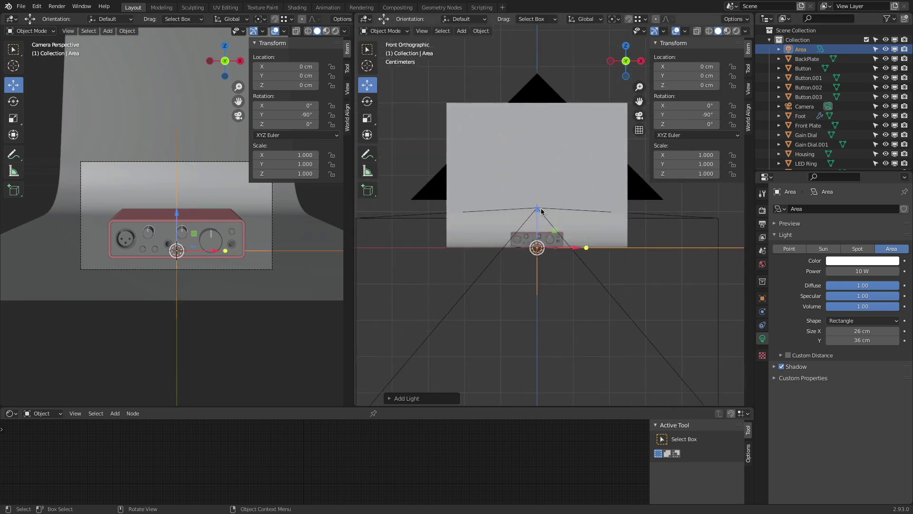
{"action": "left_click_drag", "start_coordinate": [541, 211], "coordinate": [547, 161]}
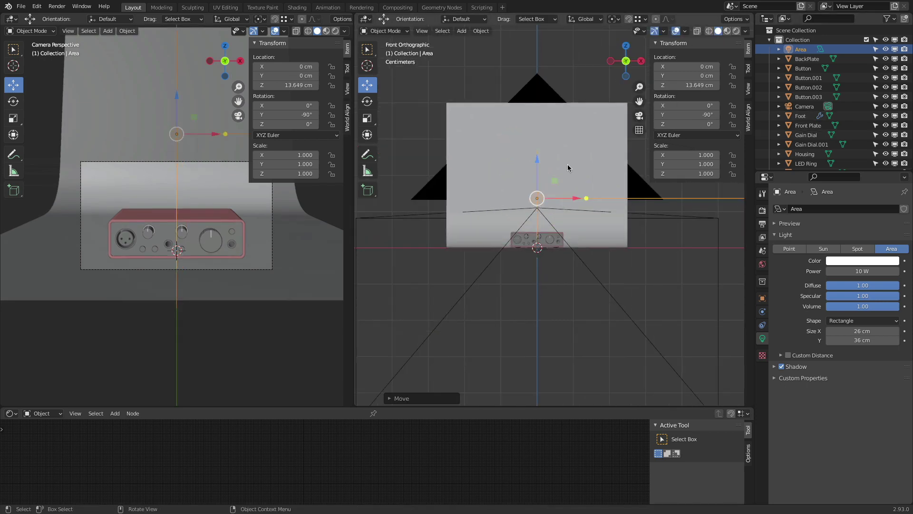
{"action": "left_click", "coordinate": [641, 61]}
{"action": "key", "text": "g"}
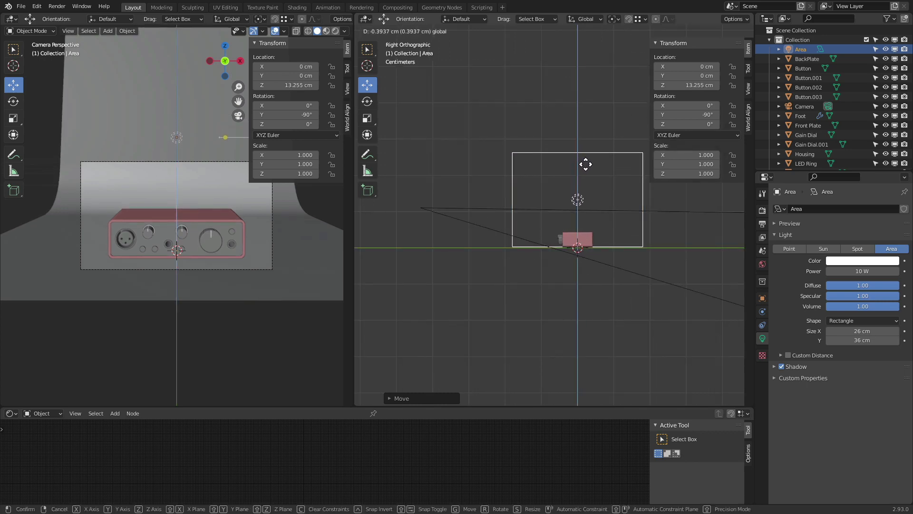
{"action": "left_click_drag", "start_coordinate": [585, 164], "coordinate": [585, 164]}
- Move the area light along the X axis to about -16.8 cm, beside the backdrop
{"action": "middle_click_drag", "start_coordinate": [566, 107], "coordinate": [647, 147]}
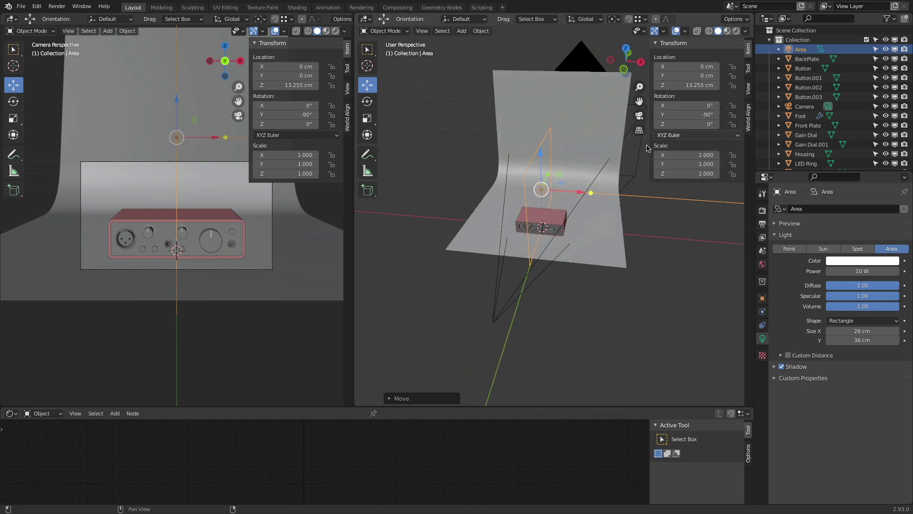
{"action": "key", "text": "g"}
{"action": "key", "text": "x"}
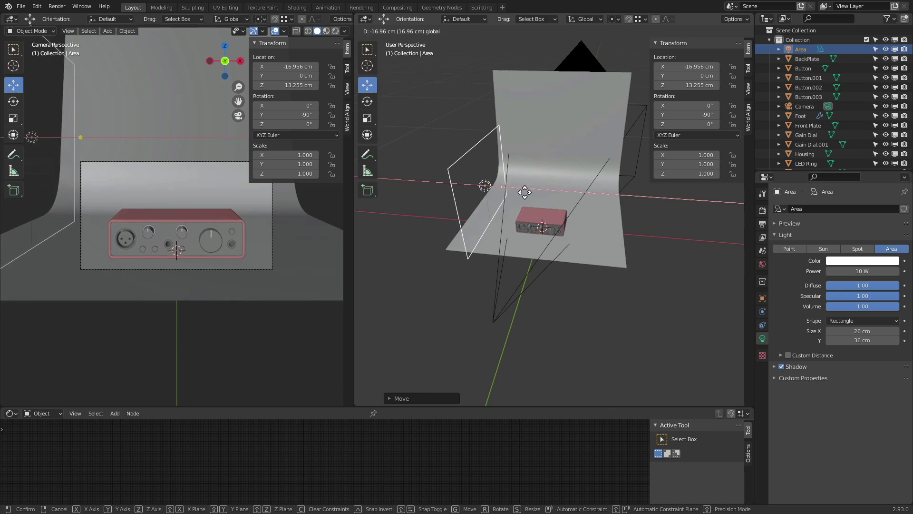
{"action": "left_click", "coordinate": [525, 192]}
{"action": "mouse_move", "coordinate": [525, 192]}
{"action": "middle_mouse_down"}
{"action": "mouse_move", "coordinate": [535, 262]}
{"action": "mouse_move", "coordinate": [542, 190]}
{"action": "middle_mouse_up"}
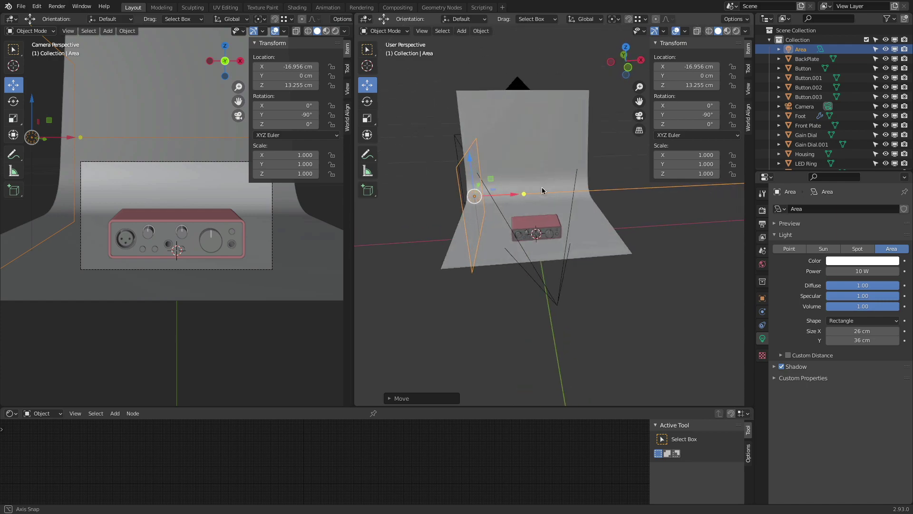
{"action": "left_click_drag", "start_coordinate": [514, 194], "coordinate": [515, 195]}
- Switch to the Light Box 2.jpeg reference photo to examine how the light panels surround the device, and return to Blender
{"action": "key", "text": "super+Tab"}
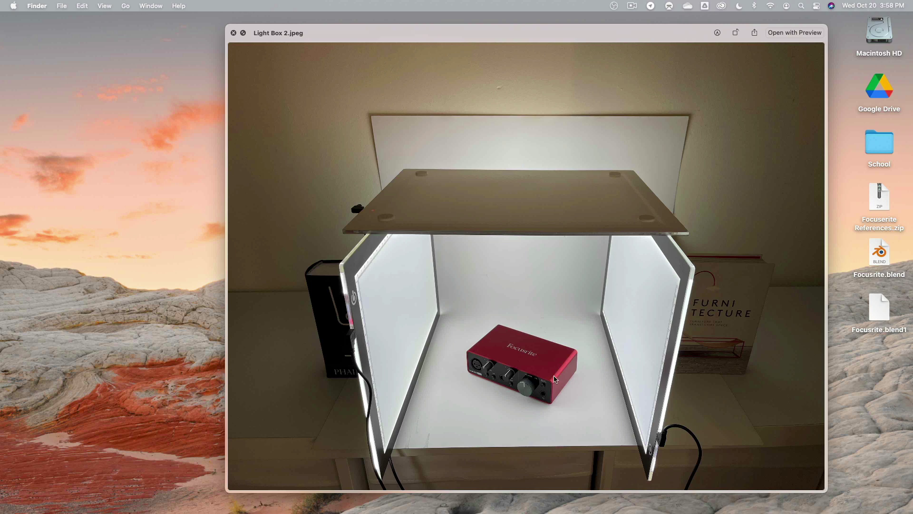
{"action": "key", "text": "super+Tab"}
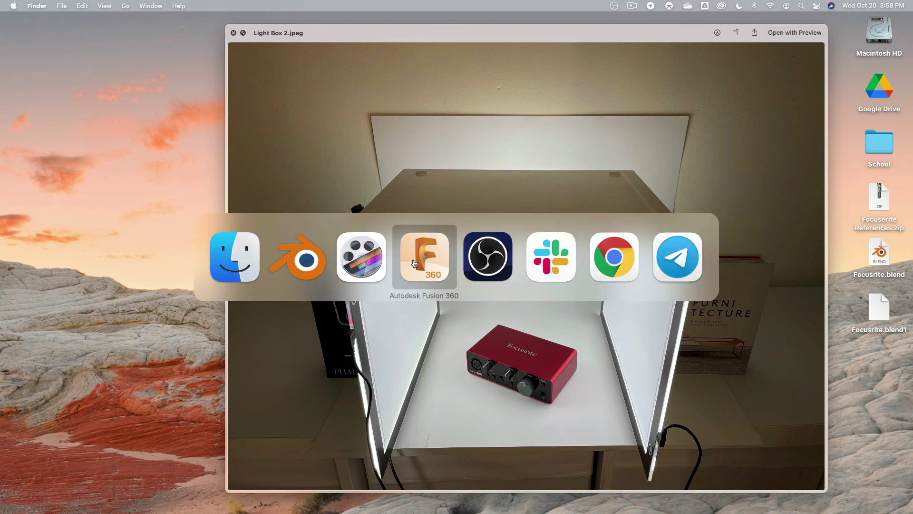
{"action": "left_click", "coordinate": [300, 263]}
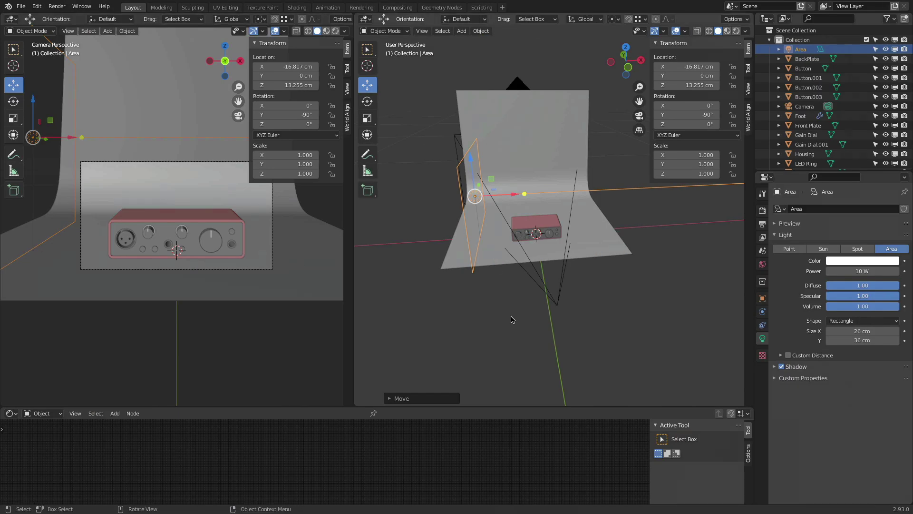
{"action": "middle_click_drag", "start_coordinate": [511, 319], "coordinate": [480, 322]}
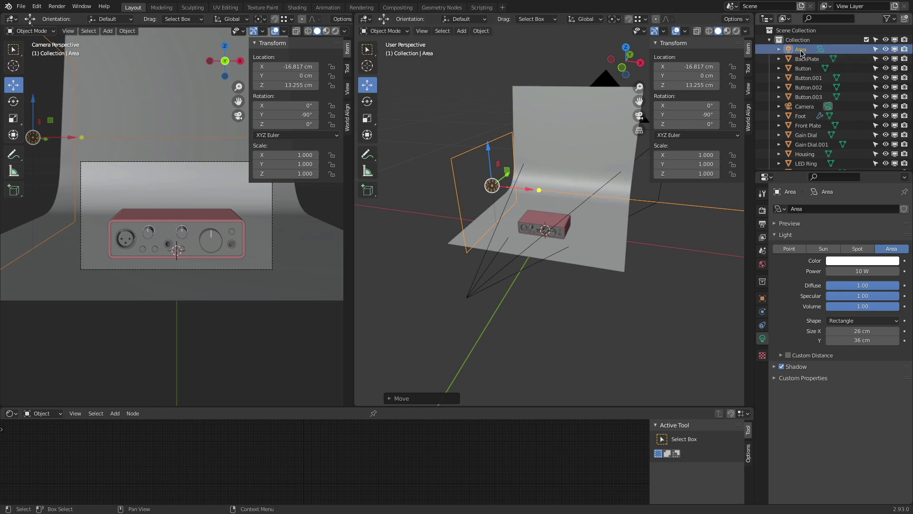
- Collapse the existing collection, enlarge the Outliner and add a new collection to the scene
{"action": "left_click", "coordinate": [768, 40]}
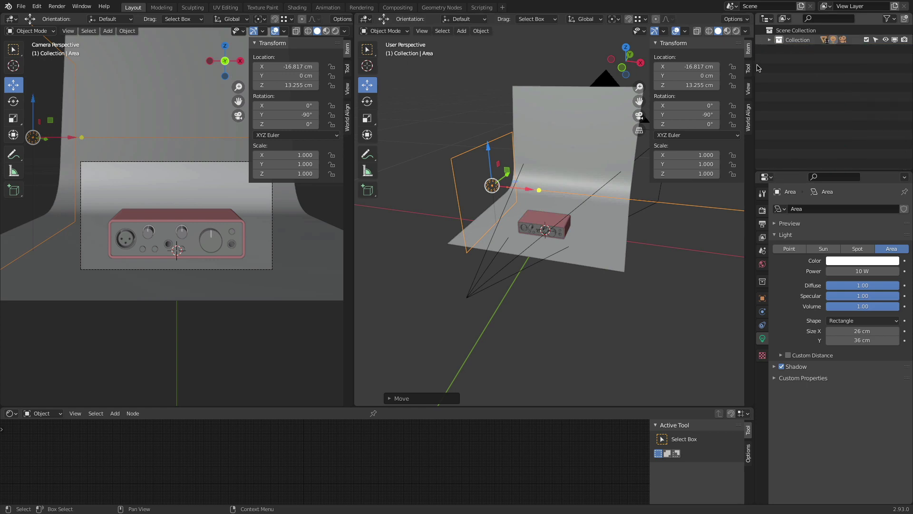
{"action": "left_click_drag", "start_coordinate": [787, 170], "coordinate": [811, 410]}
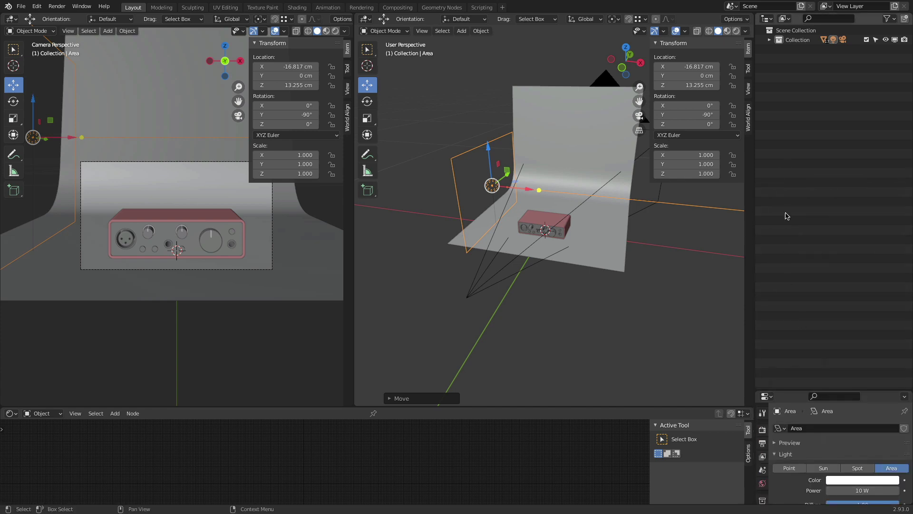
{"action": "right_click", "coordinate": [774, 185]}
{"action": "left_click", "coordinate": [773, 185]}
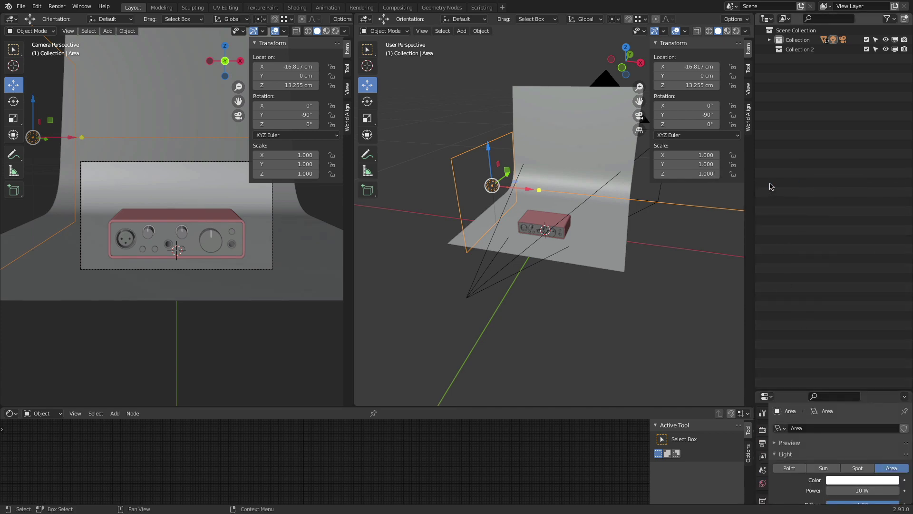
- Rename the new collection to Light And Camera
{"action": "double_click", "coordinate": [801, 49]}
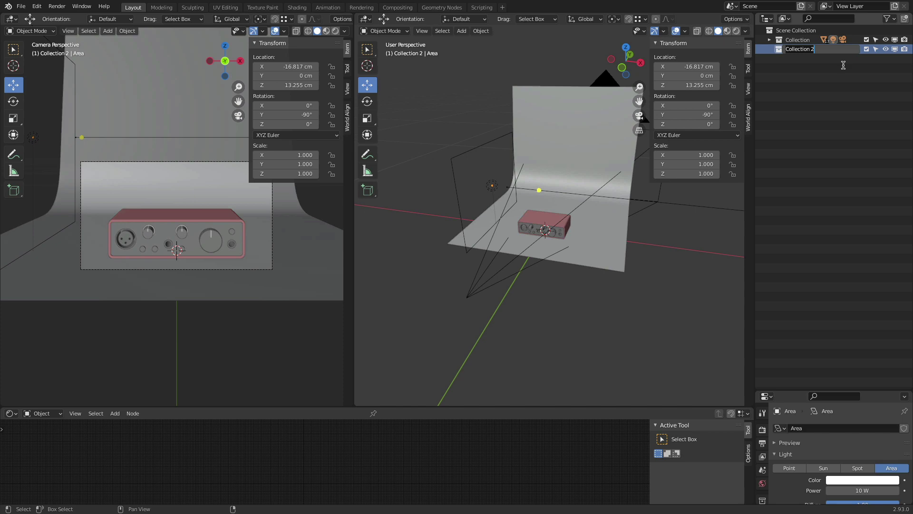
{"action": "type", "text": "Light"}
{"action": "type", "text": " And"}
{"action": "type", "text": " Ma"}
{"action": "type", "text": "Came"}
{"action": "type", "text": "ra"}
{"action": "key", "text": "Return"}
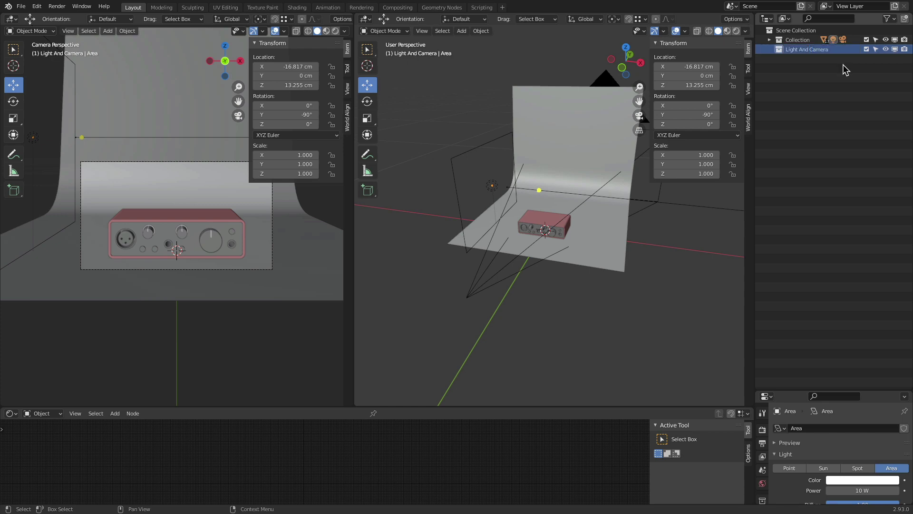
- Move the Area light from the original collection into the Light And Camera collection
{"action": "left_click", "coordinate": [453, 192]}
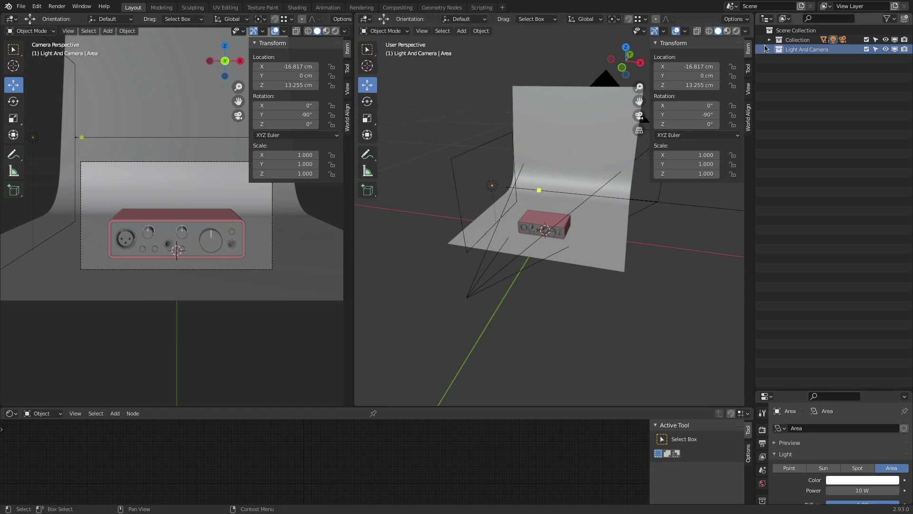
{"action": "left_click", "coordinate": [769, 41]}
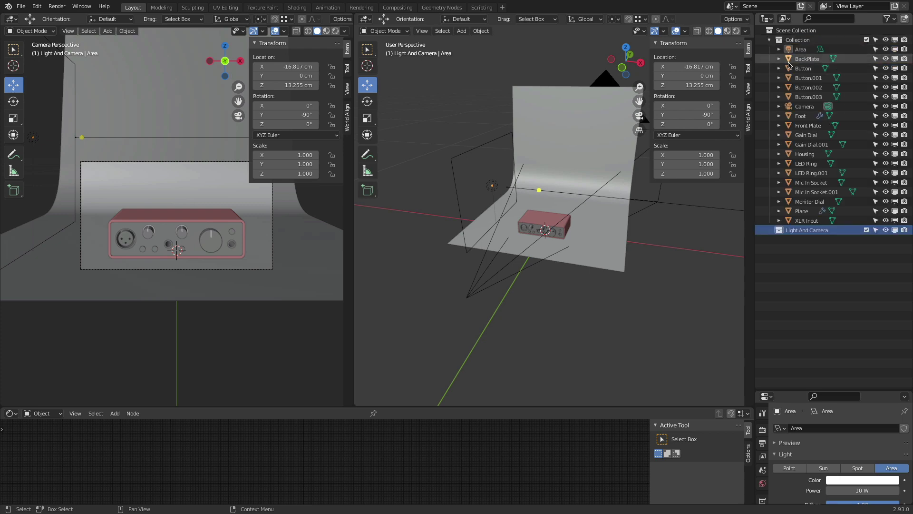
{"action": "left_click", "coordinate": [802, 50]}
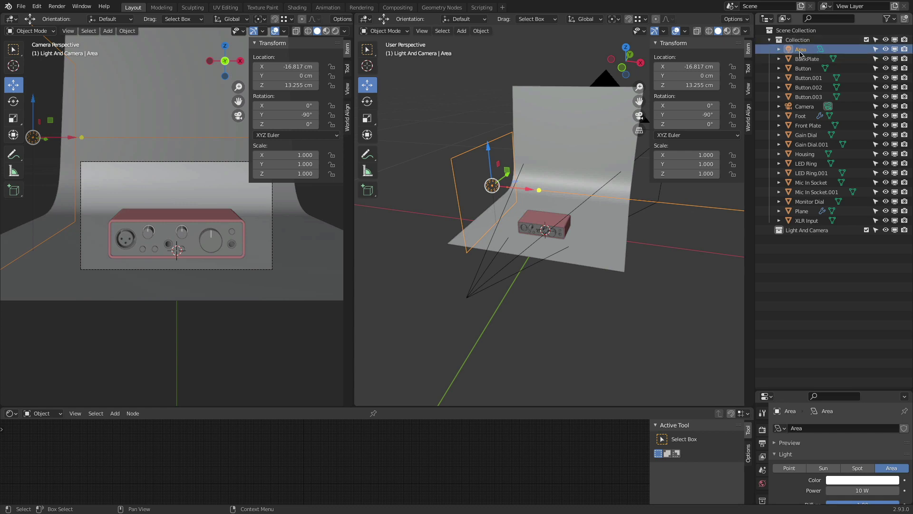
{"action": "left_click_drag", "start_coordinate": [801, 50], "coordinate": [804, 231]}
- Rename the original collection holding the device parts to Focusrite
{"action": "left_click", "coordinate": [798, 41]}
{"action": "double_click", "coordinate": [798, 41]}
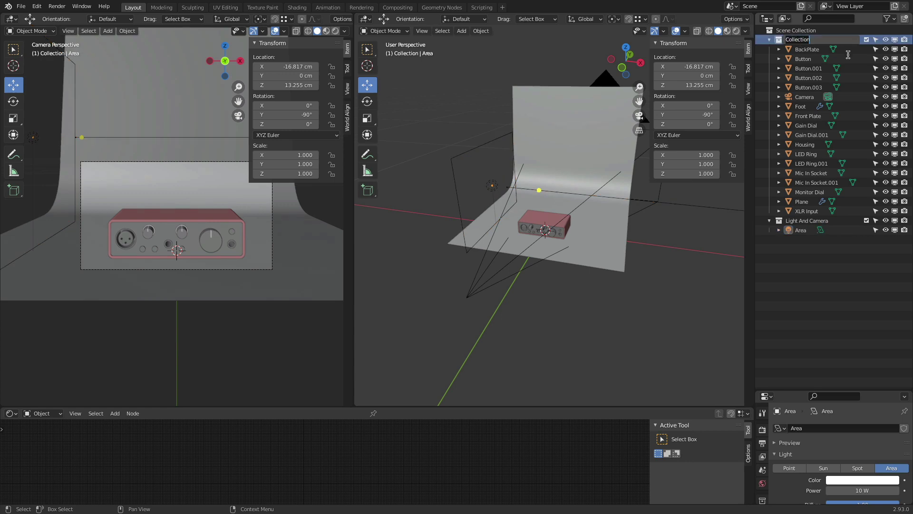
{"action": "type", "text": "Foruc"}
{"action": "key", "text": "BackSpace"}
{"action": "key", "text": "BackSpace"}
{"action": "type", "text": "cusrite"}
{"action": "key", "text": "Return"}
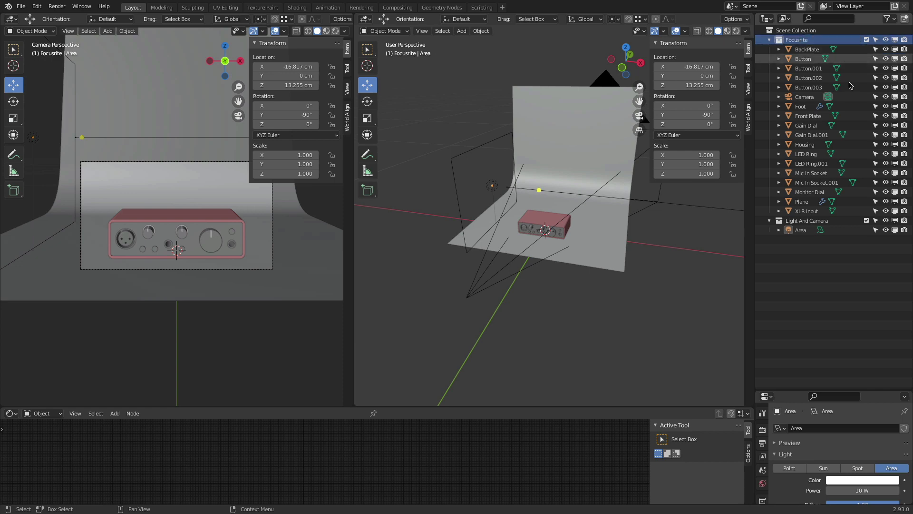
- Move the Camera into the Light And Camera collection and collapse the Focusrite collection
{"action": "left_click", "coordinate": [804, 97]}
{"action": "left_click_drag", "start_coordinate": [804, 97], "coordinate": [807, 222]}
{"action": "left_click", "coordinate": [769, 39]}
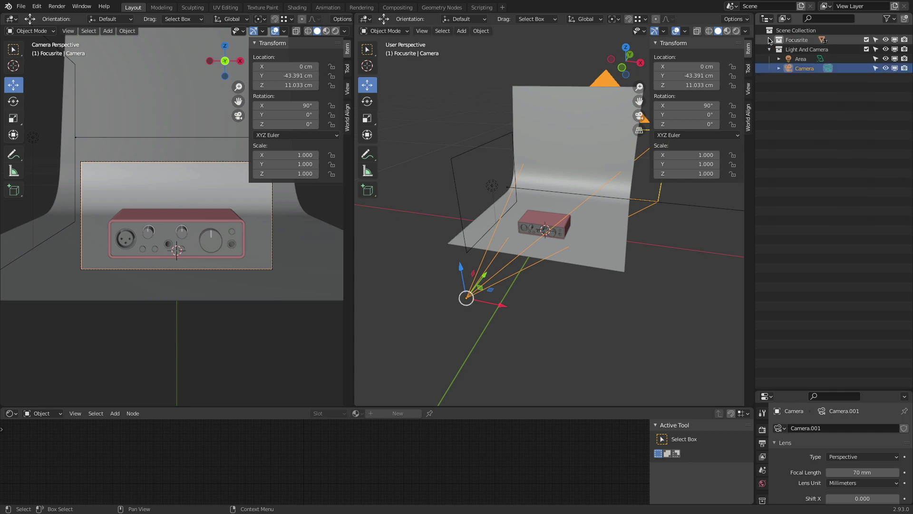
- Rename the curved plane to Backdrop and move it from the Focusrite collection into Light And Camera
{"action": "left_click", "coordinate": [769, 39]}
{"action": "left_click", "coordinate": [546, 93]}
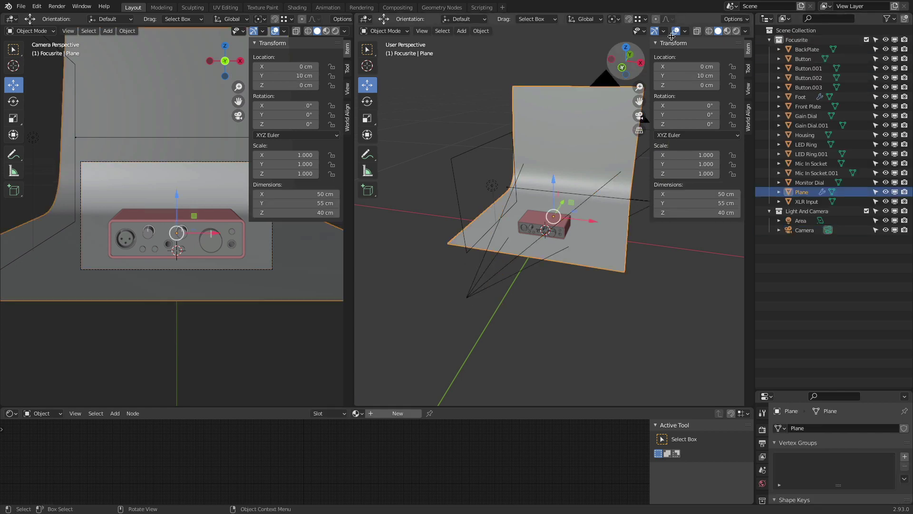
{"action": "double_click", "coordinate": [802, 192]}
{"action": "type", "text": "Bac"}
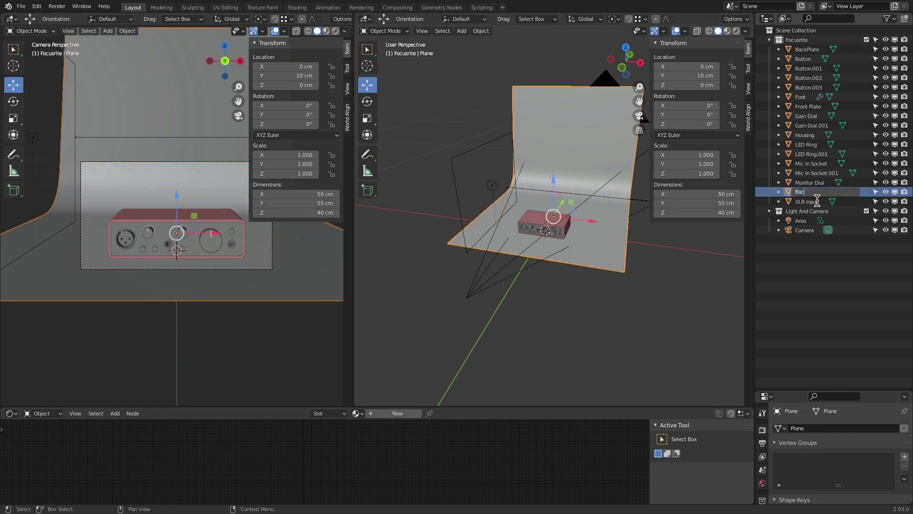
{"action": "type", "text": "kdrop"}
{"action": "key", "text": "Return"}
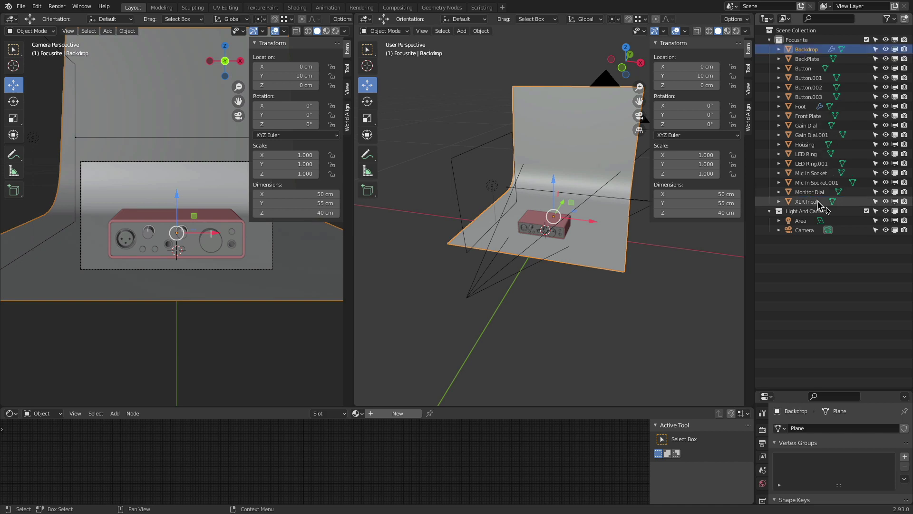
{"action": "left_click_drag", "start_coordinate": [808, 49], "coordinate": [807, 211]}
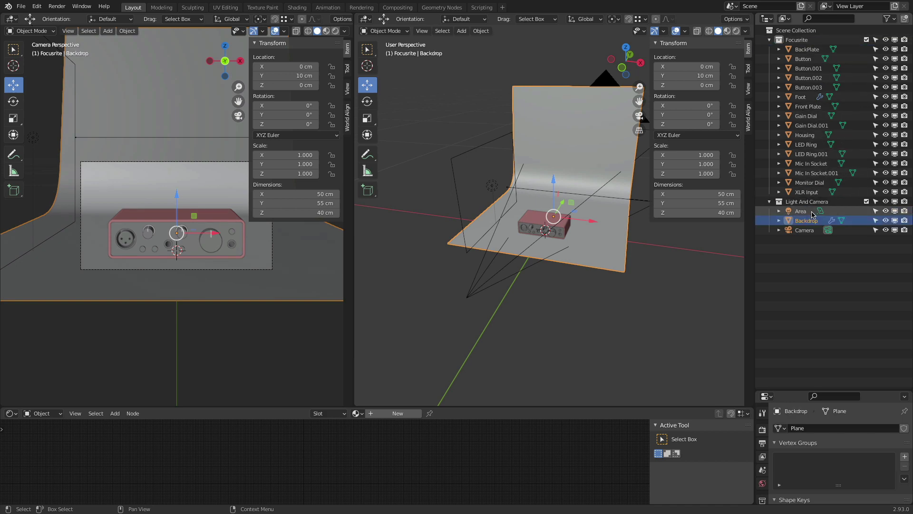
{"action": "left_click", "coordinate": [769, 40]}
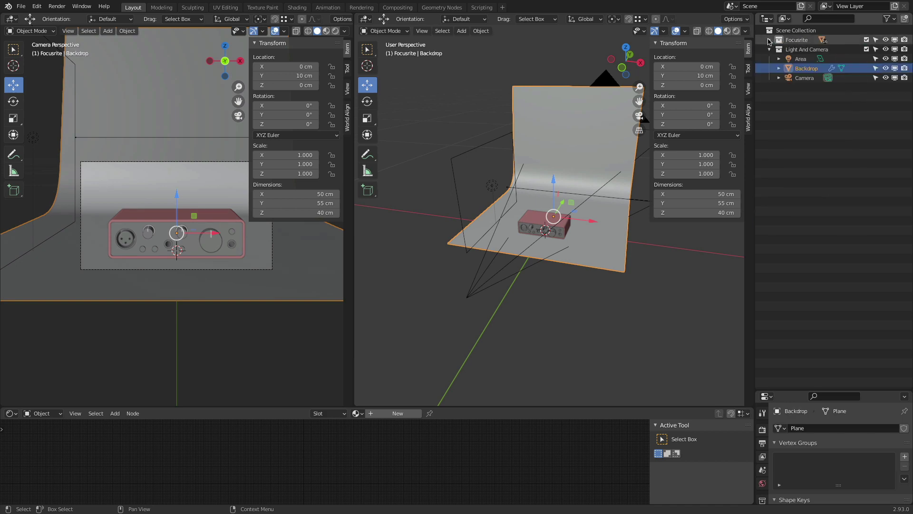
- Check the contents of the Focusrite and Light And Camera collections by hiding and showing each in the viewport
{"action": "left_click", "coordinate": [885, 40]}
{"action": "left_click", "coordinate": [885, 40]}
{"action": "left_click", "coordinate": [885, 50]}
{"action": "left_click", "coordinate": [885, 50]}
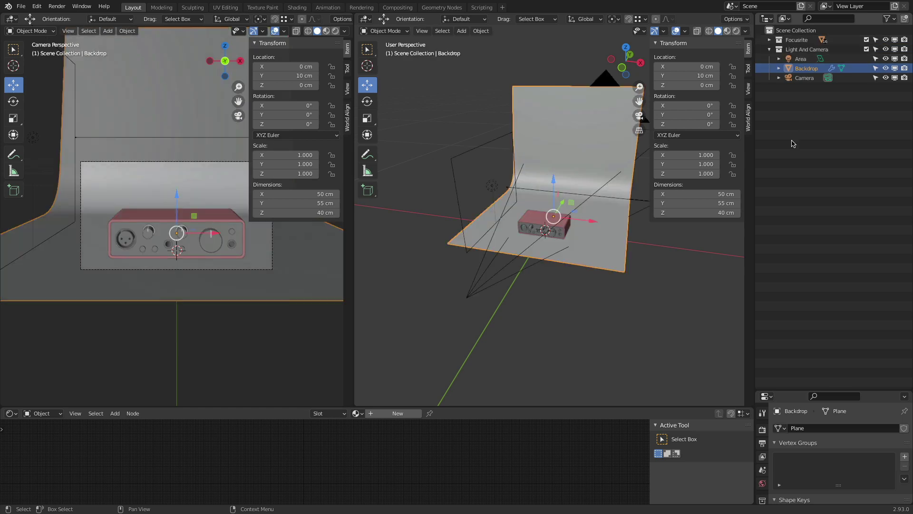
{"action": "left_click", "coordinate": [782, 139]}
- Duplicate the area light in place
{"action": "left_click", "coordinate": [489, 148]}
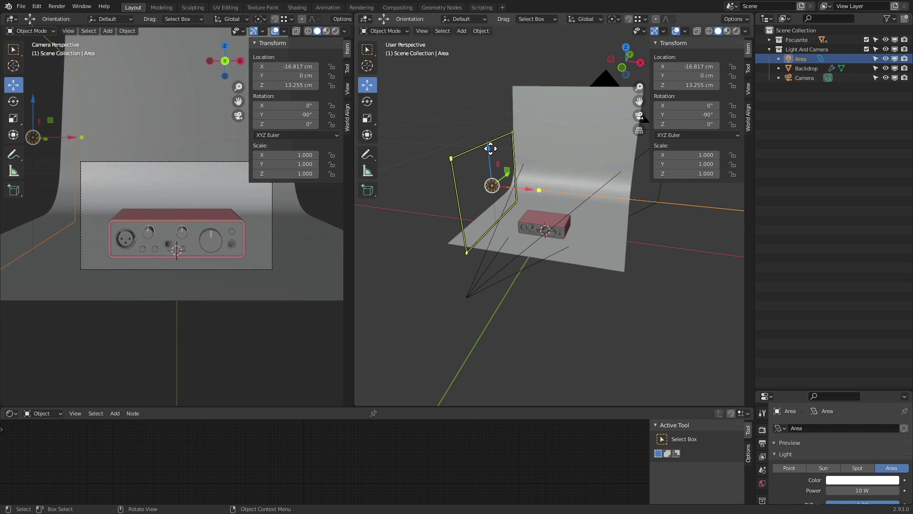
{"action": "key", "text": "shift+d"}
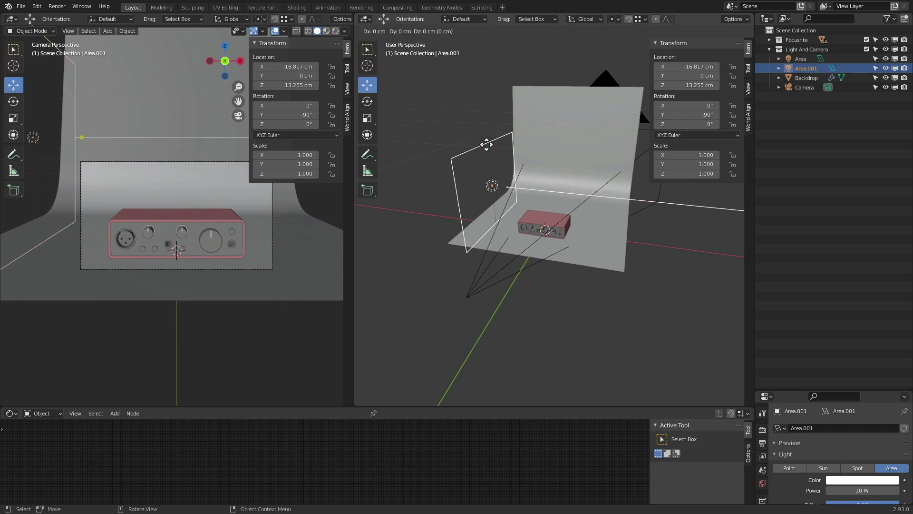
{"action": "right_click", "coordinate": [487, 144]}
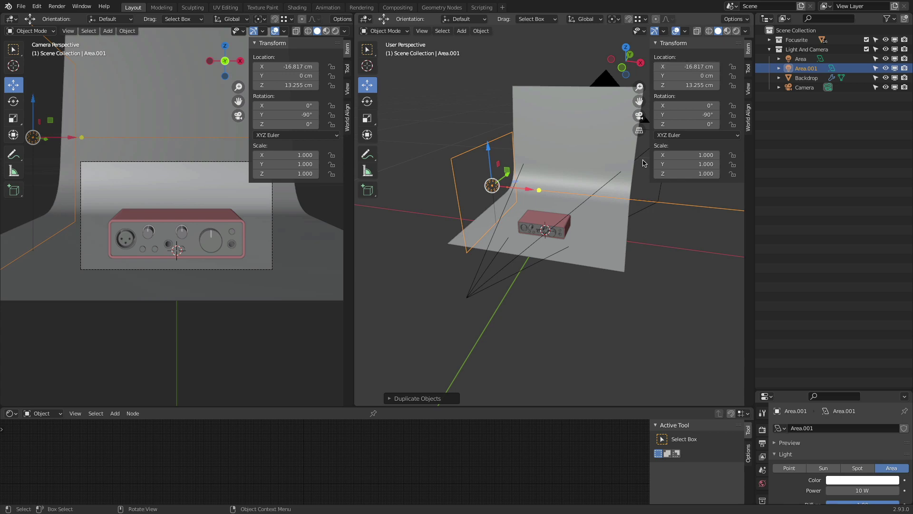
- Place the duplicated area light on the opposite side of the device by setting its X location to 17 cm
{"action": "left_click", "coordinate": [686, 66]}
{"action": "key", "text": "Home"}
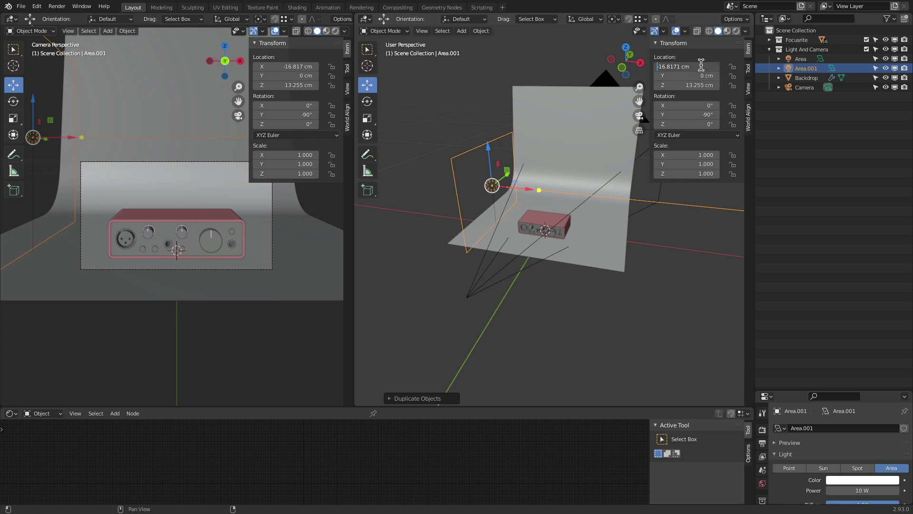
{"action": "key", "text": "BackSpace"}
{"action": "key", "text": "Return"}
{"action": "left_click", "coordinate": [701, 66]}
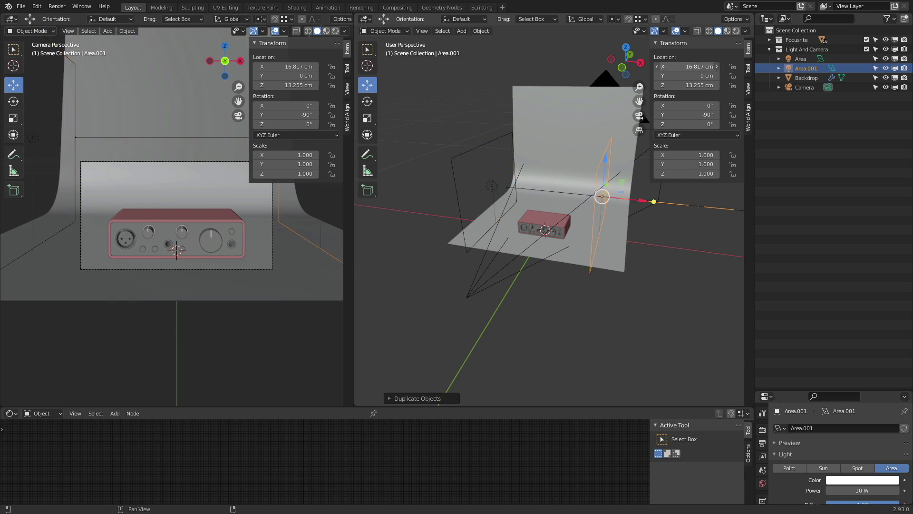
{"action": "type", "text": "17"}
{"action": "key", "text": "Return"}
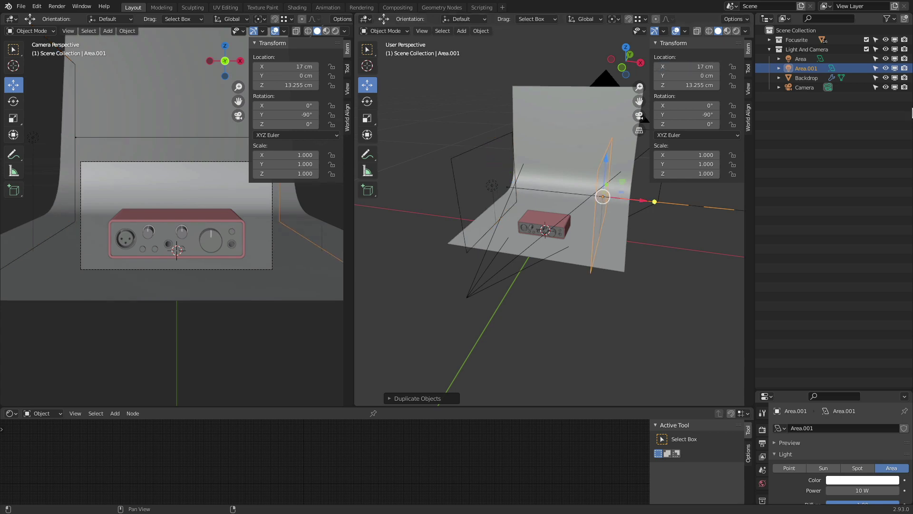
- Set the original area light's X location to -17 cm
{"action": "left_click", "coordinate": [495, 145]}
{"action": "left_click", "coordinate": [686, 66]}
{"action": "type", "text": "-17"}
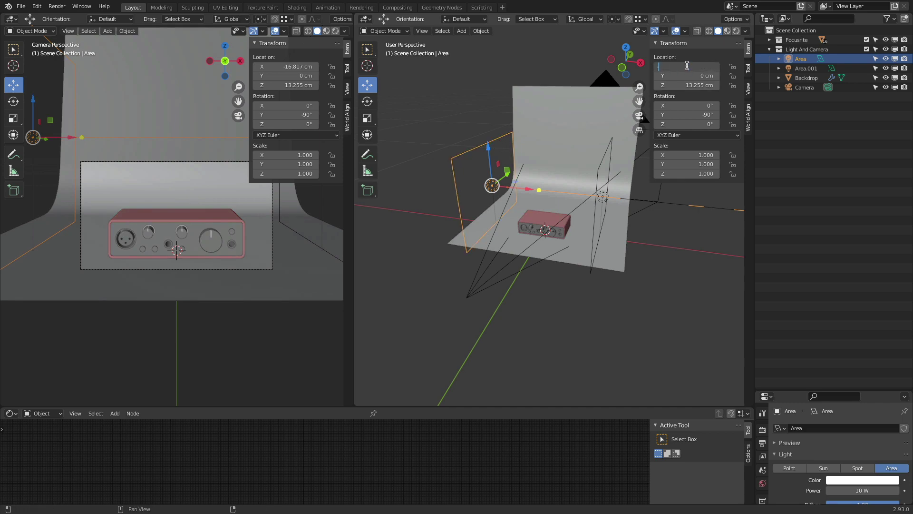
{"action": "key", "text": "Return"}
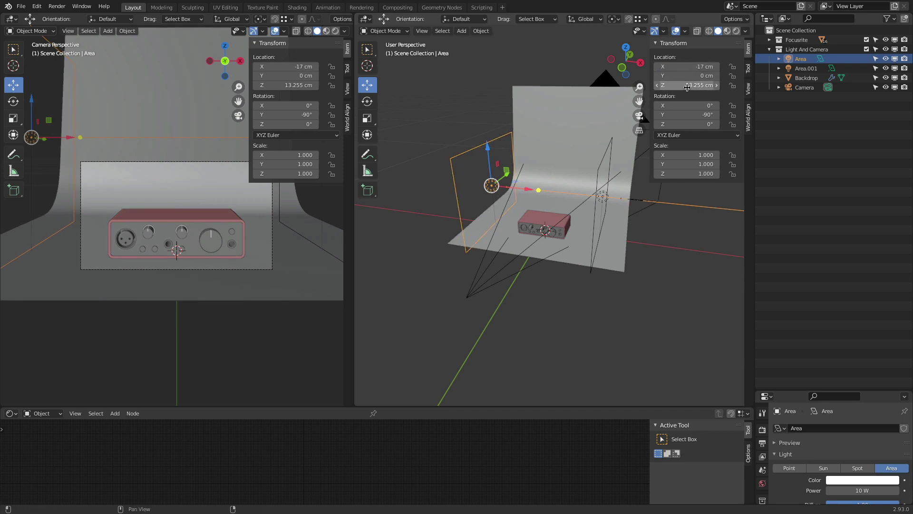
- Set the Z location of both area lights to 13 cm
{"action": "left_click", "coordinate": [687, 85]}
{"action": "type", "text": "13"}
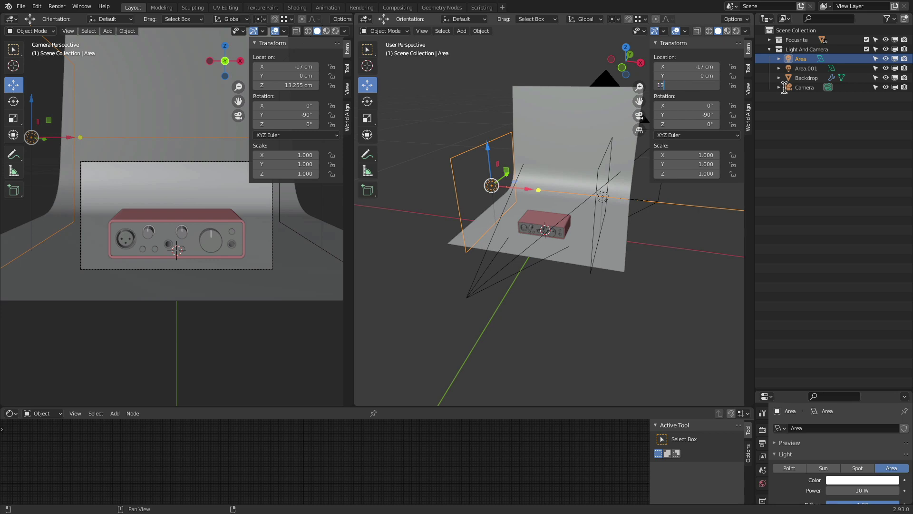
{"action": "key", "text": "Return"}
{"action": "left_click", "coordinate": [604, 153]}
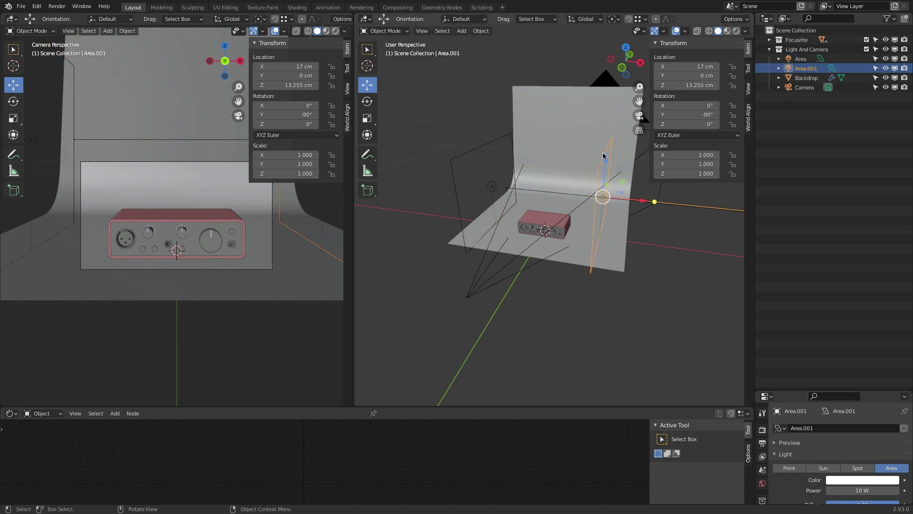
{"action": "left_click", "coordinate": [689, 85]}
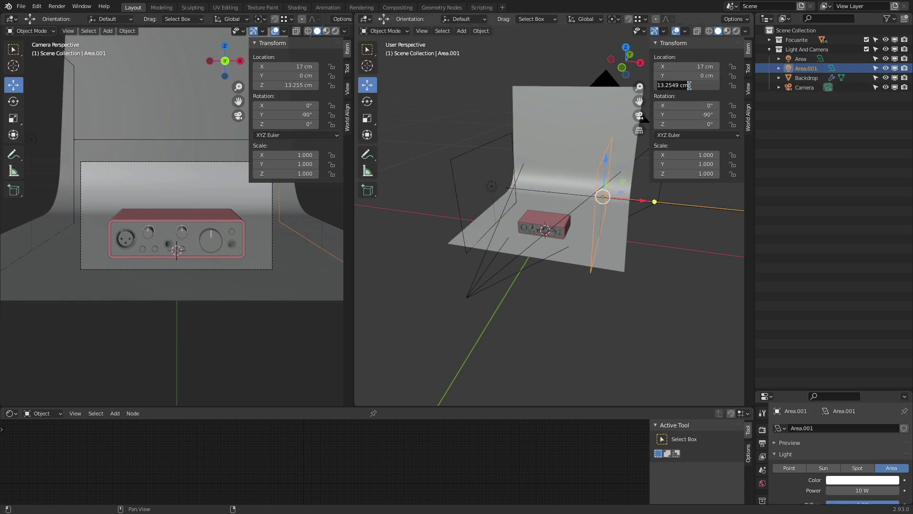
{"action": "type", "text": "13"}
{"action": "key", "text": "Return"}
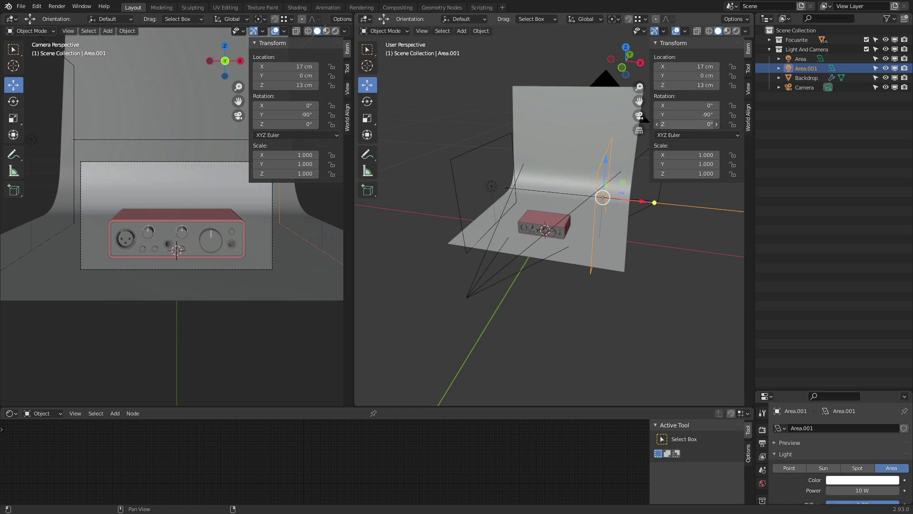
- Turn the duplicated area light to face the device by setting its Z rotation to 180°
{"action": "left_click_drag", "start_coordinate": [689, 125], "coordinate": [751, 124]}
{"action": "left_click", "coordinate": [693, 123]}
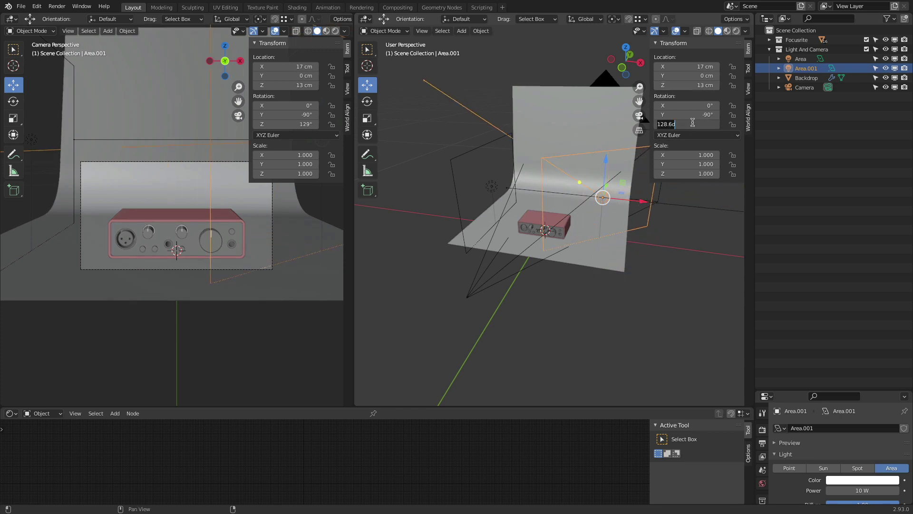
{"action": "type", "text": "180"}
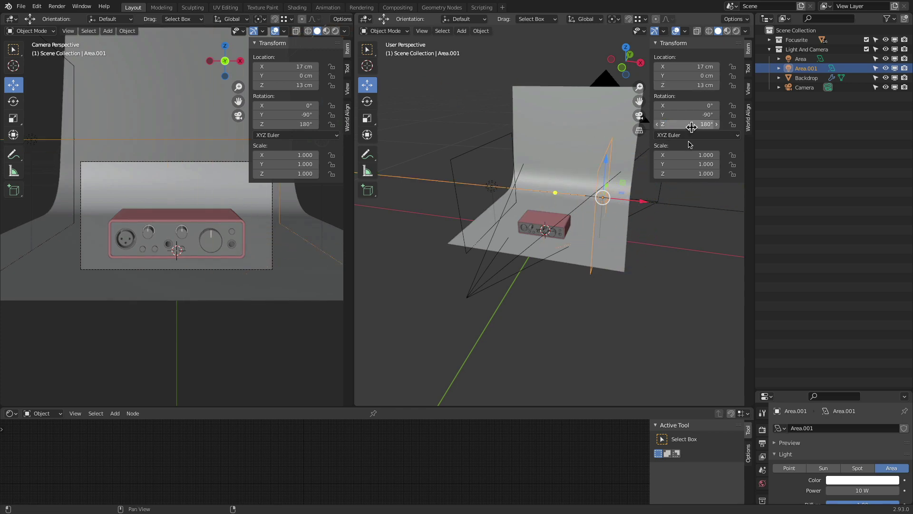
{"action": "key", "text": "Return"}
{"action": "middle_click_drag", "start_coordinate": [547, 304], "coordinate": [500, 336]}
- Save the file and hide the transform sidebar in the camera view
{"action": "left_click", "coordinate": [21, 7]}
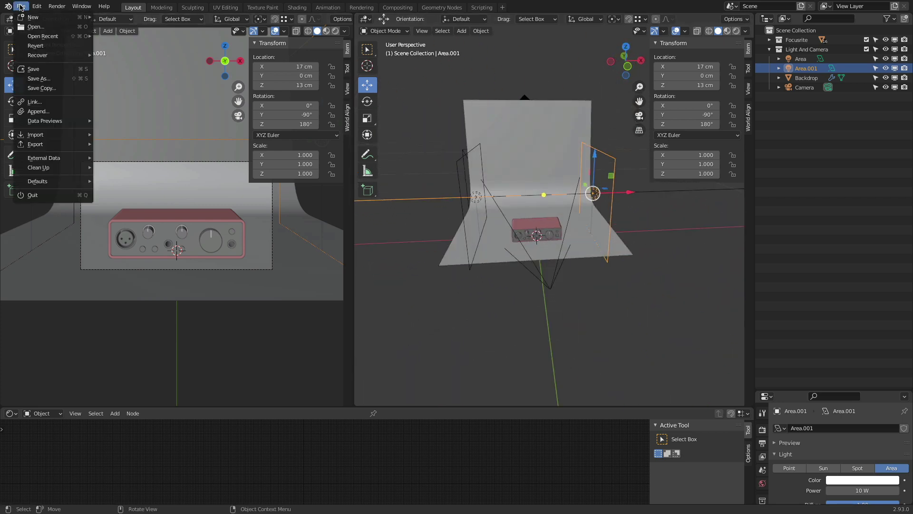
{"action": "left_click", "coordinate": [53, 70]}
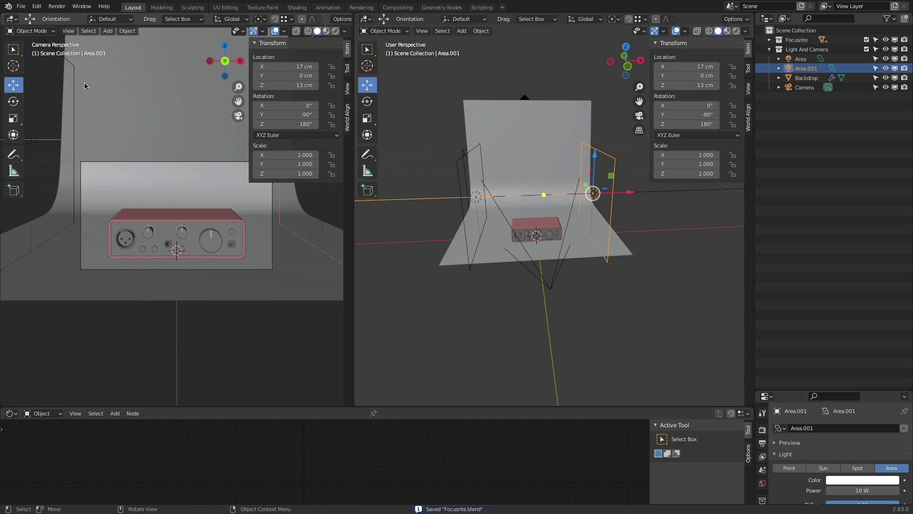
{"action": "key", "text": "n"}
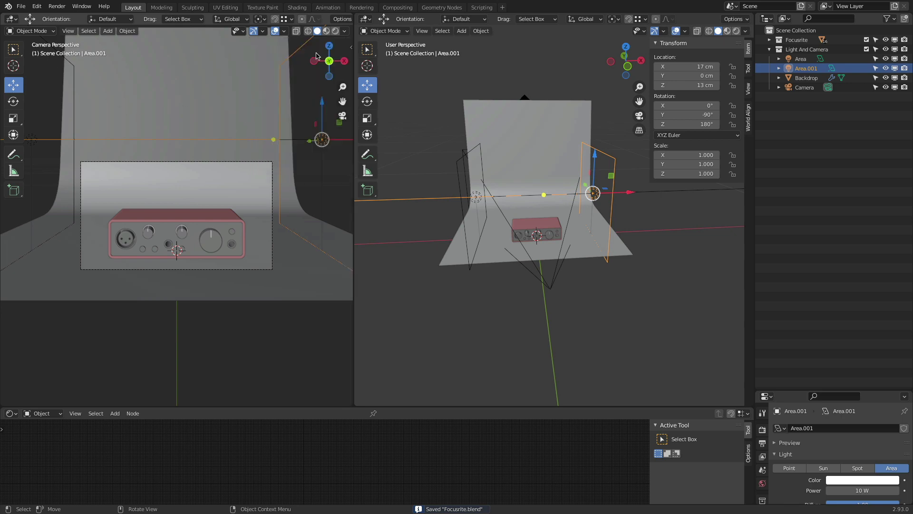
- Set the render engine to Cycles and display the camera view in rendered shading
{"action": "left_click_drag", "start_coordinate": [806, 394], "coordinate": [806, 159]}
{"action": "left_click", "coordinate": [761, 199]}
{"action": "left_click", "coordinate": [862, 196]}
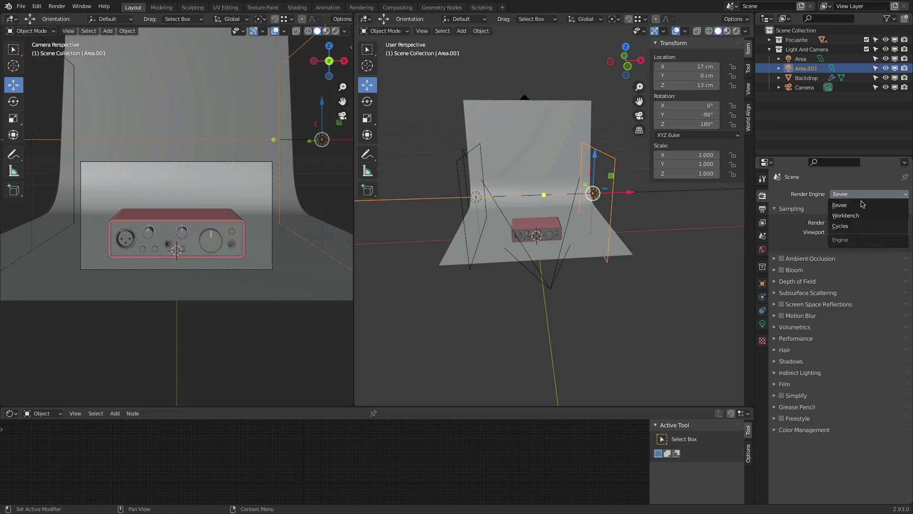
{"action": "left_click", "coordinate": [867, 227]}
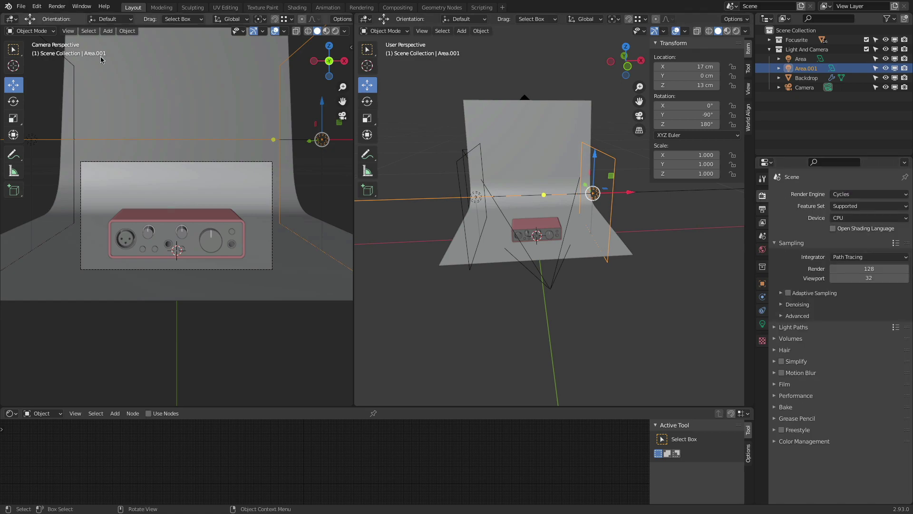
{"action": "left_click", "coordinate": [335, 30]}
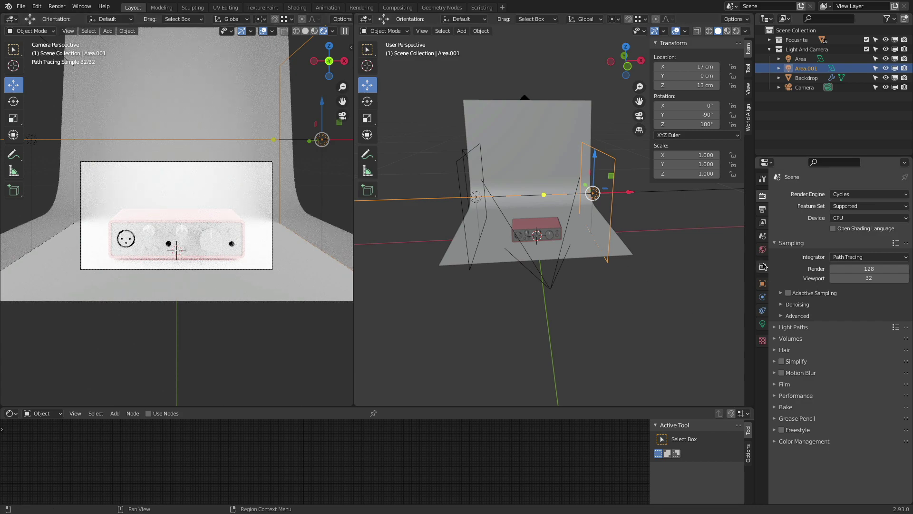
- Make the world background colour white and set its strength to 0
{"action": "left_click", "coordinate": [762, 249]}
{"action": "left_click", "coordinate": [868, 250]}
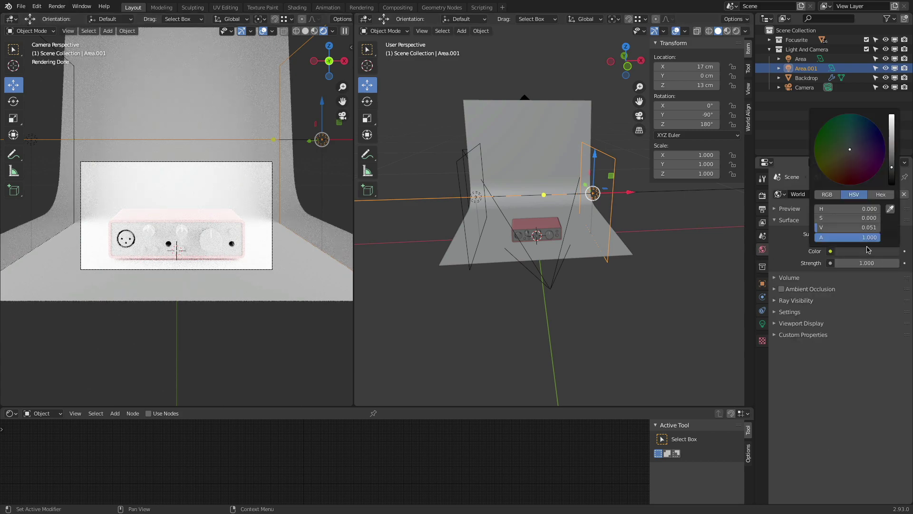
{"action": "left_click_drag", "start_coordinate": [890, 141], "coordinate": [891, 115]}
{"action": "left_click", "coordinate": [863, 263]}
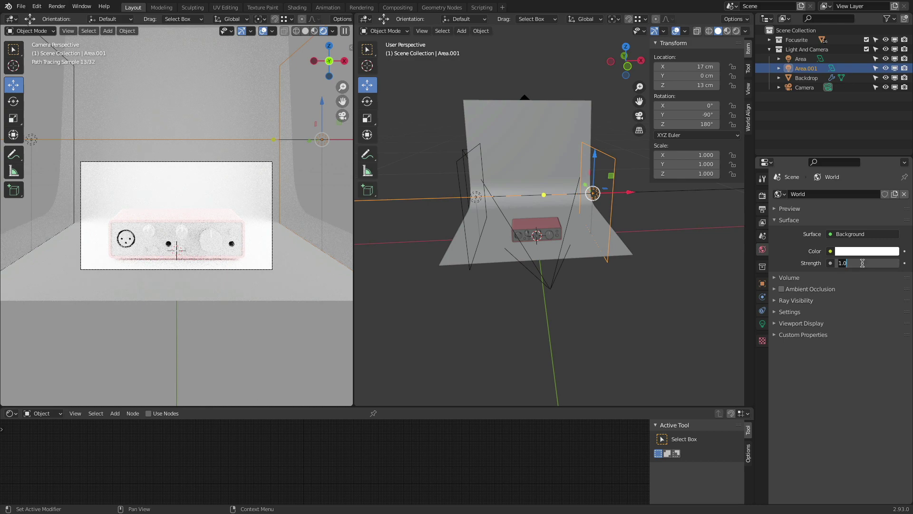
{"action": "type", "text": "0"}
{"action": "key", "text": "Return"}
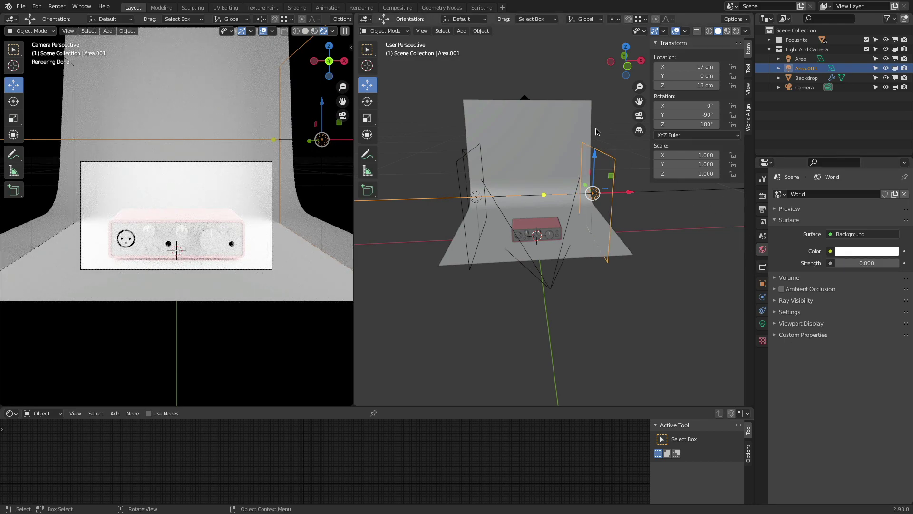
- Set the power of both area lights to 5 W
{"action": "left_click", "coordinate": [762, 323]}
{"action": "left_click", "coordinate": [870, 257]}
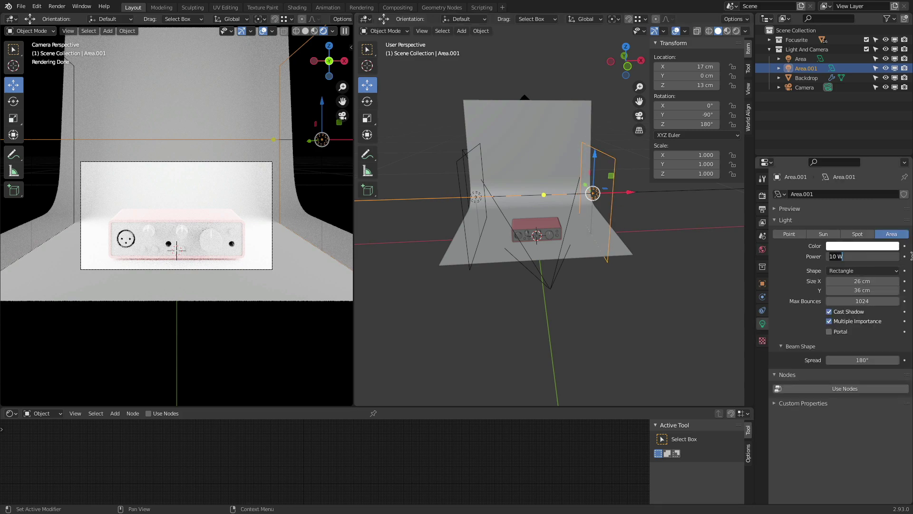
{"action": "type", "text": "5"}
{"action": "key", "text": "Return"}
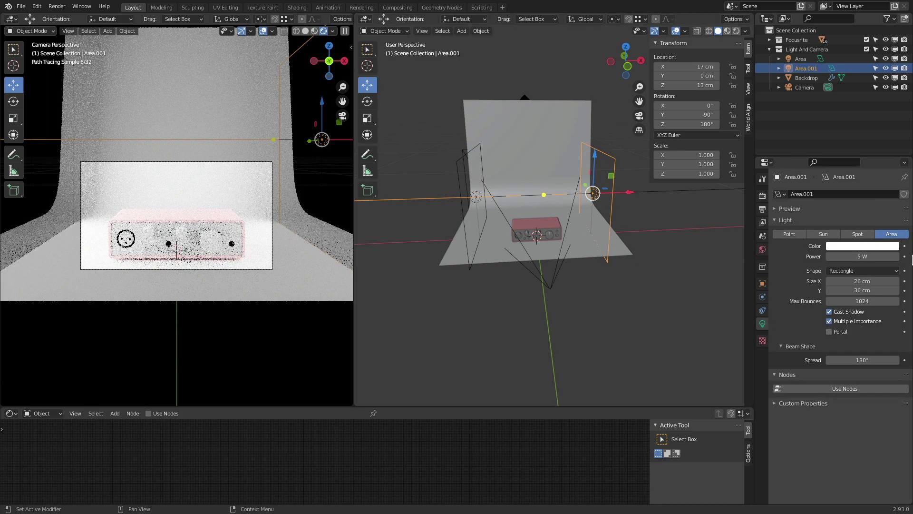
{"action": "left_click", "coordinate": [456, 161]}
{"action": "left_click", "coordinate": [860, 257]}
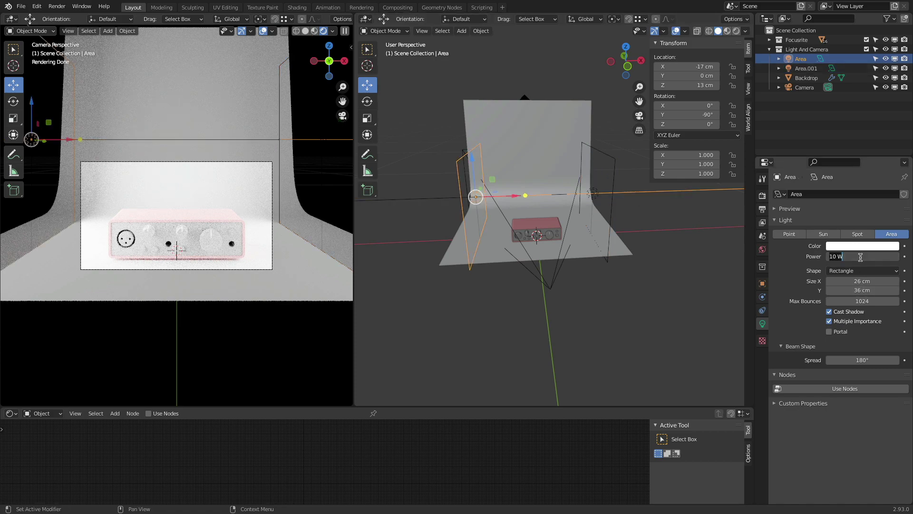
{"action": "type", "text": "5"}
{"action": "key", "text": "Return"}
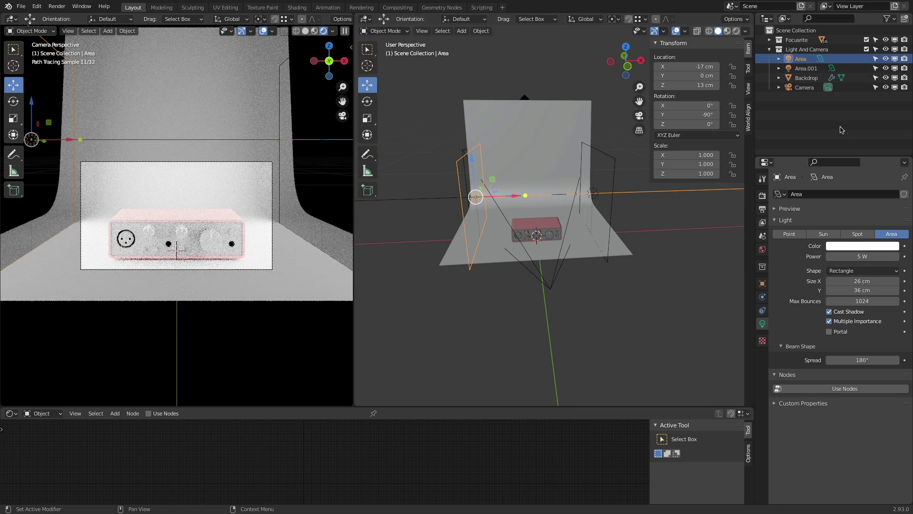
- Check each area light's contribution in the rendered camera view by hiding and showing the lights
{"action": "left_click", "coordinate": [887, 68]}
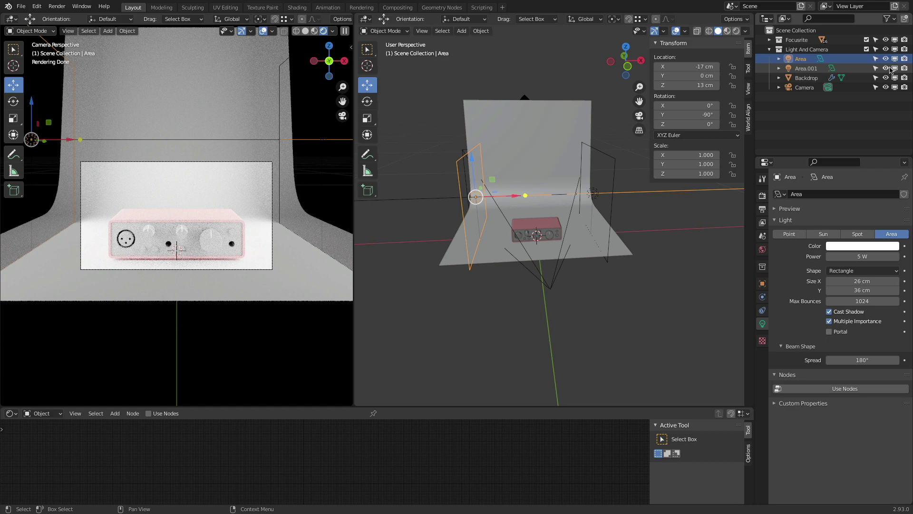
{"action": "left_click", "coordinate": [886, 59]}
{"action": "left_click", "coordinate": [885, 59]}
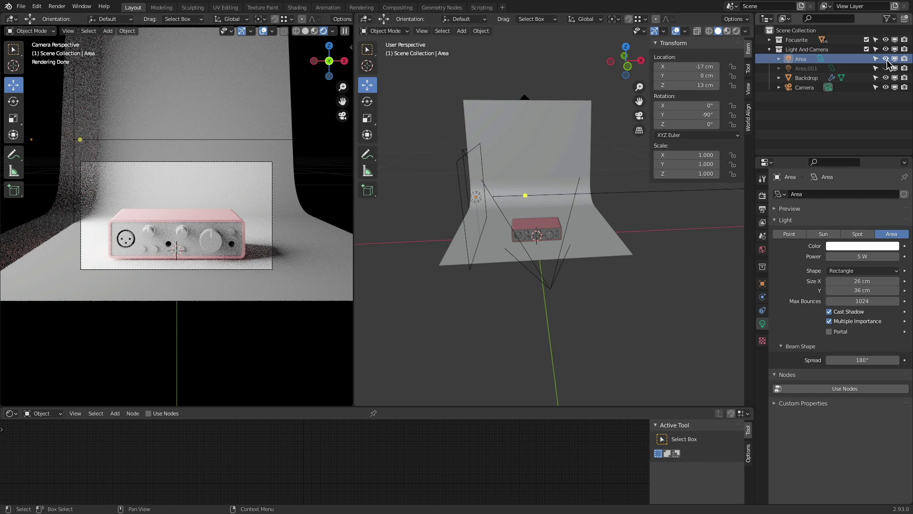
{"action": "left_click", "coordinate": [885, 68]}
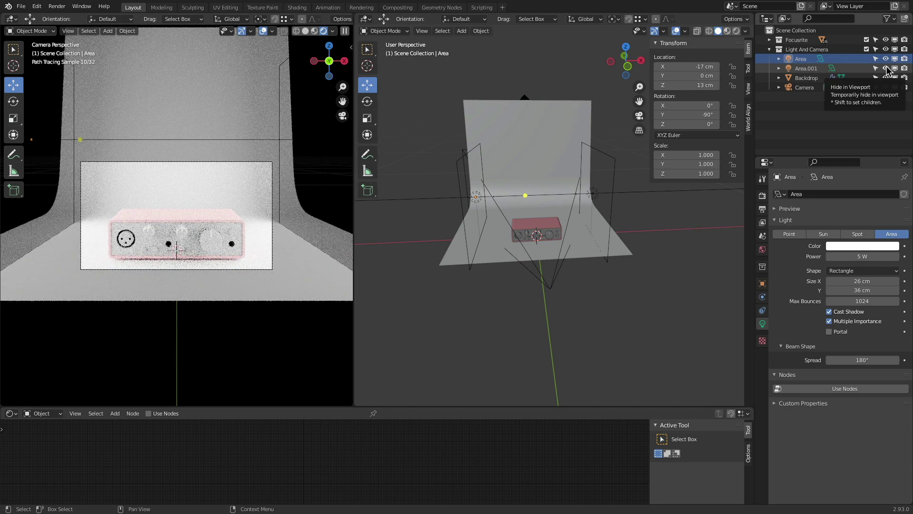
- Return the camera view to solid shading and duplicate the area light at X -17 cm in place
{"action": "left_click", "coordinate": [305, 30]}
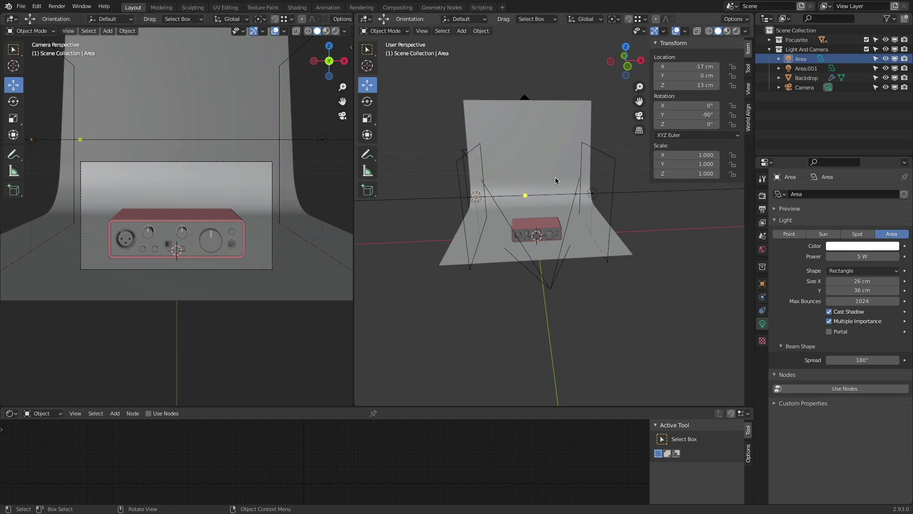
{"action": "middle_click_drag", "start_coordinate": [551, 229], "coordinate": [510, 242]}
{"action": "left_click", "coordinate": [489, 151]}
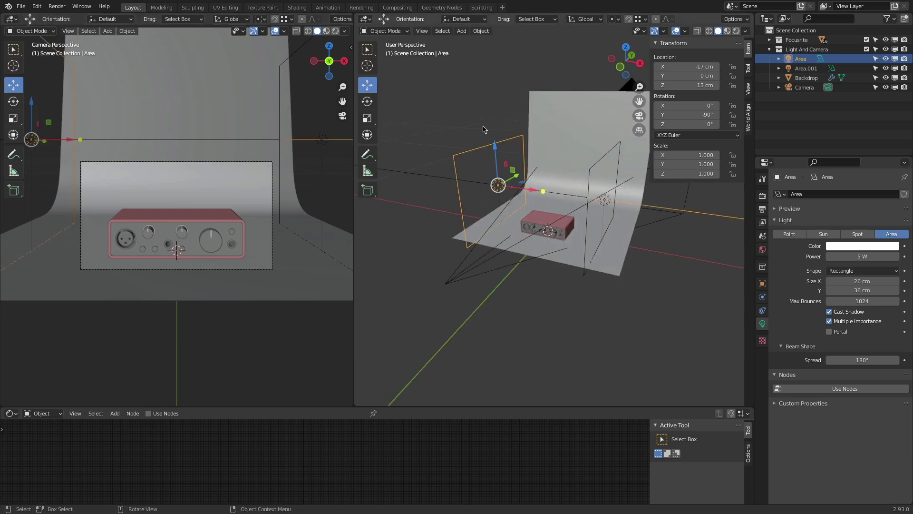
{"action": "middle_click_drag", "start_coordinate": [486, 130], "coordinate": [496, 121]}
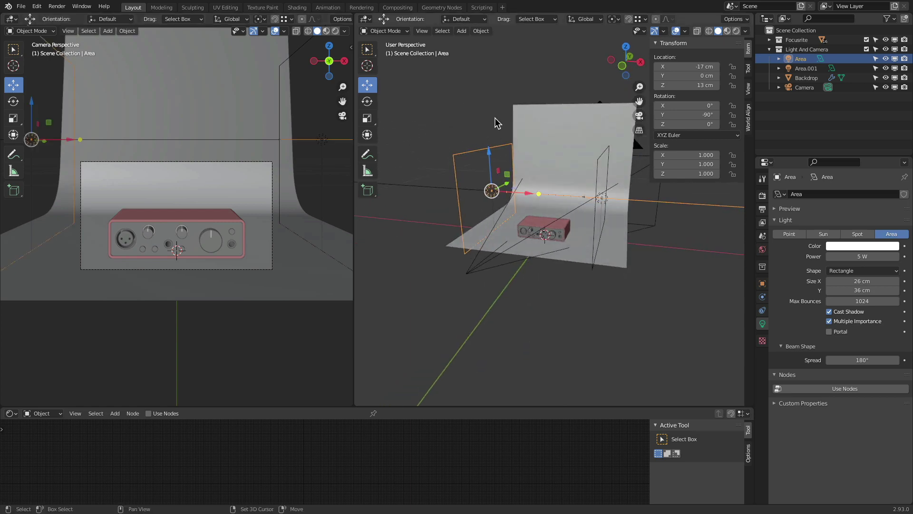
{"action": "key", "text": "shift+d"}
{"action": "right_click", "coordinate": [495, 119]}
{"action": "middle_click_drag", "start_coordinate": [496, 117], "coordinate": [459, 123]}
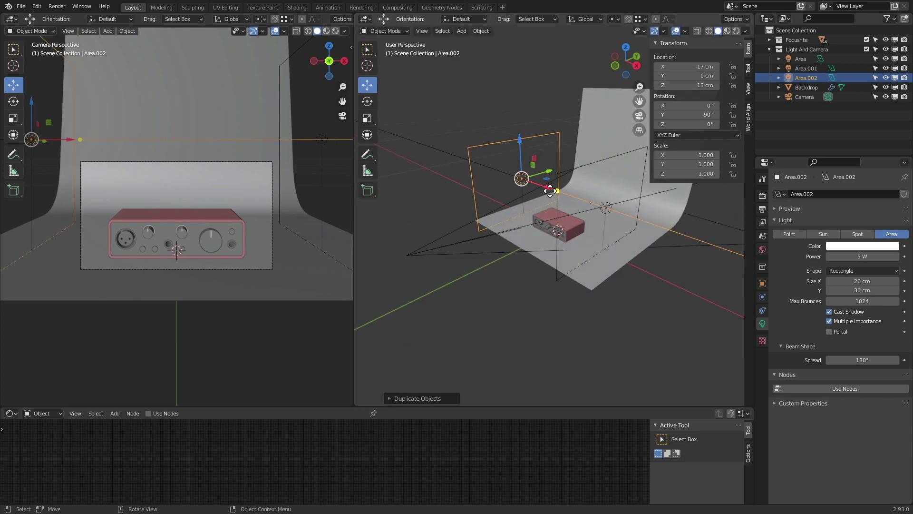
- Try an X rotation of 90° on the newly duplicated area light
{"action": "double_click", "coordinate": [687, 105]}
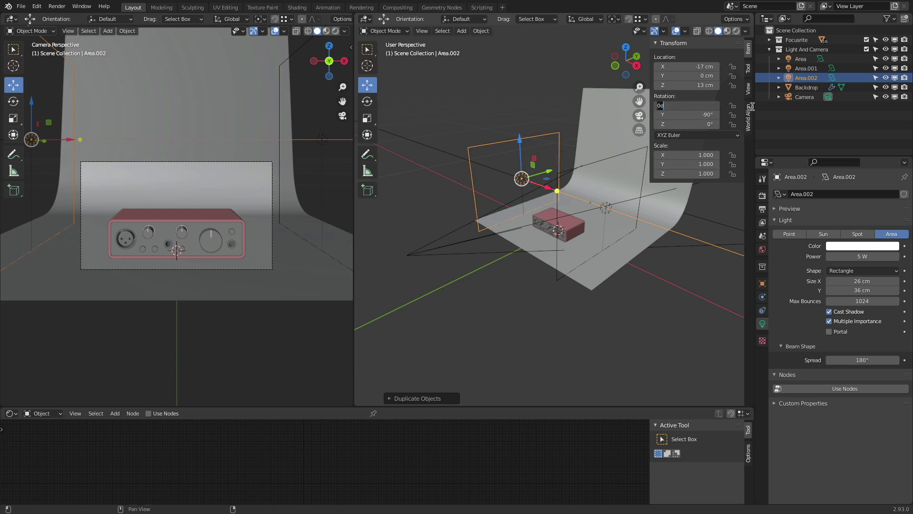
{"action": "type", "text": "90"}
{"action": "key", "text": "Return"}
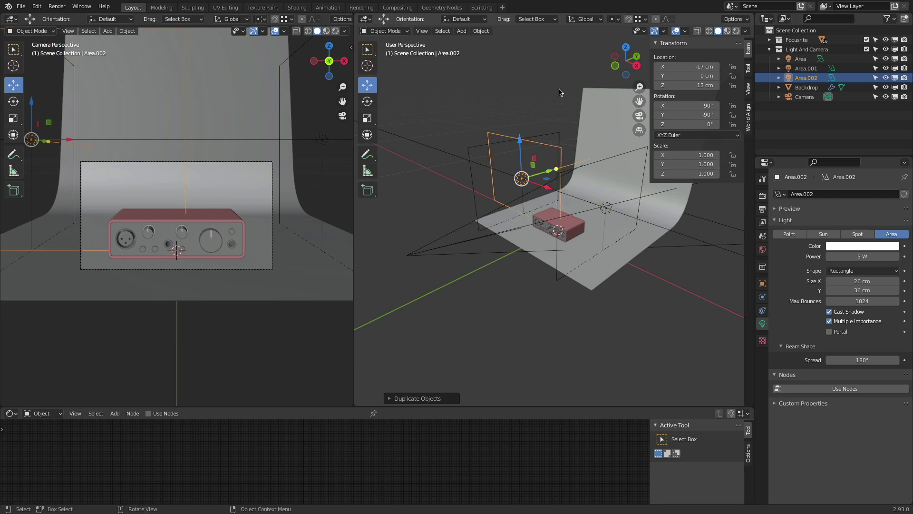
{"action": "middle_click_drag", "start_coordinate": [561, 102], "coordinate": [612, 93]}
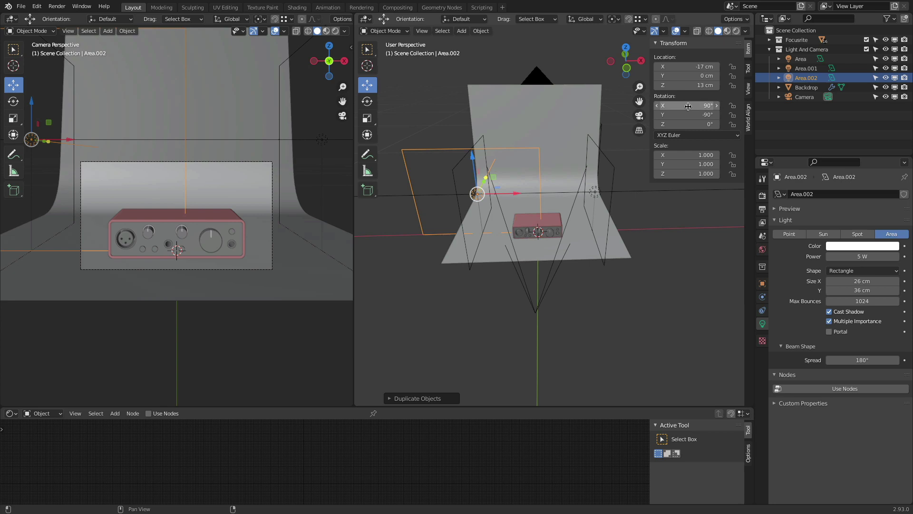
- Set the new area light's X, Y and Z rotation to 0° so it points straight down
{"action": "left_click_drag", "start_coordinate": [689, 107], "coordinate": [689, 124]}
{"action": "type", "text": "0"}
{"action": "key", "text": "Return"}
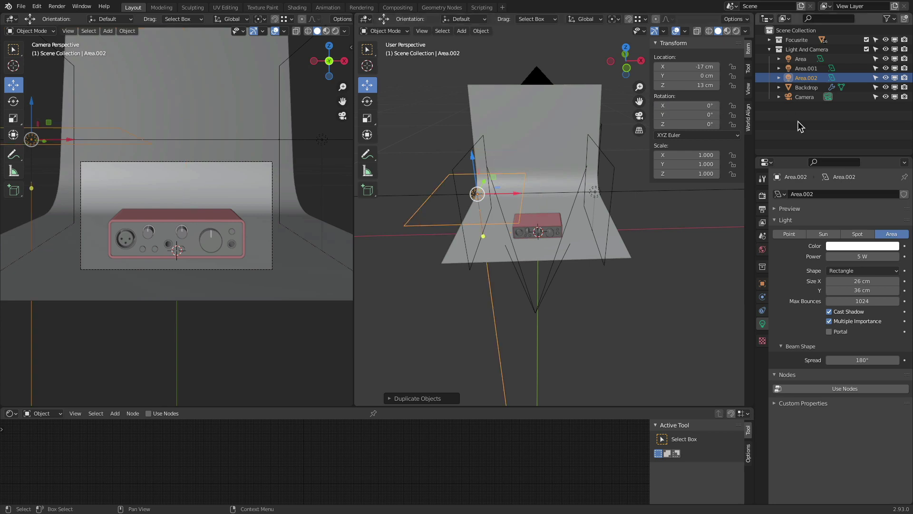
{"action": "left_click_drag", "start_coordinate": [689, 106], "coordinate": [675, 125]}
{"action": "key", "text": "KP_0"}
{"action": "type", "text": "0"}
{"action": "key", "text": "Return"}
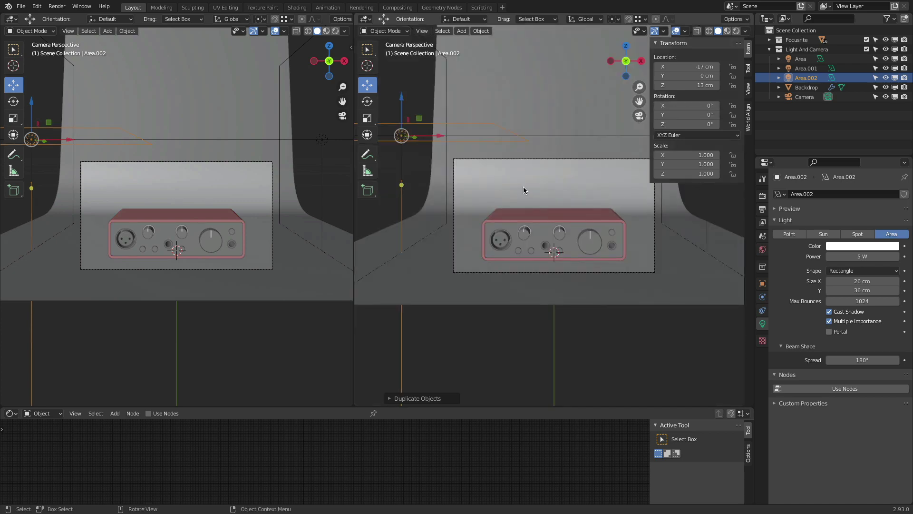
- Set the downward-facing area light's Z rotation to 90°
{"action": "scroll", "coordinate": [518, 185], "scroll_direction": "up", "scroll_amount": 9}
{"action": "scroll", "coordinate": [515, 183], "scroll_direction": "down", "scroll_amount": 11}
{"action": "middle_click_drag", "start_coordinate": [509, 160], "coordinate": [692, 139]}
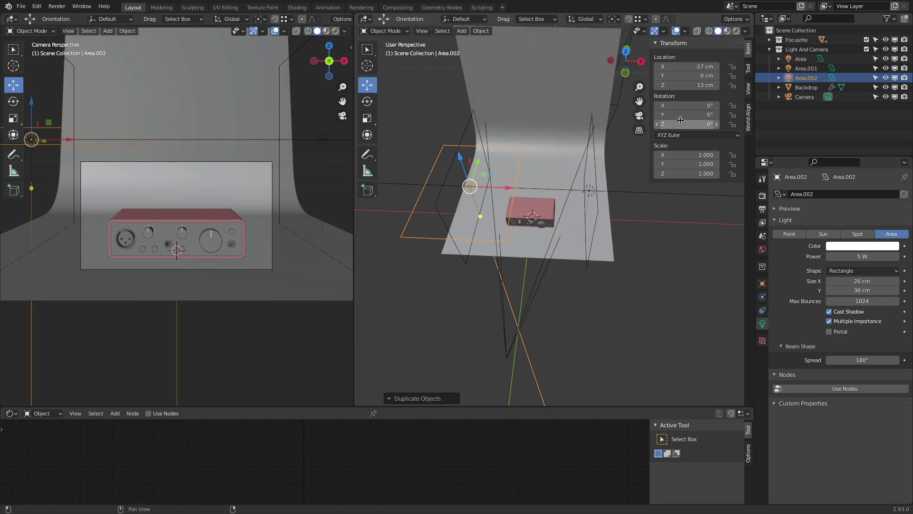
{"action": "mouse_move", "coordinate": [687, 124]}
{"action": "left_mouse_down"}
{"action": "mouse_move", "coordinate": [672, 124]}
{"action": "mouse_move", "coordinate": [699, 124]}
{"action": "left_mouse_up"}
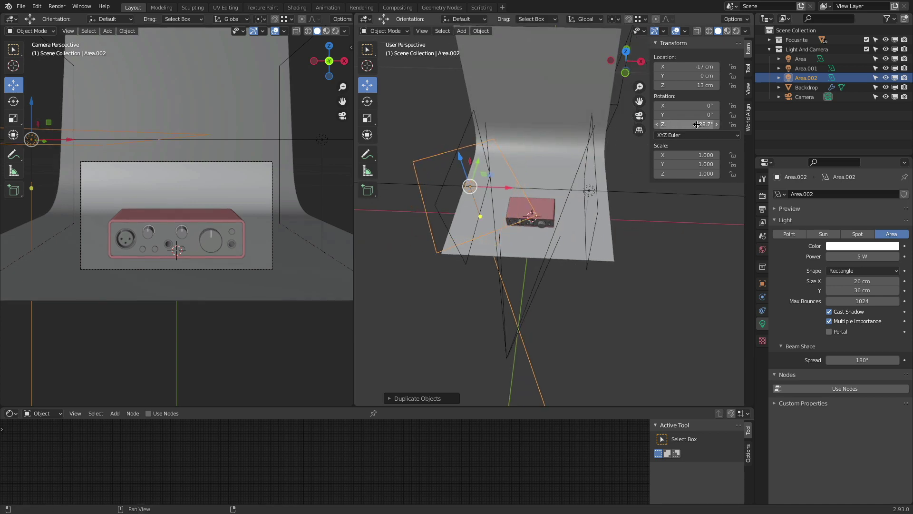
{"action": "left_click", "coordinate": [698, 125]}
{"action": "type", "text": "90"}
{"action": "key", "text": "Return"}
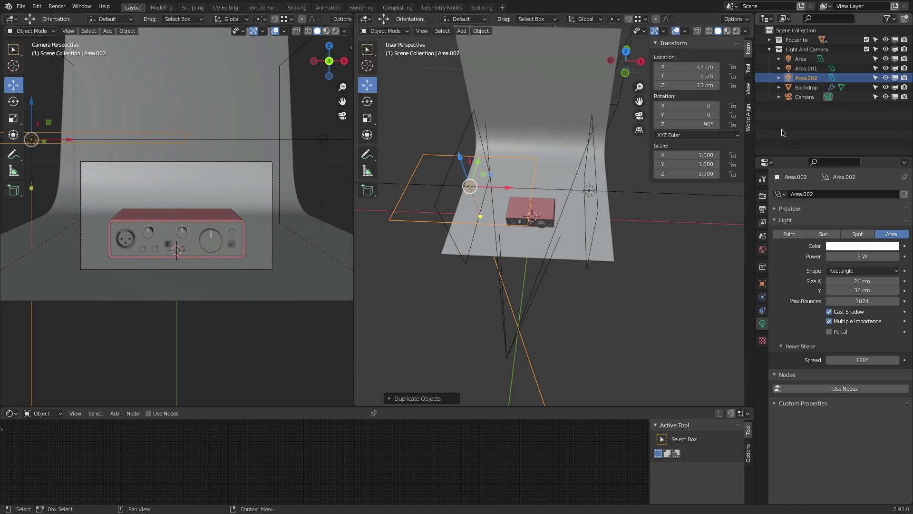
- Center the downward-facing area light over the audio interface by moving it to X 0 cm
{"action": "left_click_drag", "start_coordinate": [513, 187], "coordinate": [574, 189]}
{"action": "left_click", "coordinate": [690, 67]}
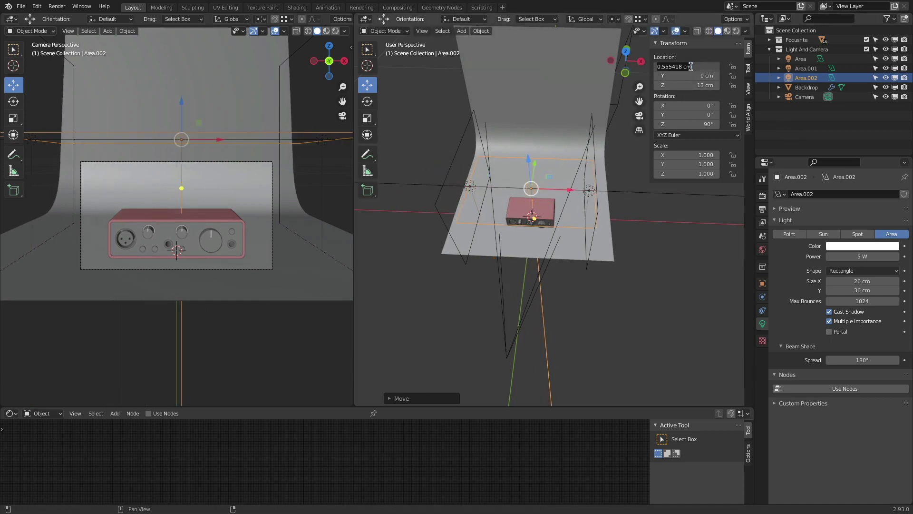
{"action": "type", "text": "0"}
{"action": "key", "text": "Return"}
- Raise the centered area light above the audio interface to a Z location of 27 cm
{"action": "left_click", "coordinate": [625, 74]}
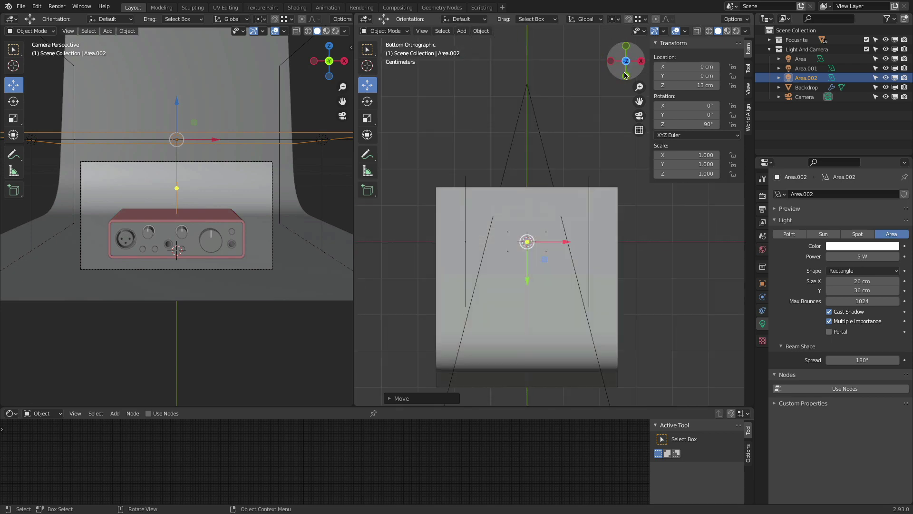
{"action": "middle_click_drag", "start_coordinate": [622, 218], "coordinate": [550, 156]}
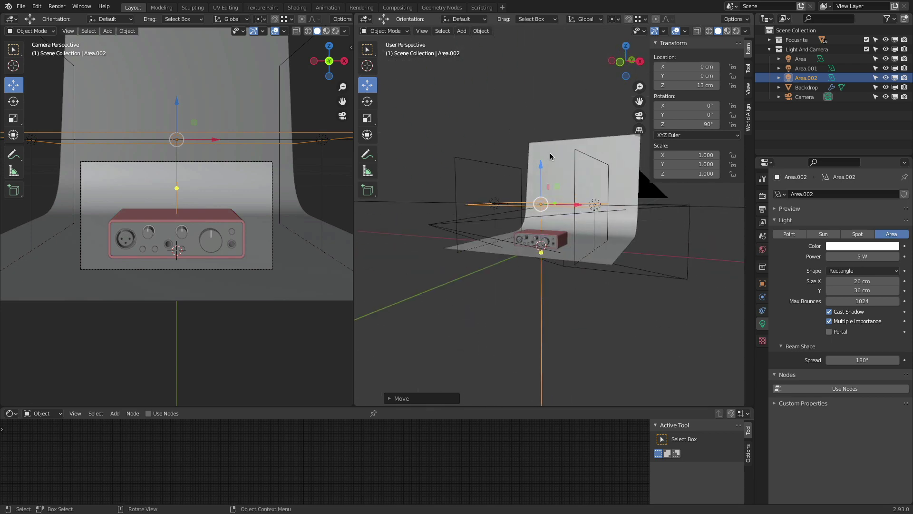
{"action": "left_click_drag", "start_coordinate": [541, 167], "coordinate": [549, 122]}
{"action": "left_click", "coordinate": [694, 85]}
{"action": "type", "text": "26"}
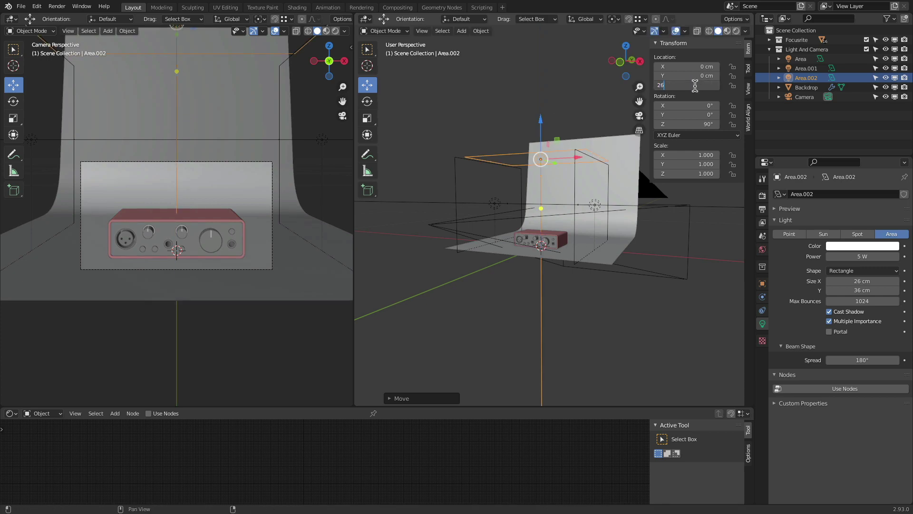
{"action": "key", "text": "Return"}
{"action": "left_click", "coordinate": [695, 85]}
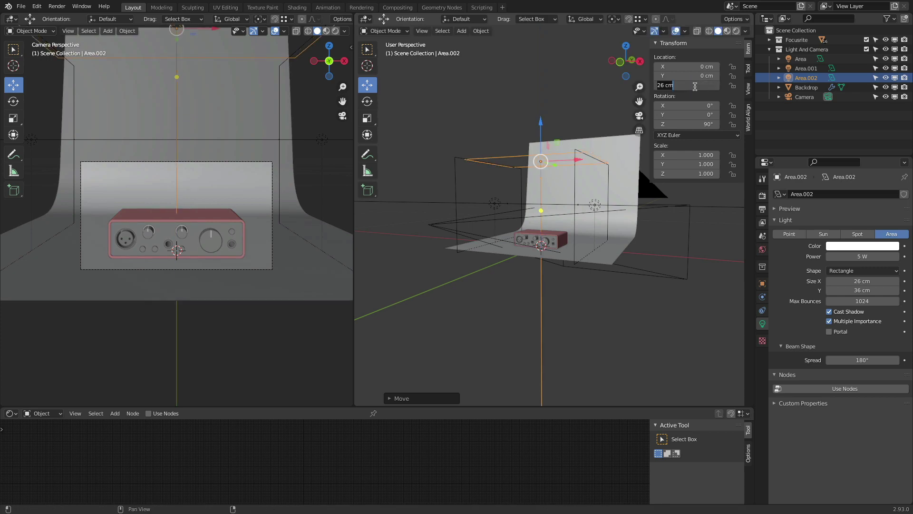
{"action": "type", "text": "27"}
{"action": "key", "text": "Return"}
- Select the camera in the scene and scale its object down to about 0.088
{"action": "middle_click_drag", "start_coordinate": [475, 266], "coordinate": [286, 186]}
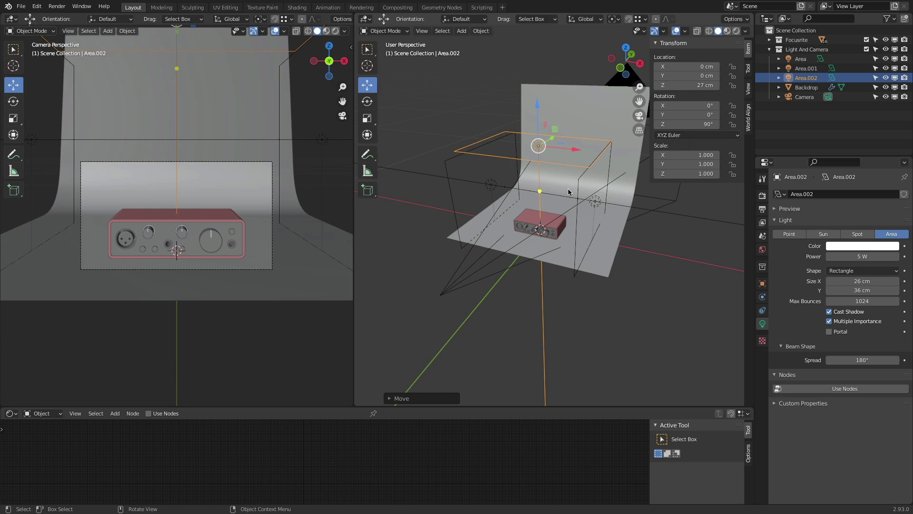
{"action": "left_click", "coordinate": [504, 251]}
{"action": "middle_click_drag", "start_coordinate": [504, 252], "coordinate": [745, 225]}
{"action": "key", "text": "s"}
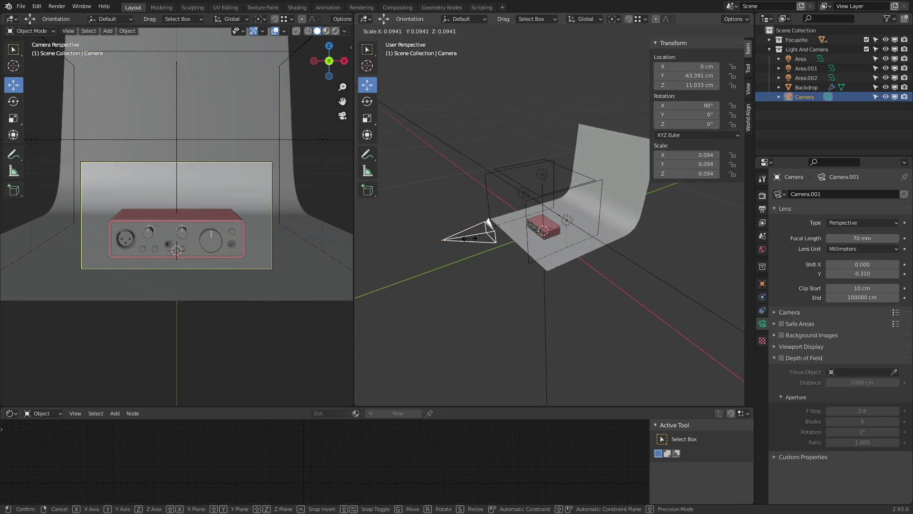
{"action": "left_click", "coordinate": [467, 238]}
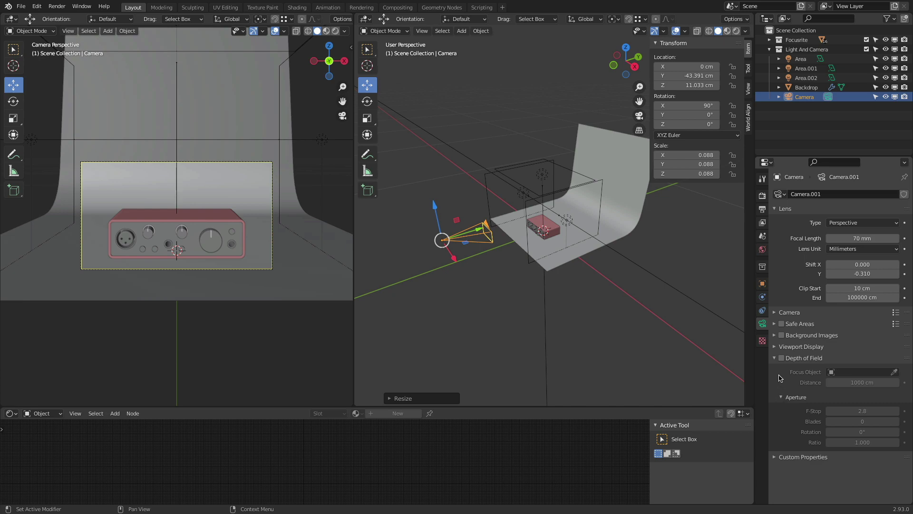
- Set the camera's viewport display Passepartout to 1.000 and reveal its composition guide options
{"action": "left_click", "coordinate": [775, 346]}
{"action": "left_click", "coordinate": [775, 347]}
{"action": "left_click", "coordinate": [775, 358]}
{"action": "left_click", "coordinate": [776, 346]}
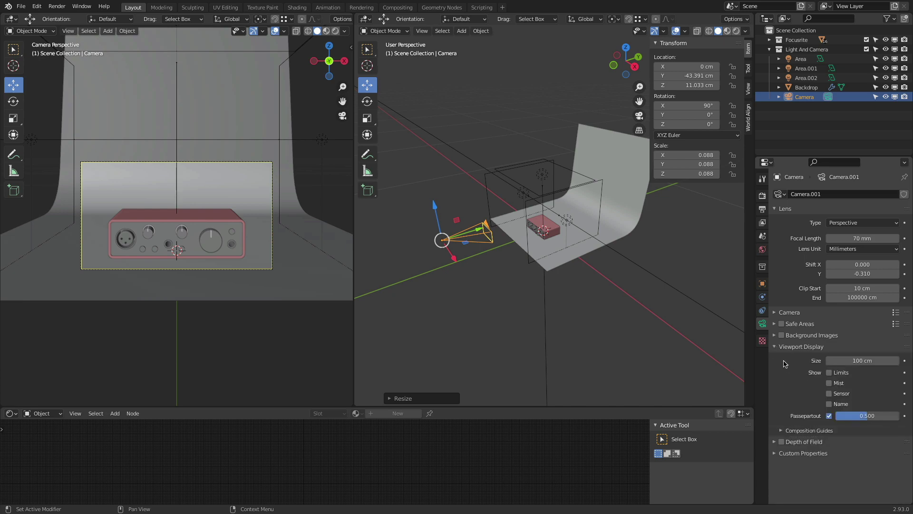
{"action": "left_click", "coordinate": [781, 430]}
{"action": "left_click_drag", "start_coordinate": [867, 415], "coordinate": [896, 404]}
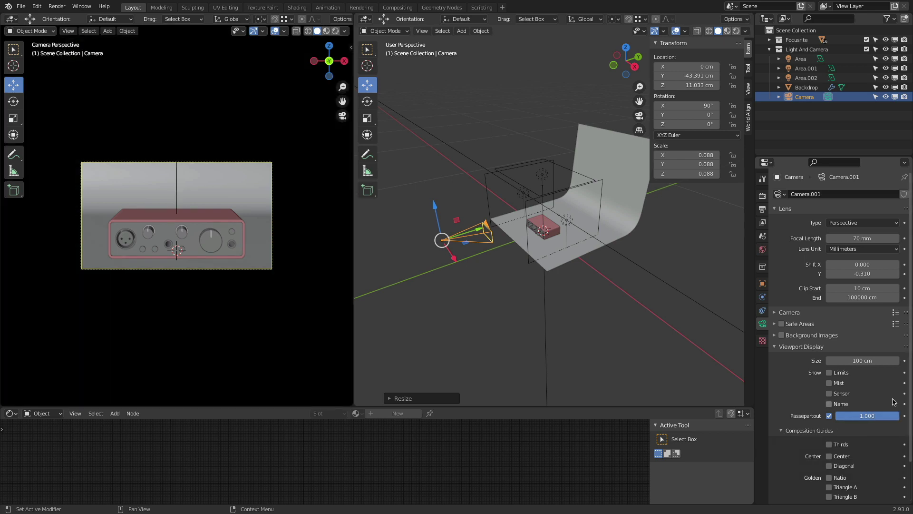
- Enable the Thirds composition guide for the camera, leaving the Center and Diagonal guides switched off
{"action": "scroll", "coordinate": [873, 437], "scroll_direction": "down", "scroll_amount": 2}
{"action": "left_click", "coordinate": [841, 411]}
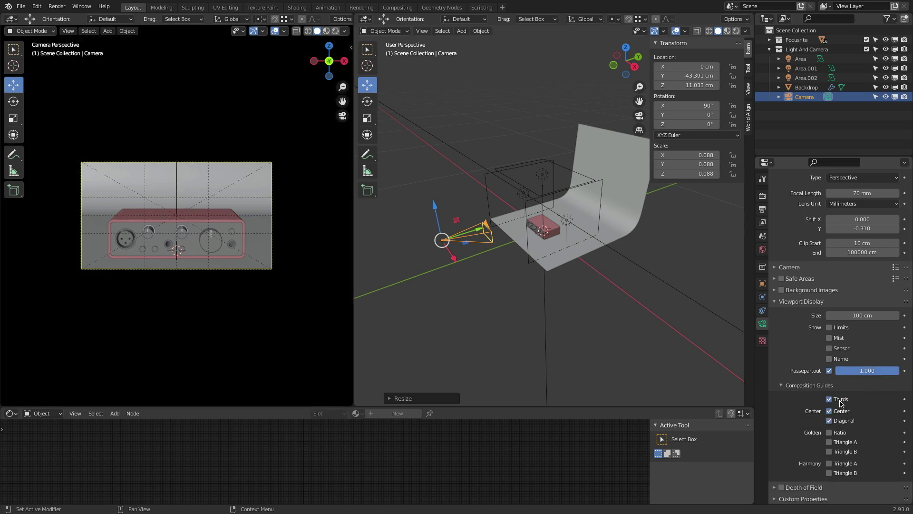
{"action": "left_click", "coordinate": [843, 421]}
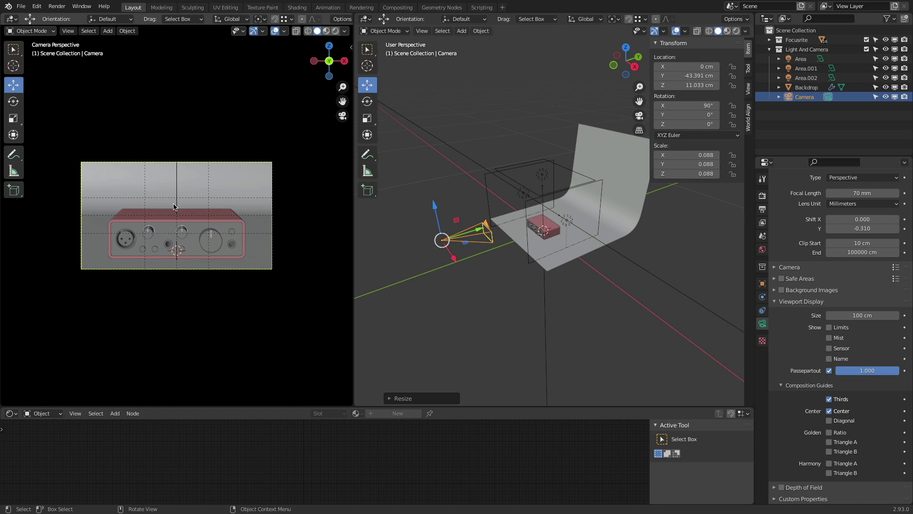
{"action": "left_click", "coordinate": [829, 410]}
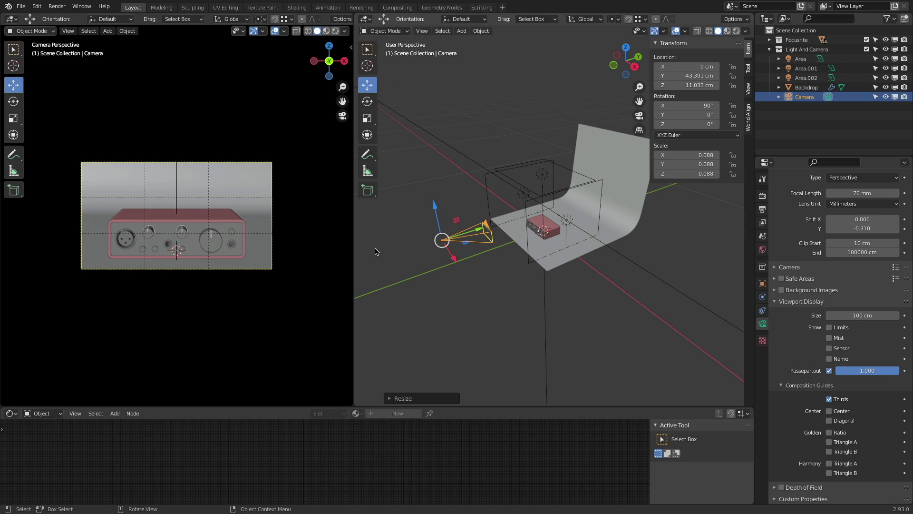
- Switch the camera view to rendered shading and inspect the housing, the overhead area light and the area light at X 17 cm
{"action": "left_click", "coordinate": [335, 31]}
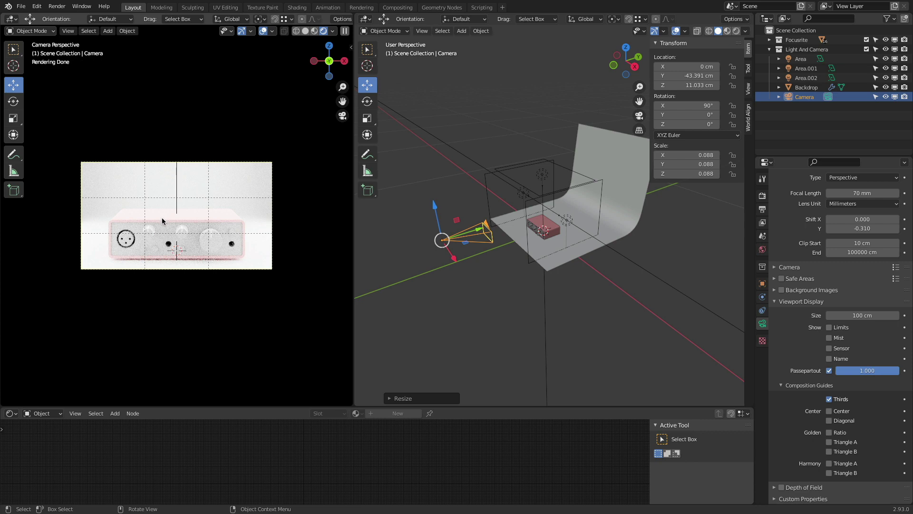
{"action": "left_click", "coordinate": [131, 218]}
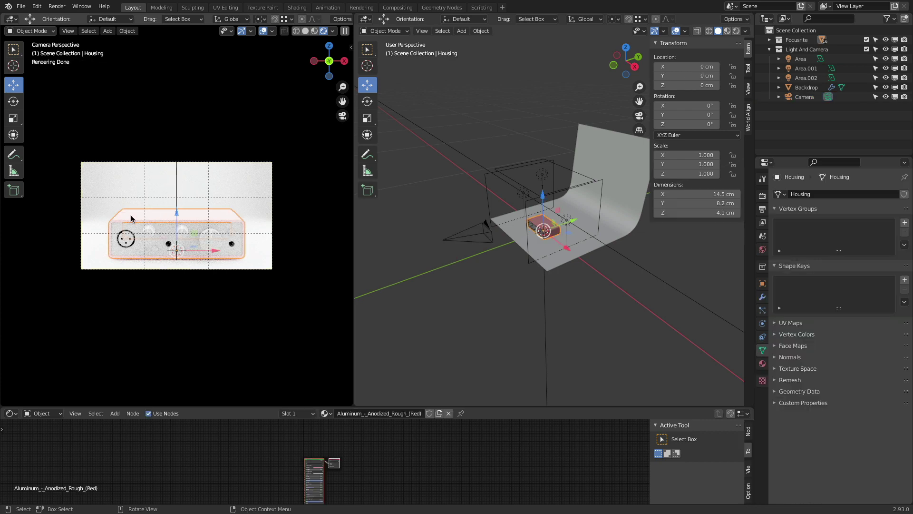
{"action": "left_click", "coordinate": [486, 187]}
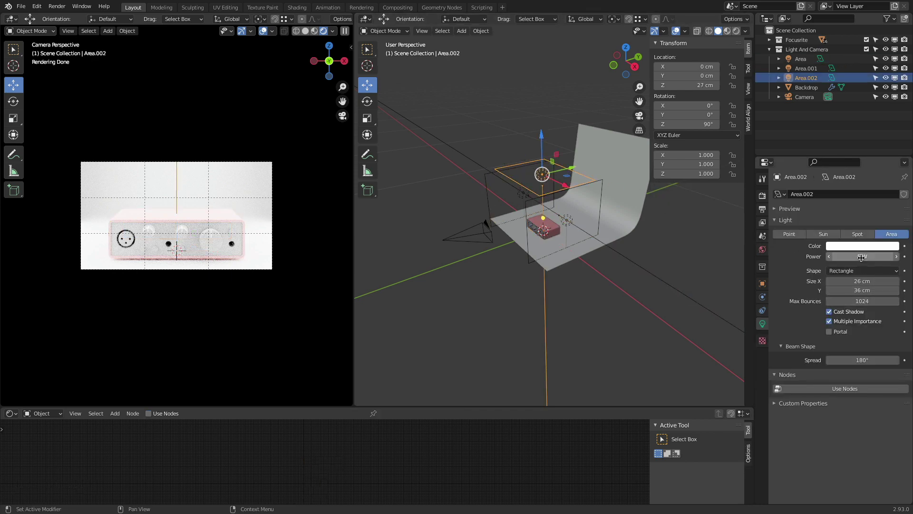
{"action": "left_click", "coordinate": [600, 192]}
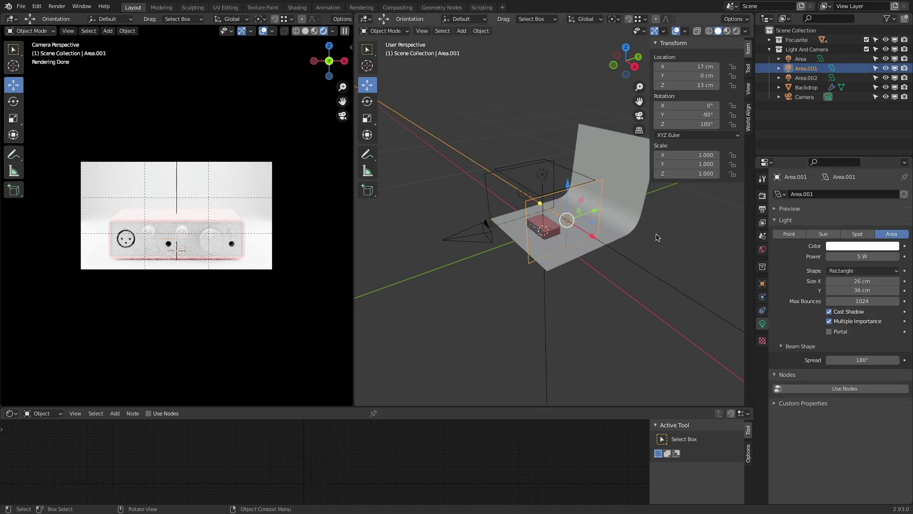
- Select the backdrop, enlarge the shader node area and zoom in on the rendered camera frame
{"action": "left_click", "coordinate": [595, 134]}
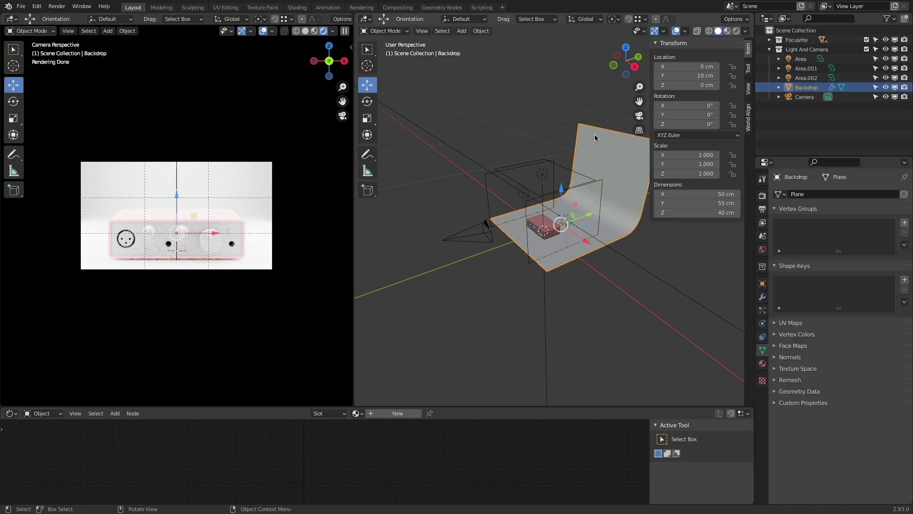
{"action": "left_click_drag", "start_coordinate": [510, 406], "coordinate": [510, 232]}
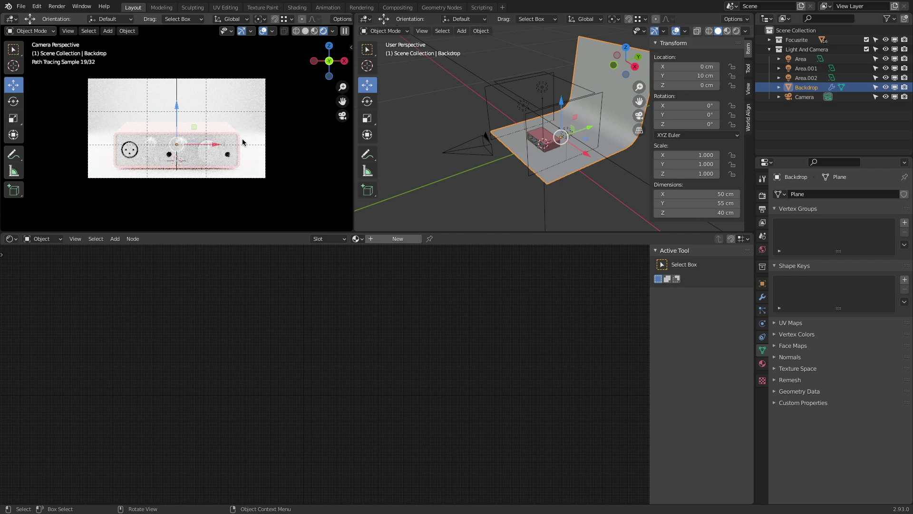
{"action": "scroll", "coordinate": [242, 141], "scroll_direction": "up", "scroll_amount": 1}
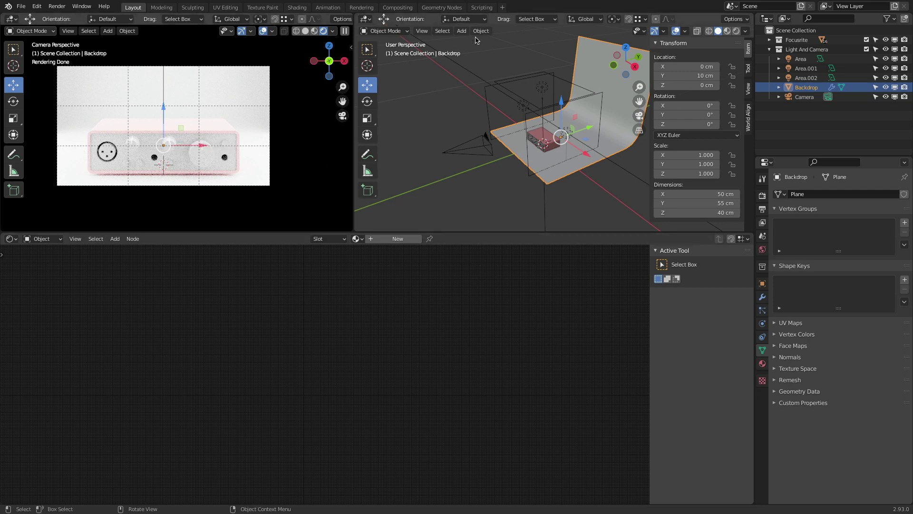
- Create a new material on the backdrop and name it Backdrop
{"action": "left_click", "coordinate": [763, 363]}
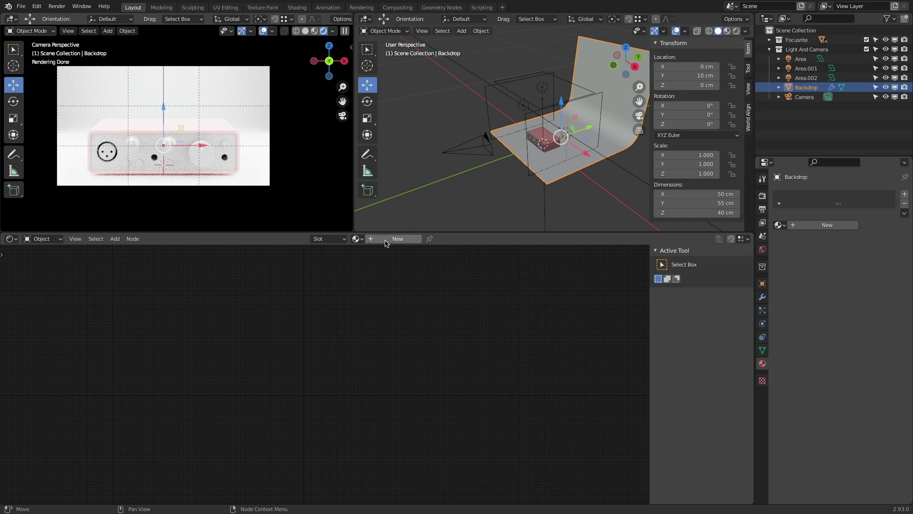
{"action": "left_click", "coordinate": [8, 240]}
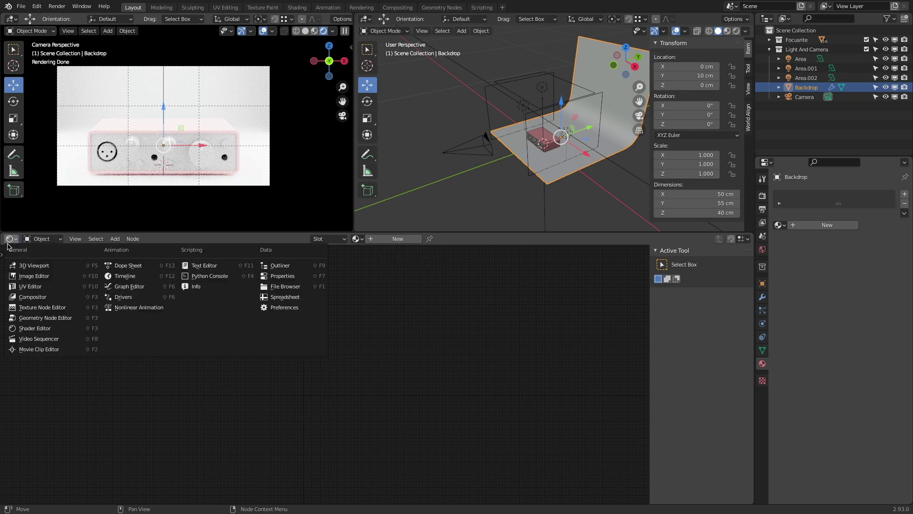
{"action": "left_click", "coordinate": [398, 238]}
{"action": "left_click", "coordinate": [378, 238]}
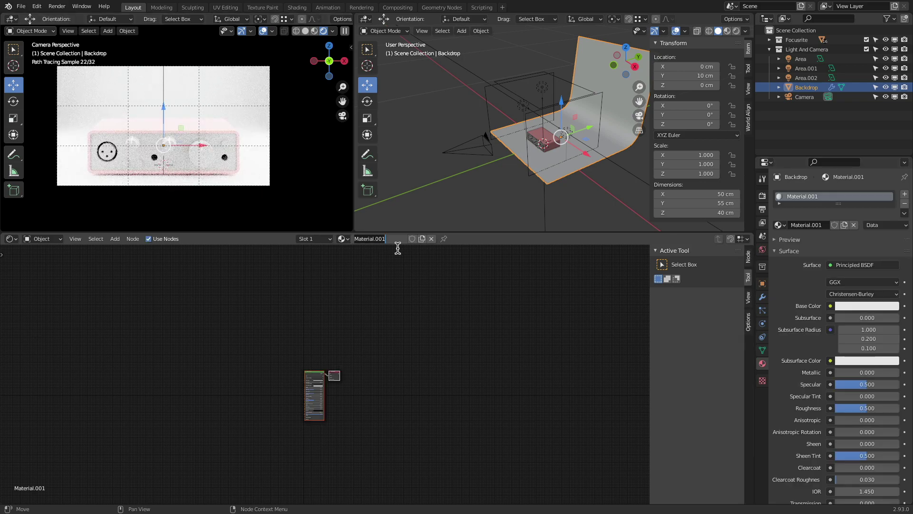
{"action": "type", "text": "Backdrop"}
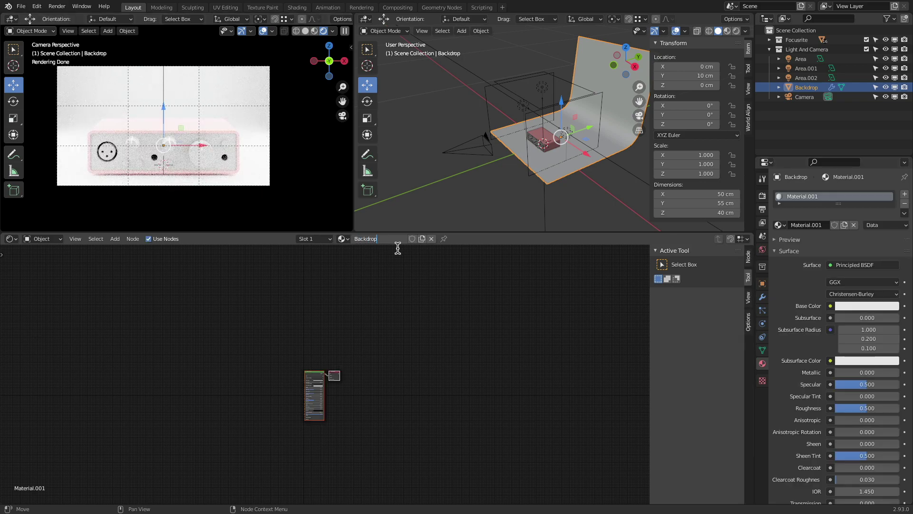
{"action": "key", "text": "Return"}
- Darken the Backdrop material's Base Color to black in the Principled BSDF node
{"action": "scroll", "coordinate": [309, 384], "scroll_direction": "up", "scroll_amount": 5}
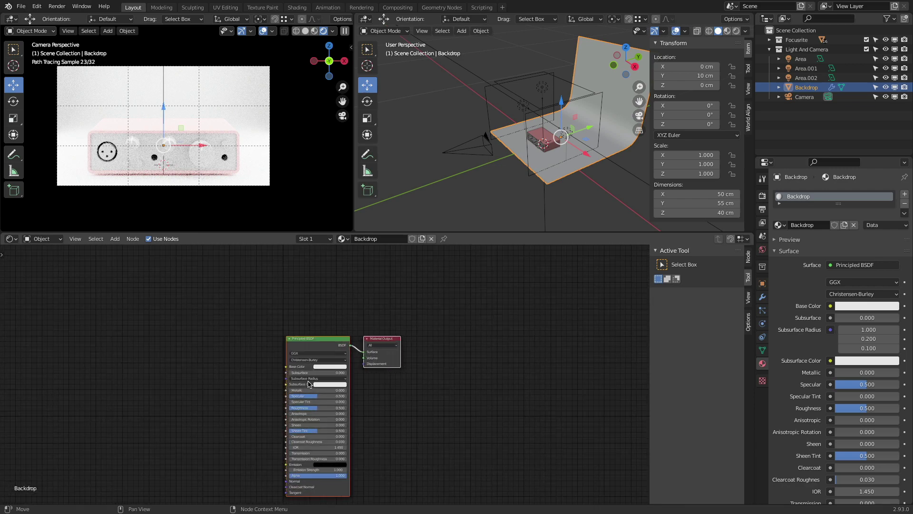
{"action": "scroll", "coordinate": [309, 384], "scroll_direction": "up", "scroll_amount": 4}
{"action": "left_click", "coordinate": [376, 340]}
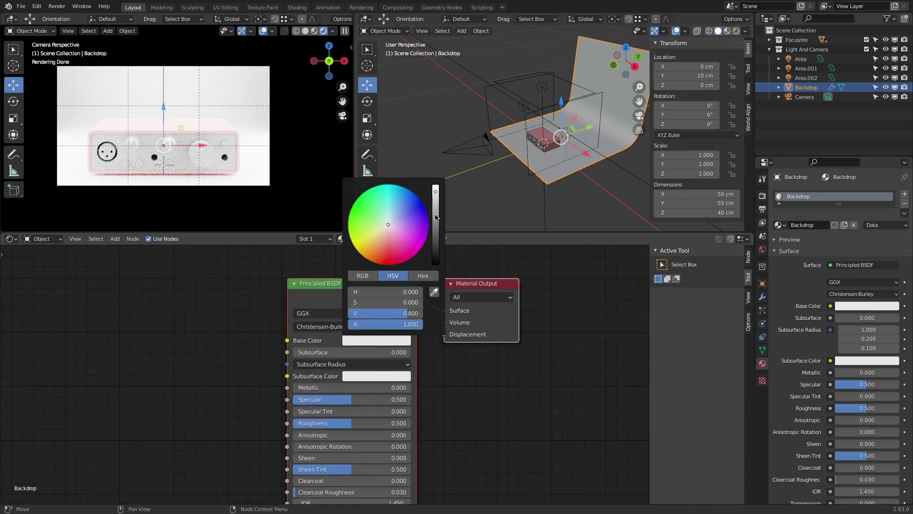
{"action": "left_click_drag", "start_coordinate": [435, 192], "coordinate": [435, 253]}
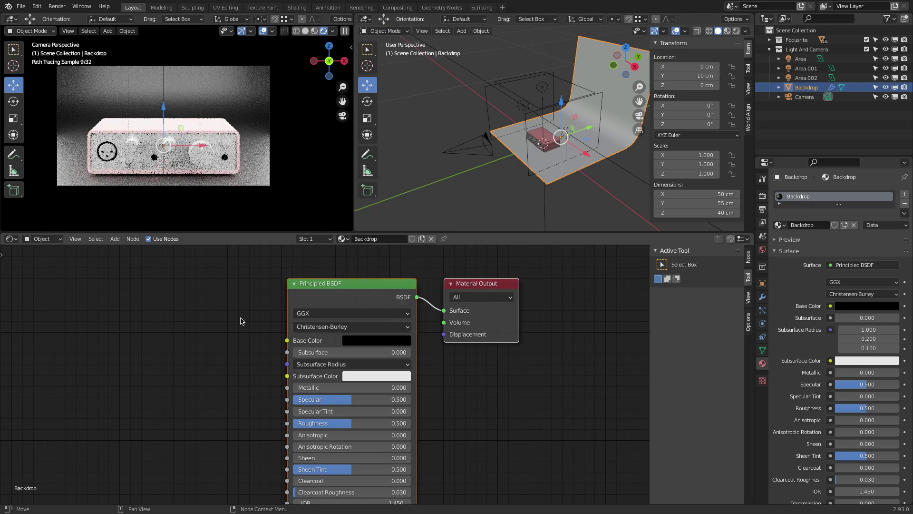
- Lower the Backdrop material's Roughness to about 0.055 and its Specular to about 0.059
{"action": "left_click_drag", "start_coordinate": [339, 423], "coordinate": [276, 423]}
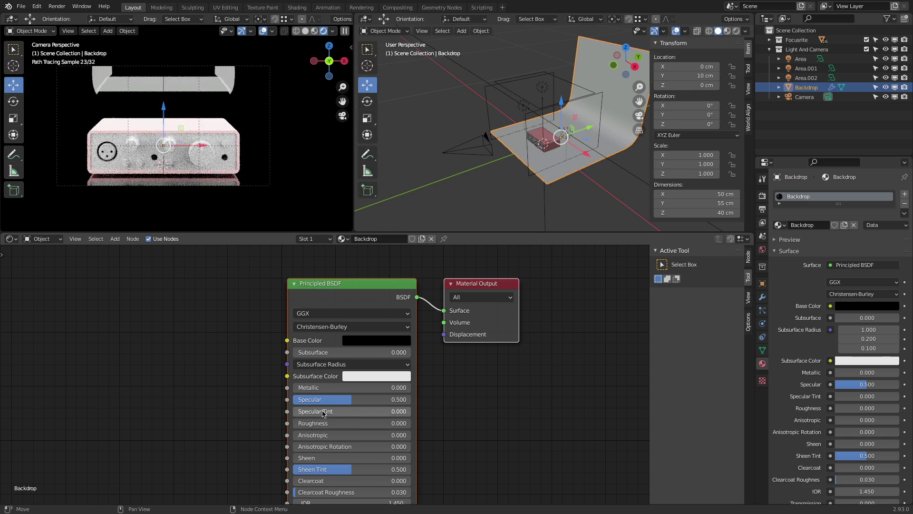
{"action": "left_click_drag", "start_coordinate": [352, 401], "coordinate": [303, 423]}
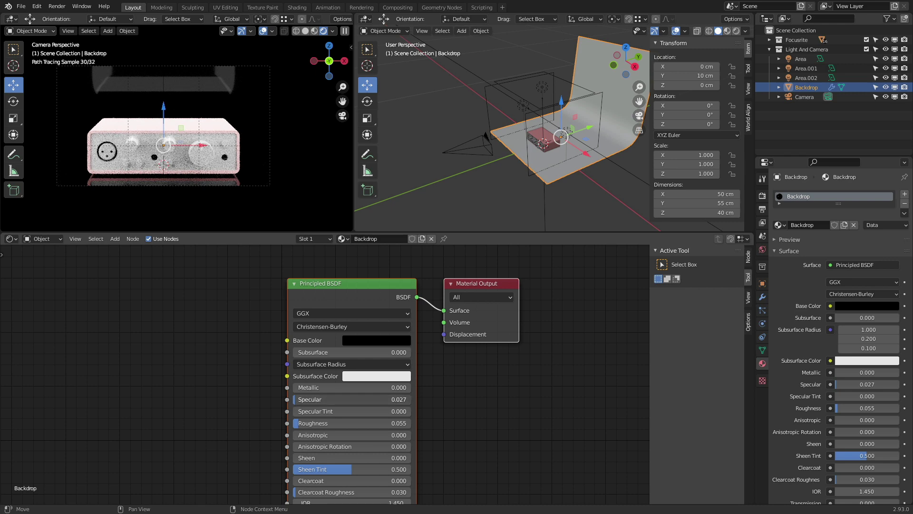
{"action": "left_click_drag", "start_coordinate": [296, 400], "coordinate": [301, 401]}
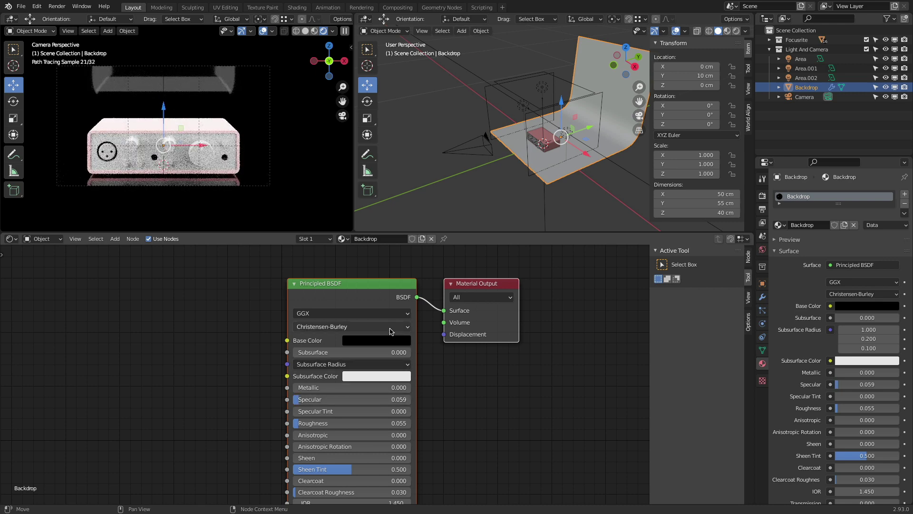
- Open the Backdrop material's Base Color picker and compare its RGB, HSV and Hex value modes
{"action": "left_click", "coordinate": [389, 340]}
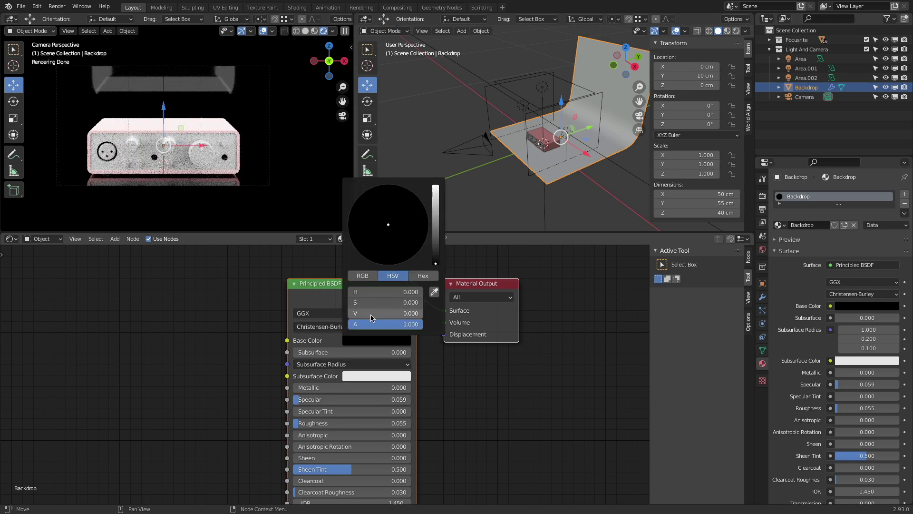
{"action": "left_click", "coordinate": [370, 276]}
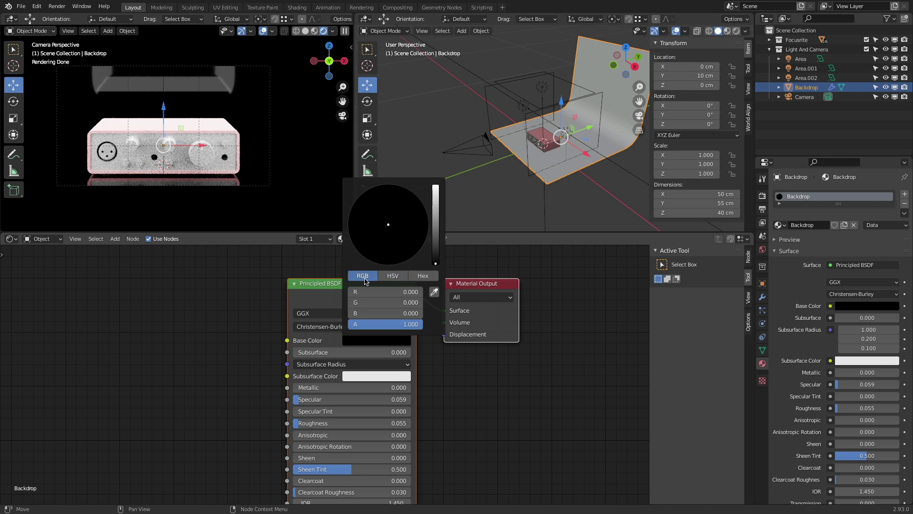
{"action": "left_click", "coordinate": [388, 279]}
{"action": "left_click", "coordinate": [412, 277]}
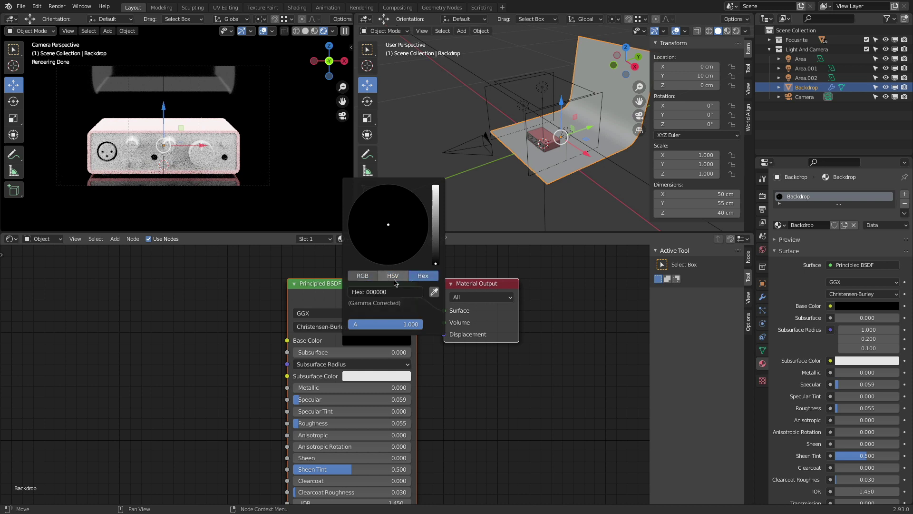
{"action": "left_click", "coordinate": [367, 277]}
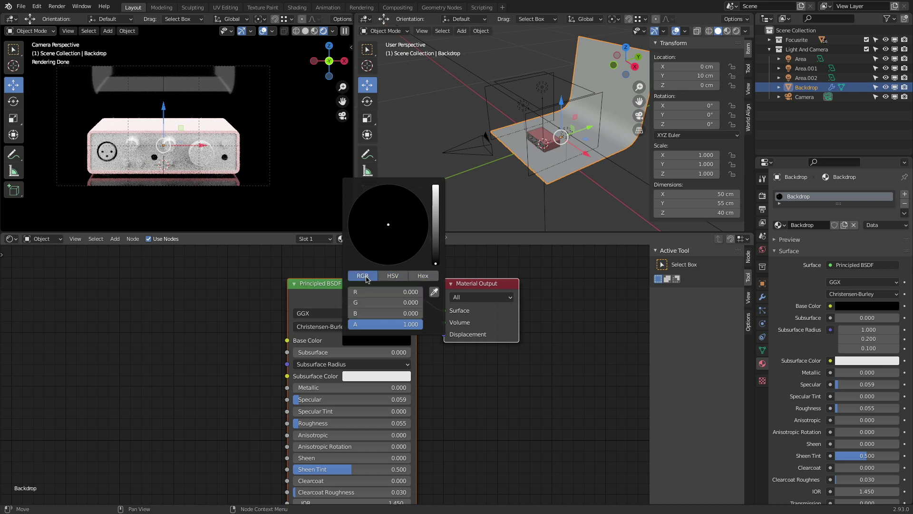
{"action": "left_click", "coordinate": [394, 277]}
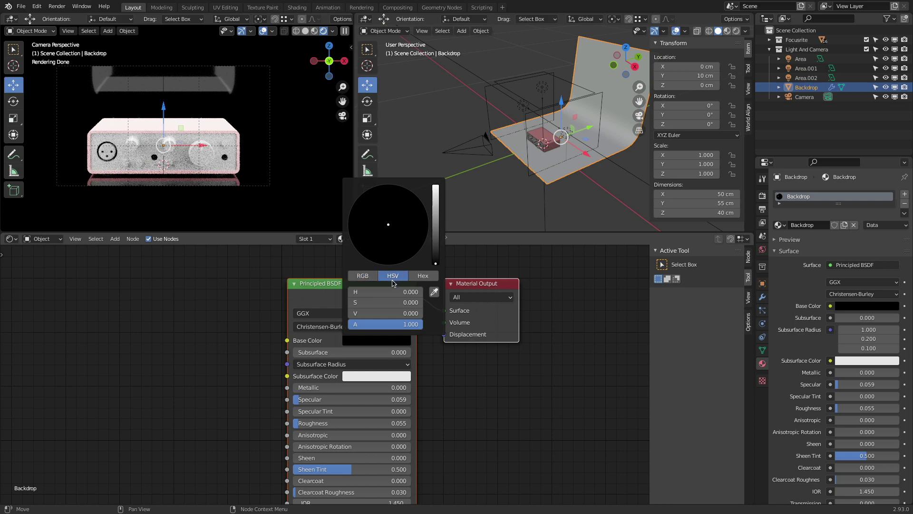
- Brighten the Backdrop material's Base Color to an HSV Value of 0.8
{"action": "left_click_drag", "start_coordinate": [360, 317], "coordinate": [393, 316]}
{"action": "left_click", "coordinate": [394, 313]}
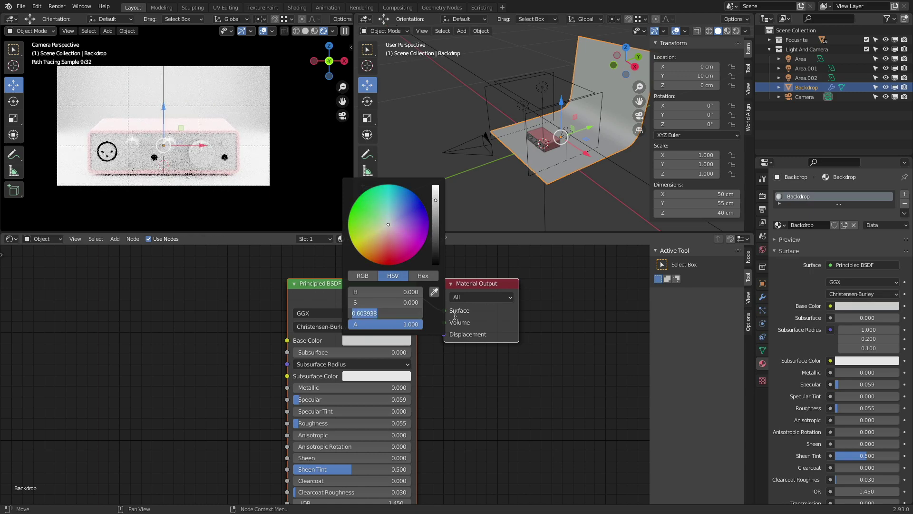
{"action": "type", "text": ".8"}
{"action": "key", "text": "Return"}
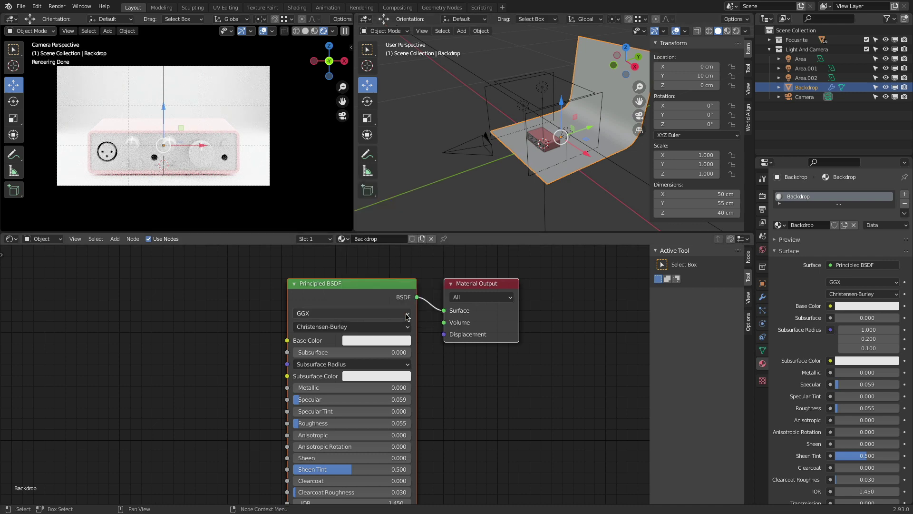
- Try the Backdrop material's Base Color at black and restore its Value to 0.8
{"action": "left_click", "coordinate": [377, 340]}
{"action": "left_click_drag", "start_coordinate": [436, 202], "coordinate": [435, 263]}
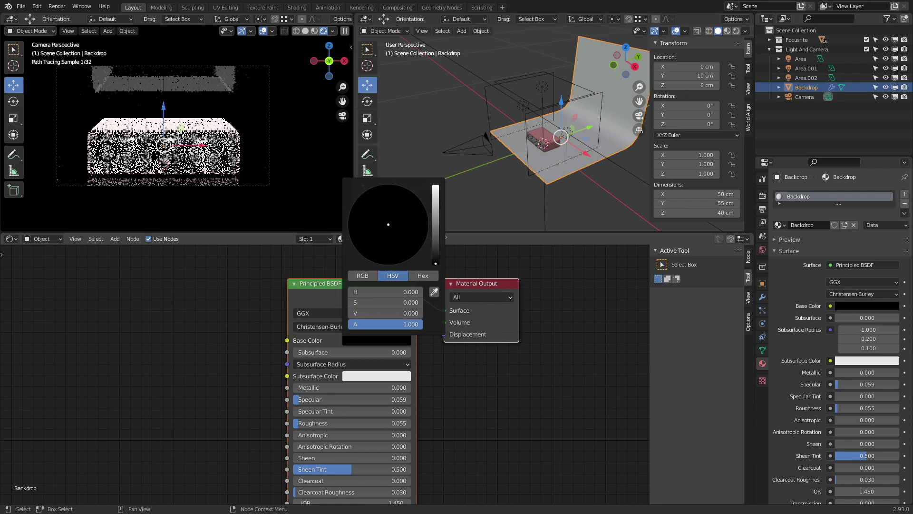
{"action": "left_click_drag", "start_coordinate": [435, 262], "coordinate": [436, 193]}
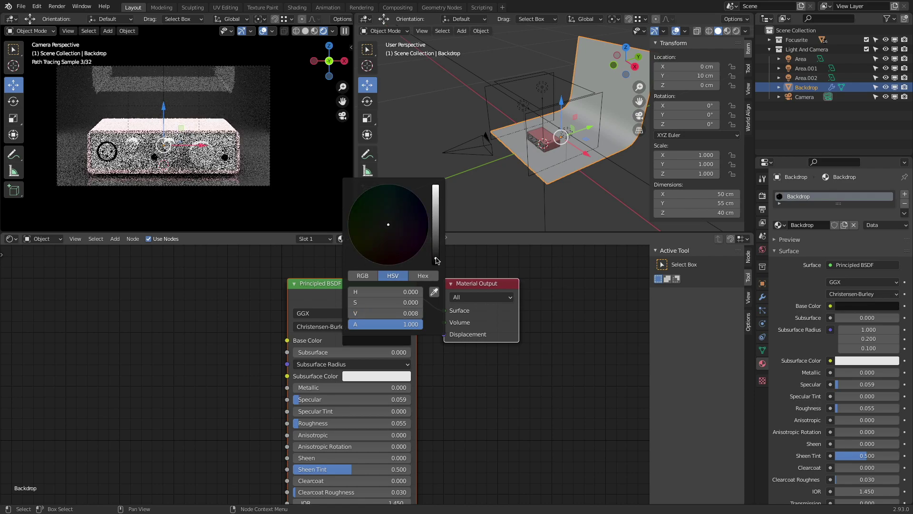
{"action": "left_click", "coordinate": [403, 313]}
{"action": "type", "text": ".8"}
{"action": "key", "text": "Return"}
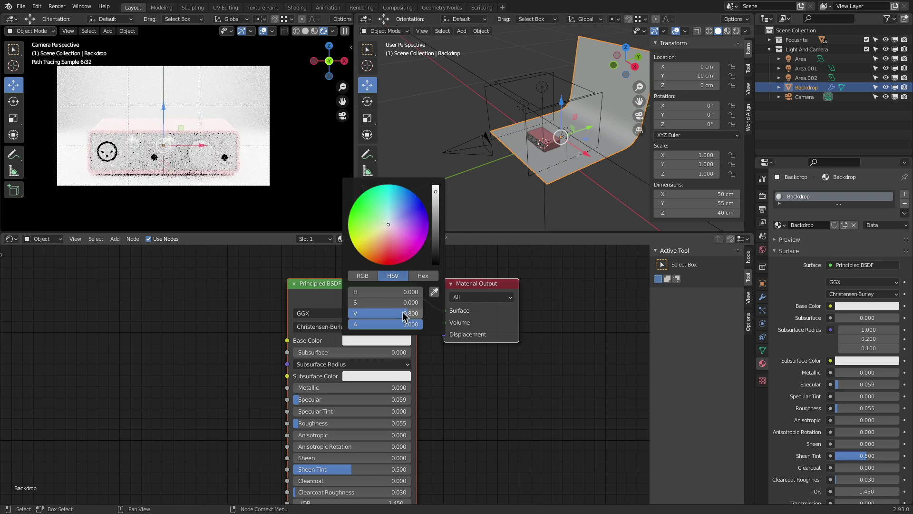
{"action": "left_click", "coordinate": [500, 390]}
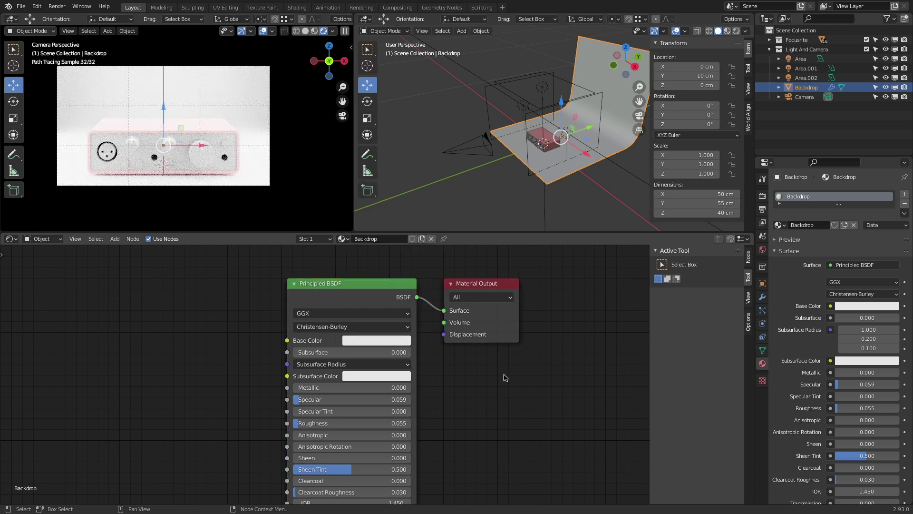
- Select the device's Housing and lower its red anodized aluminum material's Roughness to 0
{"action": "scroll", "coordinate": [527, 170], "scroll_direction": "up", "scroll_amount": 5}
{"action": "middle_click_drag", "start_coordinate": [513, 115], "coordinate": [507, 101]}
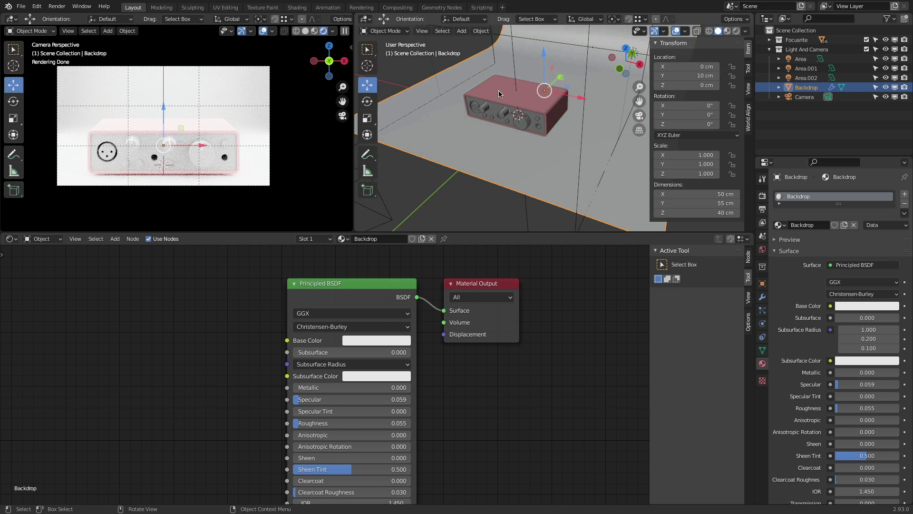
{"action": "left_click", "coordinate": [499, 93]}
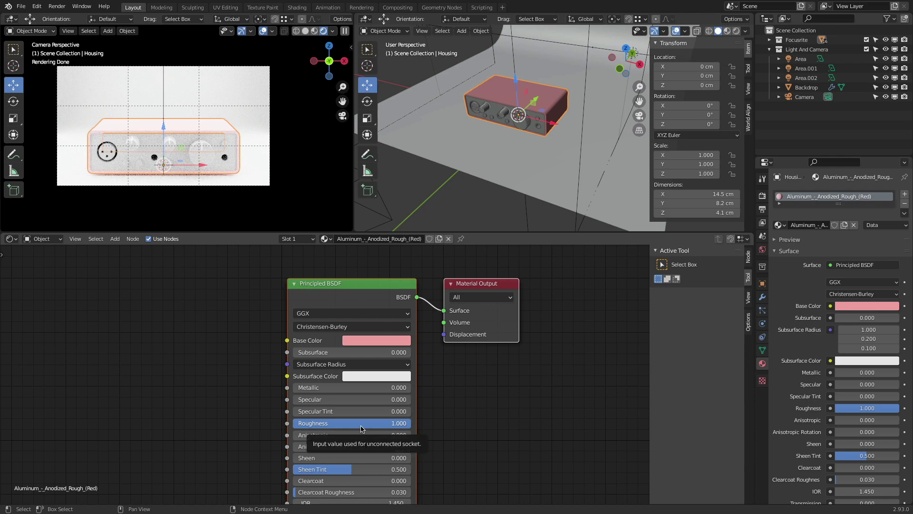
{"action": "left_click_drag", "start_coordinate": [388, 426], "coordinate": [264, 426]}
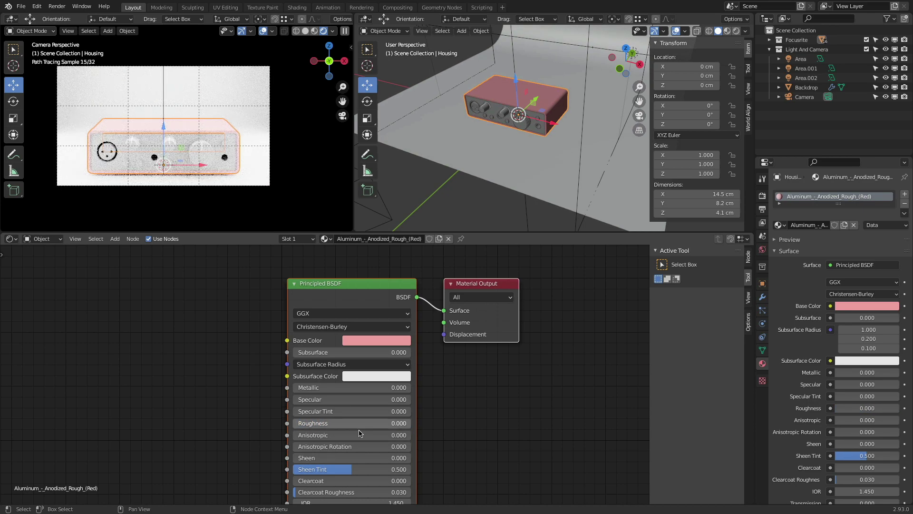
- Try raising the Housing material's Specular and undo the change
{"action": "scroll", "coordinate": [368, 468], "scroll_direction": "down", "scroll_amount": 6}
{"action": "middle_click_drag", "start_coordinate": [445, 473], "coordinate": [472, 379]}
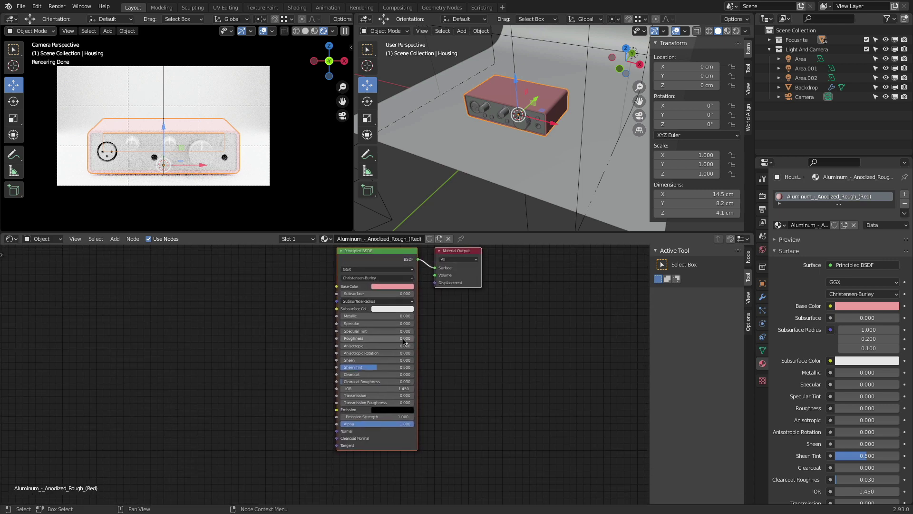
{"action": "scroll", "coordinate": [403, 366], "scroll_direction": "up", "scroll_amount": 6}
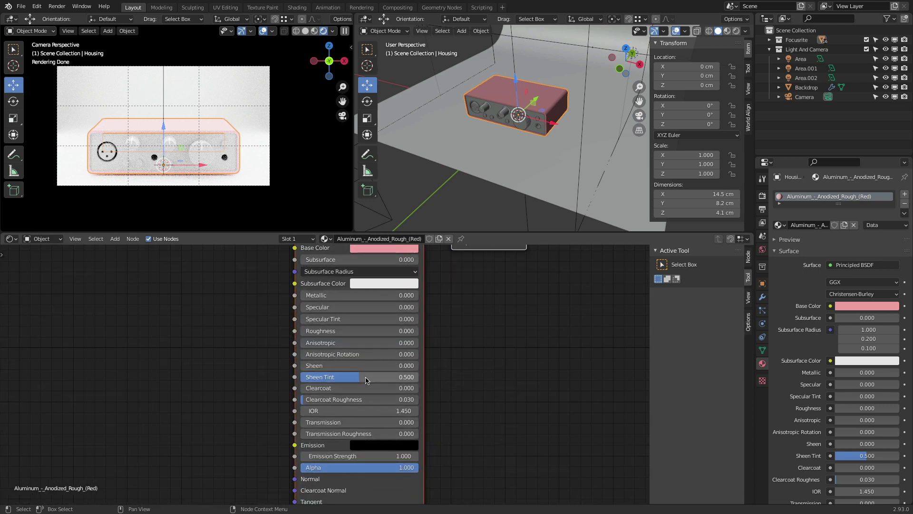
{"action": "middle_click_drag", "start_coordinate": [247, 315], "coordinate": [242, 380]}
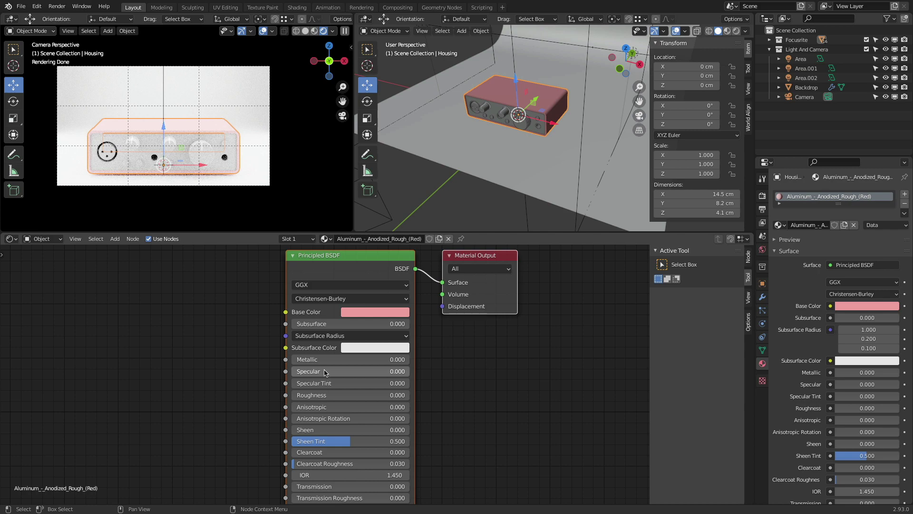
{"action": "left_click_drag", "start_coordinate": [324, 373], "coordinate": [443, 372]}
{"action": "key", "text": "ctrl+z"}
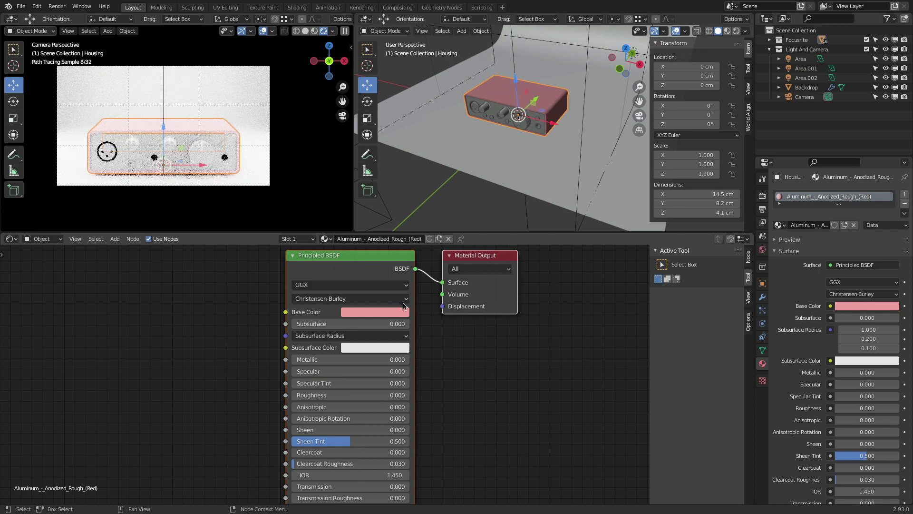
- Try saturated red, near-white, black and dark grey Base Colors on the Housing material, ending at a Value of about 0.014, and inspect the render
{"action": "left_click", "coordinate": [391, 310]}
{"action": "left_click_drag", "start_coordinate": [396, 220], "coordinate": [386, 237]}
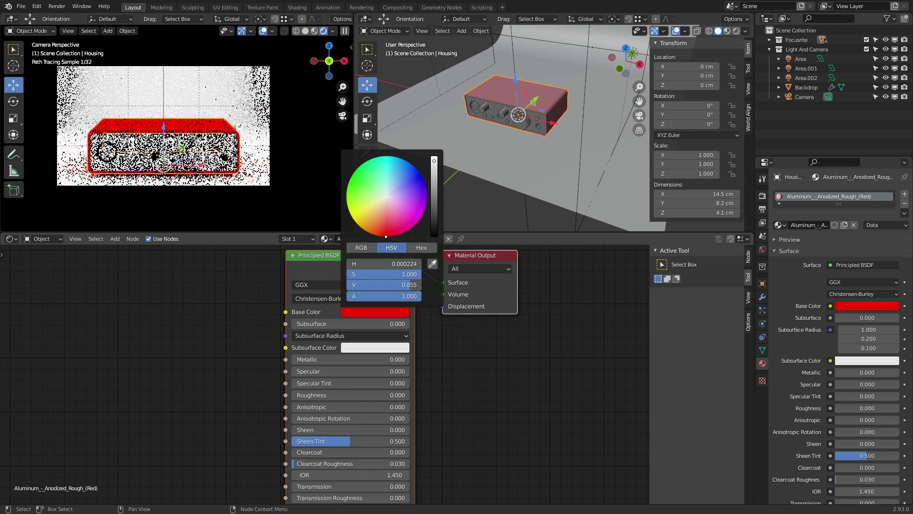
{"action": "left_click", "coordinate": [386, 196]}
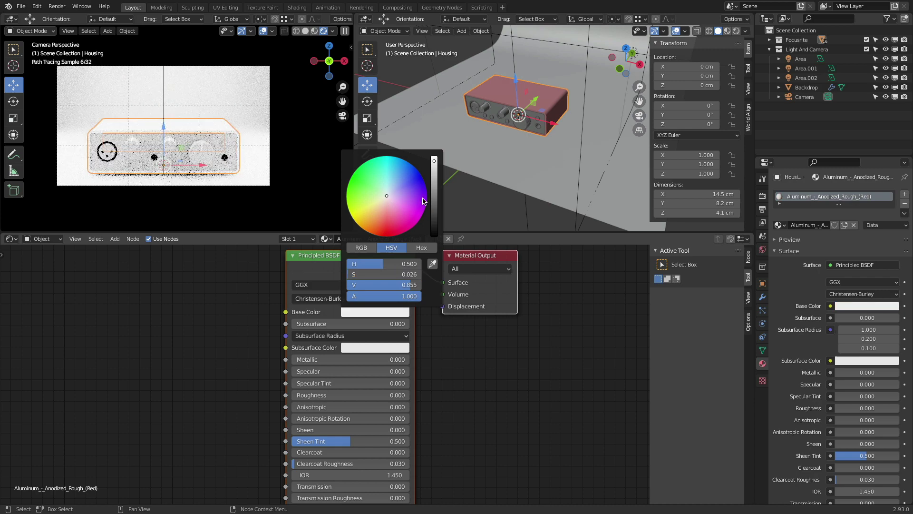
{"action": "left_click_drag", "start_coordinate": [434, 204], "coordinate": [435, 236]}
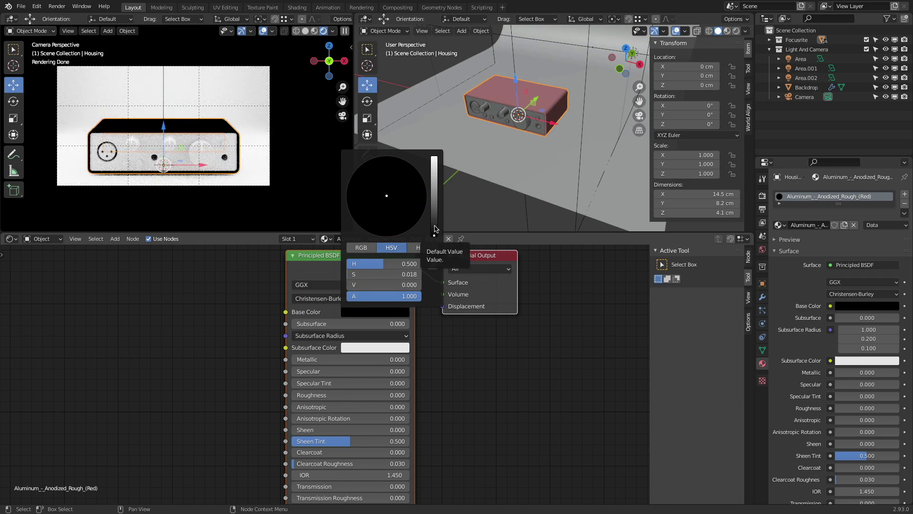
{"action": "left_click_drag", "start_coordinate": [434, 227], "coordinate": [434, 229]}
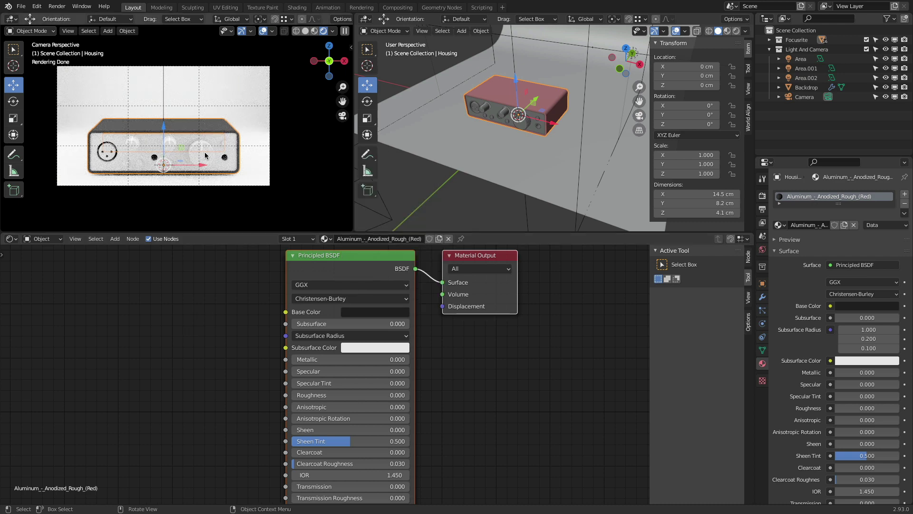
{"action": "scroll", "coordinate": [197, 129], "scroll_direction": "up", "scroll_amount": 8}
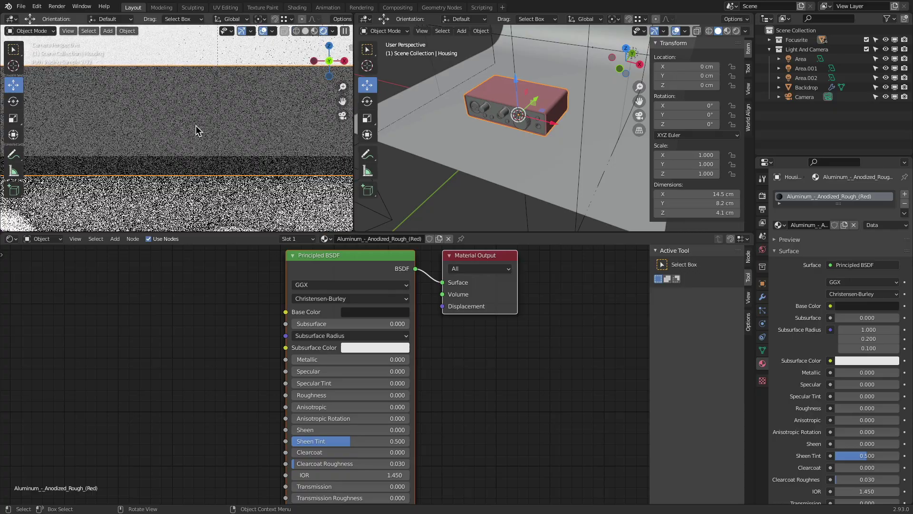
{"action": "scroll", "coordinate": [195, 125], "scroll_direction": "up", "scroll_amount": 4}
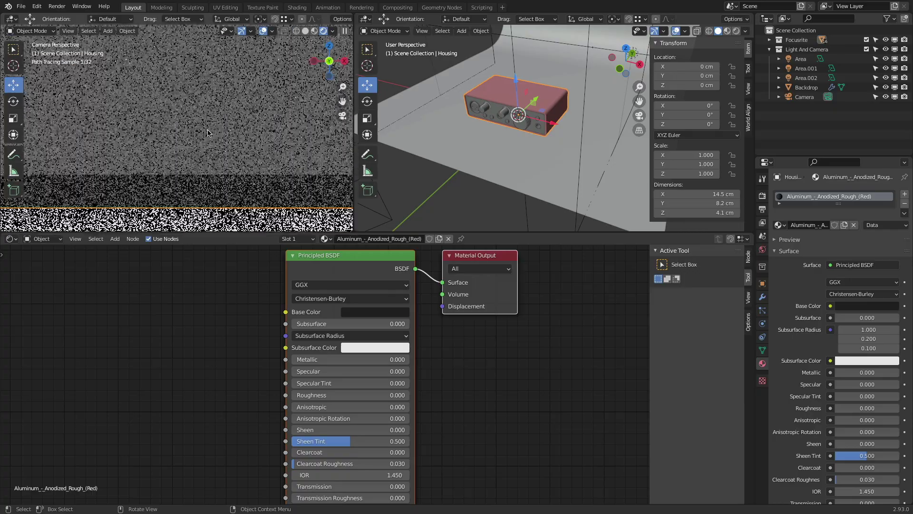
{"action": "scroll", "coordinate": [208, 133], "scroll_direction": "down", "scroll_amount": 5}
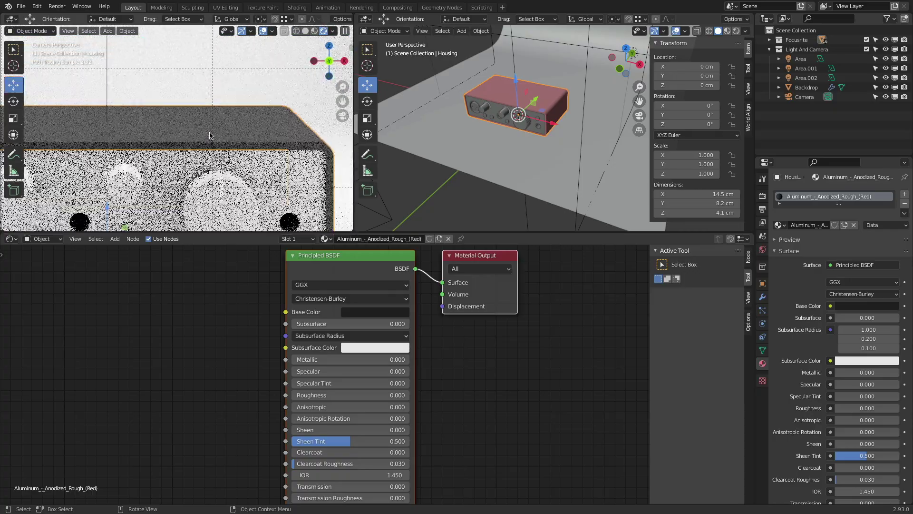
{"action": "scroll", "coordinate": [210, 135], "scroll_direction": "down", "scroll_amount": 3}
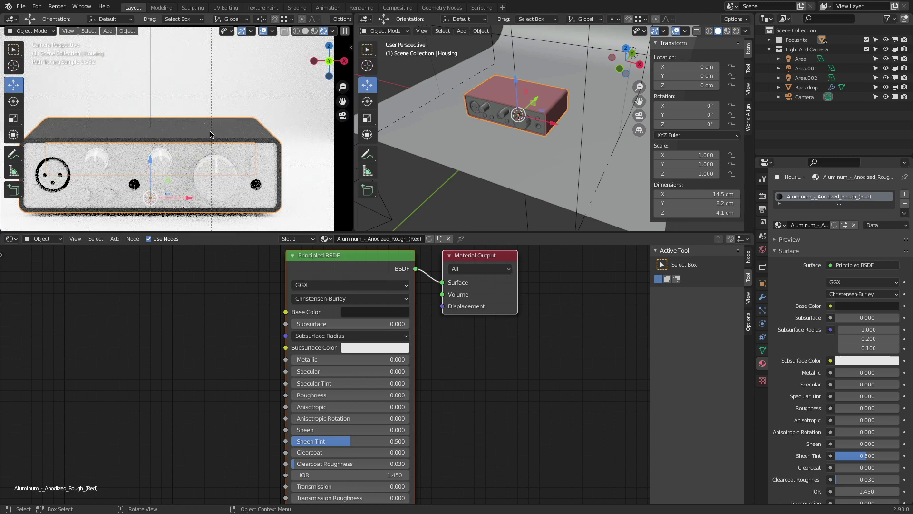
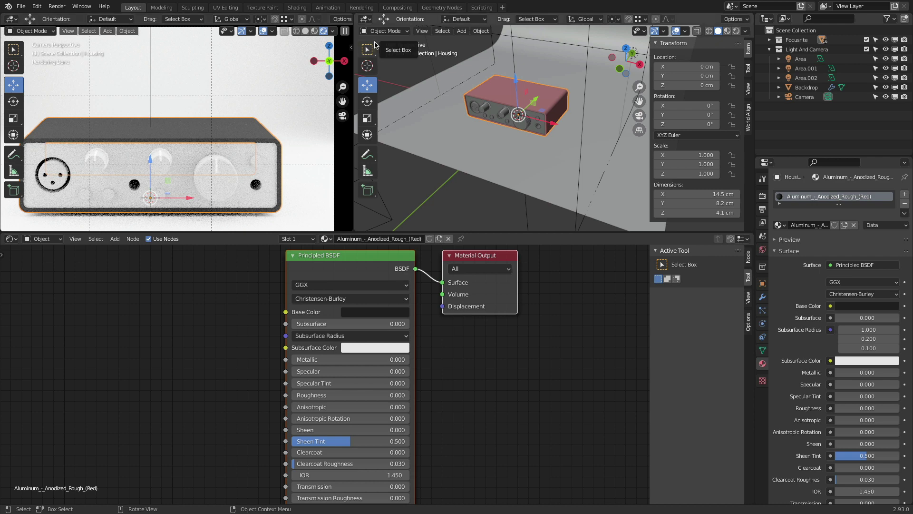
- Switch the perspective viewport to an Image Editor and open the reference photo IMG_9801.jpeg from the Material Study folder
{"action": "left_click", "coordinate": [365, 20]}
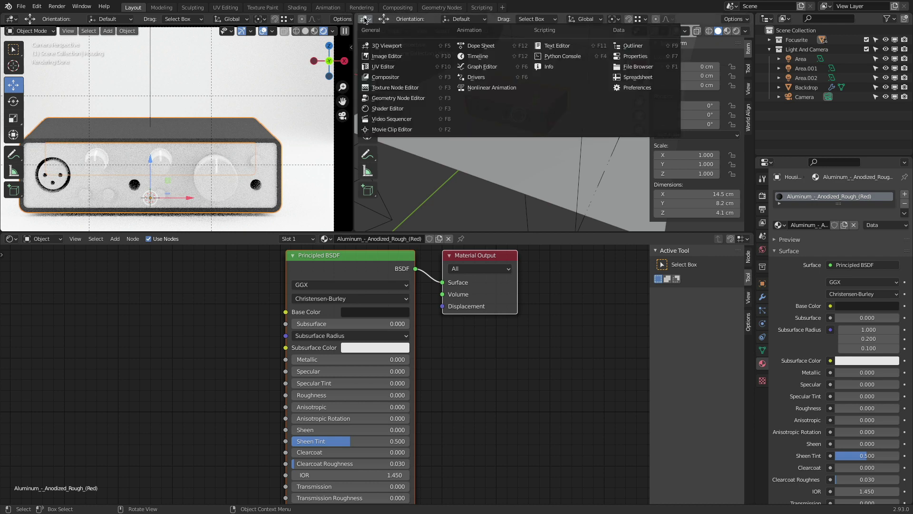
{"action": "left_click", "coordinate": [400, 59]}
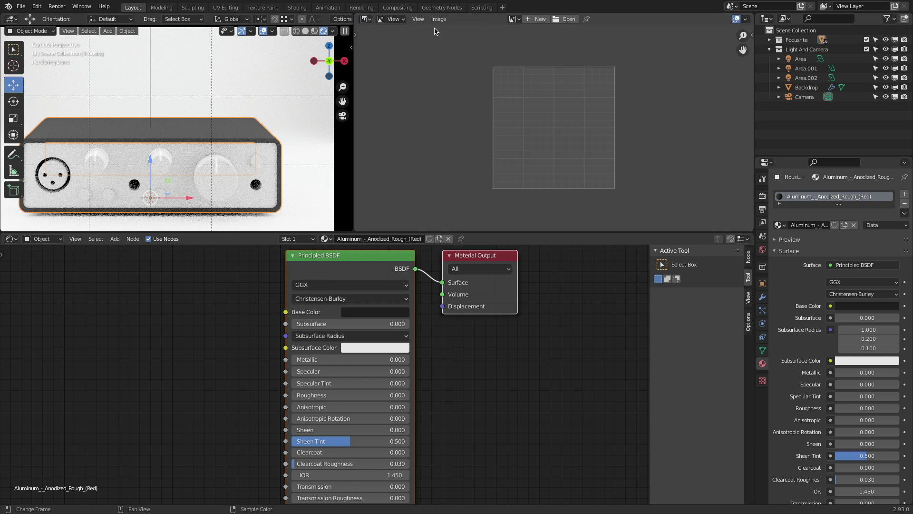
{"action": "left_click", "coordinate": [566, 19]}
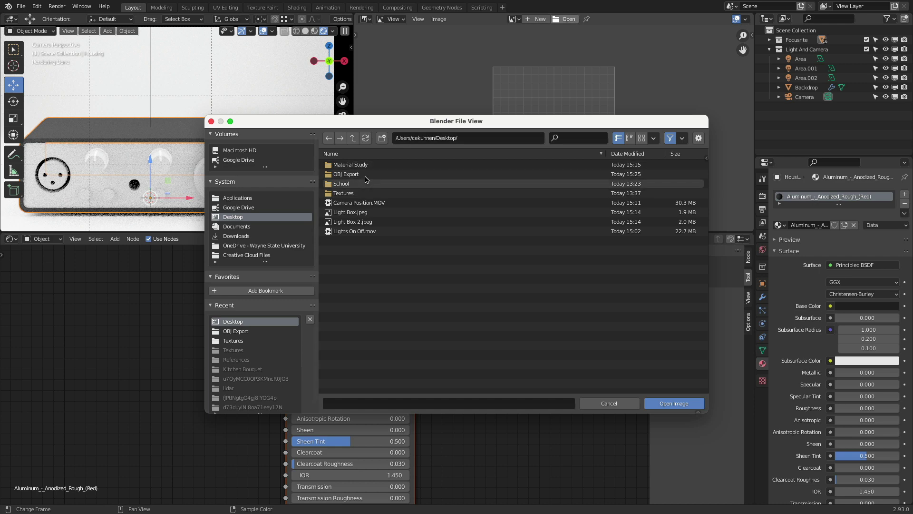
{"action": "double_click", "coordinate": [375, 165]}
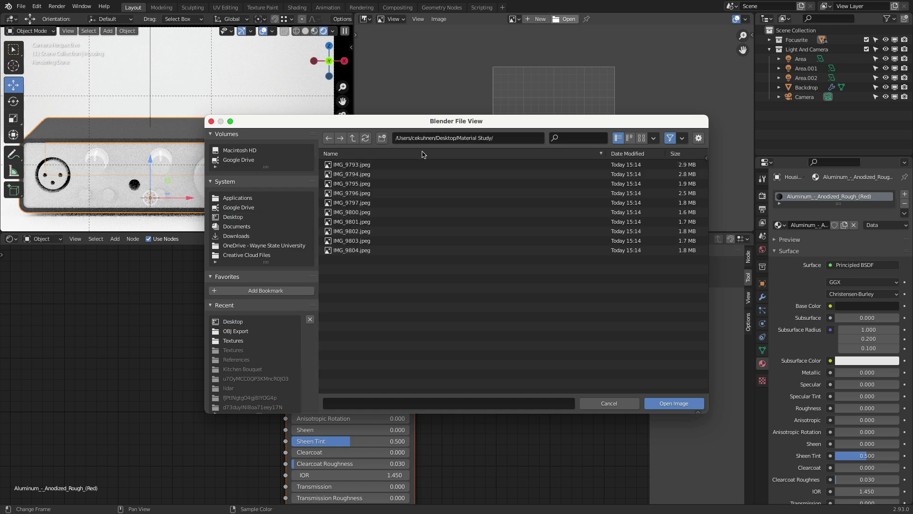
{"action": "left_click", "coordinate": [642, 138]}
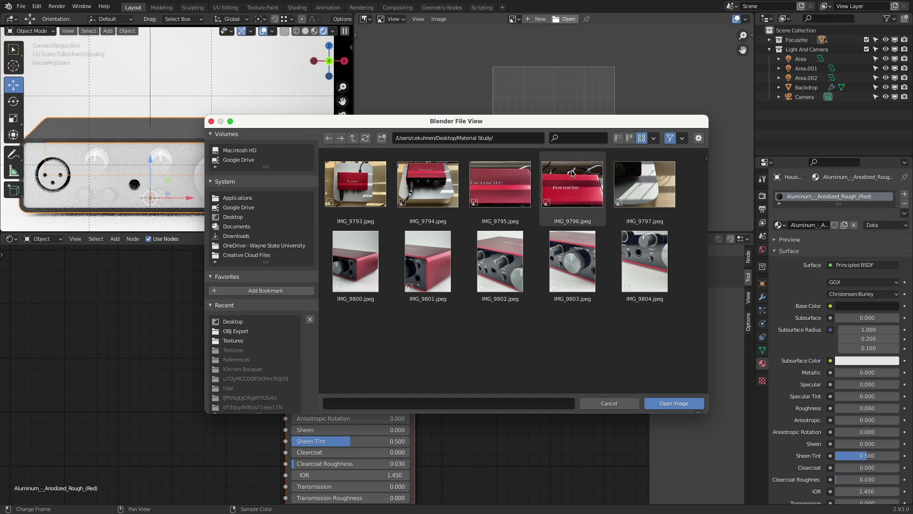
{"action": "left_click", "coordinate": [437, 265]}
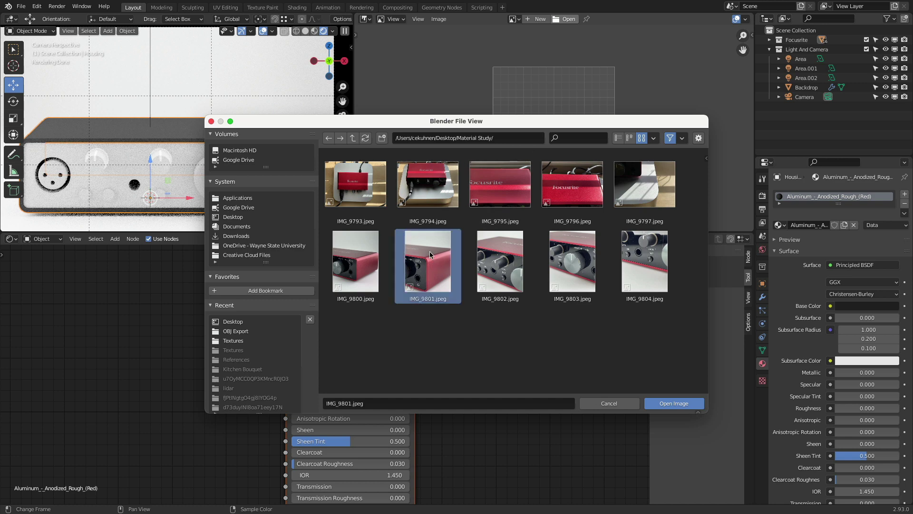
{"action": "left_click", "coordinate": [673, 403]}
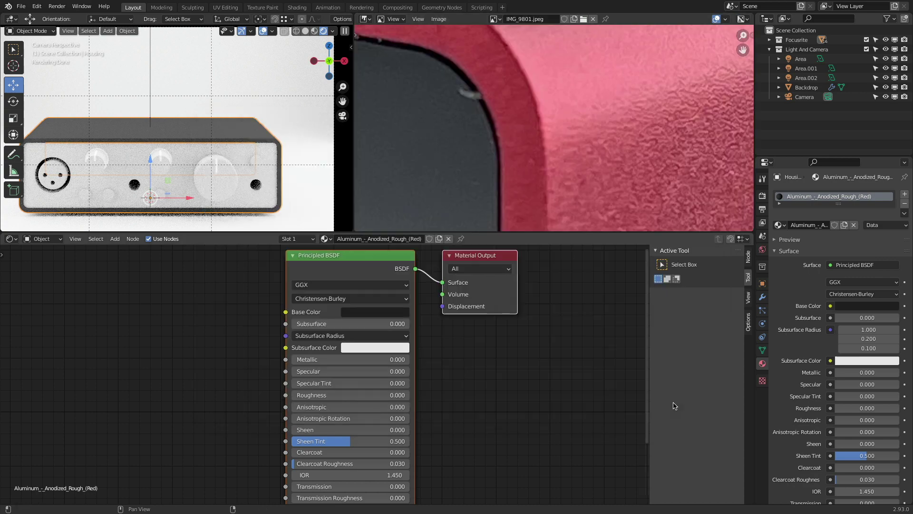
- Set the Housing material's Base Color by sampling the red rim beside the front panel in the reference photo
{"action": "scroll", "coordinate": [560, 169], "scroll_direction": "down", "scroll_amount": 4}
{"action": "scroll", "coordinate": [560, 169], "scroll_direction": "up", "scroll_amount": 5}
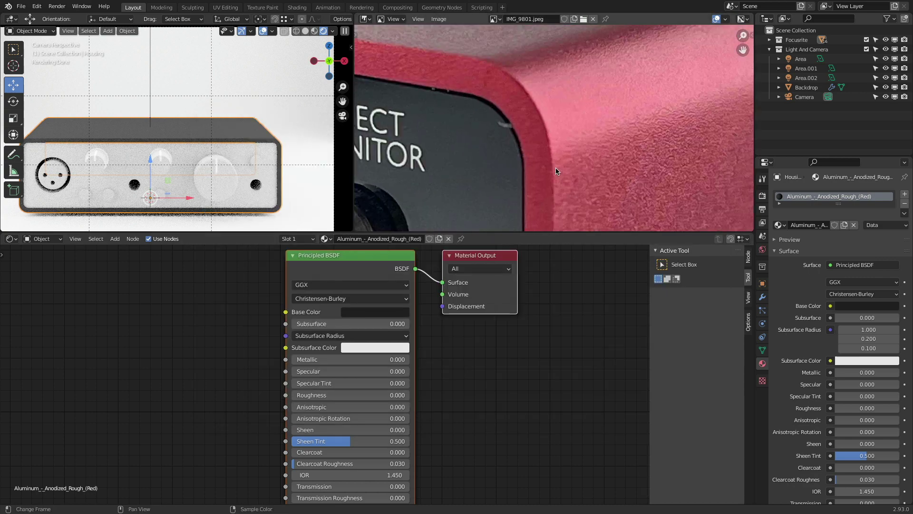
{"action": "scroll", "coordinate": [556, 167], "scroll_direction": "down", "scroll_amount": 4}
{"action": "scroll", "coordinate": [555, 168], "scroll_direction": "up", "scroll_amount": 3}
{"action": "middle_click_drag", "start_coordinate": [509, 127], "coordinate": [525, 147]}
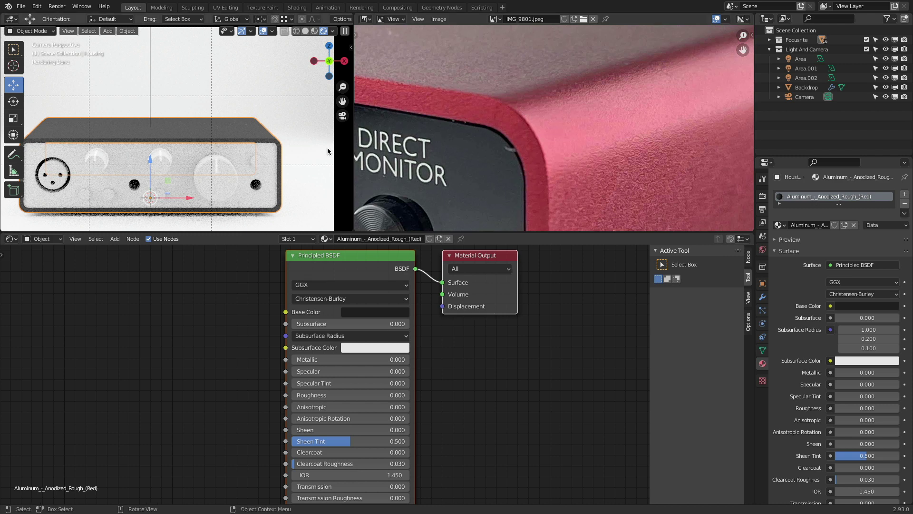
{"action": "left_click", "coordinate": [382, 313]}
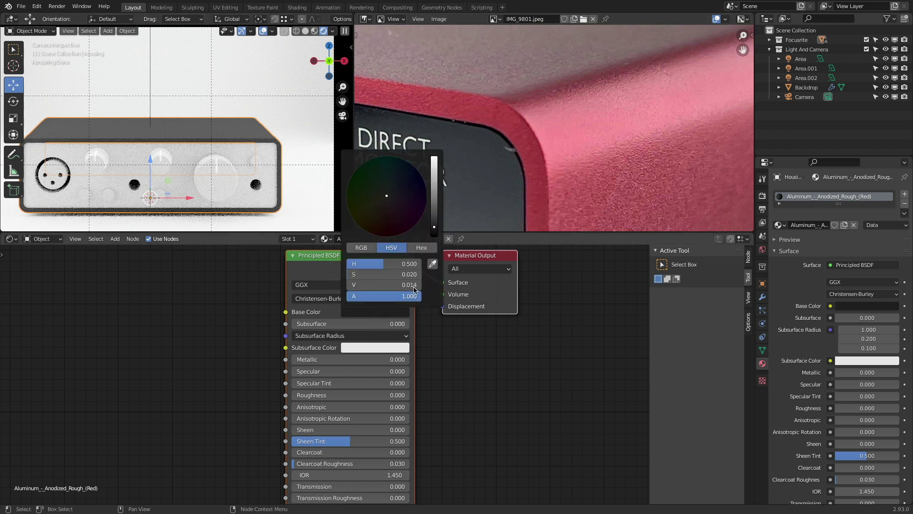
{"action": "left_click", "coordinate": [432, 264]}
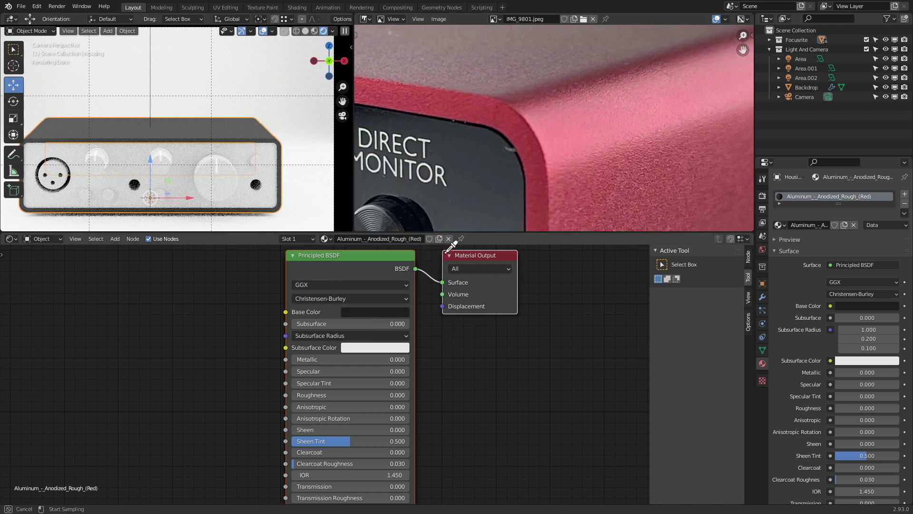
{"action": "left_click", "coordinate": [531, 142]}
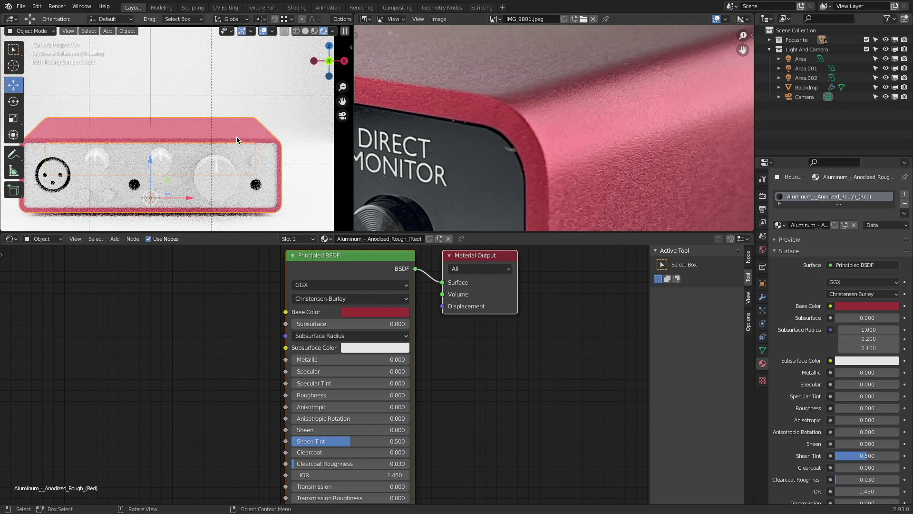
{"action": "scroll", "coordinate": [267, 122], "scroll_direction": "down", "scroll_amount": 4}
{"action": "scroll", "coordinate": [500, 142], "scroll_direction": "down", "scroll_amount": 5}
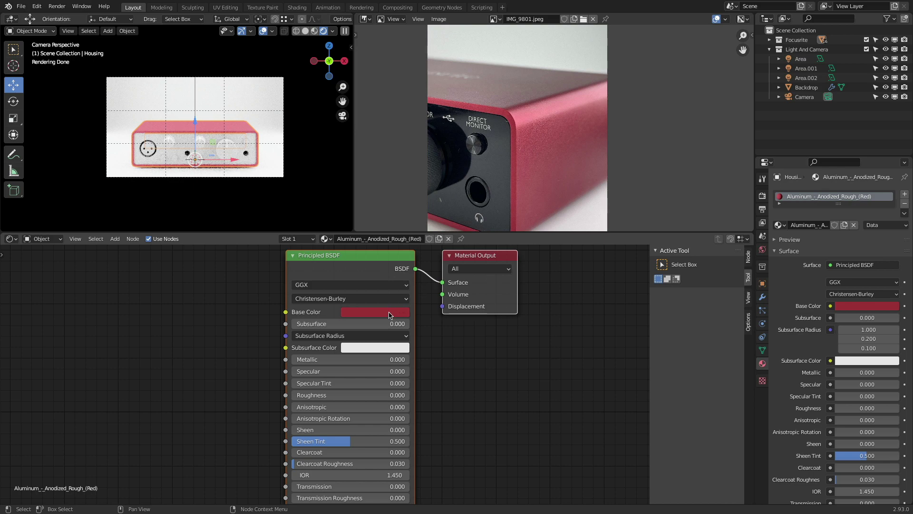
- Brighten the Housing material's Base Color to a Value of about 0.651
{"action": "left_click", "coordinate": [390, 313]}
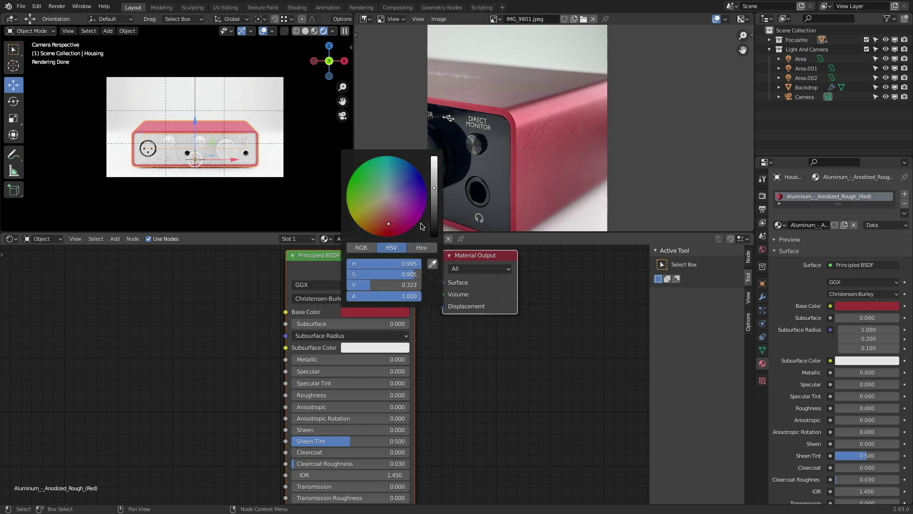
{"action": "left_click_drag", "start_coordinate": [430, 192], "coordinate": [433, 172]}
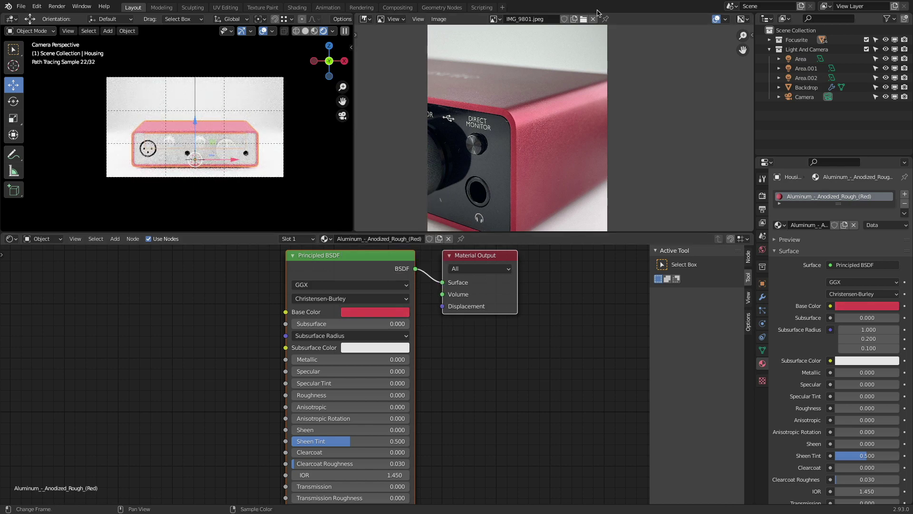
- Open the reference photo IMG_9796.jpeg from the Material Study folder in the Image Editor
{"action": "left_click", "coordinate": [584, 19]}
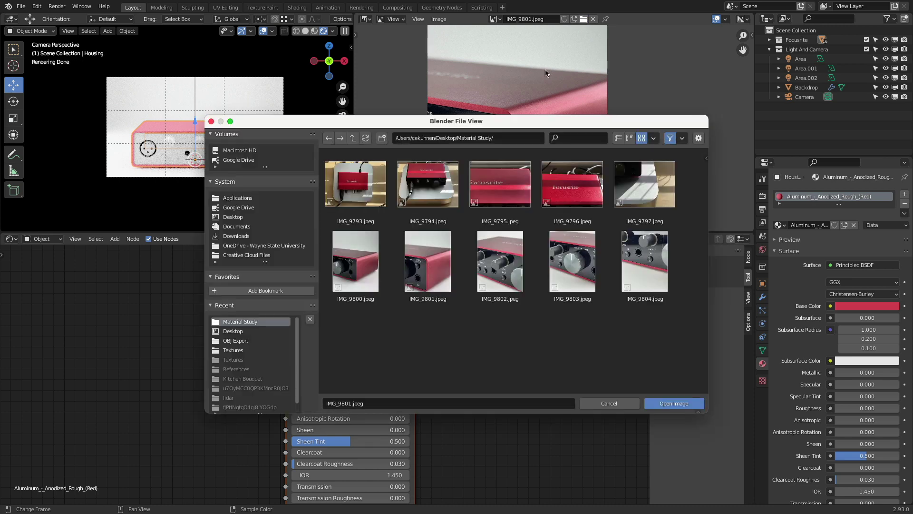
{"action": "left_click", "coordinate": [573, 188]}
{"action": "left_click", "coordinate": [672, 403]}
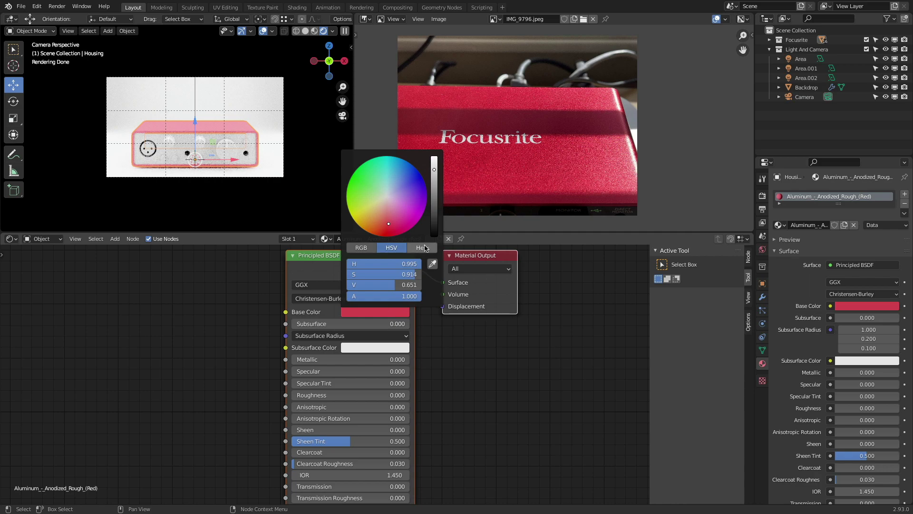
- Set the Housing material's Base Color by sampling the saturated red below the Focusrite logo in the reference photo
{"action": "left_click", "coordinate": [432, 263]}
{"action": "mouse_move", "coordinate": [437, 174]}
{"action": "left_mouse_down"}
{"action": "mouse_move", "coordinate": [434, 165]}
{"action": "mouse_move", "coordinate": [537, 156]}
{"action": "mouse_move", "coordinate": [480, 142]}
{"action": "mouse_move", "coordinate": [477, 185]}
{"action": "mouse_move", "coordinate": [417, 179]}
{"action": "mouse_move", "coordinate": [428, 168]}
{"action": "left_mouse_up"}
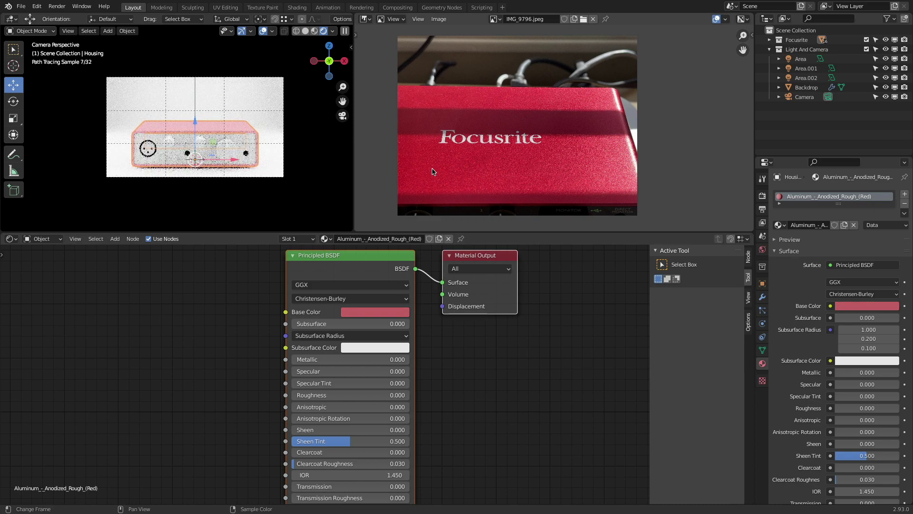
{"action": "left_click", "coordinate": [399, 314]}
{"action": "left_click", "coordinate": [432, 262]}
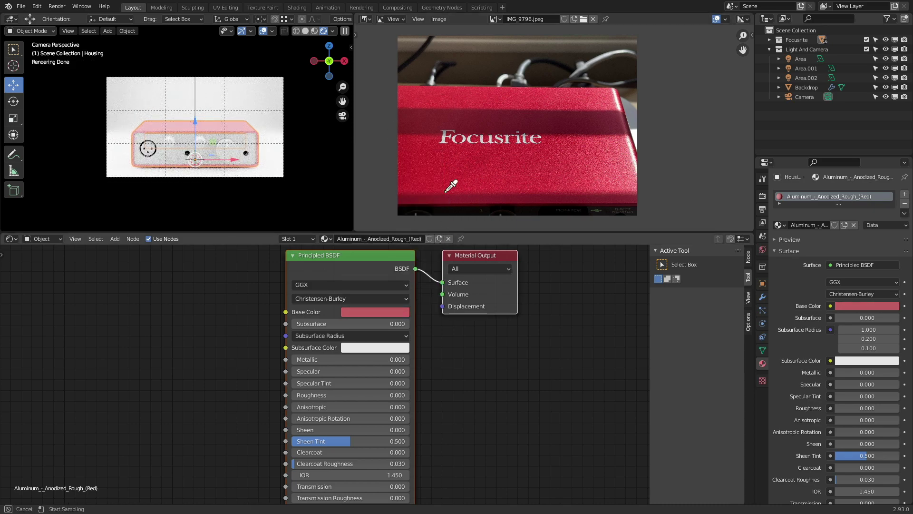
{"action": "left_click", "coordinate": [437, 157]}
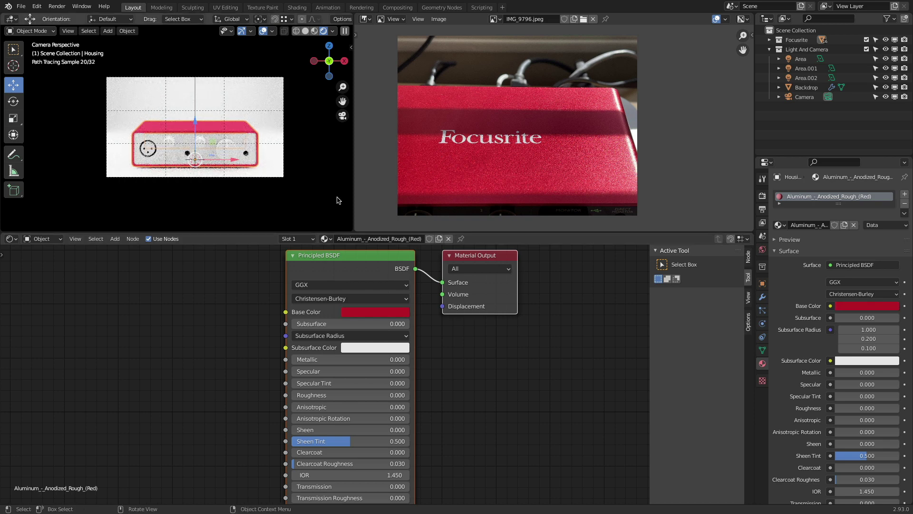
- Set the scene's Color Management Look to Medium High Contrast, with the Filmic view transform
{"action": "left_click", "coordinate": [762, 195]}
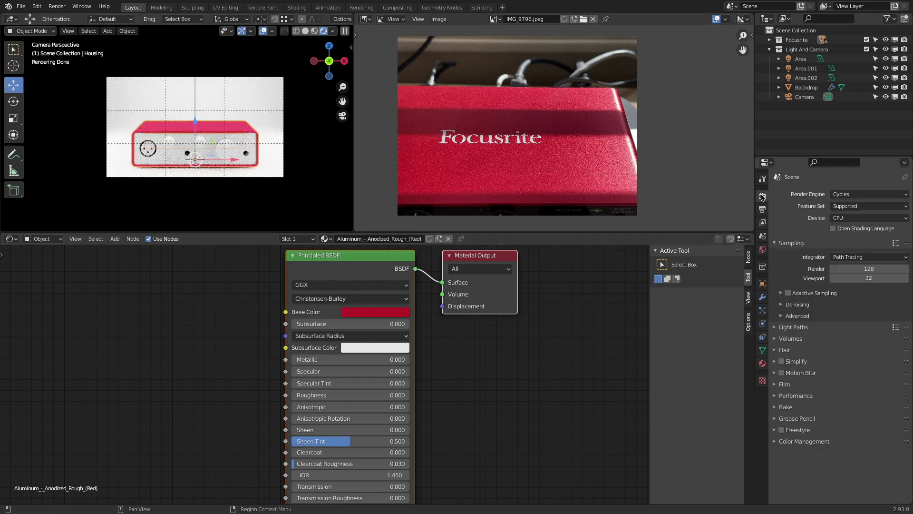
{"action": "left_click", "coordinate": [775, 445]}
{"action": "scroll", "coordinate": [879, 423], "scroll_direction": "down", "scroll_amount": 2}
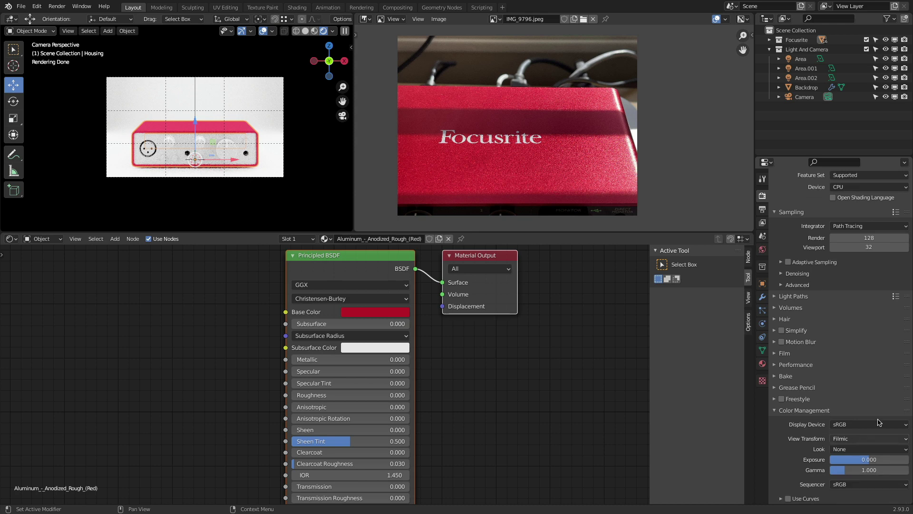
{"action": "left_click", "coordinate": [856, 449]}
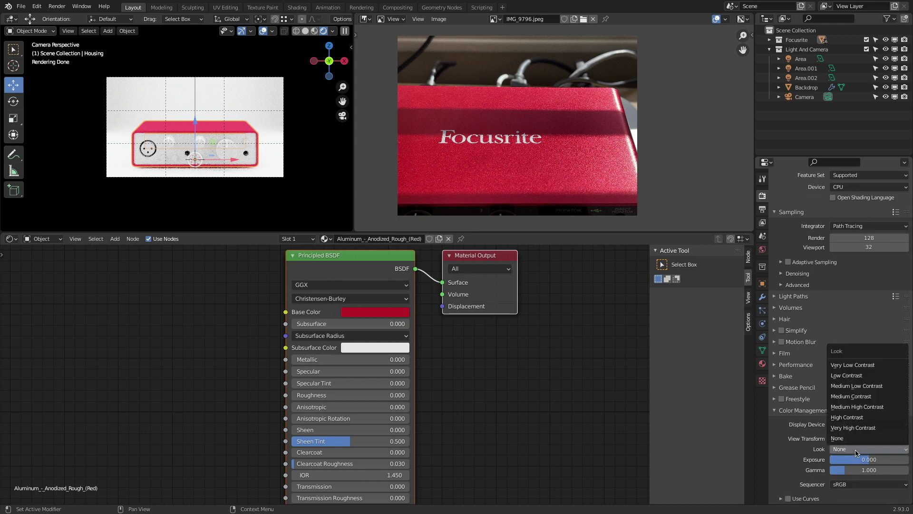
{"action": "left_click", "coordinate": [885, 410]}
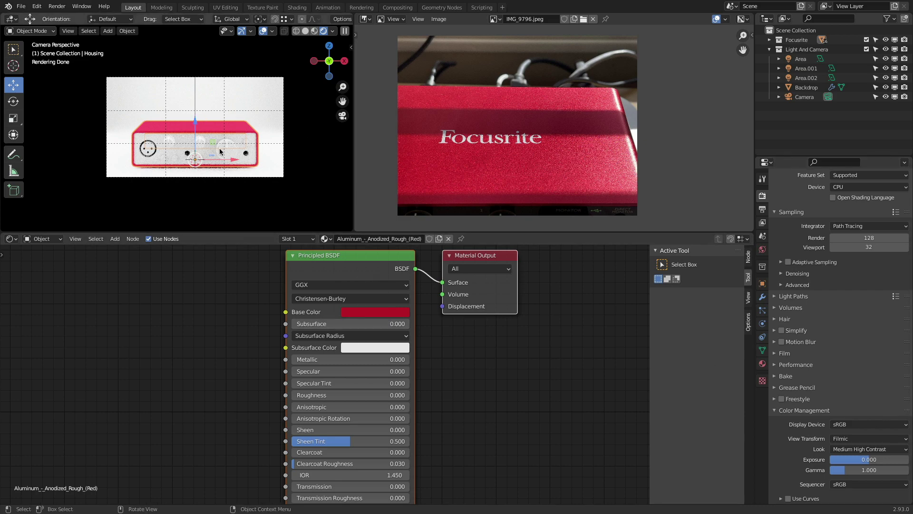
- Toggle the viewport visibility of Area, Area.001 and Area.002 to compare each light's effect on the rendered housing
{"action": "scroll", "coordinate": [220, 152], "scroll_direction": "up", "scroll_amount": 4}
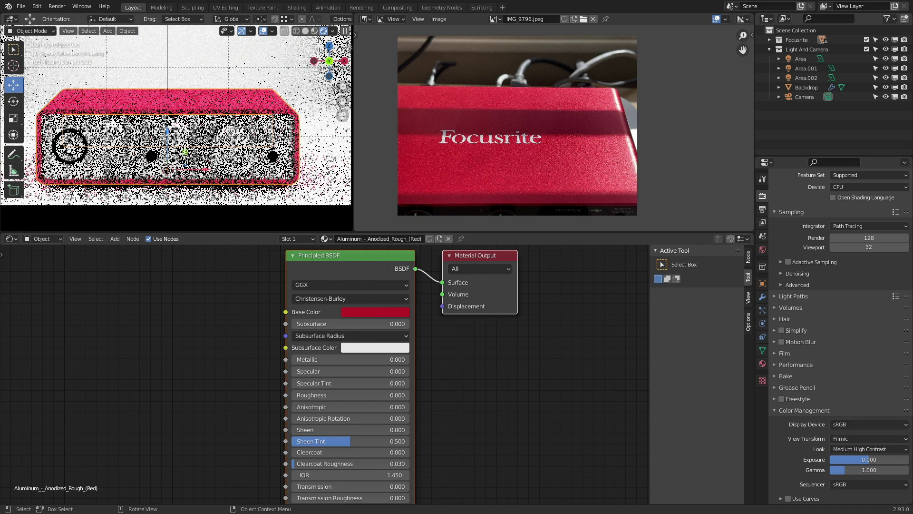
{"action": "left_click", "coordinate": [887, 78]}
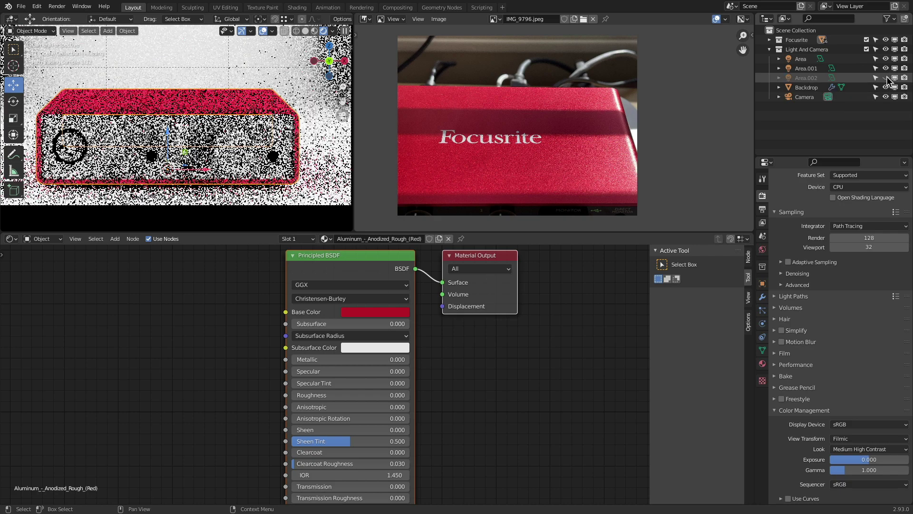
{"action": "left_click", "coordinate": [886, 68]}
{"action": "left_click", "coordinate": [885, 59]}
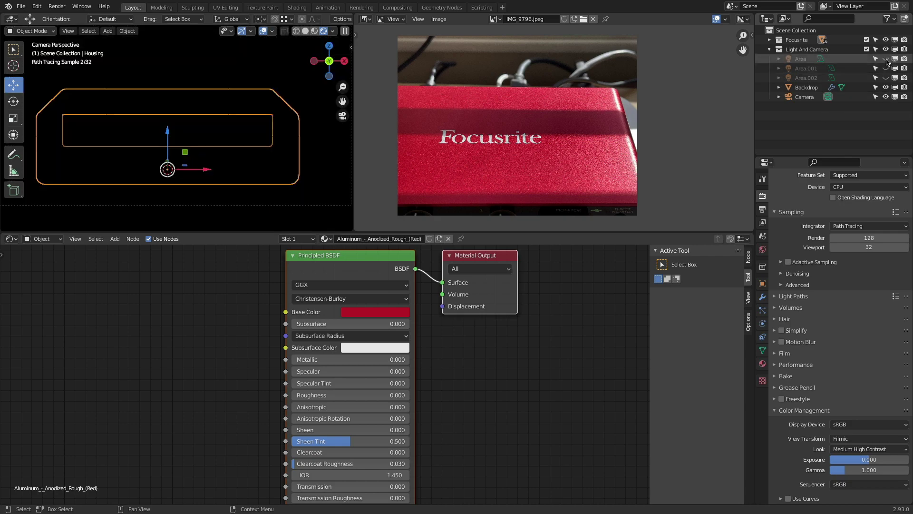
{"action": "left_click", "coordinate": [886, 59]}
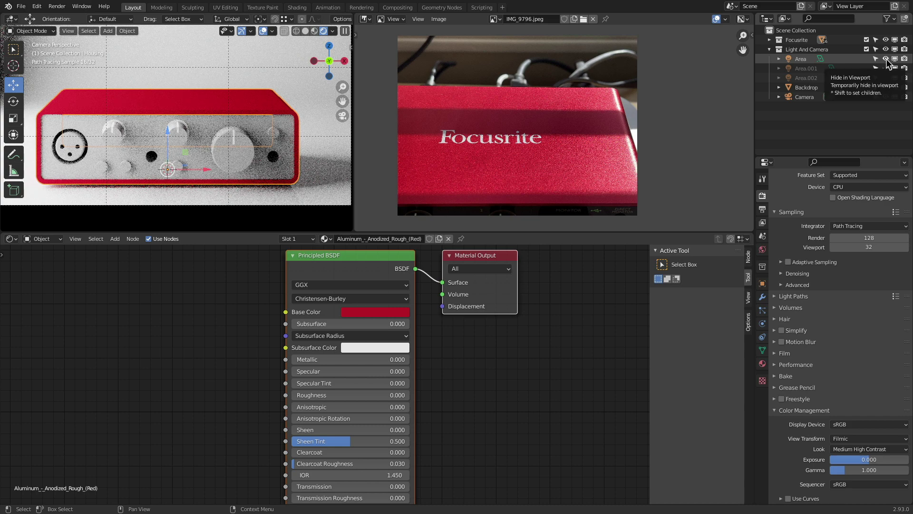
{"action": "left_click", "coordinate": [886, 59]}
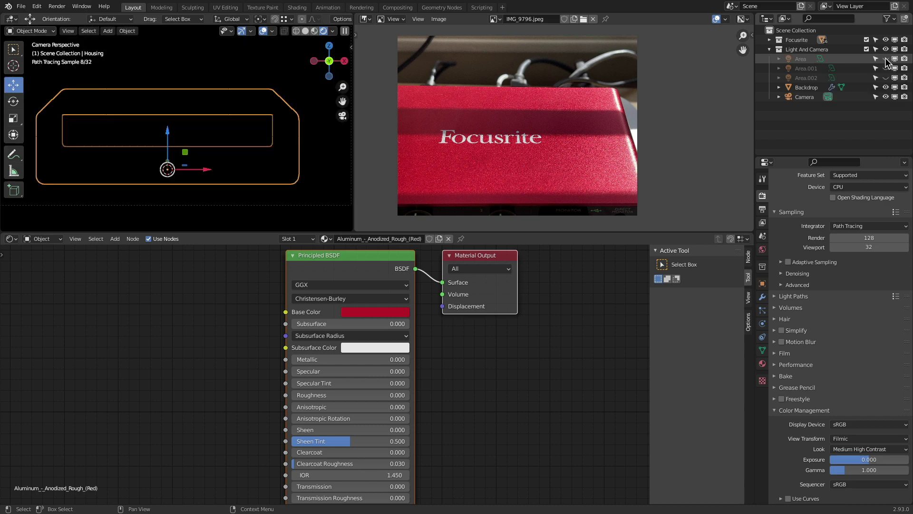
{"action": "left_click", "coordinate": [885, 59]}
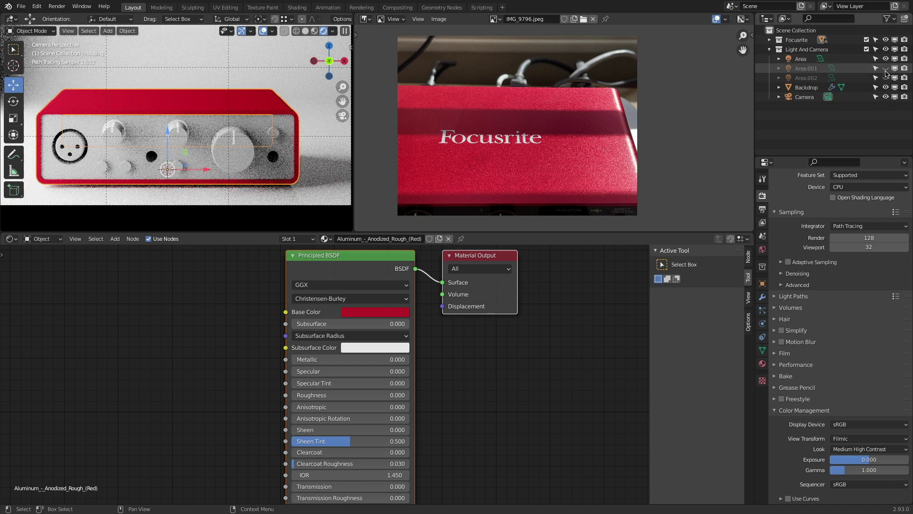
{"action": "left_click", "coordinate": [885, 69]}
{"action": "left_click", "coordinate": [885, 69]}
{"action": "left_click", "coordinate": [885, 77]}
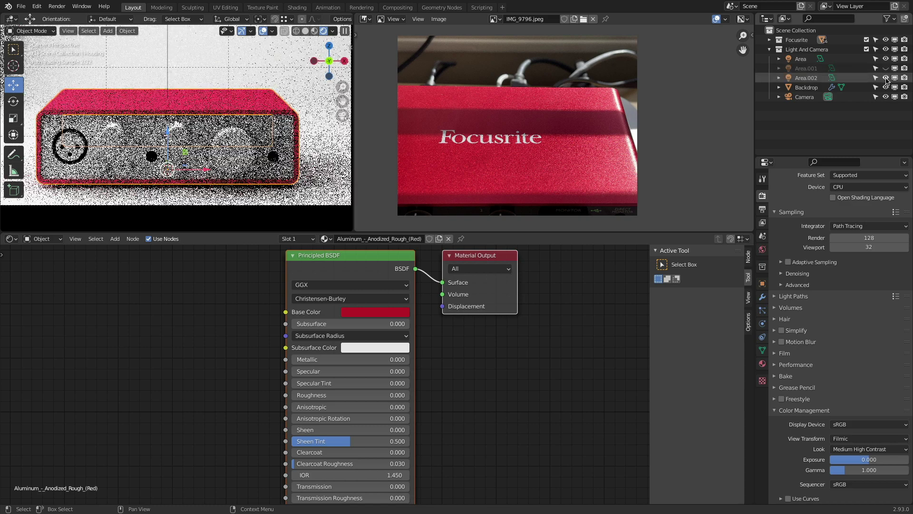
{"action": "left_click", "coordinate": [885, 77]}
{"action": "left_click", "coordinate": [886, 68]}
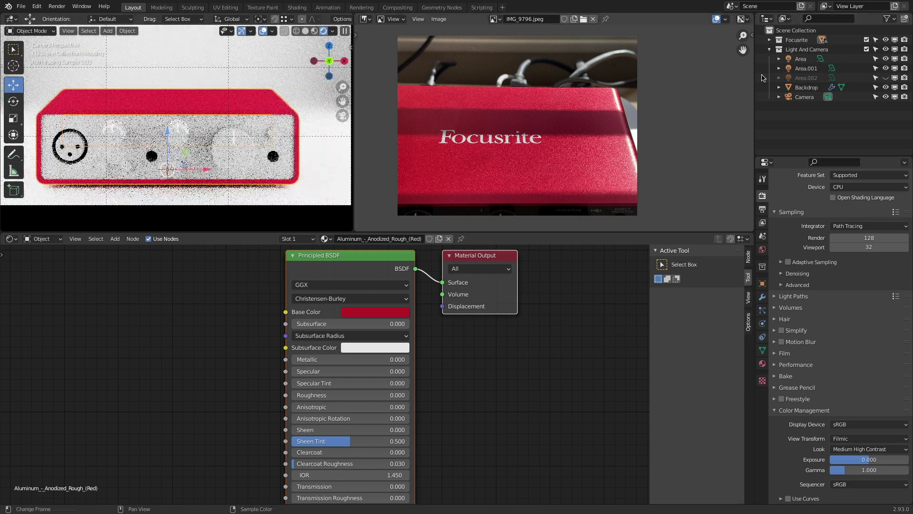
- Disable the Area.001 and Area.002 lights in both the viewport and the final render
{"action": "left_click", "coordinate": [895, 69]}
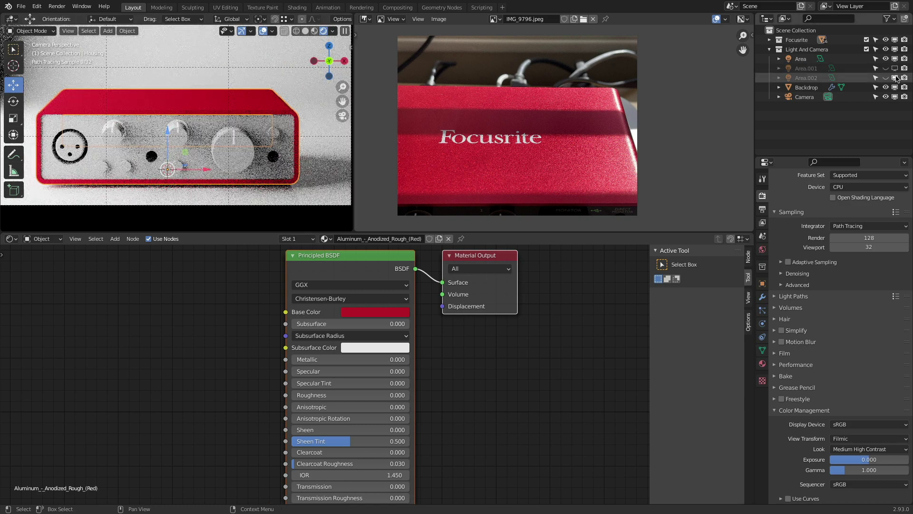
{"action": "left_click", "coordinate": [904, 78]}
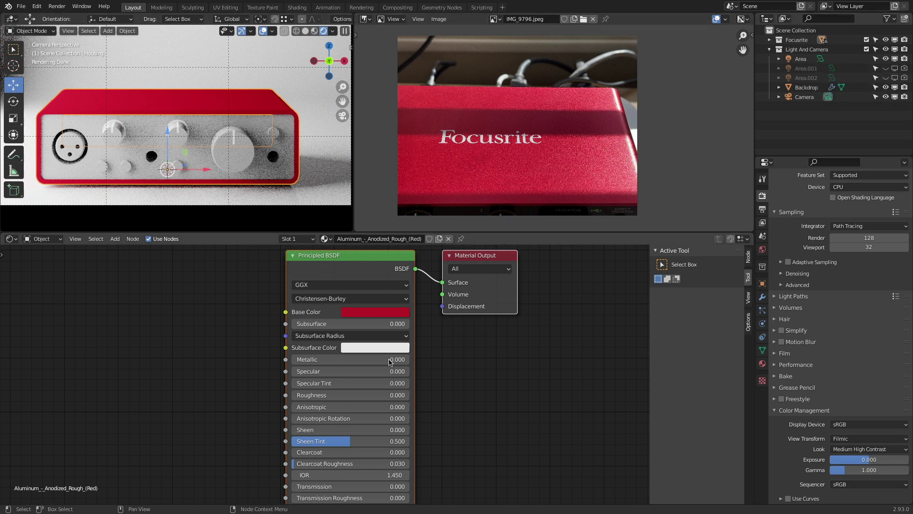
- Set the Housing material's Specular to about 0.109 and Roughness to about 0.132, and open the reference photo IMG_9800.jpeg
{"action": "mouse_move", "coordinate": [333, 371]}
{"action": "left_mouse_down"}
{"action": "mouse_move", "coordinate": [347, 371]}
{"action": "mouse_move", "coordinate": [335, 395]}
{"action": "mouse_move", "coordinate": [346, 395]}
{"action": "left_mouse_up"}
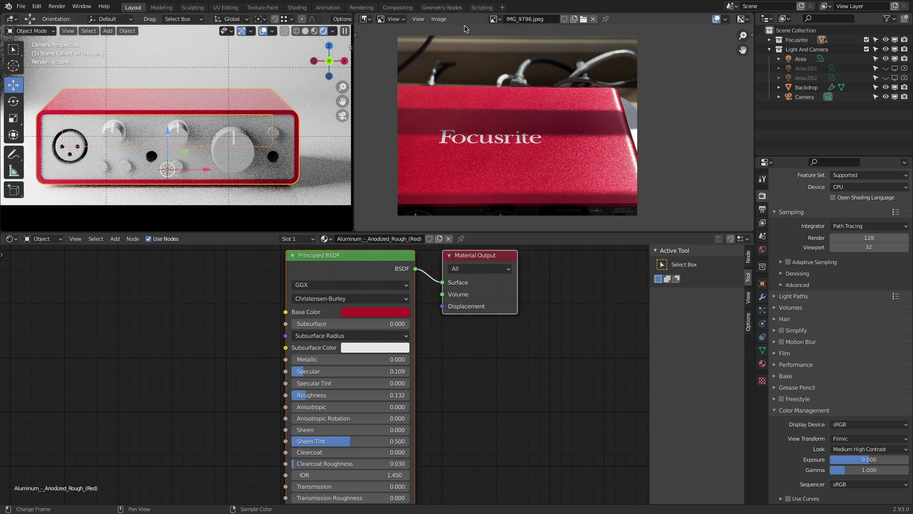
{"action": "left_click", "coordinate": [584, 19]}
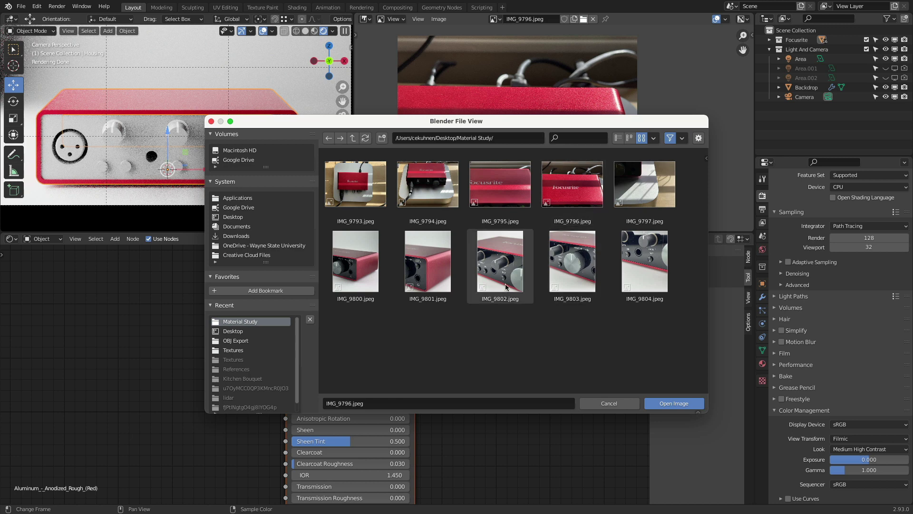
{"action": "left_click", "coordinate": [428, 263]}
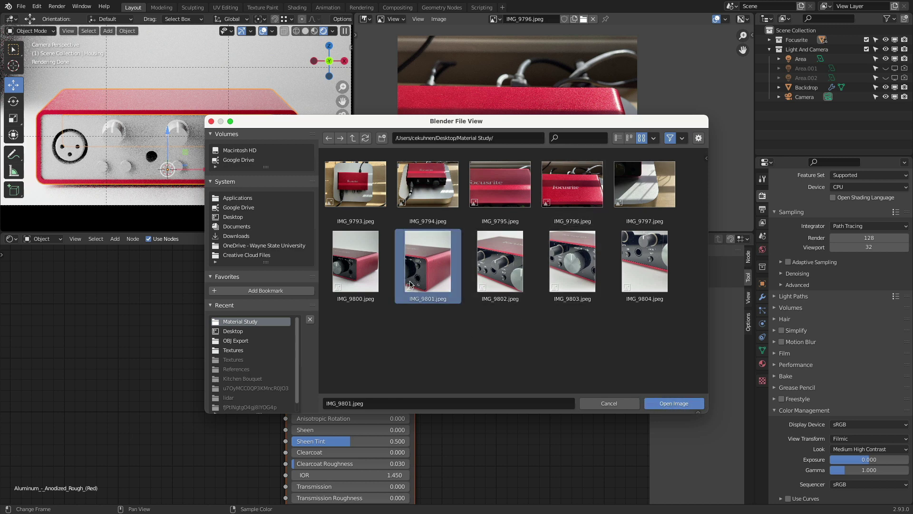
{"action": "left_click", "coordinate": [356, 264]}
{"action": "left_click", "coordinate": [682, 405]}
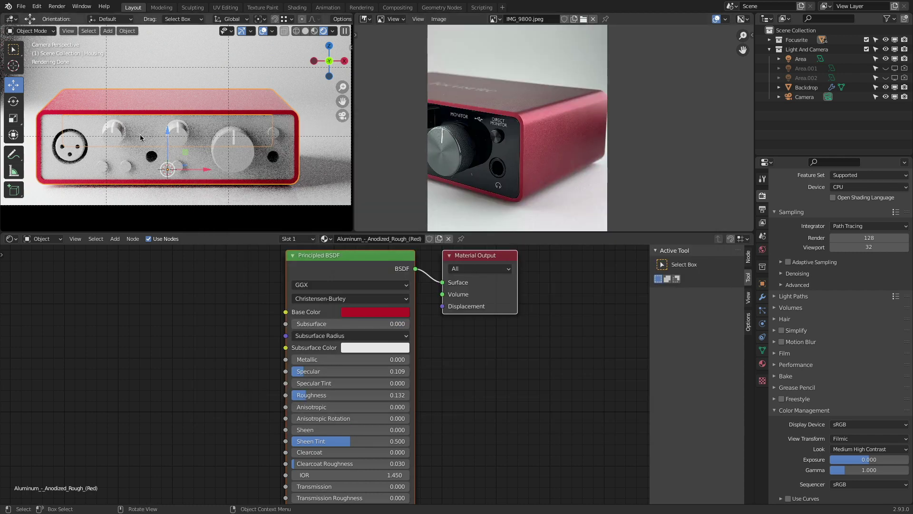
- Give the front panel's material Roughness 0, Specular 1.0 and a very dark, nearly black Base Color
{"action": "left_click", "coordinate": [84, 127]}
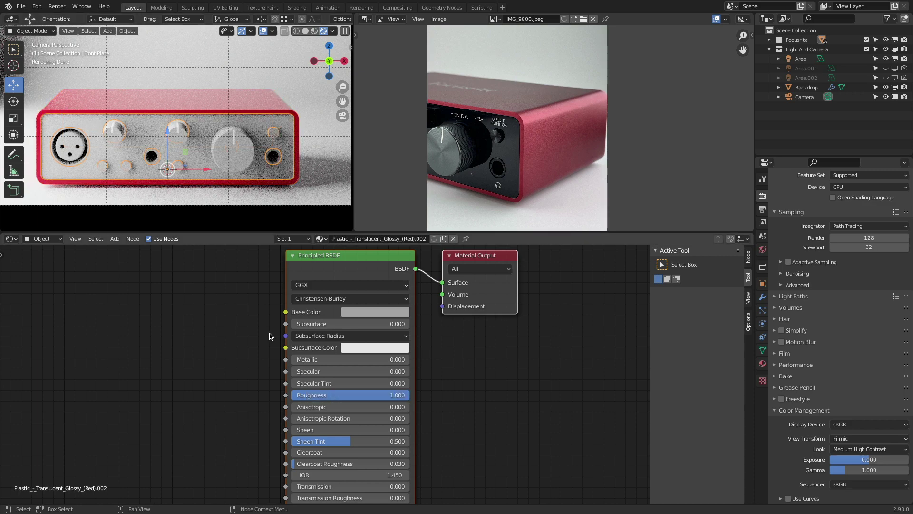
{"action": "left_click_drag", "start_coordinate": [395, 396], "coordinate": [280, 396]}
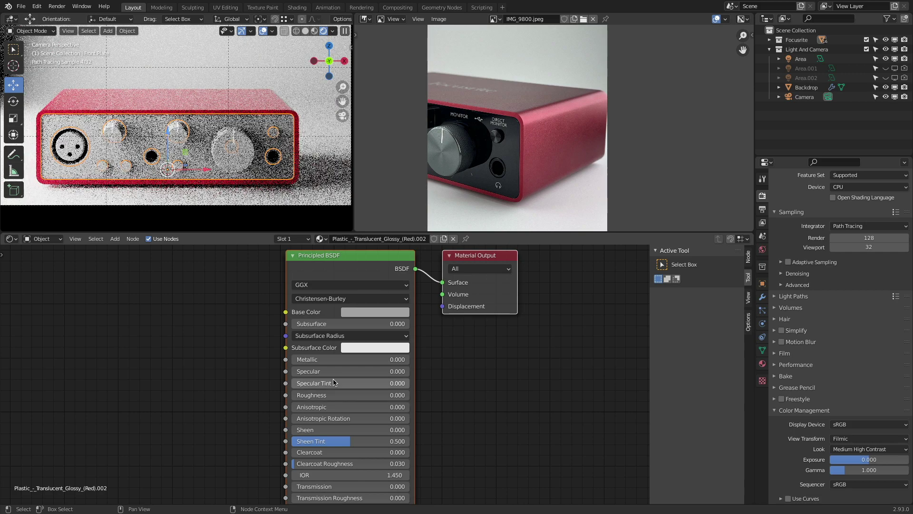
{"action": "left_click_drag", "start_coordinate": [336, 373], "coordinate": [454, 373]}
{"action": "left_click", "coordinate": [374, 313]}
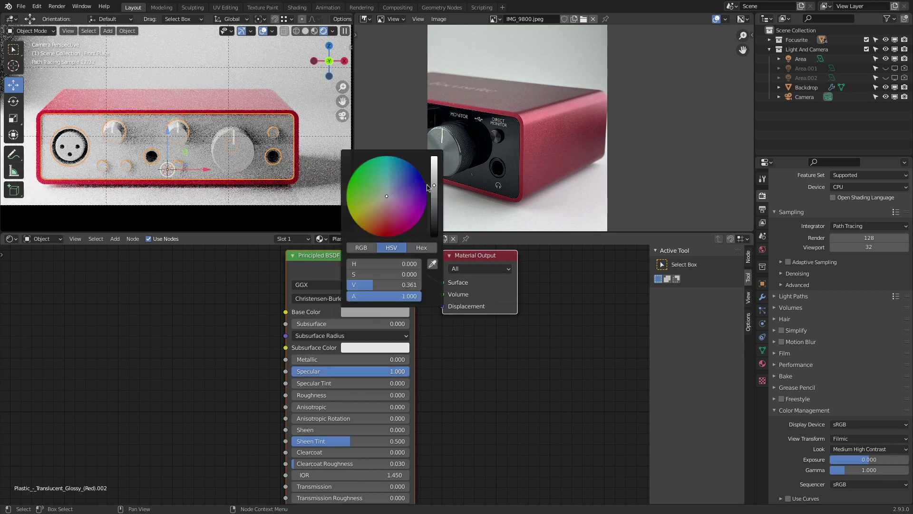
{"action": "left_click_drag", "start_coordinate": [434, 185], "coordinate": [434, 235]}
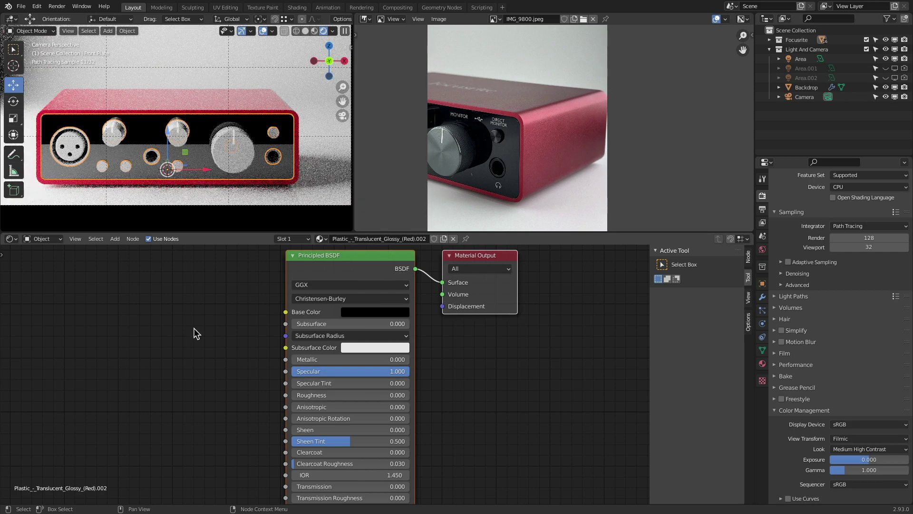
{"action": "left_click", "coordinate": [383, 313]}
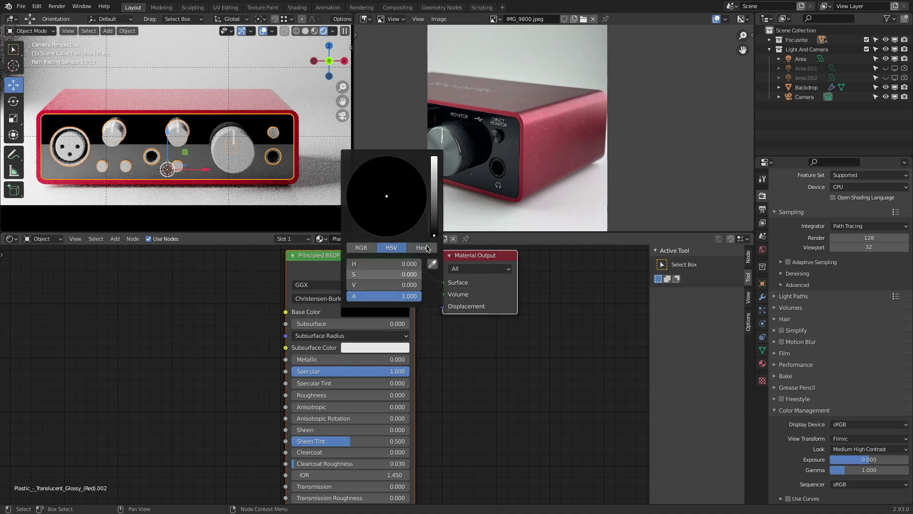
{"action": "left_click_drag", "start_coordinate": [434, 234], "coordinate": [434, 229]}
{"action": "left_click", "coordinate": [517, 367]}
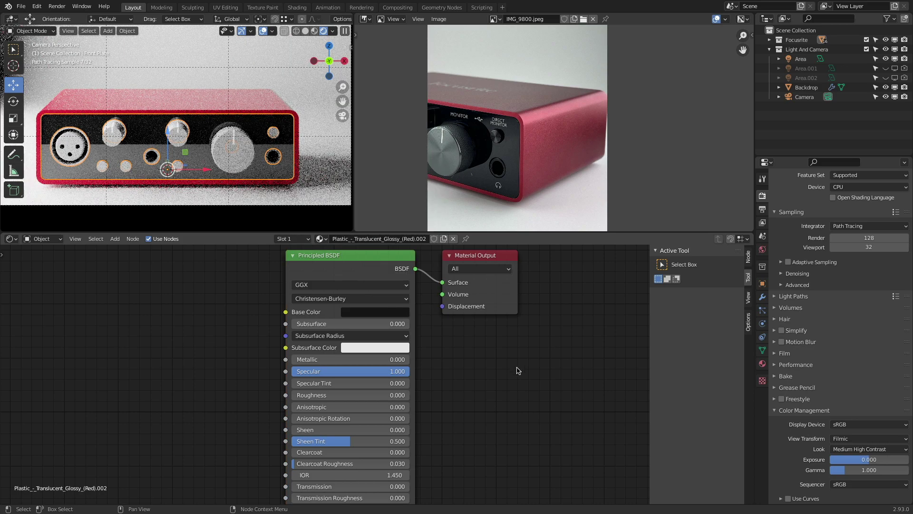
- Rename the Gain Dial's Rubber_-_Soft.001 material as Rubber
{"action": "left_click", "coordinate": [119, 134]}
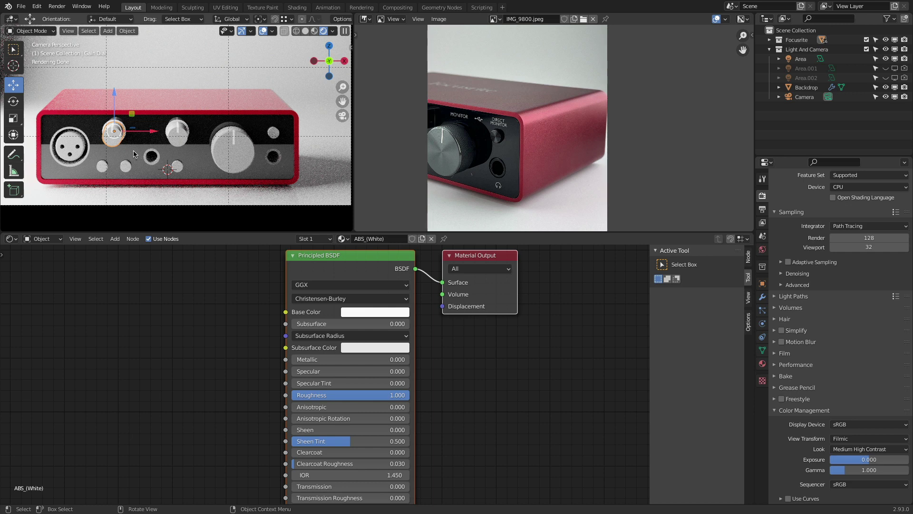
{"action": "left_click", "coordinate": [762, 363]}
{"action": "scroll", "coordinate": [804, 231], "scroll_direction": "up", "scroll_amount": 2}
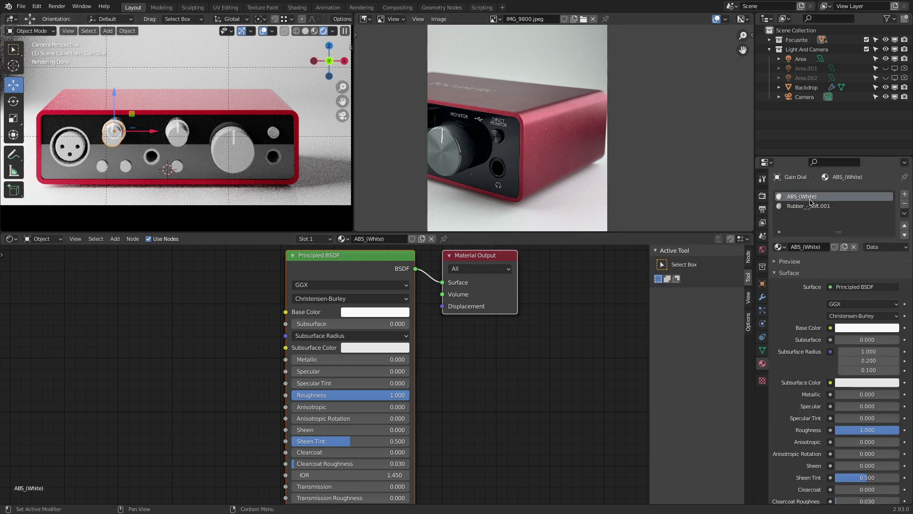
{"action": "left_click", "coordinate": [811, 207]}
{"action": "left_click", "coordinate": [815, 197]}
{"action": "left_click", "coordinate": [816, 208]}
{"action": "left_click", "coordinate": [817, 197]}
{"action": "left_click", "coordinate": [804, 207]}
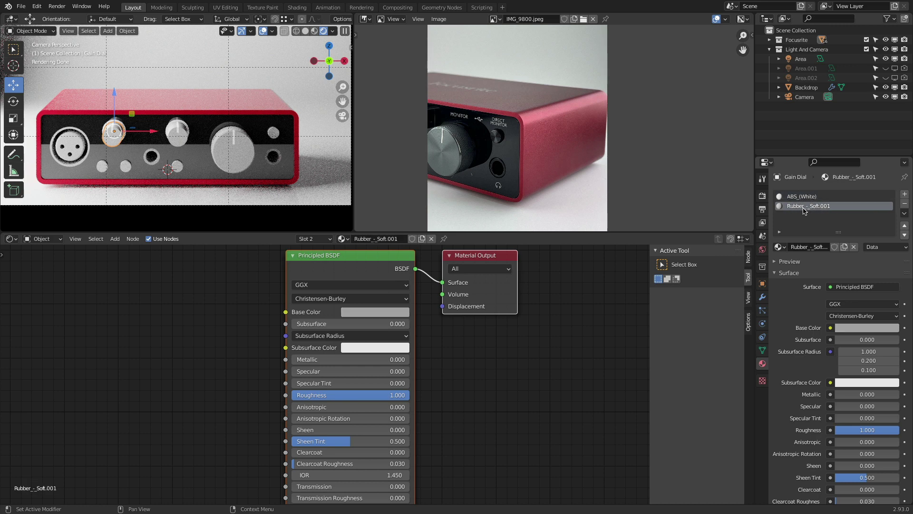
{"action": "left_click", "coordinate": [799, 249]}
{"action": "key", "text": "Return"}
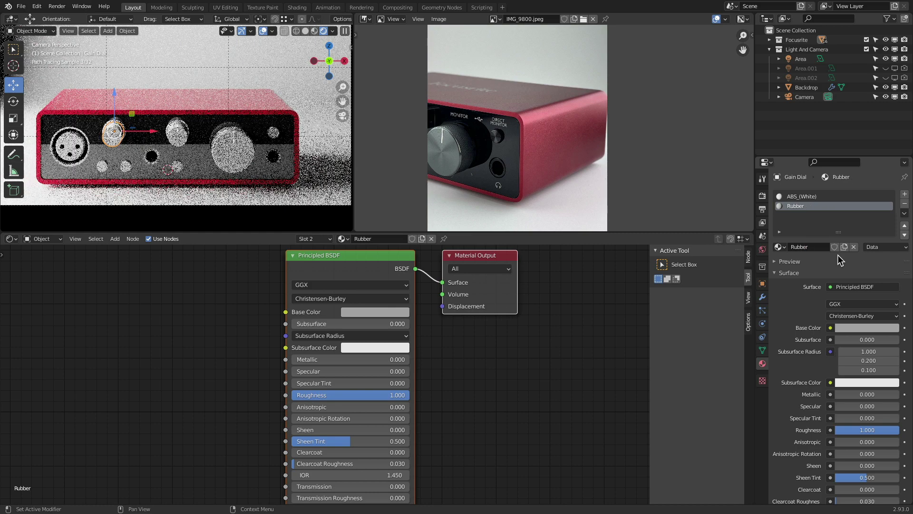
- Rename the Gain Dial's ABS_(White) material as White Marker and set its Roughness to 0
{"action": "left_click", "coordinate": [808, 197]}
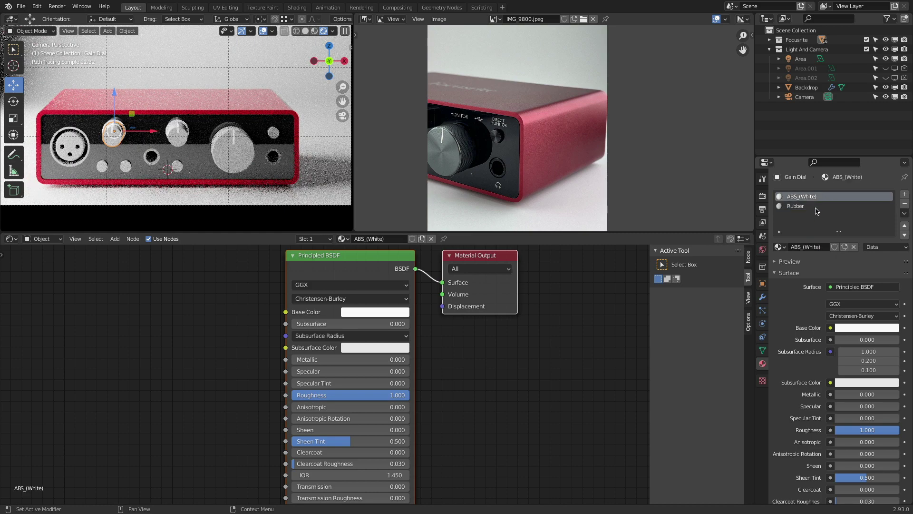
{"action": "left_click", "coordinate": [826, 247]}
{"action": "type", "text": "White"}
{"action": "key", "text": "Return"}
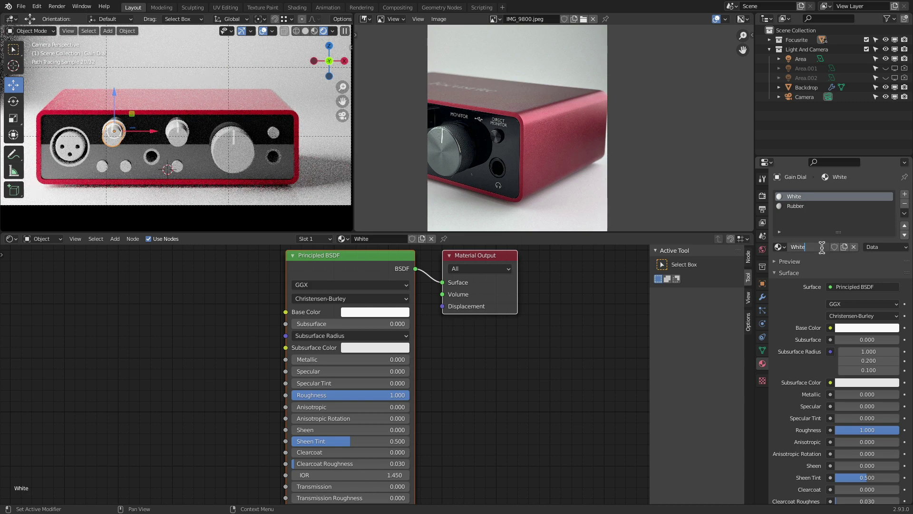
{"action": "type", "text": "Marker"}
{"action": "key", "text": "Return"}
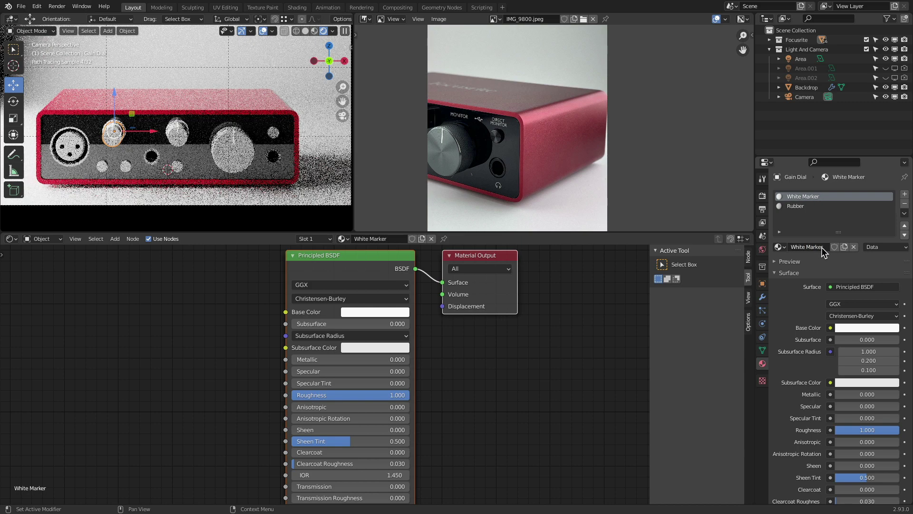
{"action": "left_click_drag", "start_coordinate": [367, 396], "coordinate": [247, 397]}
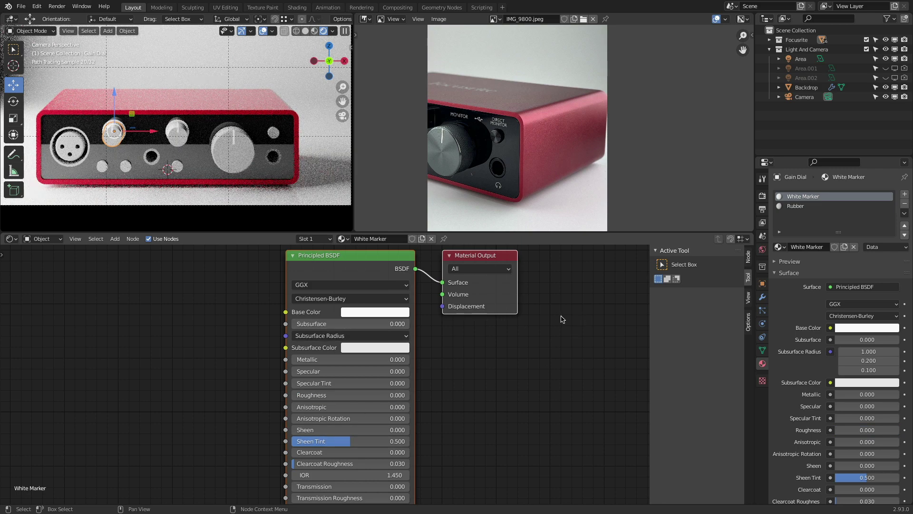
- Give the Gain Dial's Rubber material Specular about 0.114, Roughness about 0.441 and a nearly black Base Color with a value of about 0.011
{"action": "left_click", "coordinate": [817, 208]}
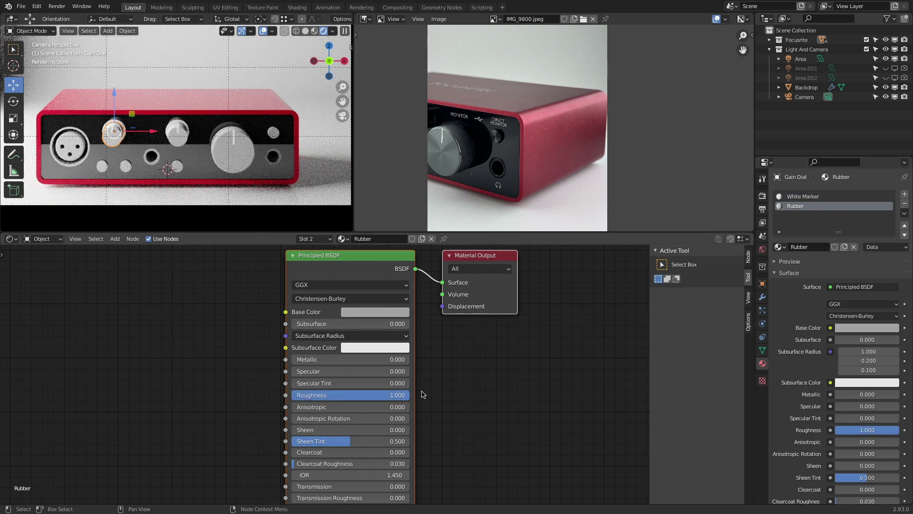
{"action": "left_click_drag", "start_coordinate": [364, 402], "coordinate": [366, 371]}
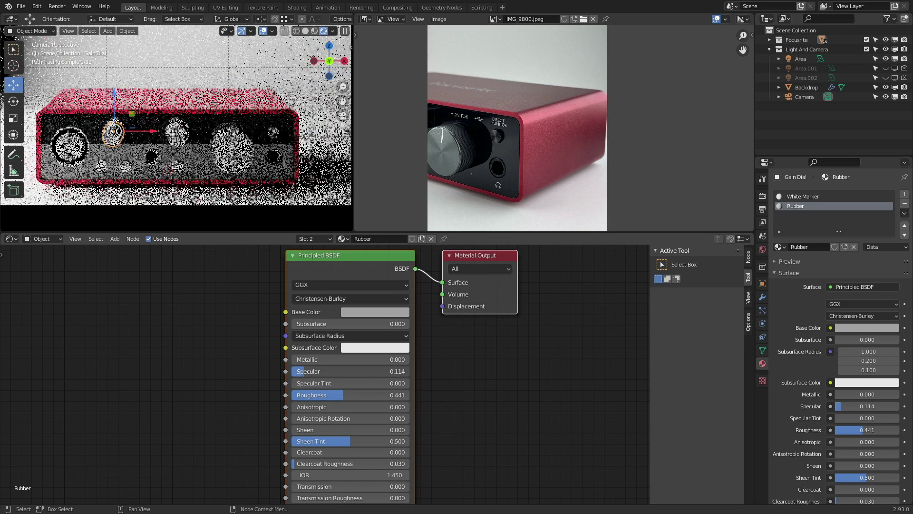
{"action": "left_click", "coordinate": [359, 313]}
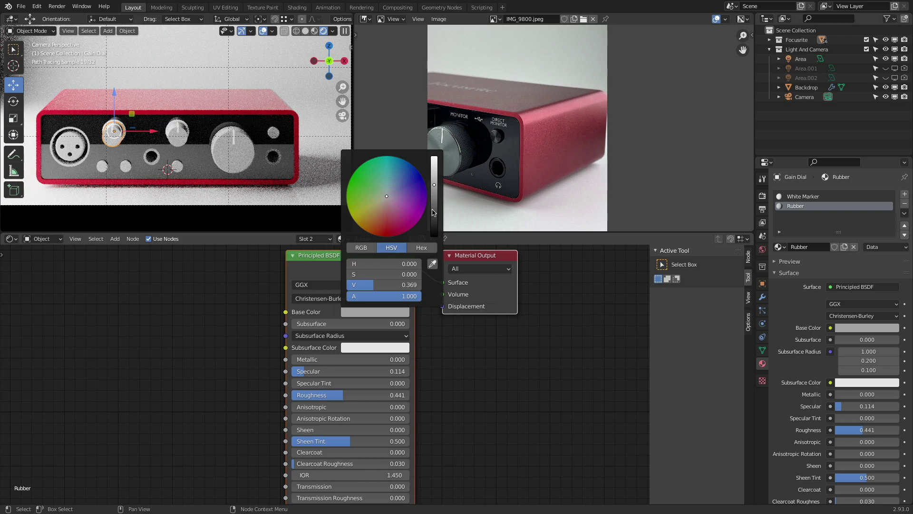
{"action": "left_click_drag", "start_coordinate": [434, 213], "coordinate": [433, 234]}
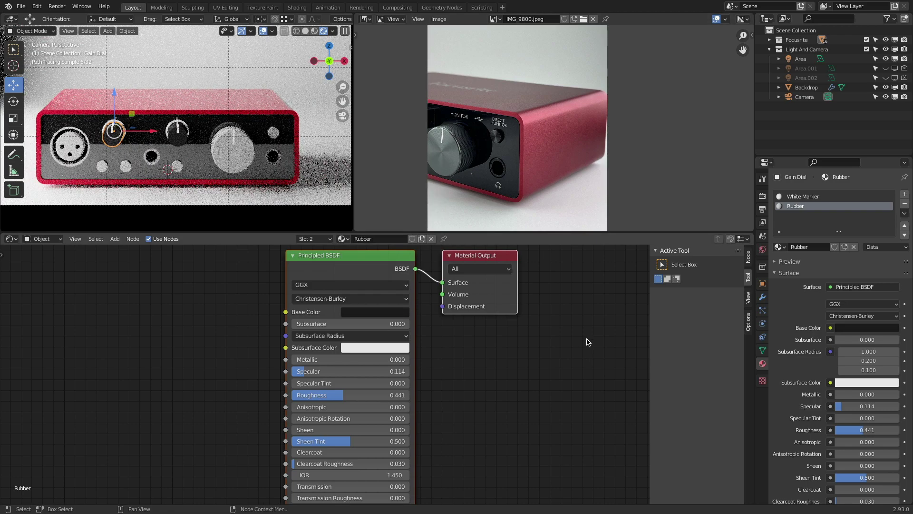
- Open the reference photo IMG_9802.jpeg from the Material Study folder in the image editor
{"action": "left_click", "coordinate": [583, 19]}
{"action": "left_click", "coordinate": [500, 262]}
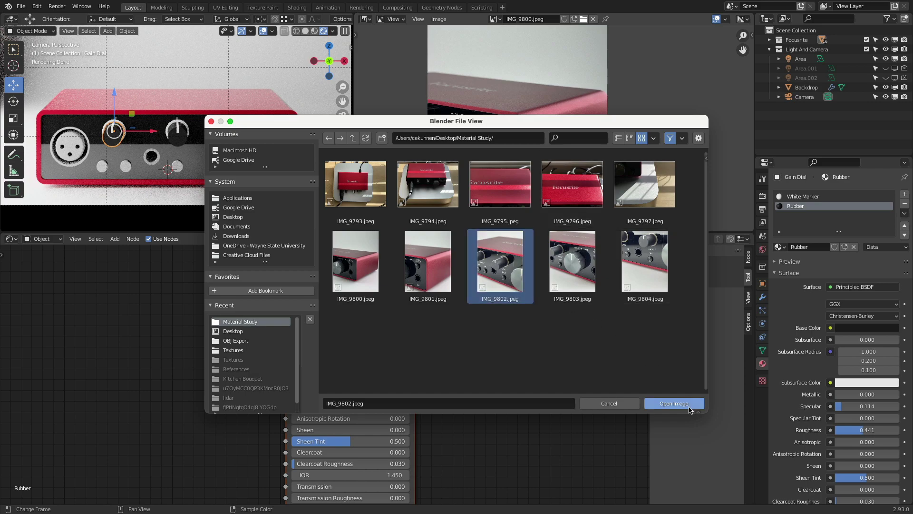
{"action": "left_click", "coordinate": [688, 408]}
- Lighten the Rubber material's Base Color to a dark grey with a value of about 0.04, comparing the dial with the reference photo
{"action": "middle_click_drag", "start_coordinate": [124, 148], "coordinate": [104, 156]}
{"action": "scroll", "coordinate": [143, 152], "scroll_direction": "up", "scroll_amount": 3}
{"action": "scroll", "coordinate": [180, 133], "scroll_direction": "up", "scroll_amount": 4}
{"action": "middle_click_drag", "start_coordinate": [190, 161], "coordinate": [43, 147], "text": "shift"}
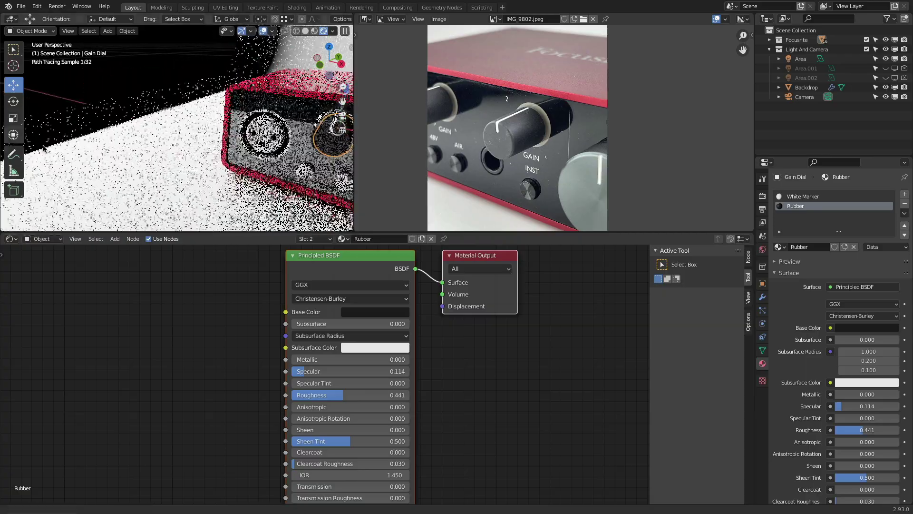
{"action": "middle_click_drag", "start_coordinate": [177, 153], "coordinate": [123, 151], "text": "shift"}
{"action": "mouse_move", "coordinate": [275, 157]}
{"action": "middle_mouse_down"}
{"action": "mouse_move", "coordinate": [266, 154]}
{"action": "mouse_move", "coordinate": [277, 151]}
{"action": "middle_mouse_up"}
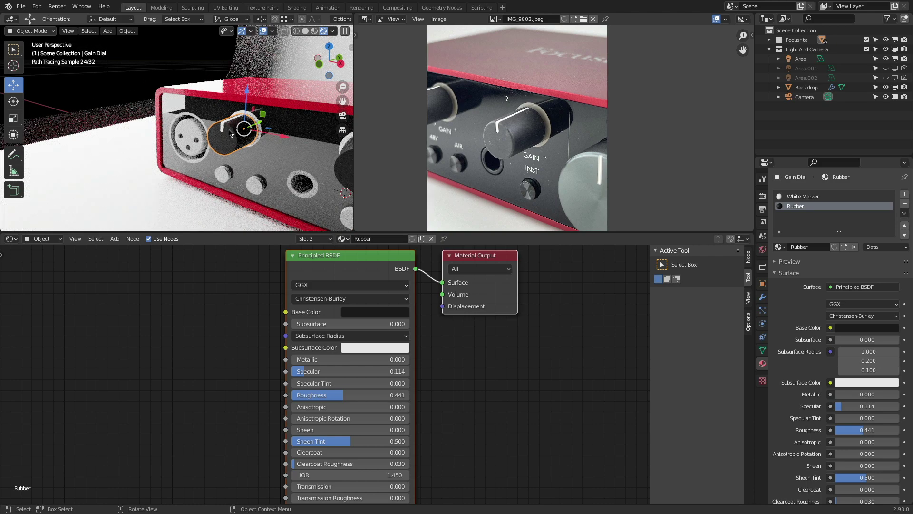
{"action": "left_click", "coordinate": [396, 312]}
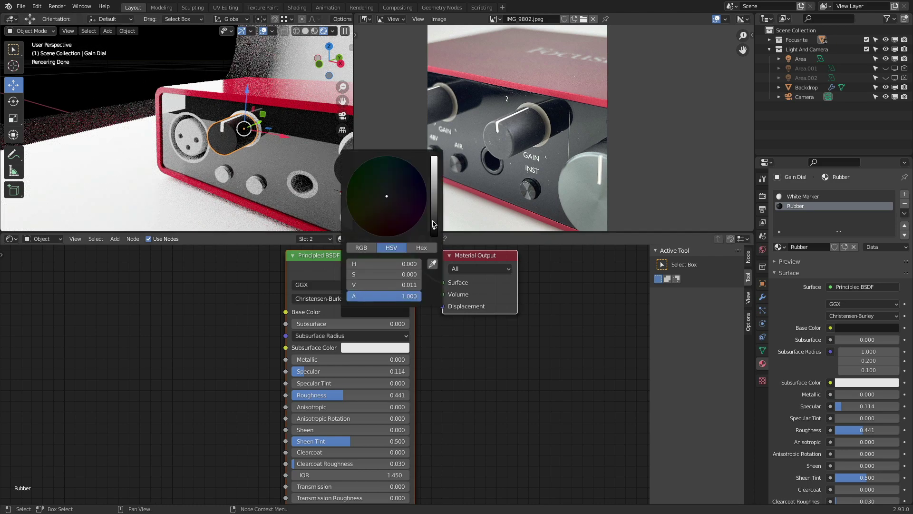
{"action": "left_click", "coordinate": [432, 222]}
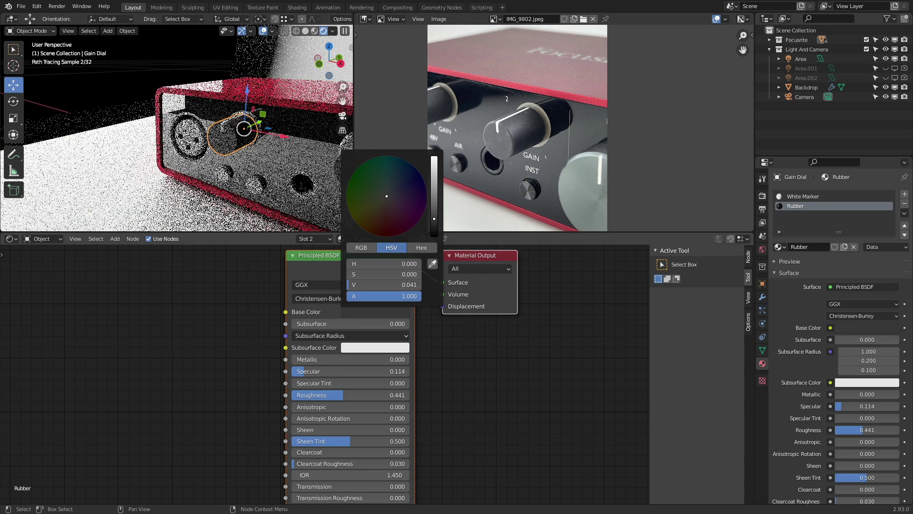
{"action": "left_click_drag", "start_coordinate": [433, 219], "coordinate": [433, 218]}
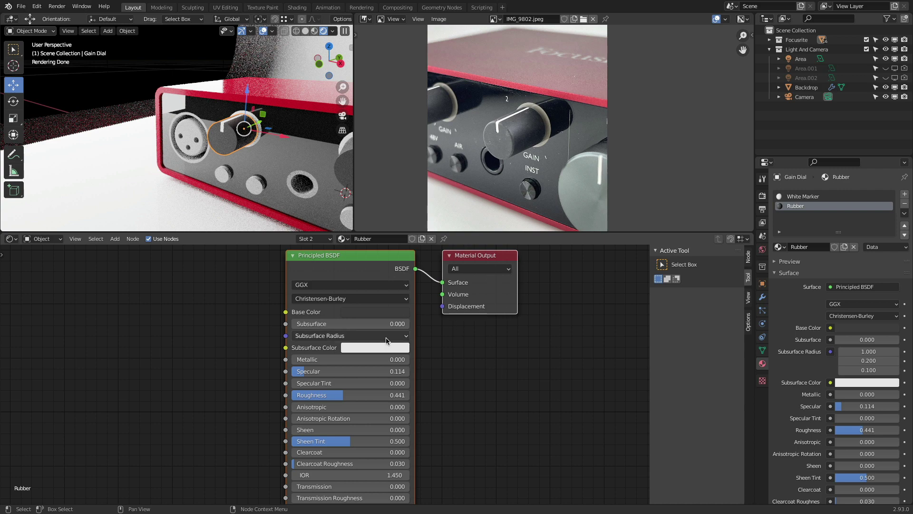
- Re-enable Area.001 and Area.002 for viewport display and toggle Area.002's visibility on and off to compare the lighting
{"action": "left_click", "coordinate": [894, 69]}
{"action": "left_click", "coordinate": [894, 78]}
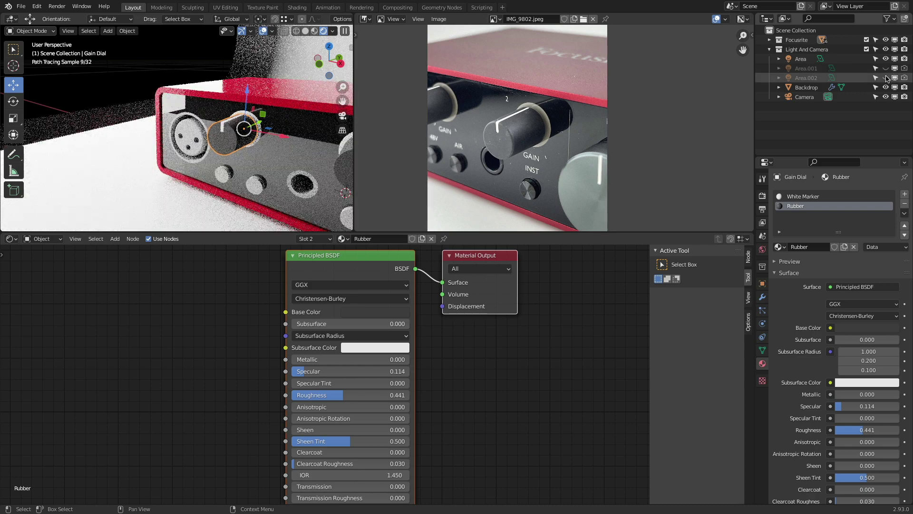
{"action": "left_click", "coordinate": [885, 78]}
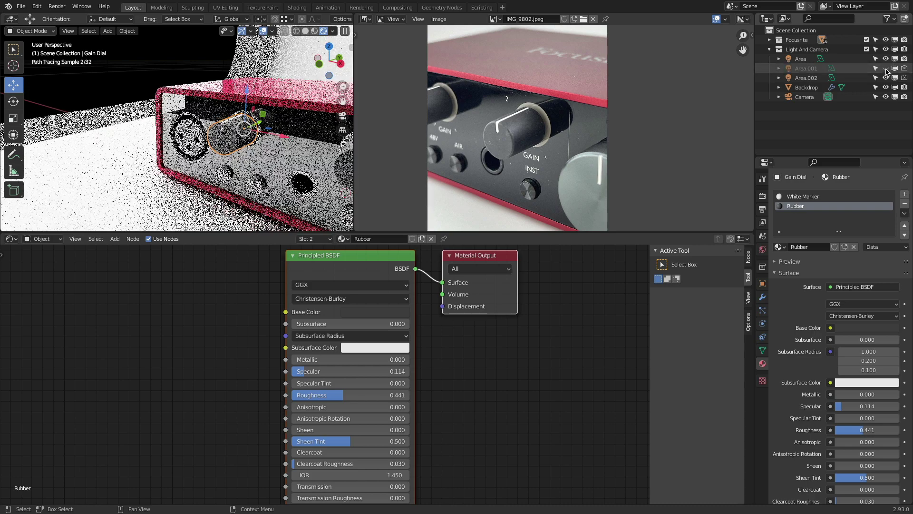
{"action": "left_click", "coordinate": [885, 78]}
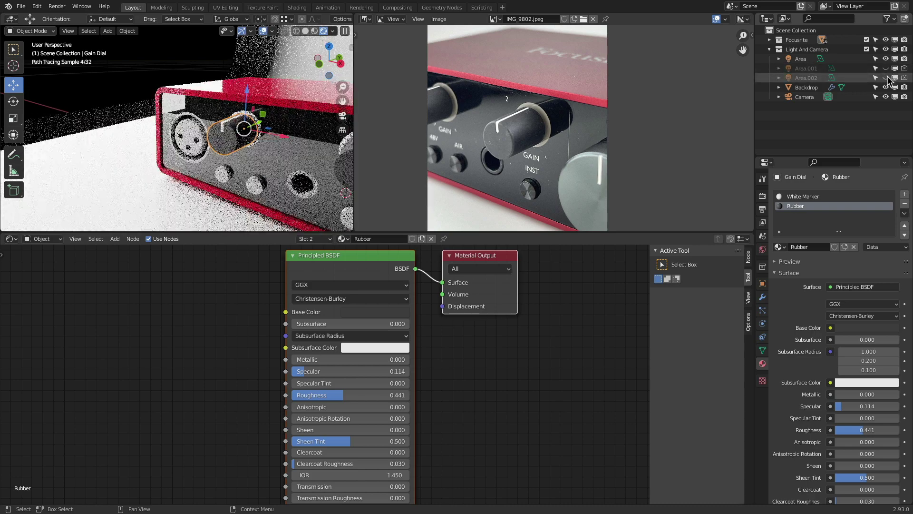
{"action": "left_click", "coordinate": [886, 77]}
{"action": "left_click", "coordinate": [885, 77]}
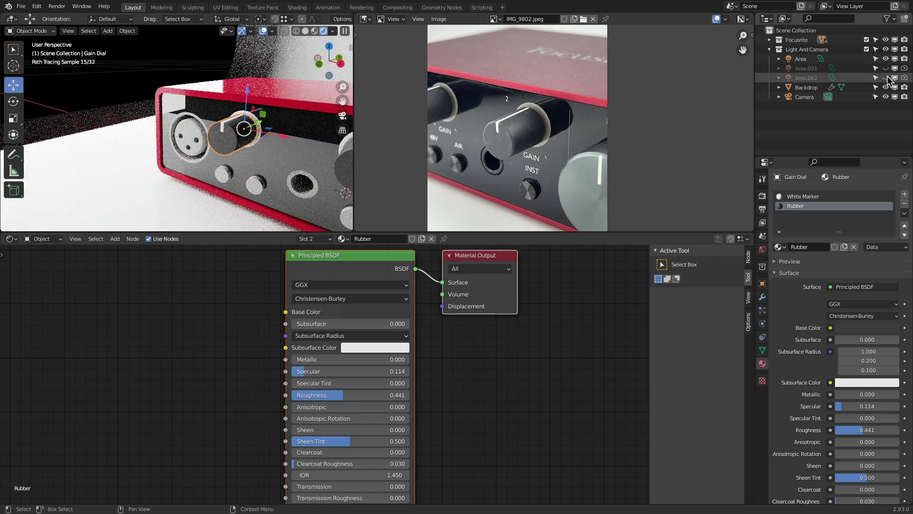
- Switch the viewport to solid shading and rename the area light on the interface's left side as Area Left
{"action": "scroll", "coordinate": [519, 124], "scroll_direction": "down", "scroll_amount": 1}
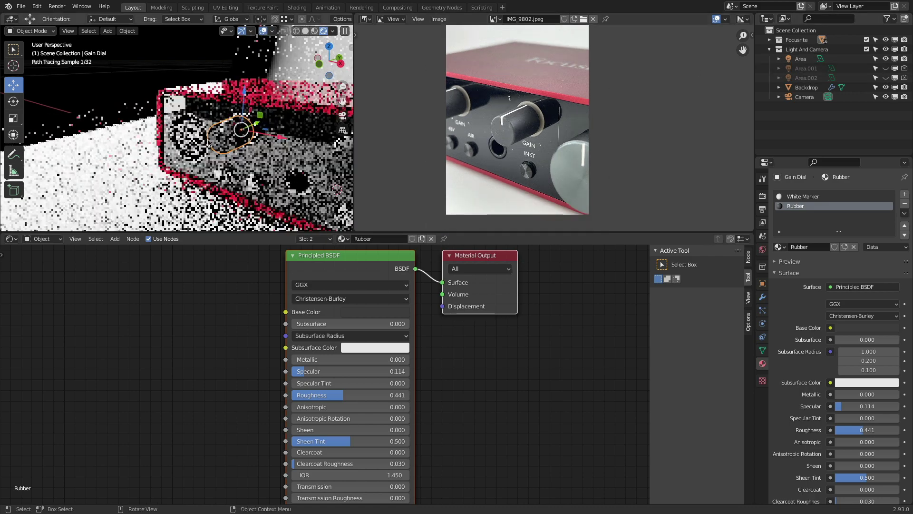
{"action": "scroll", "coordinate": [208, 143], "scroll_direction": "down", "scroll_amount": 3}
{"action": "key", "text": "z"}
{"action": "scroll", "coordinate": [267, 169], "scroll_direction": "down", "scroll_amount": 5}
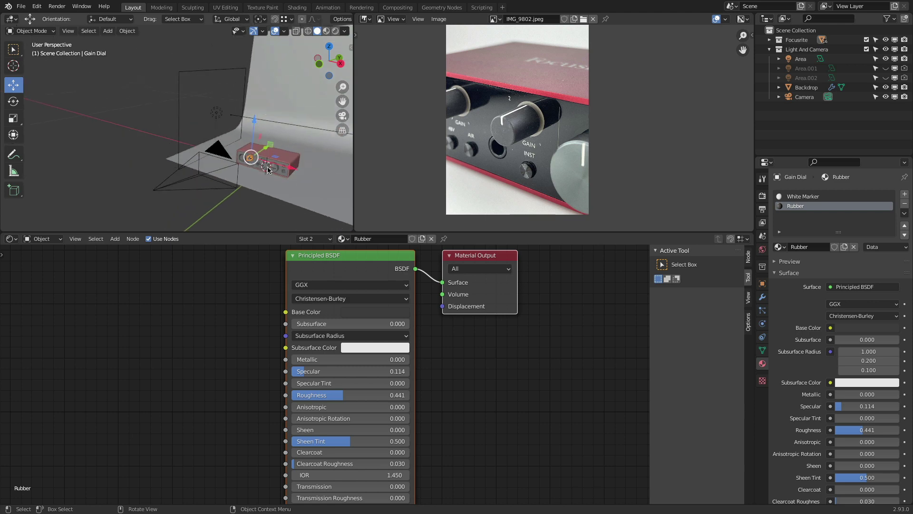
{"action": "middle_click_drag", "start_coordinate": [267, 170], "coordinate": [197, 117]}
{"action": "left_click", "coordinate": [175, 104]}
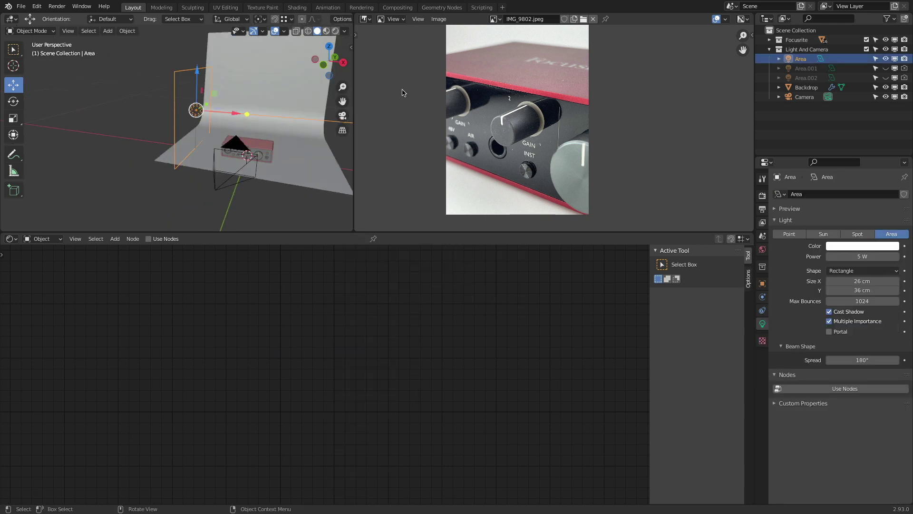
{"action": "double_click", "coordinate": [832, 60]}
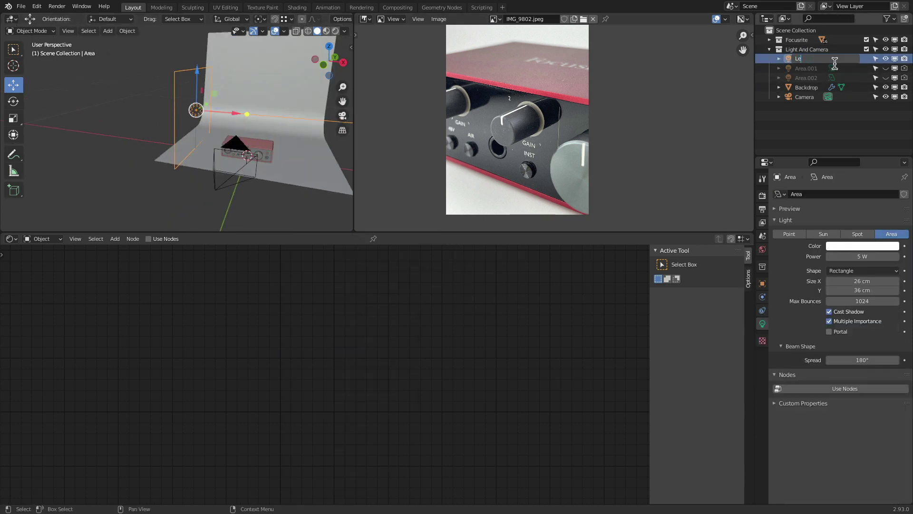
{"action": "key", "text": "Return"}
{"action": "middle_click_drag", "start_coordinate": [240, 111], "coordinate": [286, 115]}
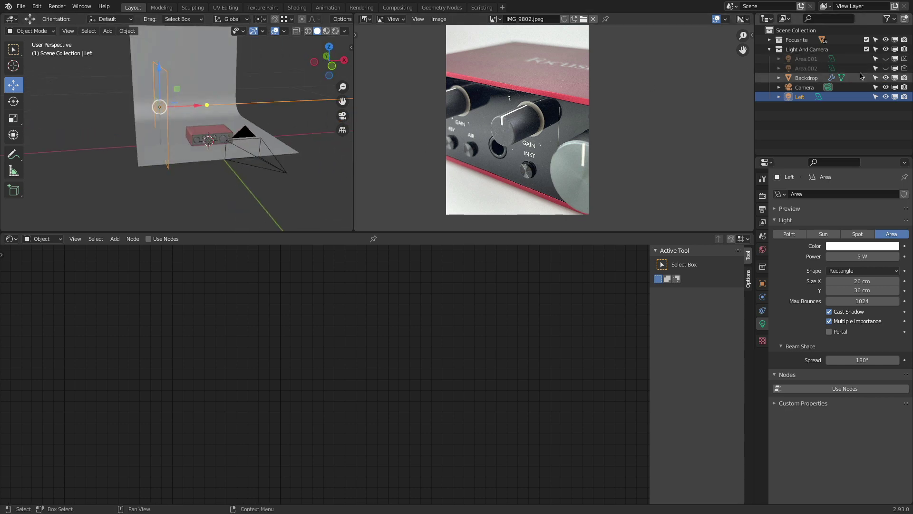
{"action": "double_click", "coordinate": [805, 97]}
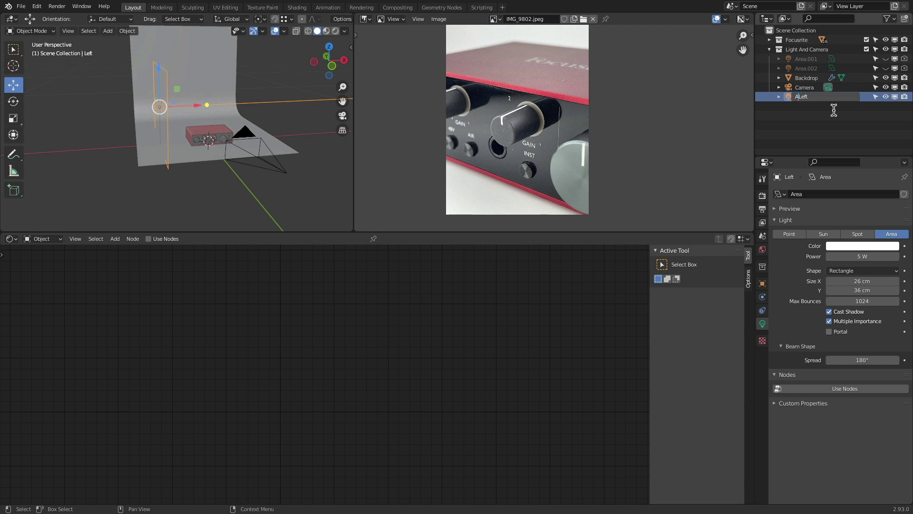
{"action": "key", "text": "Return"}
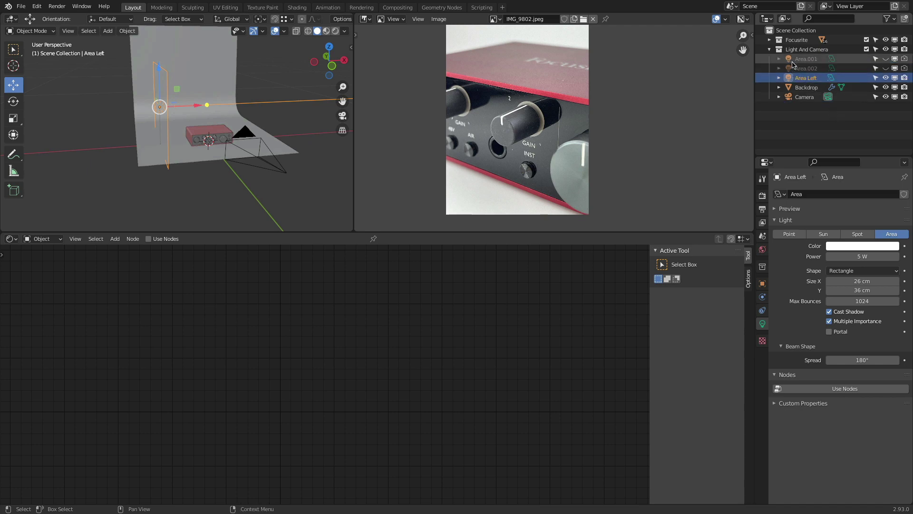
- Unhide the Area.001 light in the viewport and rename it as Area Right
{"action": "left_click", "coordinate": [885, 58]}
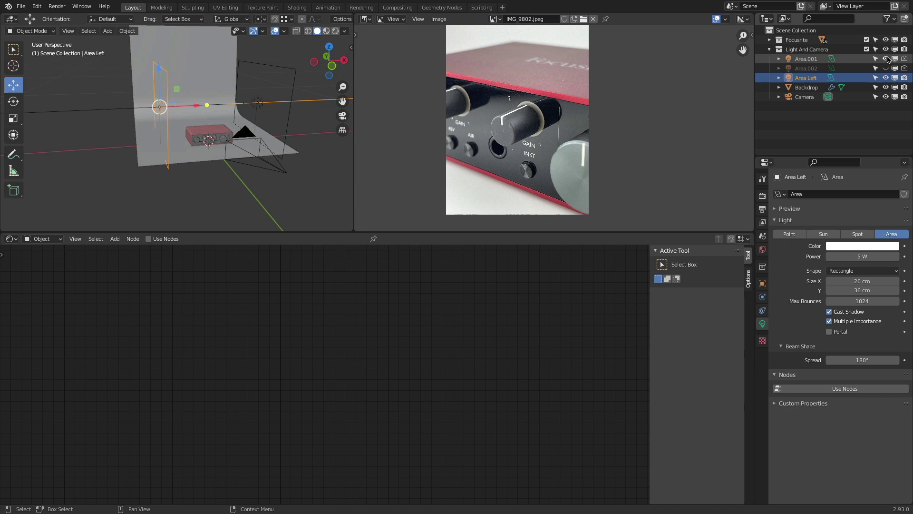
{"action": "double_click", "coordinate": [814, 59]}
{"action": "type", "text": "A"}
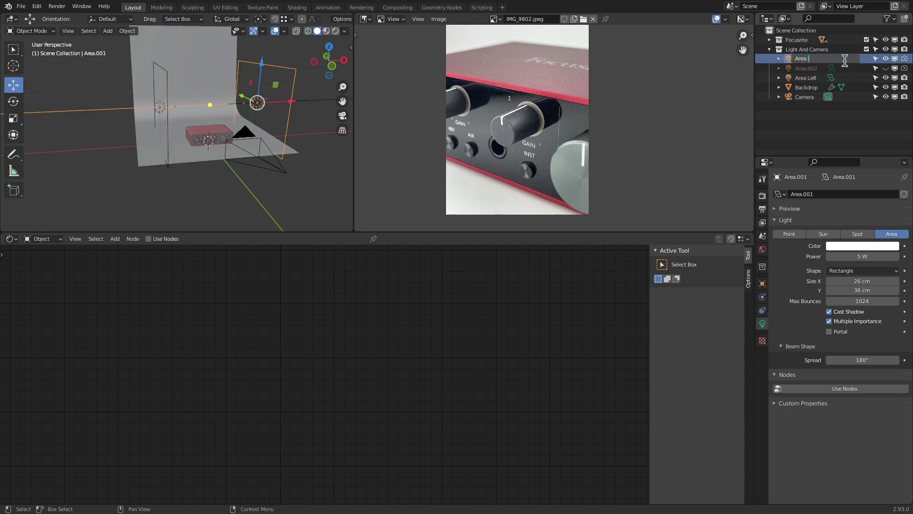
{"action": "key", "text": "Return"}
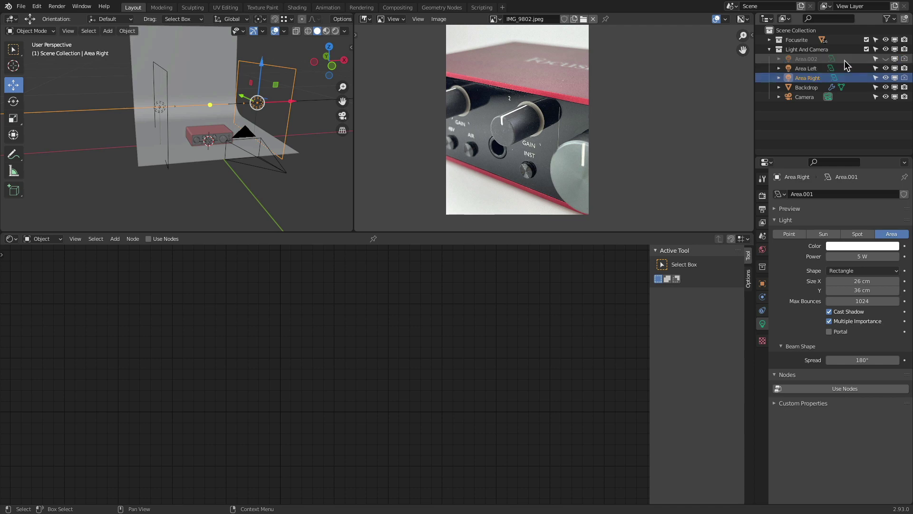
- Rename the hidden Area.002 light as Area Top
{"action": "left_click", "coordinate": [815, 61]}
{"action": "key", "text": "BackSpace"}
{"action": "key", "text": "BackSpace"}
{"action": "key", "text": "BackSpace"}
{"action": "key", "text": "BackSpace"}
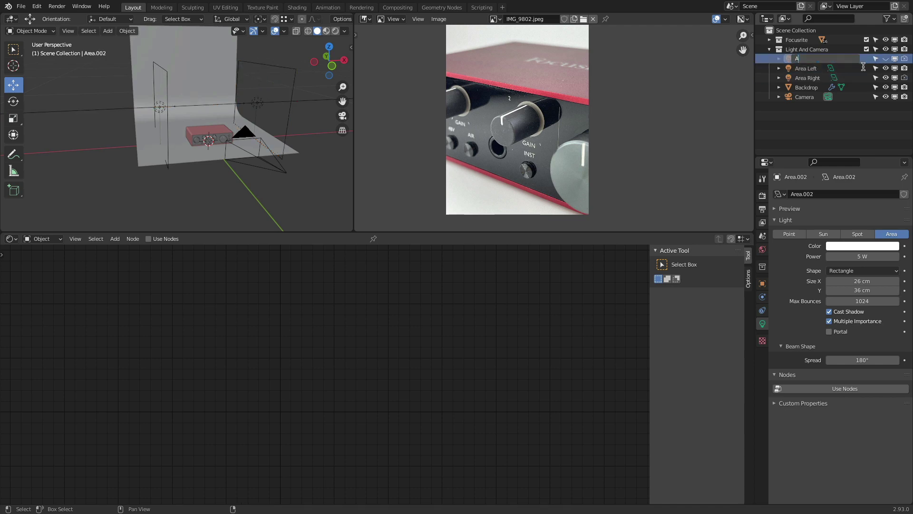
{"action": "type", "text": "Top"}
{"action": "key", "text": "Return"}
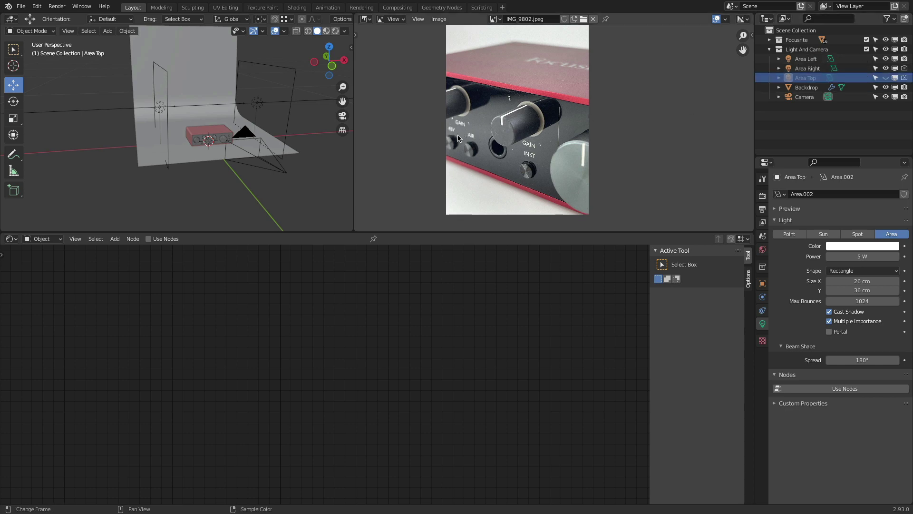
- Switch the viewport to rendered shading and compare the Gain Dial's lighting with Area Right hidden and shown
{"action": "mouse_move", "coordinate": [312, 174]}
{"action": "middle_mouse_down"}
{"action": "mouse_move", "coordinate": [196, 138]}
{"action": "mouse_move", "coordinate": [210, 142]}
{"action": "mouse_move", "coordinate": [260, 116]}
{"action": "middle_mouse_up"}
{"action": "left_click", "coordinate": [335, 31]}
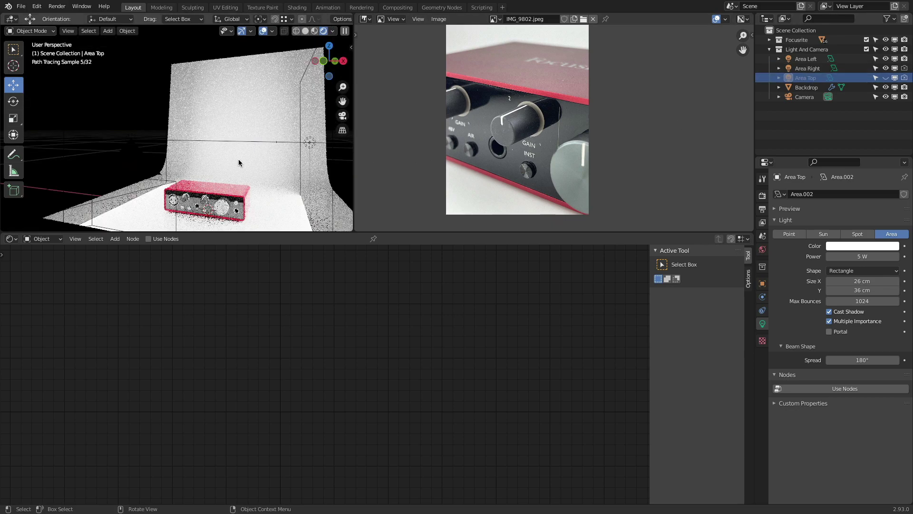
{"action": "middle_click_drag", "start_coordinate": [239, 162], "coordinate": [239, 169]}
{"action": "middle_click_drag", "start_coordinate": [239, 170], "coordinate": [239, 107], "text": "shift"}
{"action": "scroll", "coordinate": [227, 124], "scroll_direction": "up", "scroll_amount": 4}
{"action": "middle_click_drag", "start_coordinate": [191, 135], "coordinate": [228, 131], "text": "shift"}
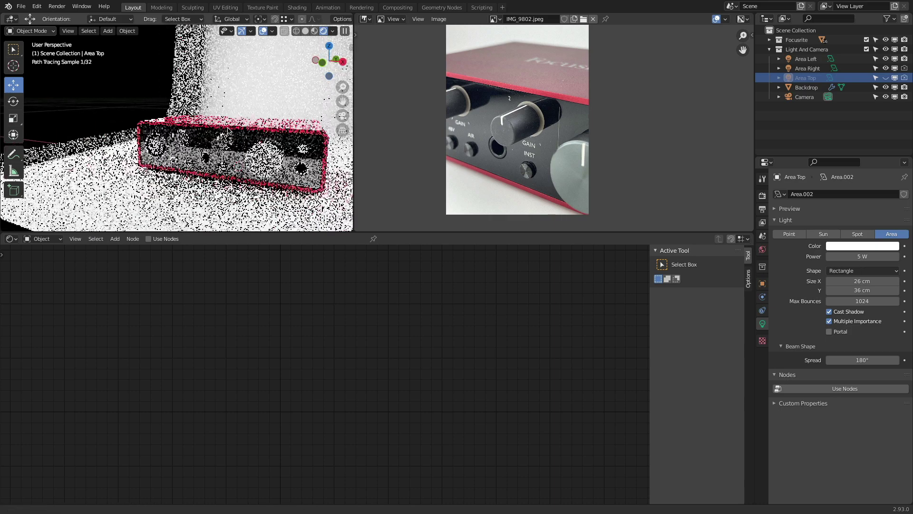
{"action": "scroll", "coordinate": [227, 131], "scroll_direction": "up", "scroll_amount": 3}
{"action": "left_click", "coordinate": [172, 146]}
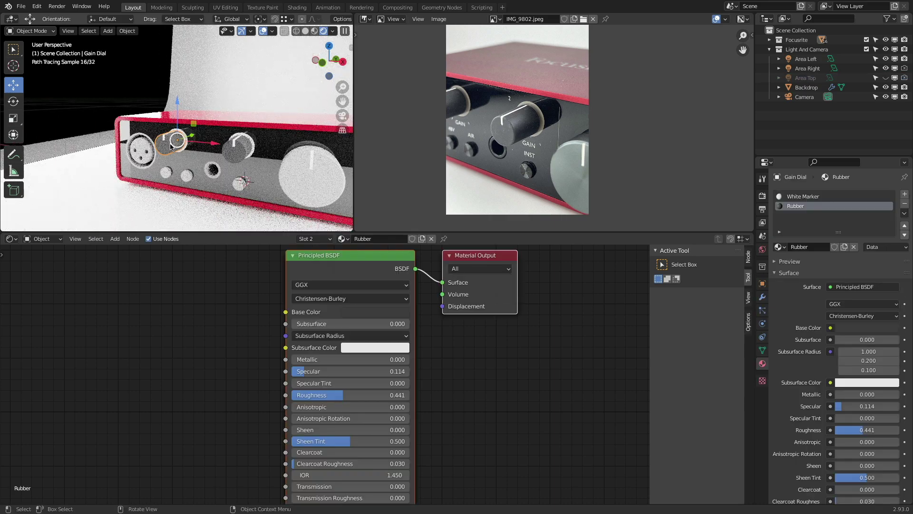
{"action": "left_click", "coordinate": [885, 68]}
{"action": "left_click", "coordinate": [885, 68]}
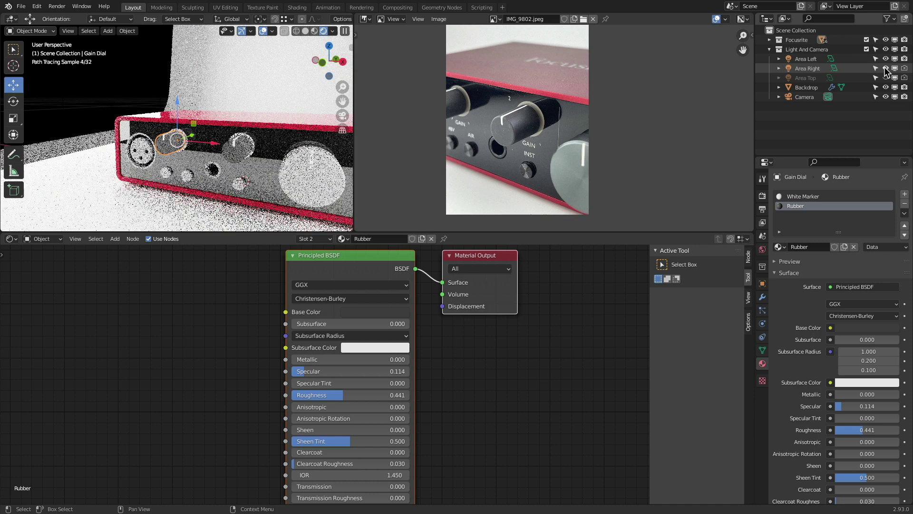
- Set the power of the Area Left and Area Right lights to 2 W each
{"action": "left_click", "coordinate": [830, 59]}
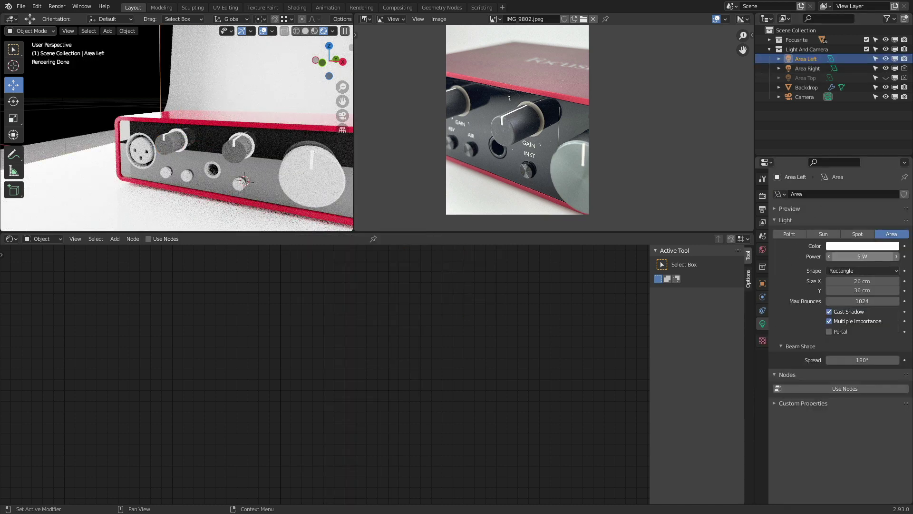
{"action": "left_click", "coordinate": [878, 256]}
{"action": "key", "text": "Return"}
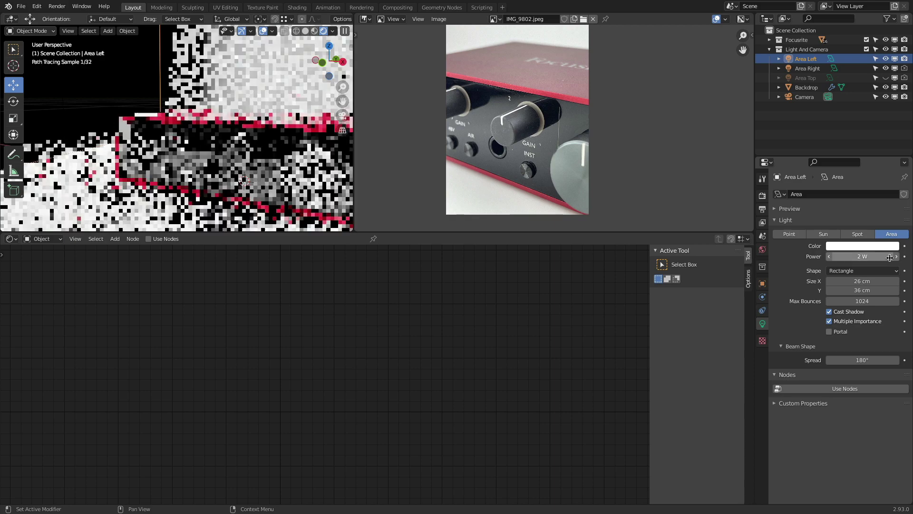
{"action": "left_click", "coordinate": [807, 69]}
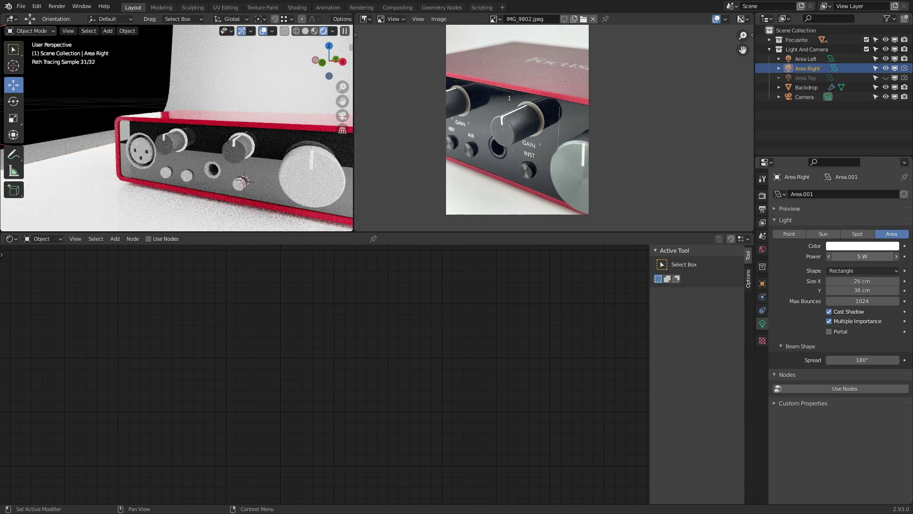
{"action": "left_click", "coordinate": [858, 257]}
{"action": "type", "text": "2"}
{"action": "key", "text": "Return"}
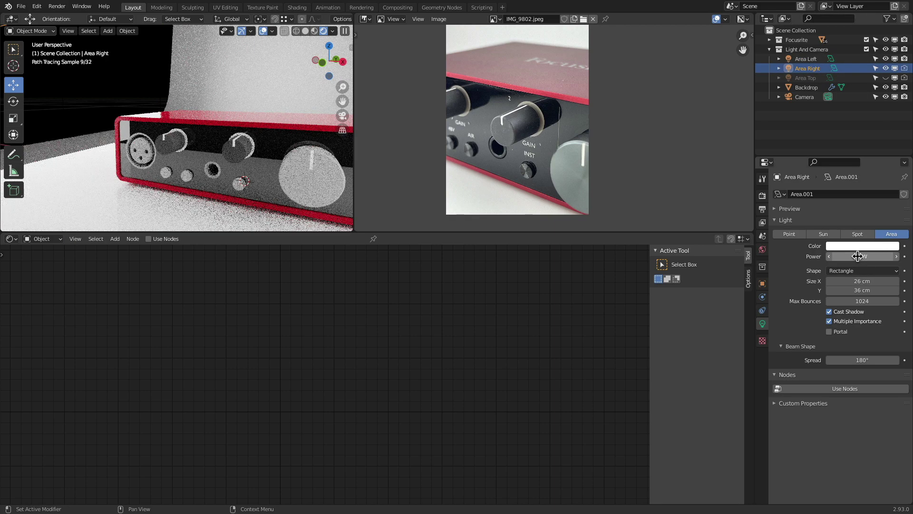
- Frame the Gain Dial close up and compare its rendered rubber with the reference photo
{"action": "scroll", "coordinate": [522, 136], "scroll_direction": "down", "scroll_amount": 3}
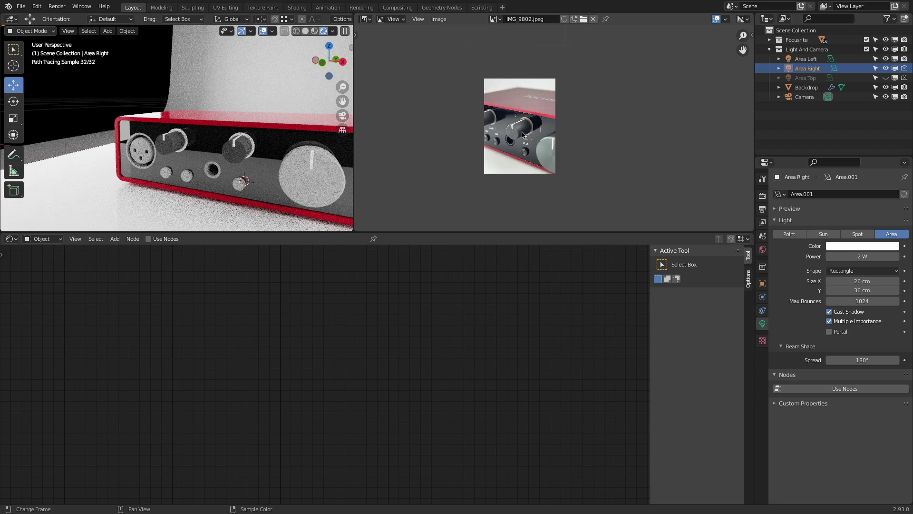
{"action": "scroll", "coordinate": [522, 136], "scroll_direction": "up", "scroll_amount": 5}
{"action": "middle_click_drag", "start_coordinate": [200, 138], "coordinate": [209, 135]}
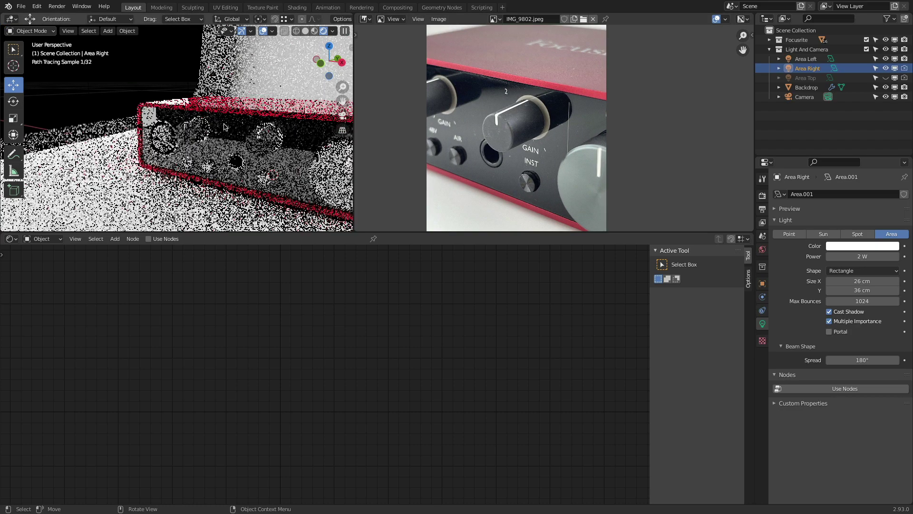
{"action": "left_click", "coordinate": [191, 135]}
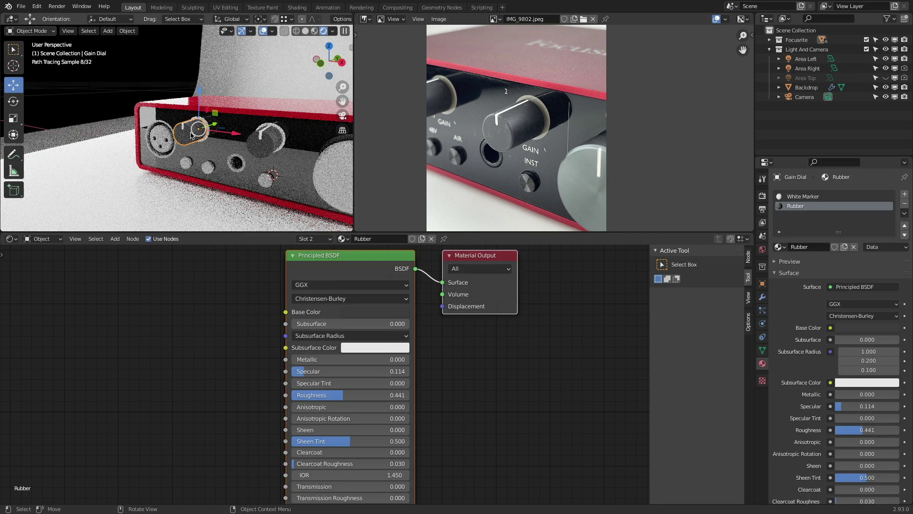
{"action": "left_click", "coordinate": [68, 30]}
{"action": "left_click", "coordinate": [105, 92]}
{"action": "middle_click_drag", "start_coordinate": [106, 94], "coordinate": [248, 116]}
{"action": "scroll", "coordinate": [248, 115], "scroll_direction": "down", "scroll_amount": 6}
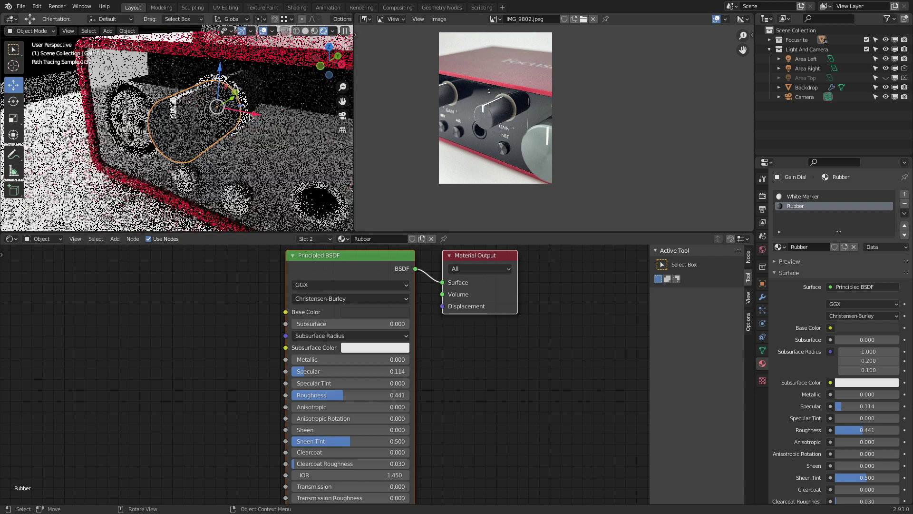
- Frame Gain Dial.001 and compare its front edge and white marker with an enlarged view of the reference photo
{"action": "left_click", "coordinate": [318, 140]}
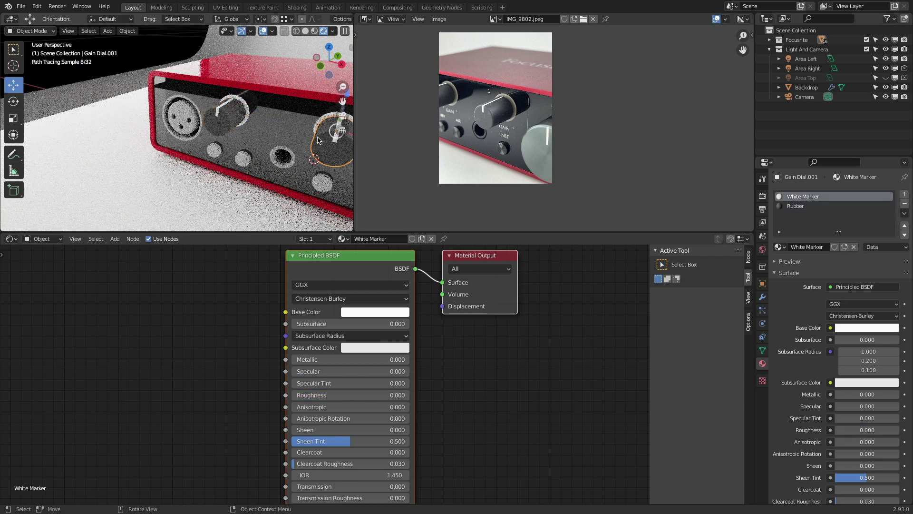
{"action": "left_click", "coordinate": [68, 31]}
{"action": "left_click", "coordinate": [90, 94]}
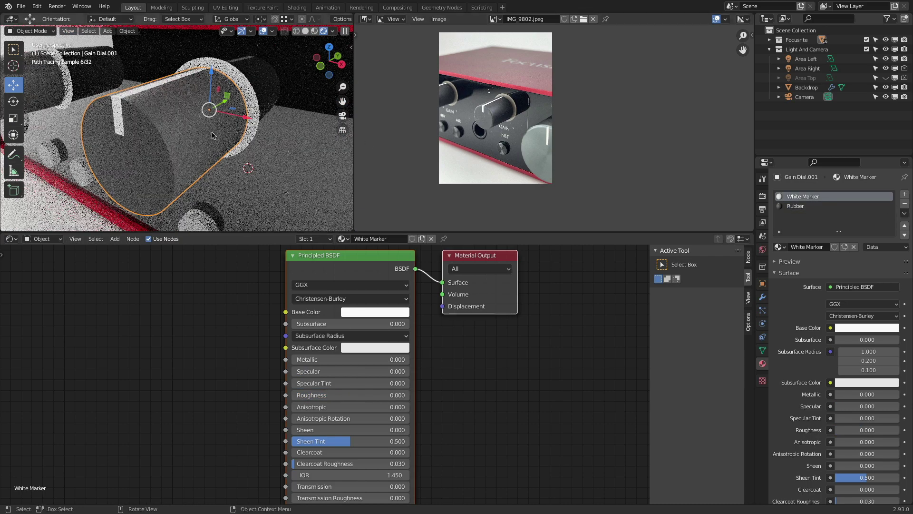
{"action": "middle_click_drag", "start_coordinate": [202, 143], "coordinate": [213, 127]}
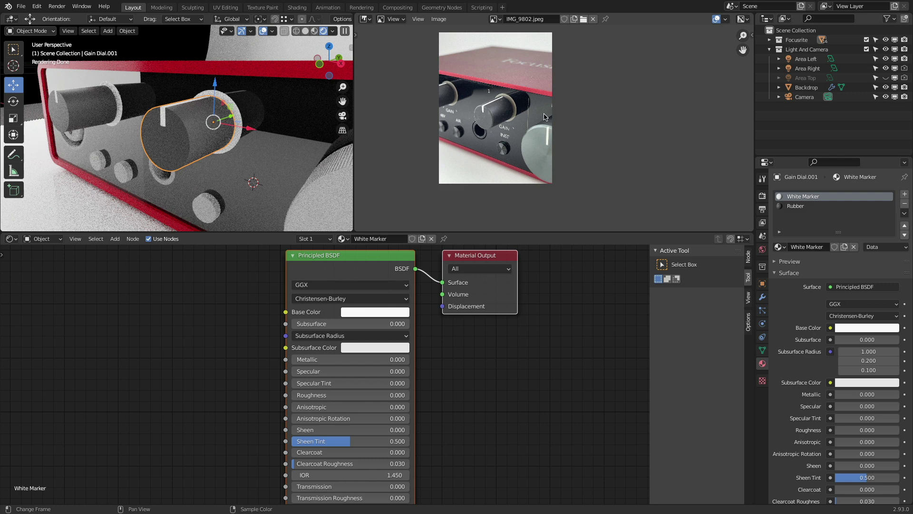
{"action": "scroll", "coordinate": [544, 117], "scroll_direction": "up", "scroll_amount": 5}
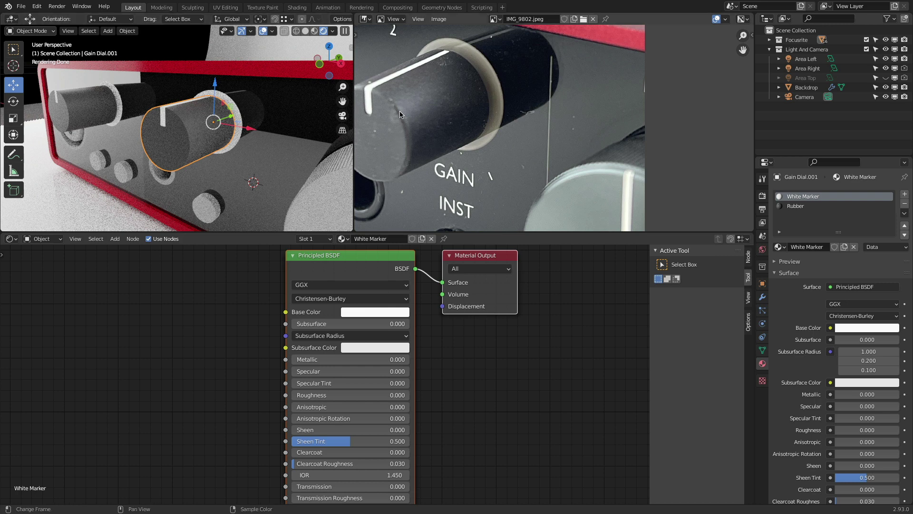
{"action": "middle_click_drag", "start_coordinate": [410, 149], "coordinate": [496, 168]}
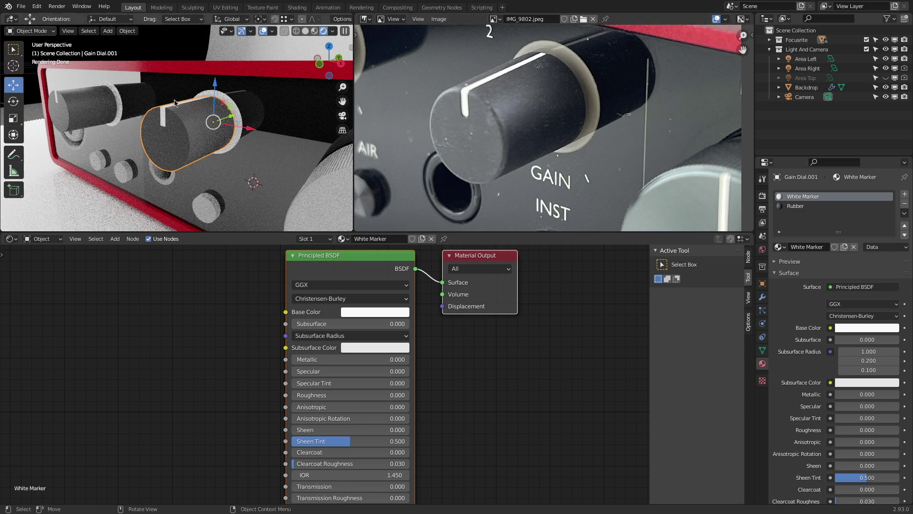
- Switch the viewport to solid shading and save the Blender file
{"action": "left_click", "coordinate": [305, 31]}
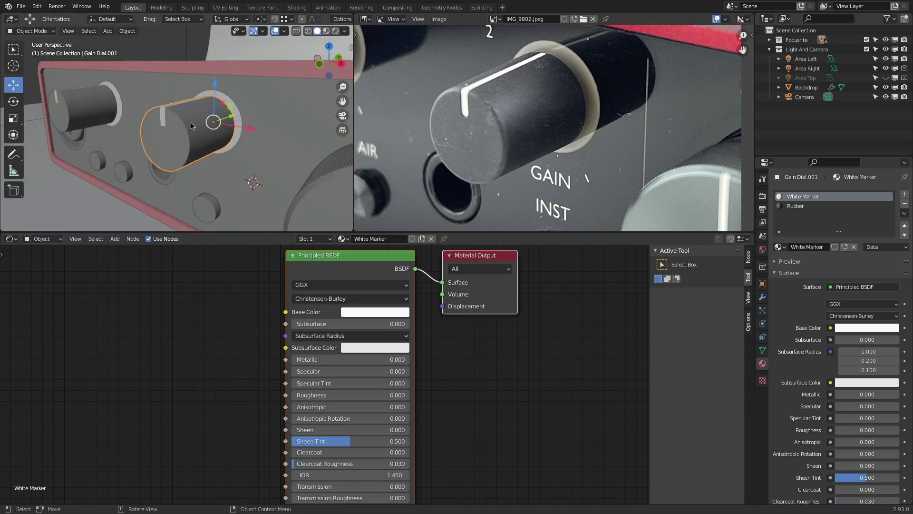
{"action": "left_click", "coordinate": [21, 7]}
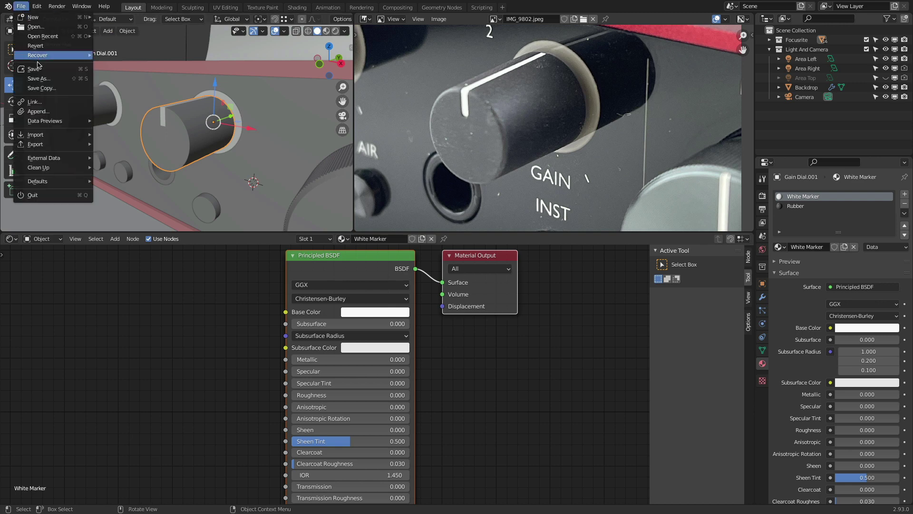
{"action": "left_click", "coordinate": [44, 68]}
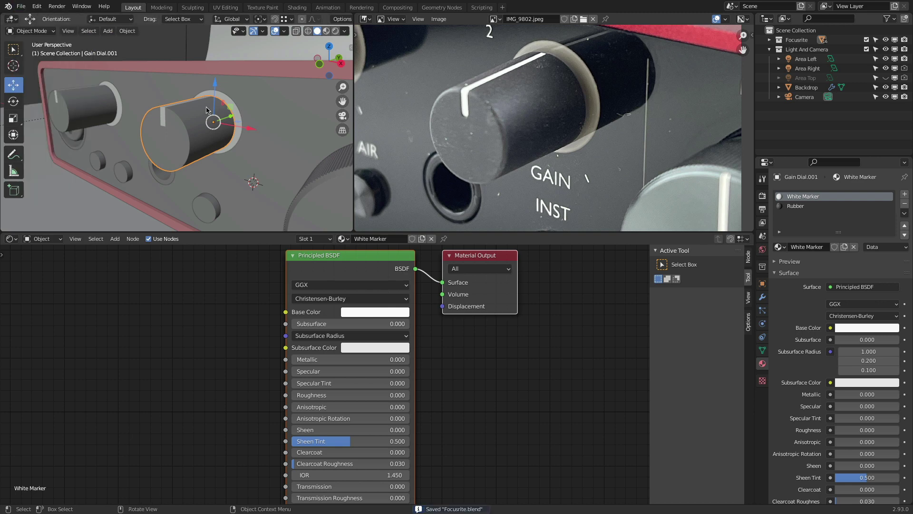
- Switch to Autodesk Fusion 360 and roll the Focusrite design's timeline back to just after the gain dial's revolve
{"action": "key", "text": "super+Tab"}
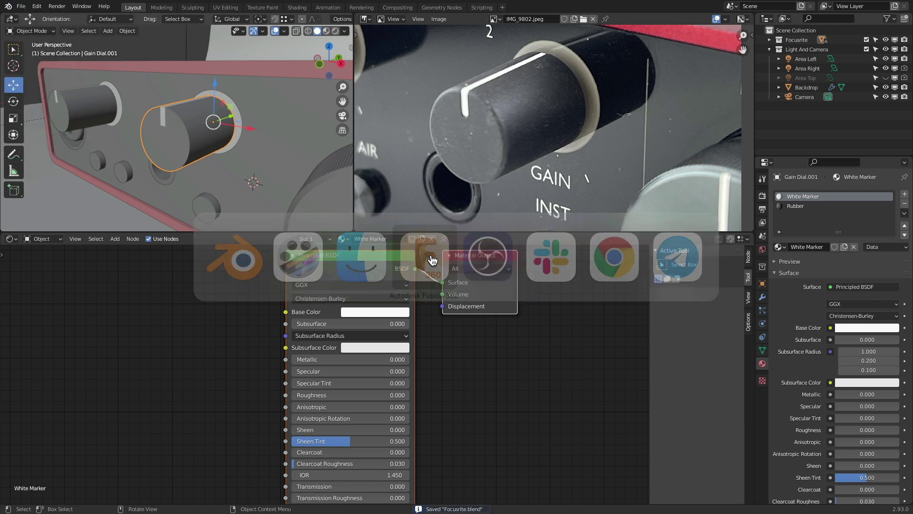
{"action": "left_click", "coordinate": [431, 259]}
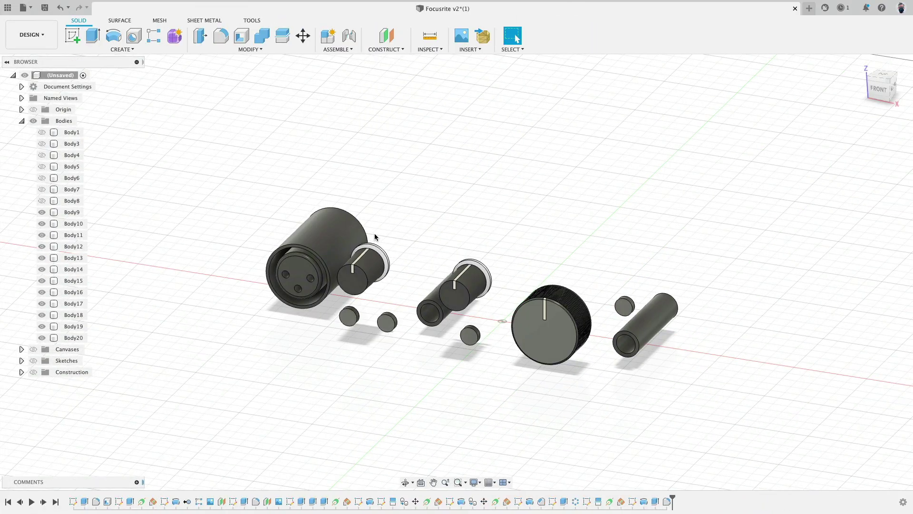
{"action": "left_click", "coordinate": [368, 261]}
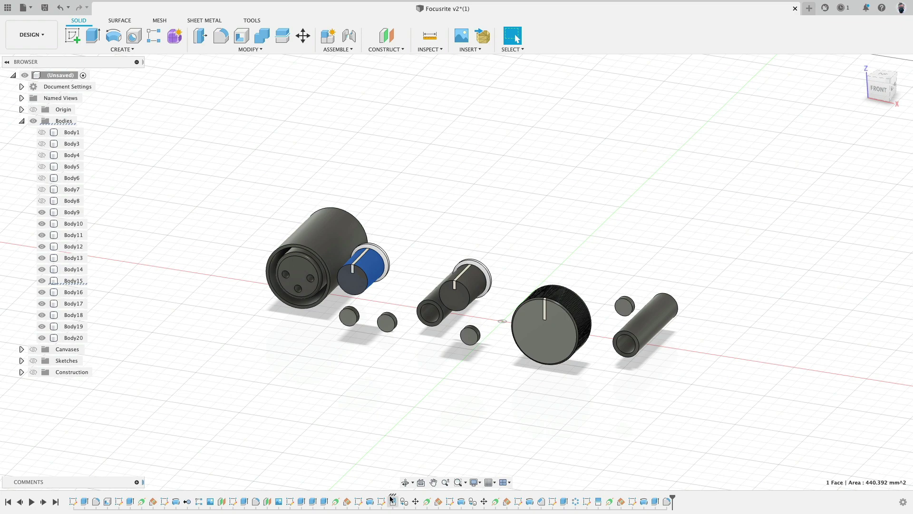
{"action": "left_click_drag", "start_coordinate": [672, 501], "coordinate": [375, 501]}
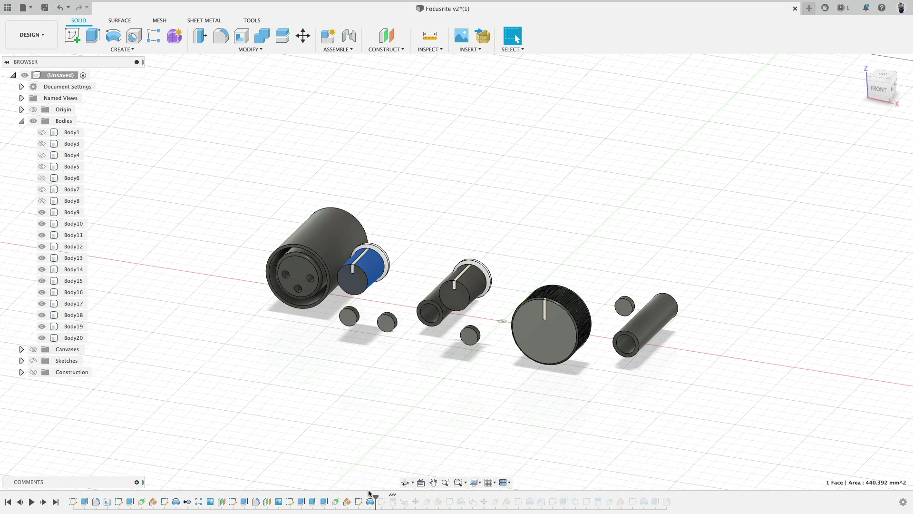
{"action": "left_click", "coordinate": [370, 426]}
{"action": "left_click", "coordinate": [220, 37]}
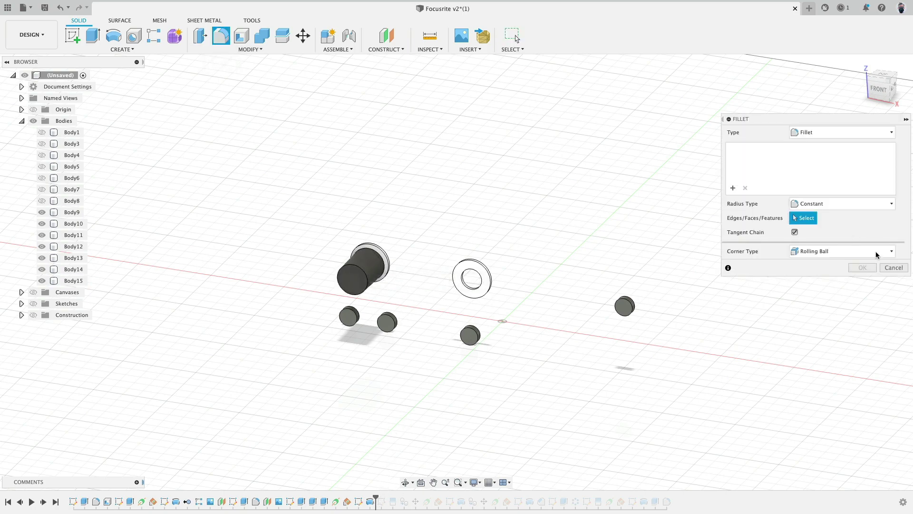
{"action": "left_click", "coordinate": [894, 267]}
- Advance the timeline to just after the face split and fillet the gain dial's front edges by 0.5 mm
{"action": "left_click_drag", "start_coordinate": [376, 498], "coordinate": [398, 498]}
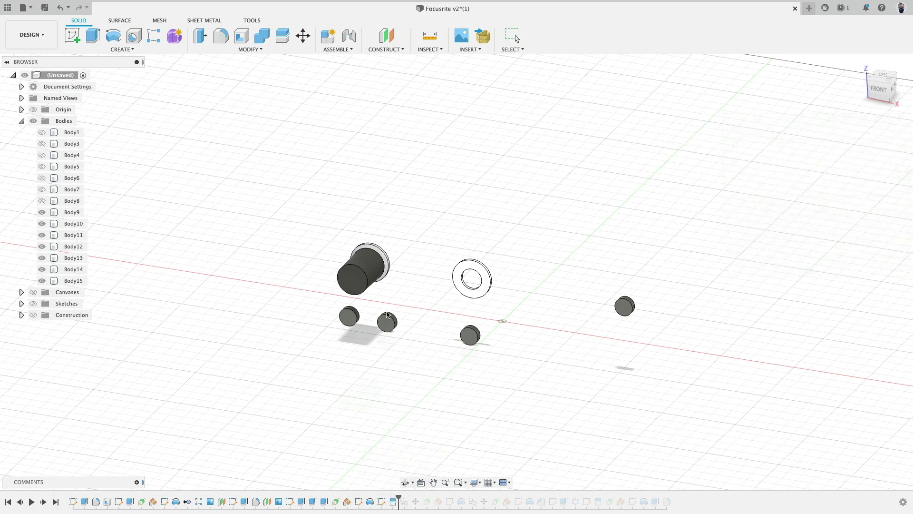
{"action": "left_click", "coordinate": [221, 36]}
{"action": "scroll", "coordinate": [361, 273], "scroll_direction": "up", "scroll_amount": 5}
{"action": "left_click", "coordinate": [338, 275]}
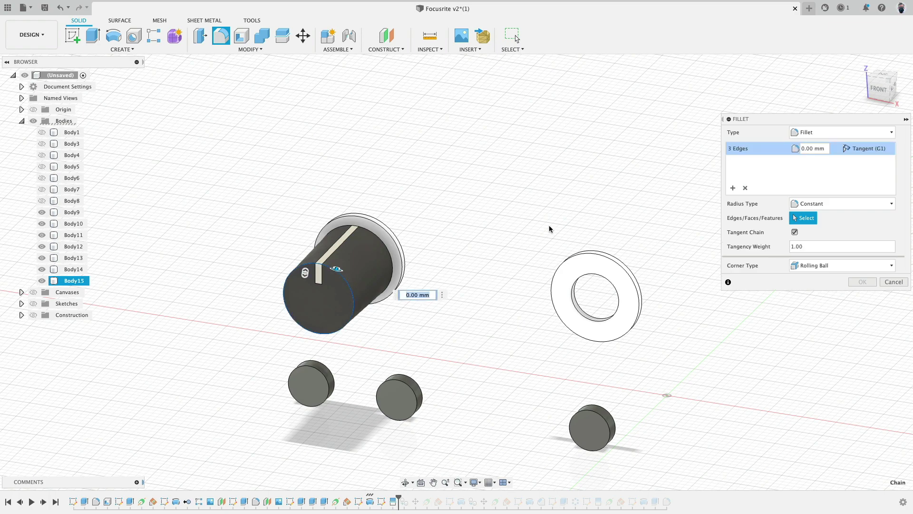
{"action": "type", "text": ".5"}
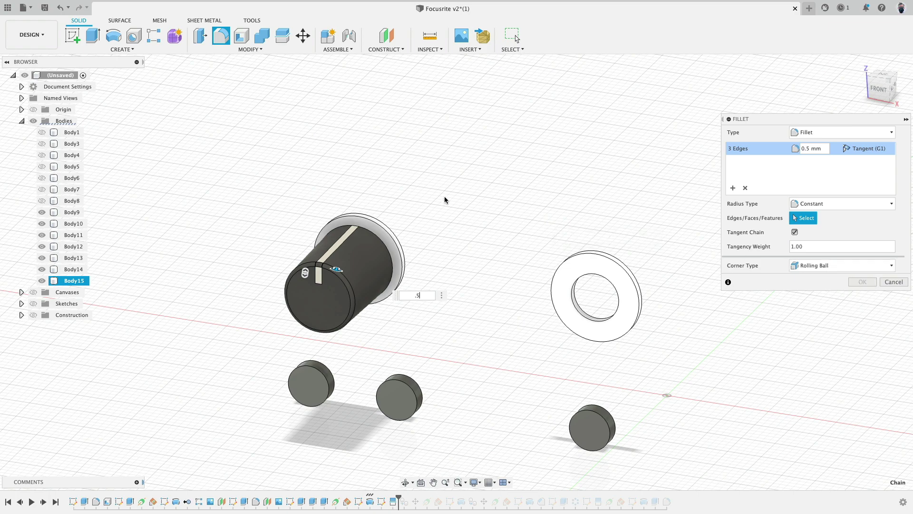
{"action": "key", "text": "Return"}
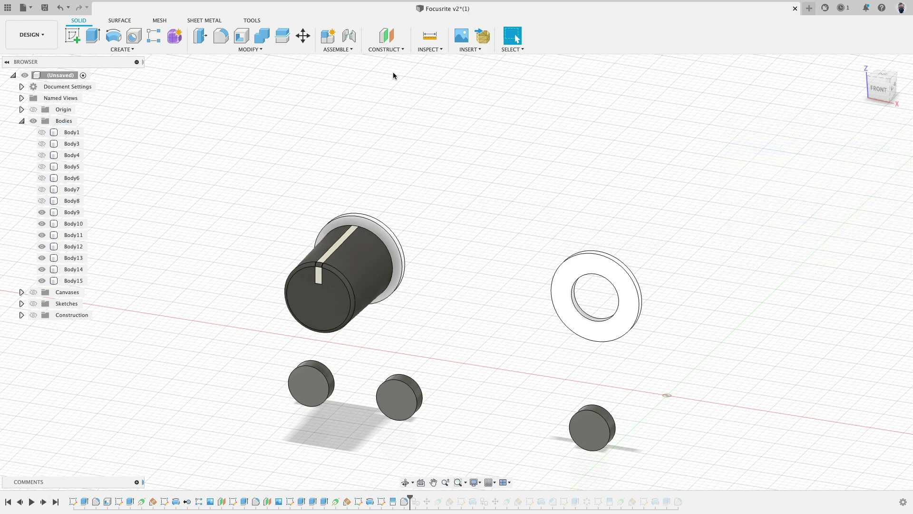
- Open the Appearance settings and inspect the marker strip where it crosses the gain dial's filleted edge
{"action": "key", "text": "a"}
{"action": "scroll", "coordinate": [371, 200], "scroll_direction": "up", "scroll_amount": 5}
{"action": "left_click", "coordinate": [250, 392]}
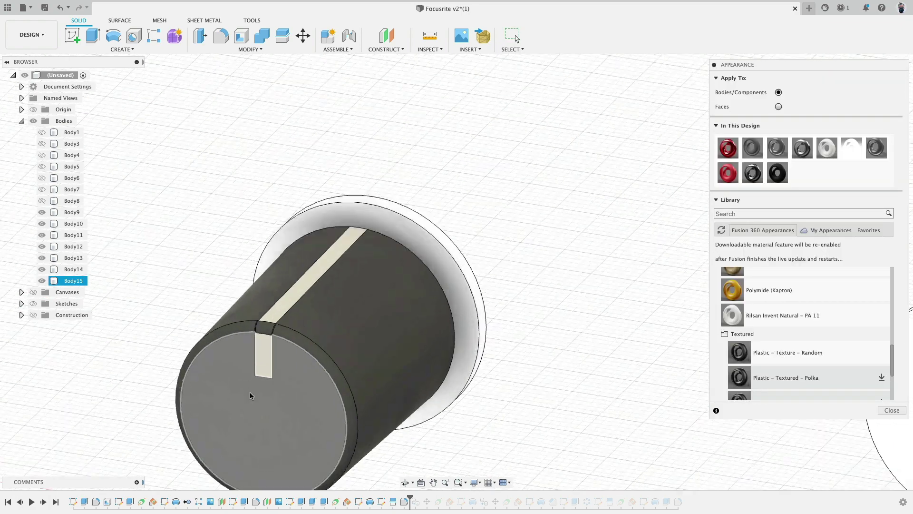
{"action": "scroll", "coordinate": [282, 308], "scroll_direction": "up", "scroll_amount": 8}
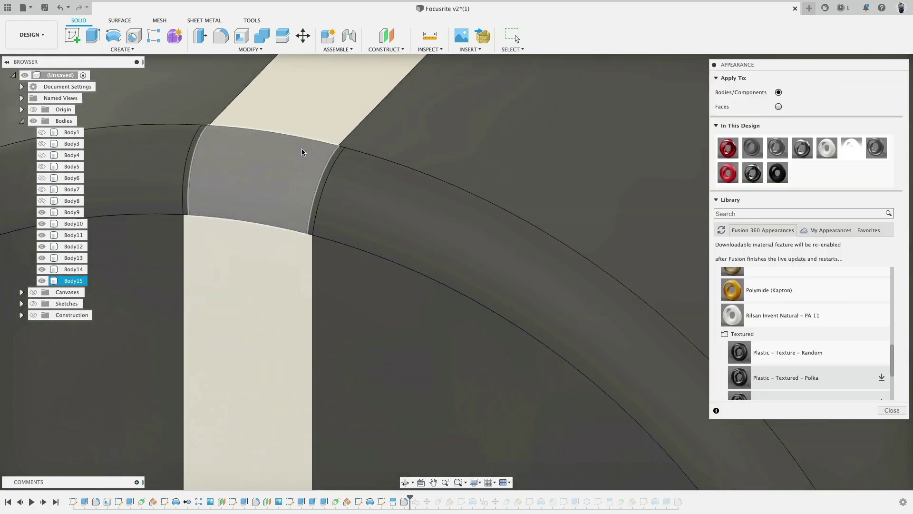
{"action": "scroll", "coordinate": [298, 160], "scroll_direction": "down", "scroll_amount": 8}
{"action": "left_click", "coordinate": [892, 410]}
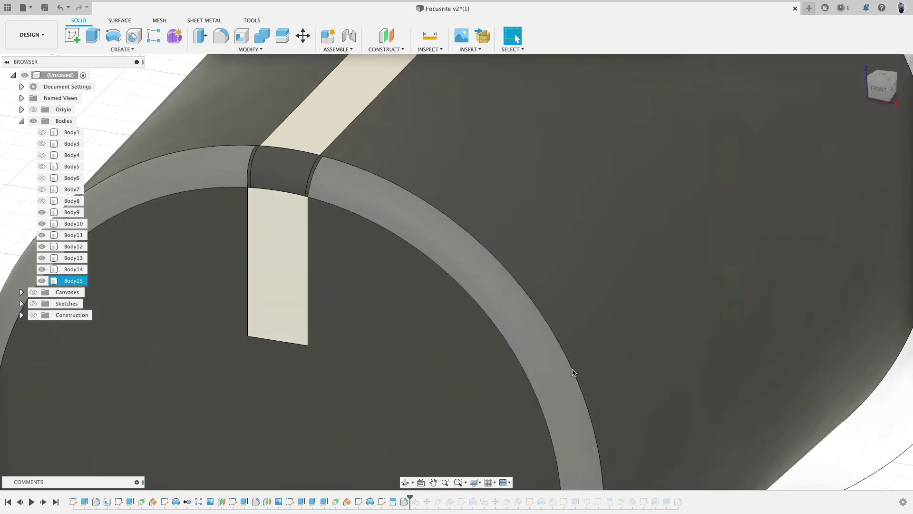
- Replace the gain dial's front-edge fillet with a 0.5 mm one placed directly after the revolve in the timeline
{"action": "left_click_drag", "start_coordinate": [410, 497], "coordinate": [376, 501]}
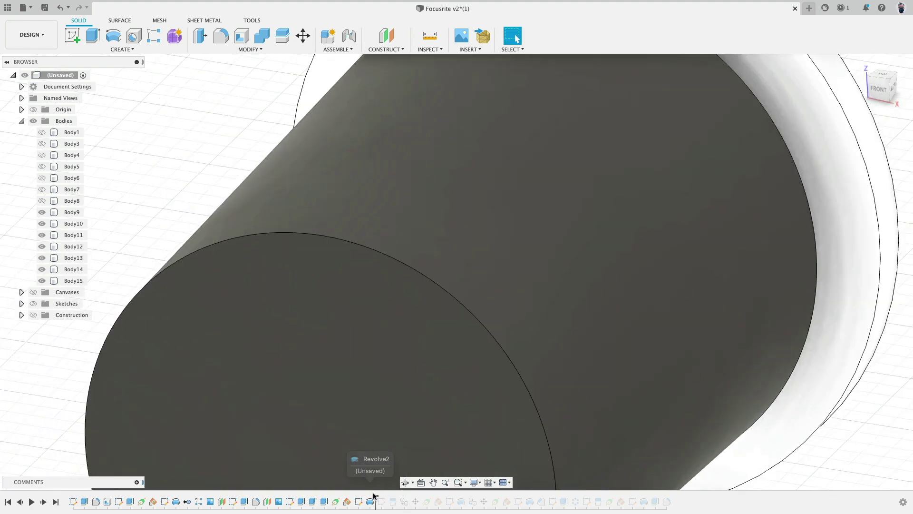
{"action": "key", "text": "f"}
{"action": "left_click", "coordinate": [333, 235]}
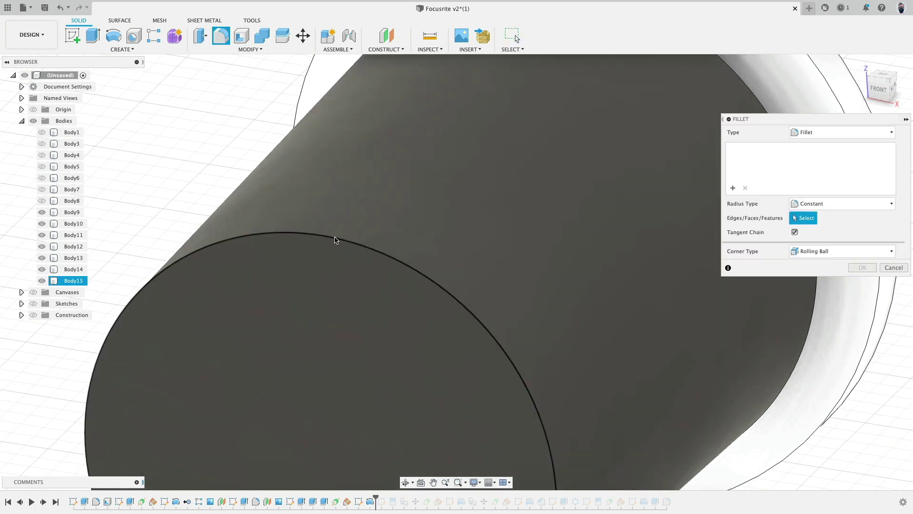
{"action": "key", "text": "BackSpace"}
{"action": "type", "text": ".5"}
{"action": "key", "text": "Return"}
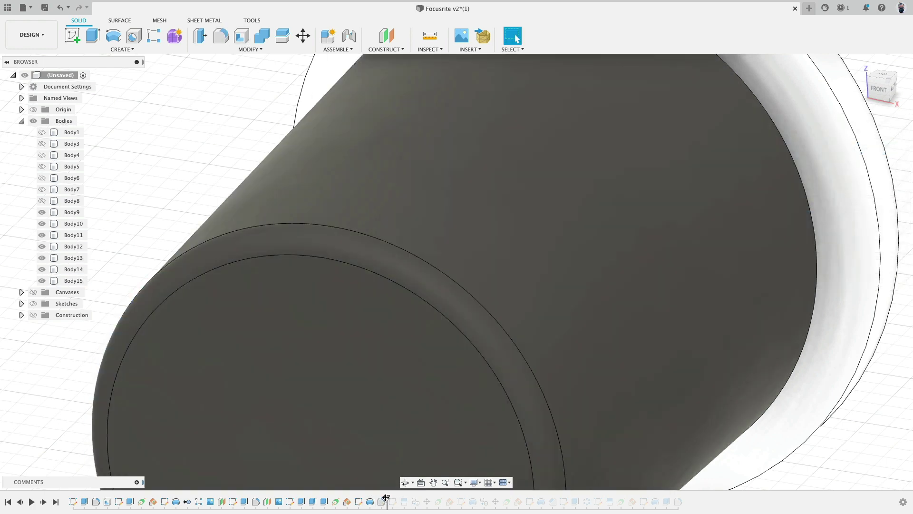
- Advance the timeline past the face split and add the gain dial's fillet face to its faces to split
{"action": "left_click_drag", "start_coordinate": [386, 498], "coordinate": [408, 505]}
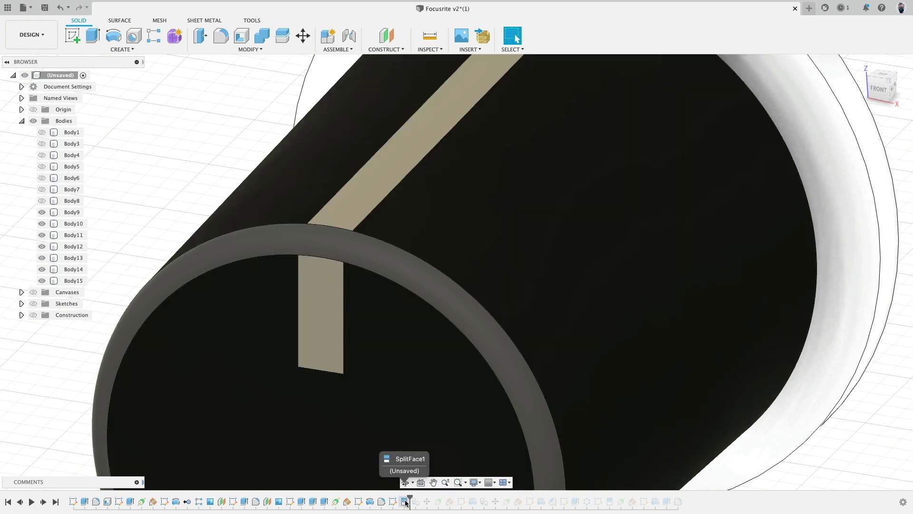
{"action": "double_click", "coordinate": [407, 503]}
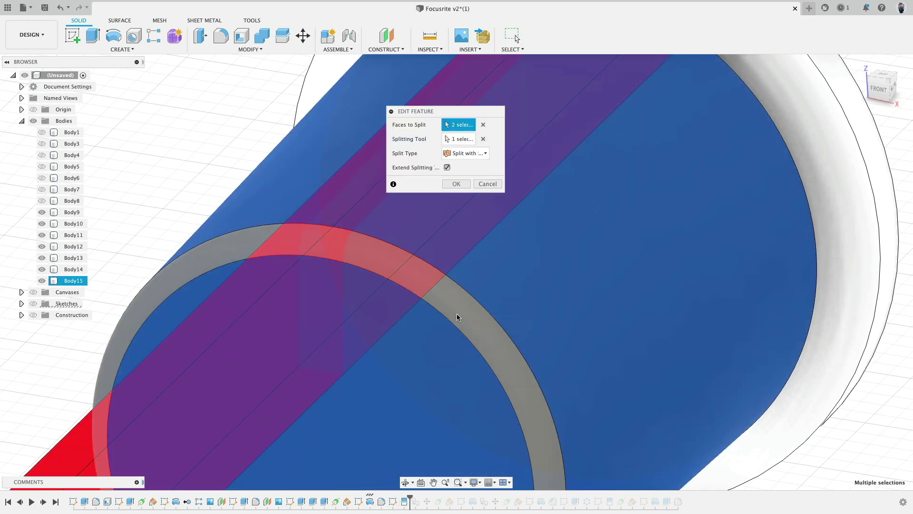
{"action": "left_click", "coordinate": [457, 313]}
{"action": "left_click", "coordinate": [455, 184]}
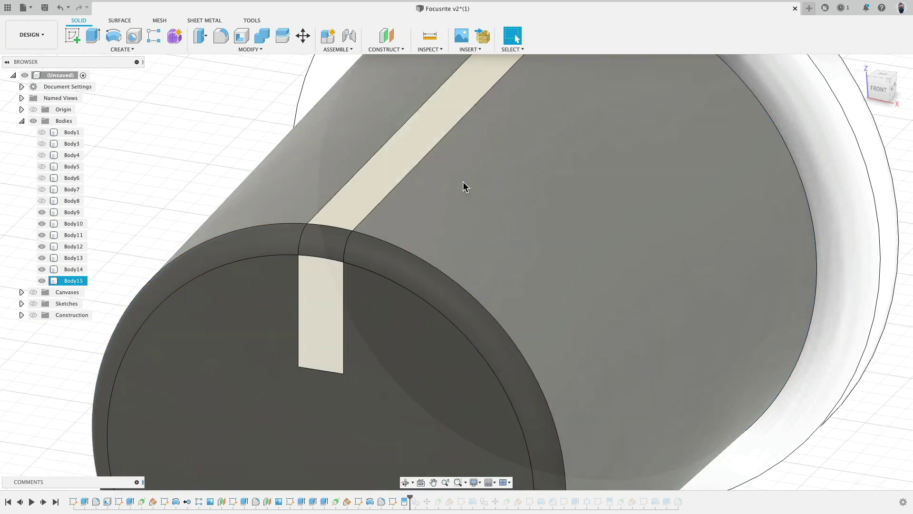
- Apply the ABS (White) appearance to the marker strip's face on the gain dial's fillet
{"action": "key", "text": "a"}
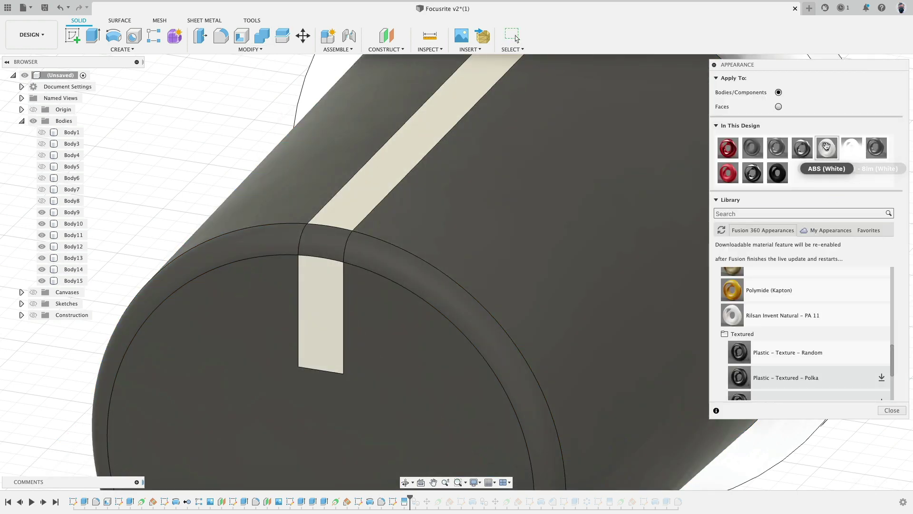
{"action": "left_click", "coordinate": [778, 107]}
{"action": "left_click_drag", "start_coordinate": [827, 147], "coordinate": [311, 240]}
{"action": "left_click", "coordinate": [891, 410]}
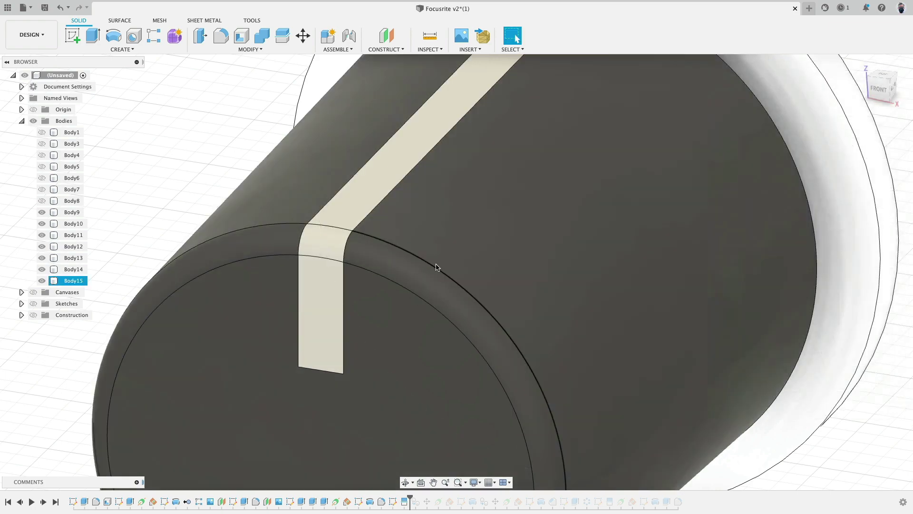
- Advance the timeline to its end to restore all later features and check the gain dials
{"action": "scroll", "coordinate": [433, 276], "scroll_direction": "down", "scroll_amount": 5}
{"action": "left_click", "coordinate": [55, 502]}
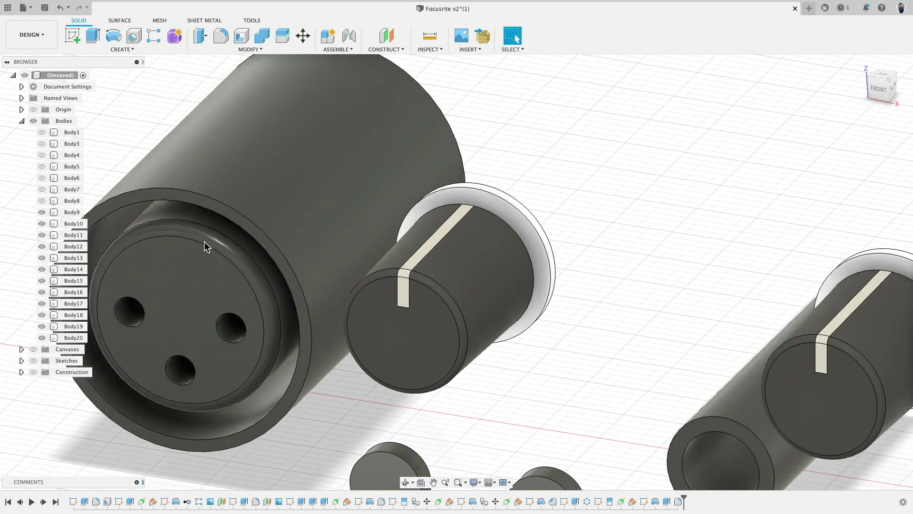
{"action": "scroll", "coordinate": [401, 245], "scroll_direction": "down", "scroll_amount": 3}
{"action": "scroll", "coordinate": [400, 245], "scroll_direction": "up", "scroll_amount": 5}
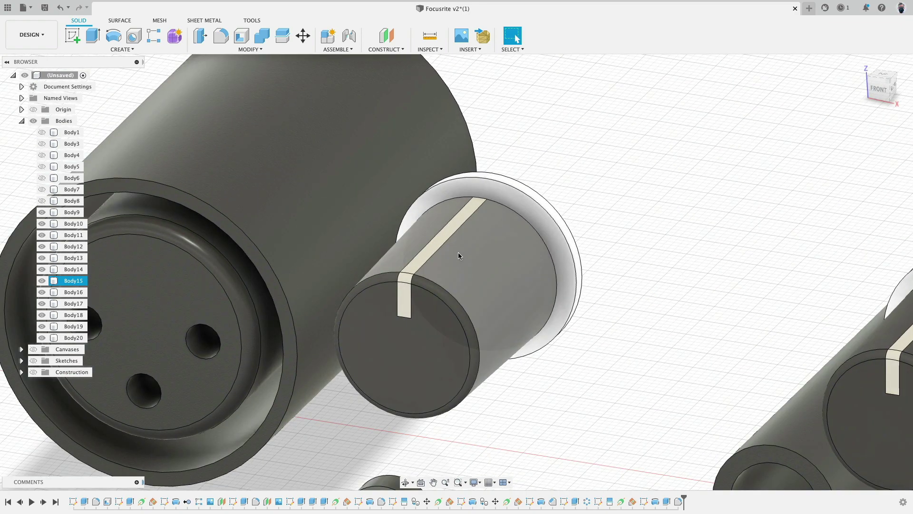
- Export the gain dial body Body15 as an OBJ mesh in meters, named Gain Button New, into the OBJ Export folder
{"action": "left_click", "coordinate": [72, 281]}
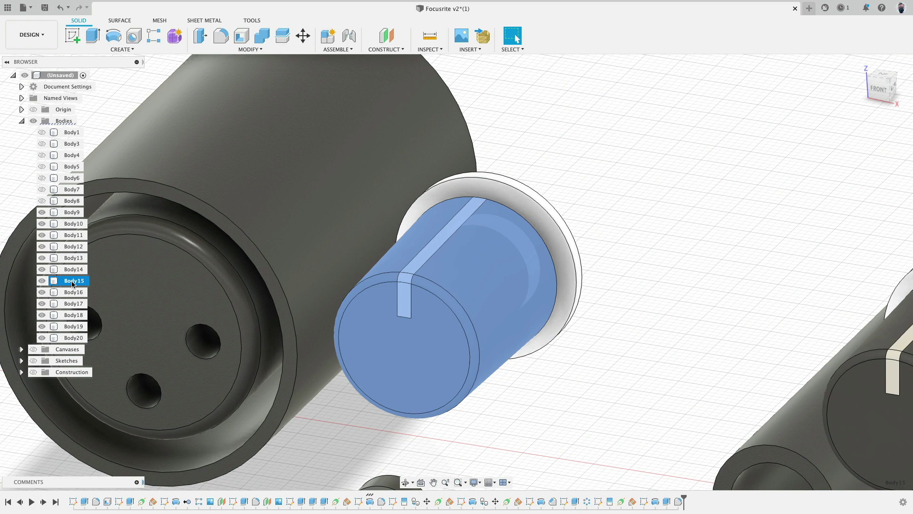
{"action": "right_click", "coordinate": [72, 284]}
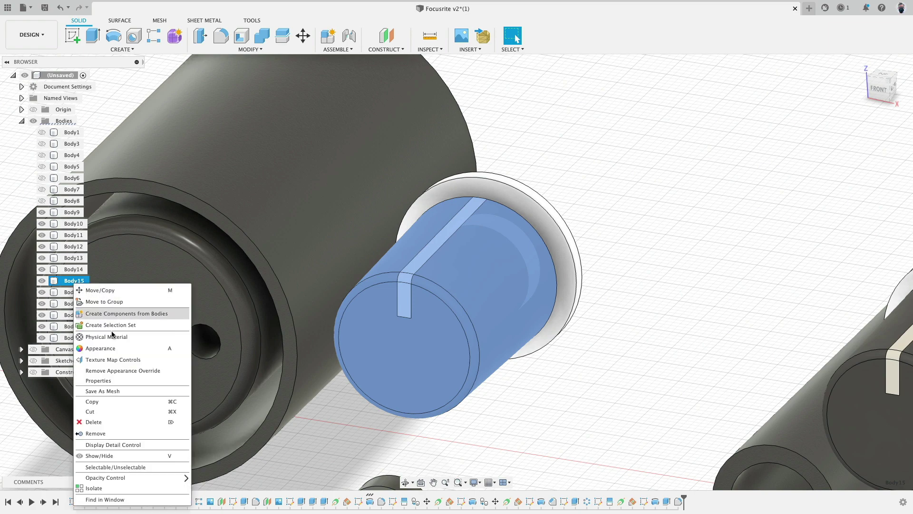
{"action": "left_click", "coordinate": [119, 390]}
{"action": "left_click", "coordinate": [468, 153]}
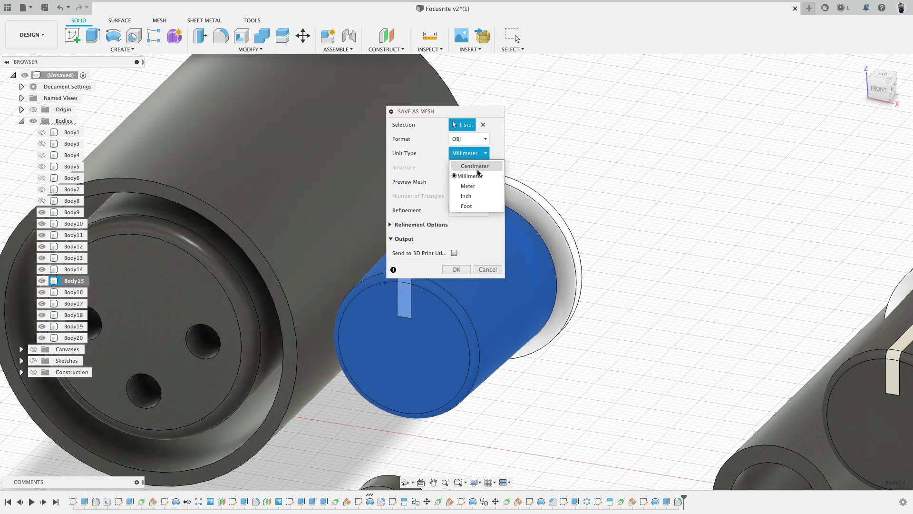
{"action": "left_click", "coordinate": [468, 186]}
{"action": "left_click", "coordinate": [456, 269]}
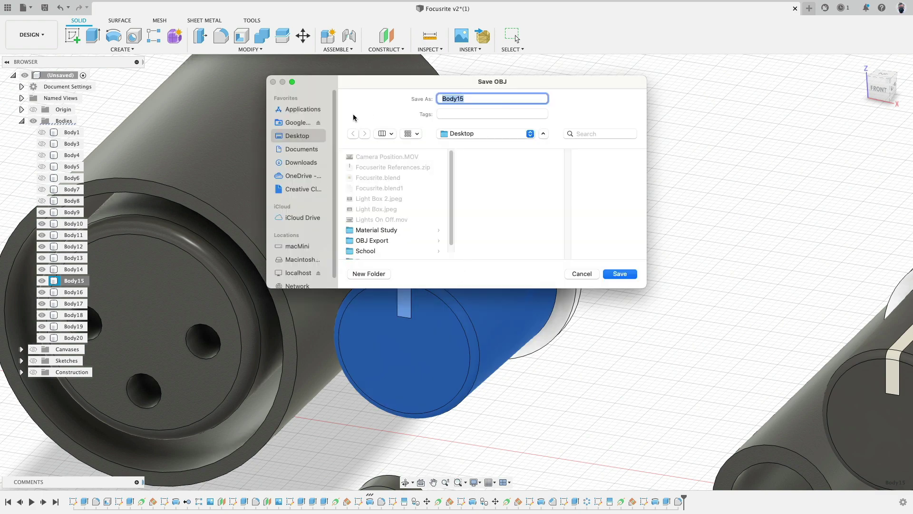
{"action": "left_click", "coordinate": [389, 240]}
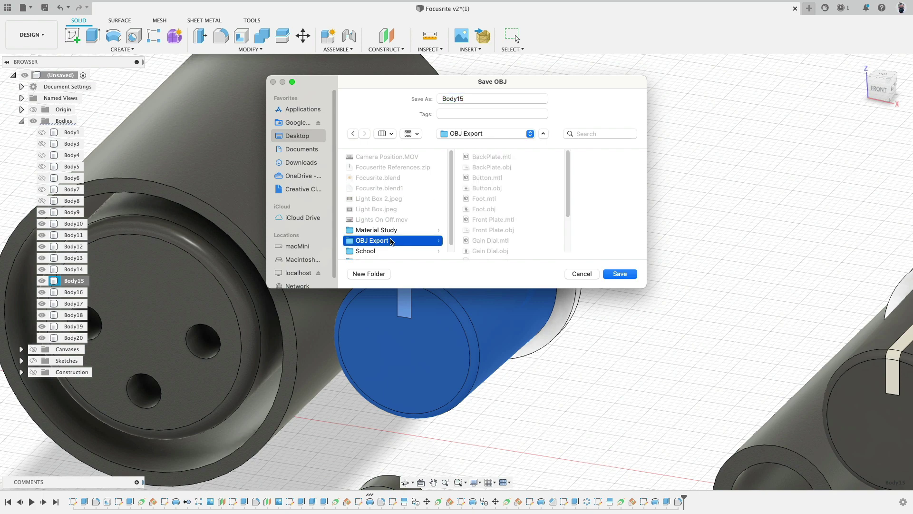
{"action": "key", "text": "Tab"}
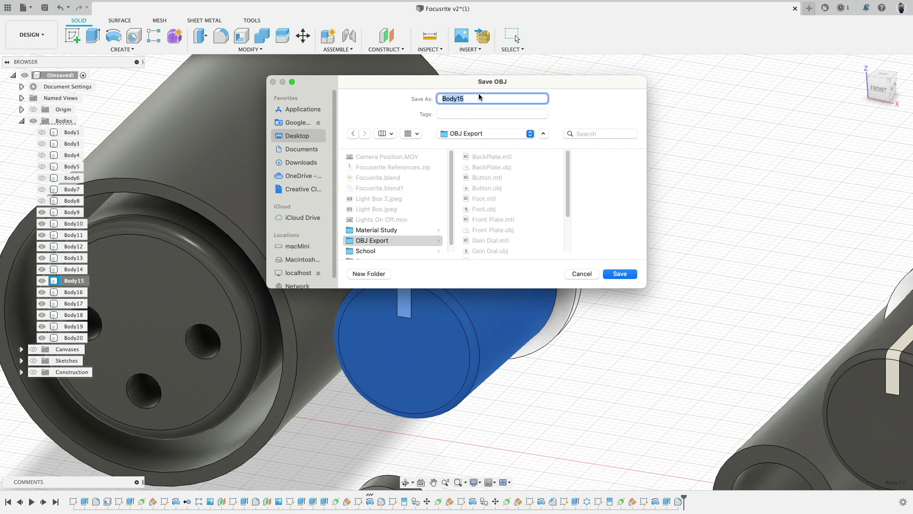
{"action": "type", "text": "Gain Button New"}
{"action": "key", "text": "Return"}
- Switch to Blender and import Gain Button New.obj from the OBJ Export folder
{"action": "key", "text": "super+Tab"}
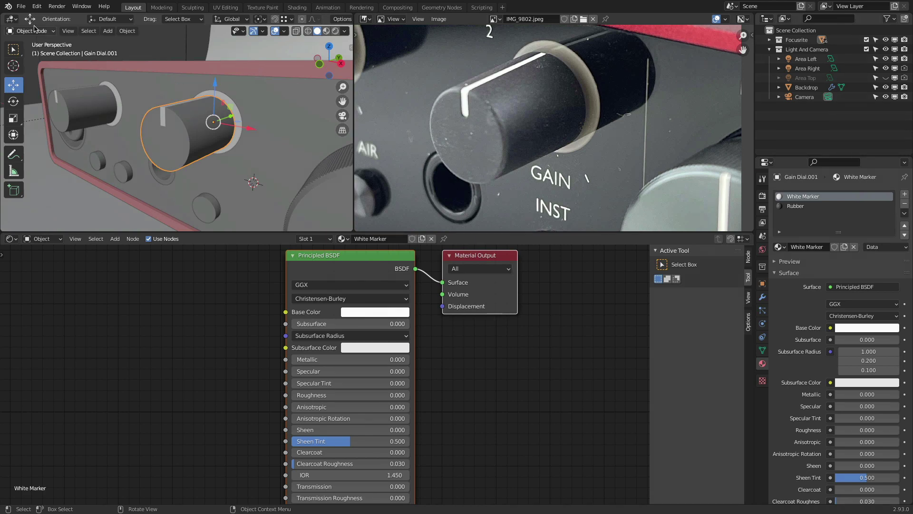
{"action": "left_click", "coordinate": [21, 6]}
{"action": "mouse_move", "coordinate": [46, 134]}
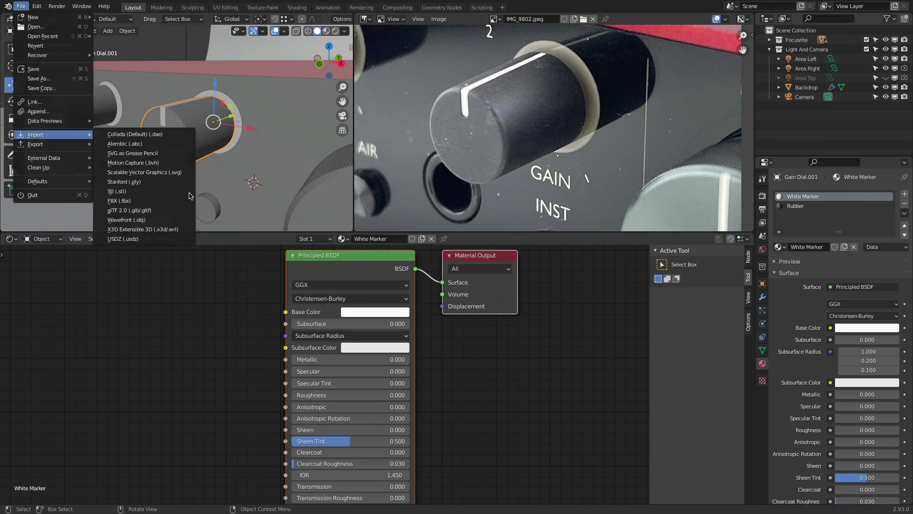
{"action": "left_click", "coordinate": [158, 220]}
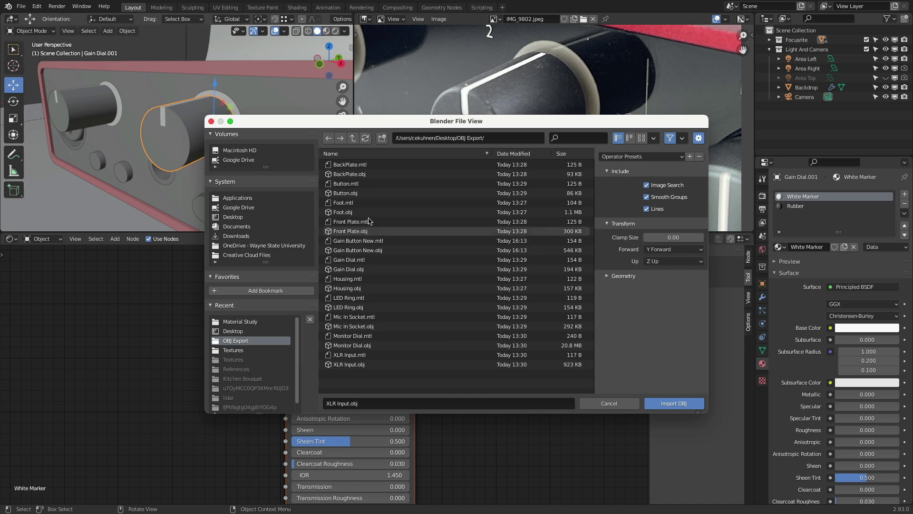
{"action": "left_click", "coordinate": [475, 249]}
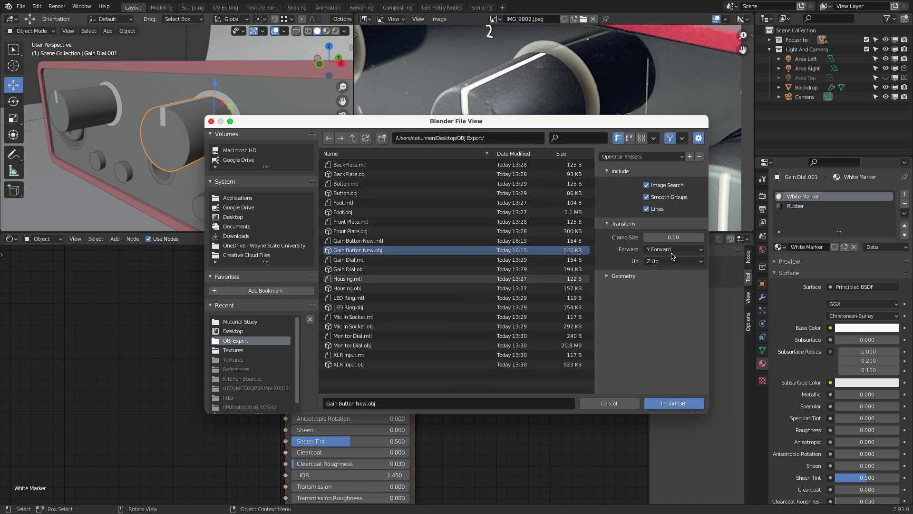
{"action": "left_click", "coordinate": [681, 403]}
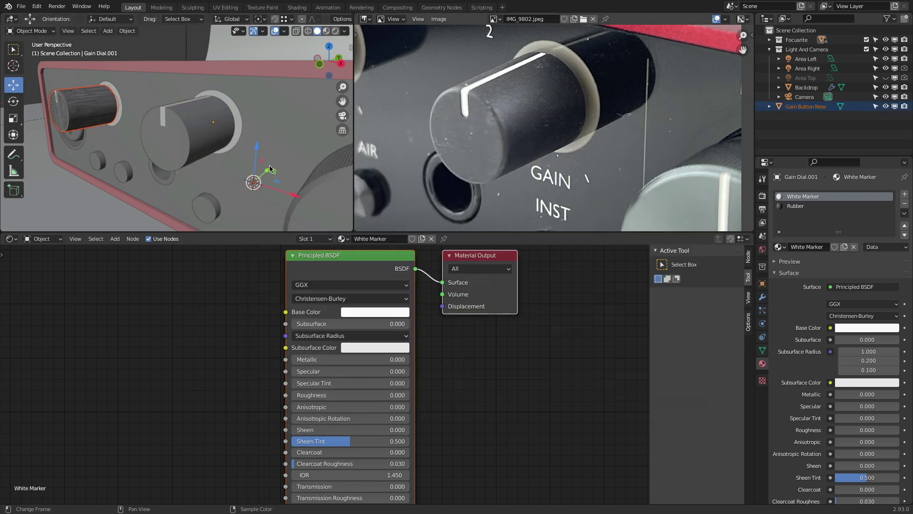
- Move the old Gain Dial beside the XLR input away from the imported dial and delete it
{"action": "middle_click_drag", "start_coordinate": [86, 102], "coordinate": [233, 133], "text": "shift"}
{"action": "scroll", "coordinate": [185, 117], "scroll_direction": "up", "scroll_amount": 3}
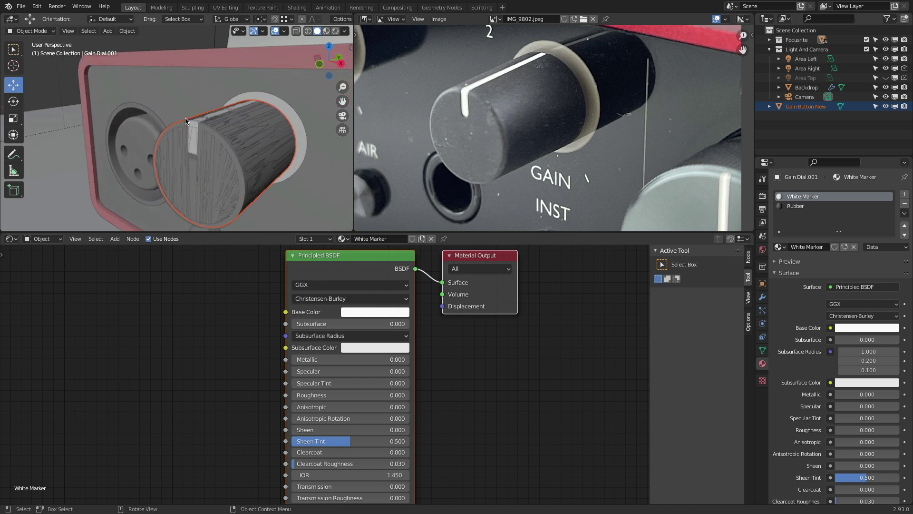
{"action": "scroll", "coordinate": [186, 121], "scroll_direction": "down", "scroll_amount": 2}
{"action": "left_click", "coordinate": [202, 129]}
{"action": "scroll", "coordinate": [185, 128], "scroll_direction": "up", "scroll_amount": 3}
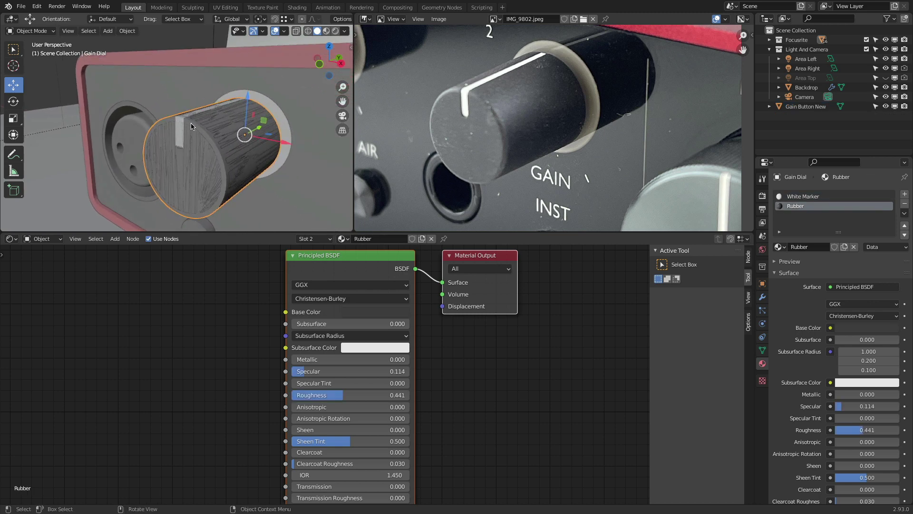
{"action": "left_click_drag", "start_coordinate": [191, 126], "coordinate": [141, 89]}
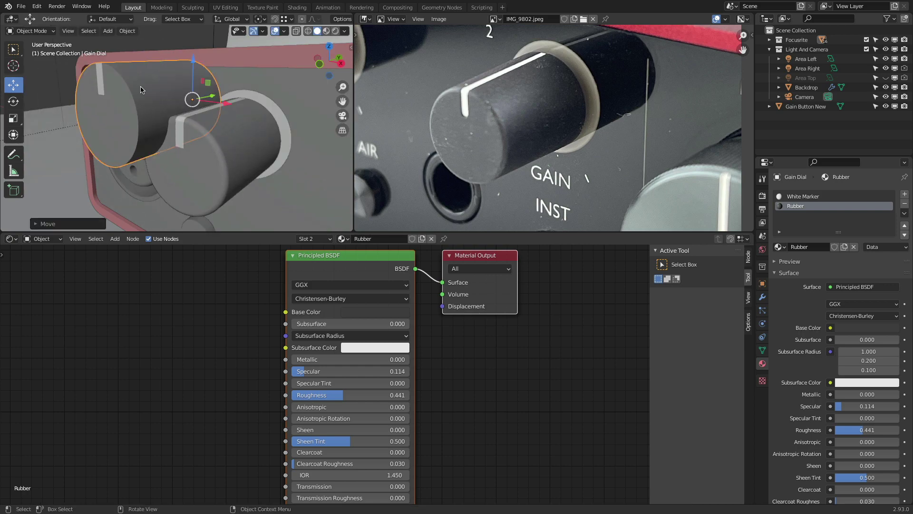
{"action": "key", "text": "x"}
{"action": "left_click", "coordinate": [141, 89]}
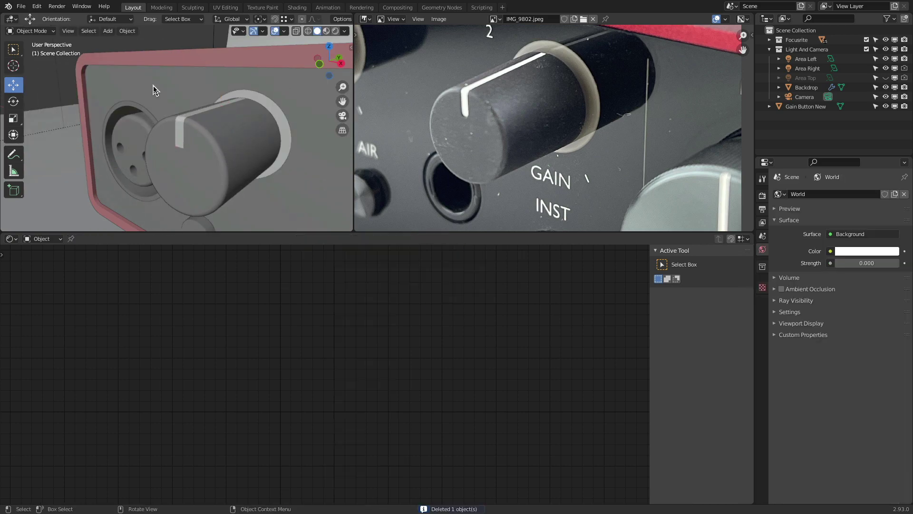
- Move Gain Button New into the Focusrite collection, collapse Light And Camera and expand Focusrite in the outliner
{"action": "left_click", "coordinate": [194, 127]}
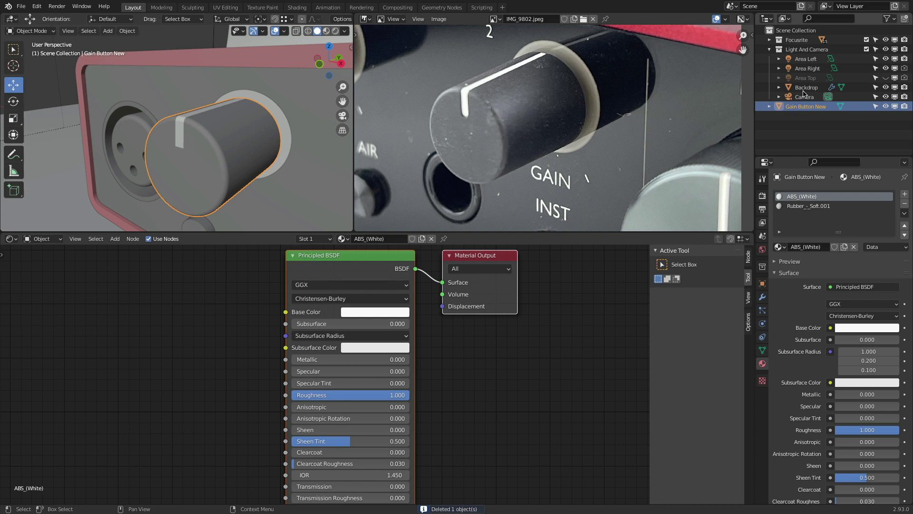
{"action": "left_click_drag", "start_coordinate": [803, 105], "coordinate": [798, 40]}
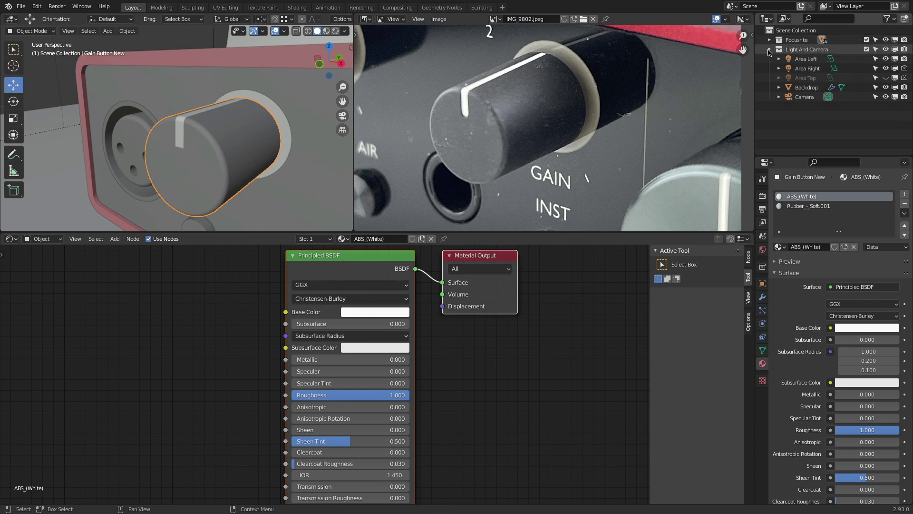
{"action": "left_click", "coordinate": [769, 49]}
{"action": "left_click", "coordinate": [769, 40]}
- Select the LED Ring around the new gain dial and snap the 3D cursor to it
{"action": "scroll", "coordinate": [228, 131], "scroll_direction": "down", "scroll_amount": 5}
{"action": "middle_click_drag", "start_coordinate": [231, 135], "coordinate": [174, 123], "text": "shift"}
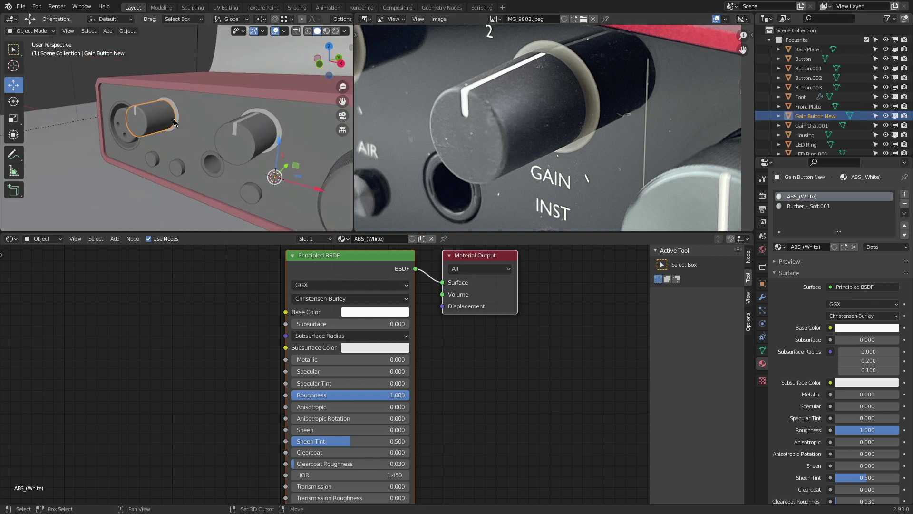
{"action": "left_click", "coordinate": [243, 135]}
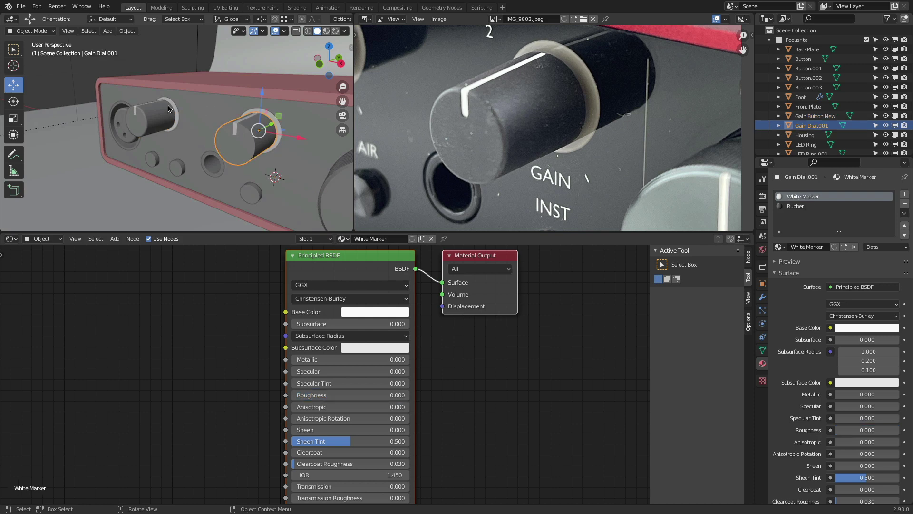
{"action": "scroll", "coordinate": [169, 109], "scroll_direction": "up", "scroll_amount": 3}
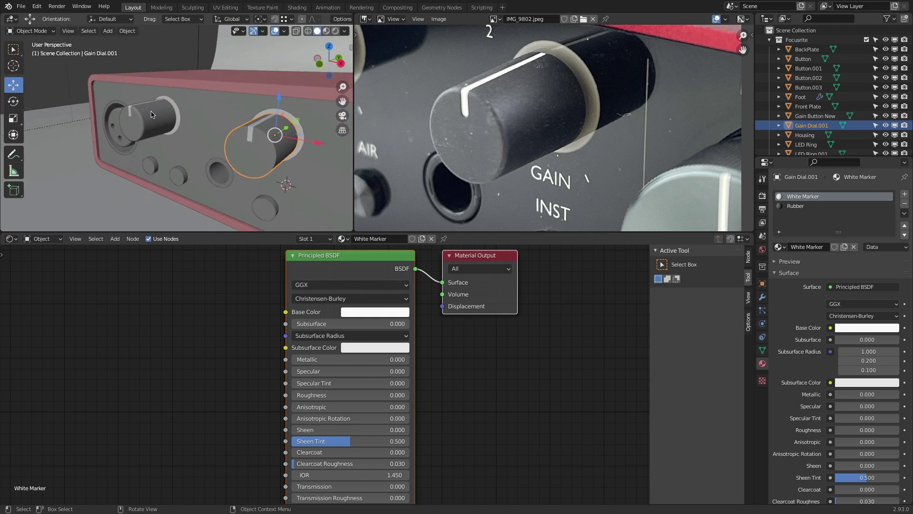
{"action": "left_click", "coordinate": [152, 115]}
{"action": "left_click", "coordinate": [175, 108]}
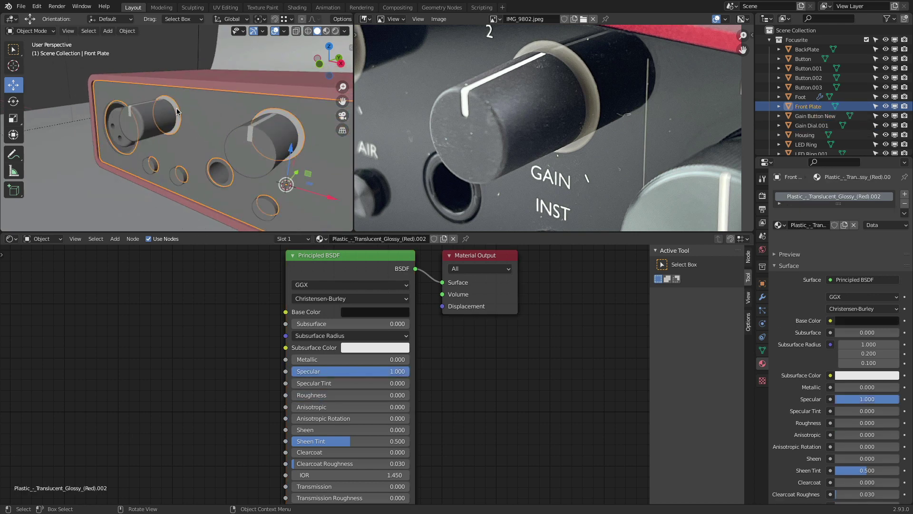
{"action": "left_click", "coordinate": [175, 108]}
{"action": "left_click", "coordinate": [174, 107]}
{"action": "left_click", "coordinate": [175, 108]}
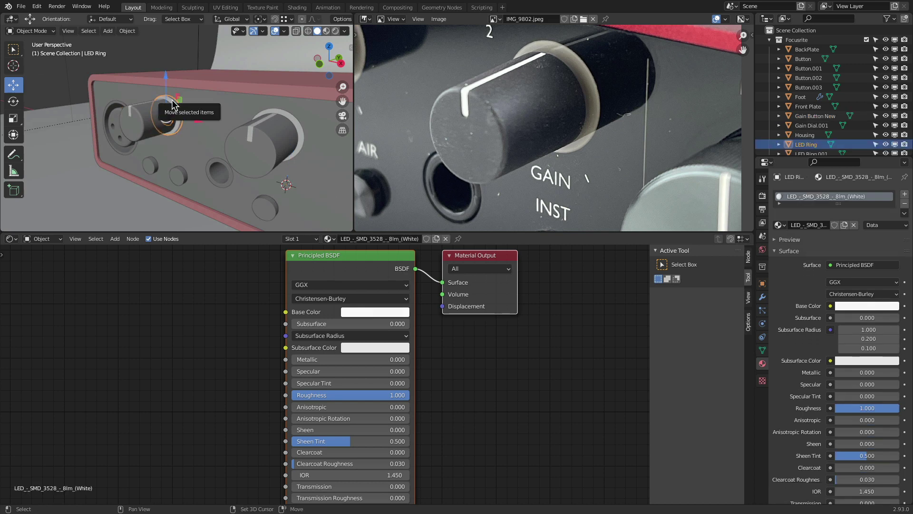
{"action": "key", "text": "shift+s"}
{"action": "left_click", "coordinate": [177, 157]}
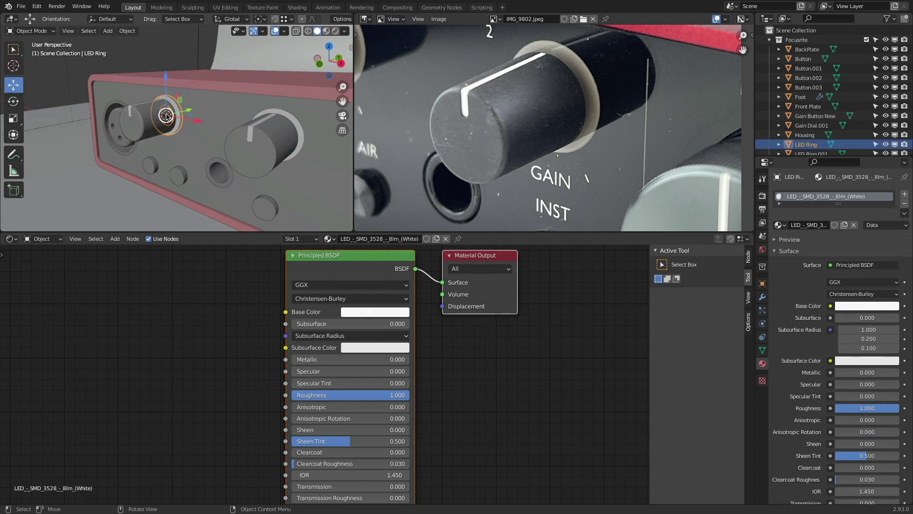
- Set the origin of Gain Button New to the 3D cursor
{"action": "left_click", "coordinate": [141, 119]}
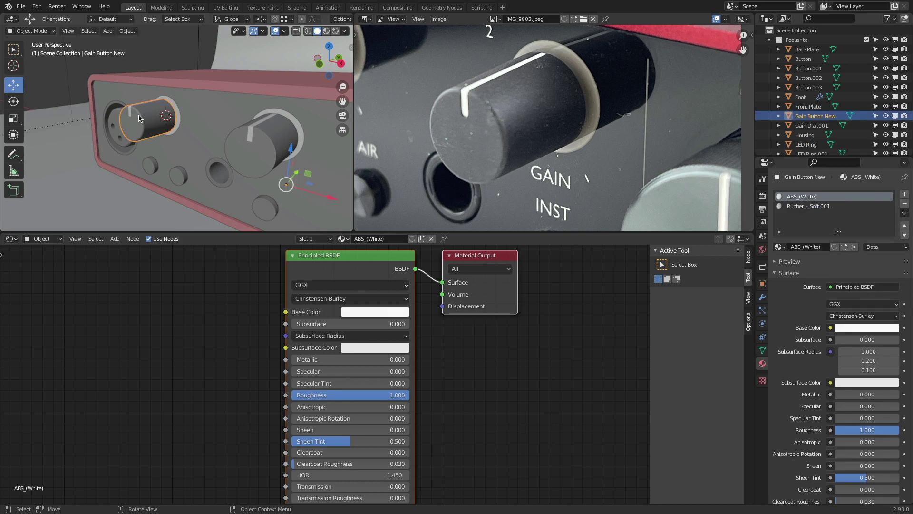
{"action": "right_click", "coordinate": [141, 118]}
{"action": "mouse_move", "coordinate": [127, 149]}
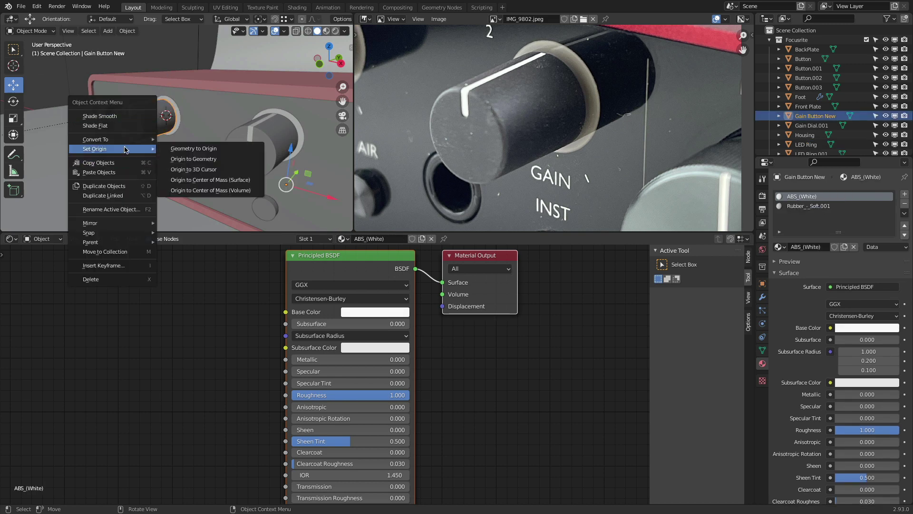
{"action": "left_click", "coordinate": [227, 174]}
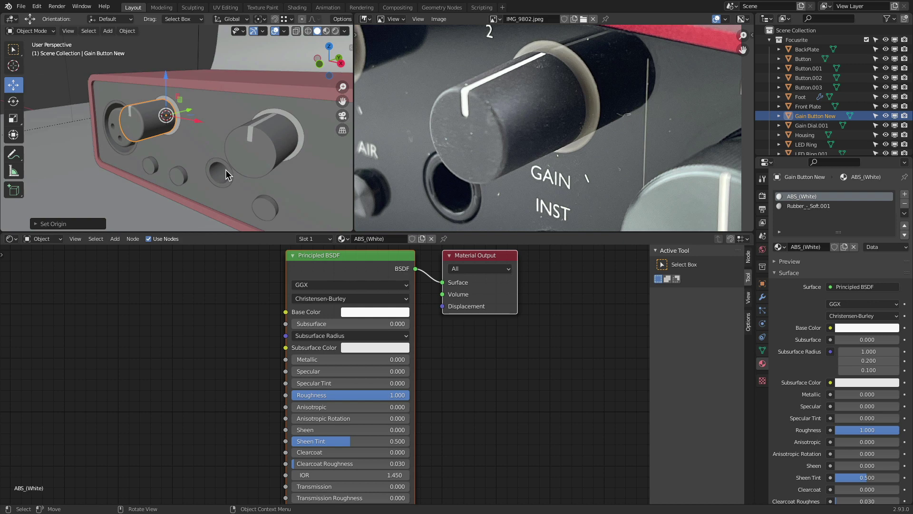
- Snap the 3D cursor to the old second gain dial, Gain Dial.001
{"action": "left_click", "coordinate": [224, 157]}
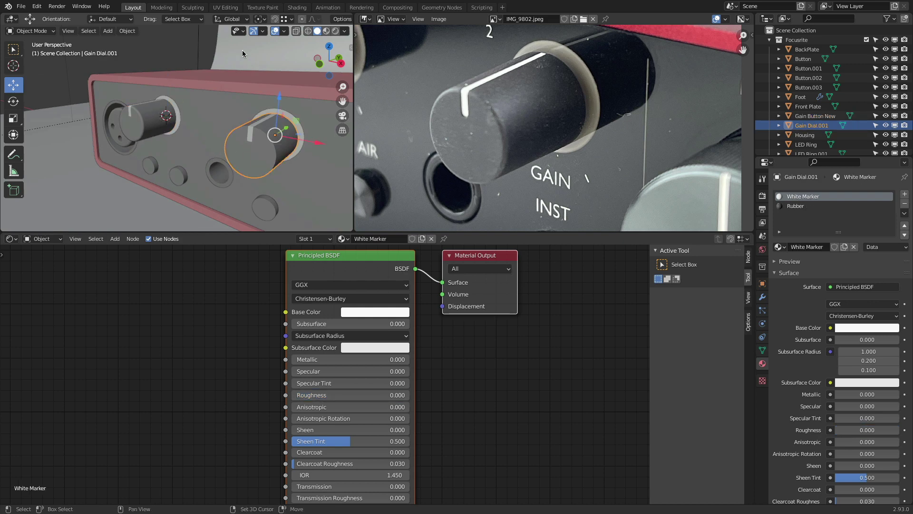
{"action": "key", "text": "shift+s"}
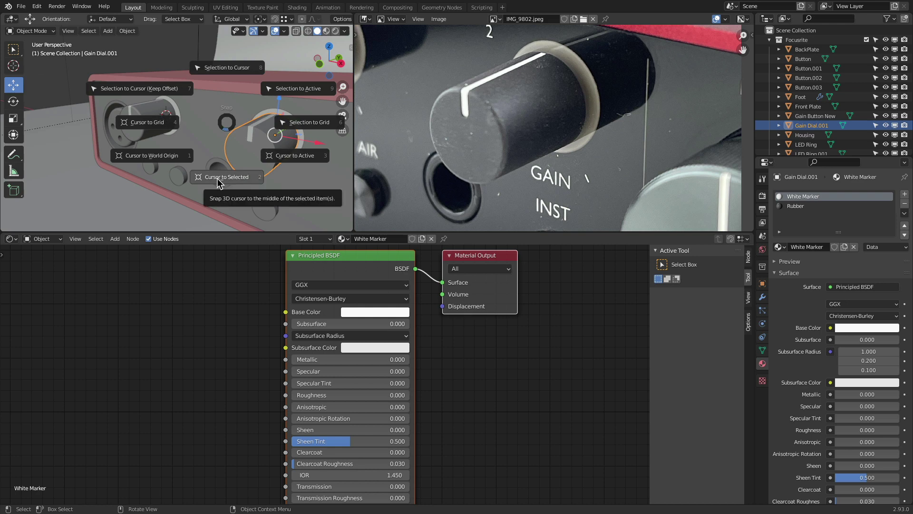
{"action": "left_click", "coordinate": [219, 179]}
- Try placing a linked duplicate of Gain Button New at the 3D cursor on the second gain dial, and delete the duplicate
{"action": "left_click", "coordinate": [152, 123]}
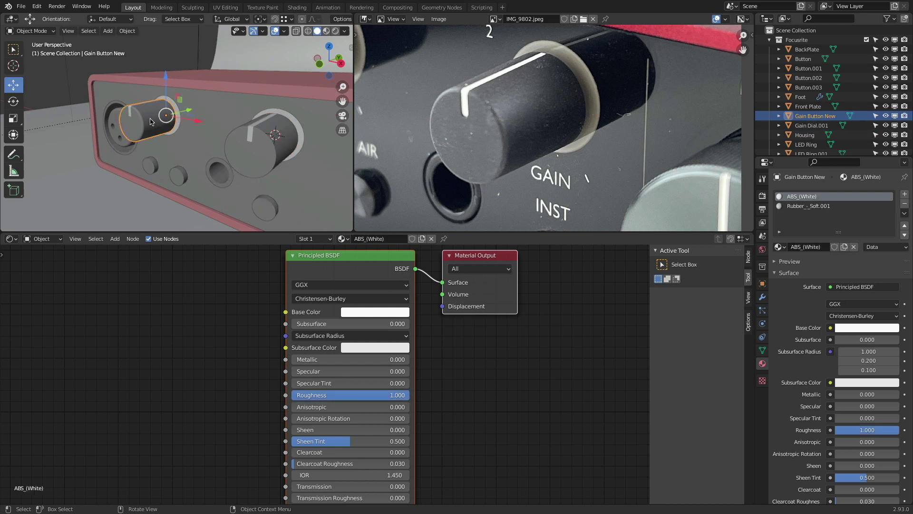
{"action": "key", "text": "alt+d"}
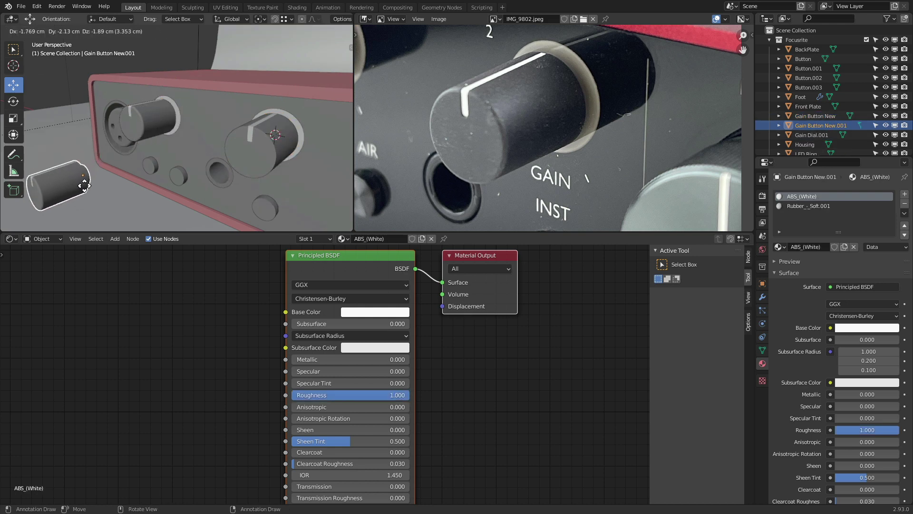
{"action": "left_click", "coordinate": [86, 184]}
{"action": "key", "text": "shift+s"}
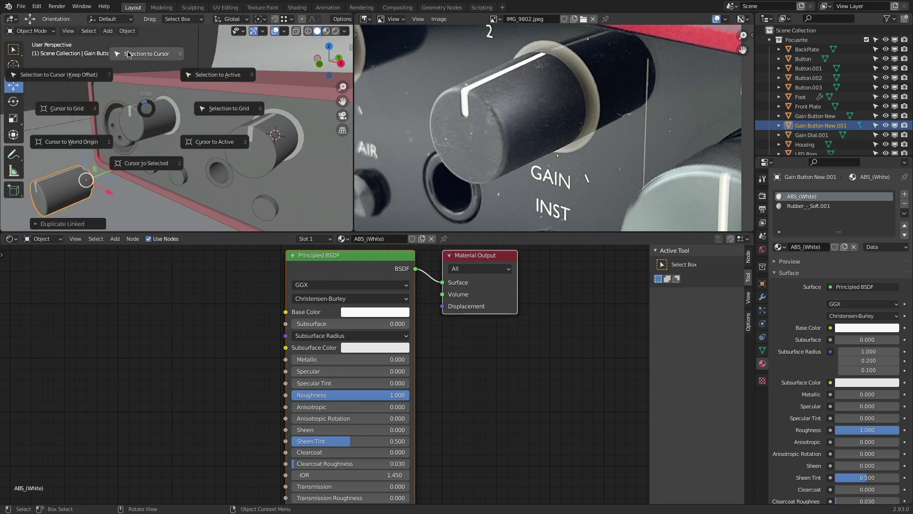
{"action": "left_click", "coordinate": [140, 81]}
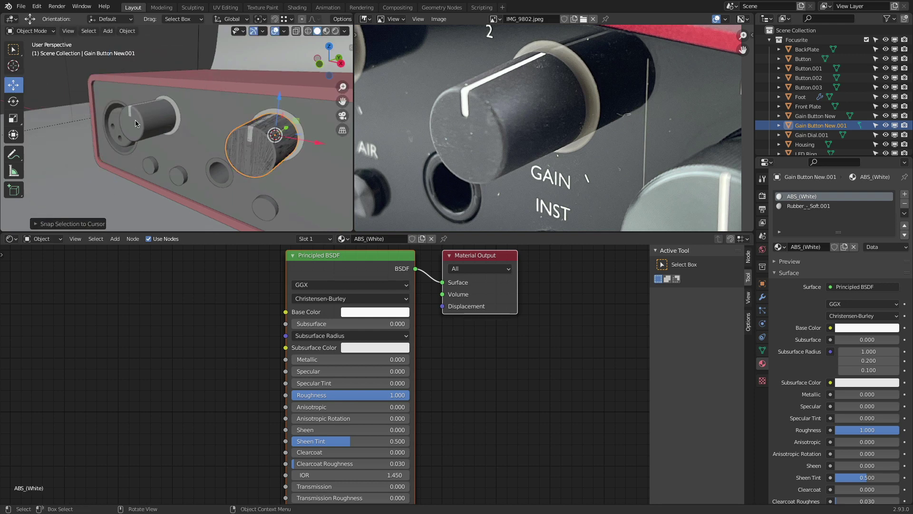
{"action": "key", "text": "Delete"}
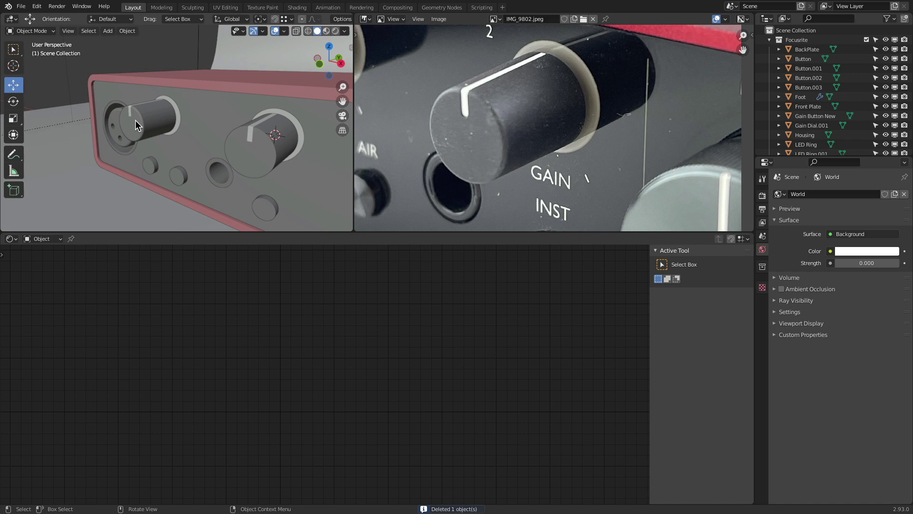
- Distort the mesh of Gain Dial.001 in Edit Mode by pulling its selected geometry away from the dial into a long spike
{"action": "left_click", "coordinate": [233, 147]}
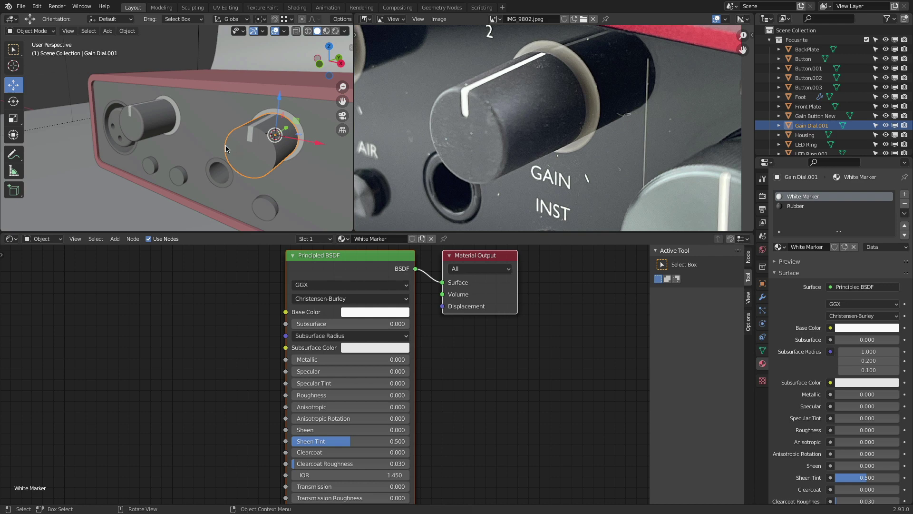
{"action": "key", "text": "Tab"}
{"action": "key", "text": "g"}
{"action": "left_click", "coordinate": [157, 159]}
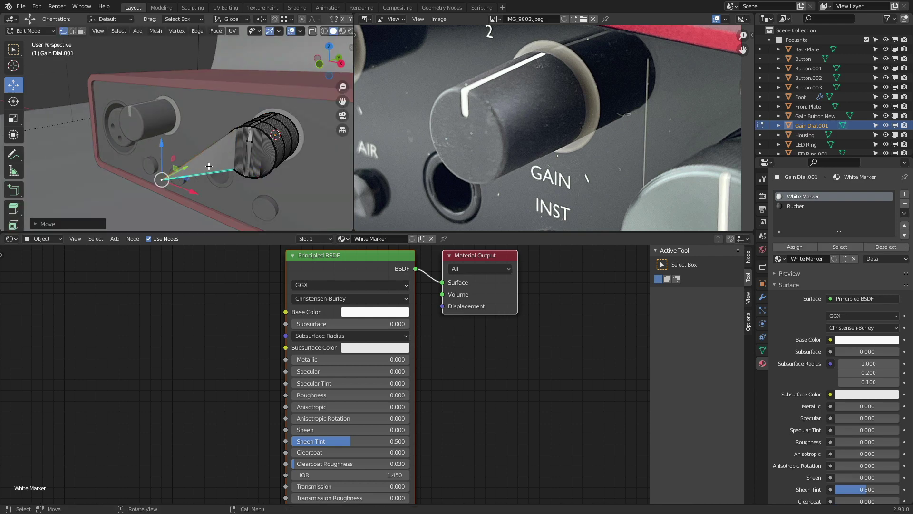
{"action": "key", "text": "Tab"}
{"action": "left_click", "coordinate": [254, 151]}
{"action": "left_click", "coordinate": [156, 113]}
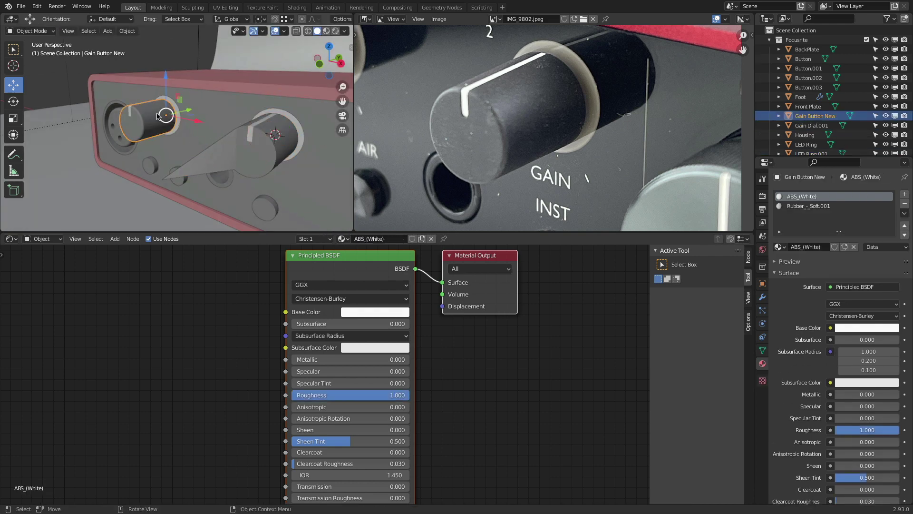
- Examine the object data properties of Gain Dial.001 with their sections collapsed, and browse the available mesh data
{"action": "left_click", "coordinate": [241, 141]}
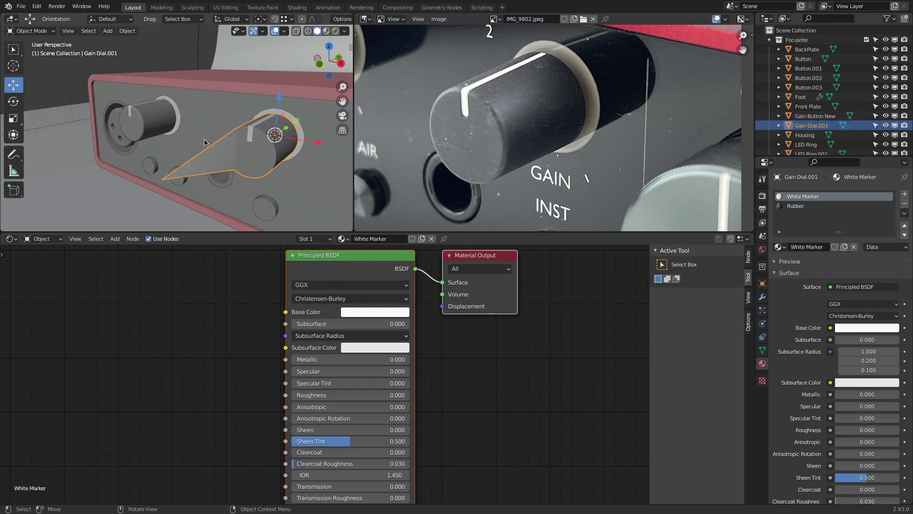
{"action": "left_click", "coordinate": [762, 283]}
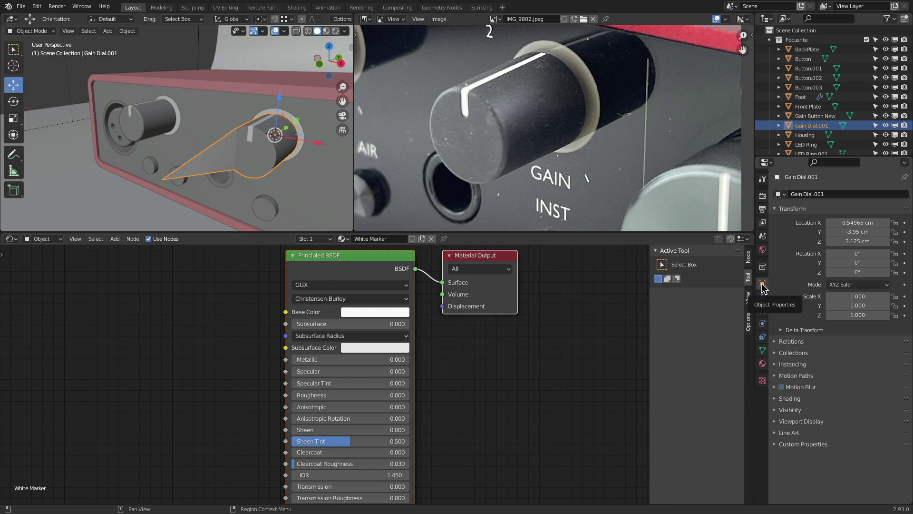
{"action": "left_click", "coordinate": [763, 351]}
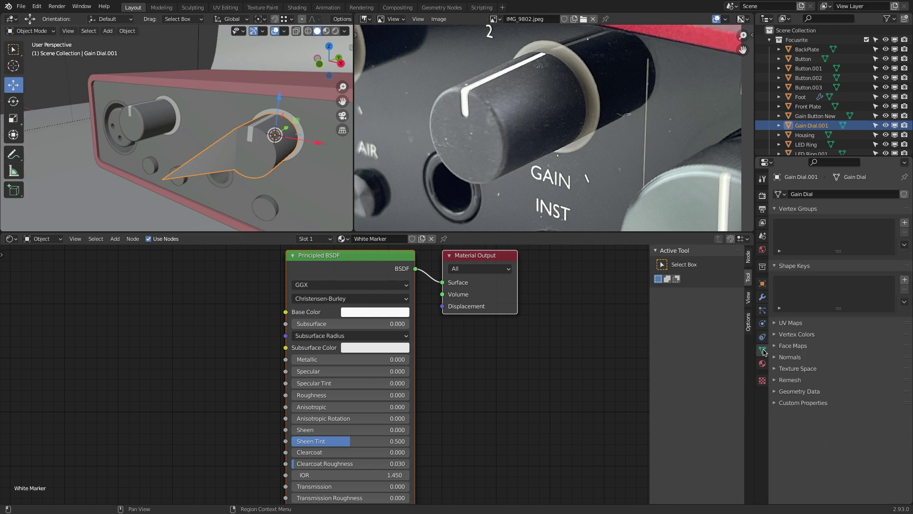
{"action": "left_click", "coordinate": [775, 211], "text": "ctrl"}
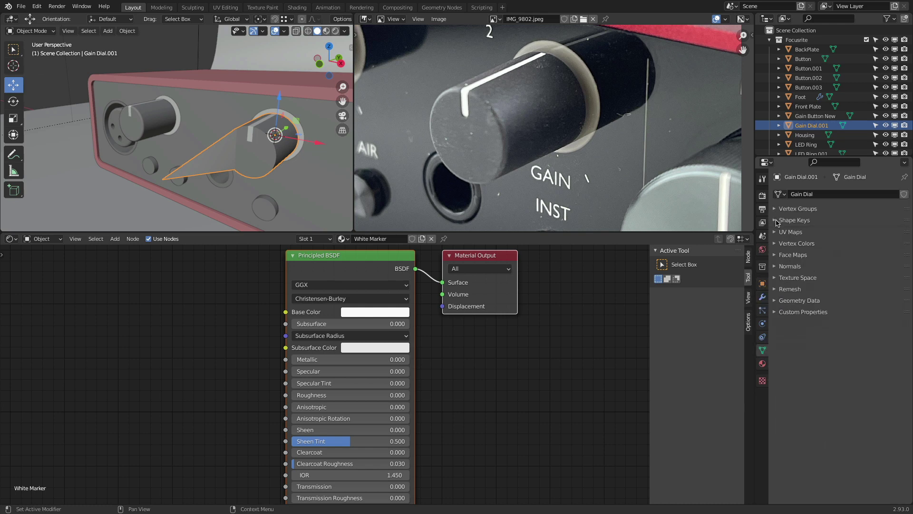
{"action": "left_click", "coordinate": [780, 194]}
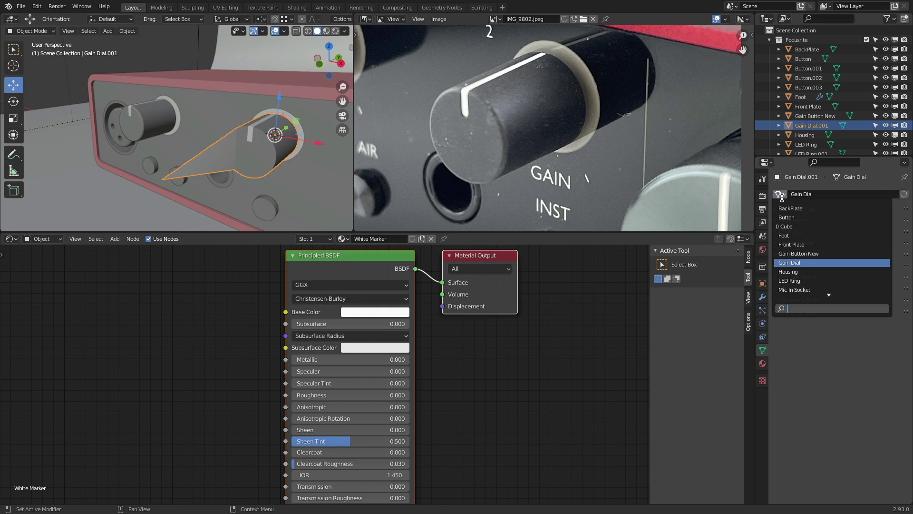
{"action": "left_click", "coordinate": [763, 282]}
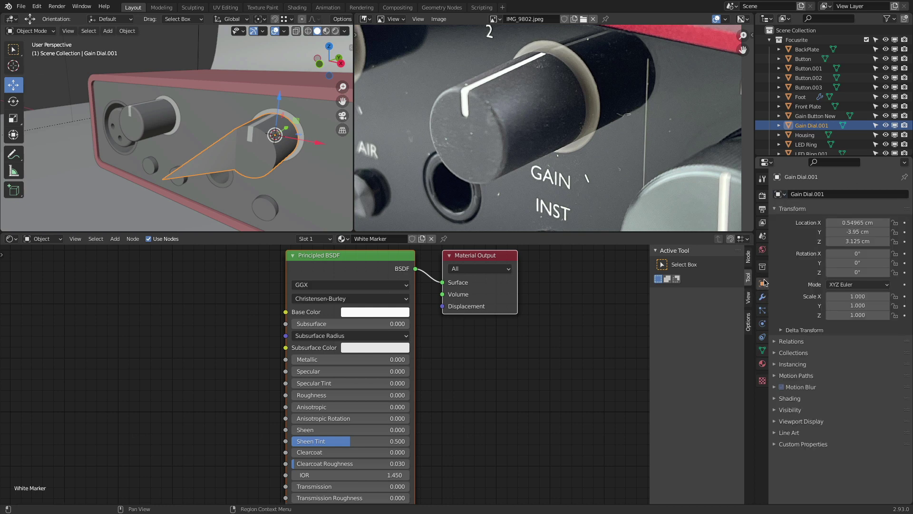
{"action": "left_click", "coordinate": [763, 350]}
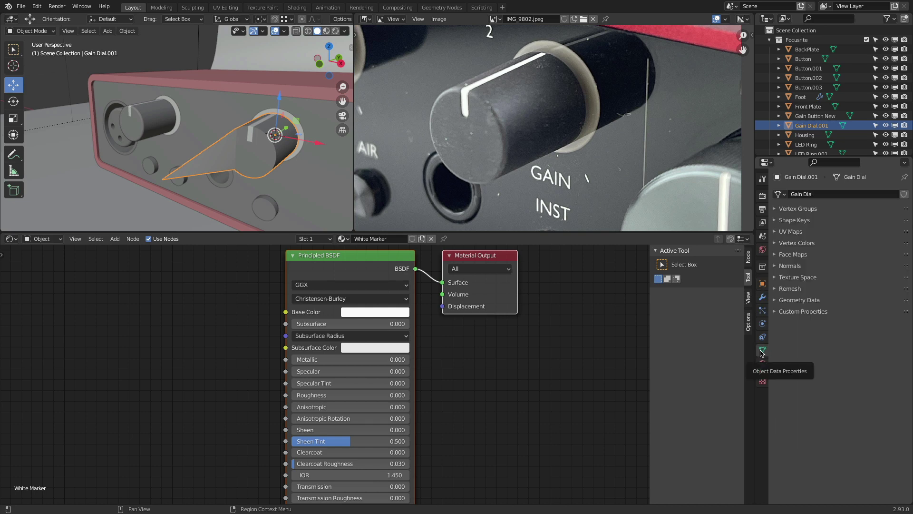
- Try assigning the Gain Button New mesh data to Gain Dial.001, and undo the assignment
{"action": "left_click", "coordinate": [147, 123]}
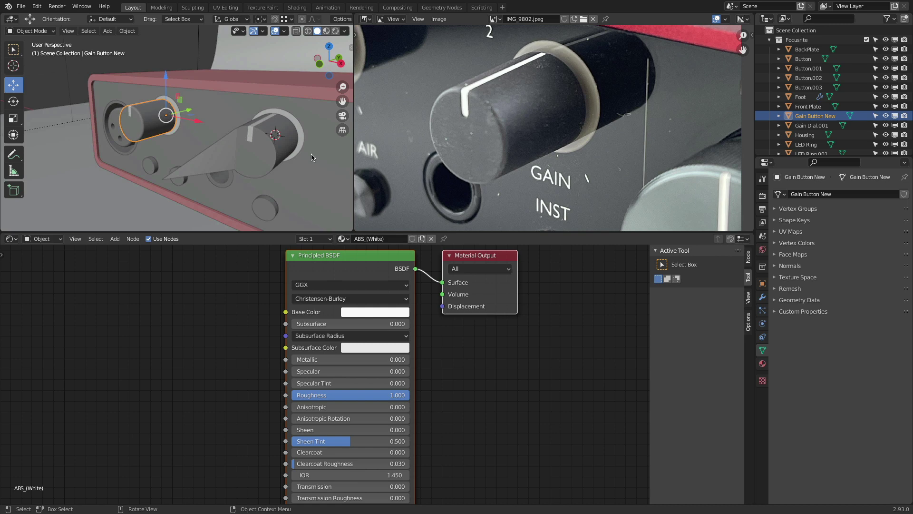
{"action": "left_click", "coordinate": [250, 146]}
{"action": "left_click", "coordinate": [779, 195]}
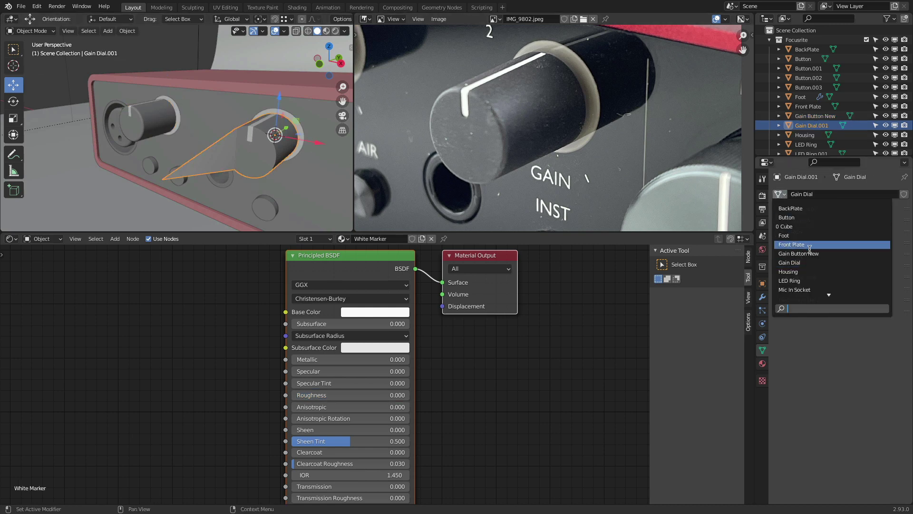
{"action": "left_click", "coordinate": [843, 256]}
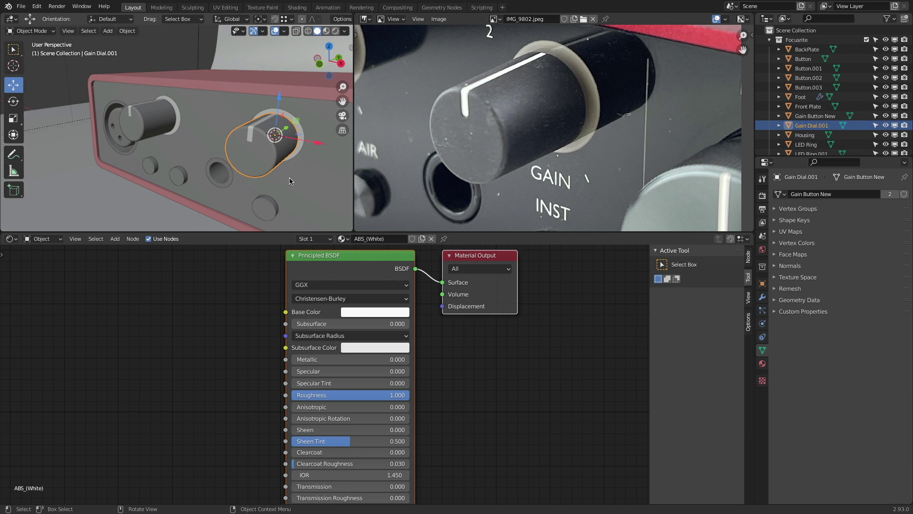
{"action": "key", "text": "ctrl+z"}
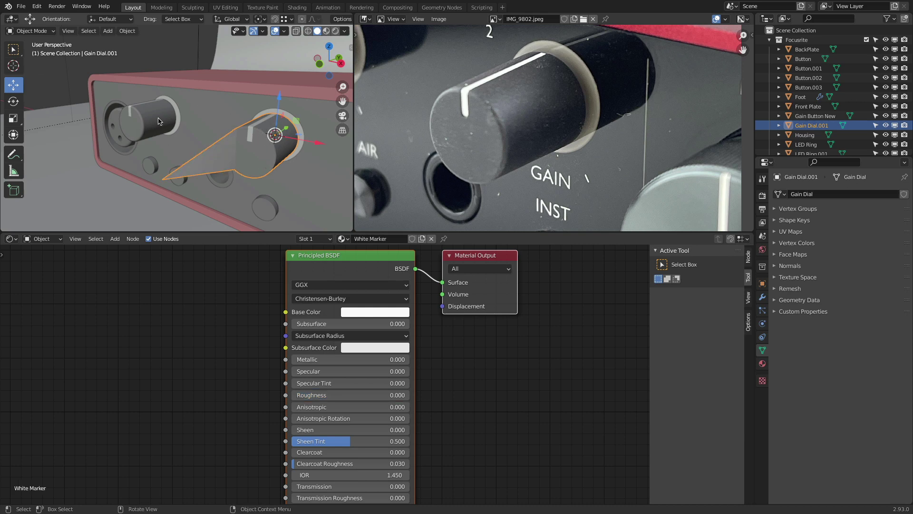
- Link the object data of Gain Button New to Gain Dial.001, with Gain Button New as the active object
{"action": "left_click", "coordinate": [272, 164]}
{"action": "left_click", "coordinate": [269, 160]}
{"action": "left_click", "coordinate": [148, 122], "text": "shift"}
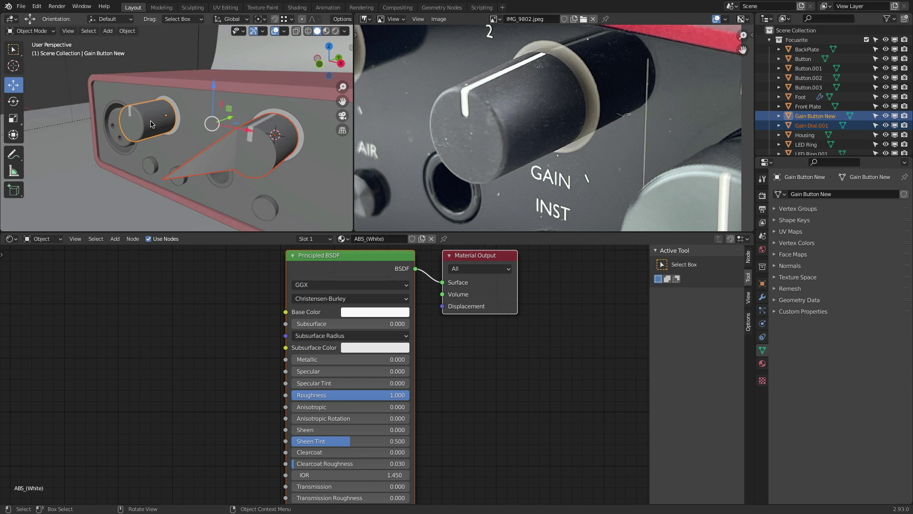
{"action": "left_click", "coordinate": [126, 31]}
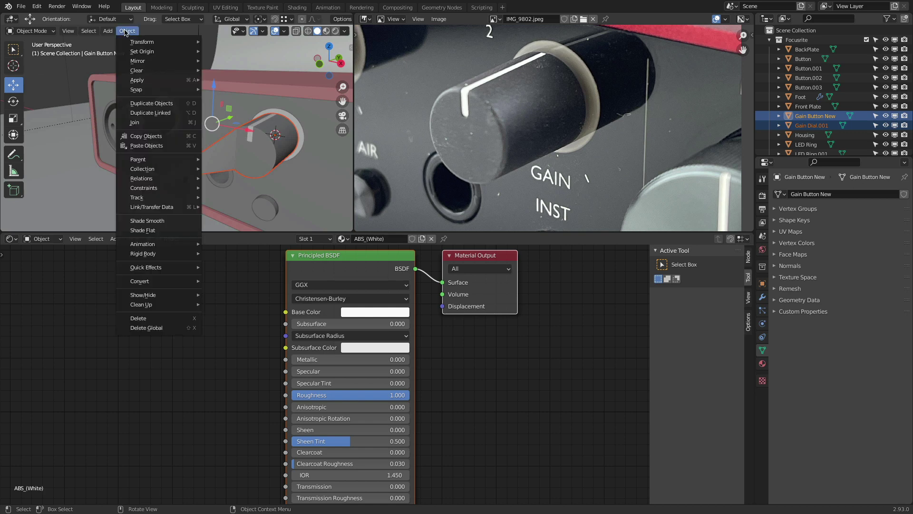
{"action": "mouse_move", "coordinate": [157, 207]}
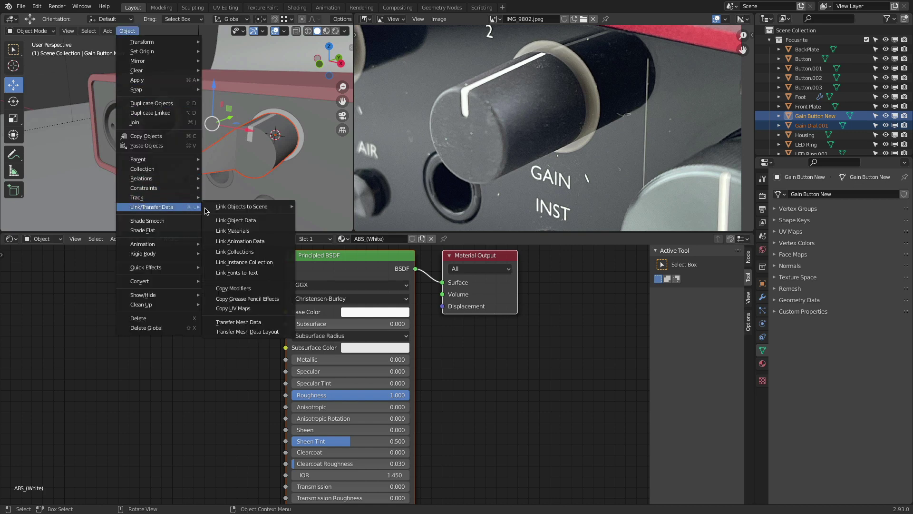
{"action": "mouse_move", "coordinate": [278, 209]}
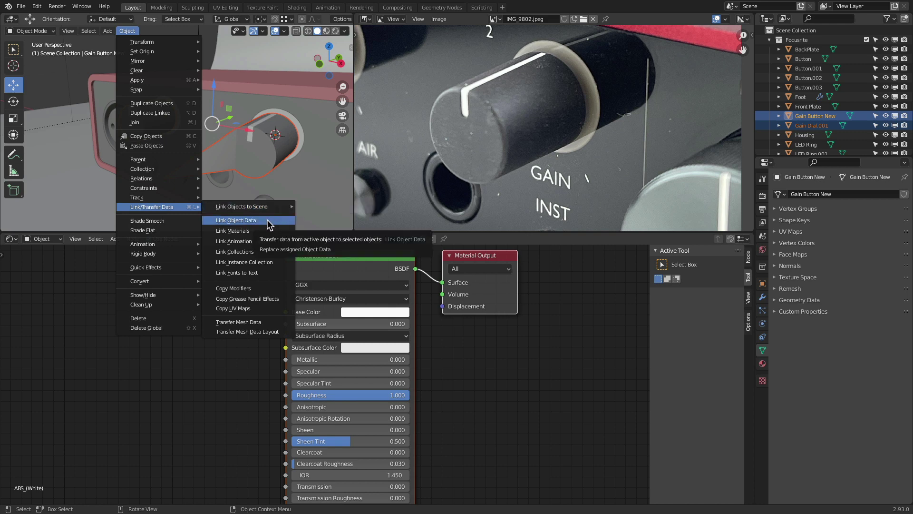
{"action": "left_click", "coordinate": [267, 219]}
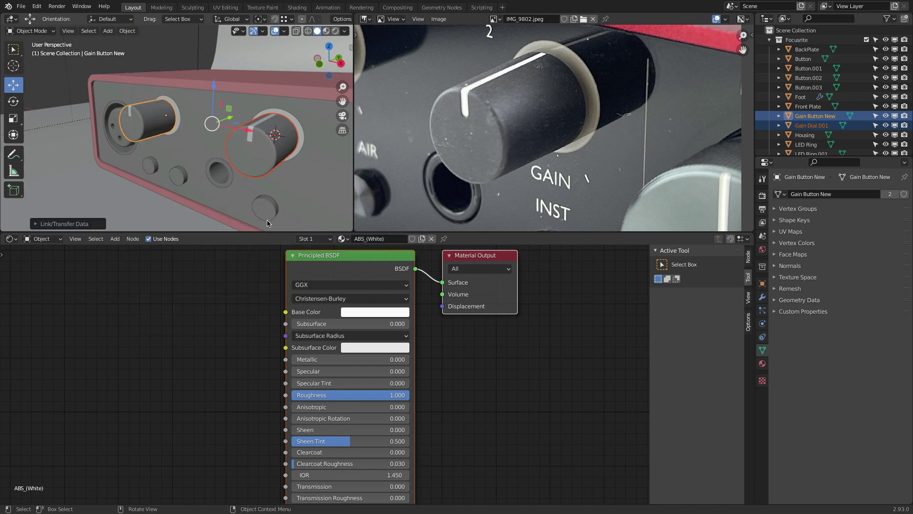
- Replace the Rubber_-_Soft.001 material in the second slot of Gain Button New with Rubber
{"action": "left_click", "coordinate": [96, 181]}
{"action": "left_click", "coordinate": [147, 123]}
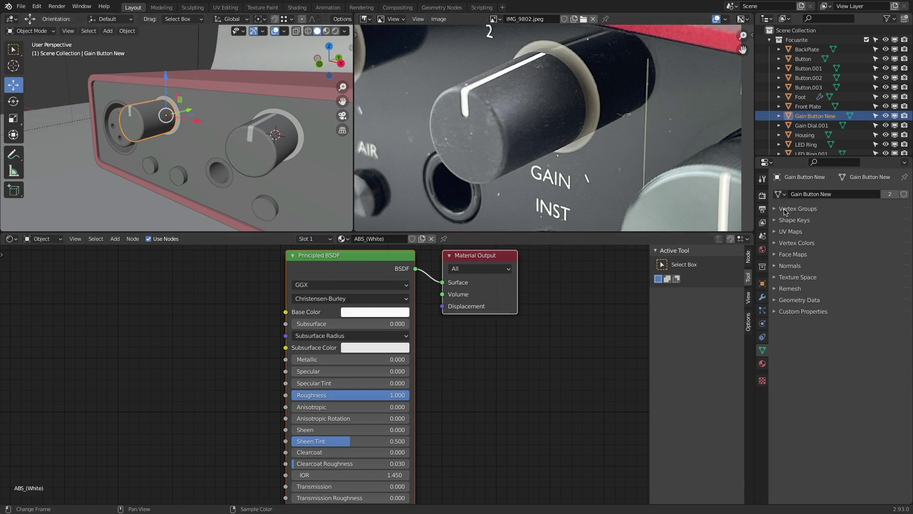
{"action": "left_click", "coordinate": [763, 364]}
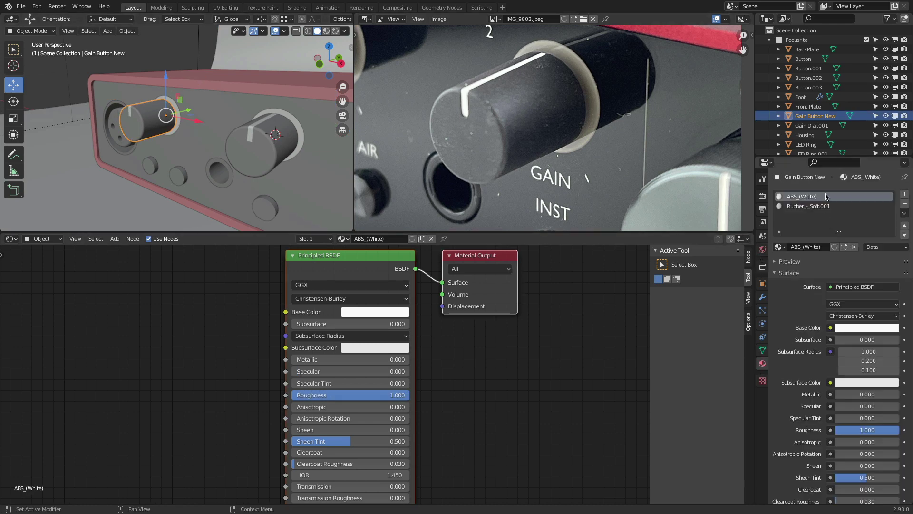
{"action": "left_click", "coordinate": [813, 207]}
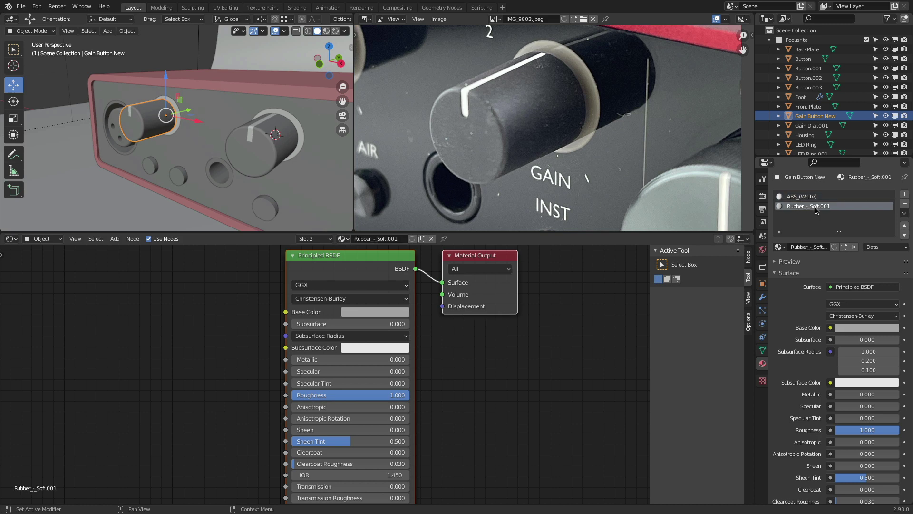
{"action": "left_click", "coordinate": [779, 247]}
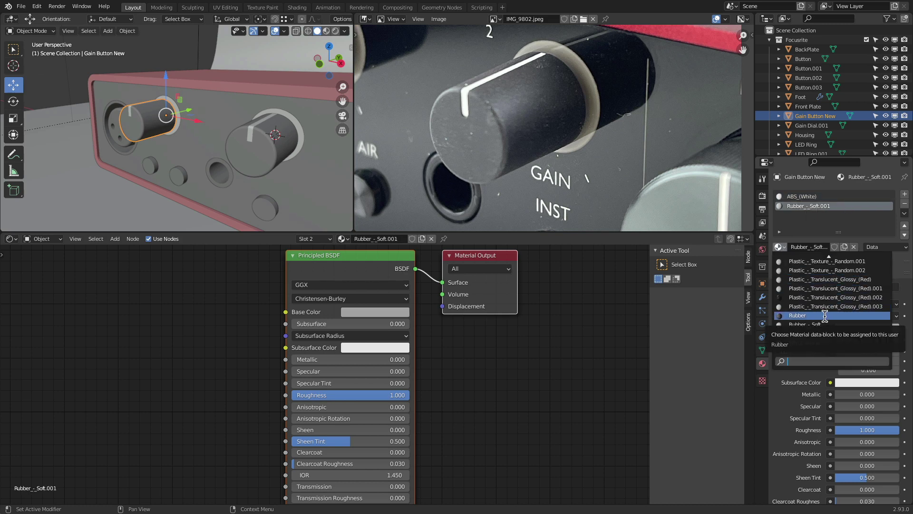
{"action": "left_click", "coordinate": [795, 197]}
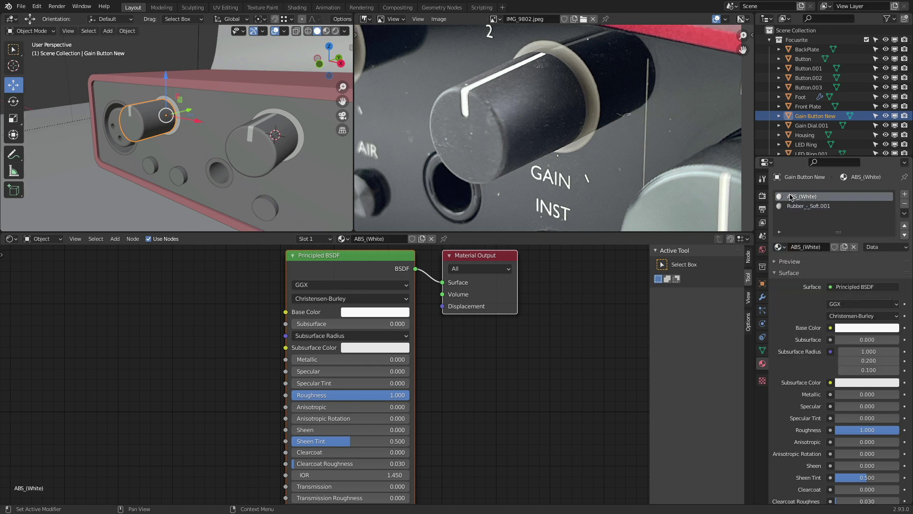
{"action": "left_click", "coordinate": [800, 206]}
{"action": "left_click", "coordinate": [779, 247]}
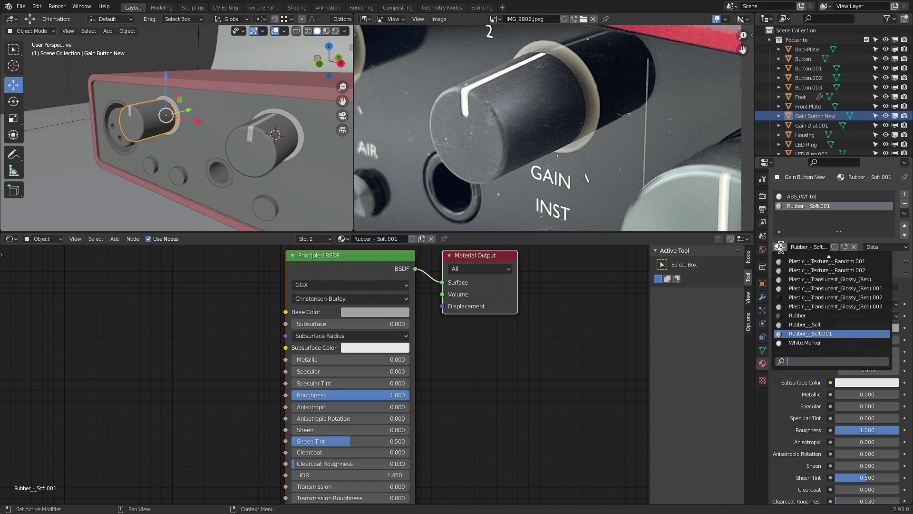
{"action": "left_click", "coordinate": [836, 315]}
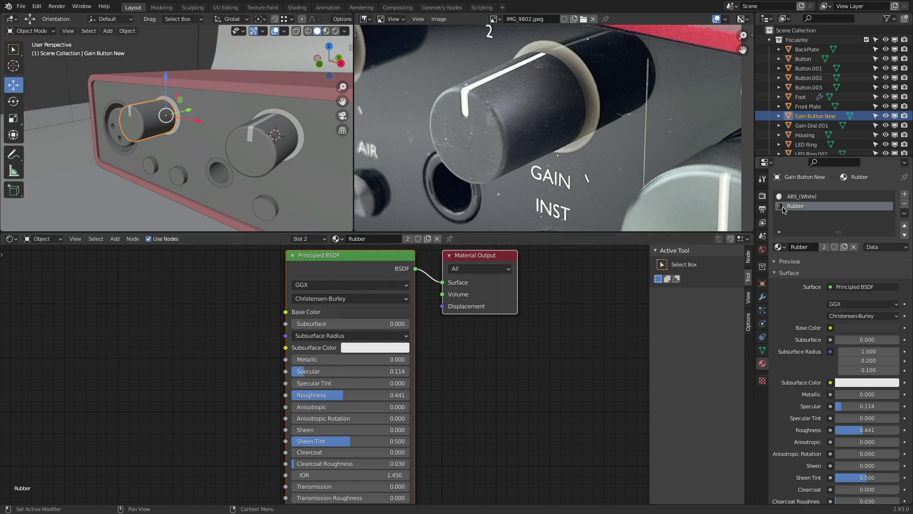
- Replace the ABS_(White) material in the first slot of Gain Button New with the existing White Marker material
{"action": "left_click", "coordinate": [799, 196]}
{"action": "left_click", "coordinate": [780, 246]}
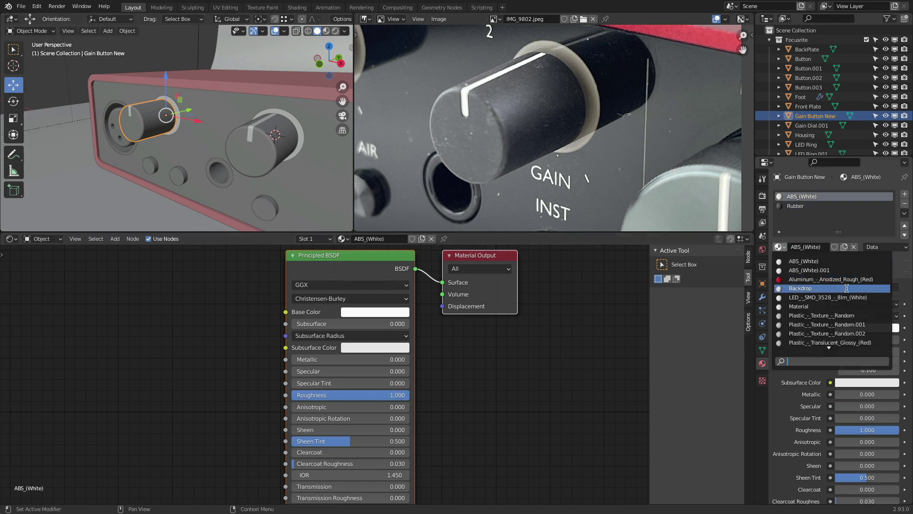
{"action": "scroll", "coordinate": [846, 288], "scroll_direction": "down", "scroll_amount": 13}
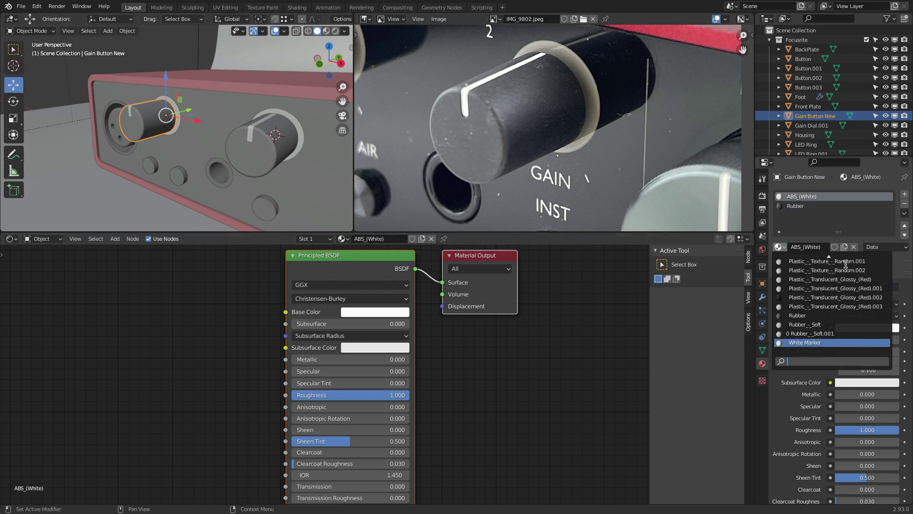
{"action": "left_click", "coordinate": [829, 342]}
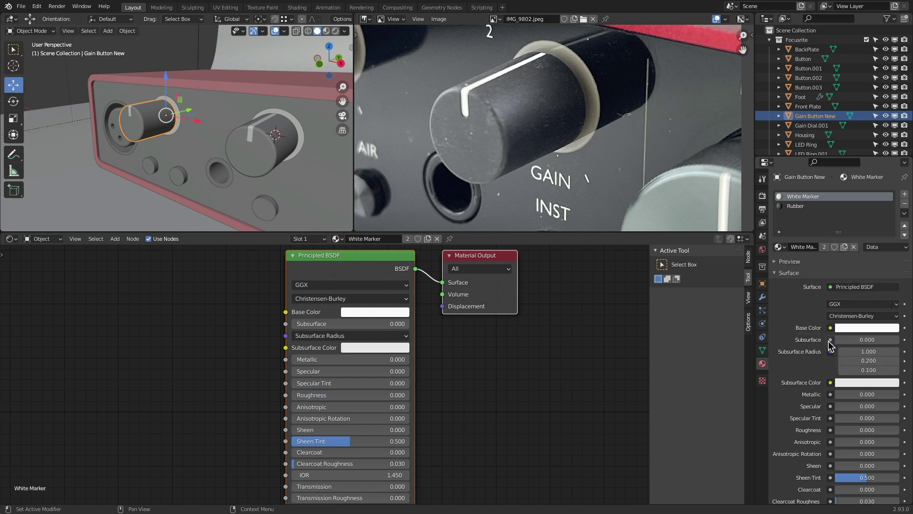
- Check the material list for unused entries, purge the unused data-blocks, and save the file
{"action": "left_click", "coordinate": [781, 248]}
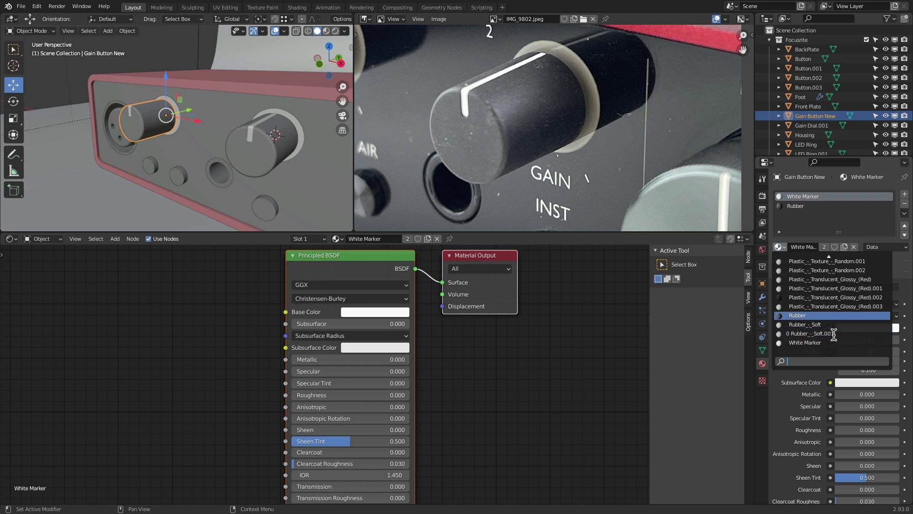
{"action": "scroll", "coordinate": [824, 304], "scroll_direction": "up", "scroll_amount": 12}
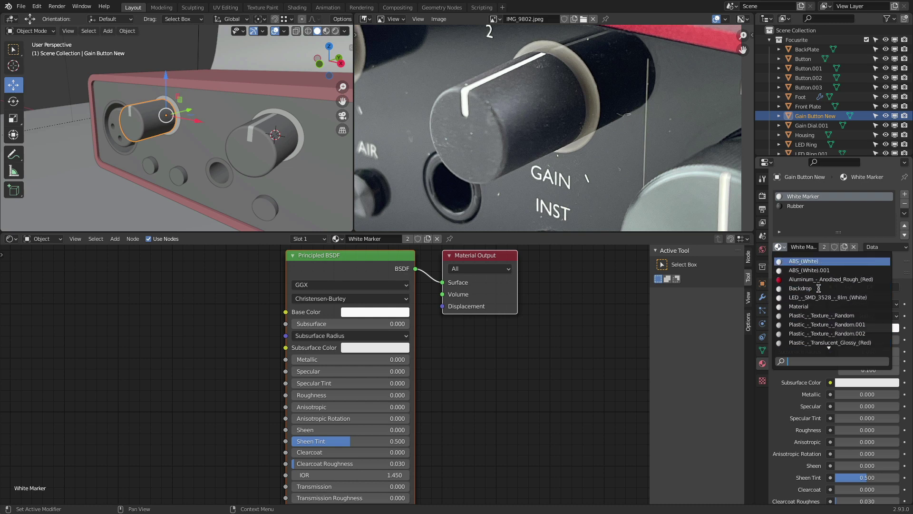
{"action": "scroll", "coordinate": [811, 314], "scroll_direction": "down", "scroll_amount": 7}
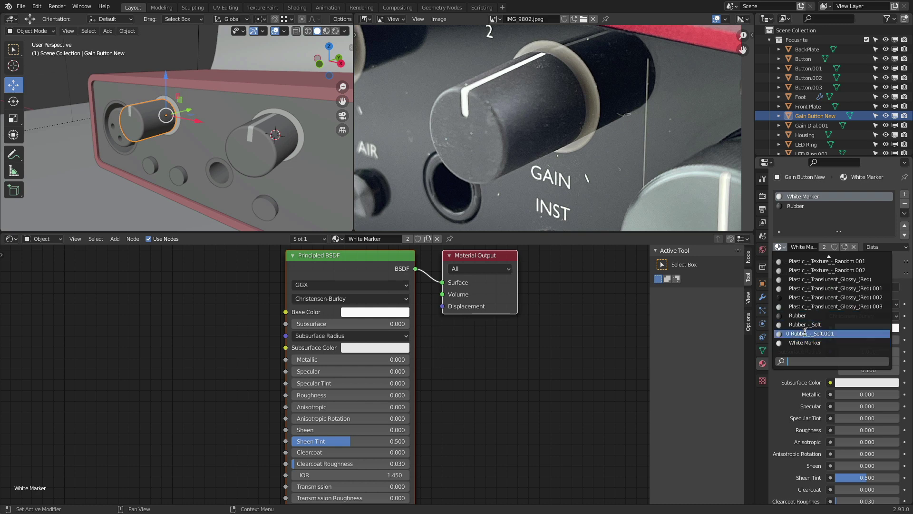
{"action": "left_click", "coordinate": [22, 7]}
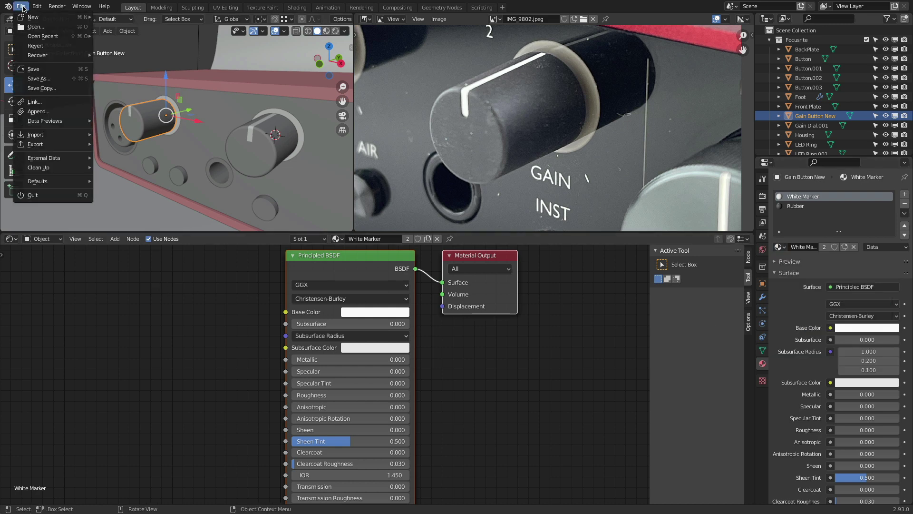
{"action": "mouse_move", "coordinate": [30, 171]}
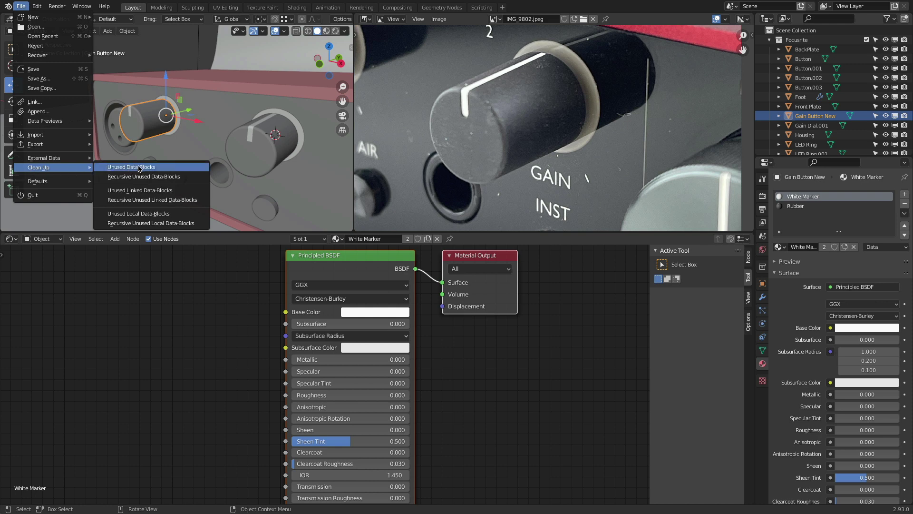
{"action": "left_click", "coordinate": [179, 170]}
{"action": "left_click", "coordinate": [180, 172]}
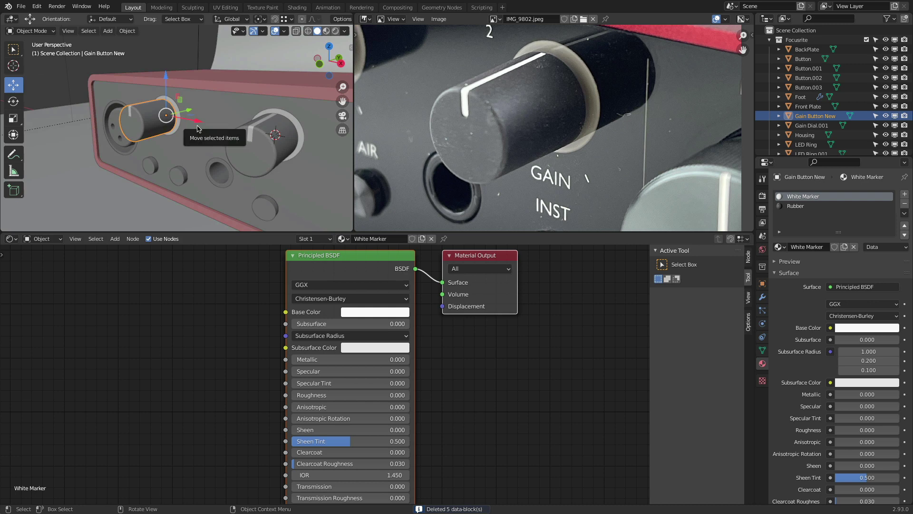
{"action": "key", "text": "ctrl+s"}
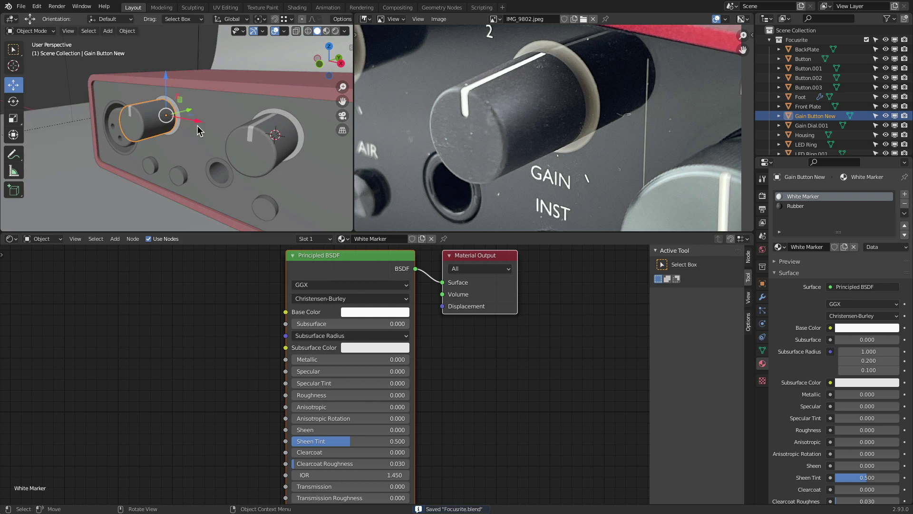
- Switch the 3D viewport to rendered shading and deselect all objects
{"action": "key", "text": "z"}
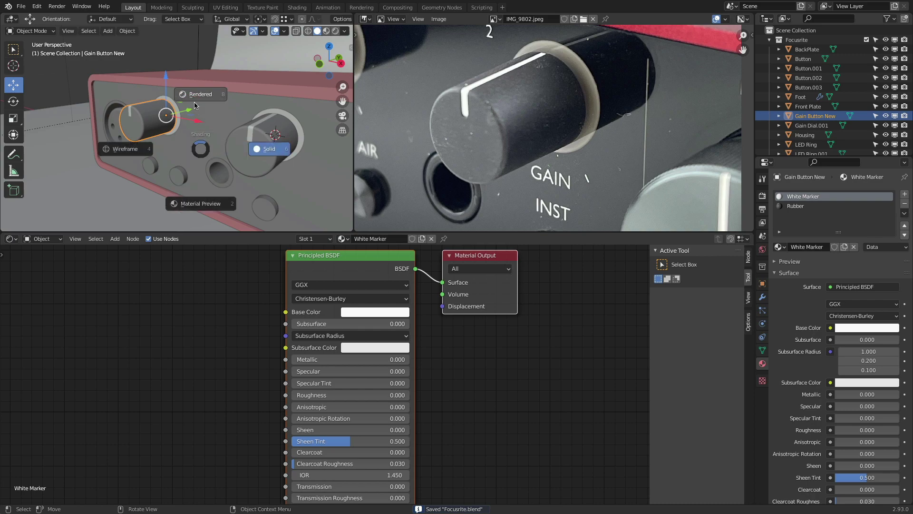
{"action": "left_click", "coordinate": [194, 105]}
{"action": "key", "text": "a"}
{"action": "key", "text": "a"}
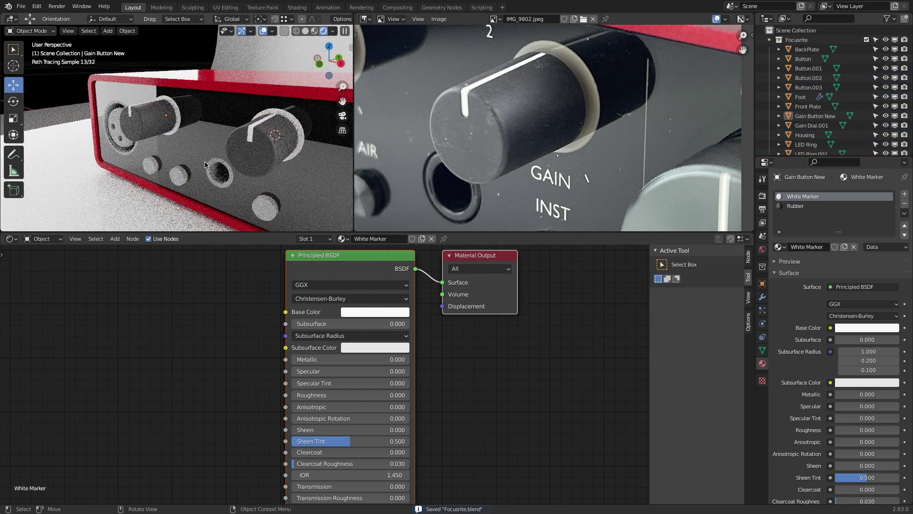
- Set the Rubber material on the second gain dial to specular 0.586 and roughness 0.659
{"action": "mouse_move", "coordinate": [225, 164]}
{"action": "middle_mouse_down"}
{"action": "mouse_move", "coordinate": [172, 130]}
{"action": "mouse_move", "coordinate": [286, 181]}
{"action": "mouse_move", "coordinate": [241, 166]}
{"action": "mouse_move", "coordinate": [240, 151]}
{"action": "middle_mouse_up"}
{"action": "left_click", "coordinate": [287, 182]}
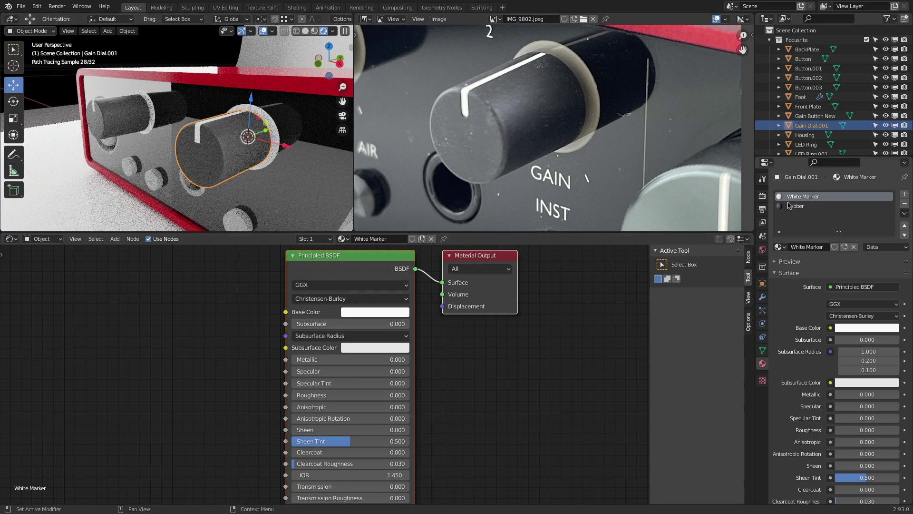
{"action": "left_click", "coordinate": [814, 207]}
{"action": "left_click_drag", "start_coordinate": [304, 371], "coordinate": [361, 372]}
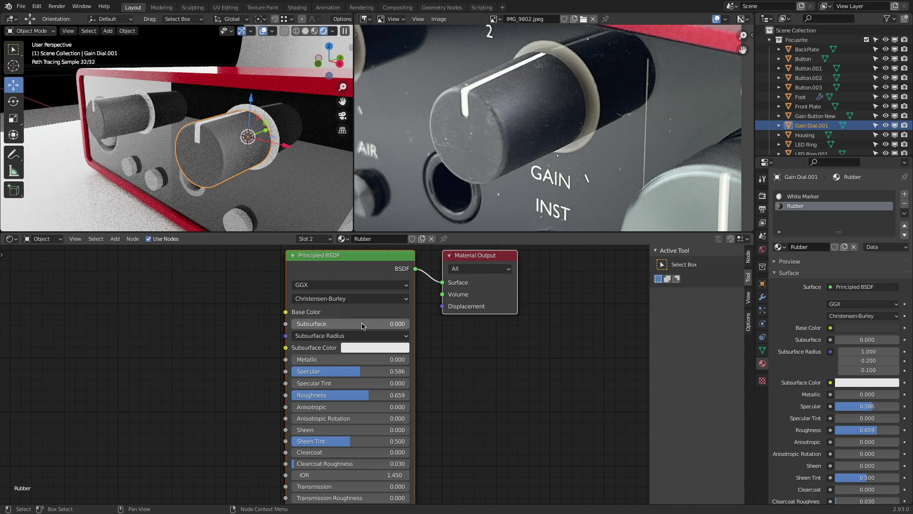
- Sample the Rubber base color from the black gain knob in the reference photo, then adjust it to hue 0.676 and saturation 0.138
{"action": "scroll", "coordinate": [366, 326], "scroll_direction": "up", "scroll_amount": 2}
{"action": "left_click", "coordinate": [383, 310]}
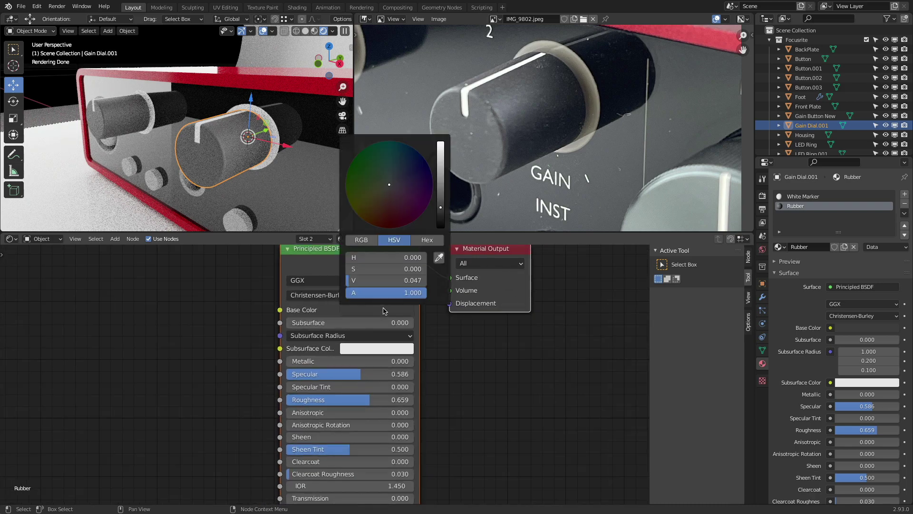
{"action": "left_click", "coordinate": [440, 213]}
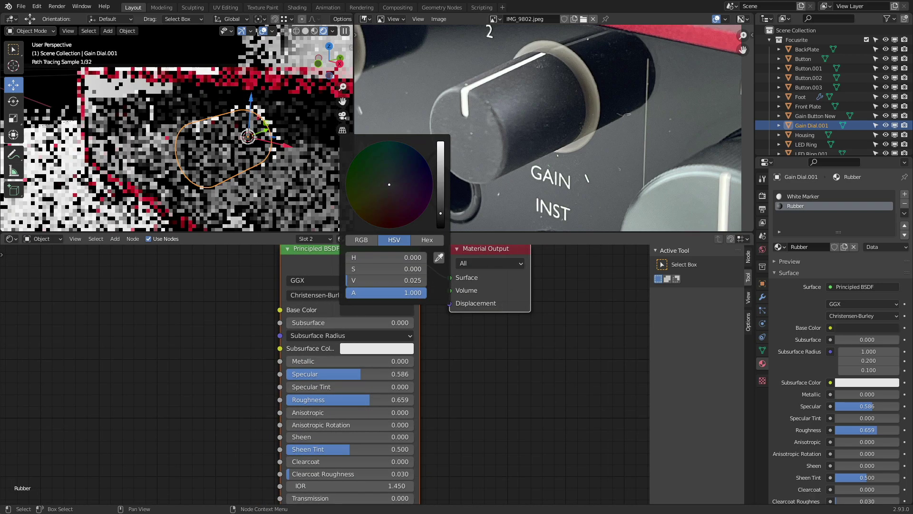
{"action": "left_click", "coordinate": [439, 257]}
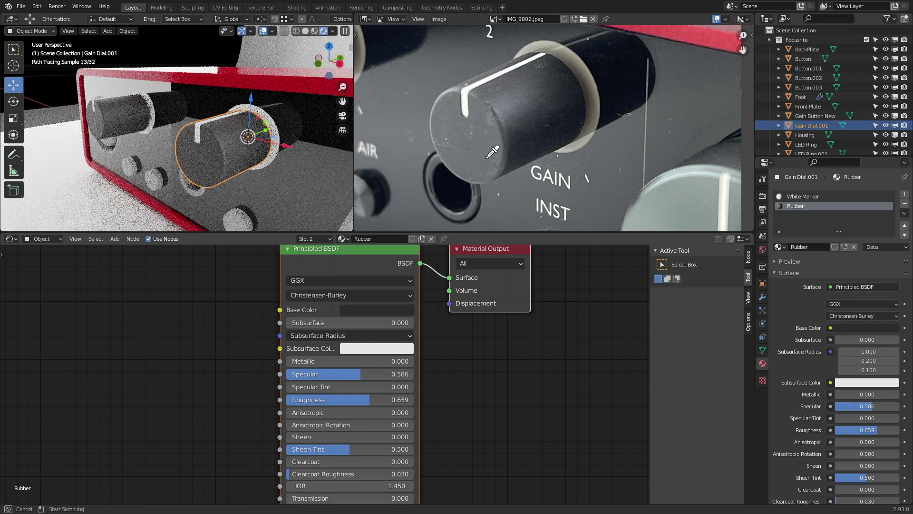
{"action": "left_click", "coordinate": [541, 116]}
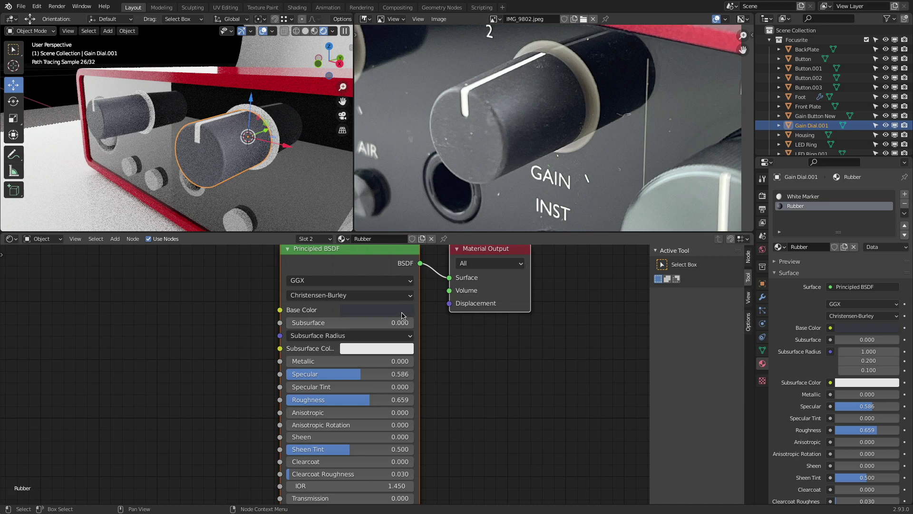
{"action": "left_click", "coordinate": [405, 314]}
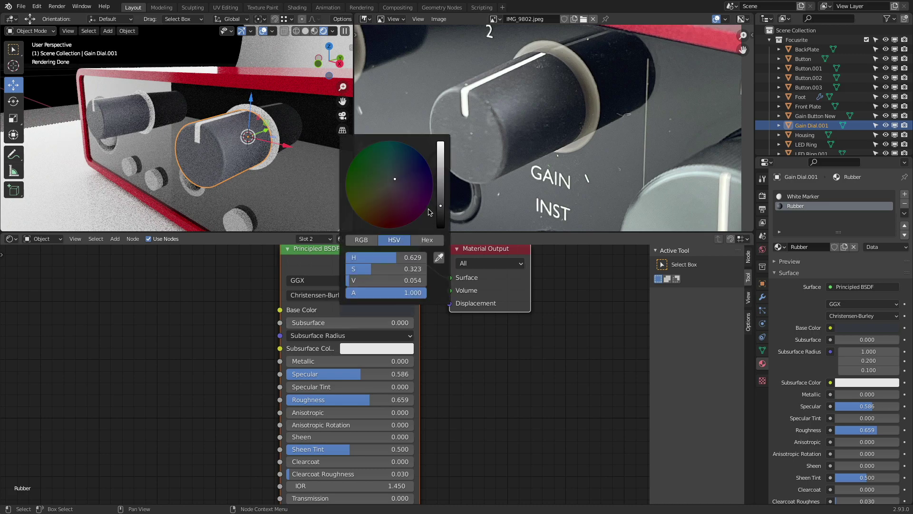
{"action": "left_click_drag", "start_coordinate": [395, 180], "coordinate": [392, 183]}
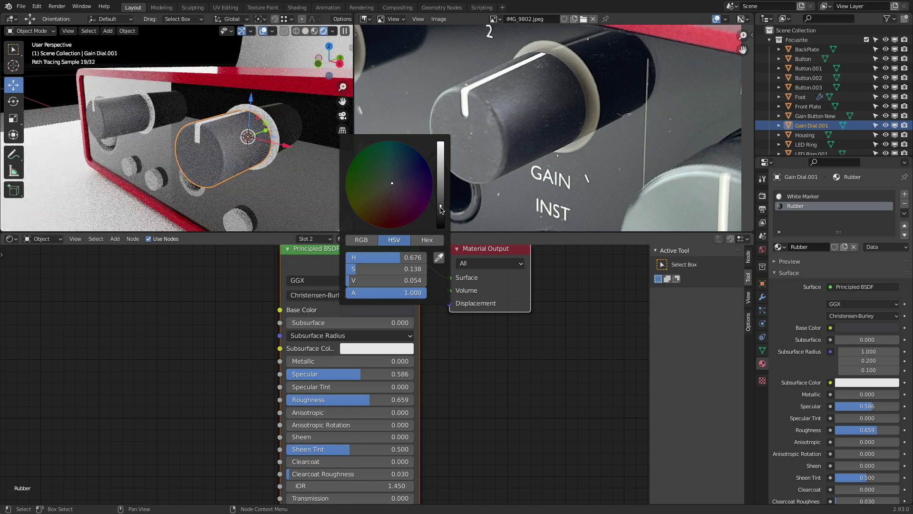
- Expand the Light And Camera collection and toggle the Area Right light's viewport visibility to compare the lighting on the dials
{"action": "left_click", "coordinate": [769, 40]}
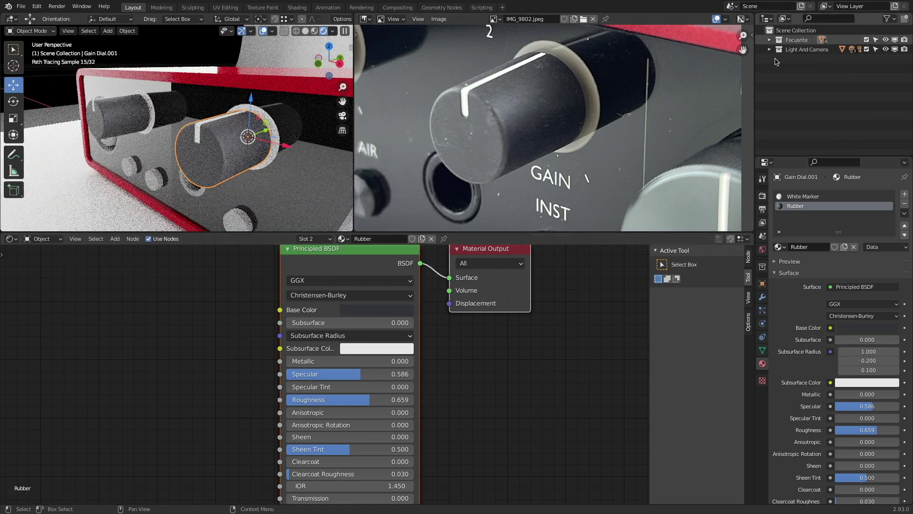
{"action": "left_click", "coordinate": [769, 50]}
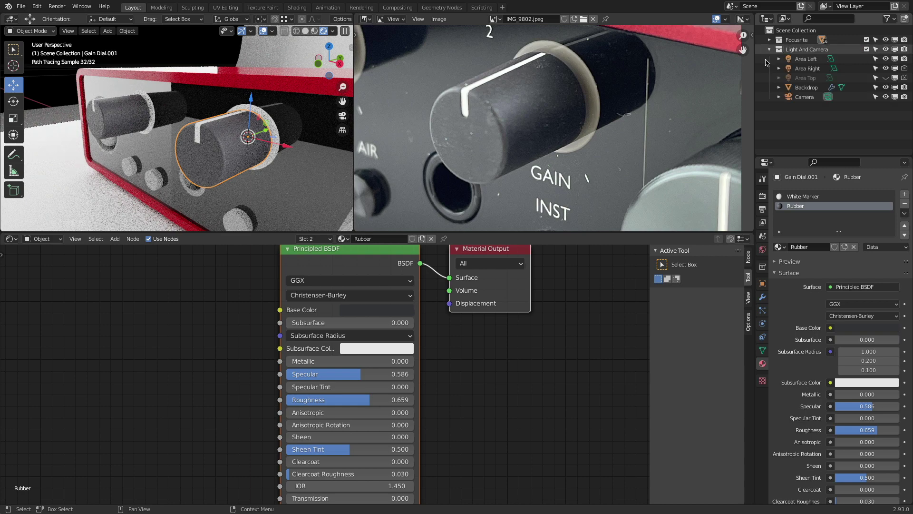
{"action": "left_click", "coordinate": [886, 68]}
{"action": "left_click", "coordinate": [886, 67]}
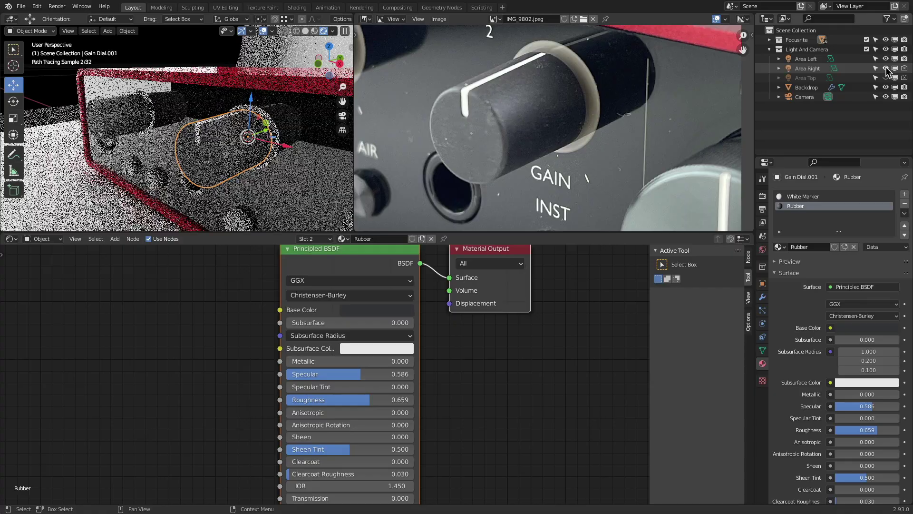
{"action": "left_click", "coordinate": [885, 67]}
{"action": "left_click", "coordinate": [886, 67]}
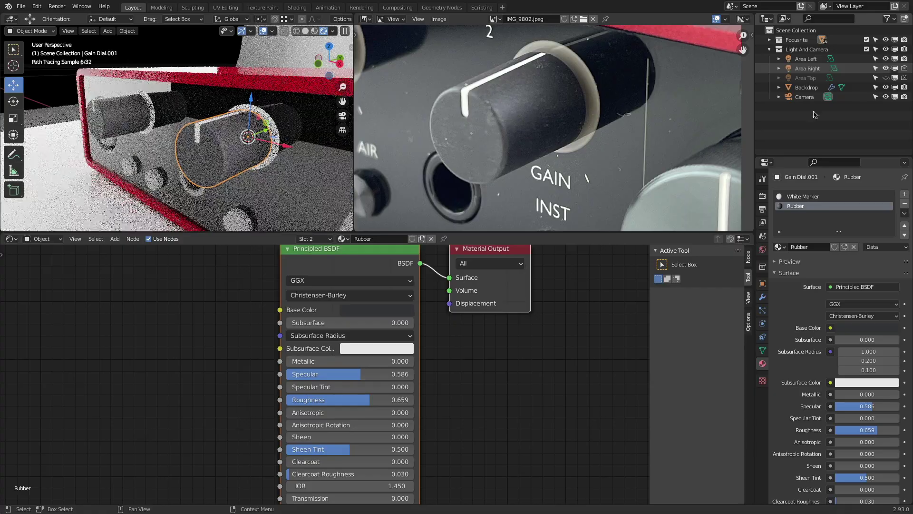
- Select the XLR Input object on the front of the audio interface
{"action": "middle_click_drag", "start_coordinate": [189, 165], "coordinate": [215, 179]}
{"action": "scroll", "coordinate": [215, 178], "scroll_direction": "down", "scroll_amount": 5}
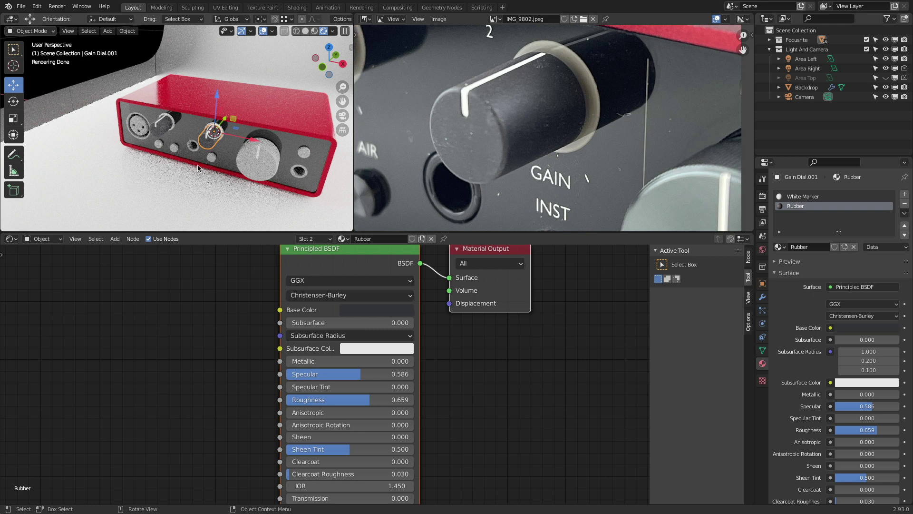
{"action": "left_click", "coordinate": [140, 128]}
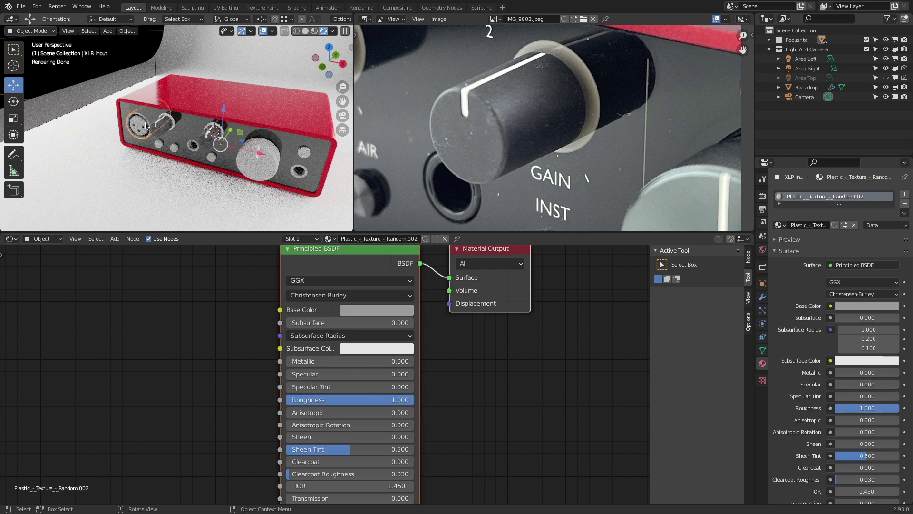
- Replace the reference photo with Light Box.jpeg from the Desktop folder and inspect the device's front controls in it
{"action": "scroll", "coordinate": [460, 170], "scroll_direction": "down", "scroll_amount": 5}
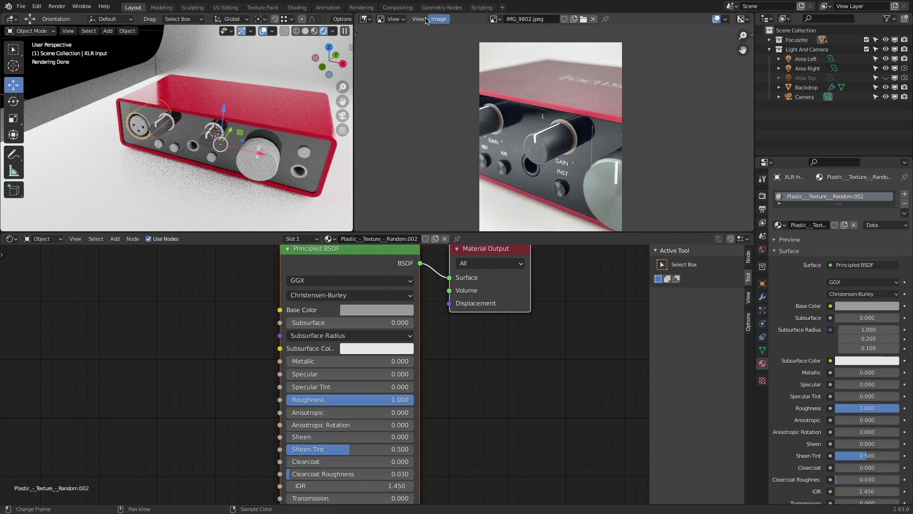
{"action": "left_click", "coordinate": [436, 19]}
{"action": "left_click", "coordinate": [583, 19]}
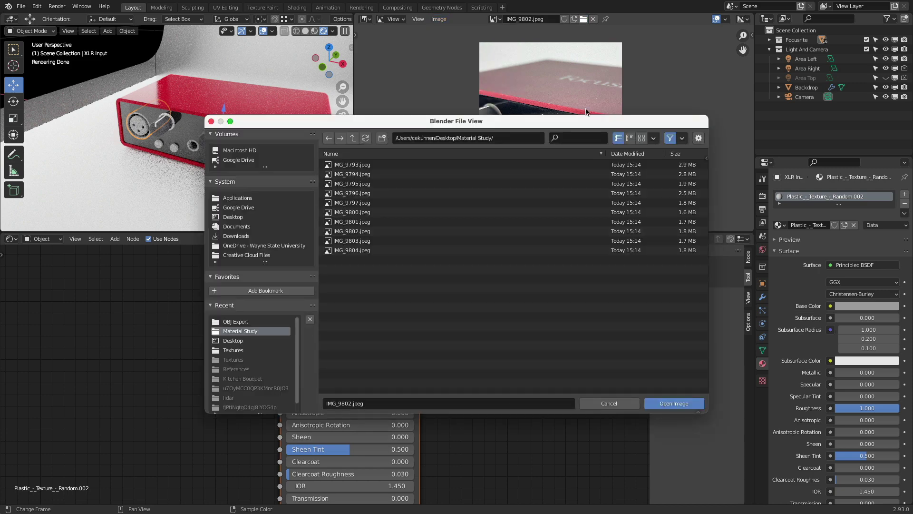
{"action": "left_click", "coordinate": [641, 137]}
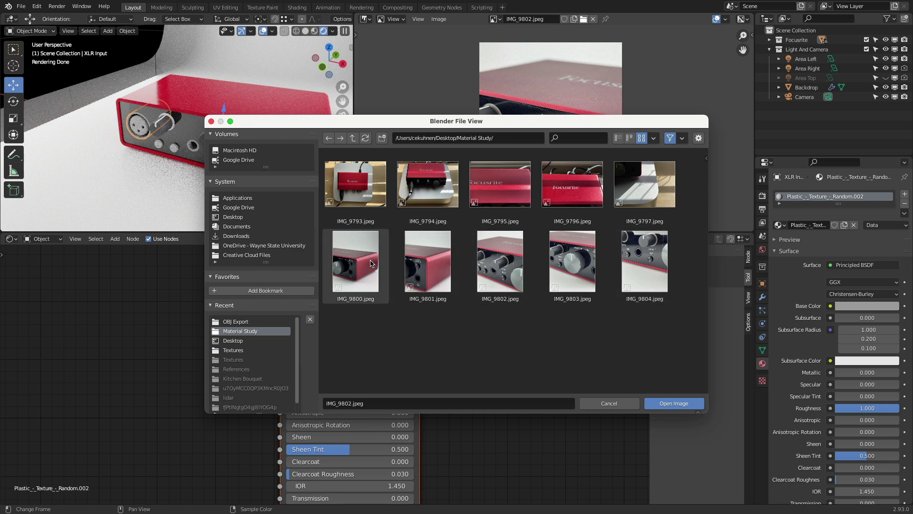
{"action": "left_click", "coordinate": [351, 140]}
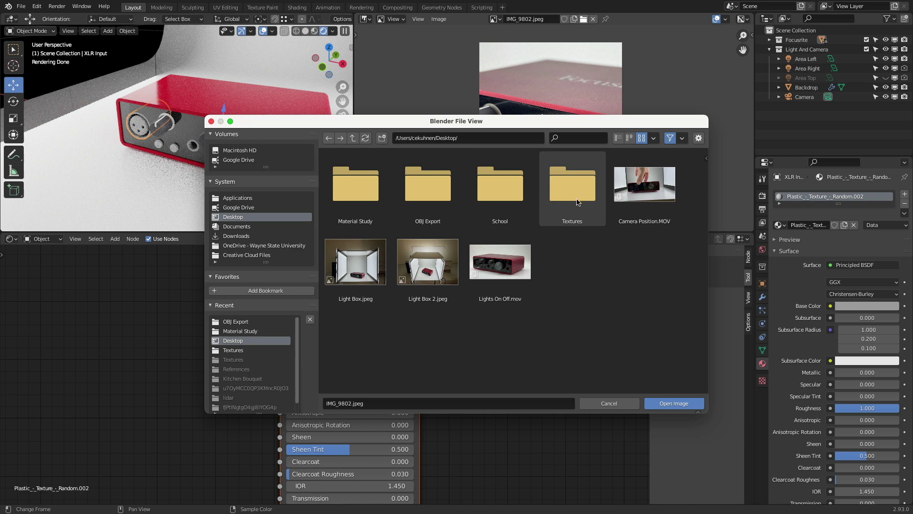
{"action": "left_click", "coordinate": [507, 270]}
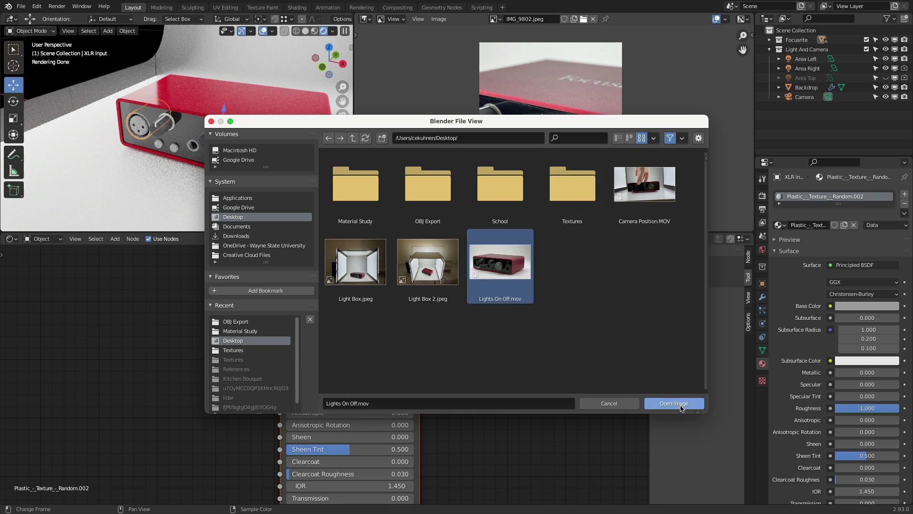
{"action": "left_click", "coordinate": [361, 260]}
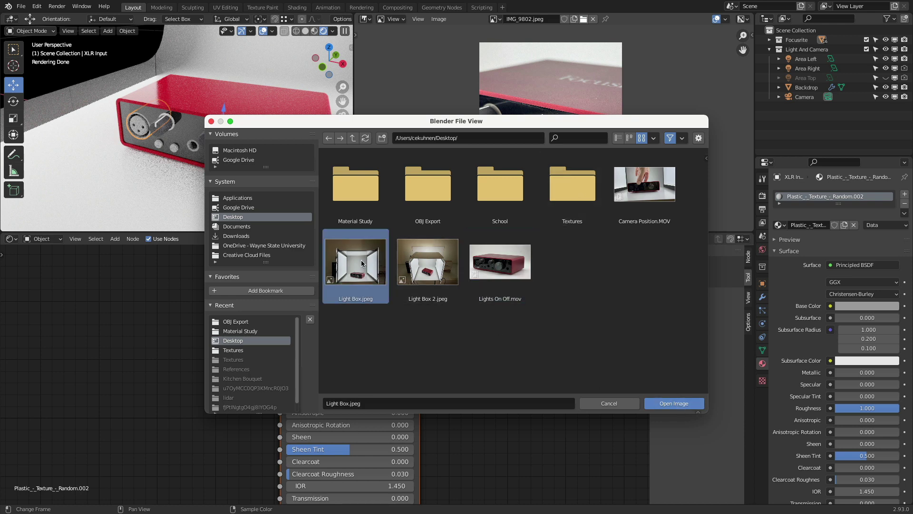
{"action": "left_click", "coordinate": [677, 405]}
{"action": "scroll", "coordinate": [554, 186], "scroll_direction": "up", "scroll_amount": 6}
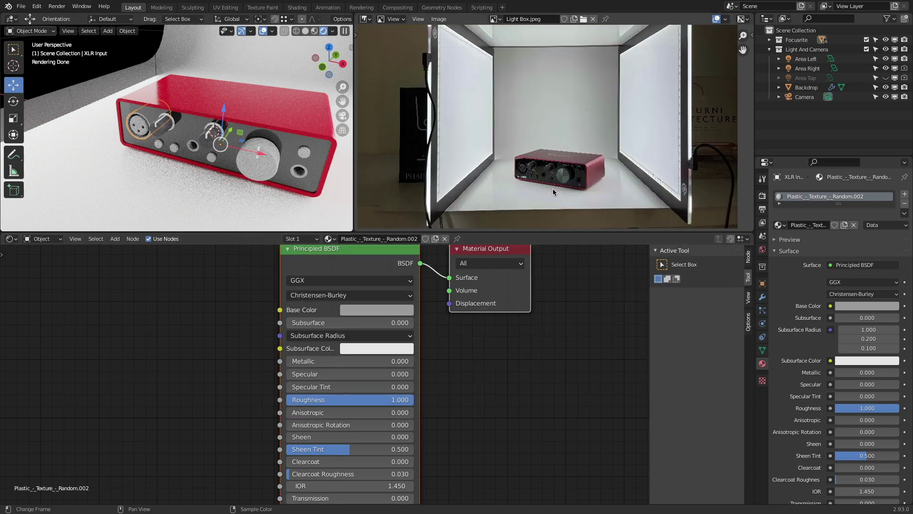
{"action": "scroll", "coordinate": [461, 111], "scroll_direction": "down", "scroll_amount": 1}
{"action": "middle_click_drag", "start_coordinate": [461, 110], "coordinate": [495, 143]}
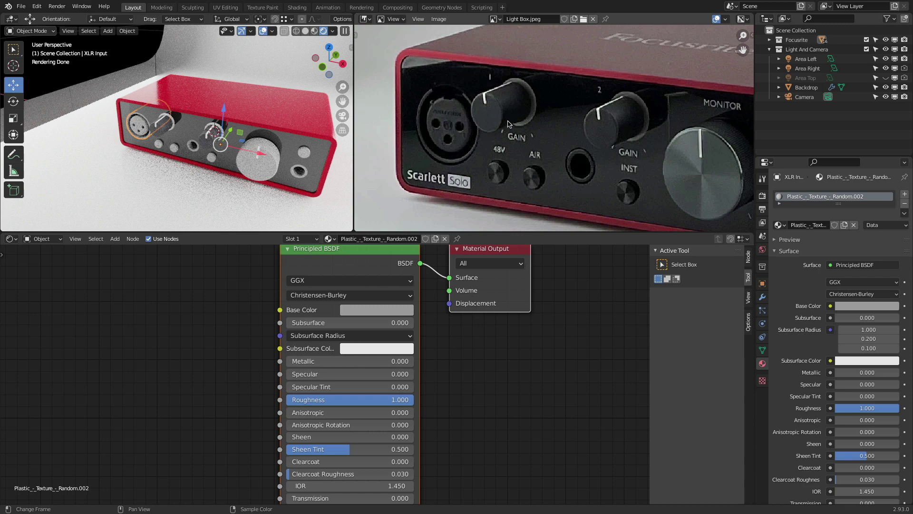
{"action": "scroll", "coordinate": [521, 124], "scroll_direction": "down", "scroll_amount": 5}
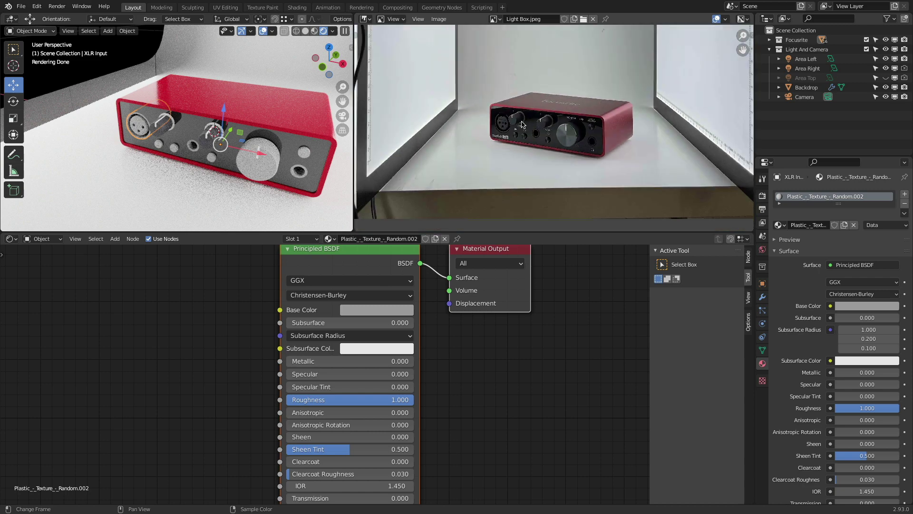
- Darken the XLR Input material's base color to near black and set its roughness to 0.286 and specular to 0.314
{"action": "scroll", "coordinate": [523, 123], "scroll_direction": "up", "scroll_amount": 3}
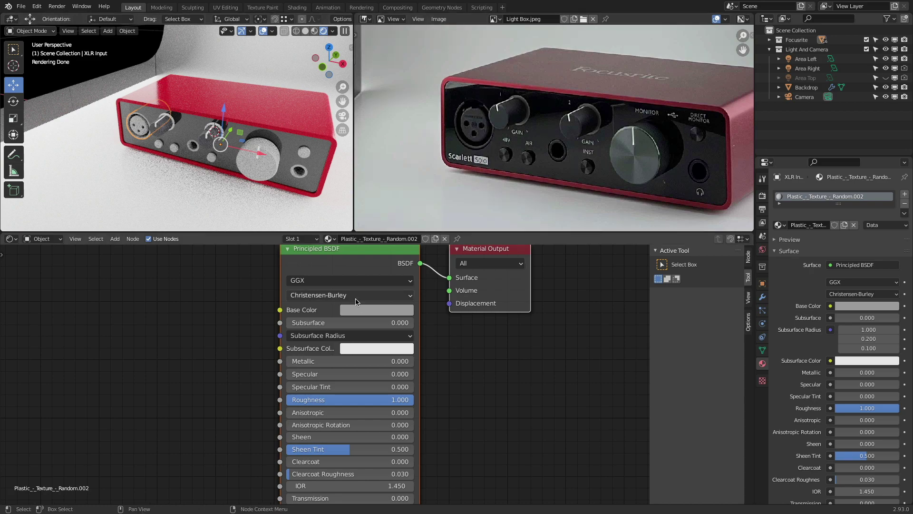
{"action": "left_click", "coordinate": [364, 310]}
{"action": "left_click", "coordinate": [440, 212]}
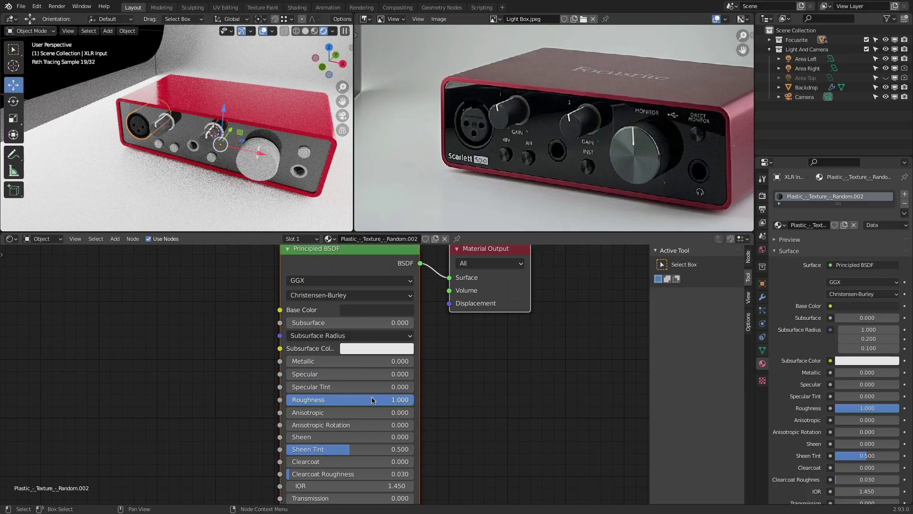
{"action": "left_click_drag", "start_coordinate": [354, 404], "coordinate": [264, 404]}
{"action": "left_click_drag", "start_coordinate": [287, 374], "coordinate": [325, 374]}
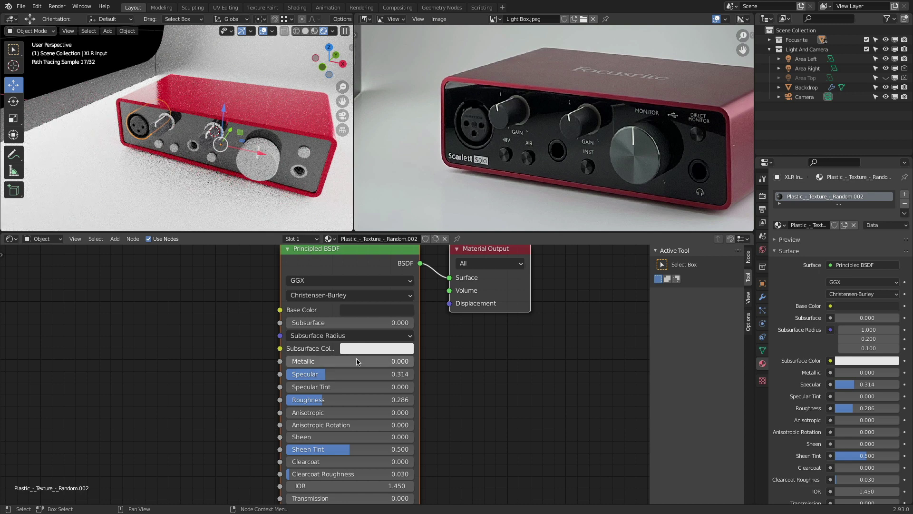
{"action": "left_click", "coordinate": [483, 379]}
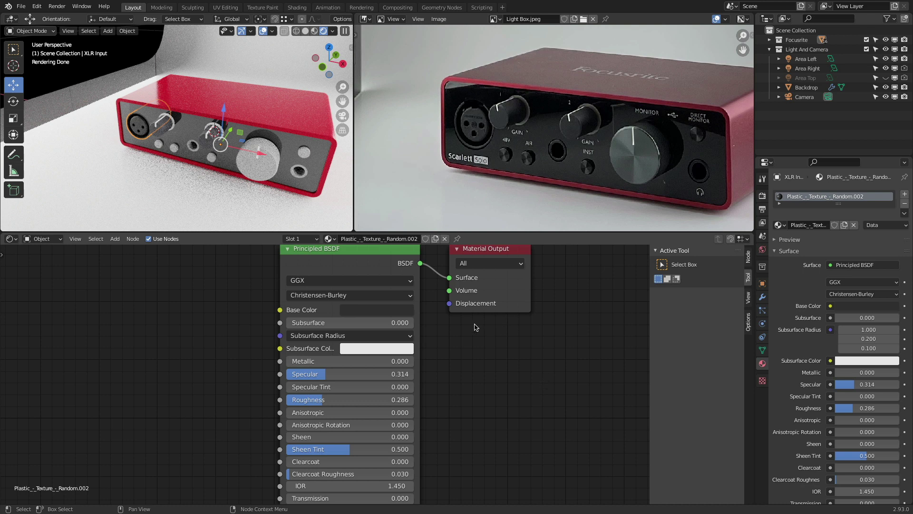
- Rename the XLR Input's material as Plastic Rough
{"action": "left_click", "coordinate": [197, 149]}
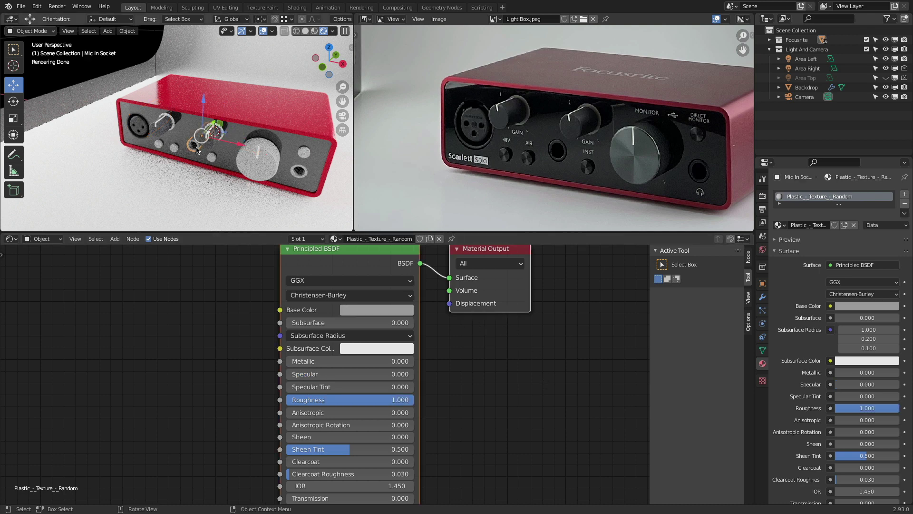
{"action": "left_click", "coordinate": [143, 128]}
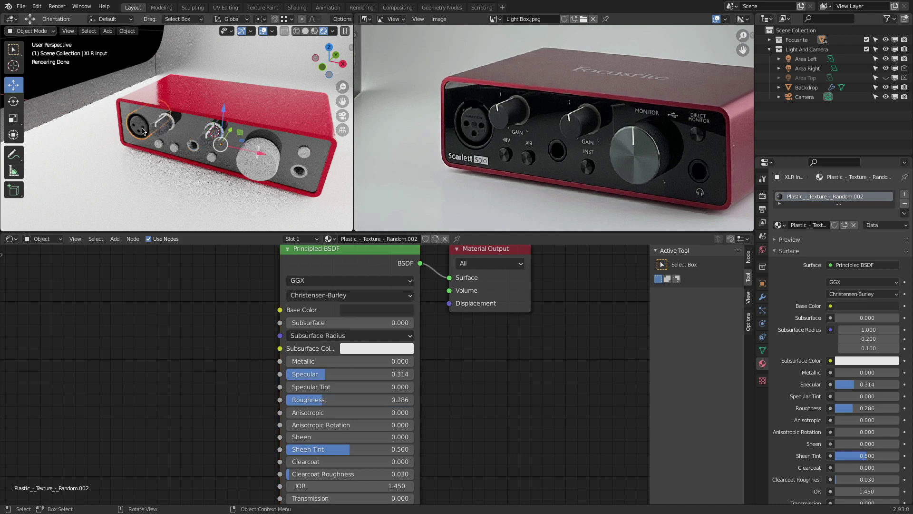
{"action": "left_click", "coordinate": [810, 225]}
{"action": "type", "text": "P"}
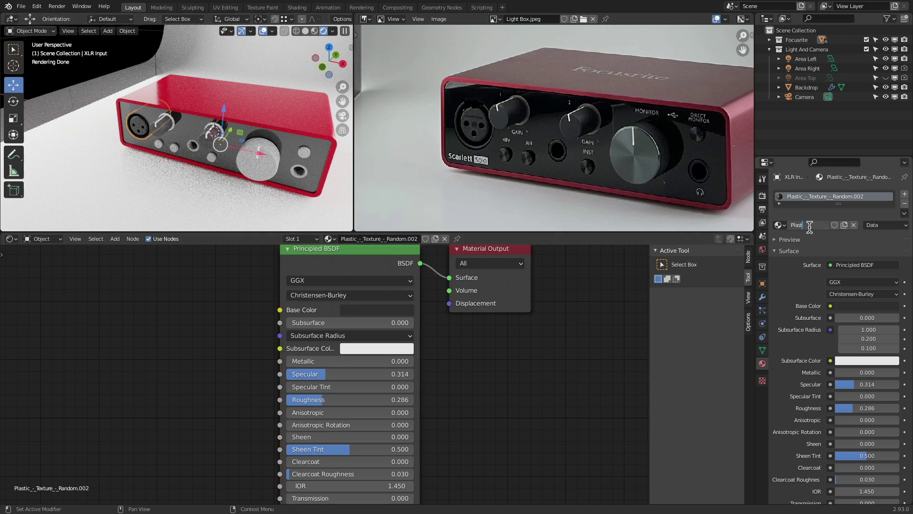
{"action": "type", "text": "lastic ROugh"}
{"action": "key", "text": "Return"}
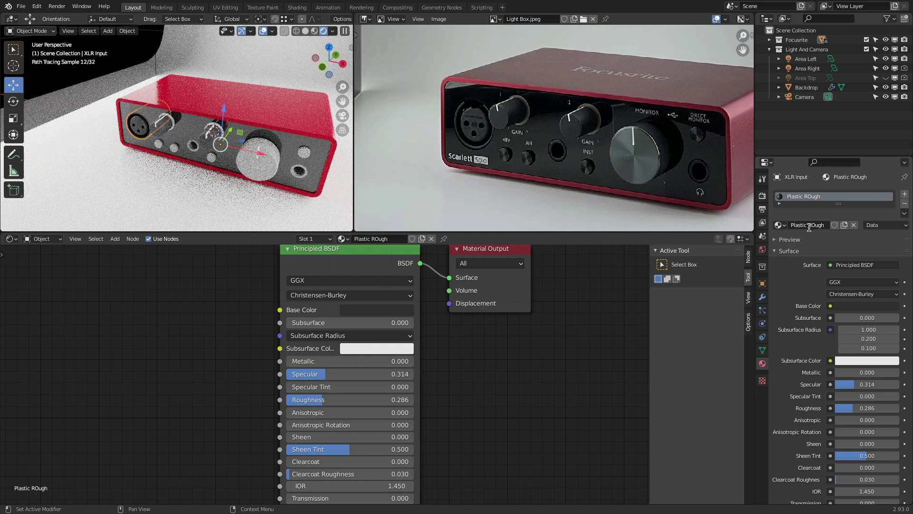
{"action": "key", "text": "Delete"}
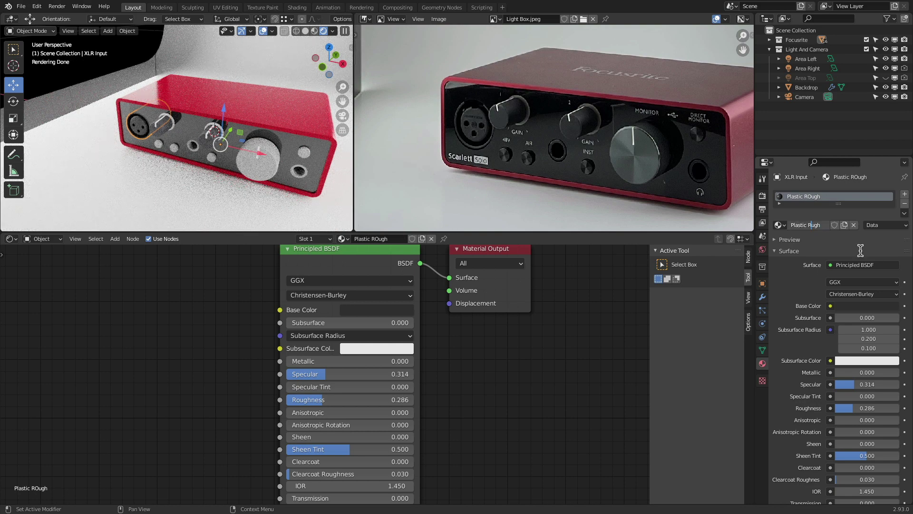
{"action": "type", "text": "o"}
{"action": "key", "text": "Return"}
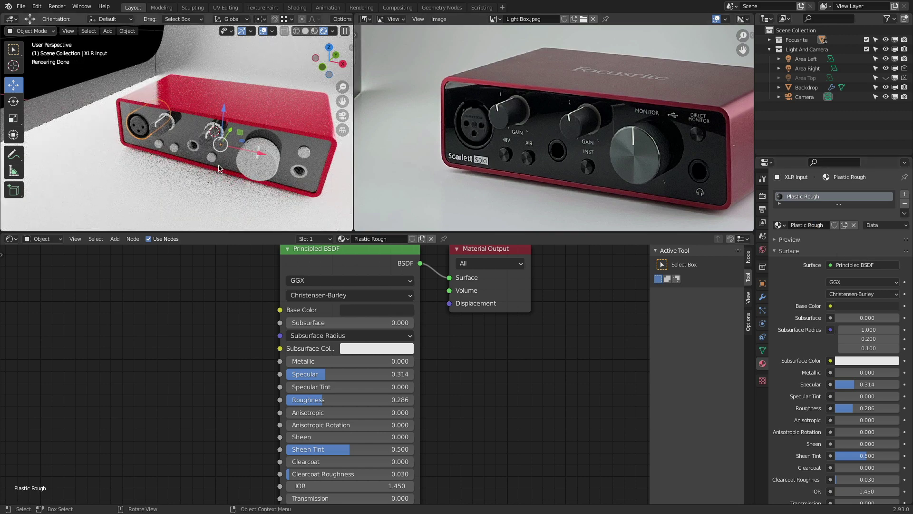
- Link the XLR Input's Plastic Rough material to the two round jack sockets on the front panel
{"action": "left_click", "coordinate": [197, 150]}
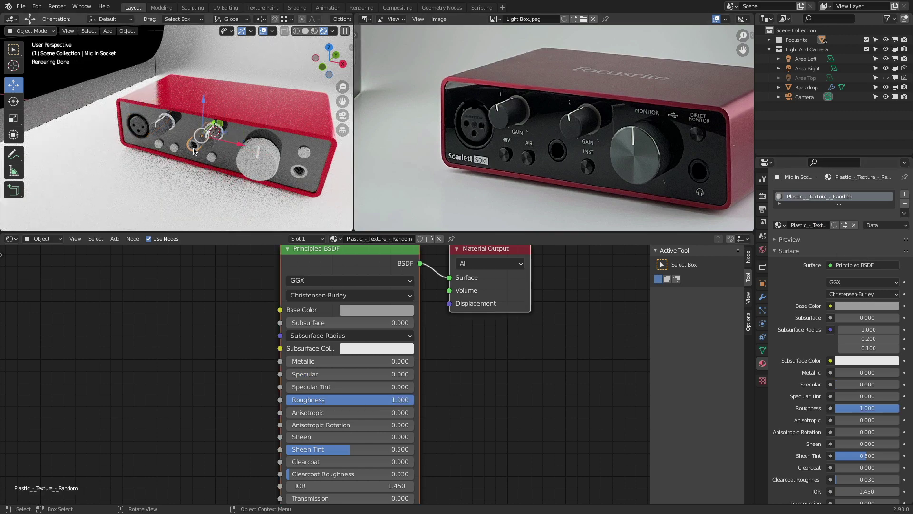
{"action": "left_click", "coordinate": [295, 175], "text": "shift"}
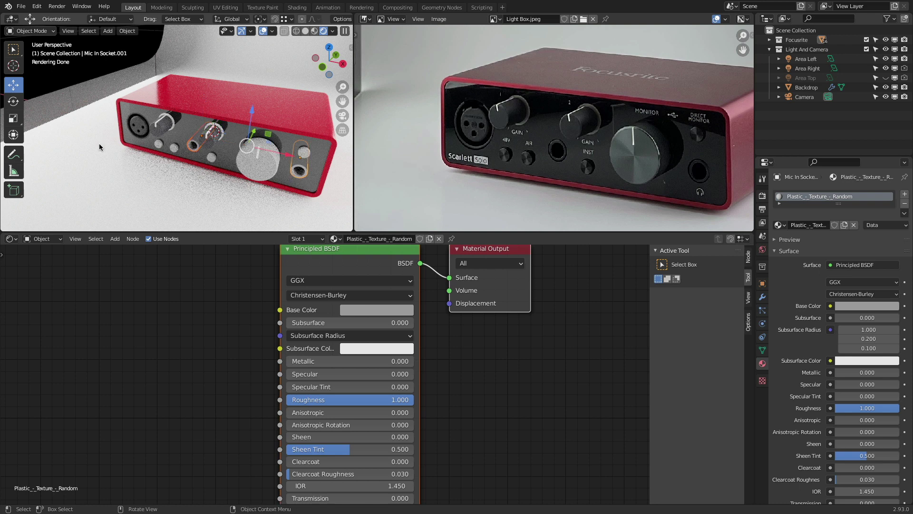
{"action": "left_click", "coordinate": [140, 127], "text": "shift"}
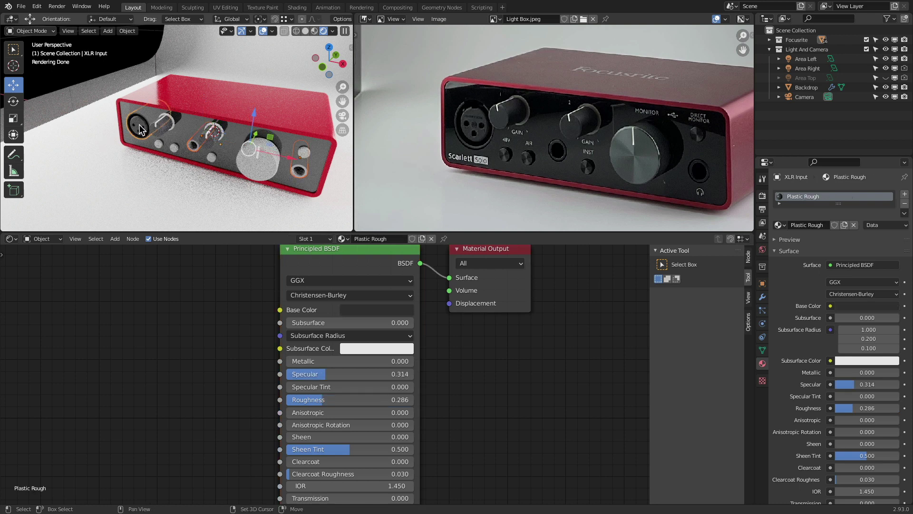
{"action": "left_click", "coordinate": [127, 31]}
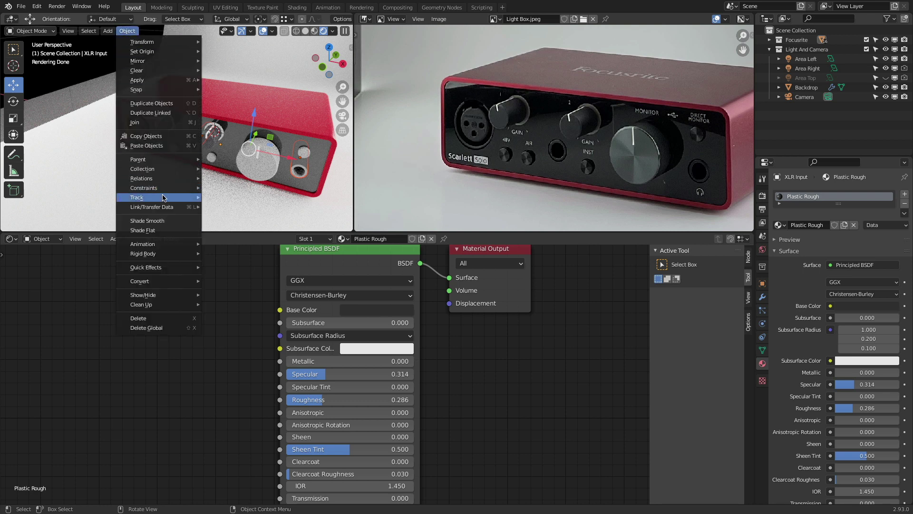
{"action": "mouse_move", "coordinate": [166, 198]}
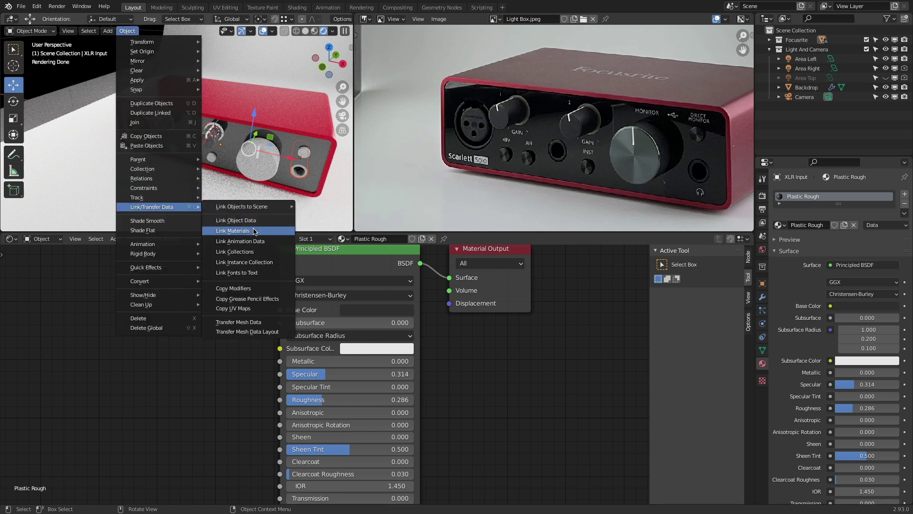
{"action": "left_click", "coordinate": [255, 230]}
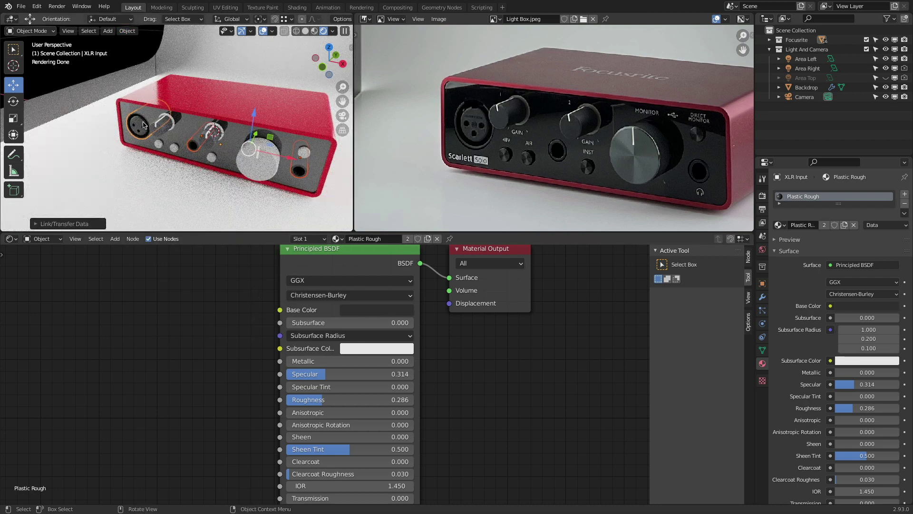
{"action": "left_click", "coordinate": [194, 146]}
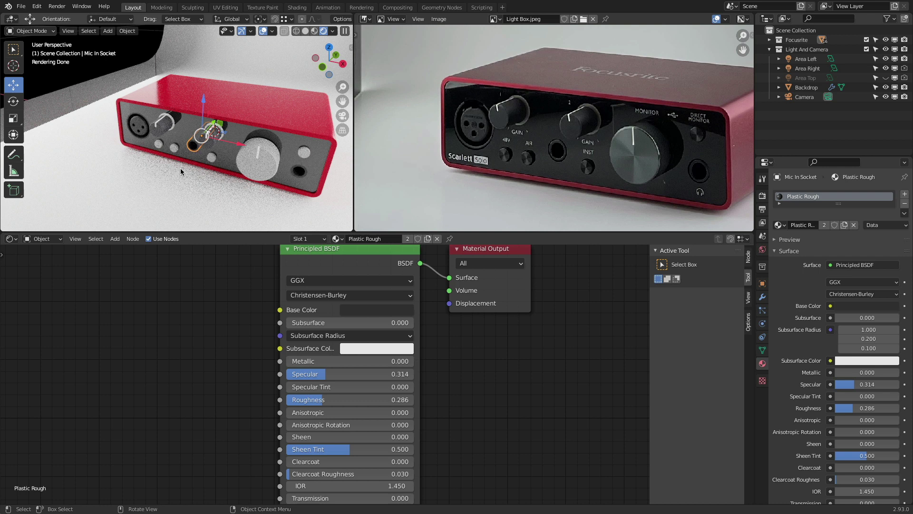
- Assign the existing Plastic Rough material to the small front buttons and clear the selection
{"action": "left_click", "coordinate": [158, 145]}
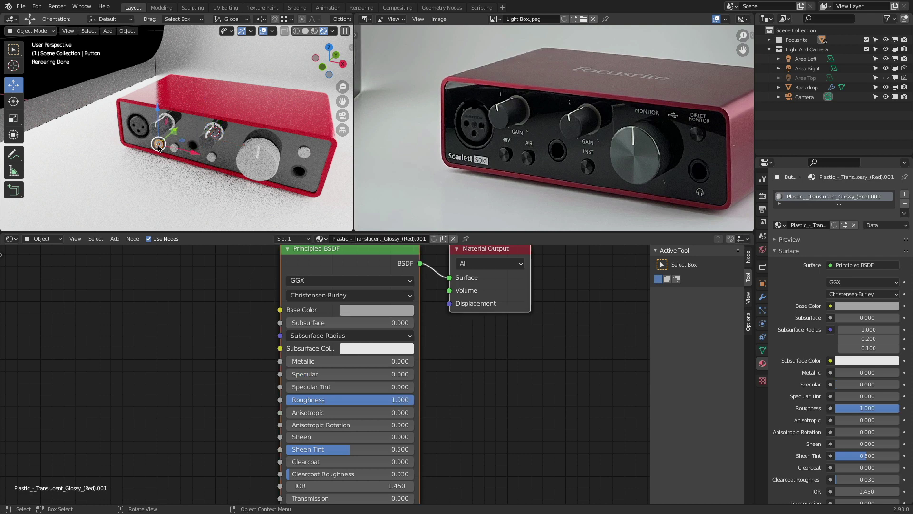
{"action": "left_click", "coordinate": [780, 225]}
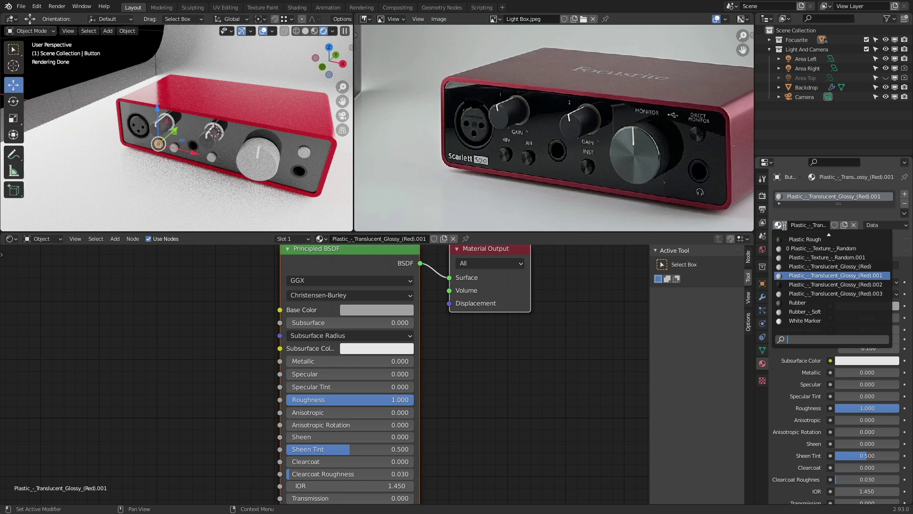
{"action": "type", "text": "plas"}
{"action": "key", "text": "Up"}
{"action": "key", "text": "Up"}
{"action": "key", "text": "Up"}
{"action": "key", "text": "Up"}
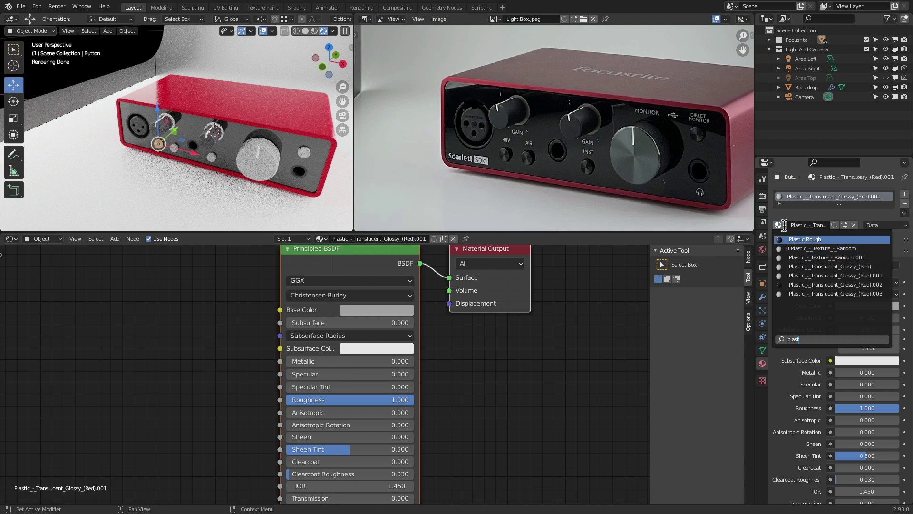
{"action": "key", "text": "Return"}
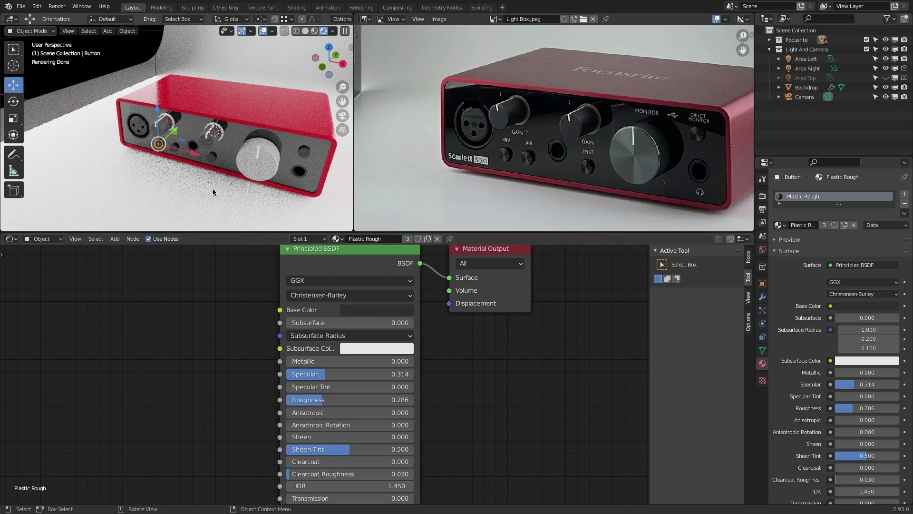
{"action": "key", "text": "alt+a"}
- From the camera view, remove the Monitor Dial's Plastic_-_Translucent_Glossy_(Red).003 slot and replace its ABS_(White).001 material with White Marker
{"action": "left_click", "coordinate": [342, 116]}
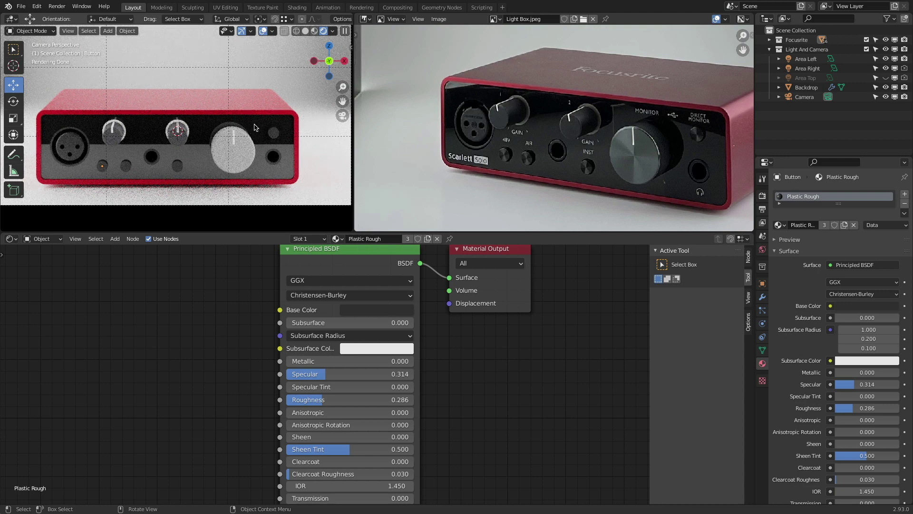
{"action": "left_click", "coordinate": [231, 158]}
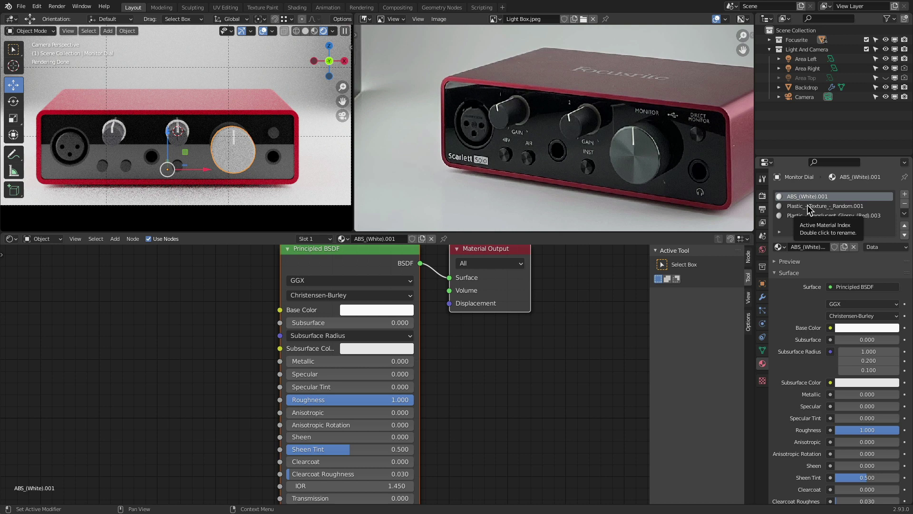
{"action": "left_click", "coordinate": [814, 217]}
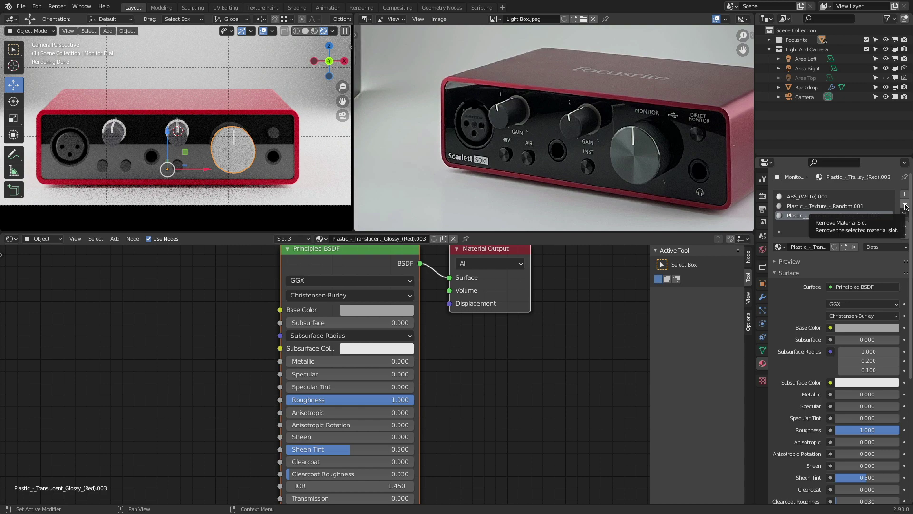
{"action": "left_click", "coordinate": [906, 206]}
{"action": "left_click", "coordinate": [780, 247]}
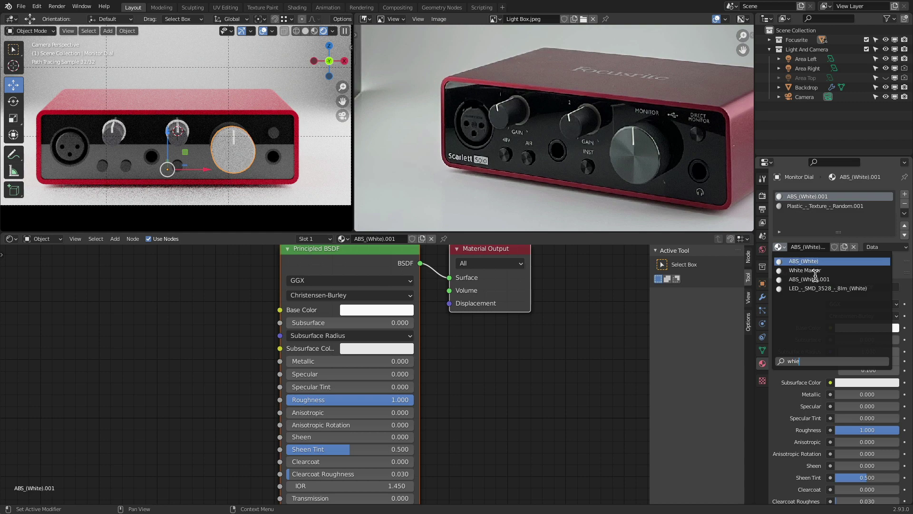
{"action": "key", "text": "Return"}
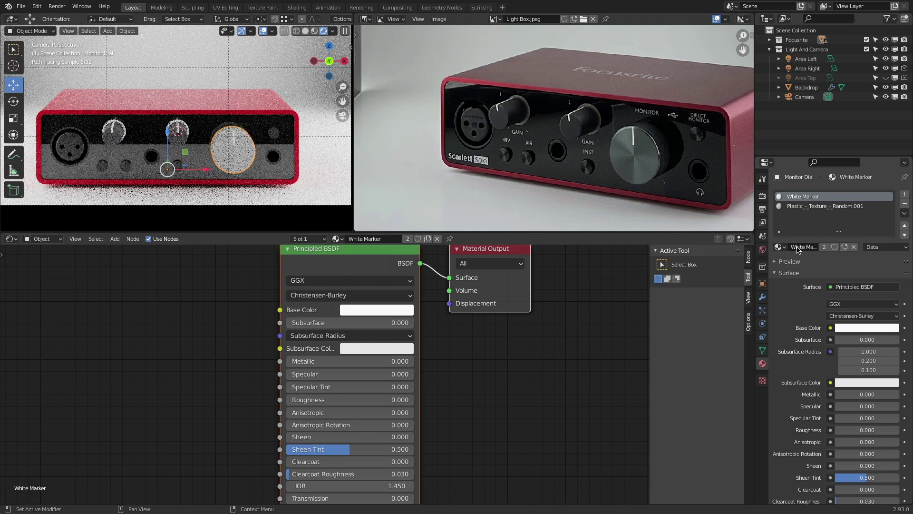
- Rename the Monitor Dial's second material as Plastic Glossy
{"action": "left_click", "coordinate": [818, 206]}
{"action": "left_click", "coordinate": [808, 247]}
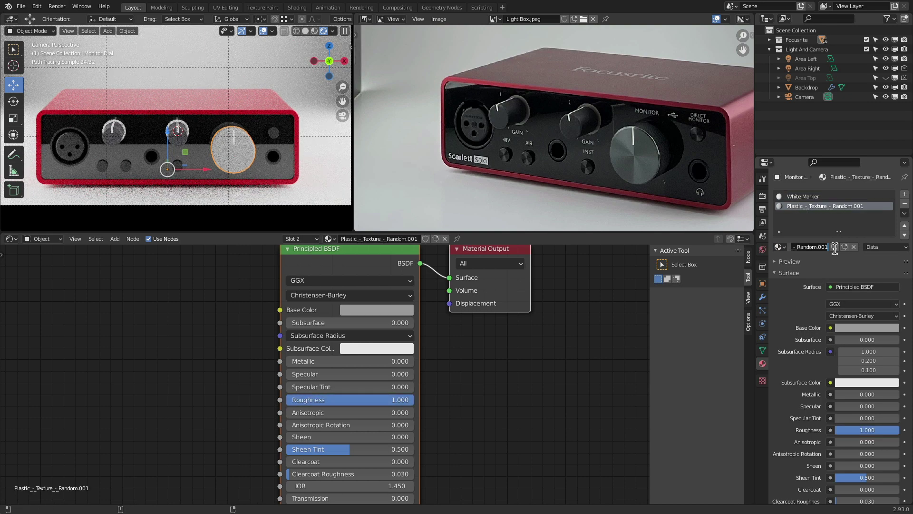
{"action": "type", "text": "Plastic Gl"}
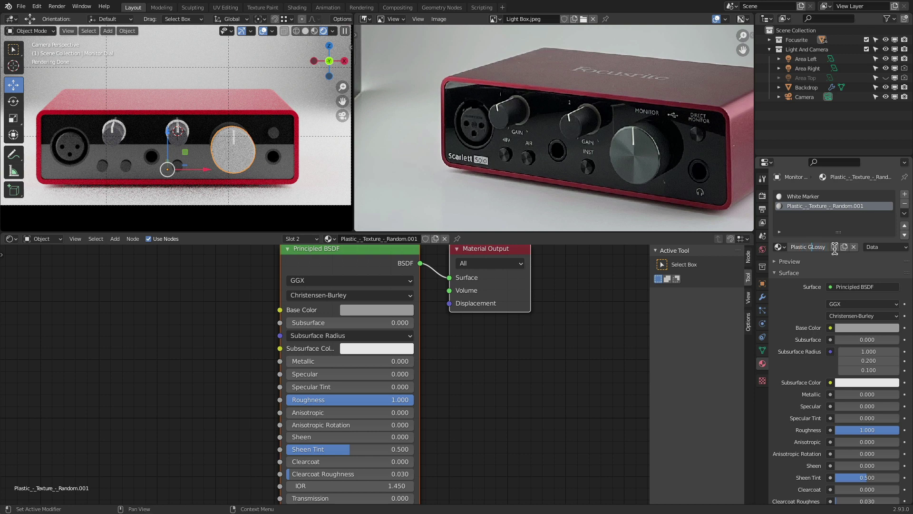
{"action": "type", "text": "ossy"}
{"action": "key", "text": "Return"}
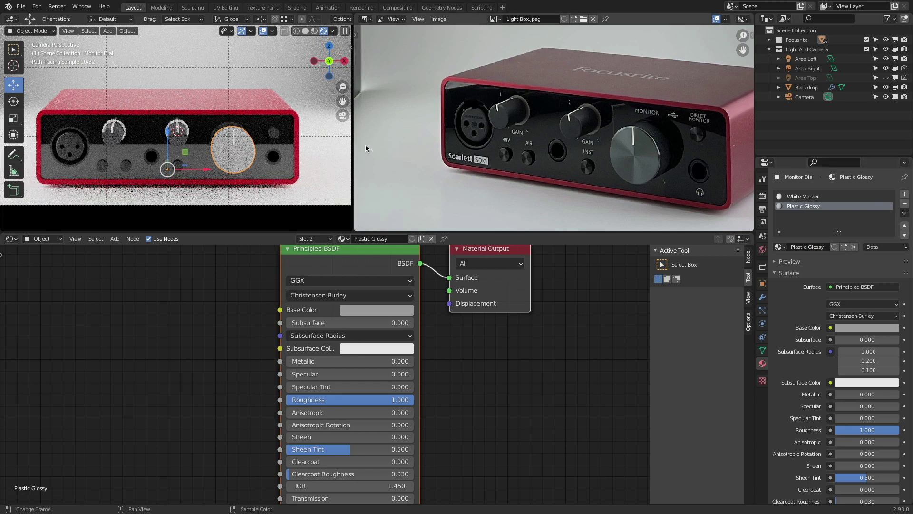
- Set Plastic Glossy to specular 0.291 and roughness 0.036, and darken its base color to near black
{"action": "left_click_drag", "start_coordinate": [351, 402], "coordinate": [286, 401]}
{"action": "left_click_drag", "start_coordinate": [318, 377], "coordinate": [355, 377]}
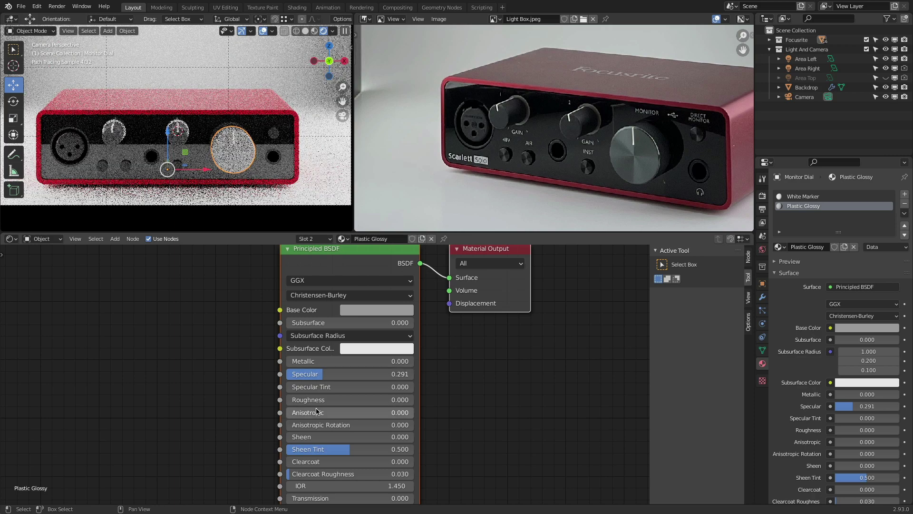
{"action": "left_click_drag", "start_coordinate": [318, 401], "coordinate": [323, 401]}
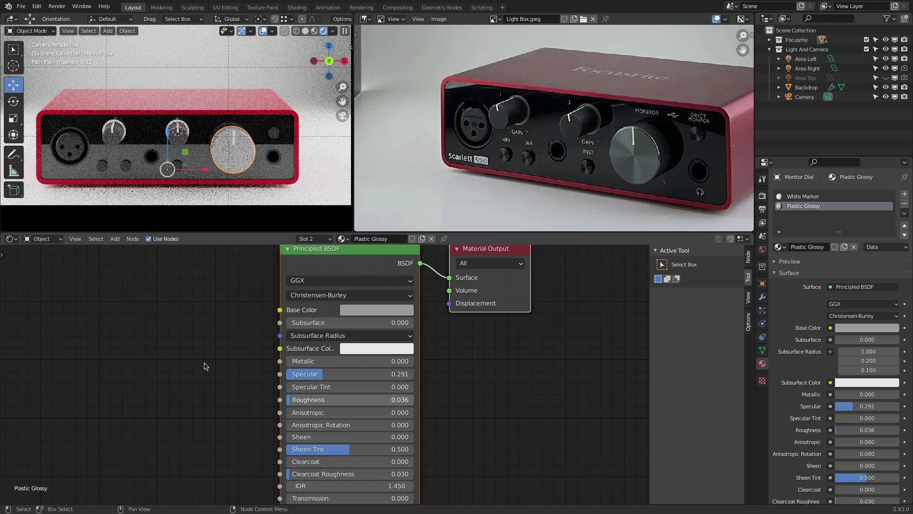
{"action": "left_click", "coordinate": [377, 310]}
{"action": "left_click_drag", "start_coordinate": [439, 187], "coordinate": [441, 217]}
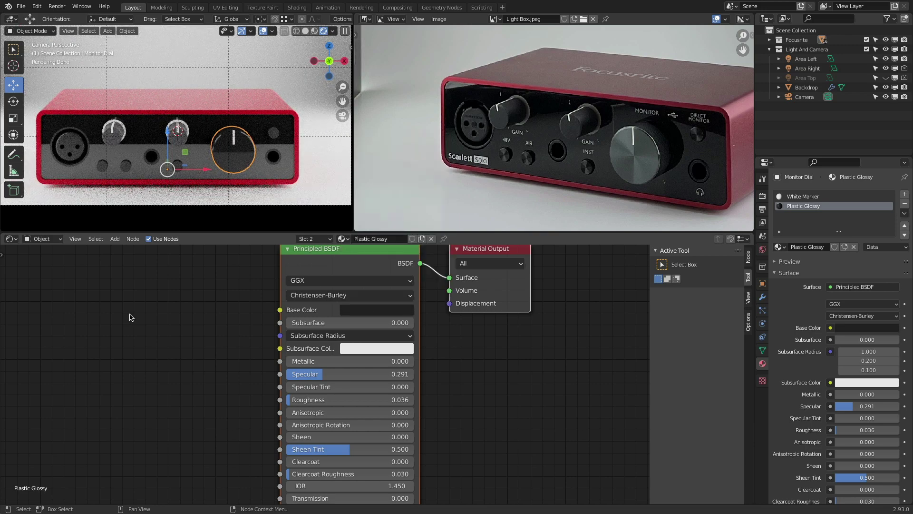
- Assign the existing Plastic Glossy material to the leftmost small button on the front panel
{"action": "left_click", "coordinate": [104, 166]}
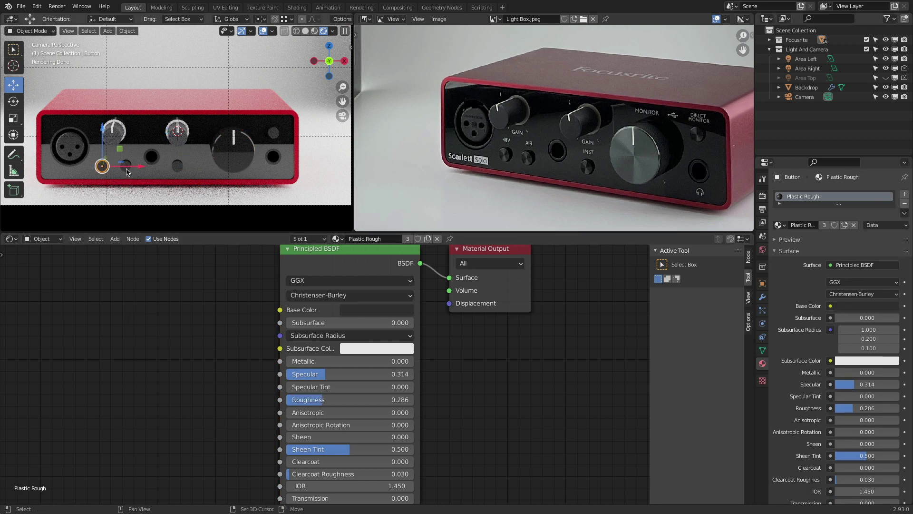
{"action": "left_click", "coordinate": [126, 168], "text": "shift"}
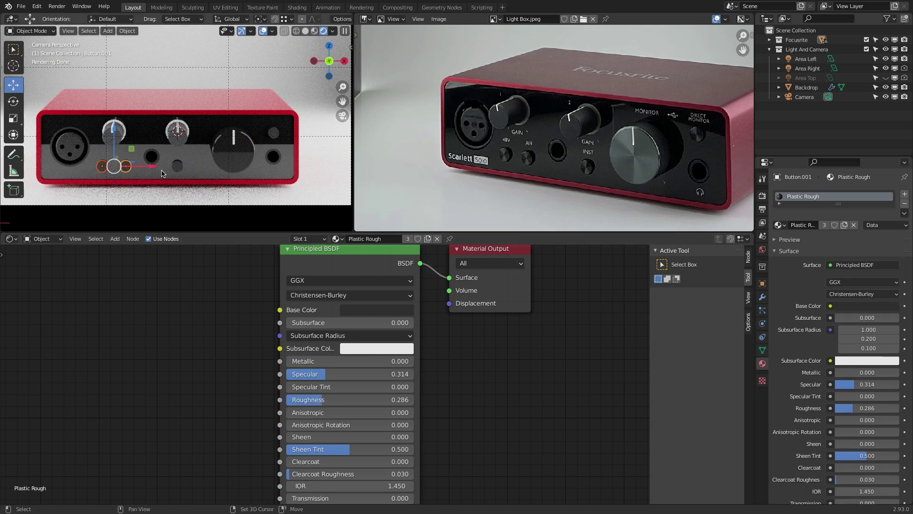
{"action": "left_click", "coordinate": [101, 169]}
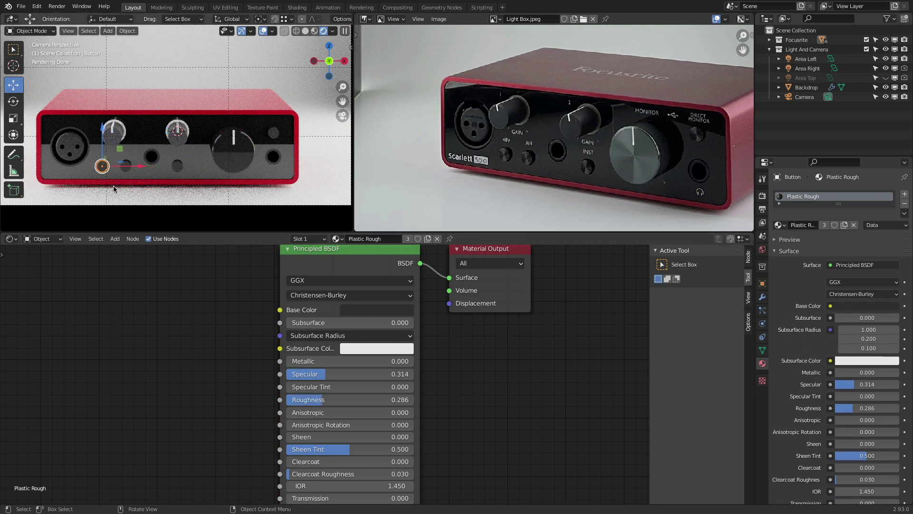
{"action": "left_click", "coordinate": [785, 225]}
{"action": "left_click", "coordinate": [860, 295]}
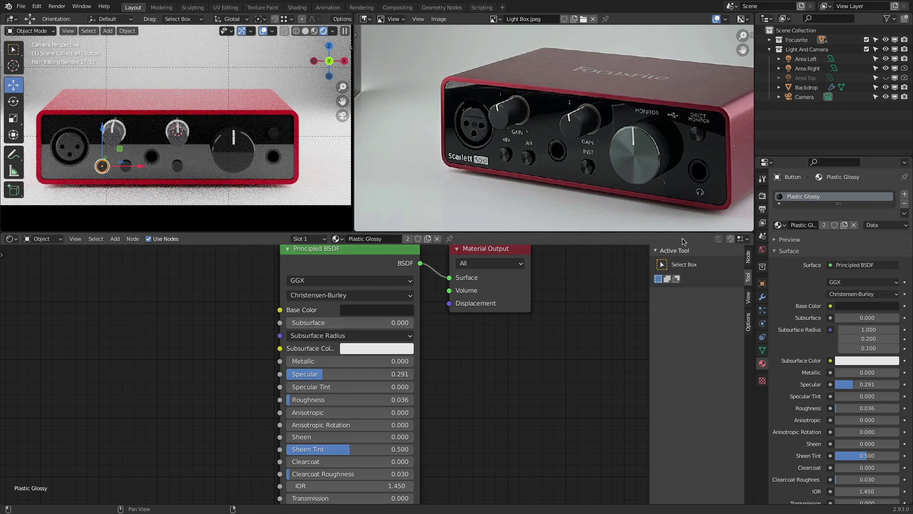
- Select the Foot object in the Focusrite collection and rename its Rubber_-_Soft material as Feet
{"action": "scroll", "coordinate": [531, 151], "scroll_direction": "down", "scroll_amount": 3}
{"action": "left_click", "coordinate": [769, 49]}
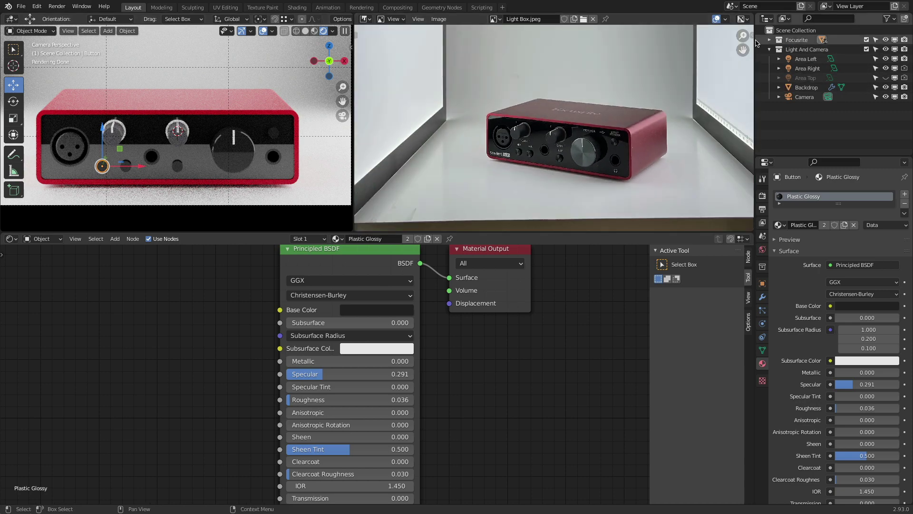
{"action": "left_click", "coordinate": [769, 40]}
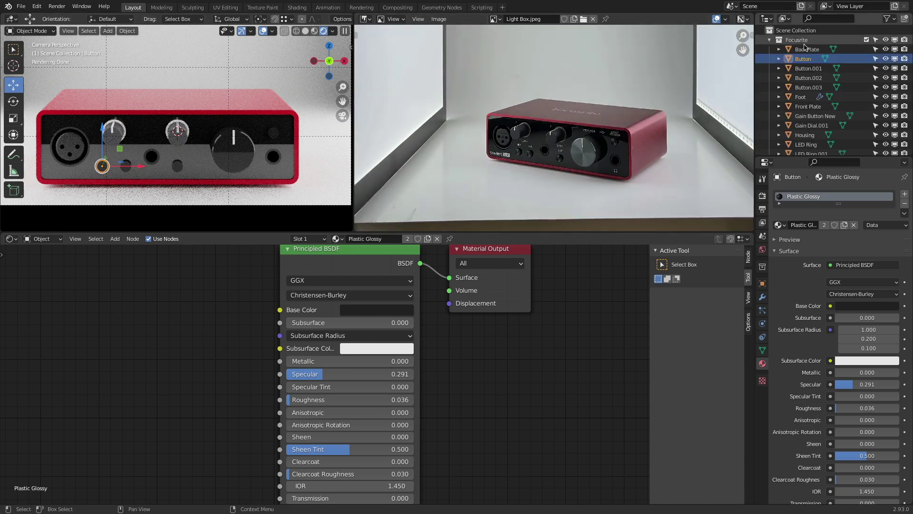
{"action": "left_click", "coordinate": [811, 97]}
{"action": "left_click", "coordinate": [780, 225]}
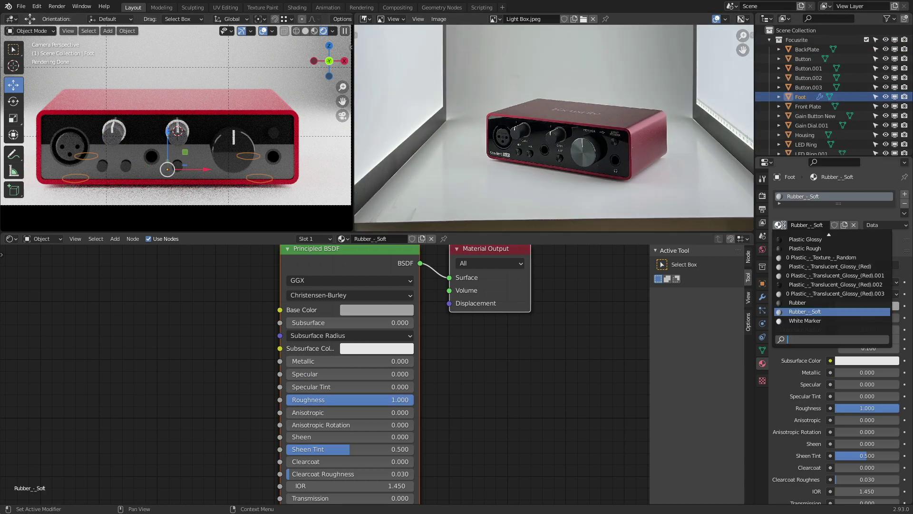
{"action": "scroll", "coordinate": [856, 303], "scroll_direction": "down", "scroll_amount": 2}
{"action": "scroll", "coordinate": [857, 303], "scroll_direction": "up", "scroll_amount": 1}
{"action": "double_click", "coordinate": [808, 225]}
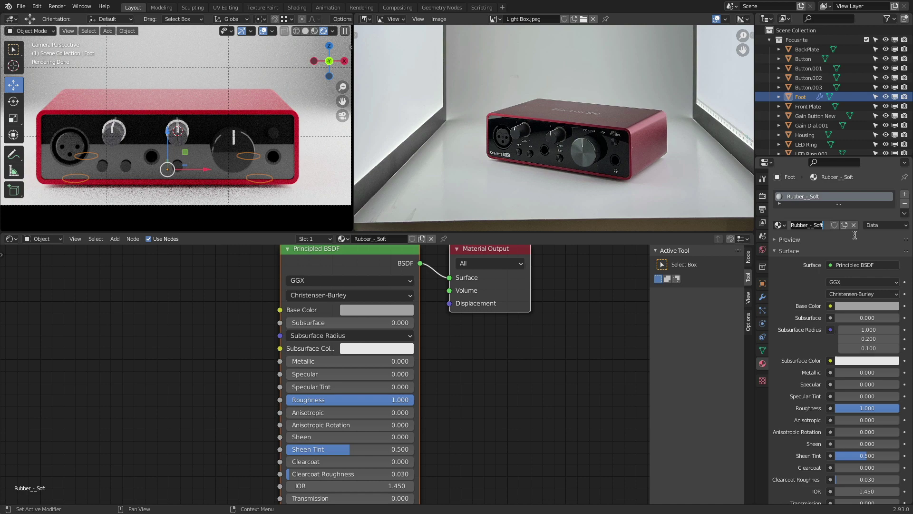
{"action": "type", "text": "Feet"}
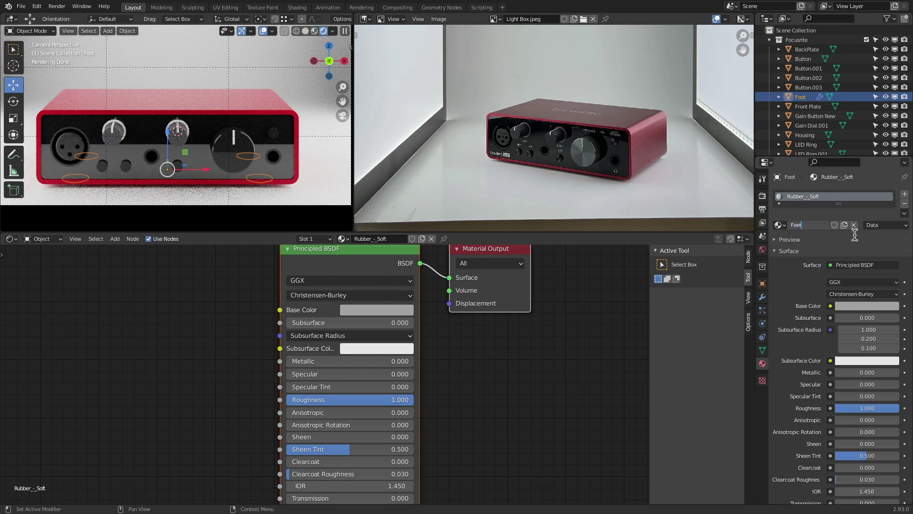
{"action": "key", "text": "Return"}
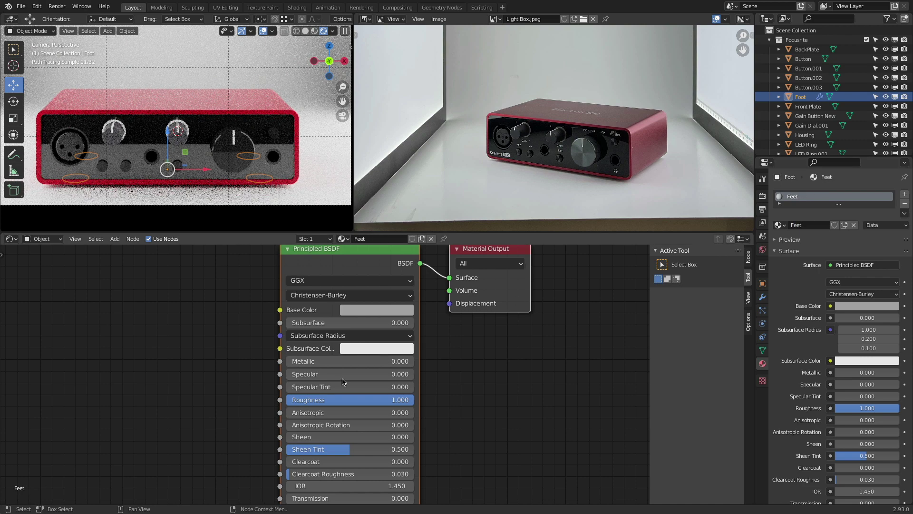
- Set the Feet material to specular 0.145 and roughness 0.491, and darken its base color to near black
{"action": "left_click_drag", "start_coordinate": [343, 376], "coordinate": [362, 376]}
{"action": "left_click_drag", "start_coordinate": [413, 400], "coordinate": [348, 399]}
{"action": "left_click", "coordinate": [377, 309]}
{"action": "left_click_drag", "start_coordinate": [439, 220], "coordinate": [438, 228]}
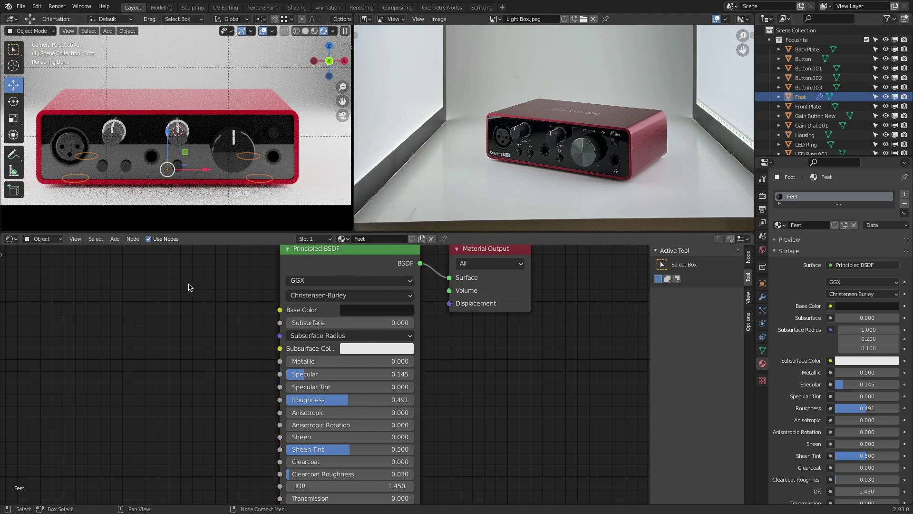
- Purge the file's unused data-blocks and check which materials are left
{"action": "left_click", "coordinate": [779, 224]}
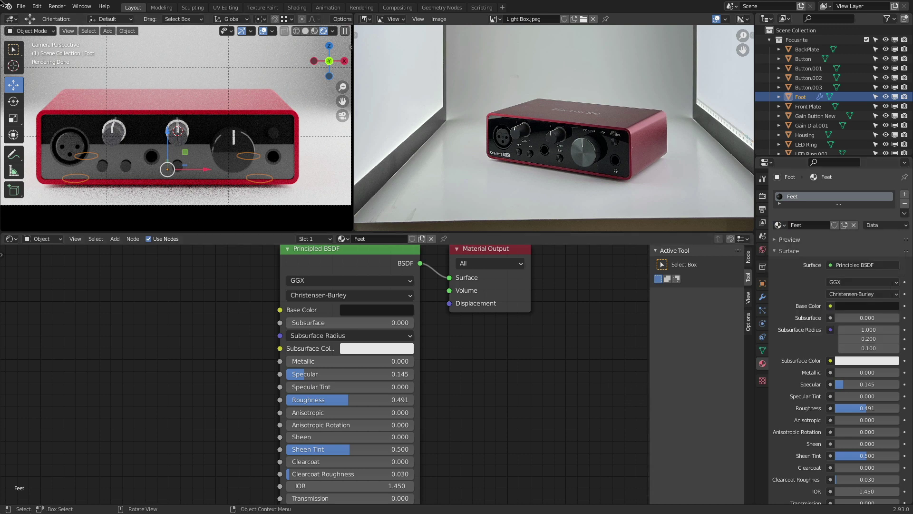
{"action": "left_click", "coordinate": [21, 6]}
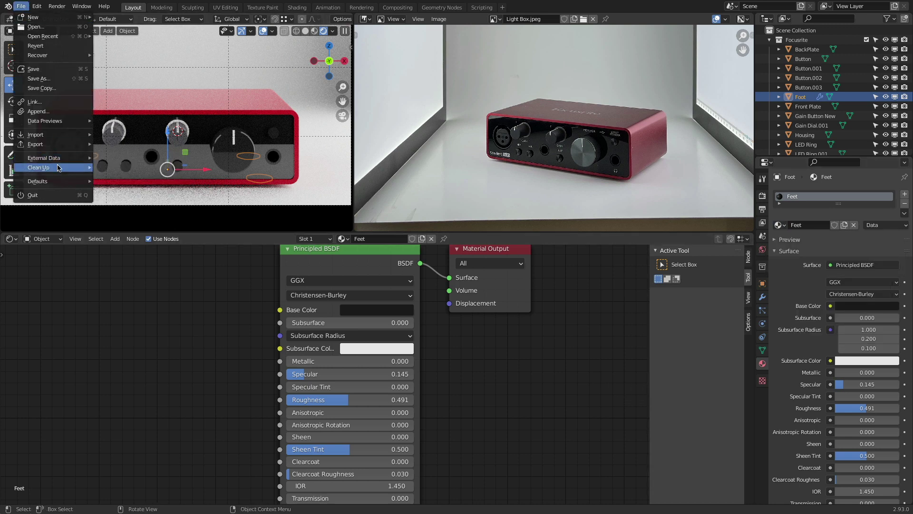
{"action": "mouse_move", "coordinate": [52, 167]}
{"action": "left_click", "coordinate": [131, 168]}
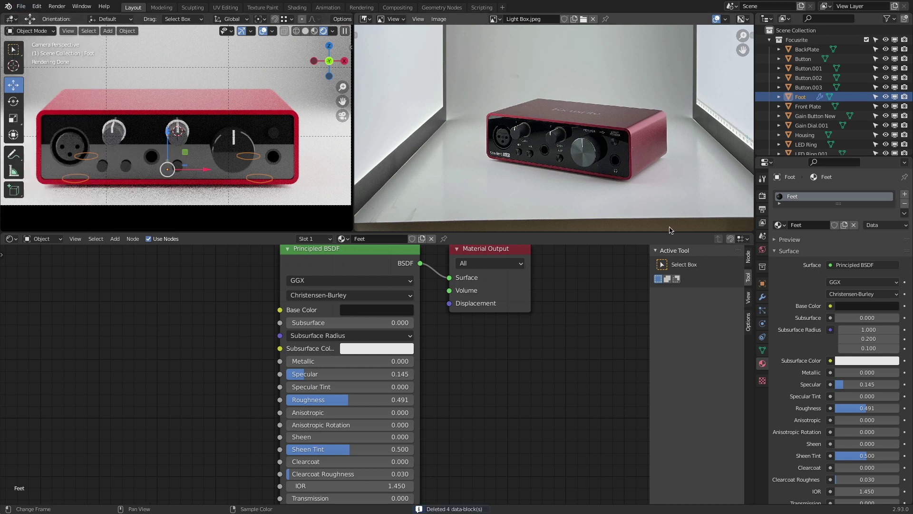
{"action": "left_click", "coordinate": [780, 225]}
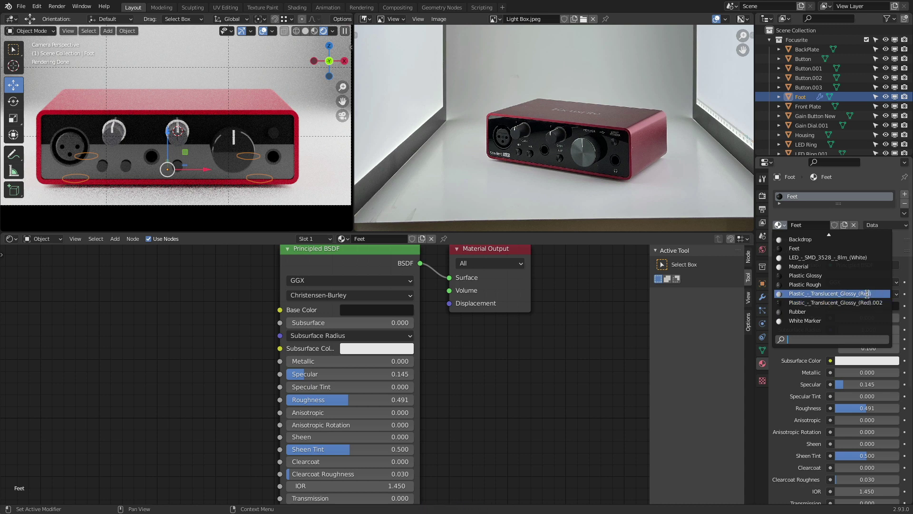
- Check the materials on the monitor and gain dials, and rename the Front Plate's material as Plastic High Glossy
{"action": "left_click", "coordinate": [224, 162]}
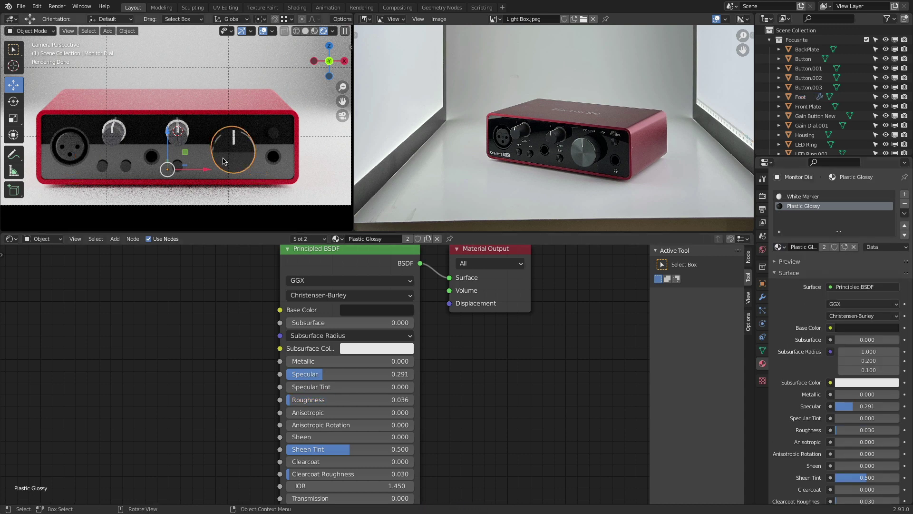
{"action": "left_click", "coordinate": [187, 137]}
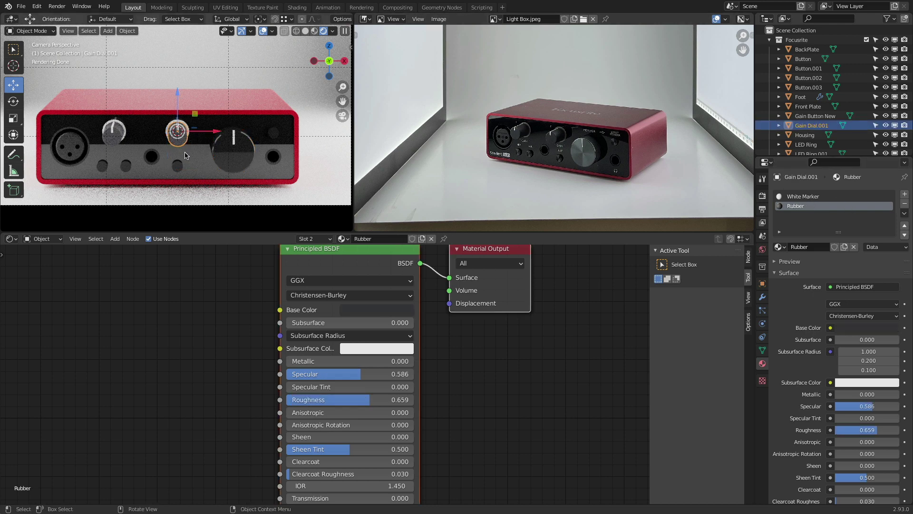
{"action": "left_click", "coordinate": [113, 134]}
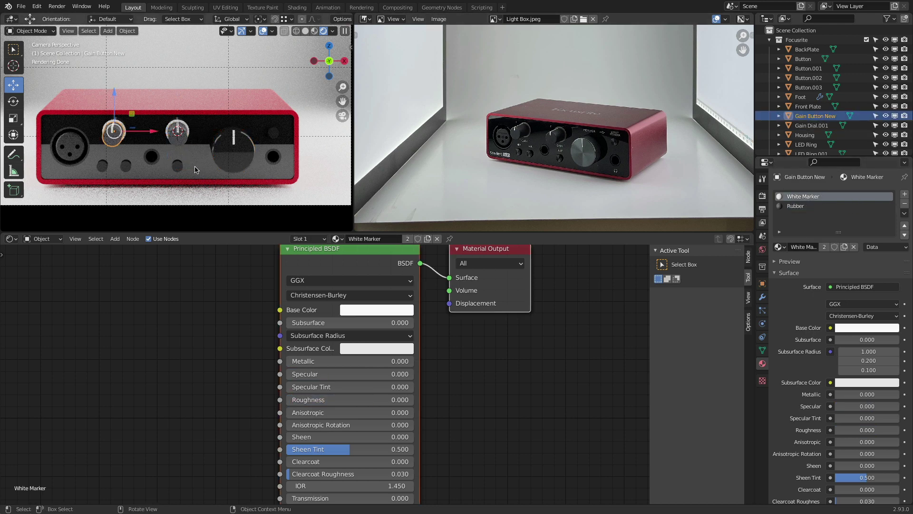
{"action": "left_click", "coordinate": [159, 165]}
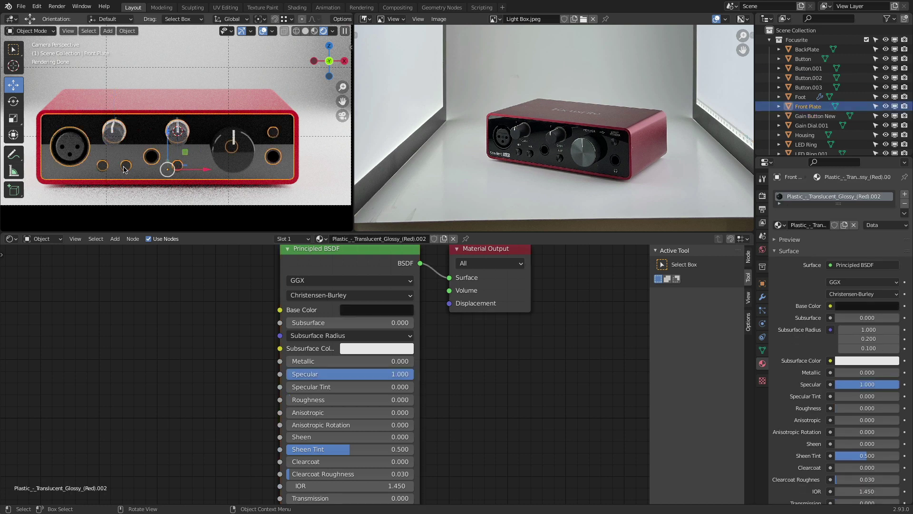
{"action": "left_click", "coordinate": [800, 226]}
{"action": "type", "text": "Pla"}
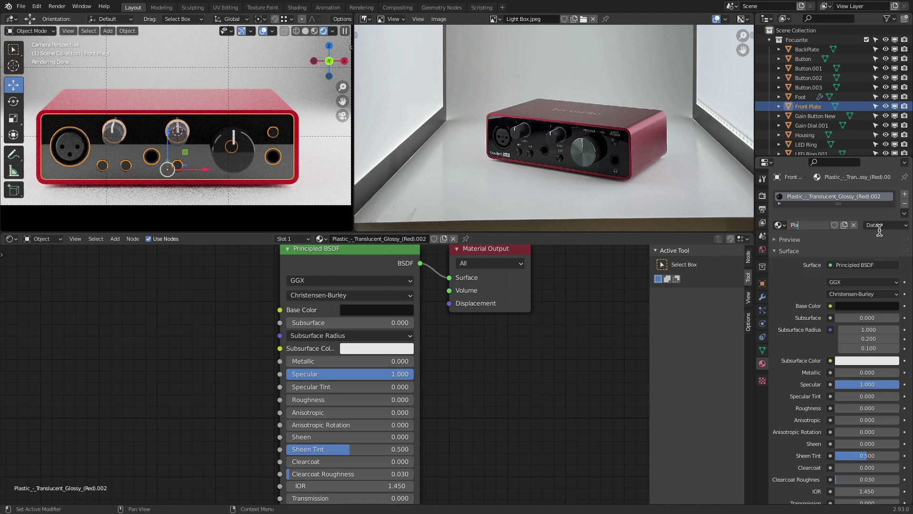
{"action": "type", "text": "stic"}
{"action": "type", "text": " High Glossy"}
{"action": "key", "text": "Return"}
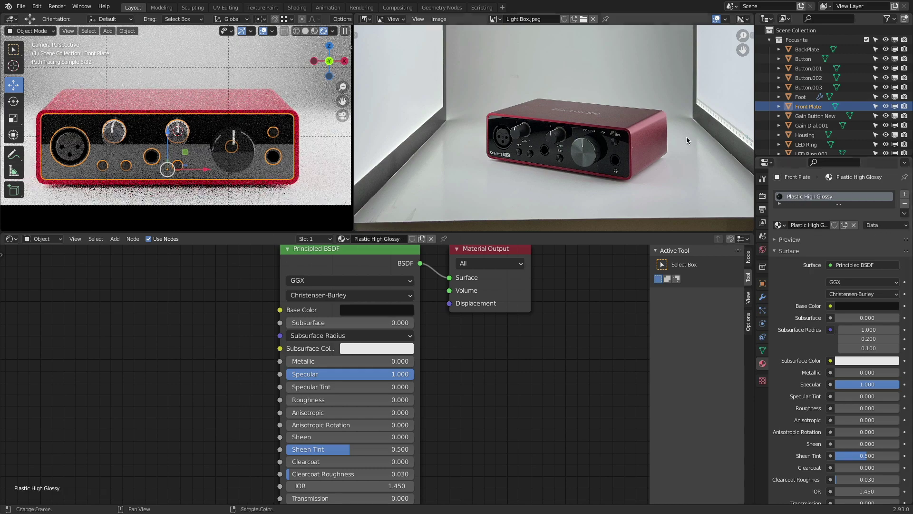
- Replace the BackPlate's Plastic_-_Translucent_Glossy_(Red) material with Plastic High Glossy
{"action": "middle_click_drag", "start_coordinate": [312, 115], "coordinate": [167, 132]}
{"action": "scroll", "coordinate": [255, 189], "scroll_direction": "up", "scroll_amount": 5}
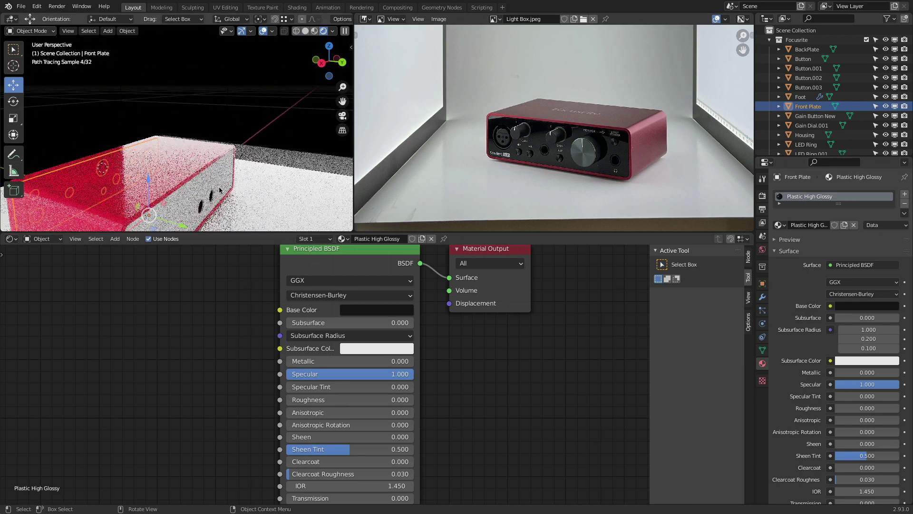
{"action": "left_click", "coordinate": [221, 182]}
{"action": "left_click", "coordinate": [778, 225]}
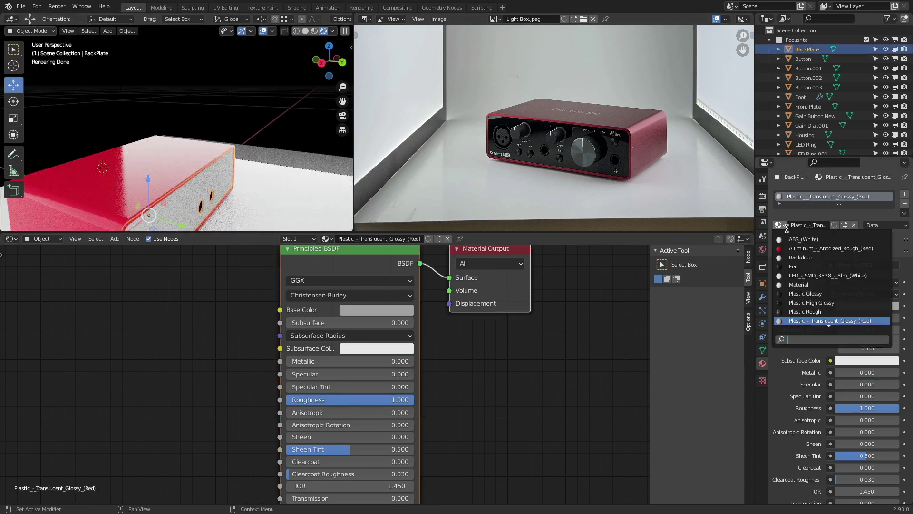
{"action": "type", "text": "pals"}
{"action": "key", "text": "Up"}
{"action": "key", "text": "Return"}
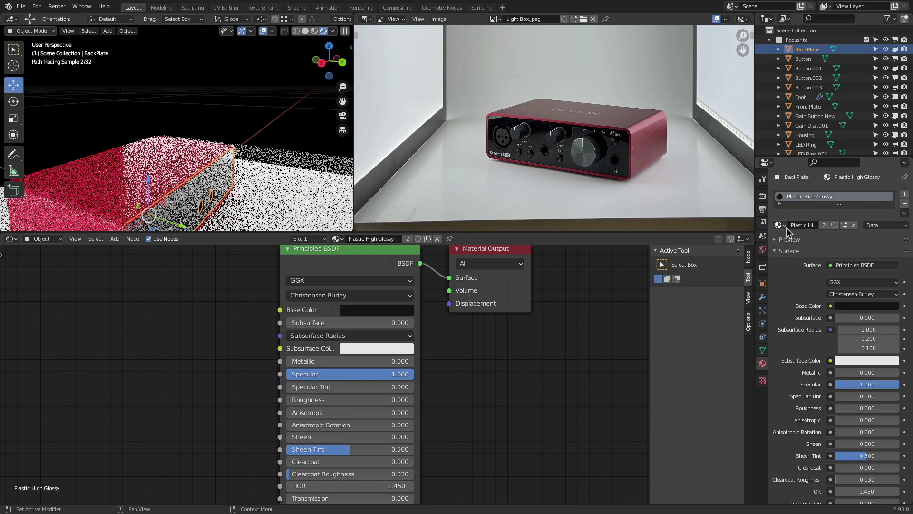
- Rename the Housing's Aluminum_-_Anodized_Rough_(Red) material as Aluminum Red
{"action": "scroll", "coordinate": [148, 135], "scroll_direction": "down", "scroll_amount": 3}
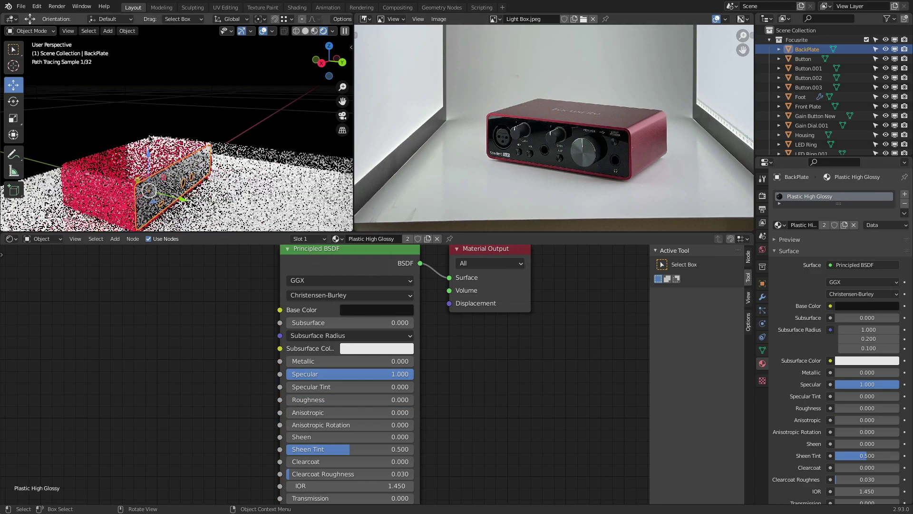
{"action": "mouse_move", "coordinate": [146, 136]}
{"action": "middle_mouse_down"}
{"action": "mouse_move", "coordinate": [255, 143]}
{"action": "mouse_move", "coordinate": [148, 130]}
{"action": "middle_mouse_up"}
{"action": "left_click", "coordinate": [147, 129]}
{"action": "double_click", "coordinate": [823, 225]}
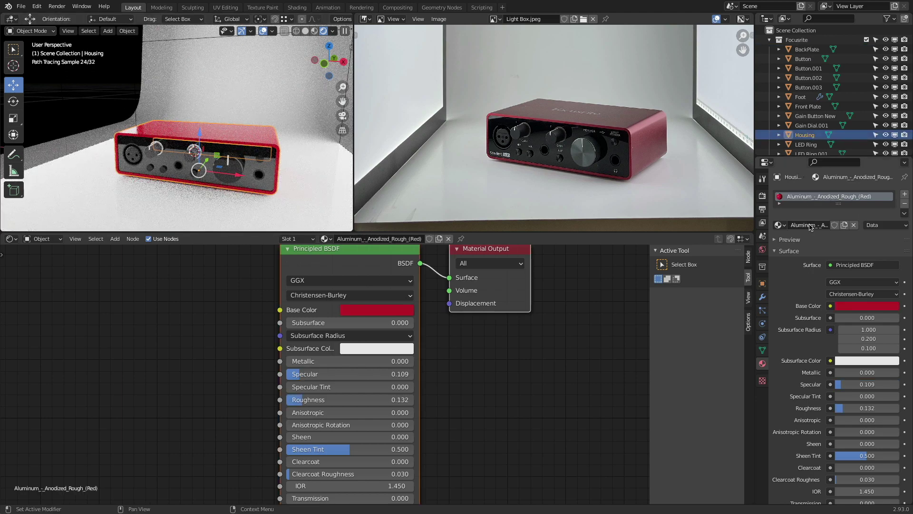
{"action": "type", "text": "Alum"}
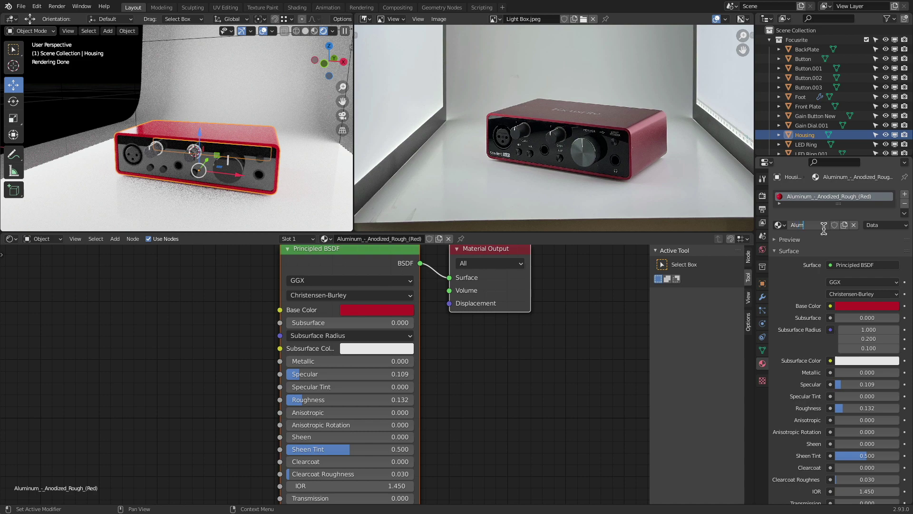
{"action": "type", "text": "inum Red"}
{"action": "key", "text": "Return"}
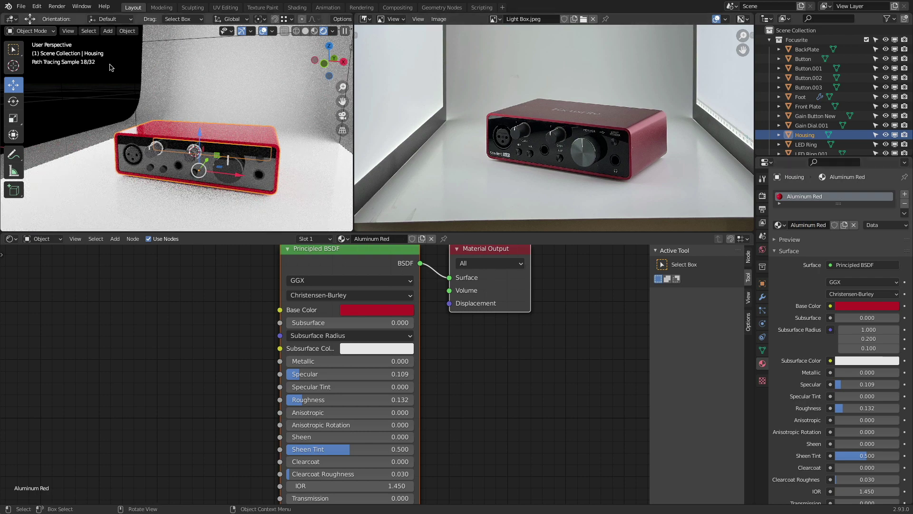
{"action": "left_click", "coordinate": [21, 6]}
{"action": "mouse_move", "coordinate": [57, 144]}
{"action": "left_click", "coordinate": [111, 159]}
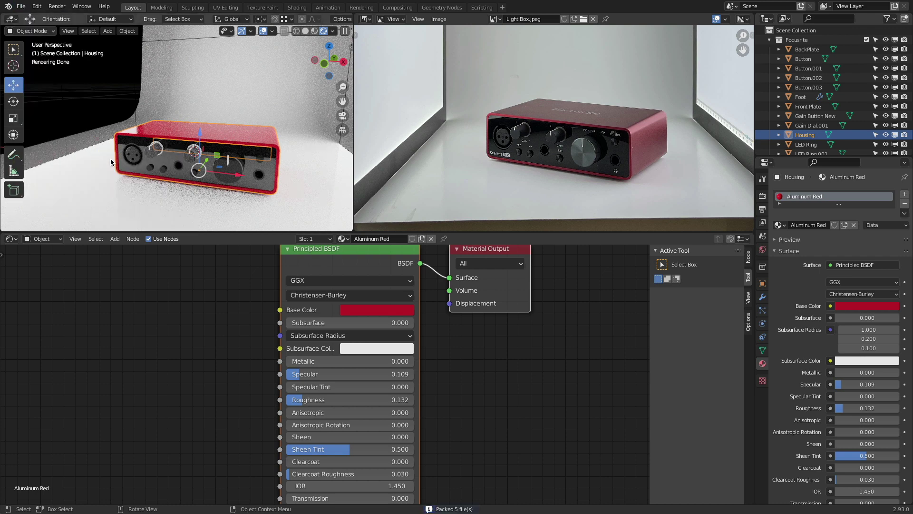
{"action": "left_click", "coordinate": [21, 7]}
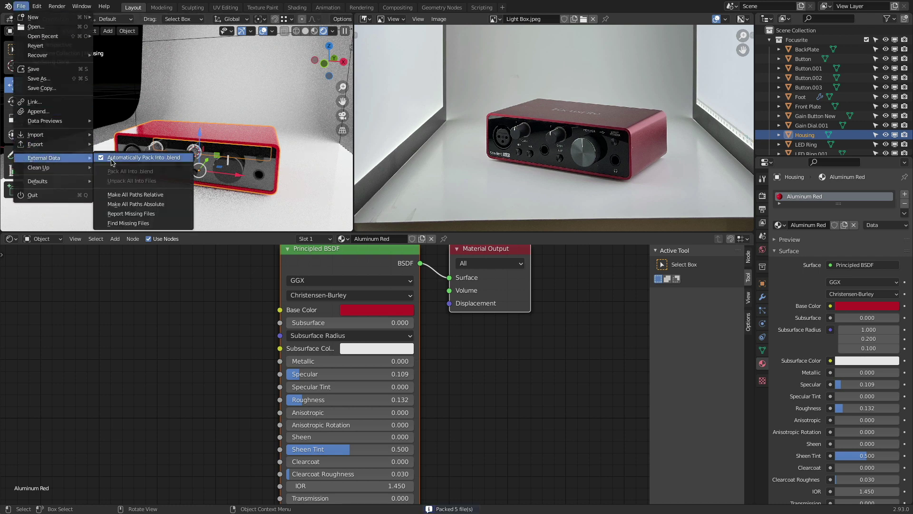
{"action": "left_click", "coordinate": [111, 158]}
- Purge the data-blocks left unused by the back plate's material change and look through the updated material list
{"action": "left_click", "coordinate": [21, 6]}
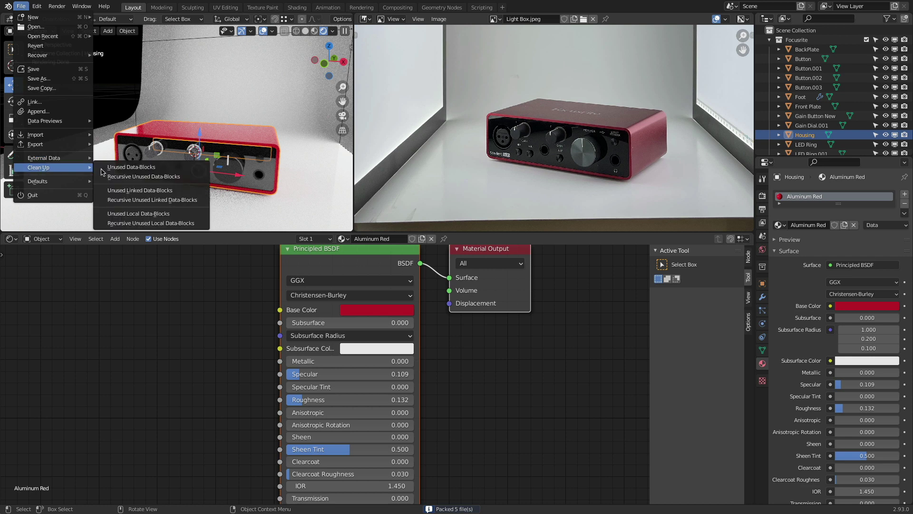
{"action": "left_click", "coordinate": [108, 169]}
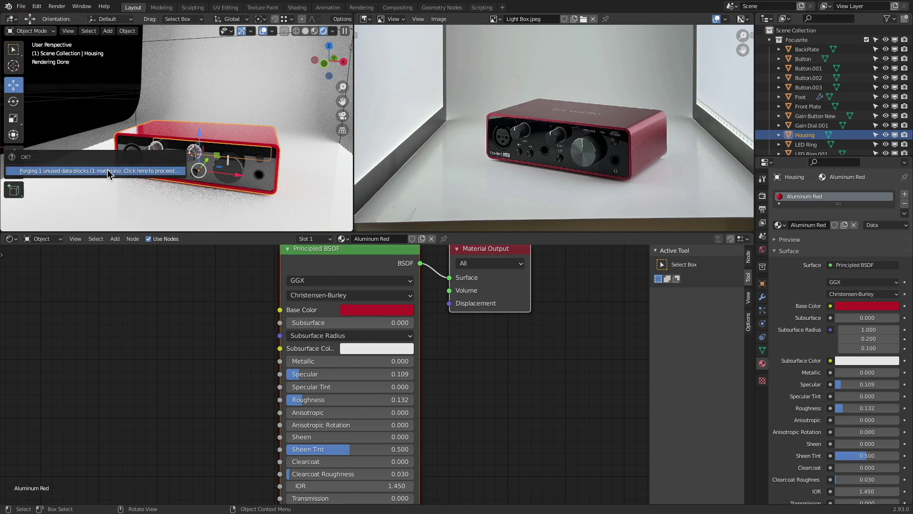
{"action": "left_click", "coordinate": [784, 226]}
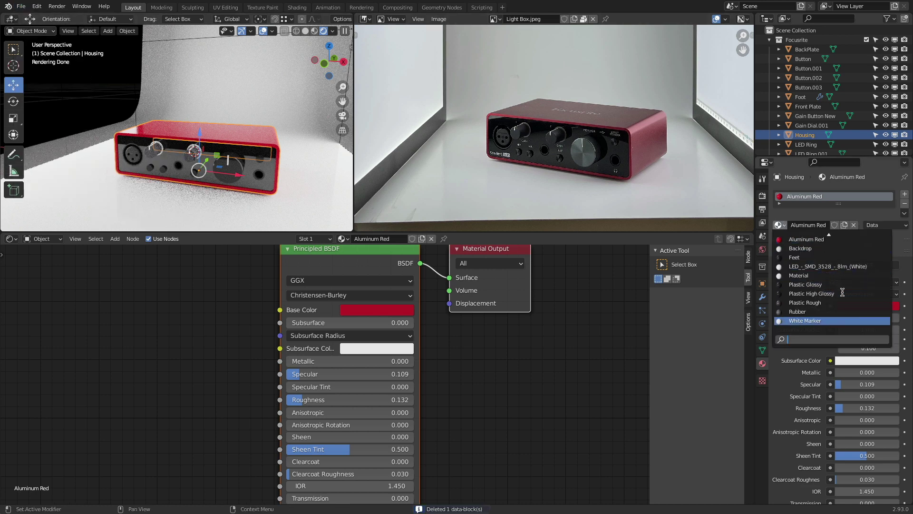
{"action": "scroll", "coordinate": [829, 235], "scroll_direction": "up", "scroll_amount": 1}
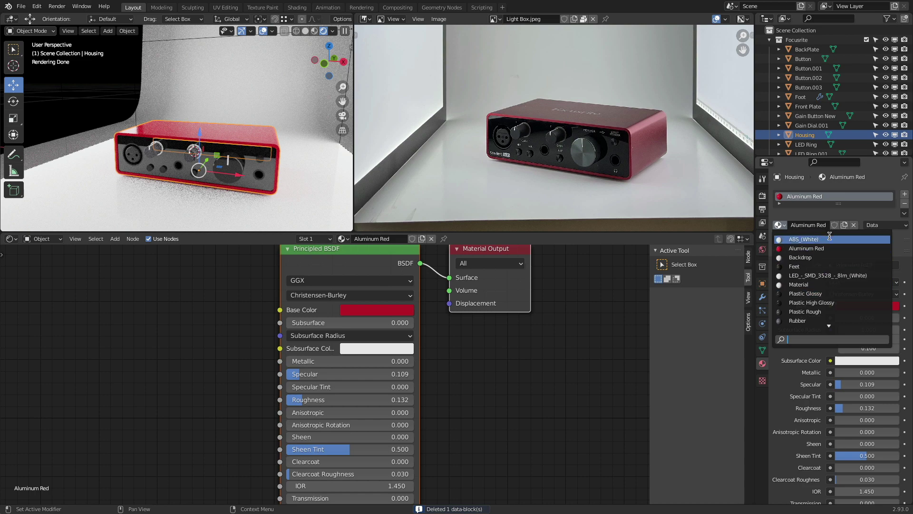
{"action": "scroll", "coordinate": [531, 299], "scroll_direction": "down", "scroll_amount": 2}
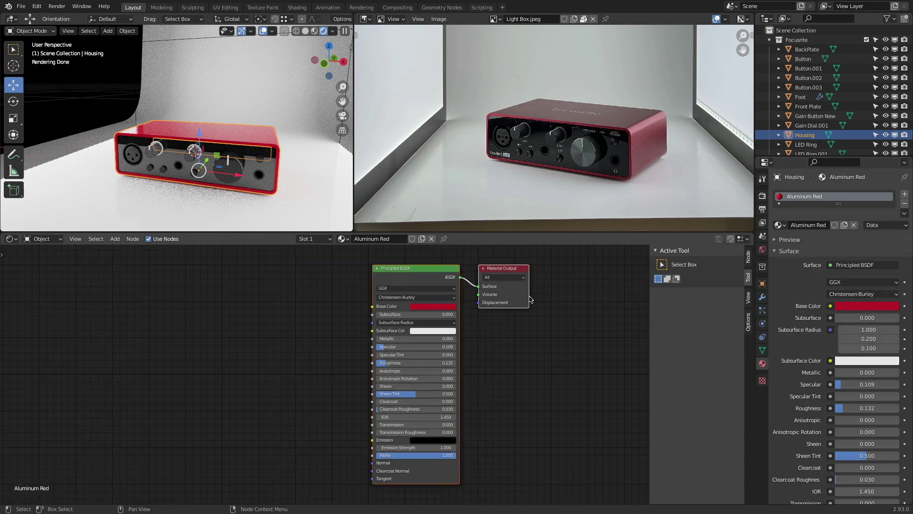
- View the interface through the scene camera with nothing selected and the whole camera frame in view
{"action": "key", "text": "Home"}
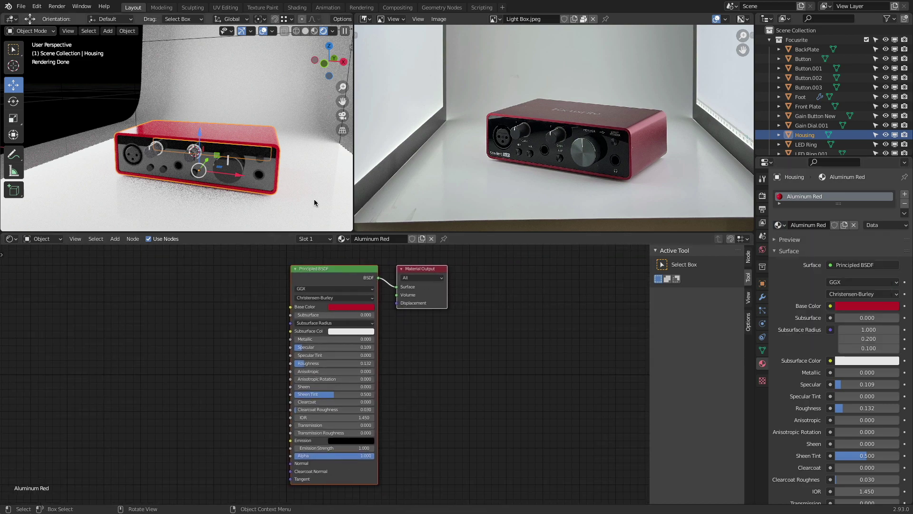
{"action": "key", "text": "KP_0"}
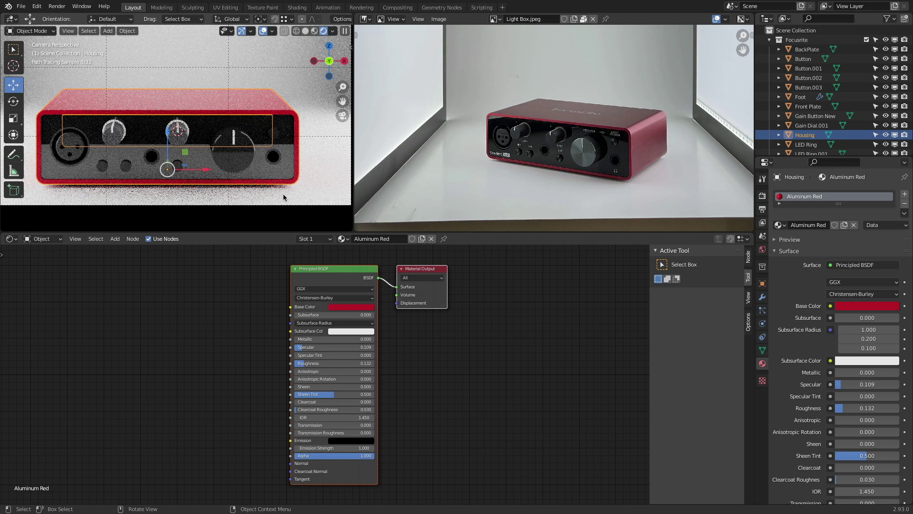
{"action": "key", "text": "alt+a"}
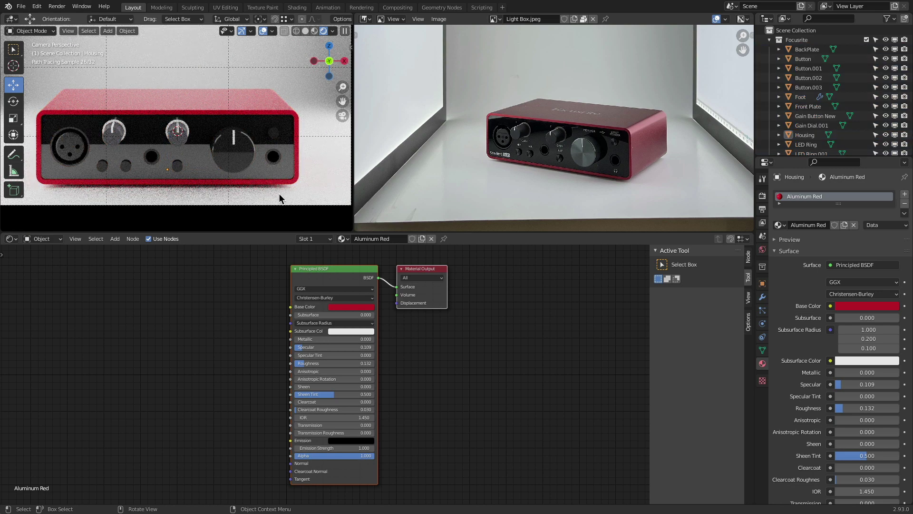
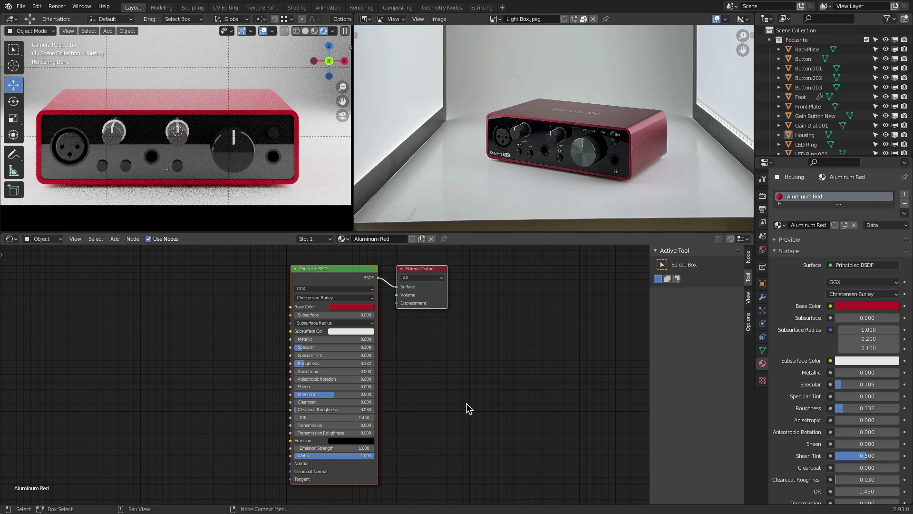
{"action": "scroll", "coordinate": [272, 146], "scroll_direction": "down", "scroll_amount": 2}
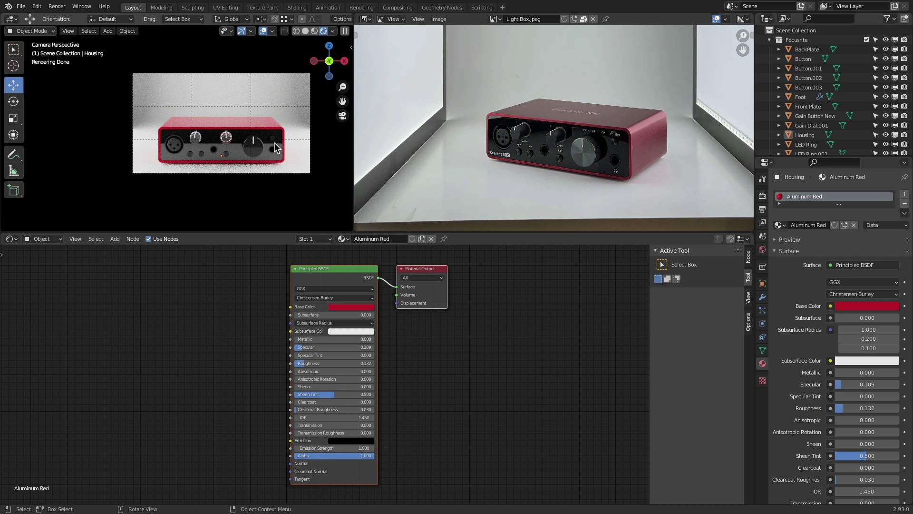
- Change the Light Box.jpeg image editor into a 3D Viewport showing the backdrop, lights and camera
{"action": "mouse_move", "coordinate": [398, 21]}
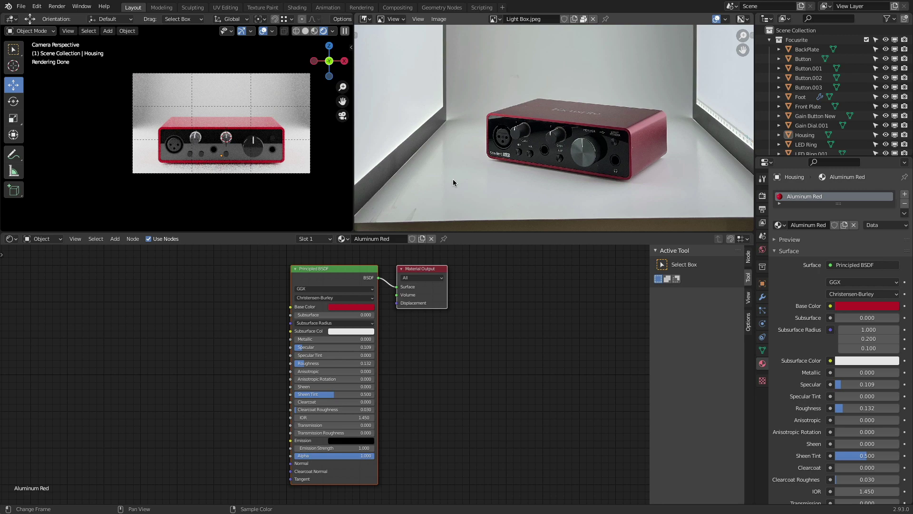
{"action": "left_click", "coordinate": [365, 19]}
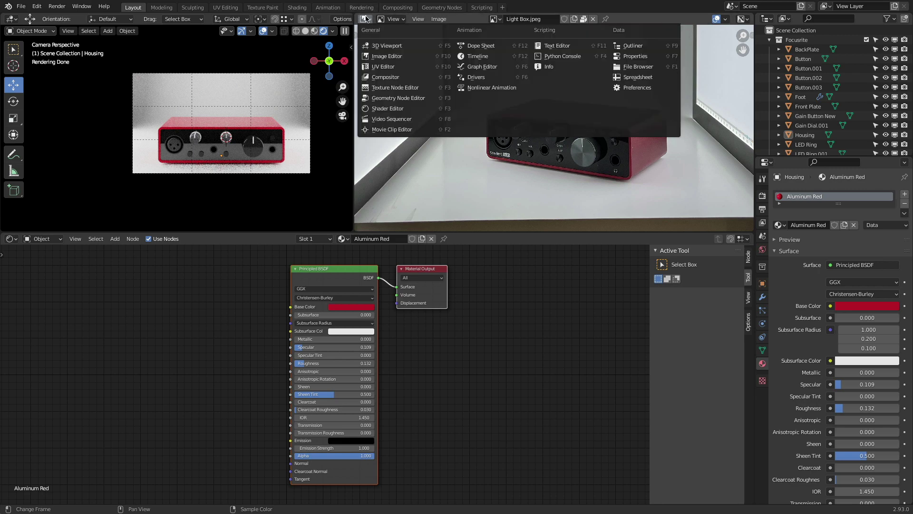
{"action": "left_click", "coordinate": [415, 49]}
{"action": "scroll", "coordinate": [558, 176], "scroll_direction": "down", "scroll_amount": 3}
{"action": "middle_click_drag", "start_coordinate": [558, 176], "coordinate": [591, 177]}
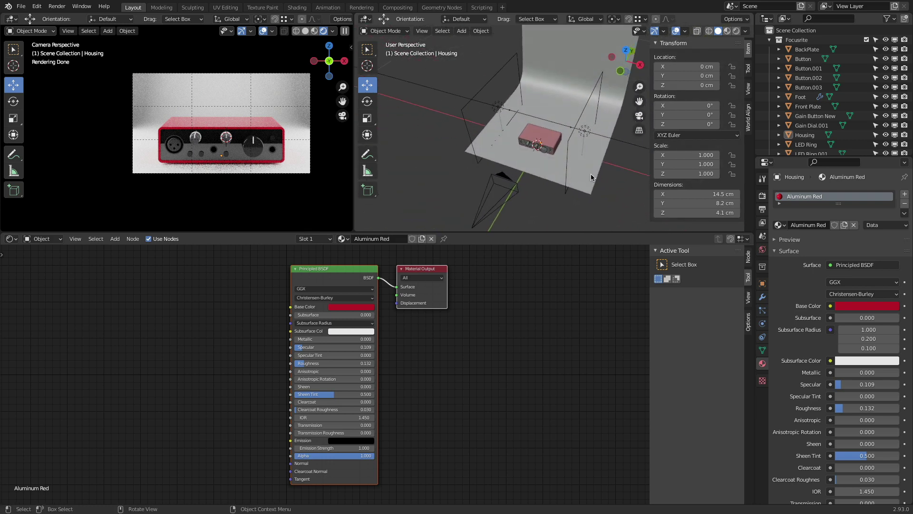
{"action": "middle_click_drag", "start_coordinate": [543, 146], "coordinate": [538, 108]}
{"action": "middle_click_drag", "start_coordinate": [591, 185], "coordinate": [563, 142]}
- Snap the 3D cursor to the world origin
{"action": "key", "text": "shift+s"}
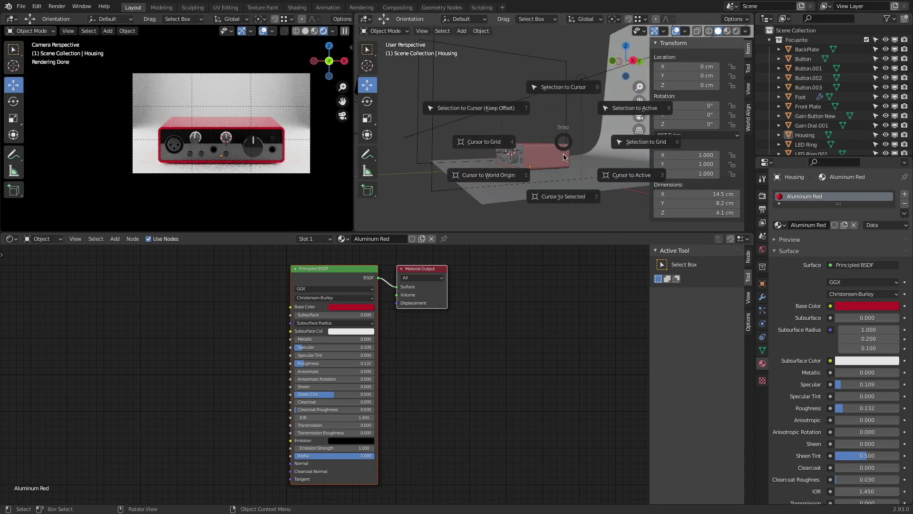
{"action": "left_click", "coordinate": [522, 181]}
{"action": "mouse_move", "coordinate": [523, 179]}
{"action": "middle_mouse_down"}
{"action": "mouse_move", "coordinate": [490, 175]}
{"action": "mouse_move", "coordinate": [527, 194]}
{"action": "middle_mouse_up"}
- Collapse the Focusrite collection in the outliner and unhide the Area Top light in the viewport
{"action": "scroll", "coordinate": [527, 194], "scroll_direction": "down", "scroll_amount": 4}
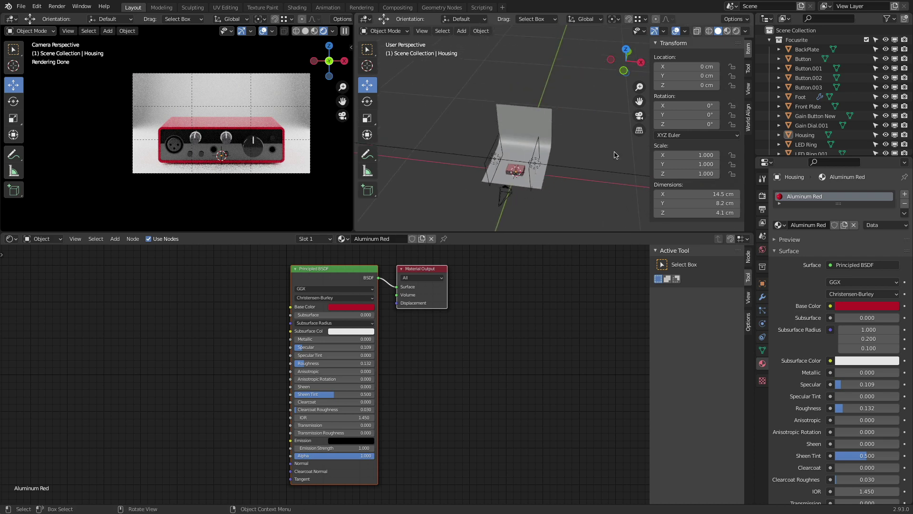
{"action": "left_click", "coordinate": [769, 40]}
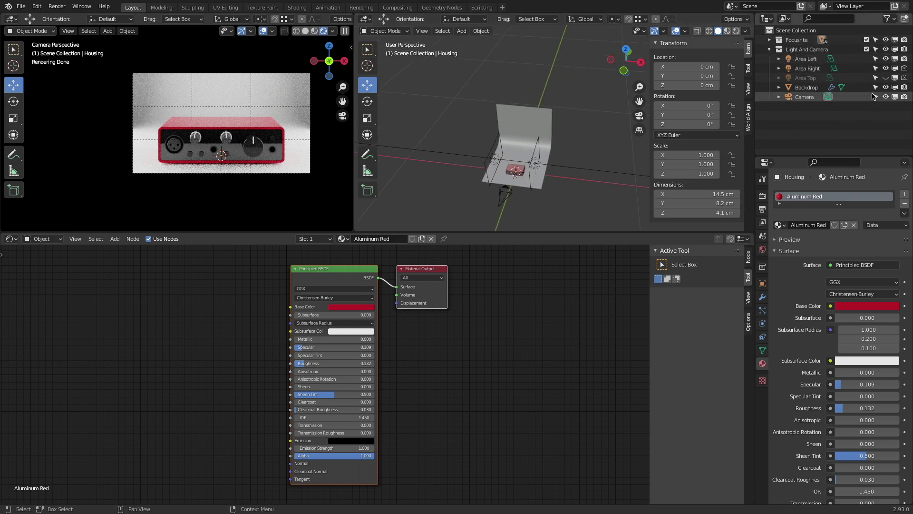
{"action": "left_click", "coordinate": [885, 78]}
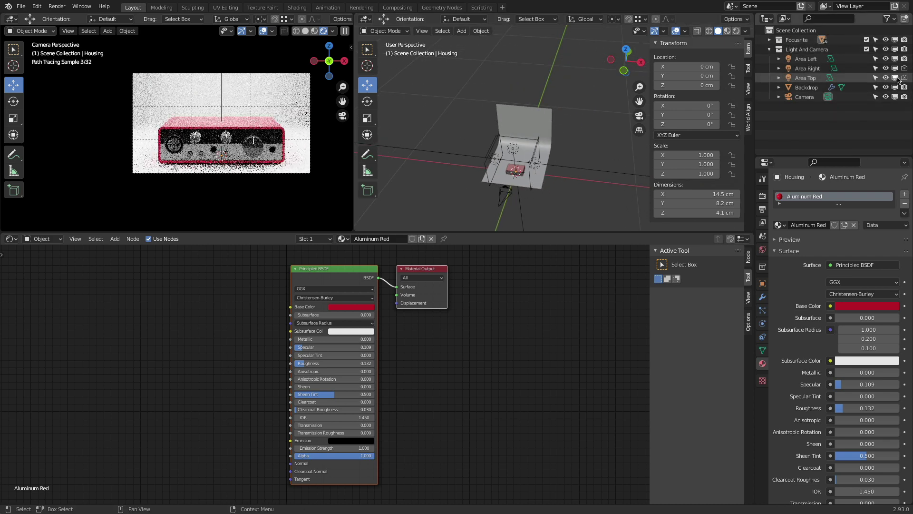
{"action": "left_click", "coordinate": [515, 149]}
{"action": "left_click", "coordinate": [487, 170], "text": "shift"}
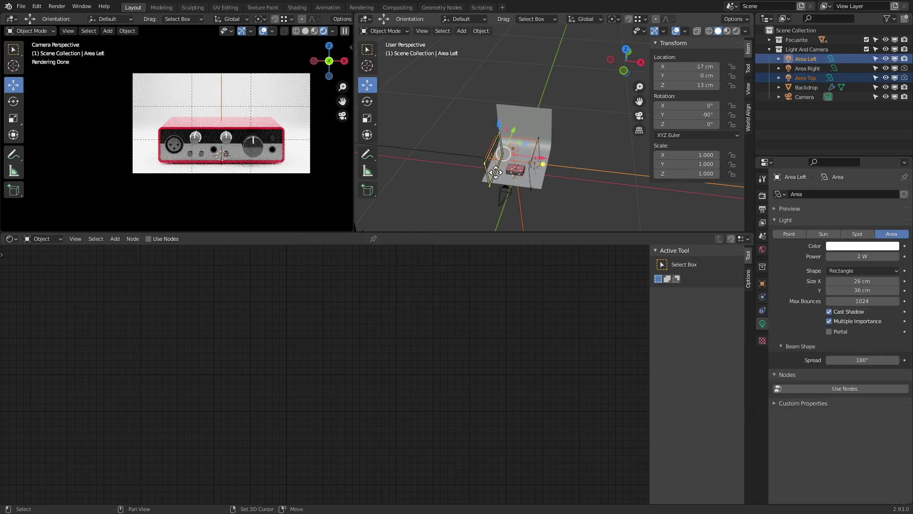
{"action": "left_click", "coordinate": [533, 180], "text": "shift"}
{"action": "left_click", "coordinate": [507, 195], "text": "shift"}
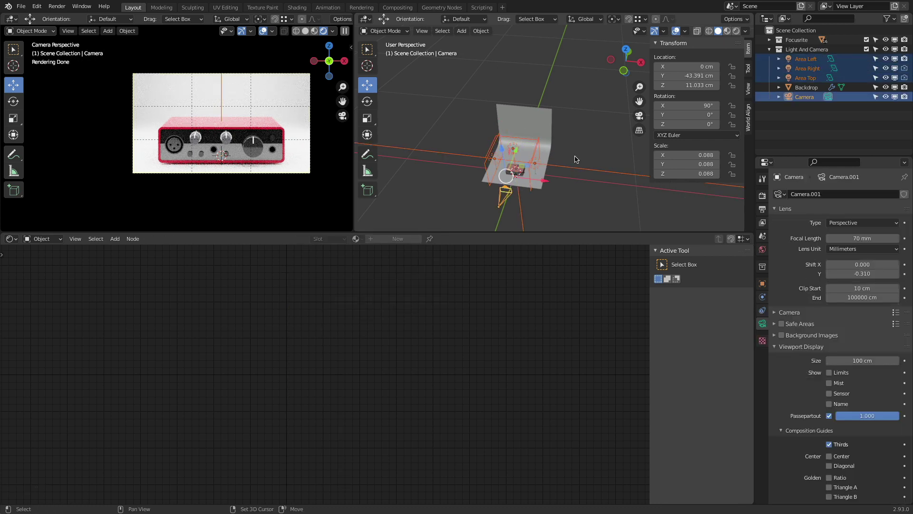
{"action": "left_click", "coordinate": [548, 126], "text": "shift"}
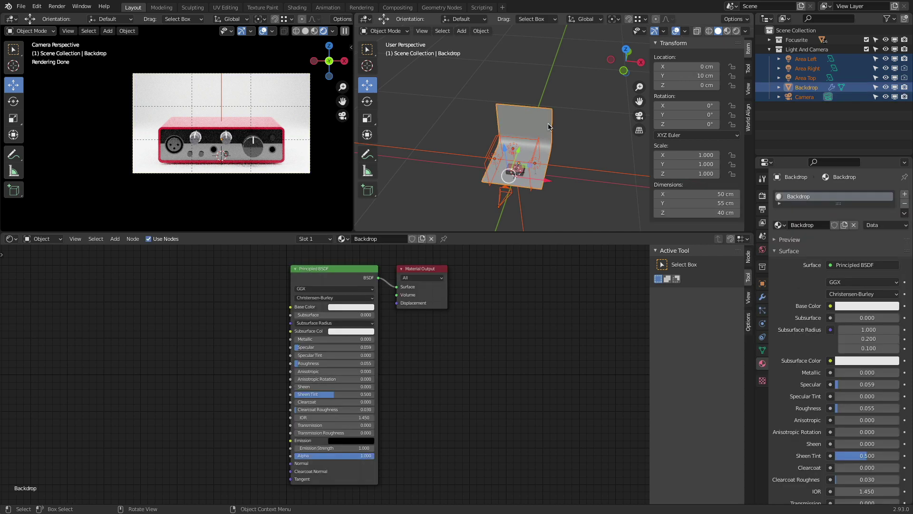
{"action": "left_click", "coordinate": [582, 124]}
{"action": "scroll", "coordinate": [504, 134], "scroll_direction": "up", "scroll_amount": 4}
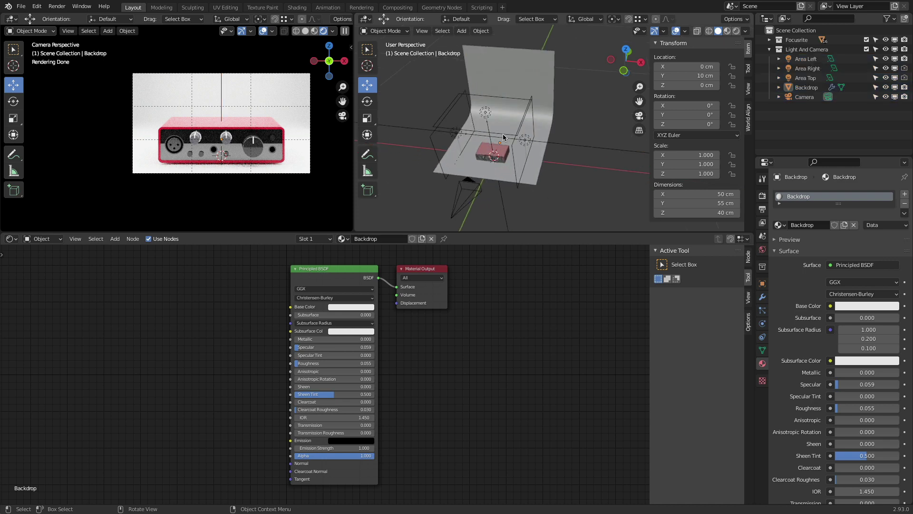
- Parent the Area Top, Area Left and Area Right lights and the camera to the Backdrop using the Object parent type
{"action": "left_click", "coordinate": [503, 133]}
{"action": "left_click", "coordinate": [436, 149], "text": "shift"}
{"action": "left_click", "coordinate": [512, 164], "text": "shift"}
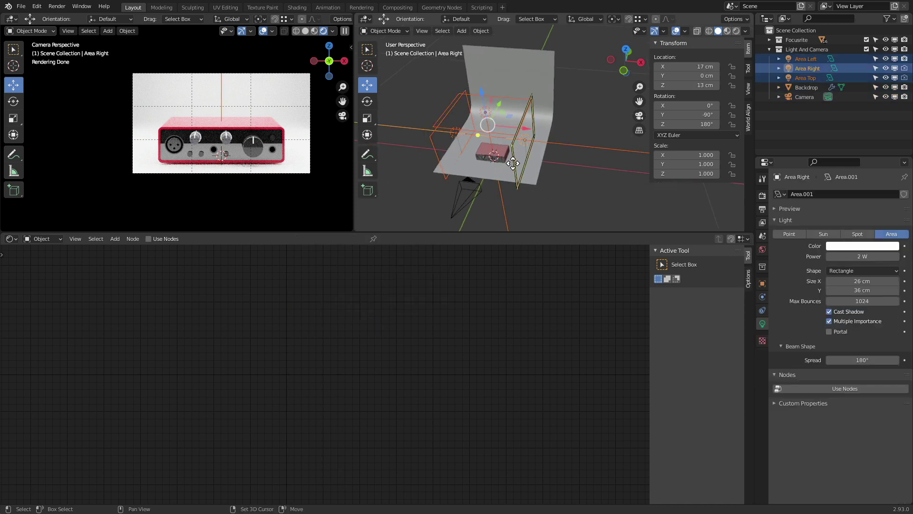
{"action": "left_click", "coordinate": [465, 190], "text": "shift"}
{"action": "left_click", "coordinate": [534, 78], "text": "shift"}
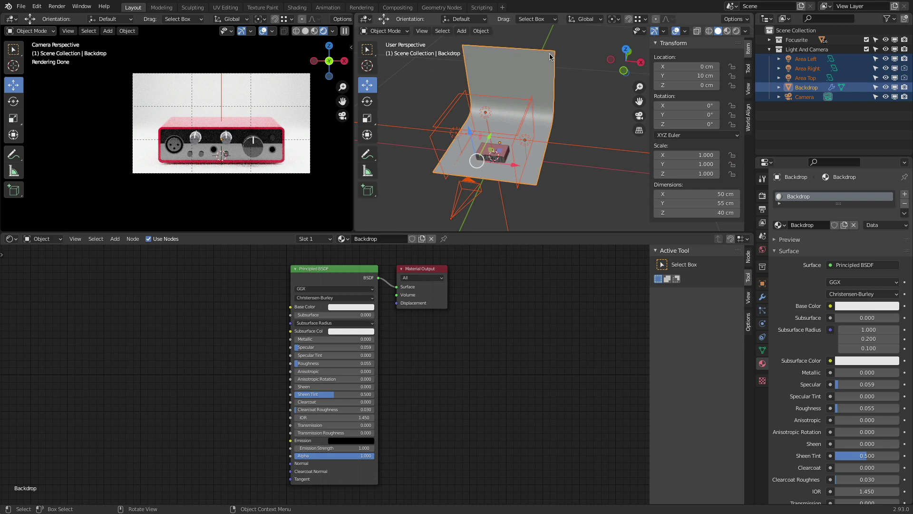
{"action": "left_click", "coordinate": [478, 31]}
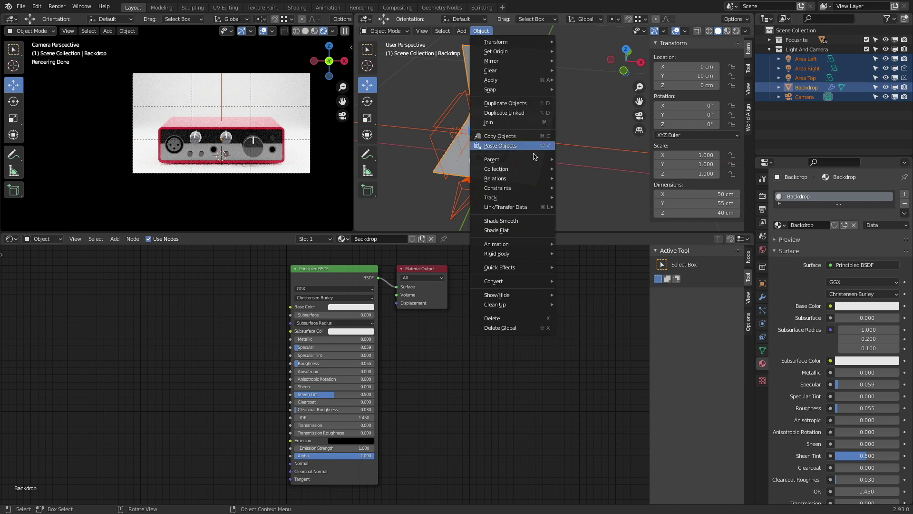
{"action": "mouse_move", "coordinate": [533, 160]}
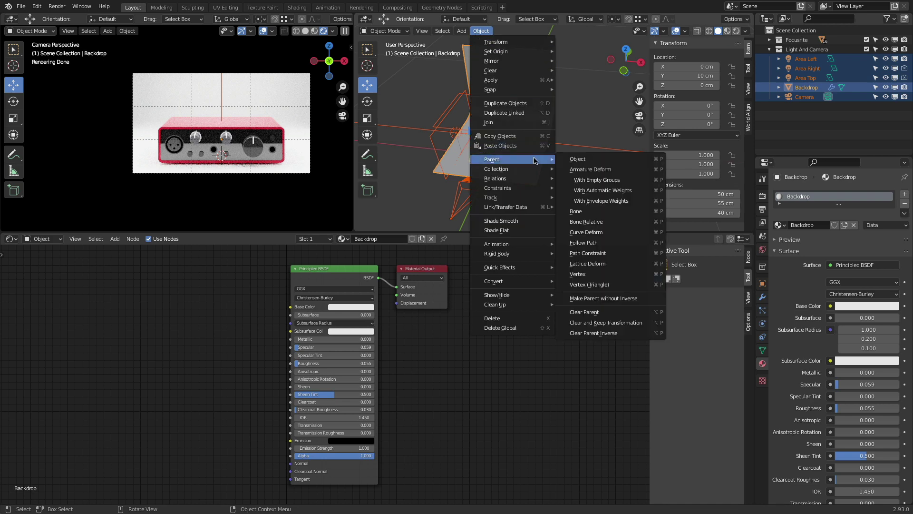
{"action": "left_click", "coordinate": [599, 159]}
{"action": "left_click", "coordinate": [551, 84]}
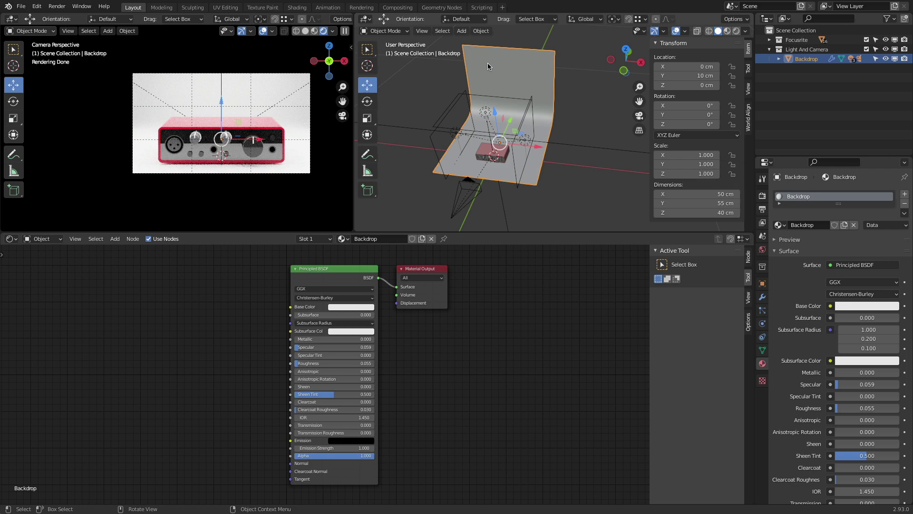
- Try moving the Area Right light, the Area Left light and the camera one by one, cancelling each move
{"action": "left_click", "coordinate": [535, 122]}
{"action": "key", "text": "g"}
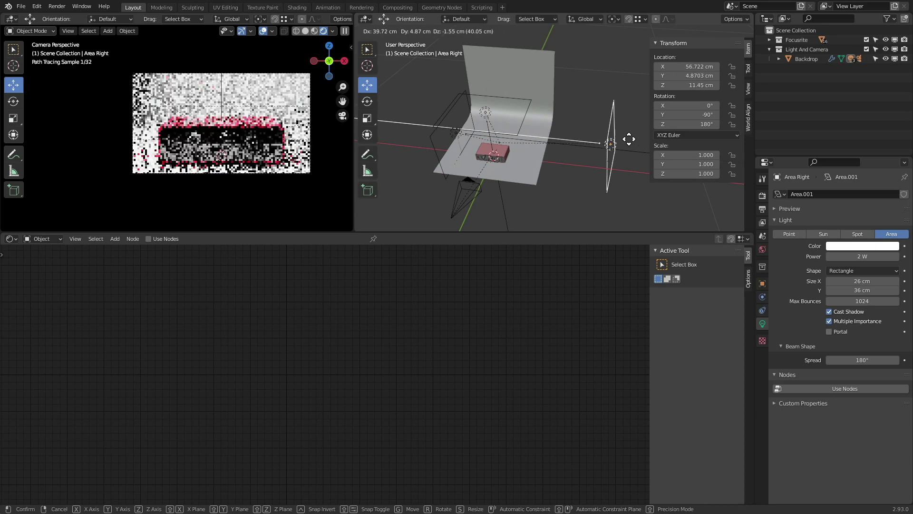
{"action": "key", "text": "Escape"}
{"action": "left_click", "coordinate": [434, 150]}
{"action": "key", "text": "g"}
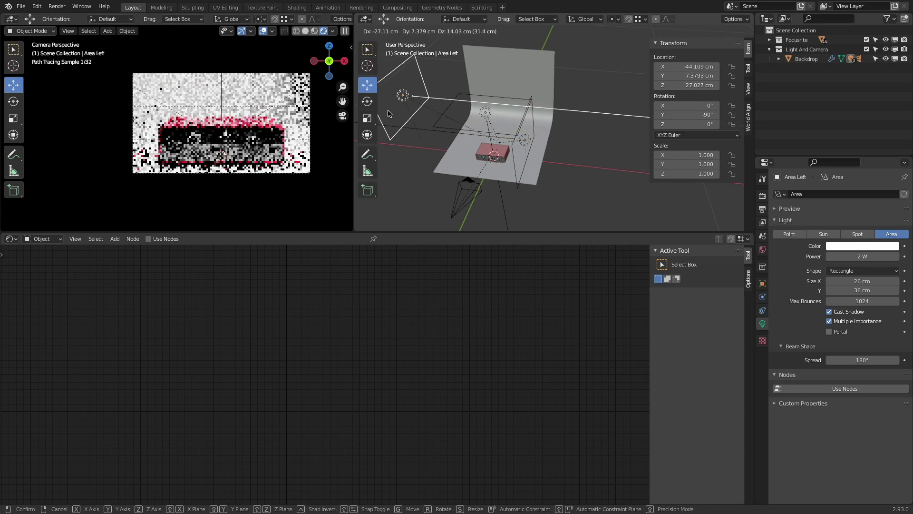
{"action": "right_click", "coordinate": [419, 116]}
{"action": "left_click", "coordinate": [453, 203]}
{"action": "key", "text": "g"}
{"action": "right_click", "coordinate": [437, 128]}
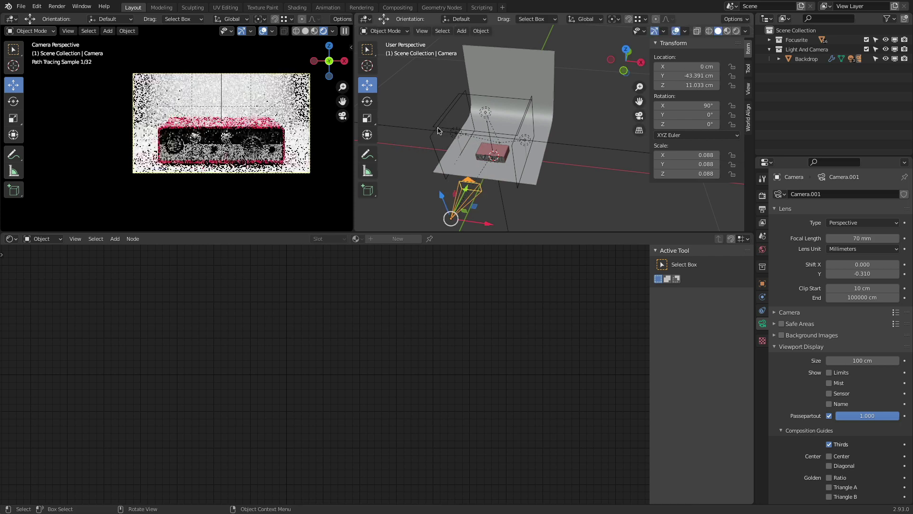
- Try moving the Backdrop to test whether its parented lights and camera follow, and cancel the move
{"action": "left_click", "coordinate": [539, 73]}
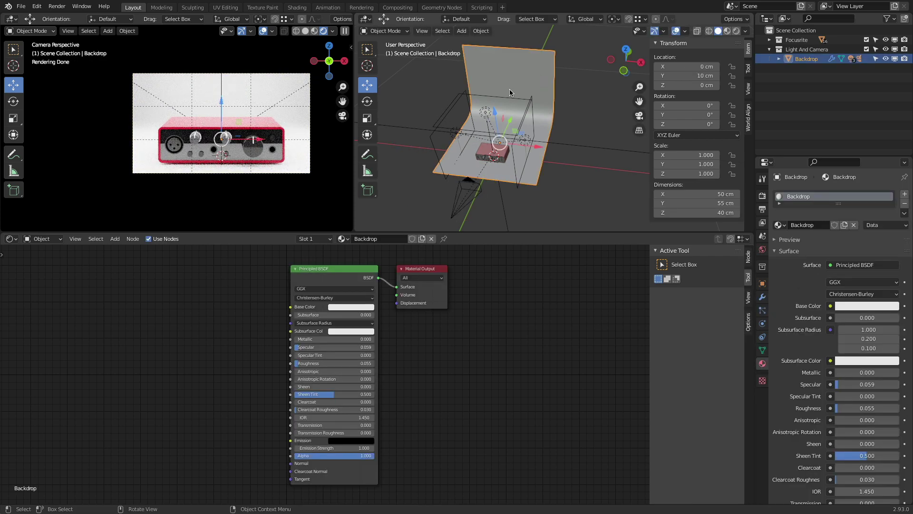
{"action": "key", "text": "g"}
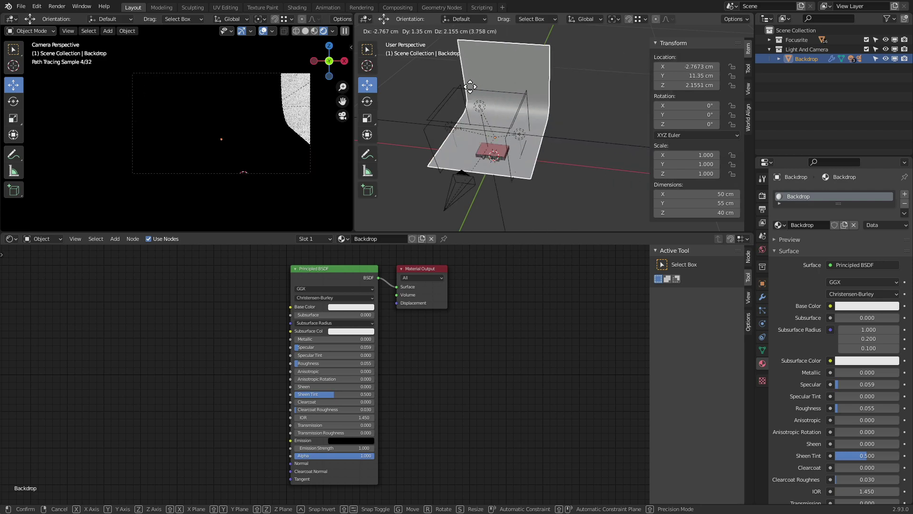
{"action": "key", "text": "Escape"}
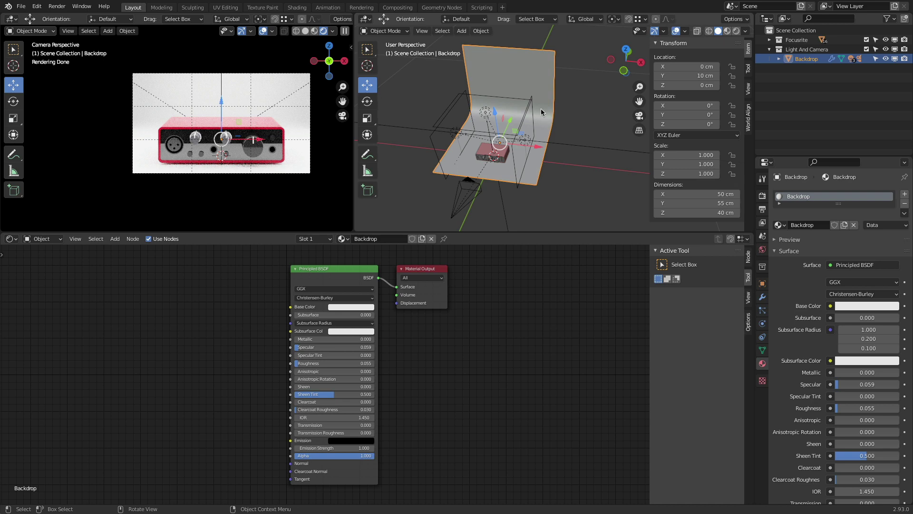
- Try rotating the Backdrop about Z in both directions with its lights and camera, and reset the Z rotation to 0°
{"action": "middle_click_drag", "start_coordinate": [537, 107], "coordinate": [581, 104]}
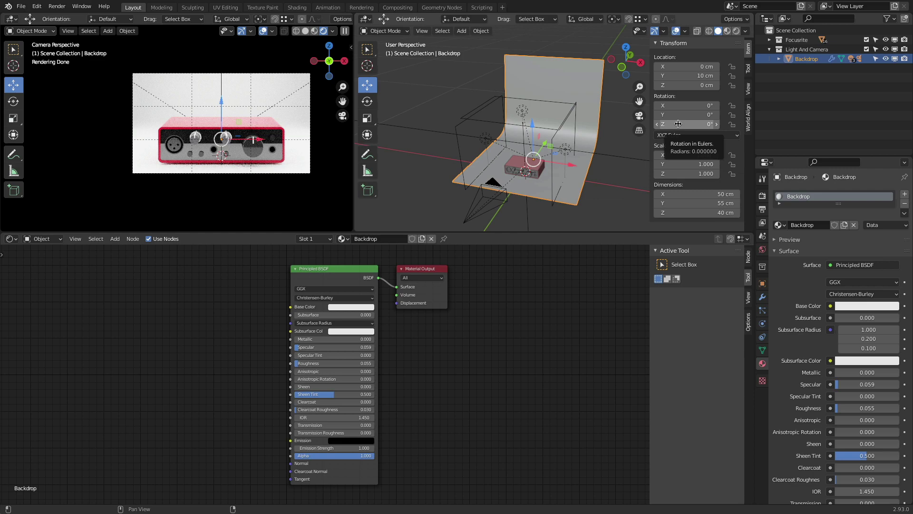
{"action": "left_click_drag", "start_coordinate": [676, 125], "coordinate": [726, 125]}
{"action": "middle_click_drag", "start_coordinate": [495, 138], "coordinate": [542, 127]}
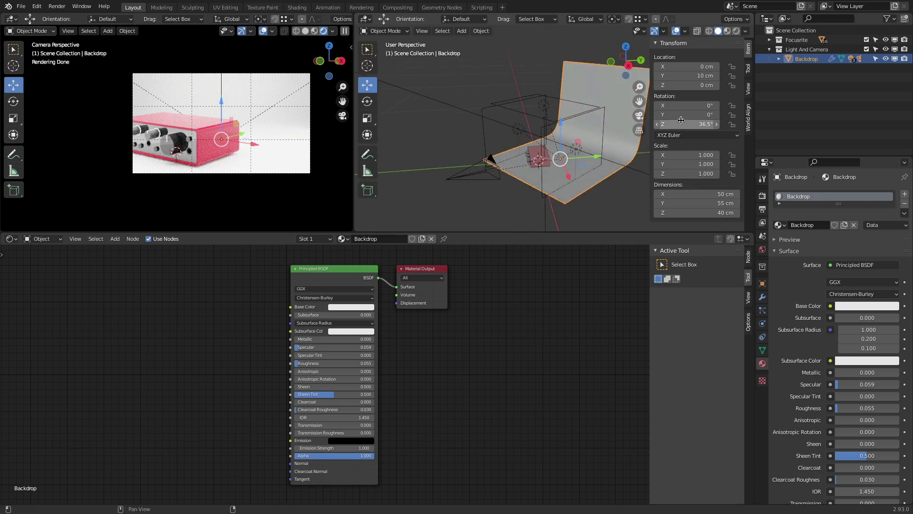
{"action": "left_click_drag", "start_coordinate": [699, 125], "coordinate": [677, 125]}
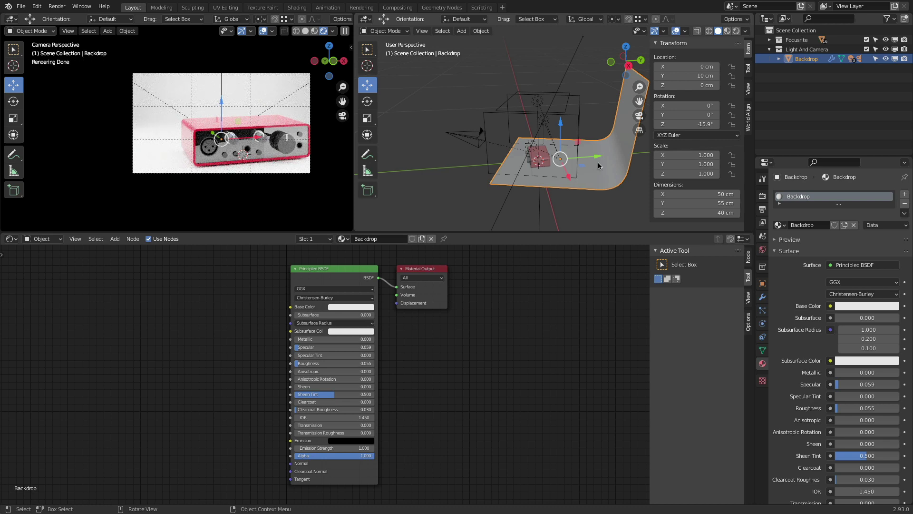
{"action": "left_click", "coordinate": [684, 122]}
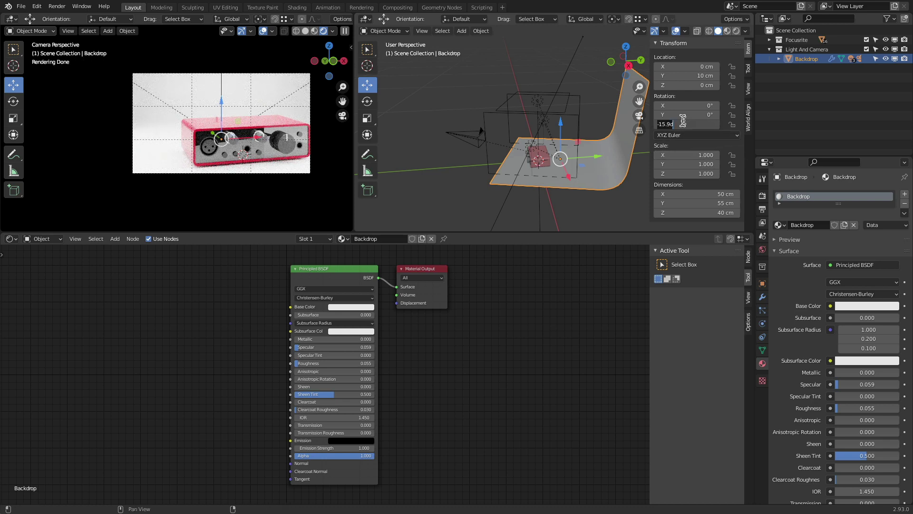
{"action": "type", "text": "0"}
{"action": "key", "text": "Return"}
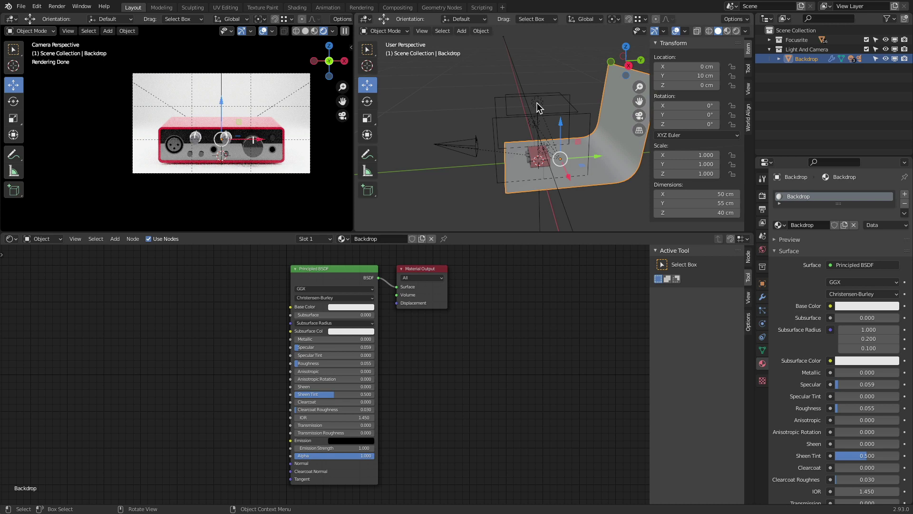
{"action": "scroll", "coordinate": [562, 138], "scroll_direction": "up", "scroll_amount": 2}
{"action": "middle_click_drag", "start_coordinate": [563, 138], "coordinate": [560, 108]}
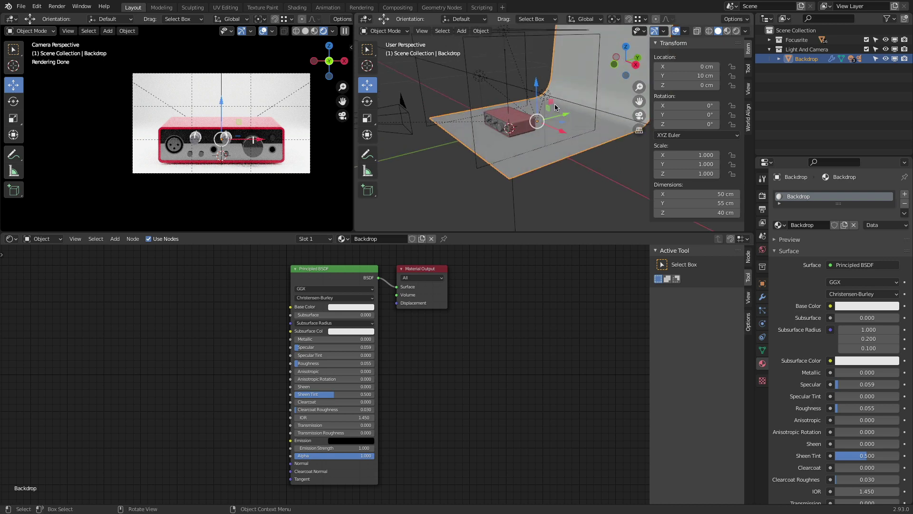
{"action": "middle_click_drag", "start_coordinate": [554, 104], "coordinate": [555, 126]}
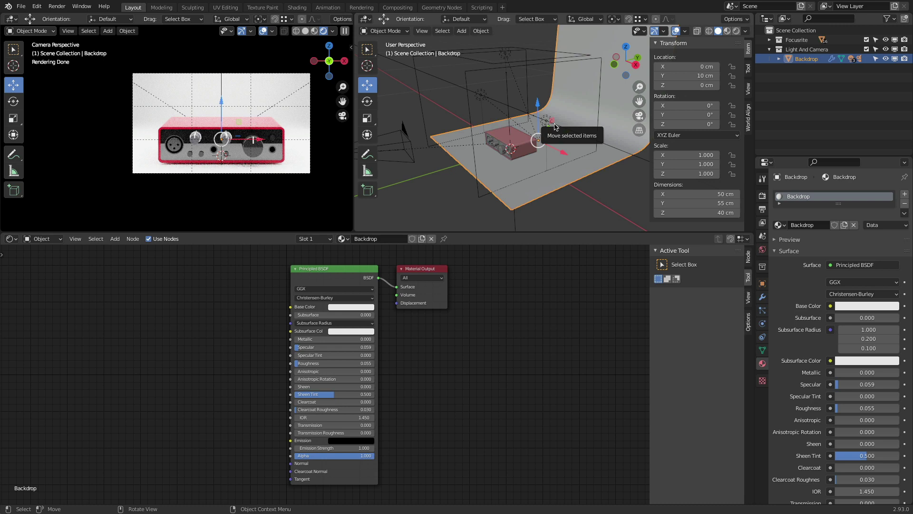
{"action": "middle_click_drag", "start_coordinate": [542, 137], "coordinate": [517, 139]}
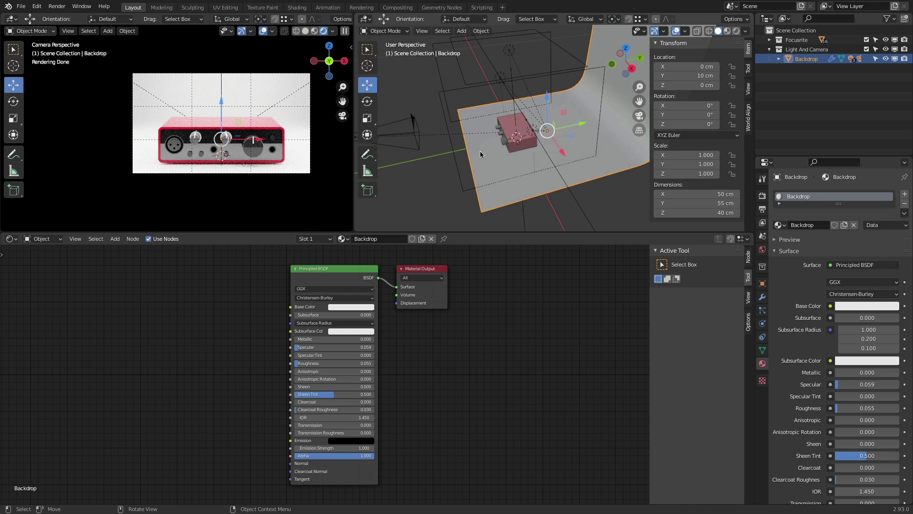
- Set the Backdrop's origin to the 3D cursor at the world origin and rotate it to about 26.2° around Z
{"action": "middle_click_drag", "start_coordinate": [480, 151], "coordinate": [535, 141]}
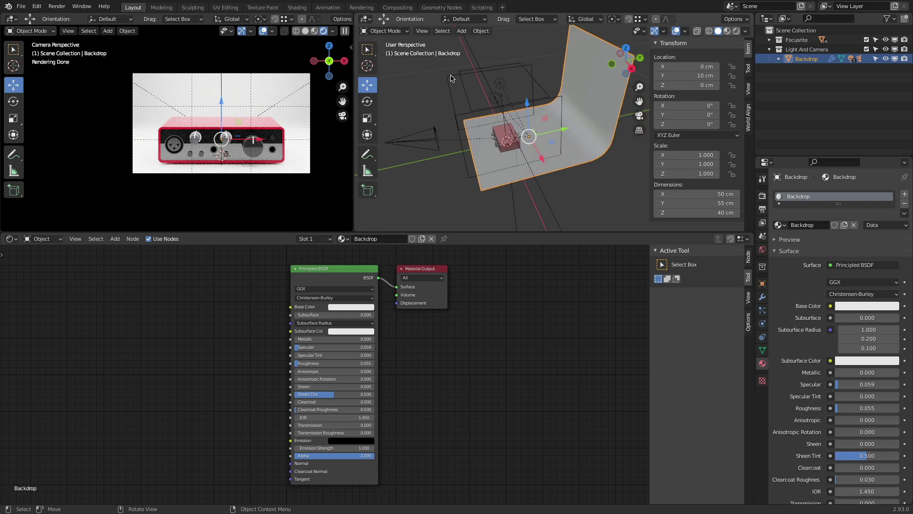
{"action": "key", "text": "shift+s"}
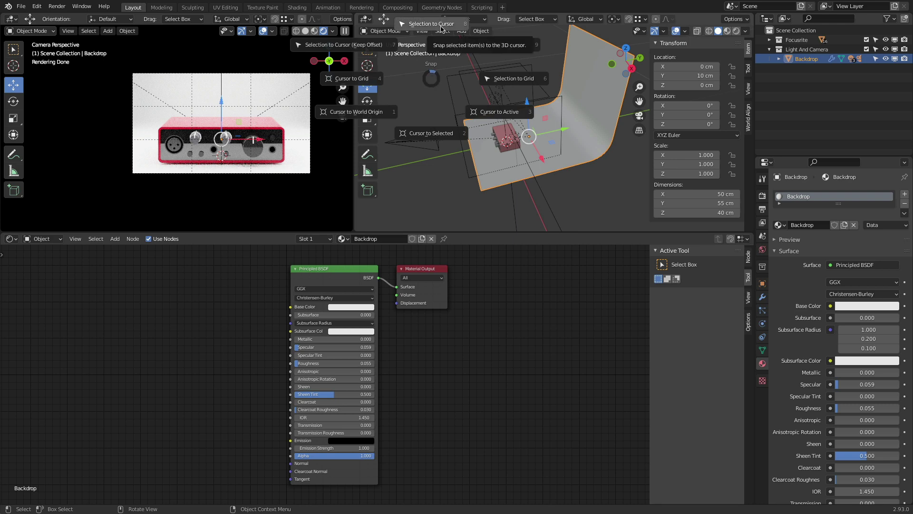
{"action": "left_click", "coordinate": [387, 114]}
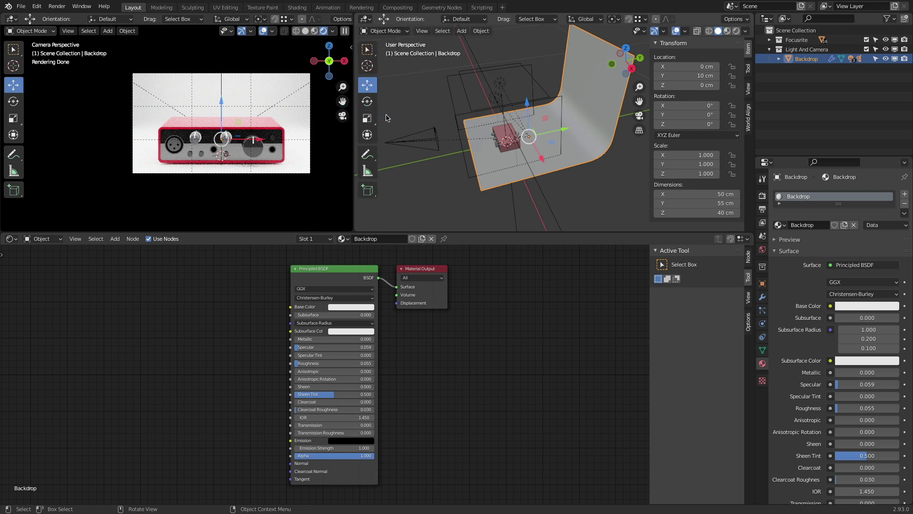
{"action": "right_click", "coordinate": [569, 145]}
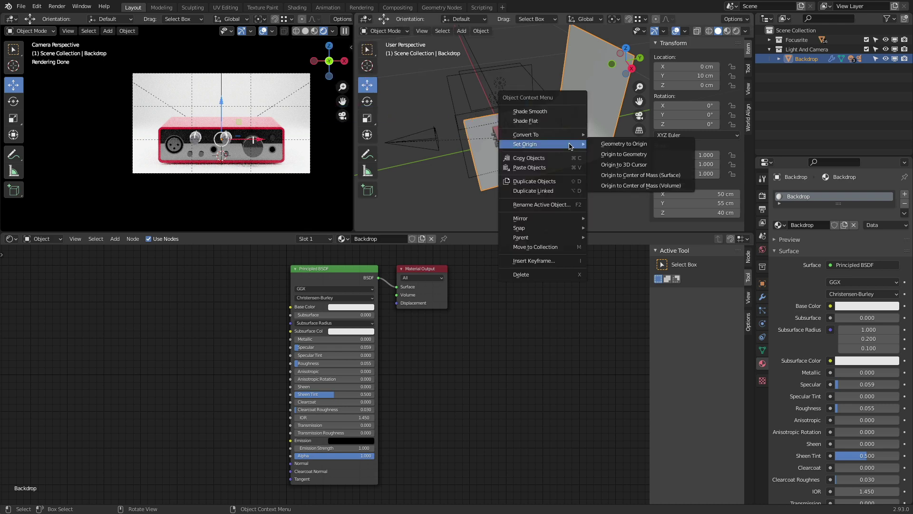
{"action": "left_click", "coordinate": [614, 164]}
{"action": "right_click", "coordinate": [443, 167]}
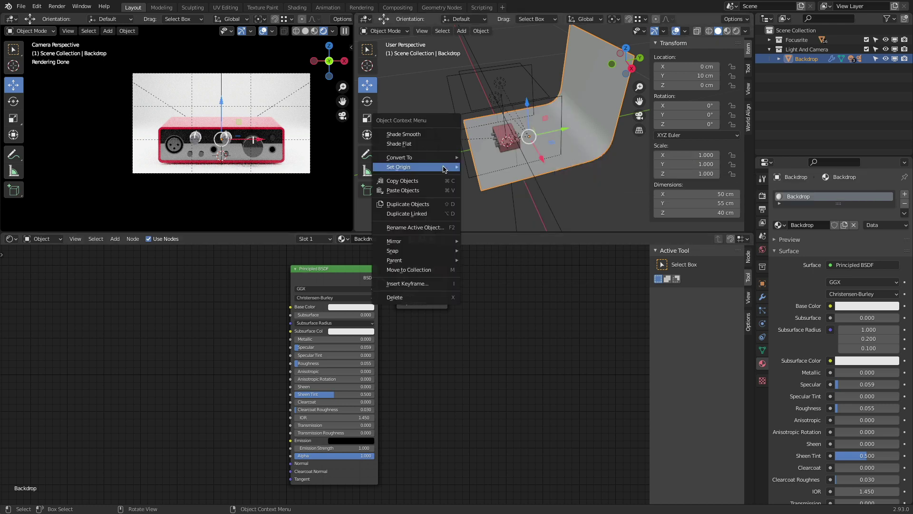
{"action": "mouse_move", "coordinate": [443, 167]}
{"action": "left_click", "coordinate": [499, 186]}
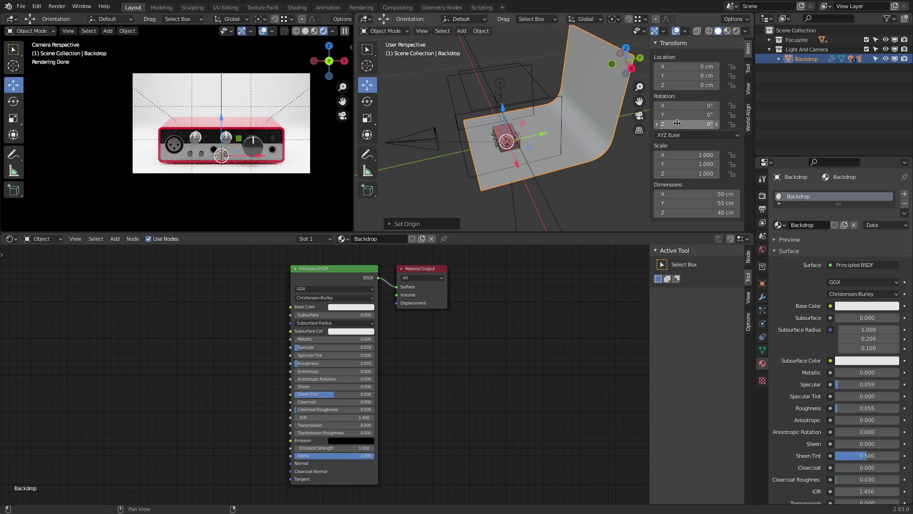
{"action": "left_click_drag", "start_coordinate": [664, 124], "coordinate": [688, 124]}
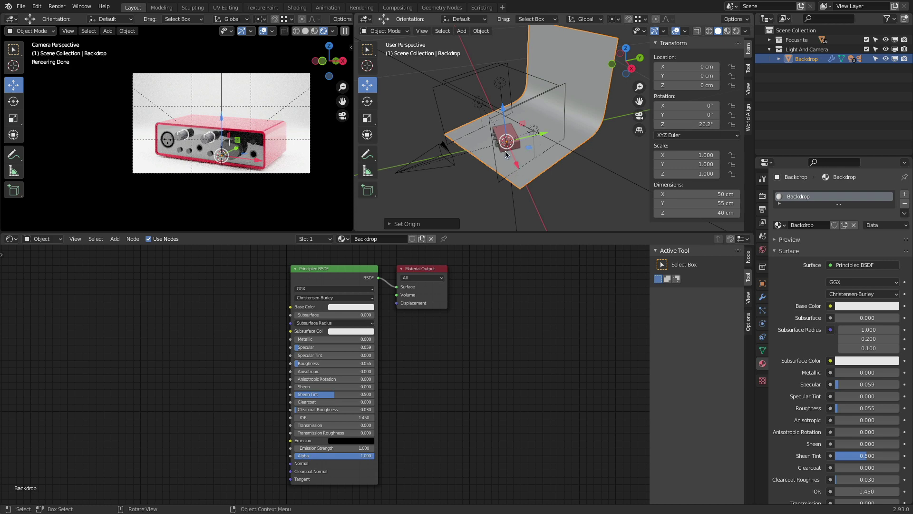
- Select the camera and set the transform orientation to Local
{"action": "left_click", "coordinate": [432, 169]}
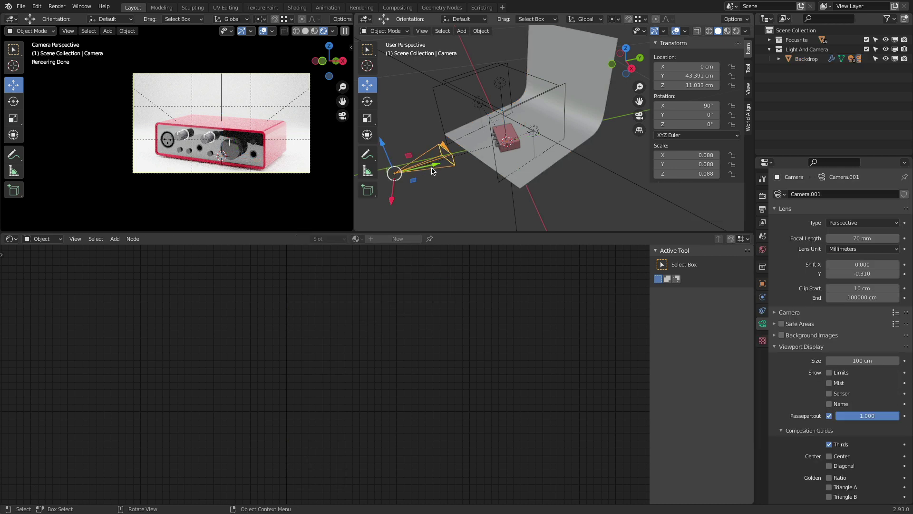
{"action": "middle_click_drag", "start_coordinate": [431, 169], "coordinate": [508, 160]}
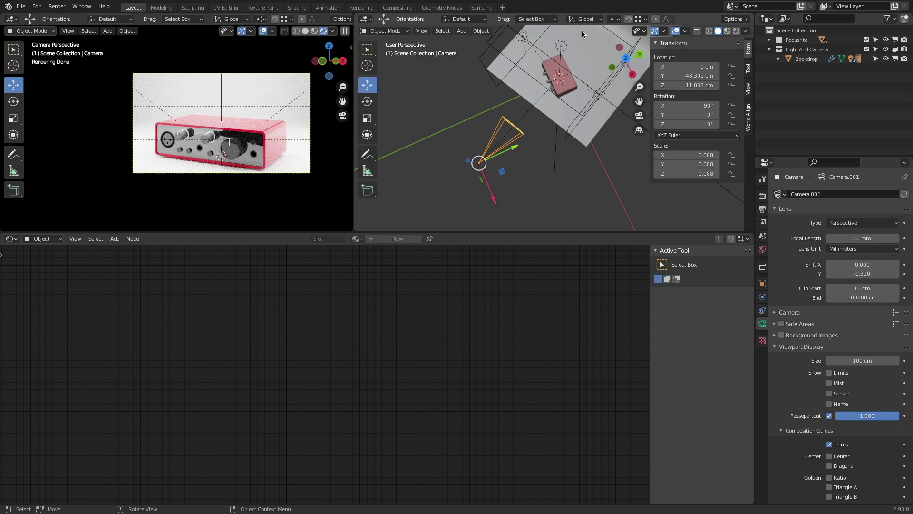
{"action": "left_click", "coordinate": [592, 19]}
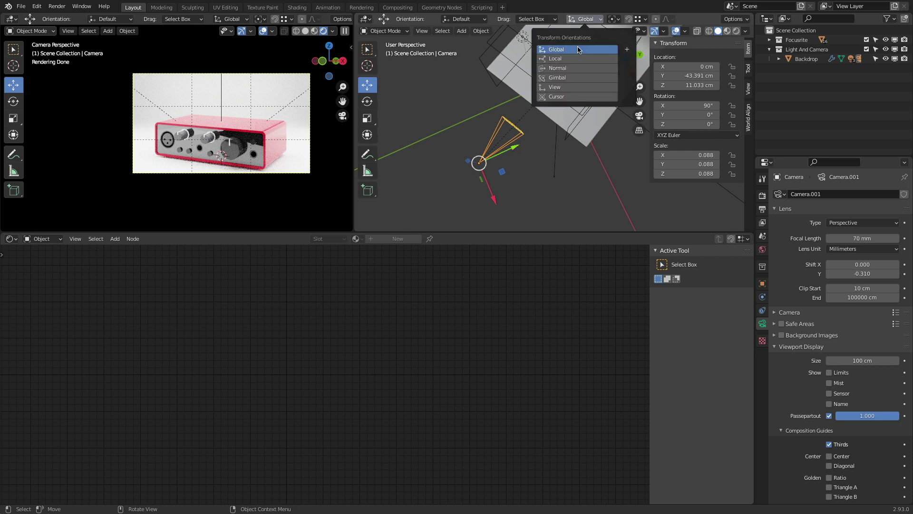
{"action": "left_click", "coordinate": [579, 50]}
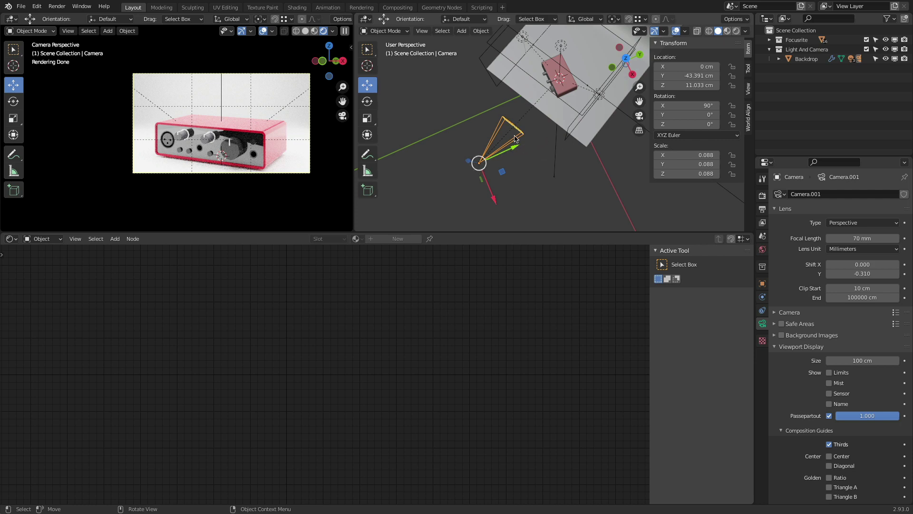
{"action": "left_click", "coordinate": [585, 19]}
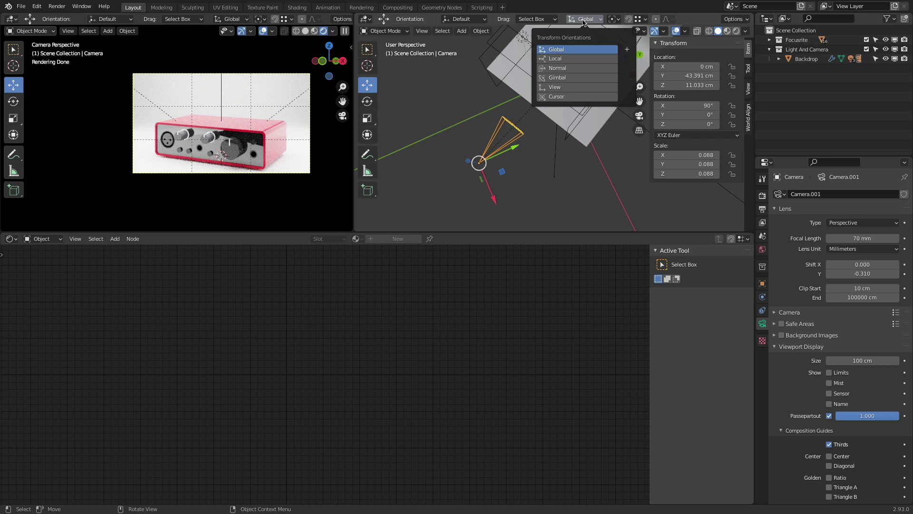
{"action": "left_click", "coordinate": [579, 59]}
- Move the camera along its local axes to about Y -45.4 cm and Z 11.0 cm
{"action": "middle_click_drag", "start_coordinate": [478, 200], "coordinate": [436, 121]}
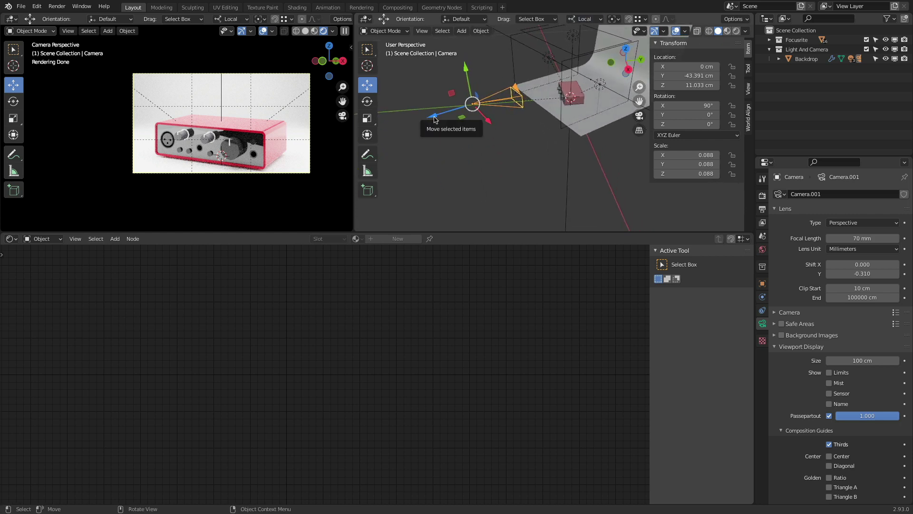
{"action": "mouse_move", "coordinate": [431, 119]}
{"action": "left_mouse_down"}
{"action": "mouse_move", "coordinate": [388, 128]}
{"action": "mouse_move", "coordinate": [425, 125]}
{"action": "left_mouse_up"}
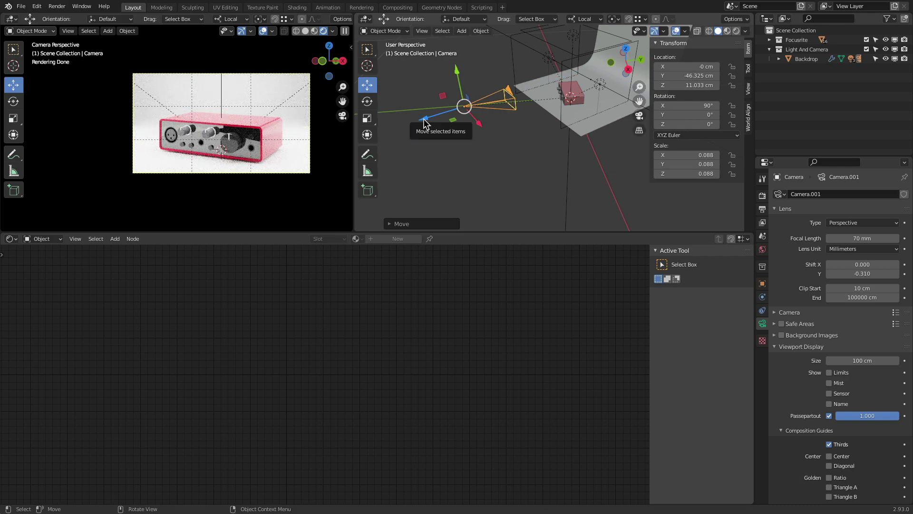
{"action": "middle_click_drag", "start_coordinate": [536, 140], "coordinate": [505, 110]}
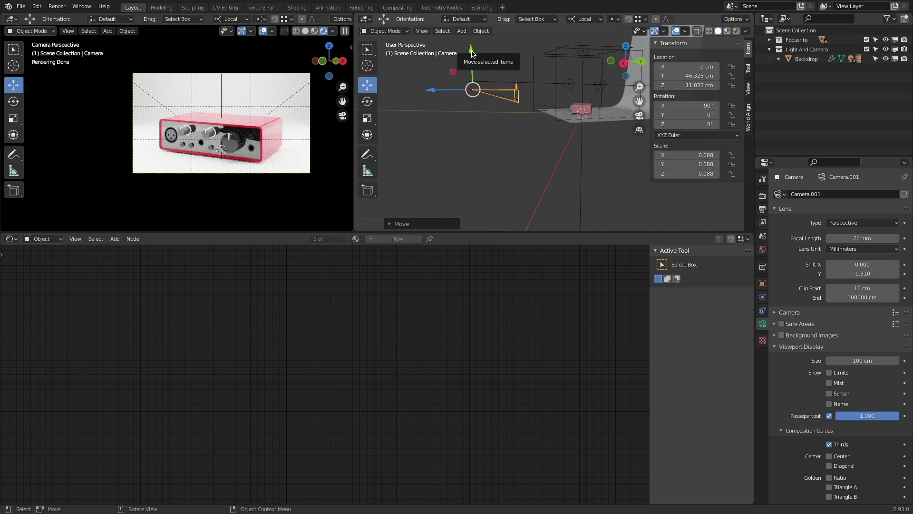
{"action": "mouse_move", "coordinate": [473, 54]}
{"action": "left_mouse_down"}
{"action": "mouse_move", "coordinate": [480, 57]}
{"action": "mouse_move", "coordinate": [473, 76]}
{"action": "mouse_move", "coordinate": [436, 90]}
{"action": "mouse_move", "coordinate": [480, 53]}
{"action": "left_mouse_up"}
{"action": "middle_click_drag", "start_coordinate": [481, 106], "coordinate": [539, 146]}
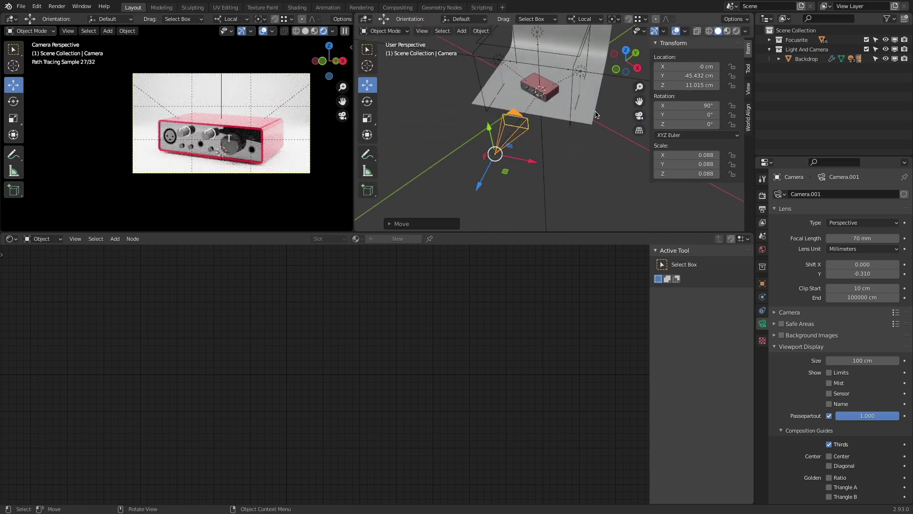
- Select the Backdrop and set its Z rotation to 25°
{"action": "left_click", "coordinate": [595, 114]}
{"action": "middle_click_drag", "start_coordinate": [595, 114], "coordinate": [563, 103]}
{"action": "middle_click_drag", "start_coordinate": [601, 36], "coordinate": [570, 80], "text": "shift"}
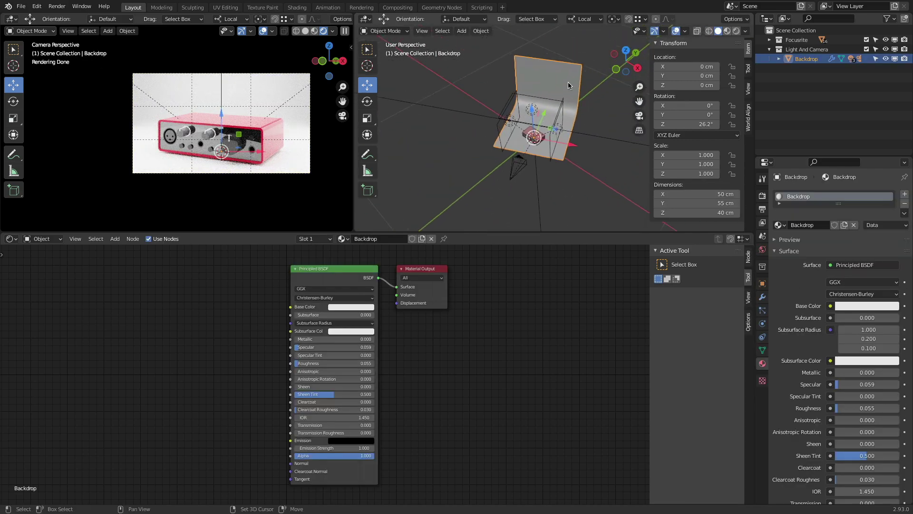
{"action": "mouse_move", "coordinate": [695, 124]}
{"action": "left_mouse_down"}
{"action": "mouse_move", "coordinate": [528, 125]}
{"action": "mouse_move", "coordinate": [693, 126]}
{"action": "left_mouse_up"}
{"action": "left_click", "coordinate": [693, 126]}
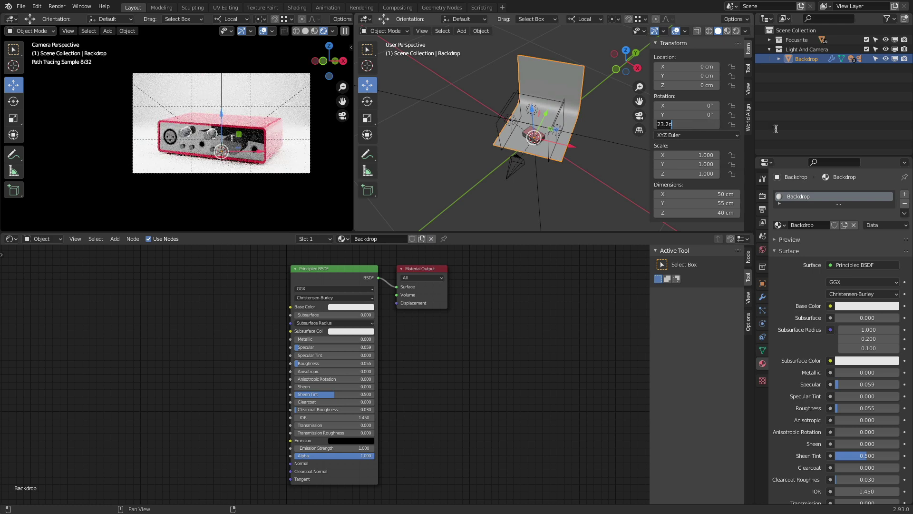
{"action": "type", "text": "25"}
{"action": "key", "text": "Return"}
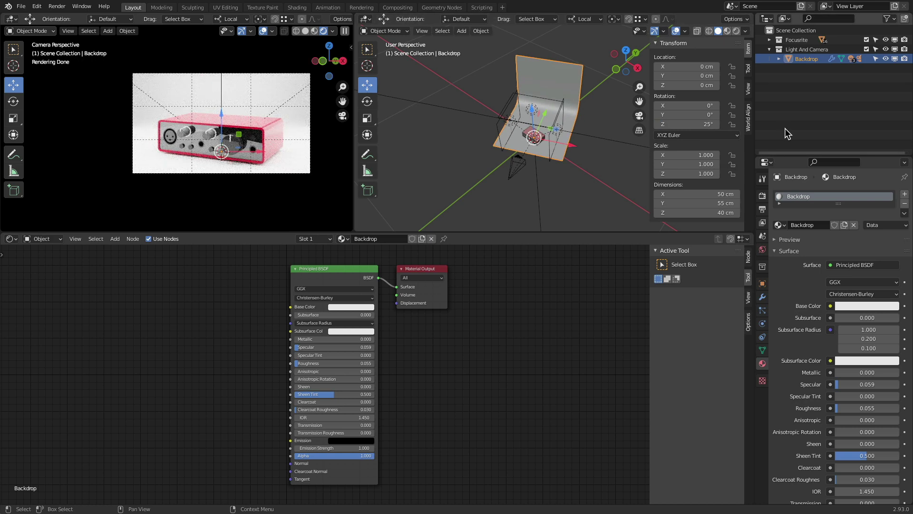
- Try a Z rotation of 0° on the Backdrop to compare the front view, and restore it to 25°
{"action": "left_click", "coordinate": [695, 125]}
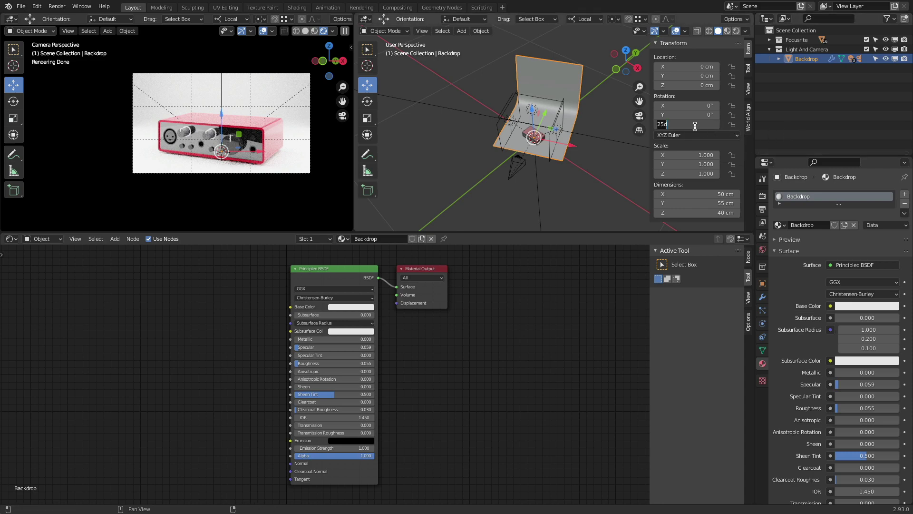
{"action": "type", "text": "0"}
{"action": "key", "text": "Return"}
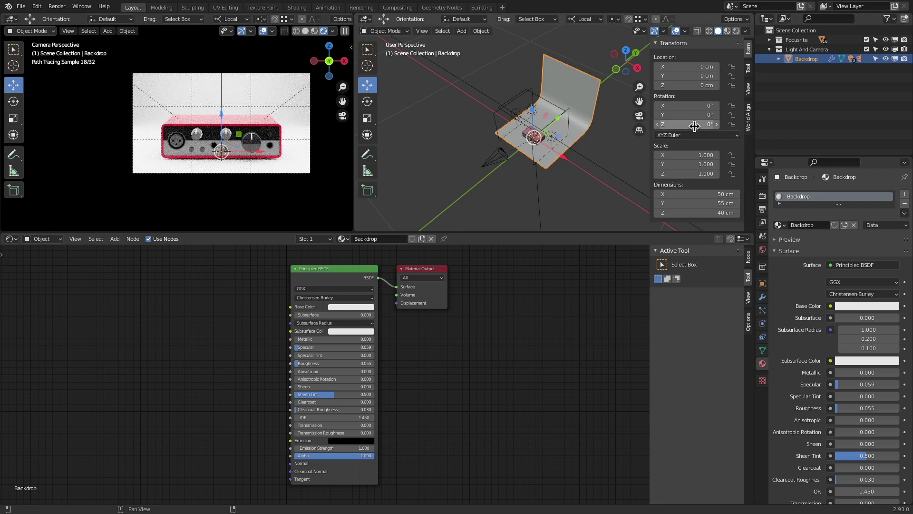
{"action": "left_click", "coordinate": [695, 125]}
{"action": "type", "text": "25"}
{"action": "key", "text": "Return"}
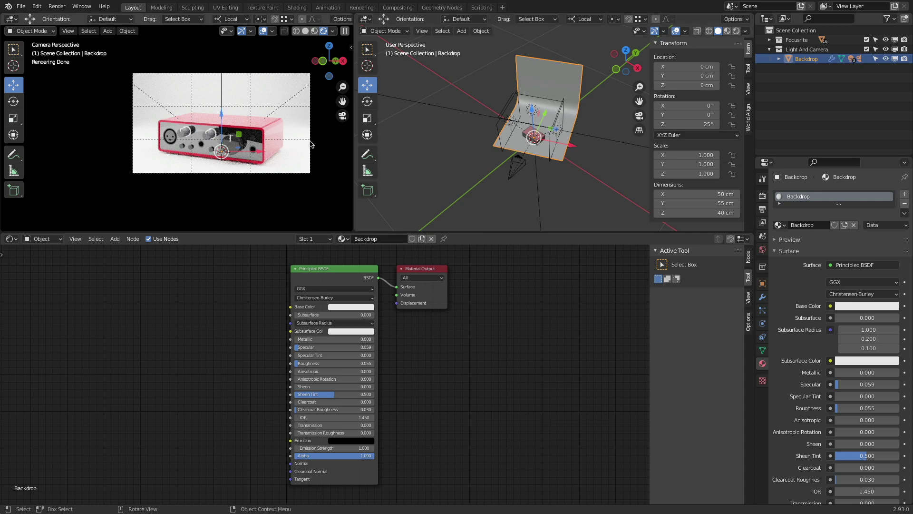
- Select the camera and nudge it along its local Y axis to a Z location of about 11.02 cm
{"action": "scroll", "coordinate": [243, 141], "scroll_direction": "up", "scroll_amount": 3}
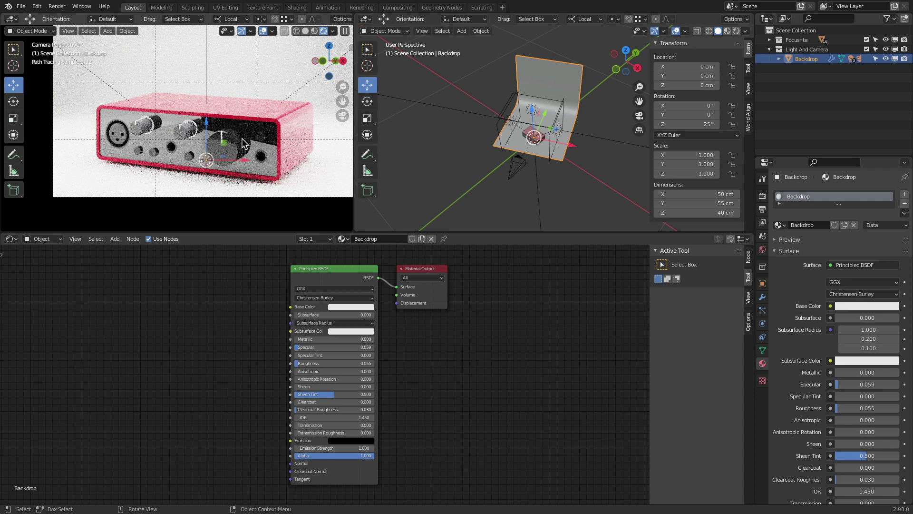
{"action": "left_click", "coordinate": [520, 173]}
{"action": "middle_click_drag", "start_coordinate": [519, 174], "coordinate": [490, 120]}
{"action": "scroll", "coordinate": [491, 131], "scroll_direction": "up", "scroll_amount": 2}
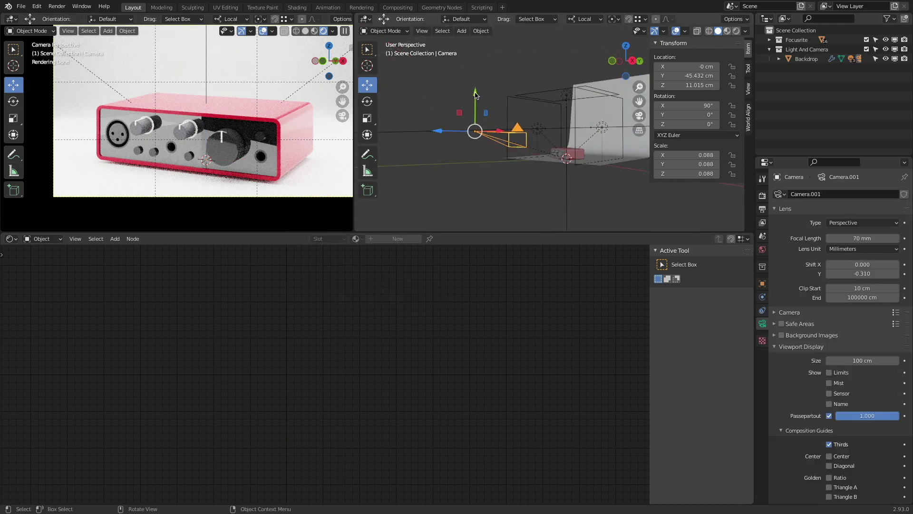
{"action": "mouse_move", "coordinate": [474, 95]}
{"action": "left_mouse_down"}
{"action": "mouse_move", "coordinate": [478, 110]}
{"action": "mouse_move", "coordinate": [478, 97]}
{"action": "left_mouse_up"}
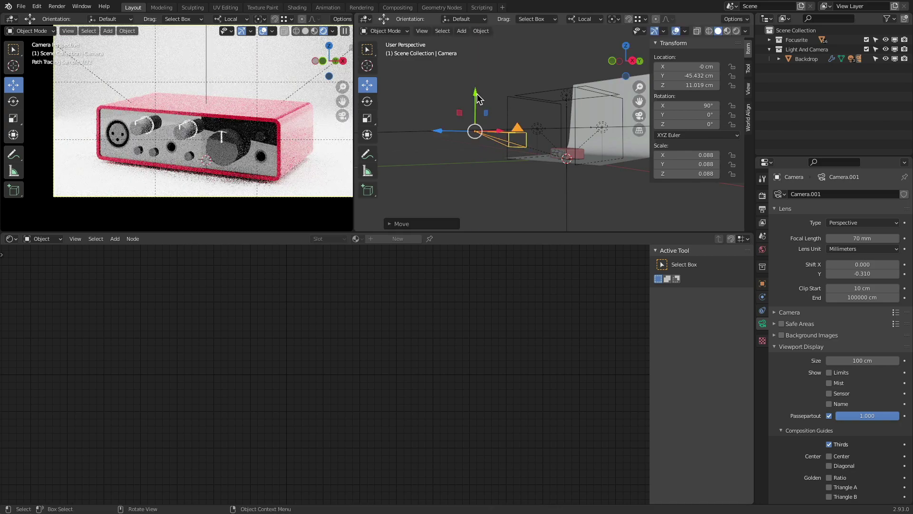
- Try moving the camera along its local Y axis again, cancelling the move
{"action": "key", "text": "KP_7"}
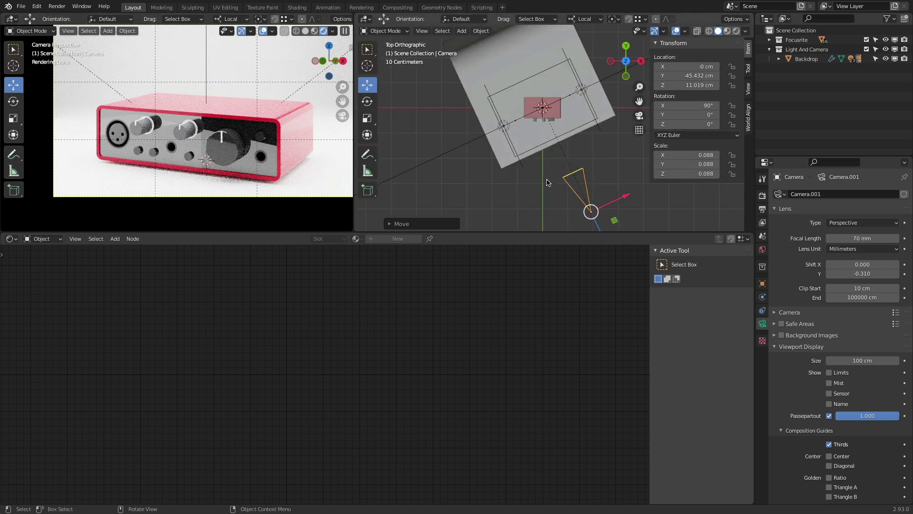
{"action": "middle_click_drag", "start_coordinate": [547, 183], "coordinate": [475, 114]}
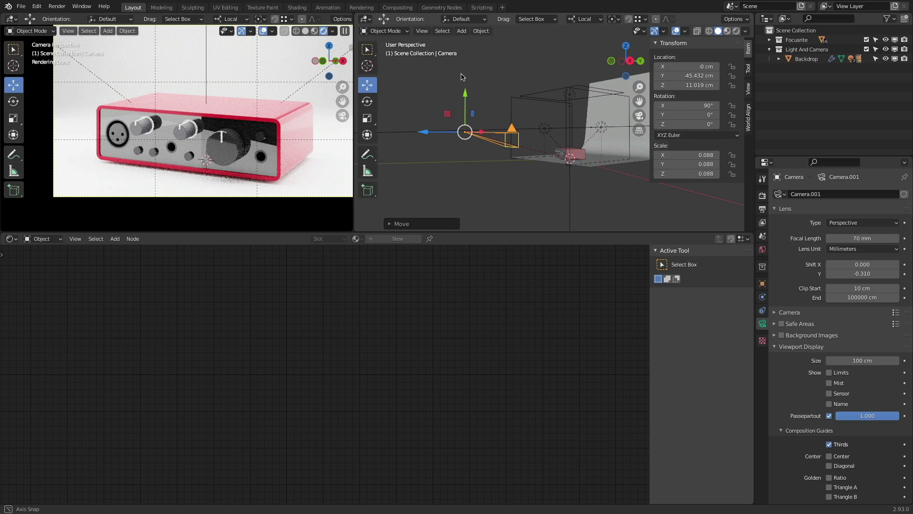
{"action": "left_click_drag", "start_coordinate": [466, 95], "coordinate": [466, 102]}
{"action": "right_click", "coordinate": [466, 102]}
- Snap the 3D cursor to the world origin in top view and set the transform pivot point to 3D Cursor
{"action": "key", "text": "KP_7"}
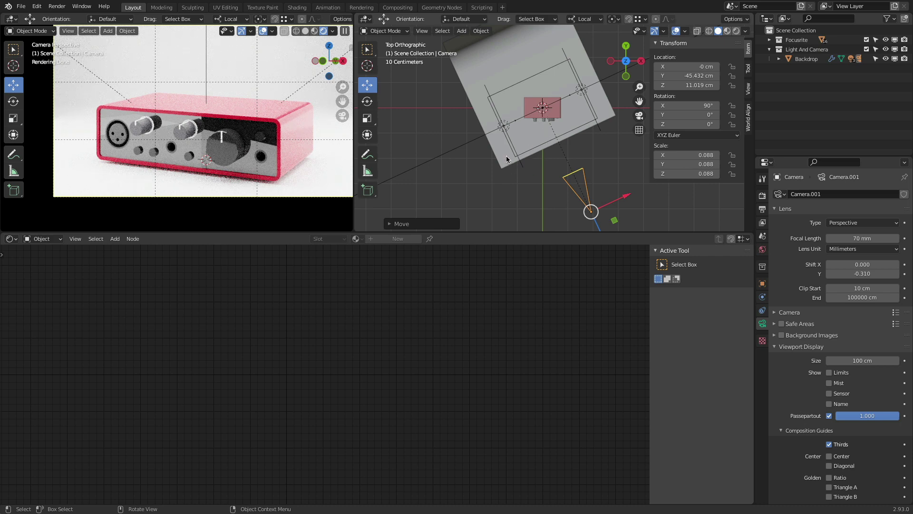
{"action": "key", "text": "shift+s"}
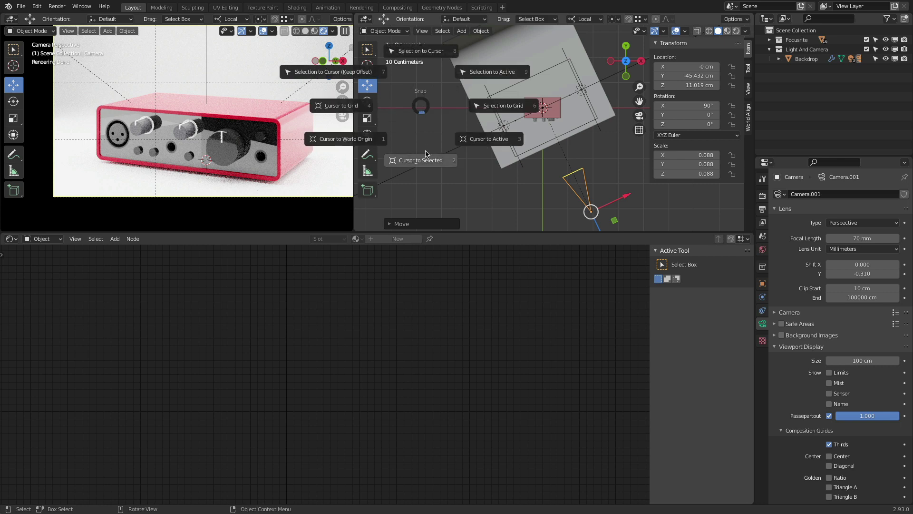
{"action": "left_click", "coordinate": [380, 149]}
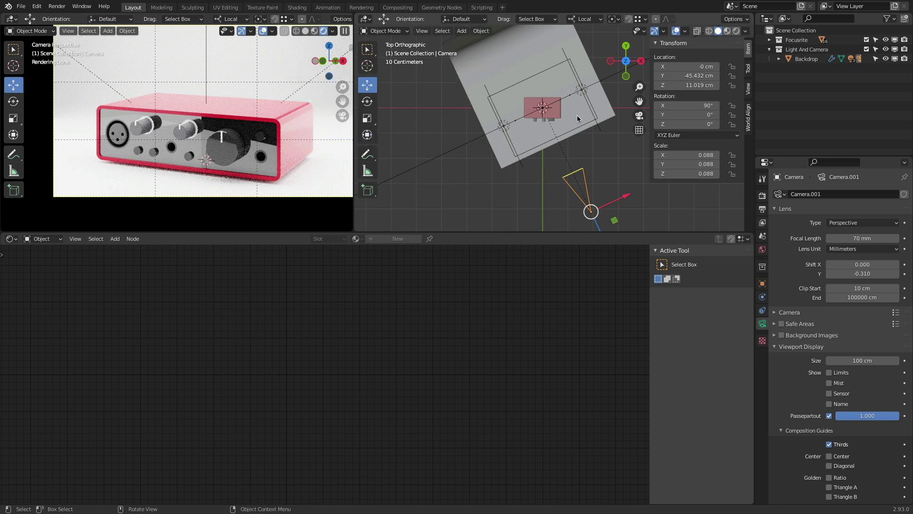
{"action": "left_click", "coordinate": [614, 19]}
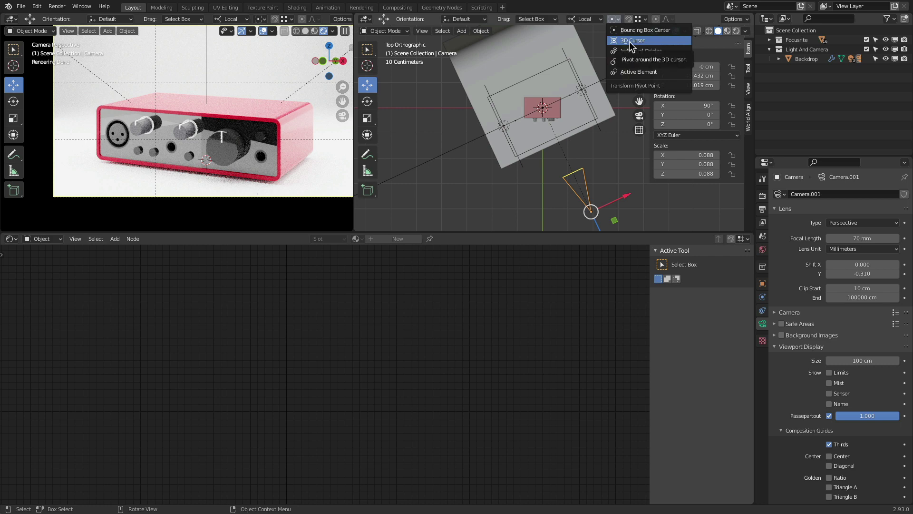
{"action": "left_click", "coordinate": [629, 41]}
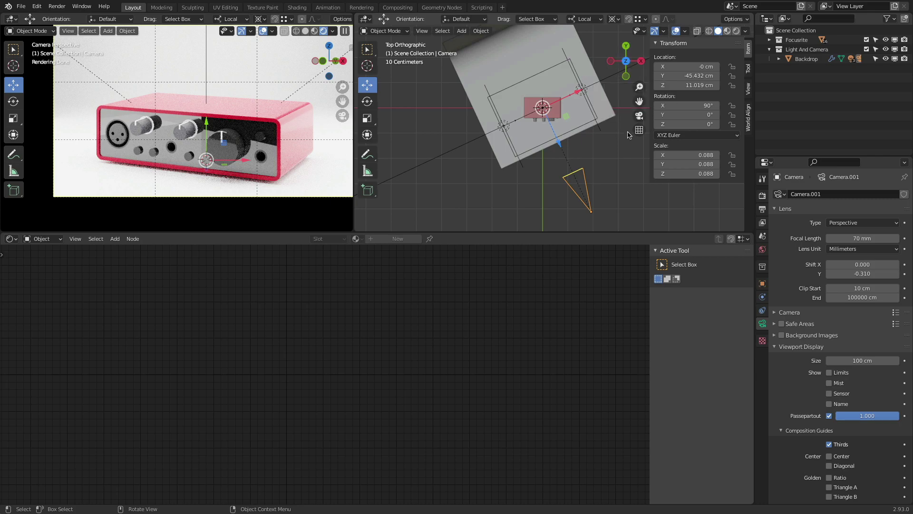
- Try orbiting the camera around the 3D cursor to a Z rotation of about -56.9°, and revert it
{"action": "key", "text": "r"}
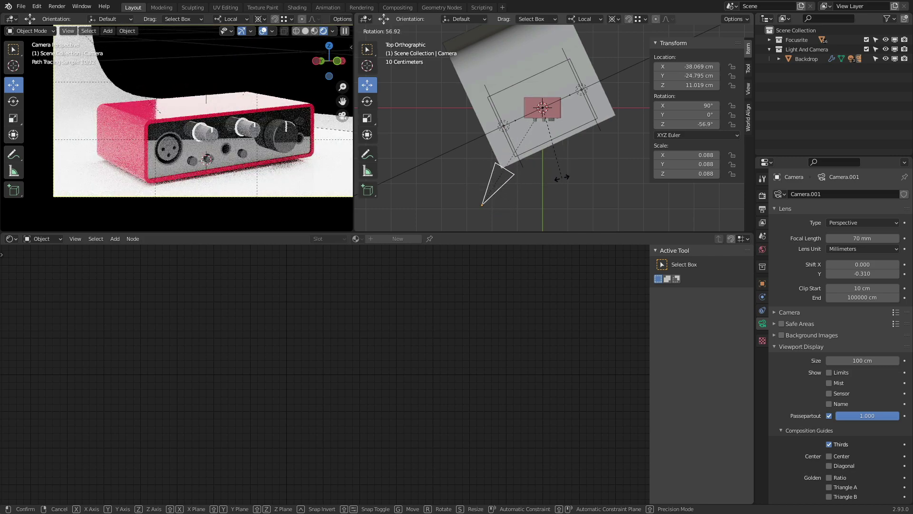
{"action": "left_click", "coordinate": [562, 178]}
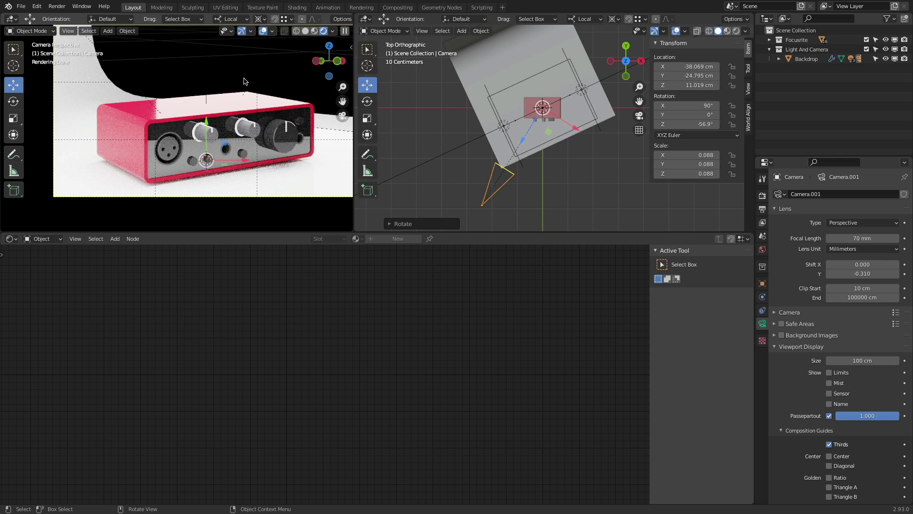
{"action": "key", "text": "r"}
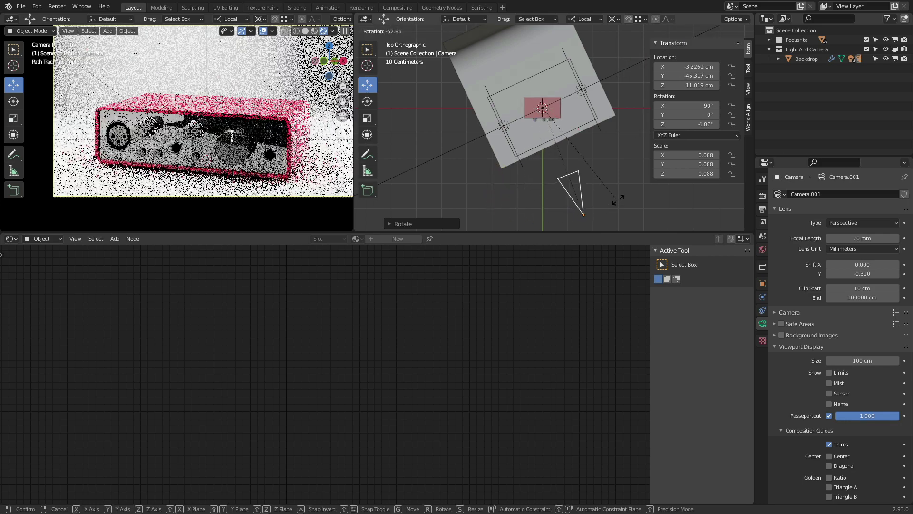
{"action": "key", "text": "Escape"}
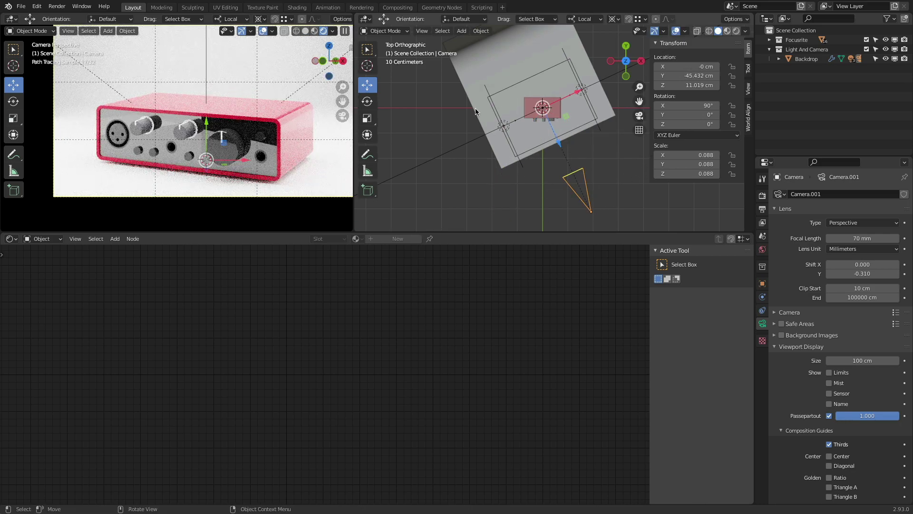
- Switch the transform pivot point from 3D Cursor back to the object's own centre, and select the Backdrop
{"action": "left_click", "coordinate": [617, 21]}
{"action": "left_click", "coordinate": [620, 32]}
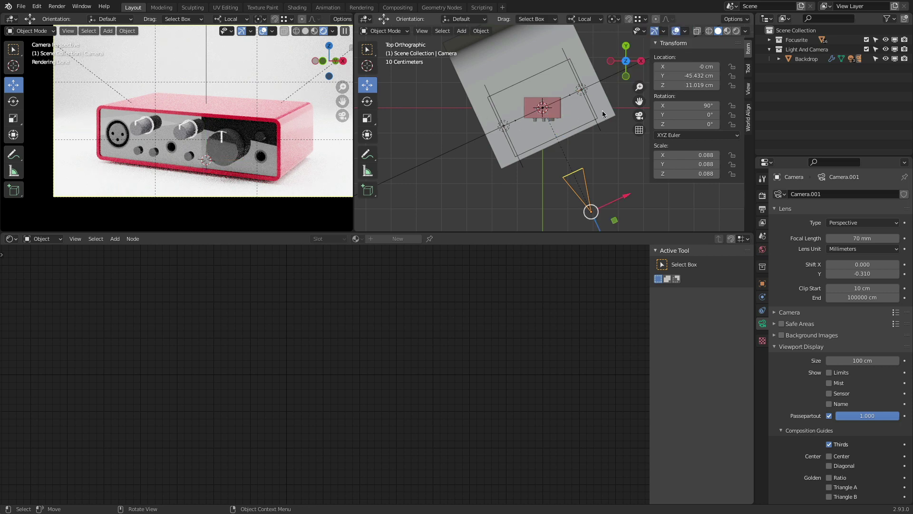
{"action": "left_click", "coordinate": [605, 105]}
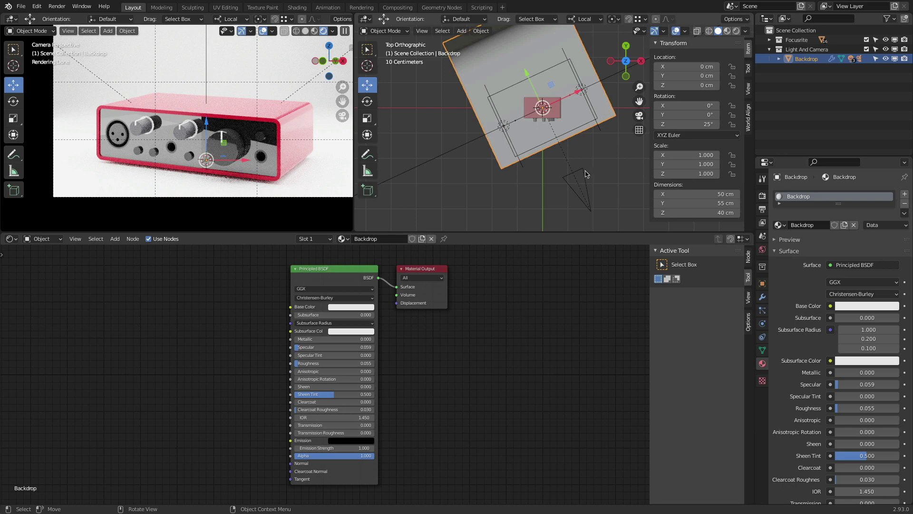
- Try rotating the camera about its own origin and moving it freely to frame the device from the front
{"action": "left_click", "coordinate": [590, 200]}
{"action": "key", "text": "r"}
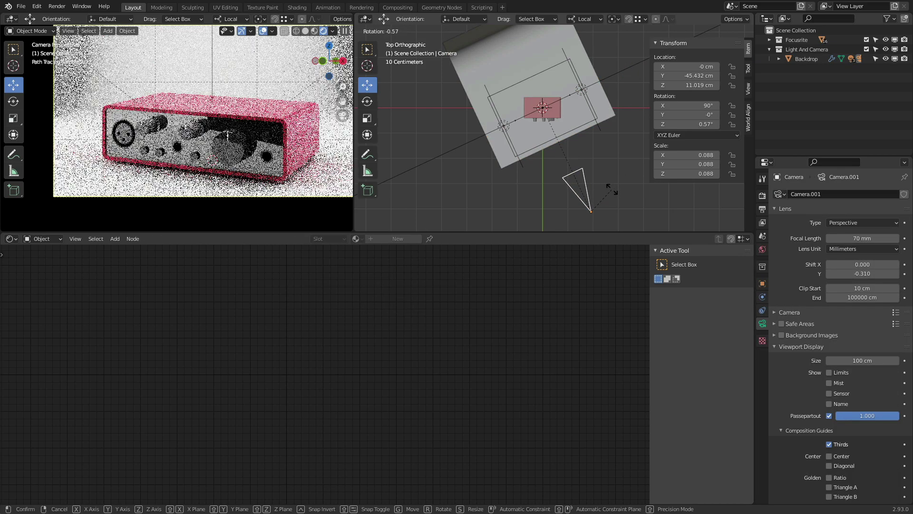
{"action": "left_click", "coordinate": [597, 176]}
{"action": "key", "text": "g"}
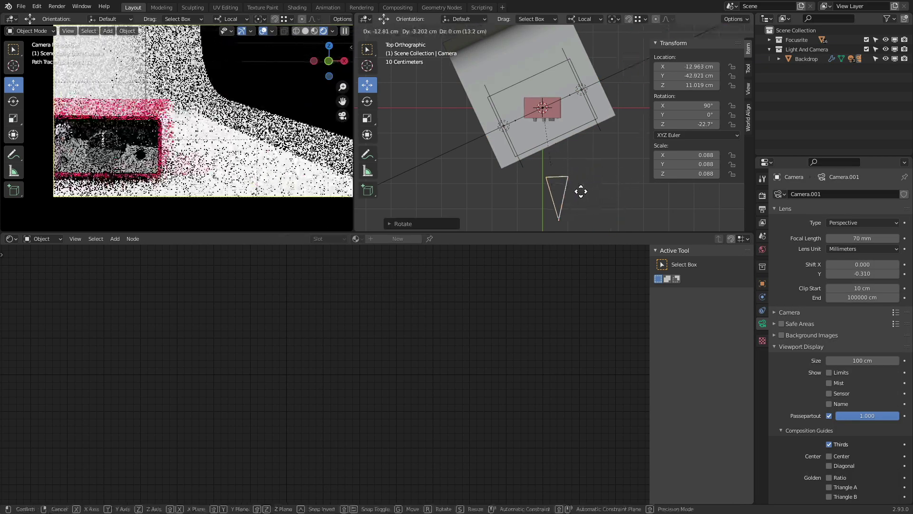
{"action": "left_click", "coordinate": [563, 192]}
{"action": "key", "text": "r"}
{"action": "left_click", "coordinate": [566, 184]}
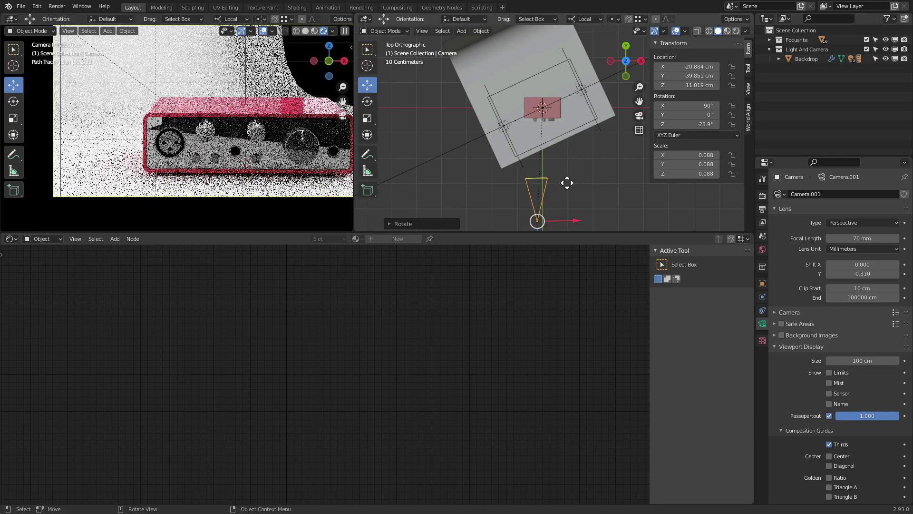
{"action": "key", "text": "g"}
{"action": "left_click", "coordinate": [532, 183]}
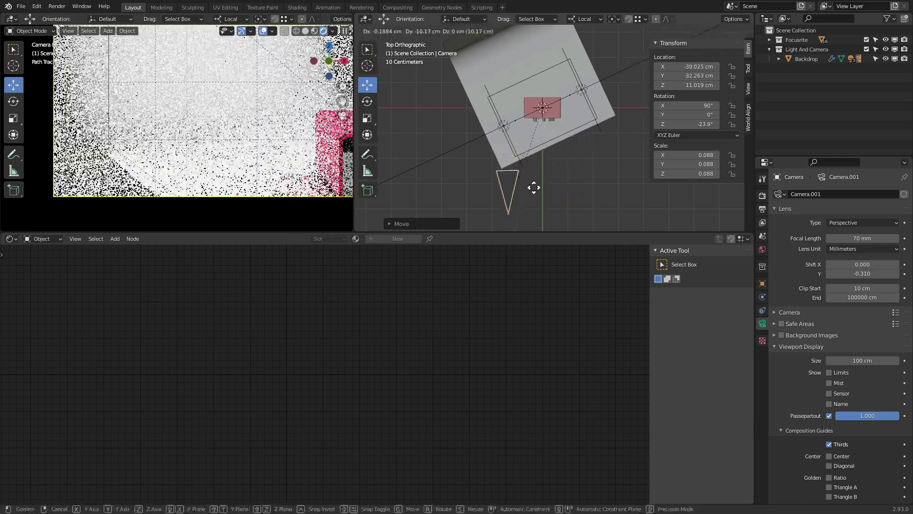
{"action": "key", "text": "g"}
{"action": "left_click", "coordinate": [566, 180]}
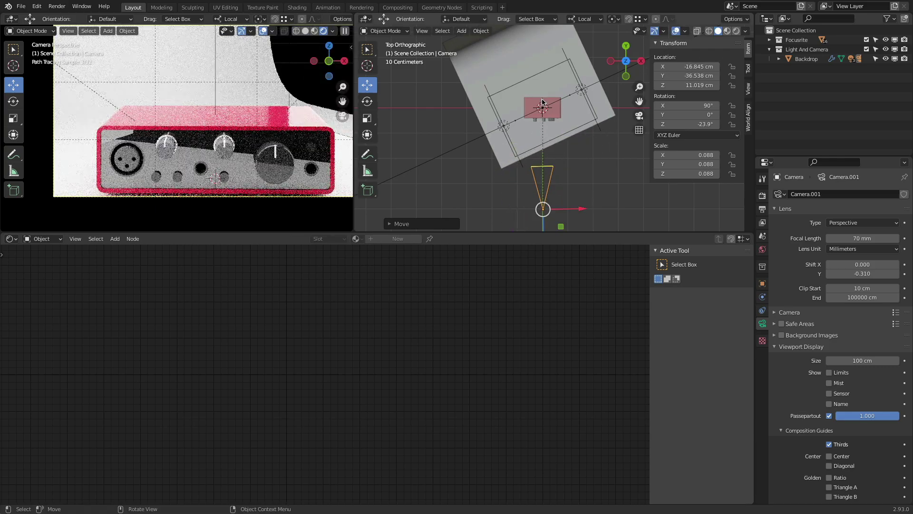
- Try a Z rotation of 0° on the Backdrop, then reposition the camera freehand in top view
{"action": "left_click", "coordinate": [611, 113]}
{"action": "double_click", "coordinate": [679, 125]}
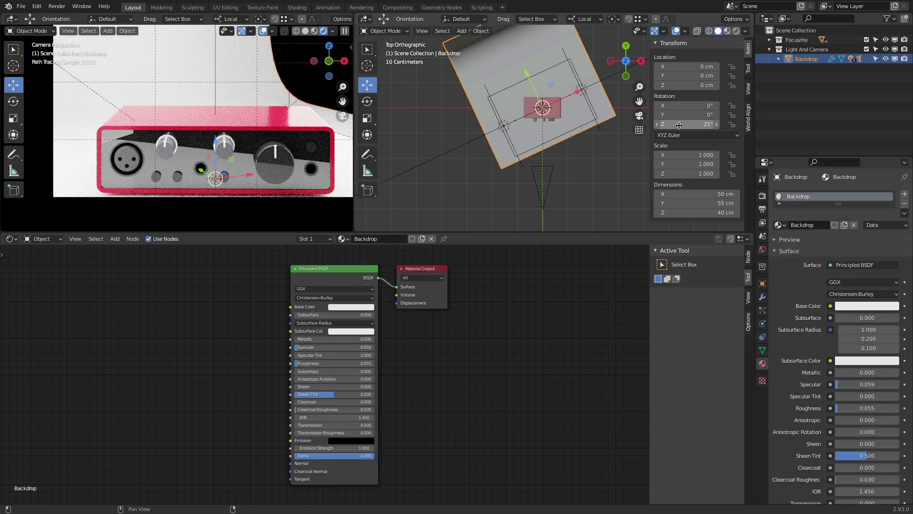
{"action": "type", "text": "25d0"}
{"action": "key", "text": "Return"}
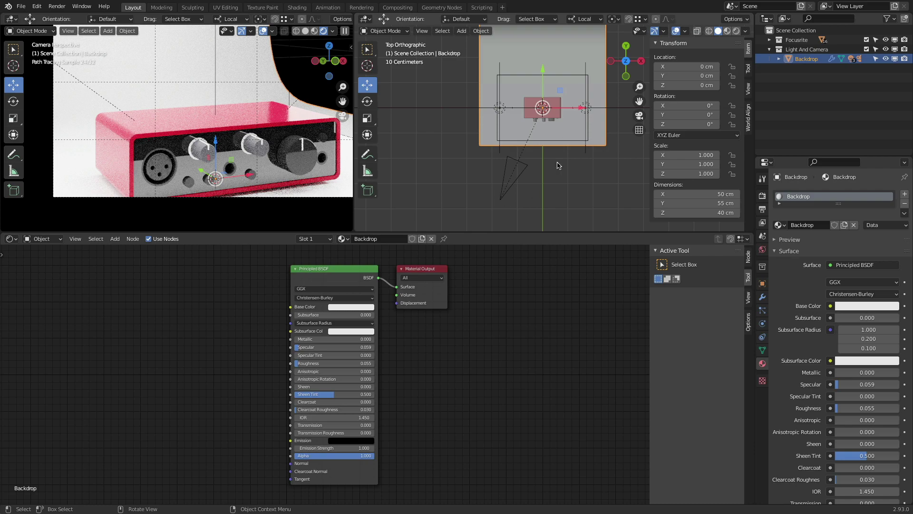
{"action": "left_click", "coordinate": [499, 202]}
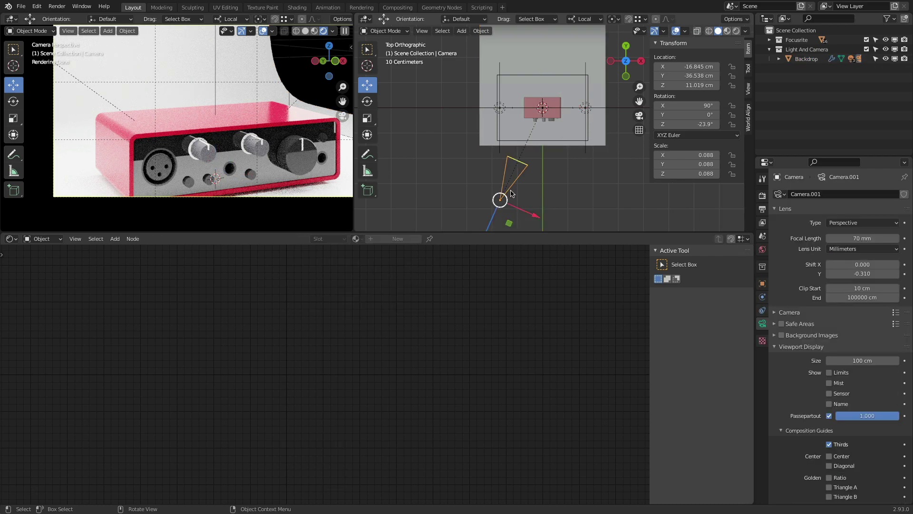
{"action": "left_click_drag", "start_coordinate": [509, 193], "coordinate": [555, 206]}
{"action": "scroll", "coordinate": [551, 189], "scroll_direction": "down", "scroll_amount": 4}
- Undo the freehand camera moves and the Backdrop rotation test
{"action": "key", "text": "ctrl+z"}
{"action": "key", "text": "ctrl+z"}
{"action": "key", "text": "ctrl+z"}
{"action": "key", "text": "ctrl+z"}
{"action": "key", "text": "ctrl+z"}
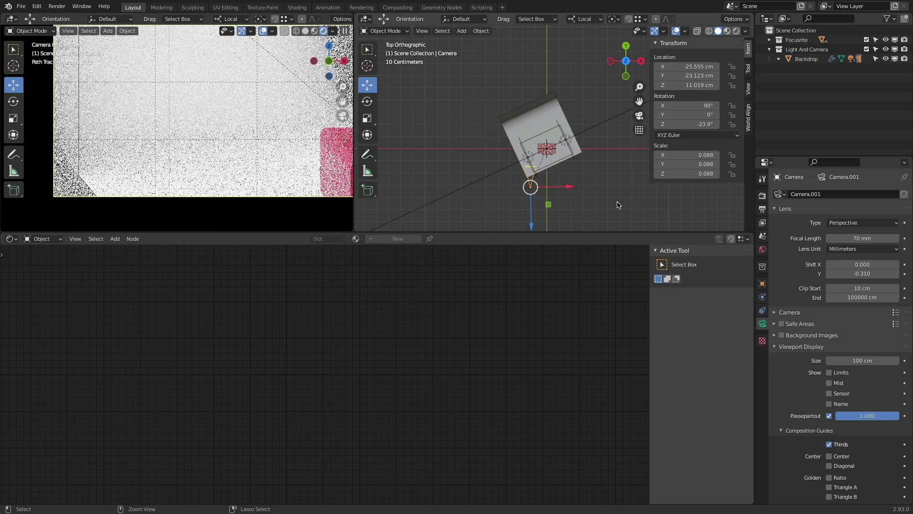
{"action": "key", "text": "ctrl+z"}
{"action": "key", "text": "ctrl+z"}
{"action": "key", "text": "ctrl+z"}
{"action": "key", "text": "ctrl+z"}
{"action": "key", "text": "ctrl+z"}
{"action": "key", "text": "ctrl+z"}
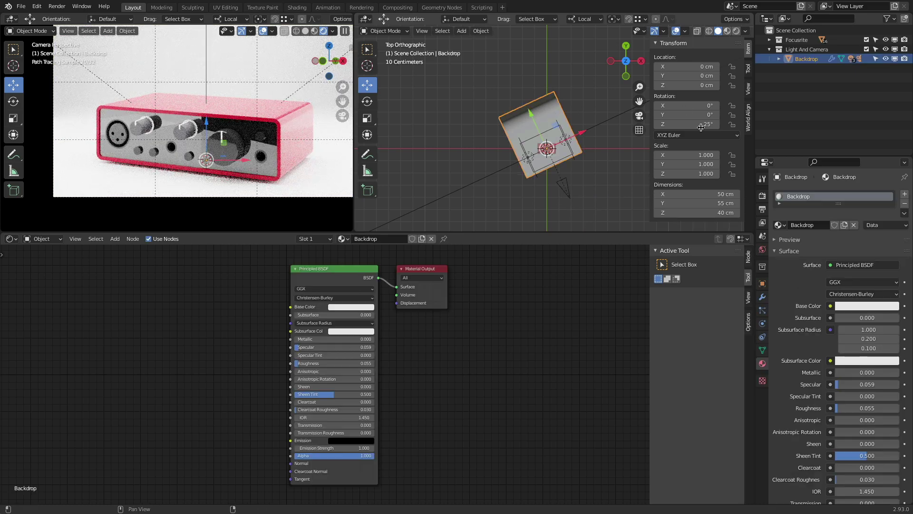
- Set the Backdrop's Z rotation to about 13.4°
{"action": "mouse_move", "coordinate": [689, 124]}
{"action": "left_mouse_down"}
{"action": "mouse_move", "coordinate": [713, 124]}
{"action": "mouse_move", "coordinate": [694, 124]}
{"action": "left_mouse_up"}
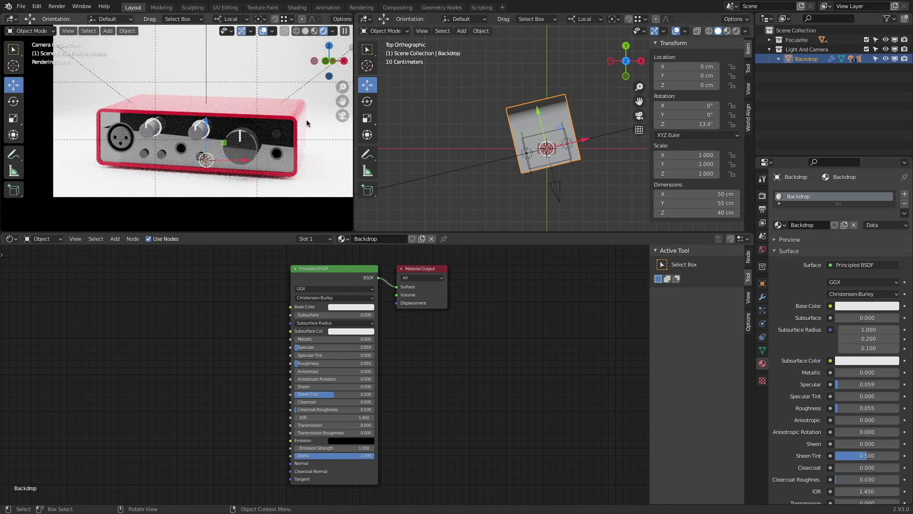
- Try moving the camera along its local X axis to about -7.8 cm with a lens Shift X of 0.370, then reset Shift X to 0
{"action": "left_click", "coordinate": [557, 200]}
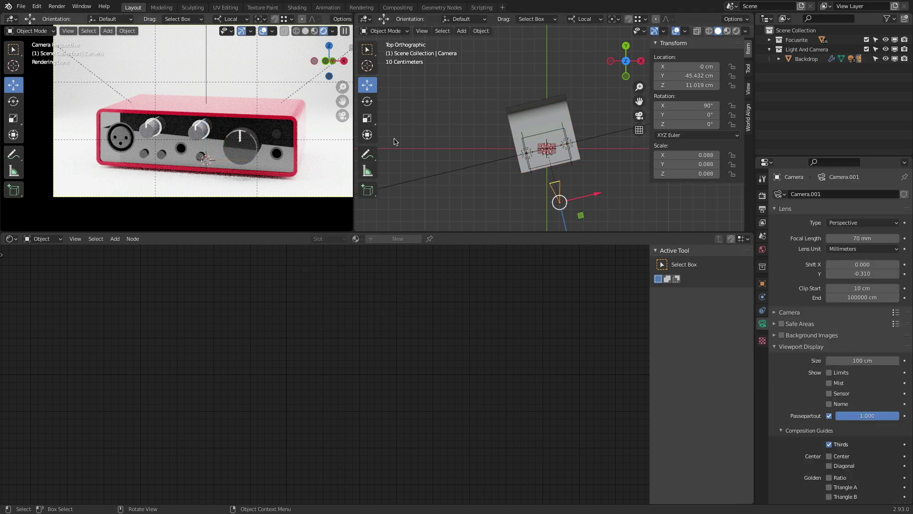
{"action": "mouse_move", "coordinate": [598, 195]}
{"action": "left_mouse_down"}
{"action": "mouse_move", "coordinate": [607, 197]}
{"action": "mouse_move", "coordinate": [587, 192]}
{"action": "left_mouse_up"}
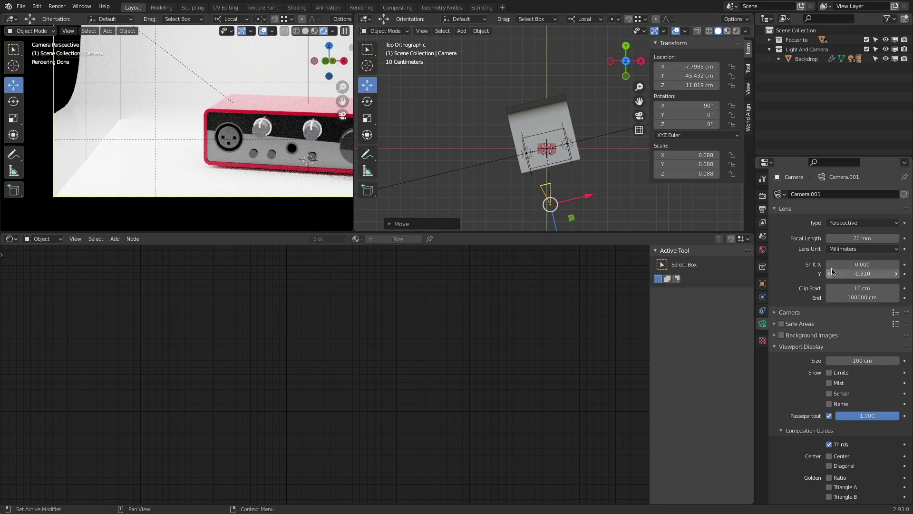
{"action": "left_click_drag", "start_coordinate": [846, 265], "coordinate": [895, 265]}
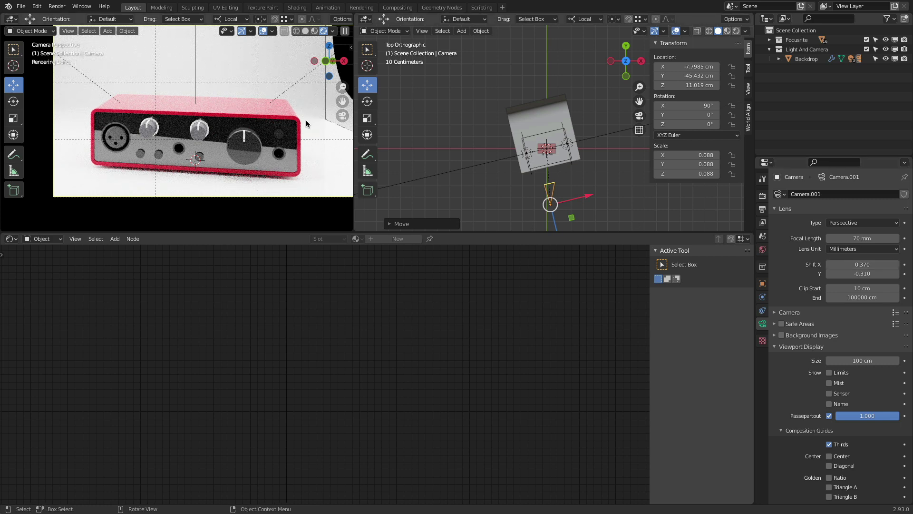
{"action": "left_click", "coordinate": [870, 265]}
{"action": "type", "text": "0"}
{"action": "key", "text": "Return"}
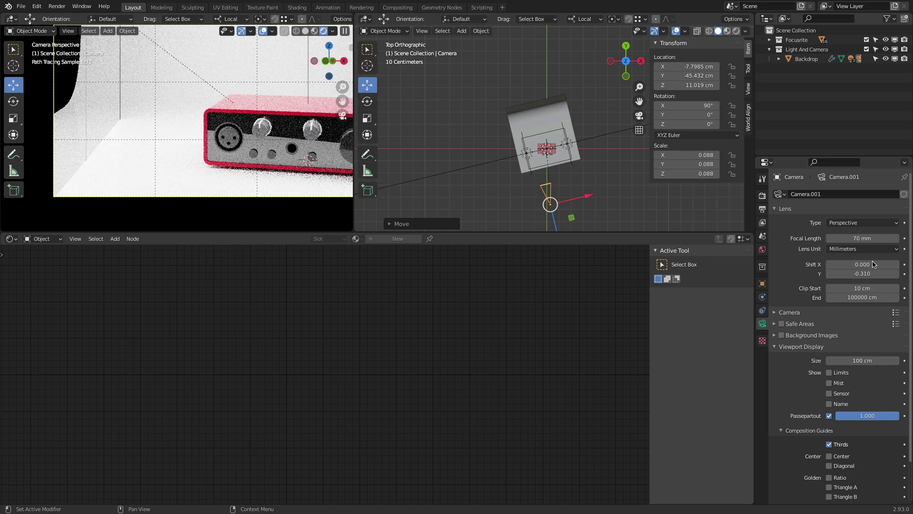
- Try moving the camera along its local X axis to about 6.04 cm with a lens Shift X of -0.32, then reset Shift X to 0
{"action": "left_click_drag", "start_coordinate": [588, 199], "coordinate": [607, 191]}
{"action": "mouse_move", "coordinate": [856, 265]}
{"action": "left_mouse_down"}
{"action": "mouse_move", "coordinate": [838, 264]}
{"action": "mouse_move", "coordinate": [847, 266]}
{"action": "left_mouse_up"}
{"action": "left_click", "coordinate": [847, 265]}
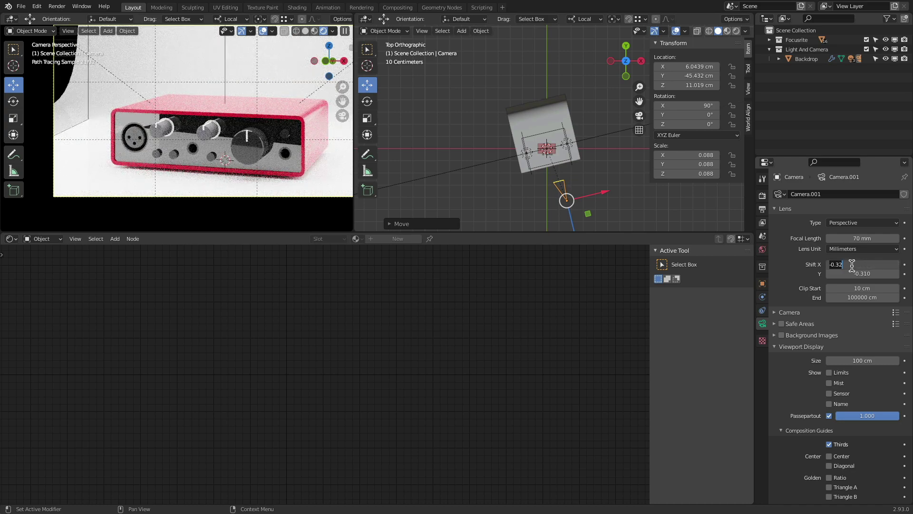
{"action": "type", "text": "0"}
{"action": "key", "text": "Return"}
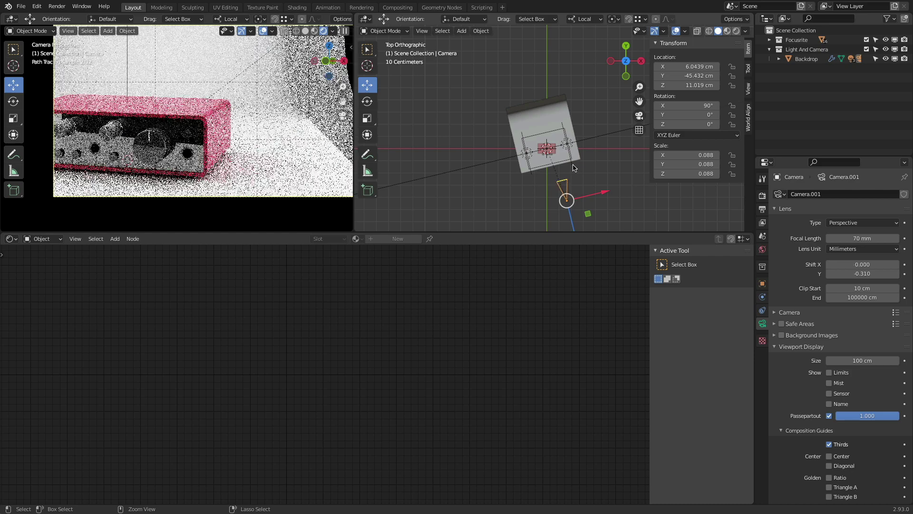
- Undo the camera's sideways moves and lens shift tests
{"action": "key", "text": "ctrl+z"}
{"action": "key", "text": "ctrl+z"}
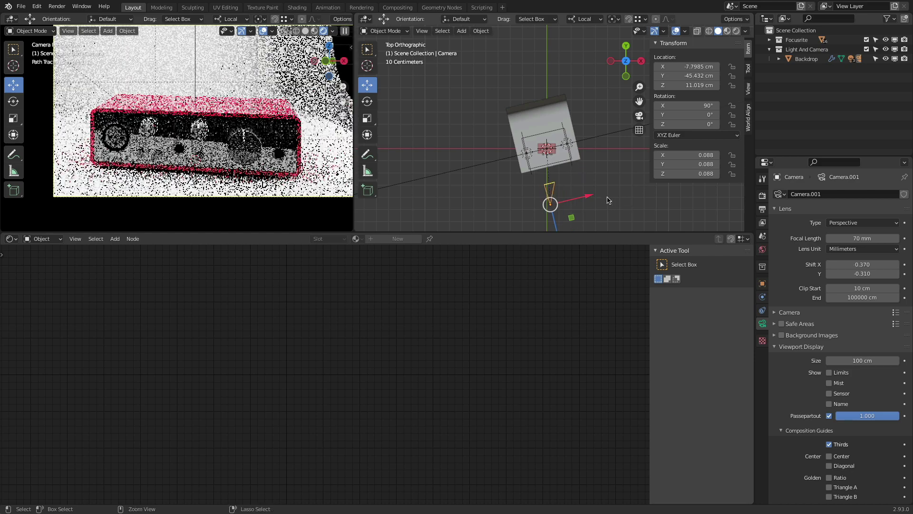
{"action": "key", "text": "ctrl+shift+z"}
{"action": "key", "text": "ctrl+shift+z"}
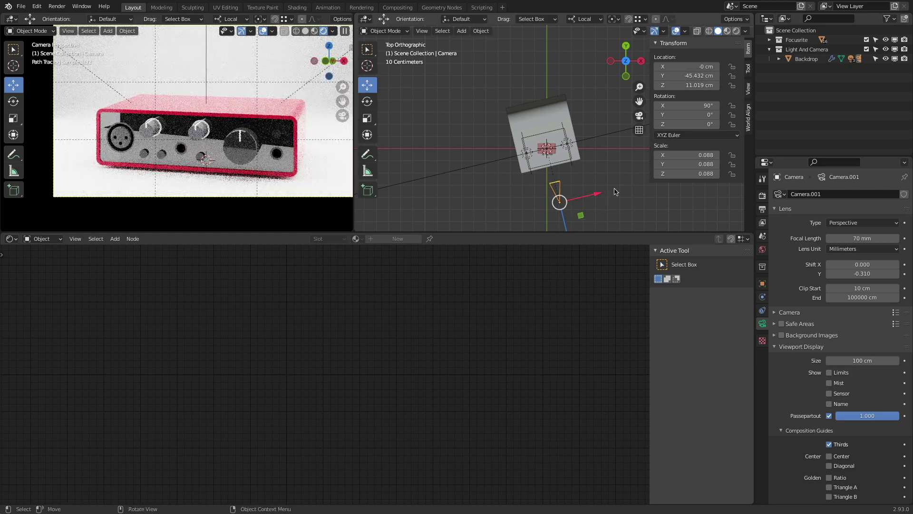
- Move the Area Left light along the Y axis to a Y location of about 3.6 cm
{"action": "left_click", "coordinate": [573, 109]}
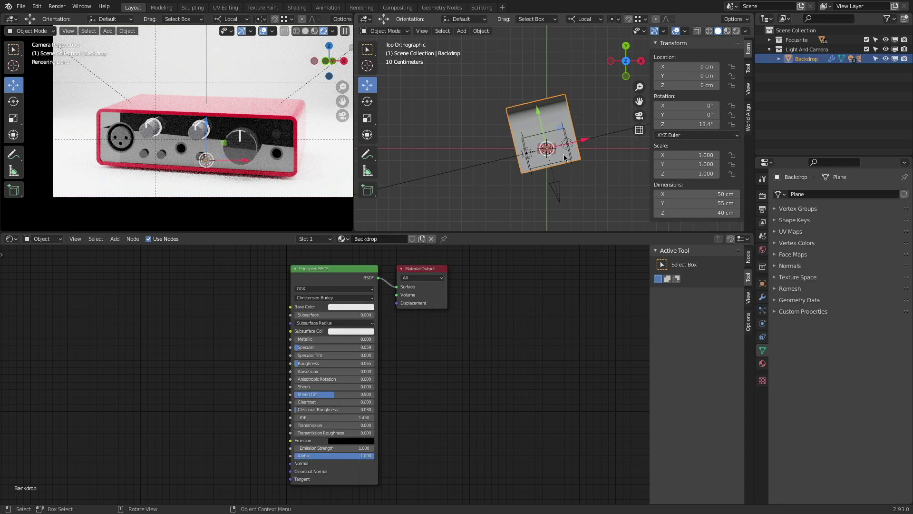
{"action": "middle_click_drag", "start_coordinate": [552, 161], "coordinate": [473, 106]}
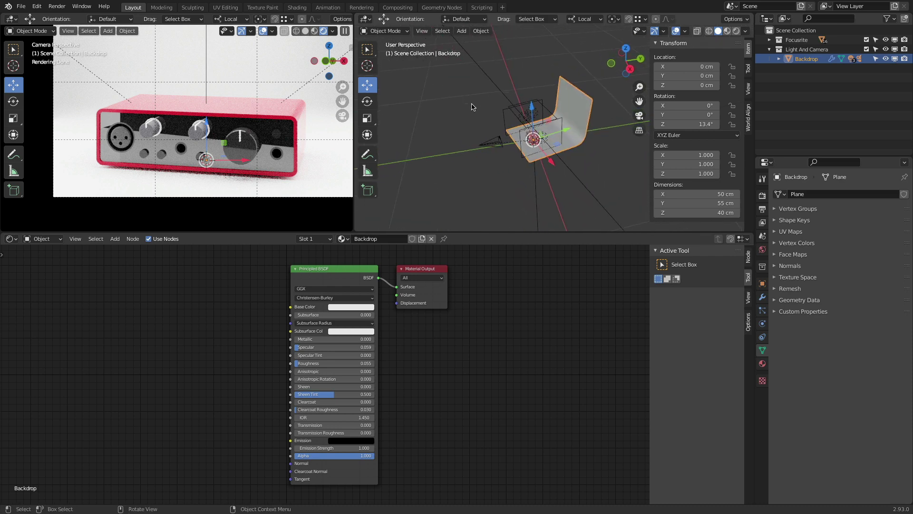
{"action": "scroll", "coordinate": [509, 116], "scroll_direction": "up", "scroll_amount": 1}
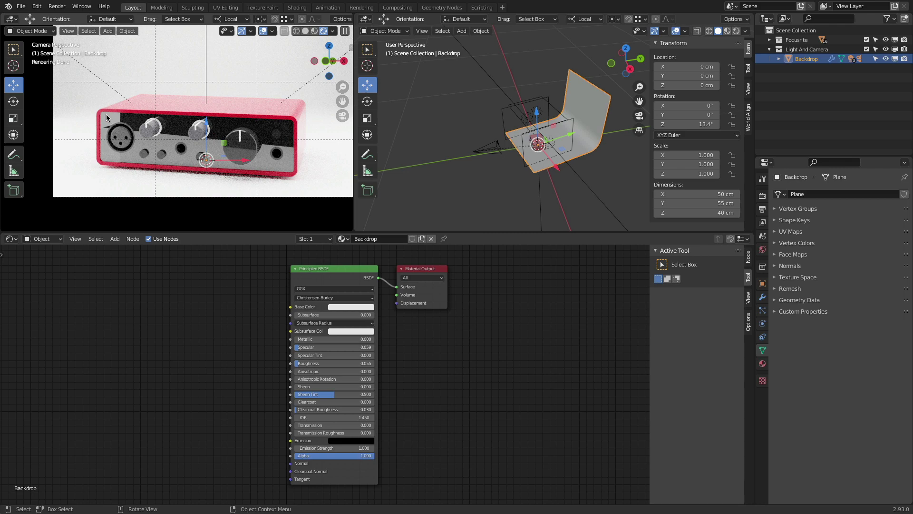
{"action": "left_click", "coordinate": [506, 122]}
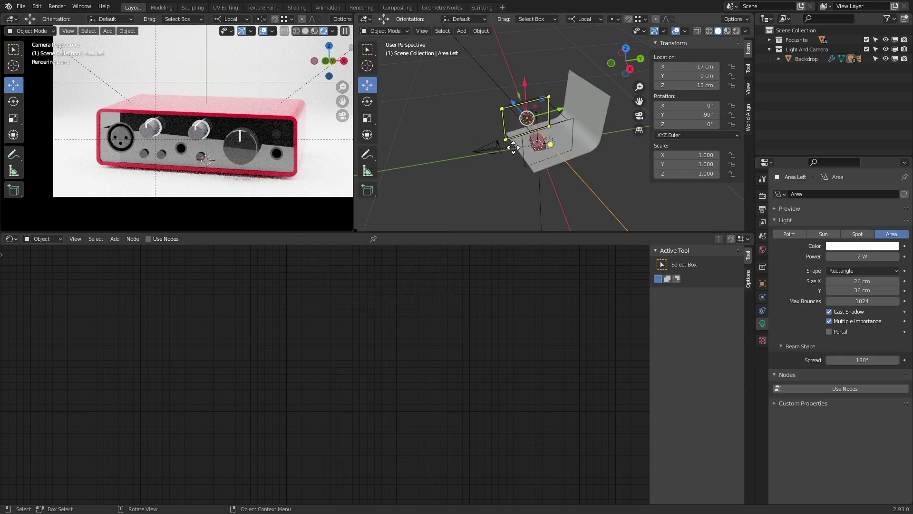
{"action": "left_click_drag", "start_coordinate": [560, 111], "coordinate": [570, 109]}
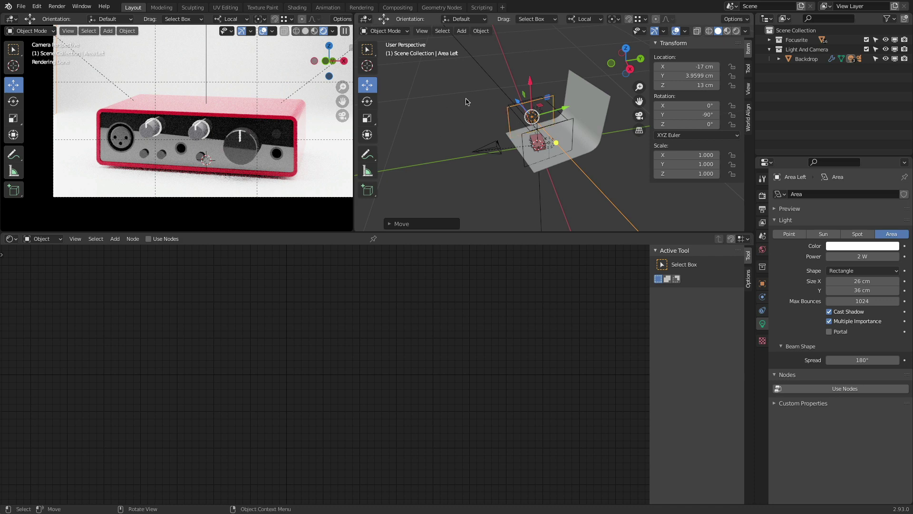
{"action": "middle_click_drag", "start_coordinate": [467, 102], "coordinate": [591, 166]}
{"action": "key", "text": "ctrl+z"}
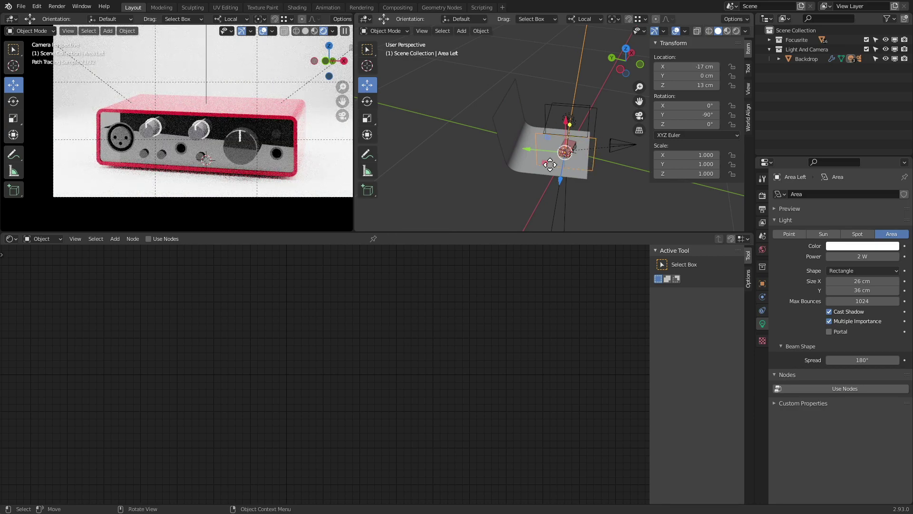
{"action": "left_click_drag", "start_coordinate": [531, 152], "coordinate": [523, 153]}
- Select the Backdrop and set its Z rotation to about 14.7°
{"action": "middle_click_drag", "start_coordinate": [597, 204], "coordinate": [559, 186]}
{"action": "left_click", "coordinate": [558, 183]}
{"action": "scroll", "coordinate": [593, 182], "scroll_direction": "up", "scroll_amount": 4}
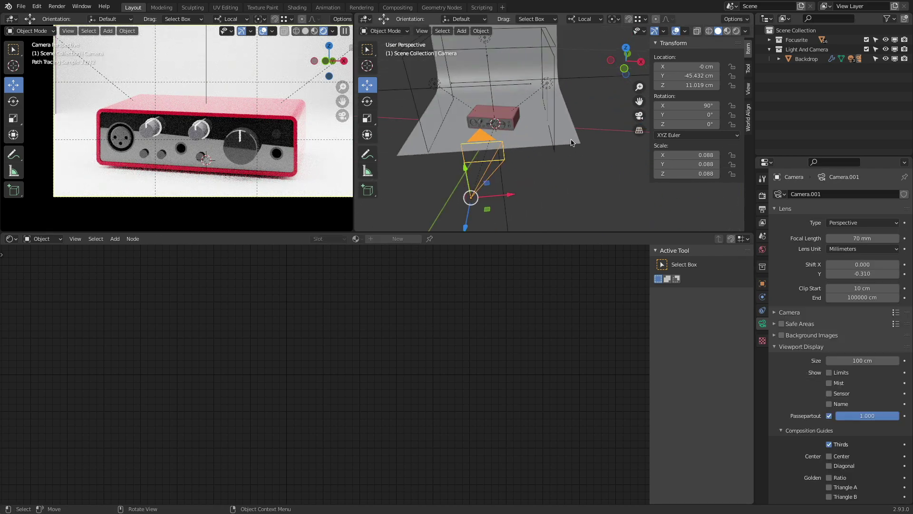
{"action": "left_click", "coordinate": [570, 140]}
{"action": "left_click_drag", "start_coordinate": [688, 126], "coordinate": [692, 126]}
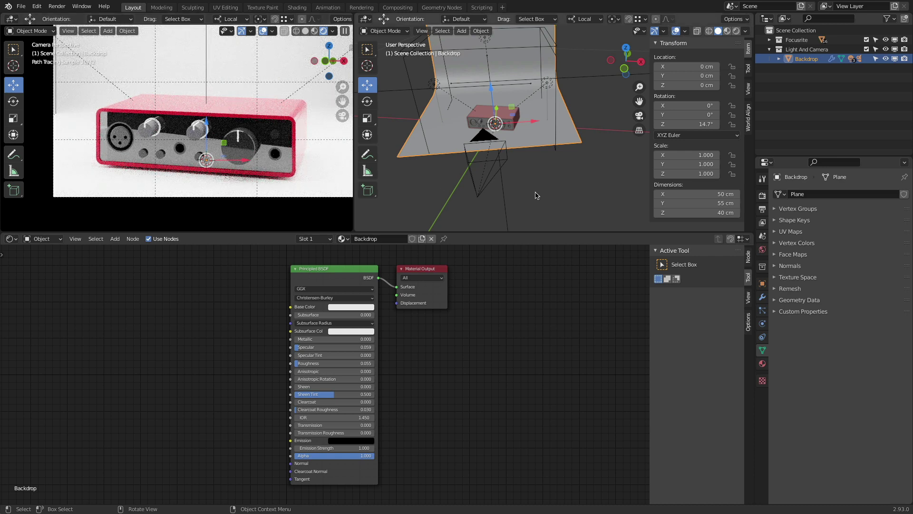
- Move the Area Left light outward from the device to an X location of about -23.56 cm
{"action": "left_click", "coordinate": [417, 114]}
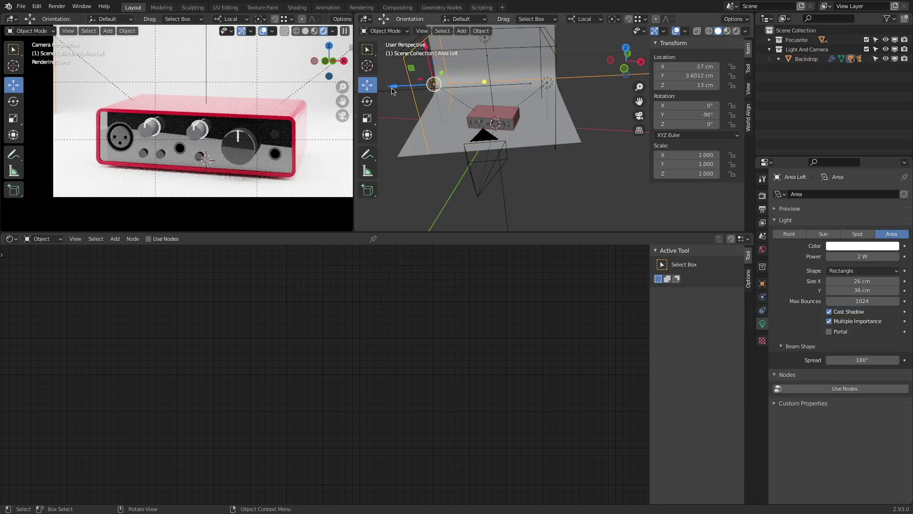
{"action": "left_click_drag", "start_coordinate": [396, 91], "coordinate": [373, 91]}
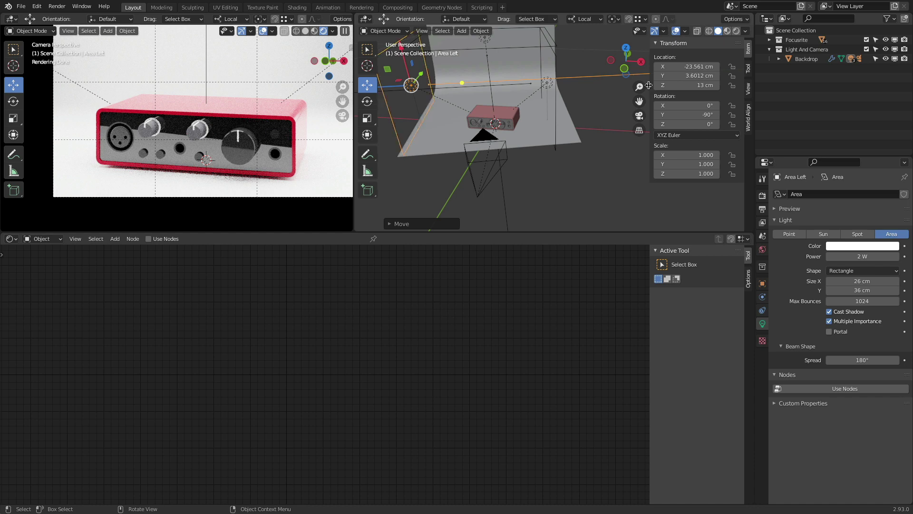
- Inspect the Backdrop, Housing and Front Plate materials in turn, with the camera view in solid shading
{"action": "left_click", "coordinate": [575, 141]}
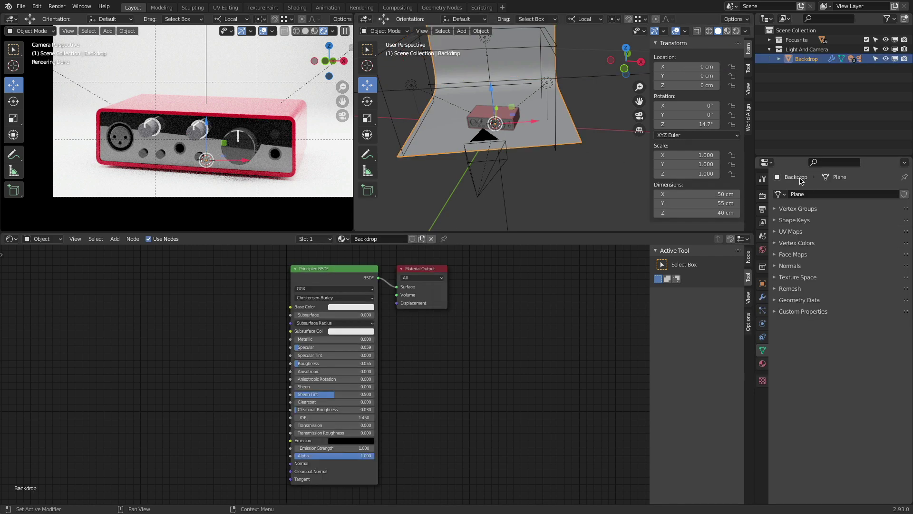
{"action": "left_click", "coordinate": [762, 363]}
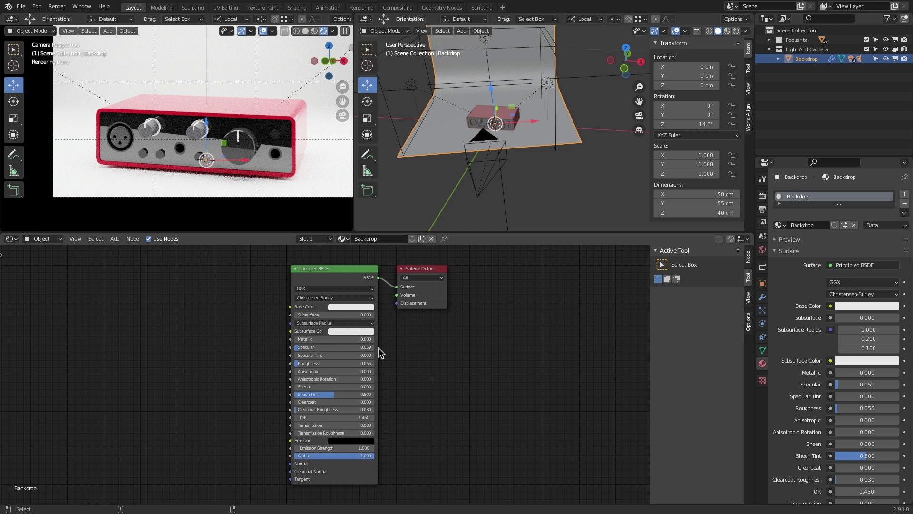
{"action": "key", "text": "shift+z"}
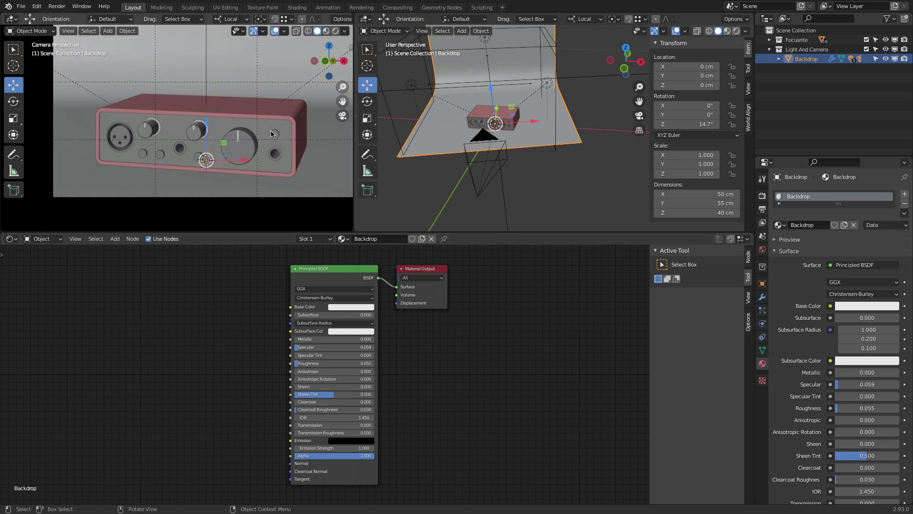
{"action": "left_click", "coordinate": [224, 108]}
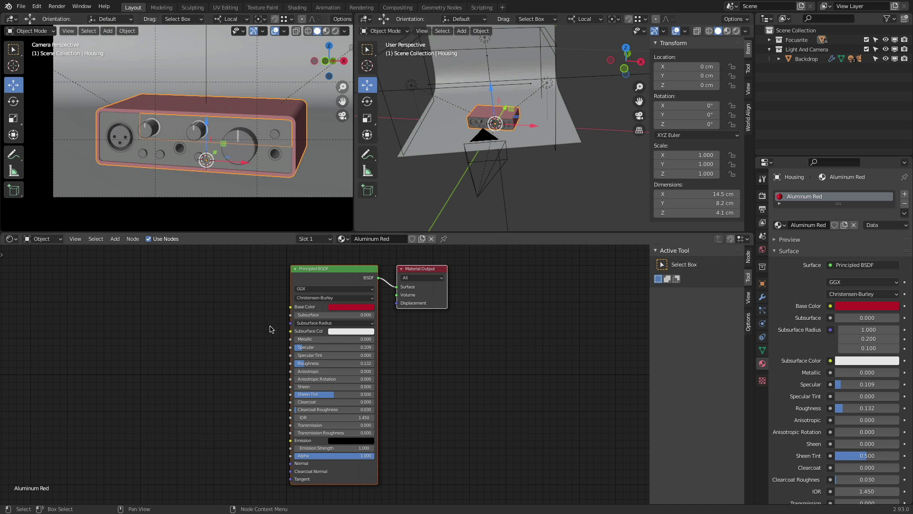
{"action": "scroll", "coordinate": [273, 311], "scroll_direction": "up", "scroll_amount": 5}
{"action": "middle_click_drag", "start_coordinate": [252, 334], "coordinate": [197, 341]}
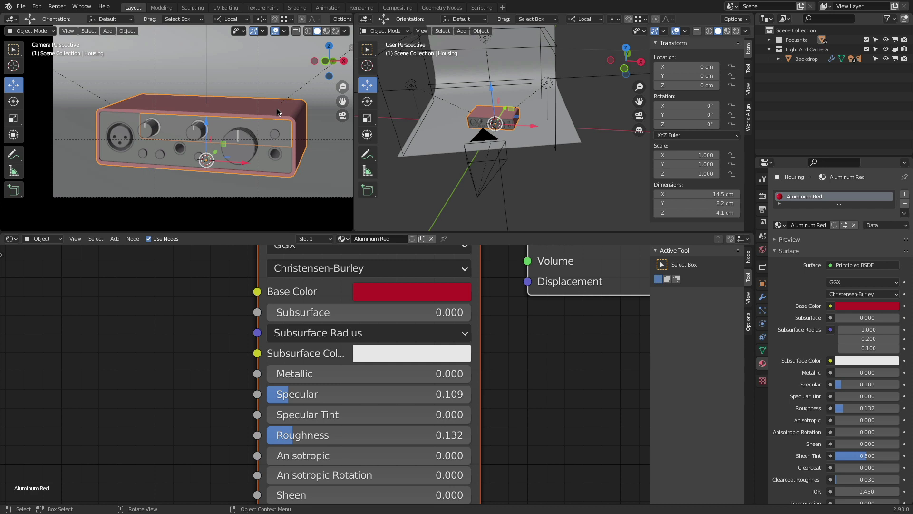
{"action": "left_click", "coordinate": [269, 129]}
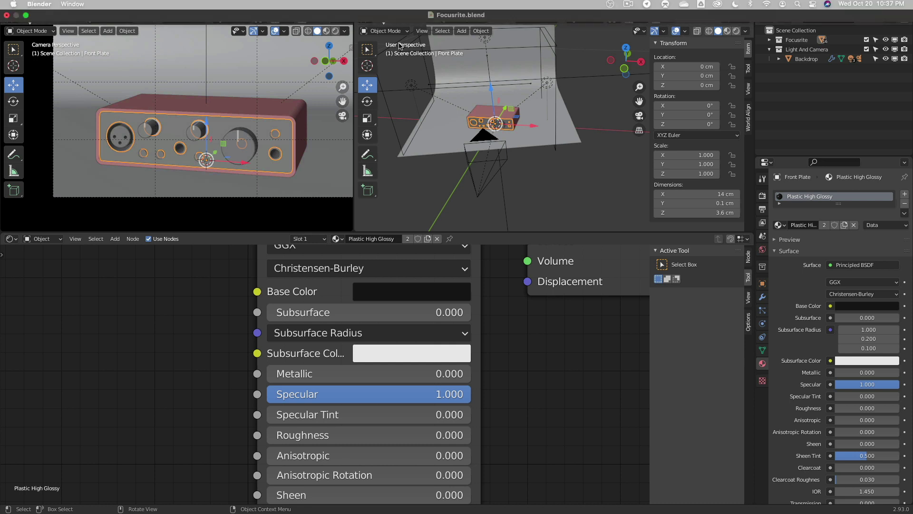
- Turn the user perspective viewport into an Image Editor showing a close-up of the device in Light Box.jpeg
{"action": "left_click", "coordinate": [365, 20]}
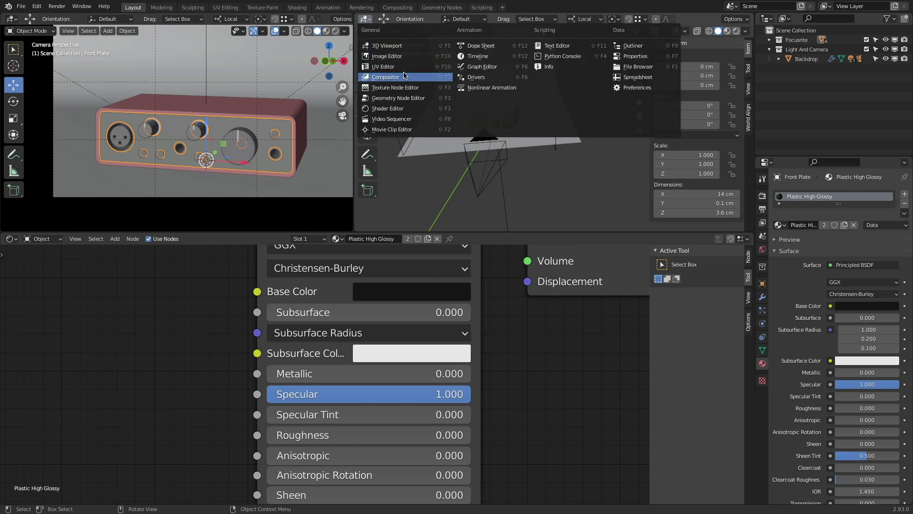
{"action": "left_click", "coordinate": [401, 56]}
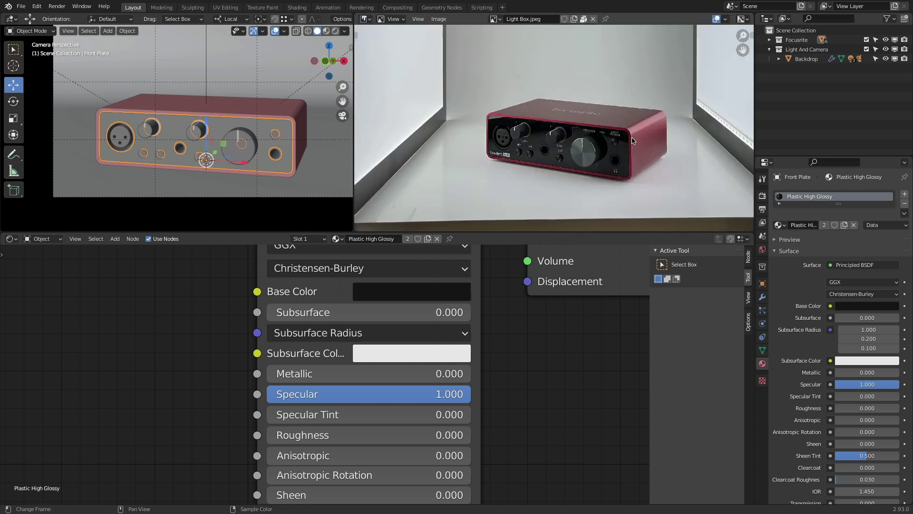
{"action": "scroll", "coordinate": [638, 139], "scroll_direction": "up", "scroll_amount": 5}
{"action": "scroll", "coordinate": [643, 132], "scroll_direction": "up", "scroll_amount": 2}
{"action": "scroll", "coordinate": [641, 131], "scroll_direction": "down", "scroll_amount": 2}
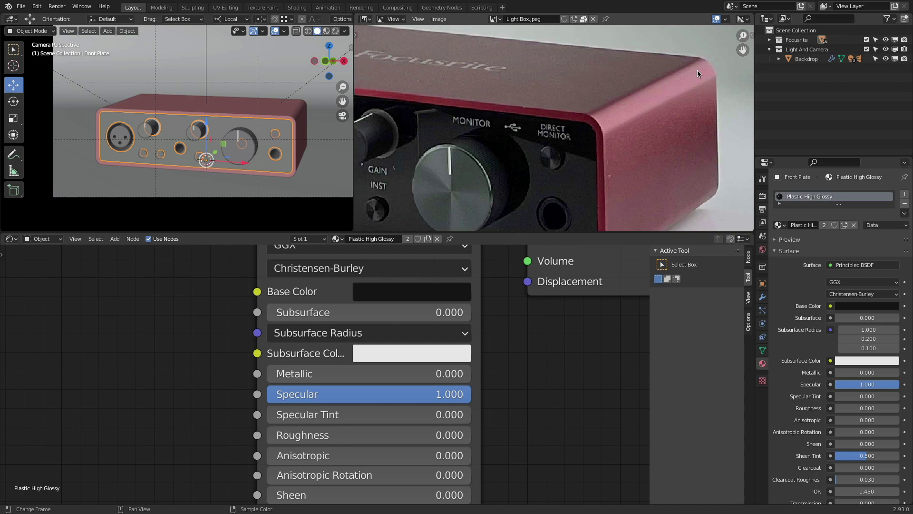
- Show the camera view rendered and set the Housing's Aluminum Red material to Metallic 1, Specular 0 and Roughness 0
{"action": "left_click", "coordinate": [335, 31]}
{"action": "scroll", "coordinate": [301, 117], "scroll_direction": "up", "scroll_amount": 6}
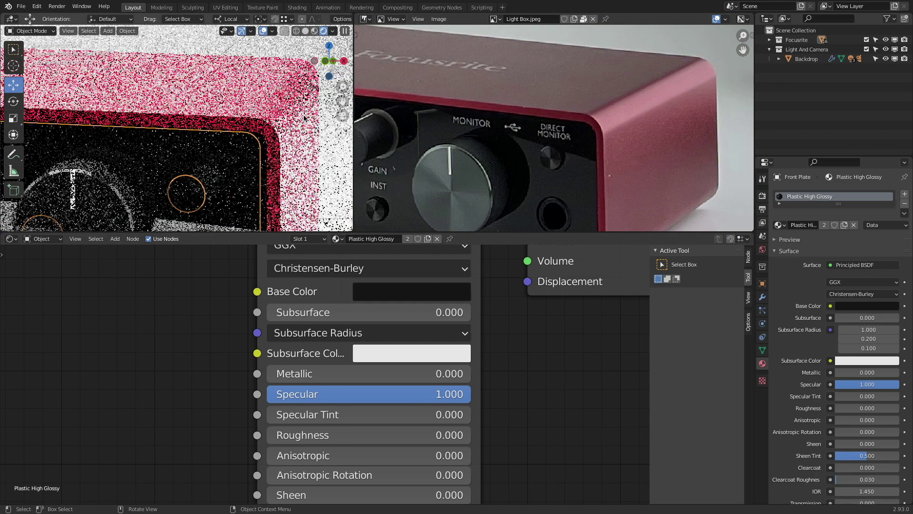
{"action": "left_click", "coordinate": [281, 107]}
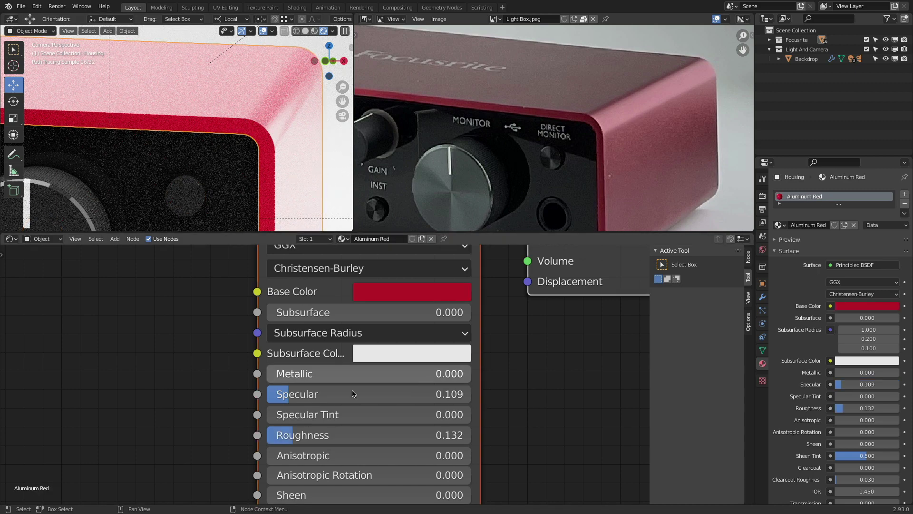
{"action": "left_click_drag", "start_coordinate": [322, 438], "coordinate": [272, 438]}
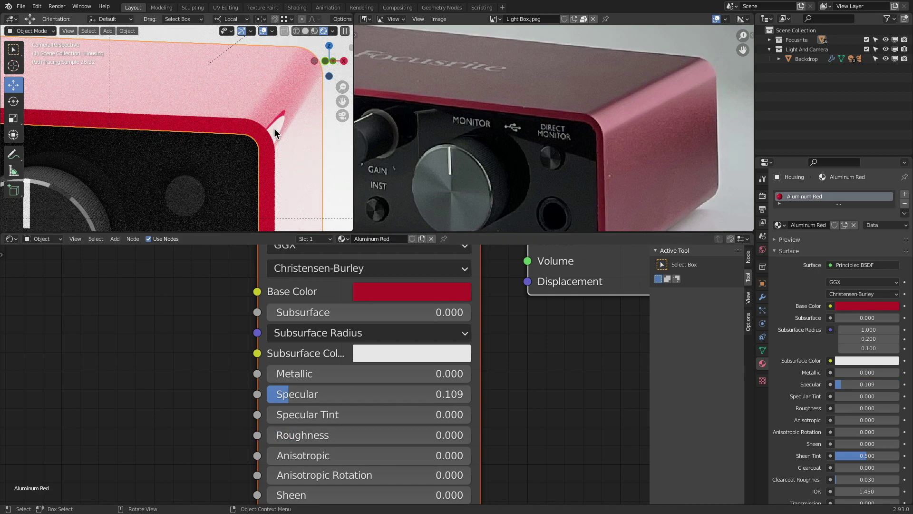
{"action": "left_click_drag", "start_coordinate": [324, 393], "coordinate": [471, 379]}
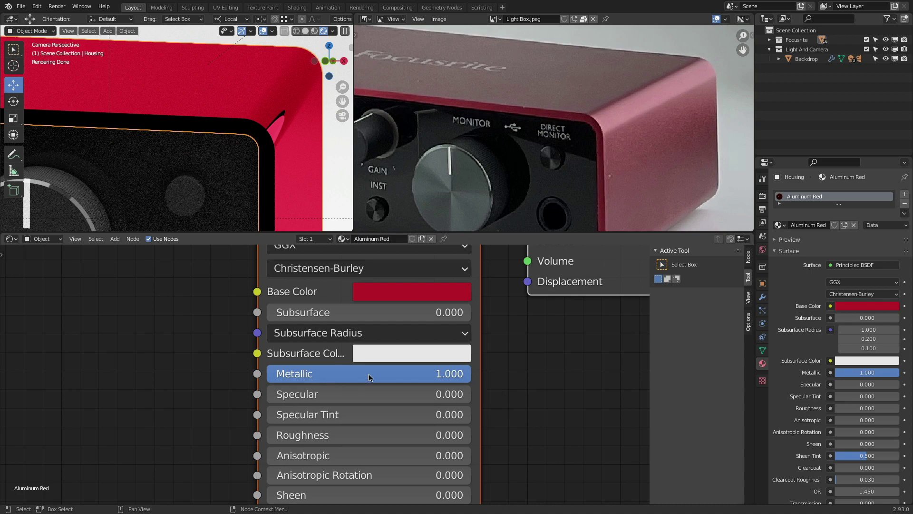
- Try Aluminum Red with Metallic 0 and Specular 1, then restore Metallic 1 and Specular 0
{"action": "left_click_drag", "start_coordinate": [369, 378], "coordinate": [441, 378]}
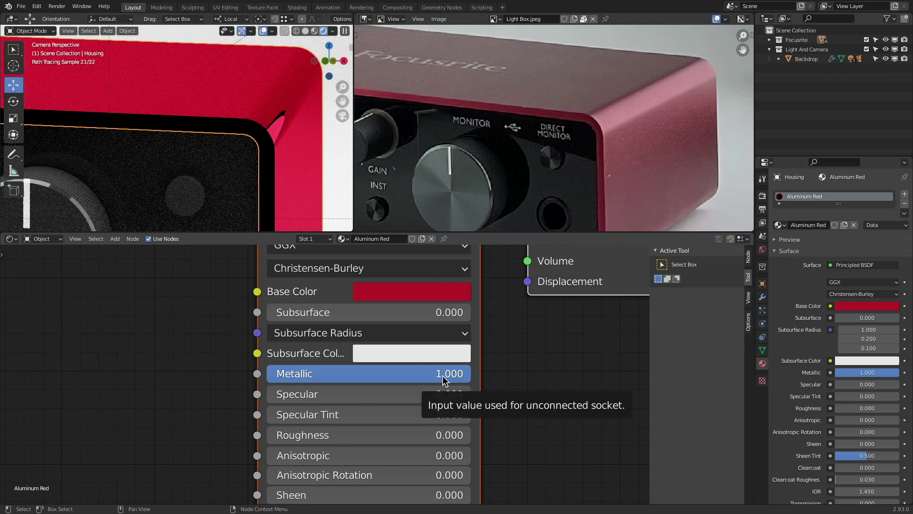
{"action": "left_click_drag", "start_coordinate": [443, 375], "coordinate": [267, 375]}
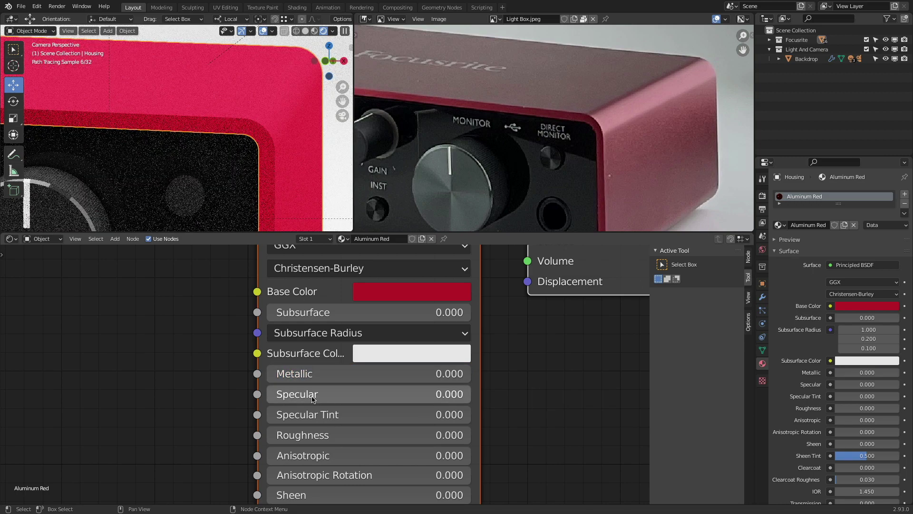
{"action": "left_click_drag", "start_coordinate": [442, 394], "coordinate": [471, 393]}
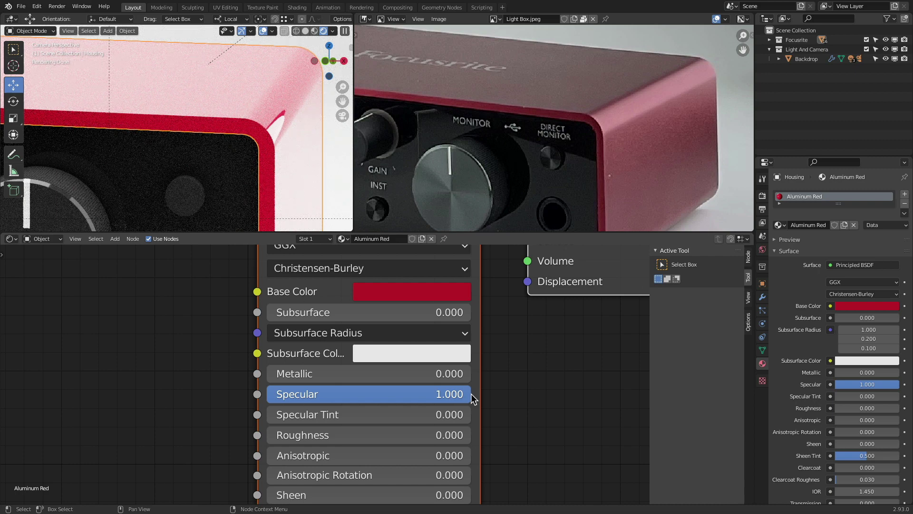
{"action": "left_click_drag", "start_coordinate": [407, 398], "coordinate": [471, 377]}
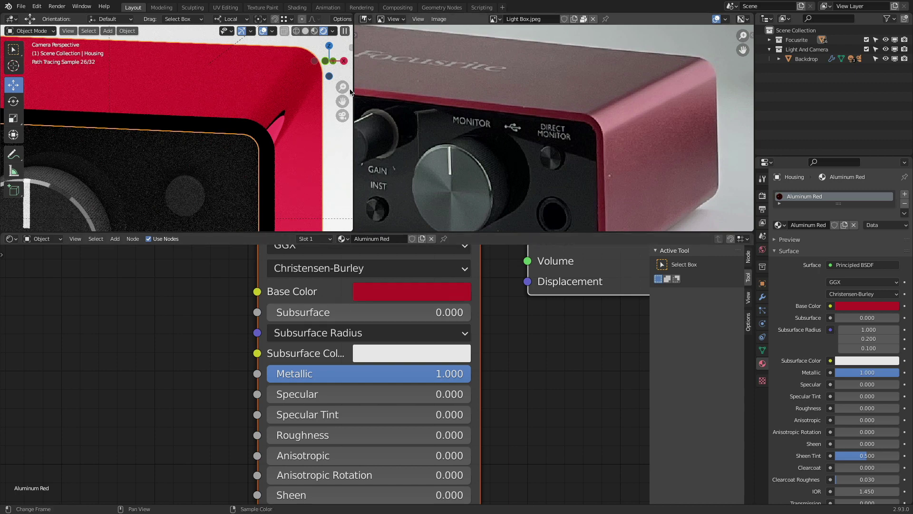
- Open IMG_9793.jpeg from the Material Study folder as the reference image and frame the red housing in it
{"action": "scroll", "coordinate": [512, 217], "scroll_direction": "down", "scroll_amount": 7}
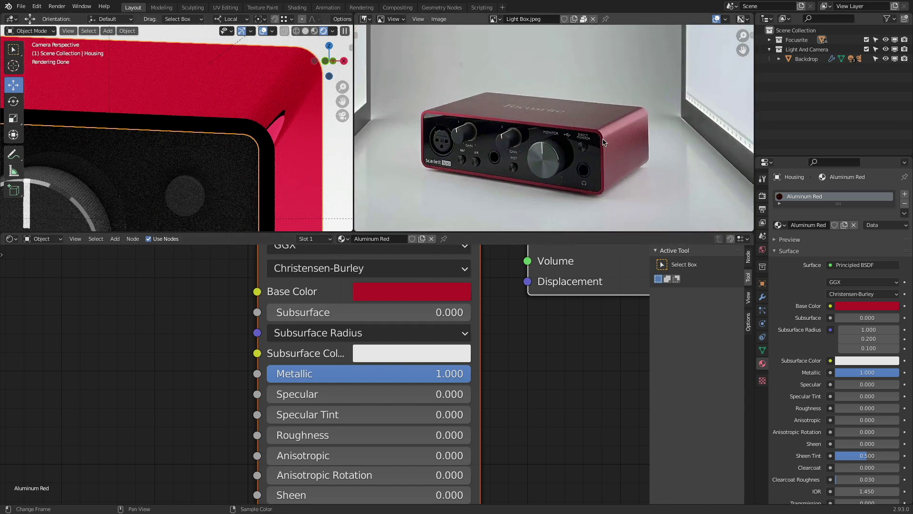
{"action": "scroll", "coordinate": [579, 134], "scroll_direction": "up", "scroll_amount": 3}
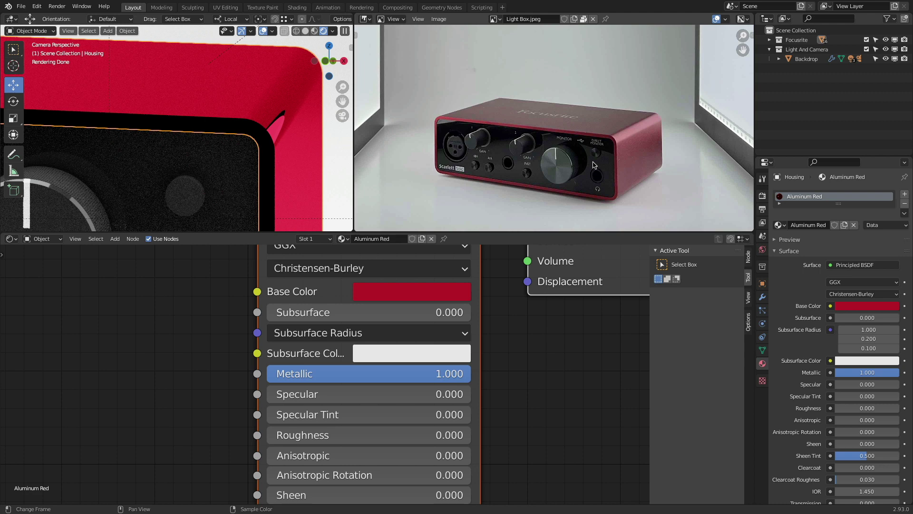
{"action": "left_click", "coordinate": [439, 19]}
{"action": "left_click", "coordinate": [441, 38]}
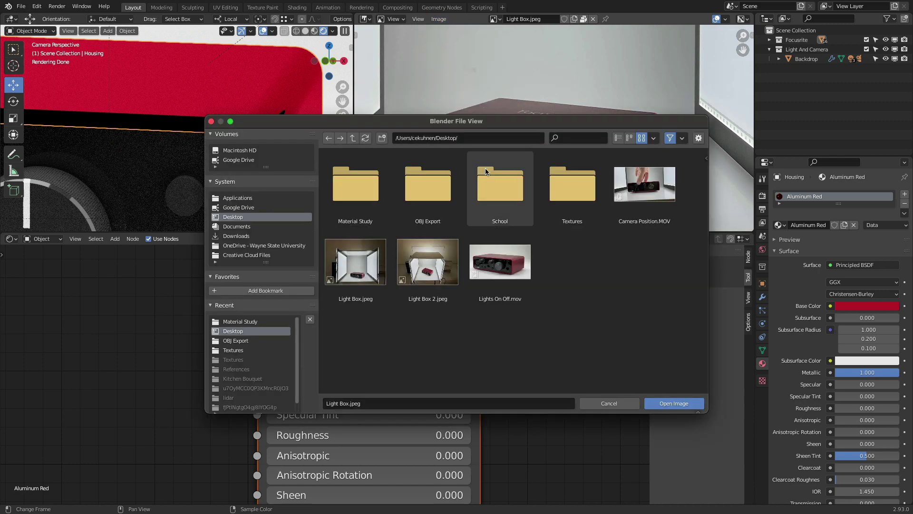
{"action": "double_click", "coordinate": [352, 178]}
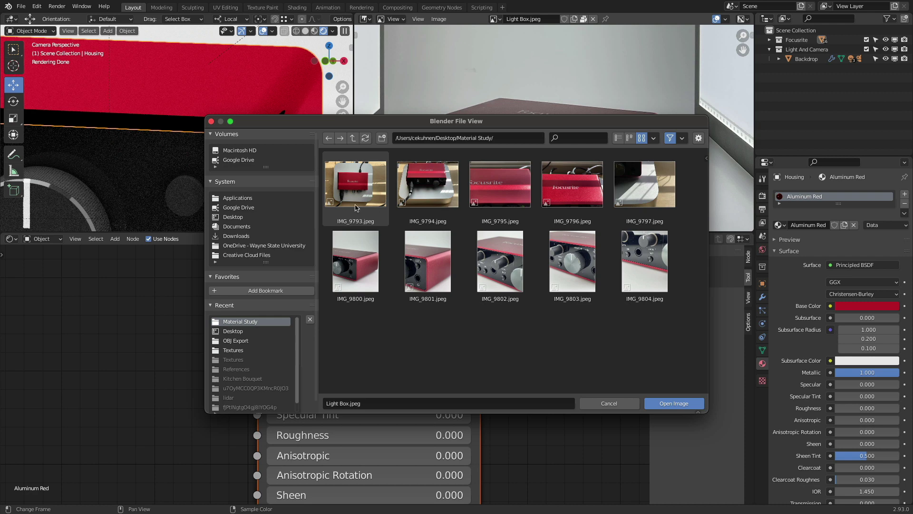
{"action": "left_click", "coordinate": [358, 187]}
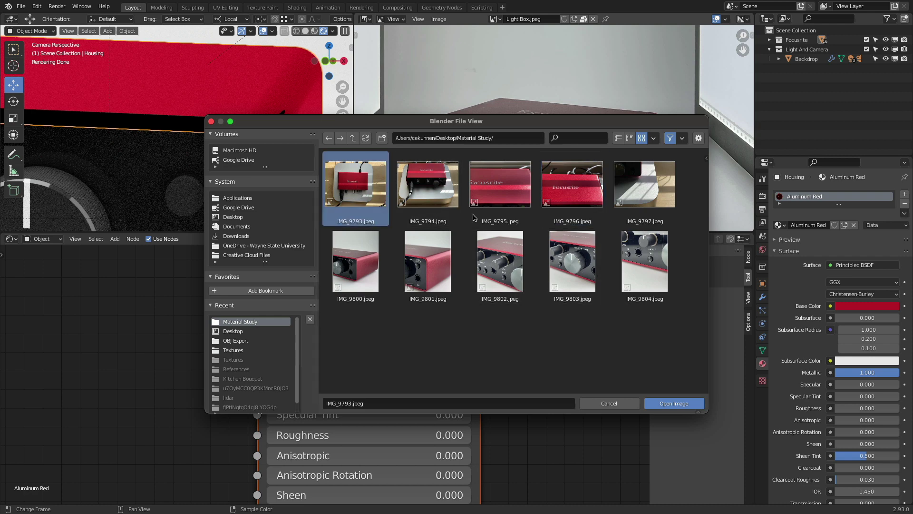
{"action": "left_click", "coordinate": [673, 403]}
{"action": "scroll", "coordinate": [579, 200], "scroll_direction": "down", "scroll_amount": 3}
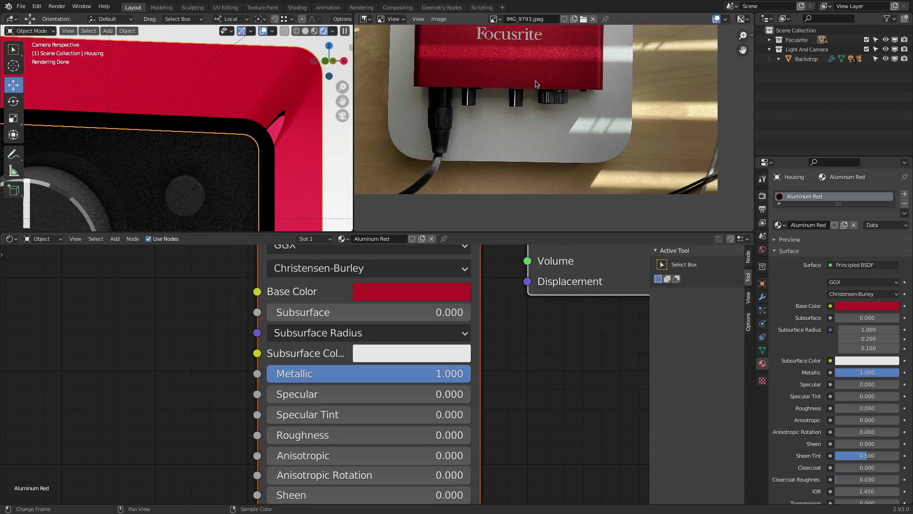
{"action": "scroll", "coordinate": [569, 194], "scroll_direction": "up", "scroll_amount": 4}
{"action": "middle_click_drag", "start_coordinate": [568, 163], "coordinate": [587, 165]}
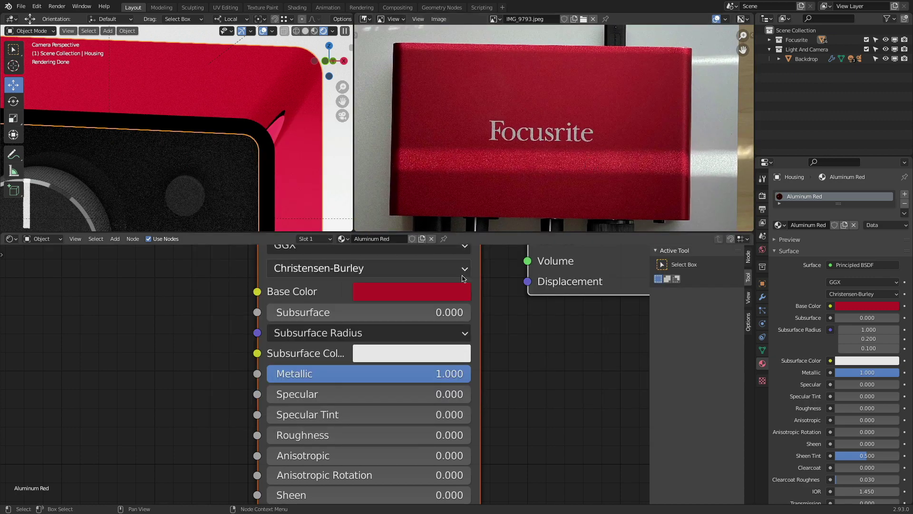
- Sample the Aluminum Red base color from the red housing in the reference photo
{"action": "left_click", "coordinate": [459, 291]}
{"action": "left_click", "coordinate": [512, 208]}
{"action": "left_click", "coordinate": [580, 196]}
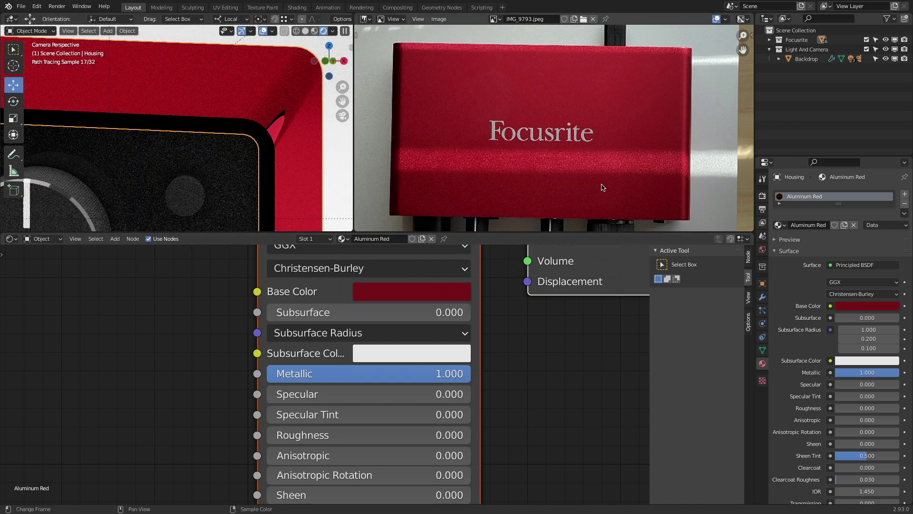
- Set the Roughness of the Aluminum Red material to 0.2
{"action": "scroll", "coordinate": [275, 146], "scroll_direction": "down", "scroll_amount": 5}
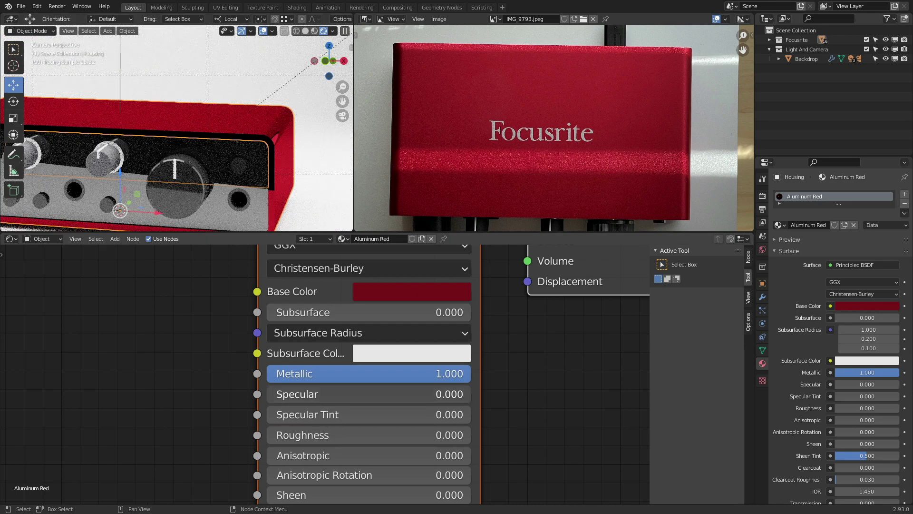
{"action": "left_click", "coordinate": [339, 396]}
{"action": "left_click", "coordinate": [302, 395]}
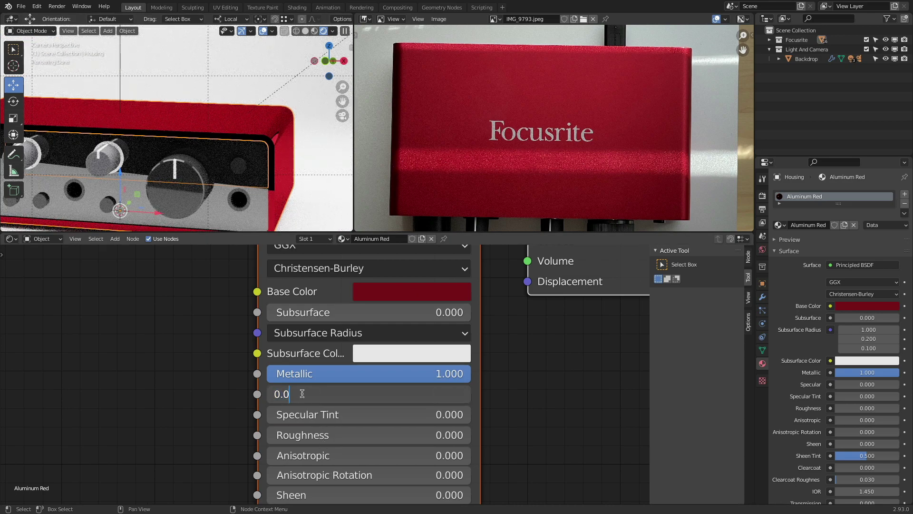
{"action": "left_click", "coordinate": [307, 438]}
{"action": "left_click", "coordinate": [317, 434]}
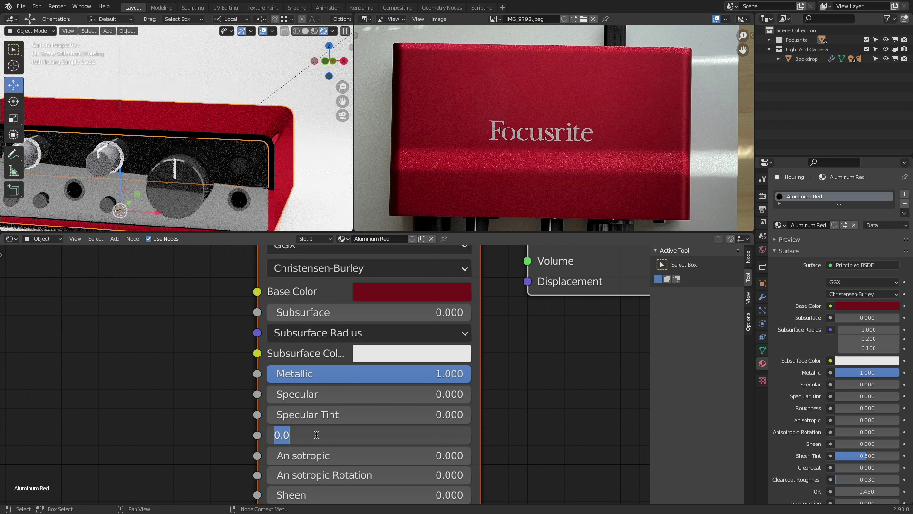
{"action": "type", "text": ".2"}
{"action": "key", "text": "Return"}
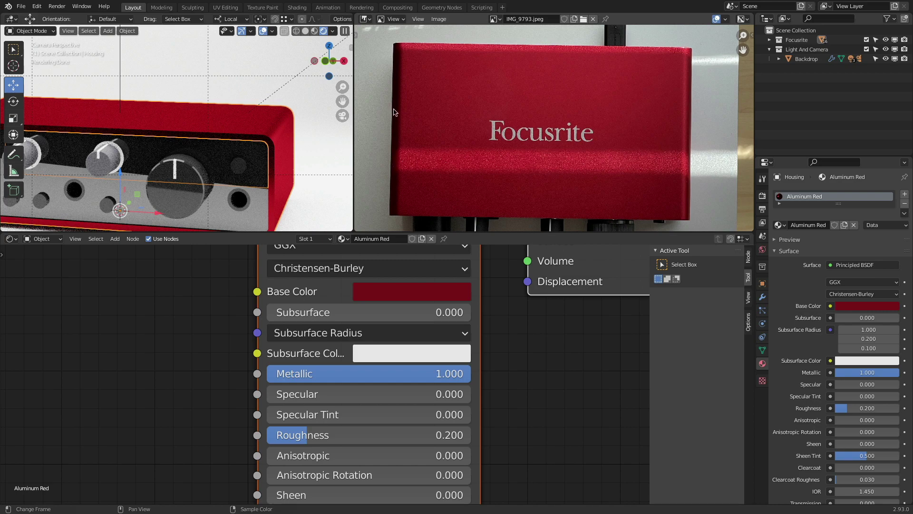
- Brighten the Aluminum Red base color slightly by raising its HSV value to match the reference photo
{"action": "left_click", "coordinate": [419, 296]}
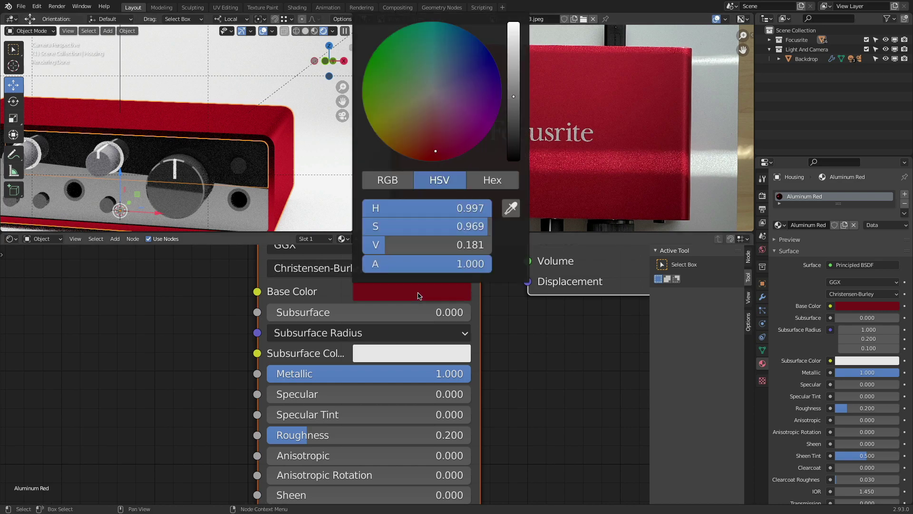
{"action": "scroll", "coordinate": [418, 292], "scroll_direction": "up", "scroll_amount": 1}
{"action": "scroll", "coordinate": [418, 292], "scroll_direction": "up", "scroll_amount": 1}
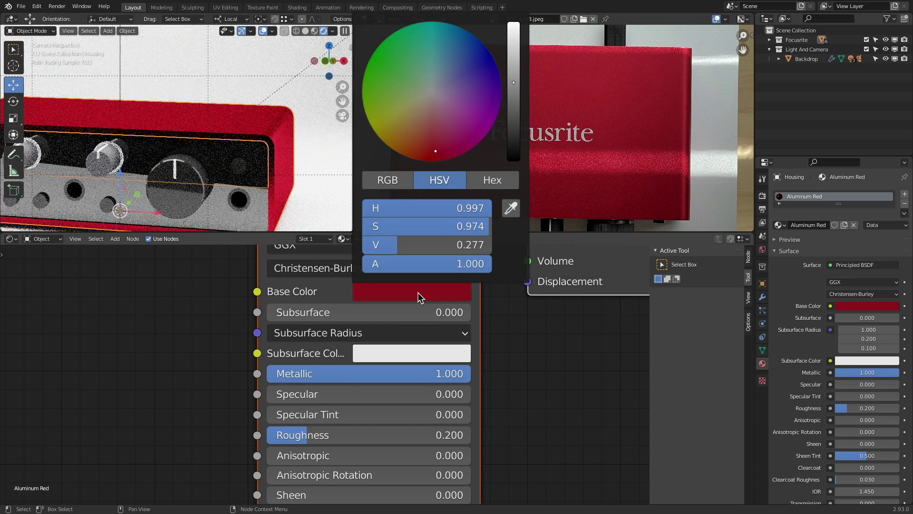
{"action": "scroll", "coordinate": [417, 292], "scroll_direction": "up", "scroll_amount": 1}
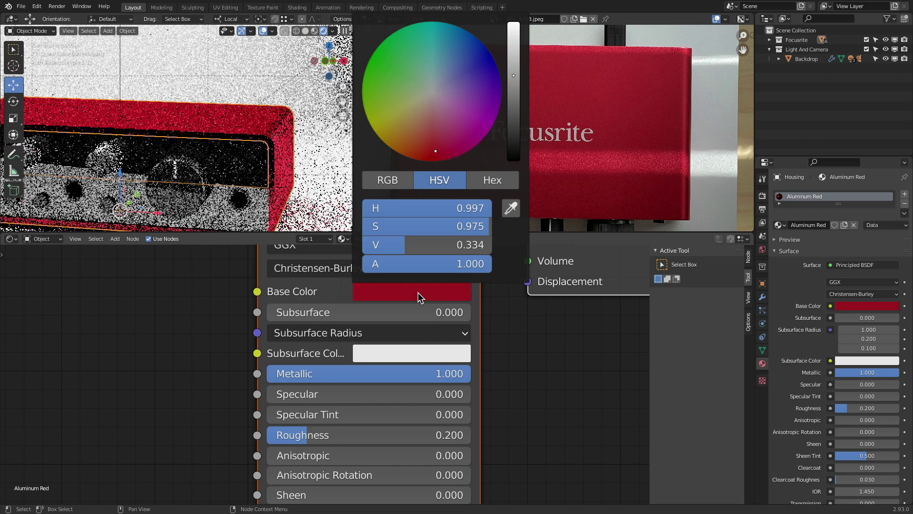
{"action": "scroll", "coordinate": [418, 292], "scroll_direction": "down", "scroll_amount": 1}
{"action": "scroll", "coordinate": [417, 294], "scroll_direction": "up", "scroll_amount": 1}
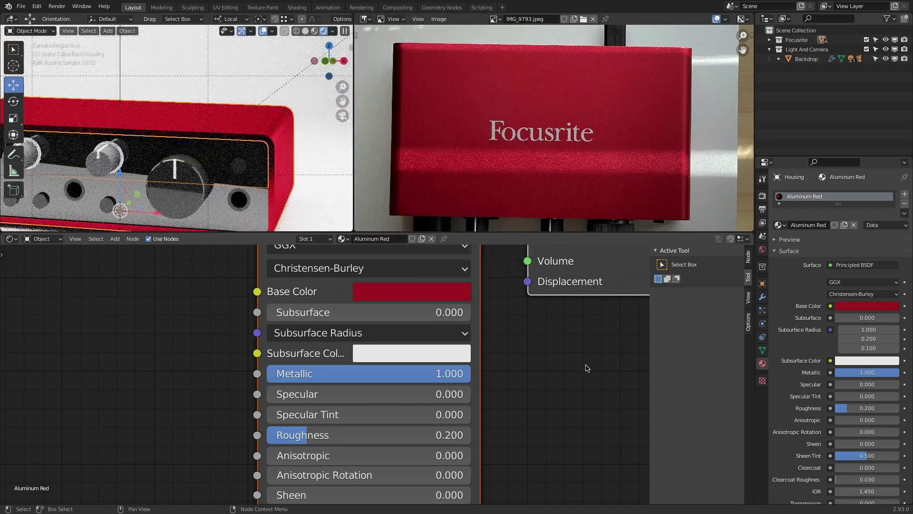
{"action": "left_click", "coordinate": [410, 297]}
{"action": "scroll", "coordinate": [410, 298], "scroll_direction": "down", "scroll_amount": 1}
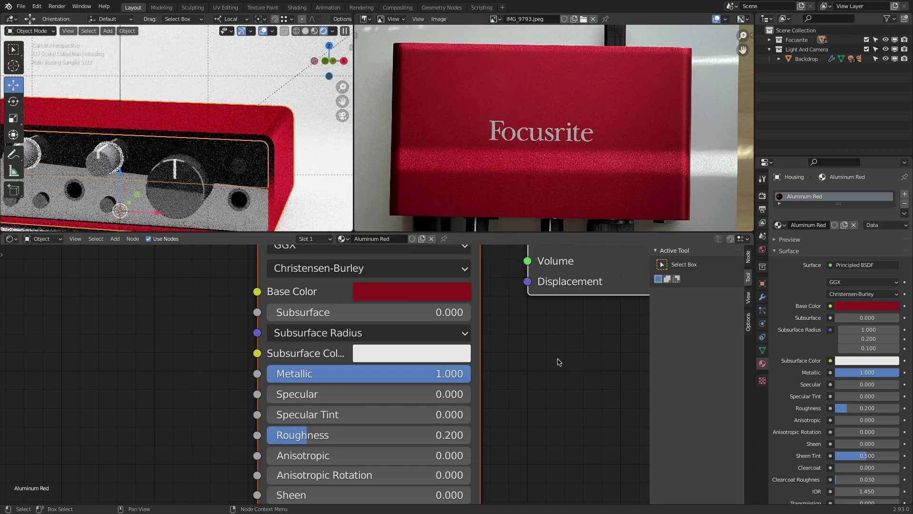
{"action": "left_click", "coordinate": [559, 362]}
{"action": "scroll", "coordinate": [251, 98], "scroll_direction": "down", "scroll_amount": 2}
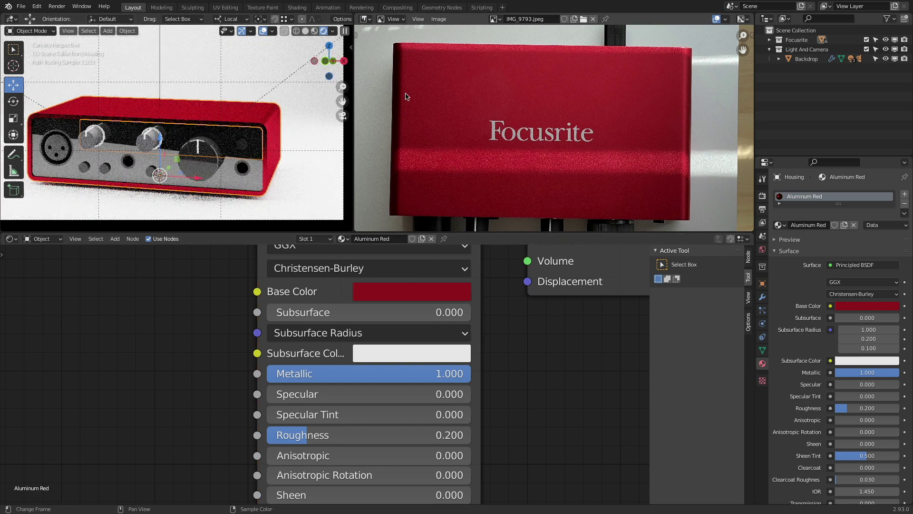
- Switch the reference image to IMG_9801.jpeg and frame the red housing's front corner in it
{"action": "left_click", "coordinate": [495, 19]}
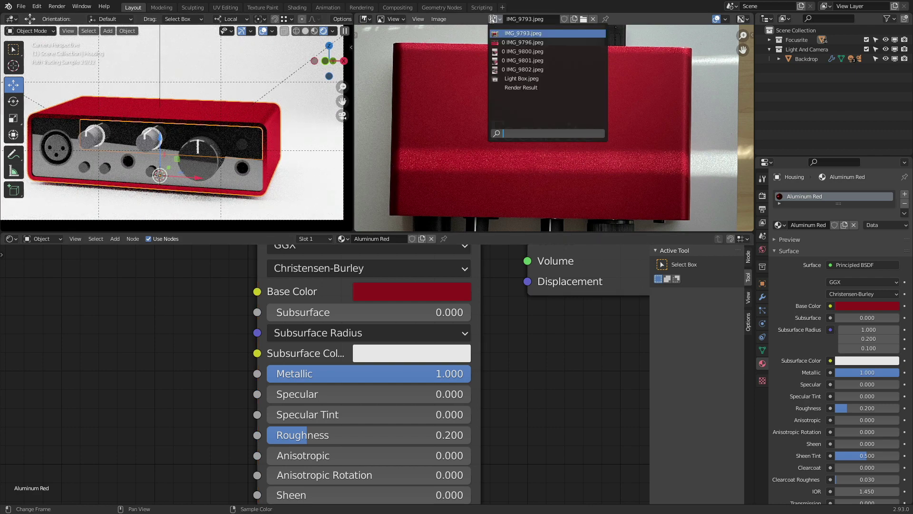
{"action": "left_click", "coordinate": [511, 60]}
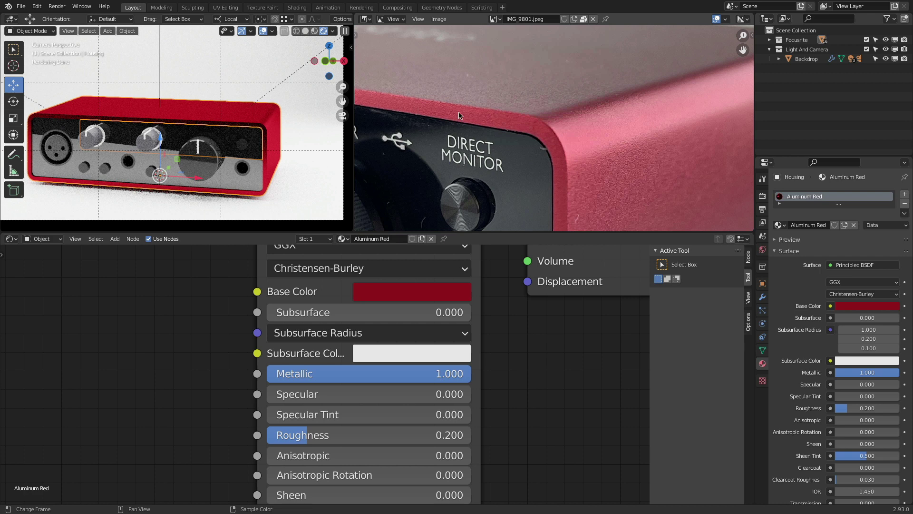
{"action": "scroll", "coordinate": [464, 116], "scroll_direction": "down", "scroll_amount": 5}
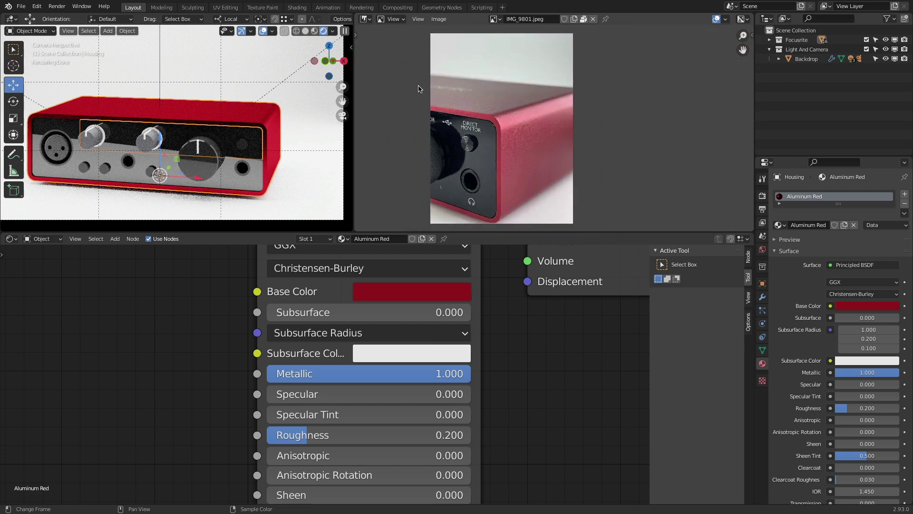
{"action": "middle_click_drag", "start_coordinate": [430, 66], "coordinate": [433, 63]}
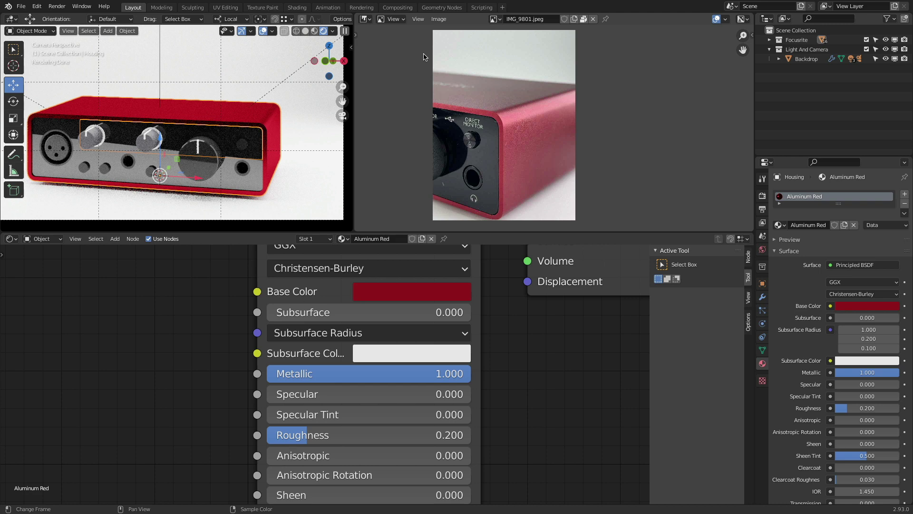
{"action": "scroll", "coordinate": [528, 108], "scroll_direction": "up", "scroll_amount": 5}
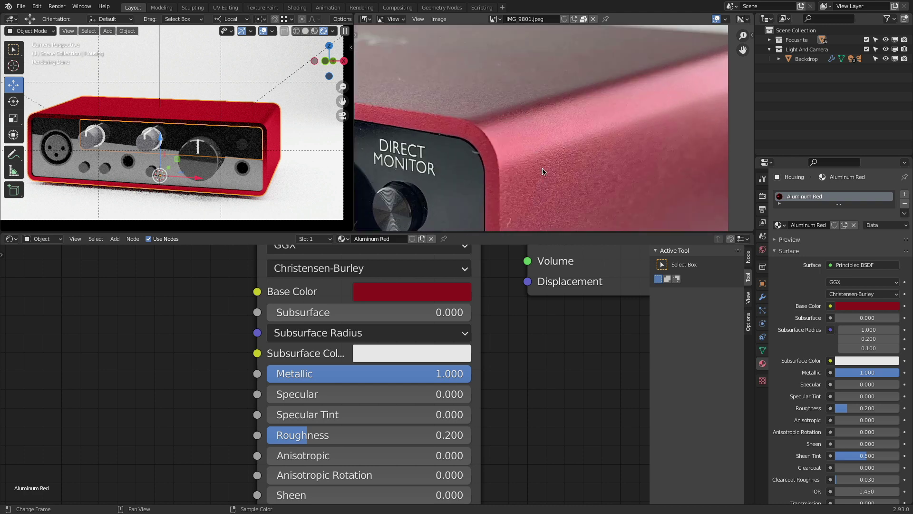
- Examine the fine surface texture of the red aluminum along the housing's rounded edge in the reference photo
{"action": "scroll", "coordinate": [562, 156], "scroll_direction": "up", "scroll_amount": 4}
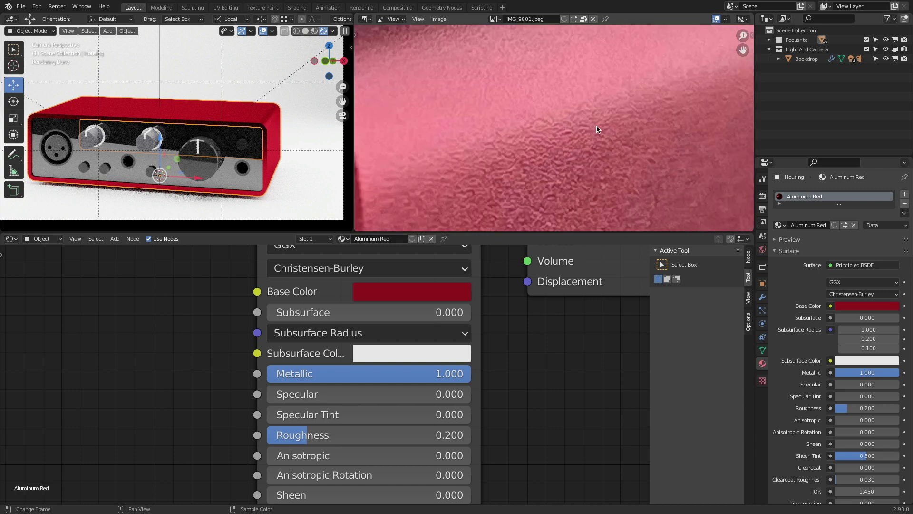
{"action": "scroll", "coordinate": [486, 138], "scroll_direction": "down", "scroll_amount": 4}
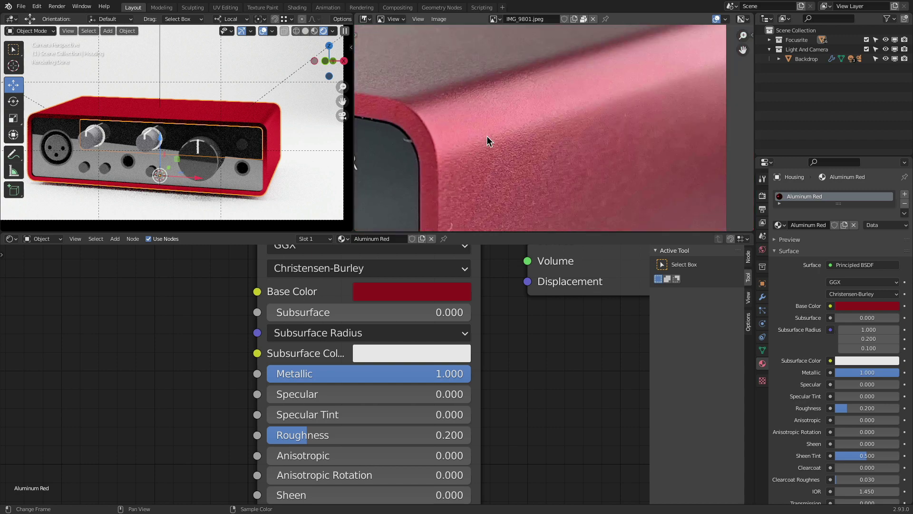
{"action": "scroll", "coordinate": [511, 140], "scroll_direction": "up", "scroll_amount": 4}
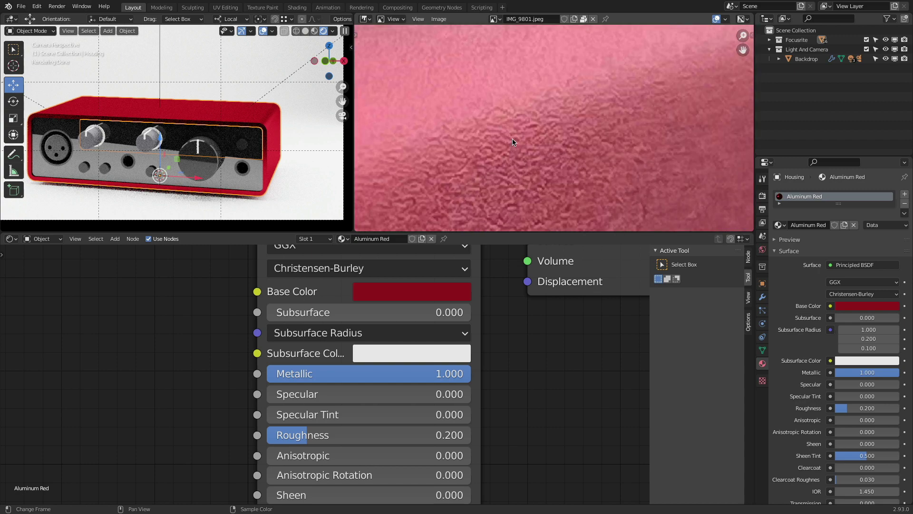
{"action": "scroll", "coordinate": [513, 142], "scroll_direction": "up", "scroll_amount": 1}
{"action": "scroll", "coordinate": [512, 141], "scroll_direction": "up", "scroll_amount": 1}
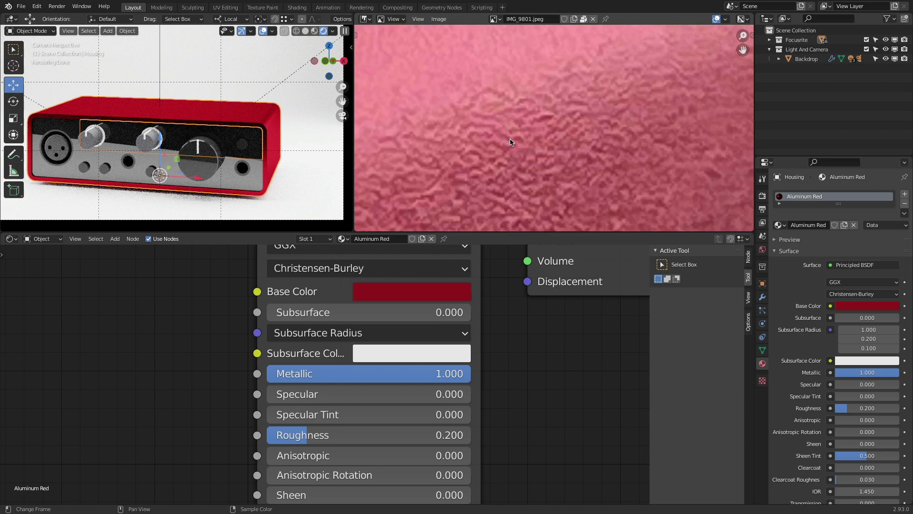
{"action": "scroll", "coordinate": [465, 124], "scroll_direction": "down", "scroll_amount": 6}
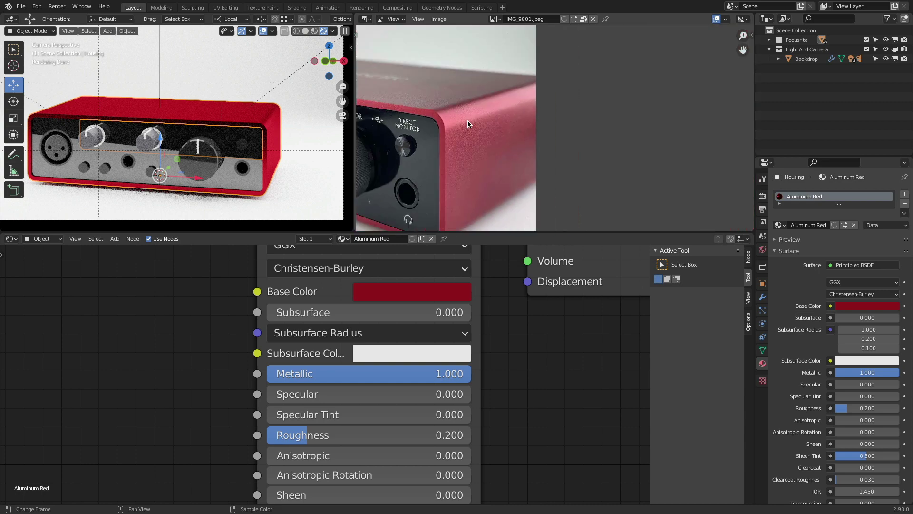
{"action": "scroll", "coordinate": [521, 124], "scroll_direction": "down", "scroll_amount": 5}
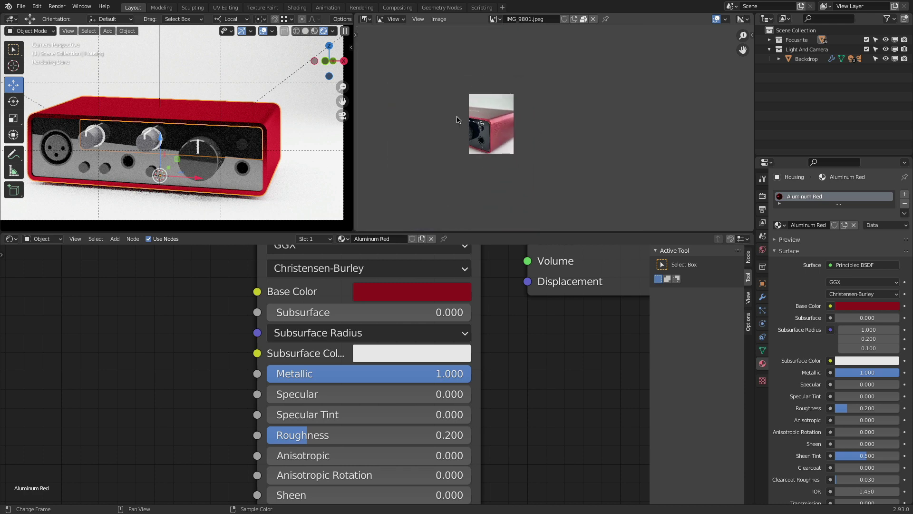
{"action": "scroll", "coordinate": [511, 126], "scroll_direction": "up", "scroll_amount": 5}
{"action": "scroll", "coordinate": [465, 117], "scroll_direction": "up", "scroll_amount": 2}
{"action": "middle_click_drag", "start_coordinate": [465, 117], "coordinate": [514, 119]}
{"action": "scroll", "coordinate": [514, 119], "scroll_direction": "up", "scroll_amount": 4}
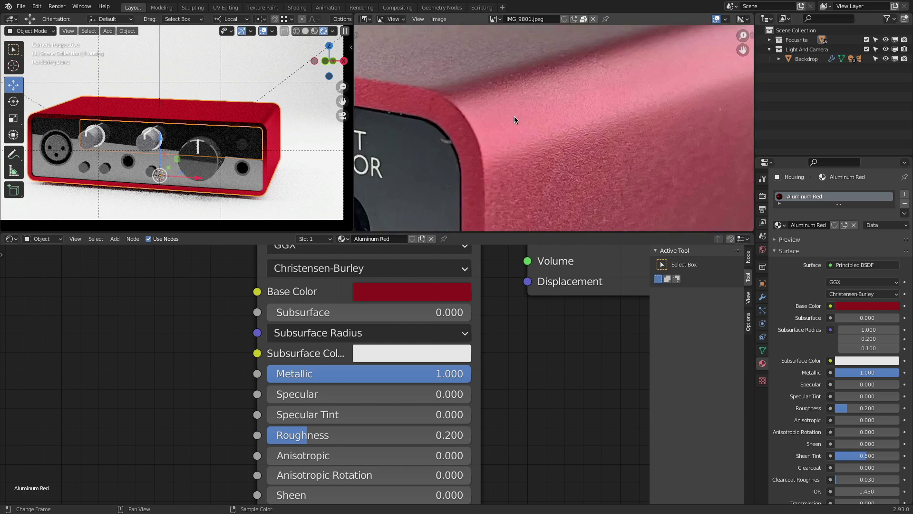
{"action": "scroll", "coordinate": [515, 119], "scroll_direction": "down", "scroll_amount": 2}
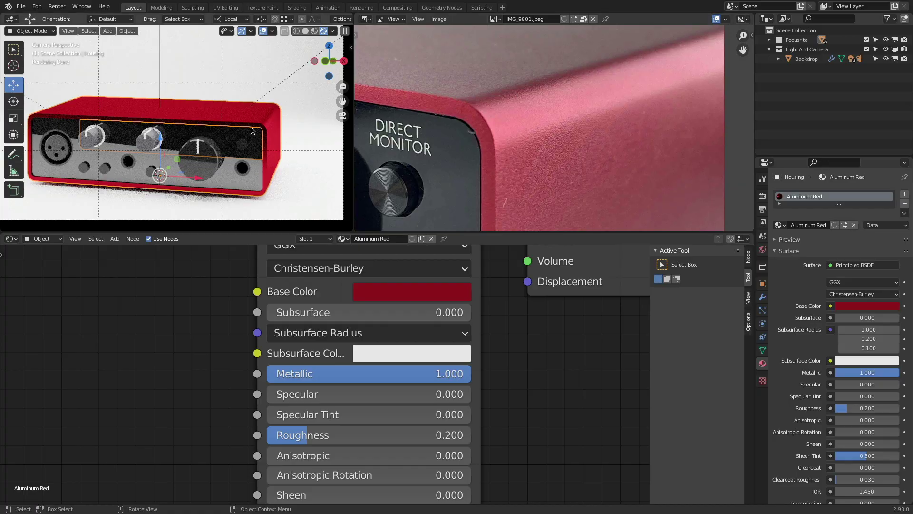
- Set the 3D viewport's focal length to 70 mm while viewing the housing from the reference photo's angle
{"action": "middle_click_drag", "start_coordinate": [279, 121], "coordinate": [252, 127]}
{"action": "scroll", "coordinate": [237, 143], "scroll_direction": "up", "scroll_amount": 6}
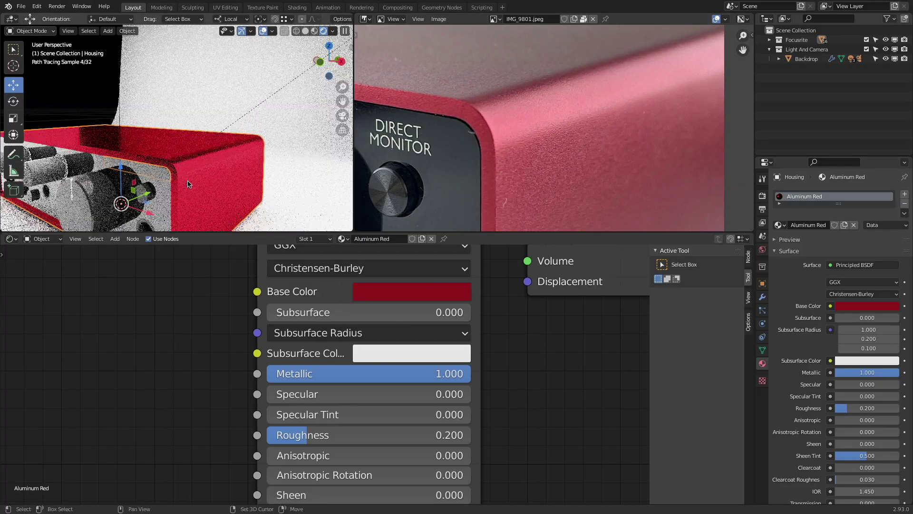
{"action": "scroll", "coordinate": [519, 129], "scroll_direction": "down", "scroll_amount": 10}
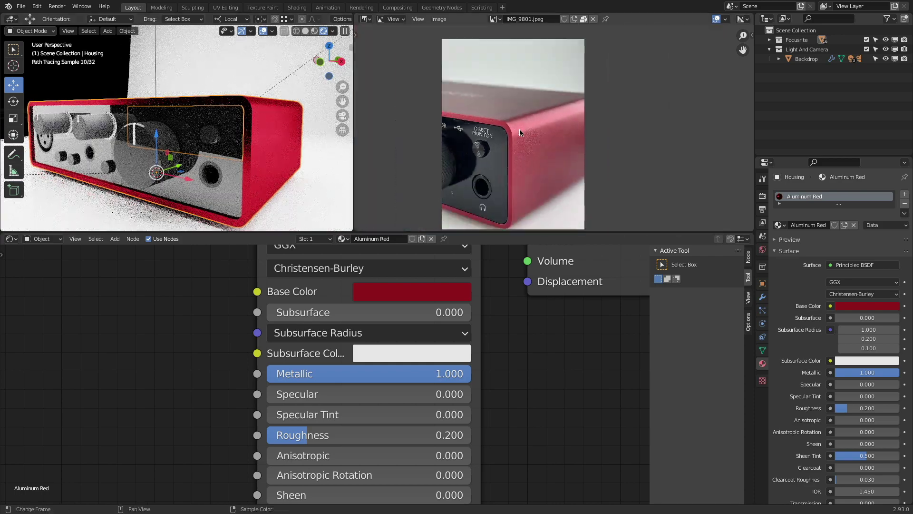
{"action": "middle_click_drag", "start_coordinate": [216, 142], "coordinate": [260, 126]}
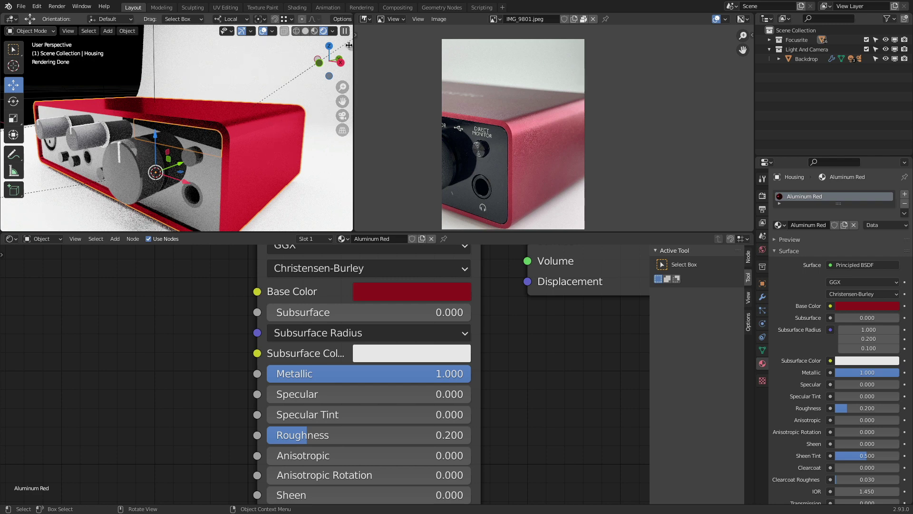
{"action": "key", "text": "n"}
{"action": "left_click", "coordinate": [347, 90]}
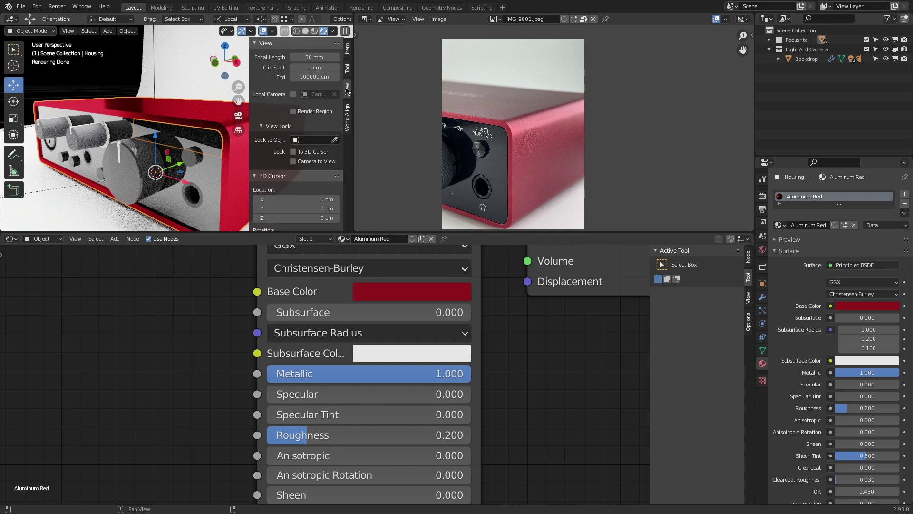
{"action": "left_click", "coordinate": [314, 57]}
{"action": "type", "text": "70"}
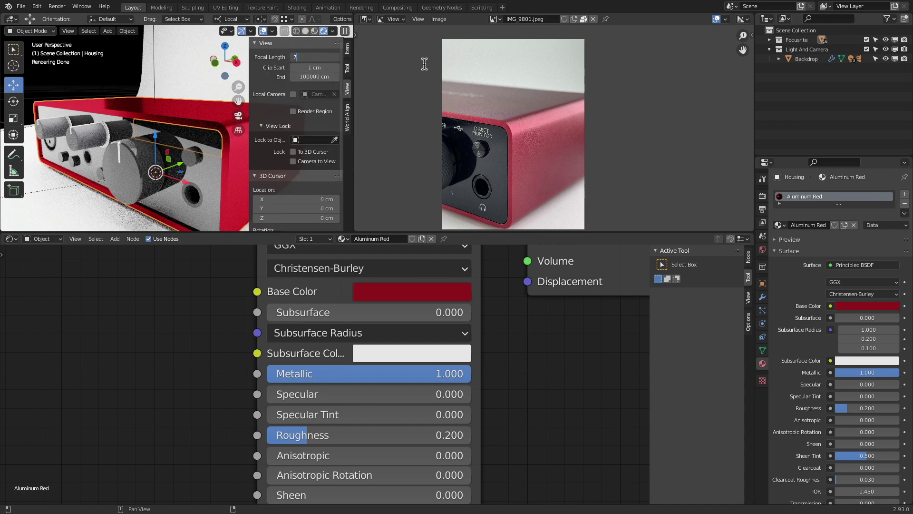
{"action": "key", "text": "Return"}
{"action": "key", "text": "n"}
{"action": "key", "text": "n"}
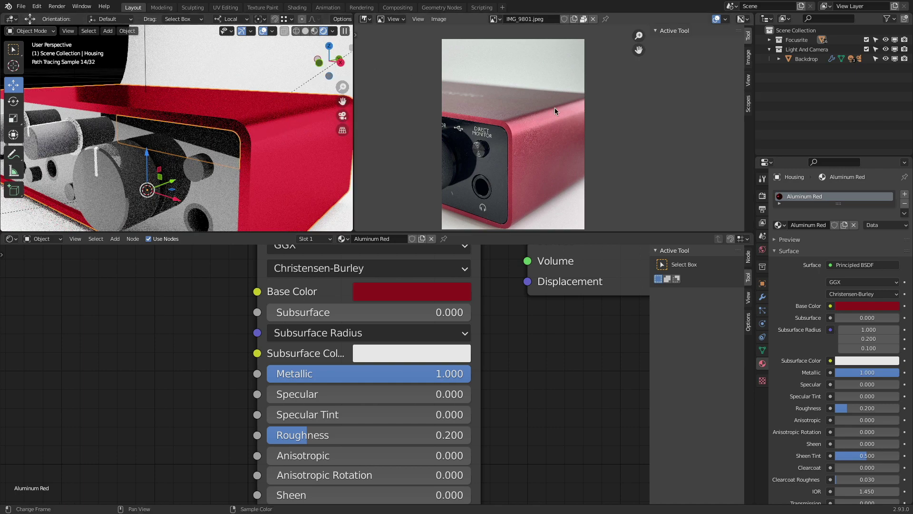
{"action": "key", "text": "n"}
- Examine the rendered housing's rounded front corner up close for comparison with the reference photo
{"action": "scroll", "coordinate": [287, 117], "scroll_direction": "down", "scroll_amount": 2}
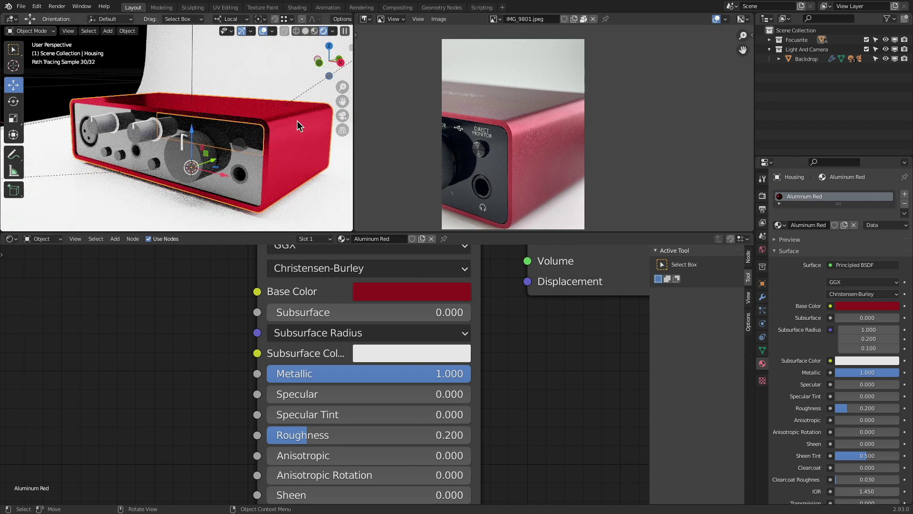
{"action": "scroll", "coordinate": [292, 124], "scroll_direction": "up", "scroll_amount": 3}
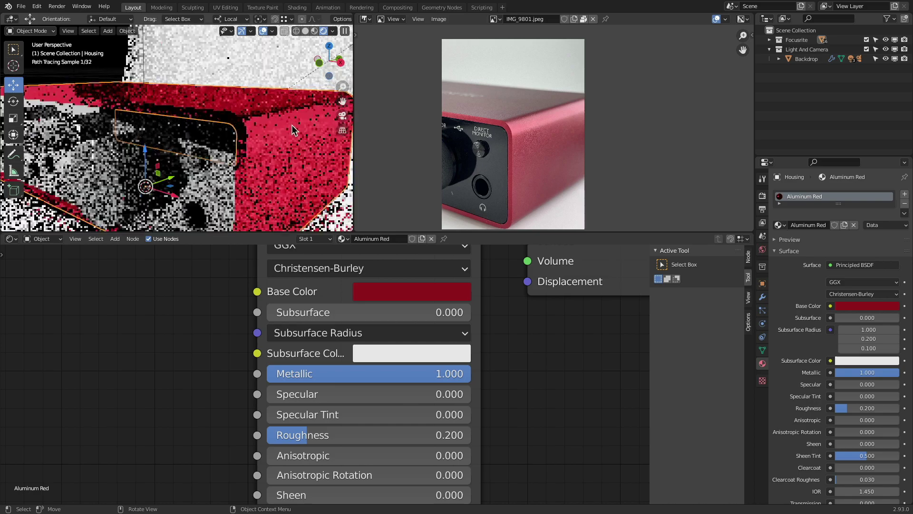
{"action": "scroll", "coordinate": [292, 125], "scroll_direction": "up", "scroll_amount": 3}
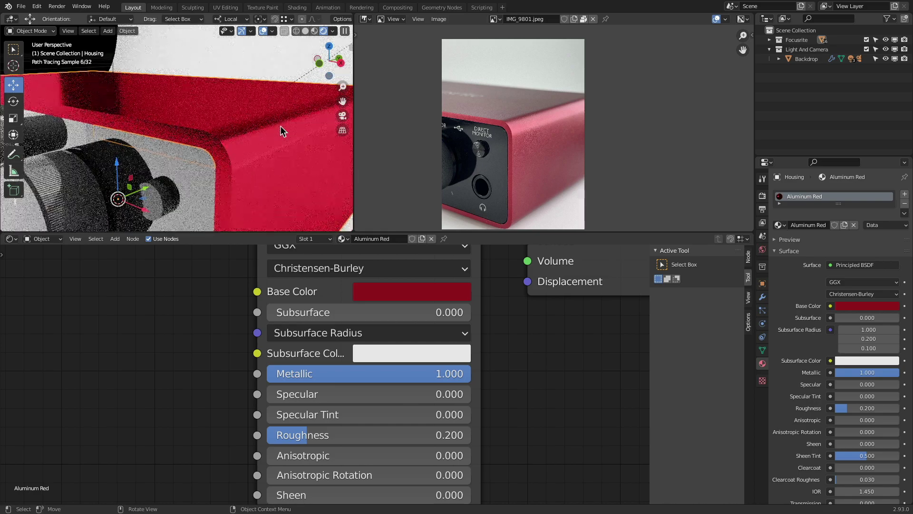
{"action": "scroll", "coordinate": [281, 125], "scroll_direction": "up", "scroll_amount": 1}
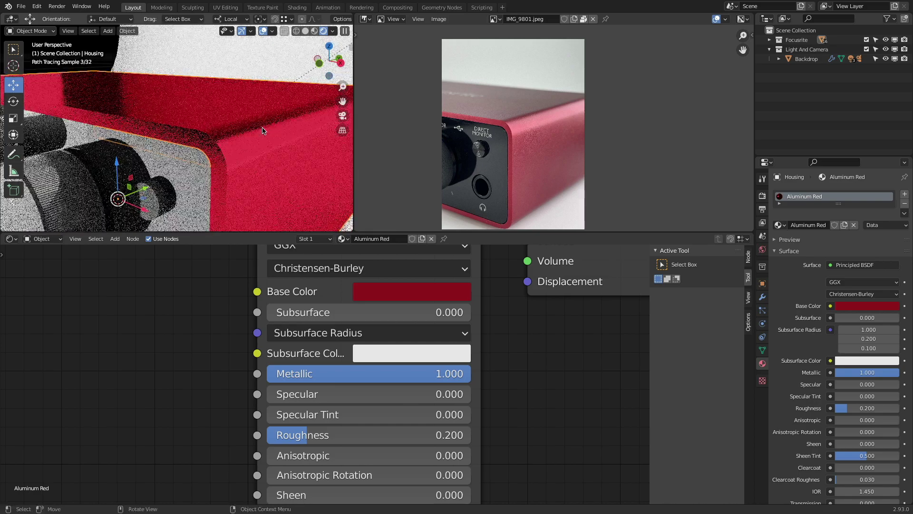
{"action": "scroll", "coordinate": [262, 127], "scroll_direction": "up", "scroll_amount": 2}
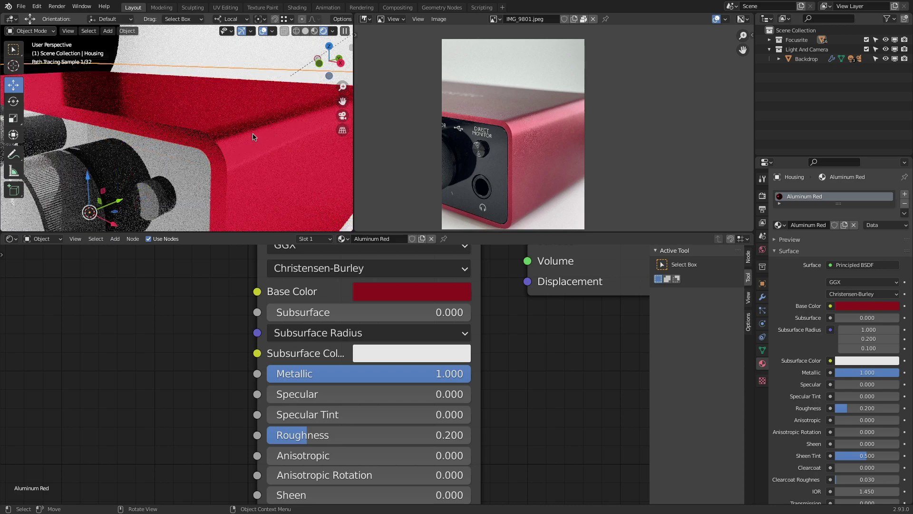
{"action": "scroll", "coordinate": [253, 136], "scroll_direction": "up", "scroll_amount": 1}
{"action": "scroll", "coordinate": [244, 135], "scroll_direction": "up", "scroll_amount": 1}
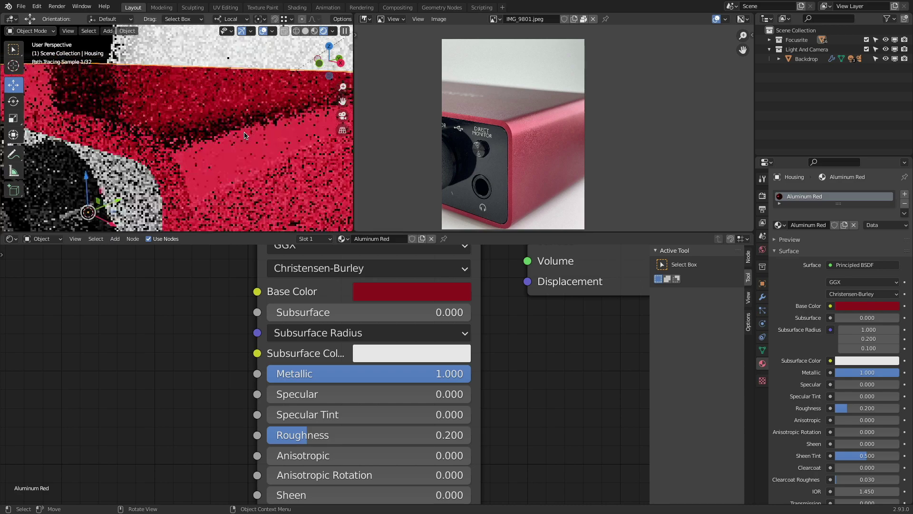
{"action": "scroll", "coordinate": [246, 134], "scroll_direction": "up", "scroll_amount": 3}
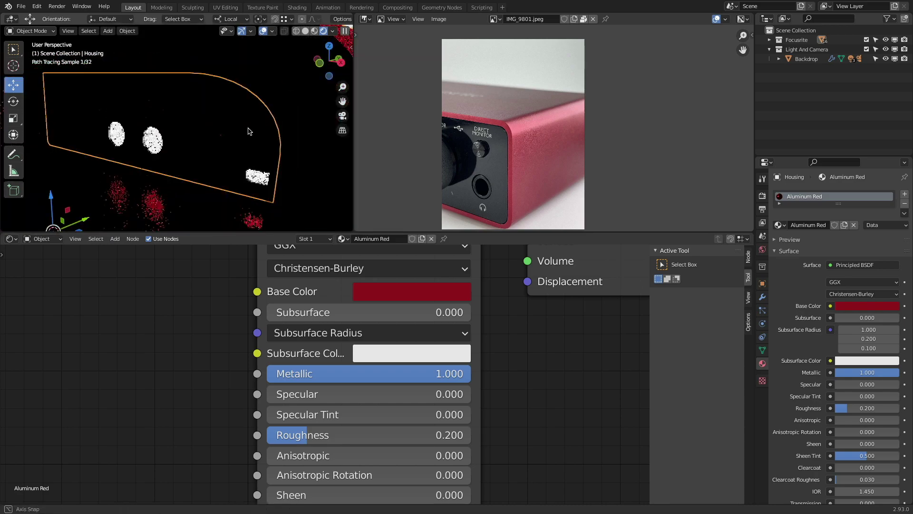
{"action": "scroll", "coordinate": [247, 133], "scroll_direction": "down", "scroll_amount": 2}
{"action": "scroll", "coordinate": [247, 132], "scroll_direction": "down", "scroll_amount": 2}
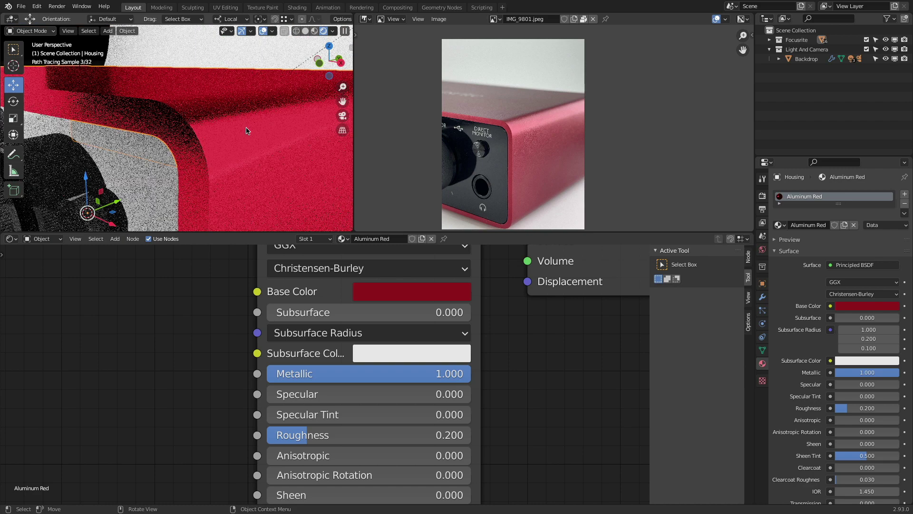
- Set the 3D viewport's clip start distance to 1 mm
{"action": "key", "text": "n"}
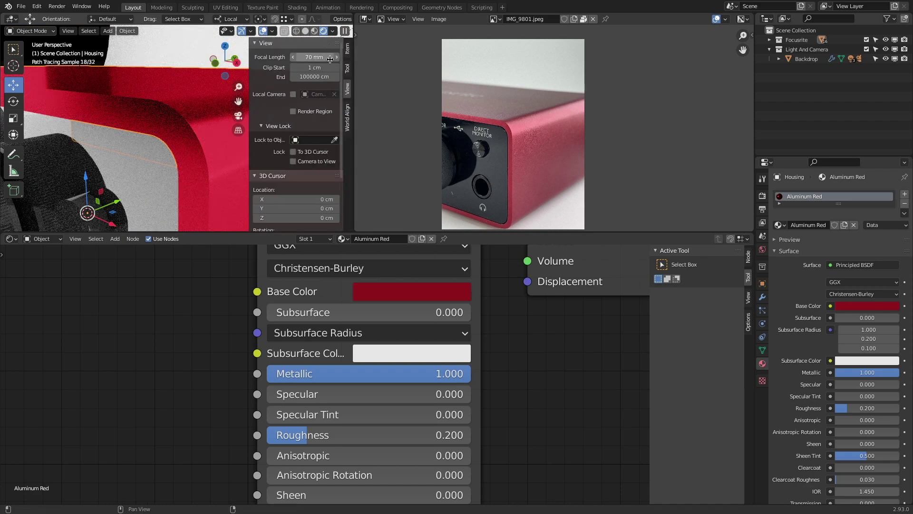
{"action": "left_click", "coordinate": [308, 68]}
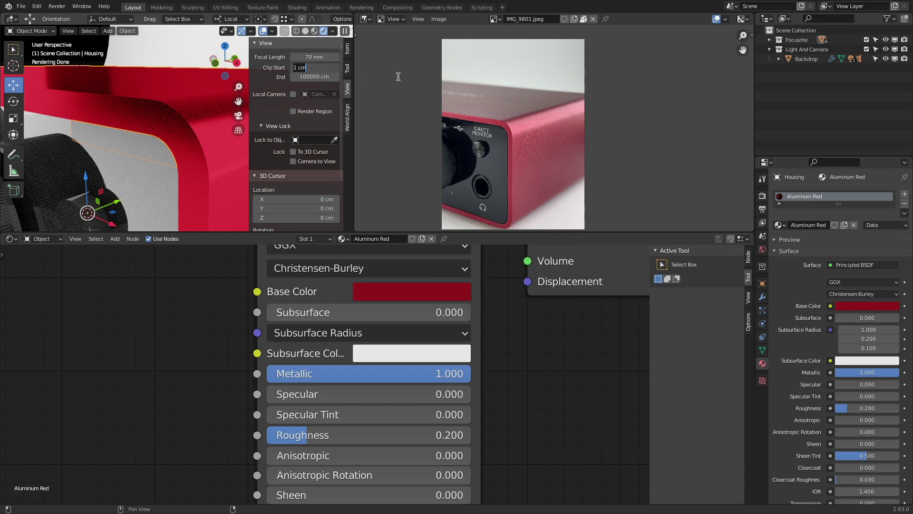
{"action": "type", "text": "1mm"}
{"action": "key", "text": "Return"}
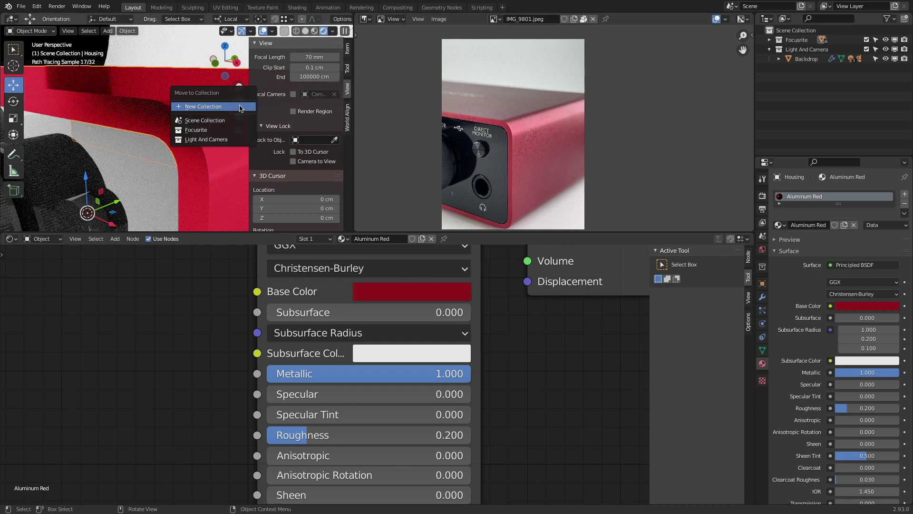
{"action": "key", "text": "n"}
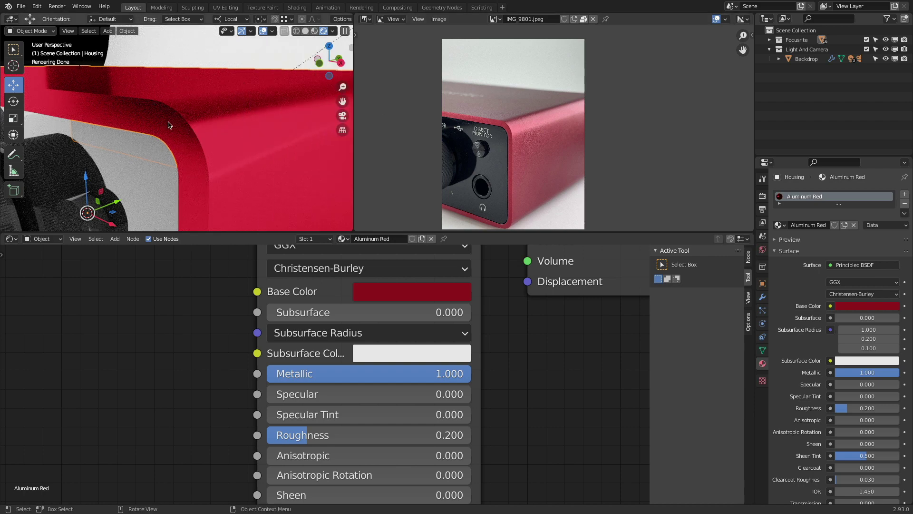
- Inspect the rendered housing's front edge and side at close range with the new clipping distance
{"action": "scroll", "coordinate": [169, 125], "scroll_direction": "up", "scroll_amount": 4}
{"action": "scroll", "coordinate": [169, 126], "scroll_direction": "down", "scroll_amount": 2}
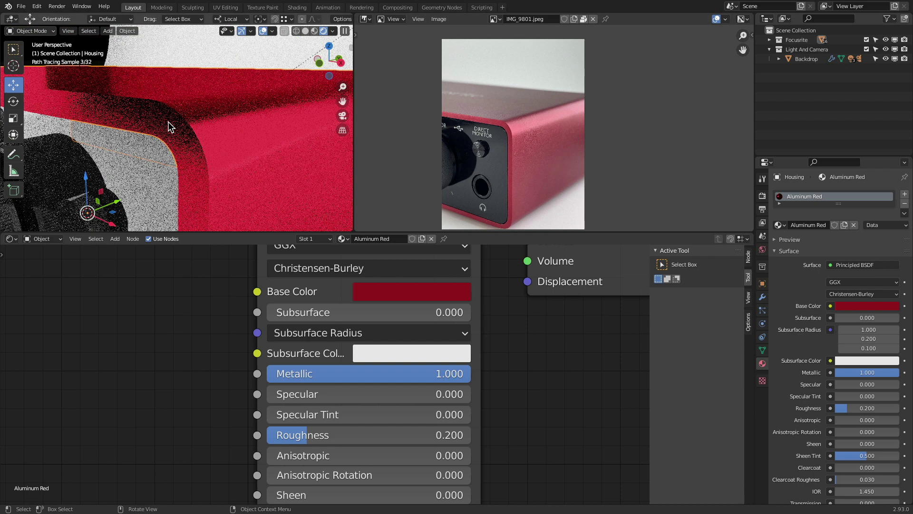
{"action": "mouse_move", "coordinate": [345, 103]}
{"action": "left_mouse_down"}
{"action": "mouse_move", "coordinate": [335, 112]}
{"action": "mouse_move", "coordinate": [344, 94]}
{"action": "mouse_move", "coordinate": [337, 98]}
{"action": "mouse_move", "coordinate": [348, 103]}
{"action": "mouse_move", "coordinate": [344, 75]}
{"action": "left_mouse_up"}
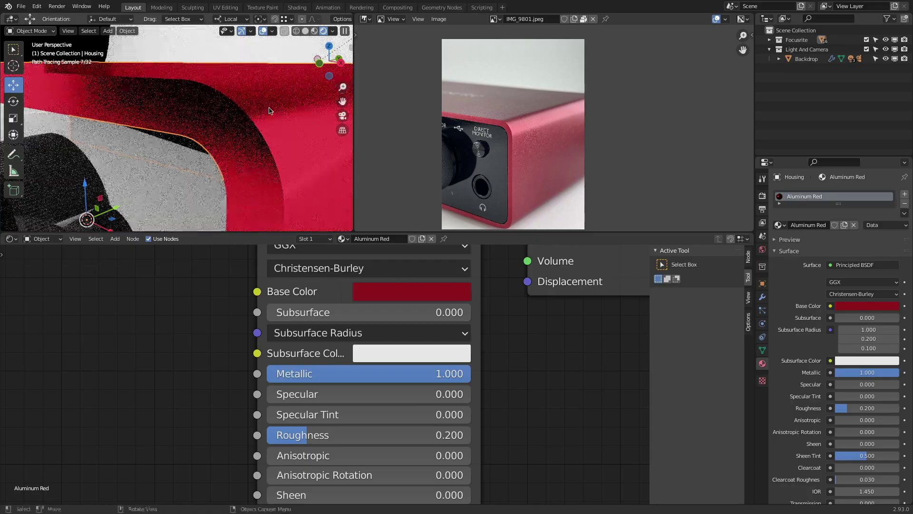
{"action": "scroll", "coordinate": [268, 106], "scroll_direction": "up", "scroll_amount": 1}
{"action": "scroll", "coordinate": [269, 106], "scroll_direction": "down", "scroll_amount": 3}
{"action": "scroll", "coordinate": [268, 108], "scroll_direction": "up", "scroll_amount": 1}
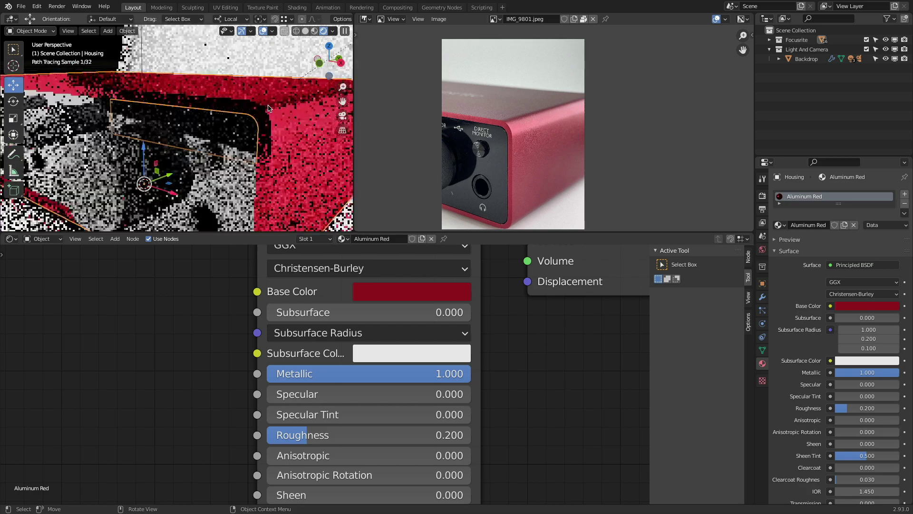
{"action": "scroll", "coordinate": [287, 105], "scroll_direction": "down", "scroll_amount": 2}
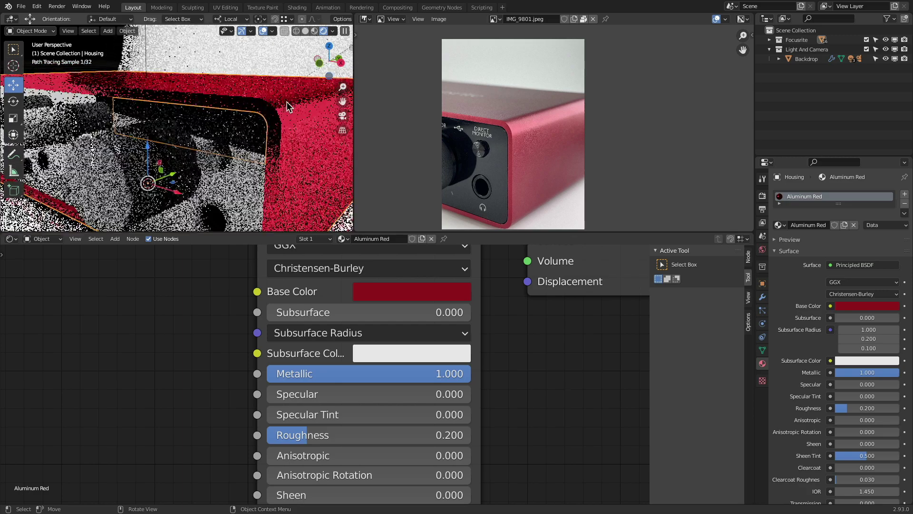
- Compare the rendered housing's front corner and side surface with the reference photo at close range
{"action": "scroll", "coordinate": [544, 115], "scroll_direction": "up", "scroll_amount": 3}
{"action": "scroll", "coordinate": [543, 110], "scroll_direction": "up", "scroll_amount": 3}
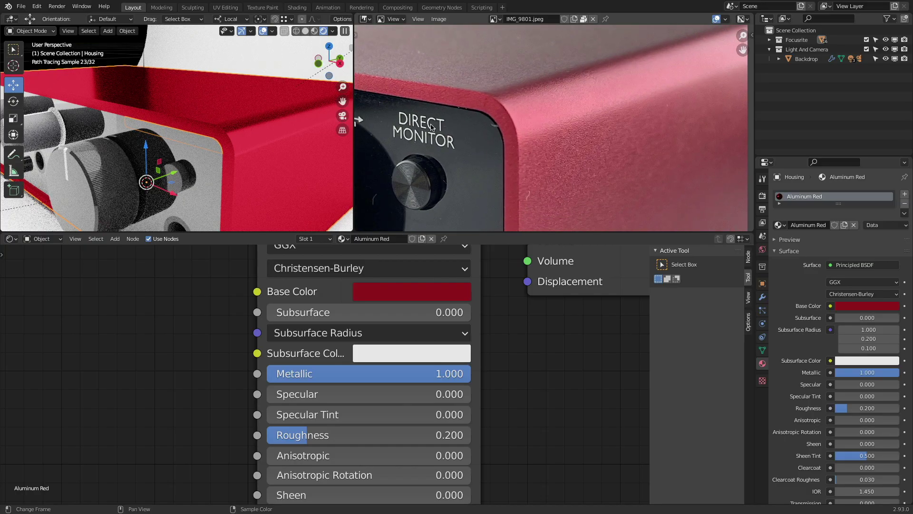
{"action": "mouse_move", "coordinate": [204, 140]}
{"action": "middle_mouse_down"}
{"action": "mouse_move", "coordinate": [298, 120]}
{"action": "mouse_move", "coordinate": [280, 59]}
{"action": "mouse_move", "coordinate": [245, 136]}
{"action": "mouse_move", "coordinate": [252, 106]}
{"action": "mouse_move", "coordinate": [255, 114]}
{"action": "middle_mouse_up"}
{"action": "mouse_move", "coordinate": [254, 114]}
{"action": "middle_mouse_down"}
{"action": "mouse_move", "coordinate": [266, 107]}
{"action": "mouse_move", "coordinate": [253, 114]}
{"action": "middle_mouse_up"}
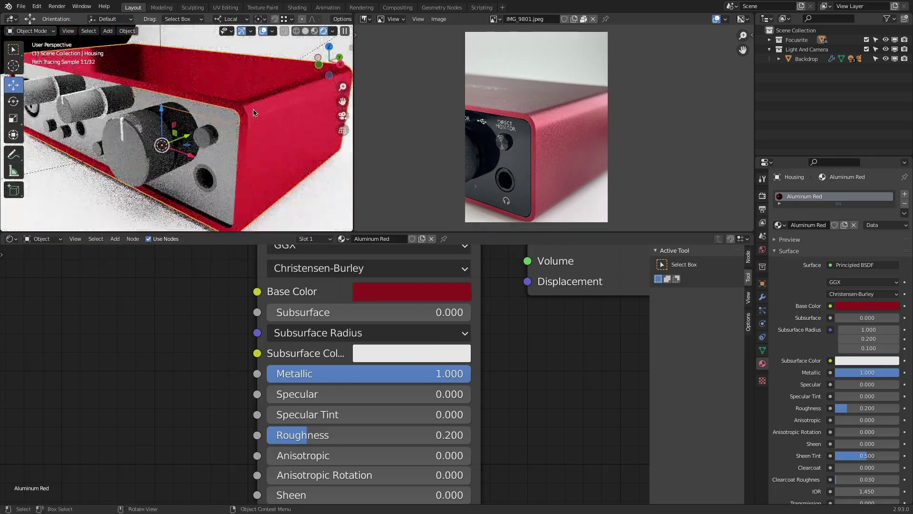
{"action": "scroll", "coordinate": [245, 110], "scroll_direction": "up", "scroll_amount": 6}
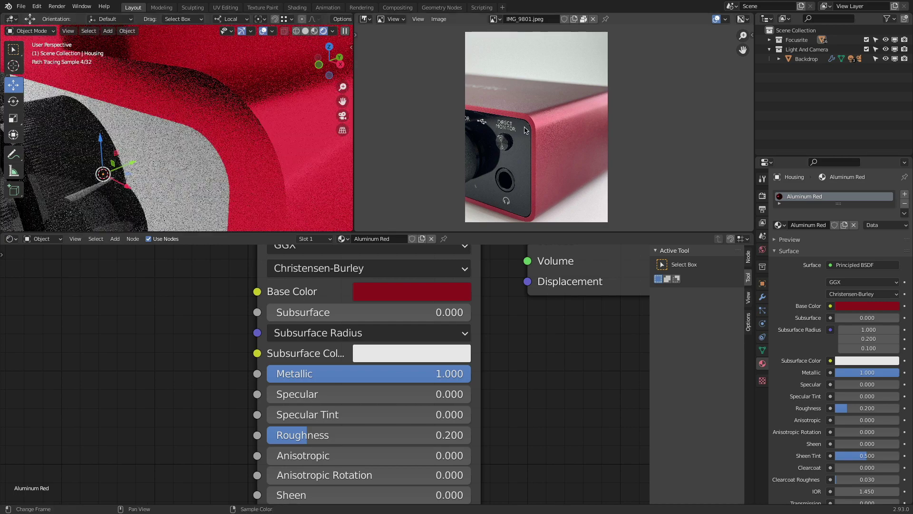
{"action": "scroll", "coordinate": [525, 130], "scroll_direction": "up", "scroll_amount": 4}
{"action": "middle_click_drag", "start_coordinate": [205, 125], "coordinate": [207, 124]}
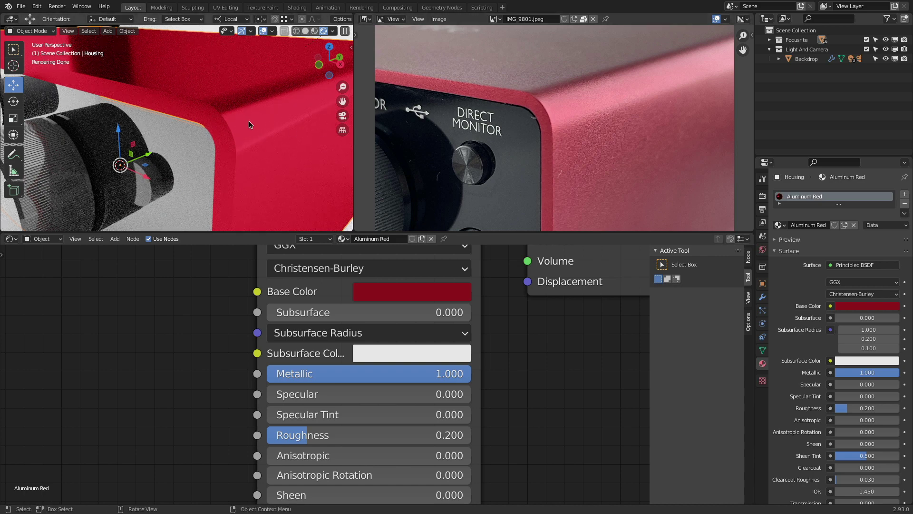
{"action": "middle_click_drag", "start_coordinate": [249, 121], "coordinate": [249, 118]}
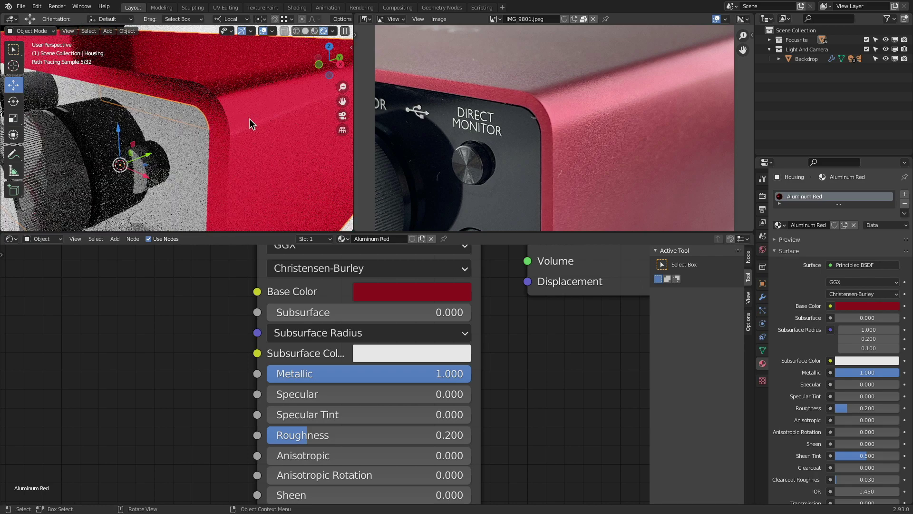
{"action": "left_click", "coordinate": [228, 88]}
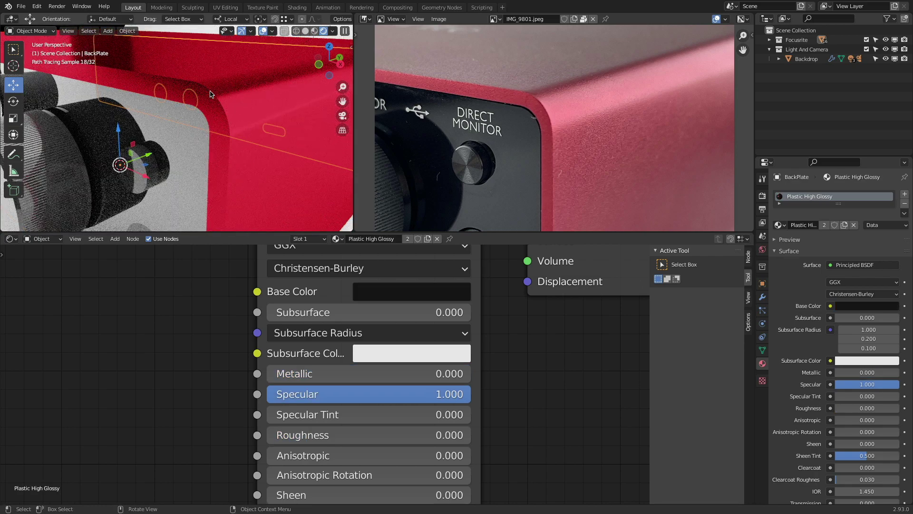
{"action": "left_click", "coordinate": [217, 70]}
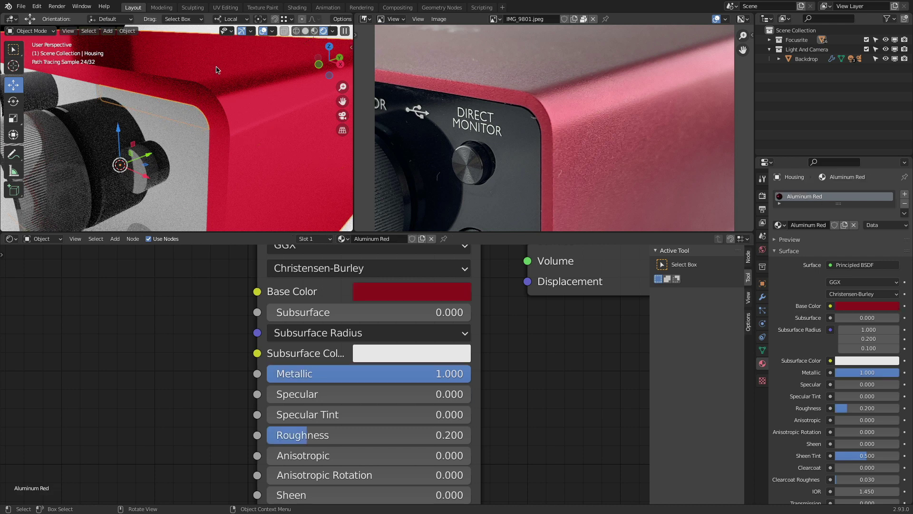
{"action": "left_click", "coordinate": [231, 162]}
{"action": "left_click", "coordinate": [230, 162]}
{"action": "left_click", "coordinate": [231, 163]}
{"action": "left_click", "coordinate": [231, 163]}
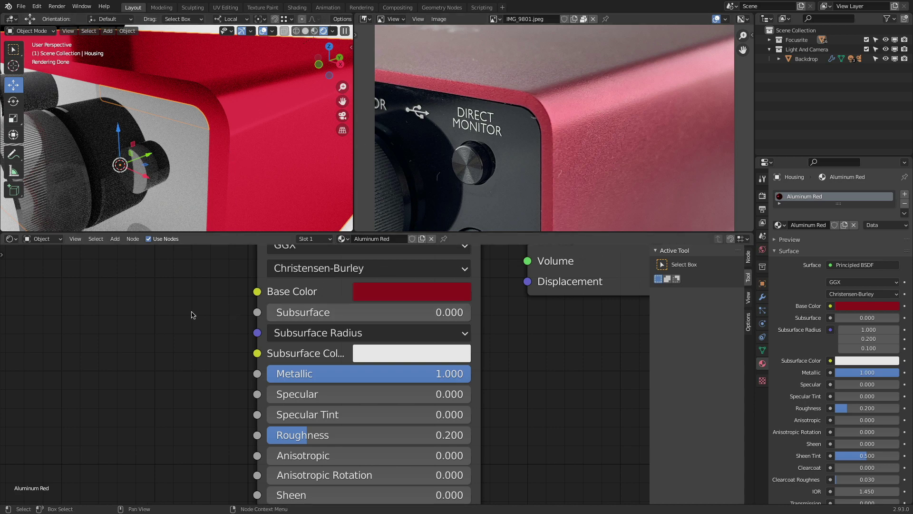
- Add a Texture Coordinate node and a Noise Texture node ahead of the Principled BSDF in the Aluminum Red material
{"action": "scroll", "coordinate": [192, 312], "scroll_direction": "down", "scroll_amount": 6}
{"action": "middle_click_drag", "start_coordinate": [191, 314], "coordinate": [346, 328]}
{"action": "scroll", "coordinate": [335, 324], "scroll_direction": "down", "scroll_amount": 5}
{"action": "middle_click_drag", "start_coordinate": [304, 306], "coordinate": [348, 304]}
{"action": "scroll", "coordinate": [336, 305], "scroll_direction": "down", "scroll_amount": 2}
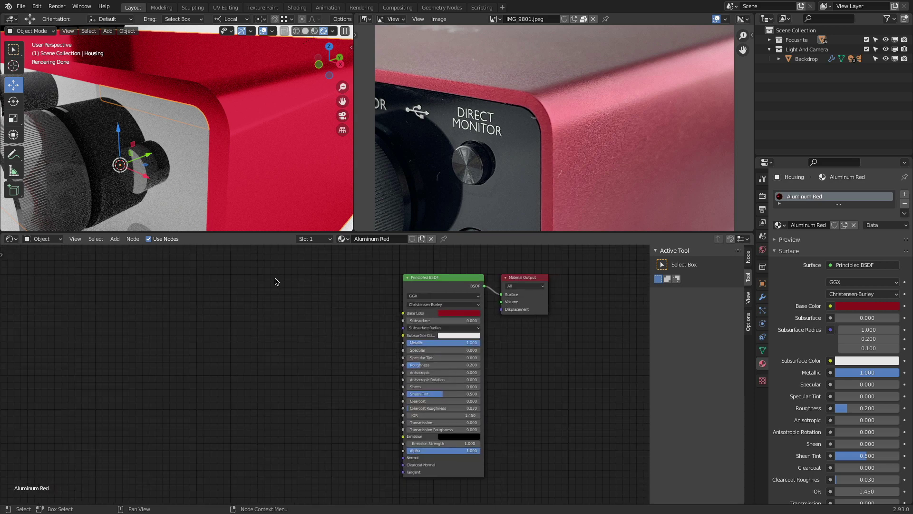
{"action": "left_click", "coordinate": [115, 239]}
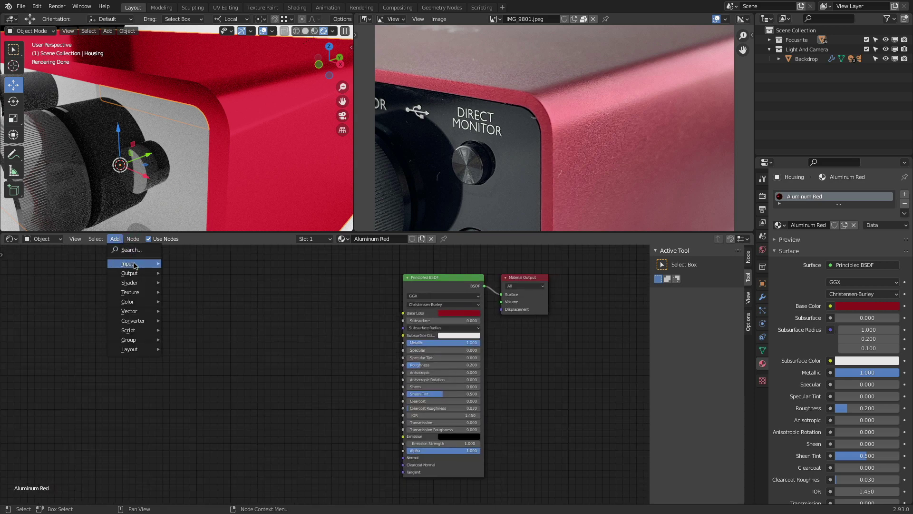
{"action": "mouse_move", "coordinate": [135, 264]}
{"action": "left_click", "coordinate": [218, 400]}
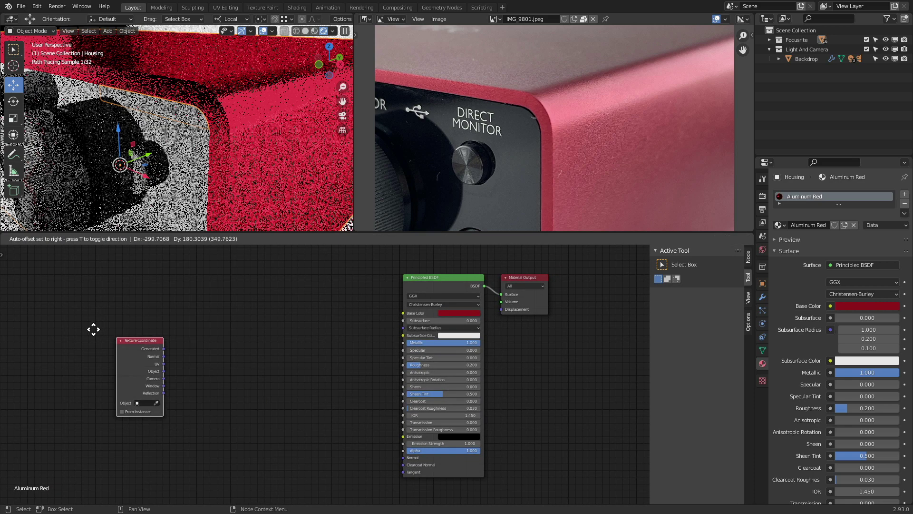
{"action": "left_click", "coordinate": [54, 310]}
{"action": "left_click", "coordinate": [115, 239]}
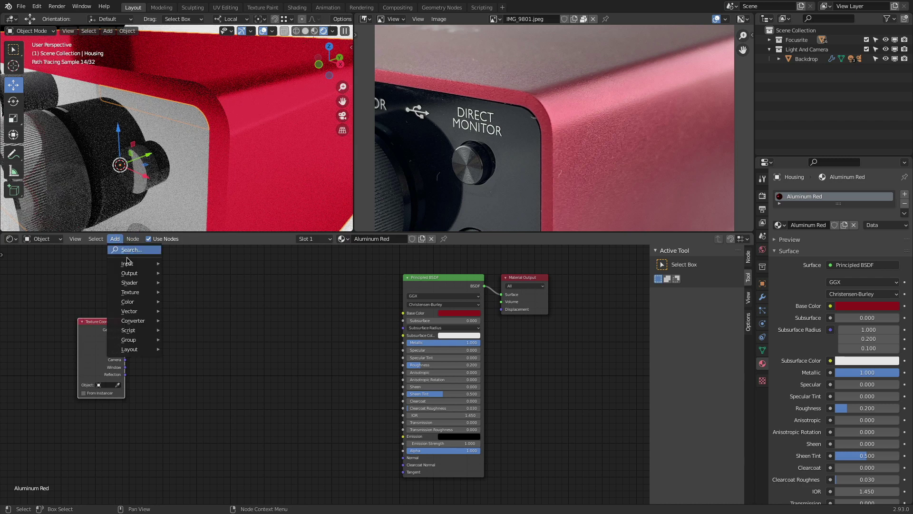
{"action": "mouse_move", "coordinate": [138, 303]}
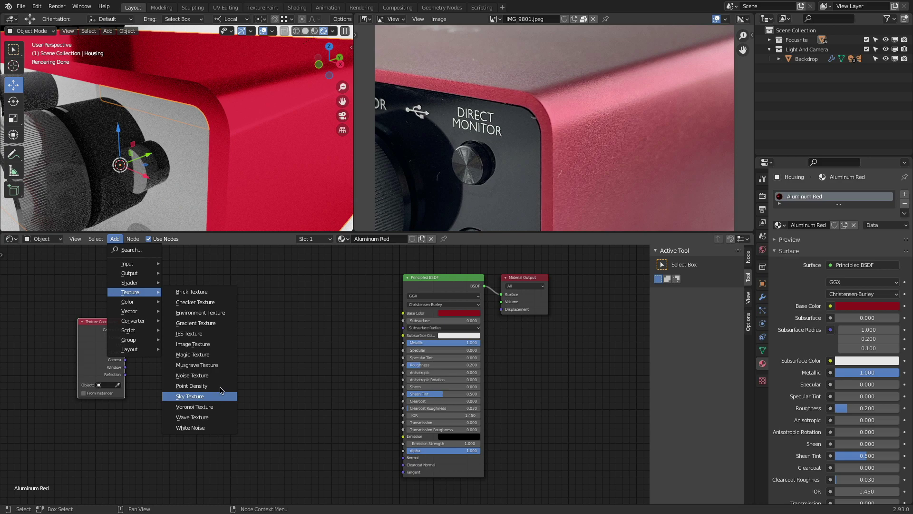
{"action": "left_click", "coordinate": [214, 375]}
{"action": "left_click", "coordinate": [210, 371]}
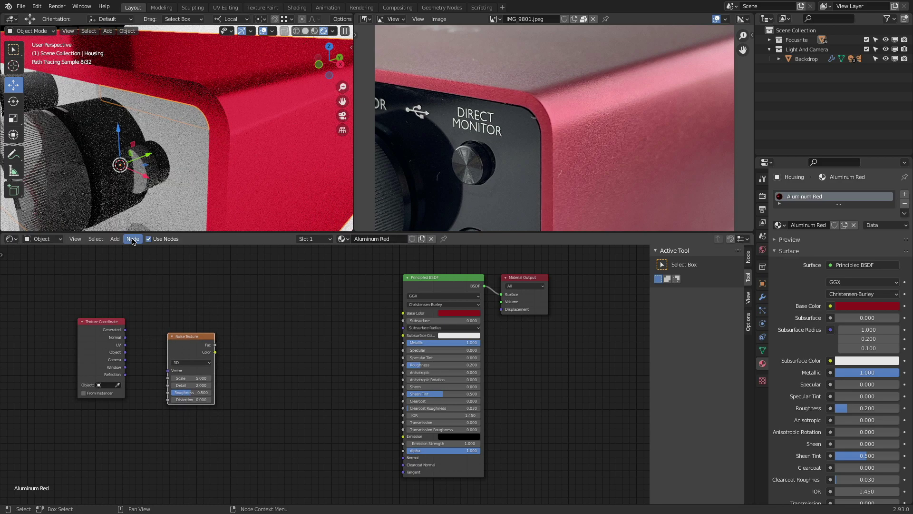
- Add a Bump node before the Principled BSDF and link the Texture Coordinate's Object output to the Noise Texture's Vector input
{"action": "left_click", "coordinate": [114, 239]}
{"action": "mouse_move", "coordinate": [141, 313]}
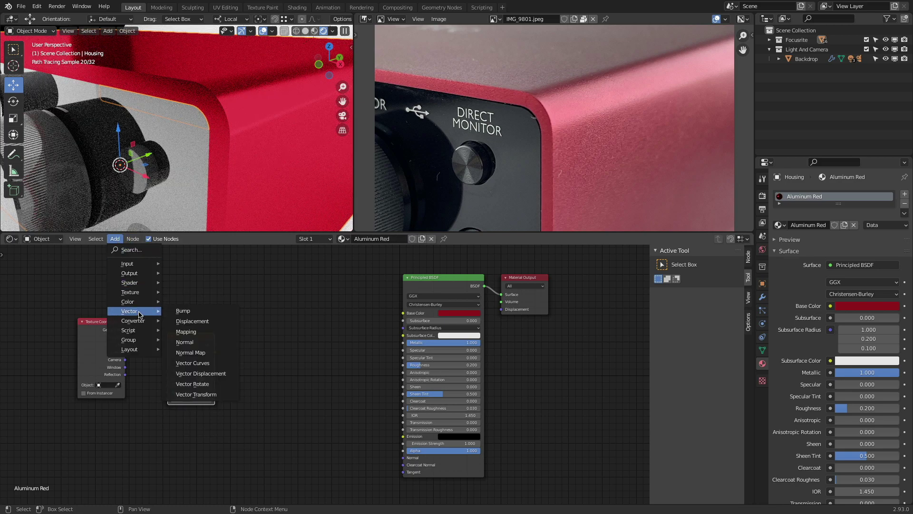
{"action": "left_click", "coordinate": [183, 310]}
{"action": "left_click", "coordinate": [292, 361]}
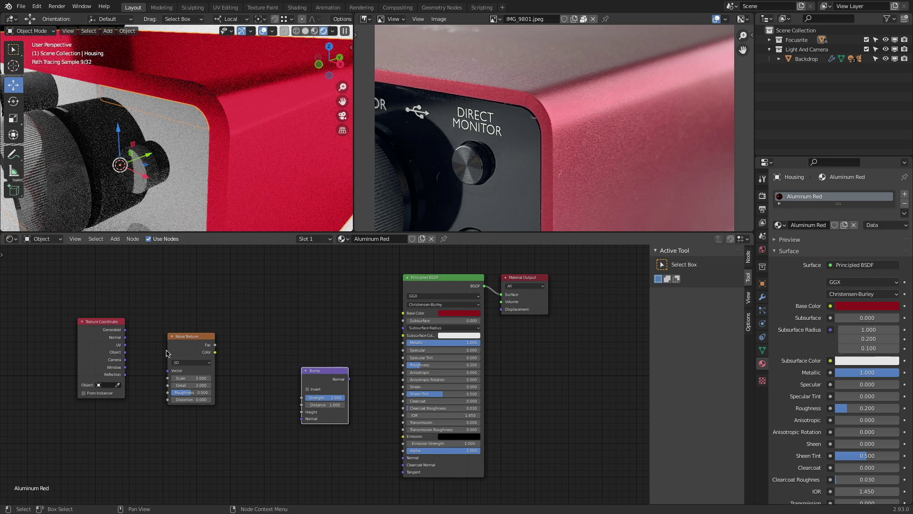
{"action": "left_click_drag", "start_coordinate": [125, 351], "coordinate": [167, 371]}
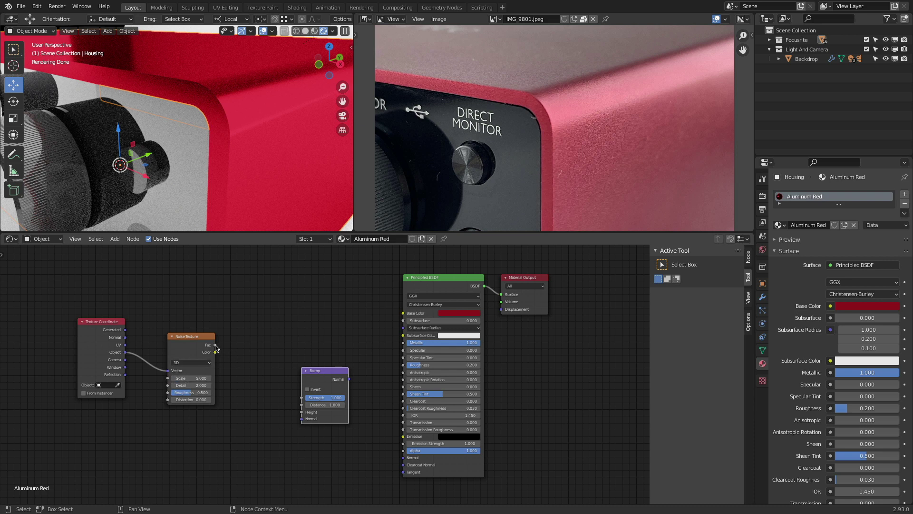
- Preview the noise's Fac output through Base Color and set the noise scale to 5000, trying 50 and 500 first
{"action": "left_click_drag", "start_coordinate": [215, 345], "coordinate": [403, 314]}
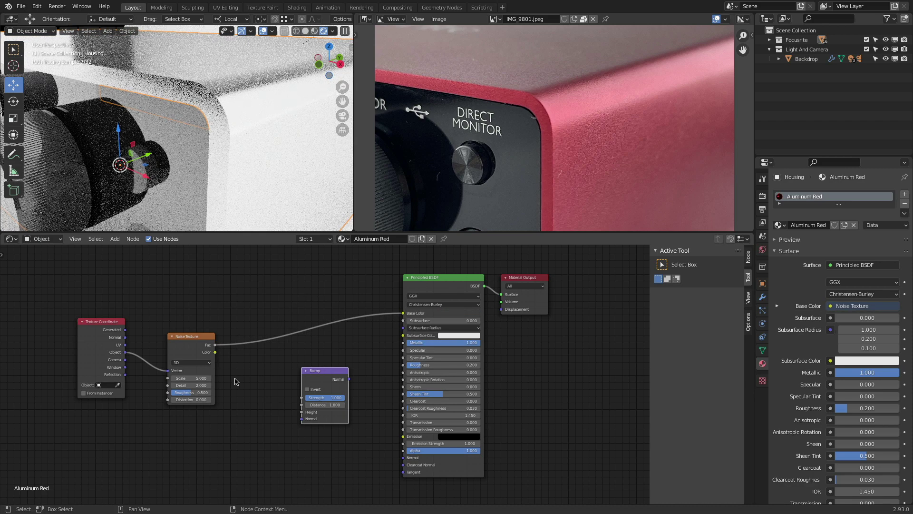
{"action": "left_click", "coordinate": [190, 379]}
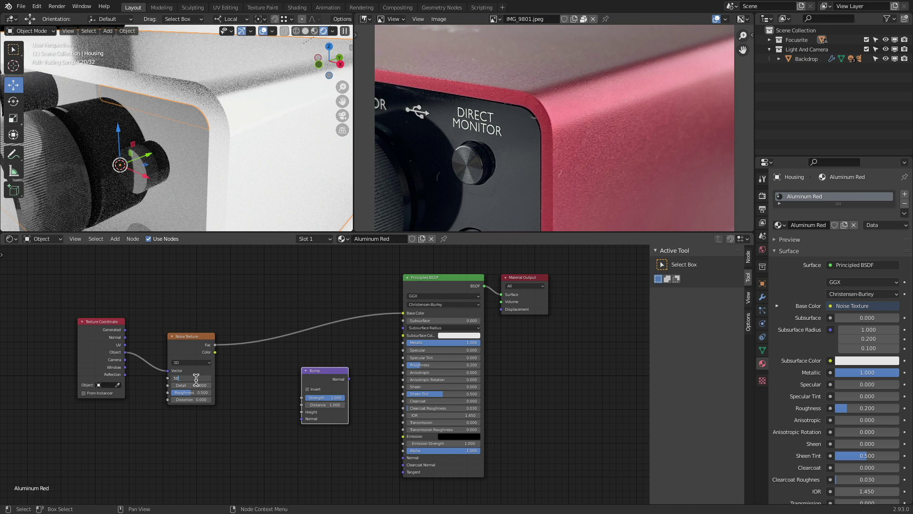
{"action": "type", "text": "50"}
{"action": "key", "text": "Return"}
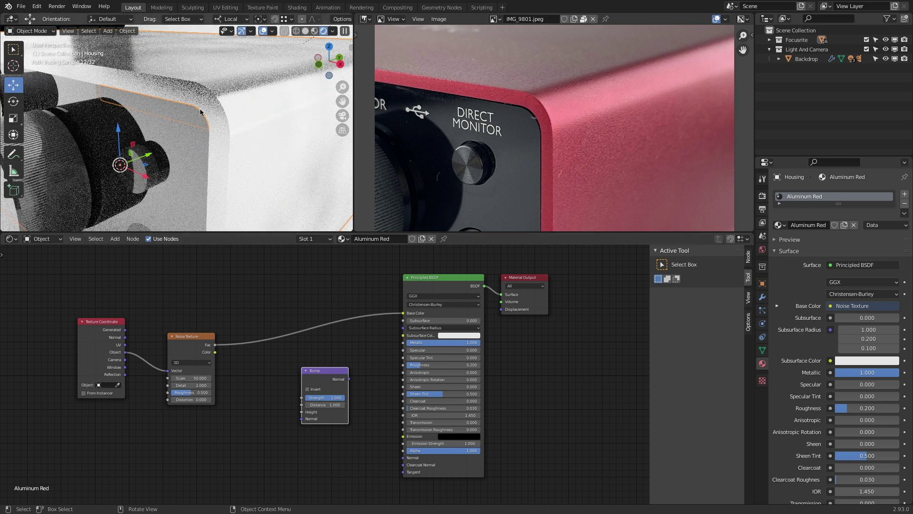
{"action": "left_click", "coordinate": [186, 378]}
{"action": "type", "text": "0"}
{"action": "key", "text": "Return"}
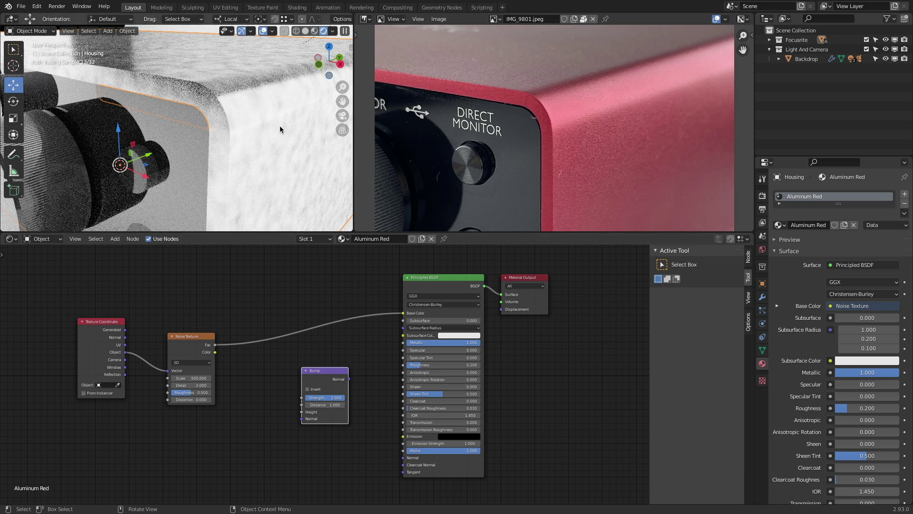
{"action": "left_click", "coordinate": [183, 378]}
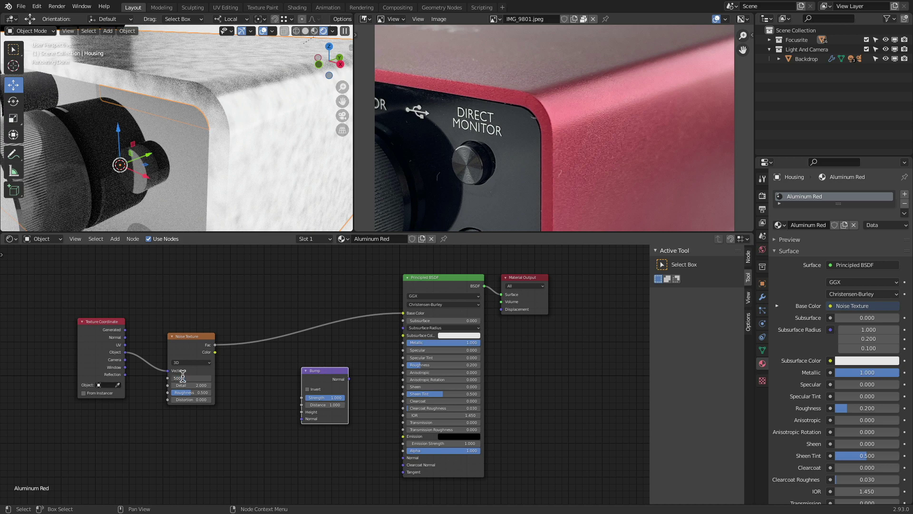
{"action": "type", "text": "0"}
{"action": "key", "text": "Return"}
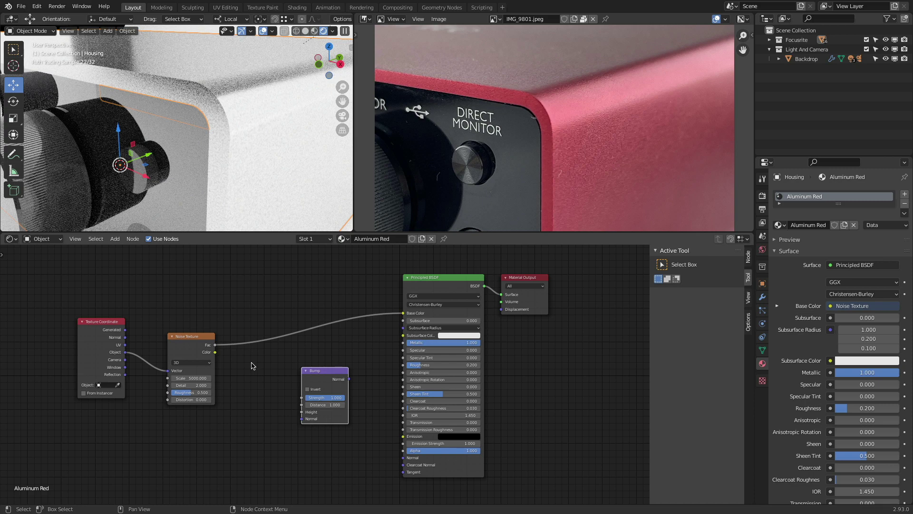
- Route the noise's Fac through the Bump node's Height into the Principled BSDF's Normal, trying a bump strength of 0.1 before setting 0.05
{"action": "left_click_drag", "start_coordinate": [403, 315], "coordinate": [301, 412]}
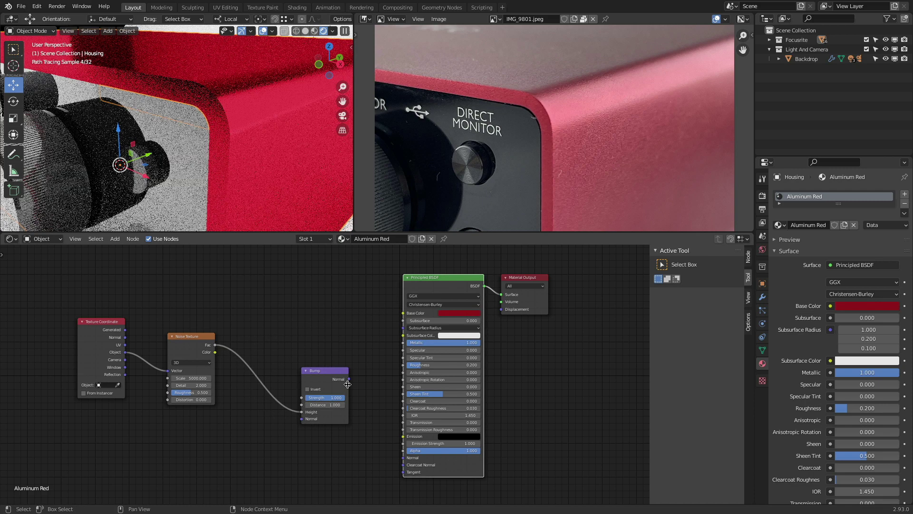
{"action": "left_click_drag", "start_coordinate": [349, 379], "coordinate": [406, 459]}
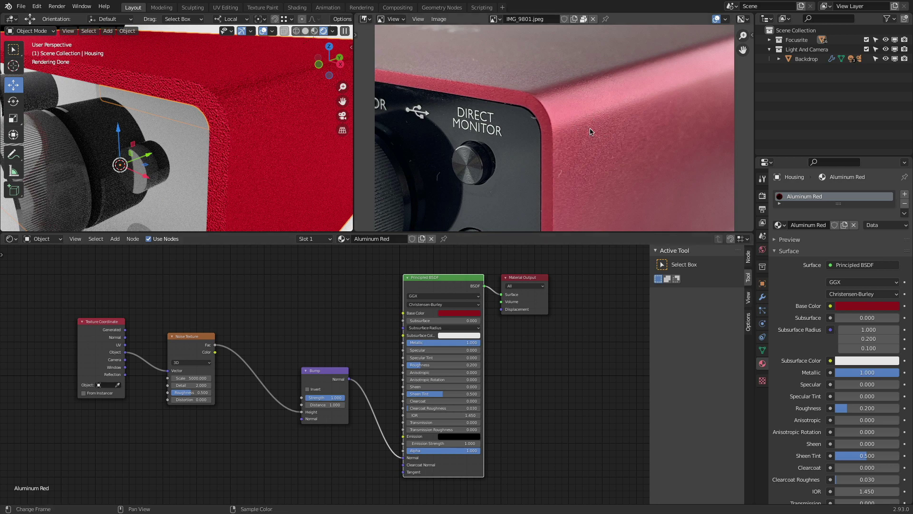
{"action": "left_click", "coordinate": [345, 398]}
{"action": "type", "text": "0.1"}
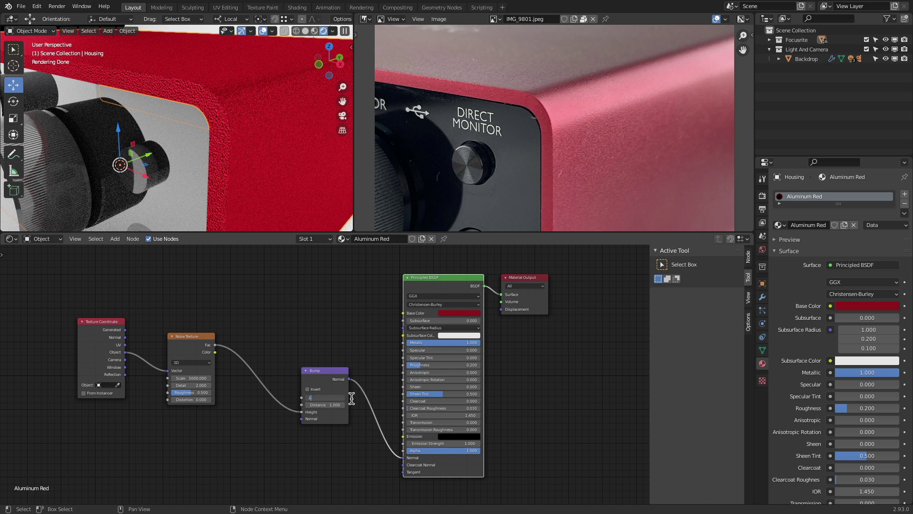
{"action": "key", "text": "Return"}
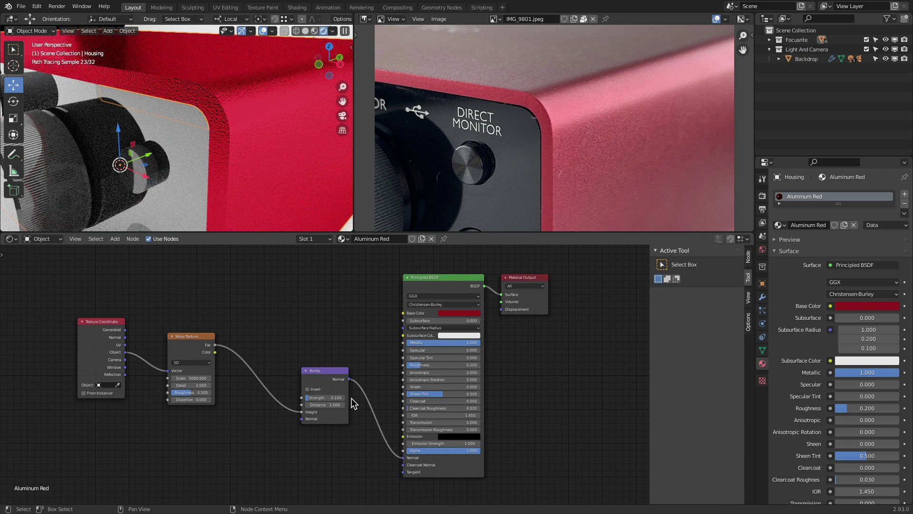
{"action": "left_click", "coordinate": [328, 398]}
{"action": "key", "text": "BackSpace"}
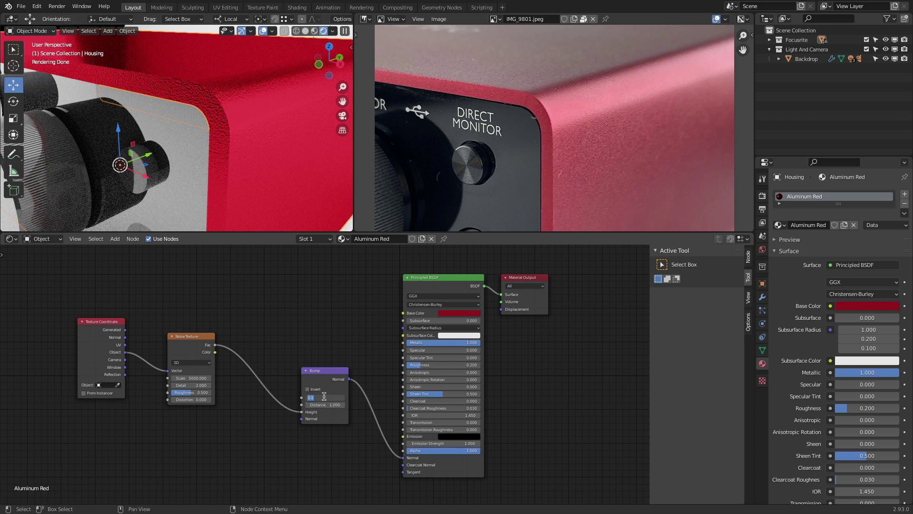
{"action": "type", "text": "0.05"}
{"action": "key", "text": "Return"}
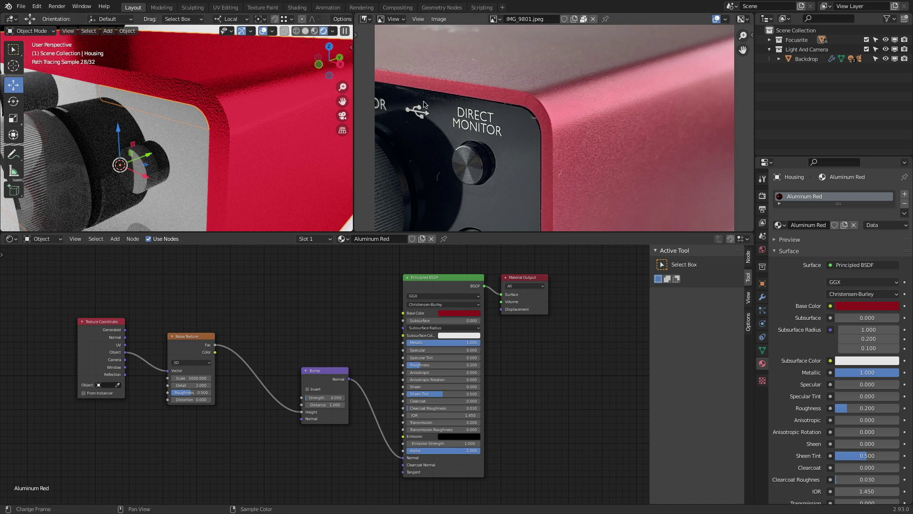
{"action": "left_click", "coordinate": [442, 366]}
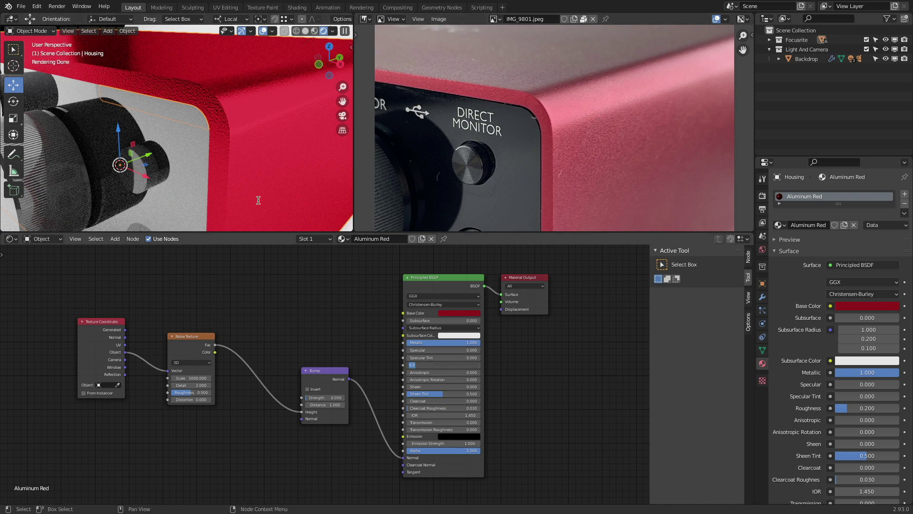
{"action": "type", "text": "0.2"}
{"action": "key", "text": "Return"}
- Select the Area Right light beside the backdrop and try moving it freely
{"action": "scroll", "coordinate": [205, 124], "scroll_direction": "down", "scroll_amount": 9}
{"action": "mouse_move", "coordinate": [237, 151]}
{"action": "middle_mouse_down"}
{"action": "mouse_move", "coordinate": [275, 130]}
{"action": "mouse_move", "coordinate": [257, 129]}
{"action": "middle_mouse_up"}
{"action": "scroll", "coordinate": [258, 126], "scroll_direction": "up", "scroll_amount": 4}
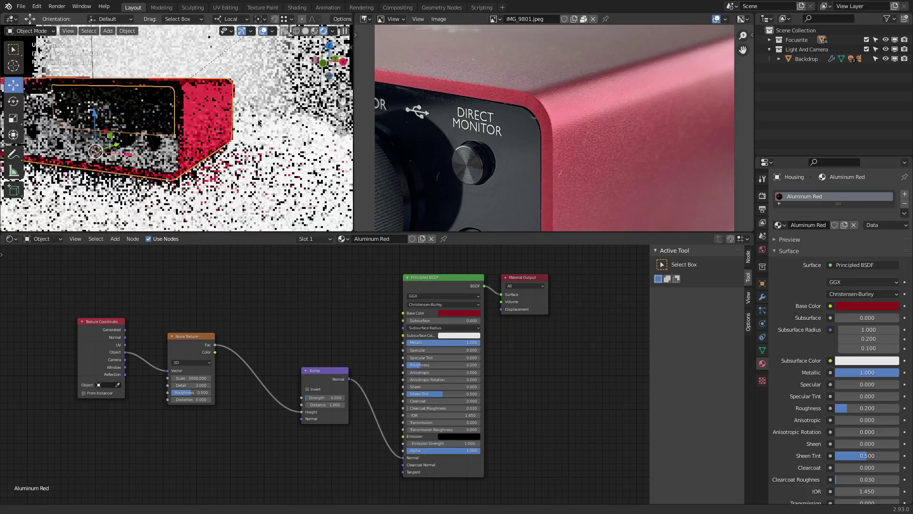
{"action": "scroll", "coordinate": [258, 123], "scroll_direction": "down", "scroll_amount": 4}
{"action": "left_click", "coordinate": [296, 113]}
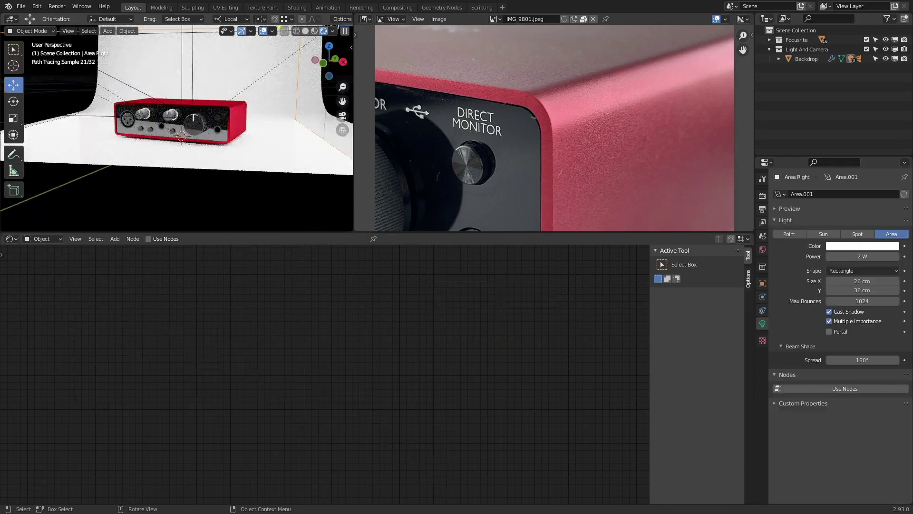
{"action": "key", "text": "g"}
{"action": "right_click", "coordinate": [313, 69]}
- Move the Area Right light upward along its local X axis
{"action": "scroll", "coordinate": [237, 106], "scroll_direction": "down", "scroll_amount": 5}
{"action": "middle_click_drag", "start_coordinate": [238, 106], "coordinate": [225, 110]}
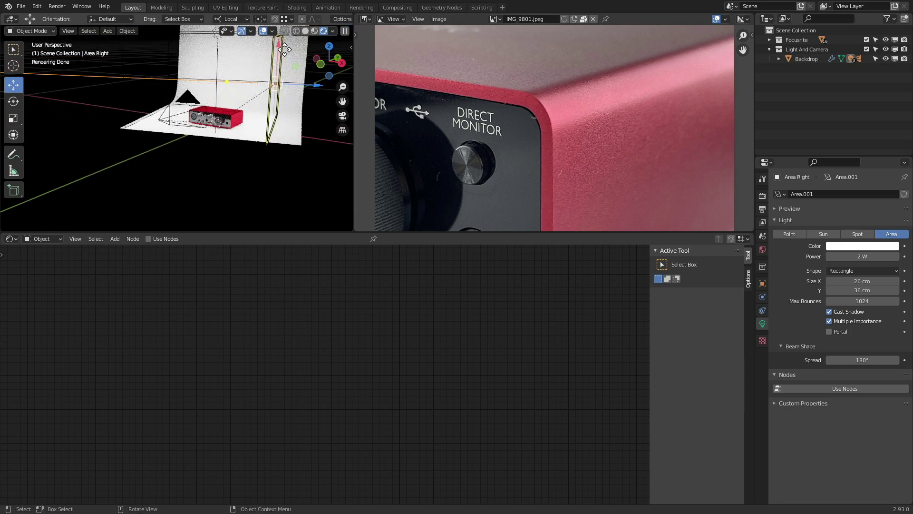
{"action": "left_click_drag", "start_coordinate": [281, 50], "coordinate": [286, 47]}
{"action": "right_click", "coordinate": [286, 46]}
{"action": "middle_click_drag", "start_coordinate": [272, 100], "coordinate": [243, 103]}
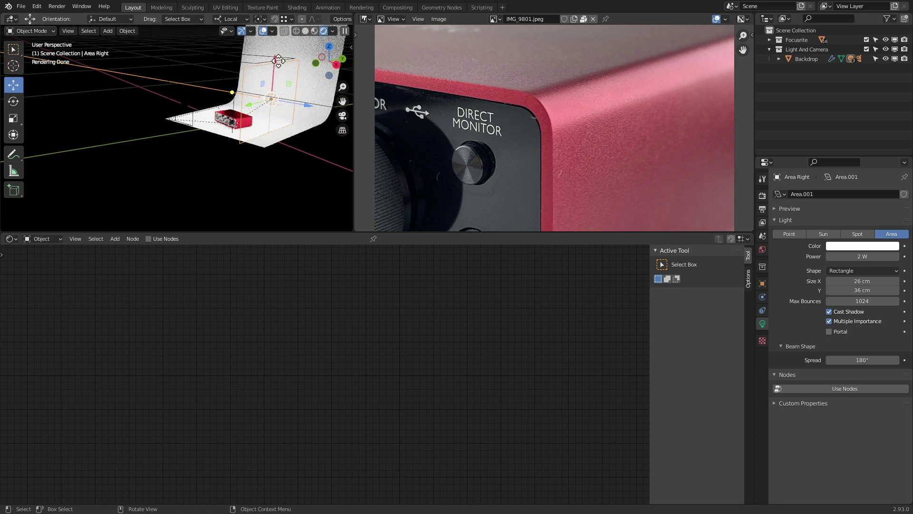
{"action": "left_click_drag", "start_coordinate": [273, 82], "coordinate": [271, 69]}
{"action": "middle_click_drag", "start_coordinate": [271, 69], "coordinate": [286, 93]}
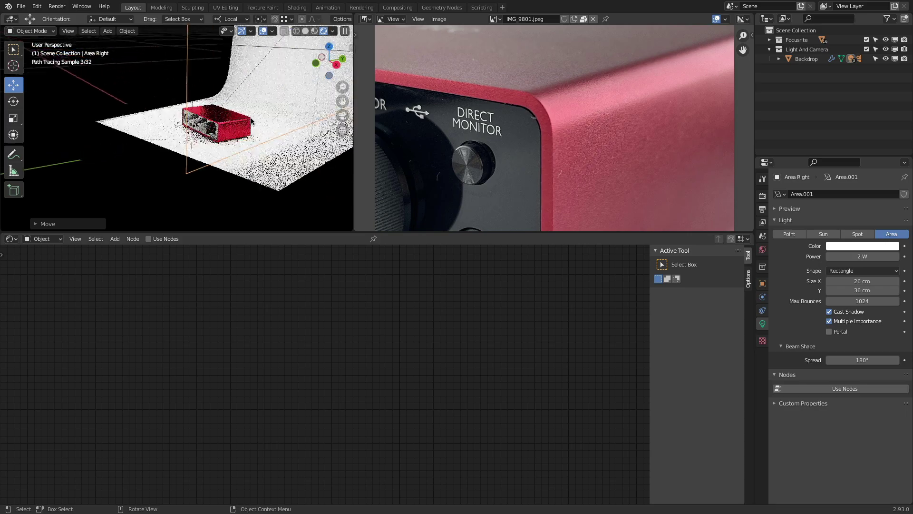
- Examine the red housing's side surface up close in the render and compare it with the whole IMG_9801.jpeg reference photo
{"action": "scroll", "coordinate": [278, 104], "scroll_direction": "up", "scroll_amount": 3}
{"action": "mouse_move", "coordinate": [269, 126]}
{"action": "middle_mouse_down"}
{"action": "mouse_move", "coordinate": [279, 112]}
{"action": "mouse_move", "coordinate": [259, 120]}
{"action": "mouse_move", "coordinate": [212, 98]}
{"action": "middle_mouse_up"}
{"action": "scroll", "coordinate": [259, 120], "scroll_direction": "up", "scroll_amount": 8}
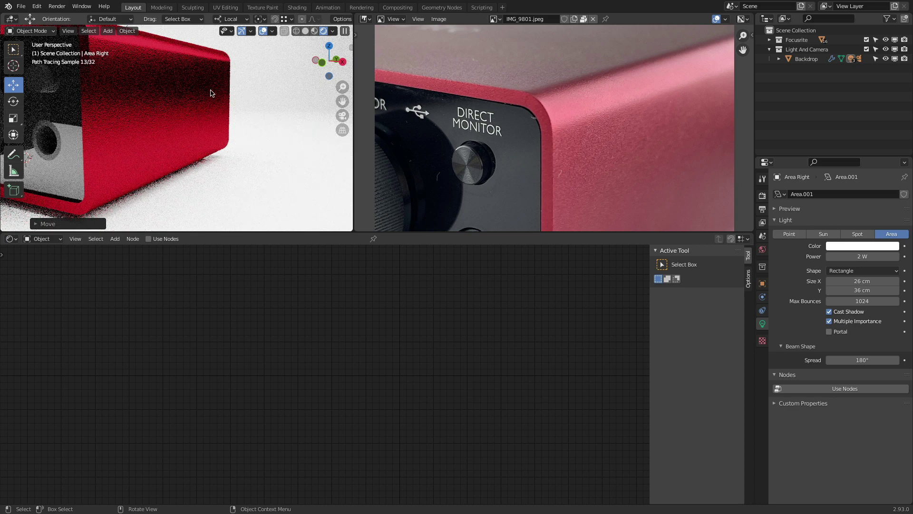
{"action": "scroll", "coordinate": [547, 119], "scroll_direction": "down", "scroll_amount": 6}
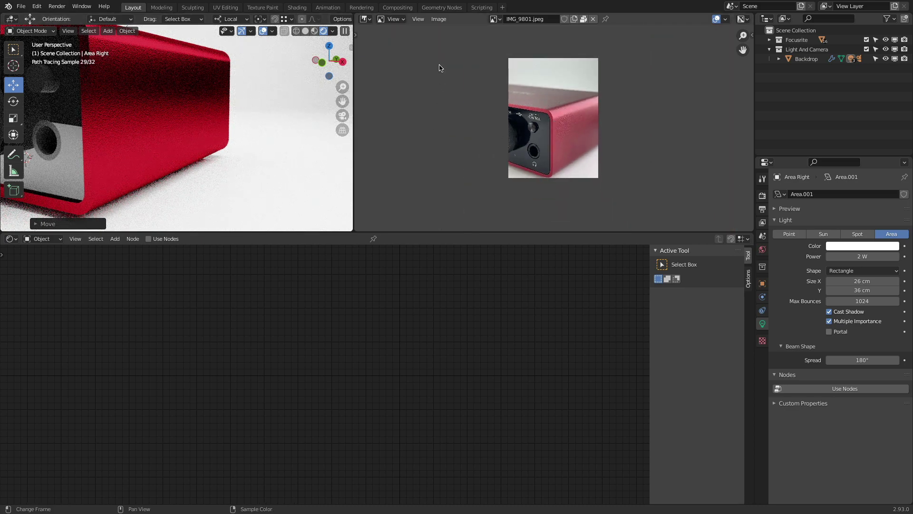
- Preview Camera Position.MOV from the desktop, pause it around 5 seconds to study the housing's reflections, and return to Blender
{"action": "key", "text": "super+Tab"}
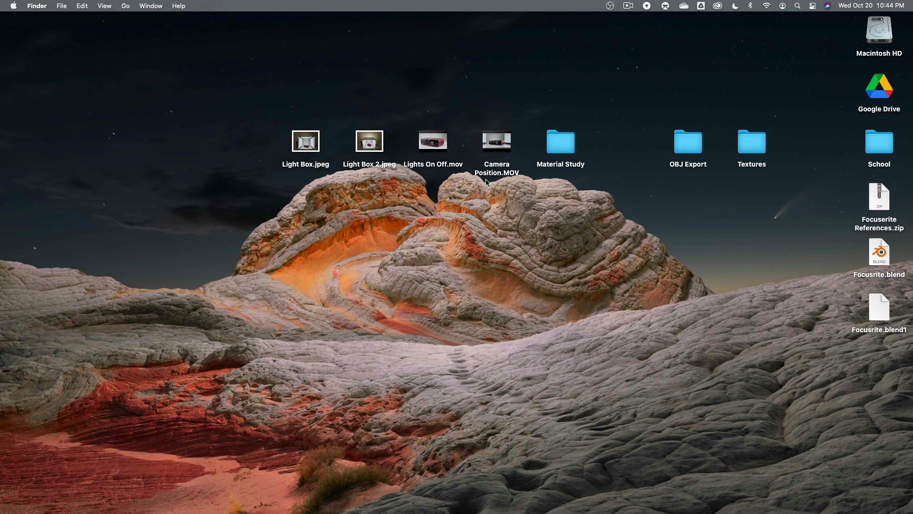
{"action": "left_click", "coordinate": [495, 171]}
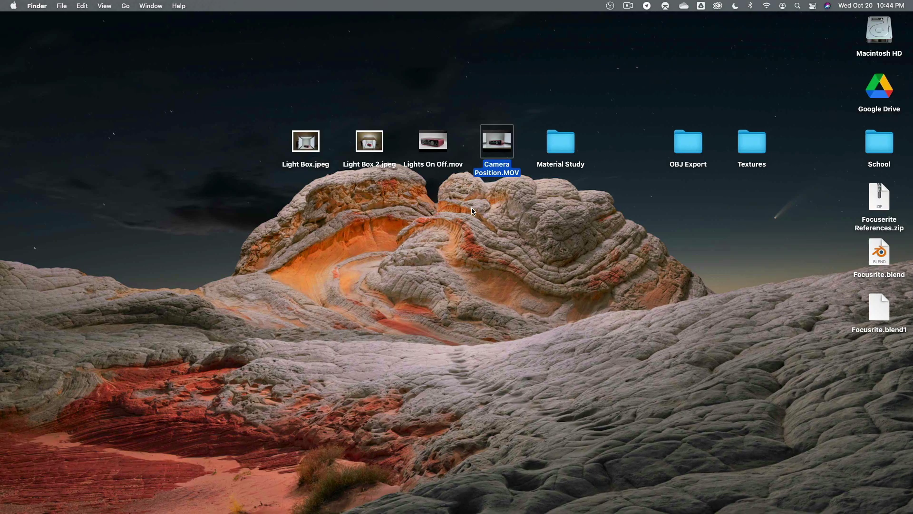
{"action": "key", "text": "space"}
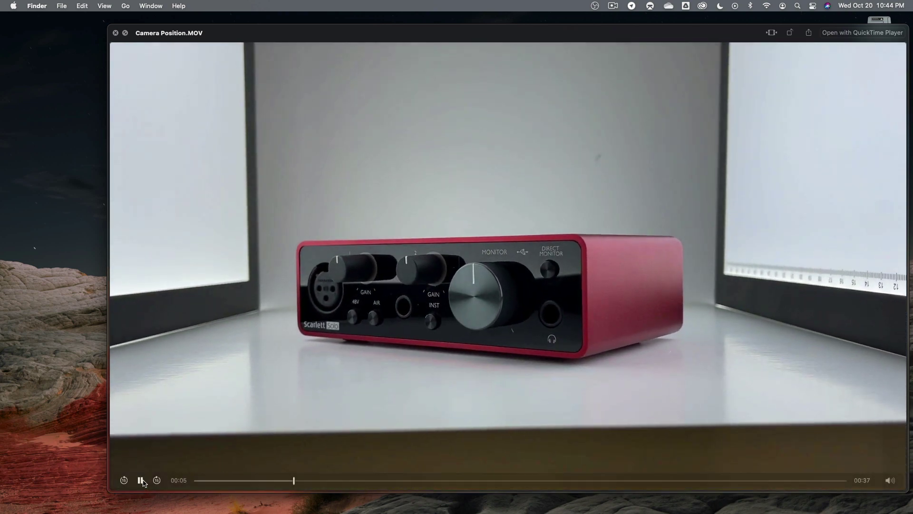
{"action": "left_click", "coordinate": [142, 481]}
{"action": "left_click_drag", "start_coordinate": [294, 484], "coordinate": [289, 483]}
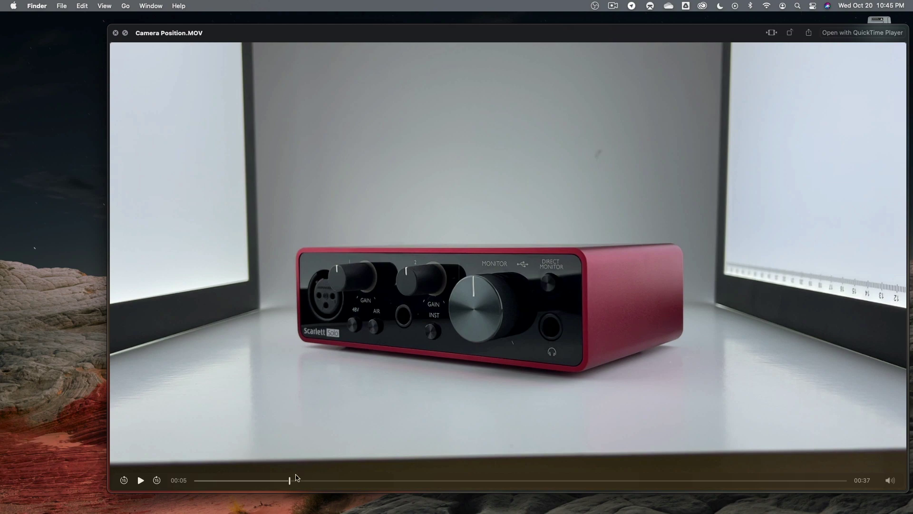
{"action": "mouse_move", "coordinate": [290, 480]}
{"action": "left_mouse_down"}
{"action": "mouse_move", "coordinate": [306, 481]}
{"action": "mouse_move", "coordinate": [255, 482]}
{"action": "mouse_move", "coordinate": [294, 481]}
{"action": "mouse_move", "coordinate": [271, 491]}
{"action": "mouse_move", "coordinate": [294, 490]}
{"action": "left_mouse_up"}
{"action": "key", "text": "super+Tab"}
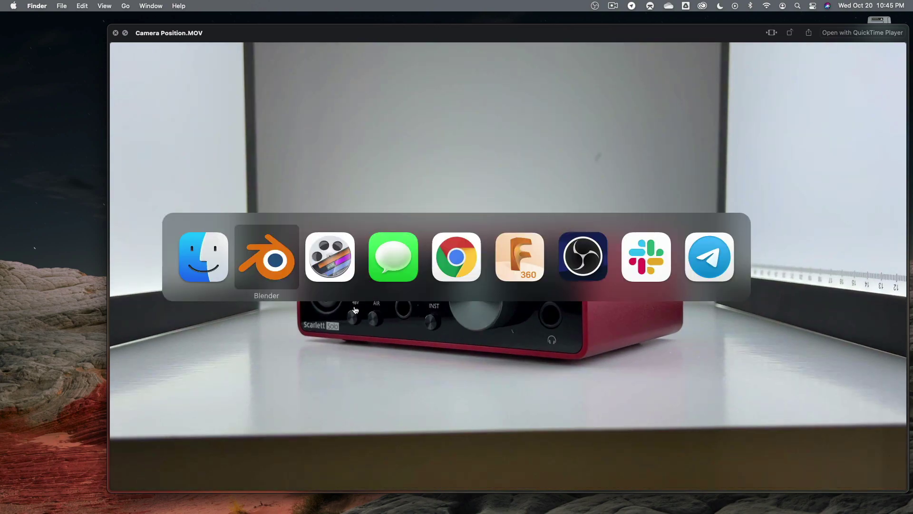
{"action": "left_click", "coordinate": [253, 252]}
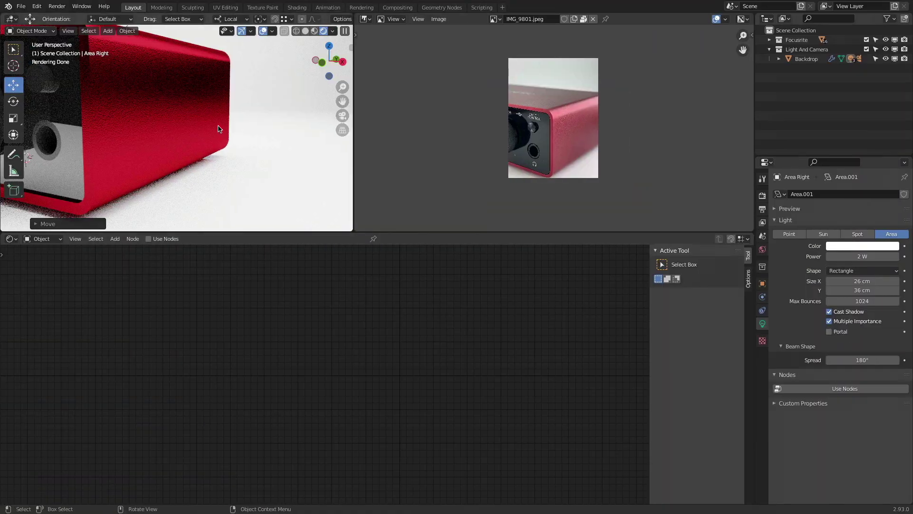
- Select the housing and try a bump strength of 0.025 with Principled BSDF roughness values of 0.4 and 0.3
{"action": "left_click", "coordinate": [170, 153]}
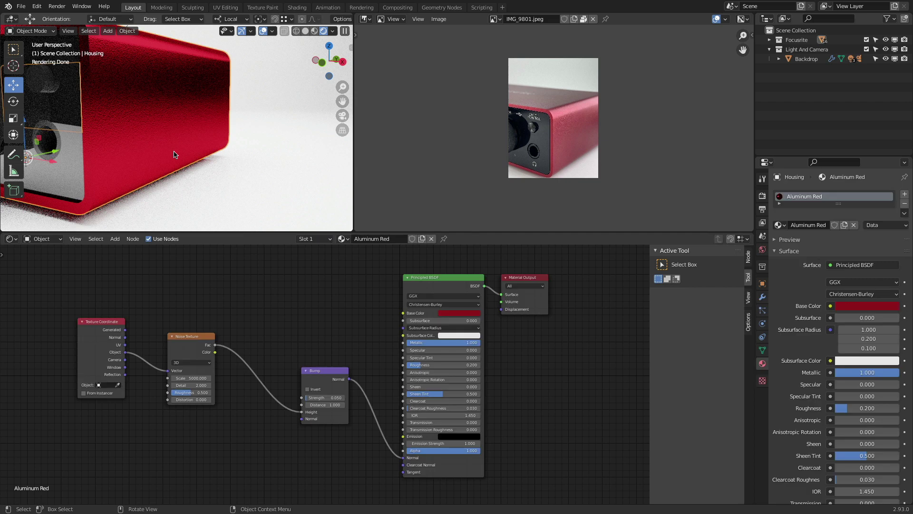
{"action": "left_click", "coordinate": [323, 398]}
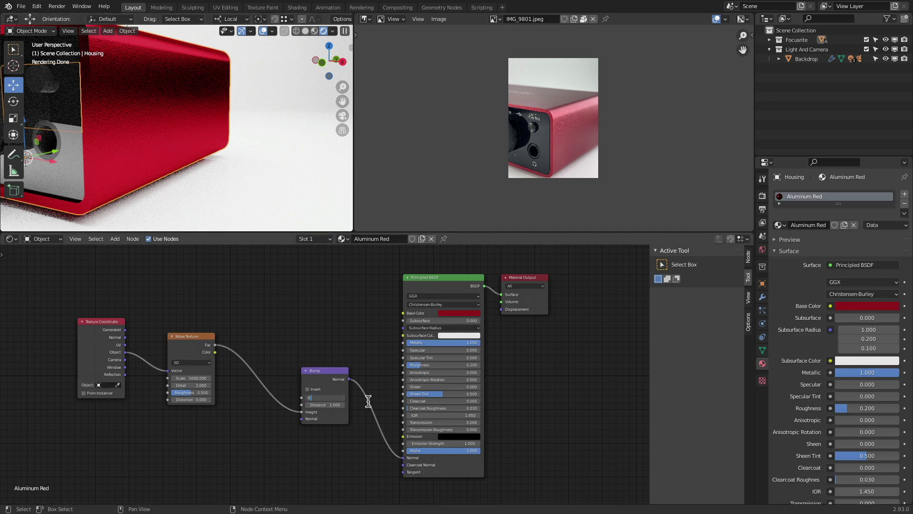
{"action": "key", "text": "Return"}
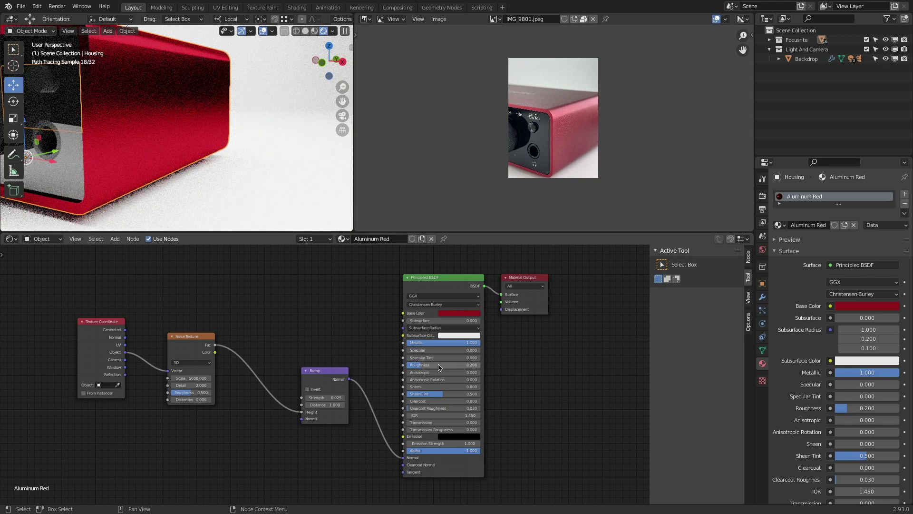
{"action": "left_click", "coordinate": [478, 365]}
{"action": "type", "text": "0.4"}
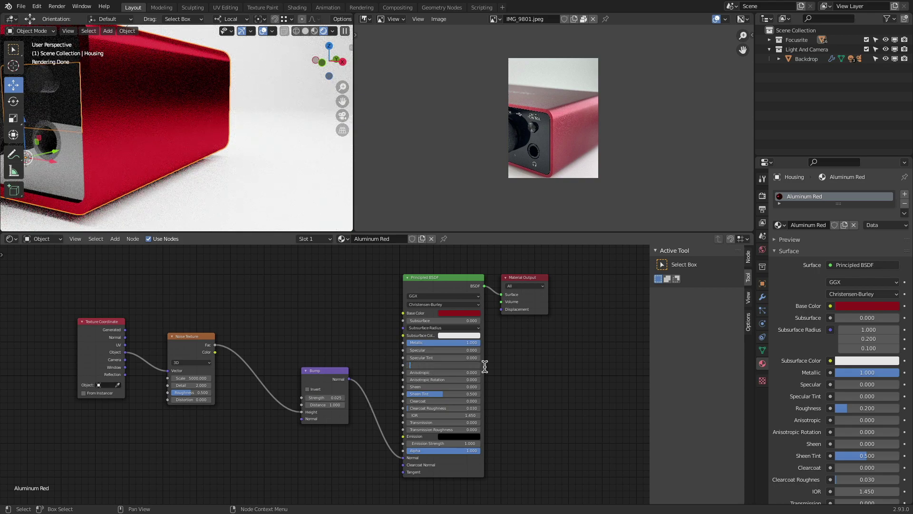
{"action": "key", "text": "Return"}
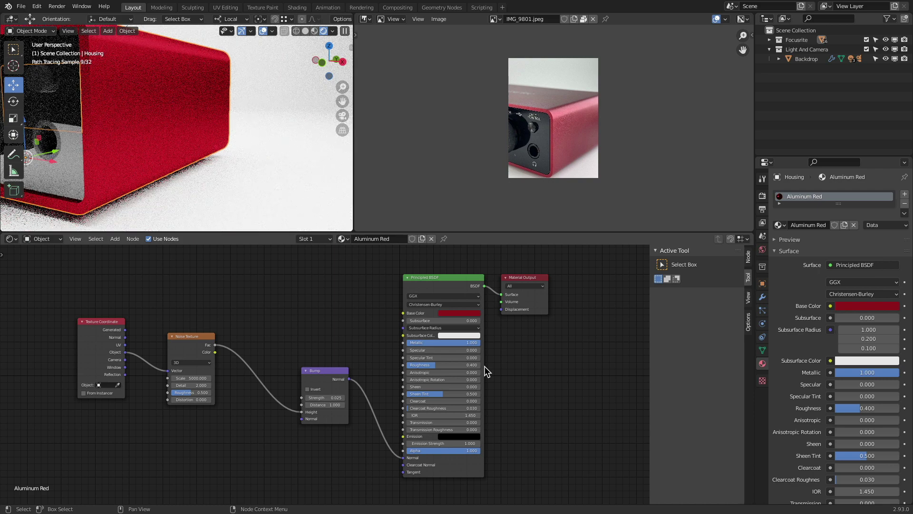
{"action": "left_click", "coordinate": [455, 364]}
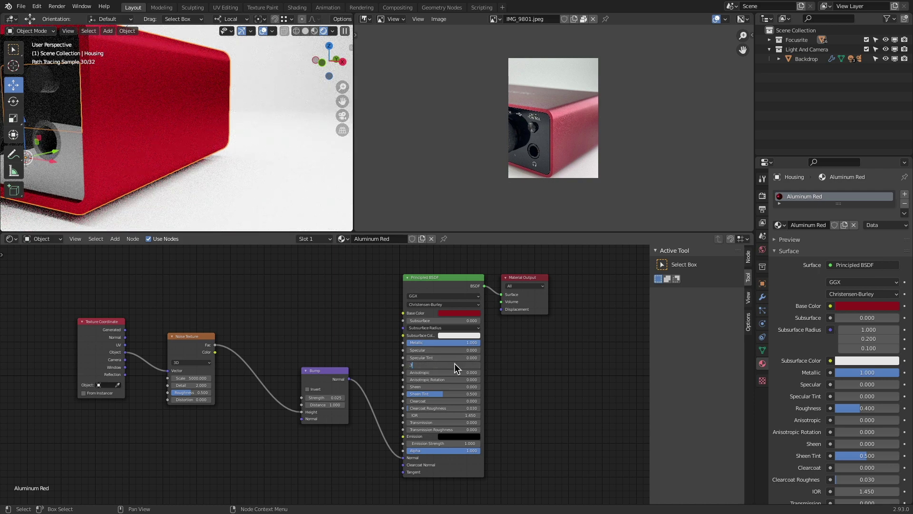
{"action": "key", "text": "Return"}
- Set the Aluminum Red material's bump strength to 0.05 and its Principled BSDF roughness to 0.25
{"action": "left_click", "coordinate": [322, 398]}
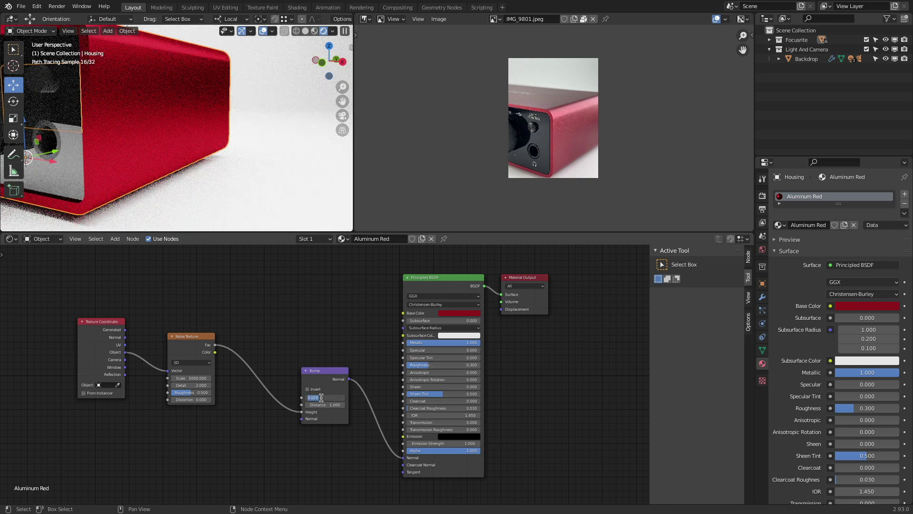
{"action": "type", "text": ".05"}
{"action": "key", "text": "Return"}
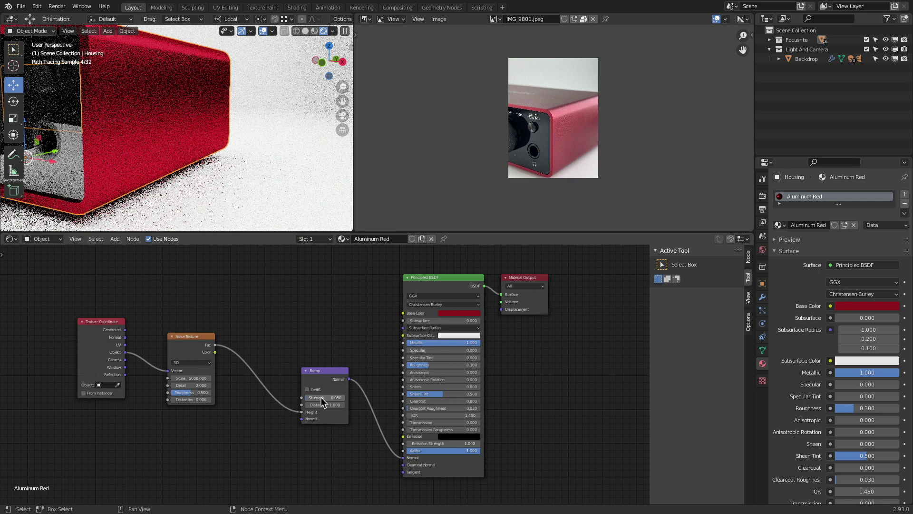
{"action": "left_click", "coordinate": [432, 365]}
{"action": "type", "text": ".25"}
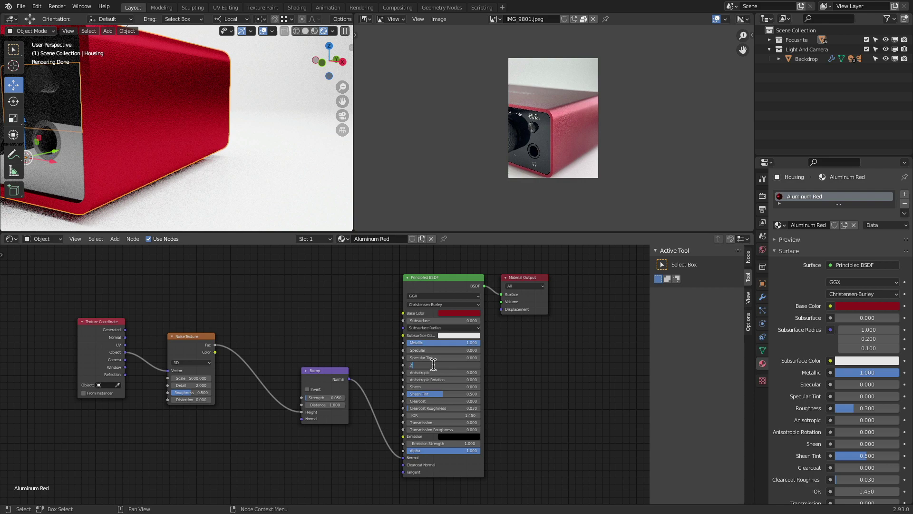
{"action": "key", "text": "Return"}
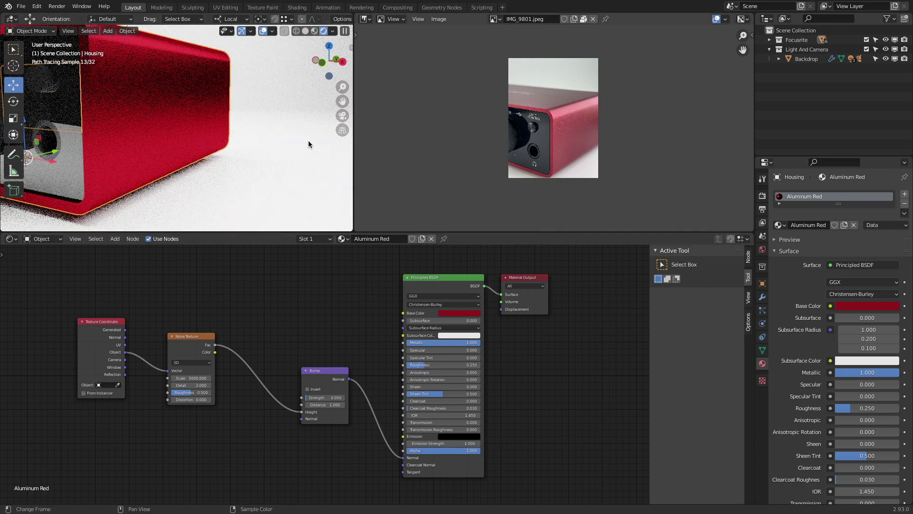
- Change the reference image editor into a 3D Viewport and check the locations of the Area Right and Area Left lights
{"action": "left_click", "coordinate": [364, 19]}
{"action": "left_click", "coordinate": [387, 46]}
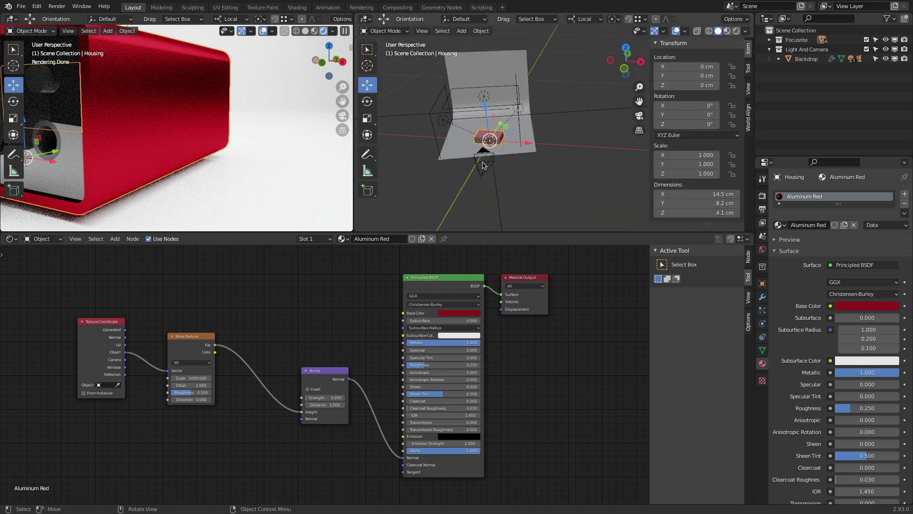
{"action": "left_click", "coordinate": [565, 110]}
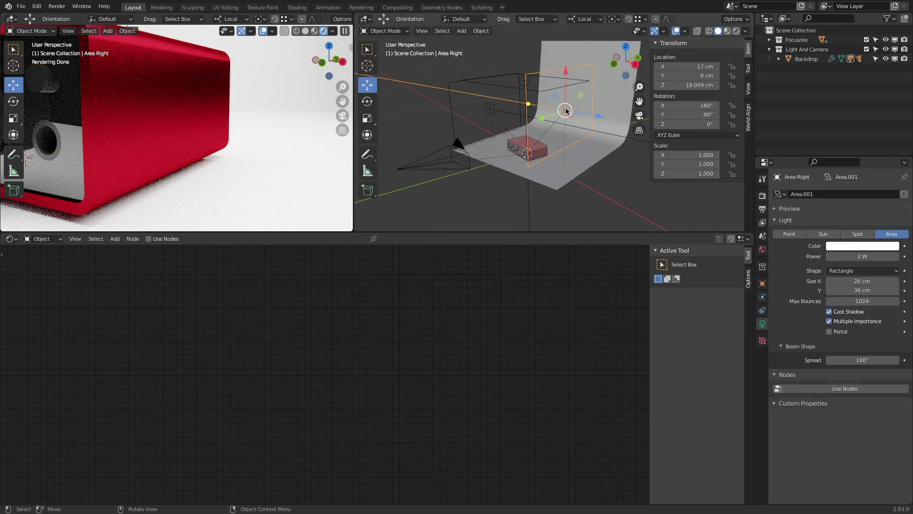
{"action": "left_click", "coordinate": [491, 109]}
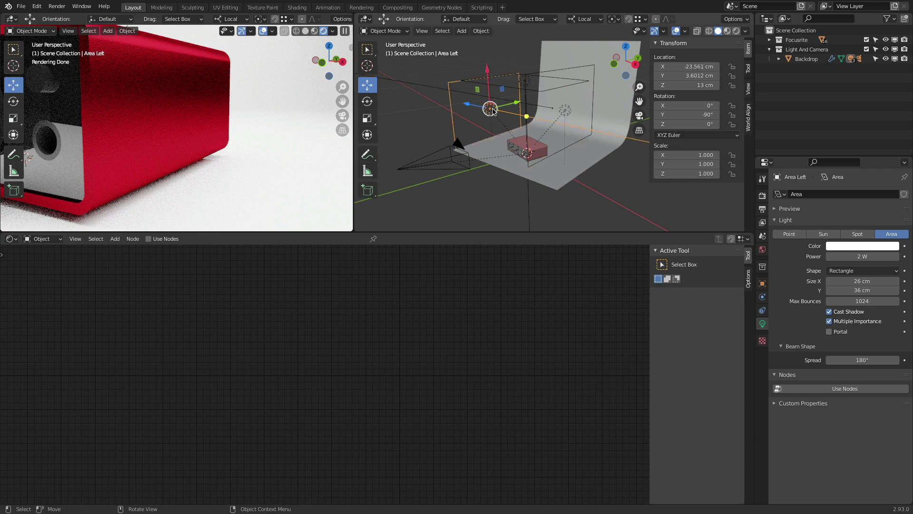
- Set the Area Right light's Z location to 13 cm
{"action": "left_click", "coordinate": [567, 111]}
{"action": "double_click", "coordinate": [687, 85]}
{"action": "type", "text": "1"}
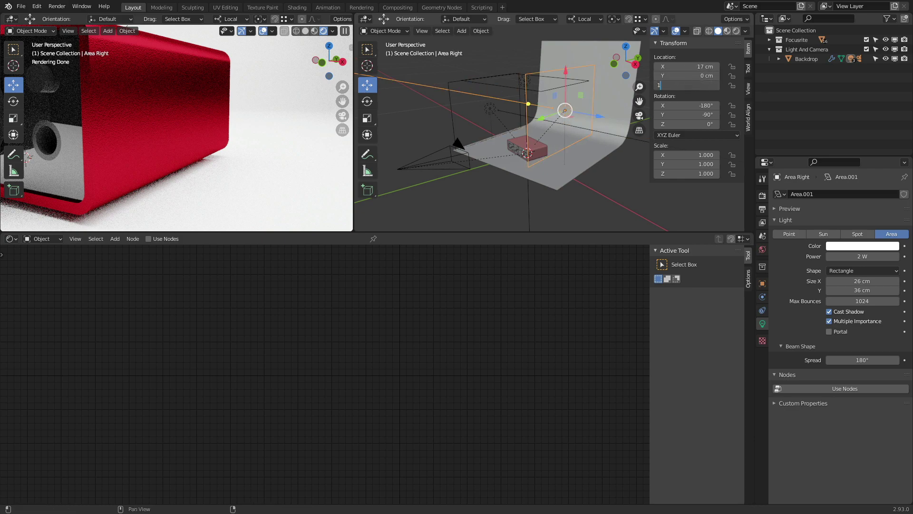
{"action": "type", "text": "3"}
{"action": "key", "text": "Return"}
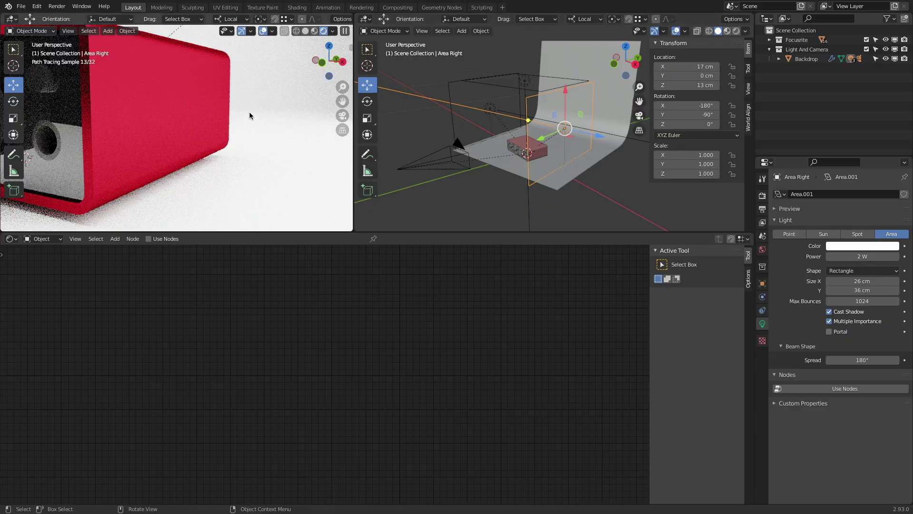
- Inspect the housing's top corner up close, its Aluminum Red material nodes, and the whole audio interface in the rendered view
{"action": "middle_click_drag", "start_coordinate": [250, 112], "coordinate": [215, 115]}
{"action": "scroll", "coordinate": [249, 110], "scroll_direction": "up", "scroll_amount": 3}
{"action": "scroll", "coordinate": [196, 113], "scroll_direction": "up", "scroll_amount": 3}
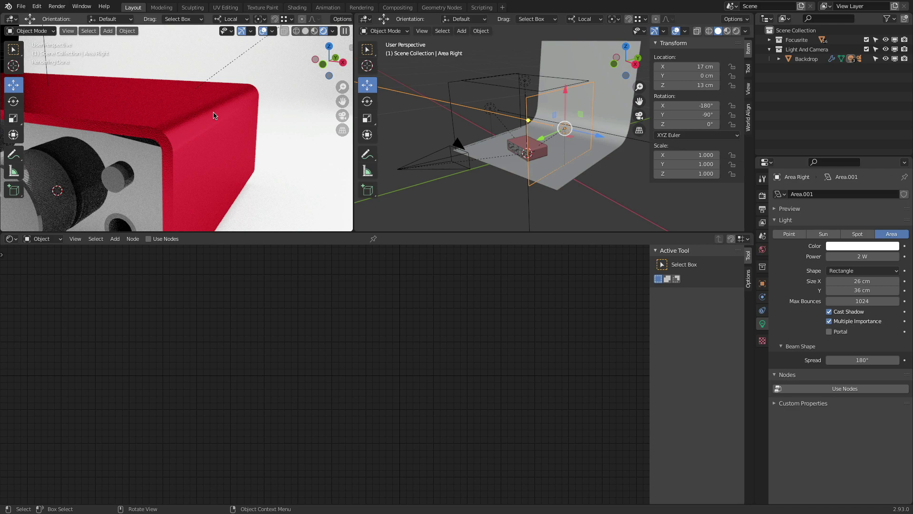
{"action": "left_click", "coordinate": [182, 119]}
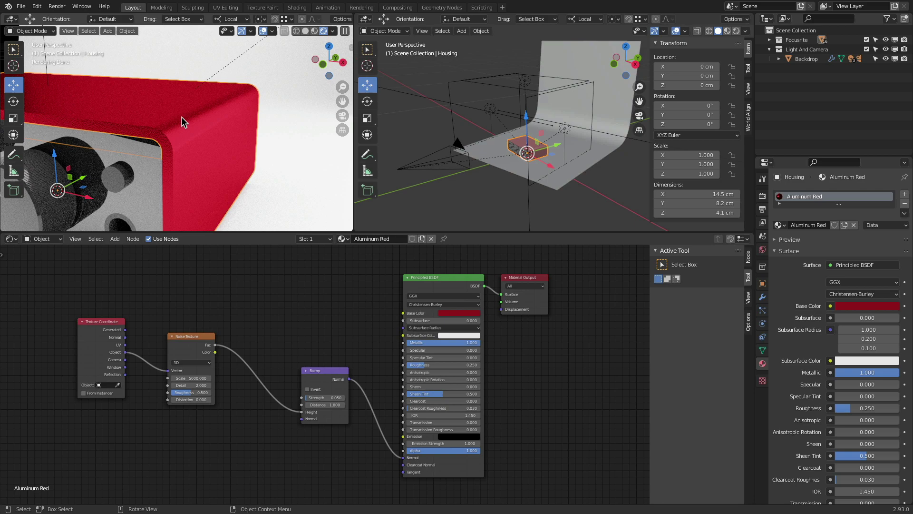
{"action": "mouse_move", "coordinate": [468, 343]}
{"action": "left_mouse_down"}
{"action": "mouse_move", "coordinate": [395, 342]}
{"action": "mouse_move", "coordinate": [470, 342]}
{"action": "left_mouse_up"}
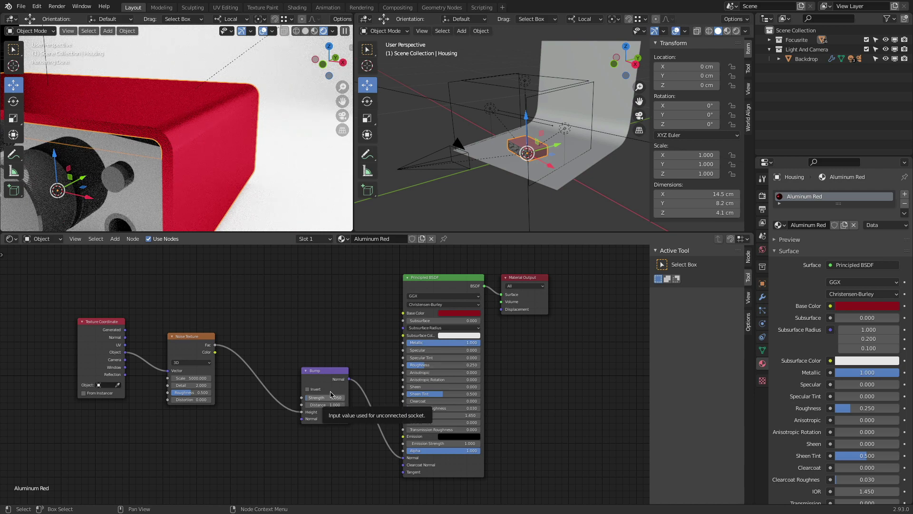
{"action": "scroll", "coordinate": [133, 133], "scroll_direction": "down", "scroll_amount": 5}
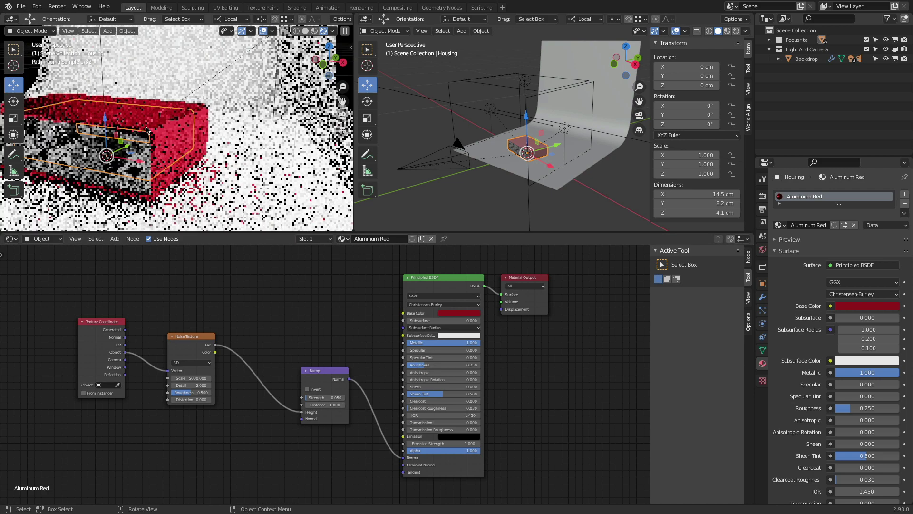
{"action": "middle_click_drag", "start_coordinate": [224, 139], "coordinate": [219, 136]}
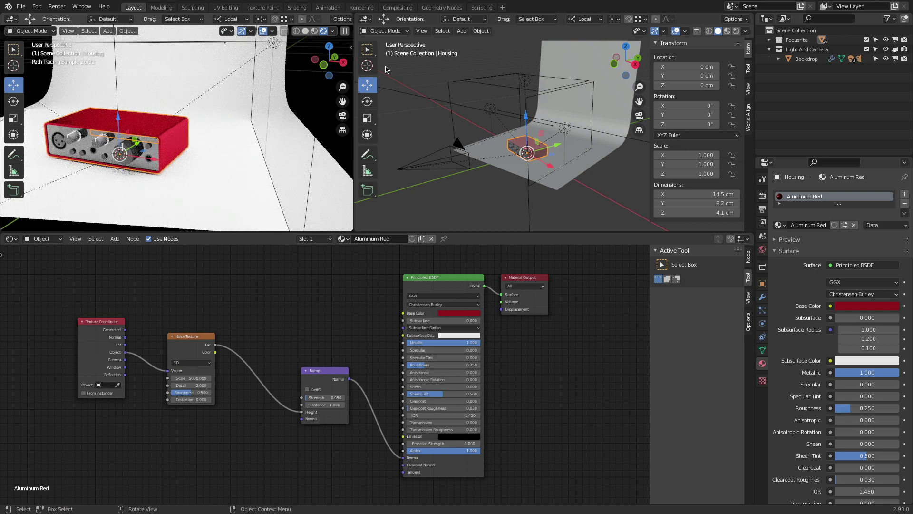
- Turn the second 3D viewport into an Image Editor showing the reference photo IMG_9801.jpeg
{"action": "left_click", "coordinate": [365, 18]}
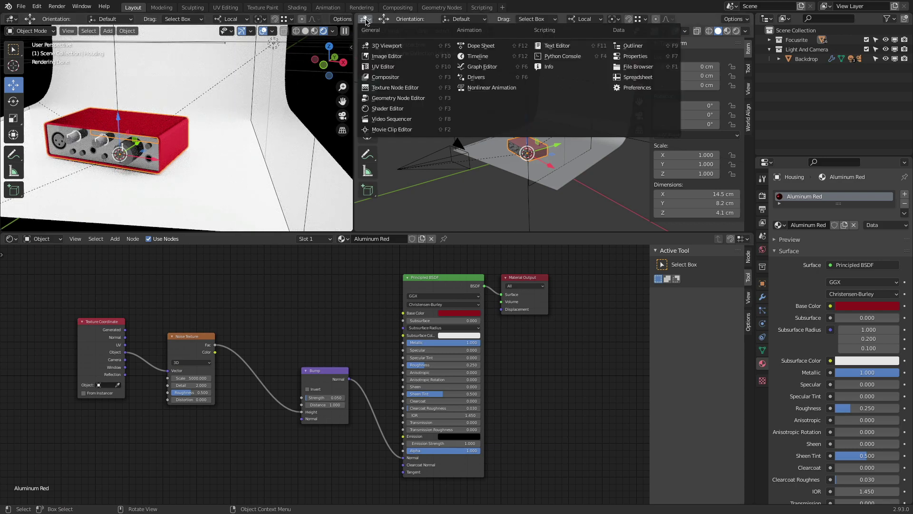
{"action": "left_click", "coordinate": [388, 57]}
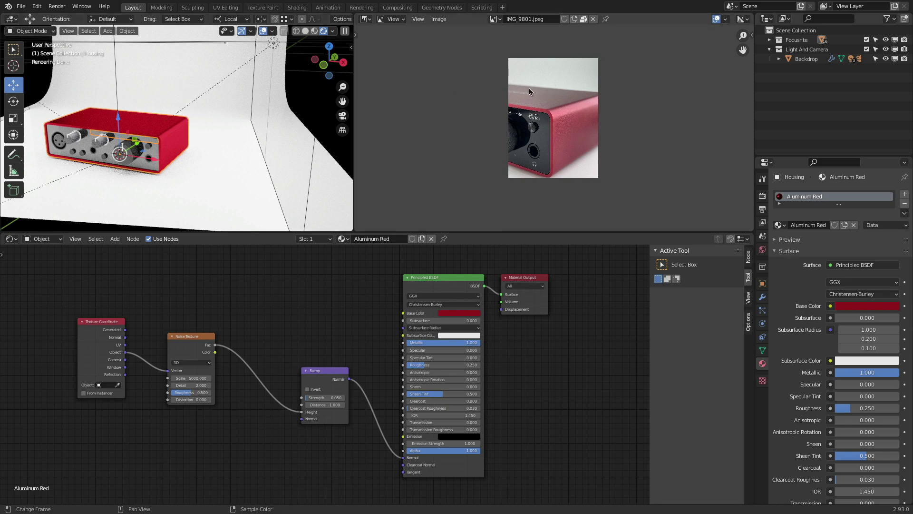
- Hide the area light on the right of the scene and unhide it to compare its effect on the red housing
{"action": "mouse_move", "coordinate": [166, 144]}
{"action": "middle_mouse_down"}
{"action": "mouse_move", "coordinate": [169, 119]}
{"action": "mouse_move", "coordinate": [167, 155]}
{"action": "middle_mouse_up"}
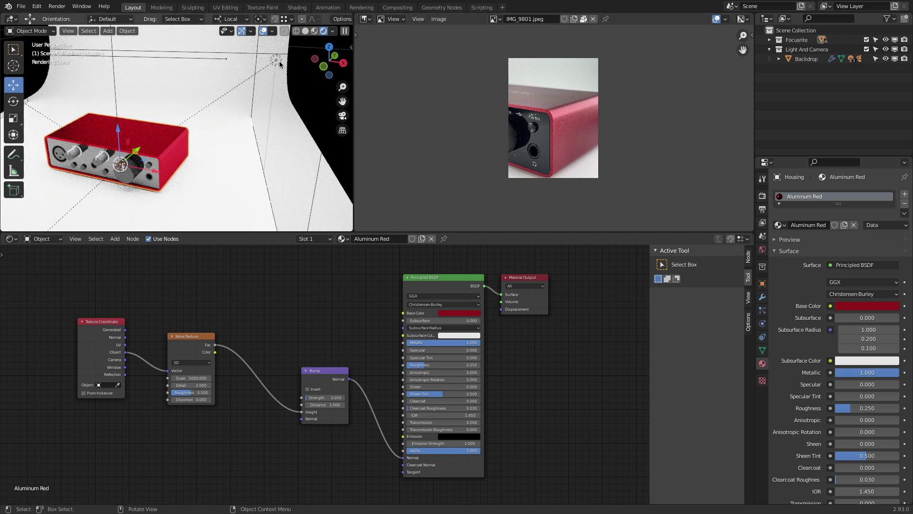
{"action": "left_click", "coordinate": [321, 160]}
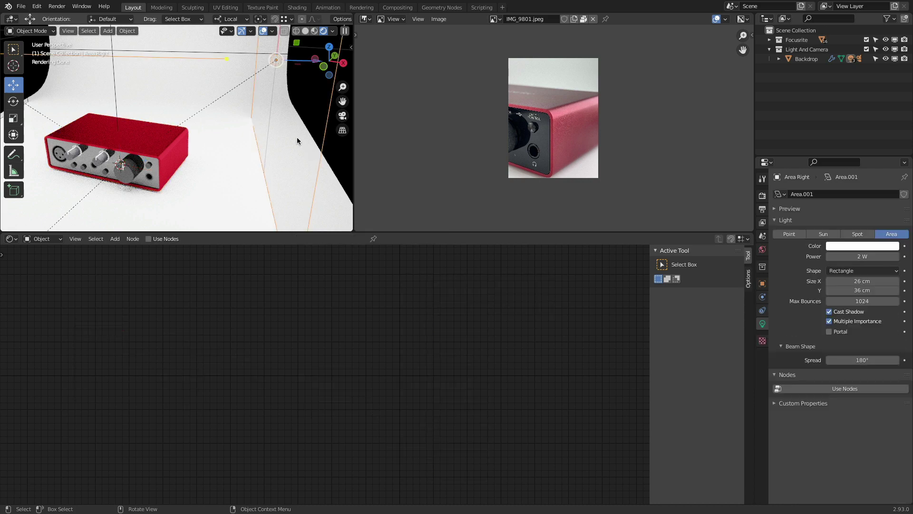
{"action": "key", "text": "h"}
{"action": "middle_click_drag", "start_coordinate": [281, 143], "coordinate": [209, 129]}
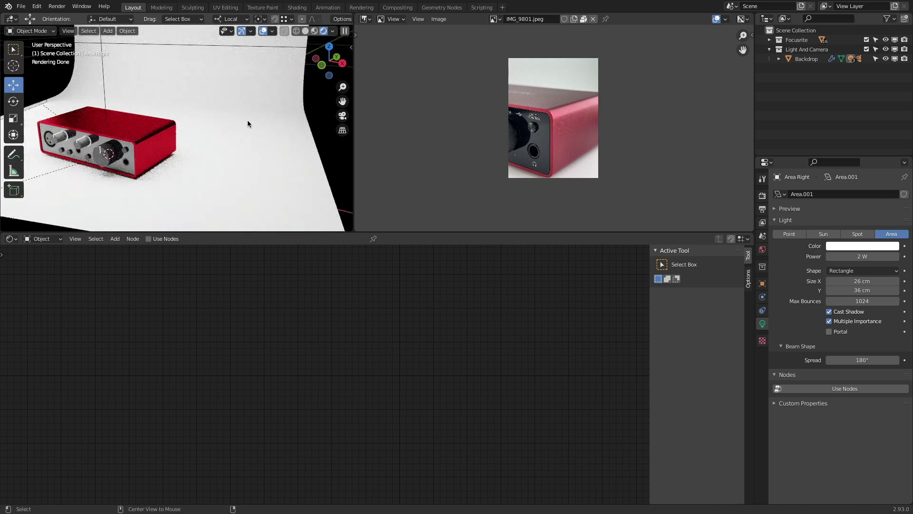
{"action": "key", "text": "alt+h"}
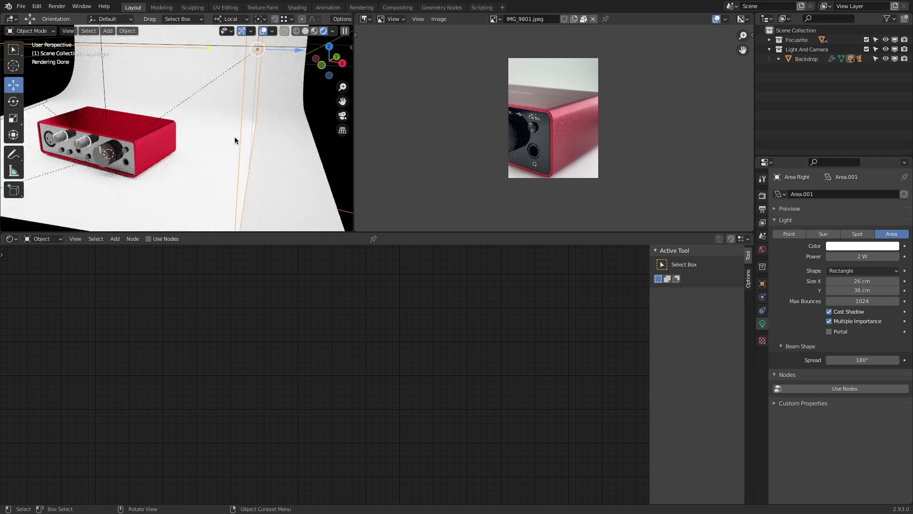
{"action": "middle_click_drag", "start_coordinate": [158, 127], "coordinate": [203, 123]}
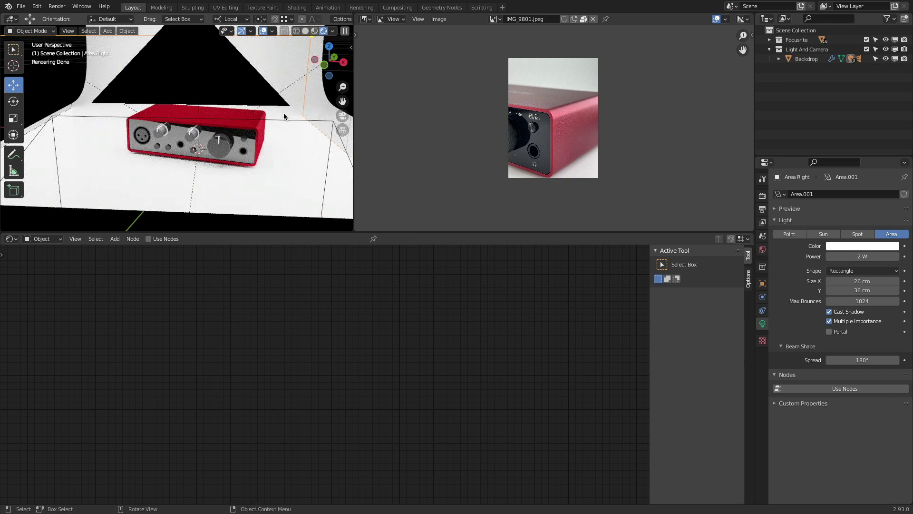
- Select the monitor dial and the small button beside it in turn to inspect their material nodes
{"action": "scroll", "coordinate": [236, 152], "scroll_direction": "up", "scroll_amount": 6}
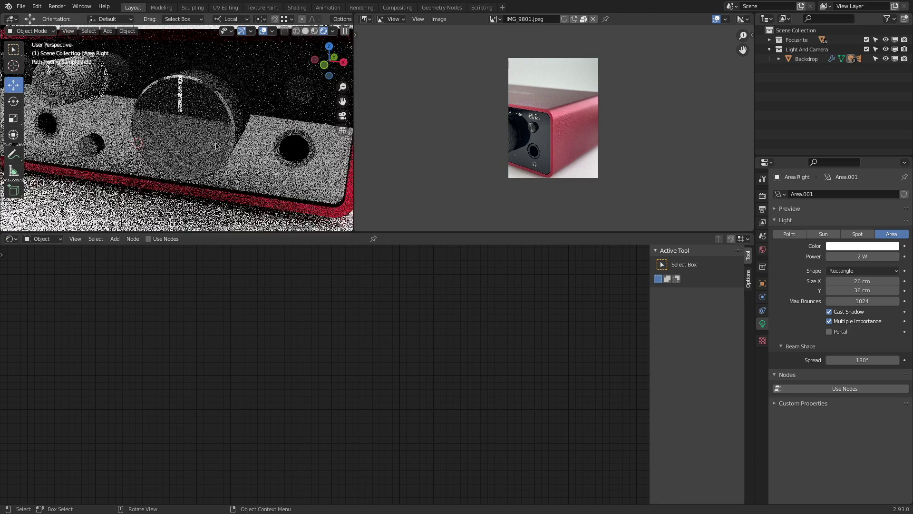
{"action": "left_click", "coordinate": [198, 130]}
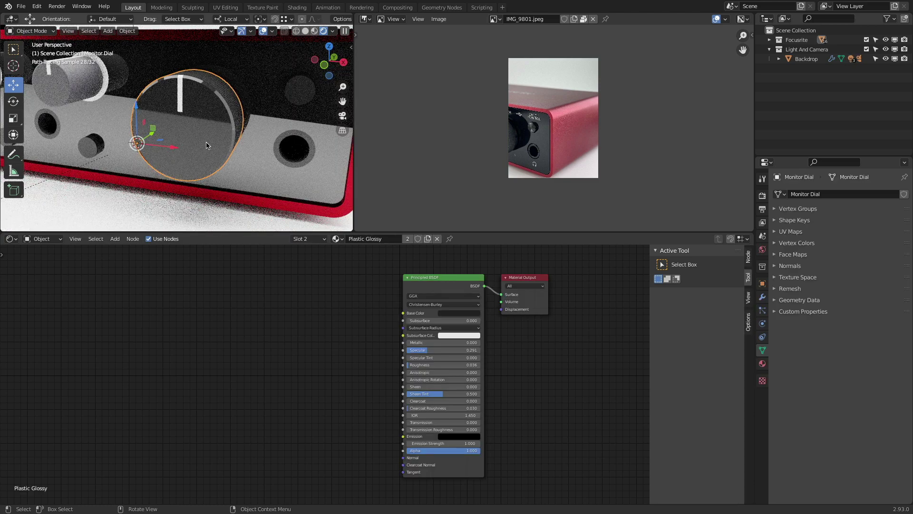
{"action": "left_click", "coordinate": [89, 146]}
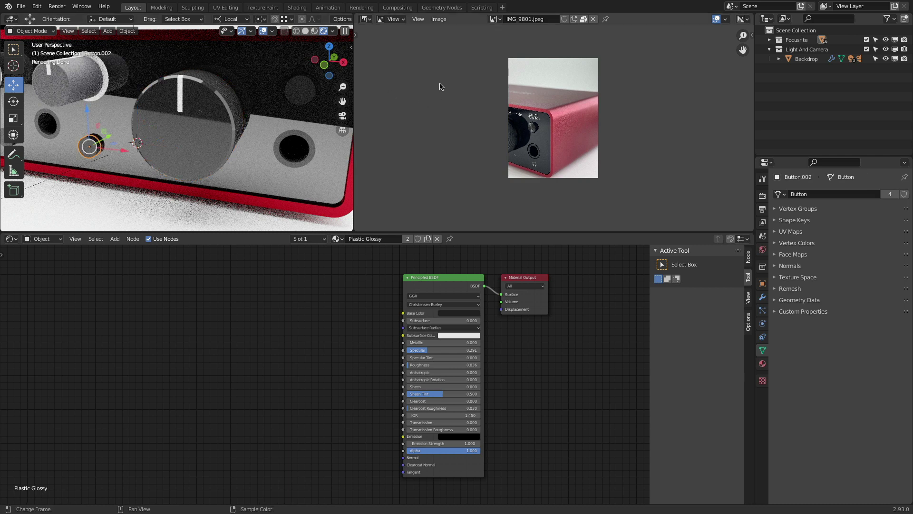
- Open Lights On Off.mov from the Desktop folder as the reference image and examine the monitor dial up close
{"action": "left_click", "coordinate": [436, 19]}
{"action": "left_click", "coordinate": [443, 40]}
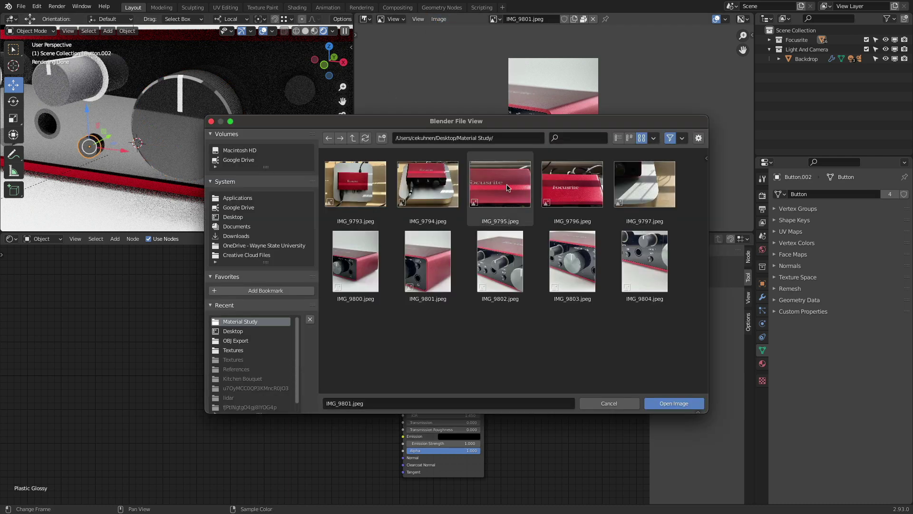
{"action": "left_click", "coordinate": [353, 138]}
{"action": "left_click", "coordinate": [500, 262]}
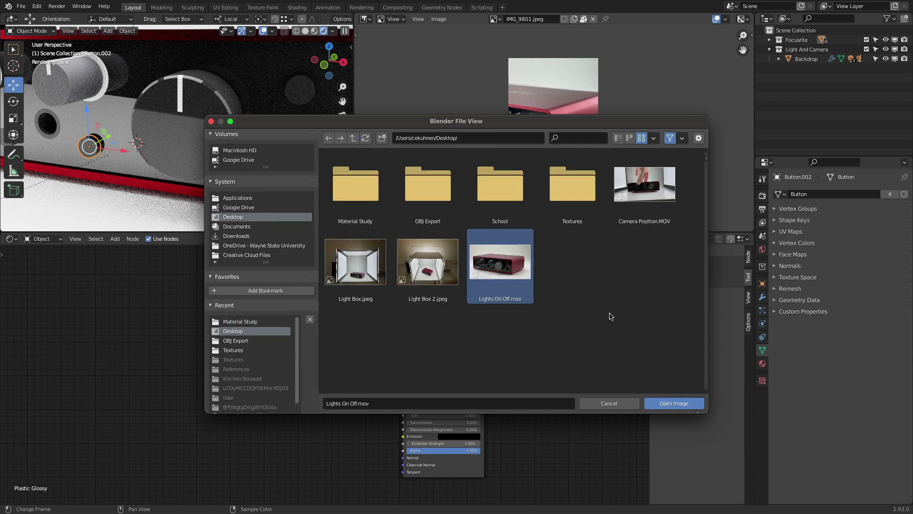
{"action": "key", "text": "Return"}
{"action": "scroll", "coordinate": [537, 122], "scroll_direction": "up", "scroll_amount": 10}
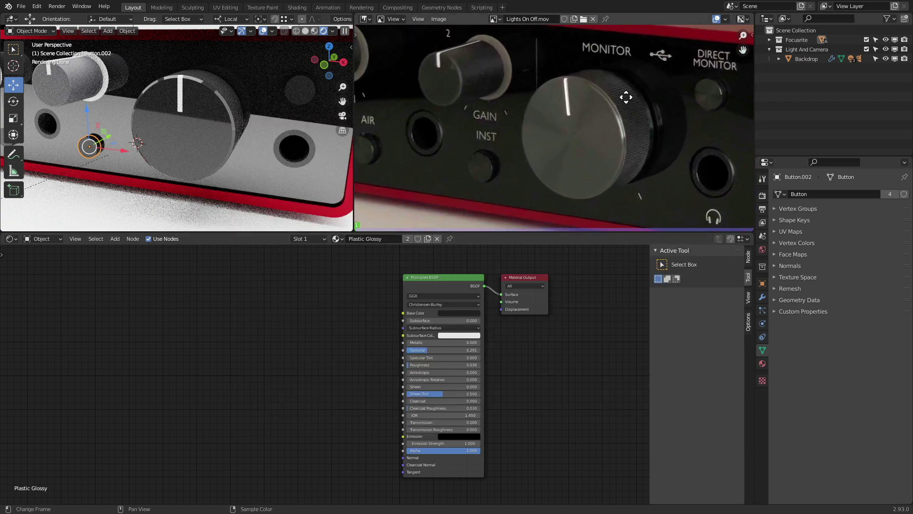
{"action": "scroll", "coordinate": [507, 125], "scroll_direction": "down", "scroll_amount": 2}
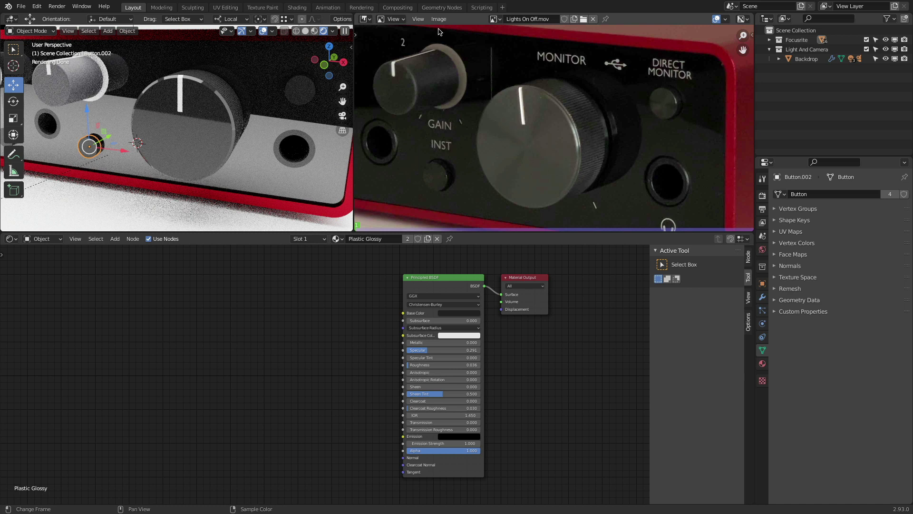
- Open IMG_9803.jpeg from the Material Study folder as the reference image and examine the circular brushed grooves on the monitor dial
{"action": "left_click", "coordinate": [438, 19]}
{"action": "left_click", "coordinate": [449, 38]}
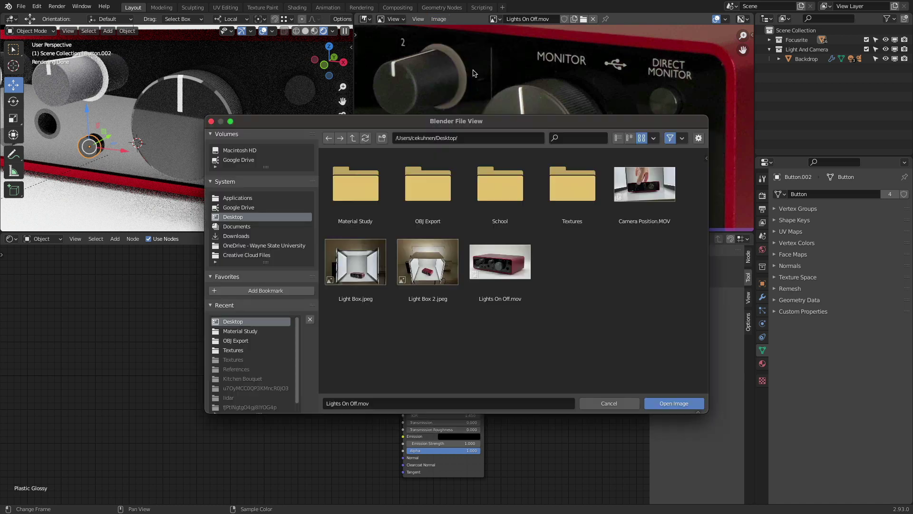
{"action": "left_click", "coordinate": [375, 186]}
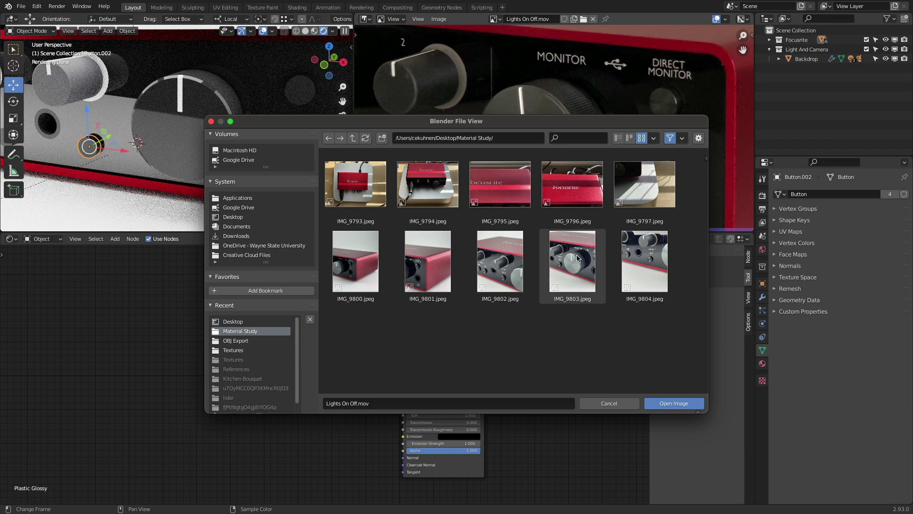
{"action": "left_click", "coordinate": [578, 258]}
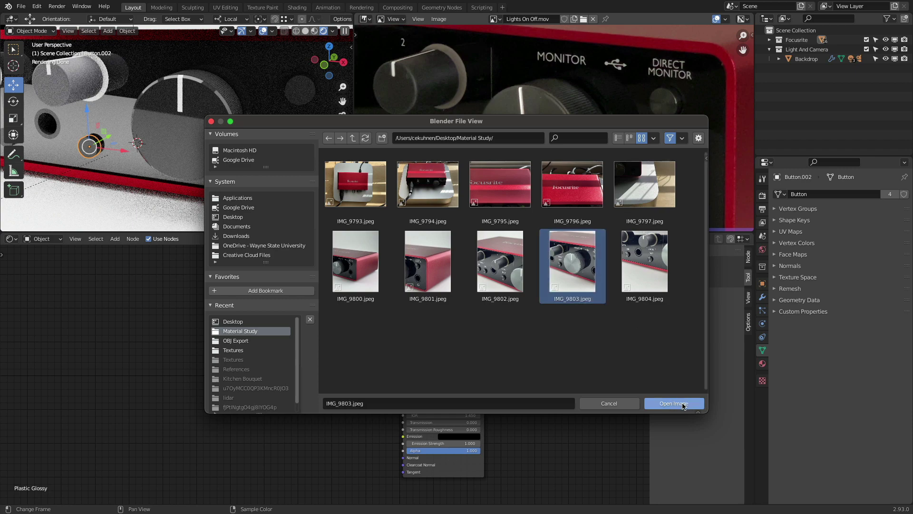
{"action": "left_click", "coordinate": [682, 400]}
{"action": "scroll", "coordinate": [591, 132], "scroll_direction": "down", "scroll_amount": 4}
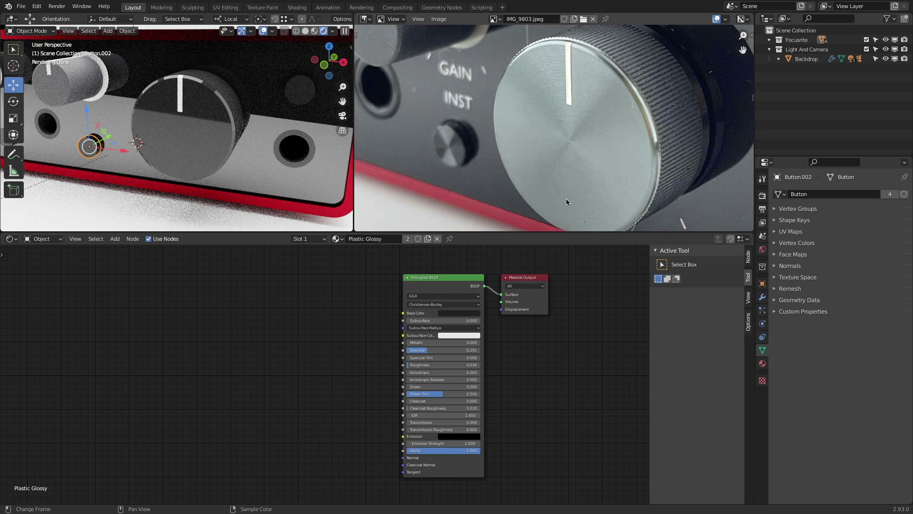
{"action": "scroll", "coordinate": [593, 72], "scroll_direction": "up", "scroll_amount": 4}
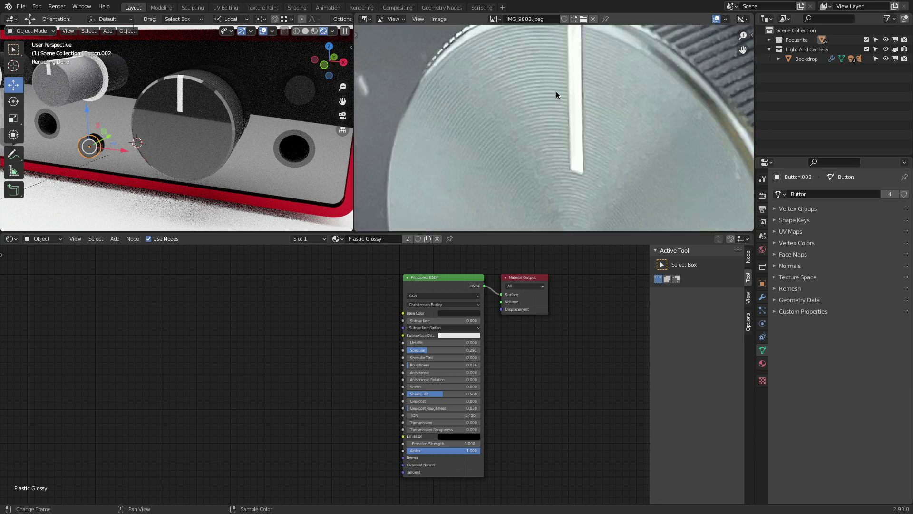
{"action": "middle_click_drag", "start_coordinate": [573, 214], "coordinate": [574, 147]}
{"action": "scroll", "coordinate": [574, 147], "scroll_direction": "down", "scroll_amount": 3}
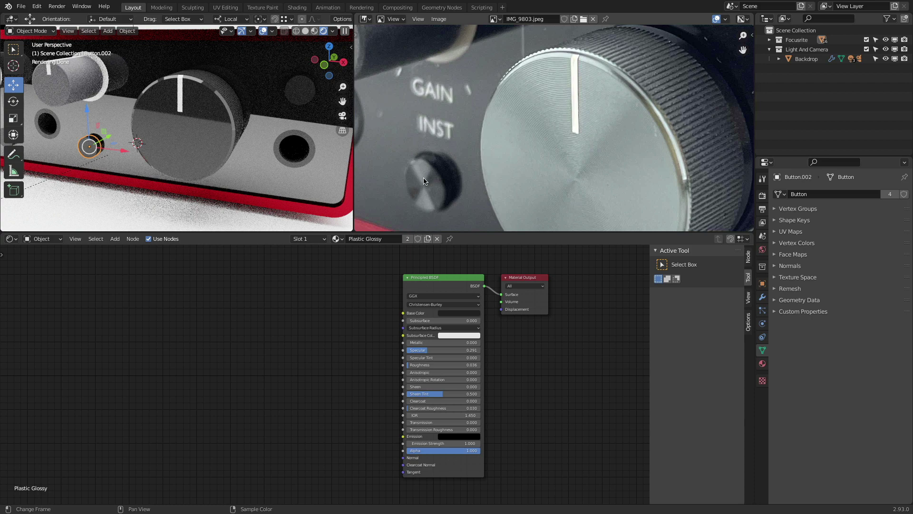
{"action": "scroll", "coordinate": [545, 163], "scroll_direction": "down", "scroll_amount": 4}
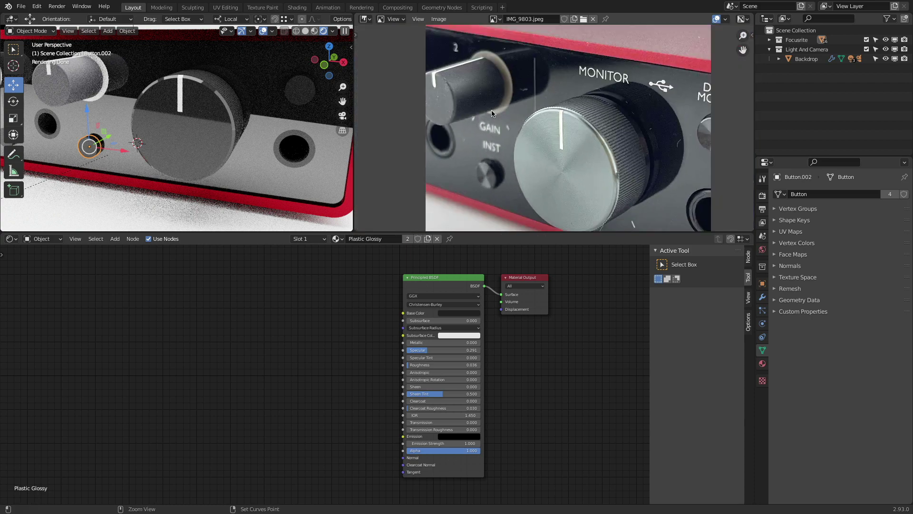
- Switch to Chrome, compare several moon reflection photos in the image results, and close the page
{"action": "key", "text": "super+Tab"}
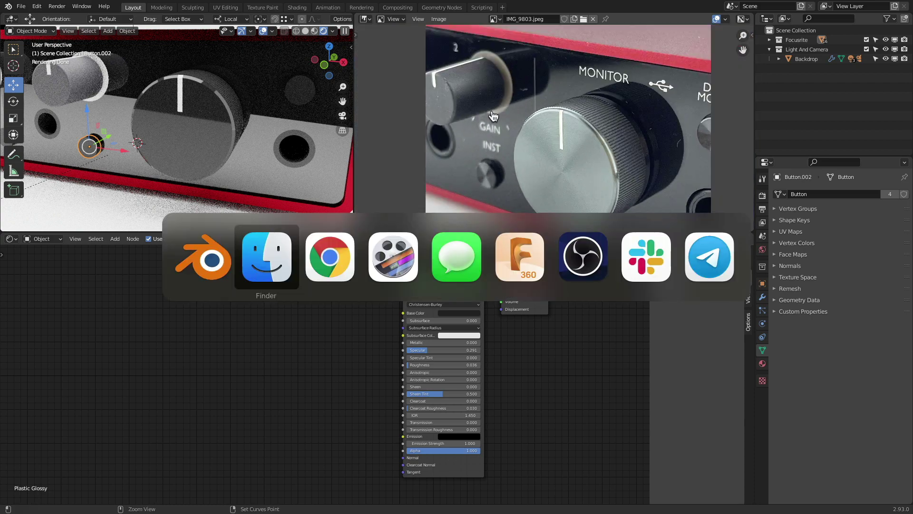
{"action": "left_click", "coordinate": [325, 257]}
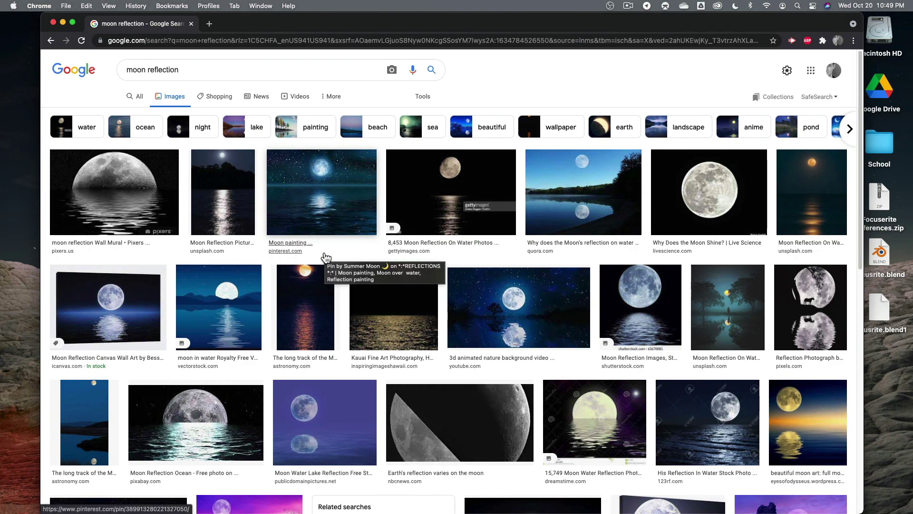
{"action": "left_click", "coordinate": [230, 208]}
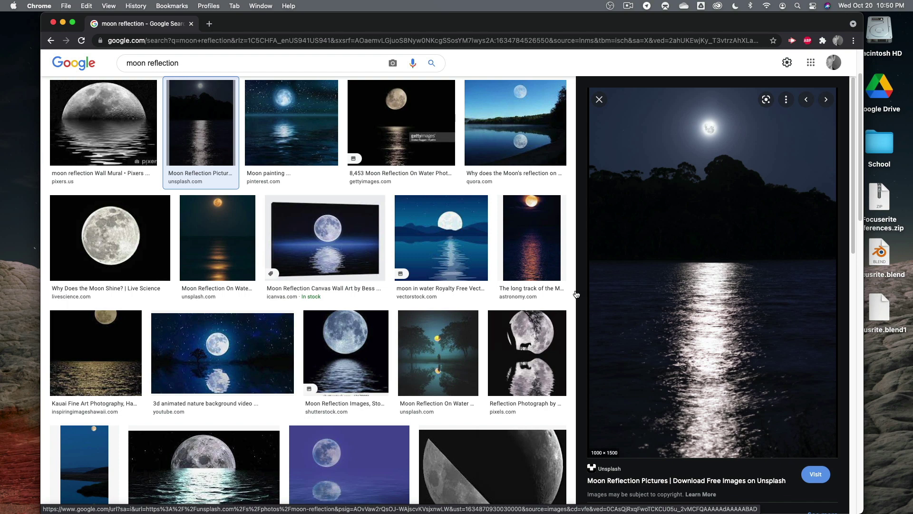
{"action": "key", "text": "Left"}
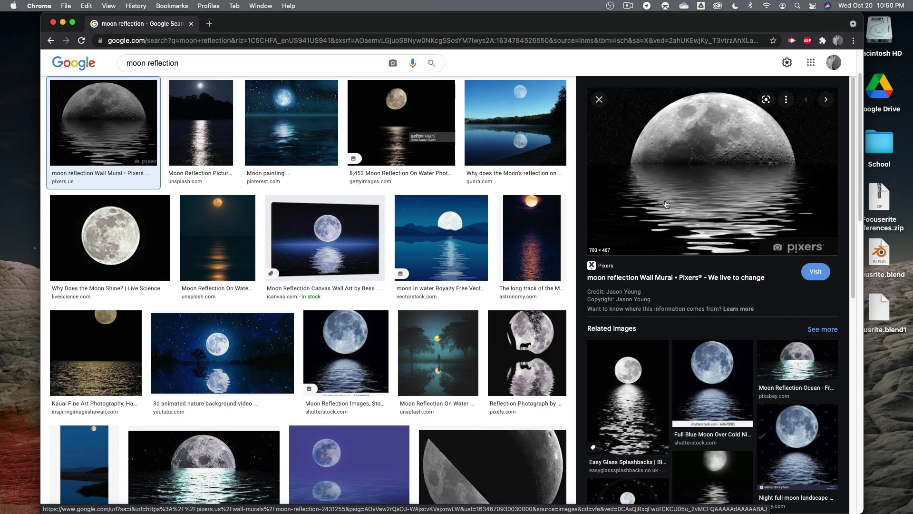
{"action": "left_click", "coordinate": [632, 398]}
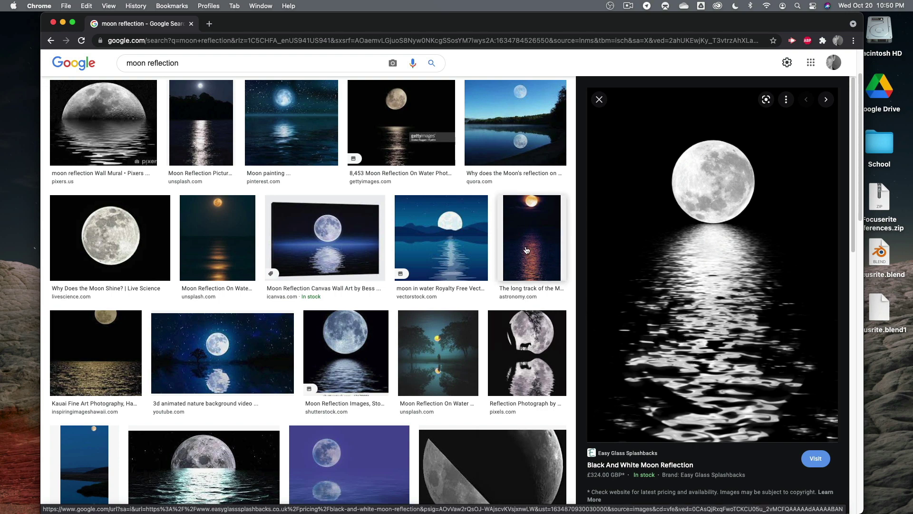
{"action": "left_click", "coordinate": [551, 253]}
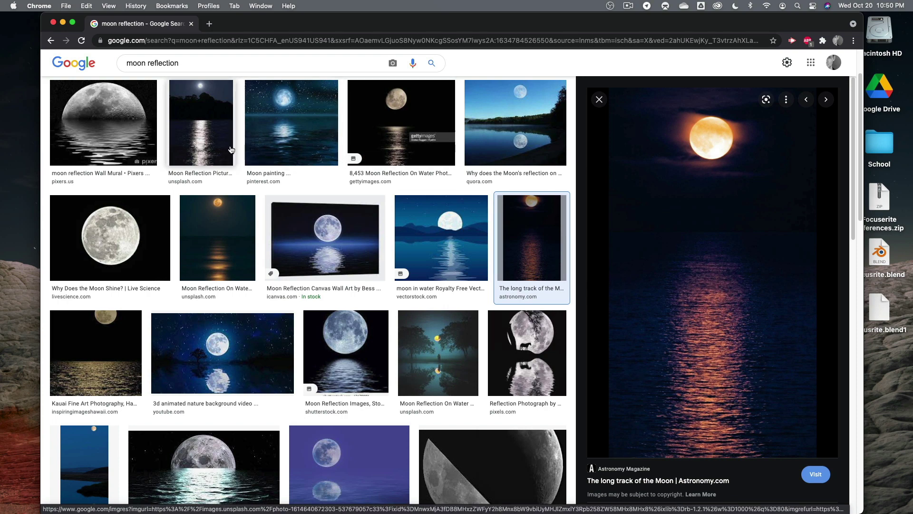
{"action": "key", "text": "super+w"}
- Preview Camera Position.MOV on the desktop to examine how the dial's reflections change, and close the preview
{"action": "left_click", "coordinate": [502, 167]}
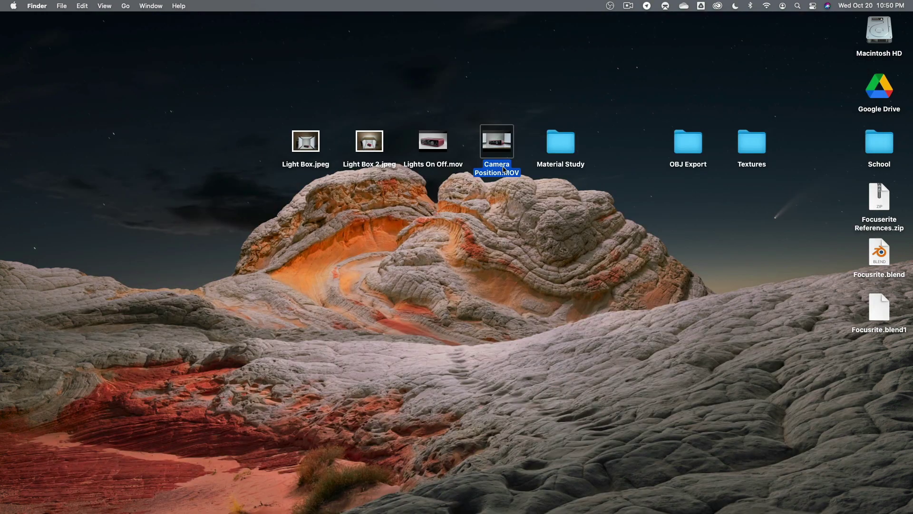
{"action": "key", "text": "space"}
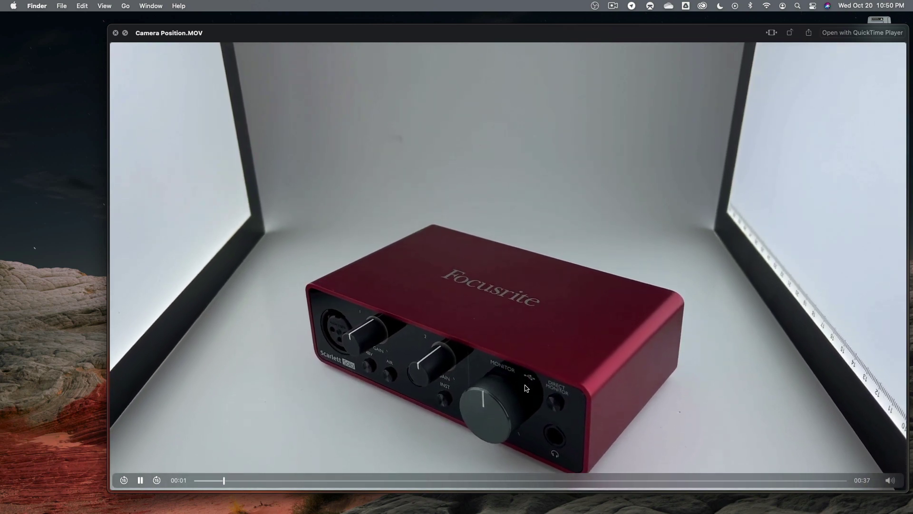
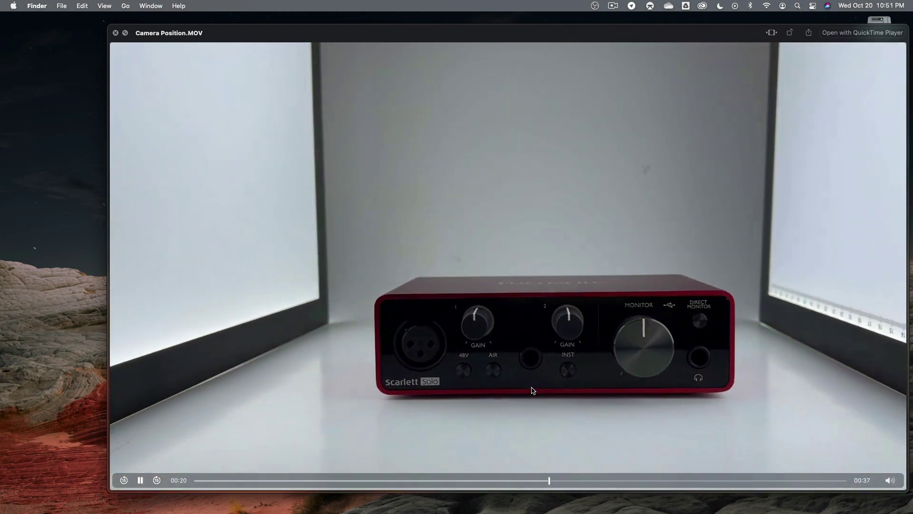
{"action": "key", "text": "space"}
- Return to Blender and select the monitor dial in the rendered viewport
{"action": "mouse_move", "coordinate": [403, 512]}
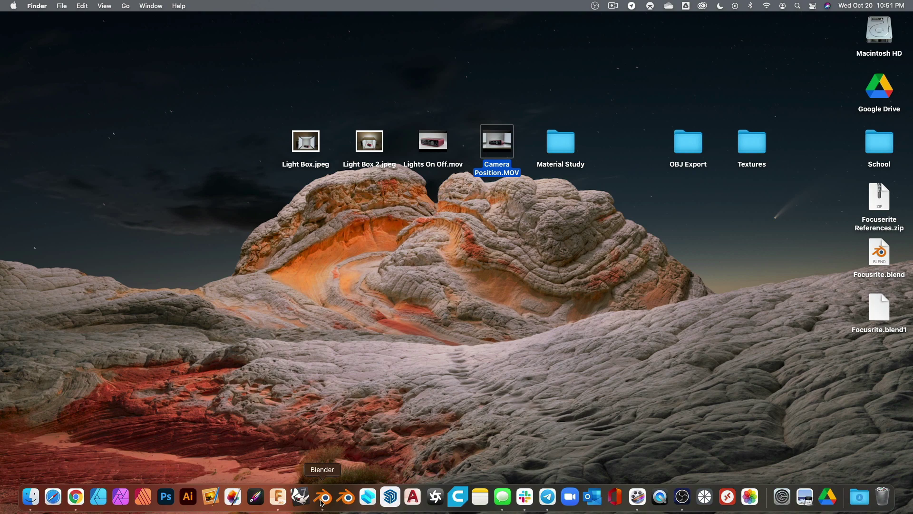
{"action": "left_click", "coordinate": [321, 500]}
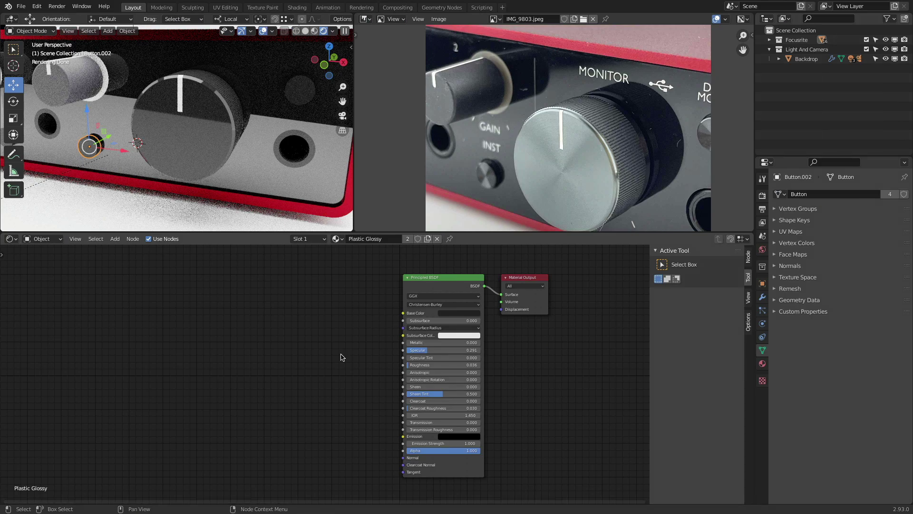
{"action": "scroll", "coordinate": [220, 133], "scroll_direction": "down", "scroll_amount": 10}
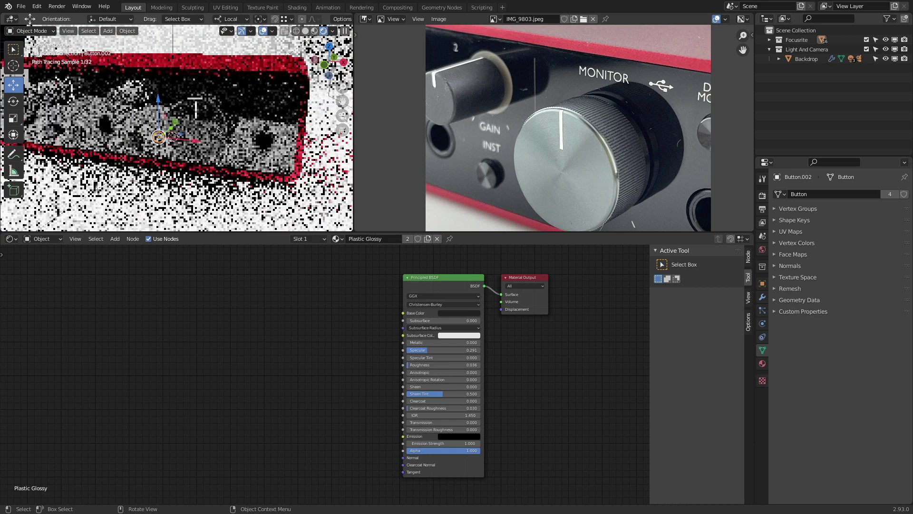
{"action": "scroll", "coordinate": [226, 149], "scroll_direction": "up", "scroll_amount": 10}
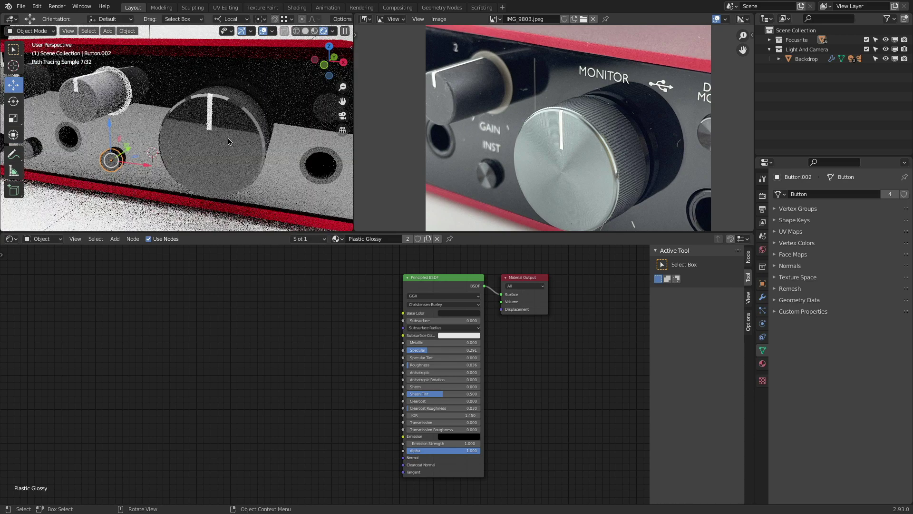
{"action": "left_click", "coordinate": [228, 143]}
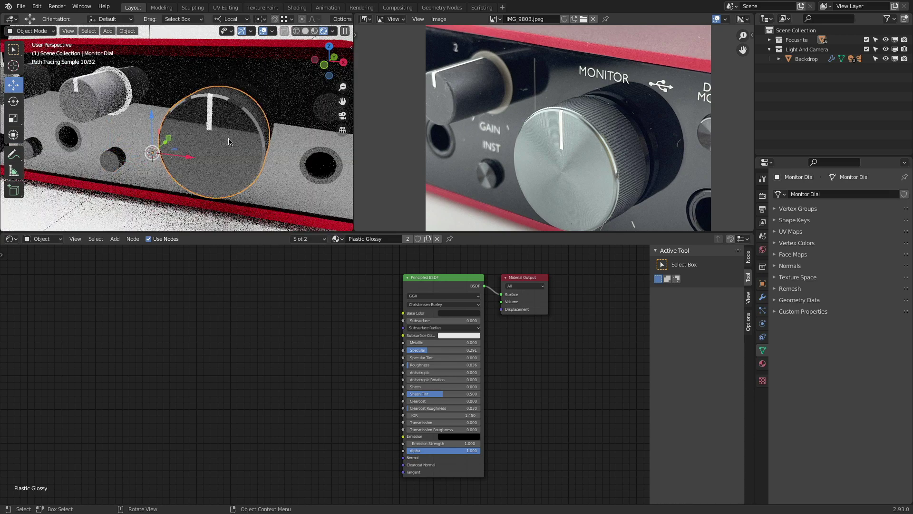
- Switch the 3D view to solid shading and set the monitor dial's origin to its geometry
{"action": "left_click", "coordinate": [305, 31]}
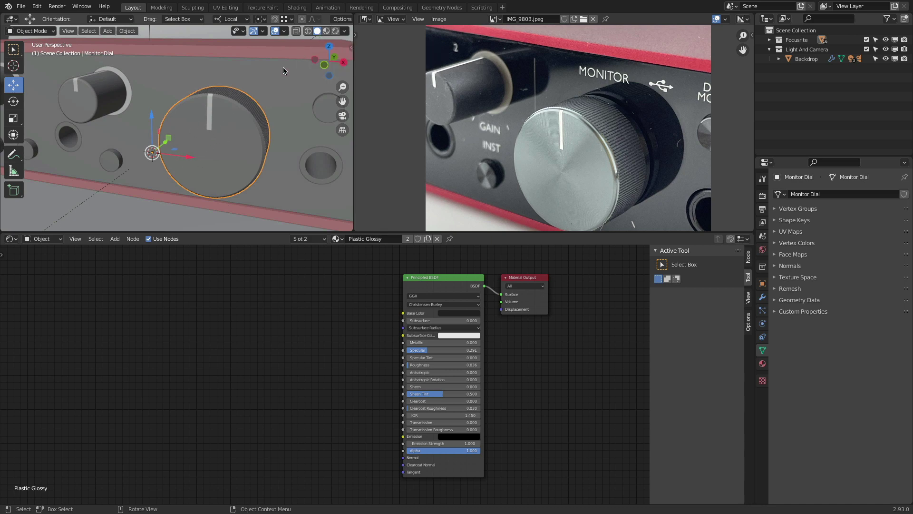
{"action": "middle_click_drag", "start_coordinate": [215, 154], "coordinate": [185, 171]}
{"action": "left_click", "coordinate": [212, 151]}
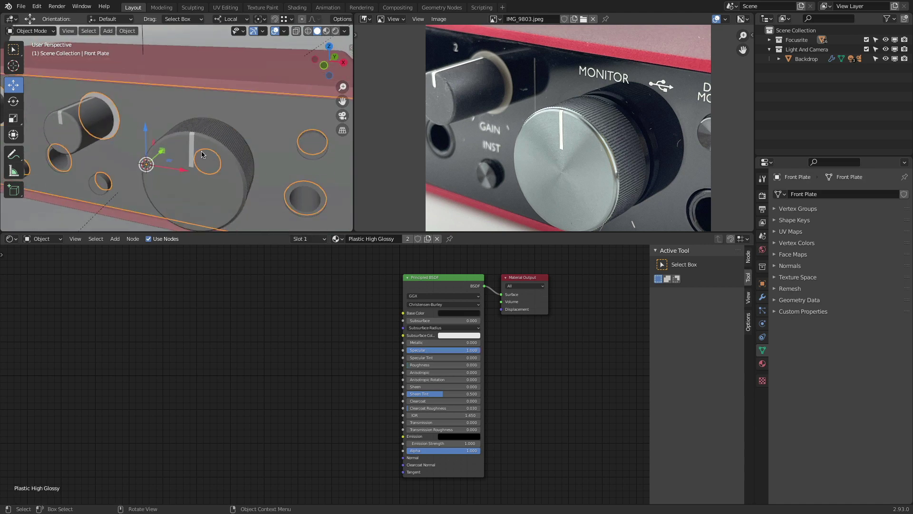
{"action": "left_click", "coordinate": [185, 192]}
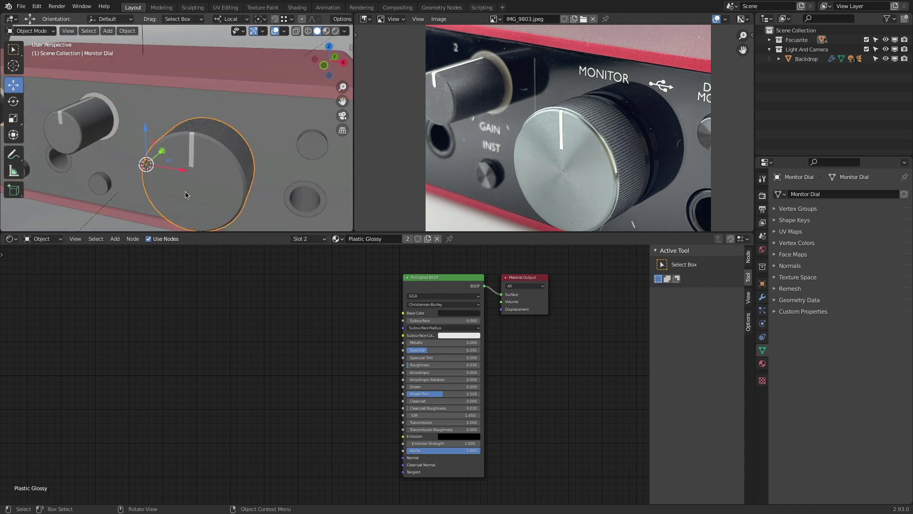
{"action": "right_click", "coordinate": [202, 174]}
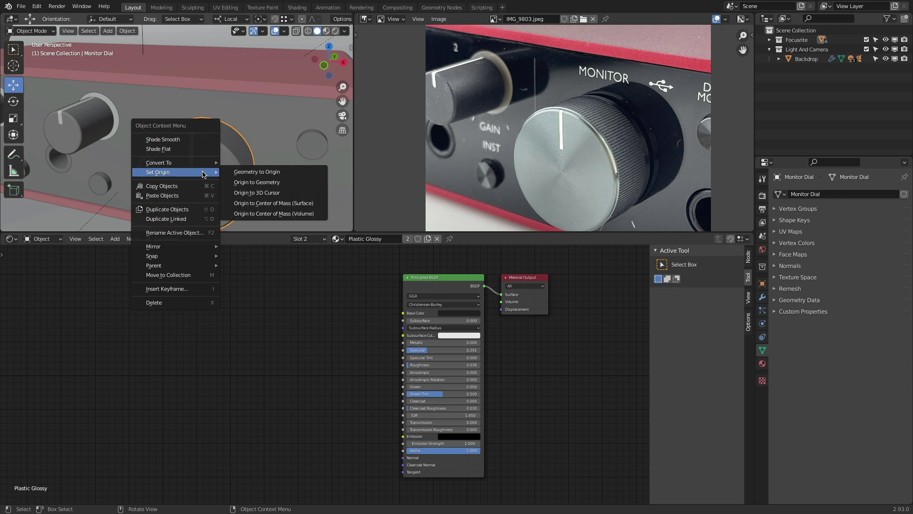
{"action": "left_click", "coordinate": [288, 183]}
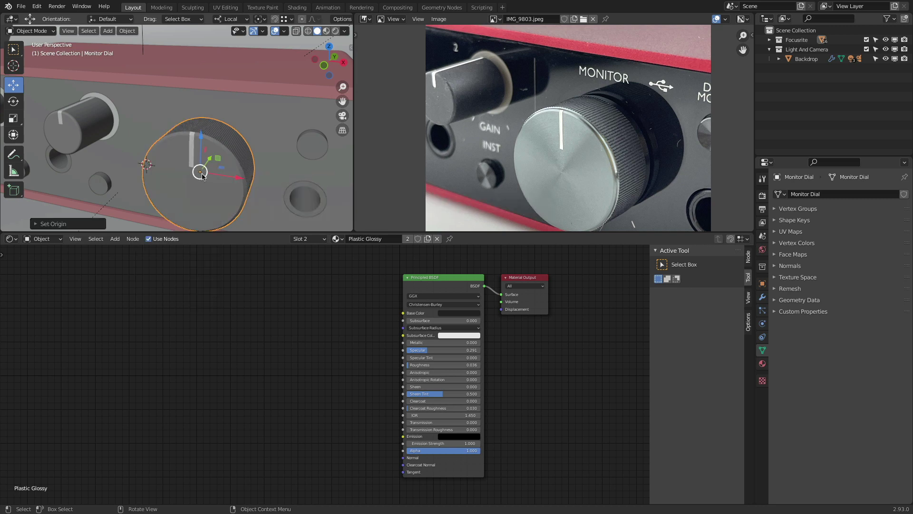
- Enter Edit Mode on the monitor dial in front orthographic view and turn off the edge length overlay
{"action": "scroll", "coordinate": [280, 105], "scroll_direction": "down", "scroll_amount": 6}
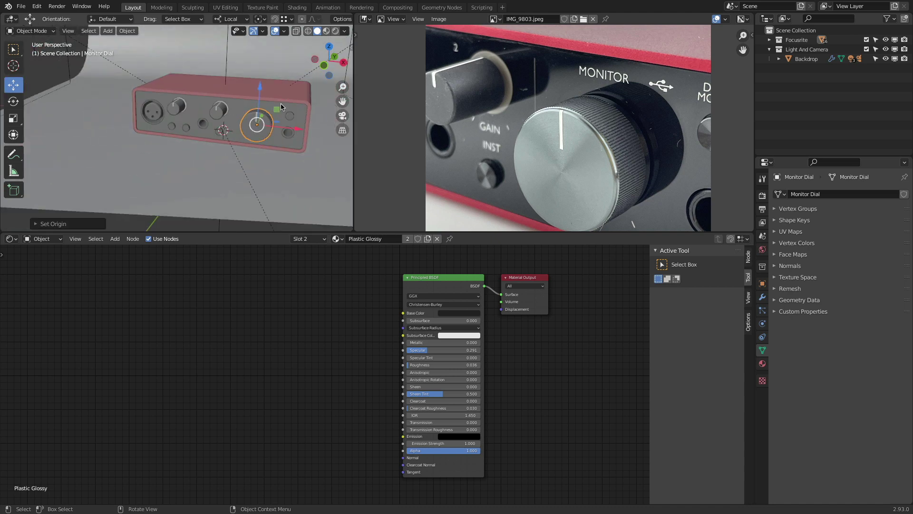
{"action": "left_click", "coordinate": [324, 65]}
{"action": "scroll", "coordinate": [231, 105], "scroll_direction": "up", "scroll_amount": 6}
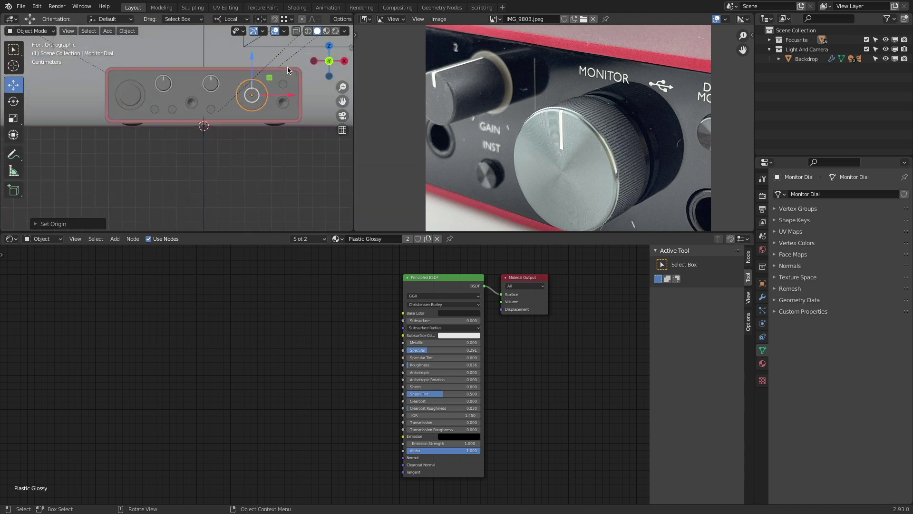
{"action": "scroll", "coordinate": [232, 106], "scroll_direction": "up", "scroll_amount": 2}
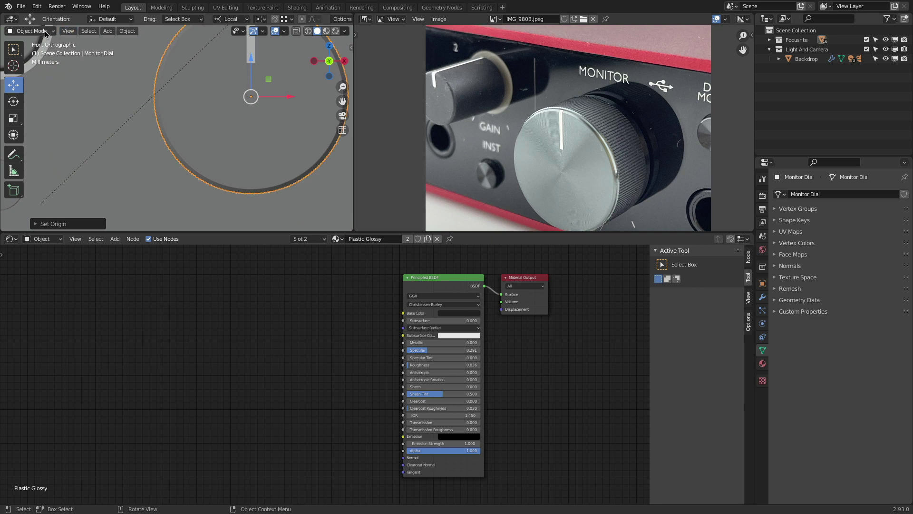
{"action": "left_click", "coordinate": [30, 31]}
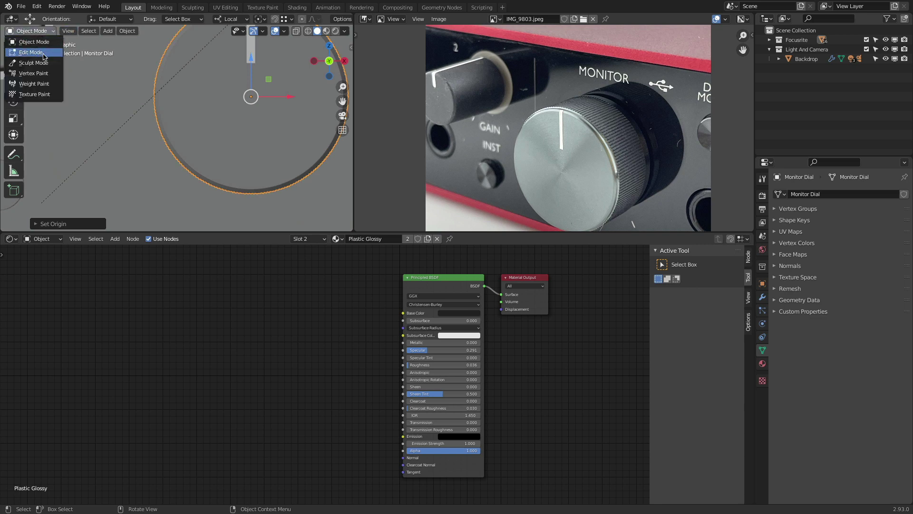
{"action": "left_click", "coordinate": [43, 52]}
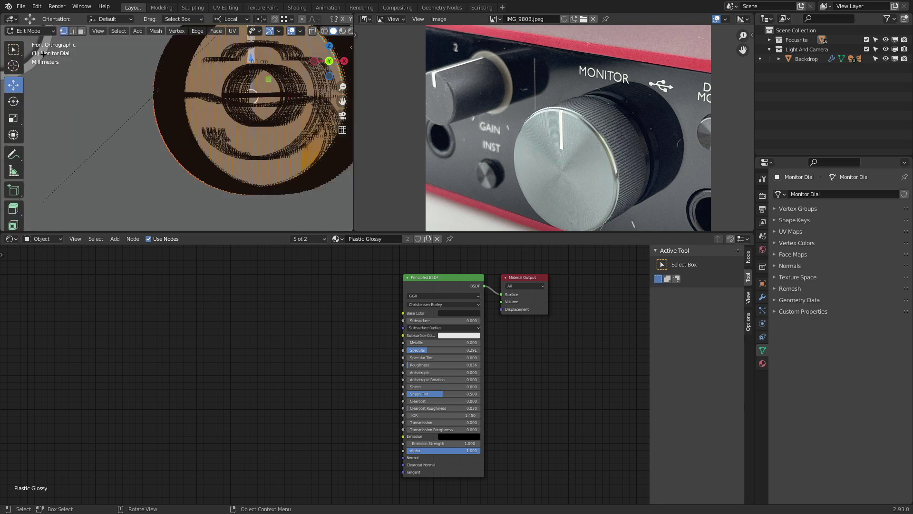
{"action": "left_click", "coordinate": [300, 31]}
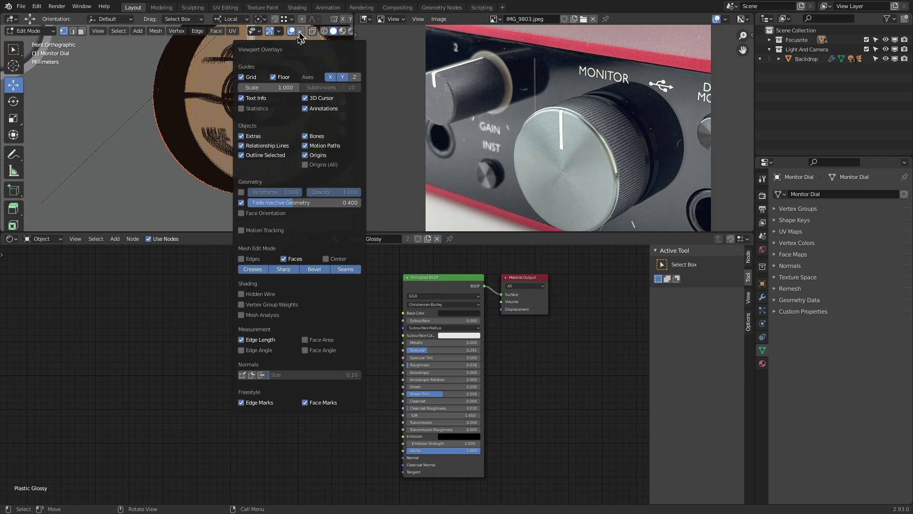
{"action": "left_click", "coordinate": [242, 340]}
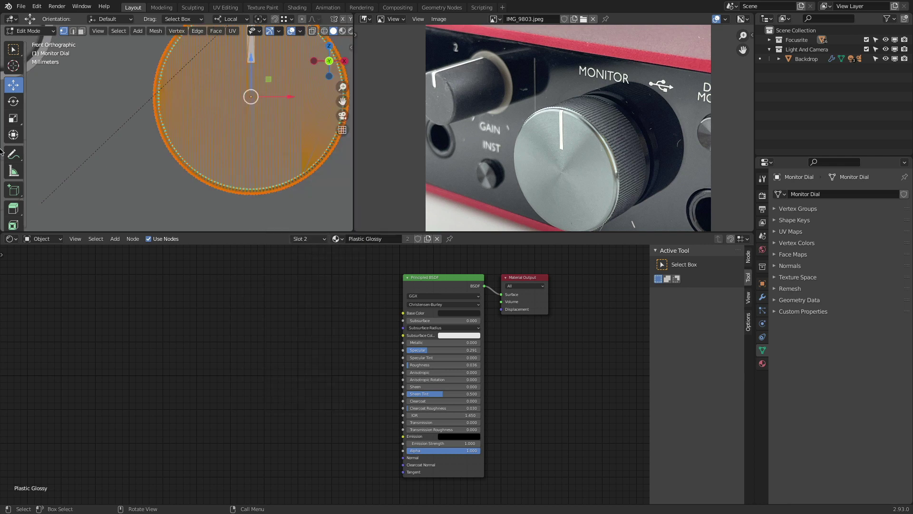
- Switch to face selection and deselect all of the monitor dial's faces
{"action": "left_click", "coordinate": [81, 30]}
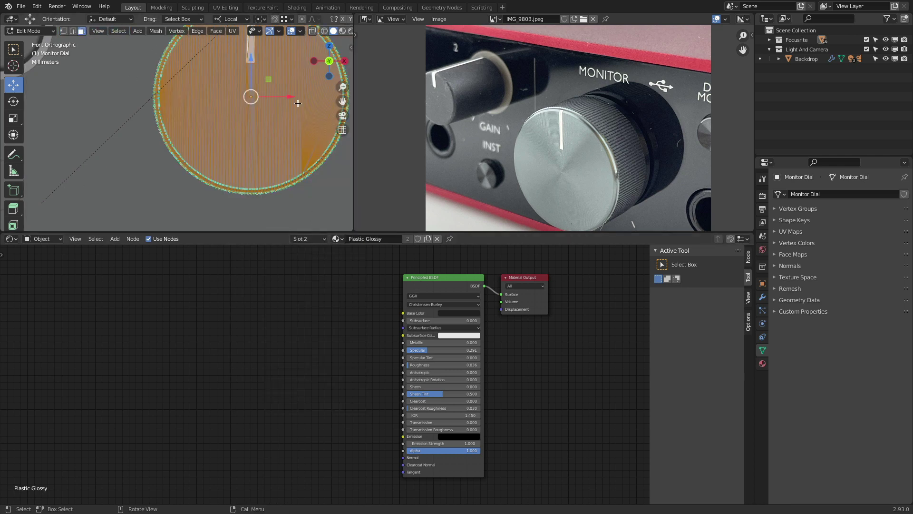
{"action": "left_click_drag", "start_coordinate": [343, 101], "coordinate": [300, 135]}
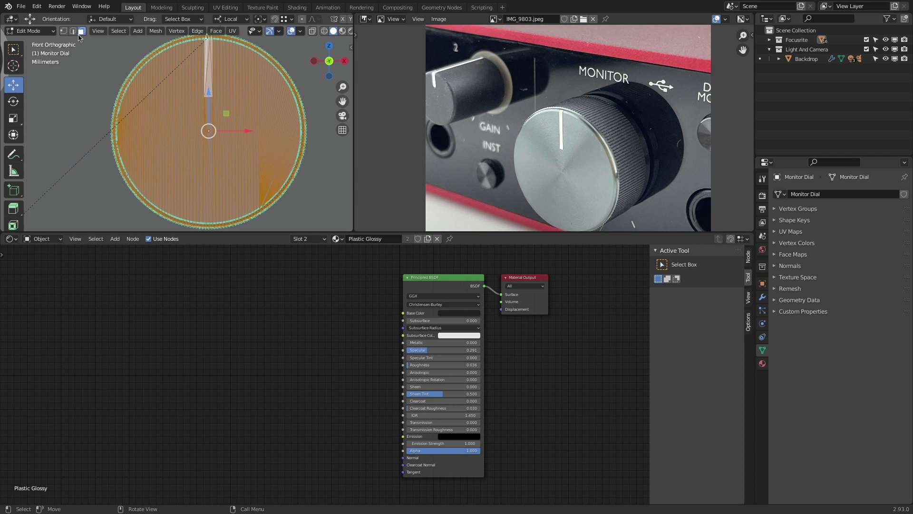
{"action": "left_click", "coordinate": [119, 31]}
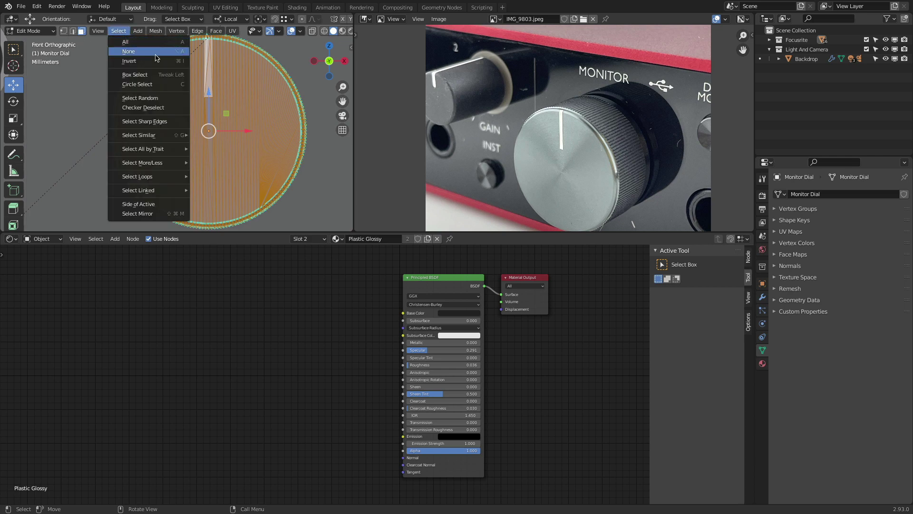
{"action": "left_click", "coordinate": [153, 52]}
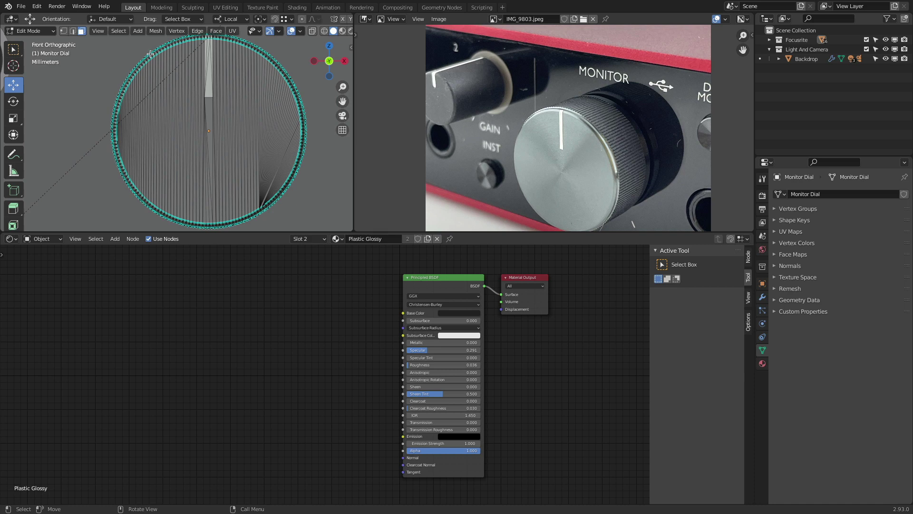
- Circle-select all faces across the monitor dial's flat front cap
{"action": "left_click", "coordinate": [118, 31]}
{"action": "left_click", "coordinate": [145, 88]}
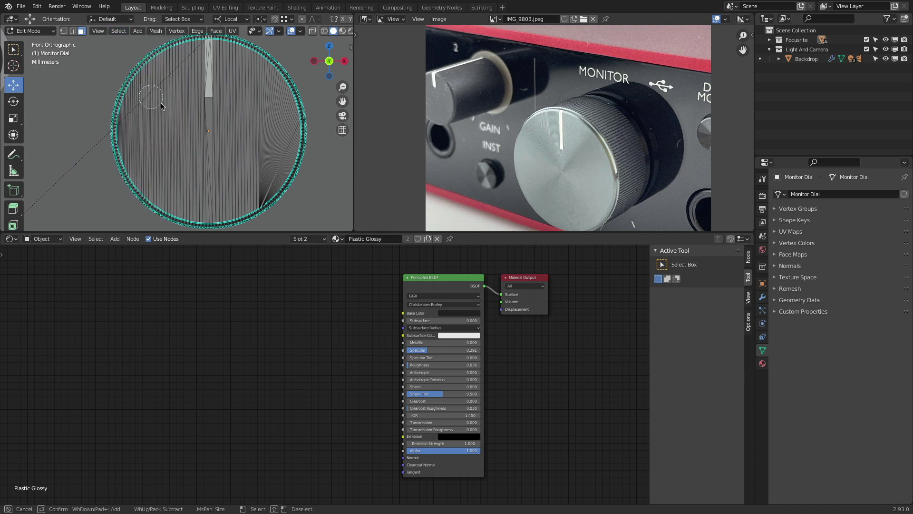
{"action": "scroll", "coordinate": [209, 129], "scroll_direction": "down", "scroll_amount": 9}
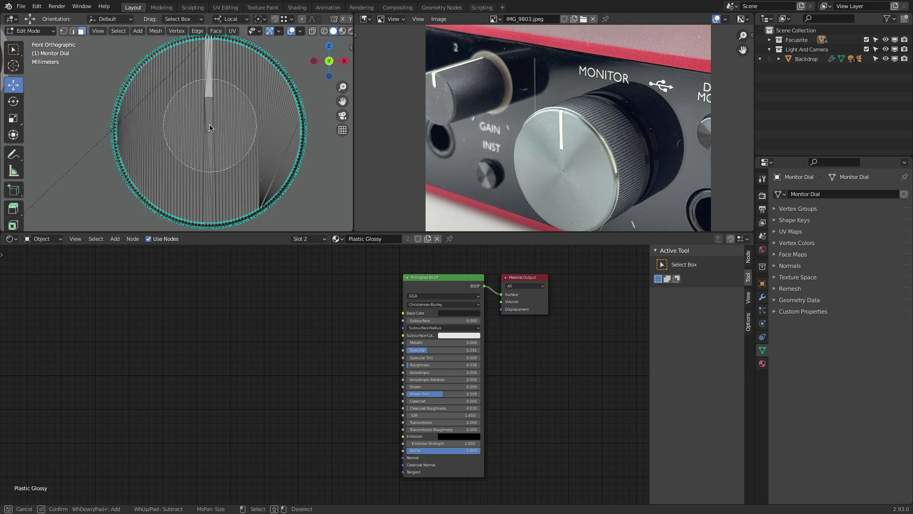
{"action": "left_click", "coordinate": [210, 132]}
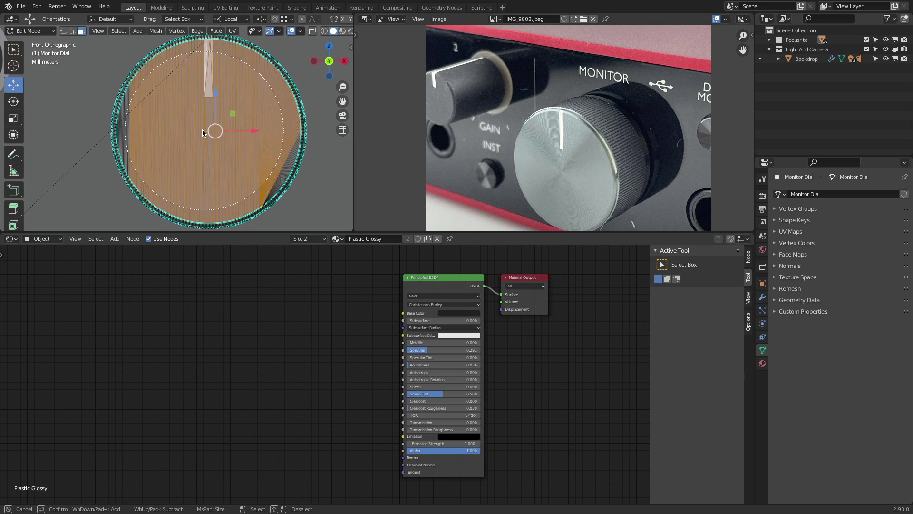
{"action": "left_click_drag", "start_coordinate": [196, 129], "coordinate": [215, 135]}
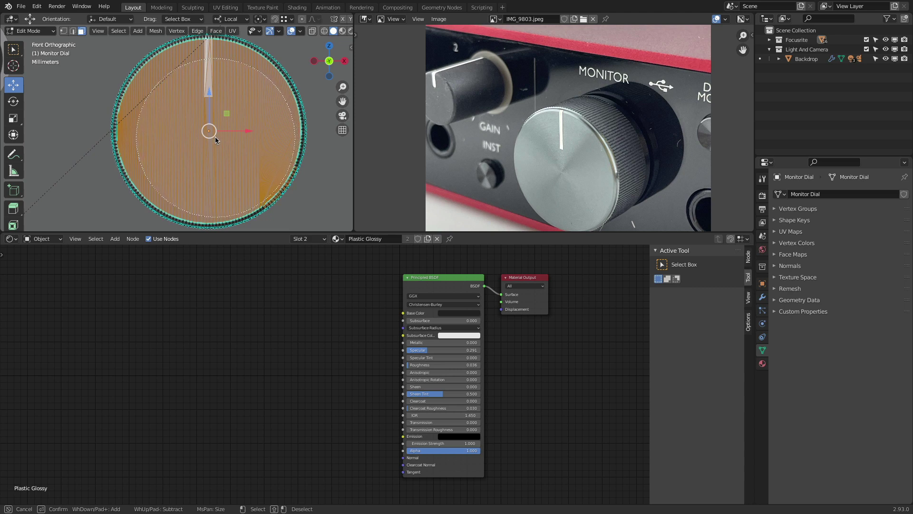
{"action": "key", "text": "Escape"}
- Inspect the cap's edge and circle-deselect the stray rim faces along its lower-right side
{"action": "scroll", "coordinate": [121, 128], "scroll_direction": "up", "scroll_amount": 8}
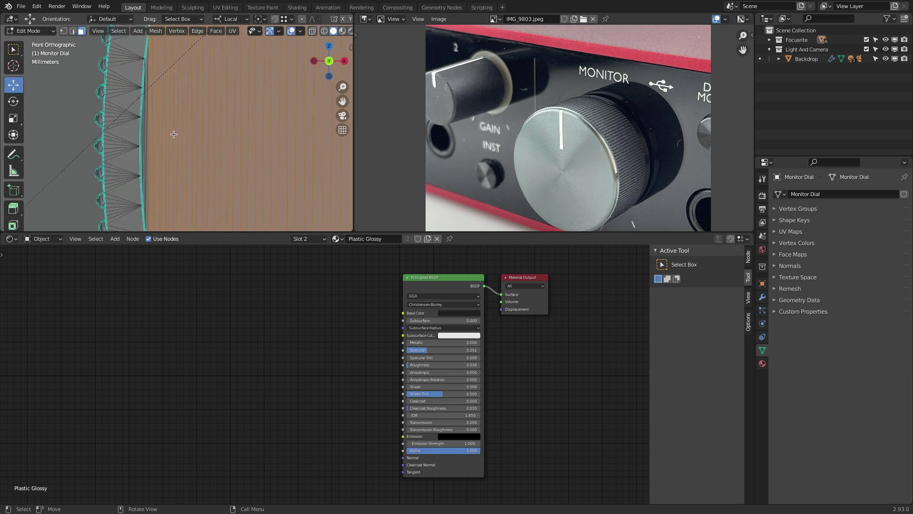
{"action": "key", "text": "c"}
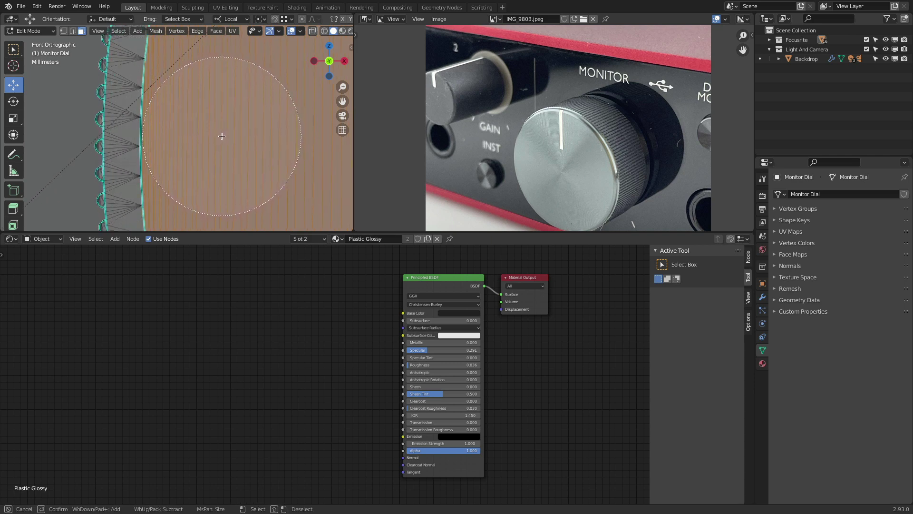
{"action": "key", "text": "Escape"}
{"action": "scroll", "coordinate": [221, 138], "scroll_direction": "down", "scroll_amount": 5}
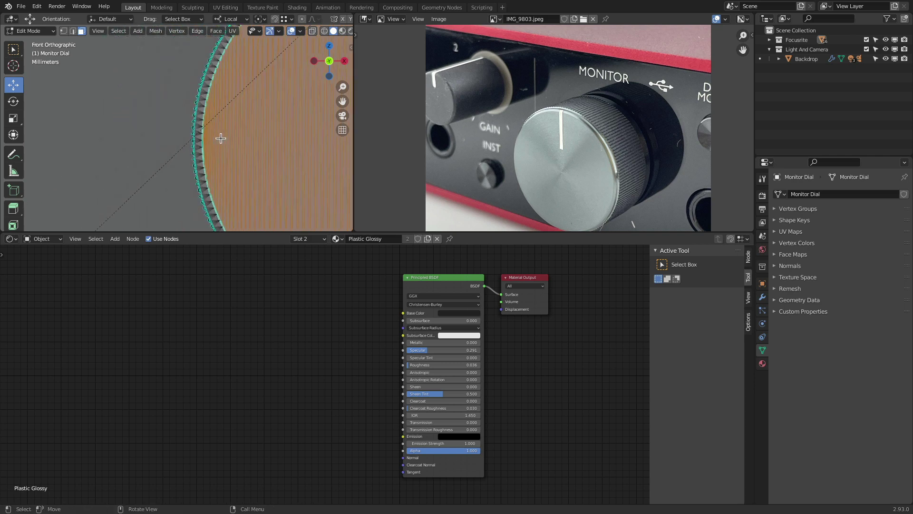
{"action": "scroll", "coordinate": [220, 137], "scroll_direction": "down", "scroll_amount": 4}
{"action": "scroll", "coordinate": [309, 169], "scroll_direction": "up", "scroll_amount": 7}
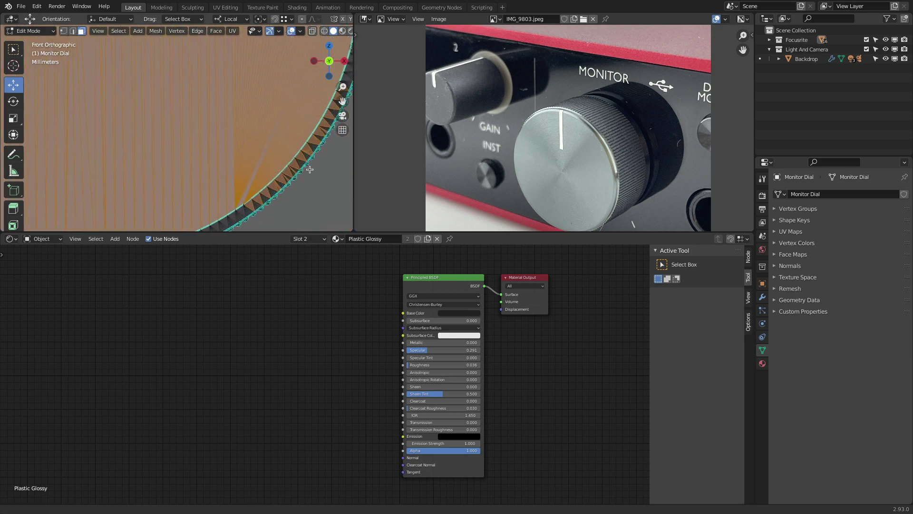
{"action": "scroll", "coordinate": [310, 170], "scroll_direction": "down", "scroll_amount": 2}
{"action": "key", "text": "c"}
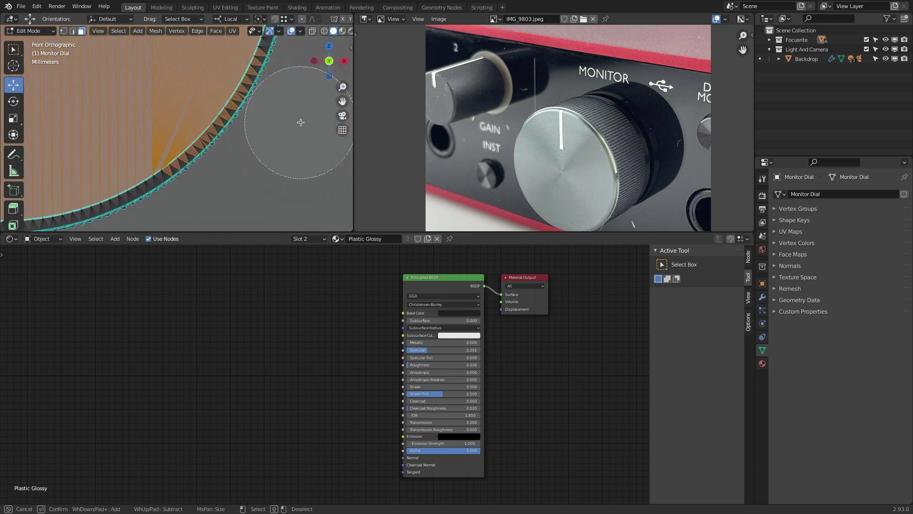
{"action": "scroll", "coordinate": [293, 95], "scroll_direction": "up", "scroll_amount": 3}
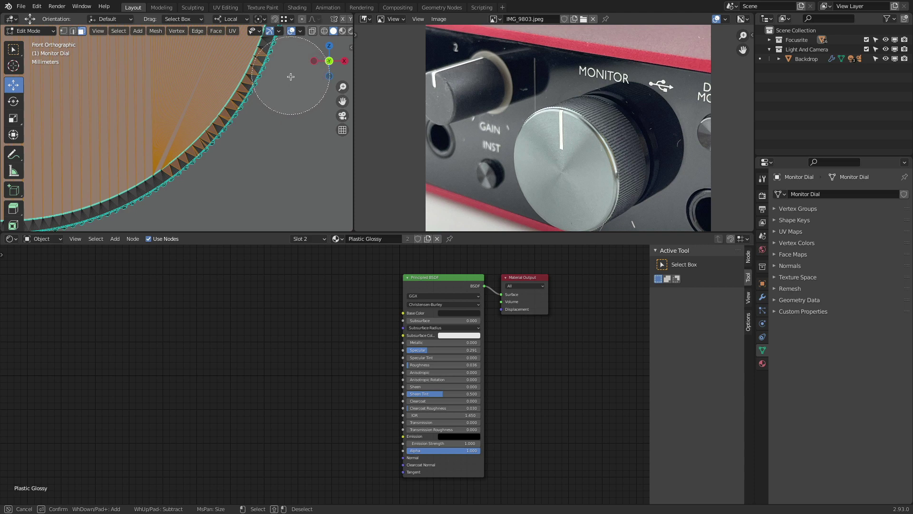
{"action": "mouse_move", "coordinate": [290, 77]}
{"action": "middle_mouse_down"}
{"action": "mouse_move", "coordinate": [262, 127]}
{"action": "mouse_move", "coordinate": [200, 193]}
{"action": "middle_mouse_up"}
{"action": "key", "text": "Escape"}
{"action": "scroll", "coordinate": [256, 151], "scroll_direction": "down", "scroll_amount": 7}
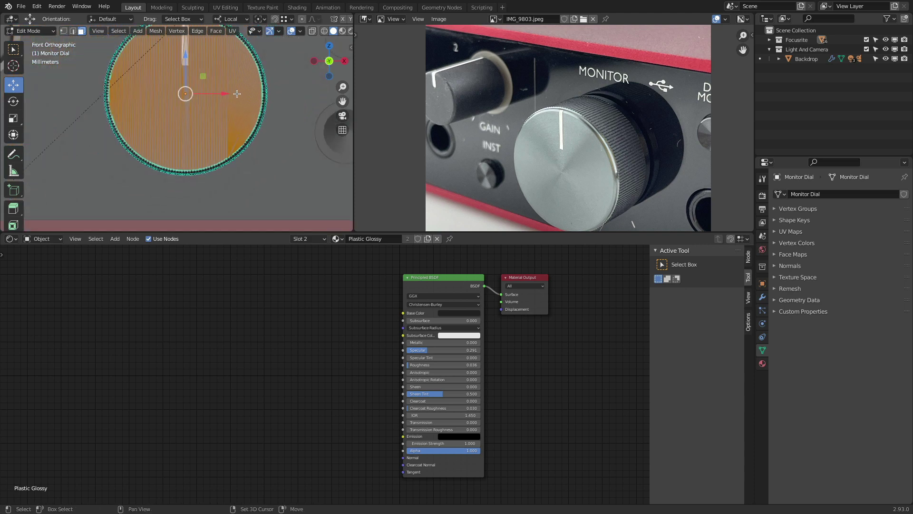
- Deselect the white marker line's faces so only the dial's front cap faces remain selected
{"action": "key", "text": "KP_Decimal"}
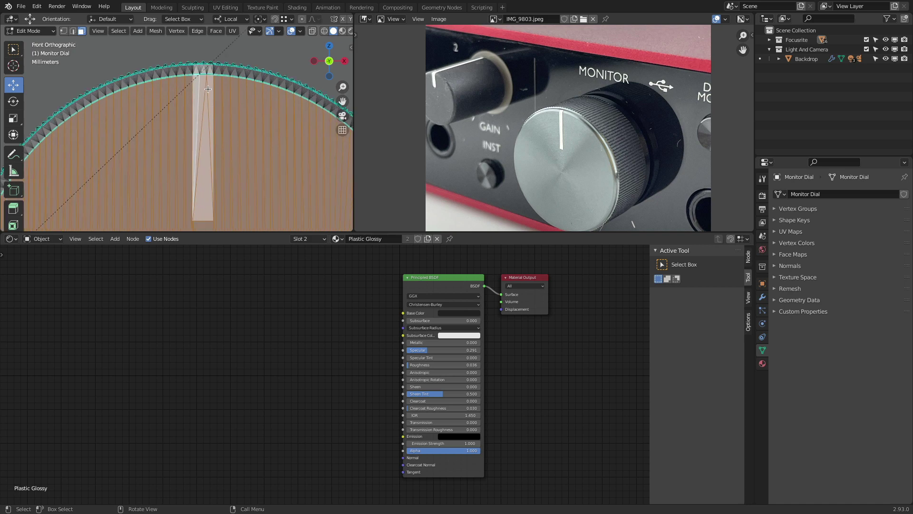
{"action": "key", "text": "c"}
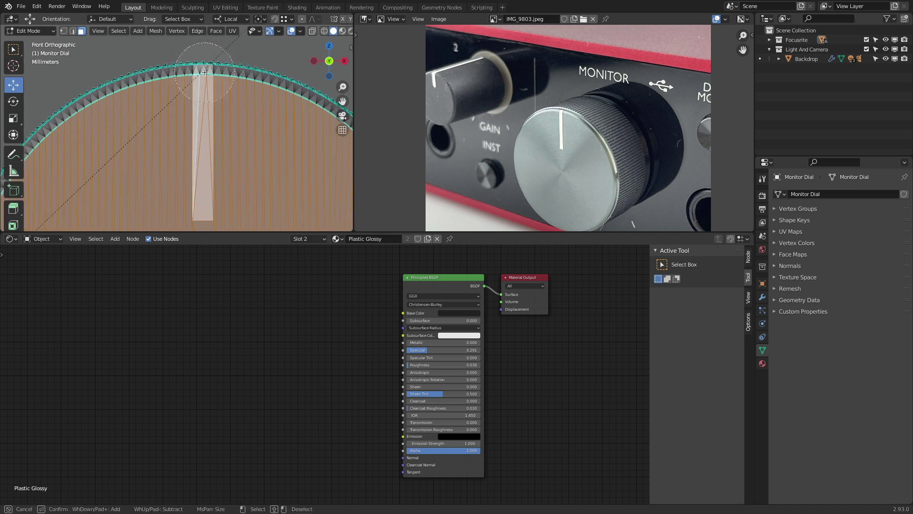
{"action": "middle_click_drag", "start_coordinate": [203, 70], "coordinate": [200, 114]}
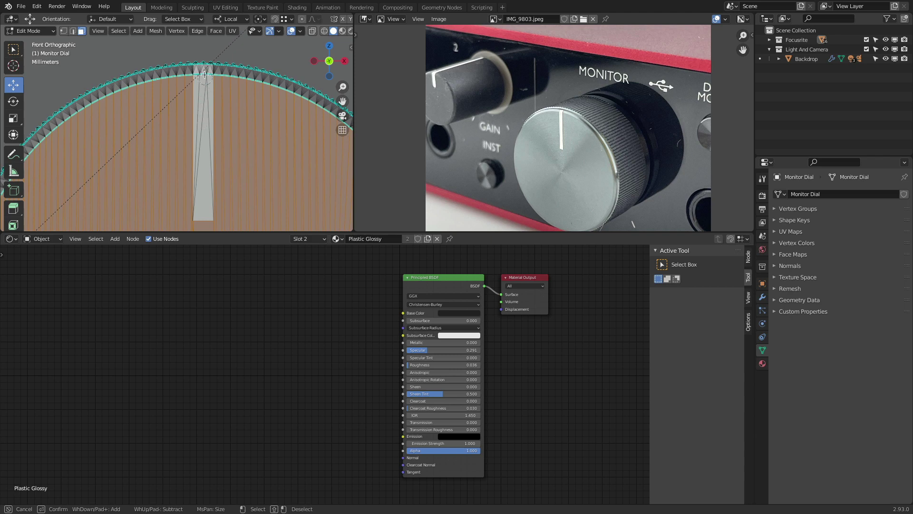
{"action": "right_click", "coordinate": [197, 60]}
{"action": "scroll", "coordinate": [200, 62], "scroll_direction": "down", "scroll_amount": 5}
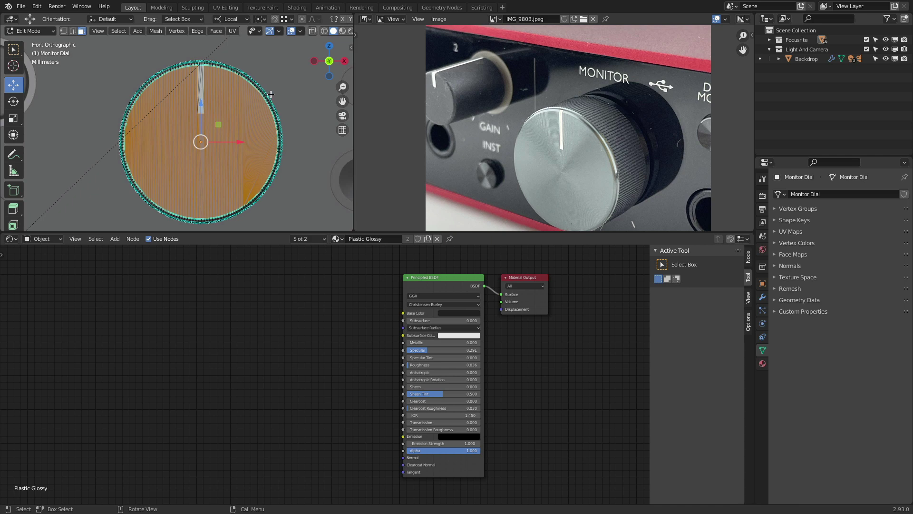
- Create a new material named "Anisotropic Refl" in its own slot and assign it to the dial's selected front cap faces
{"action": "left_click", "coordinate": [761, 364]}
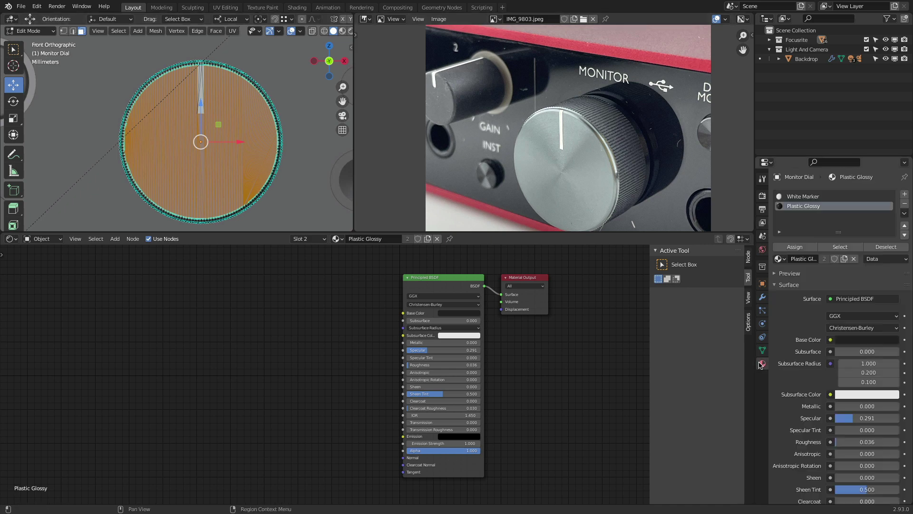
{"action": "left_click", "coordinate": [905, 194]}
{"action": "left_click", "coordinate": [809, 258]}
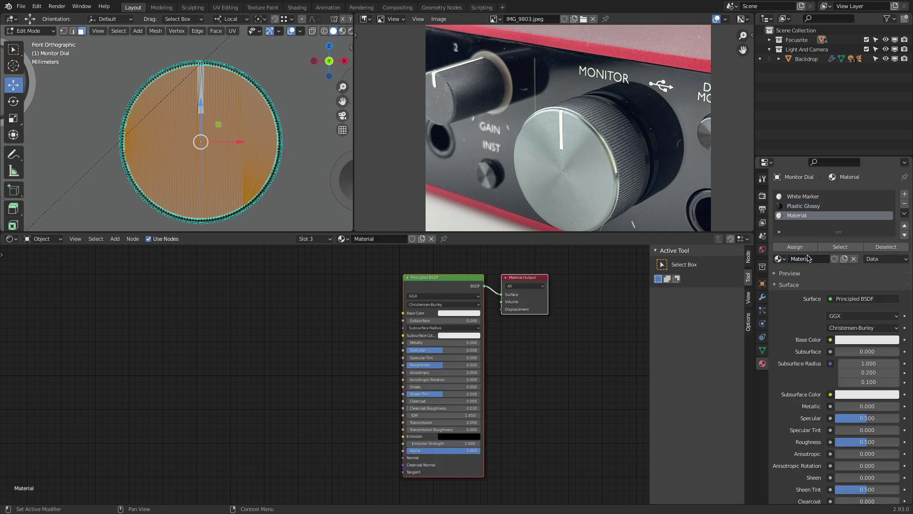
{"action": "double_click", "coordinate": [810, 259]}
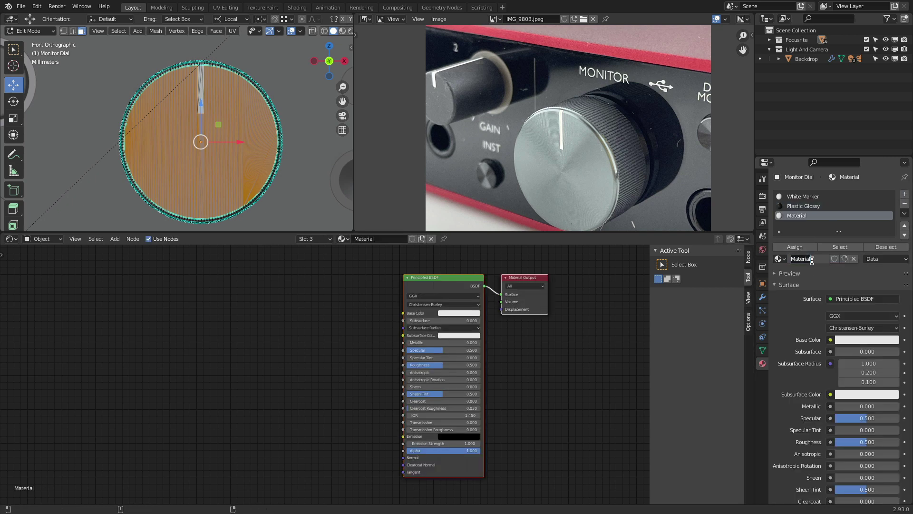
{"action": "type", "text": "Anisotr"}
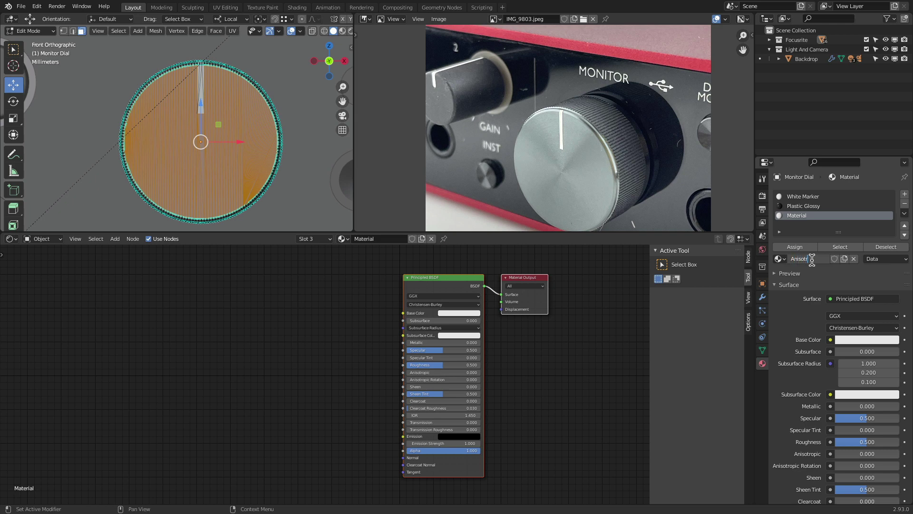
{"action": "type", "text": "opic Refl"}
{"action": "key", "text": "Return"}
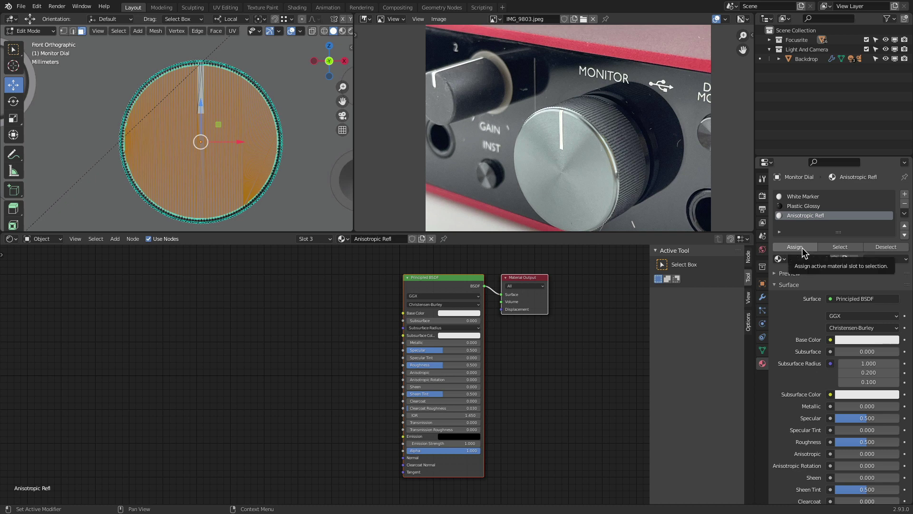
{"action": "left_click", "coordinate": [803, 248]}
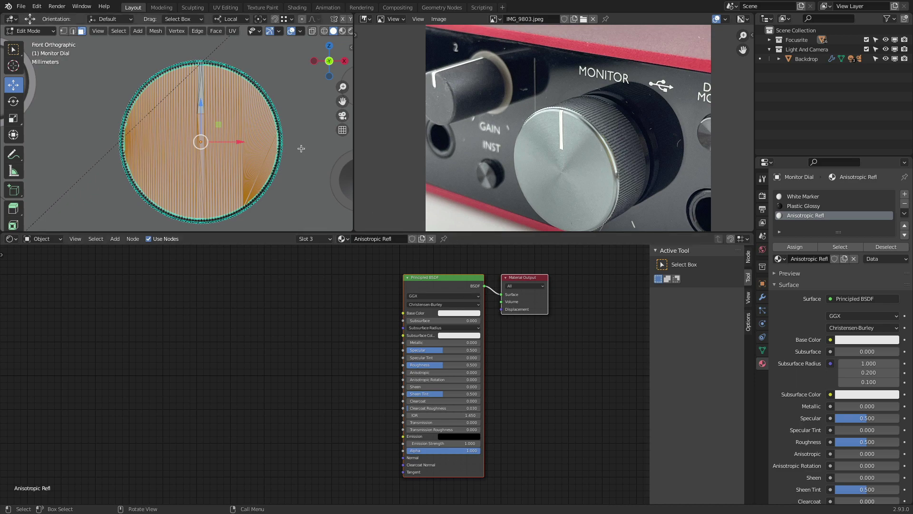
- Examine the reference photo's dial cap up close and add a Texture Coordinate node well before the Principled BSDF
{"action": "scroll", "coordinate": [559, 179], "scroll_direction": "up", "scroll_amount": 4}
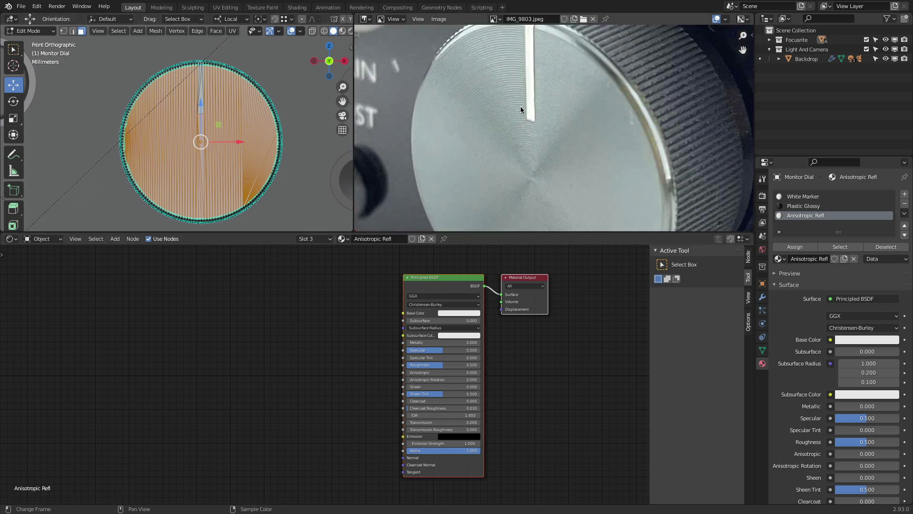
{"action": "scroll", "coordinate": [526, 81], "scroll_direction": "down", "scroll_amount": 1}
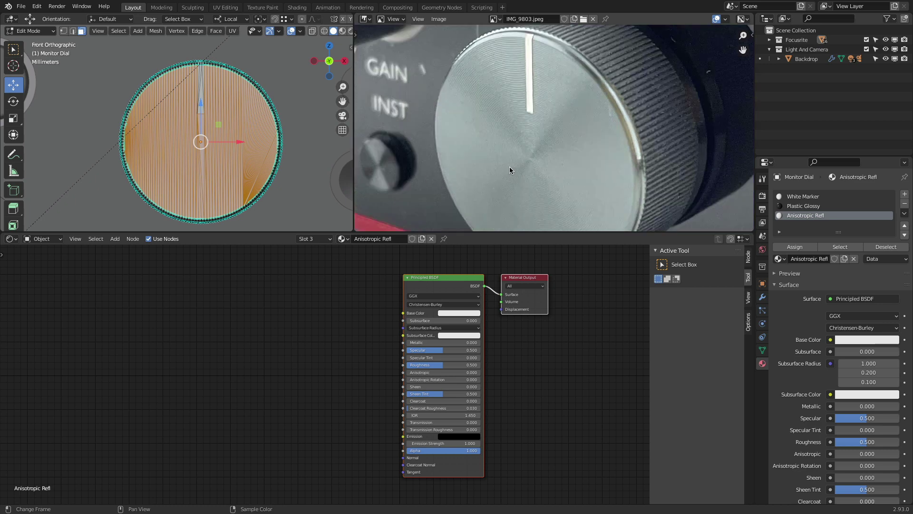
{"action": "middle_click_drag", "start_coordinate": [299, 296], "coordinate": [319, 299]}
{"action": "left_click", "coordinate": [115, 239]}
{"action": "mouse_move", "coordinate": [122, 265]}
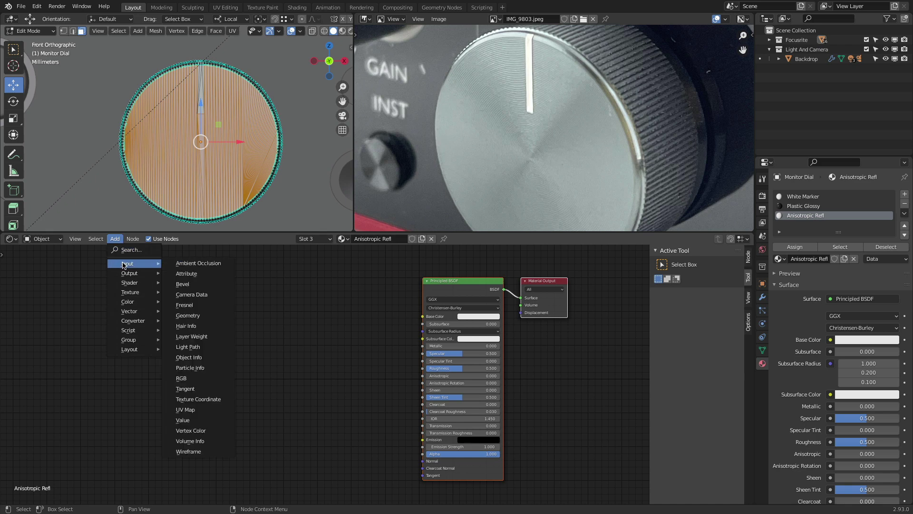
{"action": "left_click", "coordinate": [198, 399]}
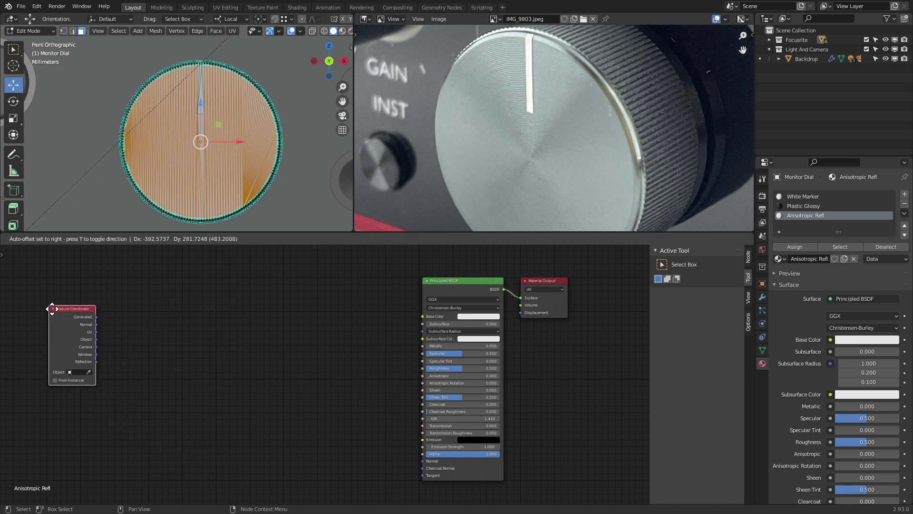
{"action": "left_click", "coordinate": [49, 306]}
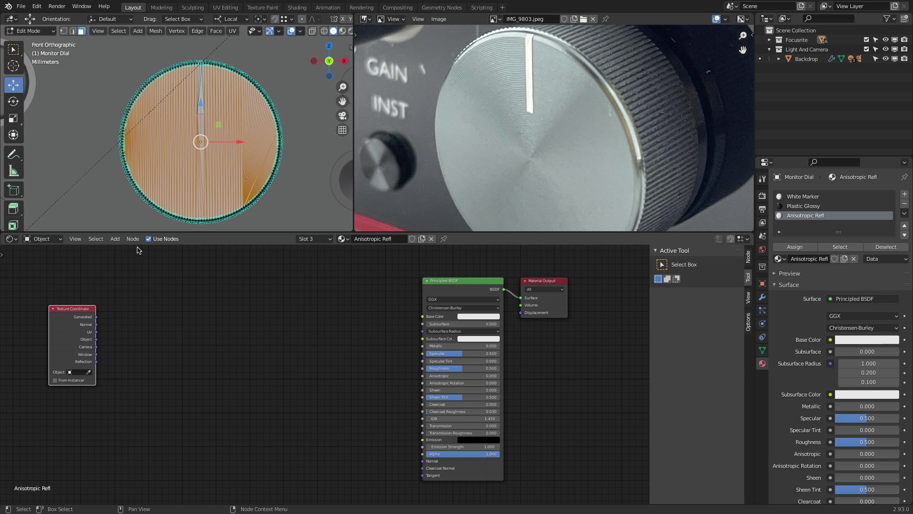
- Add a Wave Texture node beside the Texture Coordinate node
{"action": "left_click", "coordinate": [117, 239]}
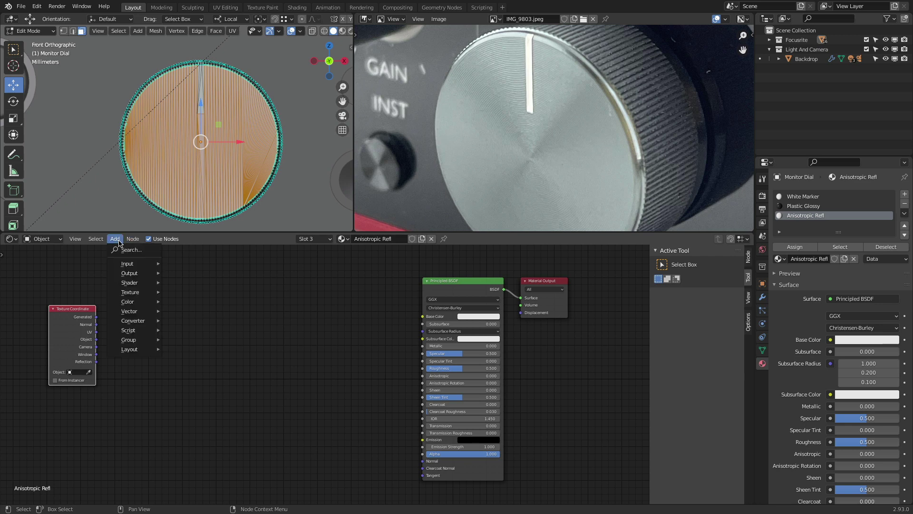
{"action": "mouse_move", "coordinate": [135, 292]}
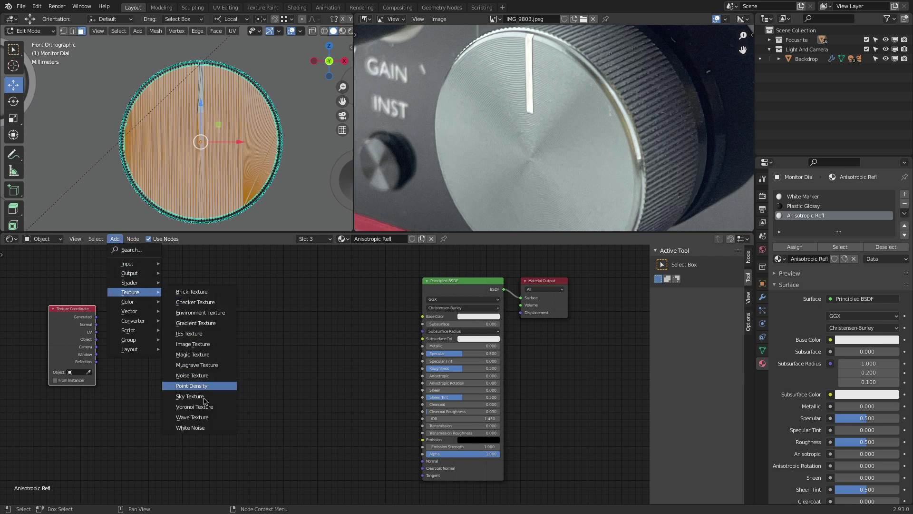
{"action": "left_click", "coordinate": [208, 417]}
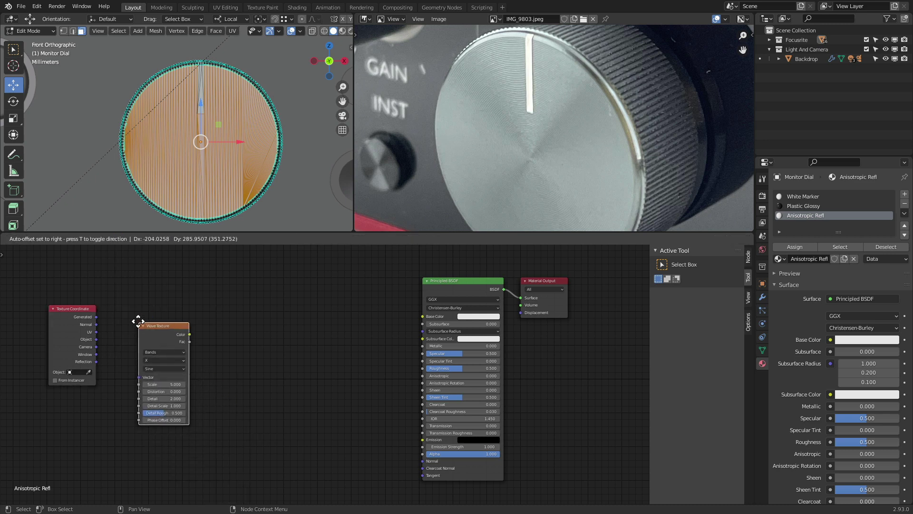
{"action": "left_click", "coordinate": [149, 308]}
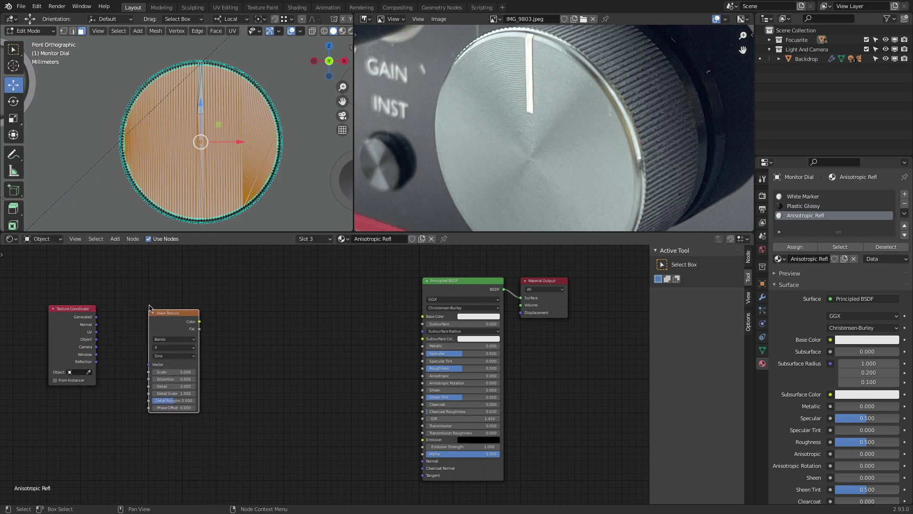
- Add a Bump node between the Wave Texture and the Principled BSDF
{"action": "left_click", "coordinate": [115, 239]}
{"action": "mouse_move", "coordinate": [128, 312]}
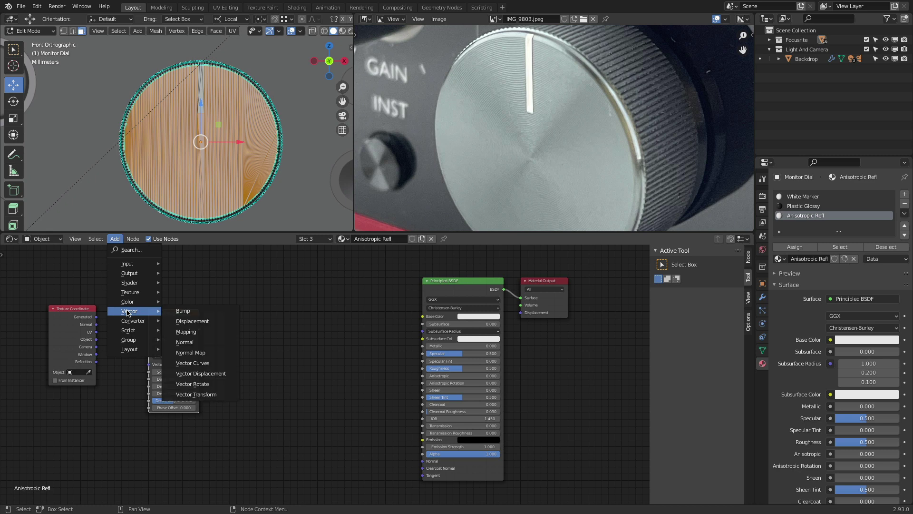
{"action": "left_click", "coordinate": [182, 311]}
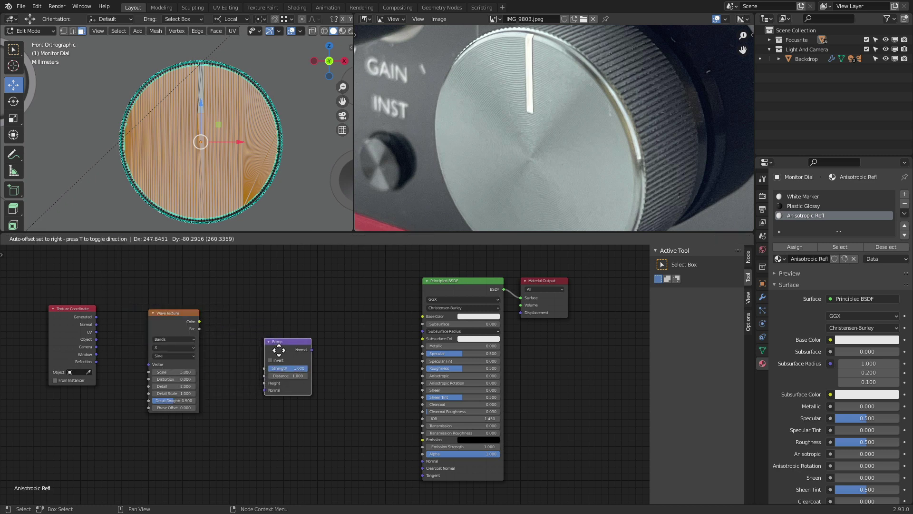
{"action": "left_click", "coordinate": [285, 379]}
- Feed the Wave Texture's Color into the Base Color and show the dial in Object Mode with Material Preview shading
{"action": "left_click_drag", "start_coordinate": [199, 322], "coordinate": [423, 316]}
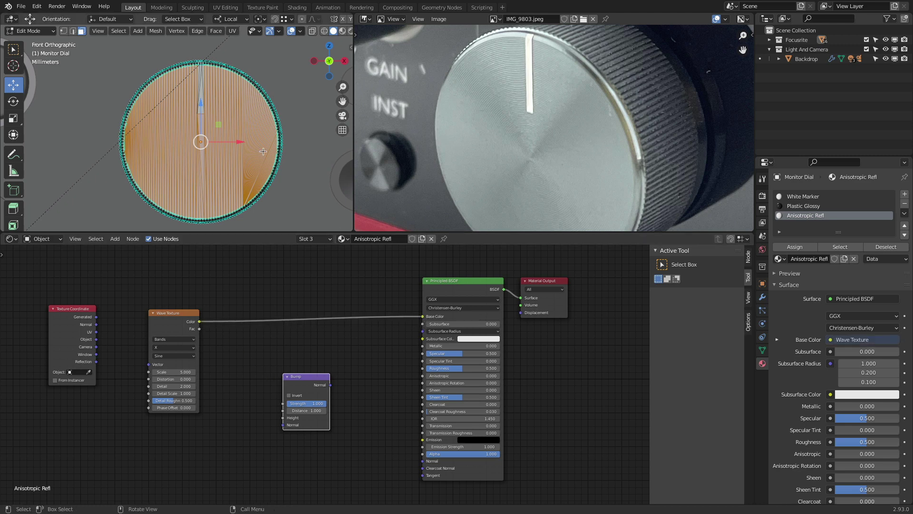
{"action": "left_click", "coordinate": [343, 32]}
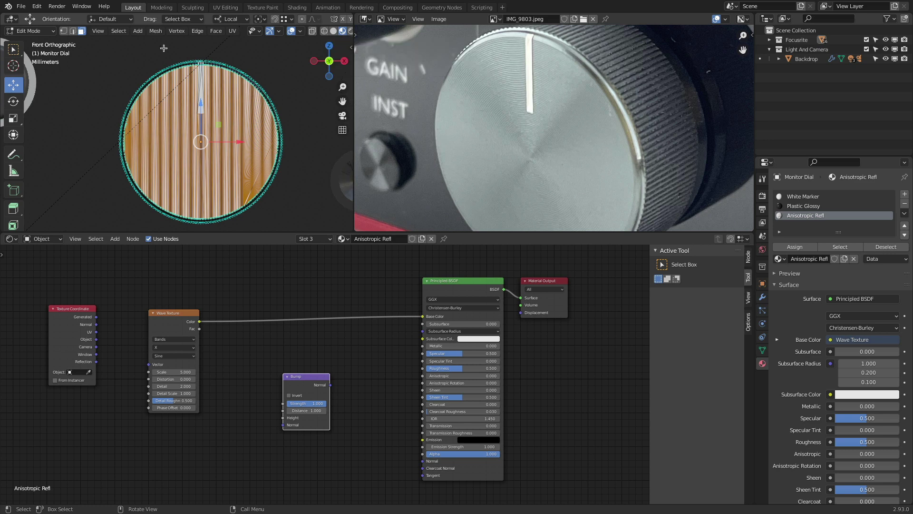
{"action": "left_click", "coordinate": [29, 31]}
{"action": "left_click", "coordinate": [41, 46]}
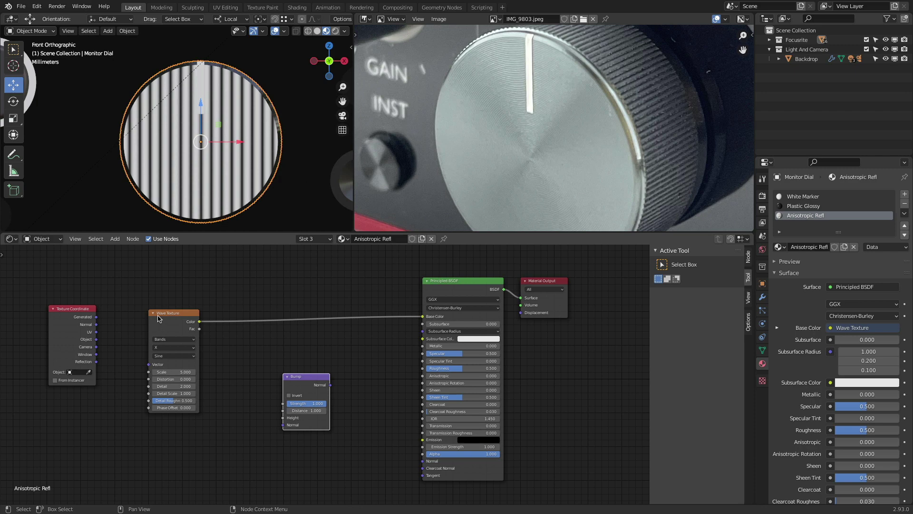
- Map the Wave Texture with the Texture Coordinate's Object output and set its Scale to 500
{"action": "scroll", "coordinate": [158, 318], "scroll_direction": "up", "scroll_amount": 3}
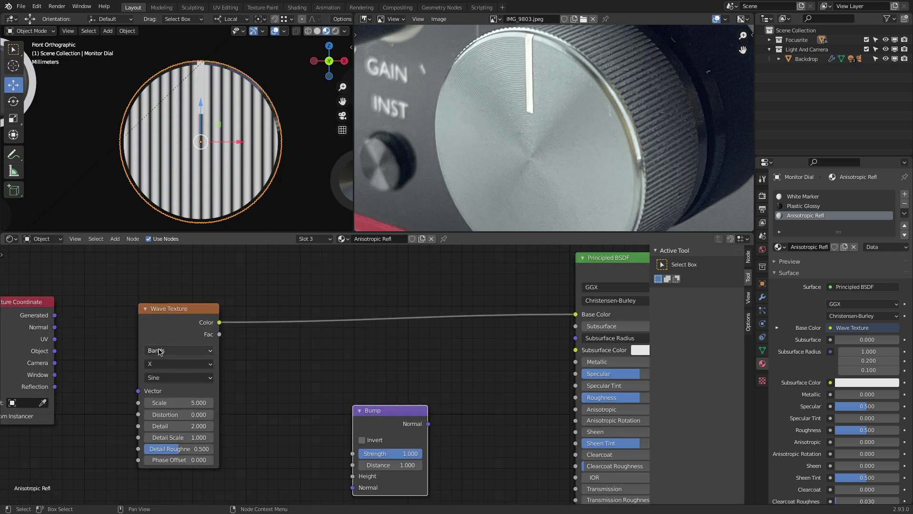
{"action": "mouse_move", "coordinate": [55, 351]}
{"action": "left_mouse_down"}
{"action": "mouse_move", "coordinate": [132, 359]}
{"action": "mouse_move", "coordinate": [139, 391]}
{"action": "left_mouse_up"}
{"action": "left_click", "coordinate": [149, 402]}
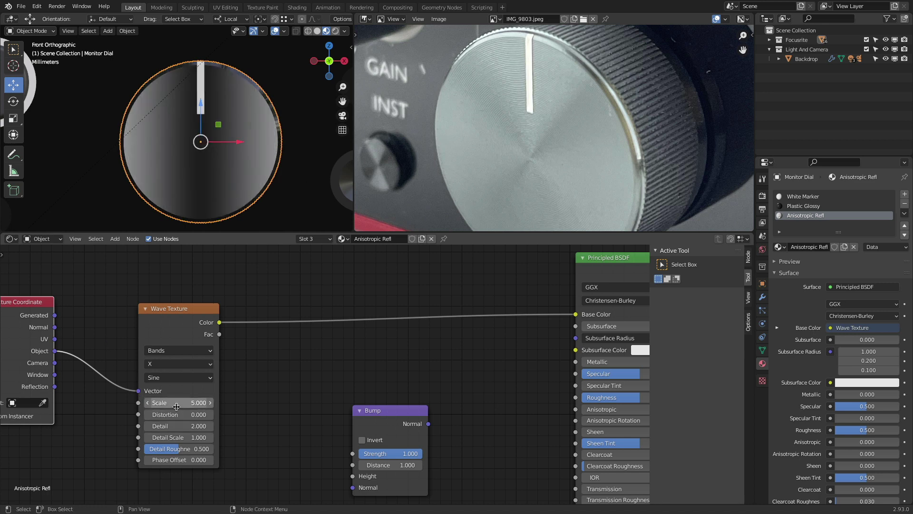
{"action": "type", "text": "50"}
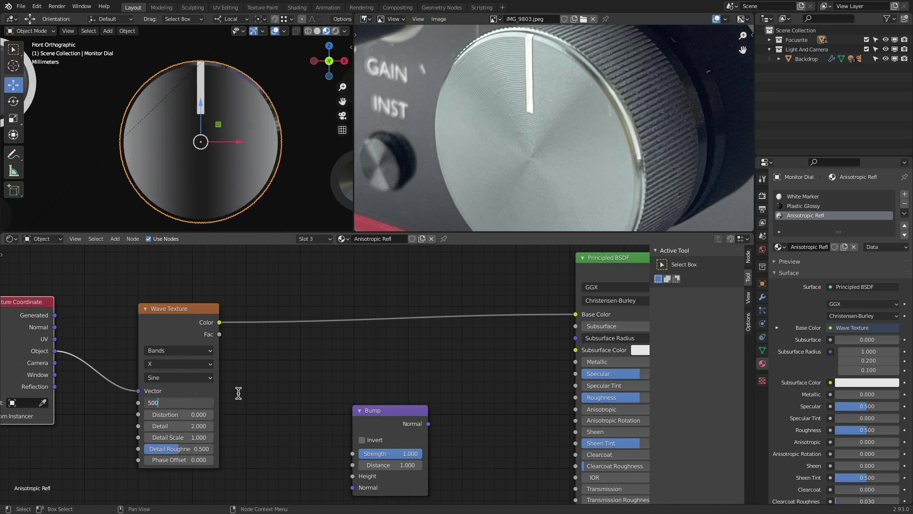
{"action": "type", "text": "0"}
{"action": "key", "text": "Return"}
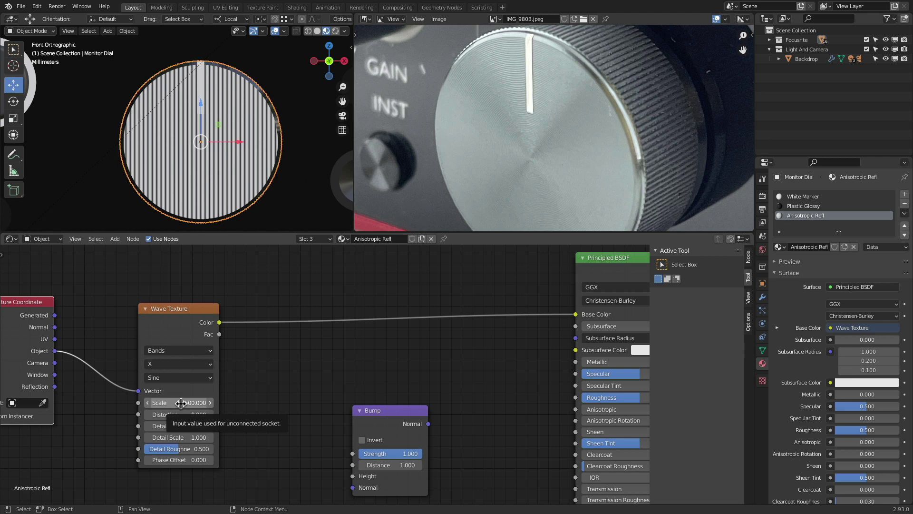
- Try the Wave Texture's bands direction along Z and Y, and return it to X
{"action": "left_click", "coordinate": [172, 365]}
{"action": "left_click", "coordinate": [171, 401]}
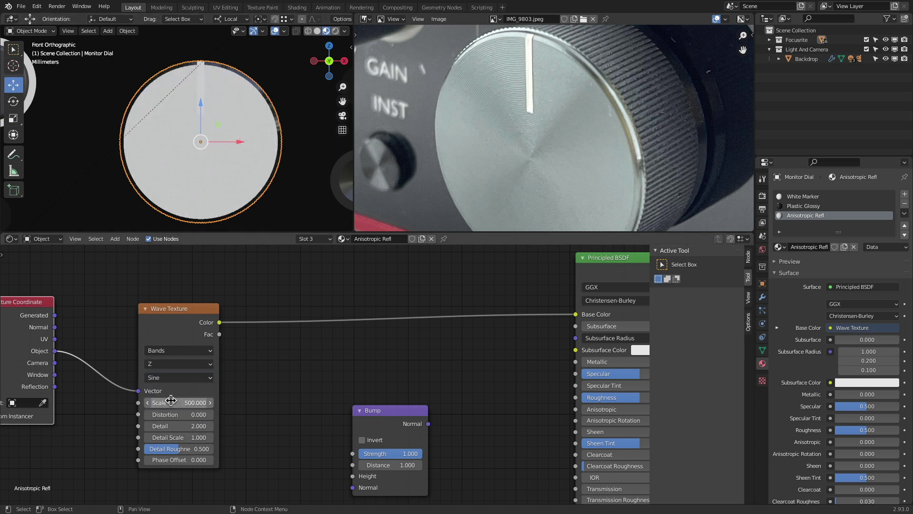
{"action": "left_click", "coordinate": [168, 364]}
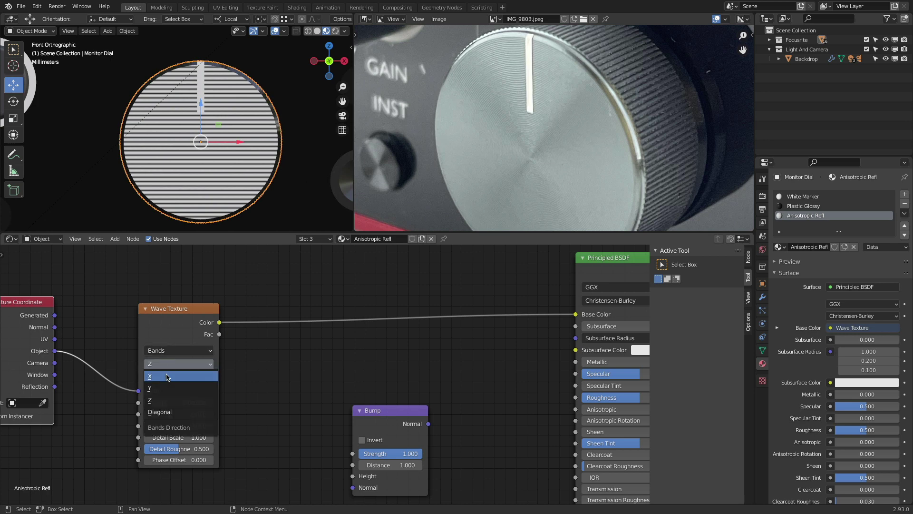
{"action": "left_click", "coordinate": [167, 388]}
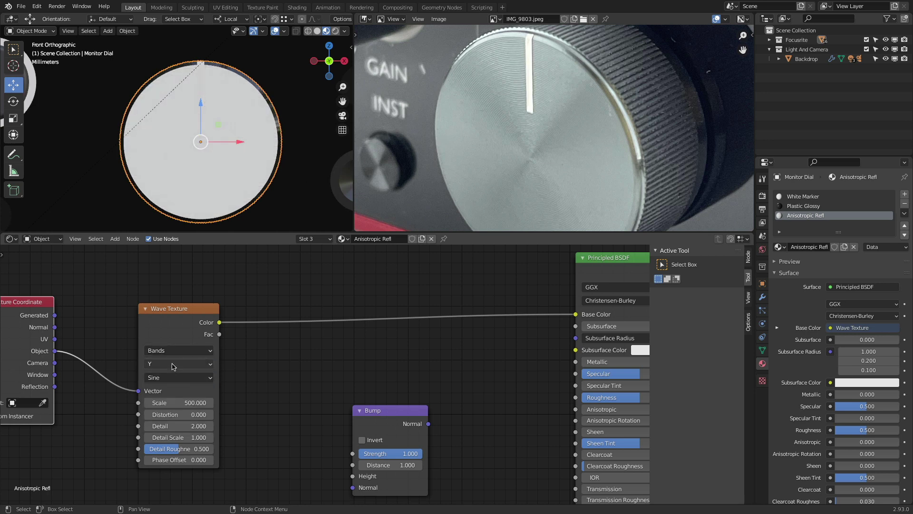
{"action": "left_click", "coordinate": [173, 365]}
{"action": "left_click", "coordinate": [174, 376]}
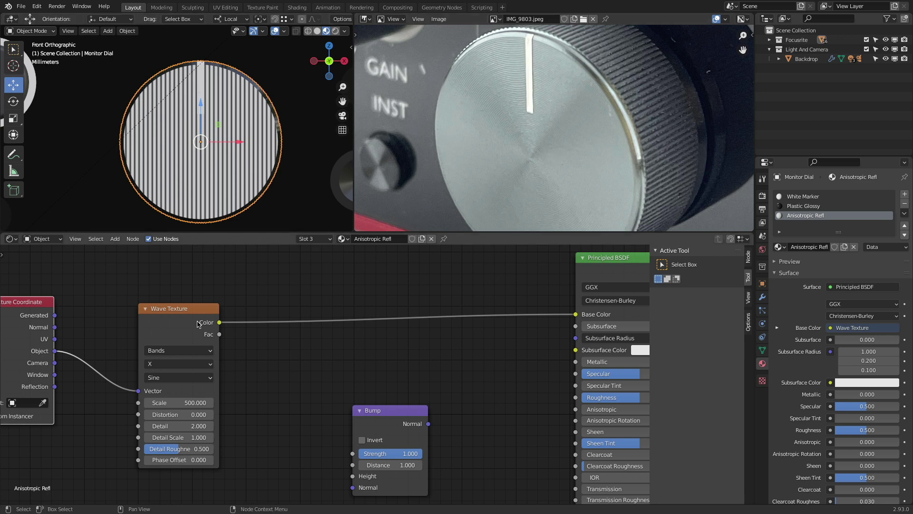
- Change the Wave Texture's type to Rings, set the rings direction to Y, and view the dial on the whole interface
{"action": "left_click", "coordinate": [180, 351]}
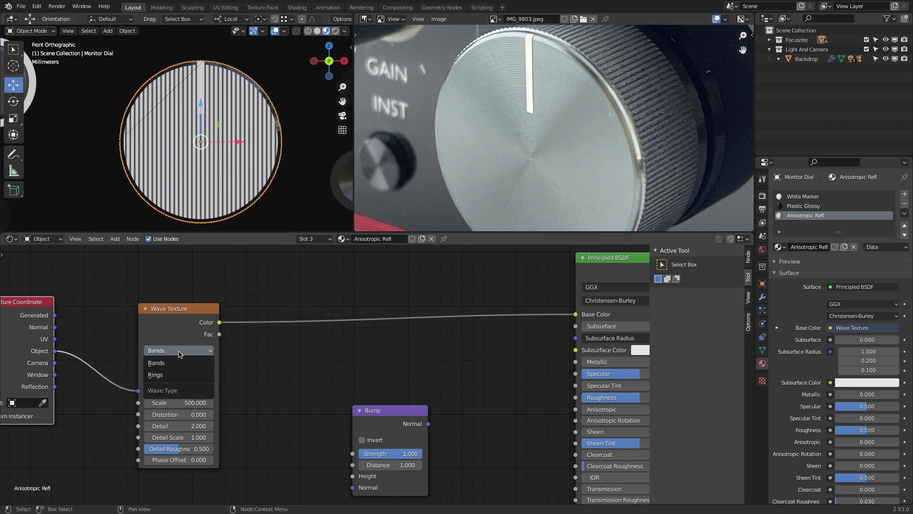
{"action": "left_click", "coordinate": [185, 376]}
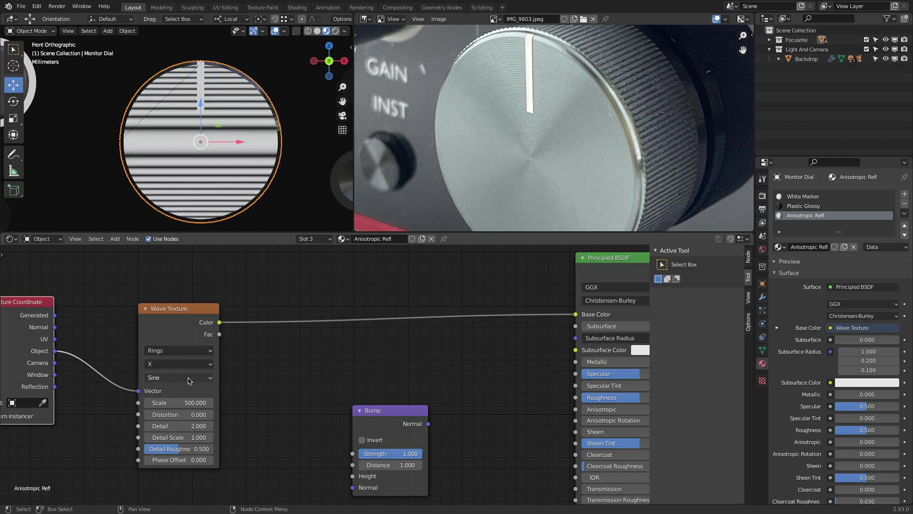
{"action": "left_click", "coordinate": [185, 364]}
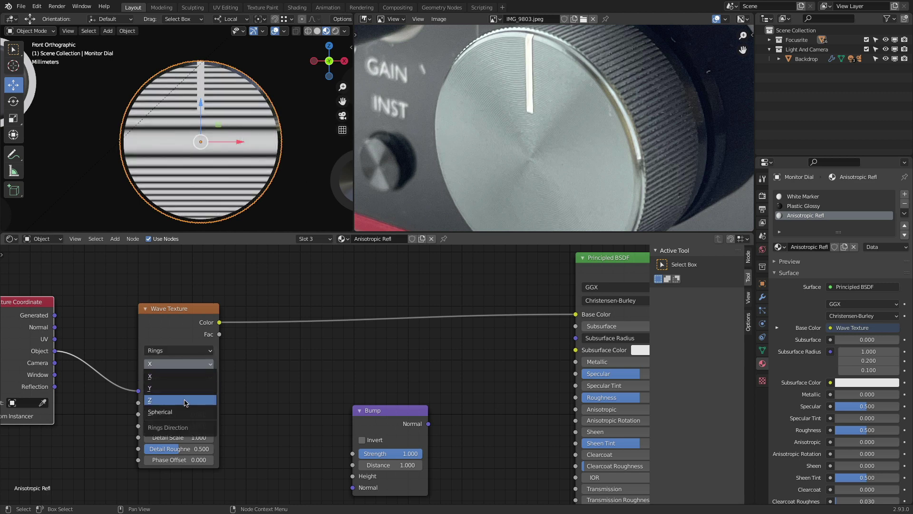
{"action": "left_click", "coordinate": [179, 400]}
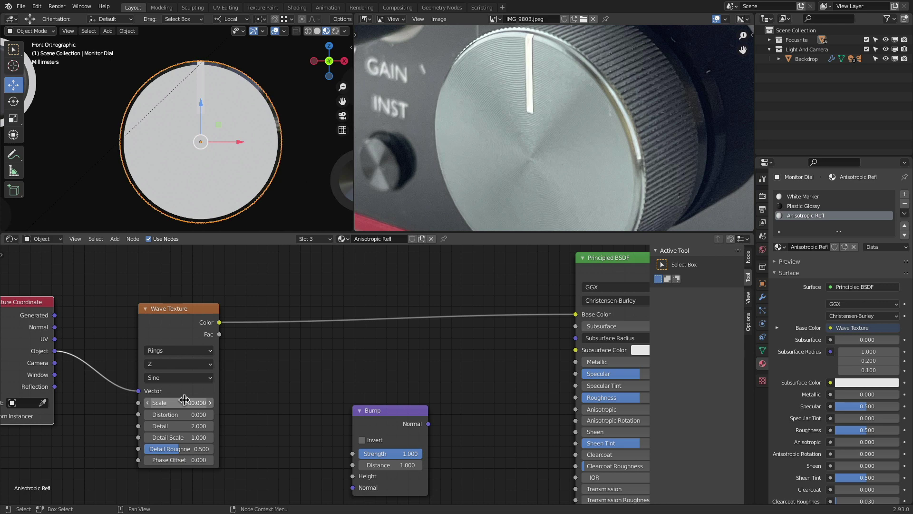
{"action": "left_click", "coordinate": [175, 364]}
{"action": "left_click", "coordinate": [173, 386]}
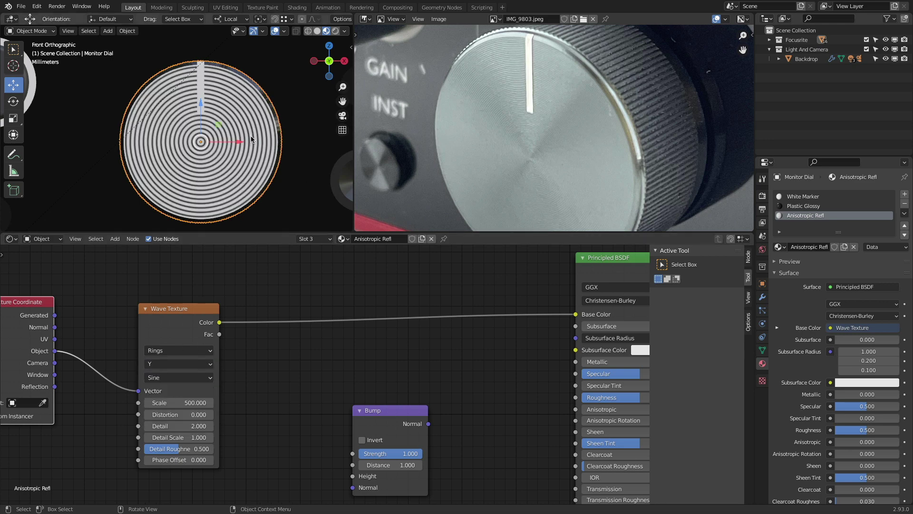
{"action": "scroll", "coordinate": [251, 136], "scroll_direction": "down", "scroll_amount": 5}
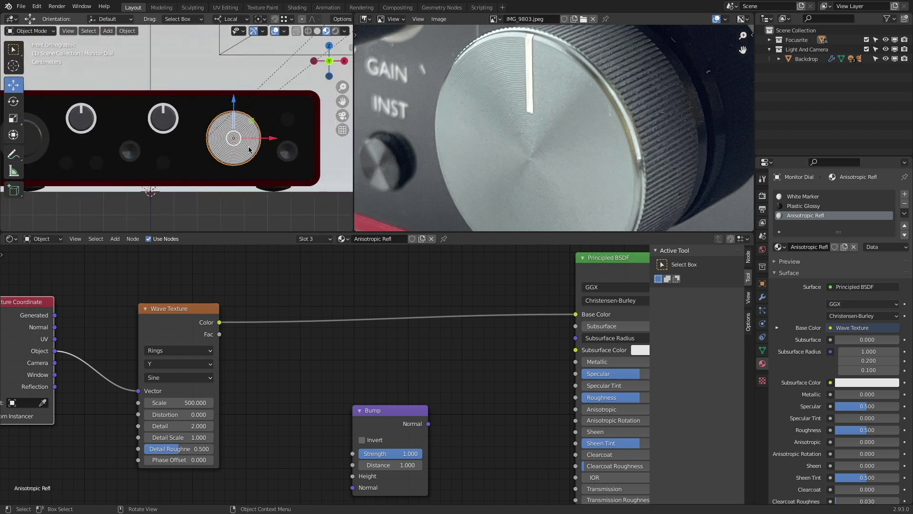
{"action": "middle_click_drag", "start_coordinate": [244, 142], "coordinate": [146, 209]}
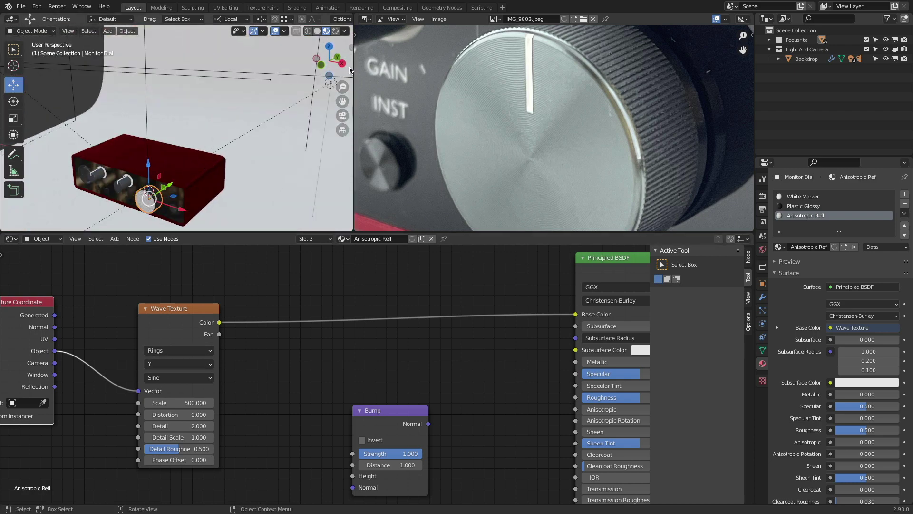
- Set the Wave Texture's Scale to 1500 after trying 2000, judging the dial's rings from the front view
{"action": "left_click", "coordinate": [321, 65]}
{"action": "scroll", "coordinate": [233, 151], "scroll_direction": "up", "scroll_amount": 5}
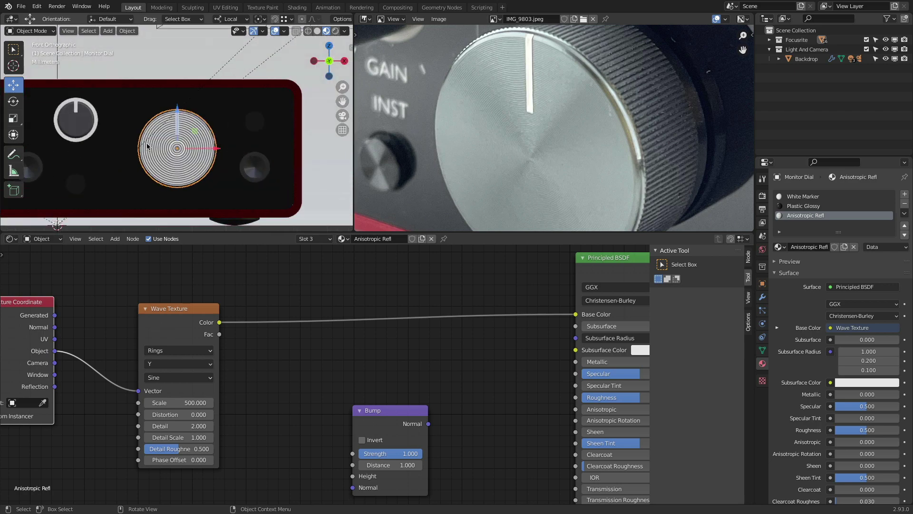
{"action": "scroll", "coordinate": [146, 142], "scroll_direction": "up", "scroll_amount": 5}
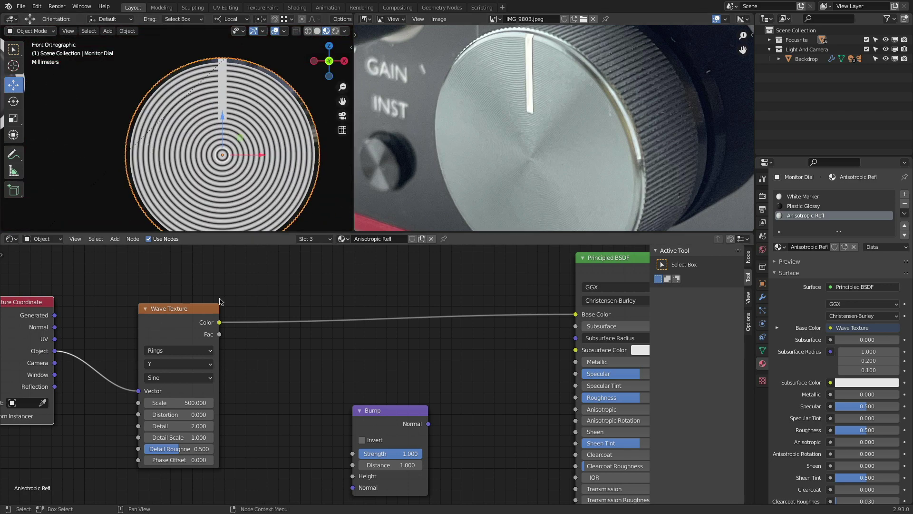
{"action": "left_click", "coordinate": [195, 402]}
{"action": "type", "text": "20"}
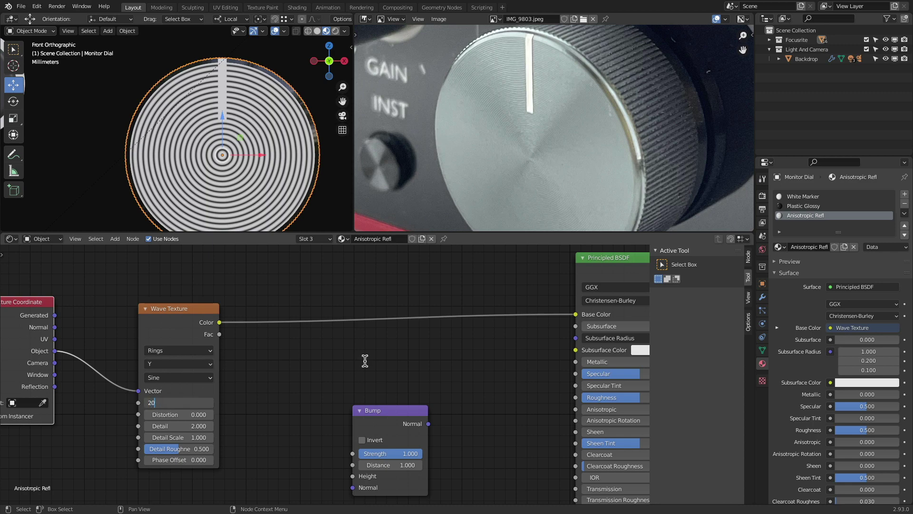
{"action": "type", "text": "00"}
{"action": "key", "text": "Return"}
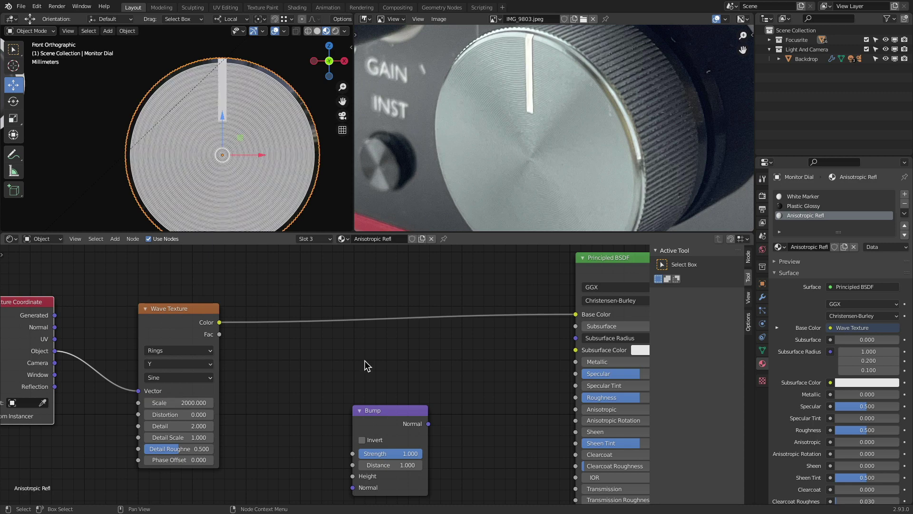
{"action": "left_click", "coordinate": [171, 404]}
{"action": "type", "text": "1500"}
{"action": "key", "text": "Return"}
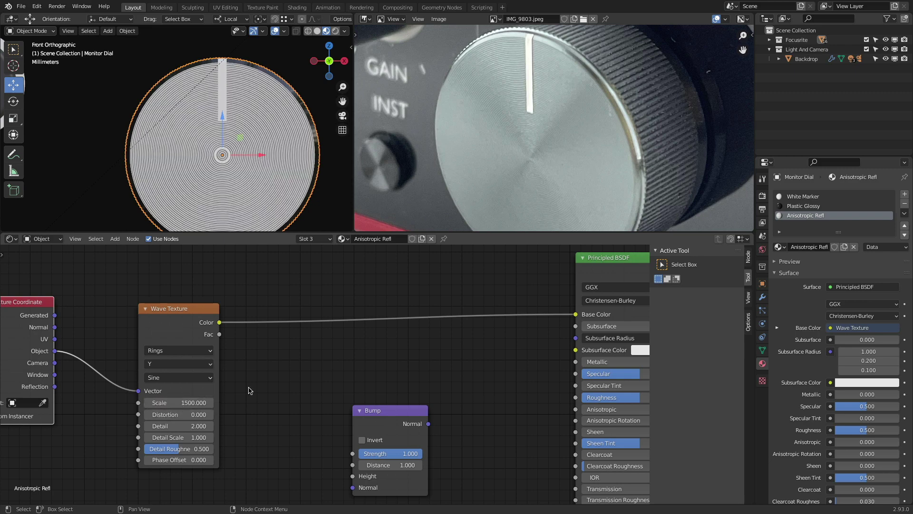
- Disconnect the Wave Texture from the Base Color, feed its Fac into the Bump's Height, and link the Bump's Normal to the Principled BSDF's Normal
{"action": "left_click_drag", "start_coordinate": [580, 315], "coordinate": [245, 351]}
{"action": "middle_click_drag", "start_coordinate": [244, 350], "coordinate": [259, 338]}
{"action": "left_click_drag", "start_coordinate": [234, 304], "coordinate": [367, 443]}
{"action": "scroll", "coordinate": [439, 340], "scroll_direction": "down", "scroll_amount": 2}
{"action": "middle_click_drag", "start_coordinate": [440, 341], "coordinate": [392, 322]}
{"action": "scroll", "coordinate": [391, 322], "scroll_direction": "down", "scroll_amount": 2}
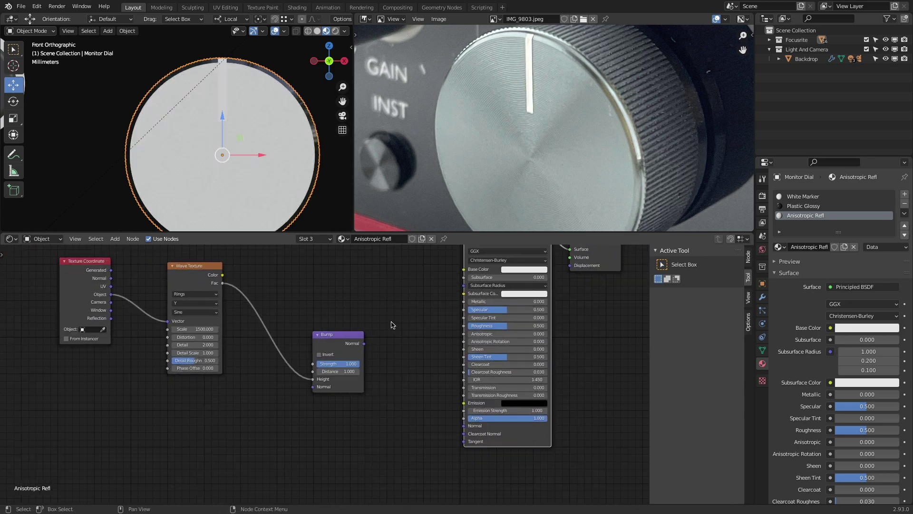
{"action": "left_click_drag", "start_coordinate": [365, 344], "coordinate": [464, 426]}
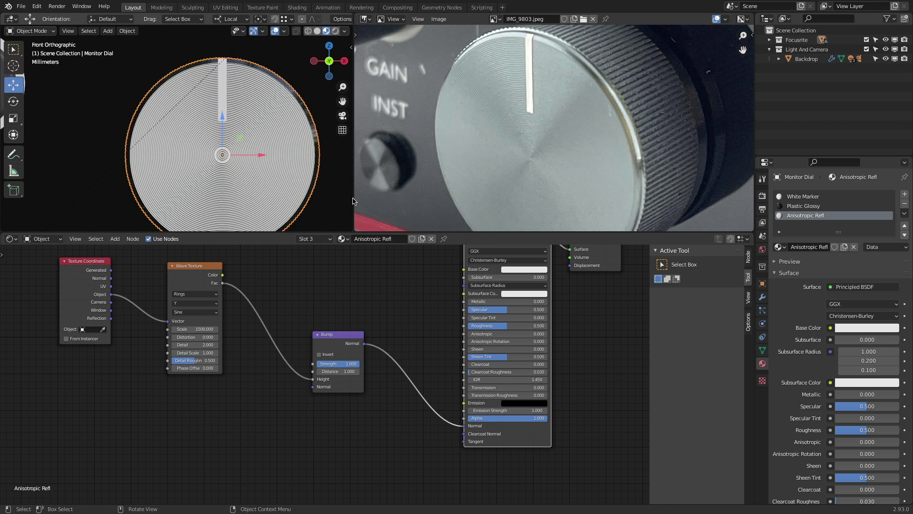
- Set the Bump node's Strength to 0.1
{"action": "left_click", "coordinate": [334, 364]}
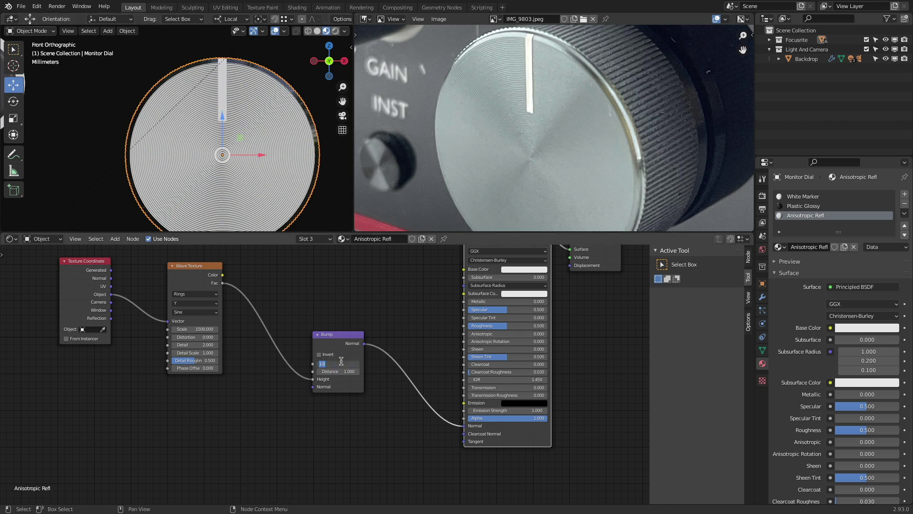
{"action": "type", "text": "0.1"}
{"action": "key", "text": "Return"}
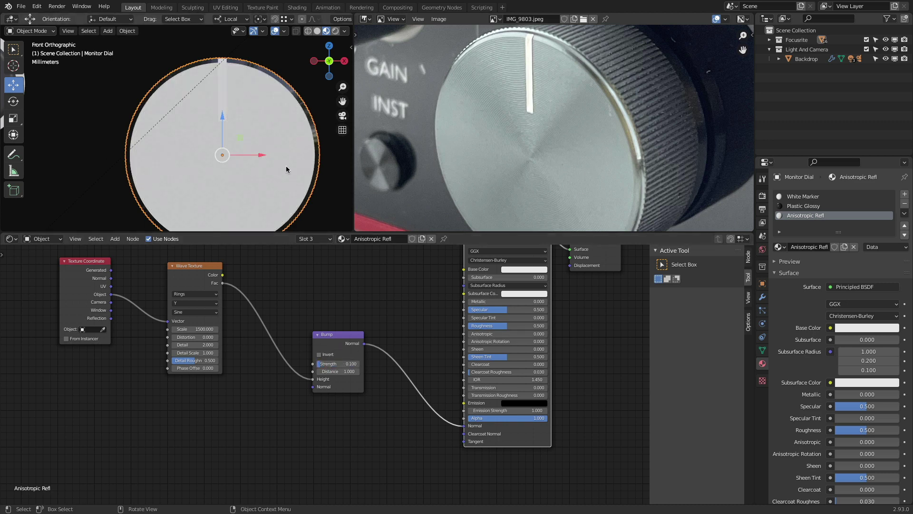
- View the dial through the camera and set the Principled BSDF's Metallic to 1, Specular to 0 and Roughness to 0
{"action": "left_click", "coordinate": [342, 115]}
{"action": "key", "text": "KP_Decimal"}
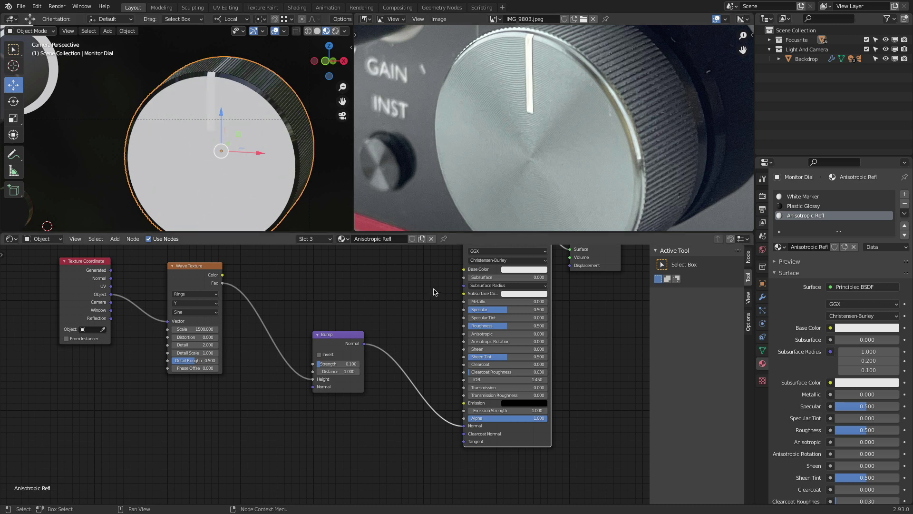
{"action": "left_click_drag", "start_coordinate": [496, 314], "coordinate": [551, 303]}
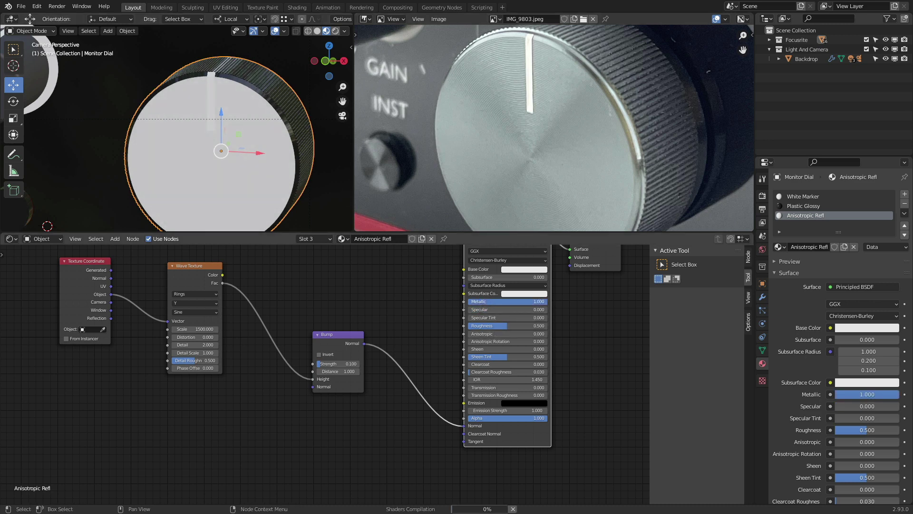
{"action": "left_click_drag", "start_coordinate": [496, 326], "coordinate": [468, 326]}
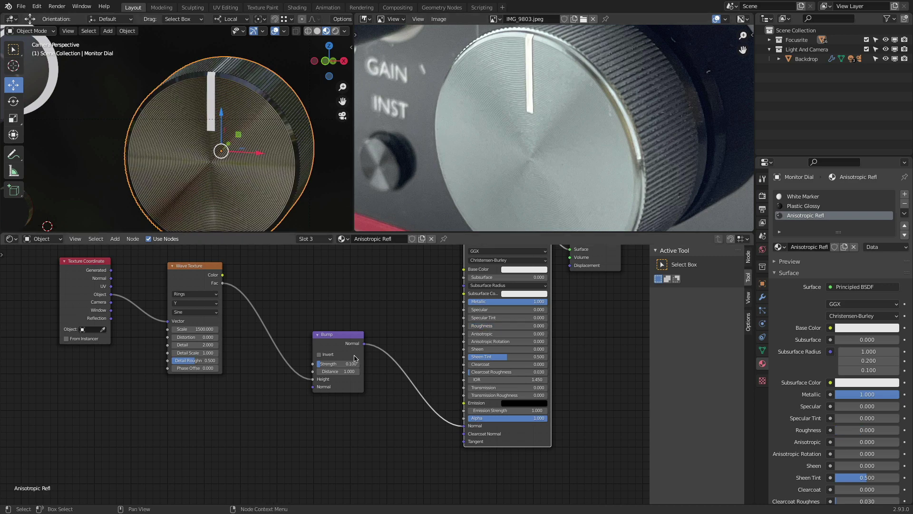
- Try the Bump node's Strength at 0 and return it to 0.1
{"action": "left_click_drag", "start_coordinate": [354, 364], "coordinate": [336, 362]}
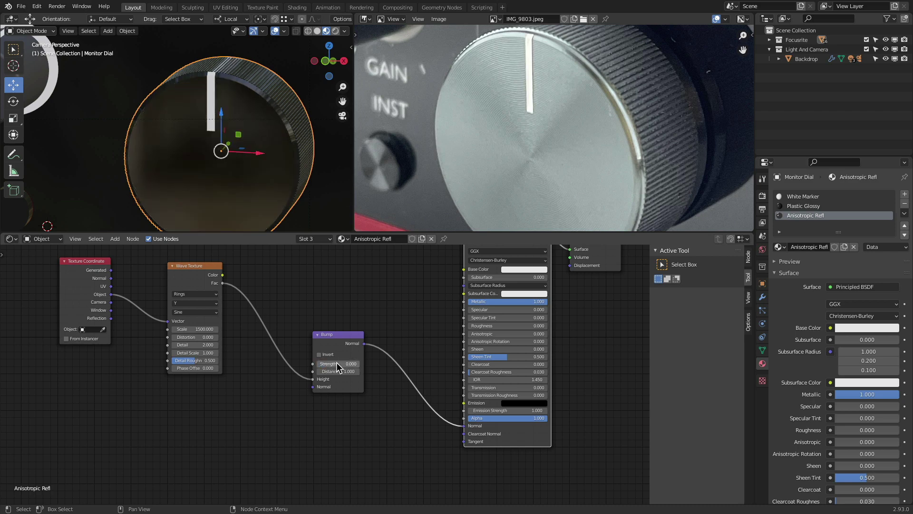
{"action": "left_click", "coordinate": [337, 363]}
{"action": "type", "text": ".1"}
{"action": "key", "text": "Return"}
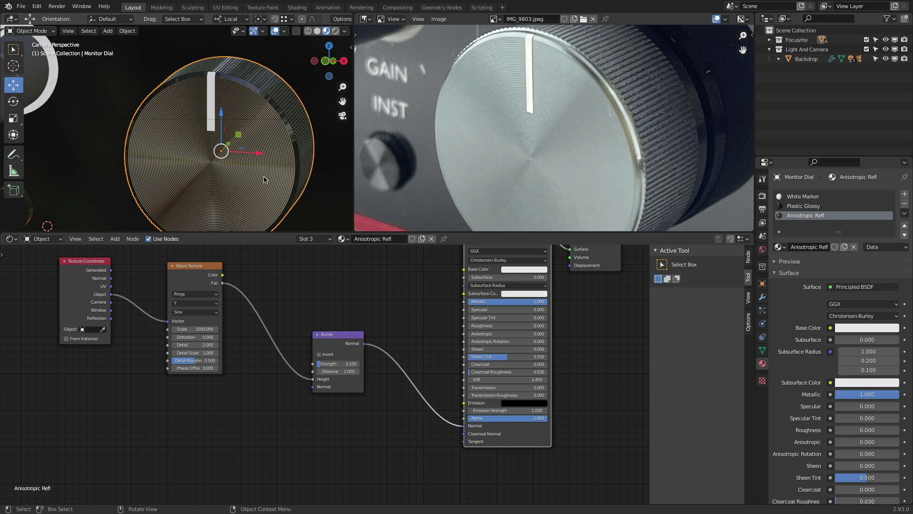
- Show the dial in Rendered shading and darken the Base Color to a value (V) of 0.075
{"action": "left_click", "coordinate": [336, 31]}
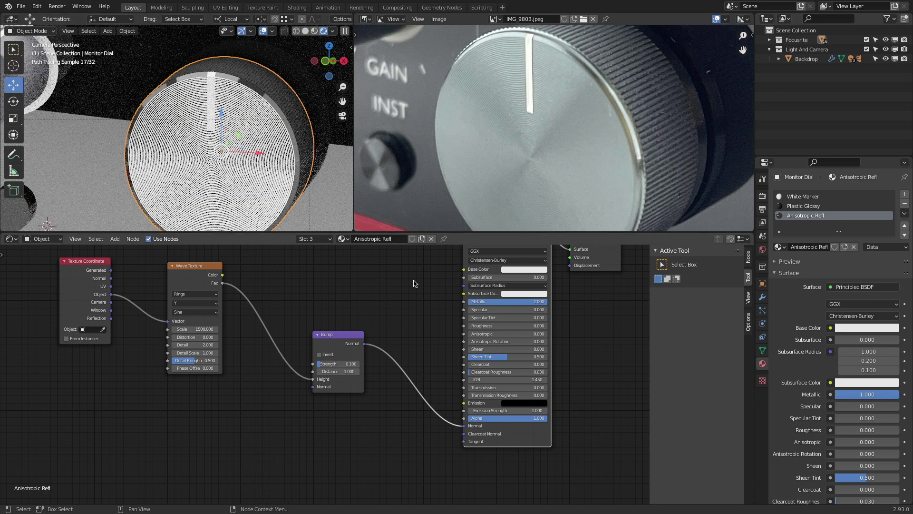
{"action": "middle_click_drag", "start_coordinate": [414, 283], "coordinate": [398, 300]}
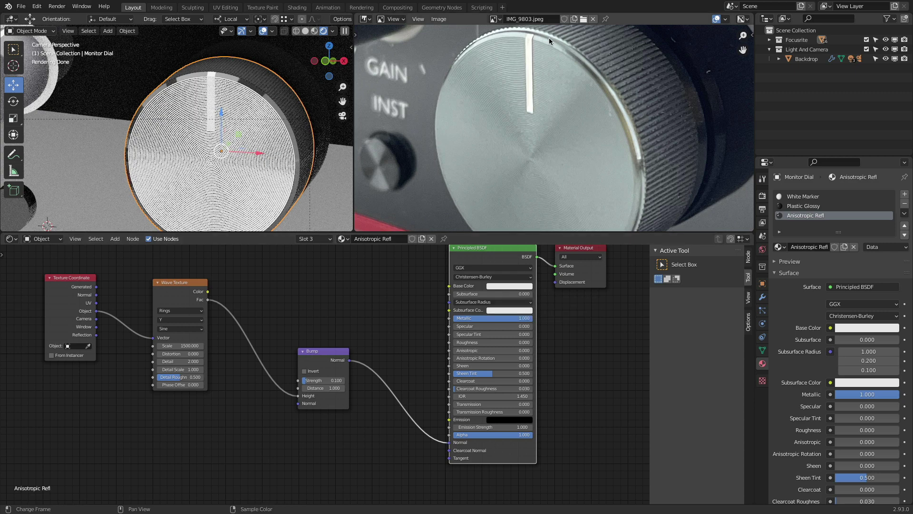
{"action": "left_click", "coordinate": [512, 289]}
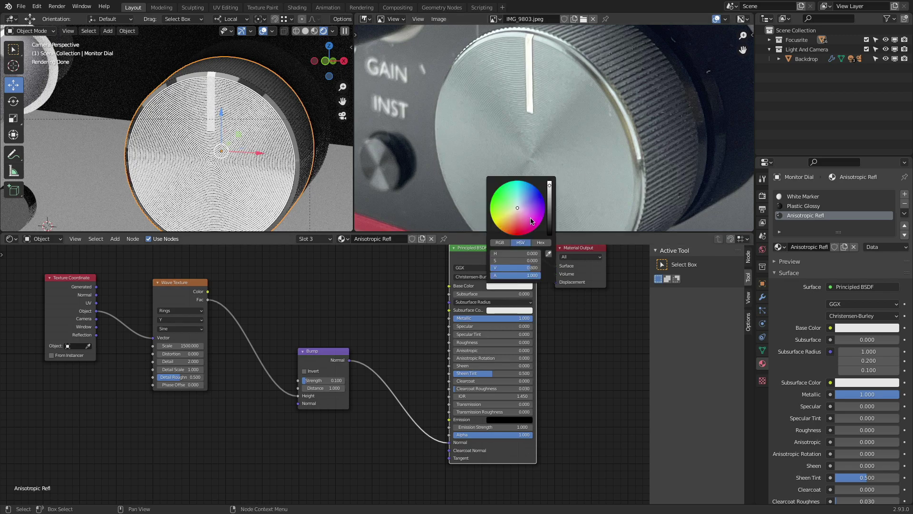
{"action": "left_click_drag", "start_coordinate": [551, 207], "coordinate": [549, 218]}
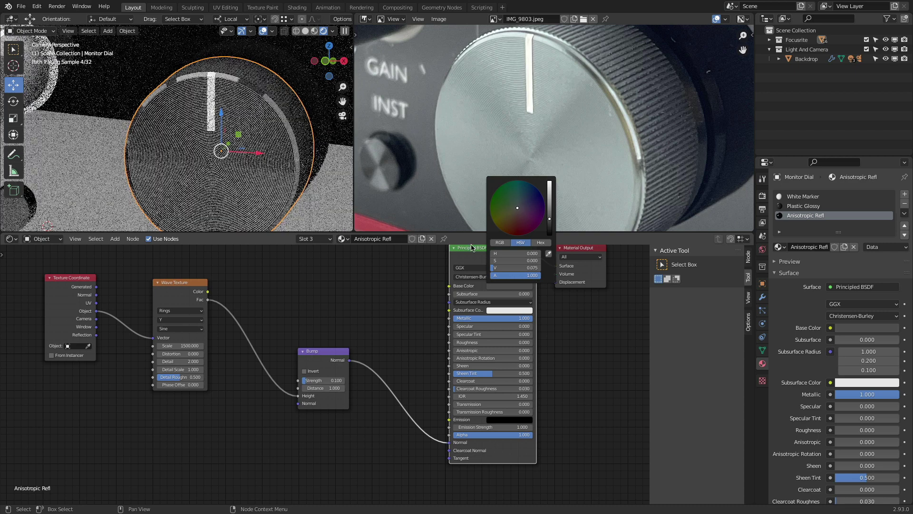
- Set the Principled BSDF's Roughness to 0.2 and its Anisotropic value to 1
{"action": "left_click", "coordinate": [498, 342]}
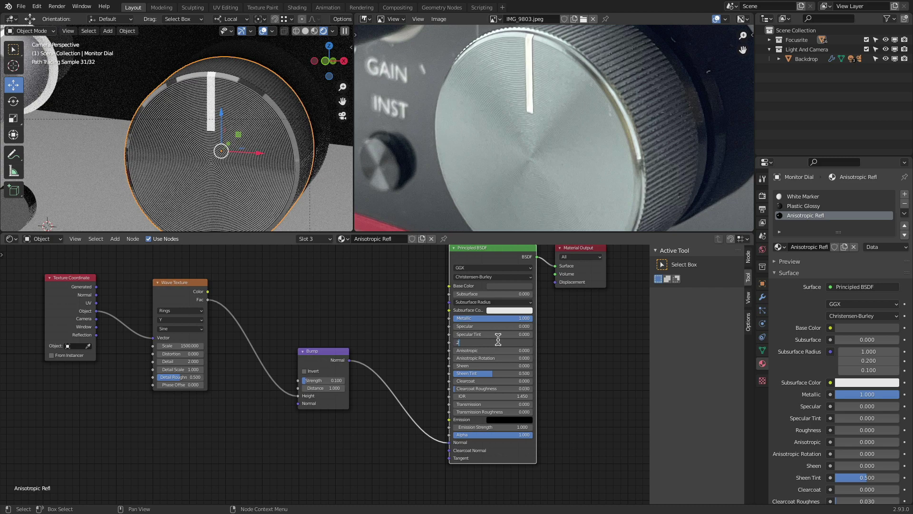
{"action": "type", "text": ".2"}
{"action": "key", "text": "Return"}
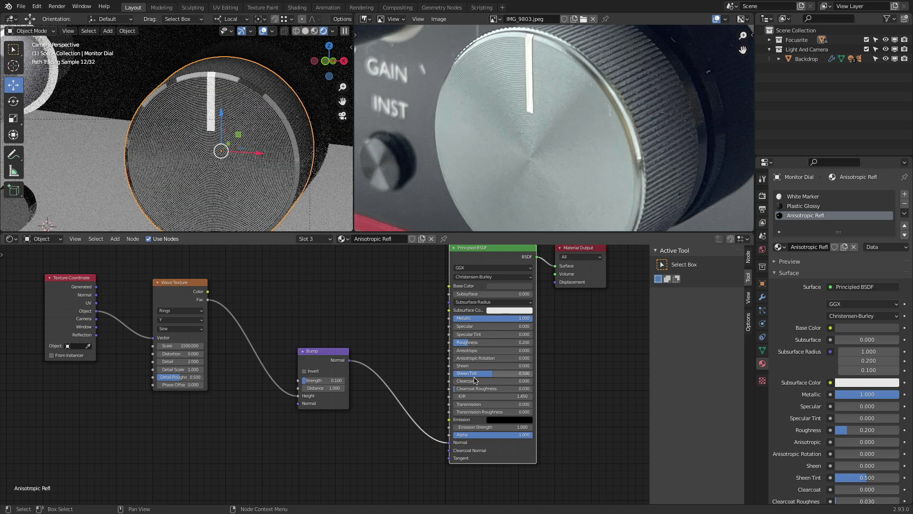
{"action": "scroll", "coordinate": [304, 196], "scroll_direction": "down", "scroll_amount": 6}
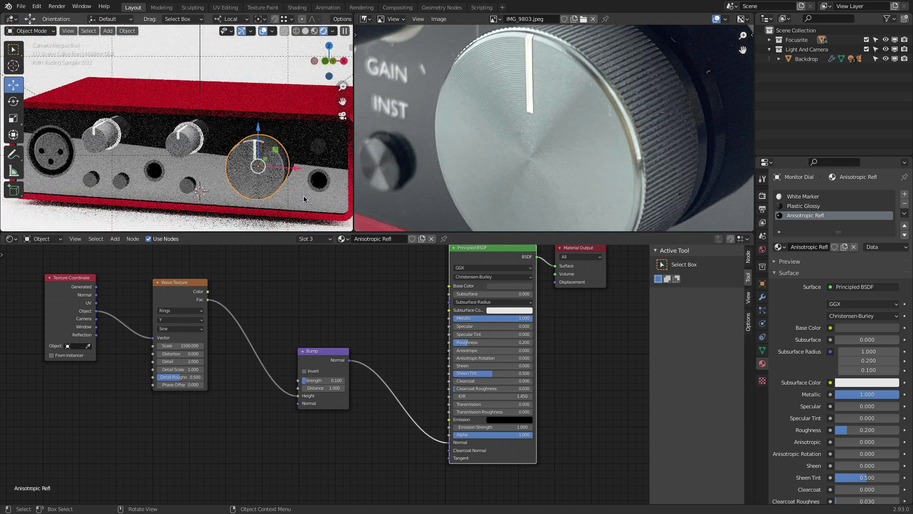
{"action": "scroll", "coordinate": [267, 192], "scroll_direction": "up", "scroll_amount": 5}
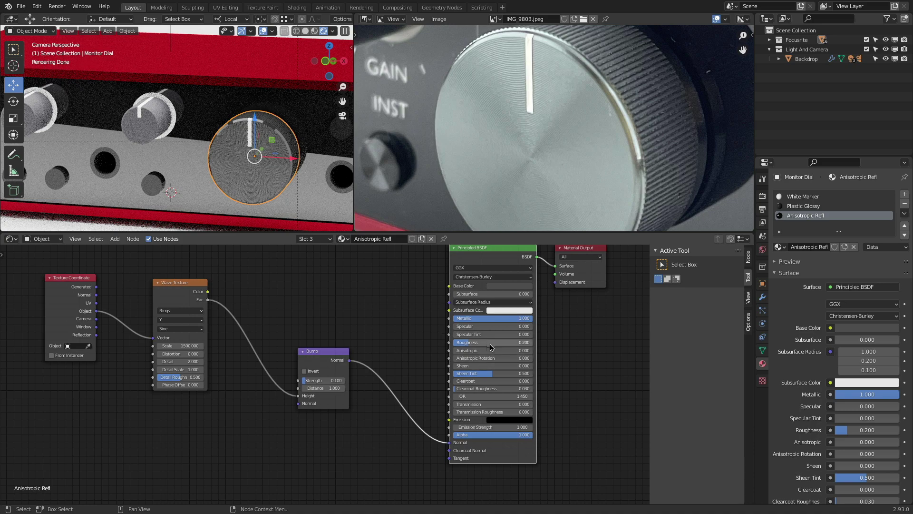
{"action": "left_click_drag", "start_coordinate": [470, 351], "coordinate": [528, 350]}
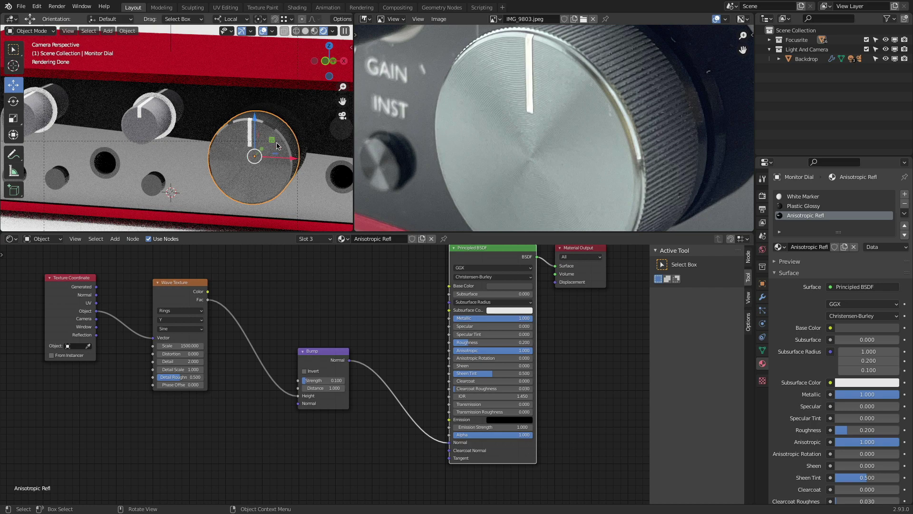
- Try the Wave Texture's Scale at 3000 and return it to 1500
{"action": "scroll", "coordinate": [256, 164], "scroll_direction": "up", "scroll_amount": 6}
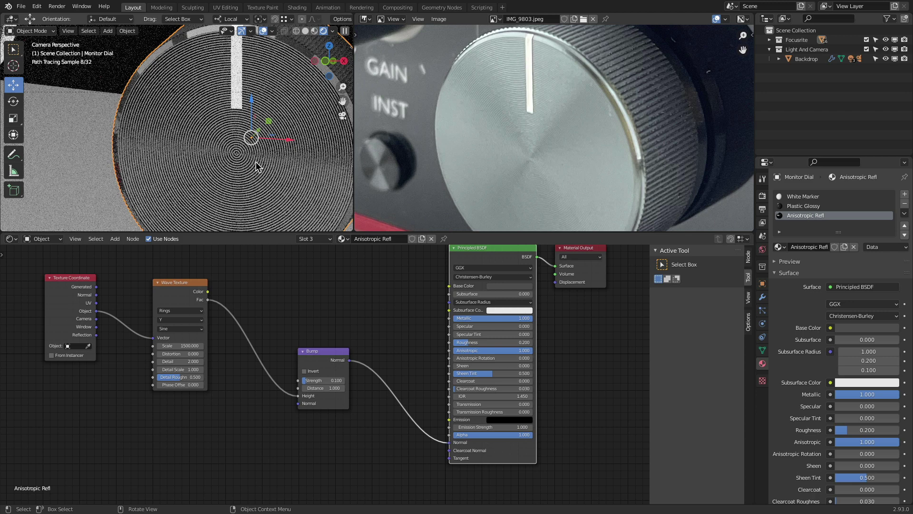
{"action": "left_click", "coordinate": [189, 345]}
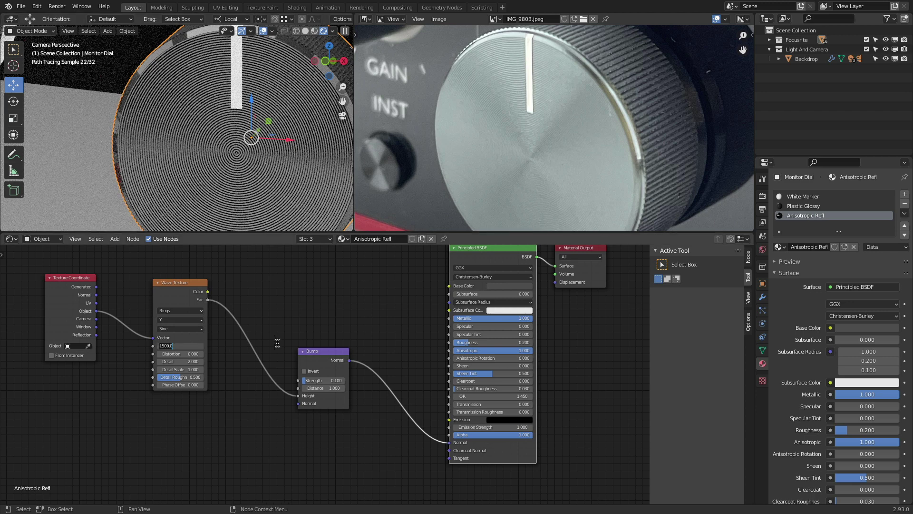
{"action": "type", "text": "3000"}
{"action": "key", "text": "Return"}
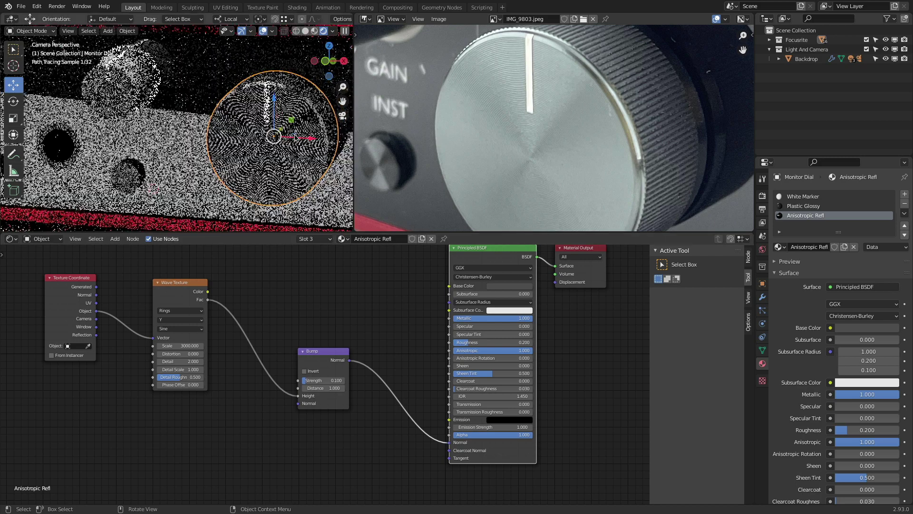
{"action": "left_click", "coordinate": [180, 346]}
{"action": "type", "text": "15"}
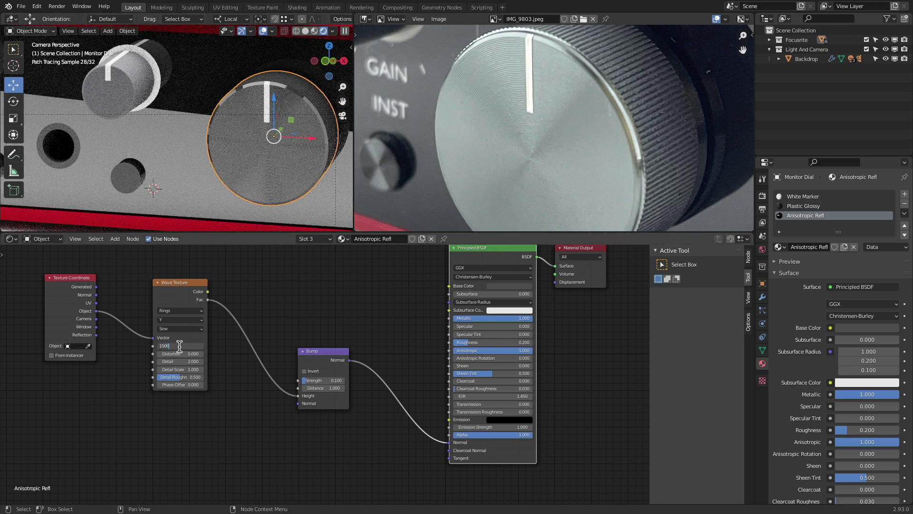
{"action": "type", "text": "00"}
{"action": "key", "text": "Return"}
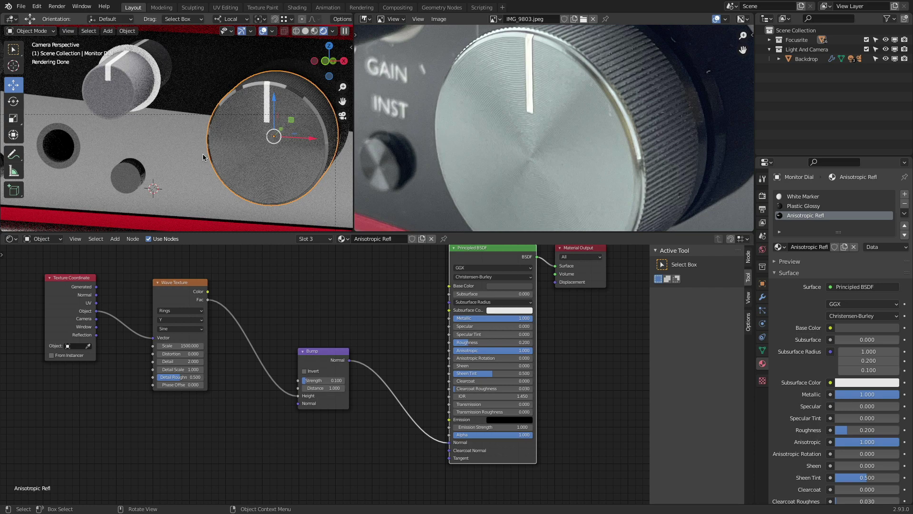
- Select the small button beside the monitor dial, switch the viewport to Solid shading, and enter Edit Mode on its mesh
{"action": "left_click", "coordinate": [125, 177]}
{"action": "middle_click_drag", "start_coordinate": [125, 176], "coordinate": [212, 166], "text": "shift"}
{"action": "scroll", "coordinate": [212, 166], "scroll_direction": "down", "scroll_amount": 4}
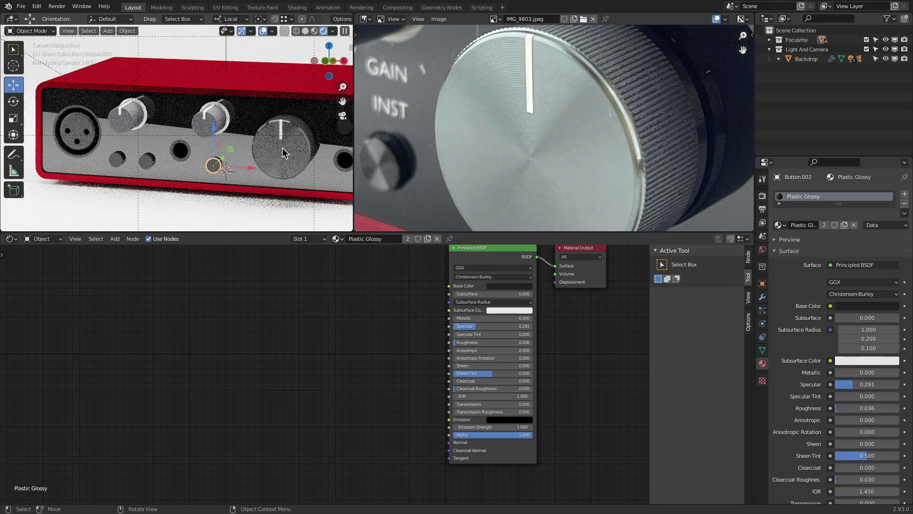
{"action": "scroll", "coordinate": [190, 167], "scroll_direction": "up", "scroll_amount": 7}
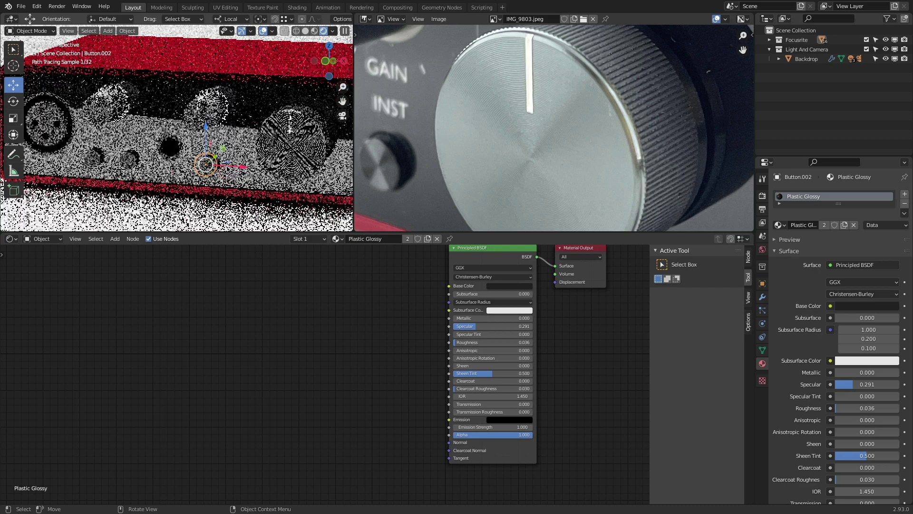
{"action": "left_click", "coordinate": [306, 31]}
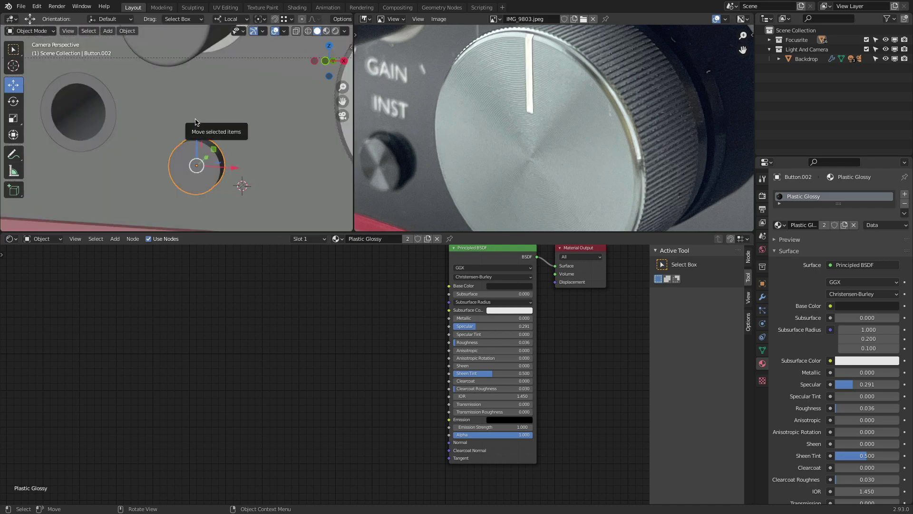
{"action": "left_click", "coordinate": [31, 30]}
{"action": "left_click", "coordinate": [42, 52]}
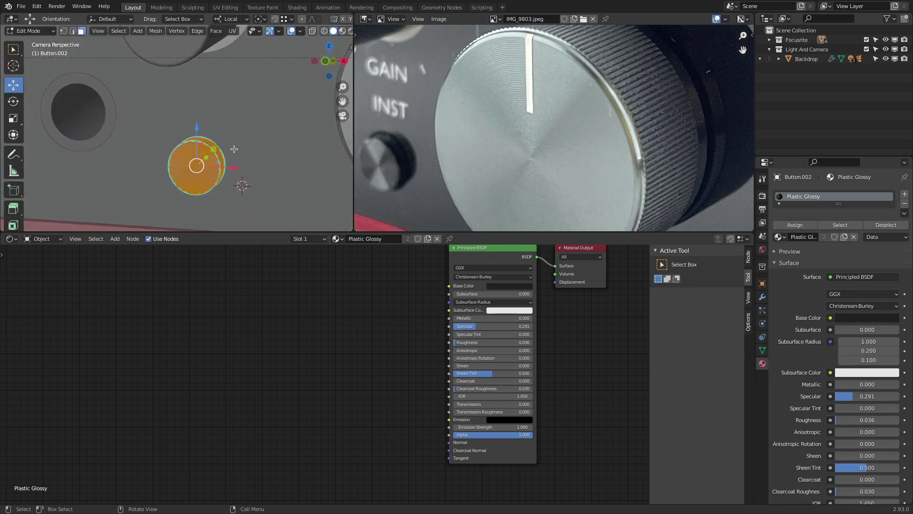
- Box-select only the faces of the small button's front cap from the top view in Wireframe shading
{"action": "scroll", "coordinate": [234, 148], "scroll_direction": "down", "scroll_amount": 2}
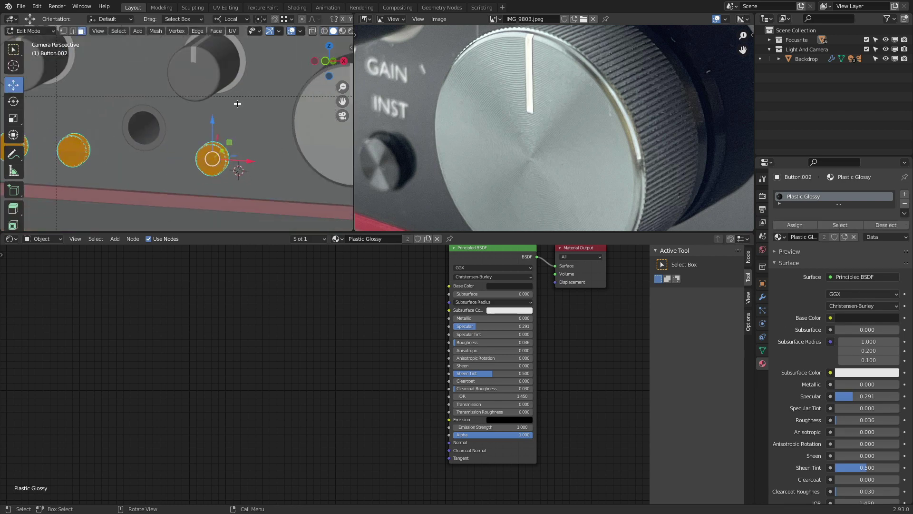
{"action": "left_click", "coordinate": [328, 47]}
{"action": "scroll", "coordinate": [256, 157], "scroll_direction": "up", "scroll_amount": 8}
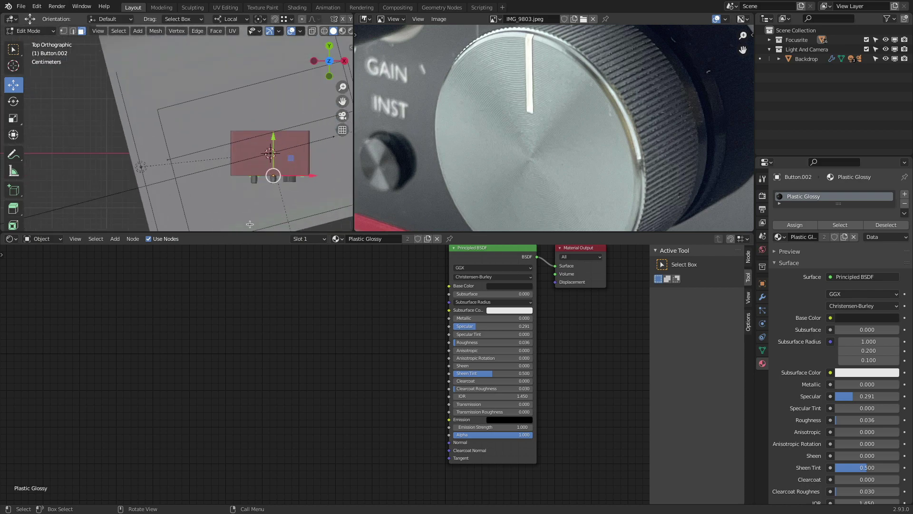
{"action": "scroll", "coordinate": [262, 112], "scroll_direction": "up", "scroll_amount": 2}
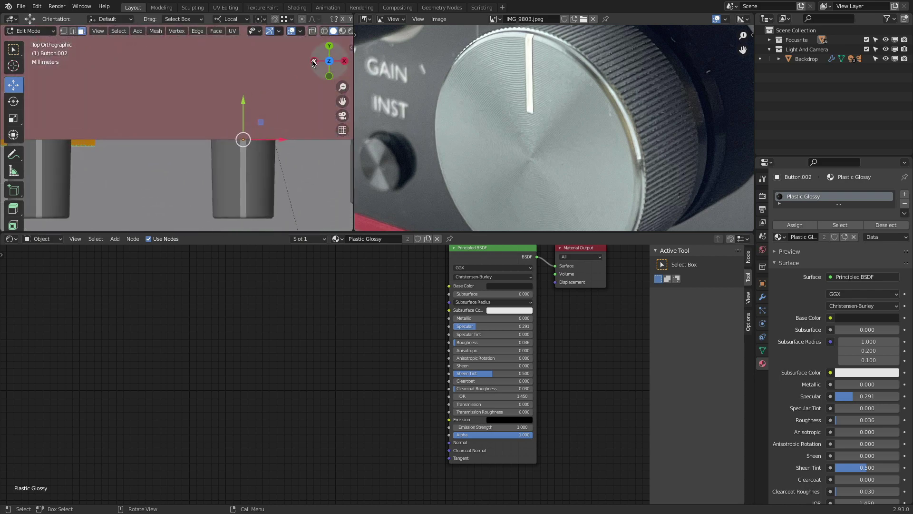
{"action": "left_click", "coordinate": [324, 31]}
{"action": "scroll", "coordinate": [260, 138], "scroll_direction": "up", "scroll_amount": 6}
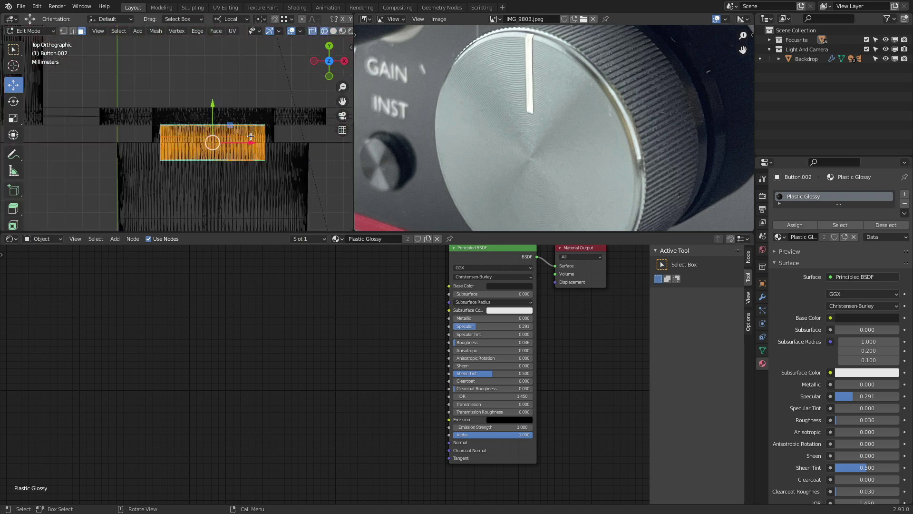
{"action": "left_click", "coordinate": [119, 31]}
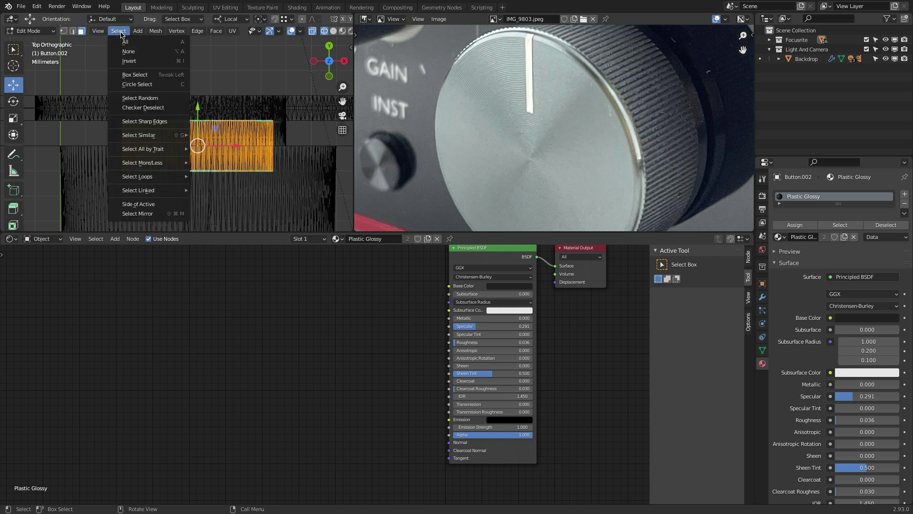
{"action": "left_click", "coordinate": [144, 77]}
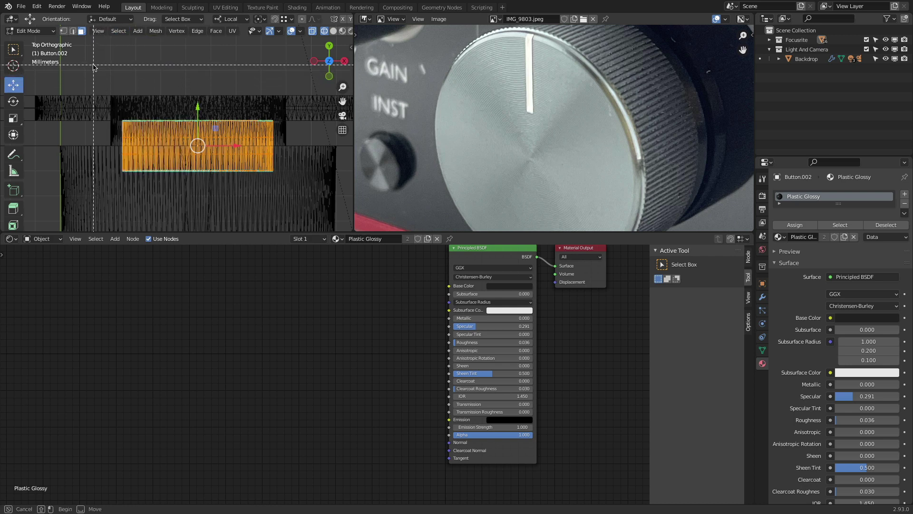
{"action": "left_click_drag", "start_coordinate": [93, 64], "coordinate": [305, 167]}
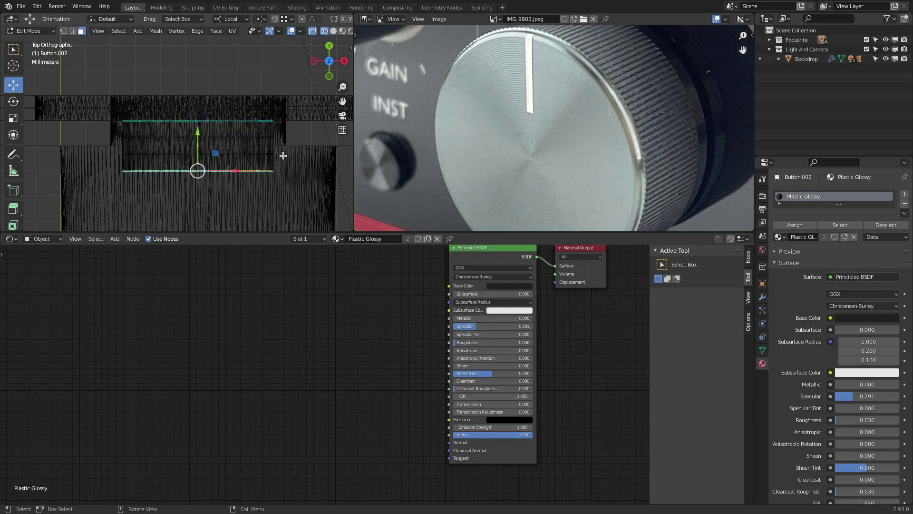
- Add a second material slot with the existing Anisotropic Refl material and assign it to the button's selected front face
{"action": "middle_click_drag", "start_coordinate": [282, 153], "coordinate": [265, 131]}
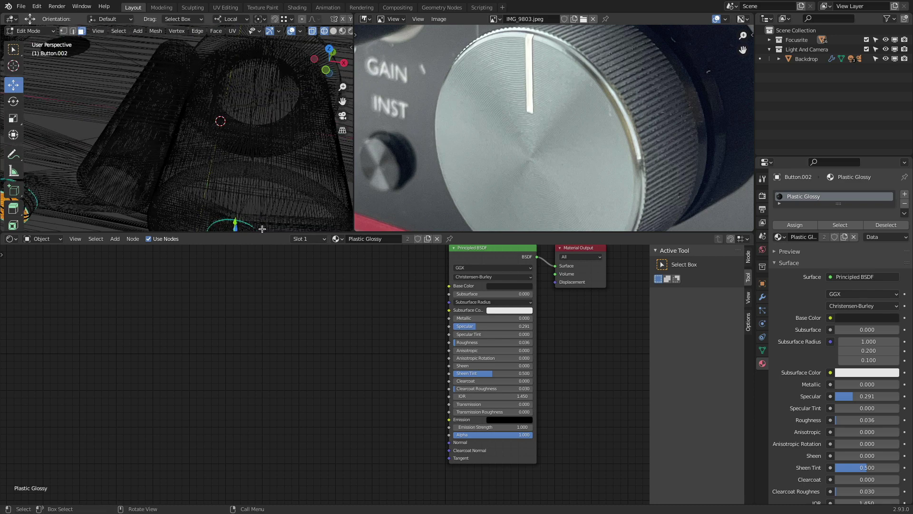
{"action": "middle_click_drag", "start_coordinate": [262, 228], "coordinate": [198, 112], "text": "shift"}
{"action": "scroll", "coordinate": [239, 110], "scroll_direction": "up", "scroll_amount": 3}
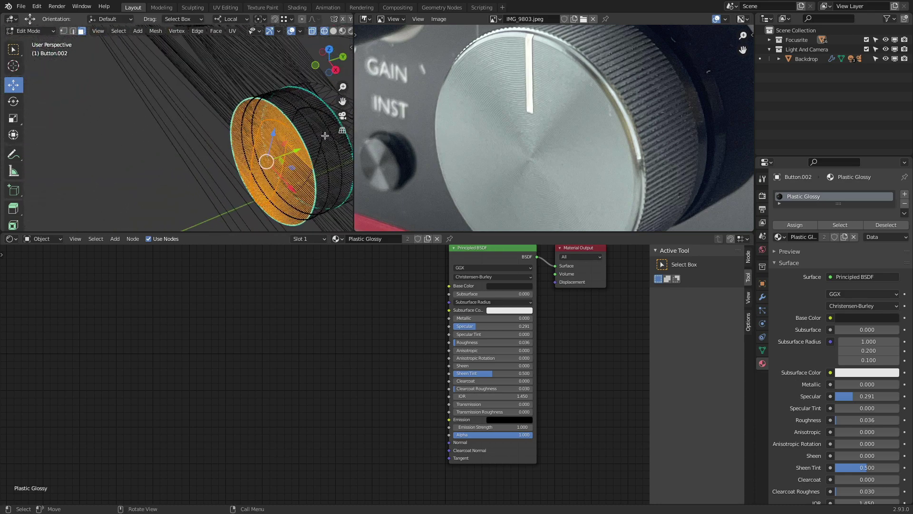
{"action": "left_click", "coordinate": [905, 194]}
{"action": "left_click", "coordinate": [780, 259]}
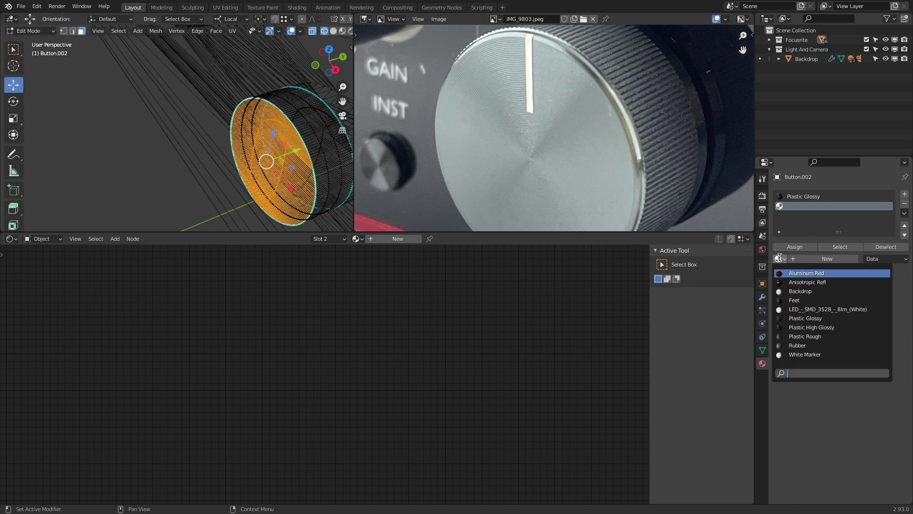
{"action": "left_click", "coordinate": [836, 281]}
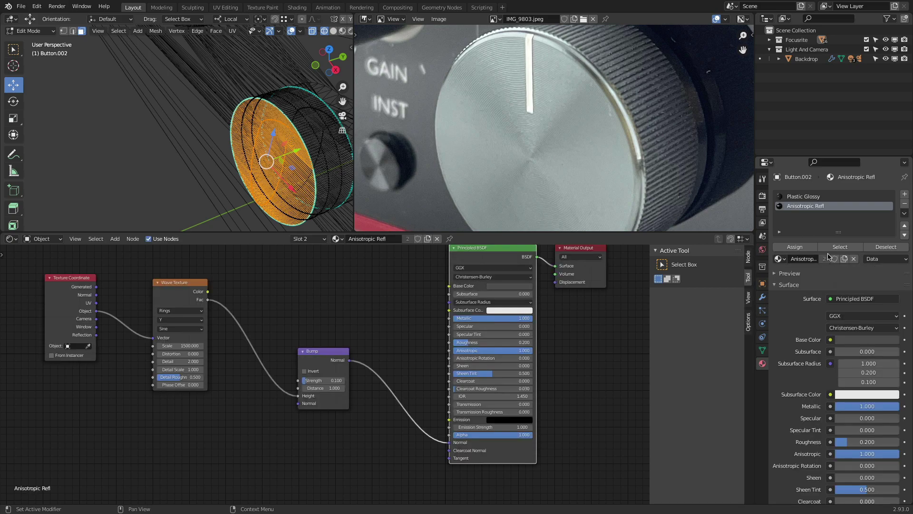
{"action": "left_click", "coordinate": [794, 247]}
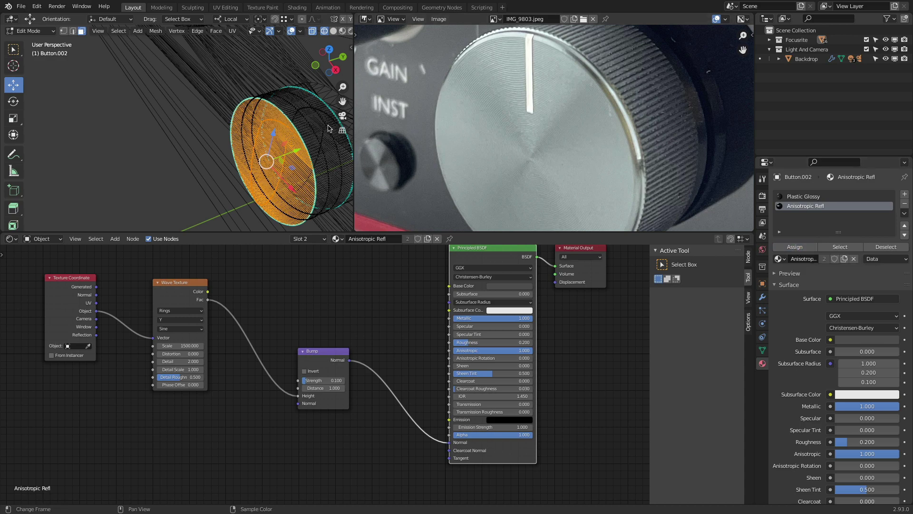
- Leave Edit Mode and show the model through the camera in Rendered shading with everything deselected
{"action": "key", "text": "Tab"}
{"action": "scroll", "coordinate": [211, 161], "scroll_direction": "down", "scroll_amount": 4}
{"action": "scroll", "coordinate": [300, 62], "scroll_direction": "down", "scroll_amount": 3}
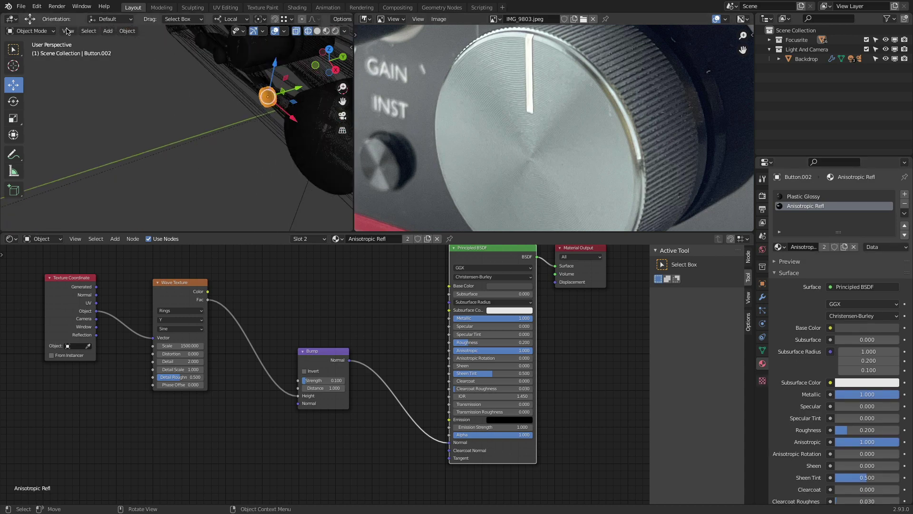
{"action": "left_click", "coordinate": [32, 30]}
{"action": "left_click", "coordinate": [49, 42]}
{"action": "left_click", "coordinate": [343, 115]}
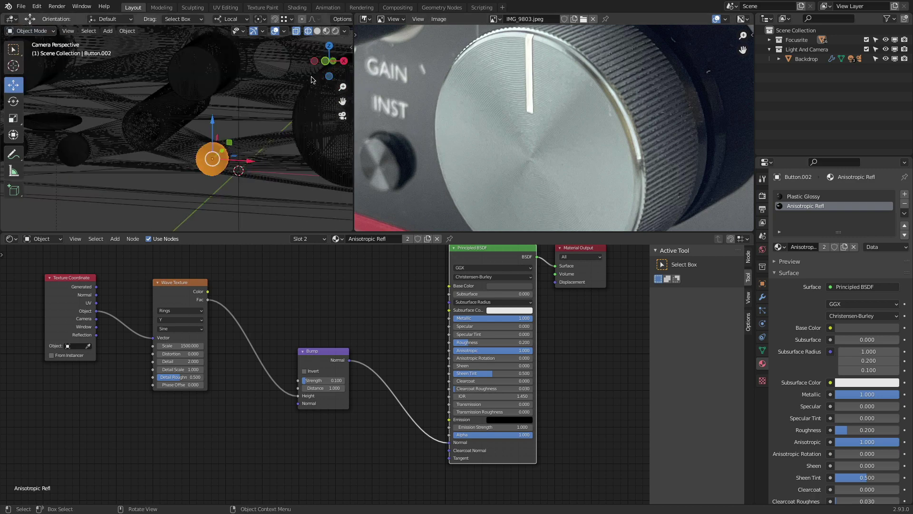
{"action": "left_click", "coordinate": [335, 31]}
{"action": "key", "text": "alt+a"}
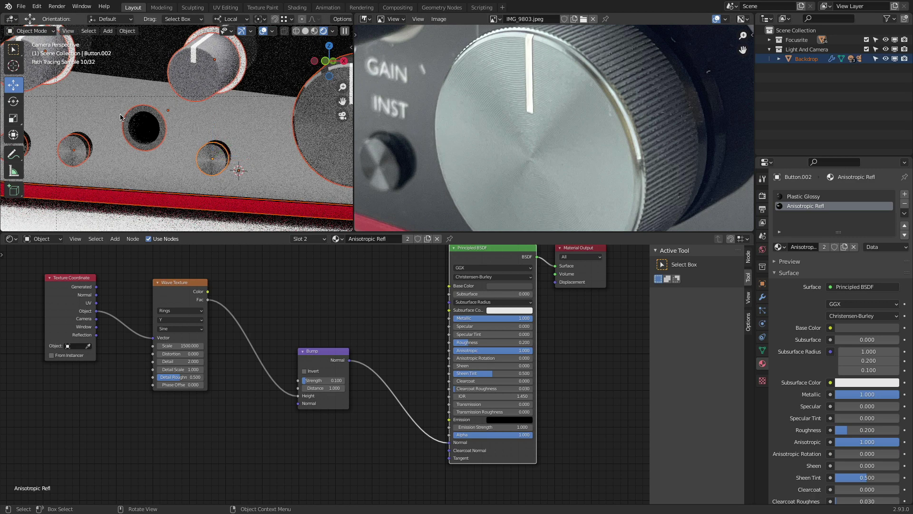
- Examine the rendered fronts of all the small buttons and compare them with the reference photo
{"action": "middle_click_drag", "start_coordinate": [100, 143], "coordinate": [144, 140], "text": "shift"}
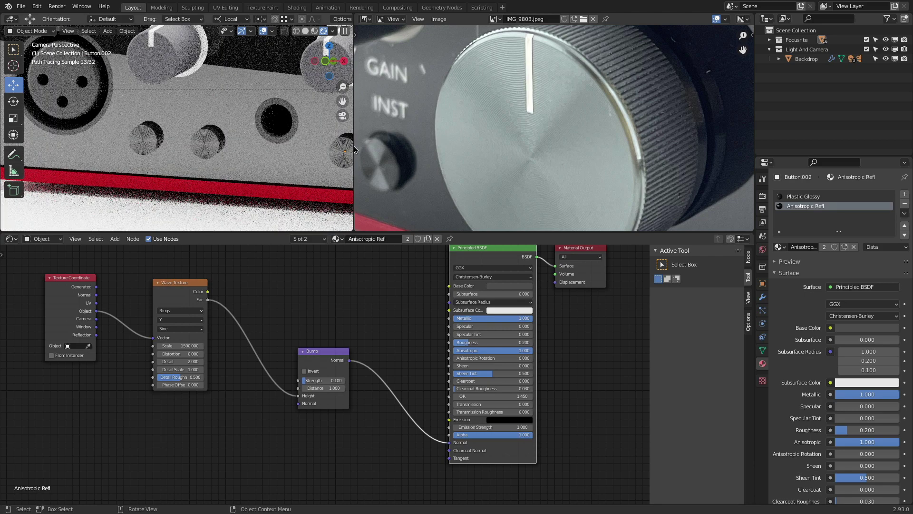
{"action": "scroll", "coordinate": [266, 143], "scroll_direction": "down", "scroll_amount": 4}
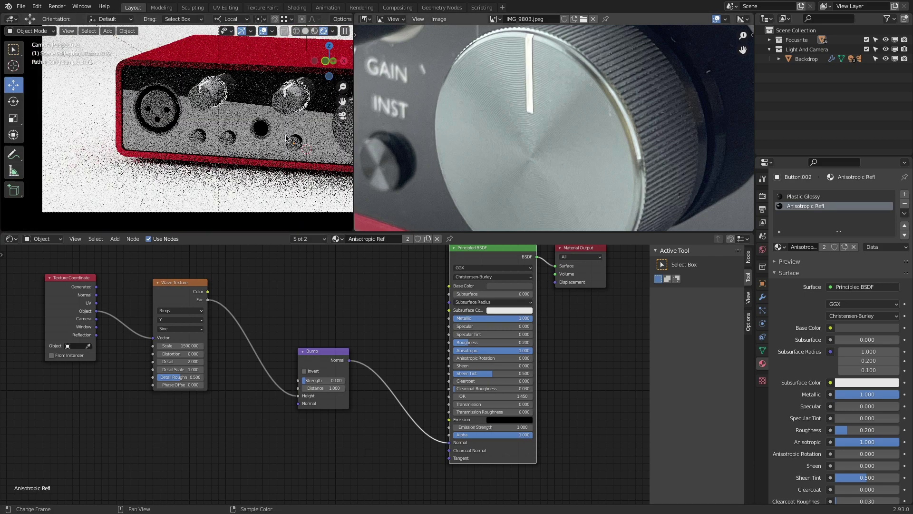
{"action": "scroll", "coordinate": [266, 137], "scroll_direction": "up", "scroll_amount": 5}
{"action": "scroll", "coordinate": [434, 142], "scroll_direction": "down", "scroll_amount": 1}
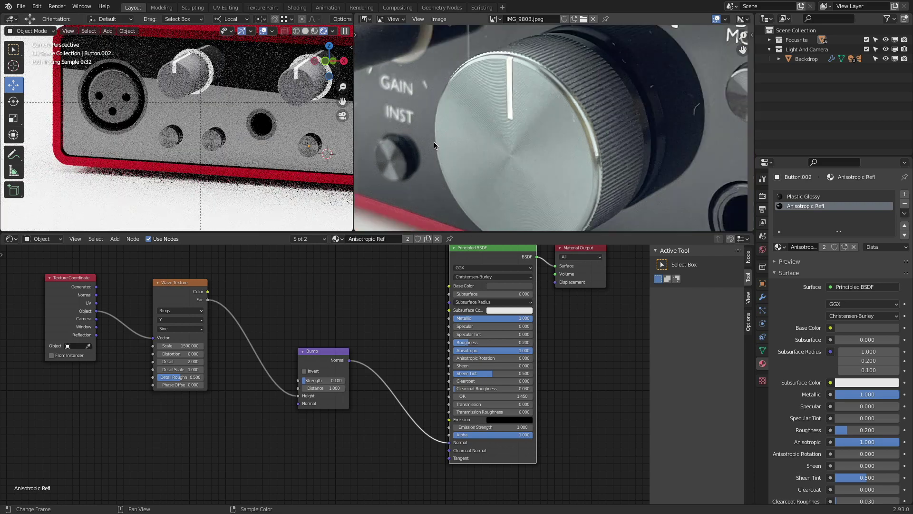
{"action": "scroll", "coordinate": [434, 142], "scroll_direction": "down", "scroll_amount": 4}
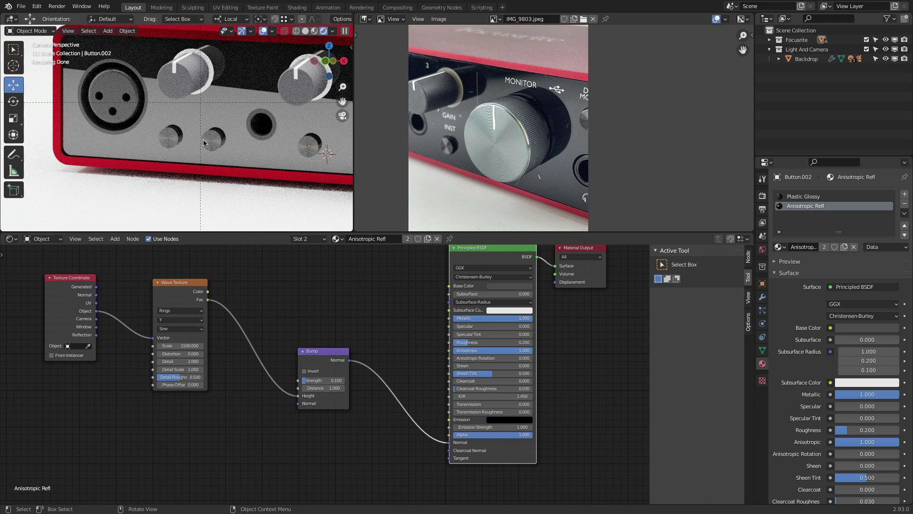
{"action": "scroll", "coordinate": [293, 154], "scroll_direction": "down", "scroll_amount": 1}
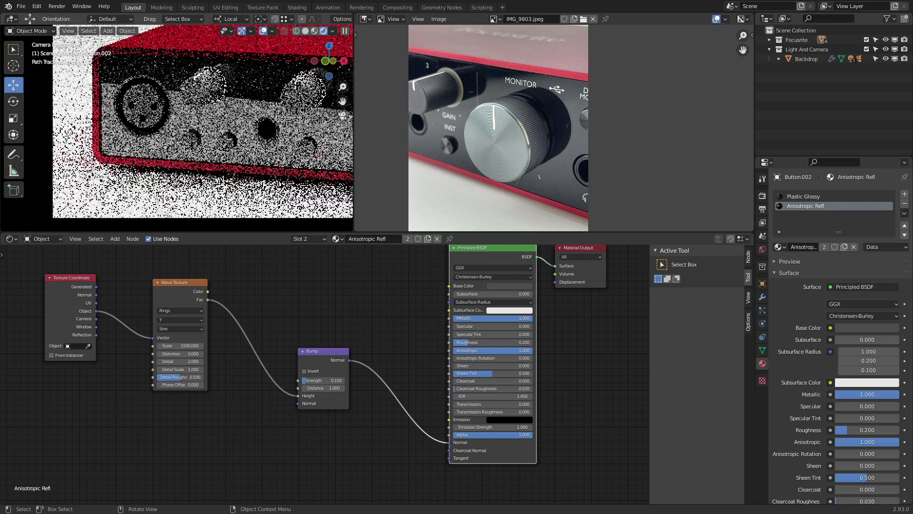
{"action": "scroll", "coordinate": [294, 156], "scroll_direction": "down", "scroll_amount": 1}
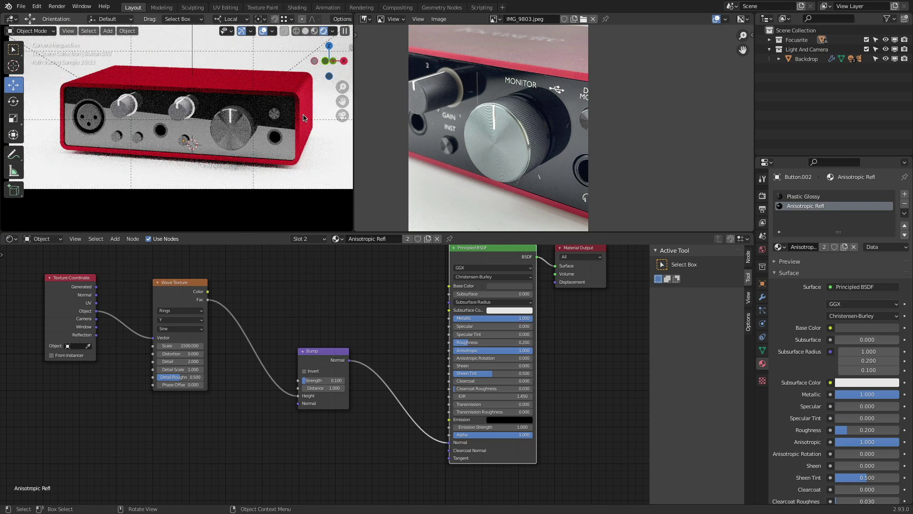
{"action": "scroll", "coordinate": [303, 118], "scroll_direction": "up", "scroll_amount": 3}
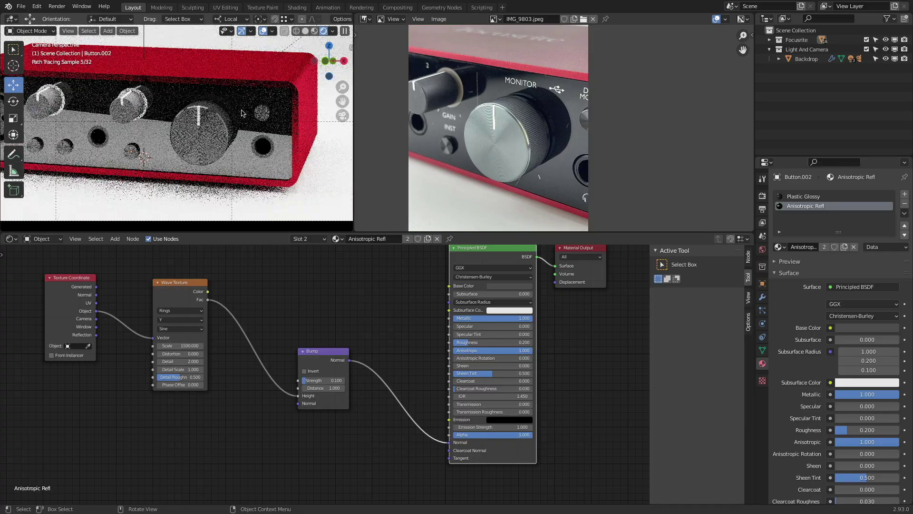
{"action": "scroll", "coordinate": [285, 115], "scroll_direction": "up", "scroll_amount": 5}
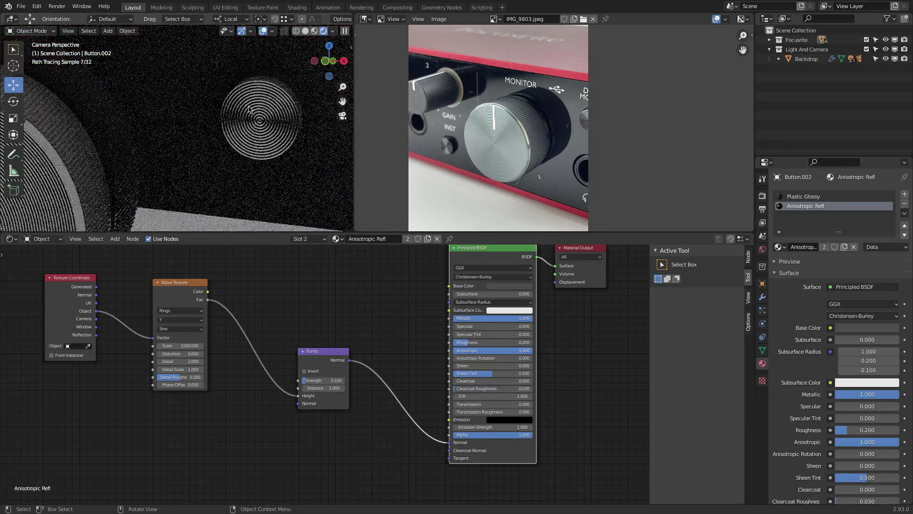
- Select the small button on the far side of the monitor dial and check its shared mesh data and material slots
{"action": "left_click", "coordinate": [253, 111]}
{"action": "scroll", "coordinate": [252, 110], "scroll_direction": "down", "scroll_amount": 6}
{"action": "middle_click_drag", "start_coordinate": [100, 149], "coordinate": [250, 138], "text": "shift"}
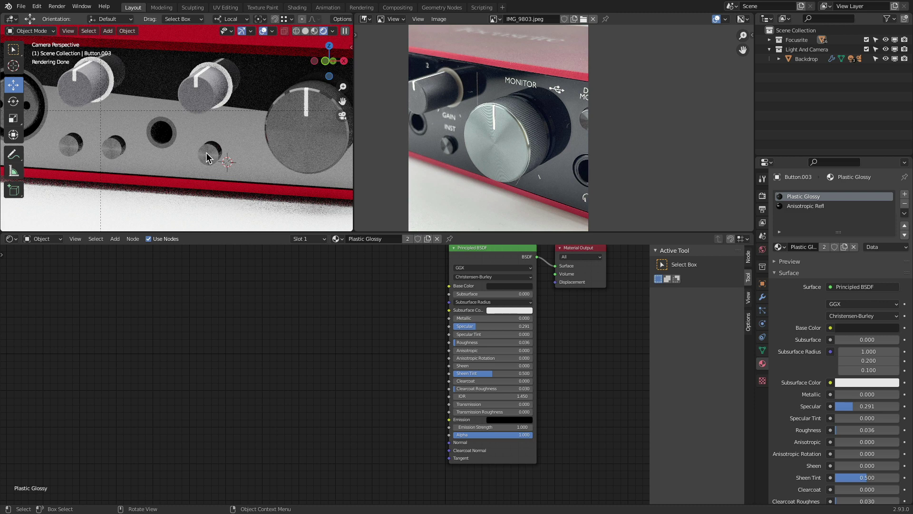
{"action": "left_click", "coordinate": [763, 350]}
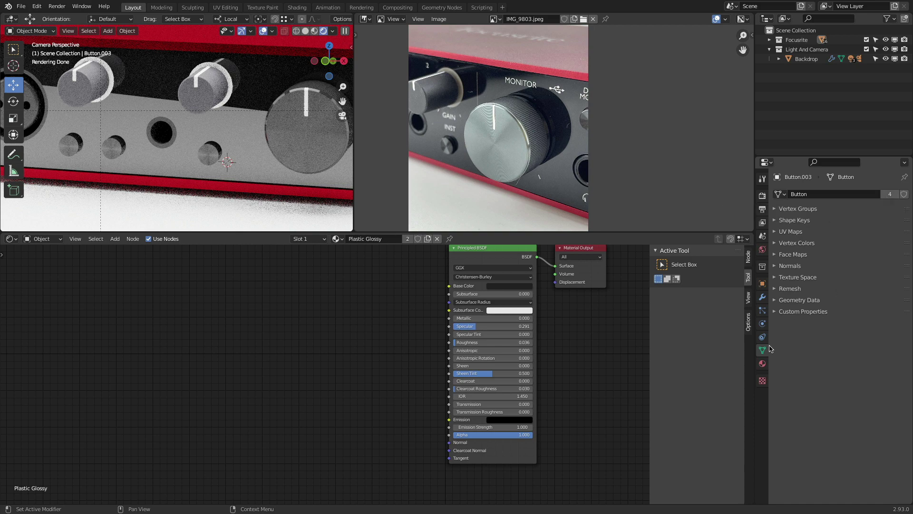
{"action": "left_click", "coordinate": [763, 363]}
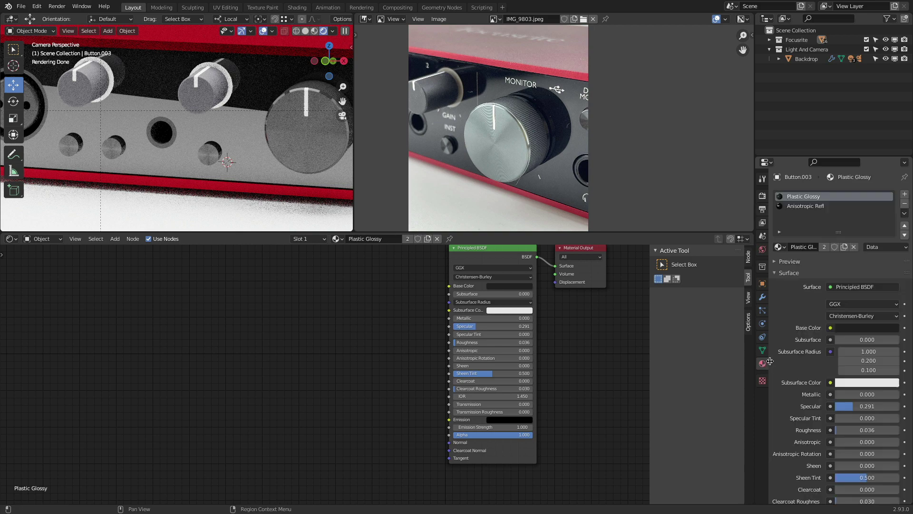
{"action": "left_click", "coordinate": [821, 208]}
{"action": "left_click", "coordinate": [823, 197]}
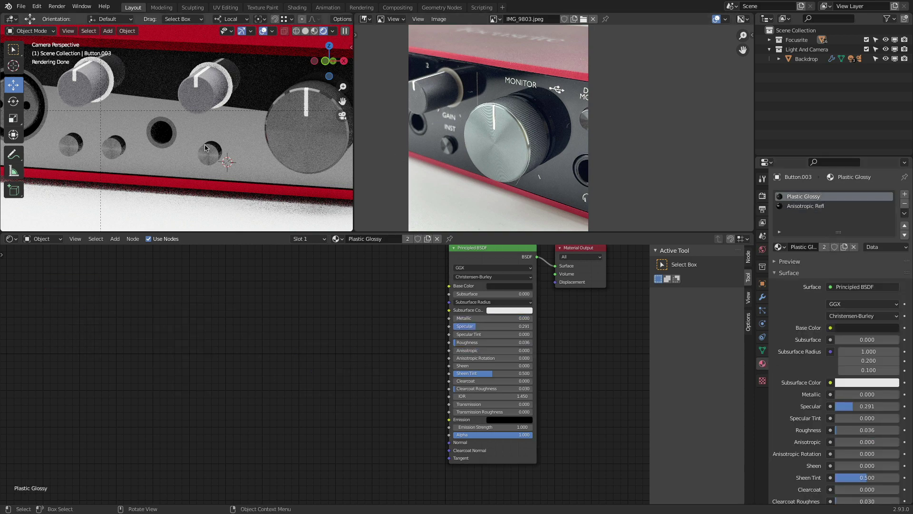
- Examine the ribbed side and front rim of the monitor dial in the render and in the reference photo
{"action": "scroll", "coordinate": [250, 179], "scroll_direction": "down", "scroll_amount": 3}
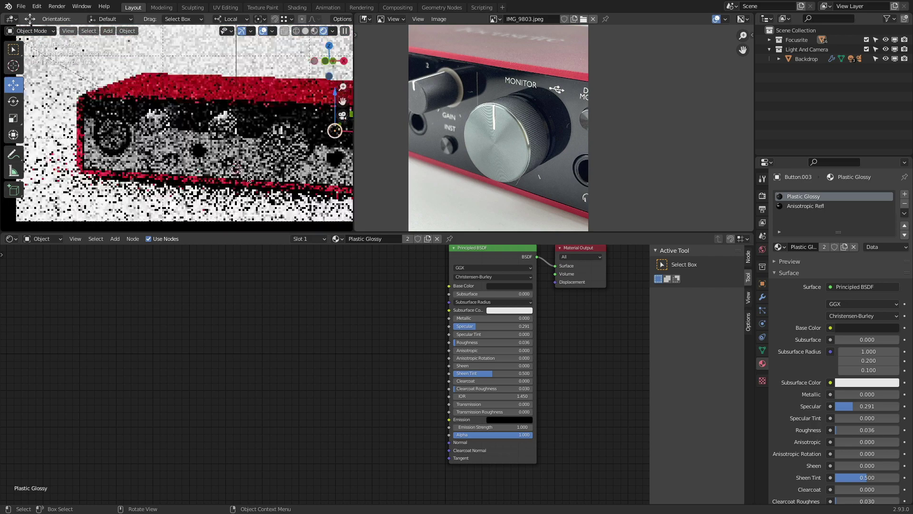
{"action": "middle_click_drag", "start_coordinate": [254, 171], "coordinate": [210, 165], "text": "shift"}
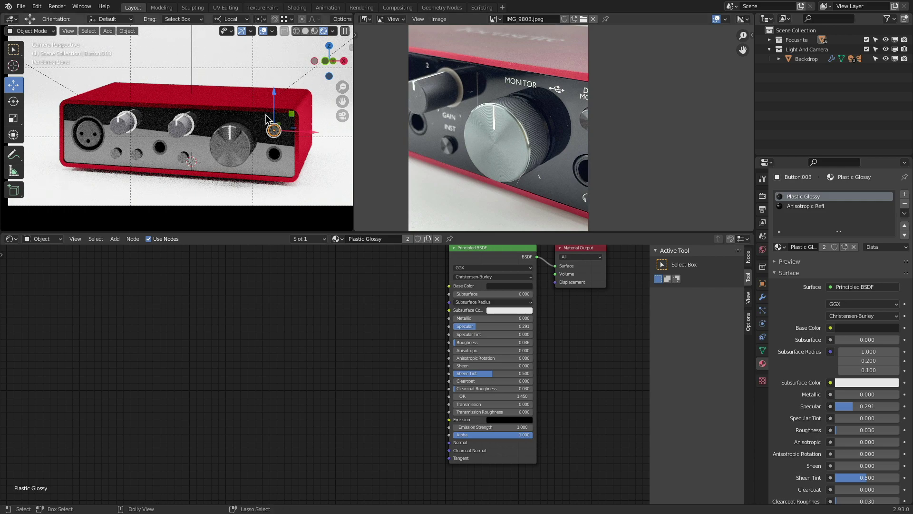
{"action": "scroll", "coordinate": [267, 119], "scroll_direction": "up", "scroll_amount": 10}
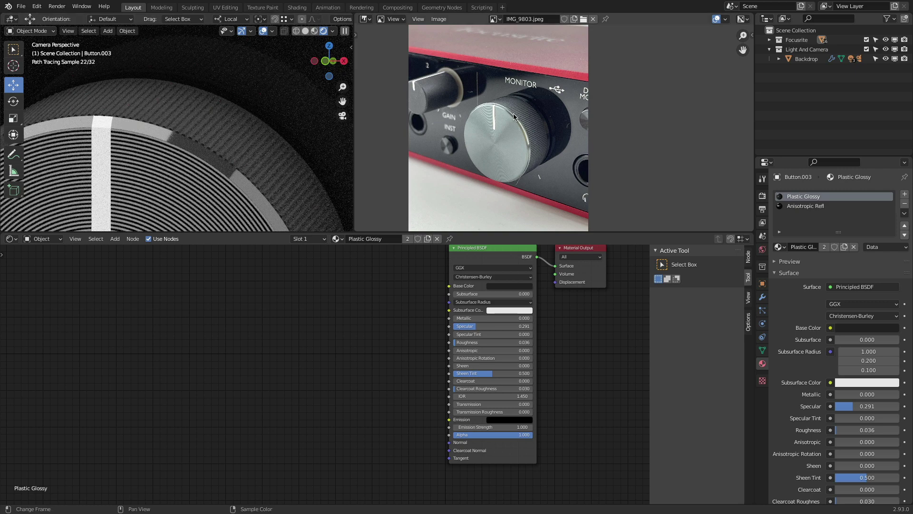
{"action": "scroll", "coordinate": [511, 111], "scroll_direction": "up", "scroll_amount": 6}
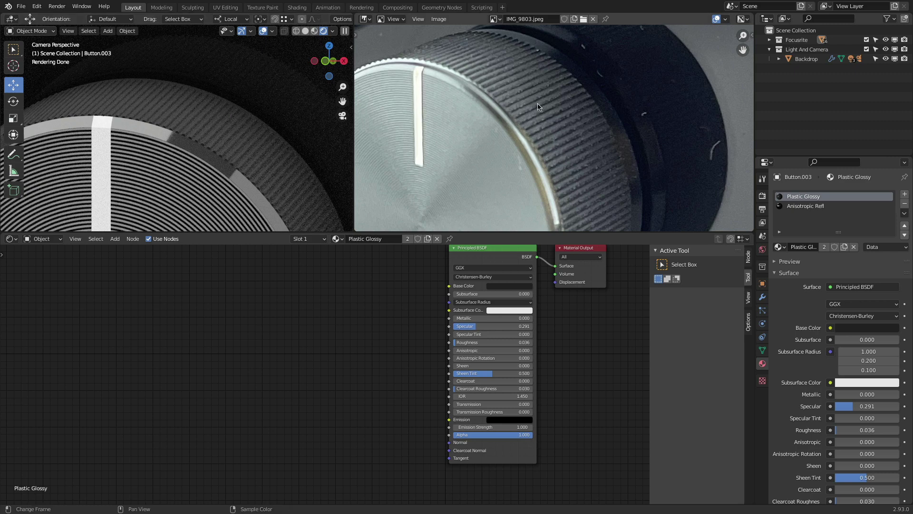
{"action": "scroll", "coordinate": [496, 104], "scroll_direction": "up", "scroll_amount": 4}
{"action": "scroll", "coordinate": [495, 103], "scroll_direction": "down", "scroll_amount": 2}
{"action": "middle_click_drag", "start_coordinate": [418, 60], "coordinate": [556, 136]}
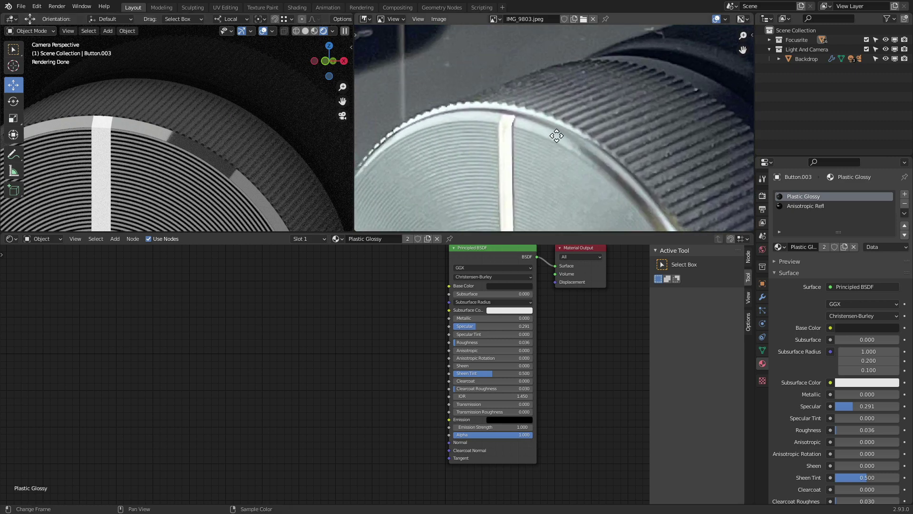
{"action": "scroll", "coordinate": [474, 105], "scroll_direction": "up", "scroll_amount": 4}
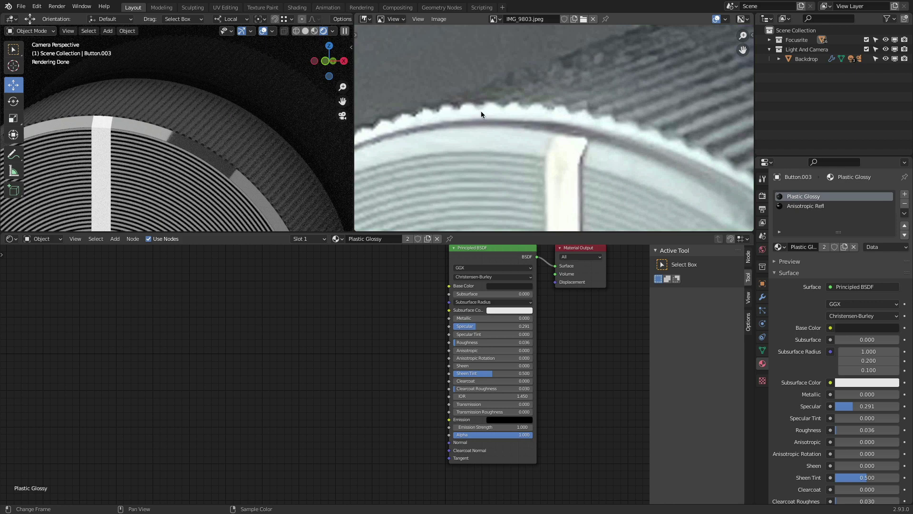
{"action": "scroll", "coordinate": [481, 110], "scroll_direction": "up", "scroll_amount": 1}
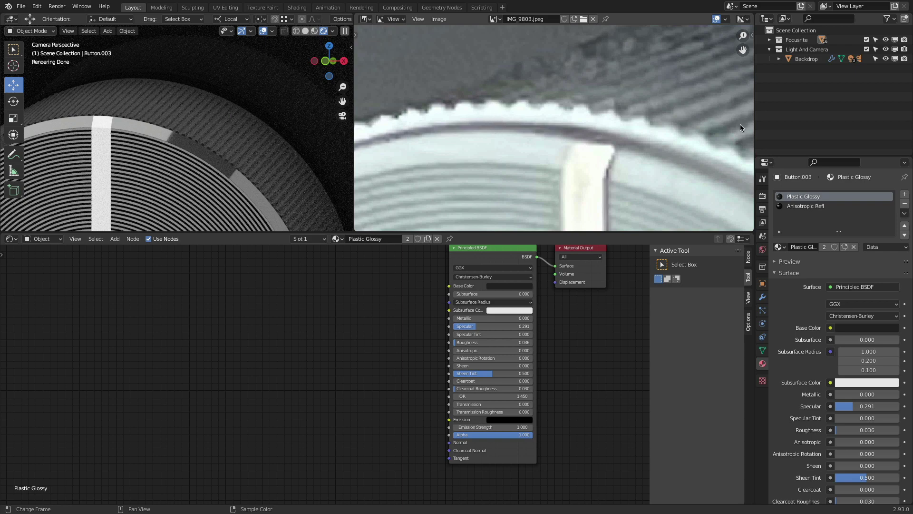
{"action": "scroll", "coordinate": [646, 90], "scroll_direction": "down", "scroll_amount": 4}
{"action": "middle_click_drag", "start_coordinate": [646, 90], "coordinate": [471, 82]}
{"action": "middle_click_drag", "start_coordinate": [620, 171], "coordinate": [570, 104]}
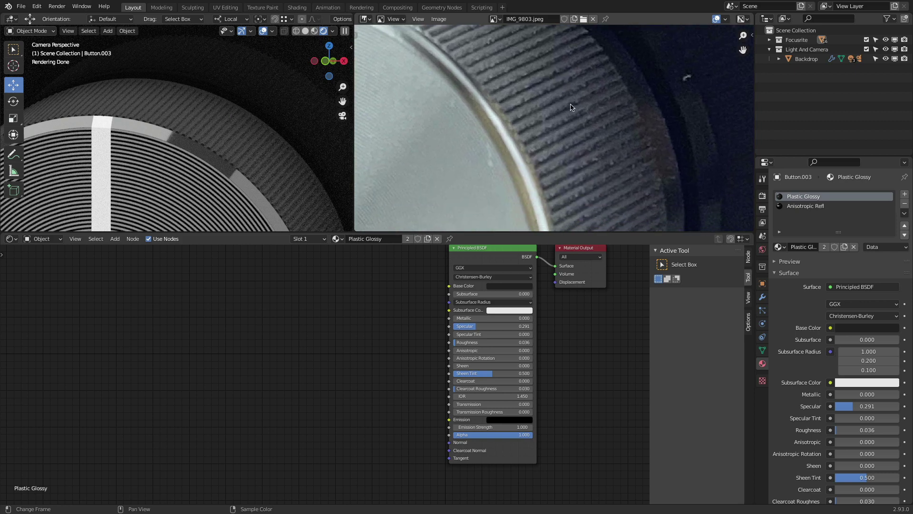
- Compare the notched front edge of the monitor dial's ribbed side with the close-up in the reference photo
{"action": "scroll", "coordinate": [573, 107], "scroll_direction": "down", "scroll_amount": 2}
{"action": "scroll", "coordinate": [576, 116], "scroll_direction": "up", "scroll_amount": 2}
{"action": "scroll", "coordinate": [575, 119], "scroll_direction": "down", "scroll_amount": 2}
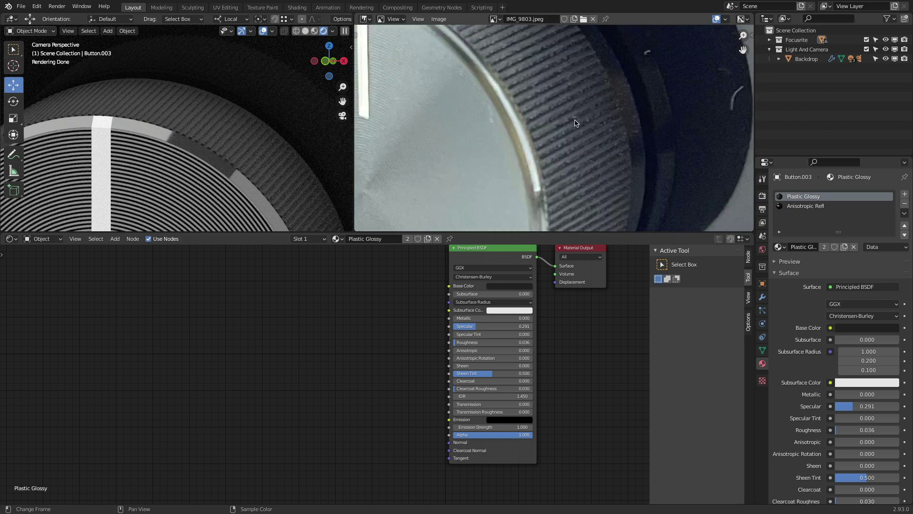
{"action": "scroll", "coordinate": [203, 123], "scroll_direction": "up", "scroll_amount": 3}
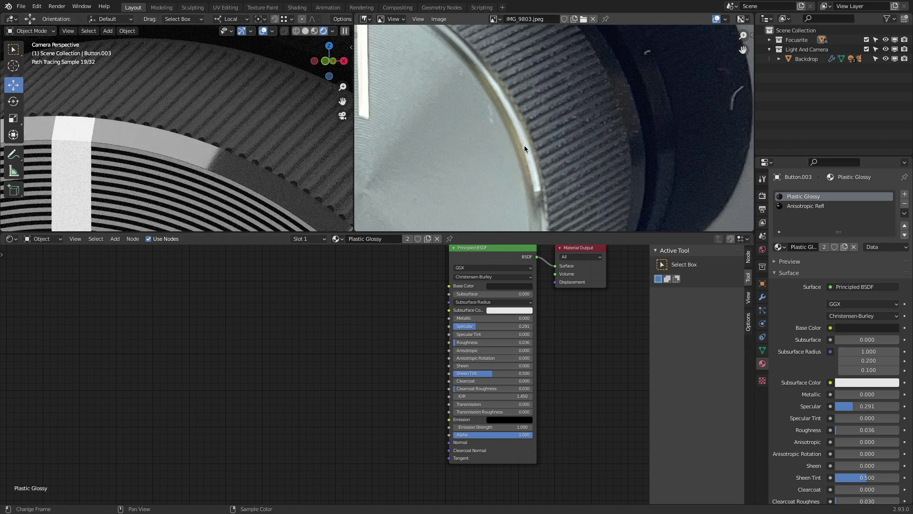
{"action": "scroll", "coordinate": [530, 145], "scroll_direction": "down", "scroll_amount": 4}
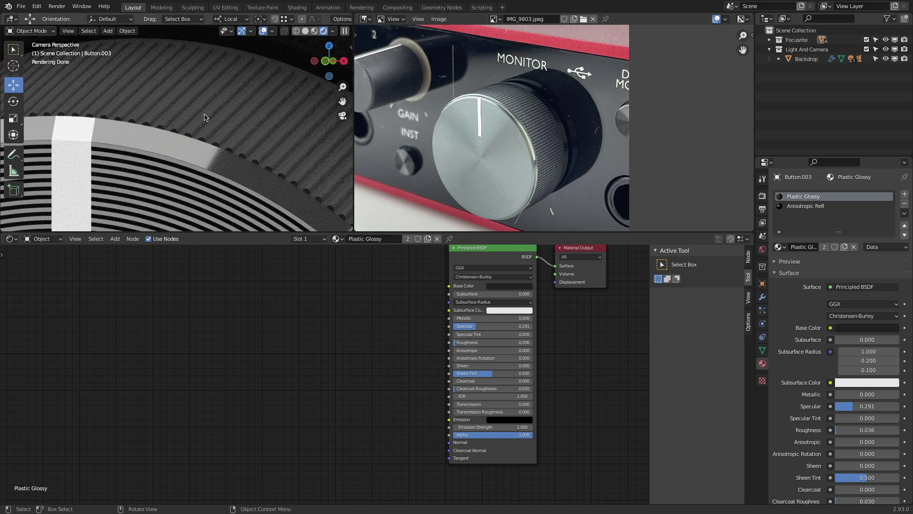
{"action": "scroll", "coordinate": [471, 101], "scroll_direction": "up", "scroll_amount": 8}
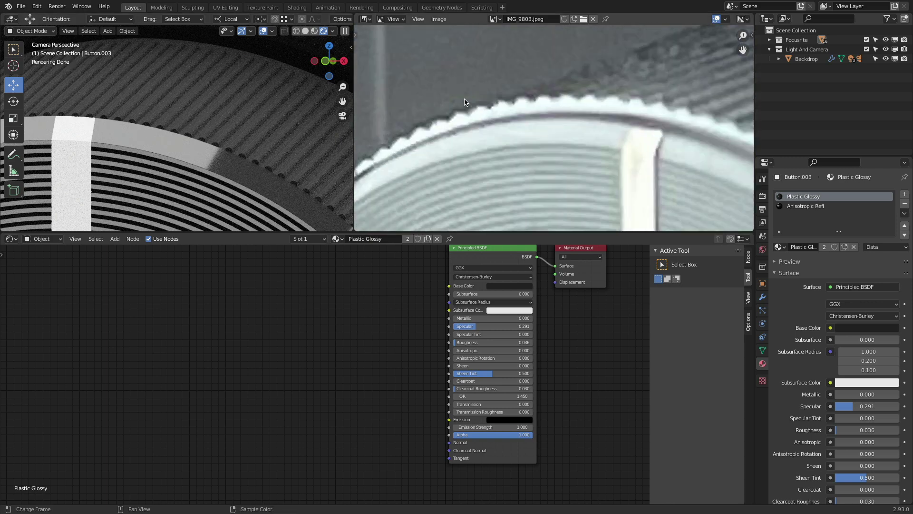
{"action": "scroll", "coordinate": [465, 102], "scroll_direction": "down", "scroll_amount": 3}
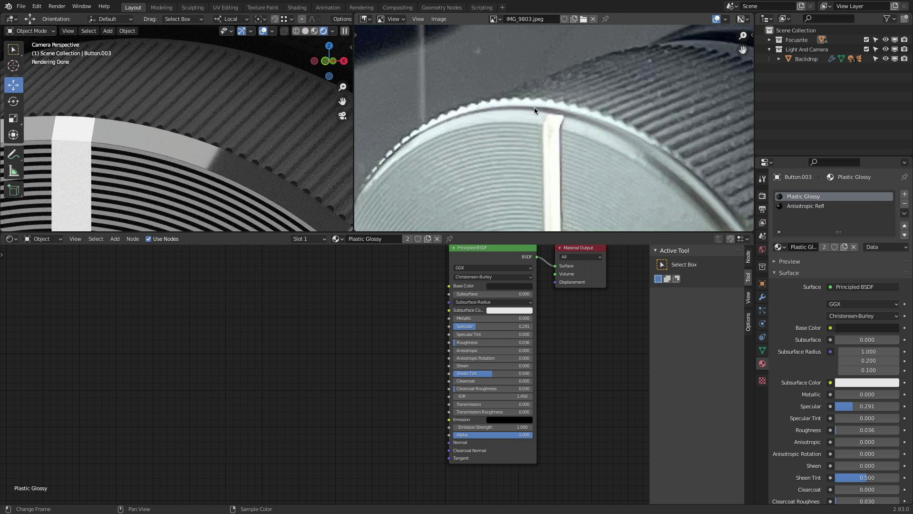
- Set Metallic to 1 and Specular to 0 in the monitor dial's Plastic Glossy material, checking it against Anisotropic Refl
{"action": "left_click", "coordinate": [193, 108]}
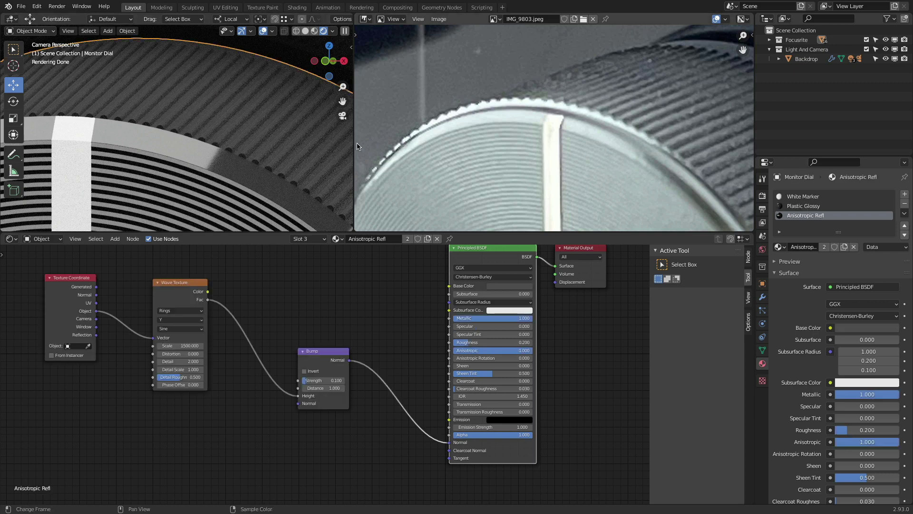
{"action": "left_click", "coordinate": [811, 206]}
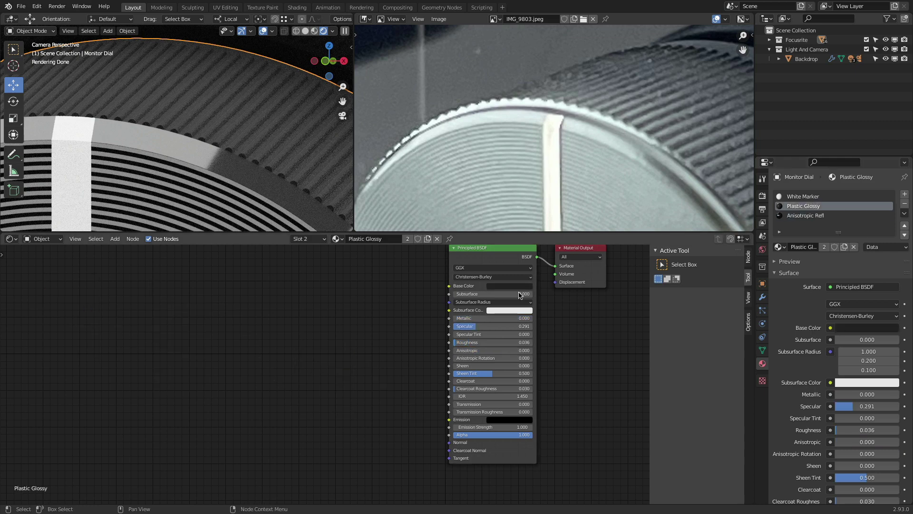
{"action": "left_click_drag", "start_coordinate": [505, 327], "coordinate": [561, 319]}
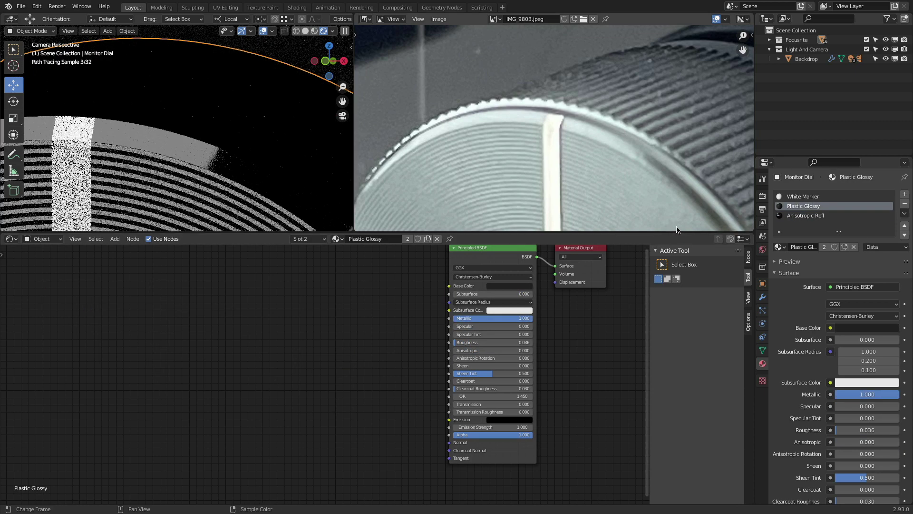
{"action": "left_click", "coordinate": [816, 215]}
{"action": "left_click", "coordinate": [817, 206]}
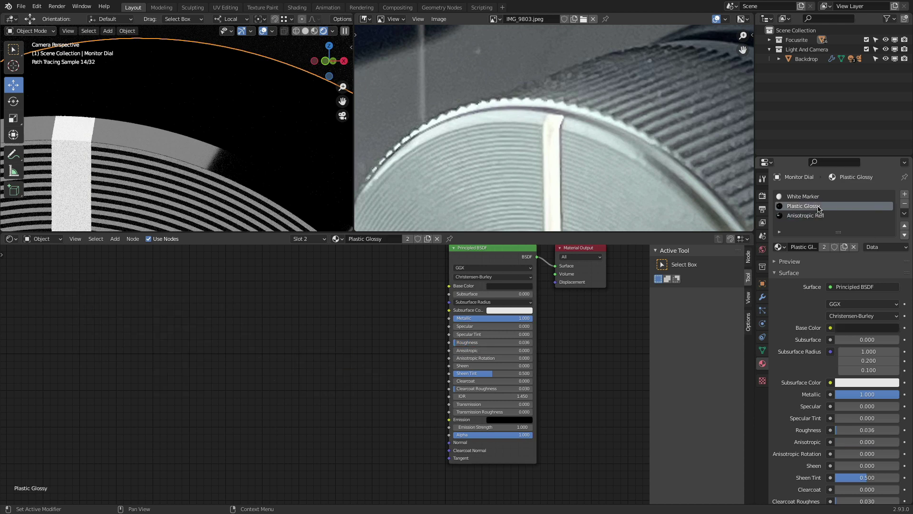
{"action": "left_click", "coordinate": [822, 216]}
{"action": "left_click", "coordinate": [826, 207]}
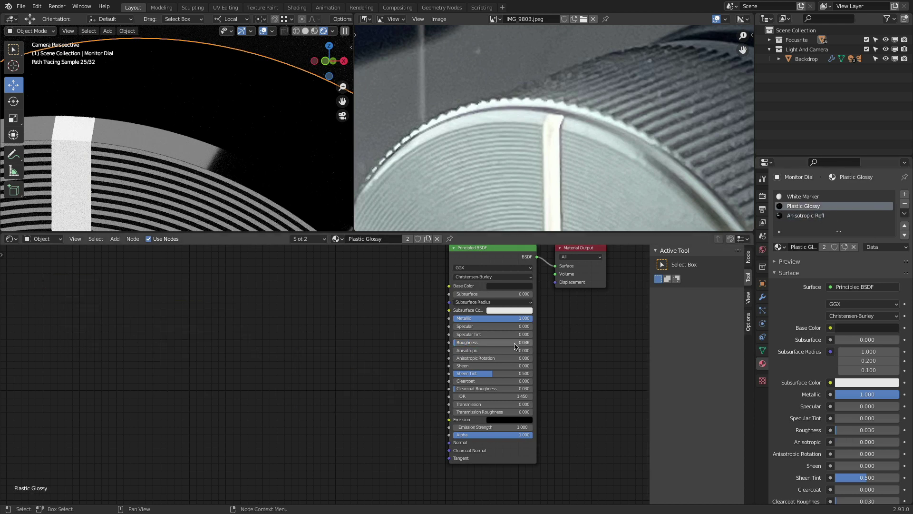
- Set the Roughness of the monitor dial's Plastic Glossy material to 0.2
{"action": "left_click", "coordinate": [501, 341]}
{"action": "key", "text": "BackSpace"}
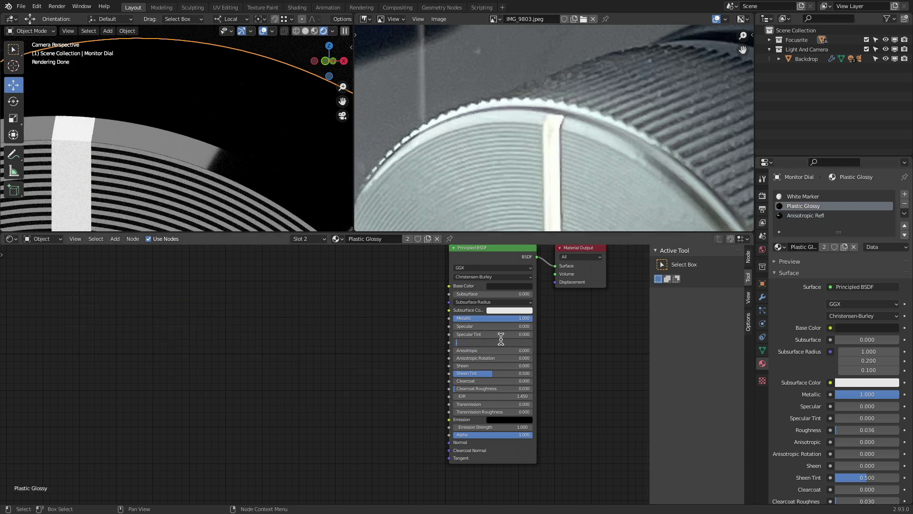
{"action": "key", "text": "Return"}
{"action": "left_click", "coordinate": [485, 342]}
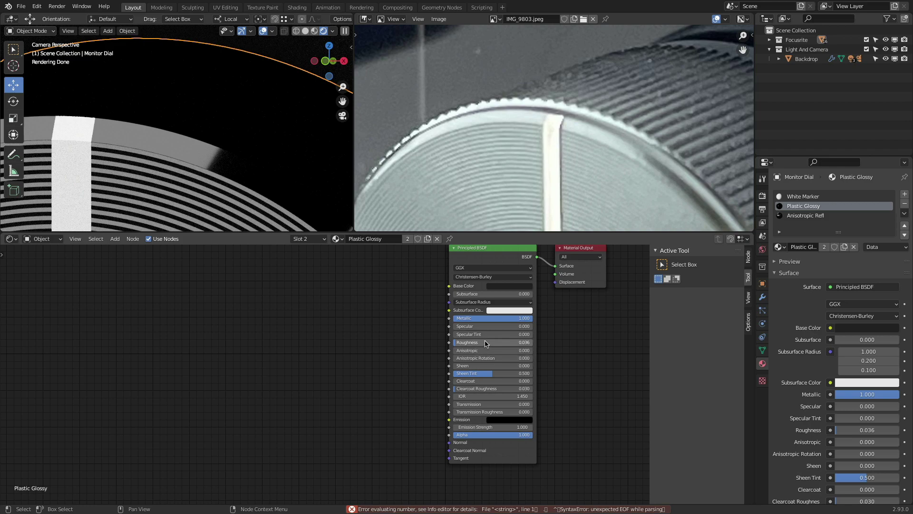
{"action": "key", "text": "BackSpace"}
{"action": "type", "text": "0.2"}
{"action": "key", "text": "Return"}
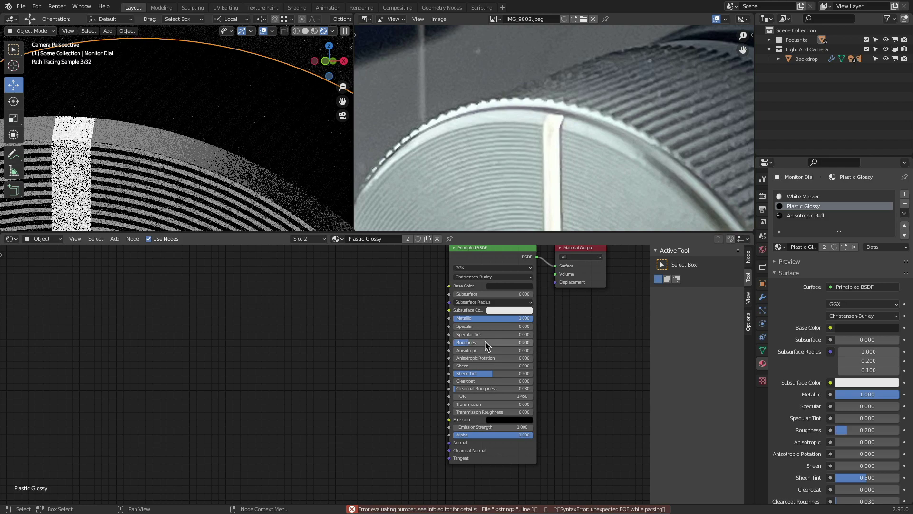
- Lighten the Base Color of Plastic Glossy to a medium grey while viewing the dial's ribbed side up close
{"action": "middle_click_drag", "start_coordinate": [194, 127], "coordinate": [161, 139]}
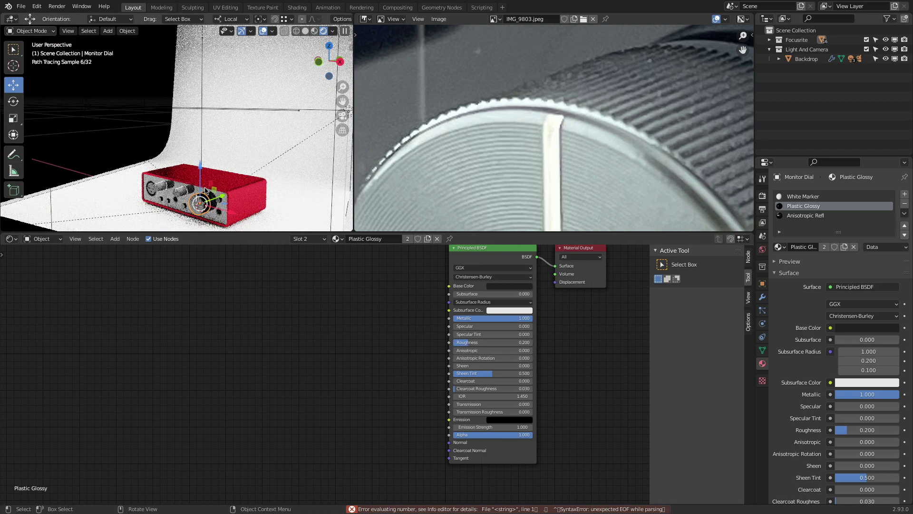
{"action": "scroll", "coordinate": [204, 162], "scroll_direction": "up", "scroll_amount": 3}
{"action": "middle_click_drag", "start_coordinate": [233, 185], "coordinate": [213, 156], "text": "shift"}
{"action": "scroll", "coordinate": [204, 143], "scroll_direction": "up", "scroll_amount": 4}
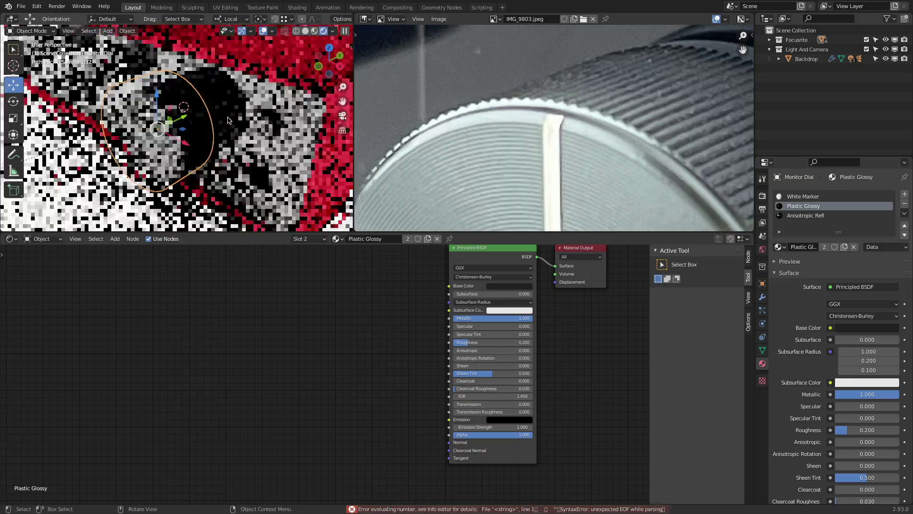
{"action": "middle_click_drag", "start_coordinate": [190, 128], "coordinate": [164, 78]}
{"action": "scroll", "coordinate": [143, 83], "scroll_direction": "up", "scroll_amount": 3}
{"action": "scroll", "coordinate": [138, 84], "scroll_direction": "up", "scroll_amount": 5}
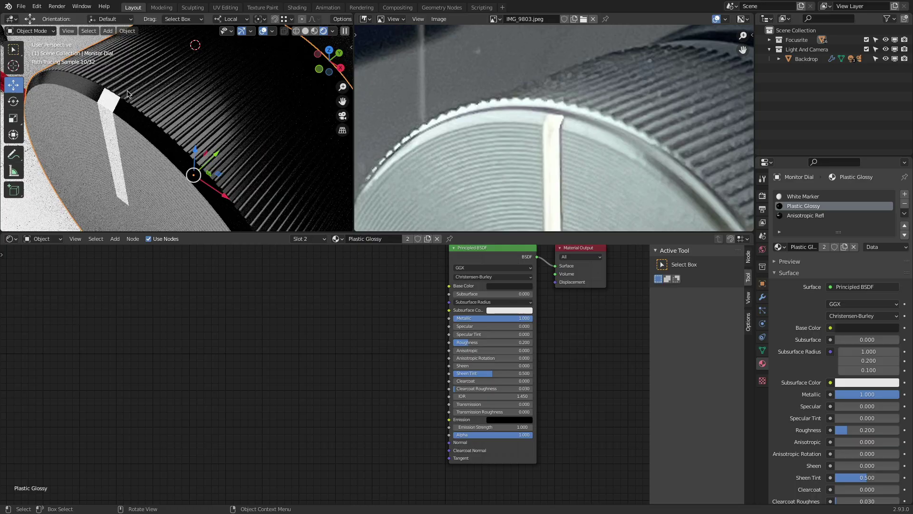
{"action": "middle_click_drag", "start_coordinate": [122, 121], "coordinate": [206, 116]}
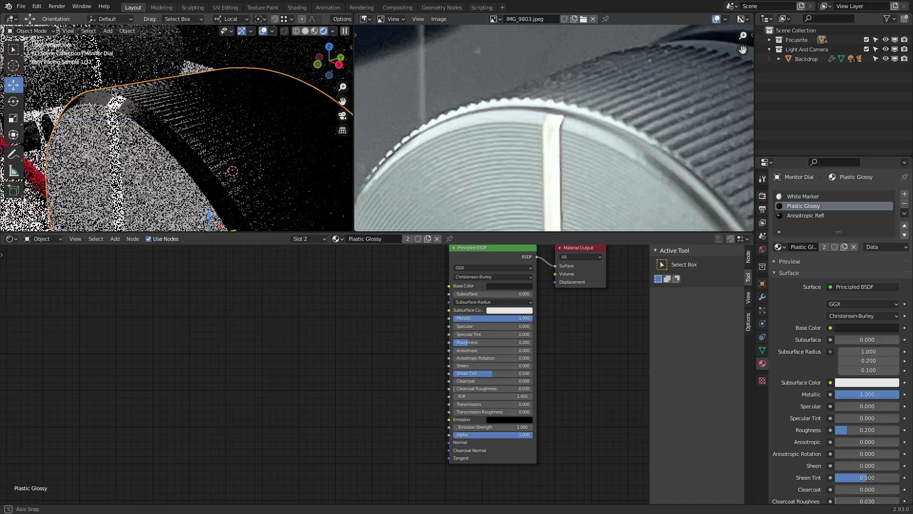
{"action": "left_click", "coordinate": [509, 285]}
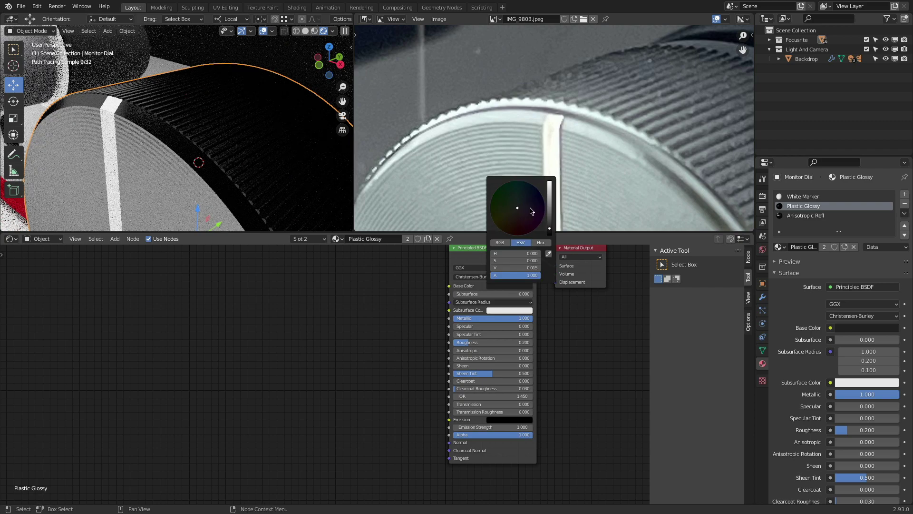
{"action": "left_click", "coordinate": [550, 210]}
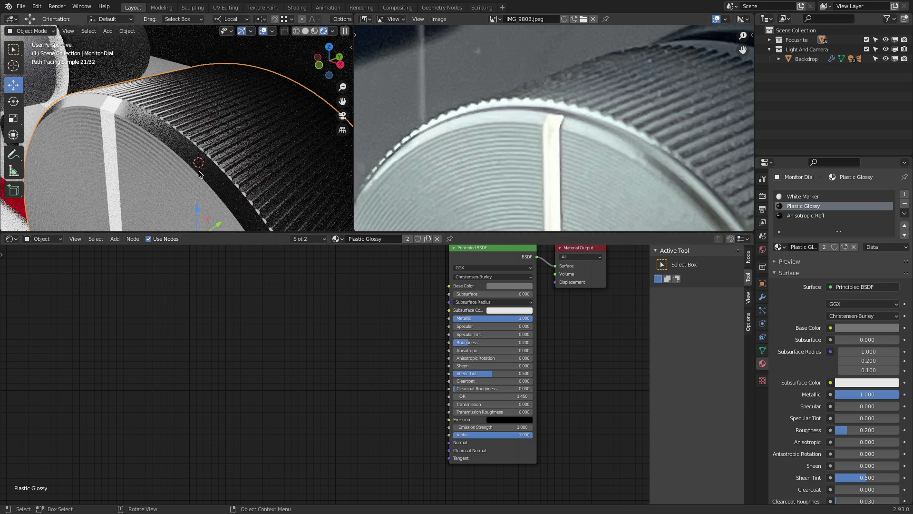
- Copy the Base Color of Plastic Glossy into the Base Color of the Anisotropic Refl material
{"action": "left_click", "coordinate": [821, 218]}
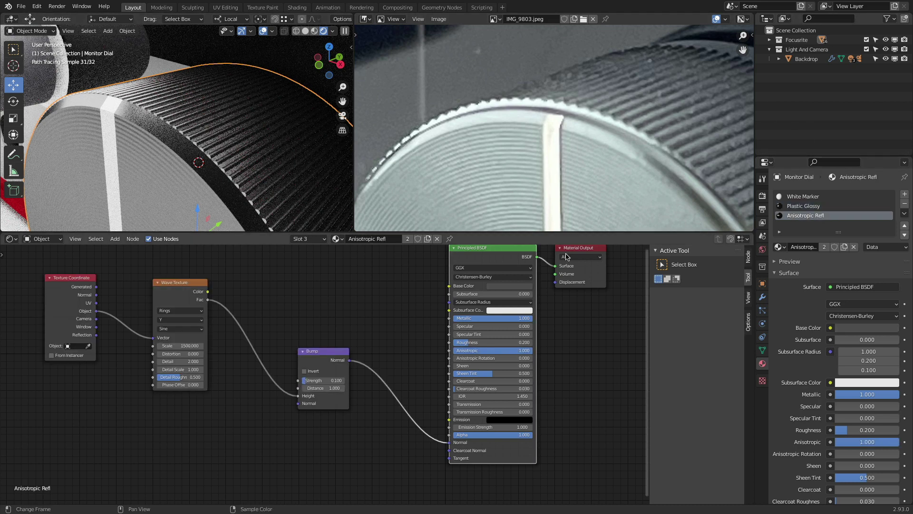
{"action": "left_click", "coordinate": [815, 207]}
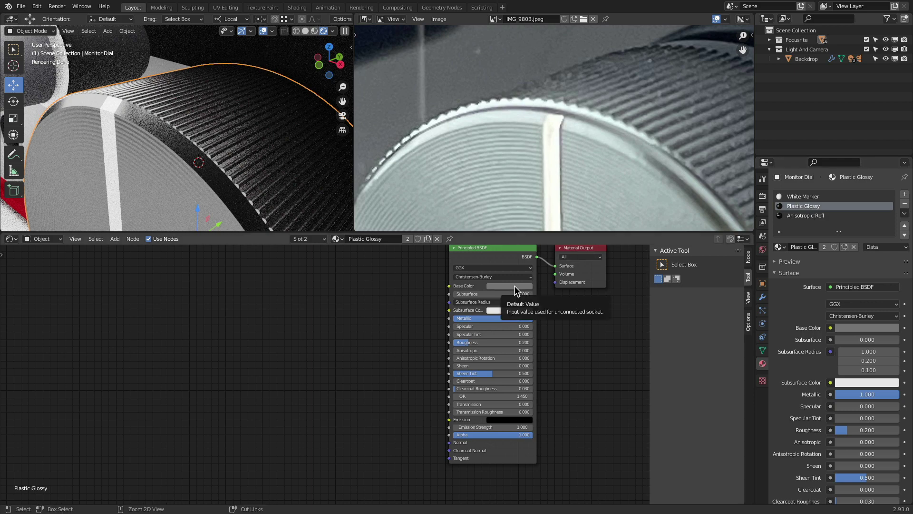
{"action": "left_click", "coordinate": [808, 216]}
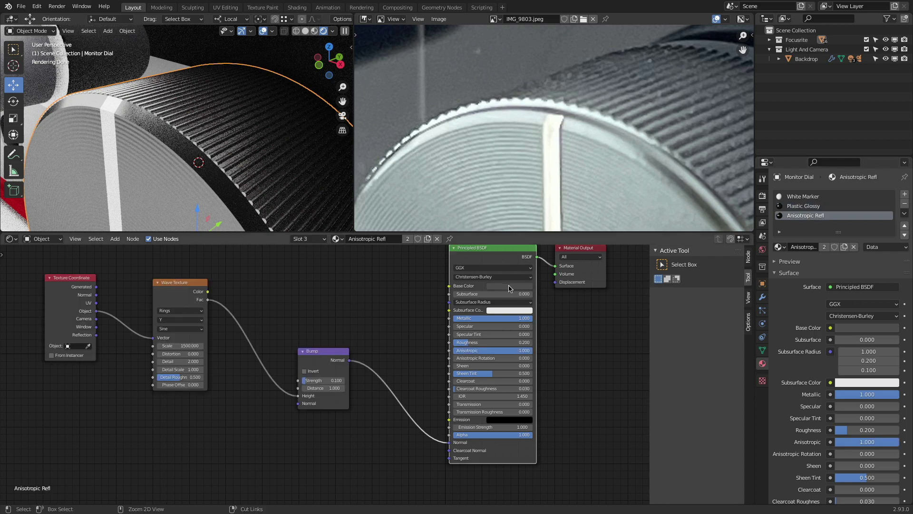
{"action": "key", "text": "ctrl+v"}
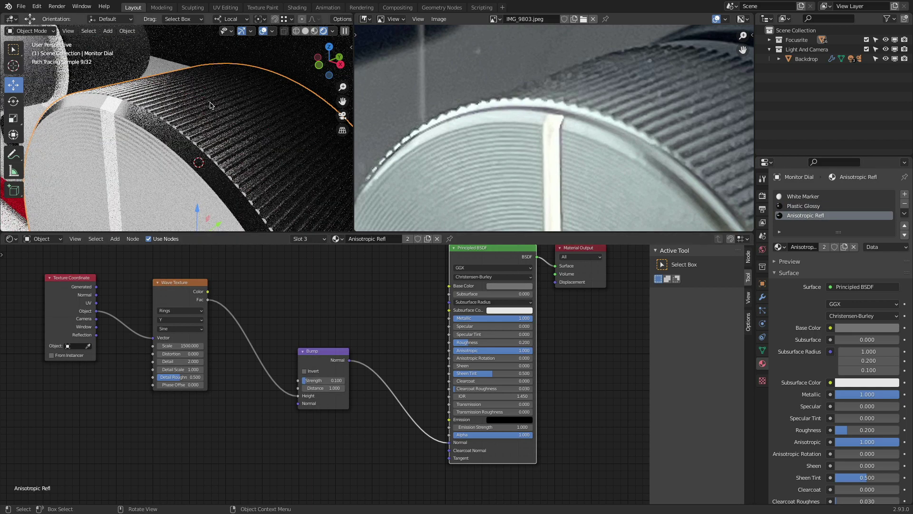
{"action": "left_click", "coordinate": [517, 287]}
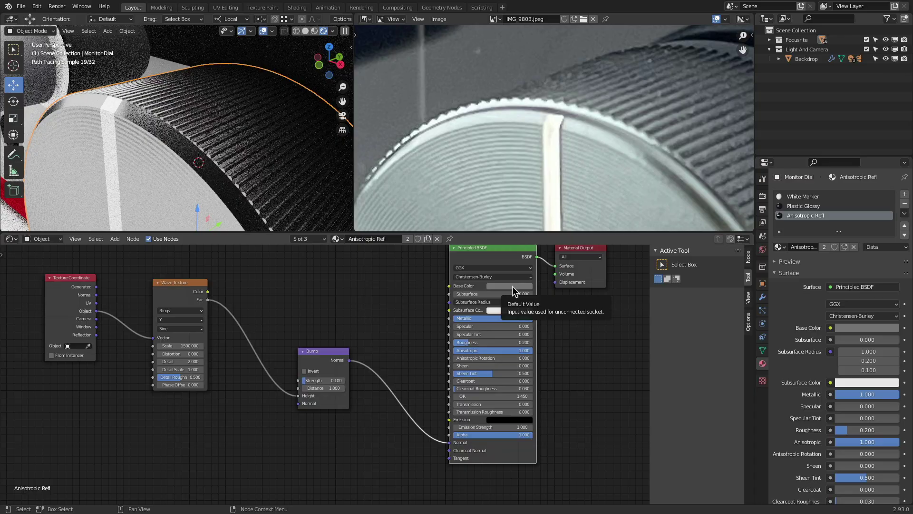
- Hide the lights Area Left, Area Right and Area Top under Backdrop in the viewport
{"action": "scroll", "coordinate": [271, 135], "scroll_direction": "down", "scroll_amount": 6}
{"action": "mouse_move", "coordinate": [248, 129]}
{"action": "middle_mouse_down"}
{"action": "mouse_move", "coordinate": [285, 116]}
{"action": "mouse_move", "coordinate": [225, 115]}
{"action": "mouse_move", "coordinate": [221, 85]}
{"action": "mouse_move", "coordinate": [199, 100]}
{"action": "middle_mouse_up"}
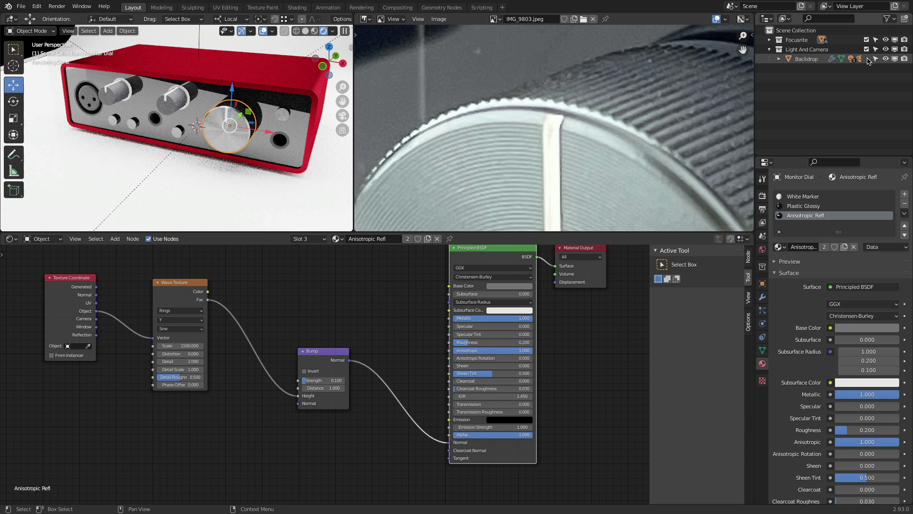
{"action": "left_click", "coordinate": [778, 59]}
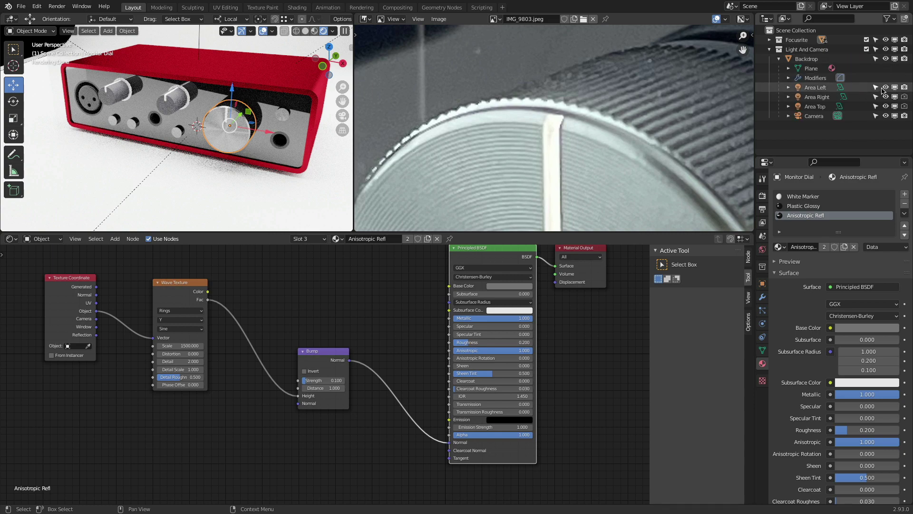
{"action": "left_click_drag", "start_coordinate": [885, 88], "coordinate": [887, 107]}
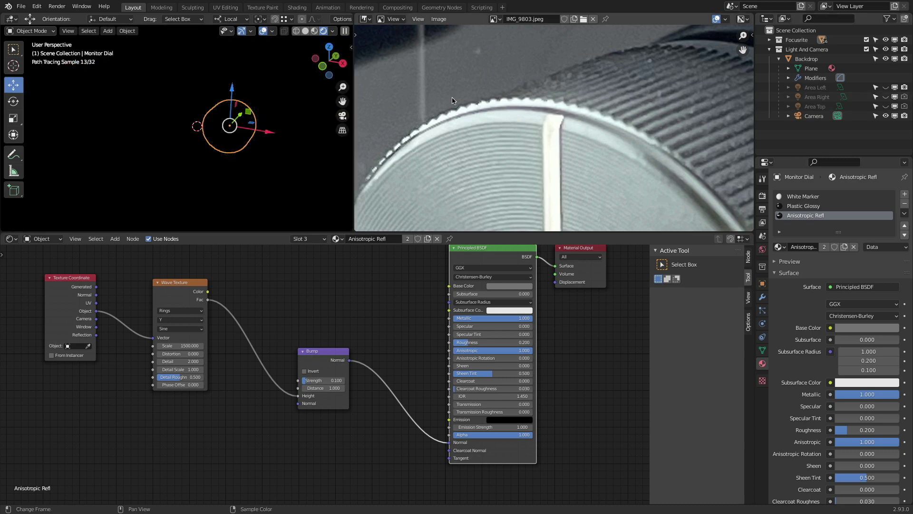
- Switch the area showing the reference photo to a 3D Viewport
{"action": "scroll", "coordinate": [452, 97], "scroll_direction": "down", "scroll_amount": 8}
{"action": "left_click", "coordinate": [366, 19]}
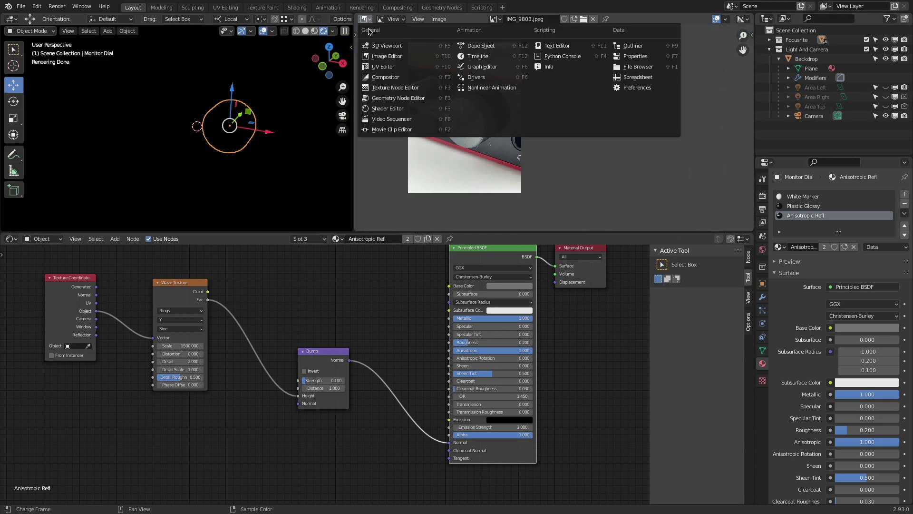
{"action": "left_click", "coordinate": [375, 48]}
{"action": "scroll", "coordinate": [531, 146], "scroll_direction": "up", "scroll_amount": 6}
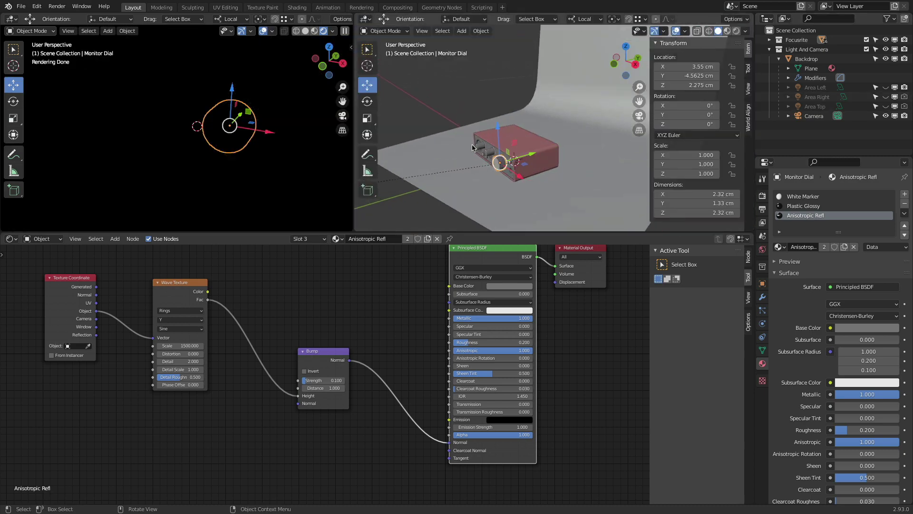
- Select the gain dial nearest the monitor dial and frame it in the solid-shaded viewport
{"action": "middle_click_drag", "start_coordinate": [532, 146], "coordinate": [627, 139]}
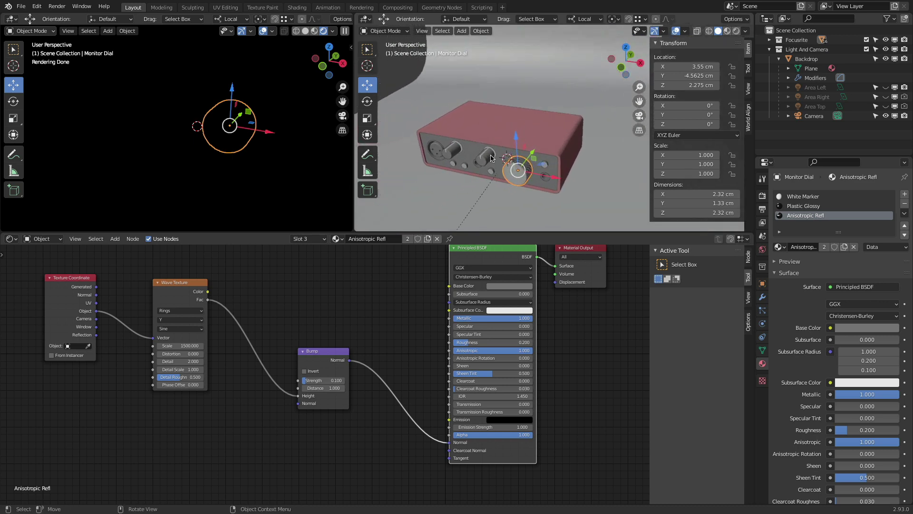
{"action": "scroll", "coordinate": [492, 148], "scroll_direction": "up", "scroll_amount": 1}
{"action": "left_click", "coordinate": [491, 147]}
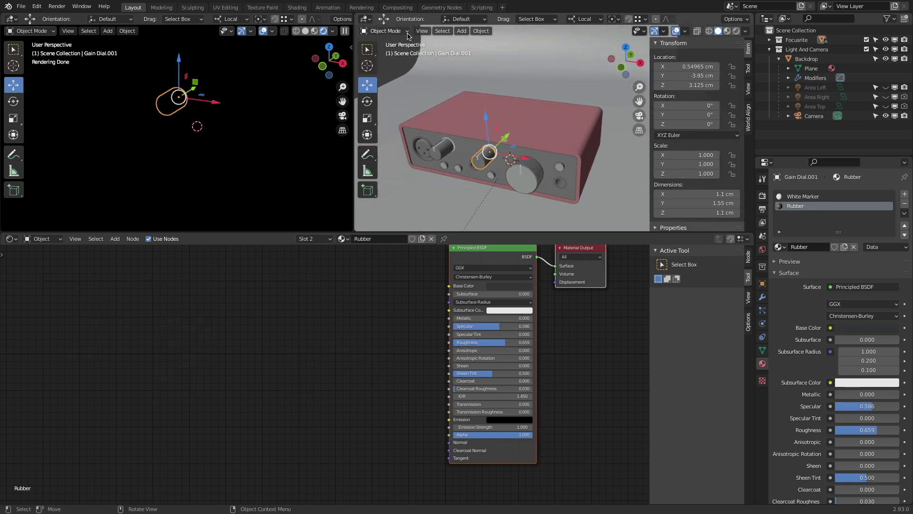
{"action": "left_click", "coordinate": [422, 30]}
{"action": "left_click", "coordinate": [450, 84]}
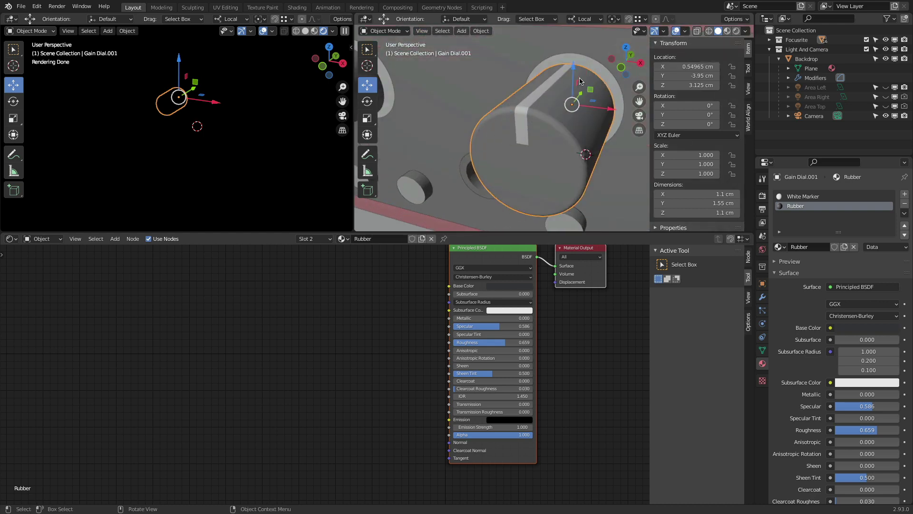
- Turn off the Edge Length overlay while editing the gain dial's mesh, and return to Object Mode
{"action": "key", "text": "Tab"}
{"action": "left_click", "coordinate": [685, 31]}
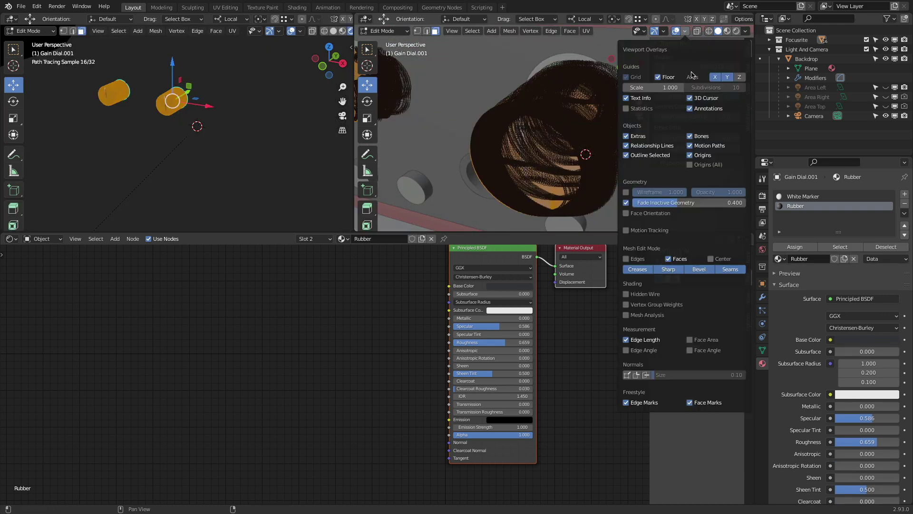
{"action": "left_click", "coordinate": [643, 340]}
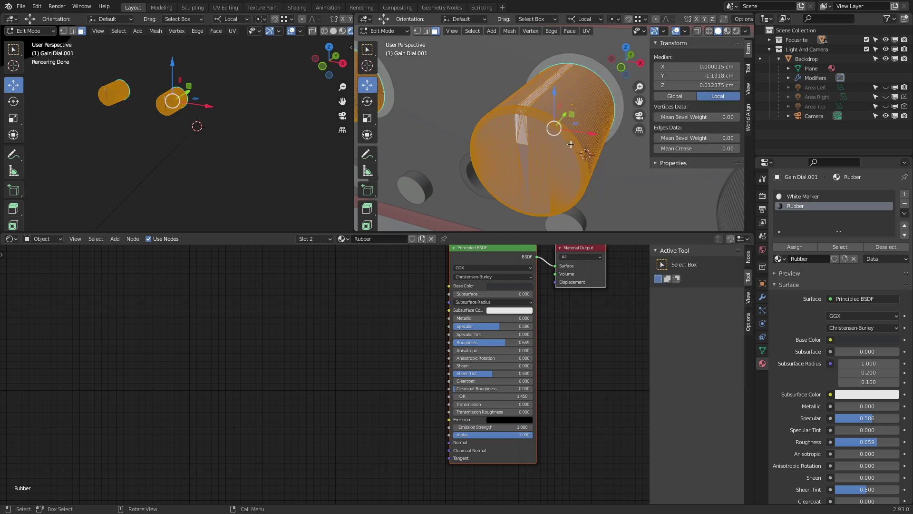
{"action": "key", "text": "Tab"}
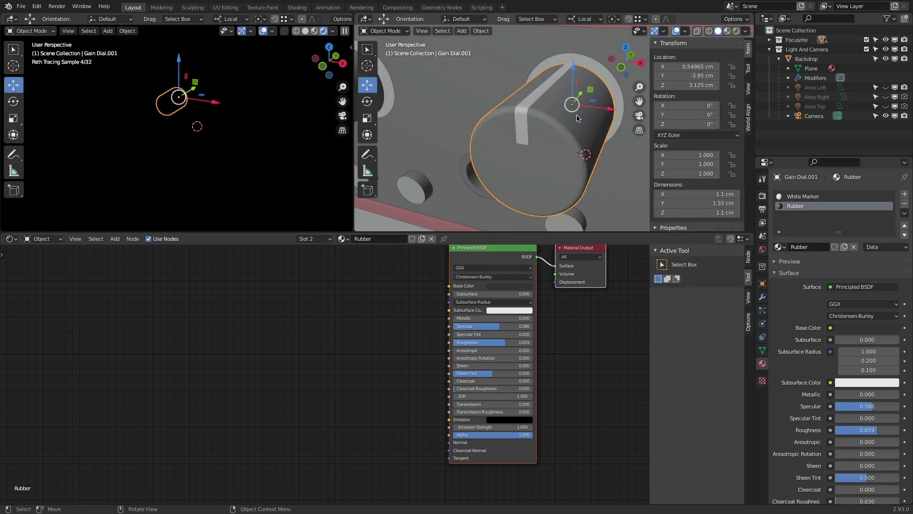
- Select the LED ring around the gain dial nearest the monitor dial and raise its material's emission colour to white
{"action": "left_click", "coordinate": [592, 67]}
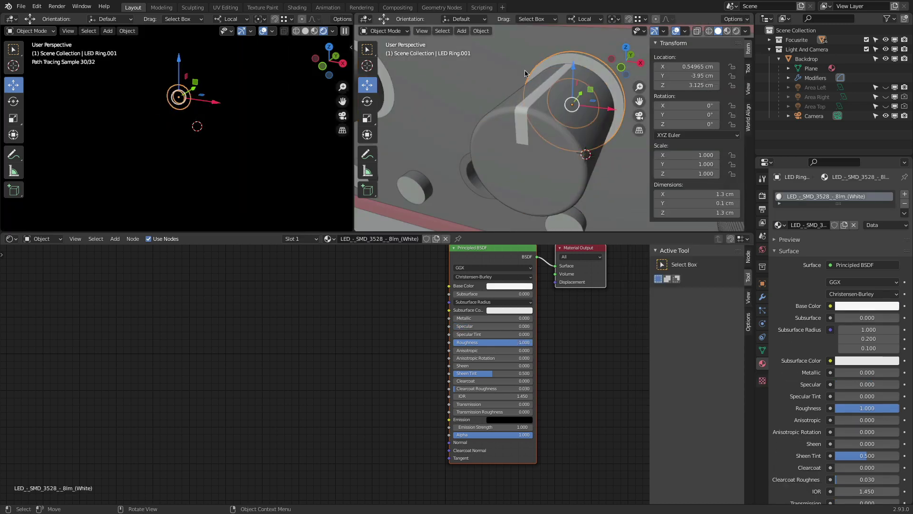
{"action": "key", "text": "KP_Decimal"}
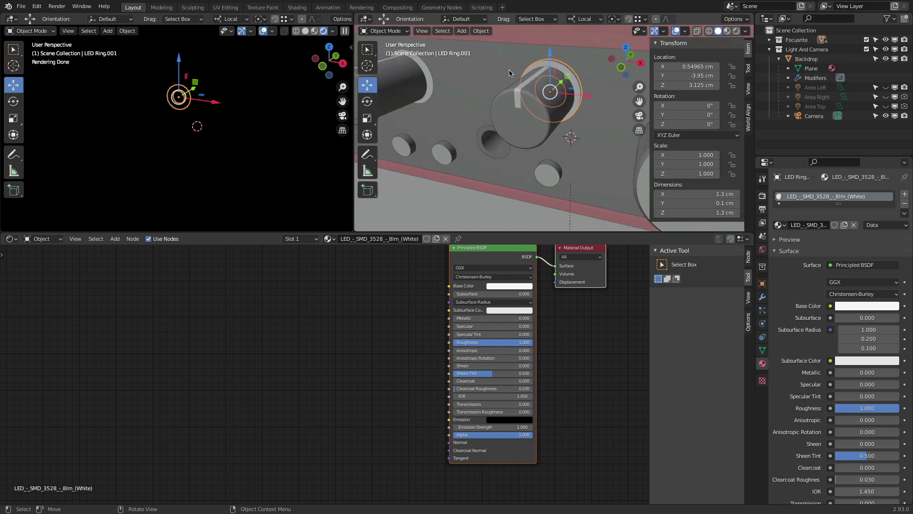
{"action": "left_click", "coordinate": [424, 67]}
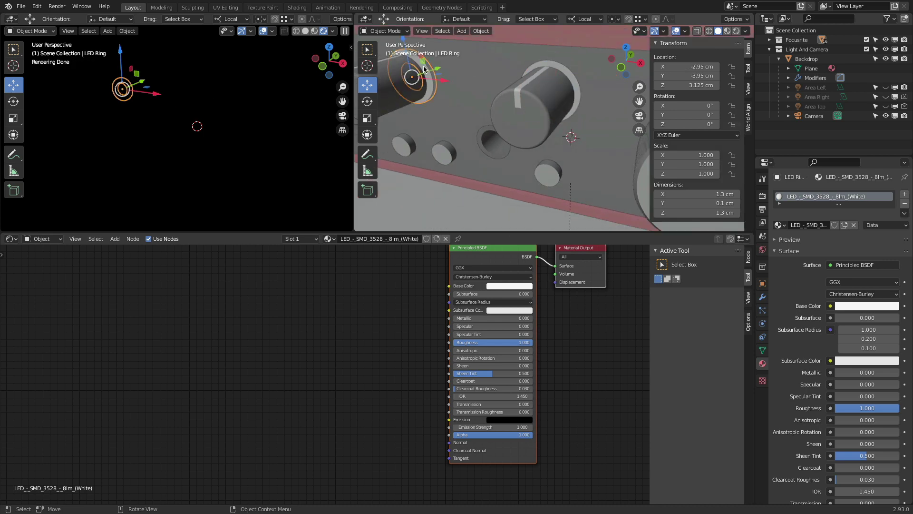
{"action": "left_click", "coordinate": [564, 68]}
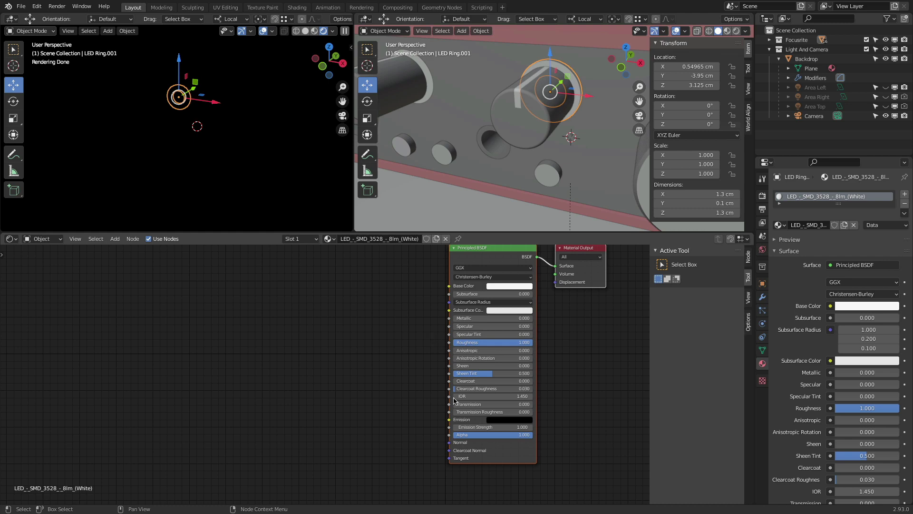
{"action": "left_click", "coordinate": [505, 421]}
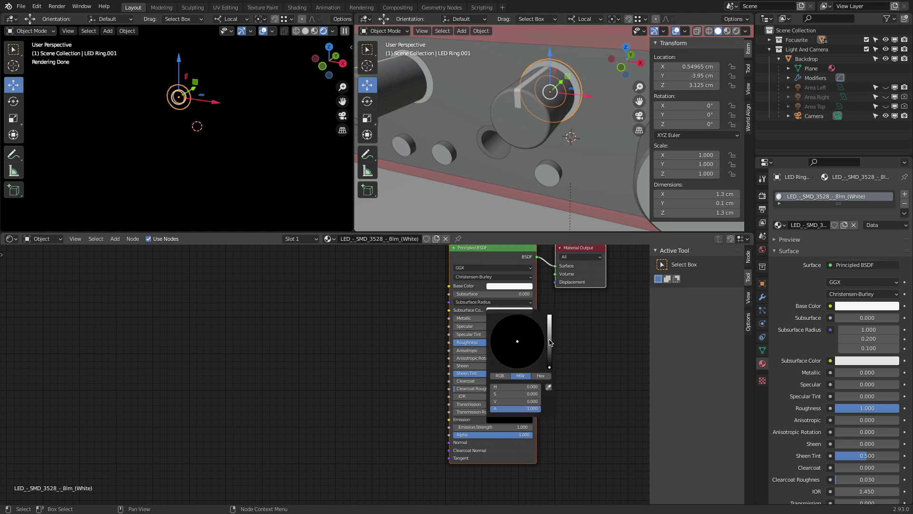
{"action": "left_click_drag", "start_coordinate": [551, 342], "coordinate": [550, 315]}
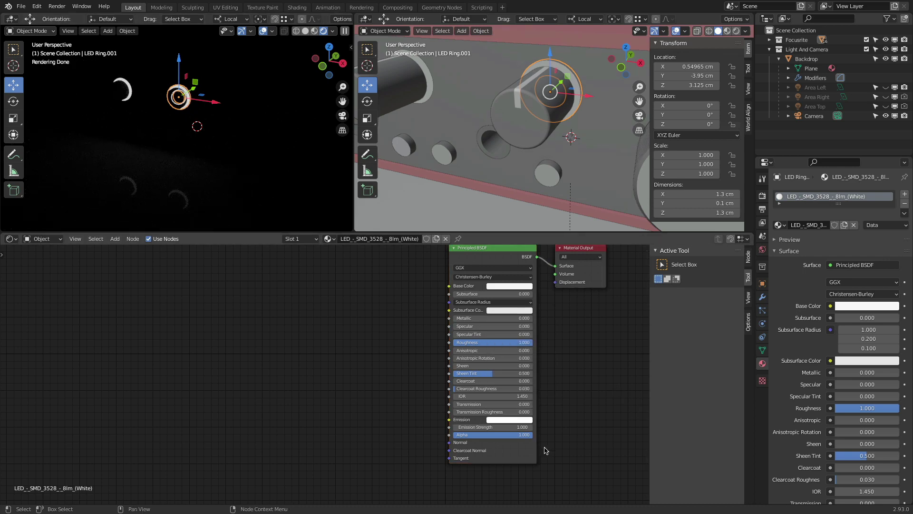
- Change the LED ring material's emission colour to red and set its emission strength to 10
{"action": "left_click", "coordinate": [511, 419]}
{"action": "left_click_drag", "start_coordinate": [512, 354], "coordinate": [520, 369]}
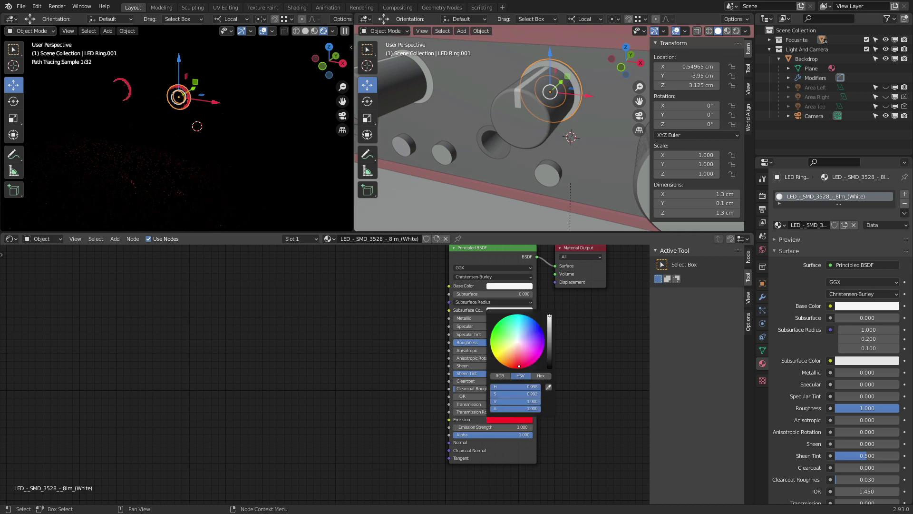
{"action": "left_click", "coordinate": [505, 428]}
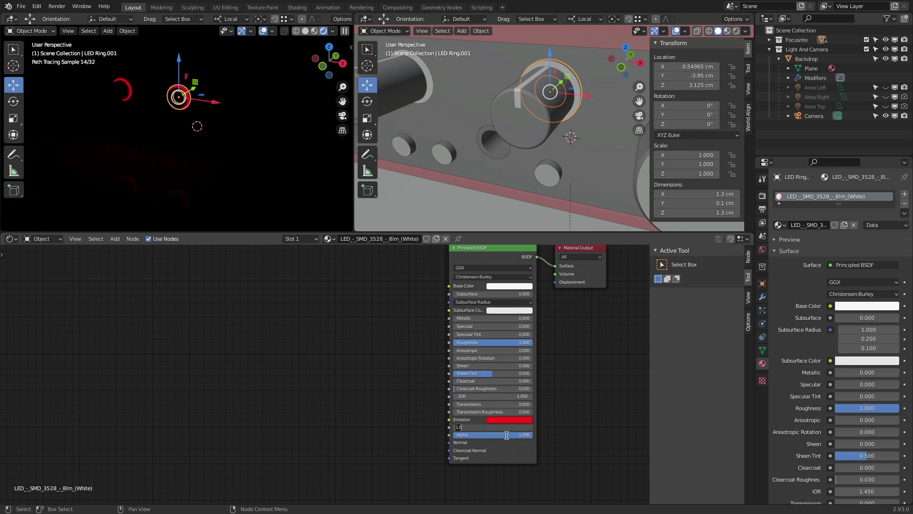
{"action": "type", "text": "10"}
{"action": "key", "text": "Return"}
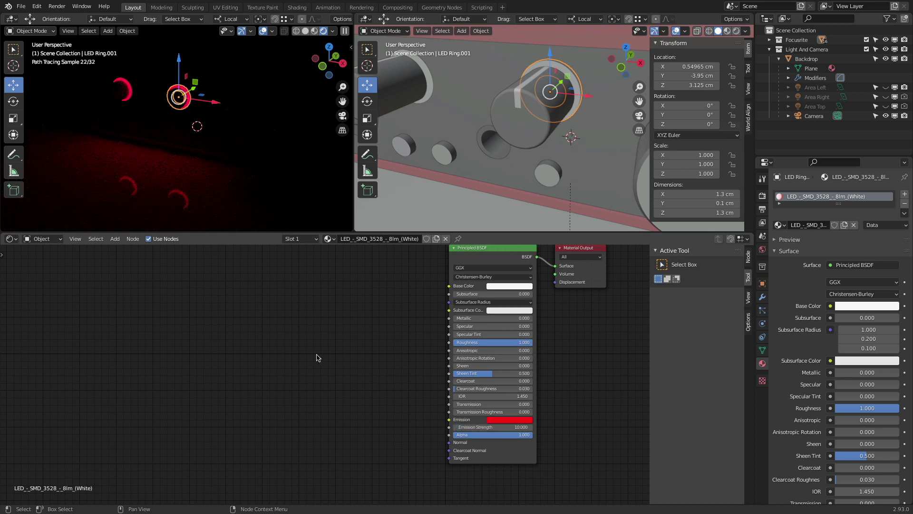
- Deselect the LED ring and raise its material's emission strength to 200
{"action": "left_click", "coordinate": [231, 202]}
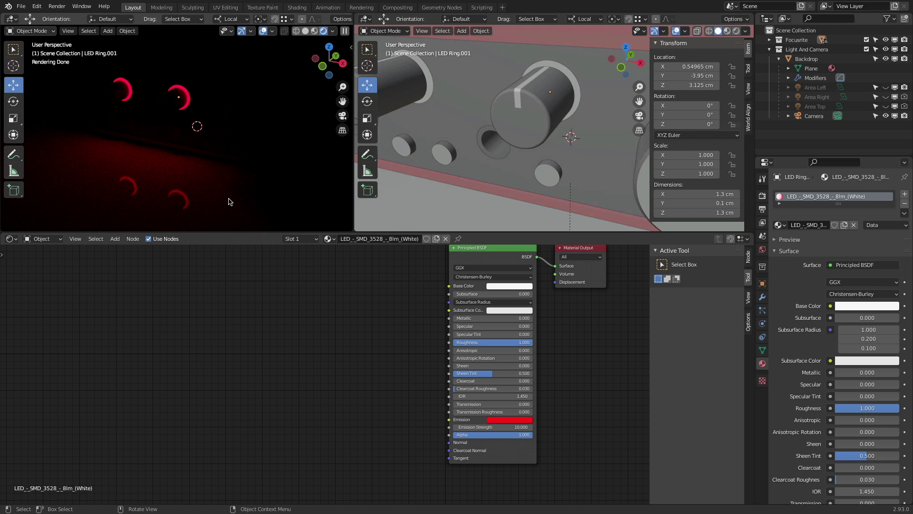
{"action": "left_click", "coordinate": [503, 426]}
{"action": "type", "text": "20"}
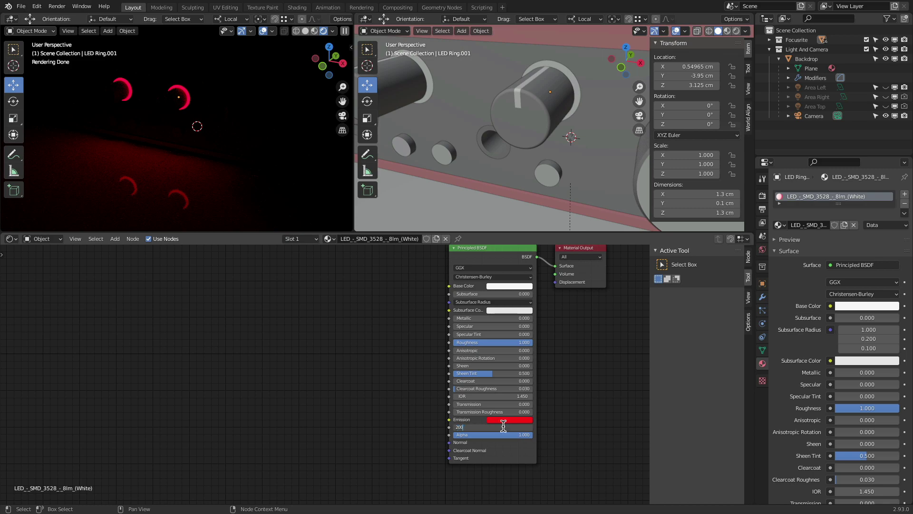
{"action": "type", "text": "0"}
{"action": "key", "text": "Return"}
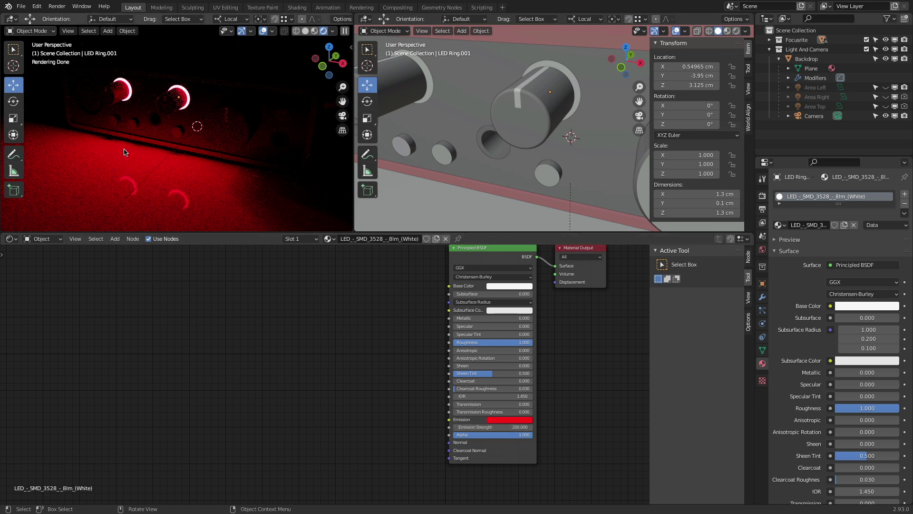
- Set the LED ring material's emission strength to 1 and change its emission colour to bright green
{"action": "left_click", "coordinate": [511, 428]}
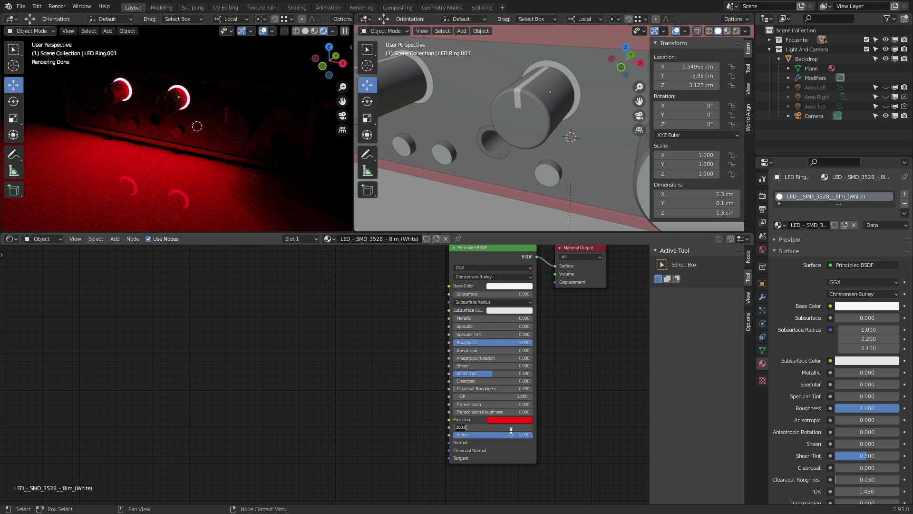
{"action": "type", "text": "1"}
{"action": "key", "text": "Return"}
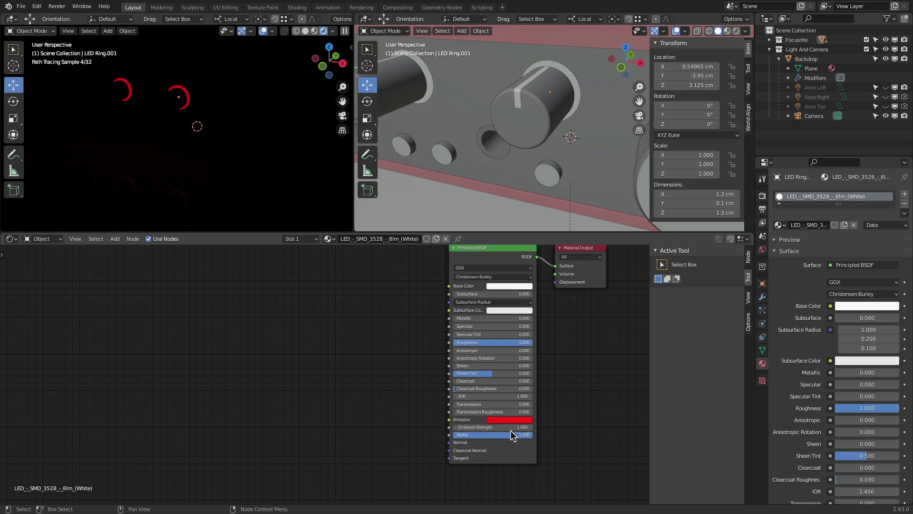
{"action": "left_click", "coordinate": [507, 423]}
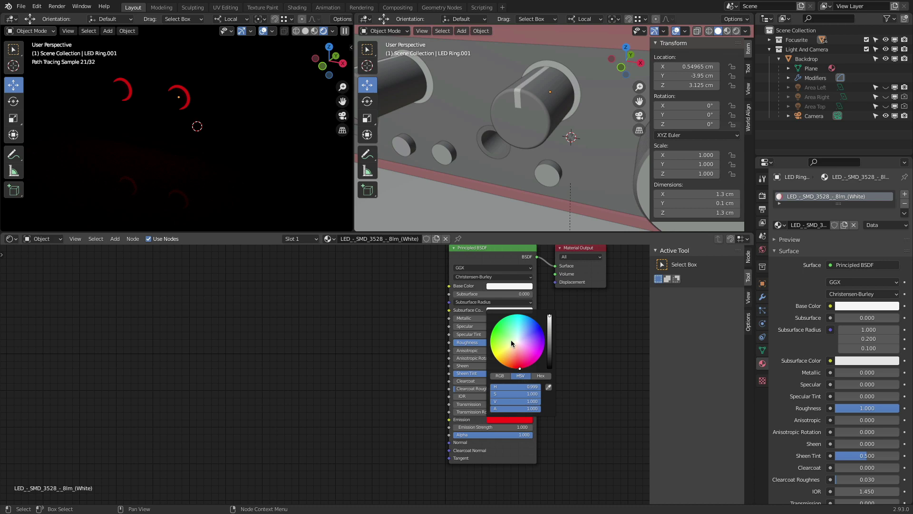
{"action": "left_click_drag", "start_coordinate": [510, 340], "coordinate": [490, 338]}
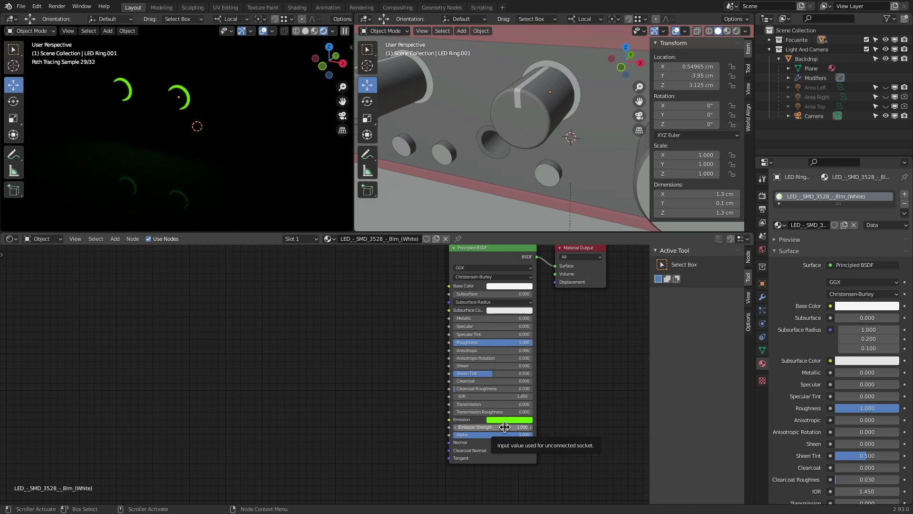
- Try emission strengths of about 4.3 and 4.2 on the green LED rings, and reset the strength to 1
{"action": "left_click_drag", "start_coordinate": [505, 427], "coordinate": [485, 427]}
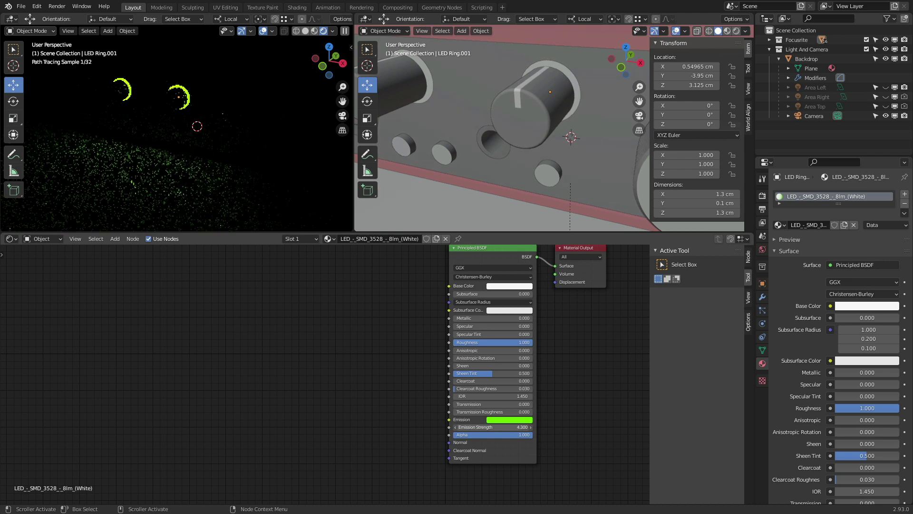
{"action": "mouse_move", "coordinate": [507, 427]}
{"action": "left_mouse_down"}
{"action": "mouse_move", "coordinate": [485, 427]}
{"action": "mouse_move", "coordinate": [511, 427]}
{"action": "left_mouse_up"}
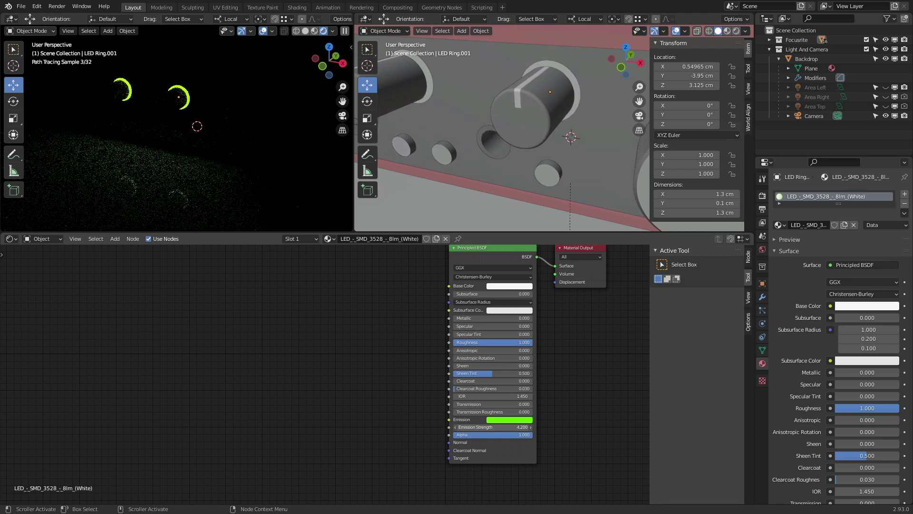
{"action": "left_click", "coordinate": [513, 427]}
{"action": "type", "text": "1"}
{"action": "key", "text": "Return"}
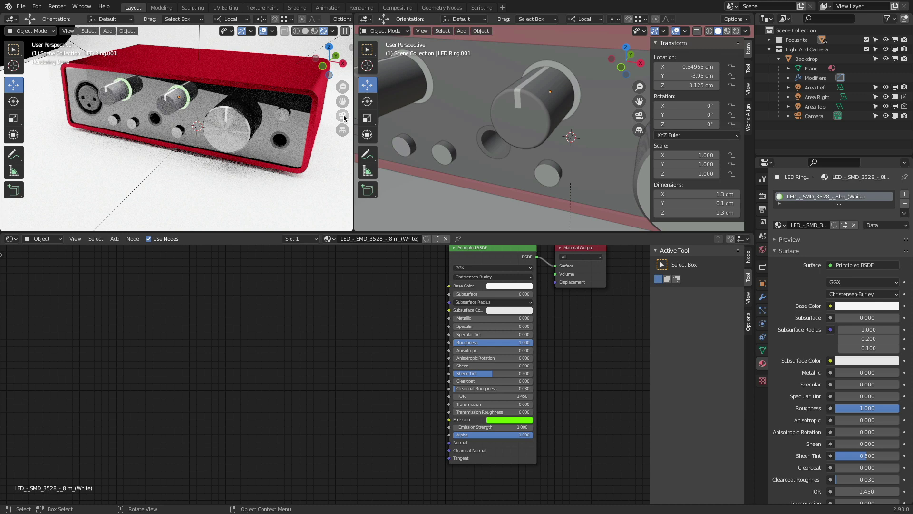
- Switch to Finder, close the Desktop folder window and preview Front.jpeg to study the front panel's lettering and logo
{"action": "mouse_move", "coordinate": [143, 496]}
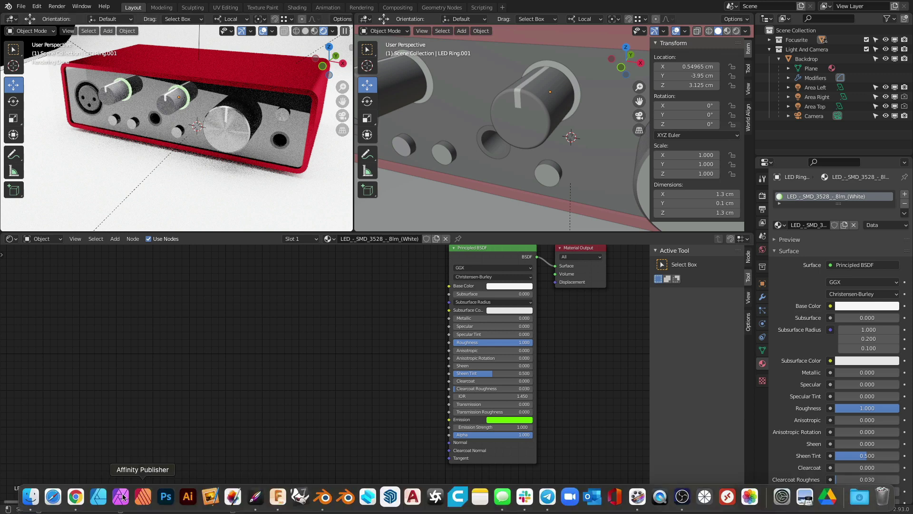
{"action": "left_click", "coordinate": [32, 497]}
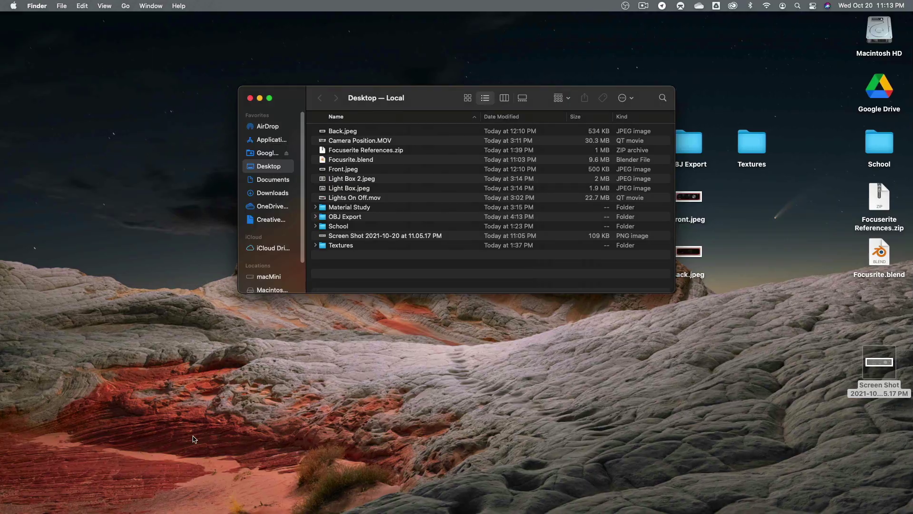
{"action": "key", "text": "super+w"}
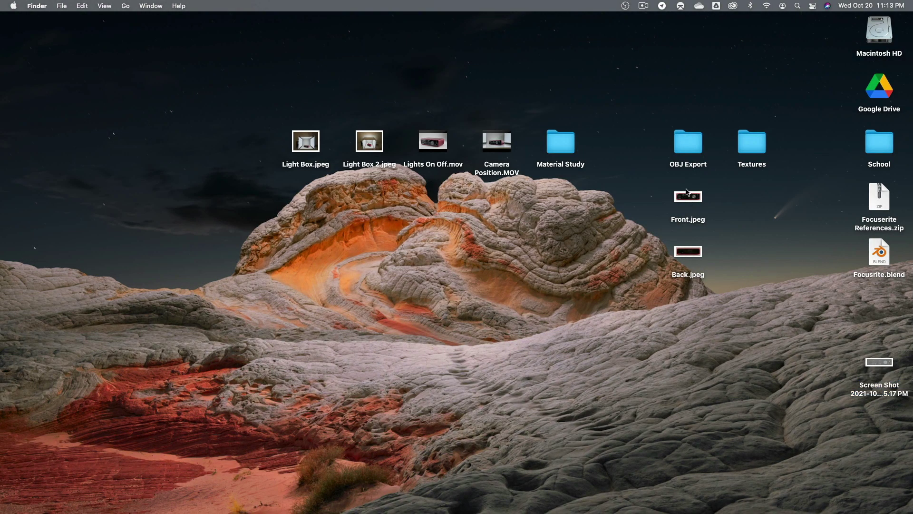
{"action": "left_click", "coordinate": [689, 195]}
{"action": "key", "text": "space"}
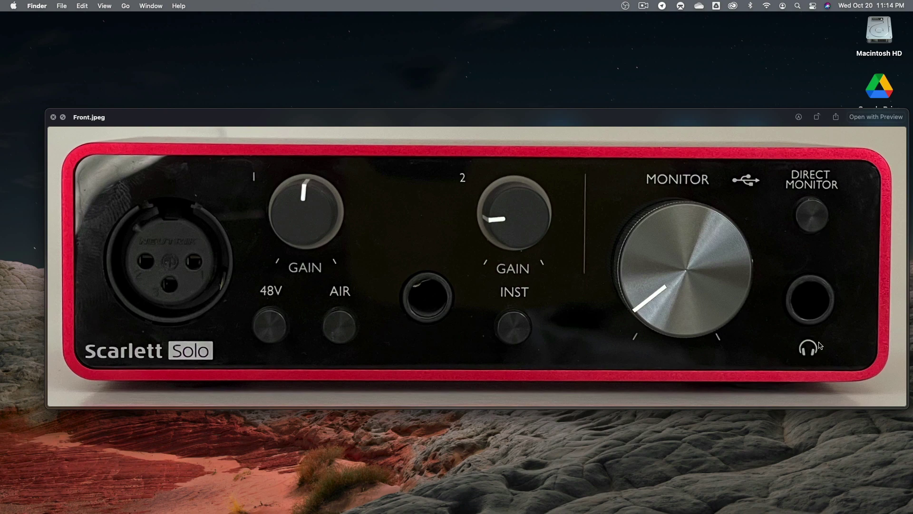
{"action": "key", "text": "space"}
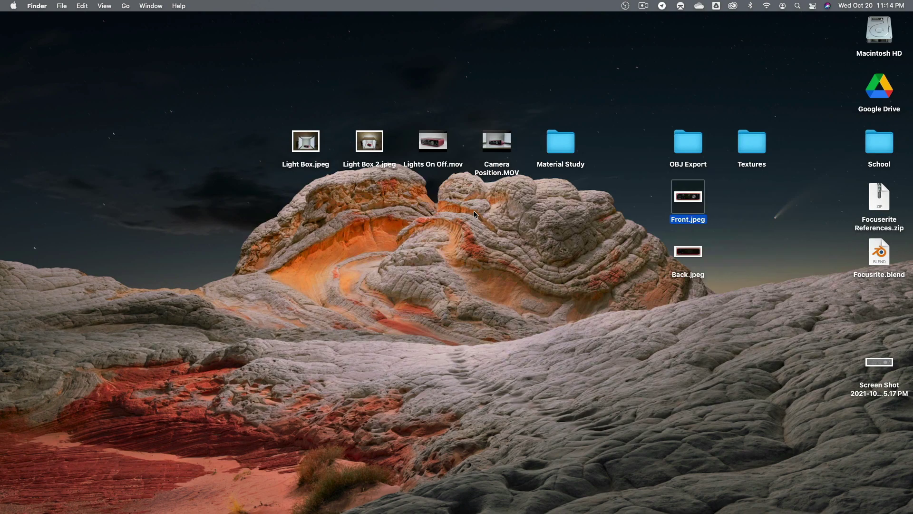
- Open the Textures folder from the desktop and preview focusrite-pro-vector-logo.svg
{"action": "left_click", "coordinate": [638, 243]}
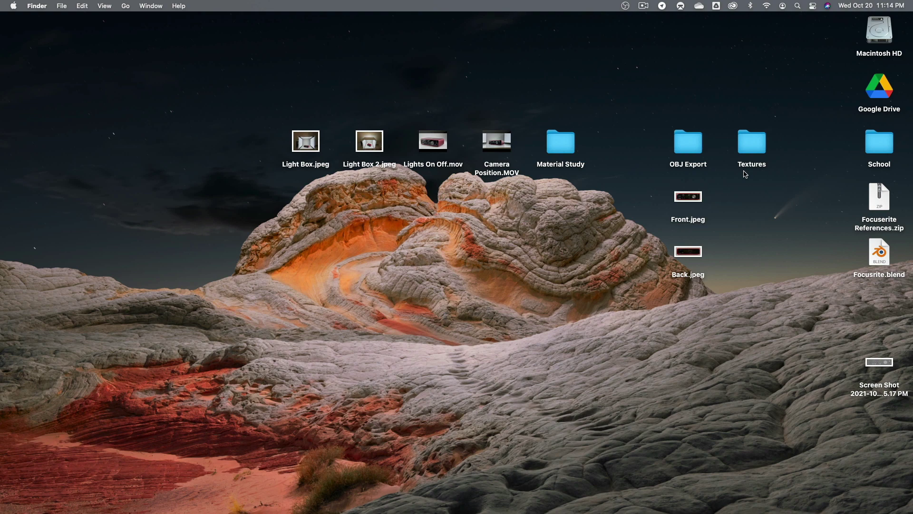
{"action": "double_click", "coordinate": [750, 144]}
{"action": "left_click", "coordinate": [336, 138]}
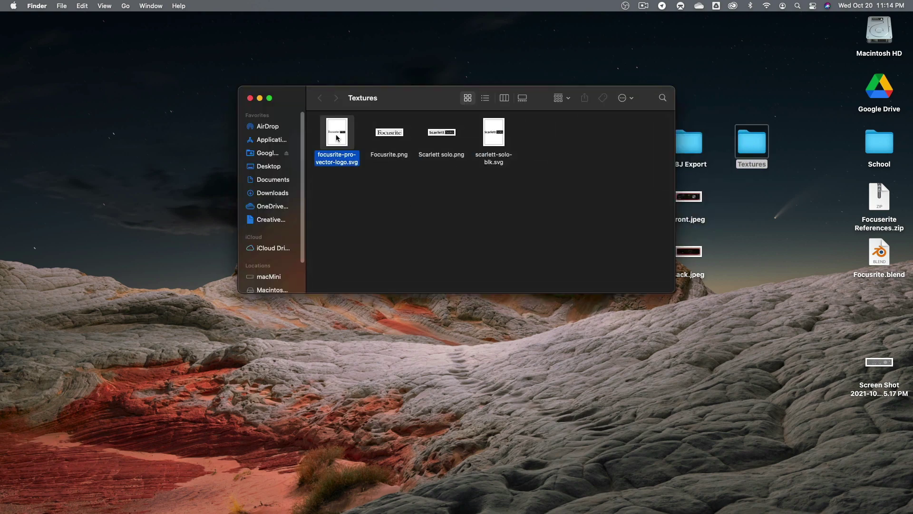
{"action": "key", "text": "space"}
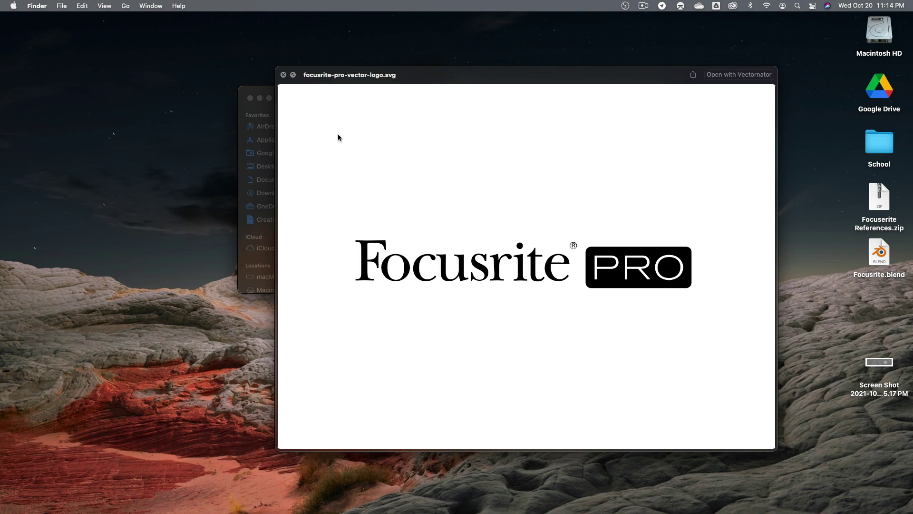
{"action": "key", "text": "space"}
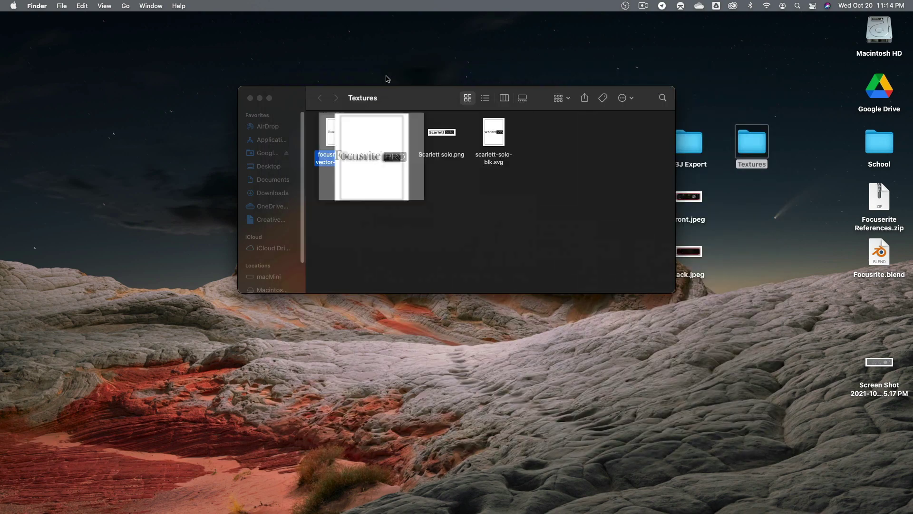
- Preview scarlett-solo-blk.svg in the Textures folder
{"action": "key", "text": "Right"}
{"action": "key", "text": "Right"}
{"action": "key", "text": "Right"}
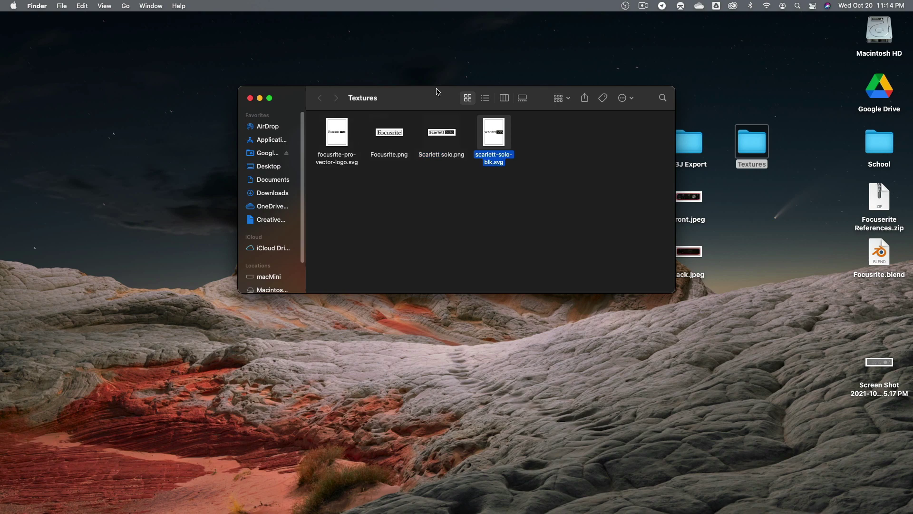
{"action": "key", "text": "space"}
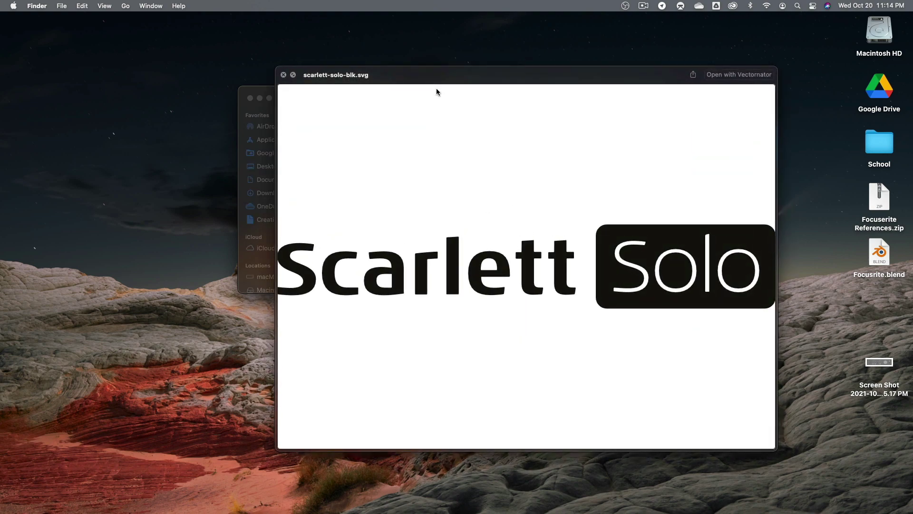
{"action": "key", "text": "space"}
- Preview Focusrite.png and Scarlett solo.png in turn, comparing the two logo images and their transparent backgrounds
{"action": "key", "text": "Left"}
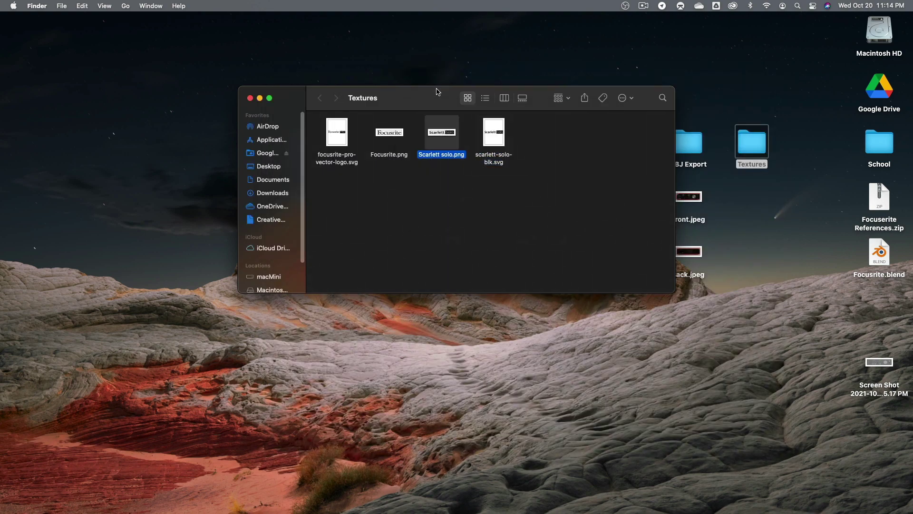
{"action": "key", "text": "Left"}
{"action": "key", "text": "space"}
{"action": "key", "text": "Right"}
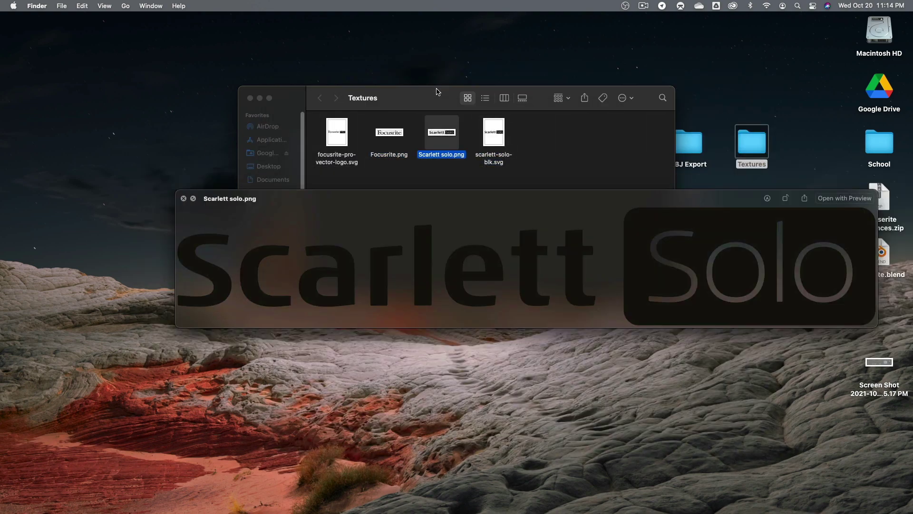
{"action": "key", "text": "Left"}
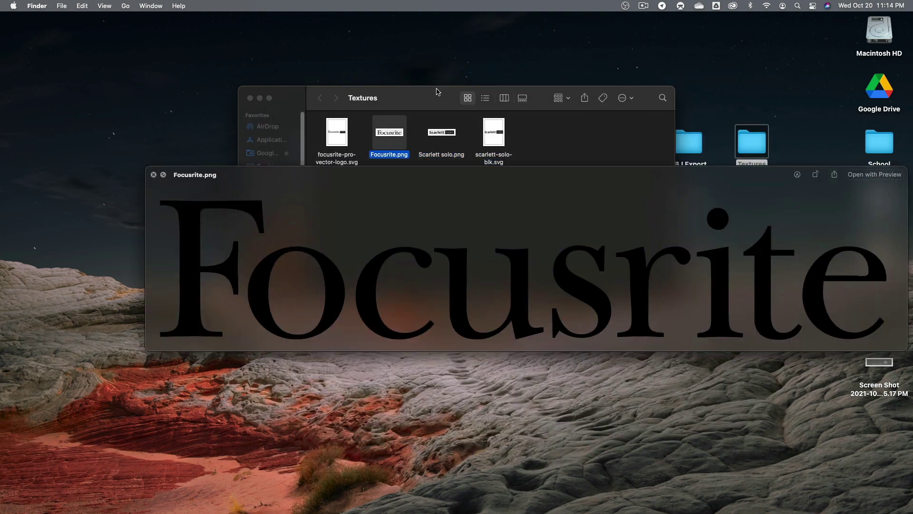
{"action": "key", "text": "Right"}
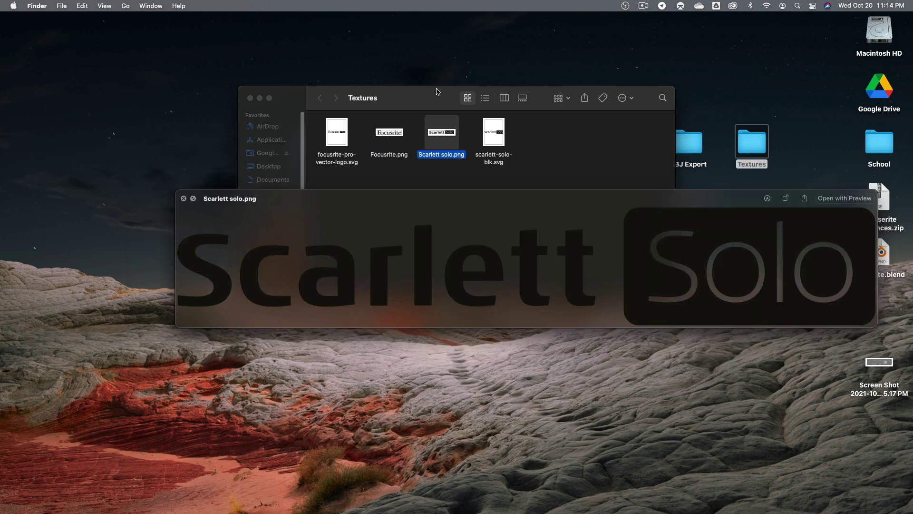
{"action": "key", "text": "Left"}
{"action": "key", "text": "Right"}
{"action": "key", "text": "space"}
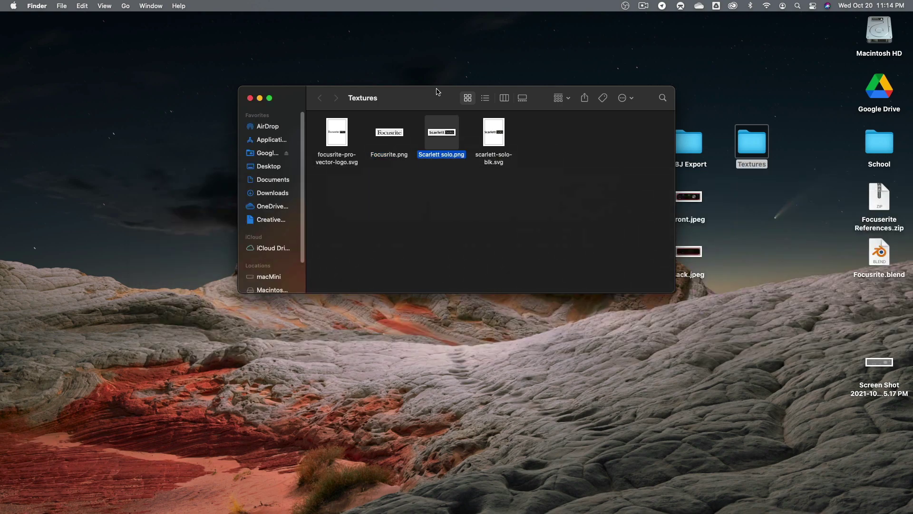
- Launch Vectornator and switch back to Blender
{"action": "mouse_move", "coordinate": [350, 511]}
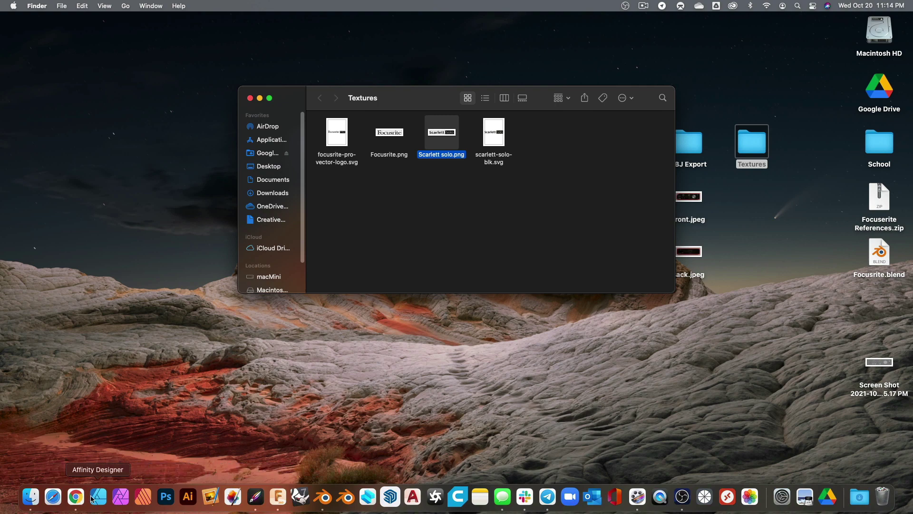
{"action": "left_click", "coordinate": [255, 497]}
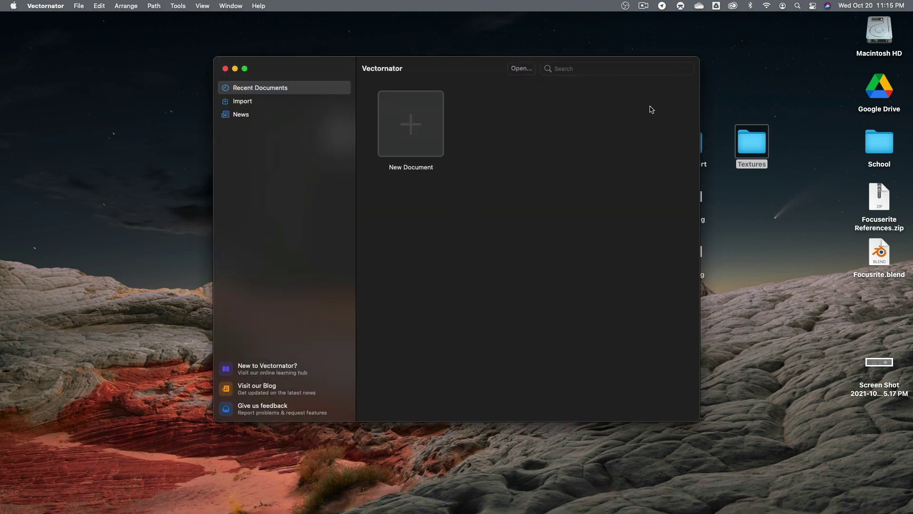
{"action": "key", "text": "super+Tab"}
{"action": "key", "text": "super+Tab"}
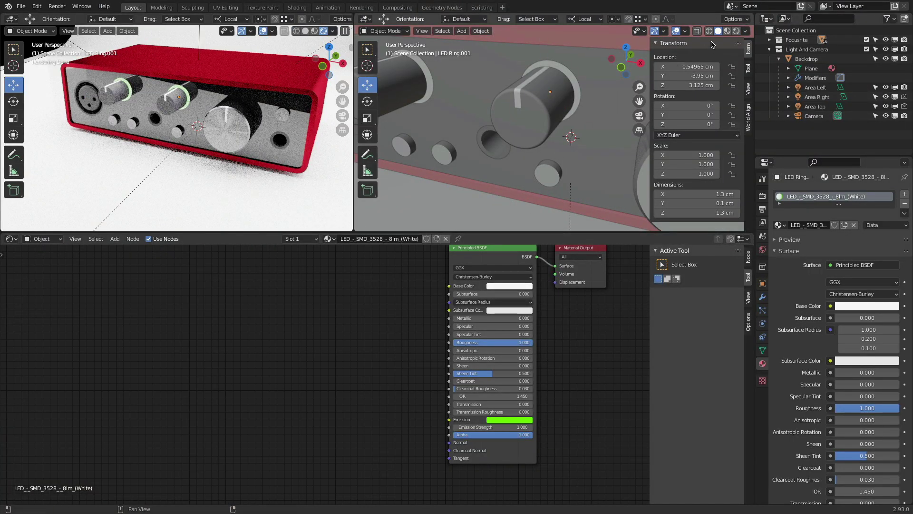
- Show the audio interface in front orthographic view in a maximized viewport with the sidebar hidden, framing the whole front panel
{"action": "left_click", "coordinate": [621, 67]}
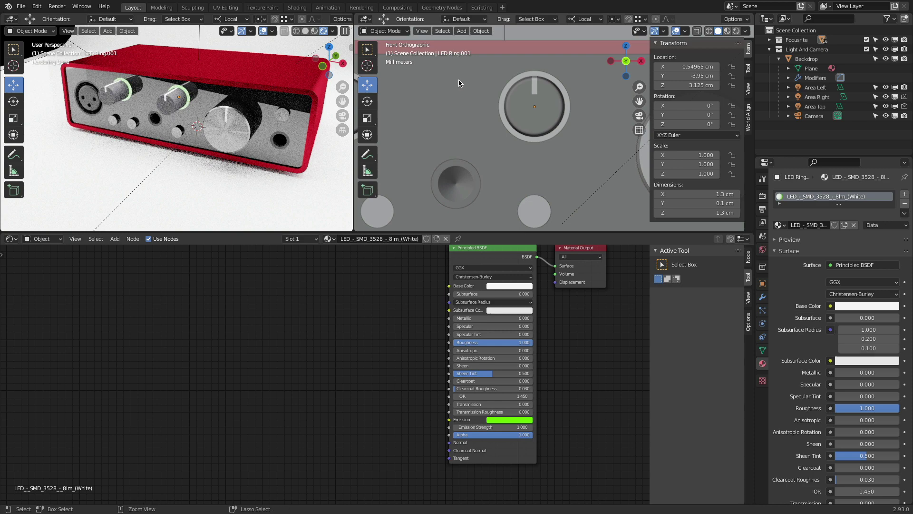
{"action": "key", "text": "ctrl+space"}
{"action": "scroll", "coordinate": [456, 151], "scroll_direction": "down", "scroll_amount": 6}
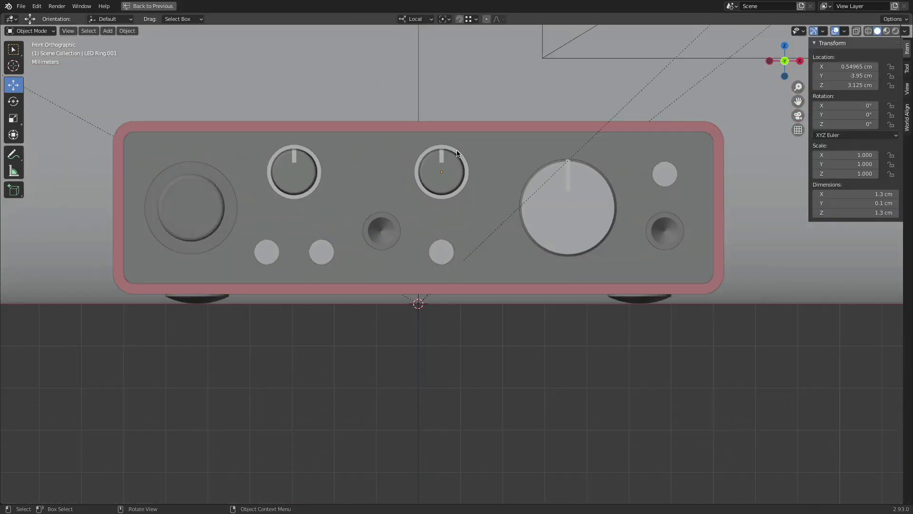
{"action": "key", "text": "ctrl+space"}
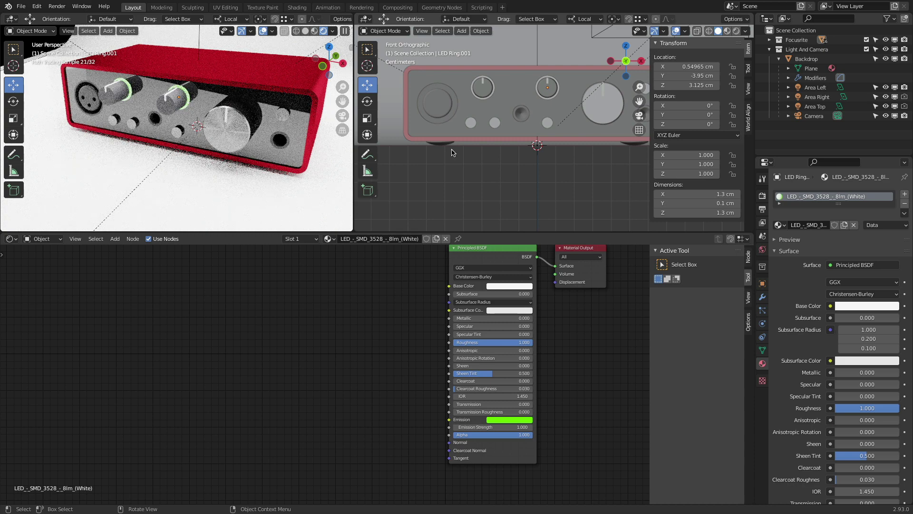
{"action": "key", "text": "ctrl+space"}
{"action": "key", "text": "ctrl+space"}
{"action": "key", "text": "ctrl+space"}
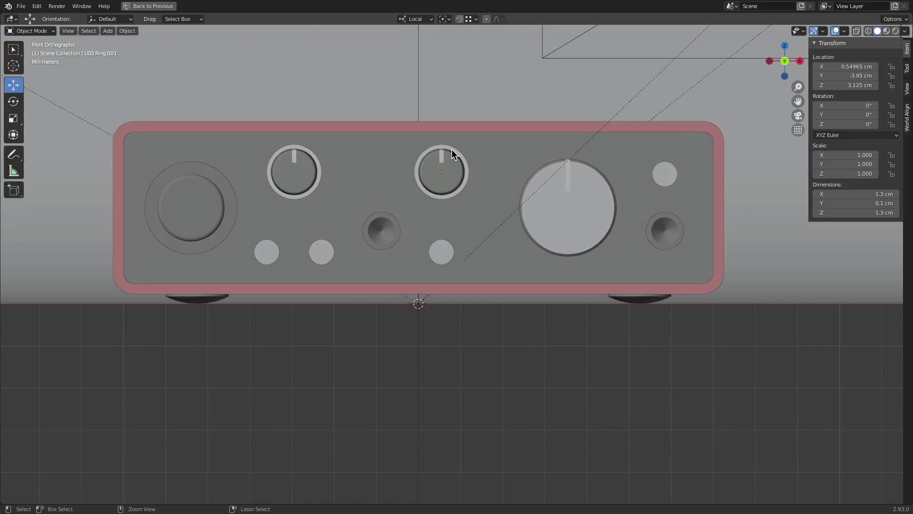
{"action": "key", "text": "ctrl+space"}
{"action": "key", "text": "ctrl+space"}
{"action": "key", "text": "ctrl+space"}
{"action": "key", "text": "ctrl+space"}
{"action": "scroll", "coordinate": [566, 191], "scroll_direction": "up", "scroll_amount": 2}
{"action": "key", "text": "n"}
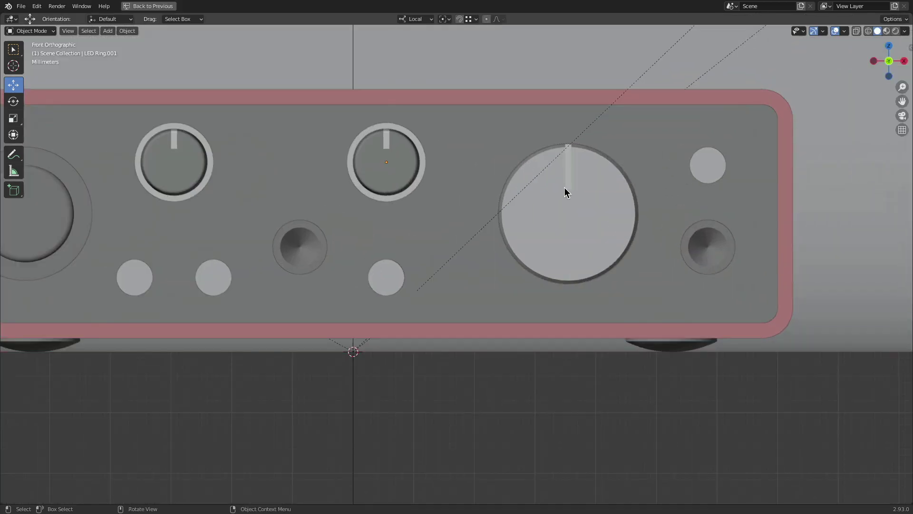
{"action": "middle_click_drag", "start_coordinate": [475, 197], "coordinate": [577, 269], "text": "shift"}
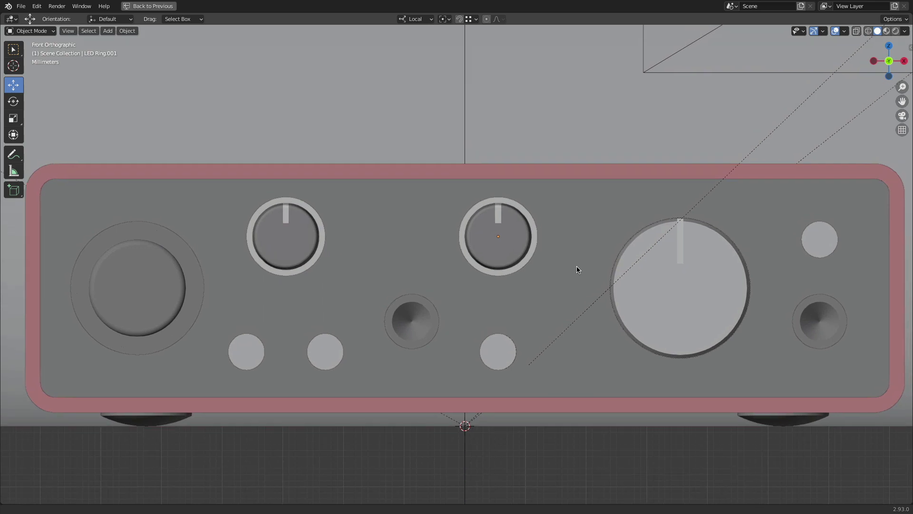
- Select the front plate, capture a screenshot cropped to its outline, and restore the multi-area layout
{"action": "left_click", "coordinate": [583, 211]}
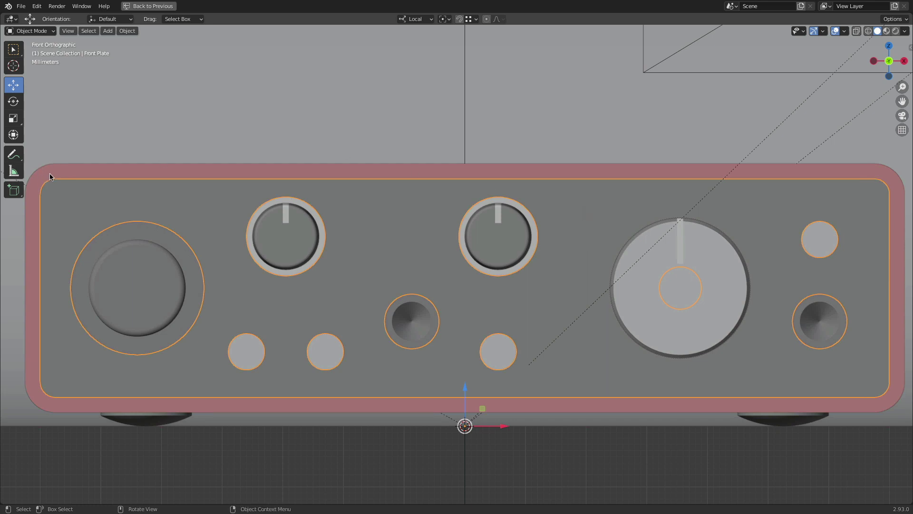
{"action": "key", "text": "shift+super+4"}
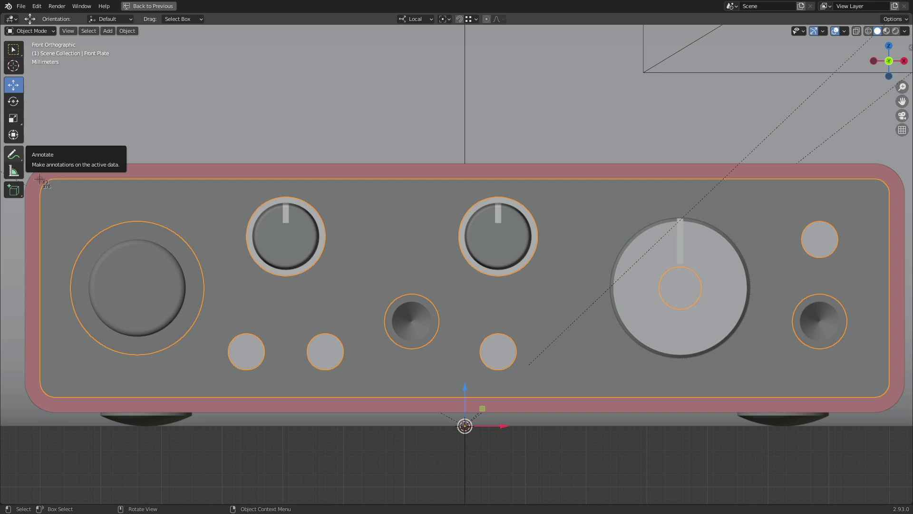
{"action": "mouse_move", "coordinate": [40, 180]}
{"action": "left_mouse_down"}
{"action": "mouse_move", "coordinate": [82, 213]}
{"action": "mouse_move", "coordinate": [851, 360]}
{"action": "mouse_move", "coordinate": [888, 396]}
{"action": "left_mouse_up"}
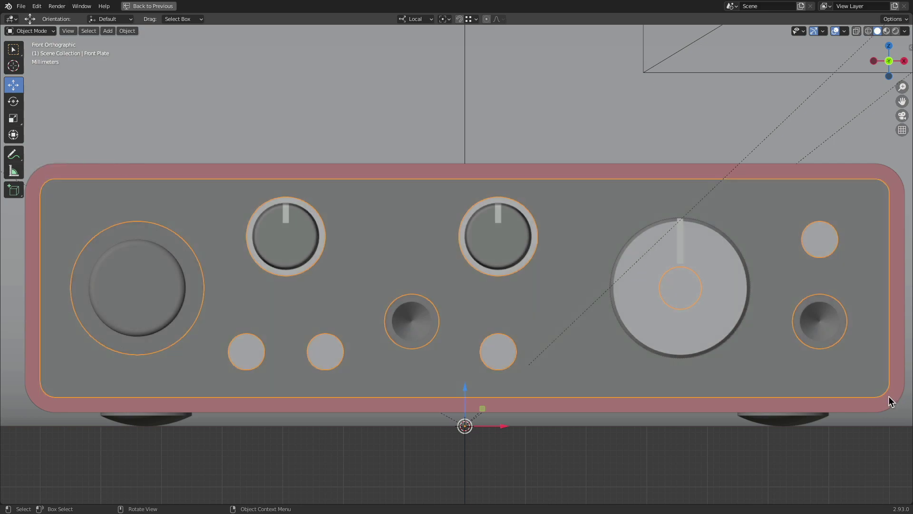
{"action": "left_click", "coordinate": [153, 6]}
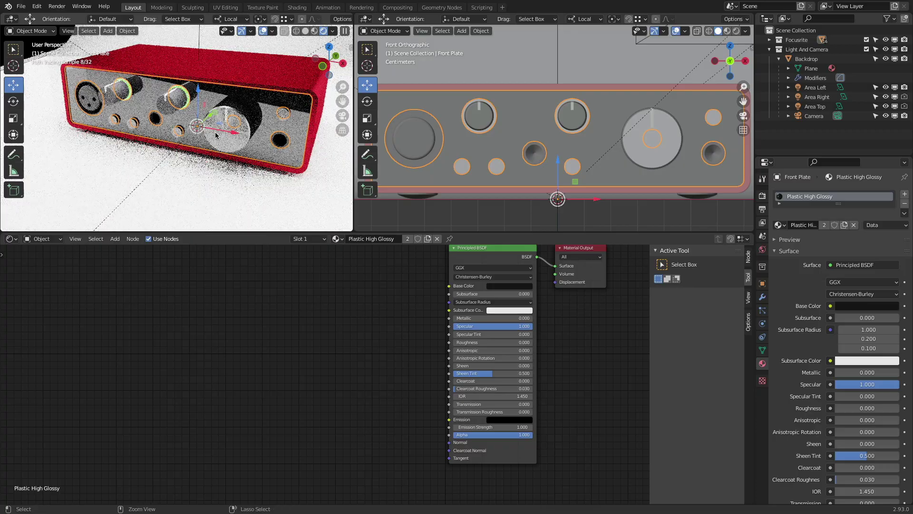
- Switch to Finder, close the Textures window and preview the 11.05.17 PM front panel screenshot on the desktop
{"action": "key", "text": "super+Tab"}
{"action": "left_click", "coordinate": [306, 260]}
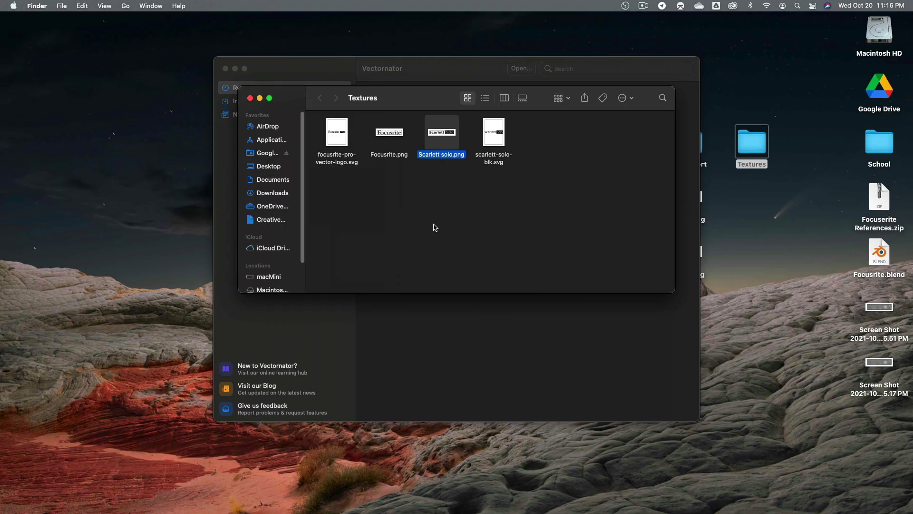
{"action": "left_click", "coordinate": [457, 242]}
{"action": "key", "text": "super+w"}
{"action": "left_click", "coordinate": [535, 306]}
{"action": "left_click", "coordinate": [883, 364]}
{"action": "key", "text": "space"}
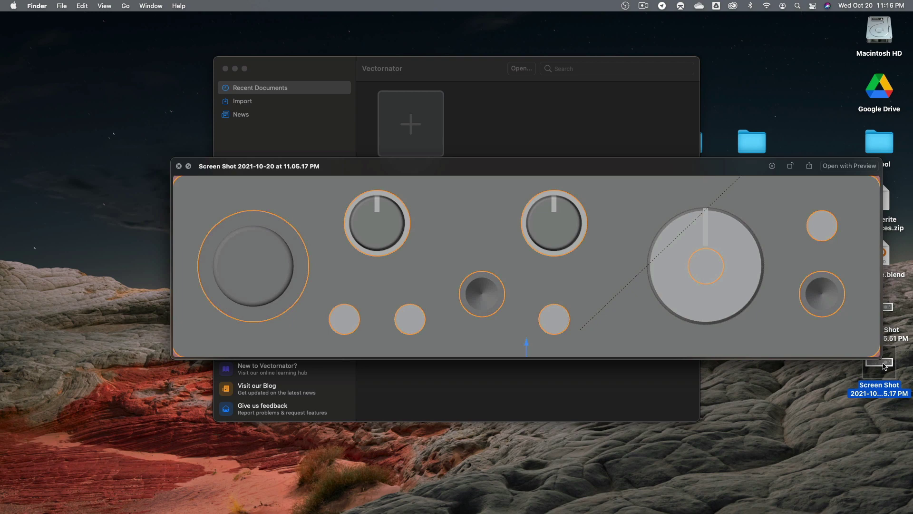
{"action": "key", "text": "space"}
- Rename the 11.05.17 PM screenshot on the desktop as Interface Layout
{"action": "key", "text": "Return"}
{"action": "type", "text": "Layou"}
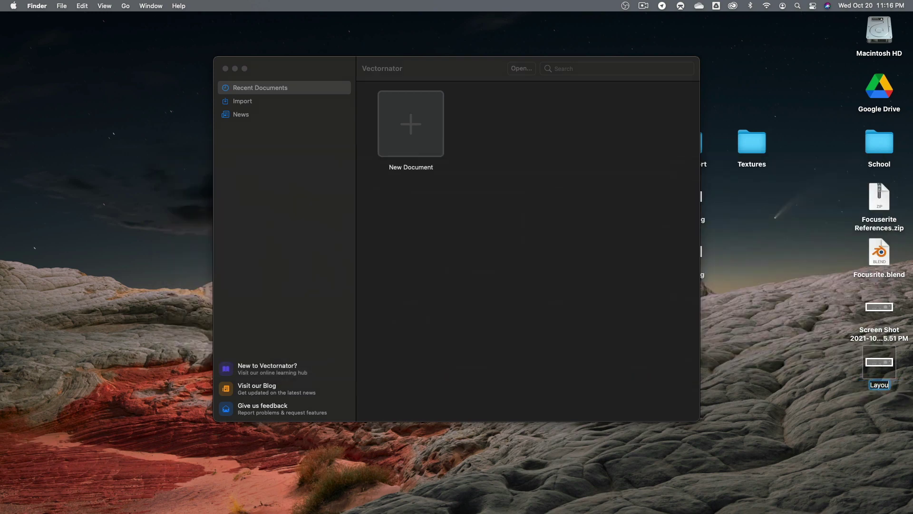
{"action": "type", "text": "t"}
{"action": "type", "text": "Interface"}
{"action": "key", "text": "Return"}
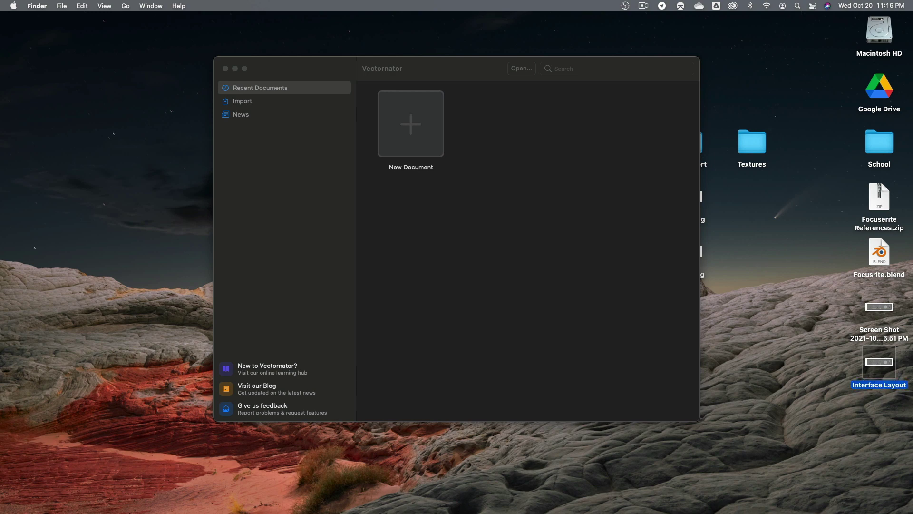
- Open the Interface Layout image in Vectornator as a new document, with the whole panel centred in view
{"action": "left_click_drag", "start_coordinate": [891, 365], "coordinate": [430, 113]}
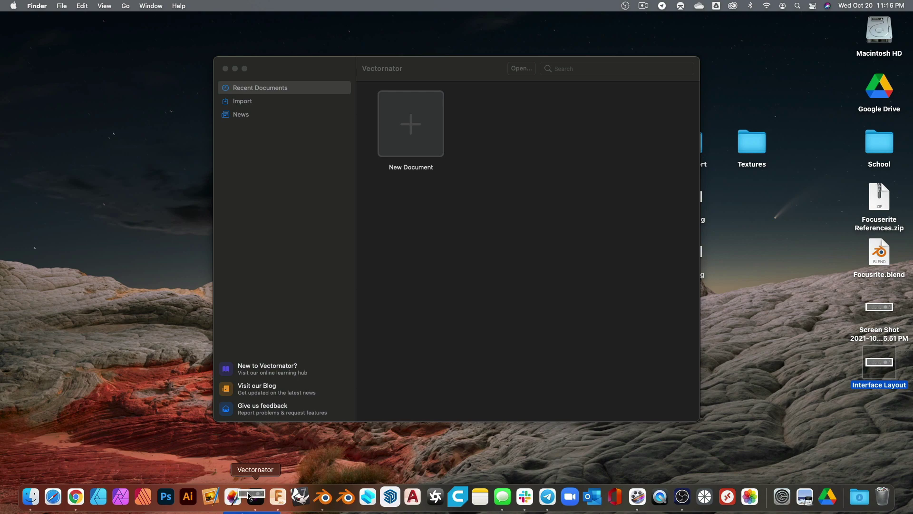
{"action": "left_click", "coordinate": [256, 497]}
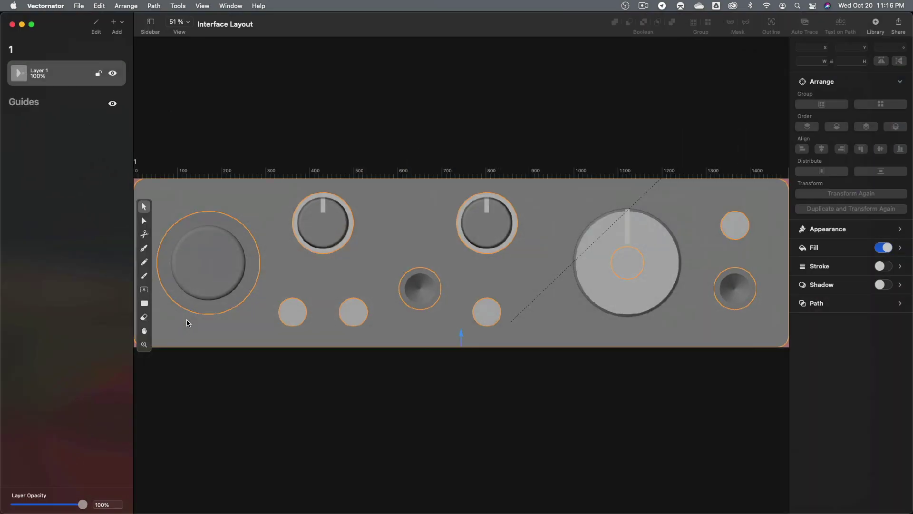
{"action": "scroll", "coordinate": [265, 163], "scroll_direction": "down", "scroll_amount": 5}
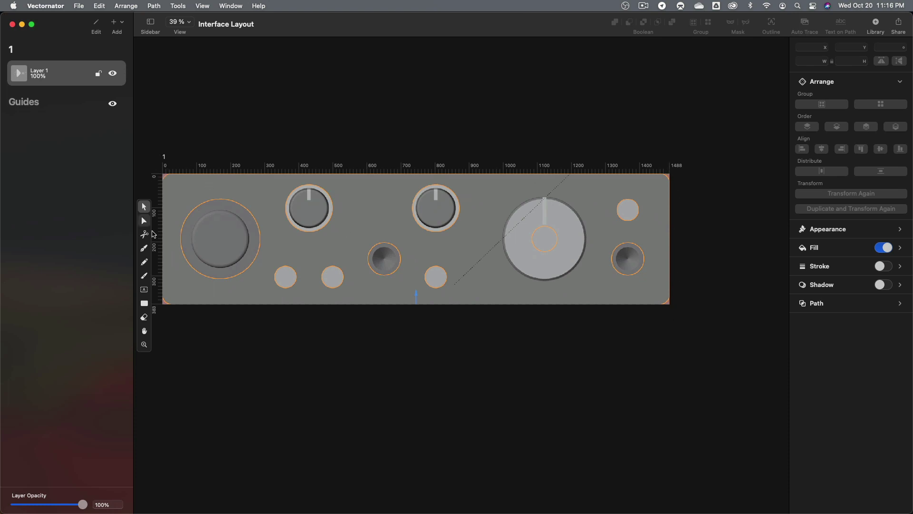
{"action": "scroll", "coordinate": [311, 246], "scroll_direction": "up", "scroll_amount": 2}
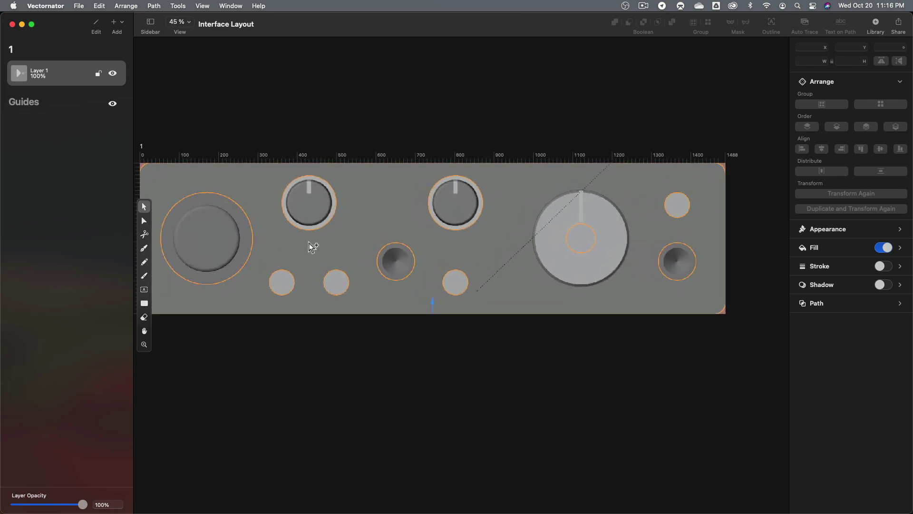
{"action": "scroll", "coordinate": [311, 246], "scroll_direction": "down", "scroll_amount": 1}
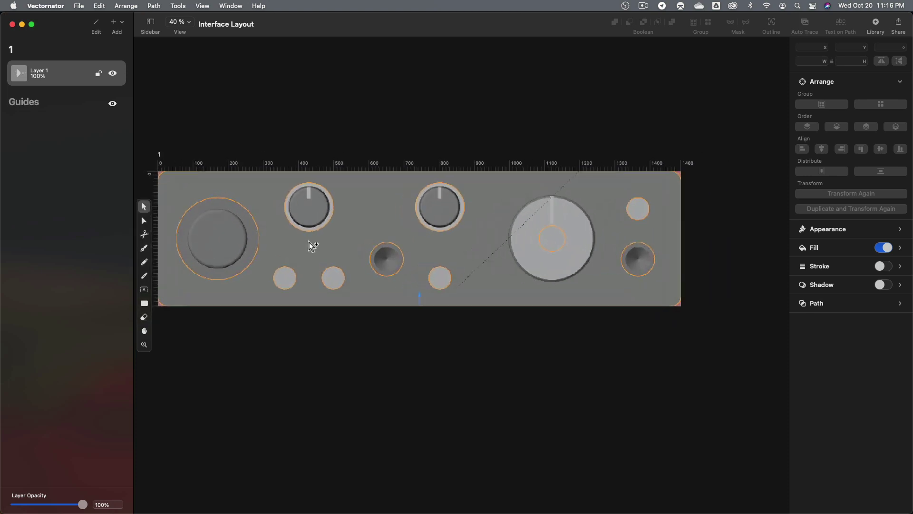
{"action": "scroll", "coordinate": [311, 246], "scroll_direction": "down", "scroll_amount": 2}
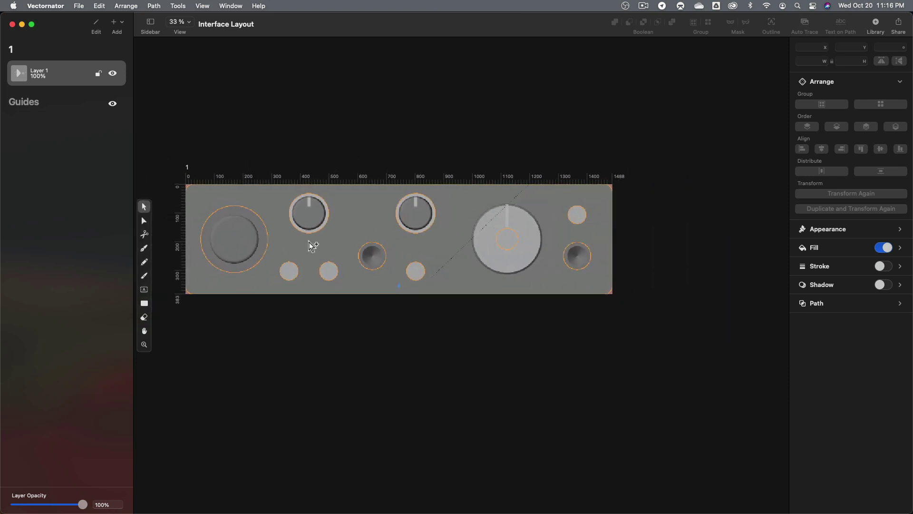
{"action": "scroll", "coordinate": [311, 246], "scroll_direction": "up", "scroll_amount": 1}
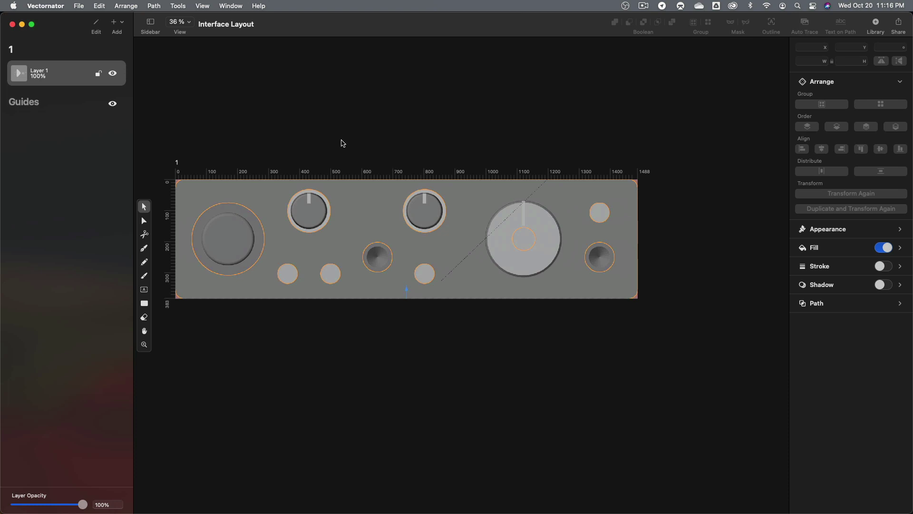
{"action": "key", "text": "space"}
{"action": "left_click_drag", "start_coordinate": [309, 152], "coordinate": [406, 164]}
{"action": "left_click_drag", "start_coordinate": [469, 187], "coordinate": [435, 190]}
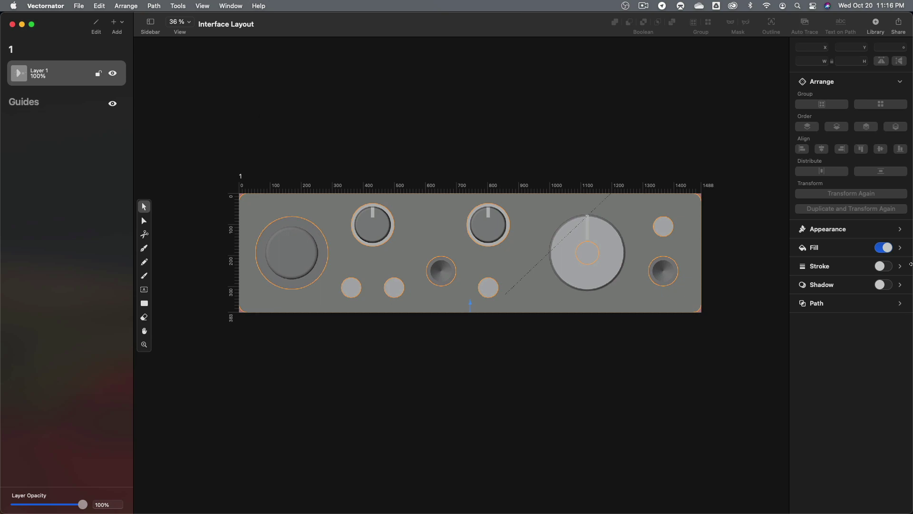
- Narrow the Vectornator window to reach the desktop, place Front.jpeg into the Interface Layout document, and widen the window again
{"action": "left_click_drag", "start_coordinate": [910, 264], "coordinate": [601, 264]}
{"action": "left_click", "coordinate": [692, 202]}
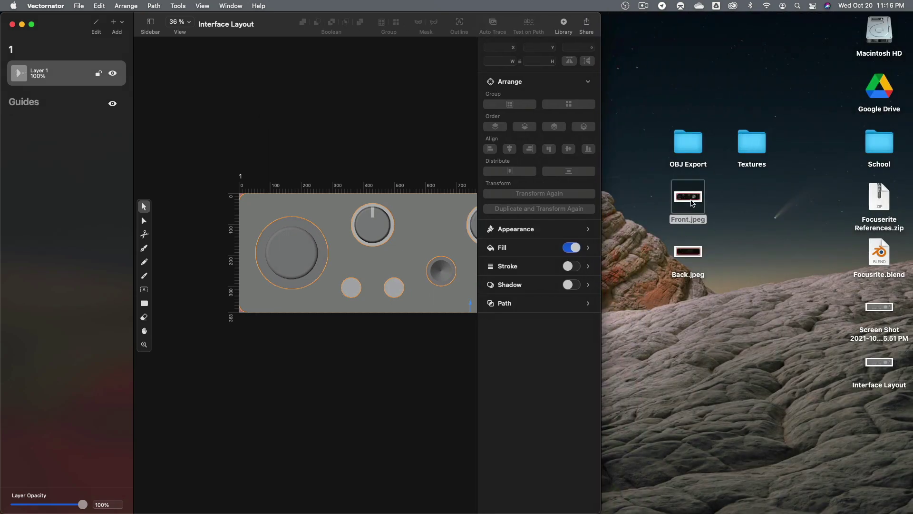
{"action": "key", "text": "space"}
{"action": "key", "text": "space"}
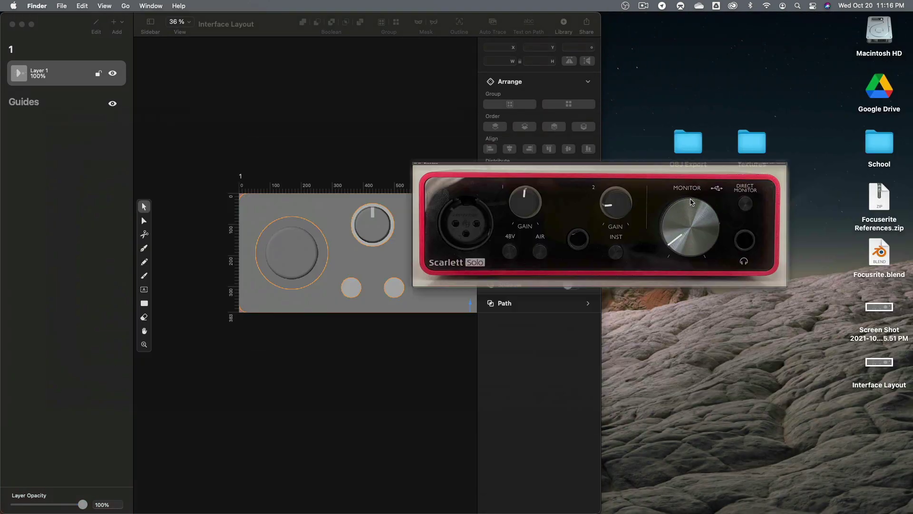
{"action": "left_click_drag", "start_coordinate": [689, 200], "coordinate": [333, 243]}
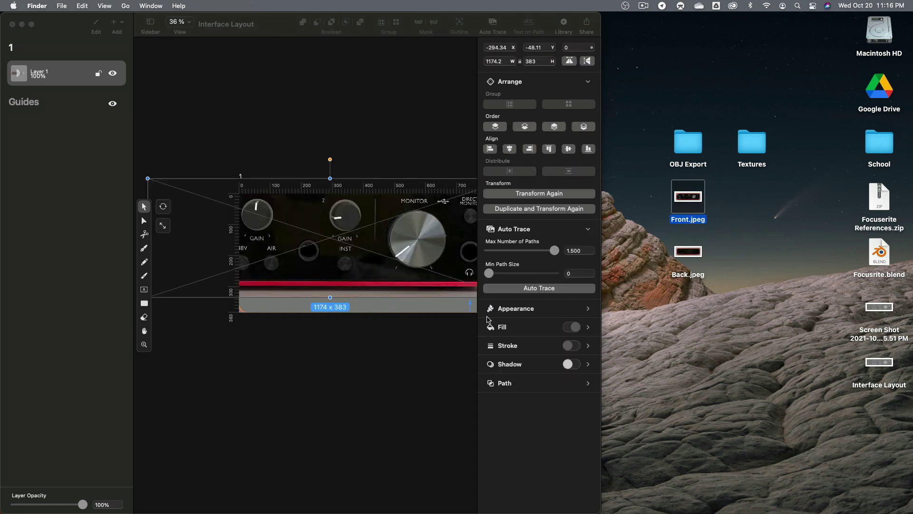
{"action": "left_click", "coordinate": [601, 469]}
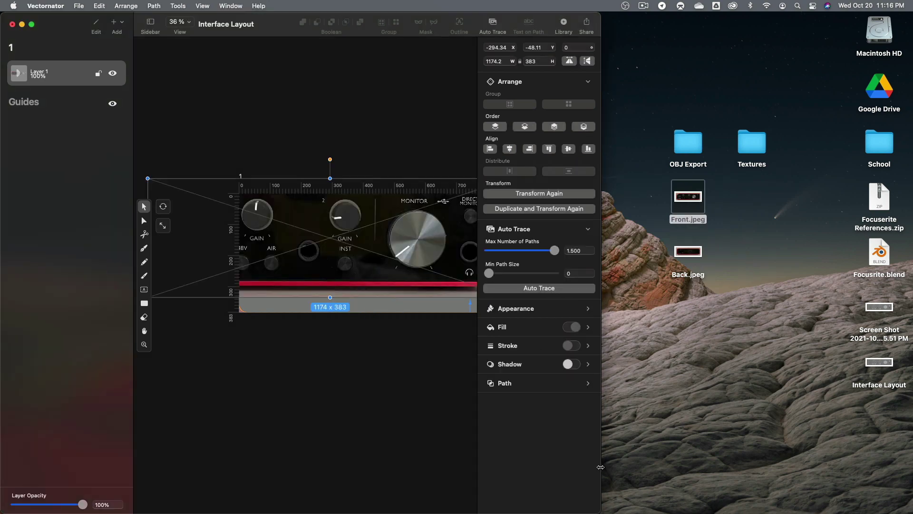
{"action": "left_click_drag", "start_coordinate": [601, 467], "coordinate": [903, 465]}
- Scale the Front.jpeg photo to about 1548 x 505 and move it below the panel artboard
{"action": "left_click_drag", "start_coordinate": [394, 225], "coordinate": [479, 278]}
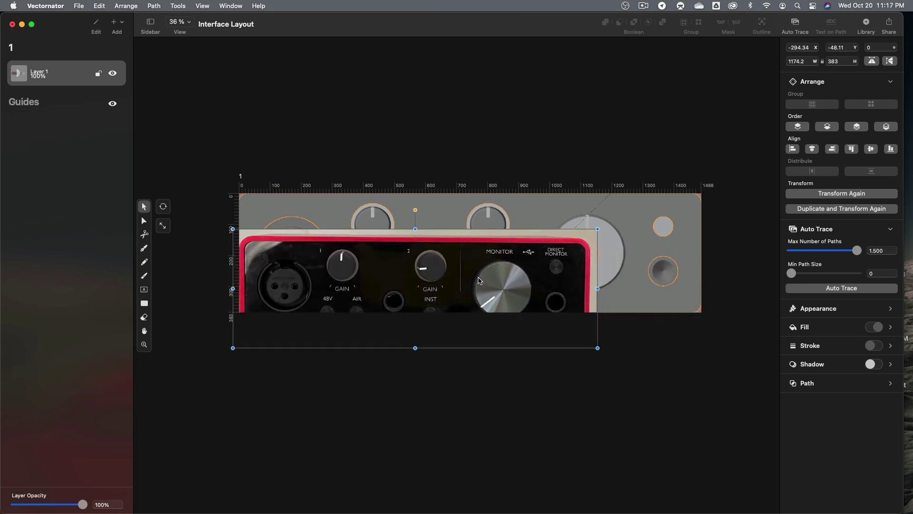
{"action": "left_click_drag", "start_coordinate": [598, 348], "coordinate": [666, 385]}
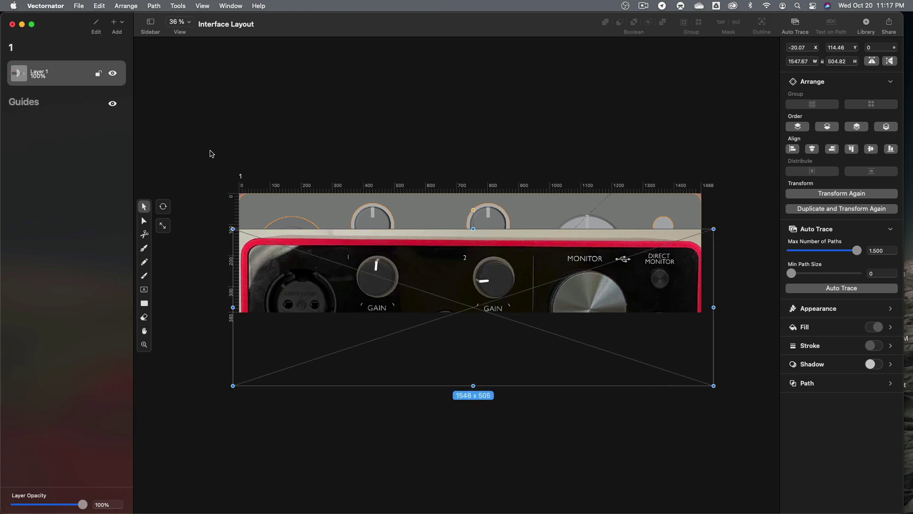
{"action": "left_click_drag", "start_coordinate": [289, 351], "coordinate": [296, 403]}
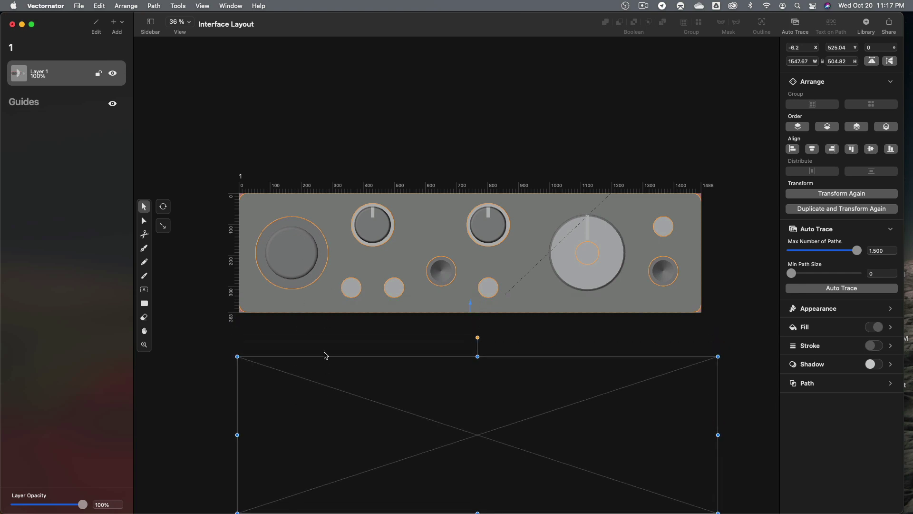
{"action": "left_click_drag", "start_coordinate": [327, 384], "coordinate": [311, 330]}
- Draw a new artboard about 1487 x 525 directly below the panel layout artboard
{"action": "left_click", "coordinate": [123, 22]}
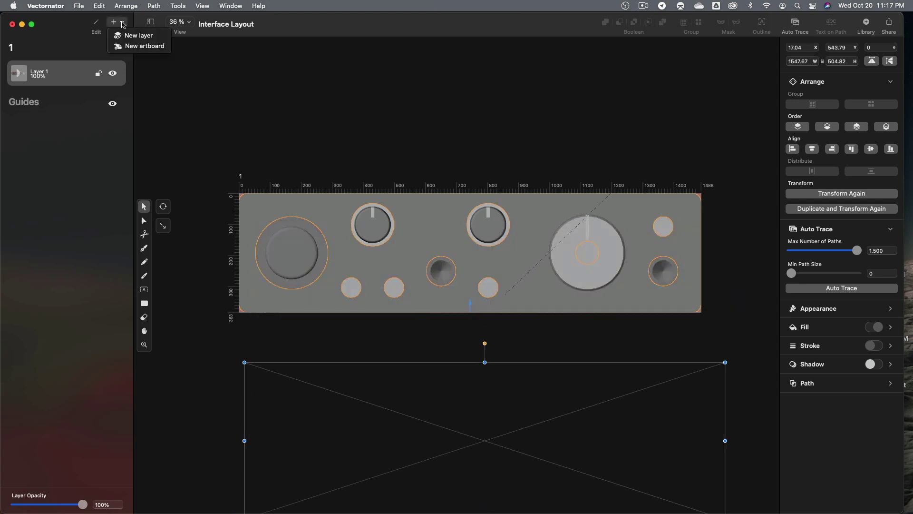
{"action": "left_click", "coordinate": [142, 45]}
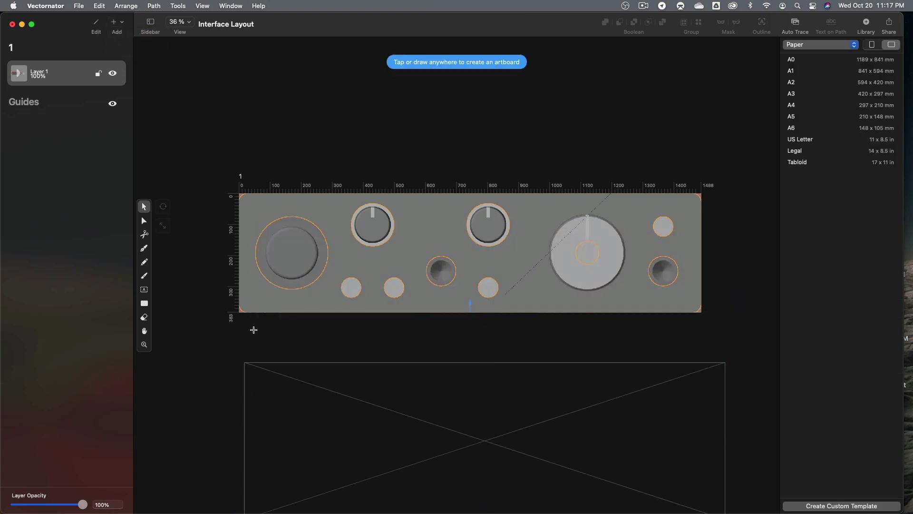
{"action": "left_click_drag", "start_coordinate": [238, 322], "coordinate": [701, 484]}
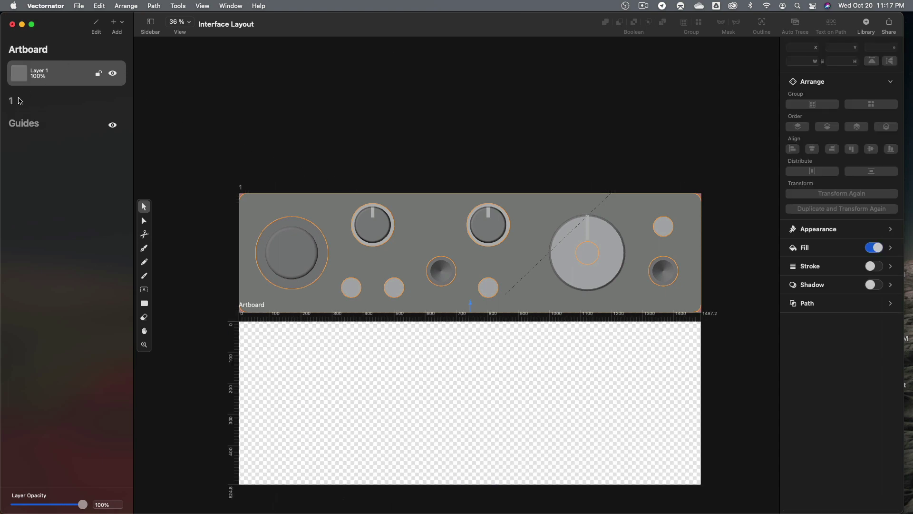
- Rename the new empty artboard as 2
{"action": "double_click", "coordinate": [31, 50]}
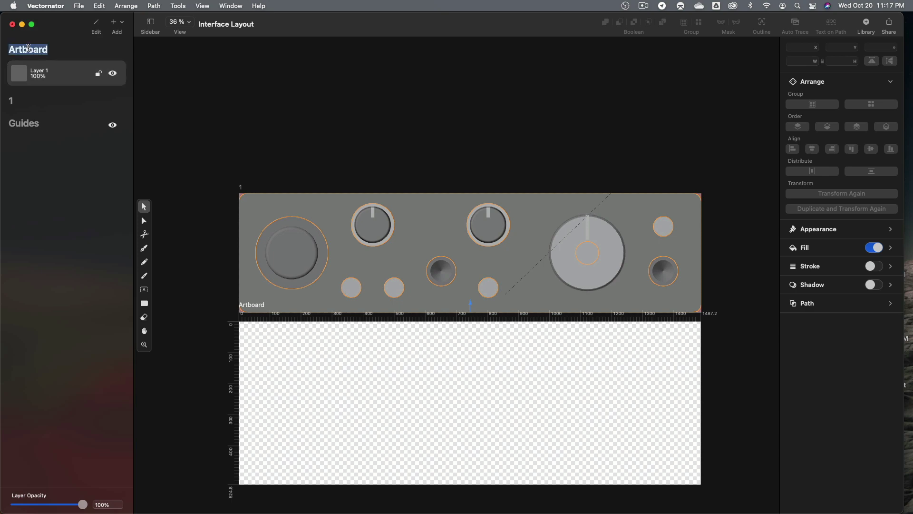
{"action": "type", "text": "2"}
{"action": "key", "text": "Return"}
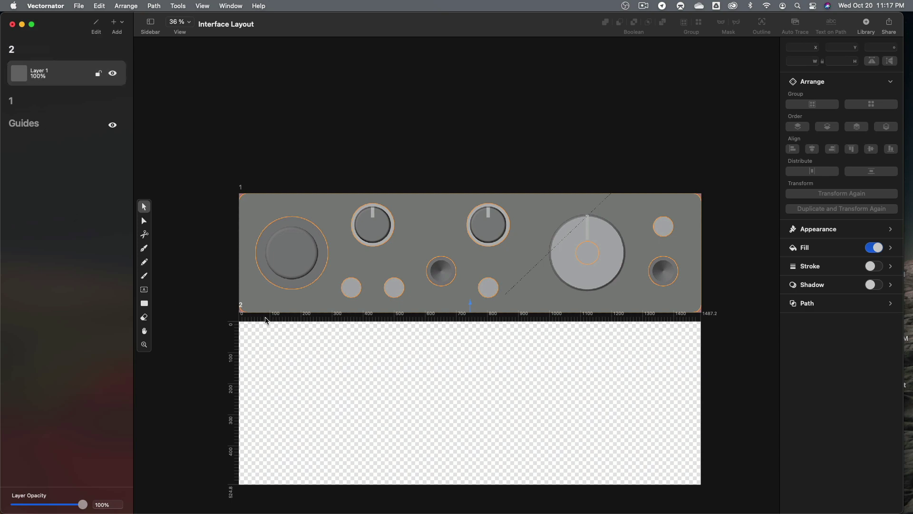
- Move the panel layout artboard upward to leave a clear gap above the empty artboard
{"action": "left_click", "coordinate": [258, 317]}
{"action": "left_click_drag", "start_coordinate": [243, 308], "coordinate": [240, 247]}
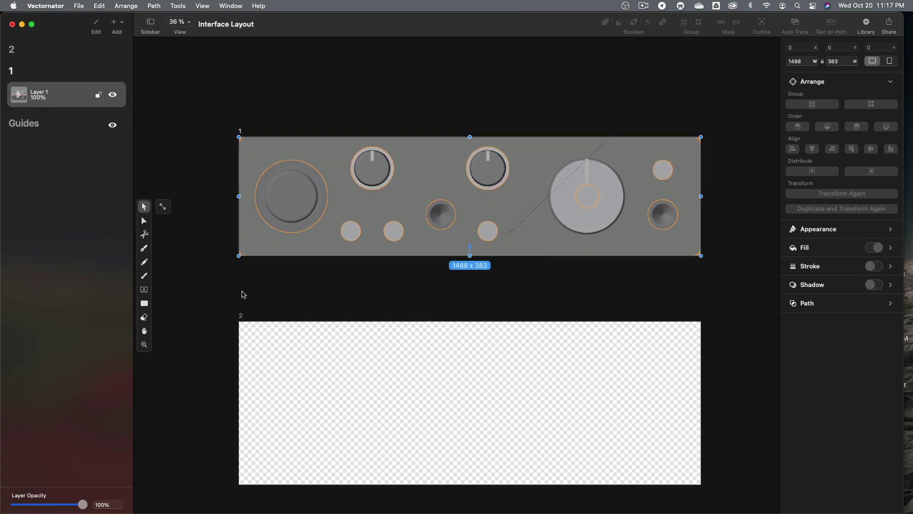
{"action": "left_click", "coordinate": [244, 316]}
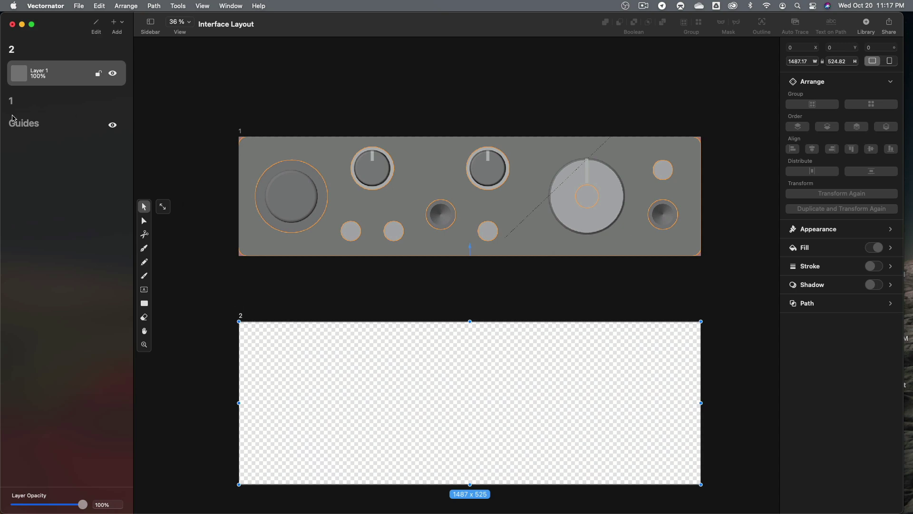
{"action": "left_click", "coordinate": [16, 102]}
{"action": "left_click", "coordinate": [18, 94]}
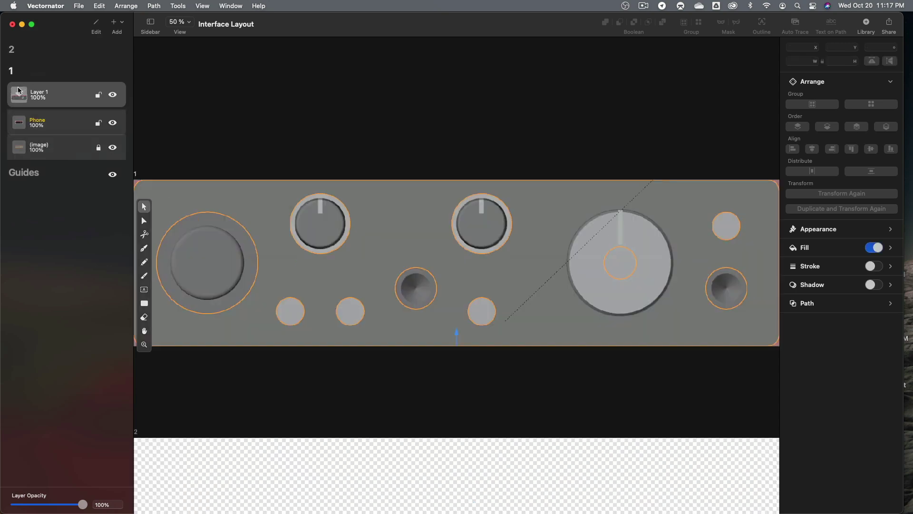
{"action": "left_click", "coordinate": [15, 71]}
{"action": "left_click", "coordinate": [15, 49]}
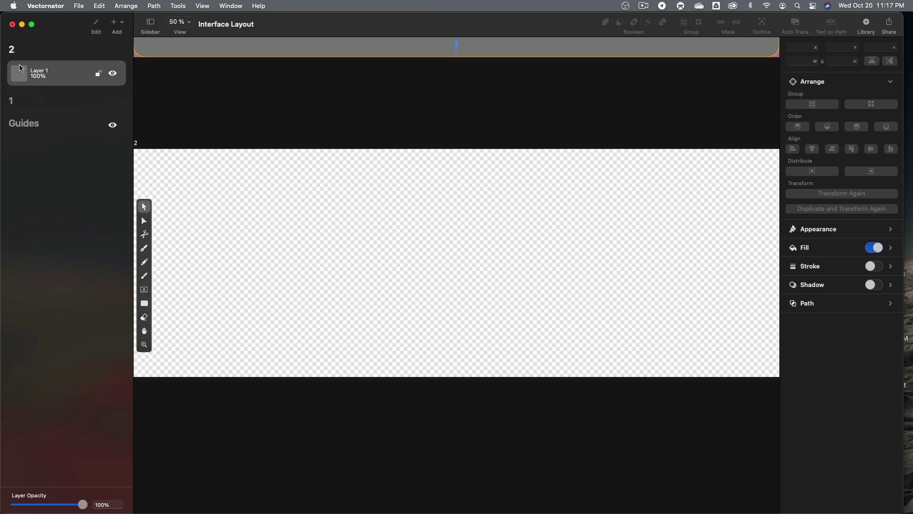
- Rename the panel artboard as Layout and the empty artboard below it as Reference
{"action": "left_click", "coordinate": [15, 105]}
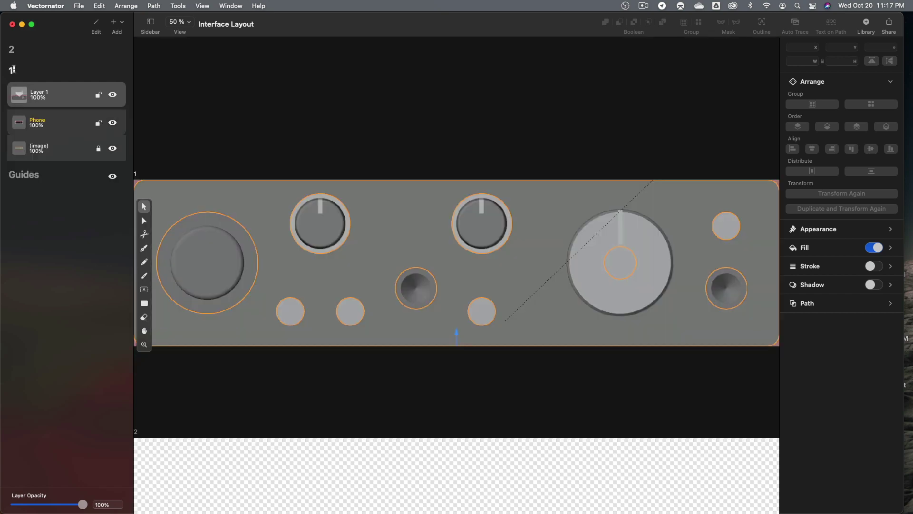
{"action": "double_click", "coordinate": [18, 70]}
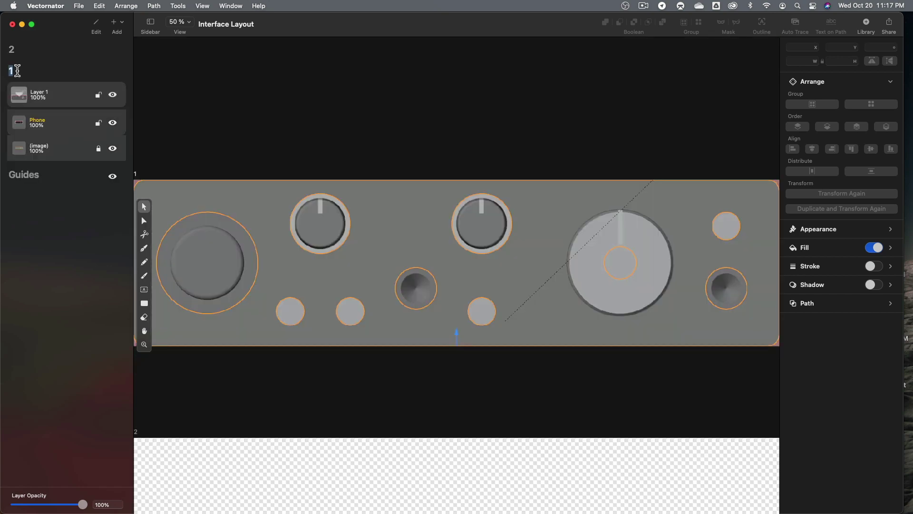
{"action": "type", "text": "Layout"}
{"action": "left_click", "coordinate": [19, 47]}
{"action": "double_click", "coordinate": [12, 48]}
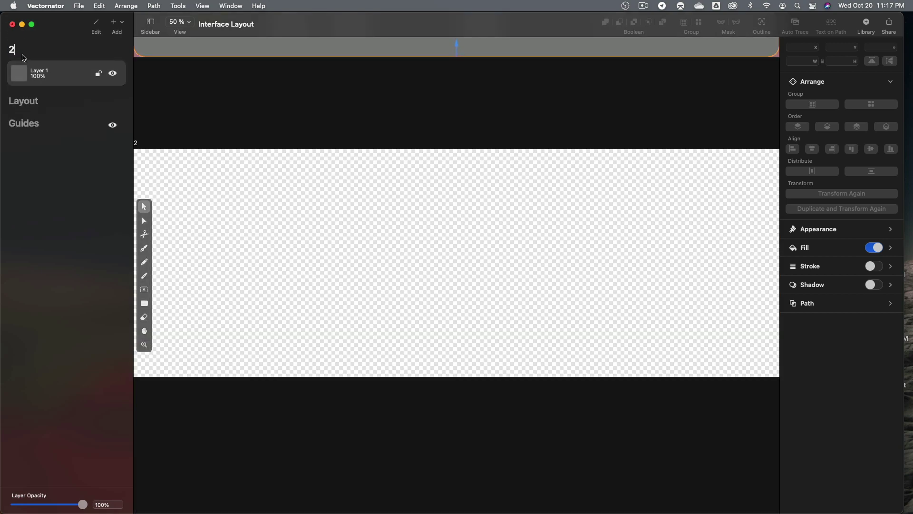
{"action": "type", "text": "Reference"}
{"action": "key", "text": "Return"}
- Move the Phone photo layer out of the Layout artboard into the Reference artboard
{"action": "left_click", "coordinate": [28, 101]}
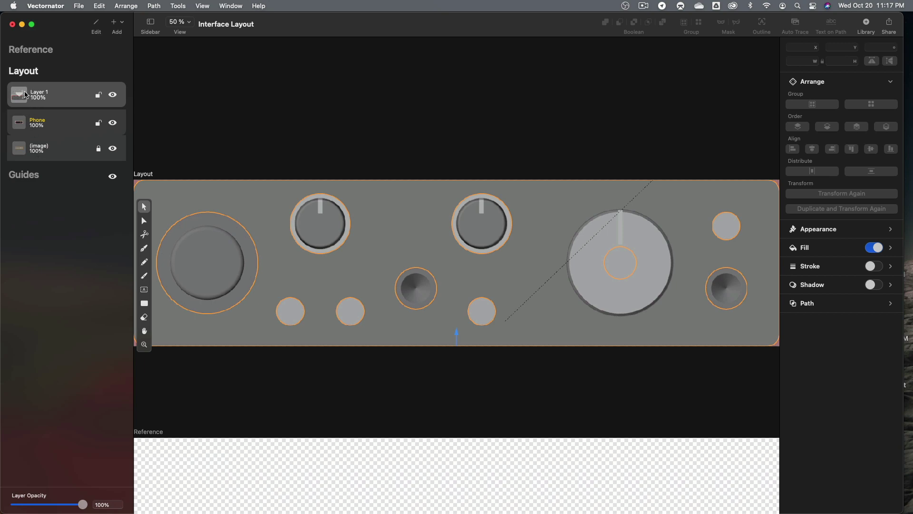
{"action": "left_click", "coordinate": [18, 96]}
{"action": "left_click", "coordinate": [18, 95]}
{"action": "left_click_drag", "start_coordinate": [19, 123], "coordinate": [38, 52]}
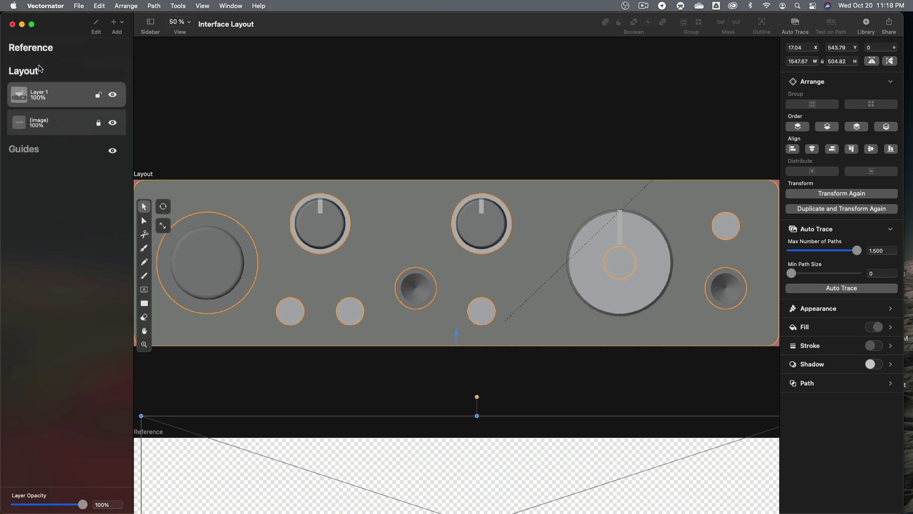
{"action": "left_click", "coordinate": [44, 50]}
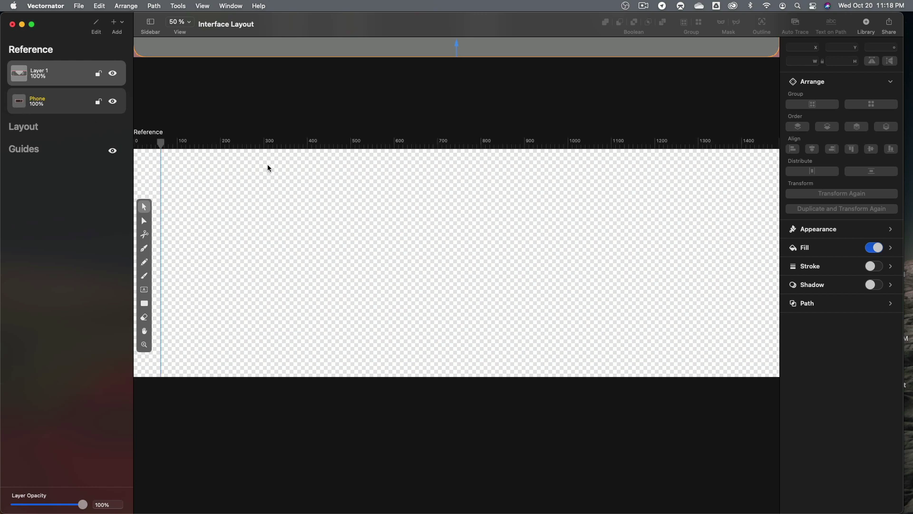
- Position the Phone photo over the Reference artboard at about X -33, Y 0 and bring both artboards into view
{"action": "scroll", "coordinate": [266, 167], "scroll_direction": "up", "scroll_amount": 5}
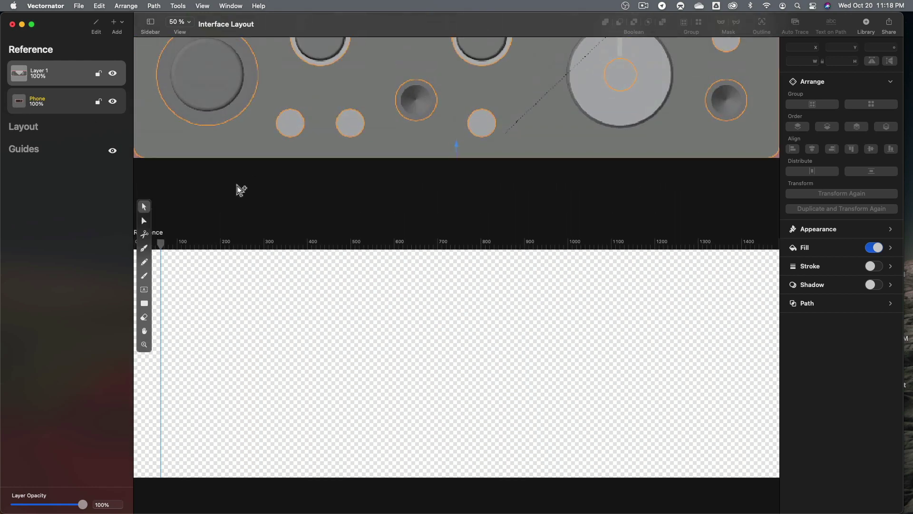
{"action": "scroll", "coordinate": [237, 185], "scroll_direction": "down", "scroll_amount": 5, "text": "alt"}
{"action": "left_click", "coordinate": [44, 101]}
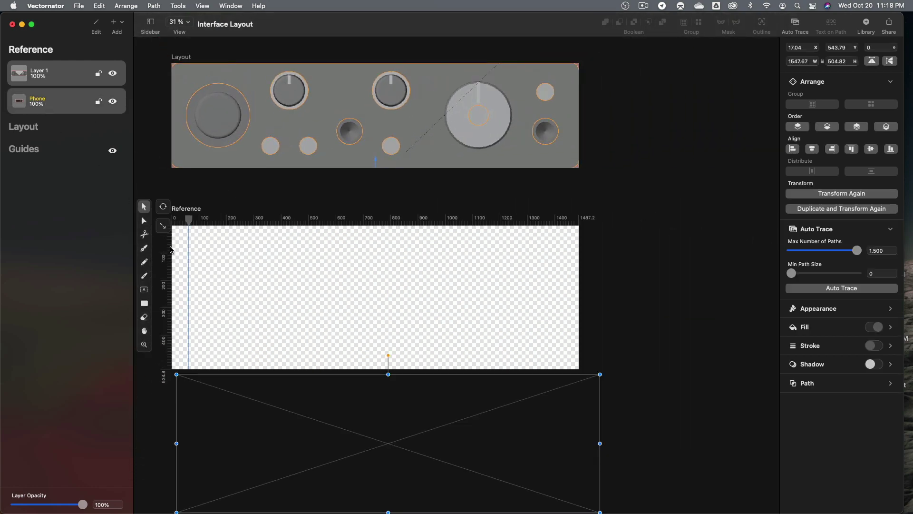
{"action": "left_click_drag", "start_coordinate": [275, 430], "coordinate": [306, 362]}
{"action": "left_click_drag", "start_coordinate": [286, 410], "coordinate": [272, 250]}
{"action": "left_click_drag", "start_coordinate": [262, 248], "coordinate": [262, 247]}
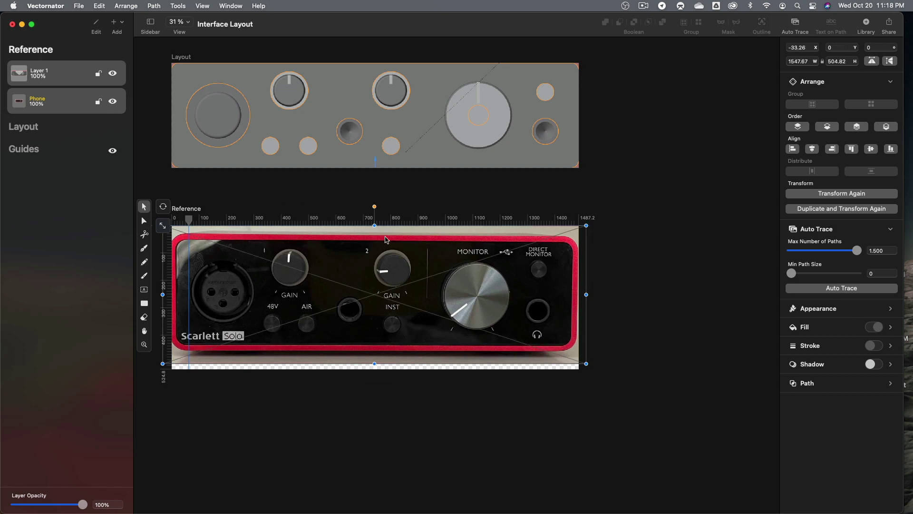
{"action": "key", "text": "space"}
{"action": "left_click_drag", "start_coordinate": [286, 189], "coordinate": [363, 230]}
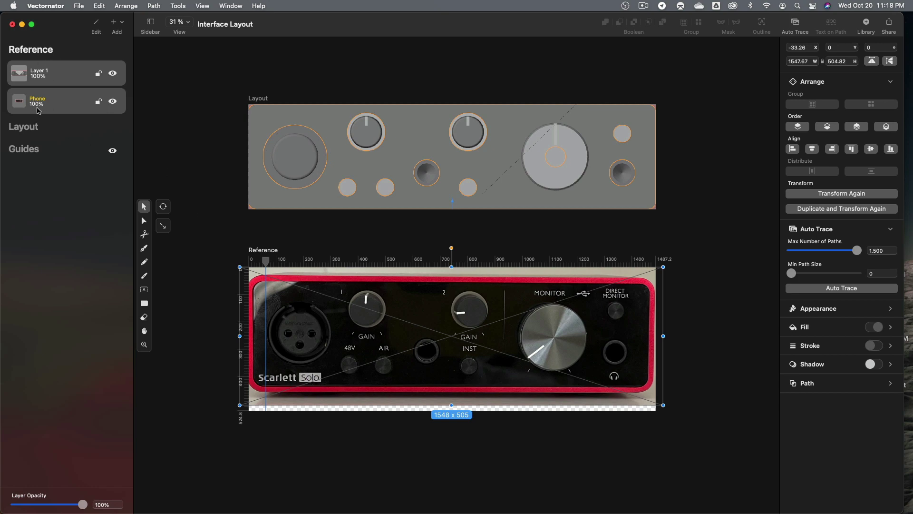
- Place Scarlett solo.png from the desktop's Textures folder into the Layout artboard, narrowing the Vectornator window to reach it and widening it again
{"action": "left_click", "coordinate": [28, 127]}
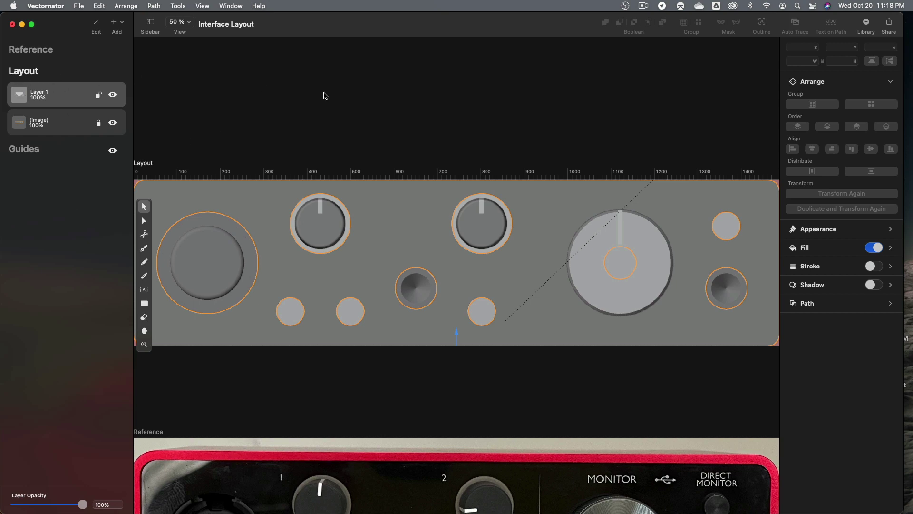
{"action": "left_click_drag", "start_coordinate": [890, 111], "coordinate": [651, 106]}
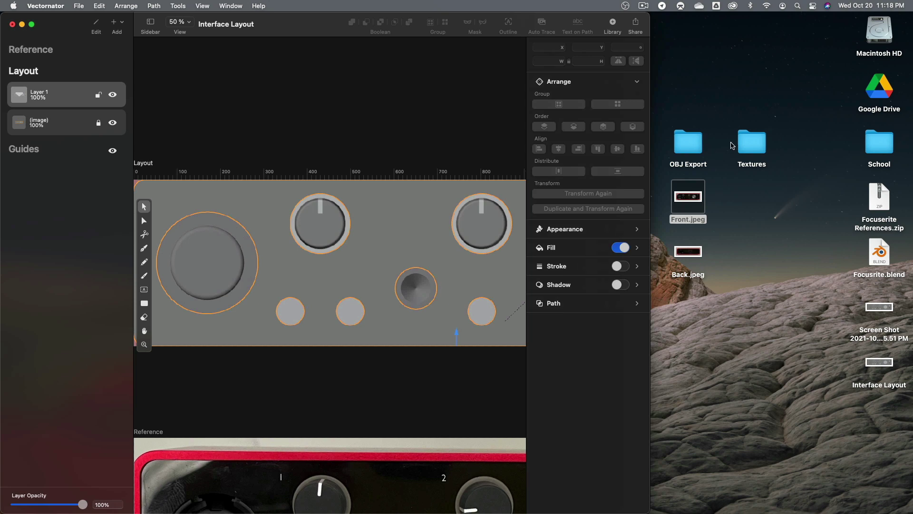
{"action": "double_click", "coordinate": [751, 142]}
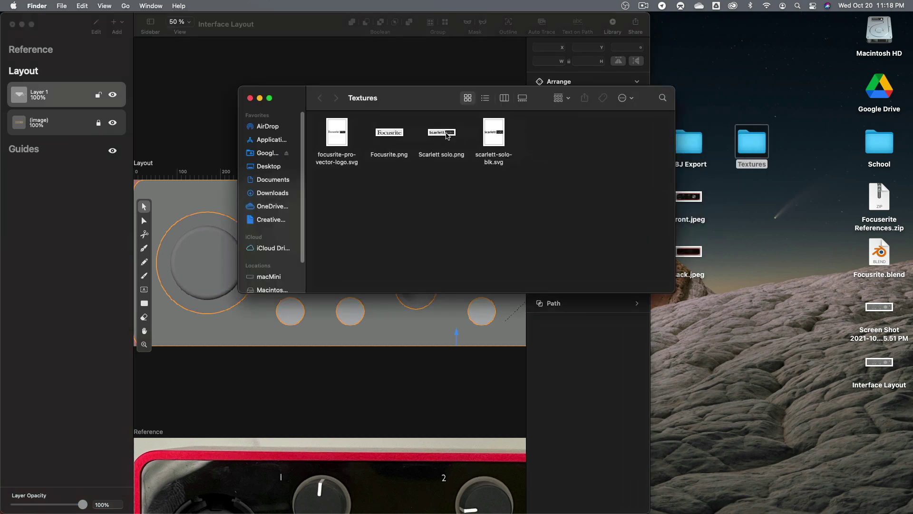
{"action": "left_click_drag", "start_coordinate": [445, 137], "coordinate": [206, 255]}
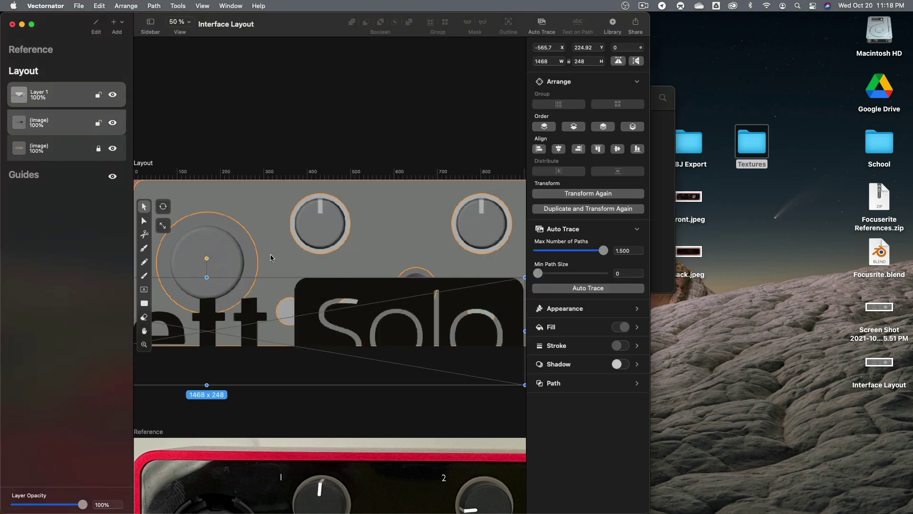
{"action": "left_click_drag", "start_coordinate": [650, 143], "coordinate": [910, 149]}
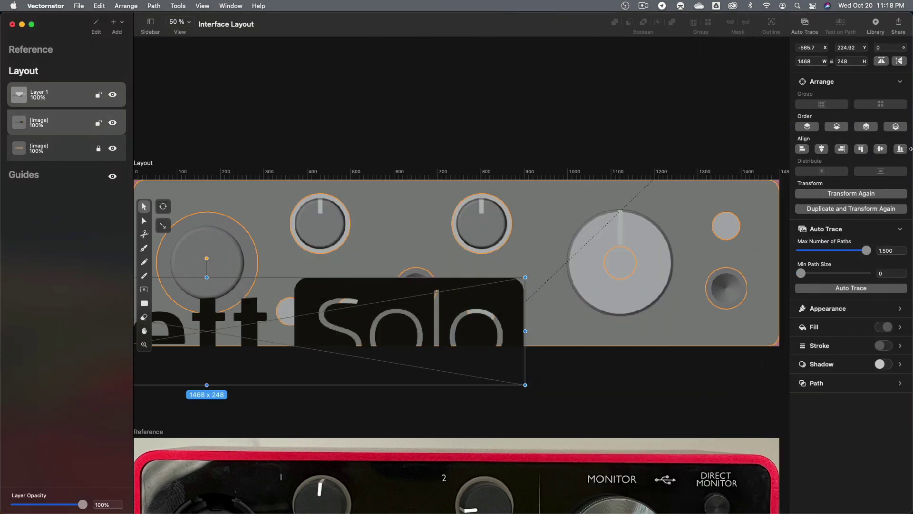
- Scale the Scarlett Solo logo to about 316 x 53 and place it in the panel's lower-left corner
{"action": "left_click_drag", "start_coordinate": [504, 294], "coordinate": [261, 325]}
{"action": "scroll", "coordinate": [317, 311], "scroll_direction": "down", "scroll_amount": 3}
{"action": "scroll", "coordinate": [305, 305], "scroll_direction": "down", "scroll_amount": 3}
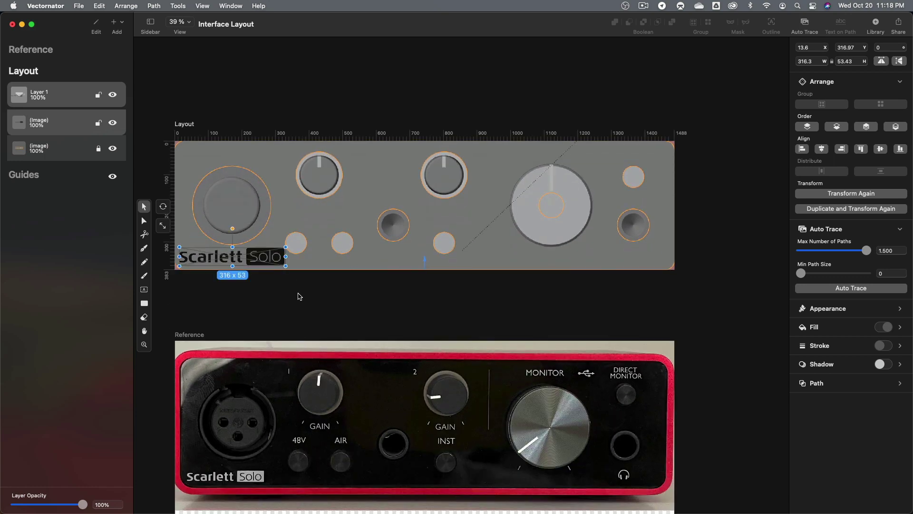
{"action": "scroll", "coordinate": [298, 299], "scroll_direction": "down", "scroll_amount": 1}
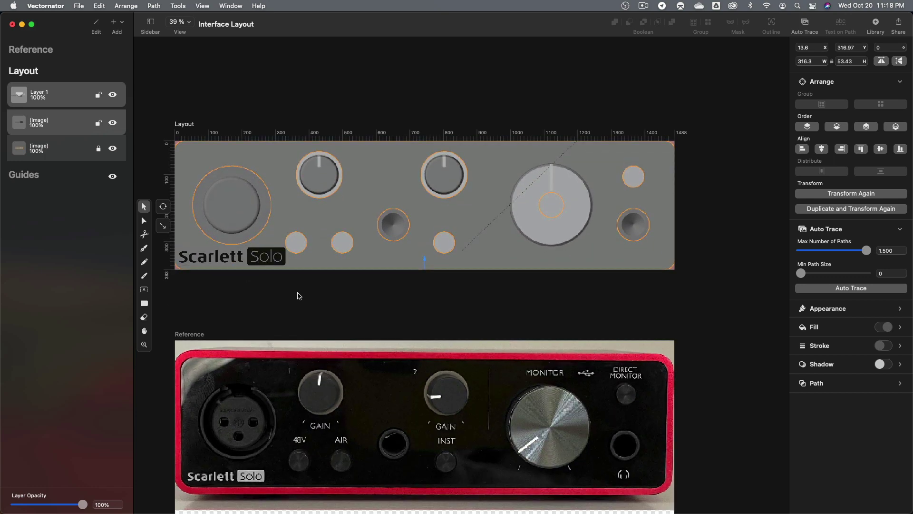
{"action": "left_click", "coordinate": [273, 294]}
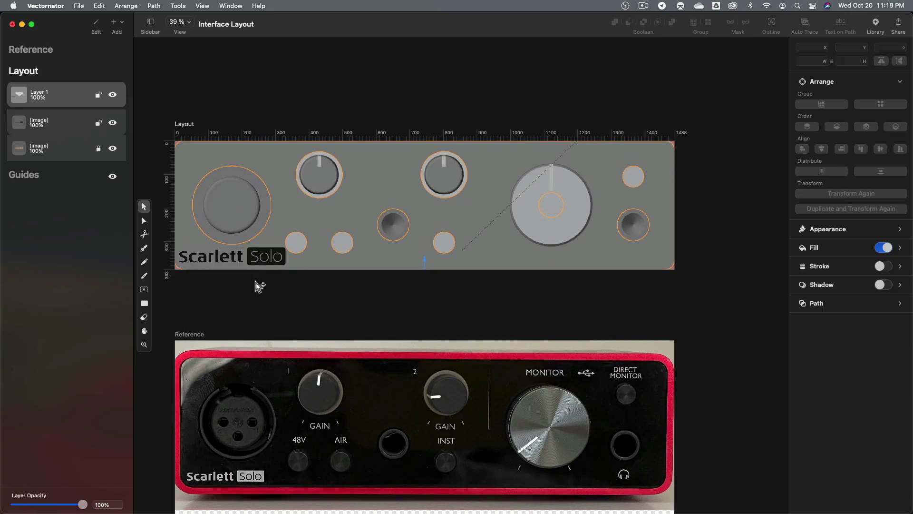
- Shrink the Scarlett Solo logo to about 232 x 39, keeping it in the panel's lower-left corner
{"action": "scroll", "coordinate": [255, 287], "scroll_direction": "up", "scroll_amount": 1, "text": "alt"}
{"action": "scroll", "coordinate": [255, 287], "scroll_direction": "up", "scroll_amount": 3, "text": "alt"}
{"action": "left_click", "coordinate": [278, 252]}
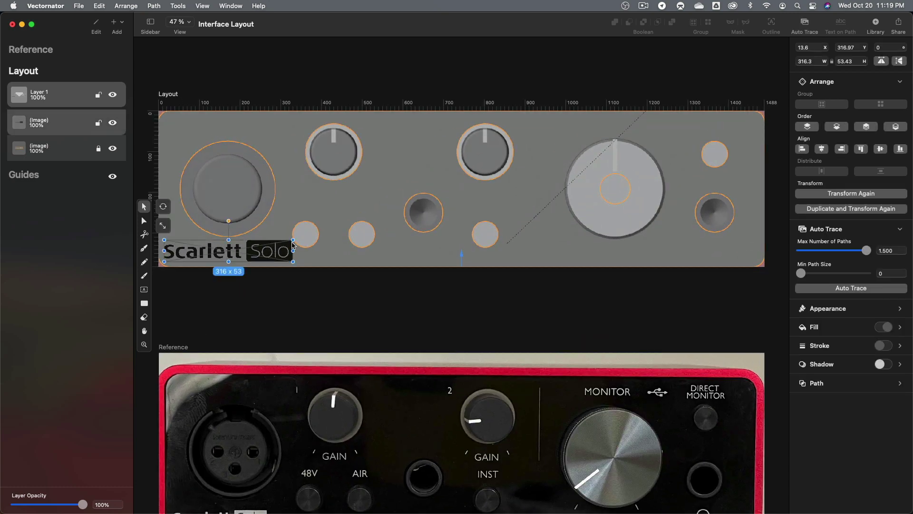
{"action": "left_click_drag", "start_coordinate": [294, 241], "coordinate": [260, 249]}
{"action": "scroll", "coordinate": [271, 291], "scroll_direction": "down", "scroll_amount": 2}
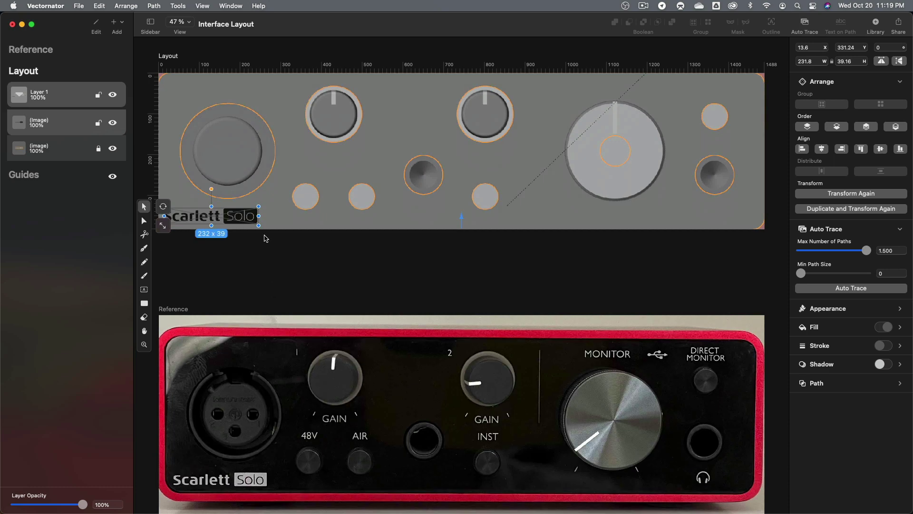
{"action": "left_click", "coordinate": [265, 256]}
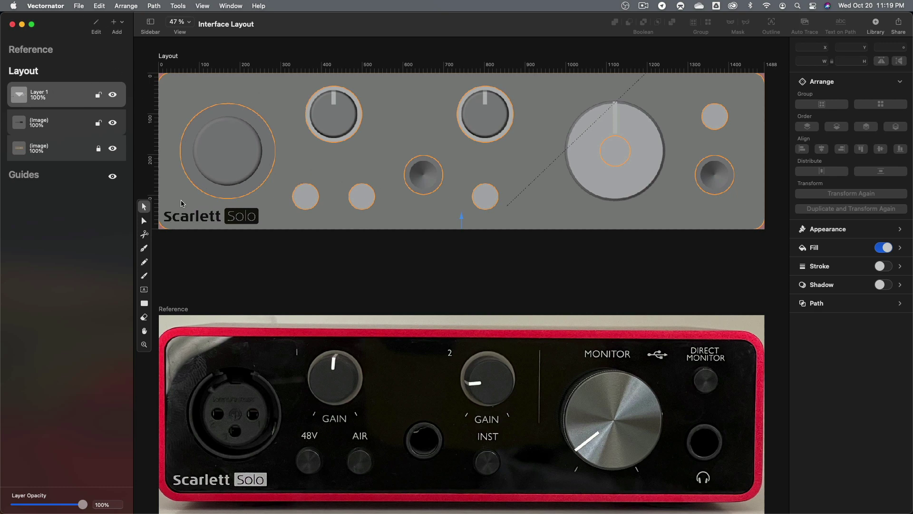
- Add the text labels 48V and AIR above the two small buttons beneath the first gain knob
{"action": "left_click", "coordinate": [144, 290]}
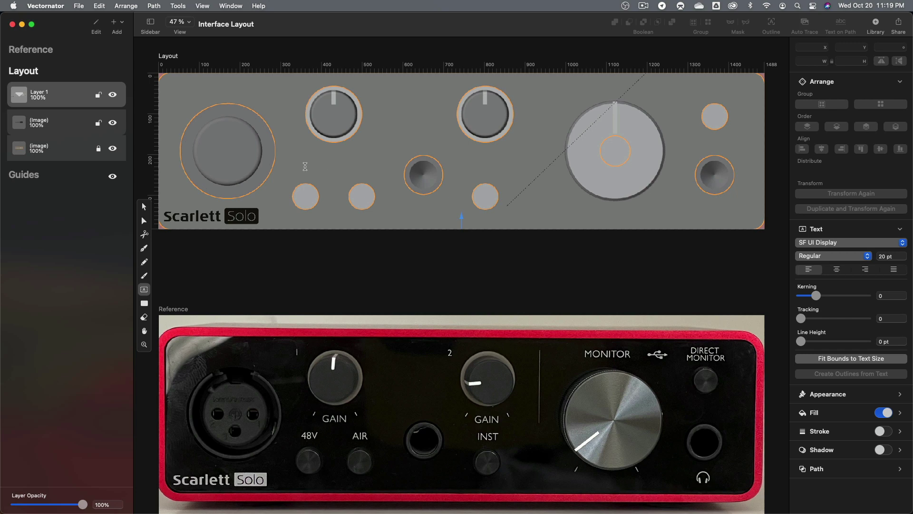
{"action": "left_click_drag", "start_coordinate": [297, 157], "coordinate": [339, 168]}
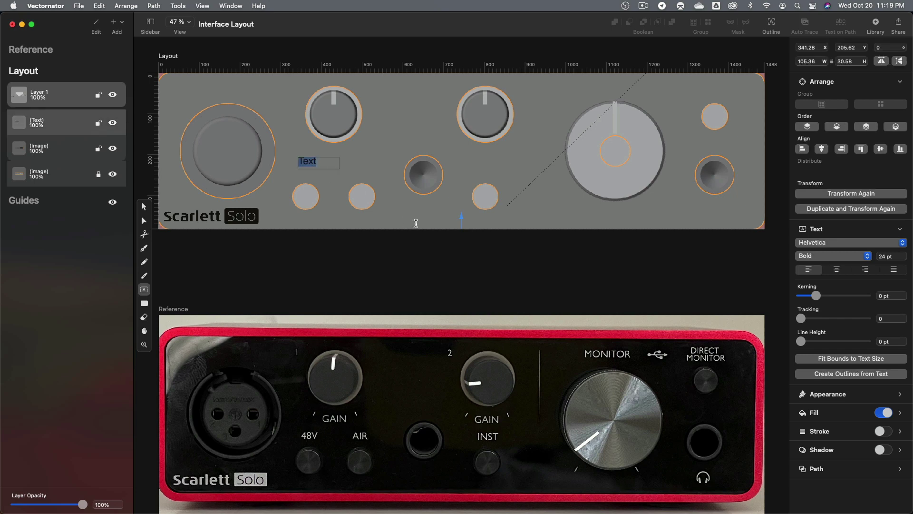
{"action": "type", "text": "48V"}
{"action": "left_click", "coordinate": [358, 255]}
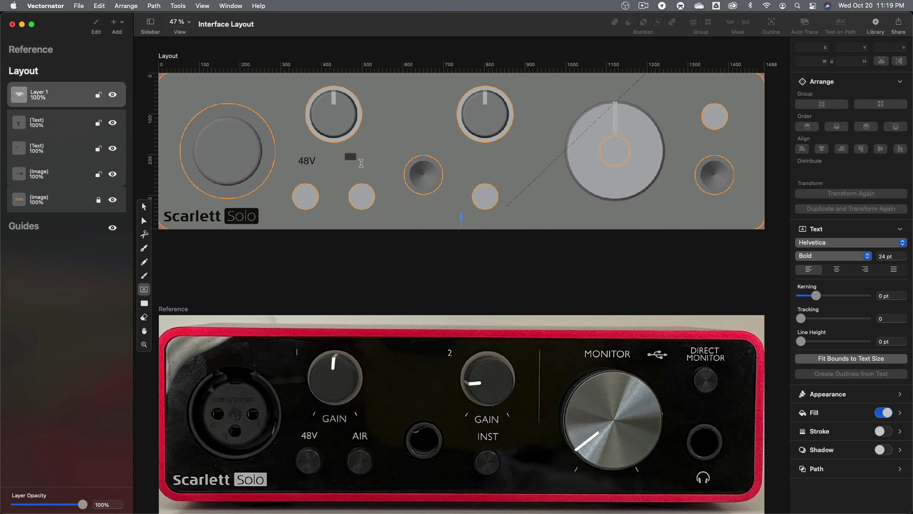
{"action": "left_click_drag", "start_coordinate": [345, 153], "coordinate": [373, 171]}
{"action": "type", "text": "AIR"}
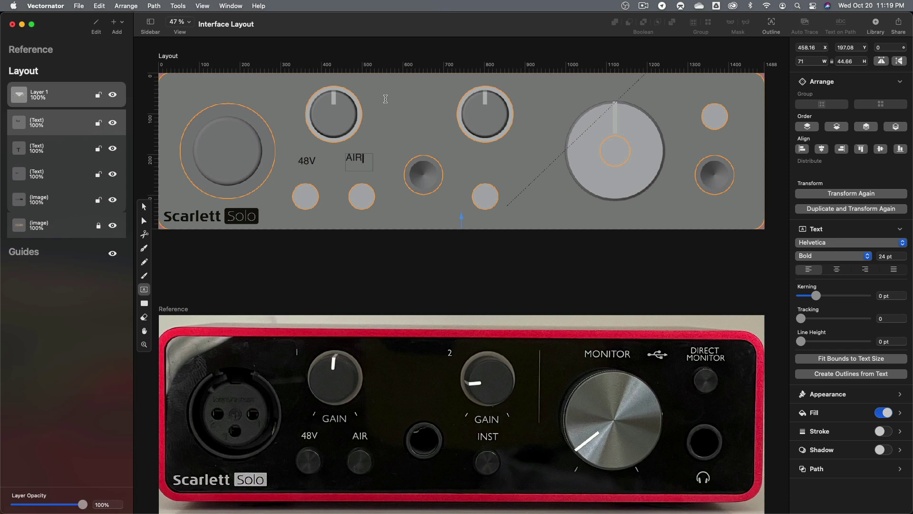
- Add the text label GAIN between the two gain knobs and INST above the small button beneath the second knob
{"action": "left_click_drag", "start_coordinate": [386, 99], "coordinate": [425, 135]}
{"action": "type", "text": "GAIN"}
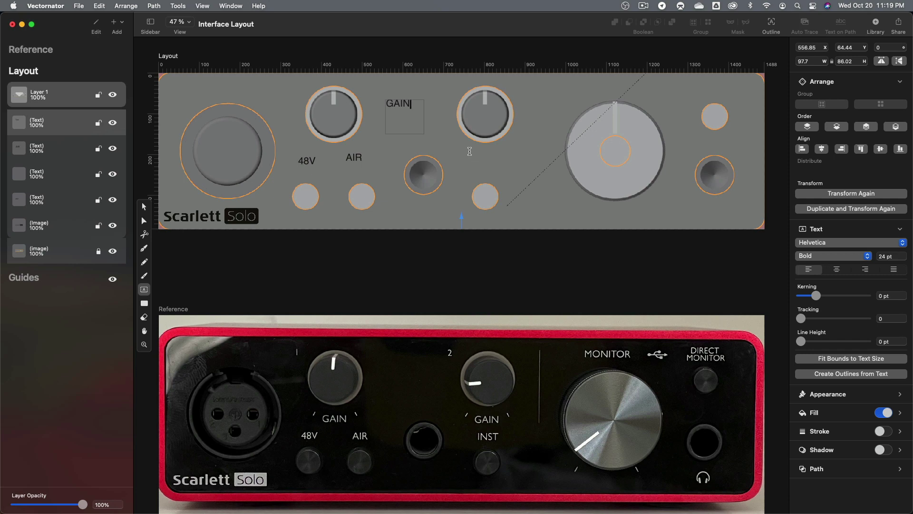
{"action": "left_click_drag", "start_coordinate": [470, 167], "coordinate": [502, 183]}
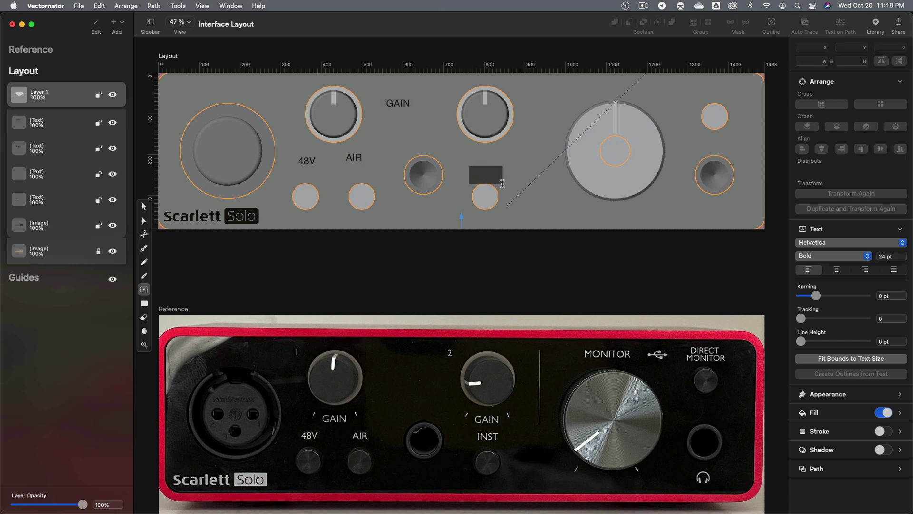
{"action": "type", "text": "INST"}
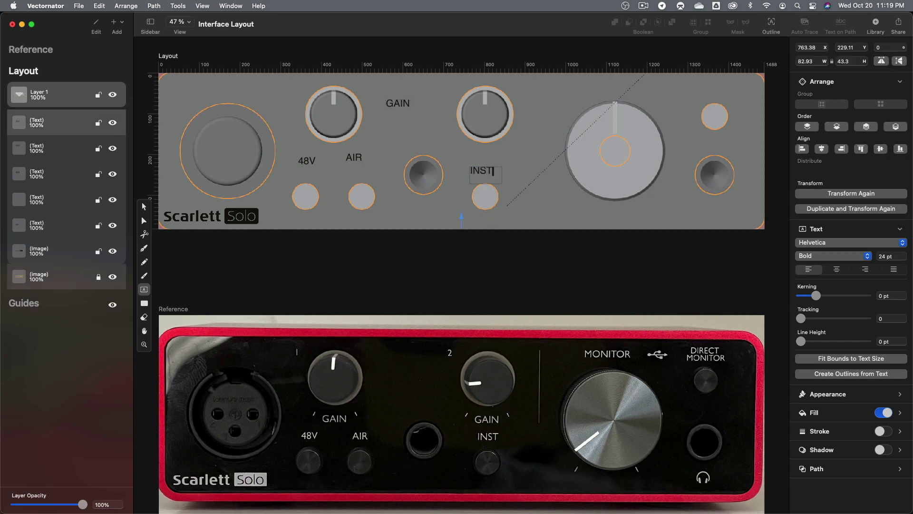
- Add the text label MONITOR above the large knob and DIRECT MONITOR above the small button in the upper-right corner
{"action": "left_click_drag", "start_coordinate": [590, 82], "coordinate": [645, 95]}
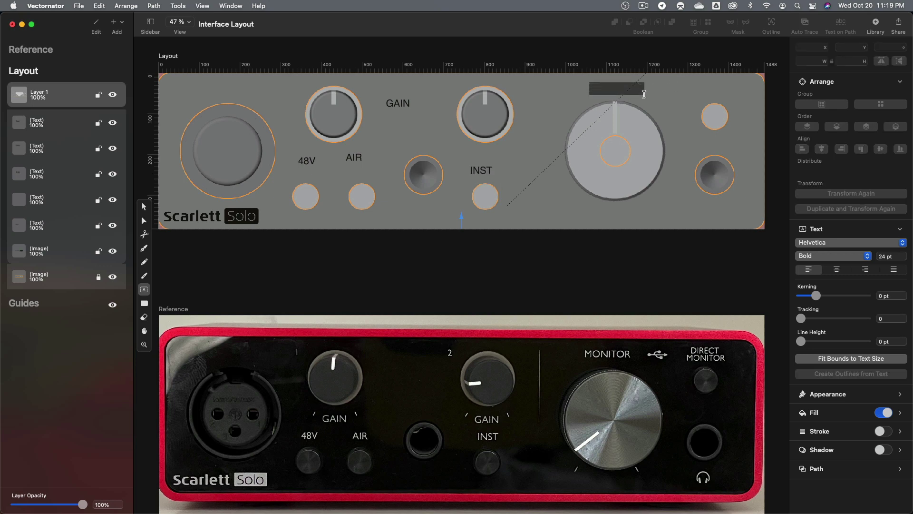
{"action": "type", "text": "MONI"}
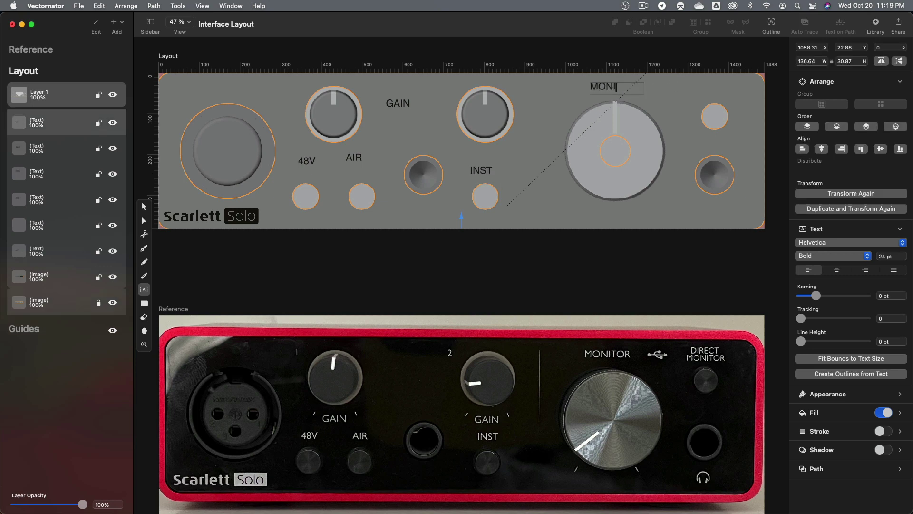
{"action": "type", "text": "TOR"}
{"action": "left_click_drag", "start_coordinate": [703, 84], "coordinate": [735, 99]}
{"action": "type", "text": "DIRECT"}
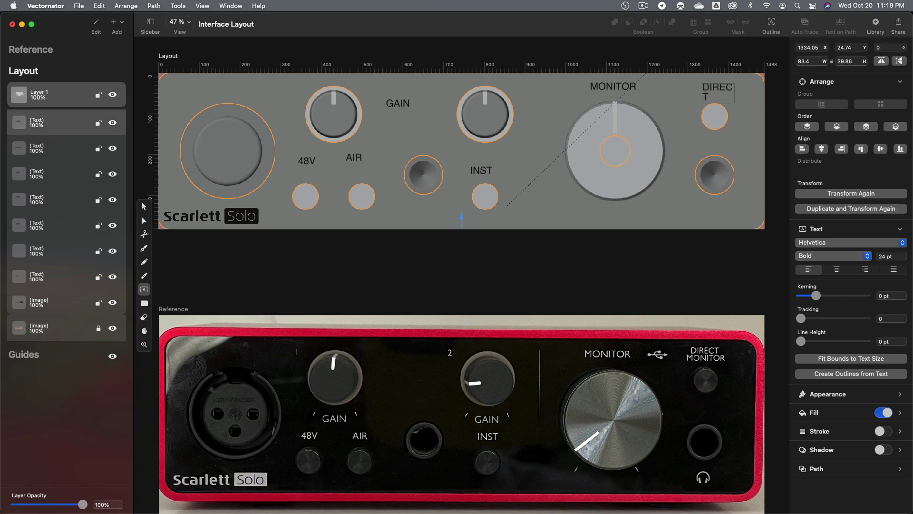
{"action": "type", "text": " MONITOR"}
- Enlarge the DIRECT MONITOR text box to about 124 x 62 and centre its text over the button
{"action": "left_click", "coordinate": [144, 206]}
{"action": "left_click", "coordinate": [709, 98]}
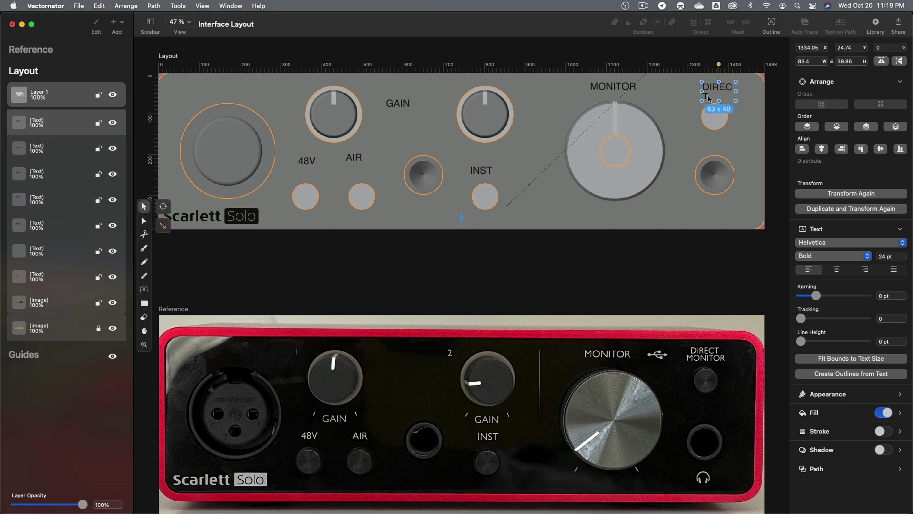
{"action": "left_click_drag", "start_coordinate": [702, 91], "coordinate": [740, 108]}
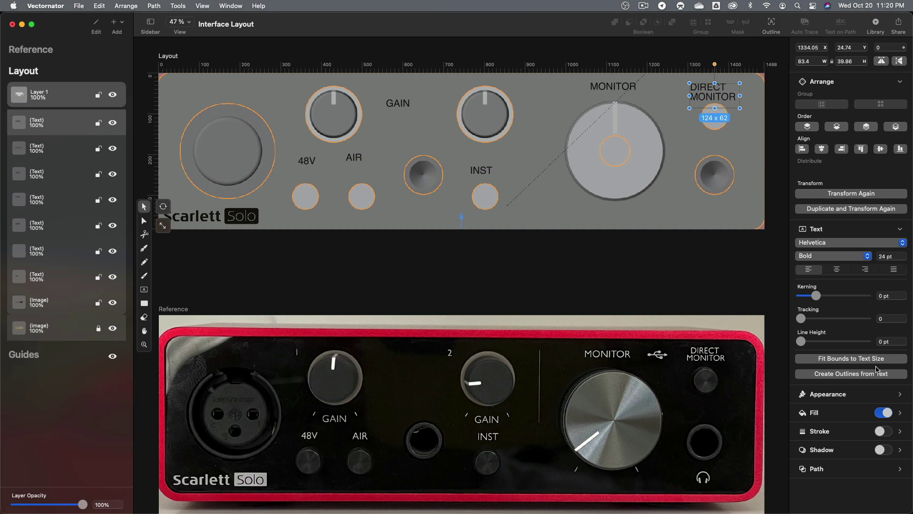
{"action": "left_click", "coordinate": [836, 269]}
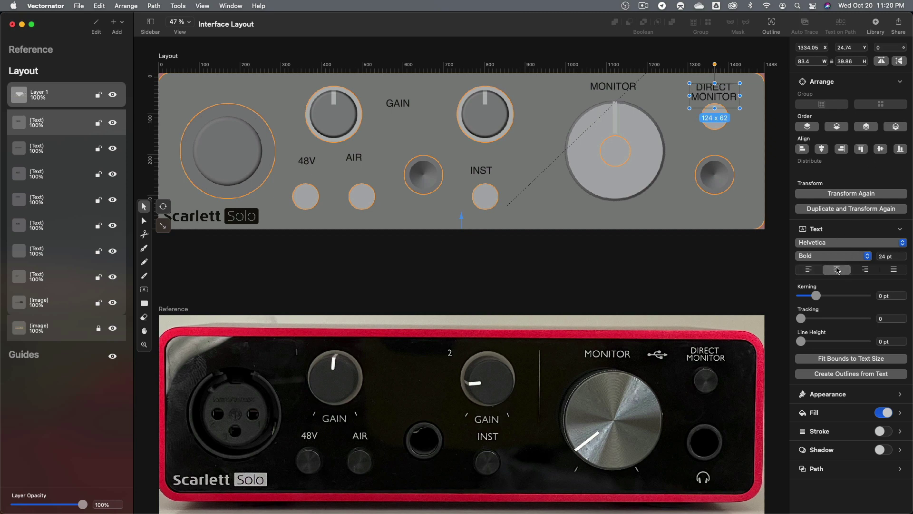
{"action": "left_click", "coordinate": [716, 268]}
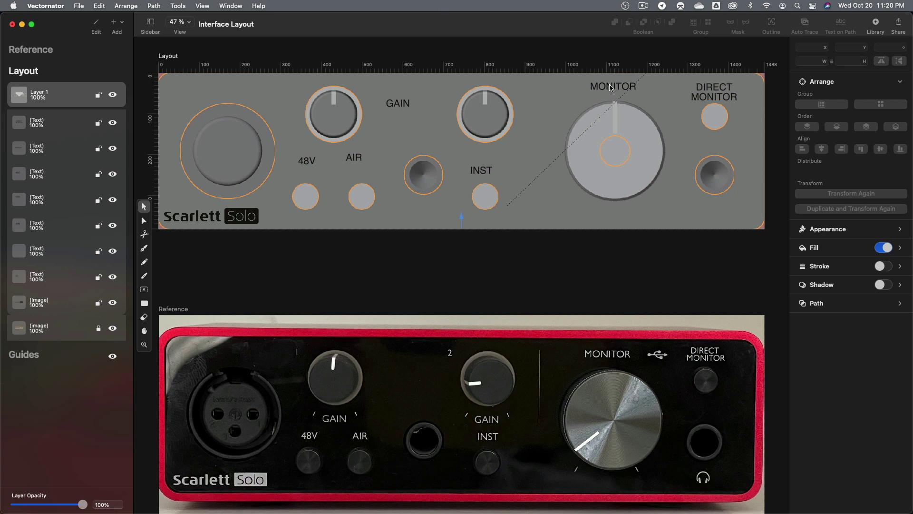
- Centre the MONITOR label's text and position its box over the middle of the large knob
{"action": "left_click_drag", "start_coordinate": [610, 87], "coordinate": [610, 91]}
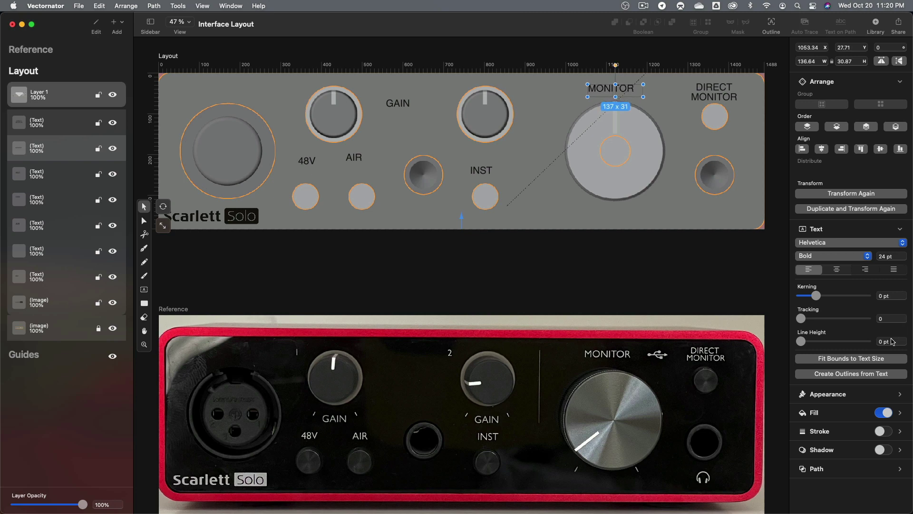
{"action": "left_click", "coordinate": [836, 269]}
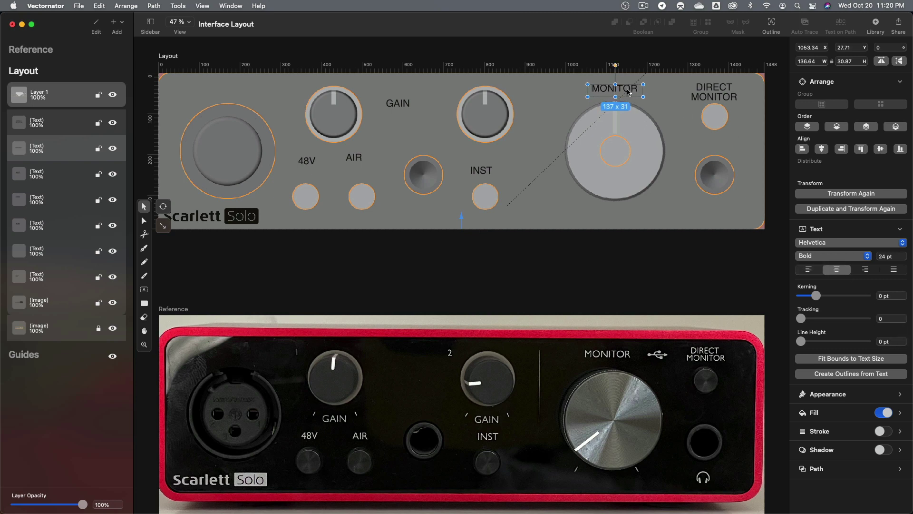
{"action": "left_click_drag", "start_coordinate": [627, 89], "coordinate": [627, 92]}
- Centre the text of the INST, GAIN, AIR and 48V labels within their boxes
{"action": "left_click", "coordinate": [478, 170]}
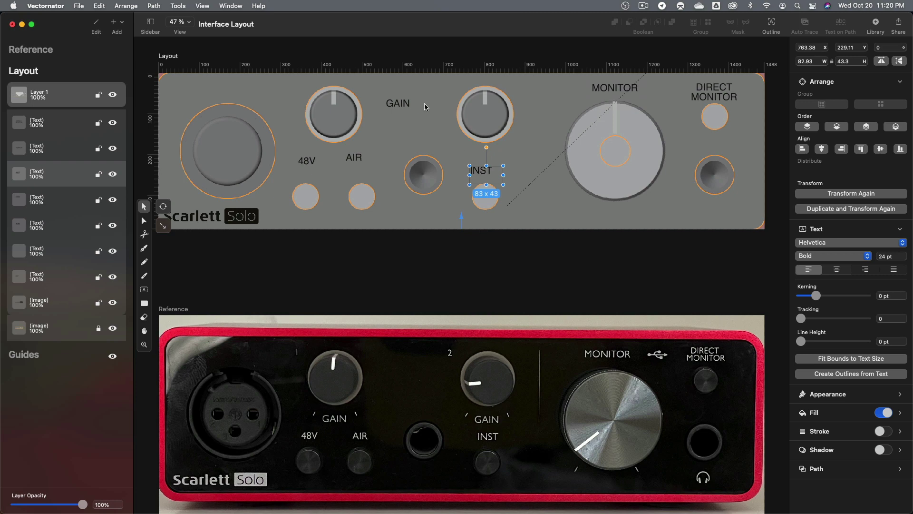
{"action": "left_click", "coordinate": [410, 108], "text": "shift"}
{"action": "left_click", "coordinate": [362, 161], "text": "shift"}
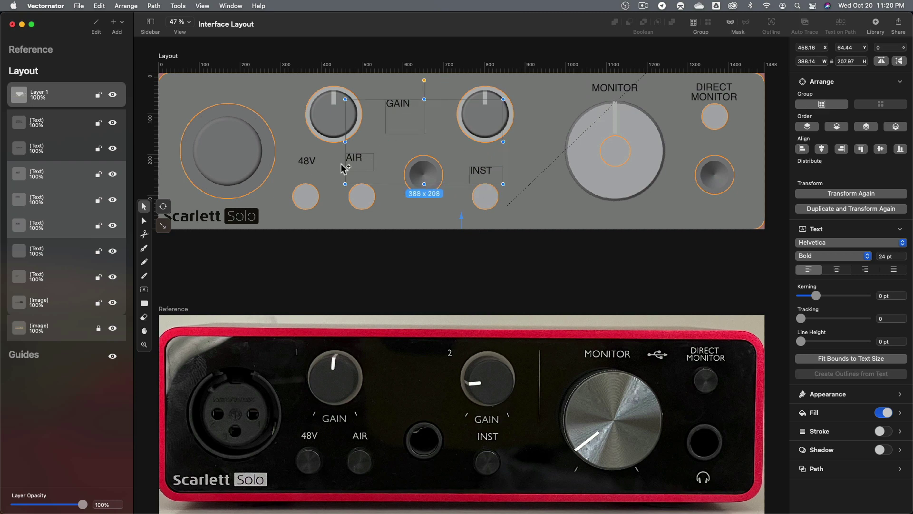
{"action": "left_click", "coordinate": [305, 164], "text": "shift"}
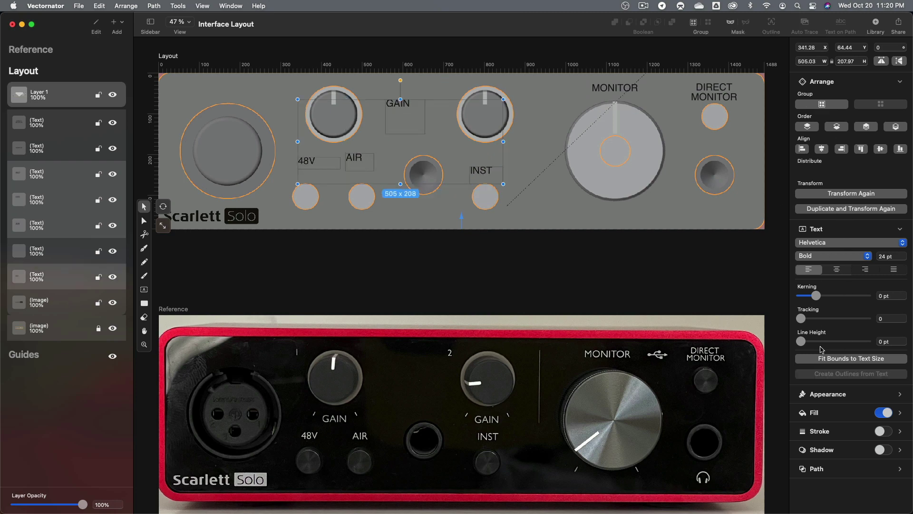
{"action": "left_click", "coordinate": [837, 270]}
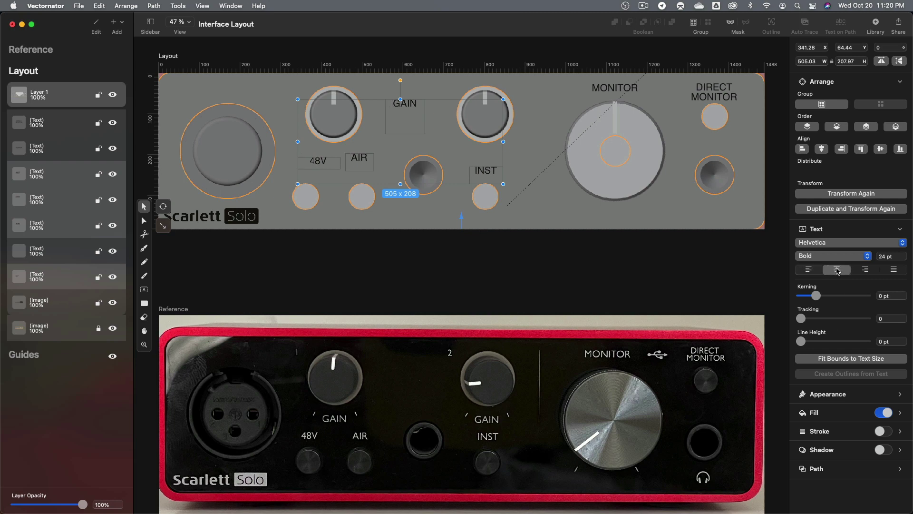
{"action": "left_click", "coordinate": [316, 185]}
- Move GAIN beneath the first gain knob and 48V and AIR directly above their buttons, top-aligning 48V and AIR with INST
{"action": "left_click_drag", "start_coordinate": [322, 163], "coordinate": [363, 173]}
{"action": "left_click_drag", "start_coordinate": [405, 106], "coordinate": [337, 159]}
{"action": "left_click", "coordinate": [484, 172]}
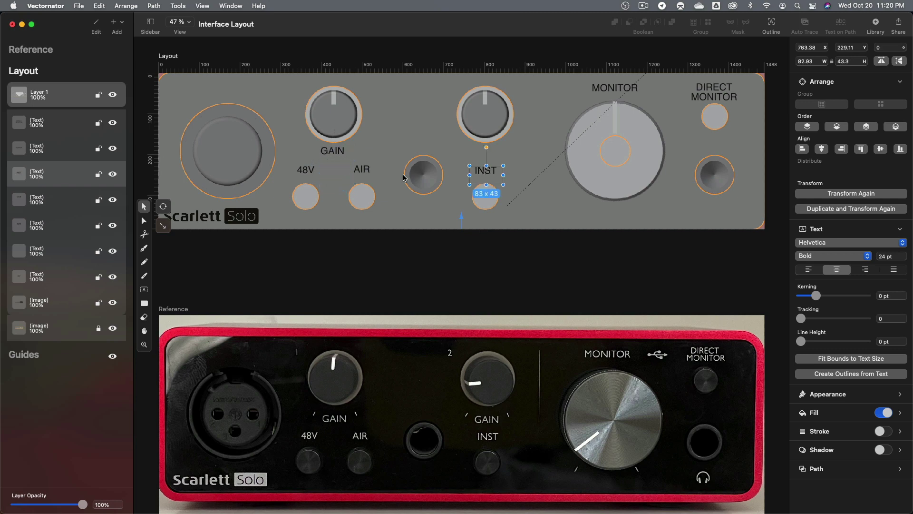
{"action": "left_click", "coordinate": [357, 172], "text": "shift"}
{"action": "left_click", "coordinate": [304, 176], "text": "shift"}
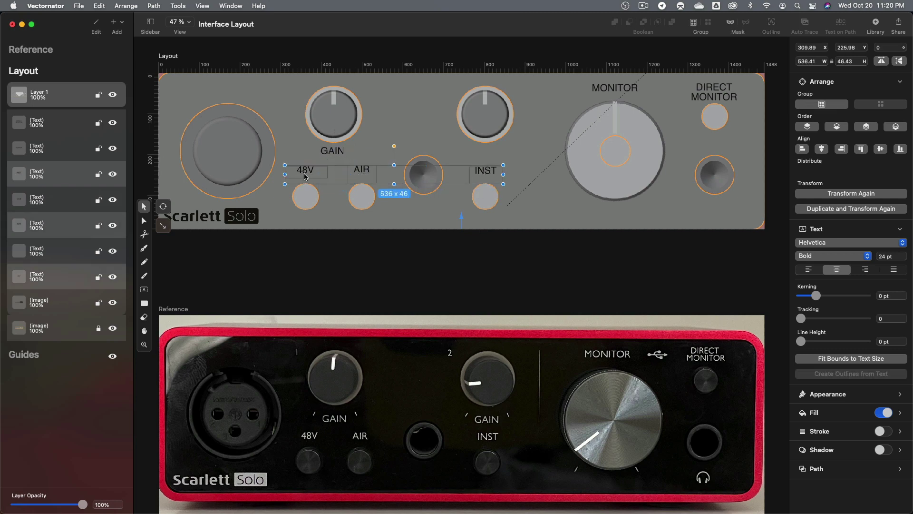
{"action": "left_click", "coordinate": [860, 151]}
{"action": "left_click", "coordinate": [495, 270]}
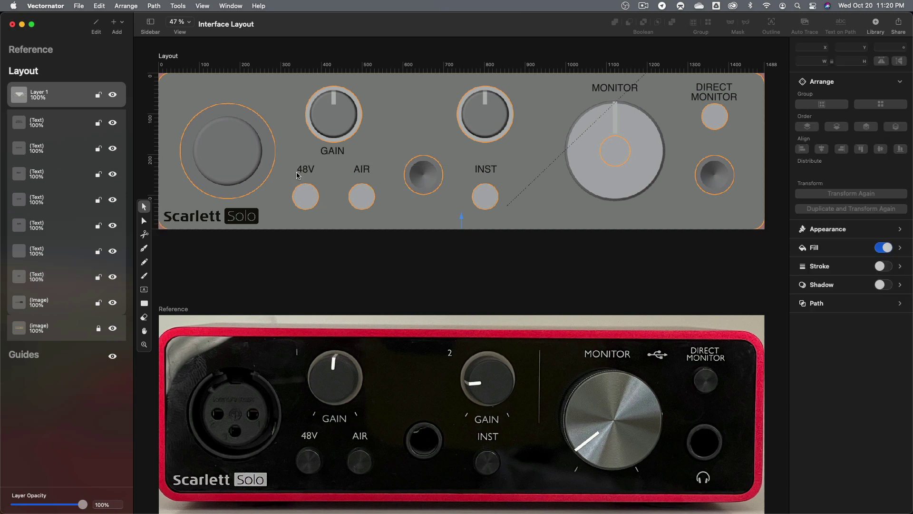
- Move the GAIN label slightly lower beneath the first gain knob
{"action": "left_click", "coordinate": [333, 151]}
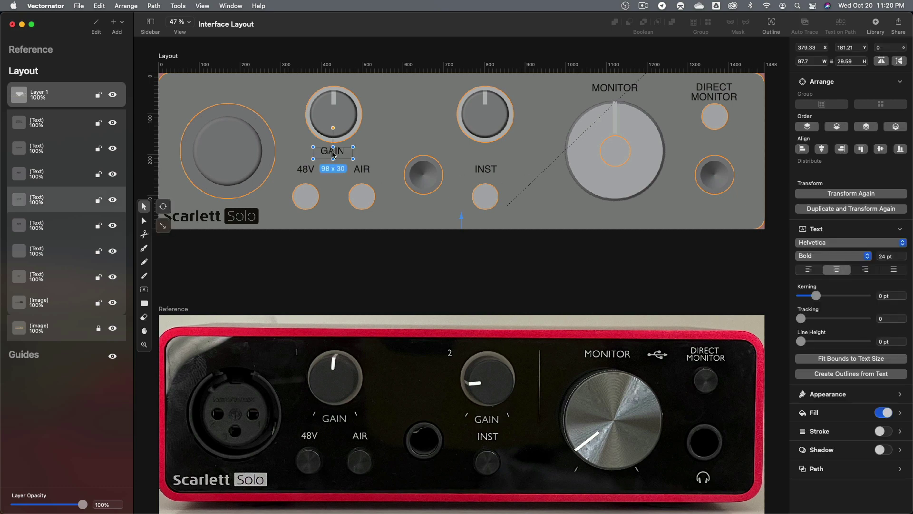
{"action": "left_click_drag", "start_coordinate": [334, 152], "coordinate": [334, 157]}
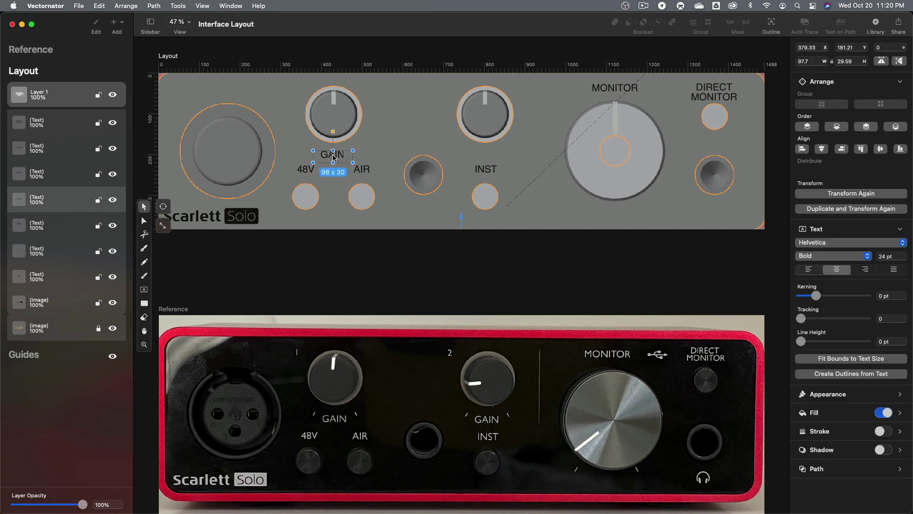
{"action": "left_click", "coordinate": [345, 239]}
- Move the 48V, AIR and INST labels together slightly lower, closer to their buttons
{"action": "left_click", "coordinate": [306, 170]}
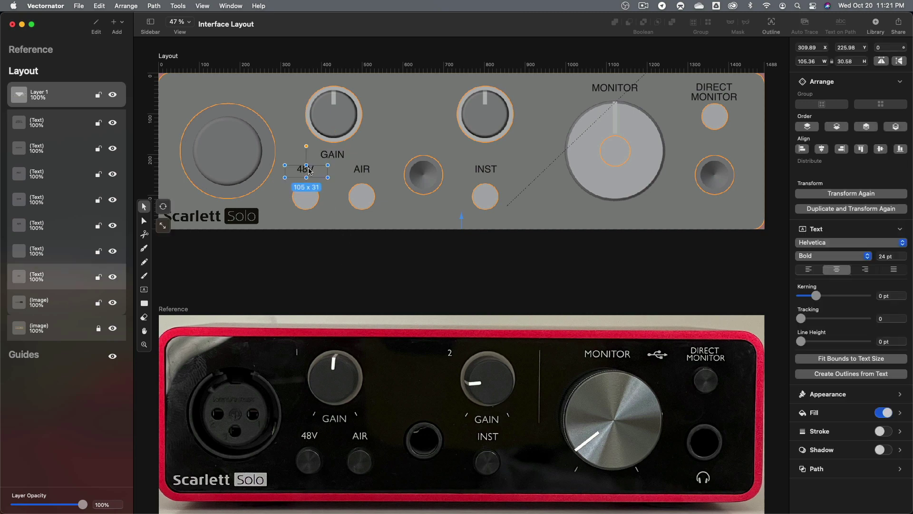
{"action": "left_click", "coordinate": [365, 169], "text": "shift"}
{"action": "left_click", "coordinate": [483, 171], "text": "shift"}
{"action": "left_click_drag", "start_coordinate": [363, 170], "coordinate": [363, 174]}
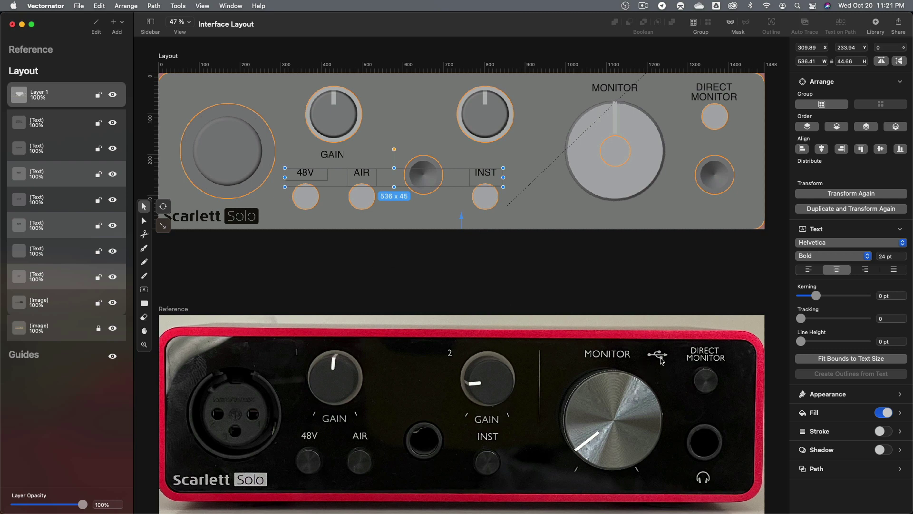
{"action": "left_click", "coordinate": [312, 267]}
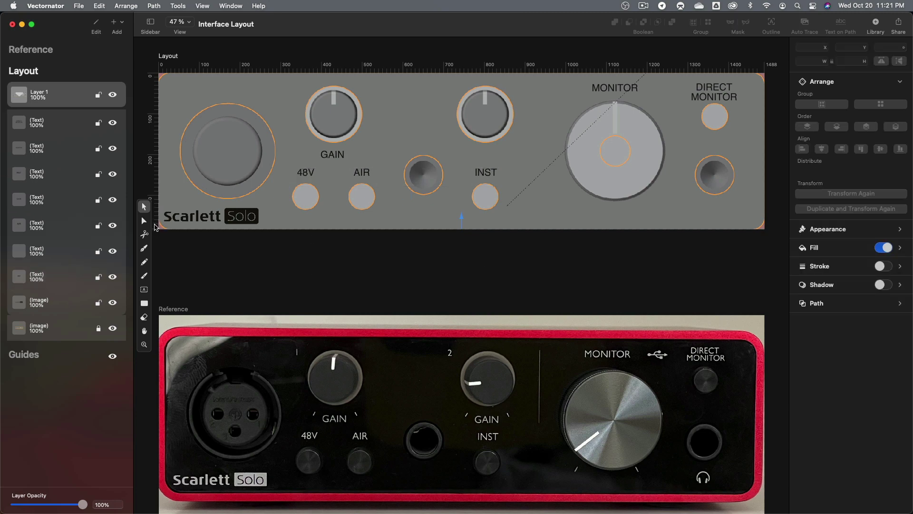
- Add the text labels 1 and 2 on either side of the first gain knob
{"action": "left_click", "coordinate": [145, 289]}
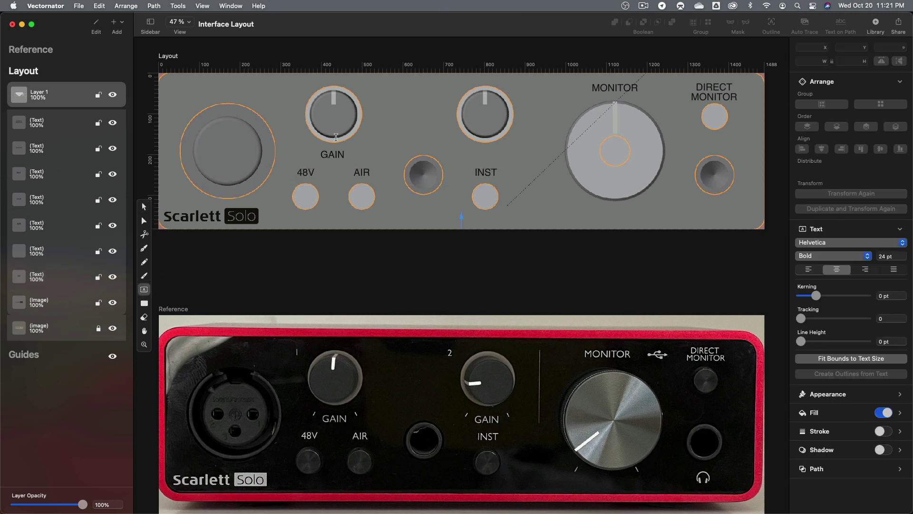
{"action": "left_click", "coordinate": [285, 91]}
{"action": "type", "text": "1"}
{"action": "left_click", "coordinate": [383, 100]}
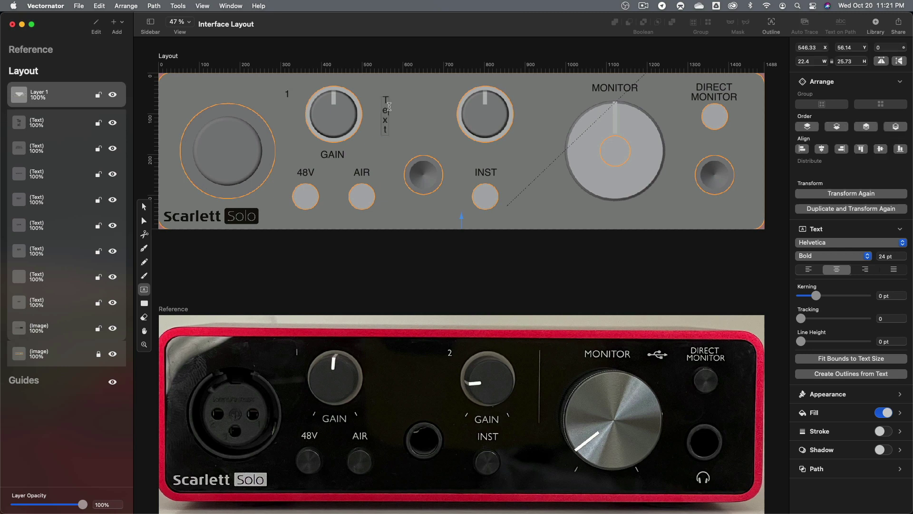
{"action": "type", "text": "2"}
- Top-align the labels 1 and 2 and centre each one over the top of its gain knob
{"action": "left_click", "coordinate": [144, 209]}
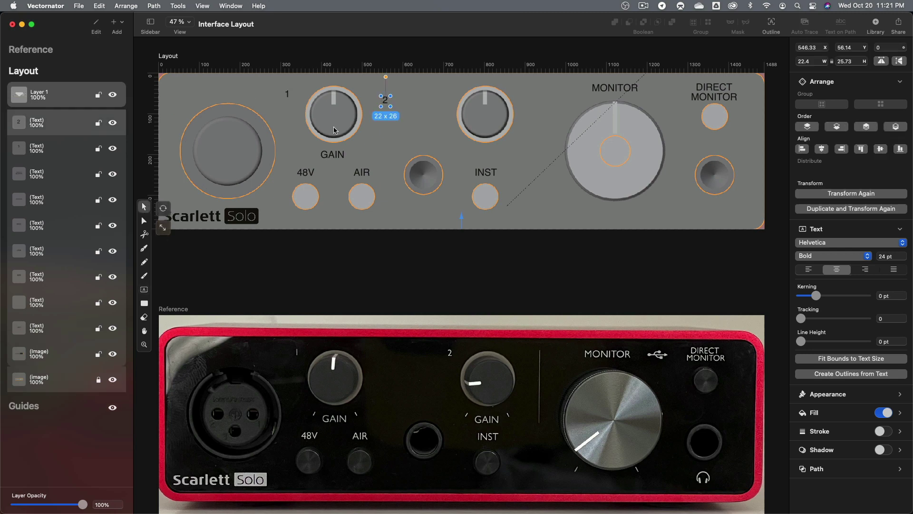
{"action": "left_click", "coordinate": [294, 97], "text": "shift"}
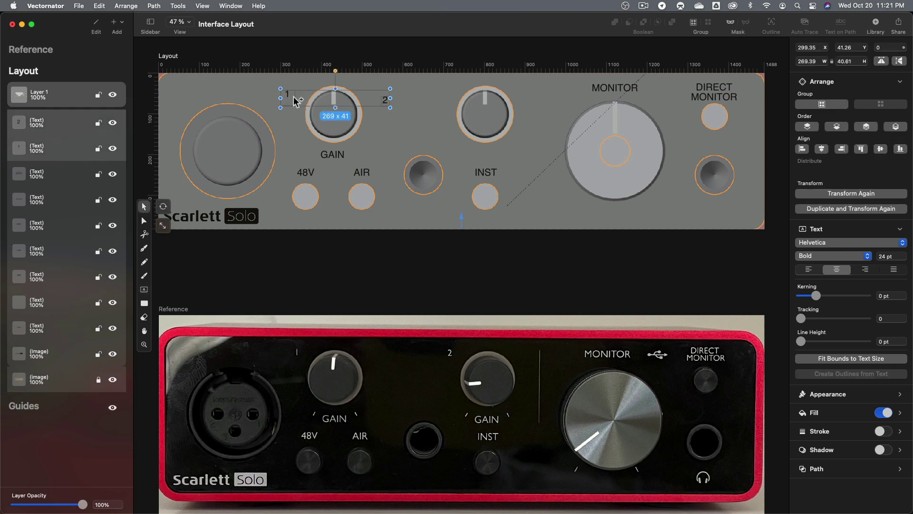
{"action": "left_click", "coordinate": [860, 149]}
{"action": "left_click_drag", "start_coordinate": [386, 98], "coordinate": [490, 91]}
{"action": "left_click", "coordinate": [422, 282]}
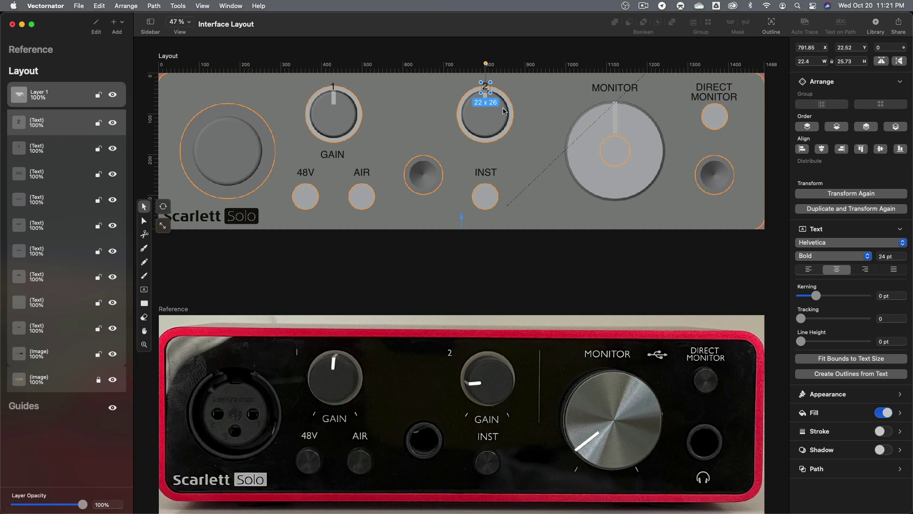
- Move the labels 1 and 2 together to the upper left of their gain knobs
{"action": "left_click", "coordinate": [335, 89], "text": "shift"}
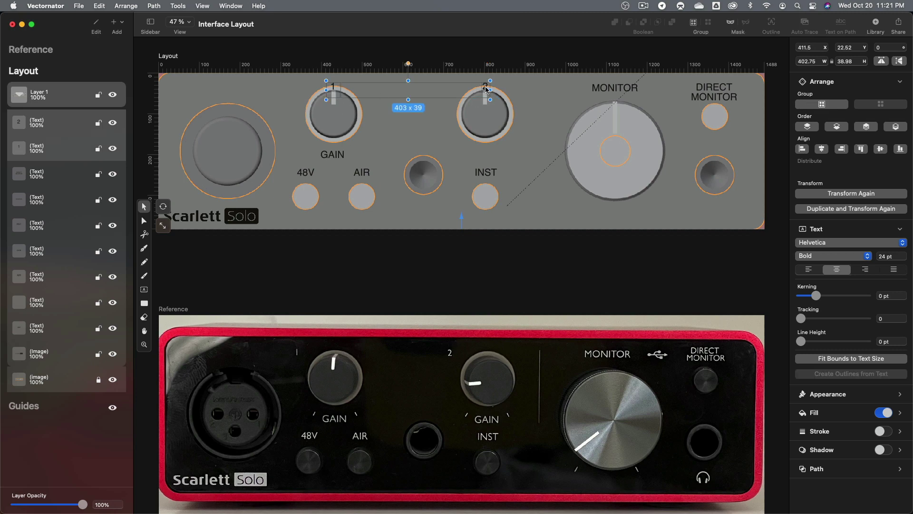
{"action": "left_click_drag", "start_coordinate": [486, 88], "coordinate": [444, 87]}
{"action": "left_click_drag", "start_coordinate": [443, 88], "coordinate": [443, 101]}
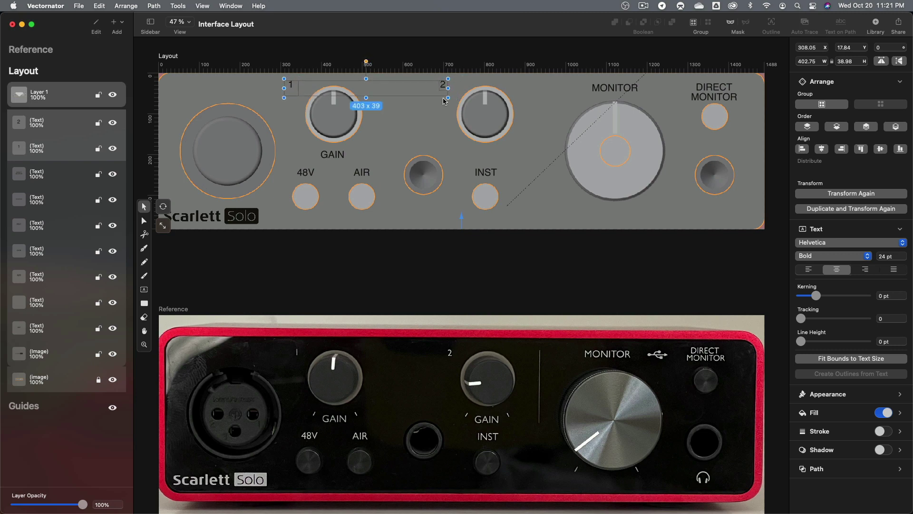
{"action": "left_click", "coordinate": [410, 283]}
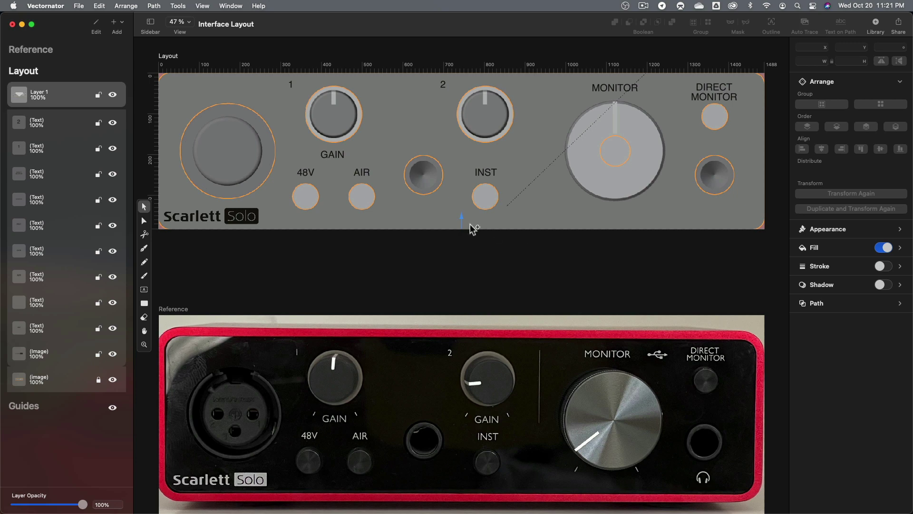
- Switch to Chrome and start a web search beginning with "us" in a new window
{"action": "key", "text": "super+Tab"}
{"action": "key", "text": "super+Tab"}
{"action": "key", "text": "super+Tab"}
{"action": "key", "text": "super+Tab"}
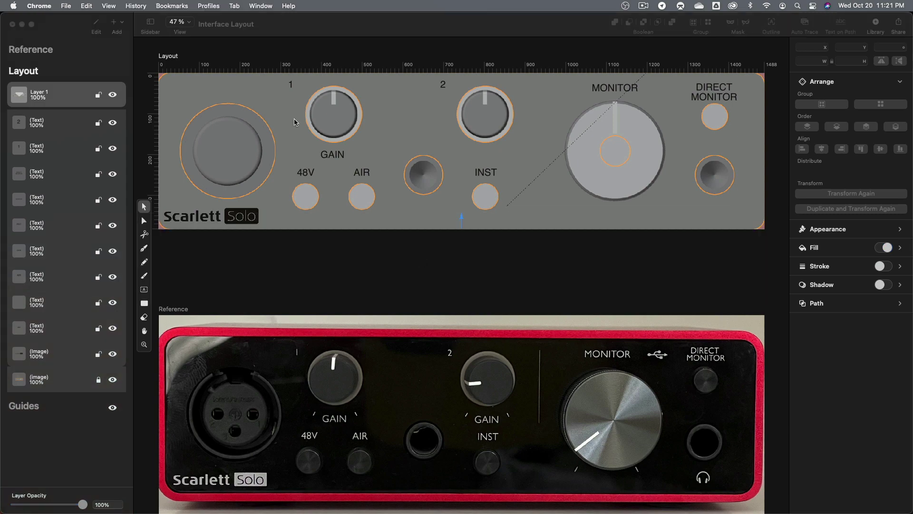
{"action": "key", "text": "super+n"}
{"action": "type", "text": "us"}
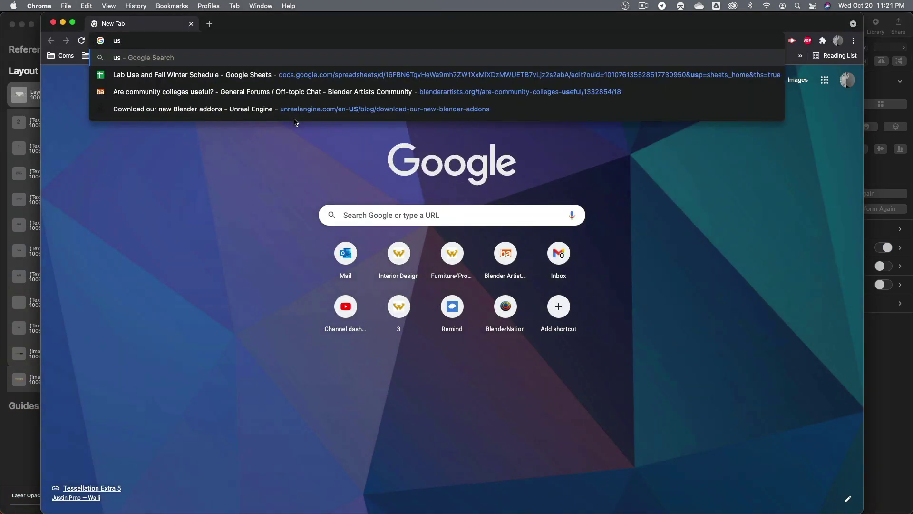
- Search Google for "usb logo svg" and place the Wikimedia Commons USB icon image onto the interface layout in Vectornator
{"action": "type", "text": "b logo svg"}
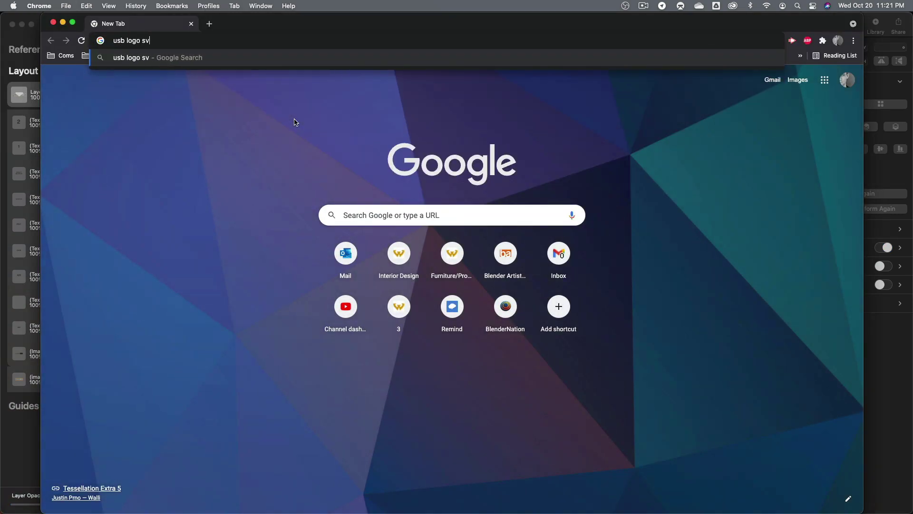
{"action": "key", "text": "Return"}
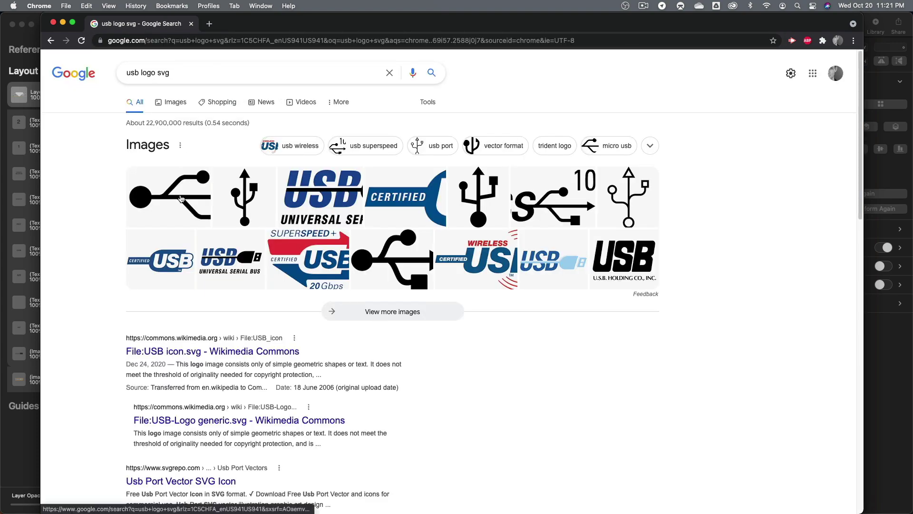
{"action": "left_click", "coordinate": [180, 198]}
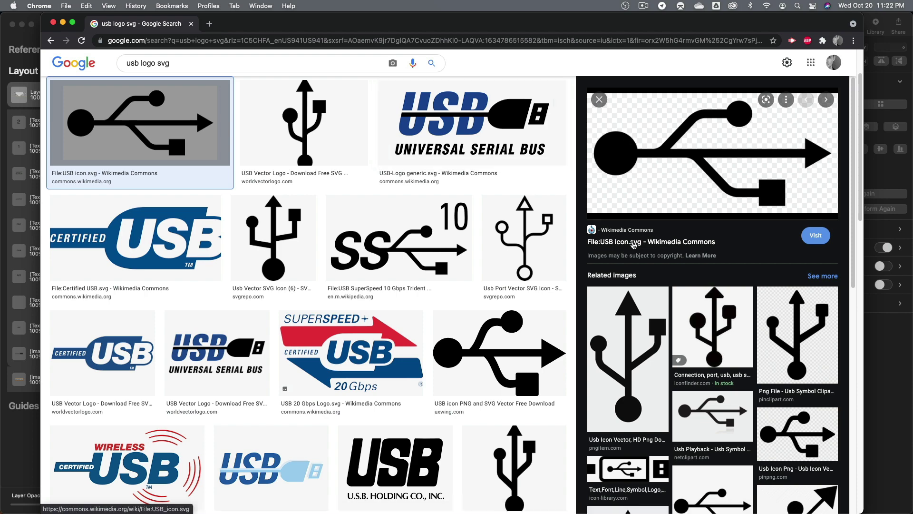
{"action": "left_click_drag", "start_coordinate": [638, 22], "coordinate": [619, 205]}
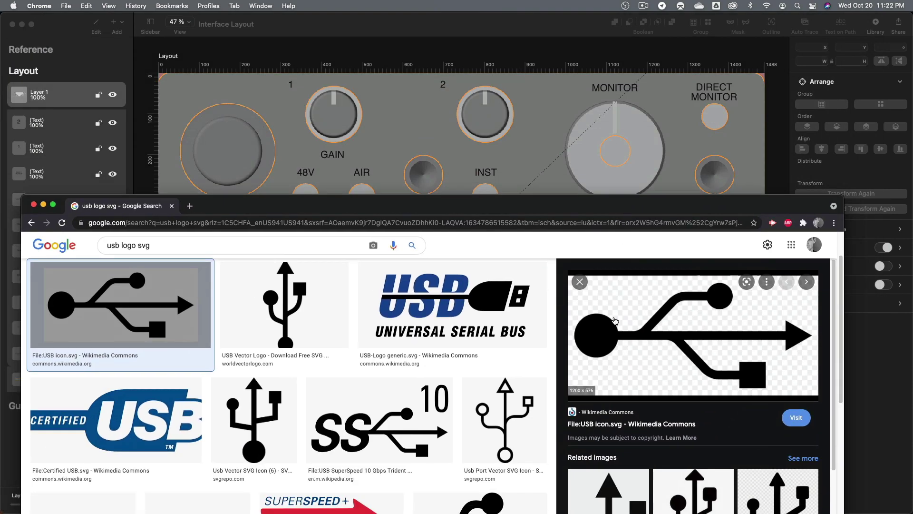
{"action": "left_click_drag", "start_coordinate": [614, 317], "coordinate": [552, 155]}
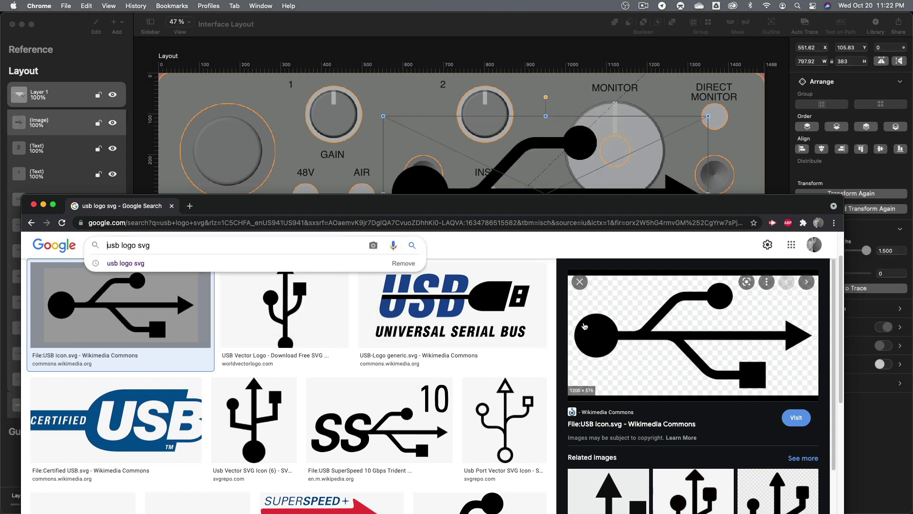
{"action": "right_click", "coordinate": [586, 326]}
{"action": "left_click", "coordinate": [607, 438]}
{"action": "left_click_drag", "start_coordinate": [389, 206], "coordinate": [434, 32]}
{"action": "right_click", "coordinate": [654, 151]}
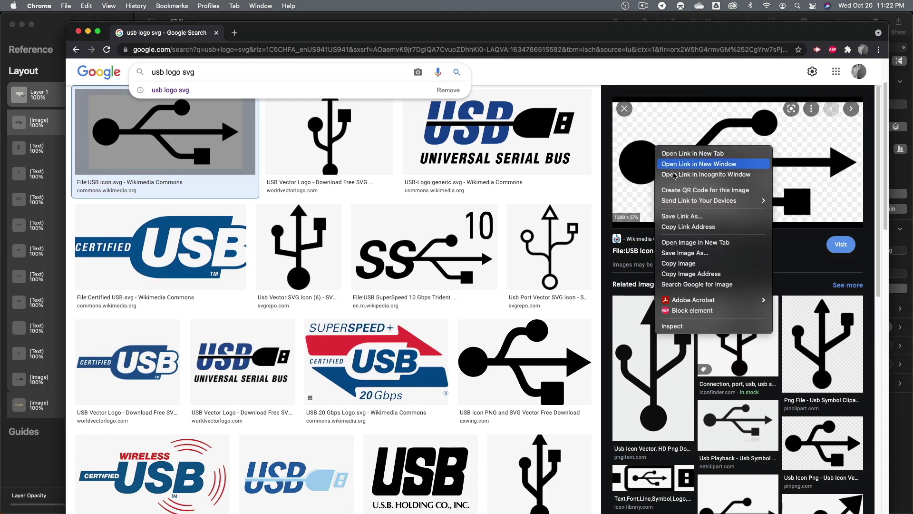
{"action": "left_click", "coordinate": [713, 254]}
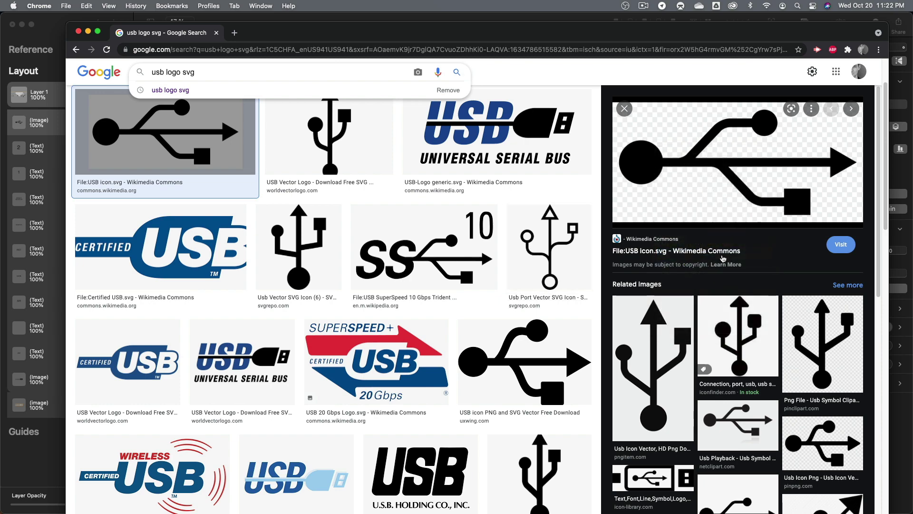
{"action": "scroll", "coordinate": [737, 419], "scroll_direction": "down", "scroll_amount": 3}
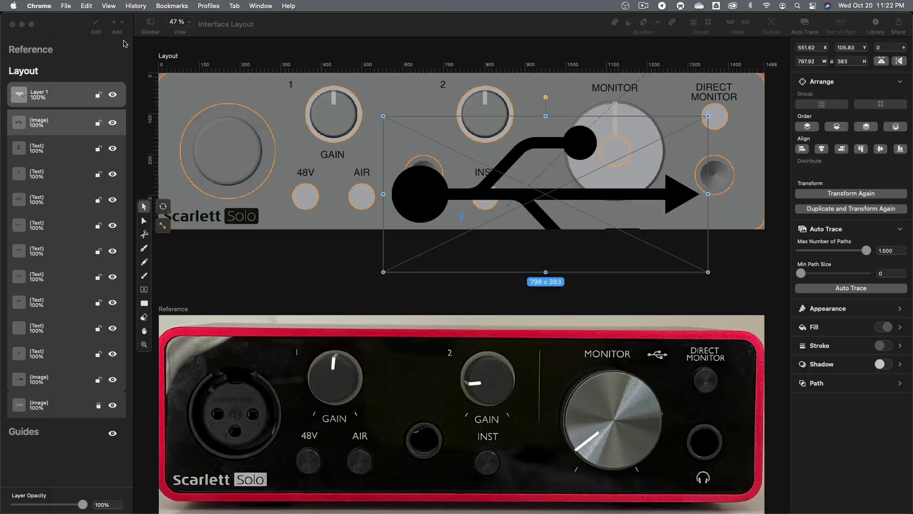
- Scale the USB icon down to about 55 × 26 and position it between the MONITOR and DIRECT MONITOR labels
{"action": "left_click", "coordinate": [475, 195]}
{"action": "left_click_drag", "start_coordinate": [415, 191], "coordinate": [468, 156]}
{"action": "left_click_drag", "start_coordinate": [441, 235], "coordinate": [657, 97]}
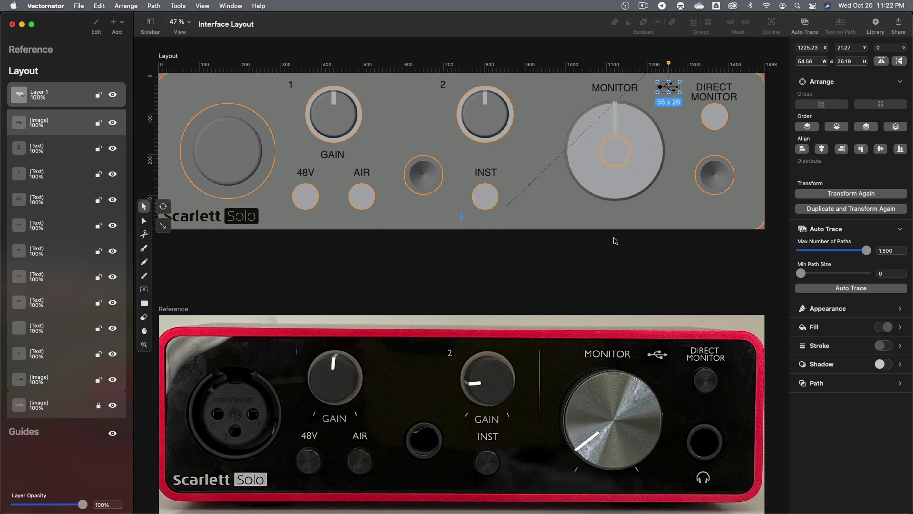
{"action": "left_click", "coordinate": [626, 278]}
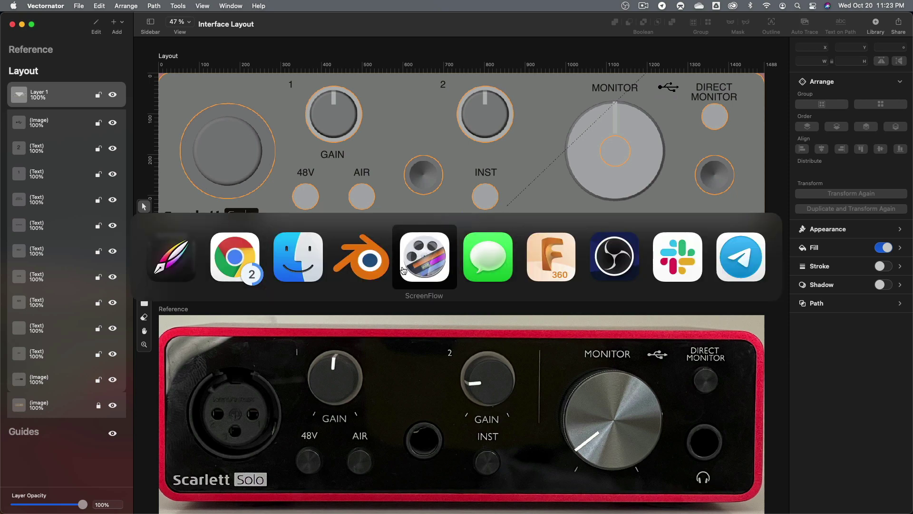
- Switch to Chrome, open a new browser window and search Google for "headphone icon svg"
{"action": "key", "text": "super+Tab"}
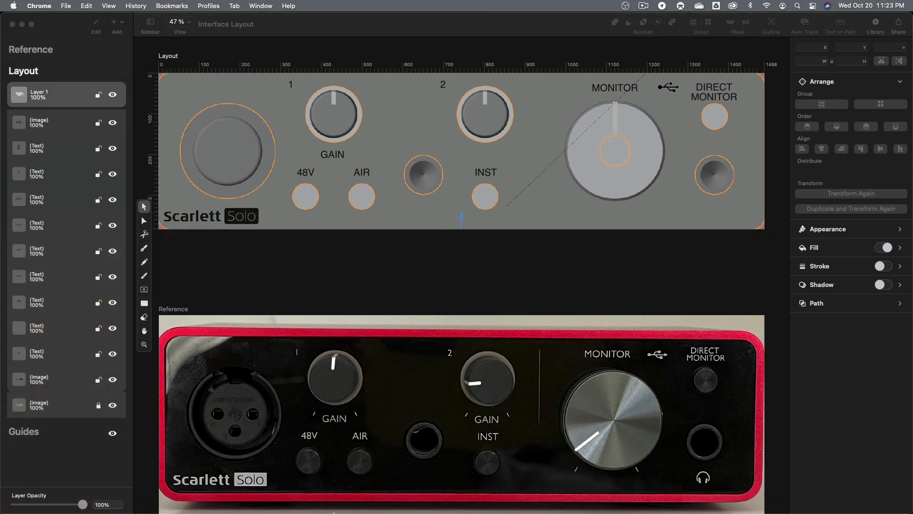
{"action": "left_click", "coordinate": [66, 6]}
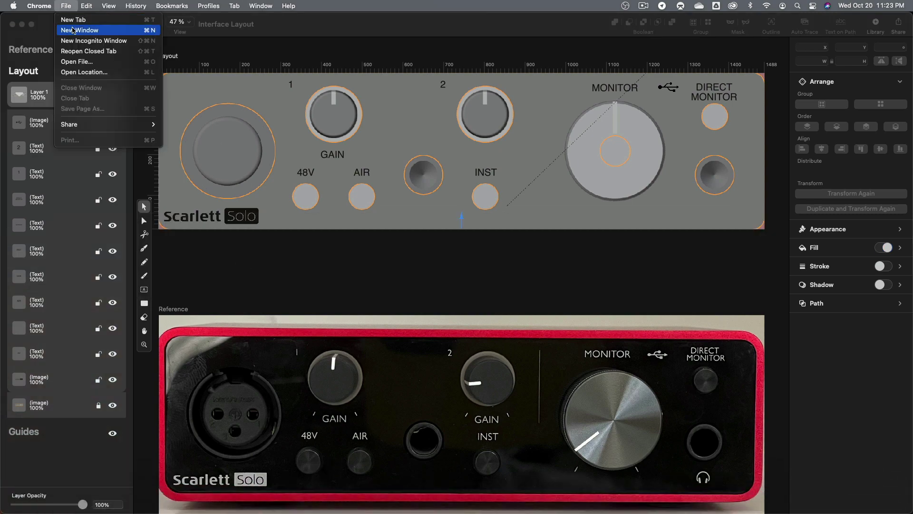
{"action": "left_click", "coordinate": [74, 30]}
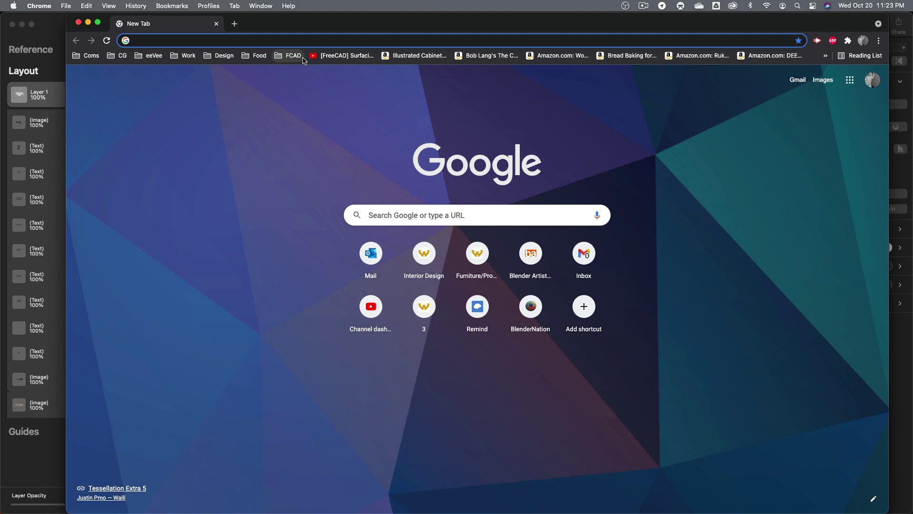
{"action": "type", "text": "headphone ico"}
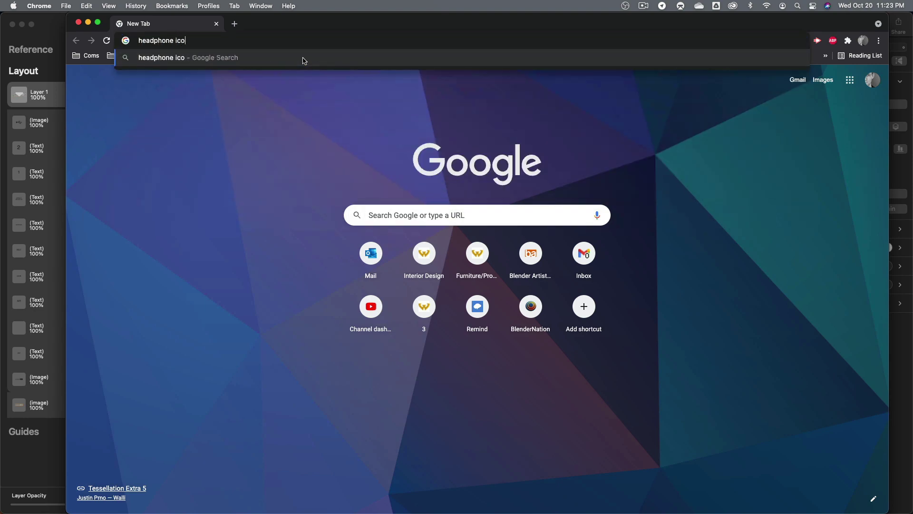
{"action": "type", "text": "n svg"}
{"action": "key", "text": "Return"}
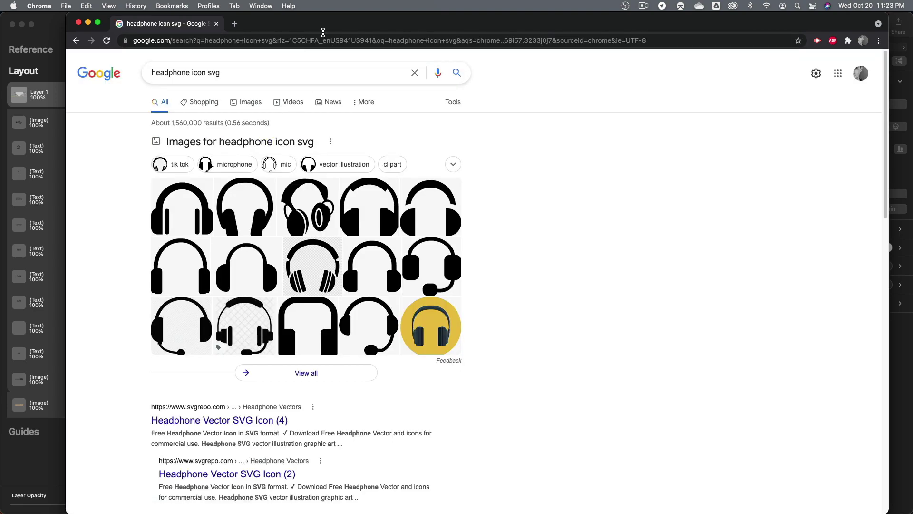
- Try placing the Pinterest "Headphones Svg Clipart" image from the search results onto the layout
{"action": "left_click_drag", "start_coordinate": [322, 24], "coordinate": [340, 90]}
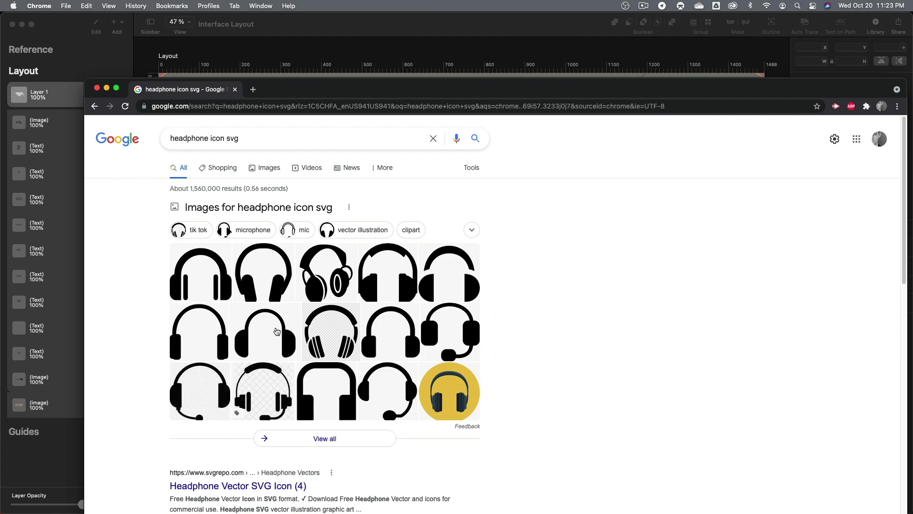
{"action": "left_click", "coordinate": [325, 330]}
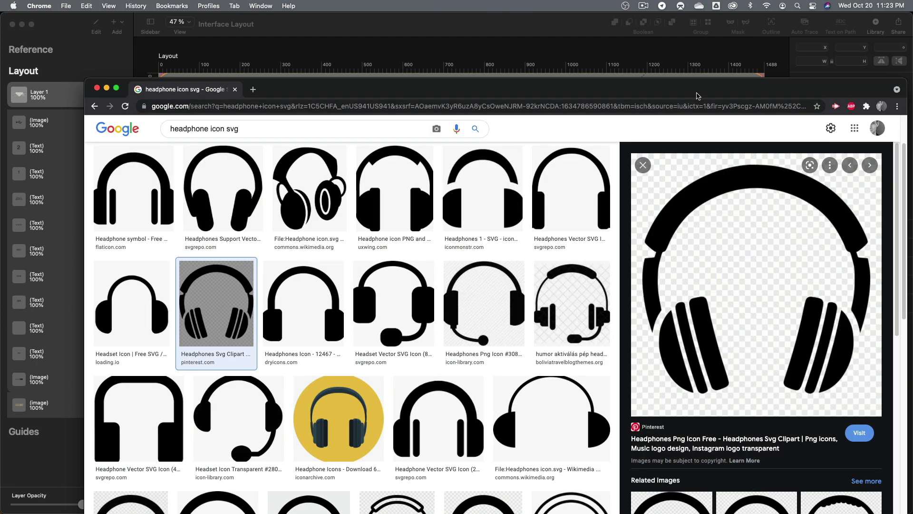
{"action": "left_click_drag", "start_coordinate": [697, 96], "coordinate": [453, 126]}
{"action": "left_click_drag", "start_coordinate": [552, 362], "coordinate": [689, 195]}
{"action": "left_click_drag", "start_coordinate": [465, 122], "coordinate": [491, 256]}
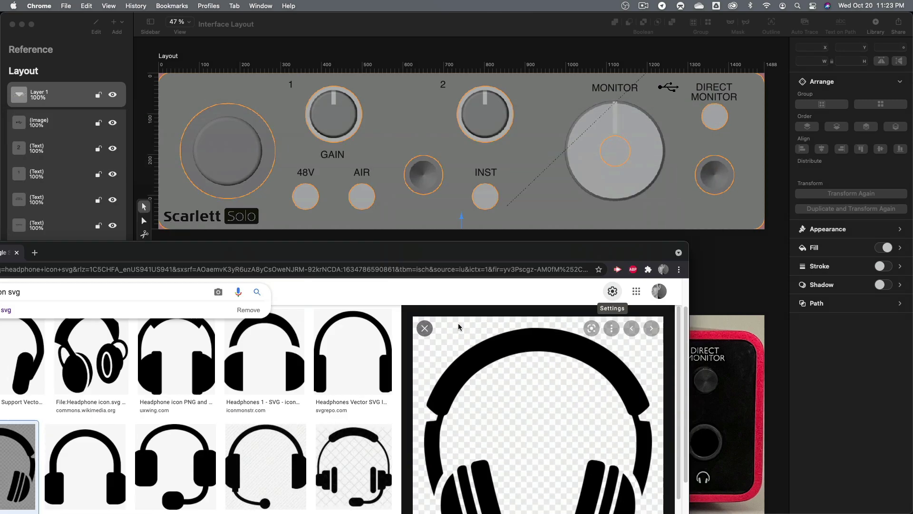
{"action": "left_click_drag", "start_coordinate": [459, 327], "coordinate": [400, 74]}
{"action": "mouse_move", "coordinate": [485, 167]}
{"action": "left_mouse_down"}
{"action": "mouse_move", "coordinate": [664, 141]}
{"action": "mouse_move", "coordinate": [689, 98]}
{"action": "mouse_move", "coordinate": [656, 85]}
{"action": "left_mouse_up"}
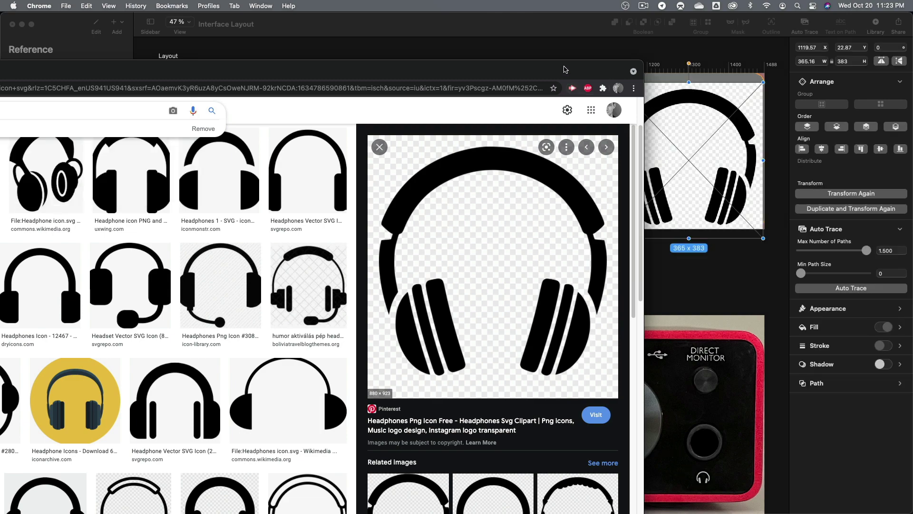
- Move the headphones image with the checkered background toward the middle of the layout, then delete it
{"action": "left_click_drag", "start_coordinate": [565, 70], "coordinate": [589, 383]}
{"action": "left_click", "coordinate": [701, 172]}
{"action": "left_click_drag", "start_coordinate": [676, 139], "coordinate": [507, 132]}
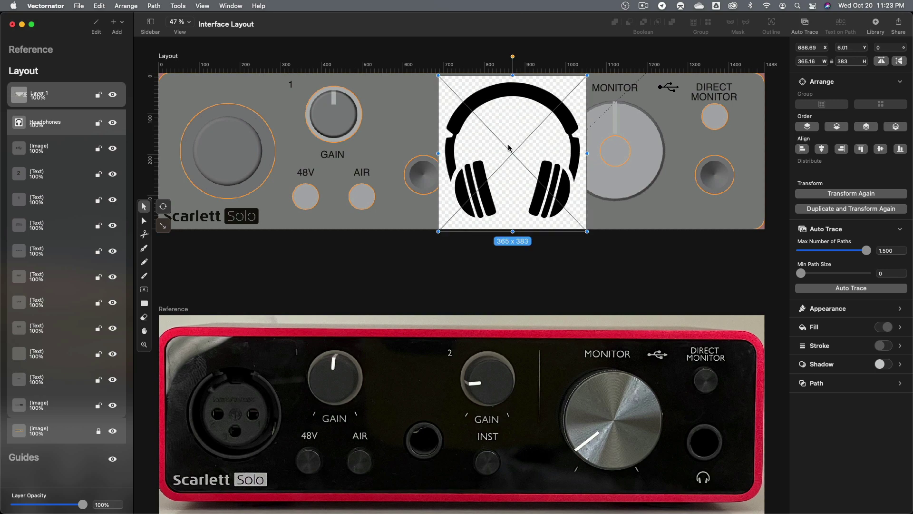
{"action": "key", "text": "Delete"}
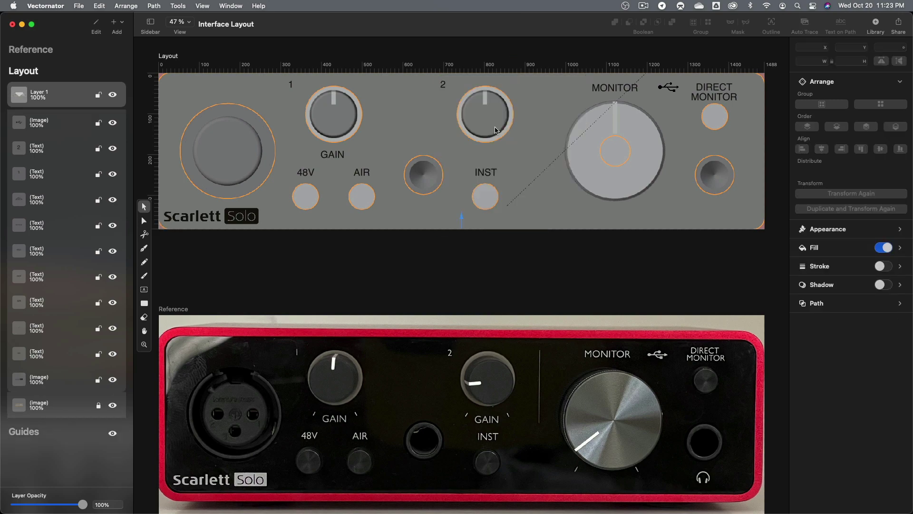
- Switch back to Chrome, check the headphones clipart's Pinterest source page and close its tab
{"action": "key", "text": "super+Tab"}
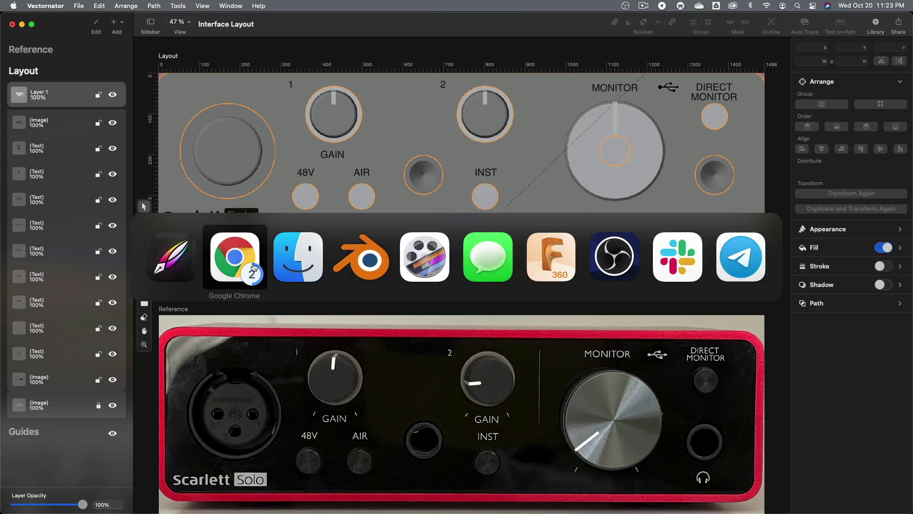
{"action": "left_click_drag", "start_coordinate": [444, 392], "coordinate": [646, 36]}
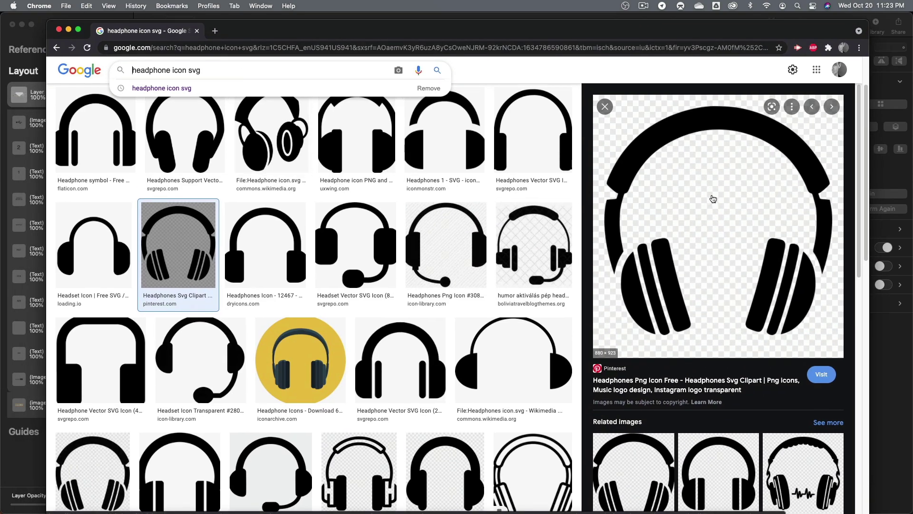
{"action": "left_click", "coordinate": [821, 374]}
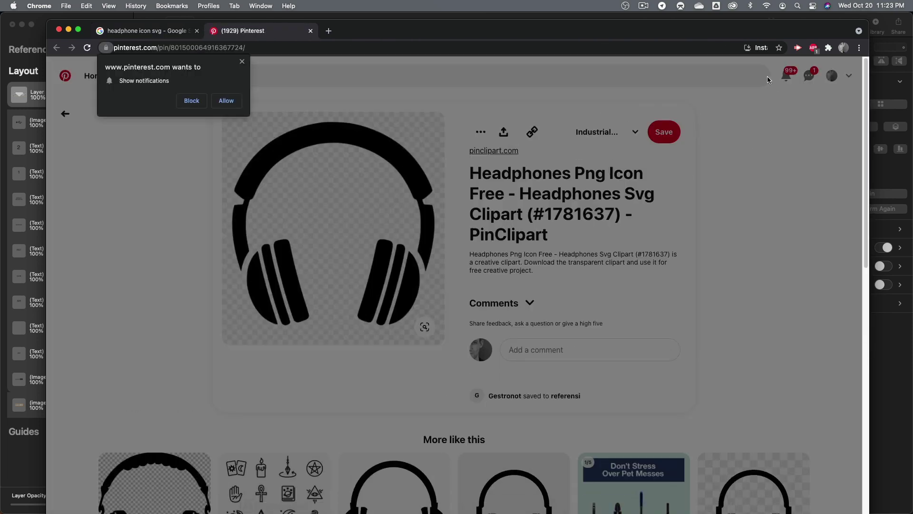
{"action": "left_click", "coordinate": [241, 62]}
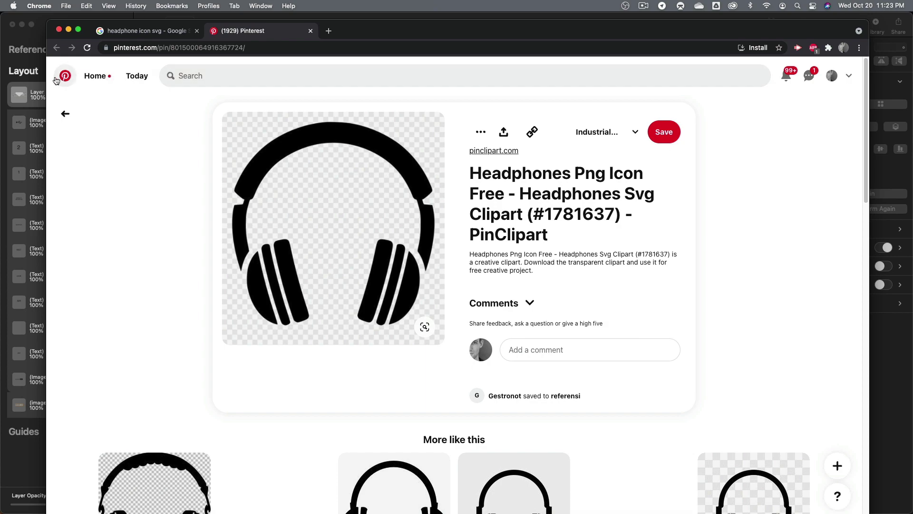
{"action": "left_click", "coordinate": [309, 31]}
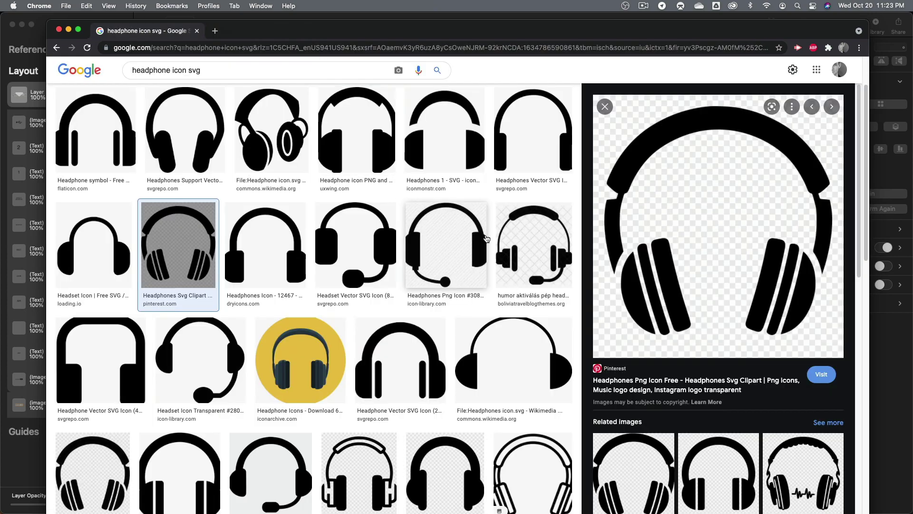
- Find the "31+ Headphones Svg Free Background" image among the results and place it onto the layout
{"action": "scroll", "coordinate": [324, 202], "scroll_direction": "down", "scroll_amount": 6}
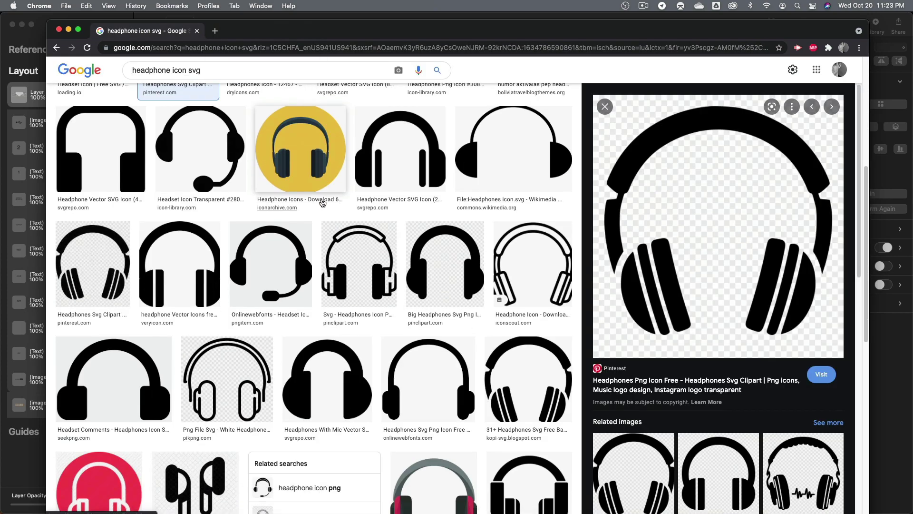
{"action": "left_click", "coordinate": [534, 315]}
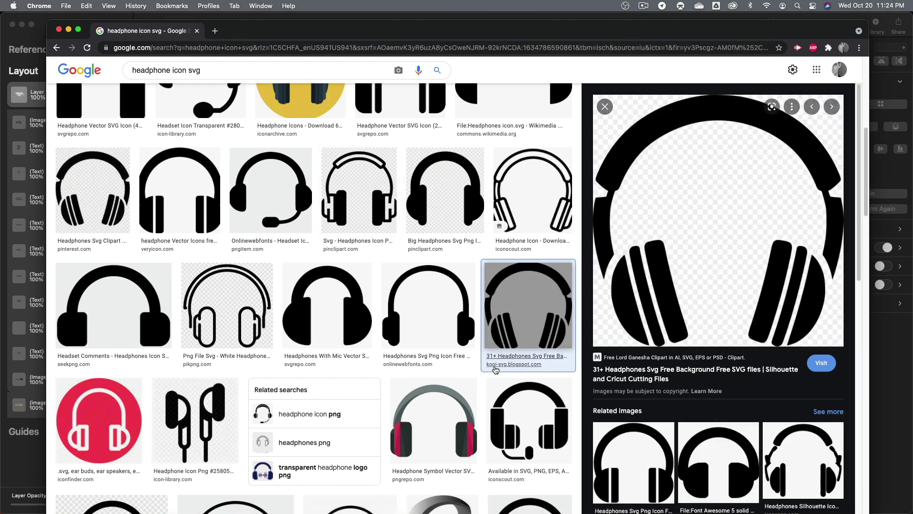
{"action": "left_click_drag", "start_coordinate": [637, 36], "coordinate": [609, 285]}
{"action": "left_click_drag", "start_coordinate": [695, 428], "coordinate": [676, 161]}
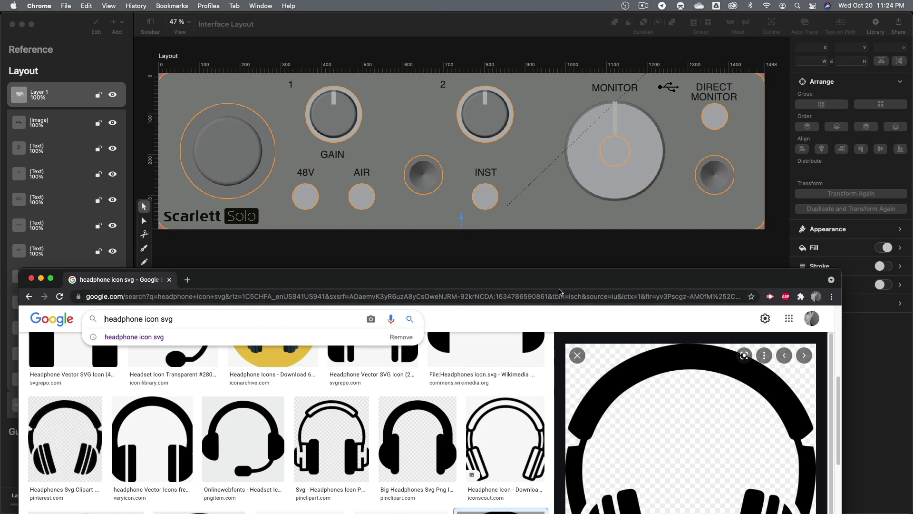
{"action": "left_click_drag", "start_coordinate": [690, 428], "coordinate": [636, 240]}
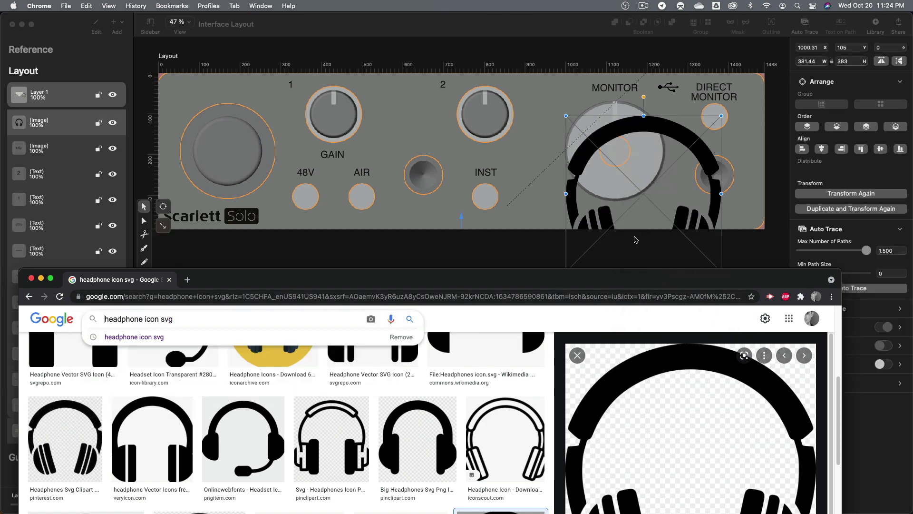
- Return to Vectornator and examine the edges of the placed headphones image up close
{"action": "left_click", "coordinate": [539, 243]}
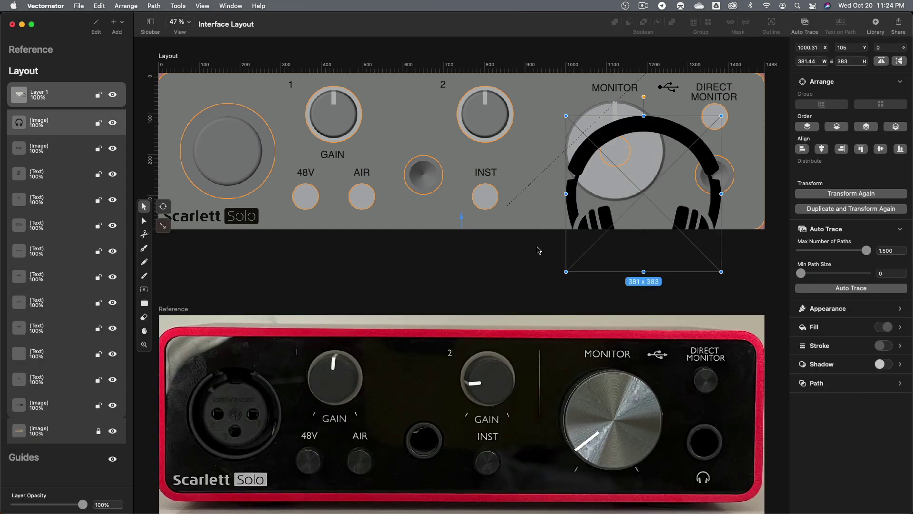
{"action": "left_click", "coordinate": [426, 242]}
{"action": "left_click", "coordinate": [584, 157]}
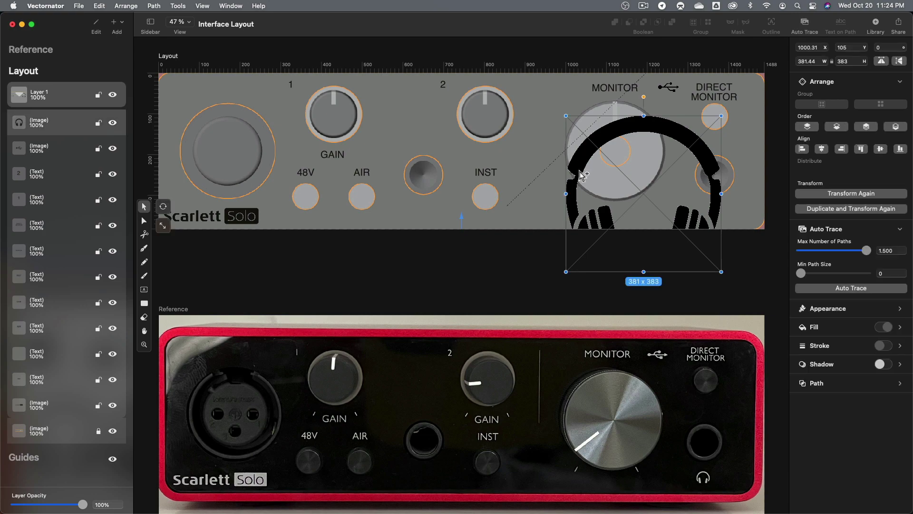
{"action": "scroll", "coordinate": [583, 161], "scroll_direction": "up", "scroll_amount": 5}
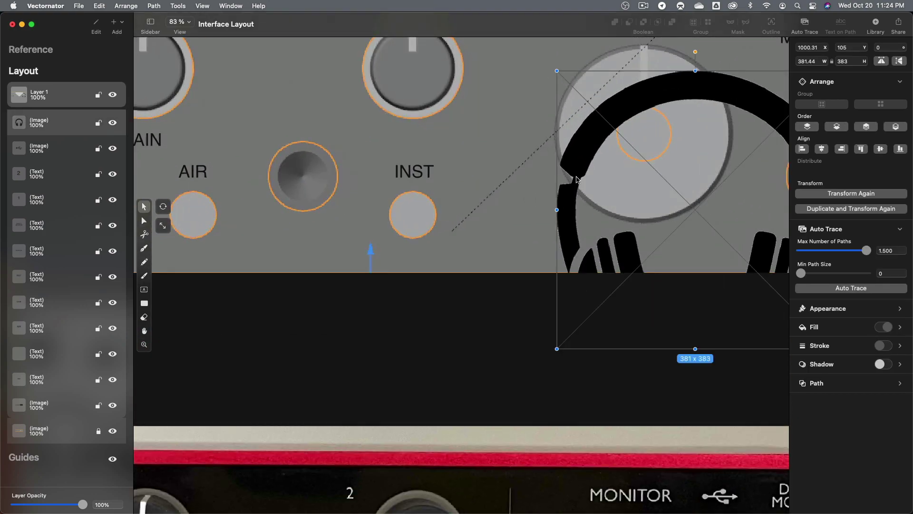
{"action": "scroll", "coordinate": [578, 180], "scroll_direction": "up", "scroll_amount": 5}
{"action": "scroll", "coordinate": [577, 180], "scroll_direction": "down", "scroll_amount": 6}
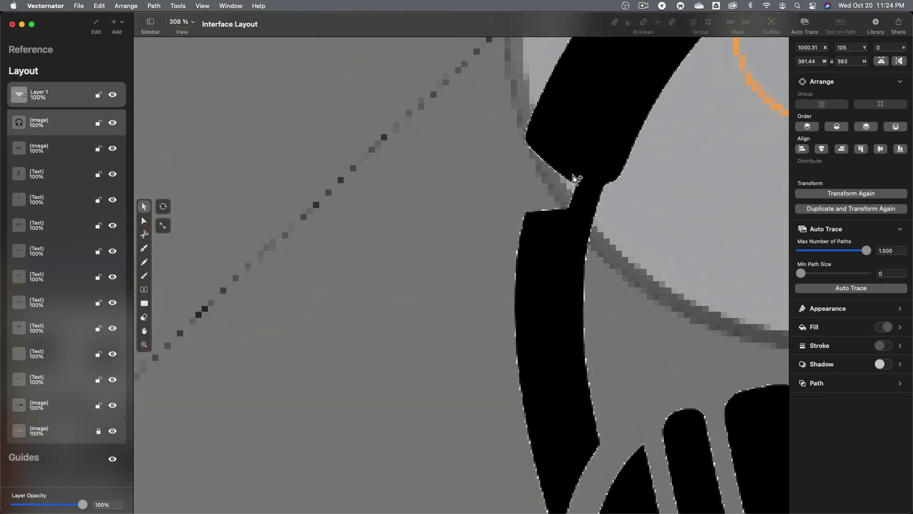
{"action": "scroll", "coordinate": [577, 212], "scroll_direction": "down", "scroll_amount": 6}
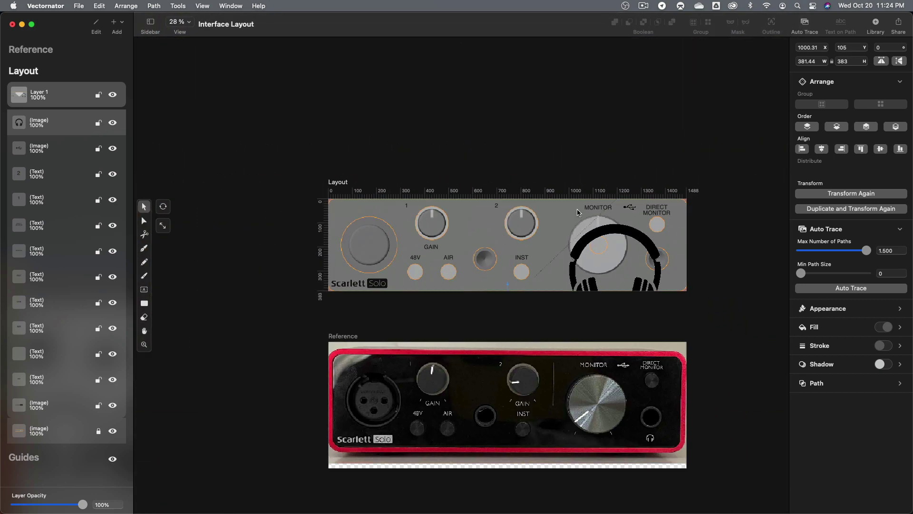
- Shrink the headphones image to about 48 × 48 and place it below the headphone jack on the layout
{"action": "left_click_drag", "start_coordinate": [664, 321], "coordinate": [658, 281]}
{"action": "scroll", "coordinate": [659, 285], "scroll_direction": "up", "scroll_amount": 2}
{"action": "scroll", "coordinate": [659, 285], "scroll_direction": "up", "scroll_amount": 3}
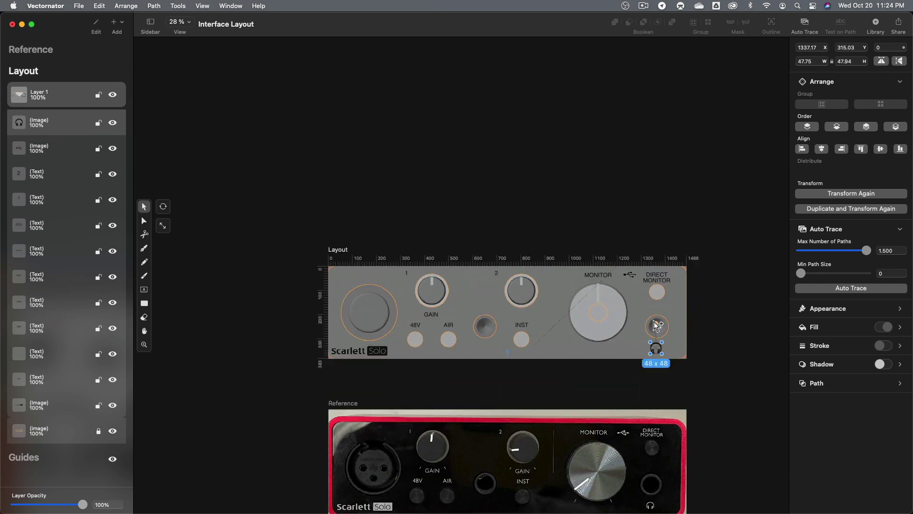
- Fine-tune the headphones icon's position so it sits centred beneath the headphone jack, and deselect it
{"action": "scroll", "coordinate": [659, 363], "scroll_direction": "up", "scroll_amount": 5, "text": "ctrl"}
{"action": "scroll", "coordinate": [660, 354], "scroll_direction": "up", "scroll_amount": 10, "text": "ctrl"}
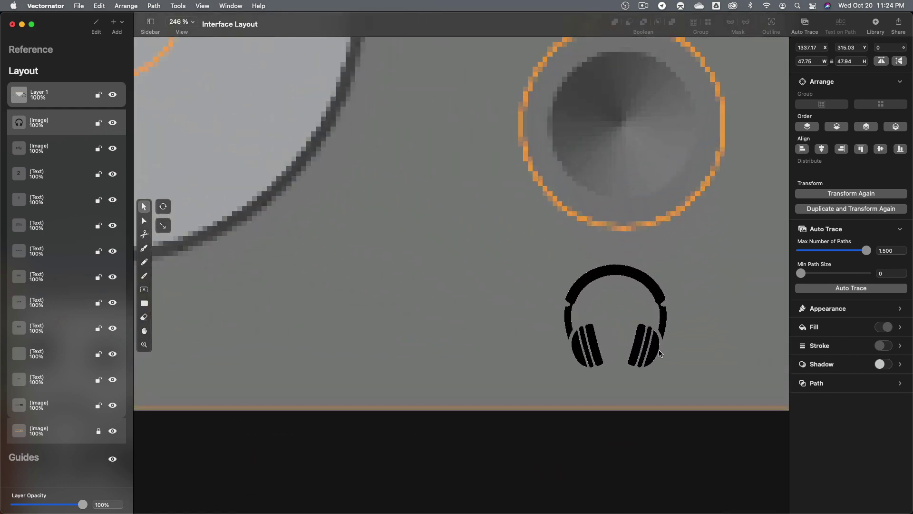
{"action": "left_click_drag", "start_coordinate": [649, 342], "coordinate": [672, 357]}
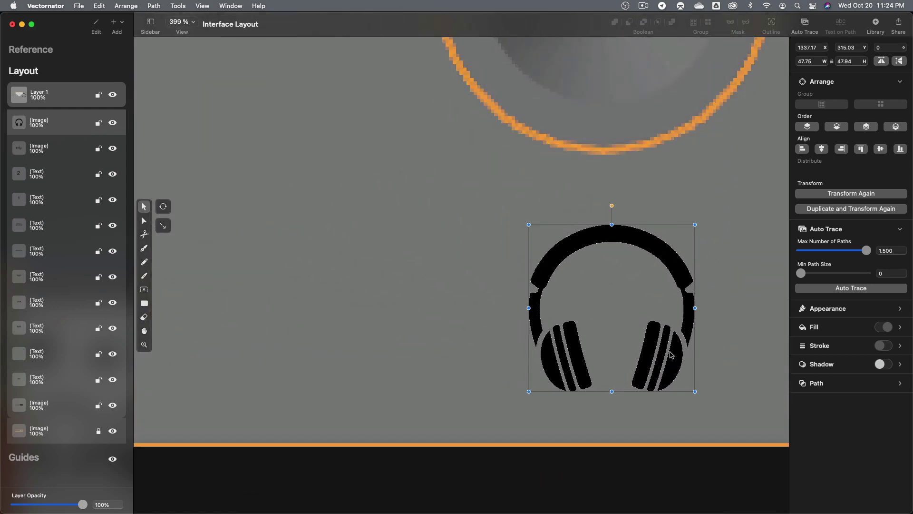
{"action": "scroll", "coordinate": [630, 271], "scroll_direction": "down", "scroll_amount": 8, "text": "alt"}
{"action": "scroll", "coordinate": [637, 275], "scroll_direction": "down", "scroll_amount": 8, "text": "alt"}
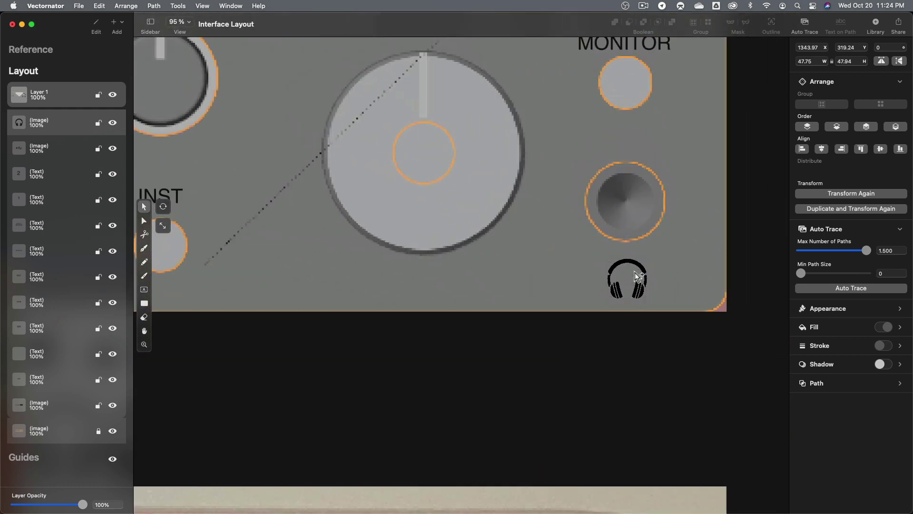
{"action": "scroll", "coordinate": [634, 288], "scroll_direction": "up", "scroll_amount": 1, "text": "alt"}
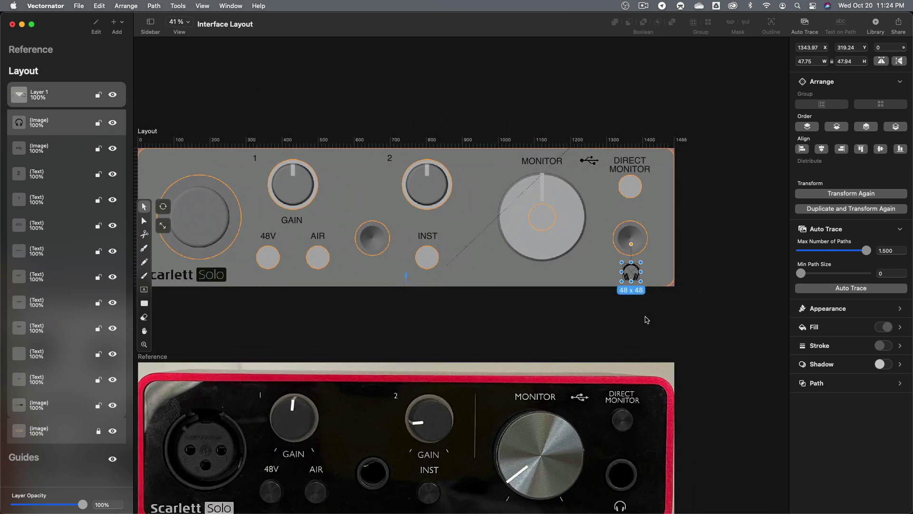
{"action": "scroll", "coordinate": [646, 257], "scroll_direction": "up", "scroll_amount": 6, "text": "alt"}
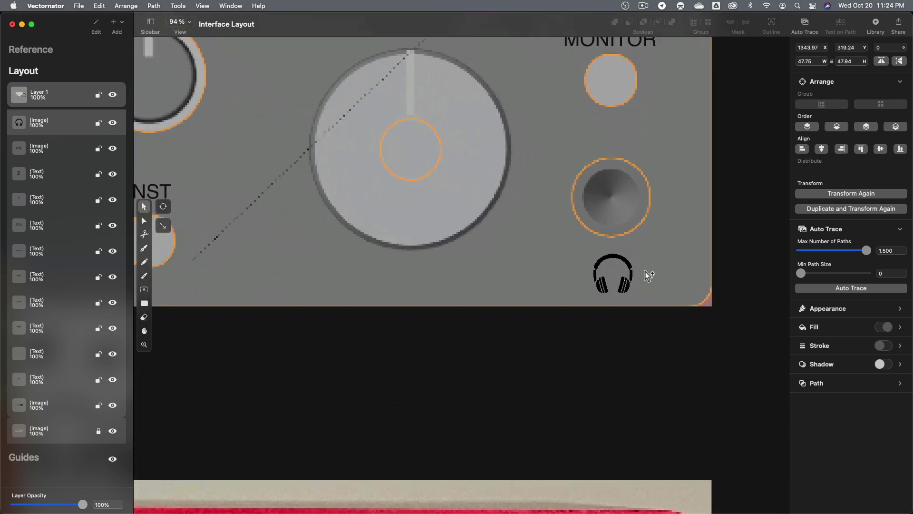
{"action": "left_click_drag", "start_coordinate": [629, 257], "coordinate": [611, 275]}
{"action": "left_click", "coordinate": [540, 251]}
{"action": "scroll", "coordinate": [540, 254], "scroll_direction": "down", "scroll_amount": 6}
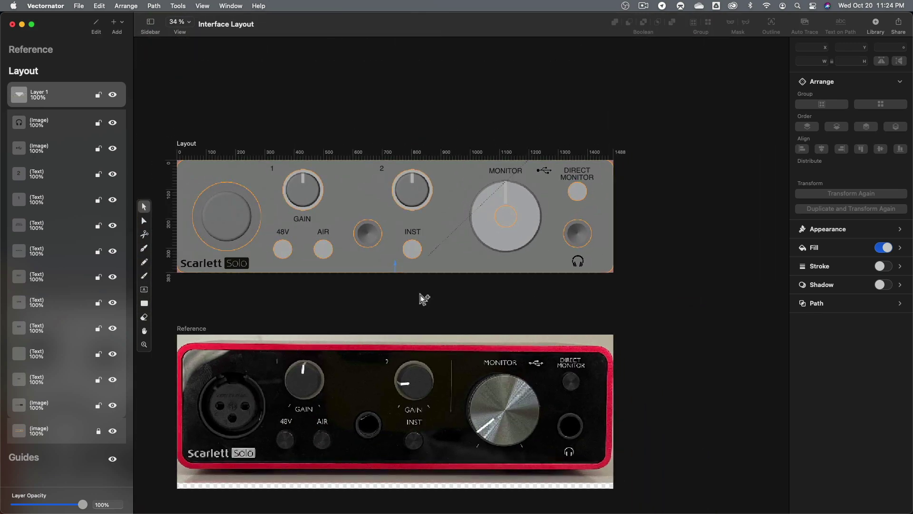
- Hide the locked background image of the front panel on the Layout artboard and inspect the Solo logo's transparency up close
{"action": "key", "text": "space"}
{"action": "left_click_drag", "start_coordinate": [362, 277], "coordinate": [432, 248]}
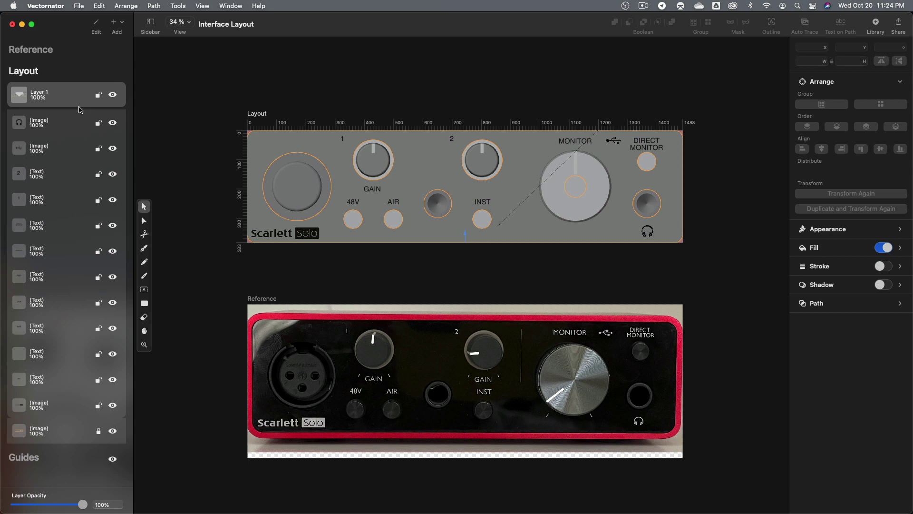
{"action": "left_click", "coordinate": [18, 95]}
{"action": "left_click", "coordinate": [19, 95]}
{"action": "left_click", "coordinate": [112, 430]}
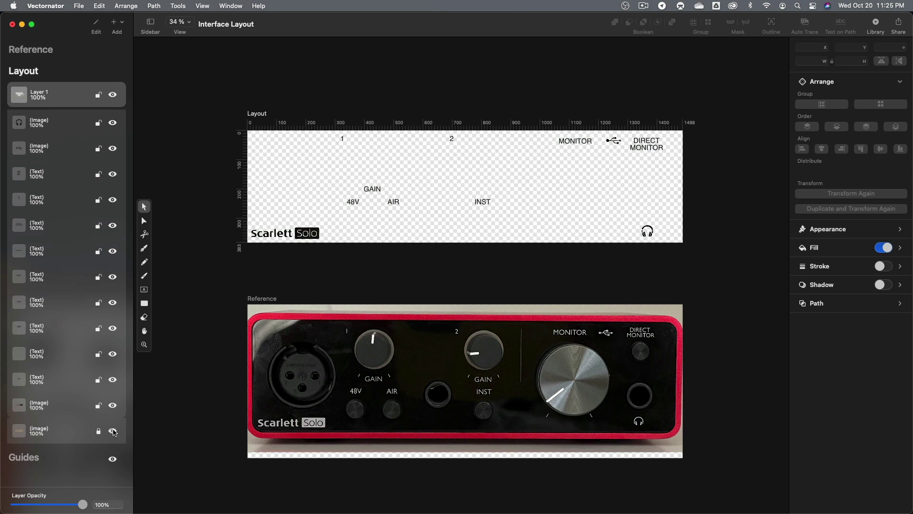
{"action": "left_click", "coordinate": [112, 430]}
{"action": "left_click", "coordinate": [113, 431]}
{"action": "left_click", "coordinate": [113, 431]}
{"action": "left_click", "coordinate": [113, 430]}
{"action": "scroll", "coordinate": [311, 236], "scroll_direction": "up", "scroll_amount": 5, "text": "ctrl"}
{"action": "scroll", "coordinate": [313, 240], "scroll_direction": "up", "scroll_amount": 10, "text": "ctrl"}
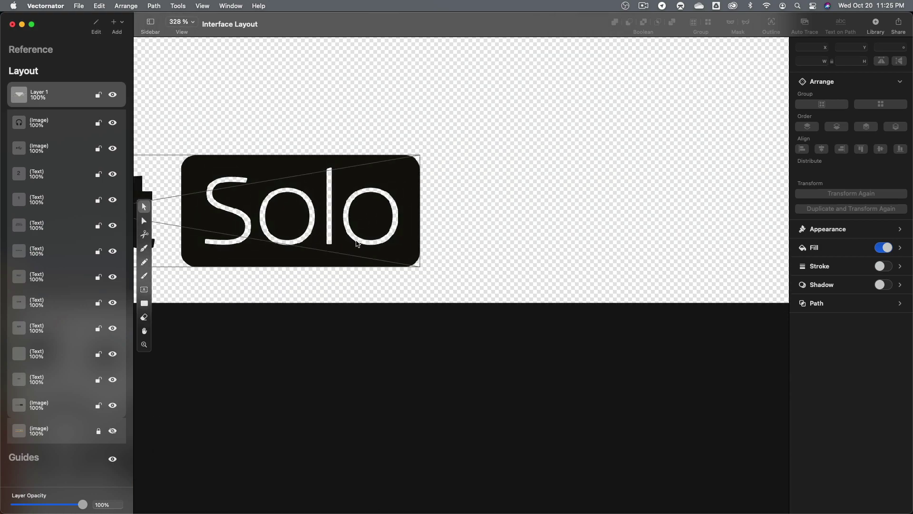
{"action": "scroll", "coordinate": [347, 211], "scroll_direction": "down", "scroll_amount": 9, "text": "ctrl"}
{"action": "scroll", "coordinate": [324, 204], "scroll_direction": "down", "scroll_amount": 6, "text": "ctrl"}
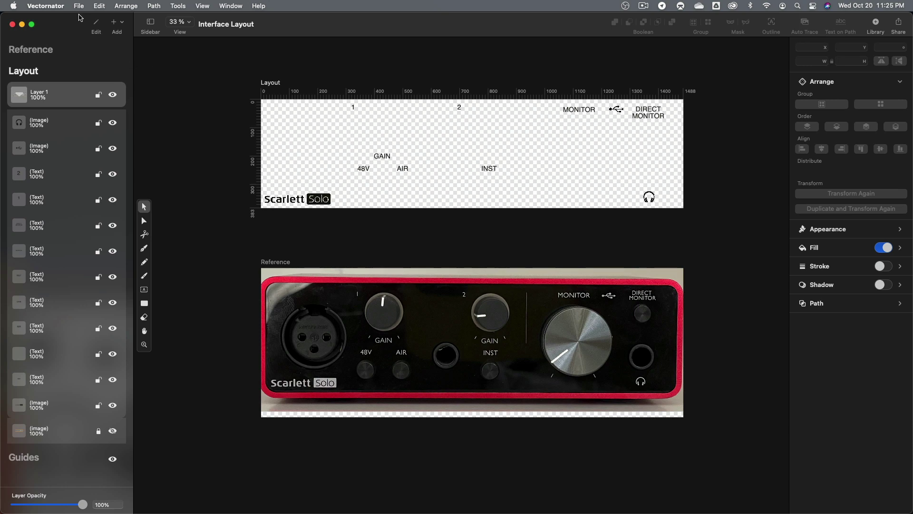
- Save the document to the Desktop as "Interface Layout"
{"action": "left_click", "coordinate": [82, 6]}
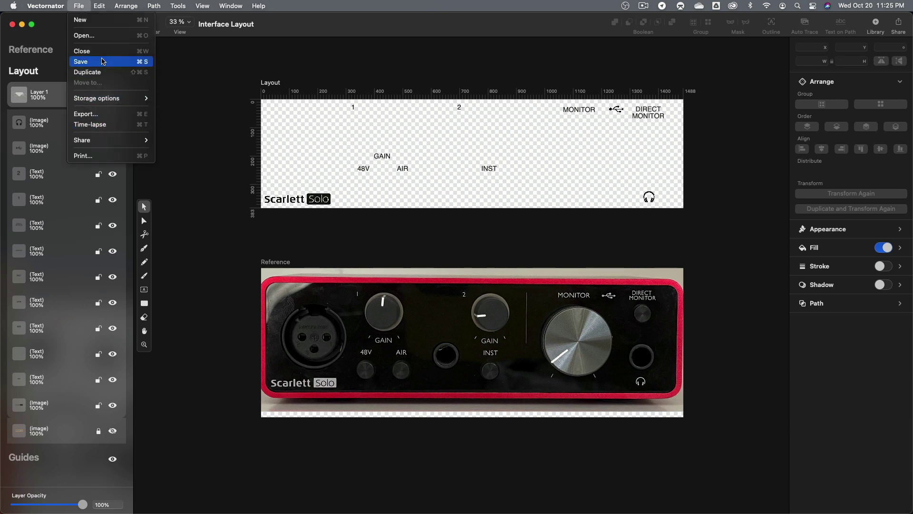
{"action": "left_click", "coordinate": [101, 61]}
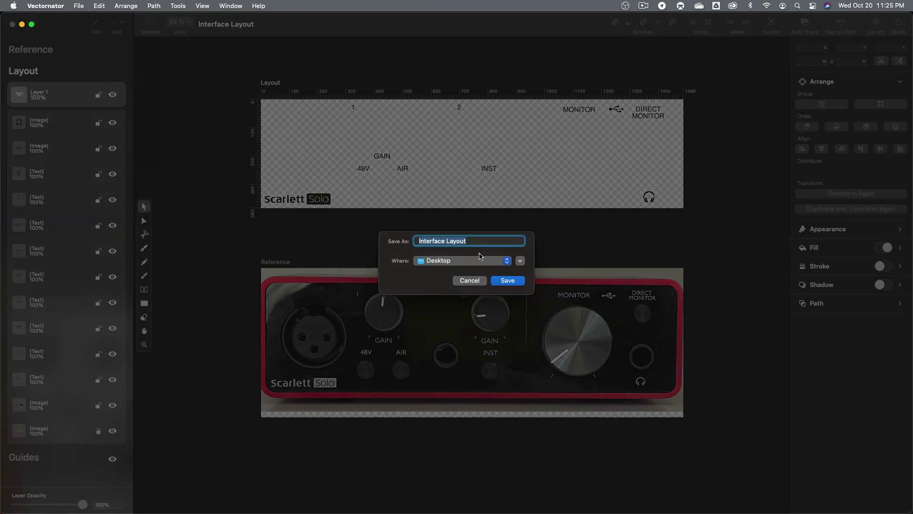
{"action": "key", "text": "Return"}
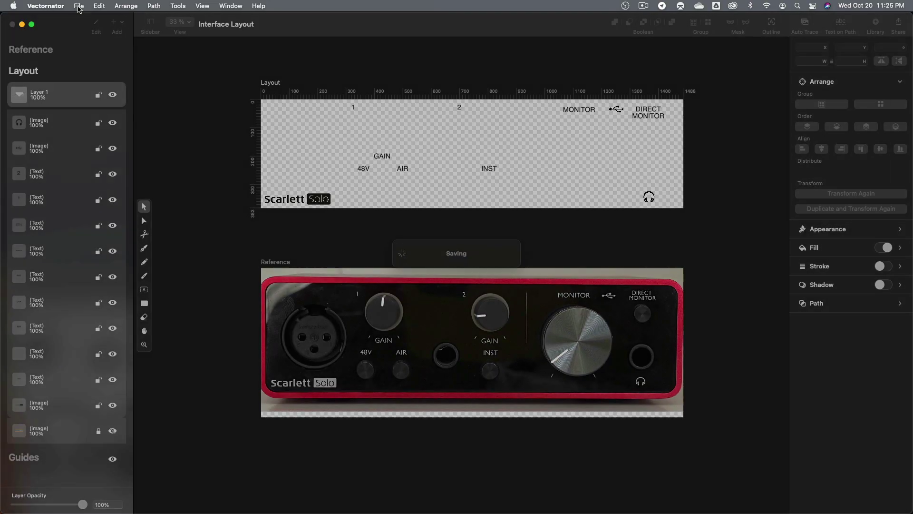
{"action": "left_click", "coordinate": [79, 6]}
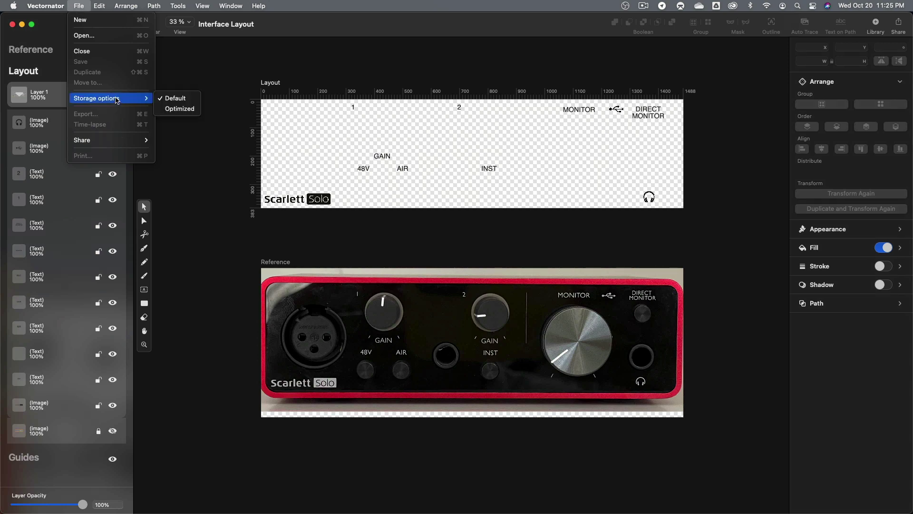
{"action": "left_click", "coordinate": [273, 92]}
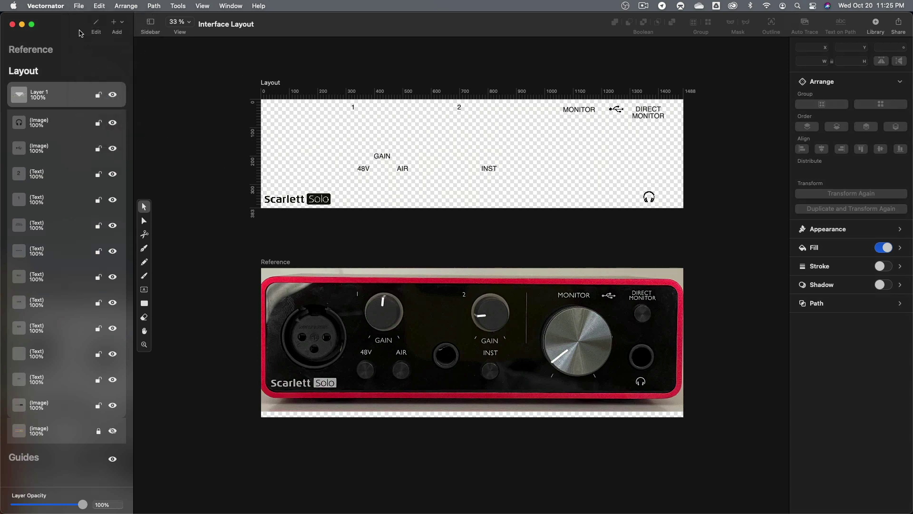
- Open the export settings and choose Layout as the artboard to export
{"action": "left_click", "coordinate": [79, 6]}
{"action": "left_click", "coordinate": [280, 136]}
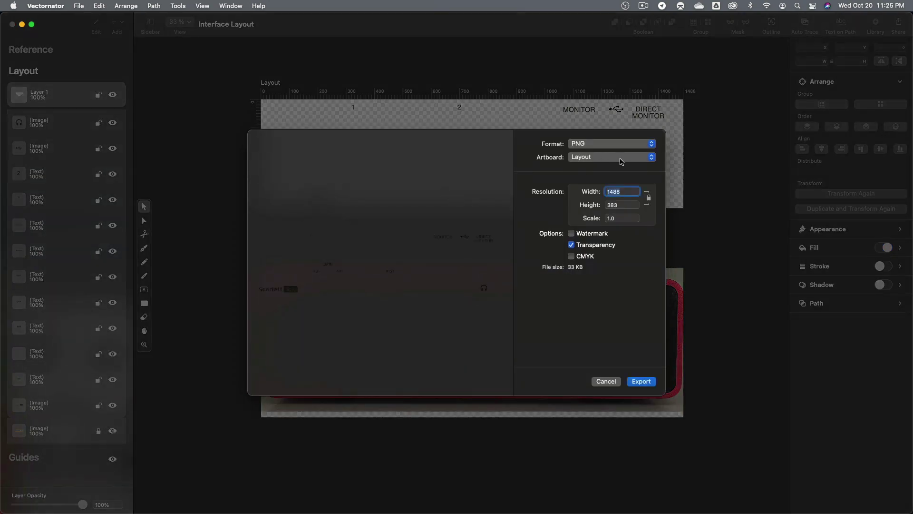
{"action": "left_click", "coordinate": [627, 159]}
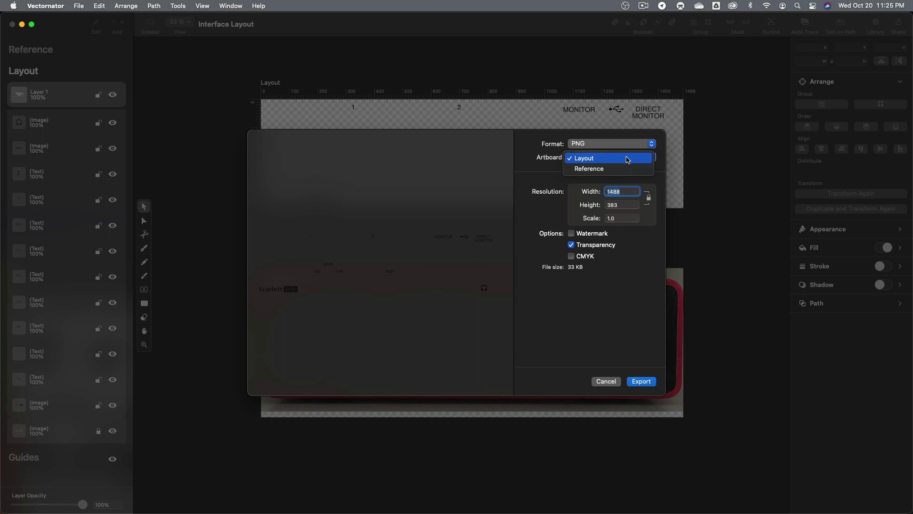
{"action": "left_click", "coordinate": [627, 160]}
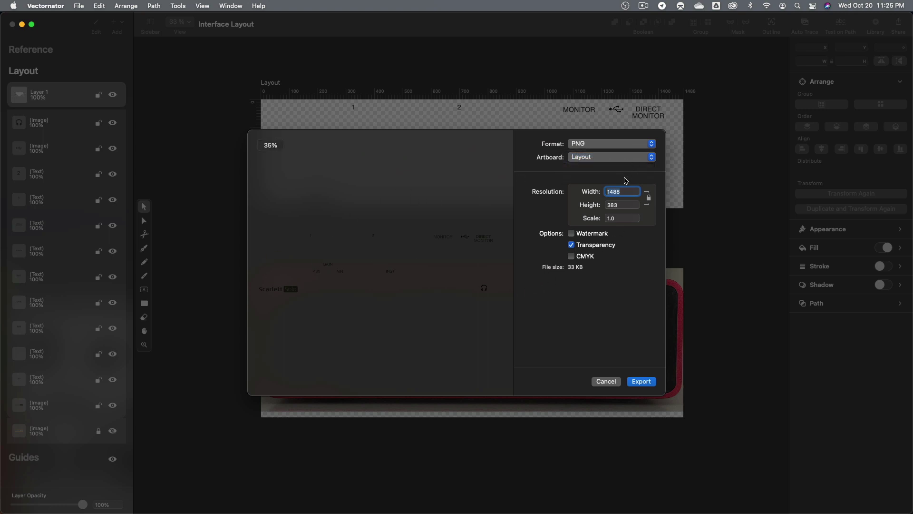
- Try JPEG as the export format to preview the layout, and return the format to PNG
{"action": "left_click", "coordinate": [602, 143]}
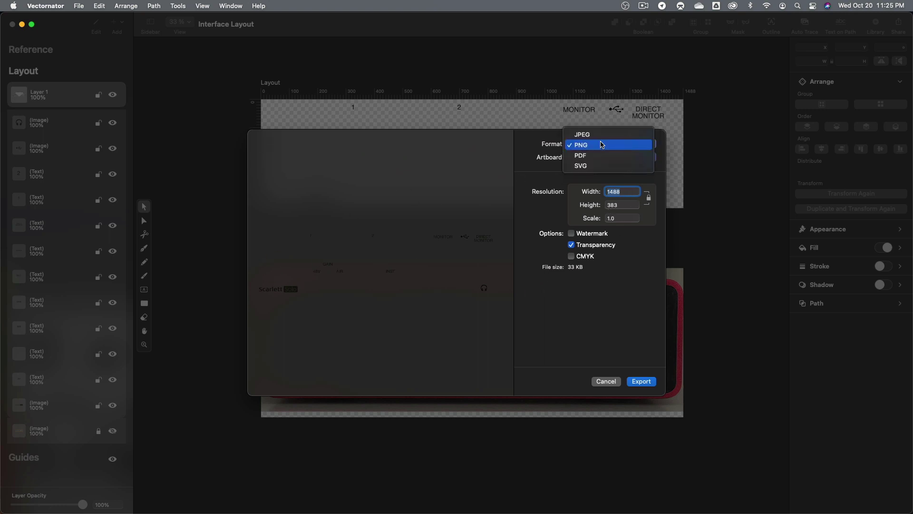
{"action": "left_click", "coordinate": [604, 135]}
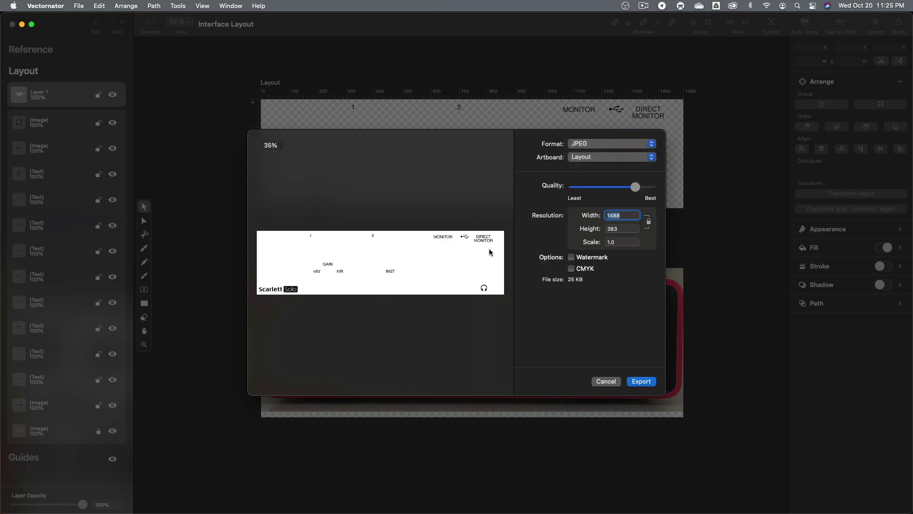
{"action": "left_click", "coordinate": [580, 143]}
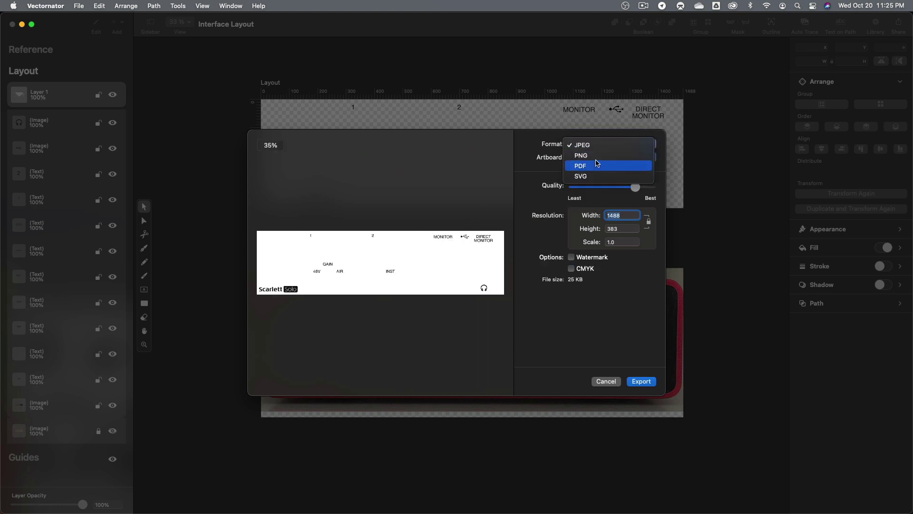
{"action": "left_click", "coordinate": [590, 155]}
- Set the PNG export scale to 4 and start the export
{"action": "left_click", "coordinate": [623, 218]}
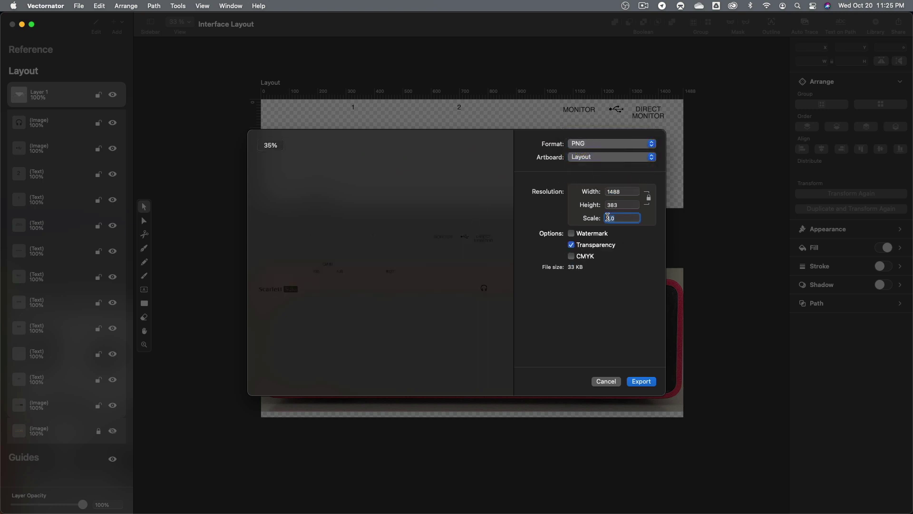
{"action": "type", "text": "4"}
{"action": "left_click", "coordinate": [641, 381]}
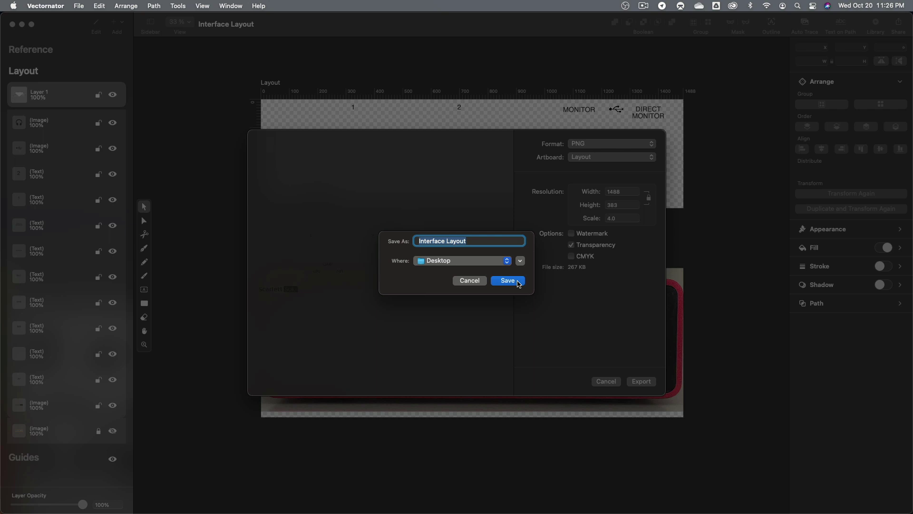
- Save the exported PNG as "Interface Layout Mask" in the Textures folder on the Desktop
{"action": "left_click", "coordinate": [519, 283]}
{"action": "left_click", "coordinate": [451, 304]}
{"action": "left_click", "coordinate": [473, 240]}
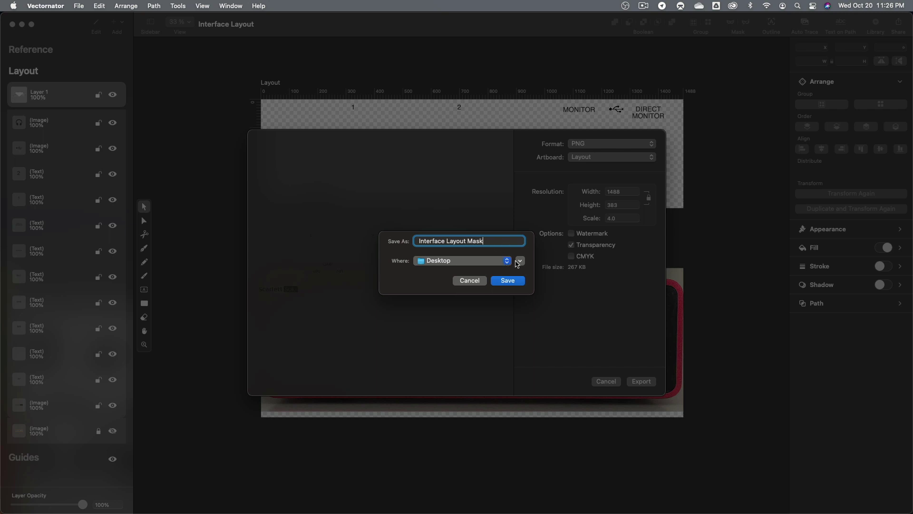
{"action": "left_click", "coordinate": [521, 261]}
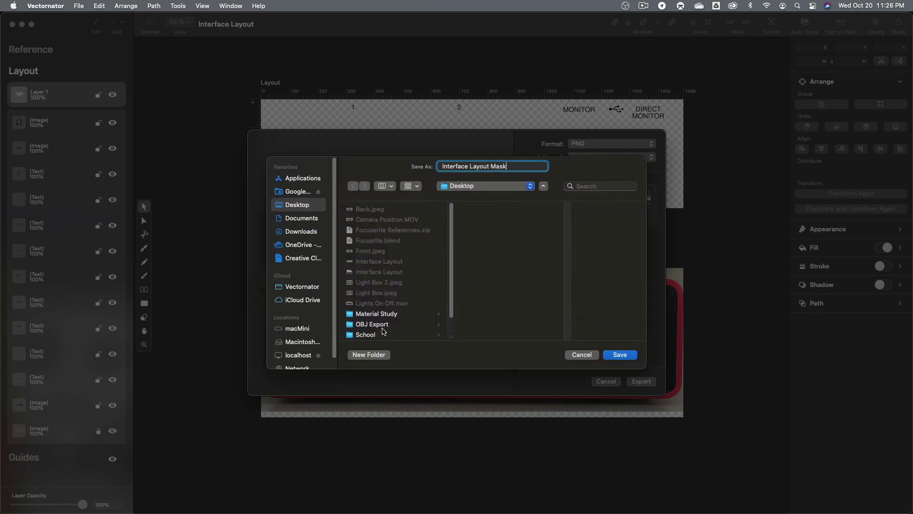
{"action": "scroll", "coordinate": [395, 303], "scroll_direction": "down", "scroll_amount": 2}
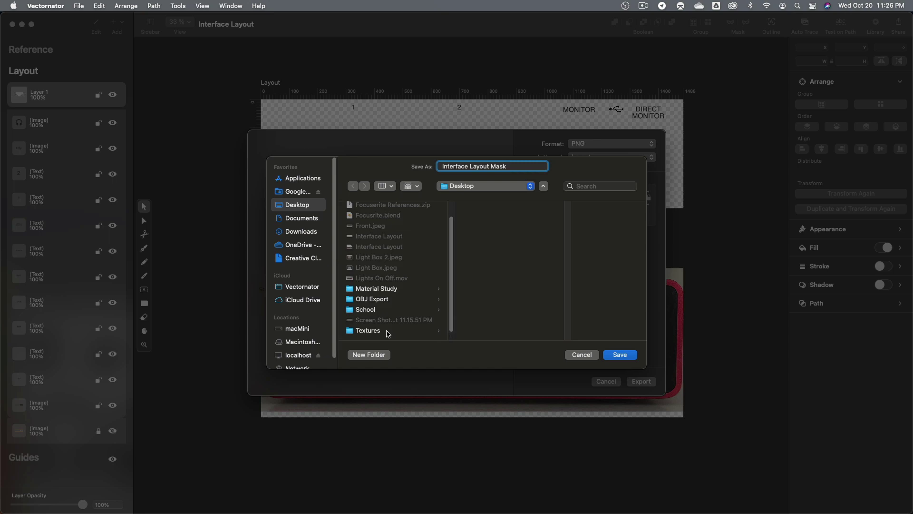
{"action": "left_click", "coordinate": [421, 332]}
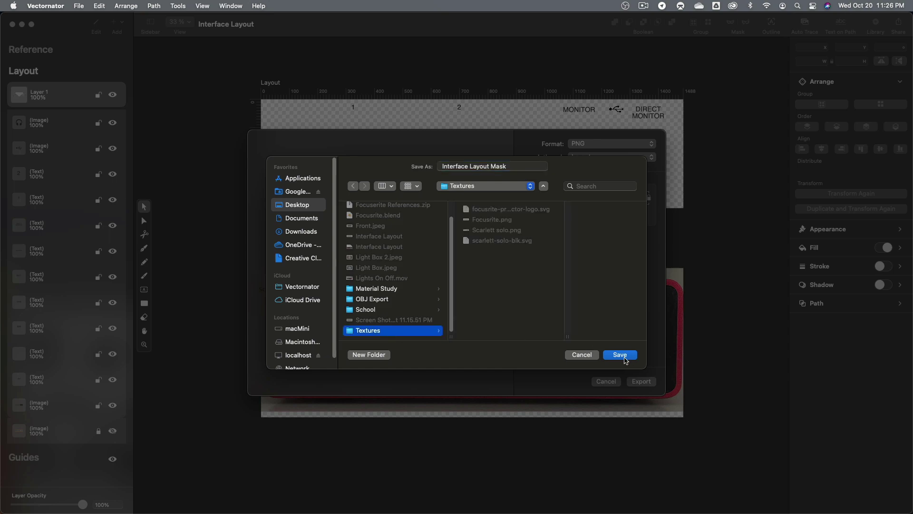
{"action": "left_click", "coordinate": [627, 356]}
{"action": "left_click", "coordinate": [642, 379]}
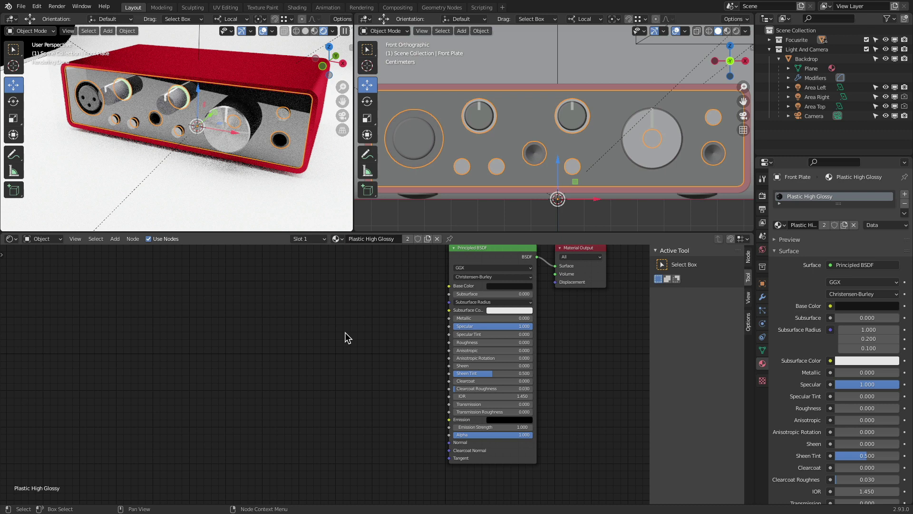
- Switch to Blender, view the audio interface model at an angle and hide its red housing
{"action": "middle_click_drag", "start_coordinate": [350, 346], "coordinate": [345, 373]}
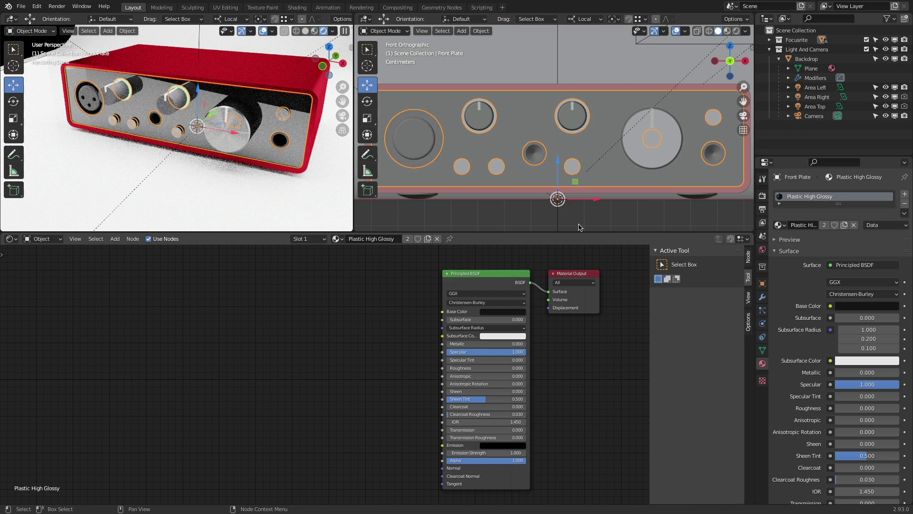
{"action": "scroll", "coordinate": [554, 140], "scroll_direction": "down", "scroll_amount": 3}
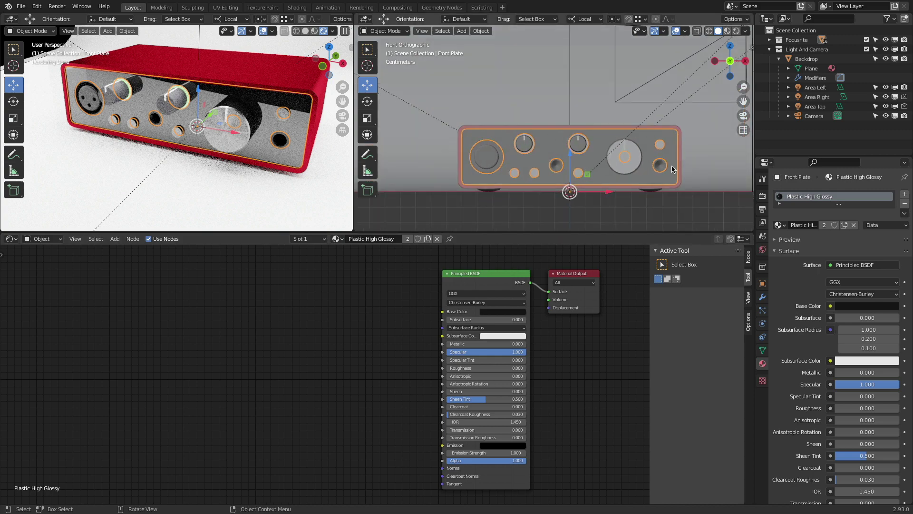
{"action": "middle_click_drag", "start_coordinate": [591, 140], "coordinate": [547, 133]}
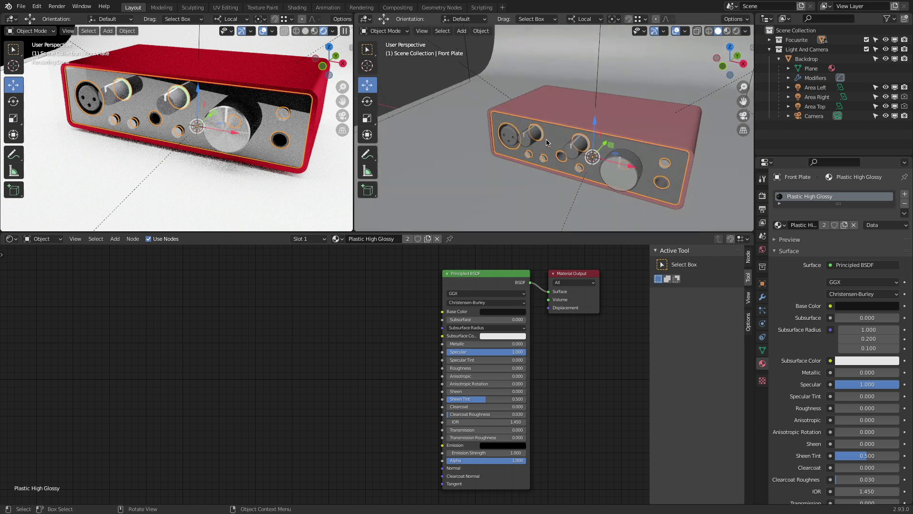
{"action": "left_click", "coordinate": [543, 111]}
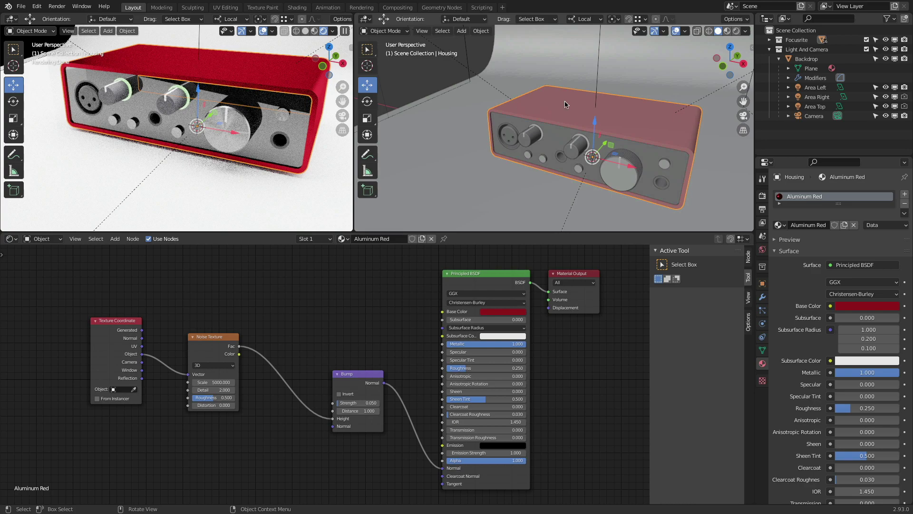
{"action": "key", "text": "h"}
{"action": "middle_click_drag", "start_coordinate": [562, 109], "coordinate": [573, 128]}
- Select the front plate, enter Edit Mode and set the rendered viewport to solid shading
{"action": "left_click", "coordinate": [593, 153]}
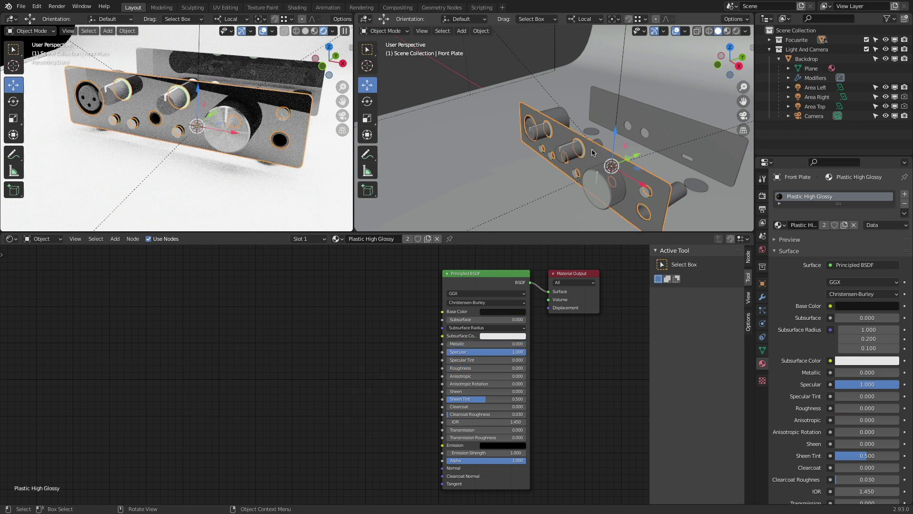
{"action": "left_click", "coordinate": [384, 31]}
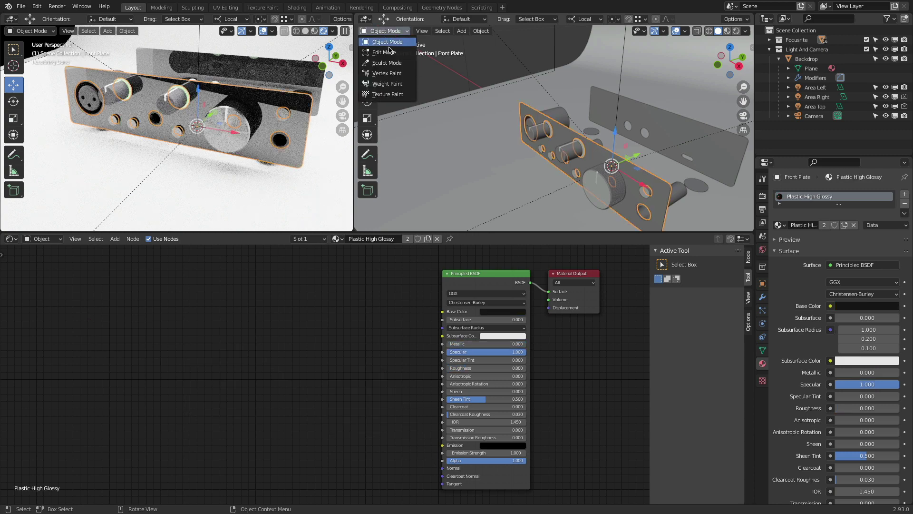
{"action": "left_click", "coordinate": [384, 53]}
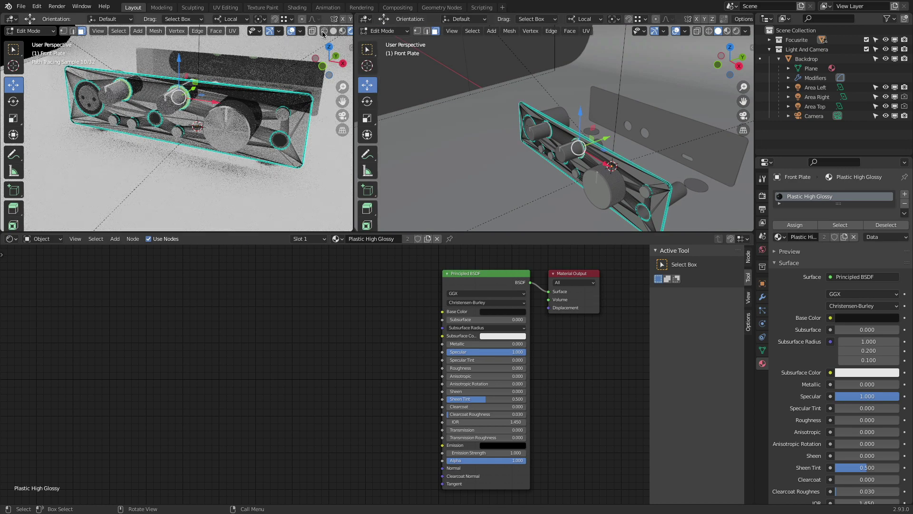
{"action": "left_click", "coordinate": [333, 31]}
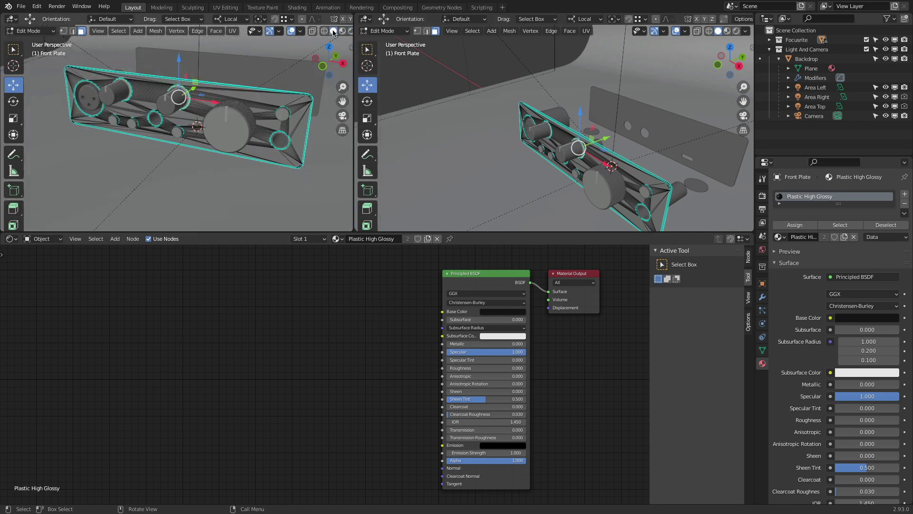
- Change the second 3D viewport to the UV Editor and select the entire front plate mesh to display its UV layout
{"action": "left_click", "coordinate": [366, 19]}
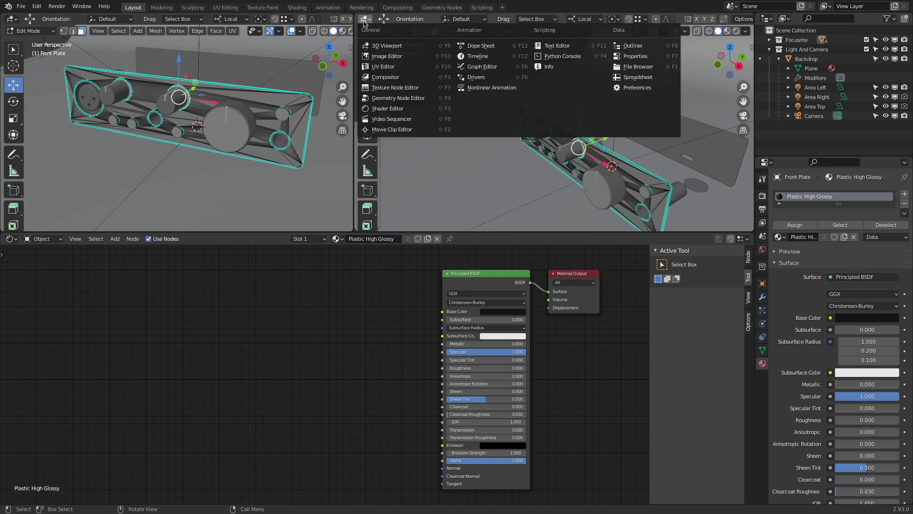
{"action": "left_click", "coordinate": [402, 67]}
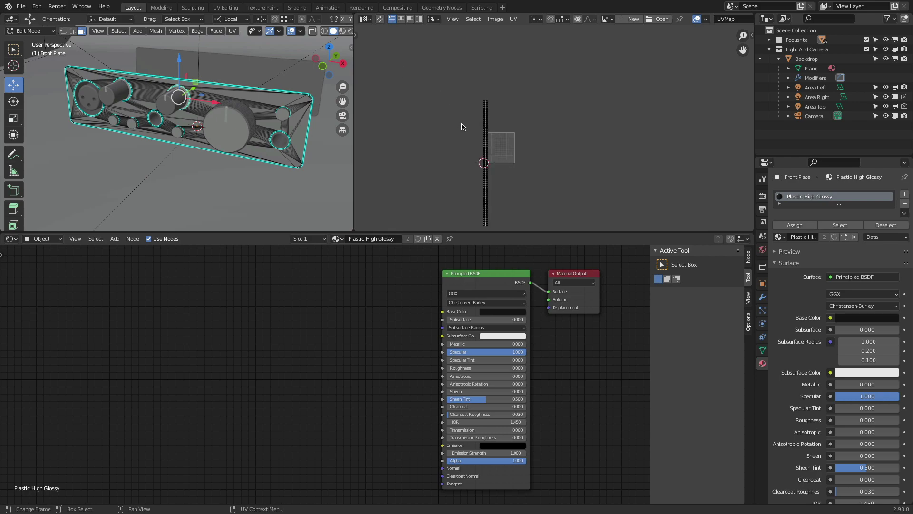
{"action": "scroll", "coordinate": [516, 145], "scroll_direction": "up", "scroll_amount": 8}
{"action": "key", "text": "a"}
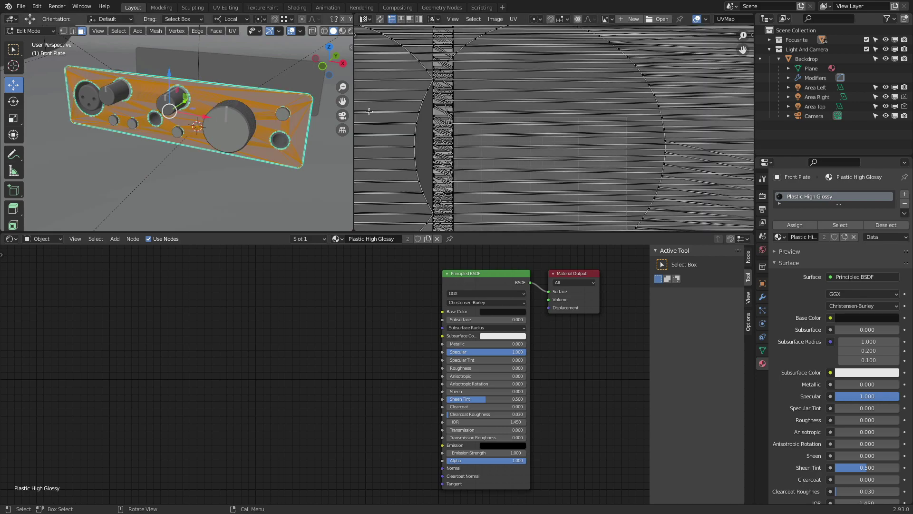
{"action": "scroll", "coordinate": [547, 131], "scroll_direction": "down", "scroll_amount": 10}
{"action": "scroll", "coordinate": [553, 133], "scroll_direction": "up", "scroll_amount": 8}
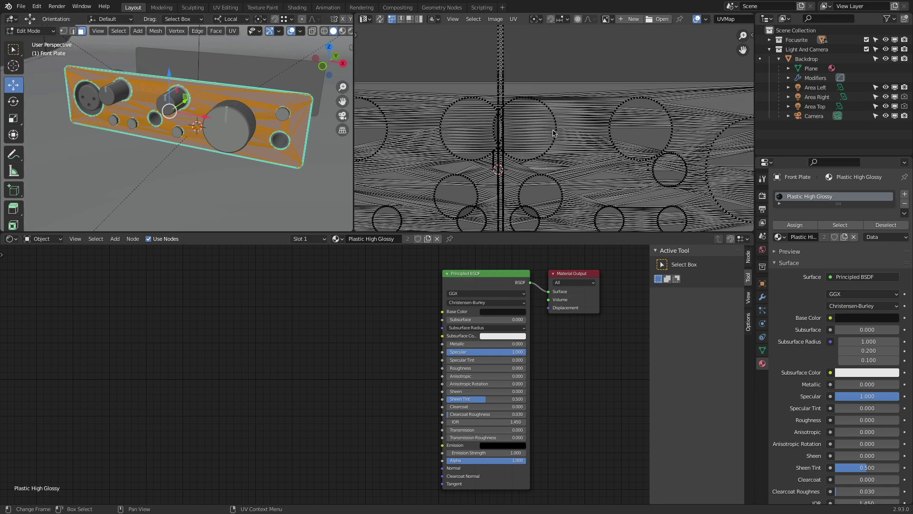
{"action": "scroll", "coordinate": [553, 133], "scroll_direction": "down", "scroll_amount": 5}
{"action": "scroll", "coordinate": [614, 130], "scroll_direction": "up", "scroll_amount": 4}
{"action": "scroll", "coordinate": [621, 126], "scroll_direction": "down", "scroll_amount": 4}
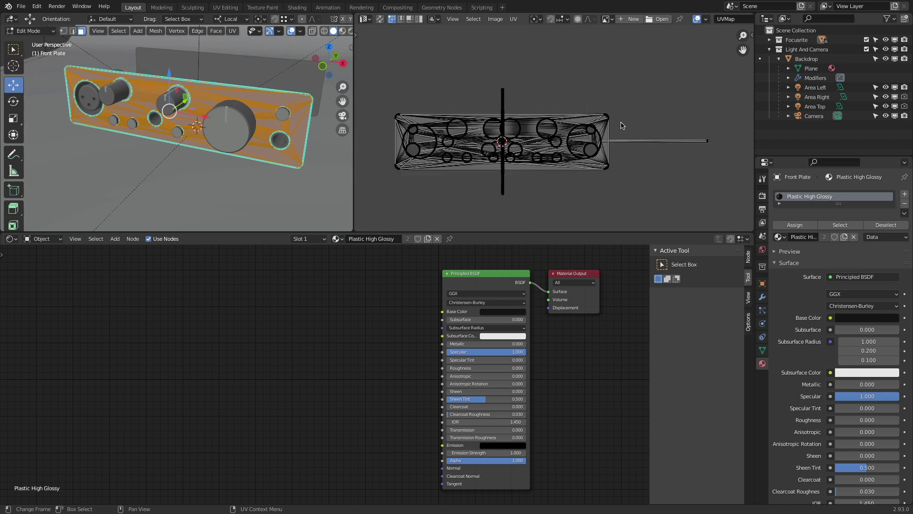
{"action": "scroll", "coordinate": [620, 125], "scroll_direction": "down", "scroll_amount": 1}
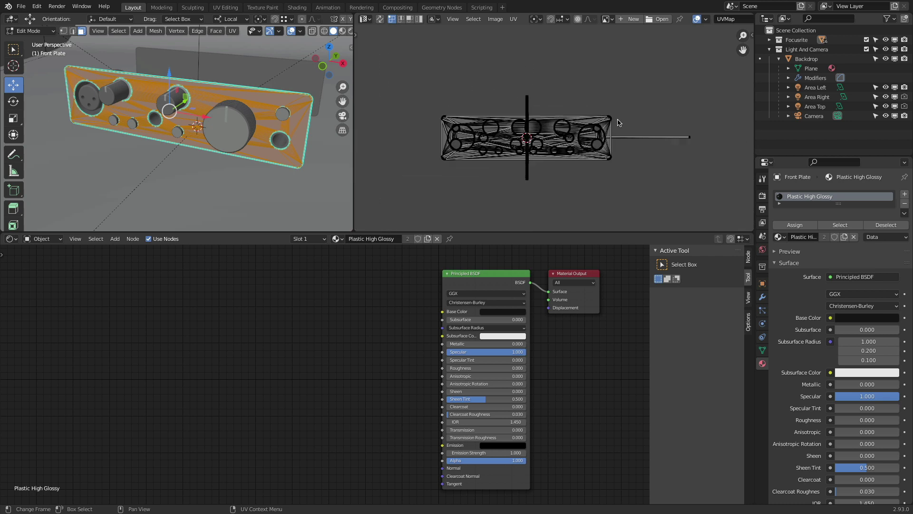
- Open "Interface Layout Mask.png" from the Textures folder on the Desktop in the UV Editor
{"action": "left_click", "coordinate": [657, 19]}
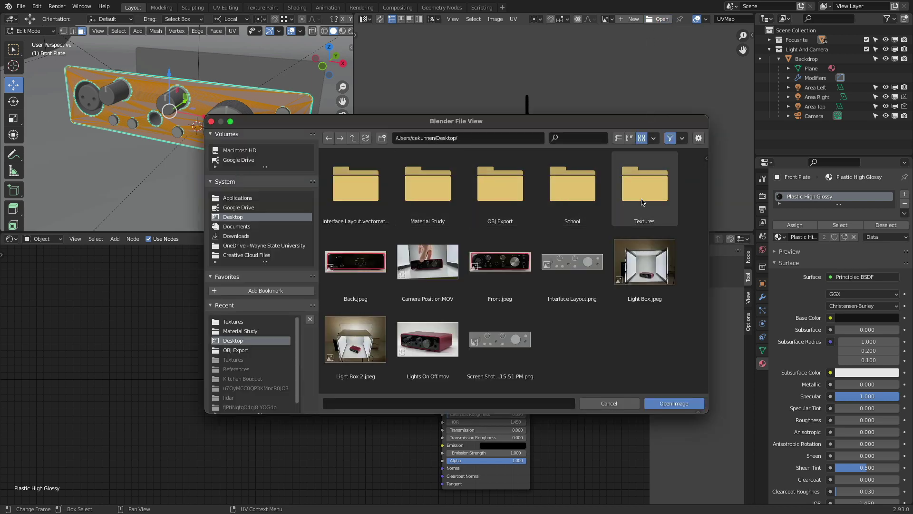
{"action": "double_click", "coordinate": [657, 200]}
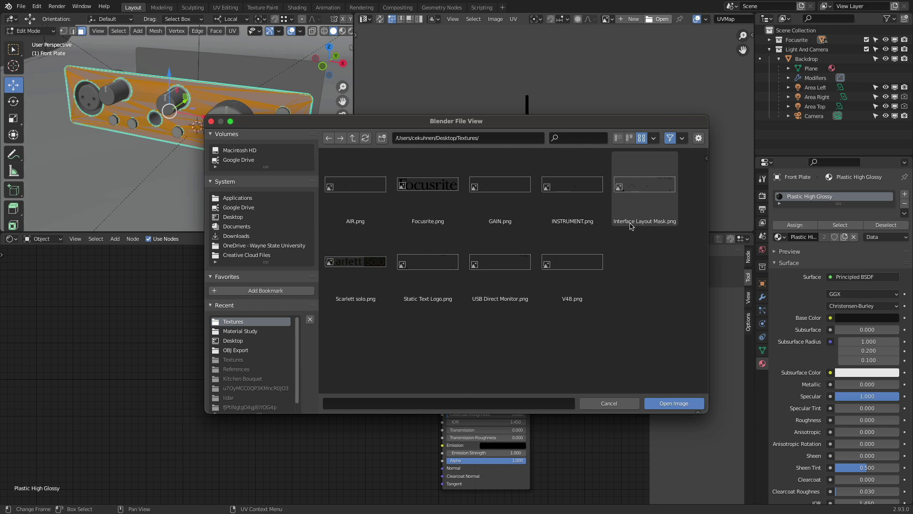
{"action": "left_click", "coordinate": [637, 199]}
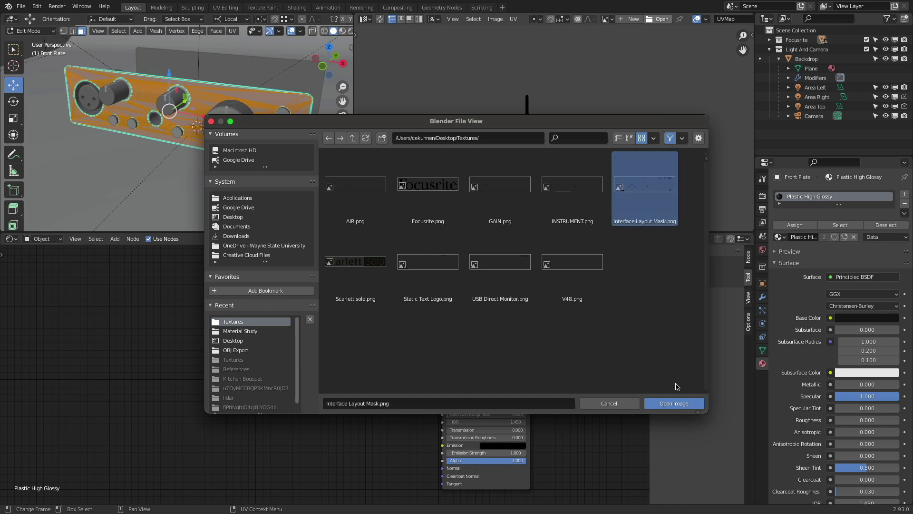
{"action": "left_click", "coordinate": [694, 403]}
- Select all UVs of the front plate and scale them down until the whole layout is smaller than the mask image
{"action": "scroll", "coordinate": [558, 149], "scroll_direction": "down", "scroll_amount": 8}
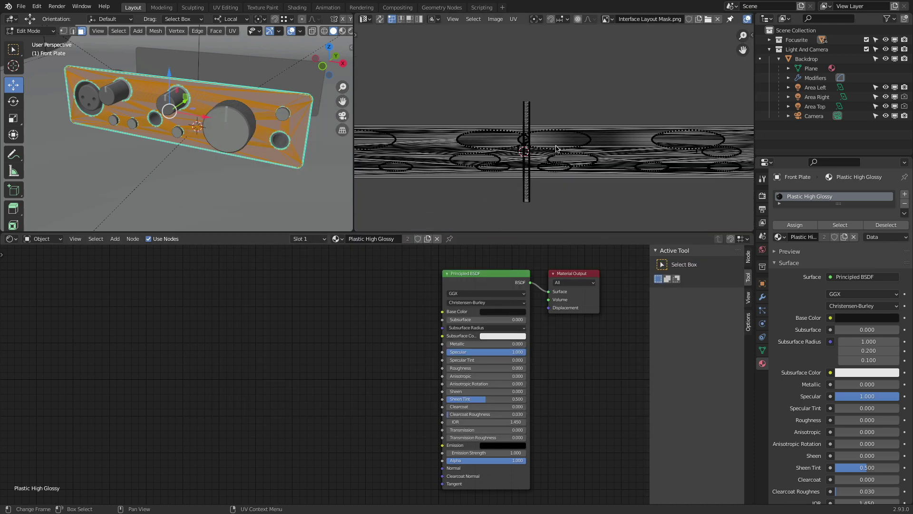
{"action": "scroll", "coordinate": [558, 149], "scroll_direction": "up", "scroll_amount": 4}
{"action": "scroll", "coordinate": [558, 148], "scroll_direction": "down", "scroll_amount": 4}
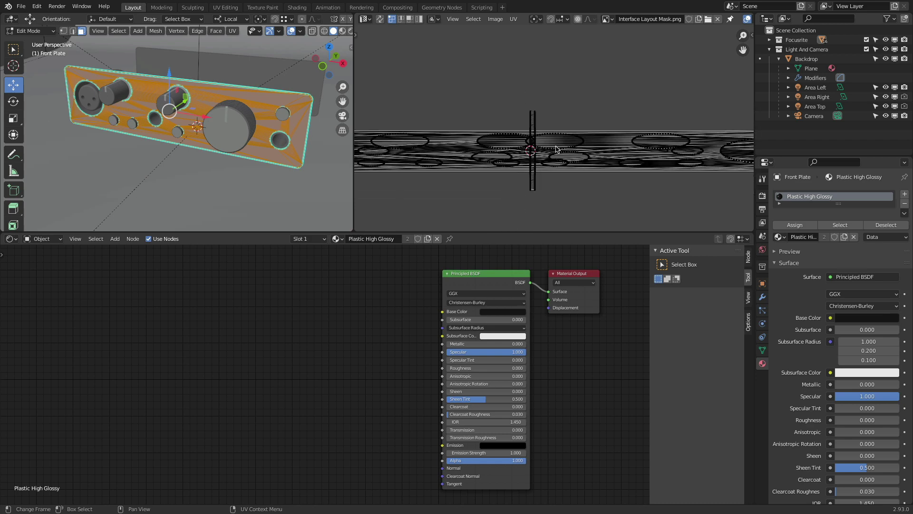
{"action": "scroll", "coordinate": [555, 146], "scroll_direction": "up", "scroll_amount": 5}
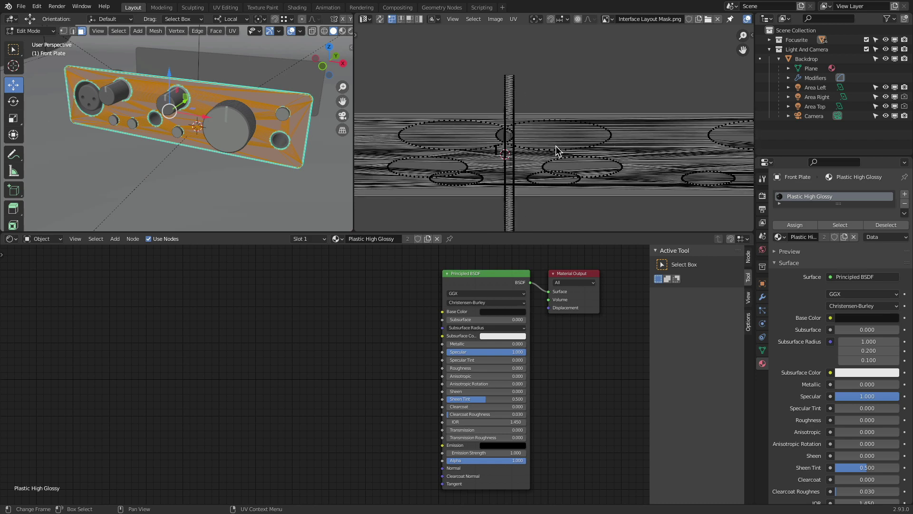
{"action": "scroll", "coordinate": [555, 146], "scroll_direction": "down", "scroll_amount": 5}
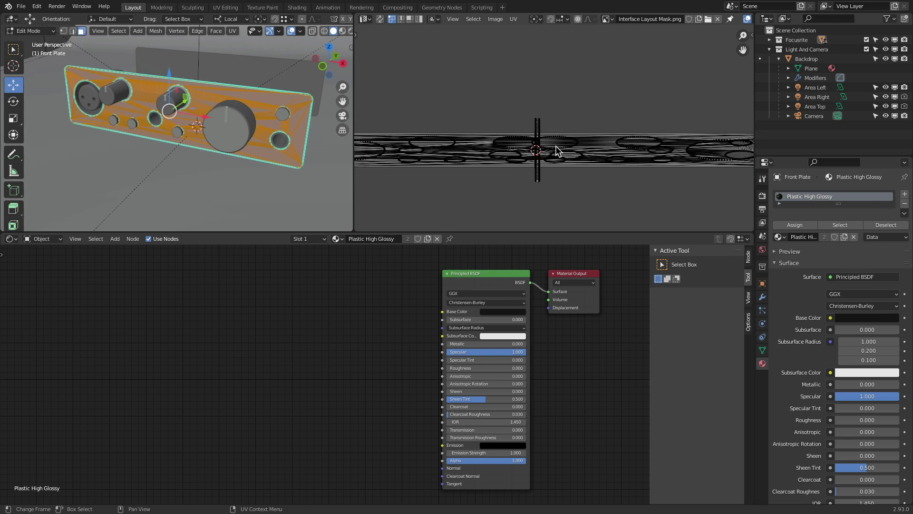
{"action": "key", "text": "a"}
{"action": "key", "text": "s"}
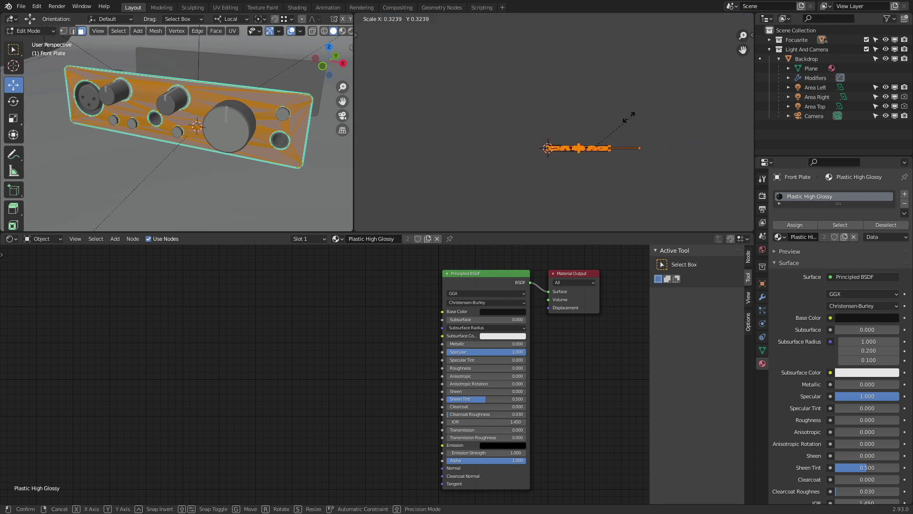
{"action": "left_click", "coordinate": [605, 128]}
{"action": "scroll", "coordinate": [573, 148], "scroll_direction": "up", "scroll_amount": 6}
{"action": "scroll", "coordinate": [573, 152], "scroll_direction": "down", "scroll_amount": 2}
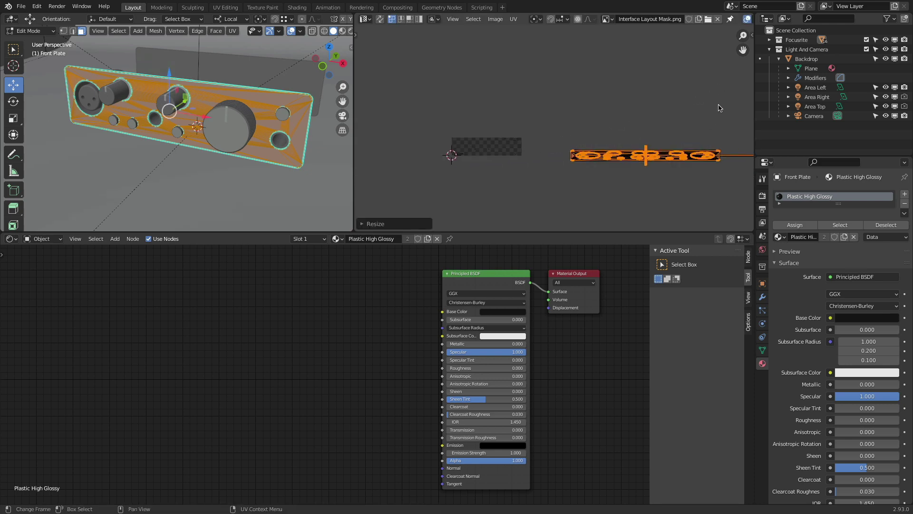
{"action": "key", "text": "s"}
{"action": "left_click", "coordinate": [683, 152]}
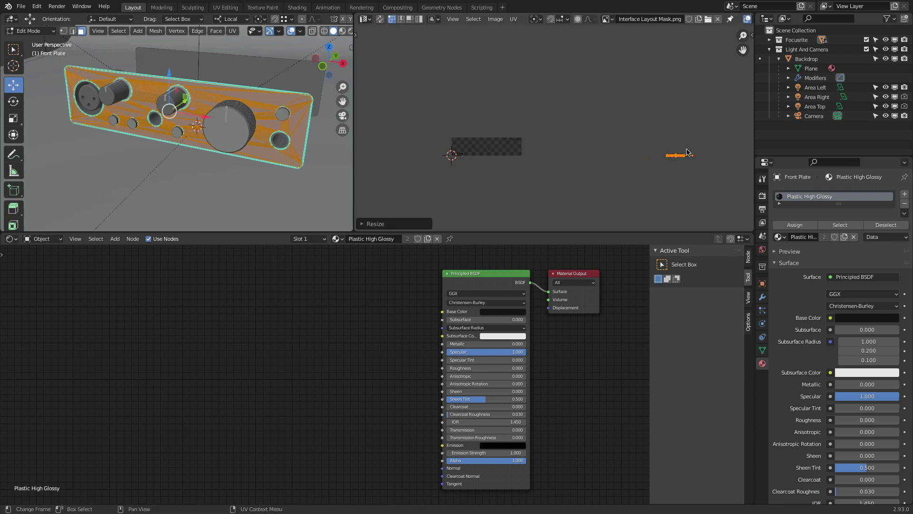
- Move the shrunken UV layout onto the mask image near the headphone symbol and scale it down further
{"action": "key", "text": "g"}
{"action": "left_click", "coordinate": [523, 150]}
{"action": "scroll", "coordinate": [570, 150], "scroll_direction": "up", "scroll_amount": 5}
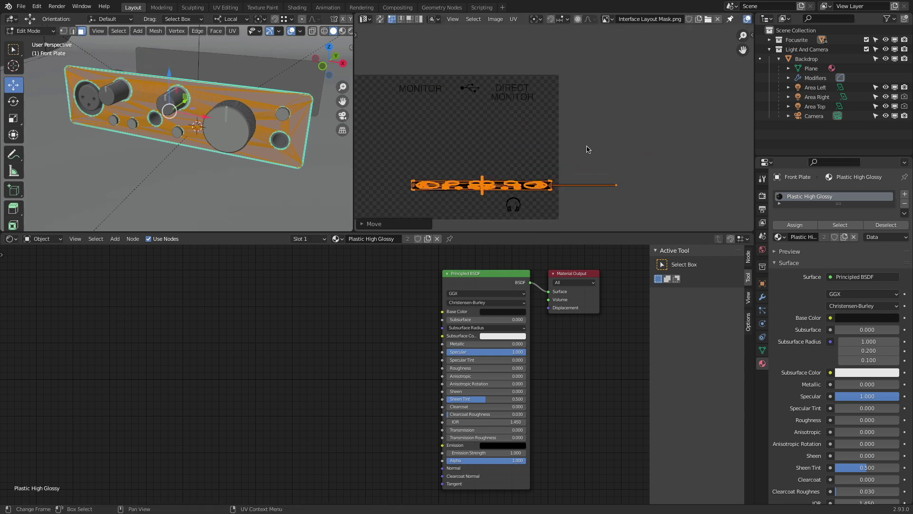
{"action": "scroll", "coordinate": [588, 149], "scroll_direction": "up", "scroll_amount": 3}
{"action": "key", "text": "s"}
{"action": "left_click", "coordinate": [463, 184]}
{"action": "scroll", "coordinate": [454, 190], "scroll_direction": "down", "scroll_amount": 4}
{"action": "middle_click_drag", "start_coordinate": [480, 182], "coordinate": [585, 131]}
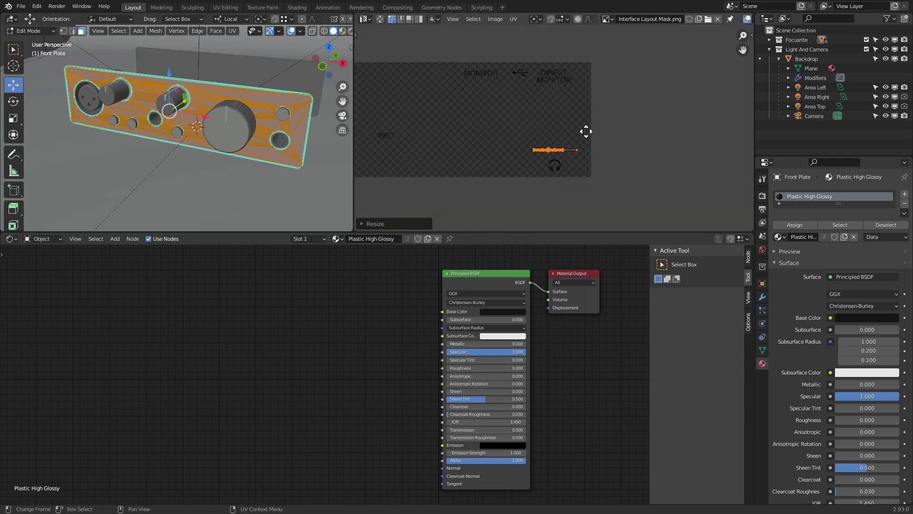
- Reposition the UV layout on the mask image, above the headphone symbol and below the DIRECT MONITOR label
{"action": "scroll", "coordinate": [586, 131], "scroll_direction": "up", "scroll_amount": 2}
{"action": "key", "text": "g"}
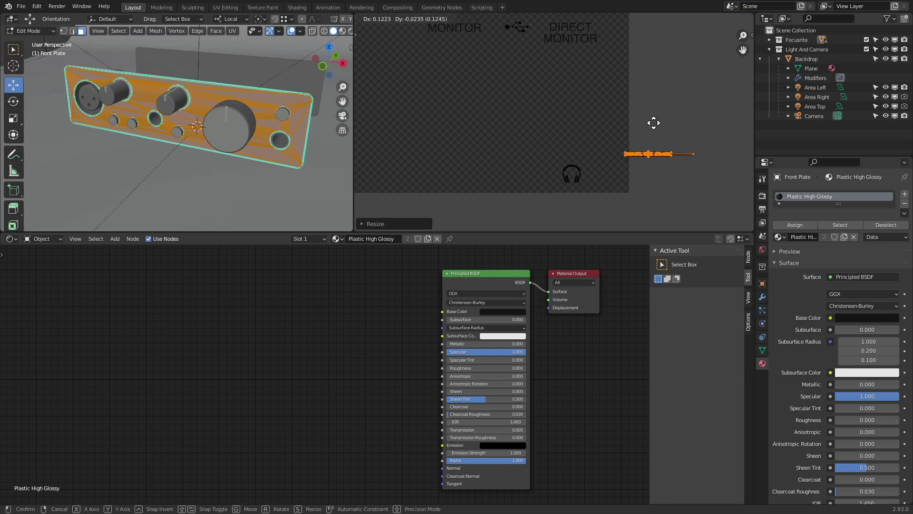
{"action": "left_click", "coordinate": [578, 112]}
{"action": "key", "text": "b"}
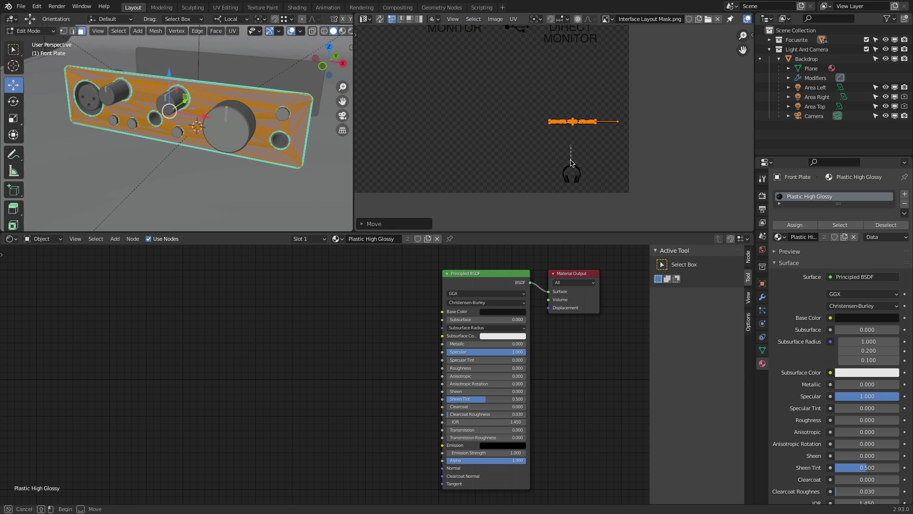
{"action": "left_click_drag", "start_coordinate": [571, 160], "coordinate": [571, 129]}
{"action": "middle_click_drag", "start_coordinate": [483, 116], "coordinate": [576, 118]}
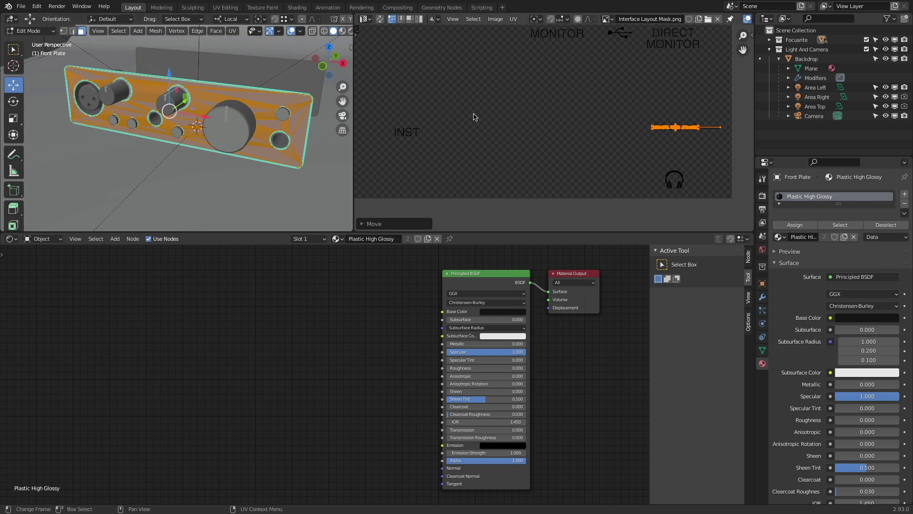
{"action": "scroll", "coordinate": [471, 119], "scroll_direction": "down", "scroll_amount": 6}
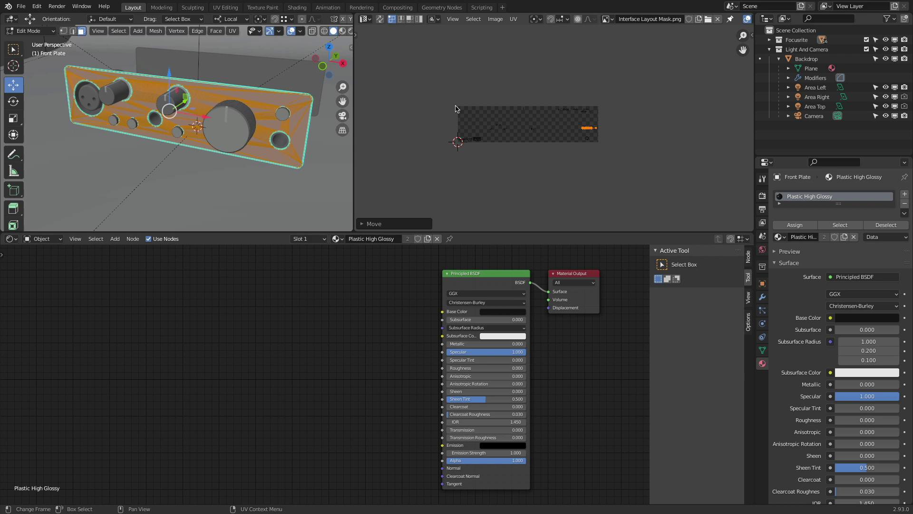
- Show the front plate edge-on in the right orthographic view with wireframe shading
{"action": "middle_click_drag", "start_coordinate": [267, 136], "coordinate": [293, 116]}
{"action": "middle_click_drag", "start_coordinate": [238, 108], "coordinate": [283, 101], "text": "shift"}
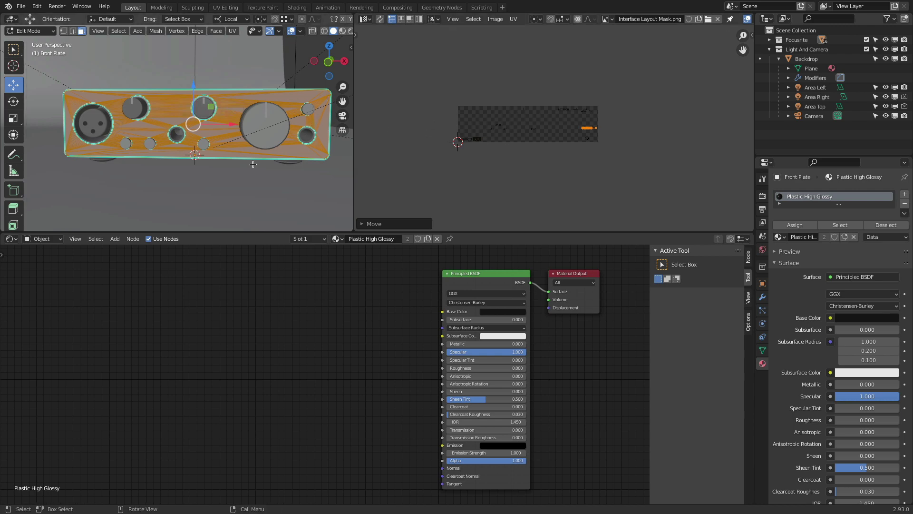
{"action": "left_click", "coordinate": [344, 62]}
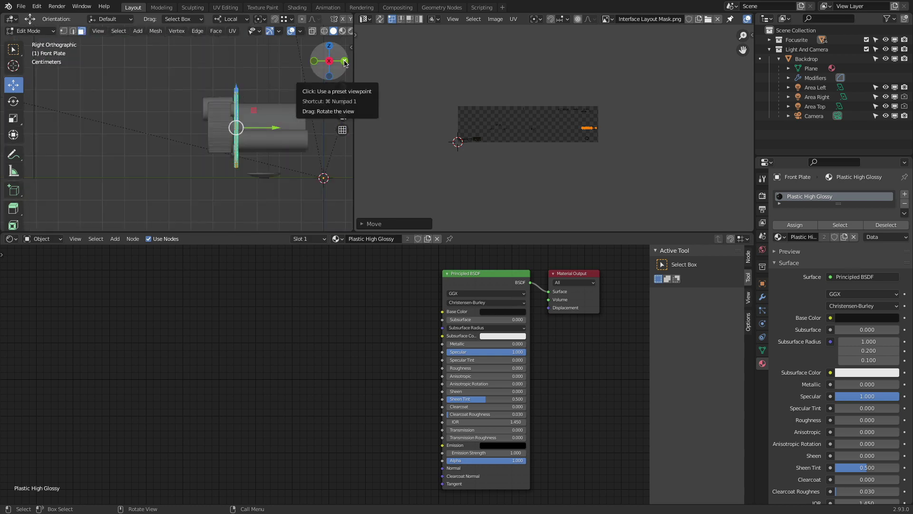
{"action": "left_click", "coordinate": [325, 31]}
{"action": "scroll", "coordinate": [249, 86], "scroll_direction": "up", "scroll_amount": 5}
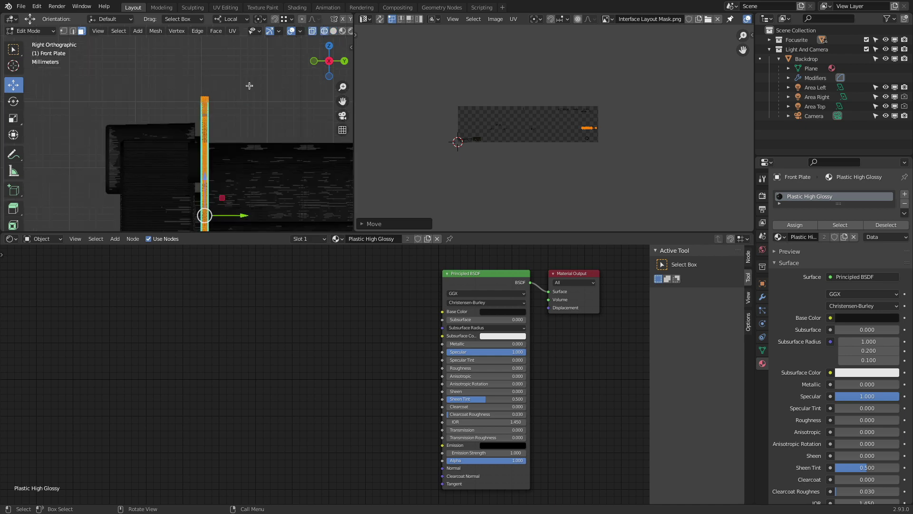
- Deselect all faces of the front plate
{"action": "left_click", "coordinate": [231, 99]}
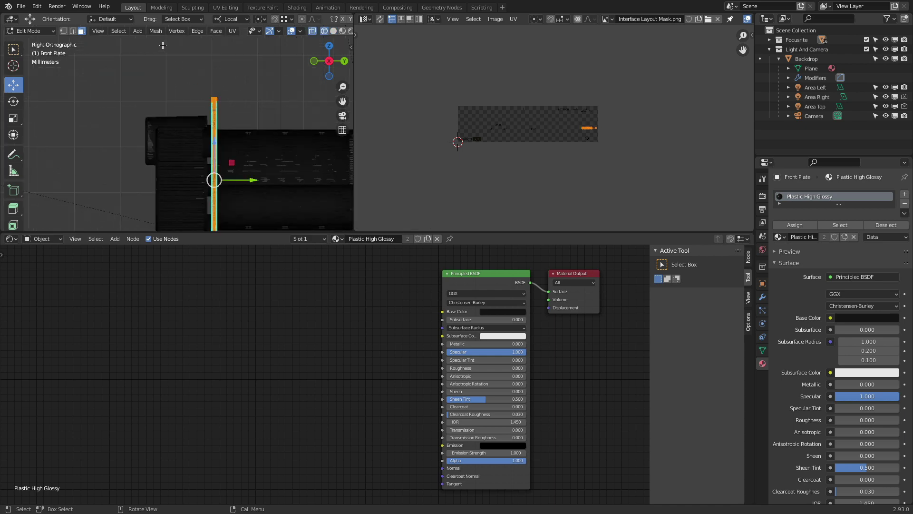
{"action": "left_click", "coordinate": [118, 30]}
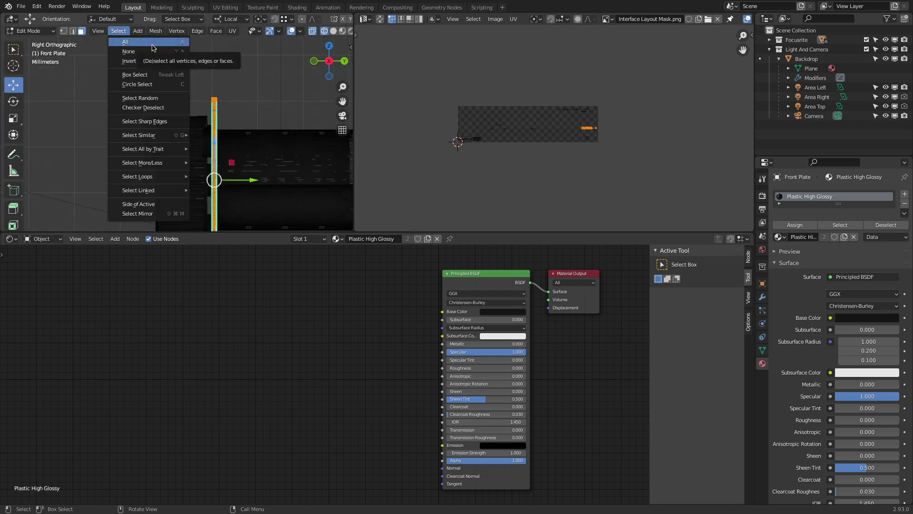
{"action": "left_click", "coordinate": [152, 51]}
{"action": "scroll", "coordinate": [119, 54], "scroll_direction": "down", "scroll_amount": 2}
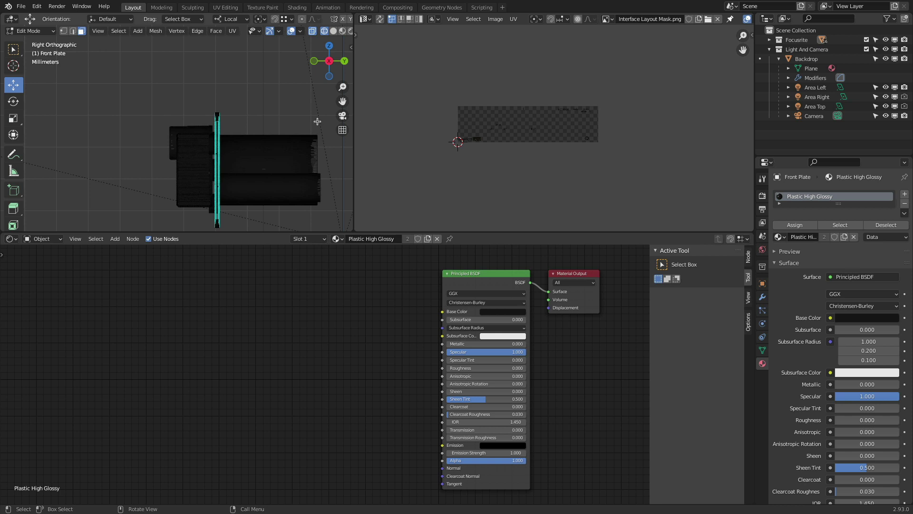
- Box-select only the front faces of the front plate from the side view
{"action": "left_click_drag", "start_coordinate": [345, 105], "coordinate": [343, 65]}
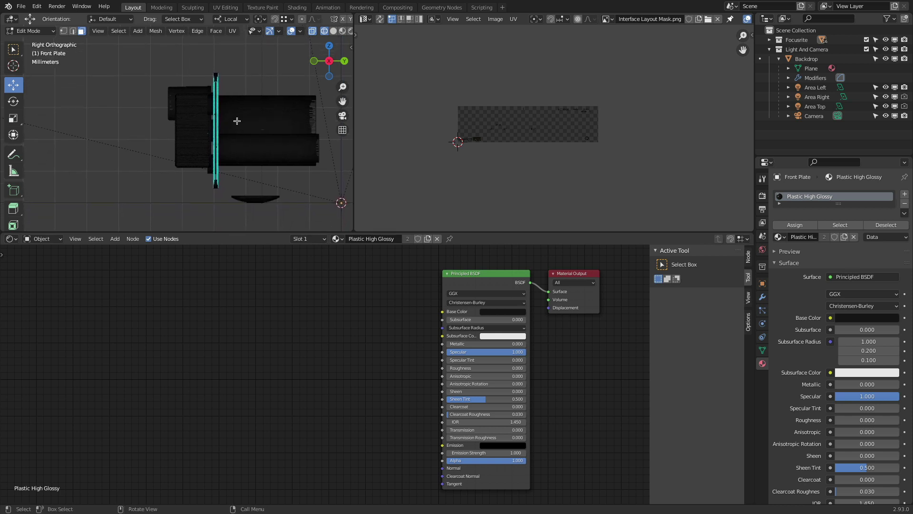
{"action": "scroll", "coordinate": [236, 121], "scroll_direction": "up", "scroll_amount": 2}
{"action": "left_click", "coordinate": [119, 31]}
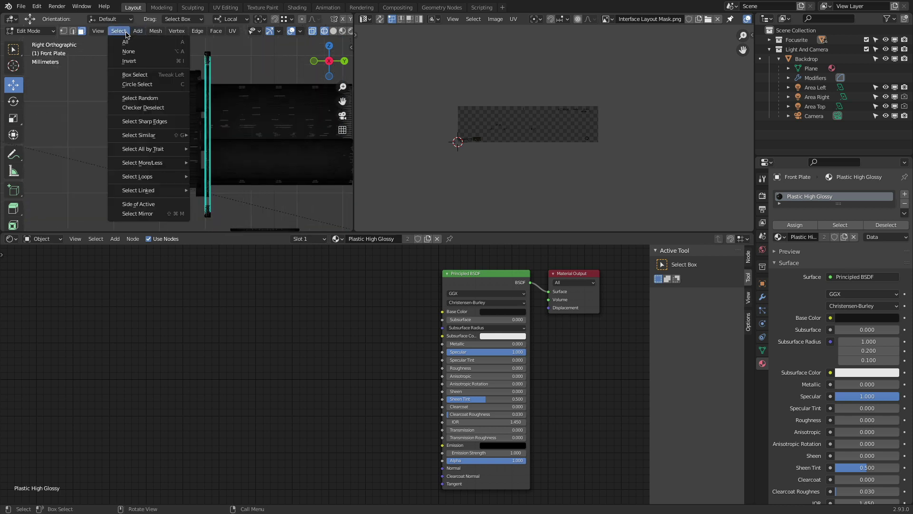
{"action": "left_click", "coordinate": [131, 77]}
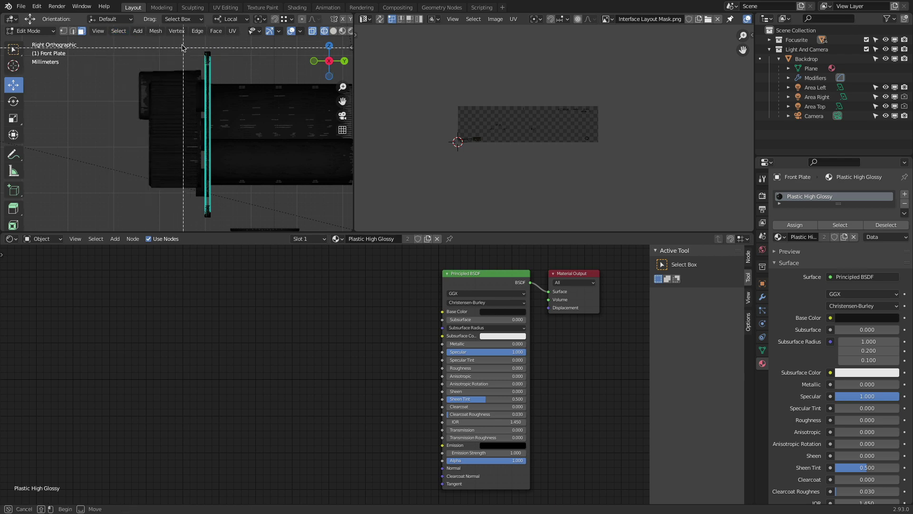
{"action": "left_click_drag", "start_coordinate": [181, 42], "coordinate": [205, 225]}
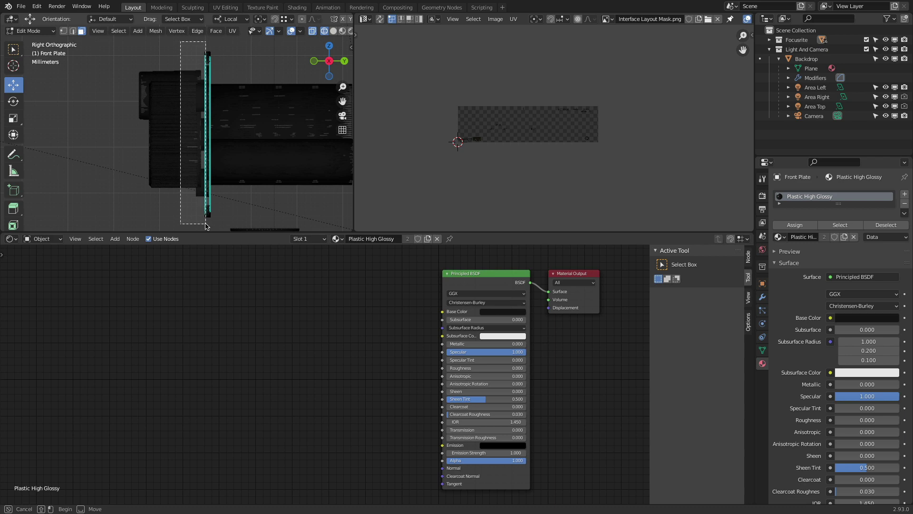
{"action": "left_click_drag", "start_coordinate": [206, 226], "coordinate": [207, 227]}
{"action": "middle_click_drag", "start_coordinate": [160, 134], "coordinate": [285, 152]}
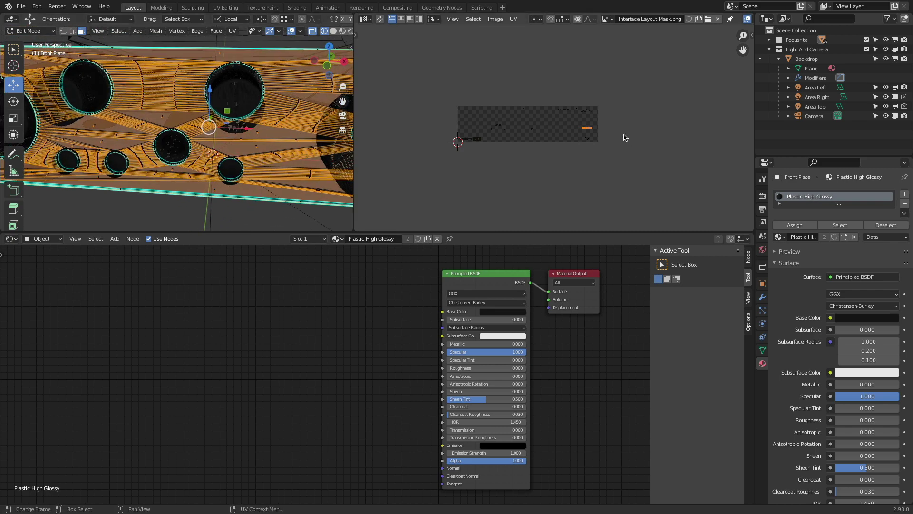
{"action": "scroll", "coordinate": [585, 130], "scroll_direction": "up", "scroll_amount": 3}
{"action": "middle_click_drag", "start_coordinate": [540, 129], "coordinate": [578, 125]}
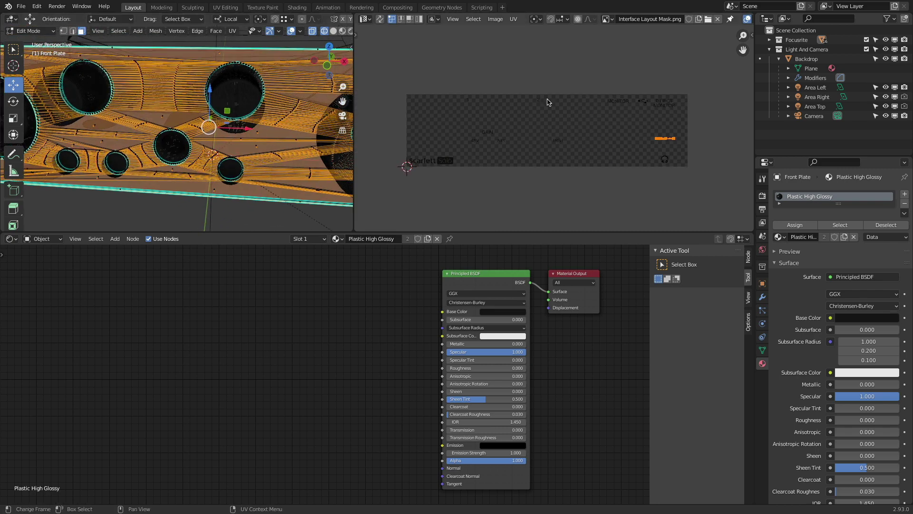
{"action": "left_click", "coordinate": [513, 19]}
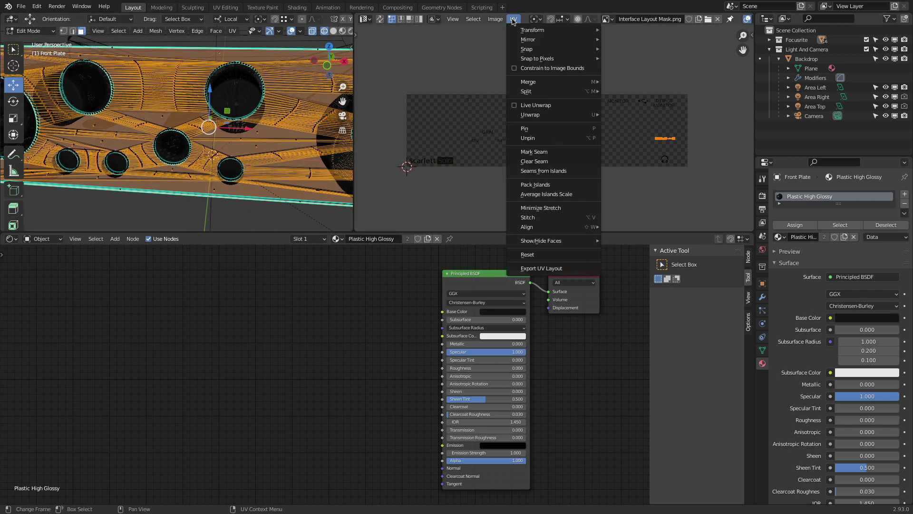
{"action": "mouse_move", "coordinate": [518, 31]}
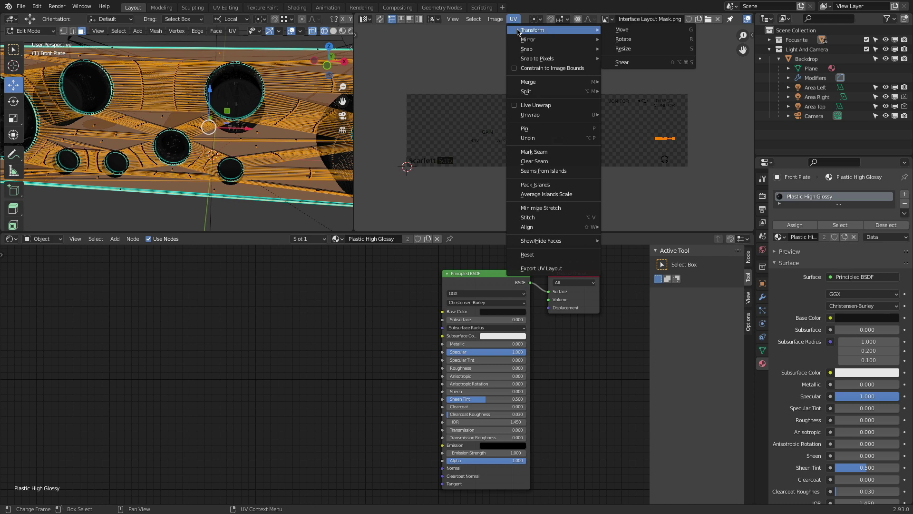
{"action": "left_click", "coordinate": [233, 31]}
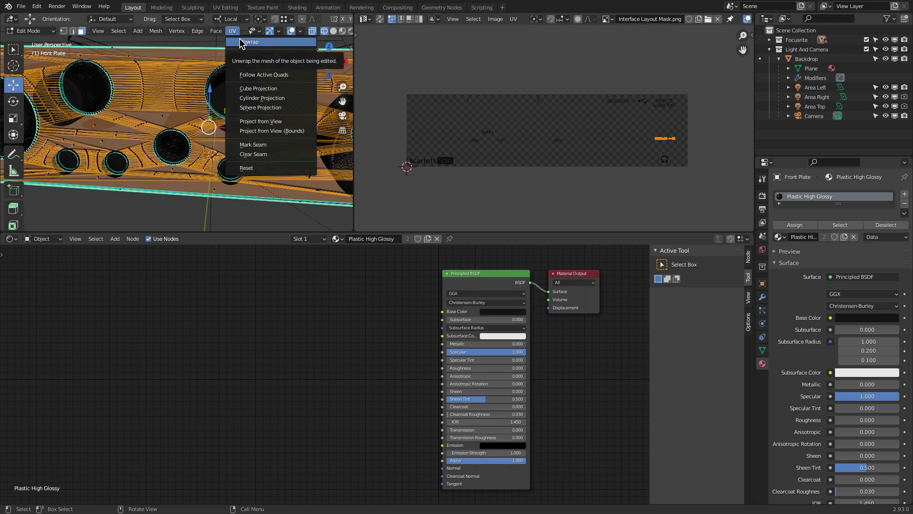
{"action": "left_click", "coordinate": [241, 42]}
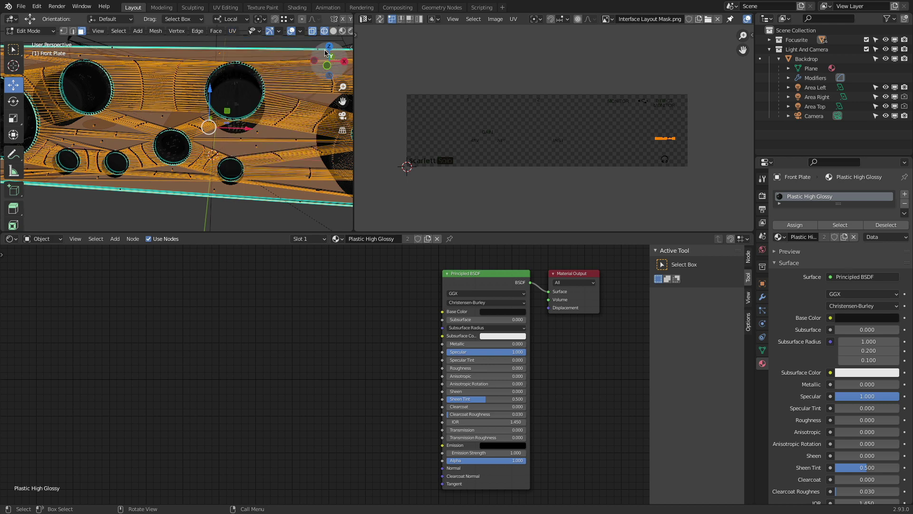
- Show the whole front plate in the front orthographic view
{"action": "key", "text": "KP_1"}
{"action": "scroll", "coordinate": [262, 116], "scroll_direction": "down", "scroll_amount": 5}
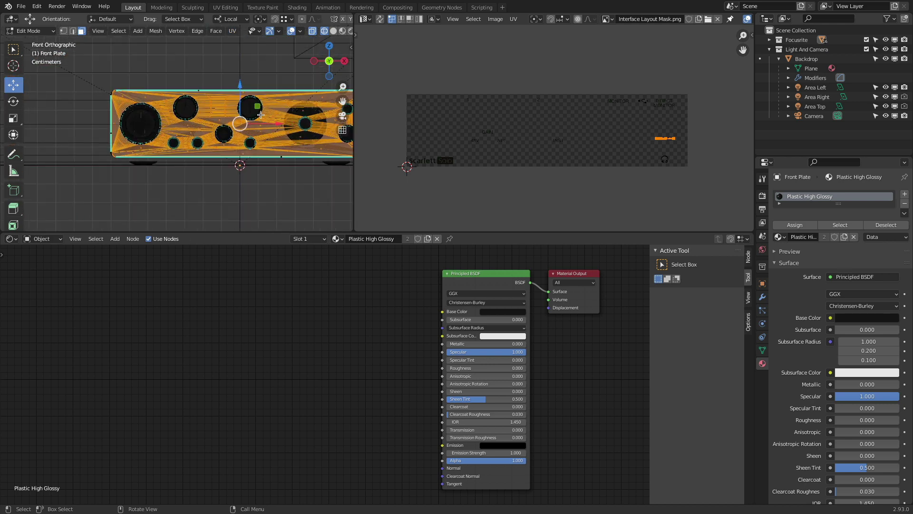
{"action": "middle_click_drag", "start_coordinate": [261, 116], "coordinate": [191, 113], "text": "shift"}
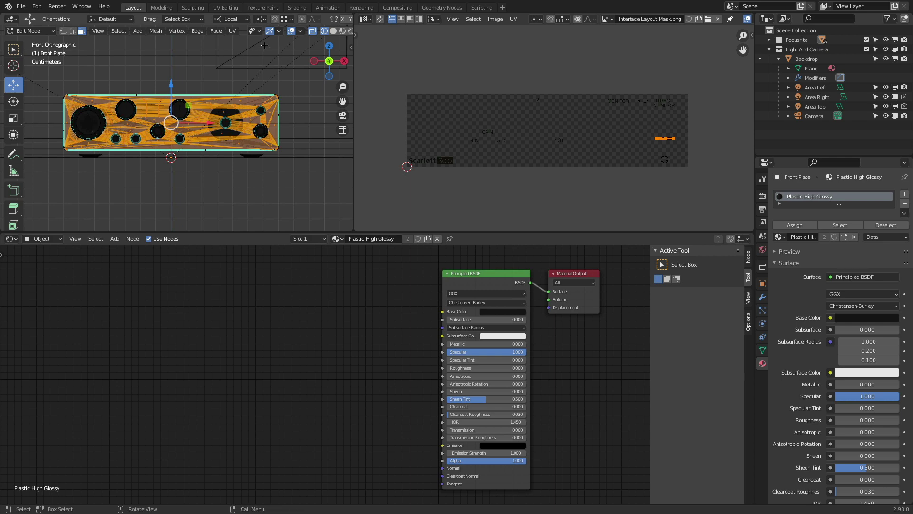
- Try Unwrap and Smart UV Project on the front plate's selected front faces
{"action": "left_click", "coordinate": [232, 30]}
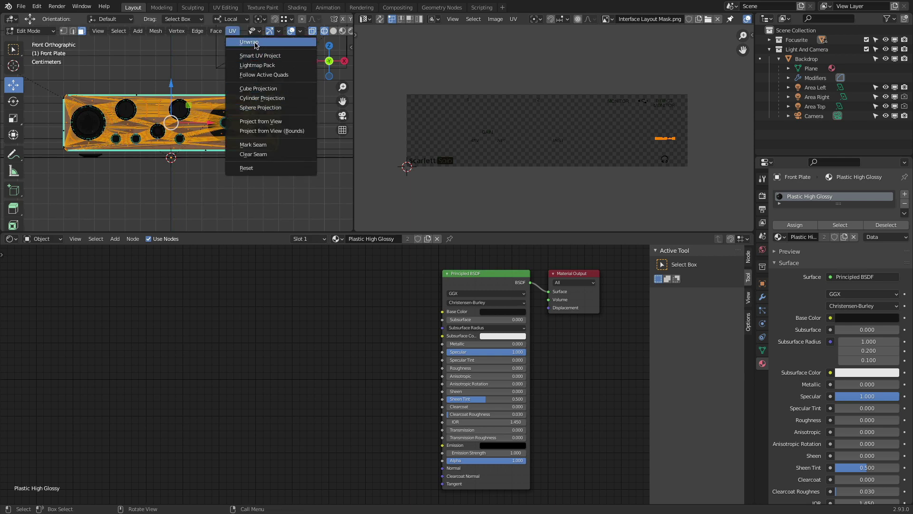
{"action": "left_click", "coordinate": [255, 44]}
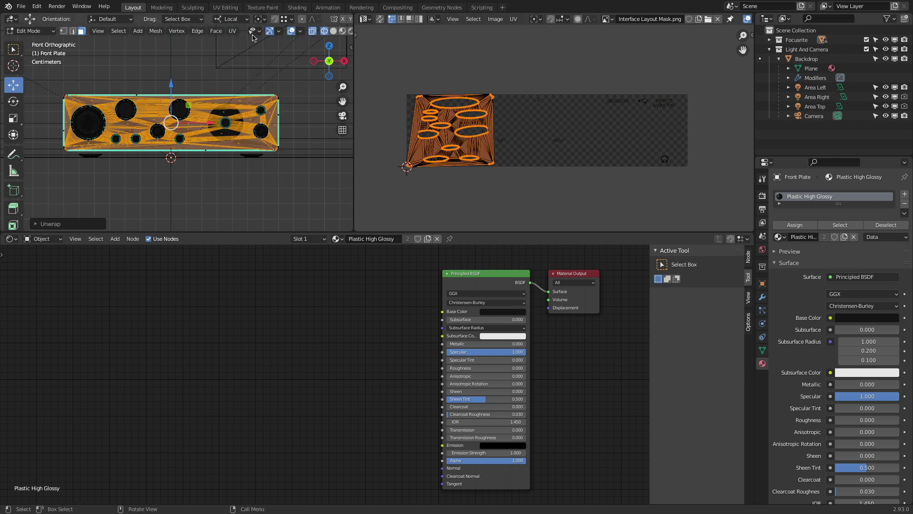
{"action": "left_click", "coordinate": [233, 31]}
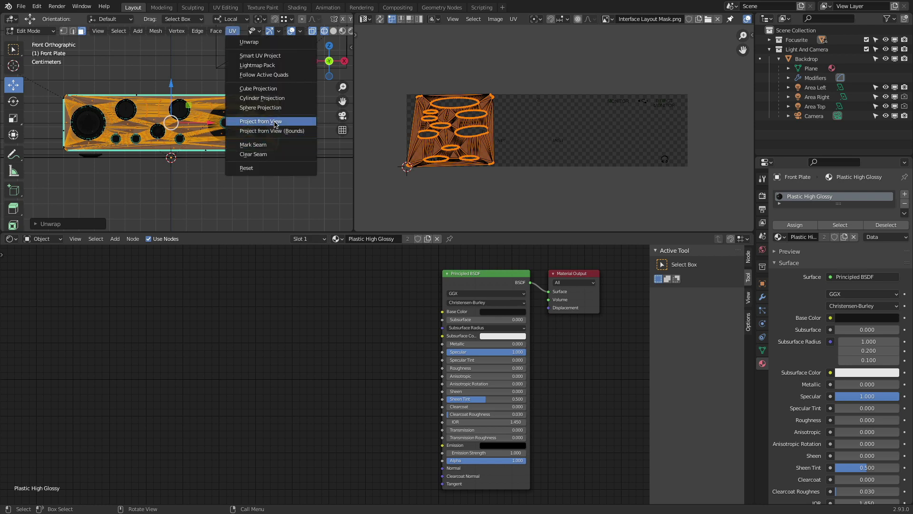
{"action": "left_click", "coordinate": [290, 56]}
{"action": "left_click", "coordinate": [301, 132]}
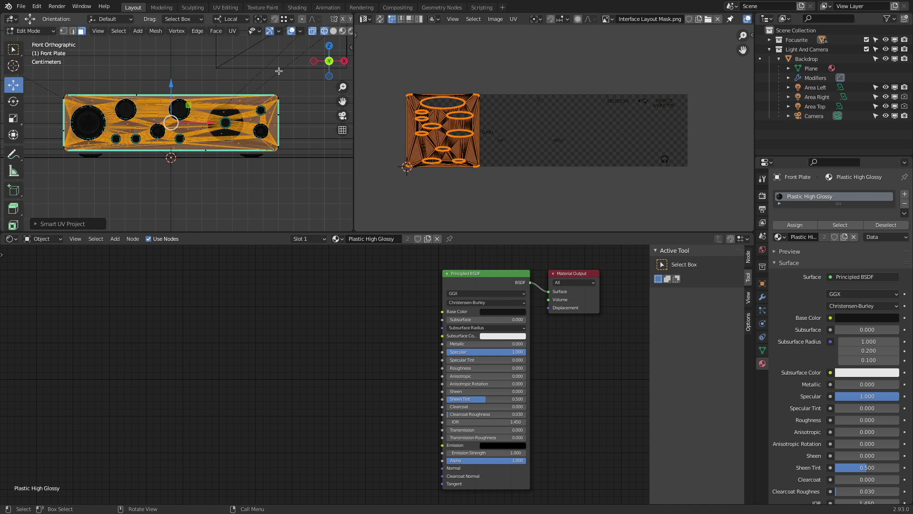
{"action": "left_click", "coordinate": [233, 30]}
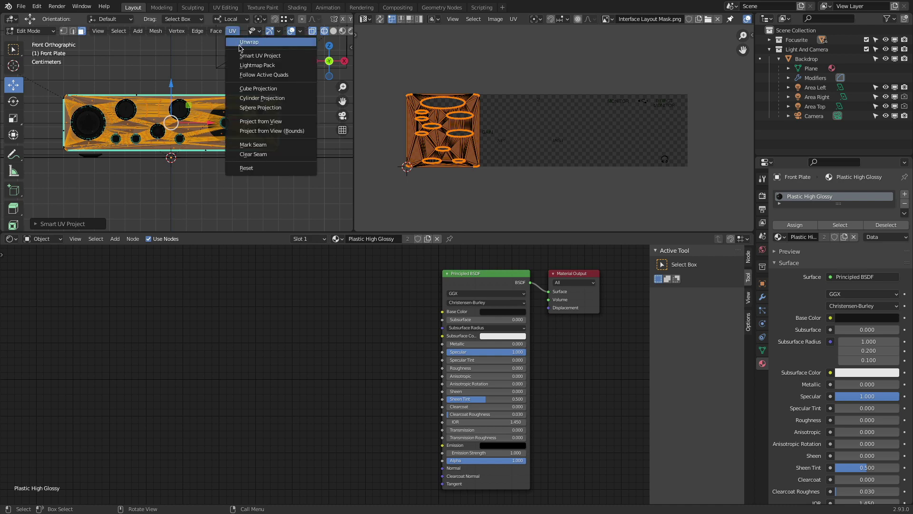
{"action": "left_click", "coordinate": [240, 45]}
- Project the selected front faces' UVs from the front view with Project from View (Bounds), filling the mask image
{"action": "left_click", "coordinate": [233, 31]}
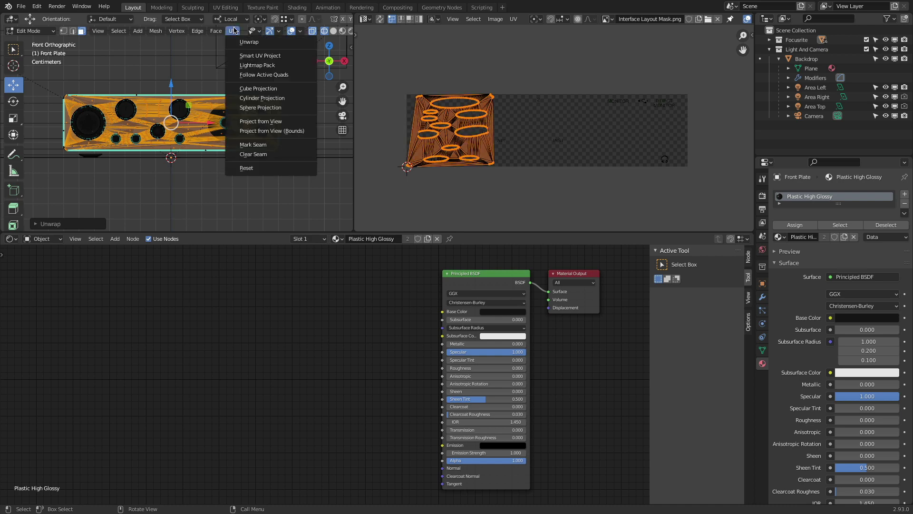
{"action": "left_click", "coordinate": [252, 133]}
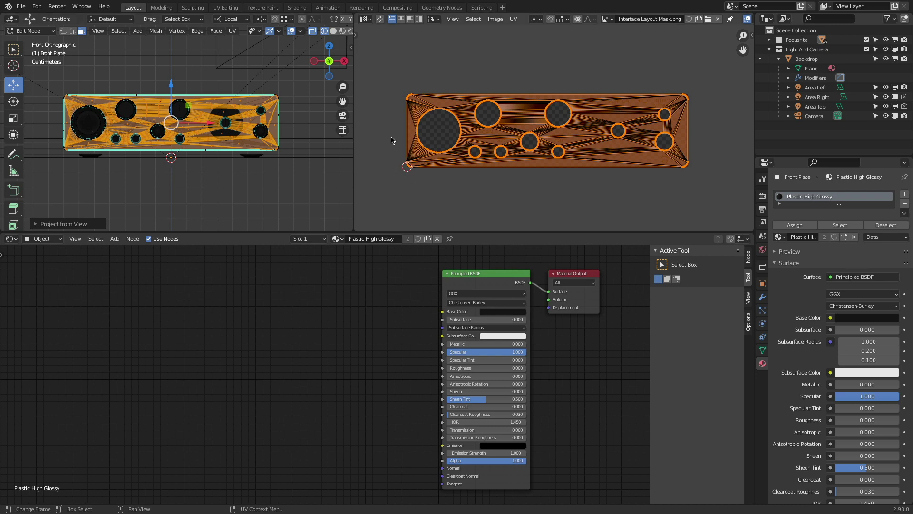
{"action": "scroll", "coordinate": [482, 108], "scroll_direction": "up", "scroll_amount": 5}
{"action": "scroll", "coordinate": [495, 99], "scroll_direction": "down", "scroll_amount": 2}
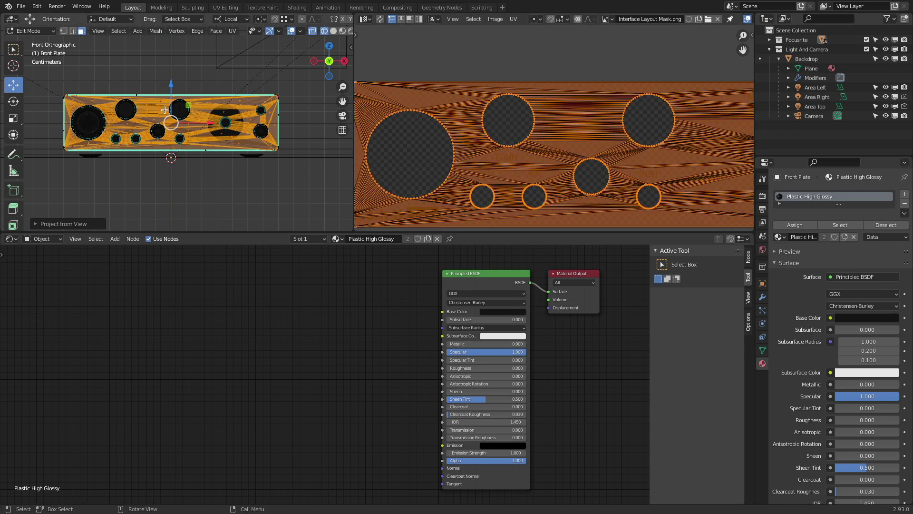
- Compare the projected plate cutouts with the labels across the mask image by alternating Edit and Object Mode, ending in Object Mode
{"action": "key", "text": "Tab"}
{"action": "key", "text": "Tab"}
{"action": "key", "text": "Tab"}
{"action": "key", "text": "Tab"}
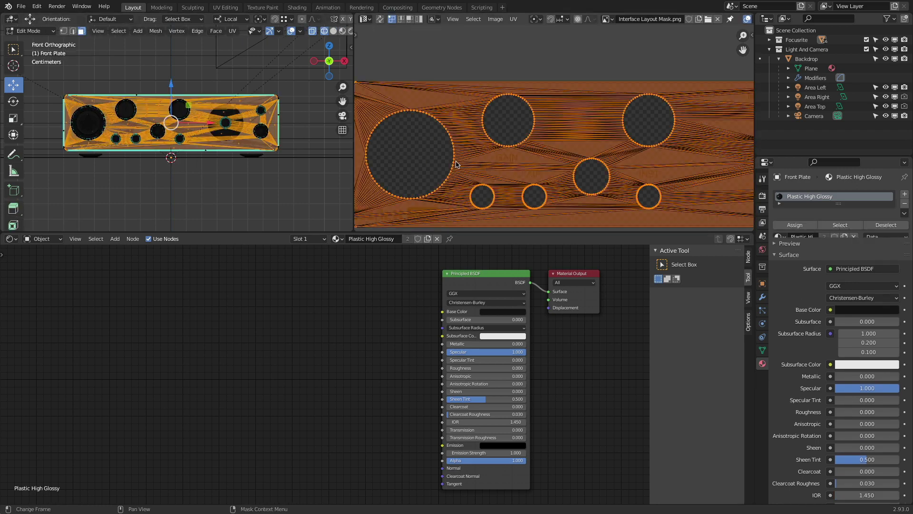
{"action": "key", "text": "Tab"}
{"action": "key", "text": "Tab"}
{"action": "key", "text": "Tab"}
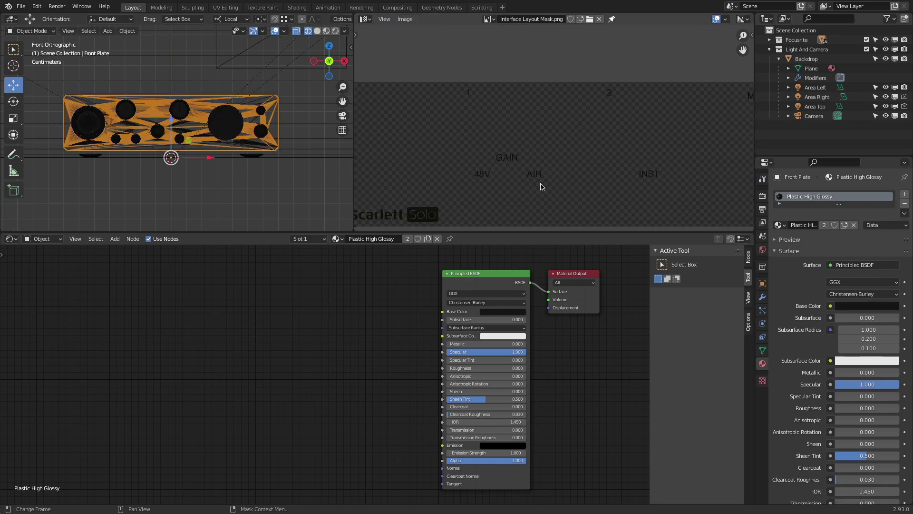
{"action": "key", "text": "Tab"}
{"action": "key", "text": "Tab"}
{"action": "key", "text": "Tab"}
{"action": "key", "text": "Tab"}
{"action": "middle_click_drag", "start_coordinate": [626, 118], "coordinate": [469, 129]}
{"action": "key", "text": "Tab"}
{"action": "key", "text": "Tab"}
{"action": "middle_click_drag", "start_coordinate": [624, 135], "coordinate": [543, 106]}
{"action": "key", "text": "Tab"}
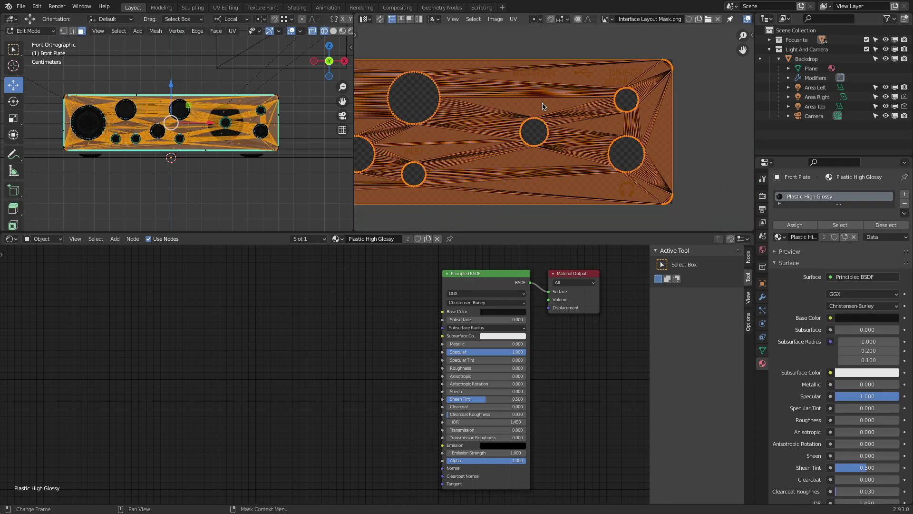
{"action": "key", "text": "Tab"}
{"action": "key", "text": "Tab"}
{"action": "key", "text": "Tab"}
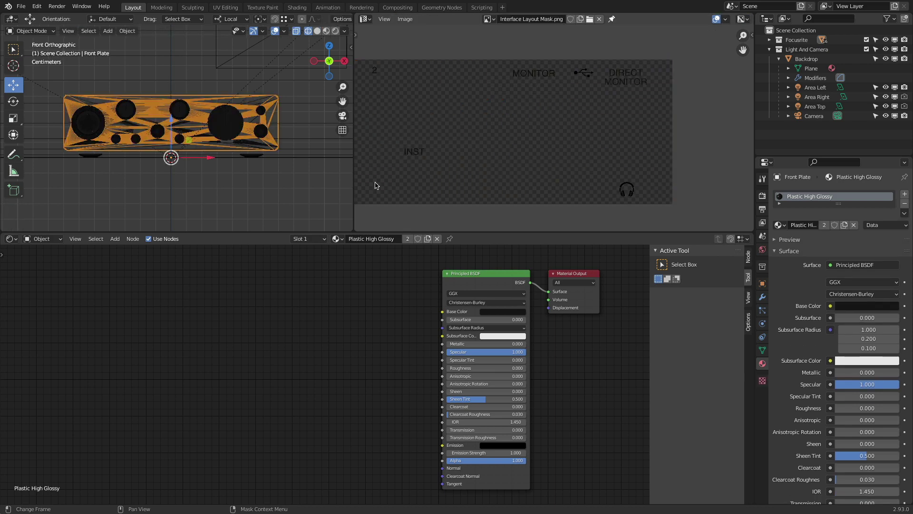
- Show the audio interface through the camera with rendered shading
{"action": "left_click", "coordinate": [343, 116]}
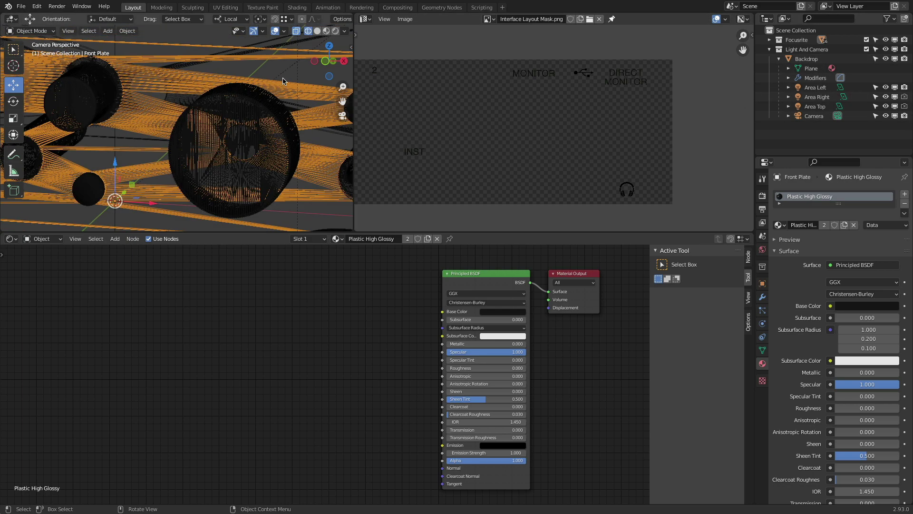
{"action": "left_click", "coordinate": [327, 32]}
{"action": "left_click", "coordinate": [335, 31]}
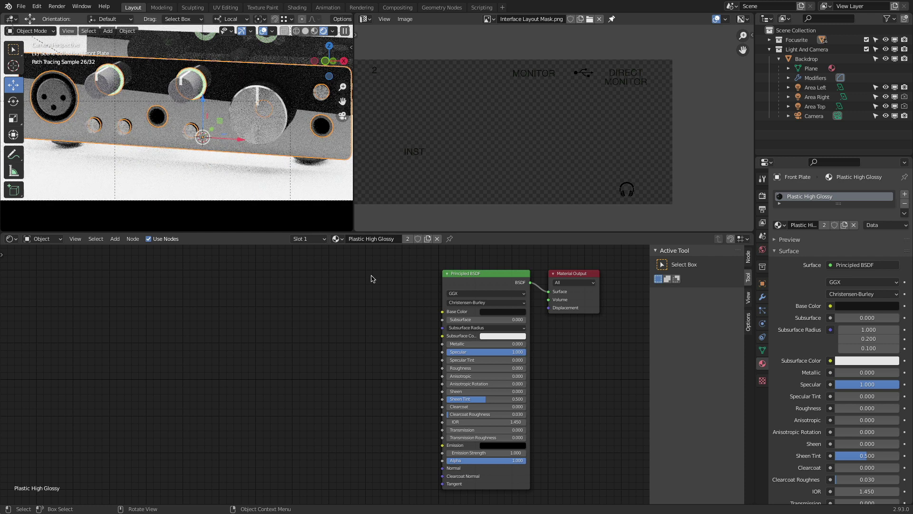
- Add an Image Texture node to the Plastic High Glossy material, placed beside the Principled BSDF's inputs
{"action": "left_click", "coordinate": [115, 239]}
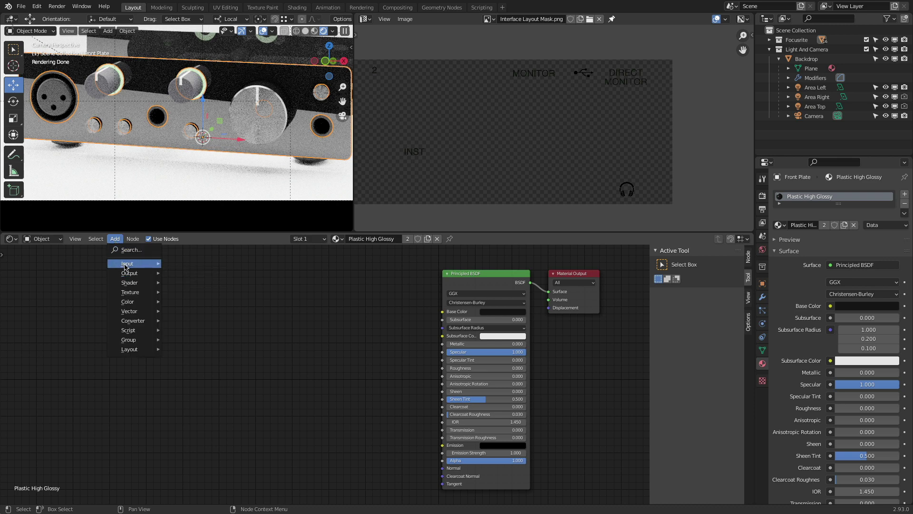
{"action": "mouse_move", "coordinate": [132, 317]}
{"action": "mouse_move", "coordinate": [138, 292]}
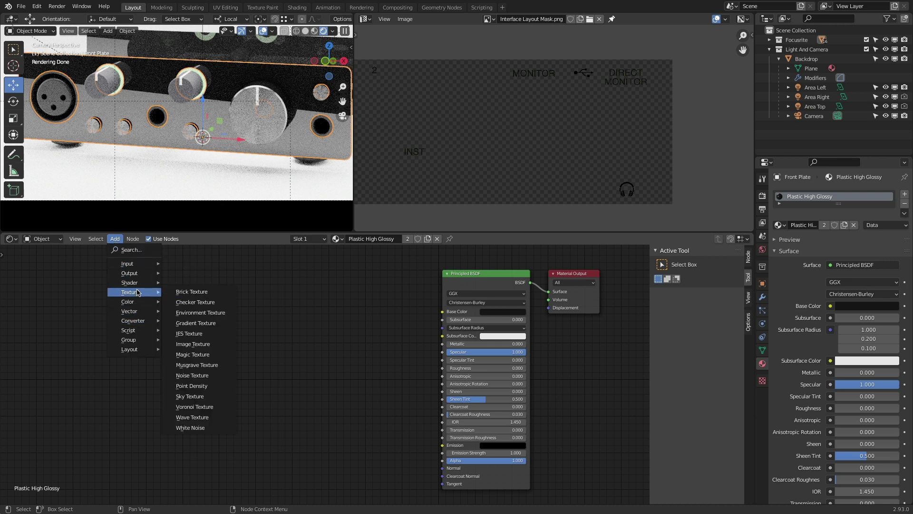
{"action": "left_click", "coordinate": [218, 344]}
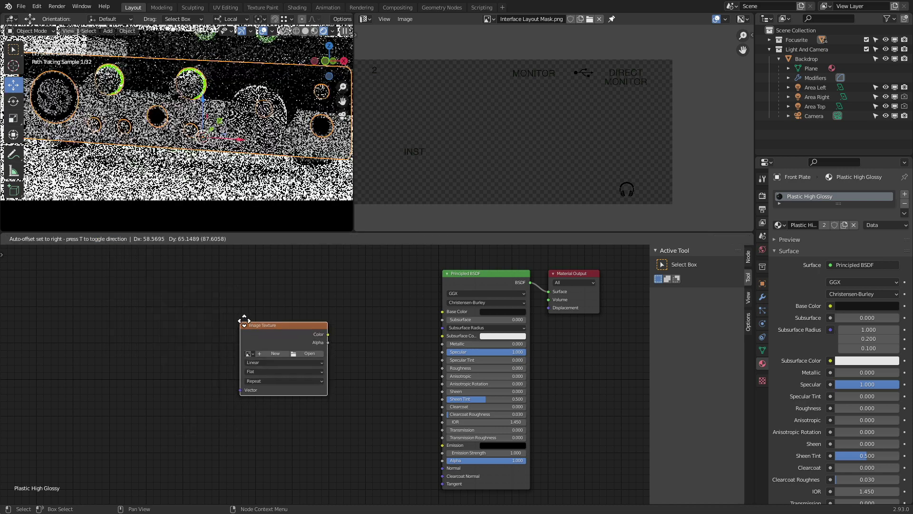
{"action": "left_click", "coordinate": [256, 297]}
- Load Interface Layout Mask.png from the Textures folder into the Image Texture node
{"action": "left_click", "coordinate": [314, 330]}
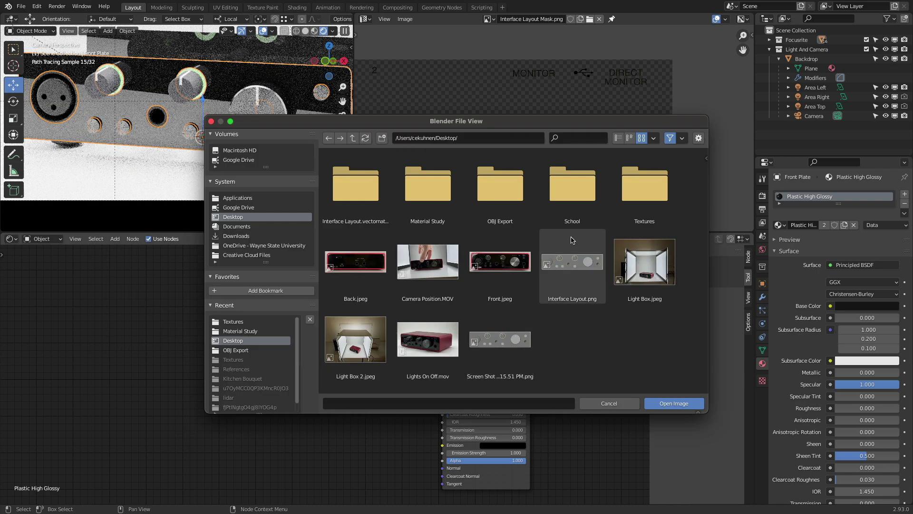
{"action": "left_click", "coordinate": [651, 198]}
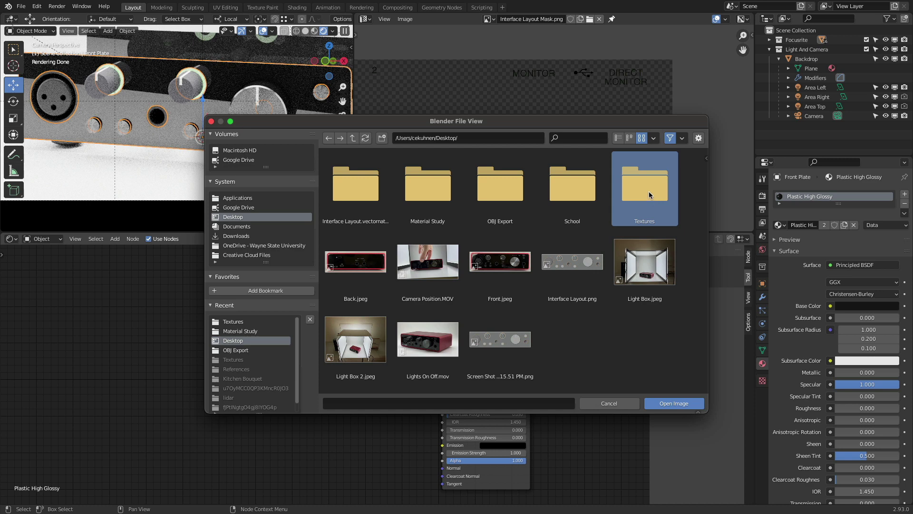
{"action": "left_click", "coordinate": [648, 194]}
{"action": "left_click", "coordinate": [628, 186]}
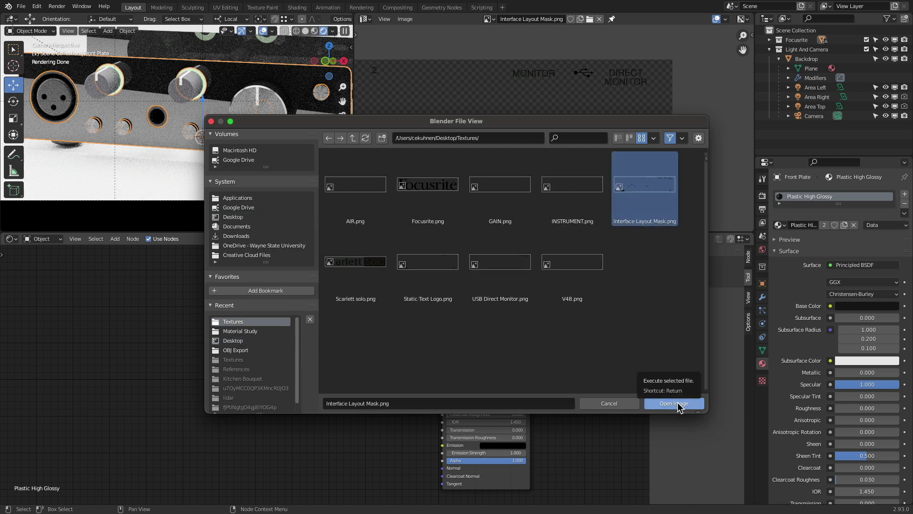
{"action": "left_click", "coordinate": [678, 404]}
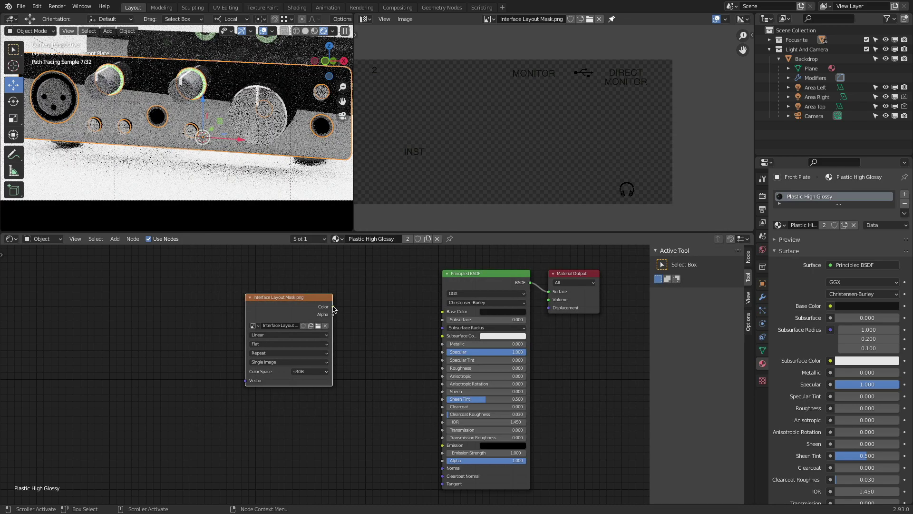
- Connect the mask texture's Color output to the Principled BSDF's Base Color
{"action": "left_click_drag", "start_coordinate": [333, 307], "coordinate": [454, 310]}
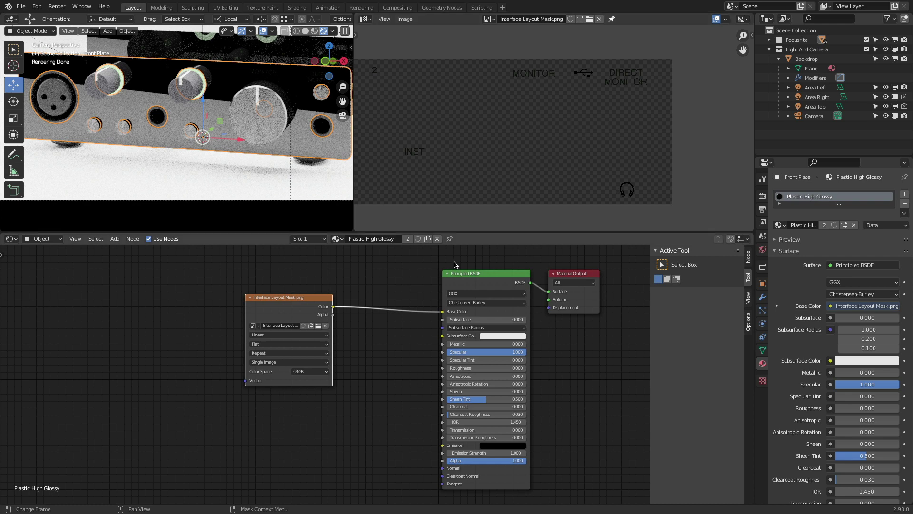
{"action": "scroll", "coordinate": [354, 284], "scroll_direction": "down", "scroll_amount": 1}
{"action": "middle_click_drag", "start_coordinate": [354, 283], "coordinate": [235, 268]}
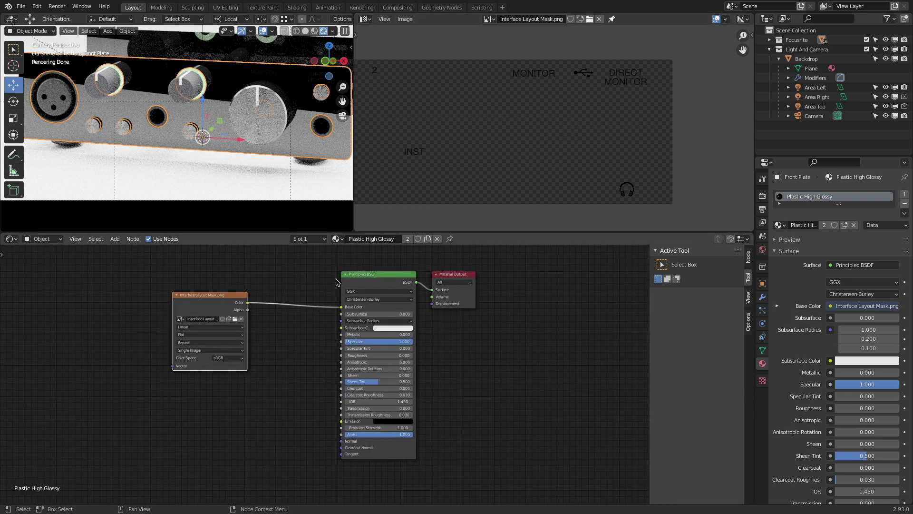
- Move the Material Output node farther from the Principled BSDF and place a duplicate of the Principled BSDF below the original
{"action": "left_click_drag", "start_coordinate": [431, 273], "coordinate": [513, 266]}
{"action": "middle_click_drag", "start_coordinate": [477, 354], "coordinate": [473, 344]}
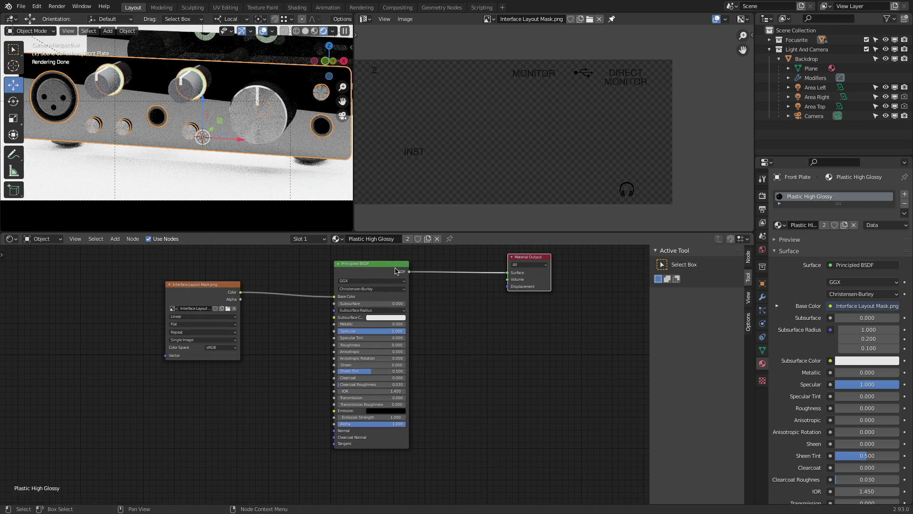
{"action": "left_click", "coordinate": [374, 267]}
{"action": "scroll", "coordinate": [322, 271], "scroll_direction": "down", "scroll_amount": 2}
{"action": "key", "text": "shift+d"}
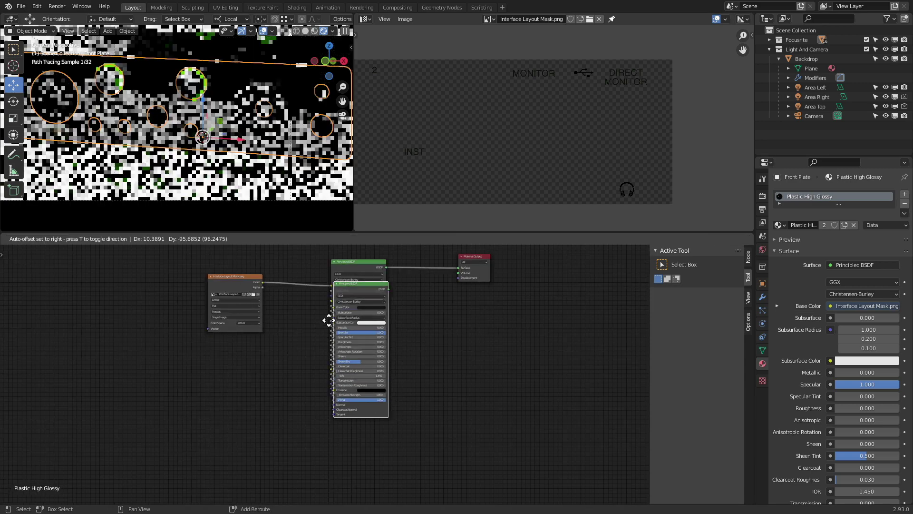
{"action": "left_click", "coordinate": [322, 417]}
- Set the duplicate Principled BSDF's Specular to 0 and copy its near-white Subsurface Color into Base Color
{"action": "middle_click_drag", "start_coordinate": [290, 416], "coordinate": [309, 360]}
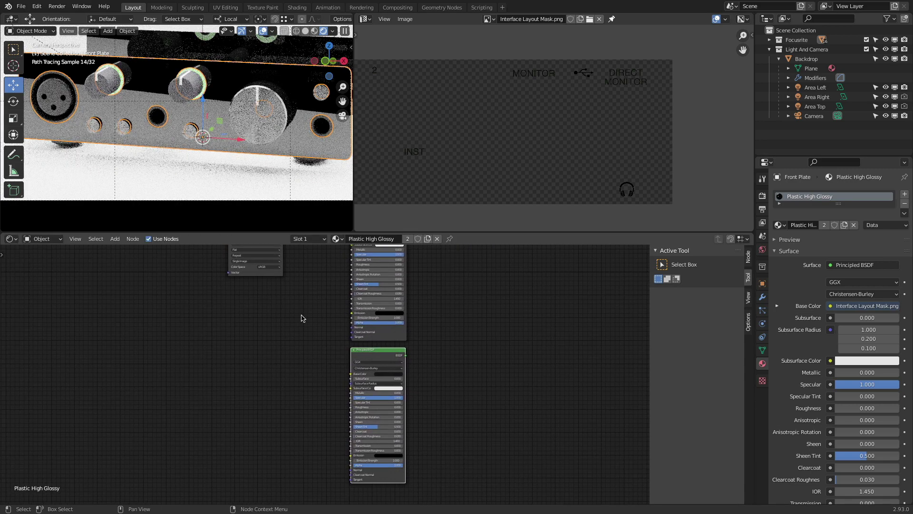
{"action": "middle_click_drag", "start_coordinate": [304, 320], "coordinate": [306, 327]}
{"action": "scroll", "coordinate": [373, 408], "scroll_direction": "up", "scroll_amount": 5}
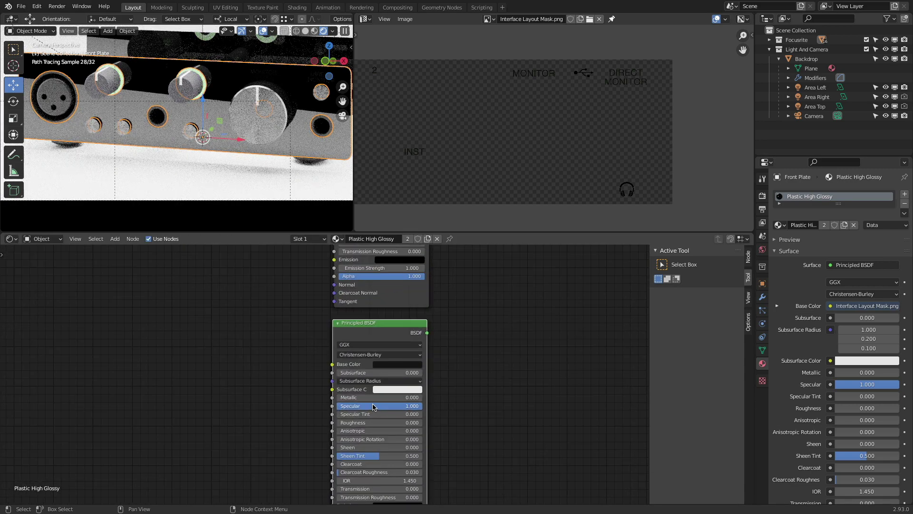
{"action": "left_click_drag", "start_coordinate": [416, 409], "coordinate": [316, 408]}
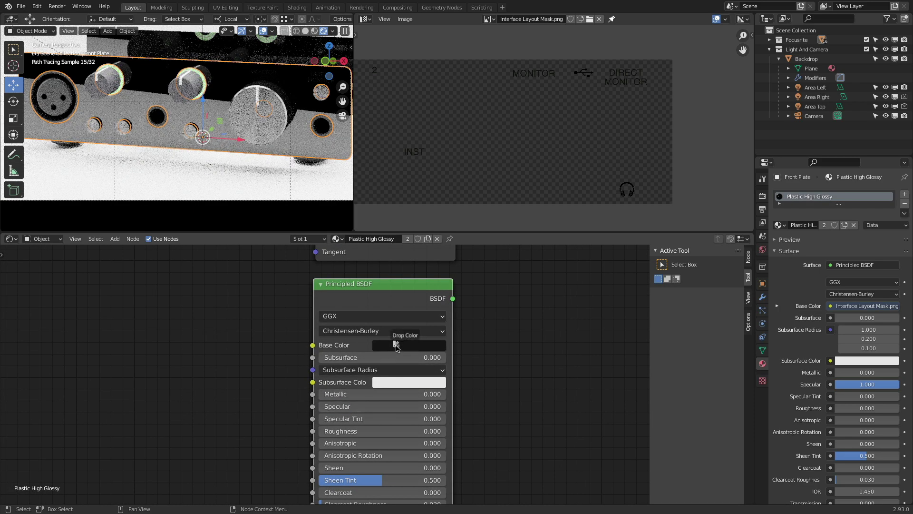
- Lower the mask texture node beside the duplicate BSDF and disconnect its Color output from the original BSDF's Base Color
{"action": "scroll", "coordinate": [275, 367], "scroll_direction": "down", "scroll_amount": 5}
{"action": "middle_click_drag", "start_coordinate": [257, 334], "coordinate": [290, 291]}
{"action": "left_click_drag", "start_coordinate": [280, 268], "coordinate": [258, 419]}
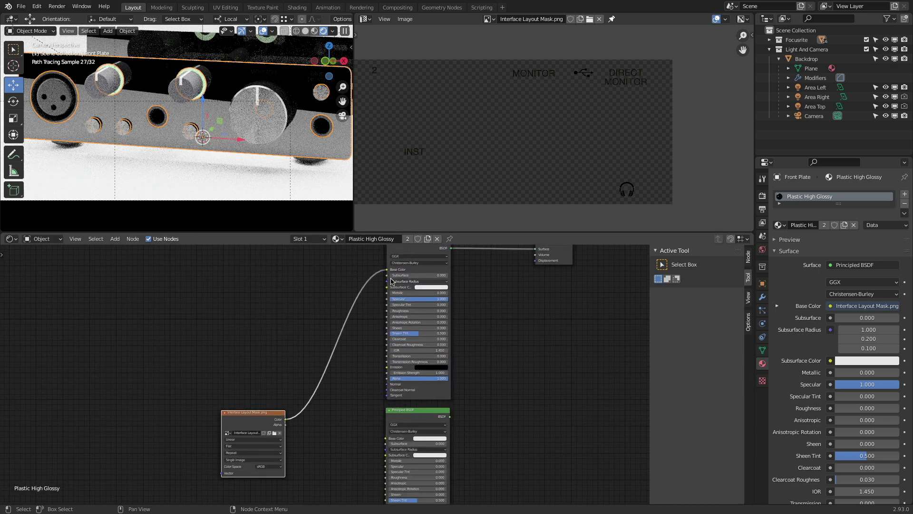
{"action": "left_click_drag", "start_coordinate": [386, 269], "coordinate": [331, 387]}
- Collapse both Principled BSDF nodes and arrange them closer together, with the mask texture beside them and Material Output farther out
{"action": "middle_click_drag", "start_coordinate": [334, 454], "coordinate": [219, 455]}
{"action": "scroll", "coordinate": [368, 348], "scroll_direction": "down", "scroll_amount": 3}
{"action": "scroll", "coordinate": [368, 349], "scroll_direction": "down", "scroll_amount": 1}
{"action": "left_click_drag", "start_coordinate": [428, 266], "coordinate": [520, 267]}
{"action": "left_click", "coordinate": [326, 276]}
{"action": "left_click", "coordinate": [319, 394]}
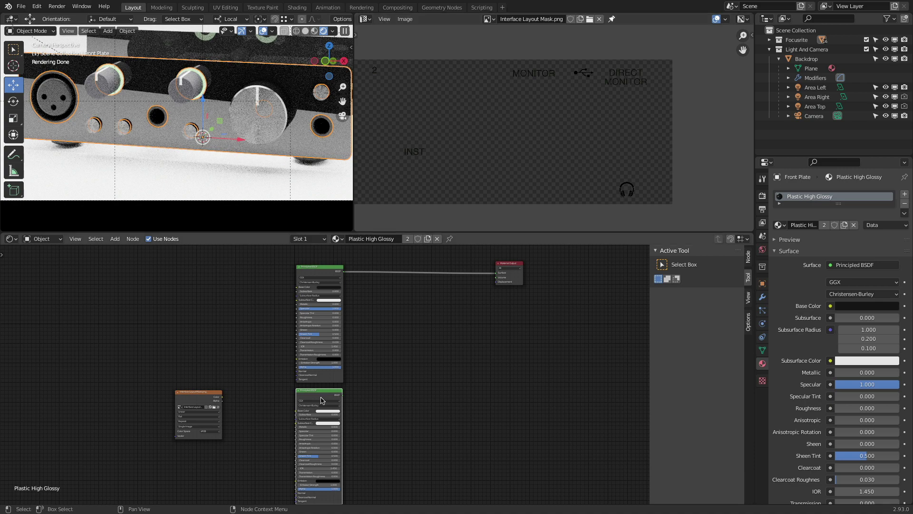
{"action": "left_click", "coordinate": [299, 266]}
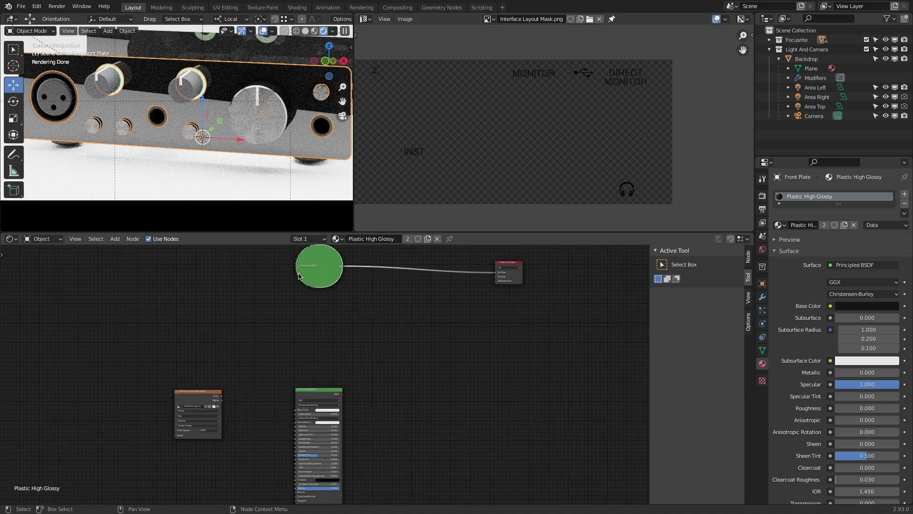
{"action": "left_click", "coordinate": [297, 389]}
{"action": "left_click_drag", "start_coordinate": [297, 397], "coordinate": [295, 362]}
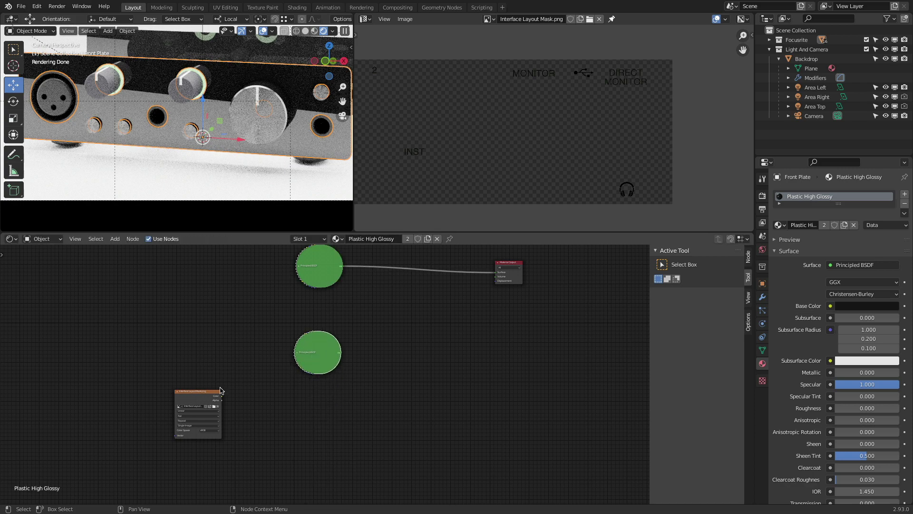
{"action": "left_click_drag", "start_coordinate": [220, 390], "coordinate": [267, 304]}
- Add a Mix Shader node between the two Principled BSDF nodes and the Material Output
{"action": "scroll", "coordinate": [322, 351], "scroll_direction": "up", "scroll_amount": 3}
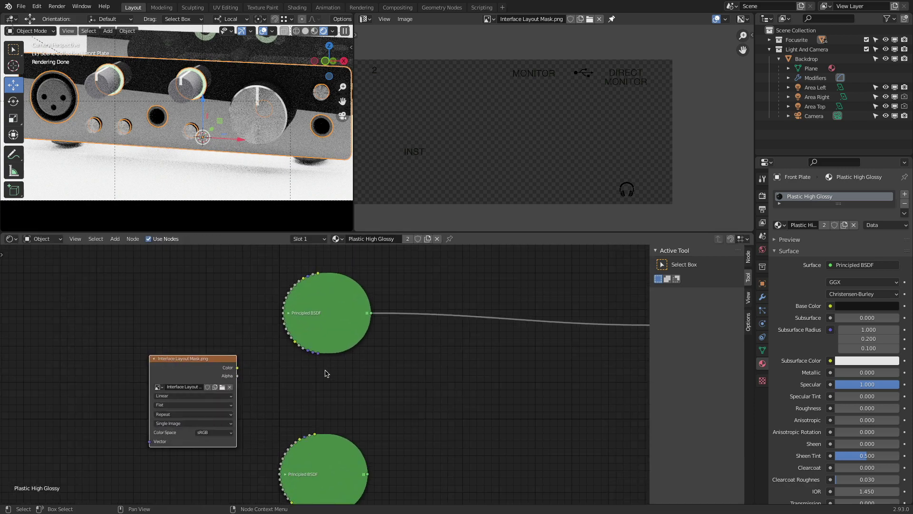
{"action": "middle_click_drag", "start_coordinate": [326, 373], "coordinate": [335, 347]}
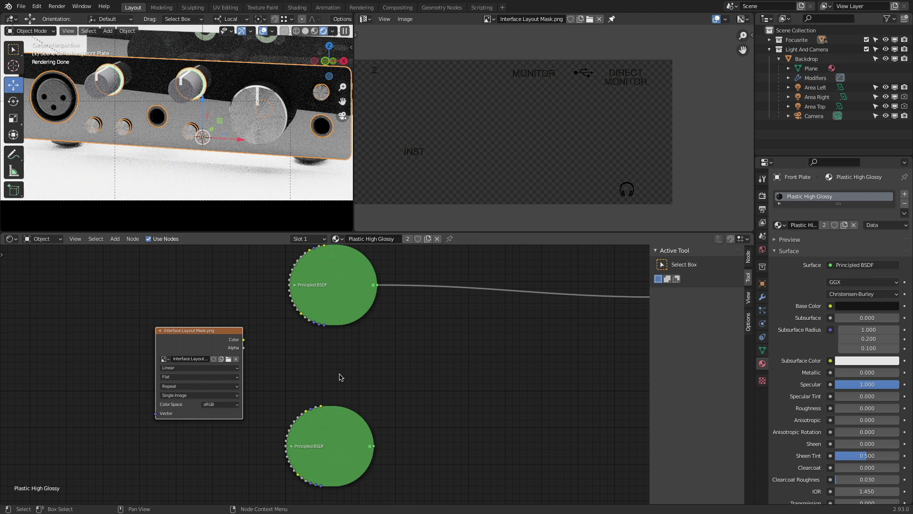
{"action": "left_click", "coordinate": [116, 239]}
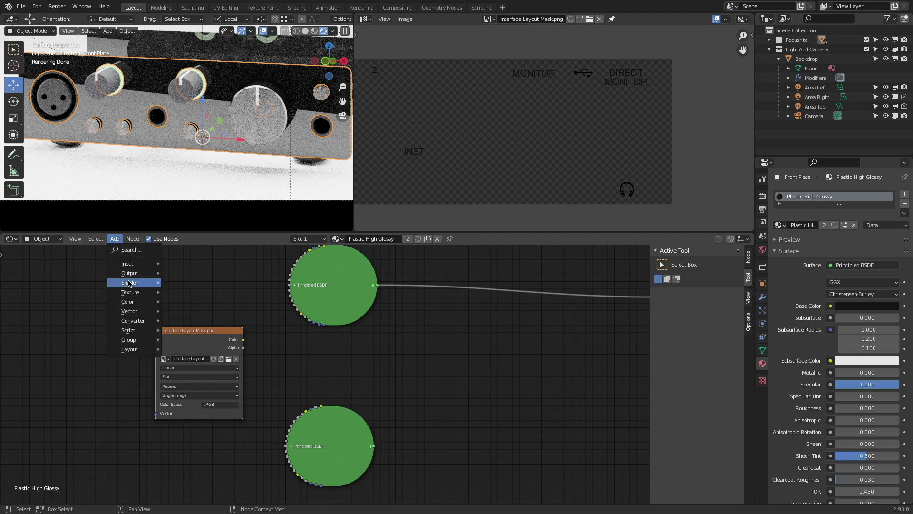
{"action": "mouse_move", "coordinate": [131, 284]}
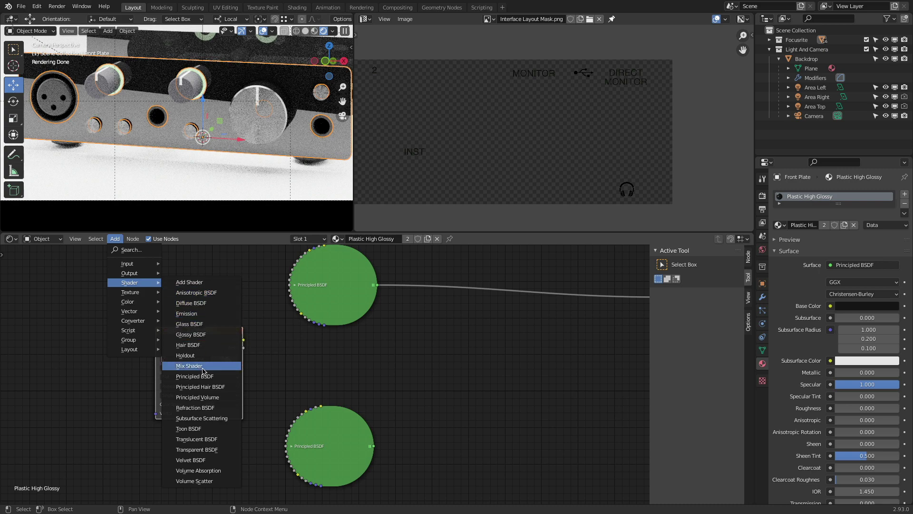
{"action": "left_click", "coordinate": [200, 366]}
{"action": "left_click", "coordinate": [474, 369]}
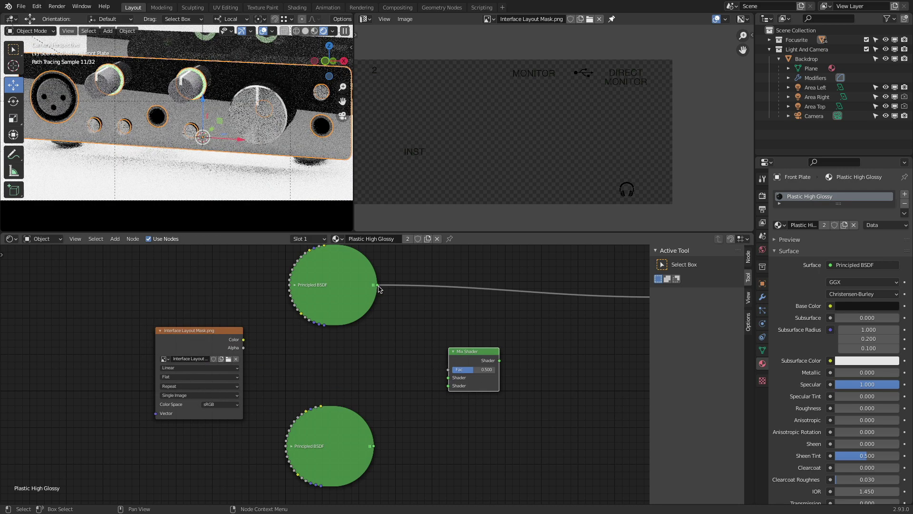
- Wire the original and duplicate BSDFs into the Mix Shader's first and second inputs, mask Alpha into Fac, and its output into Surface
{"action": "left_click_drag", "start_coordinate": [373, 284], "coordinate": [450, 378]}
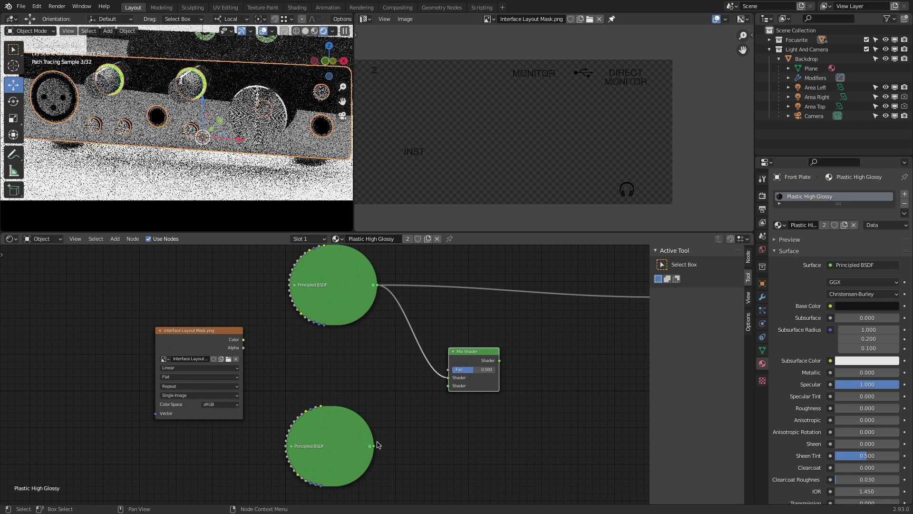
{"action": "left_click_drag", "start_coordinate": [371, 446], "coordinate": [447, 385]}
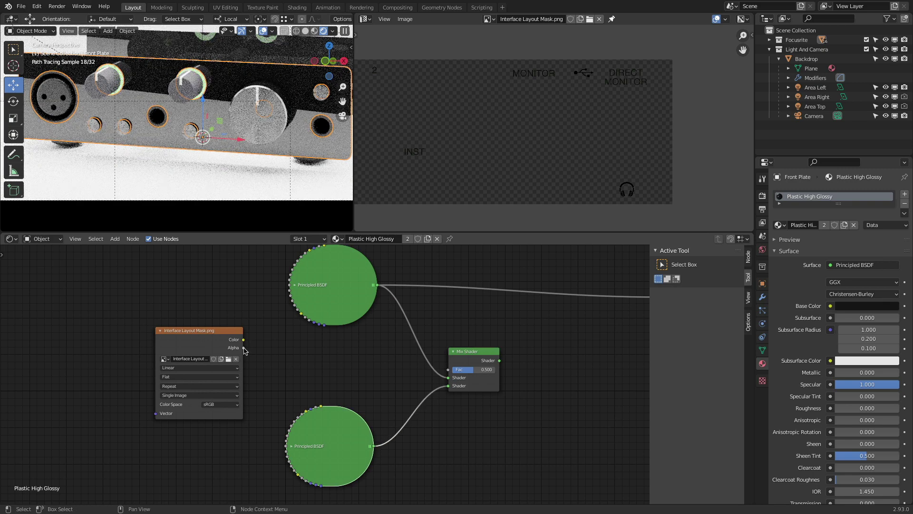
{"action": "left_click_drag", "start_coordinate": [243, 348], "coordinate": [450, 369]}
{"action": "middle_click_drag", "start_coordinate": [518, 361], "coordinate": [395, 370]}
{"action": "left_click_drag", "start_coordinate": [352, 373], "coordinate": [523, 309]}
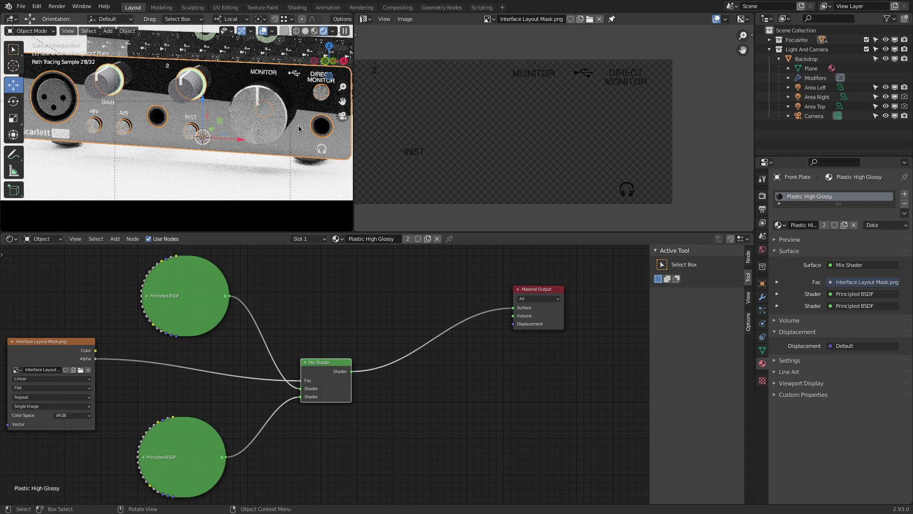
- Expand the duplicate BSDF and try red and yellow-green as its Base Color to test the front plate lettering
{"action": "left_click", "coordinate": [145, 458]}
{"action": "middle_click_drag", "start_coordinate": [306, 428], "coordinate": [337, 422]}
{"action": "left_click", "coordinate": [262, 459]}
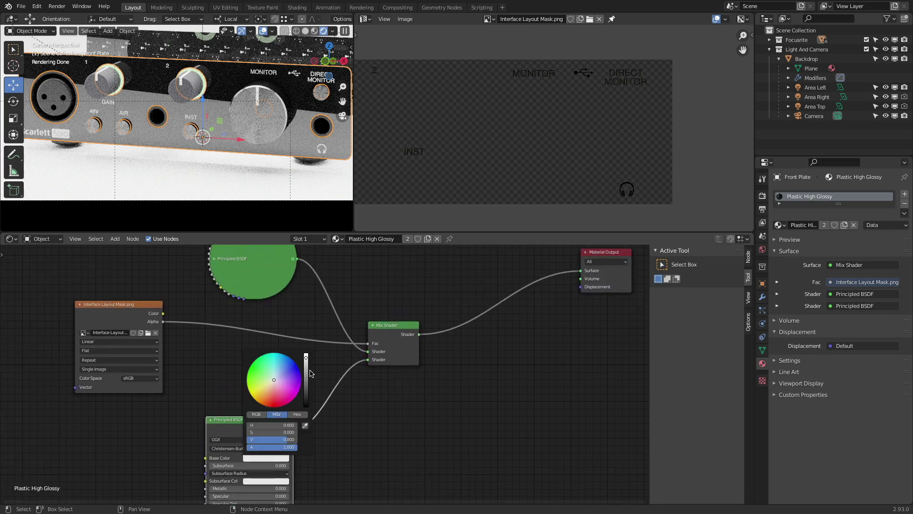
{"action": "left_click", "coordinate": [297, 384]}
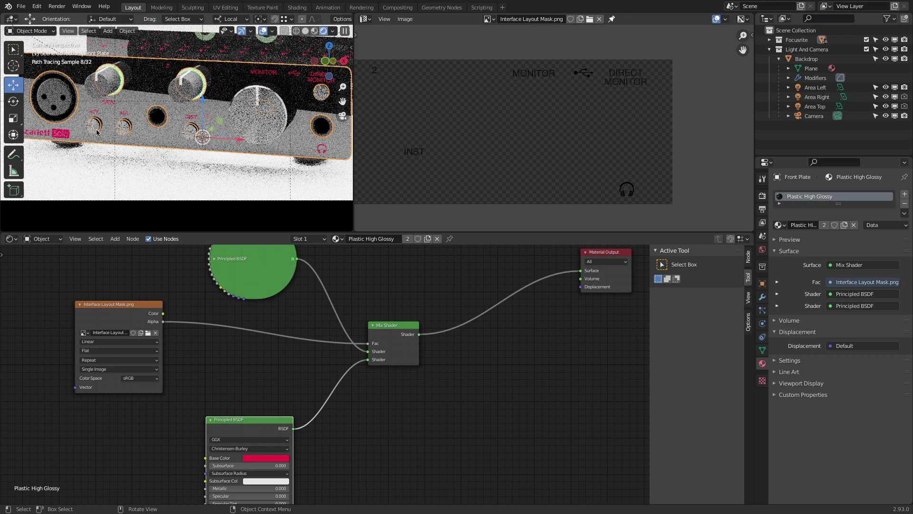
{"action": "left_click", "coordinate": [258, 459]}
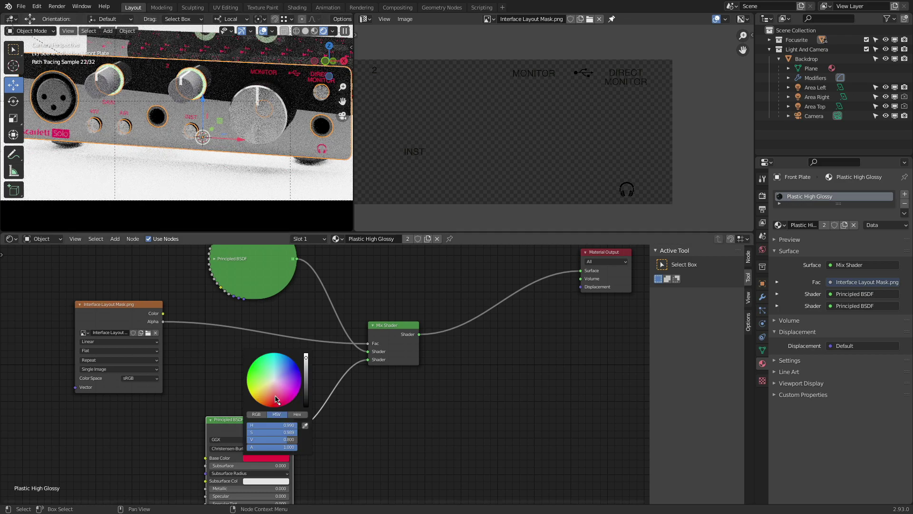
{"action": "left_click_drag", "start_coordinate": [274, 379], "coordinate": [247, 386]}
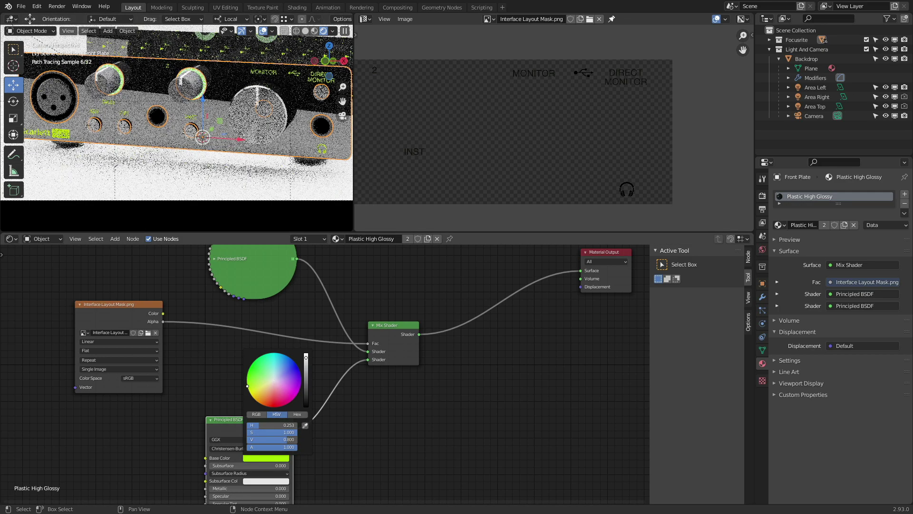
- Return the duplicate BSDF's Base Color to white with Hue 0 and Saturation 0
{"action": "left_click", "coordinate": [274, 381]}
{"action": "left_click", "coordinate": [286, 424]}
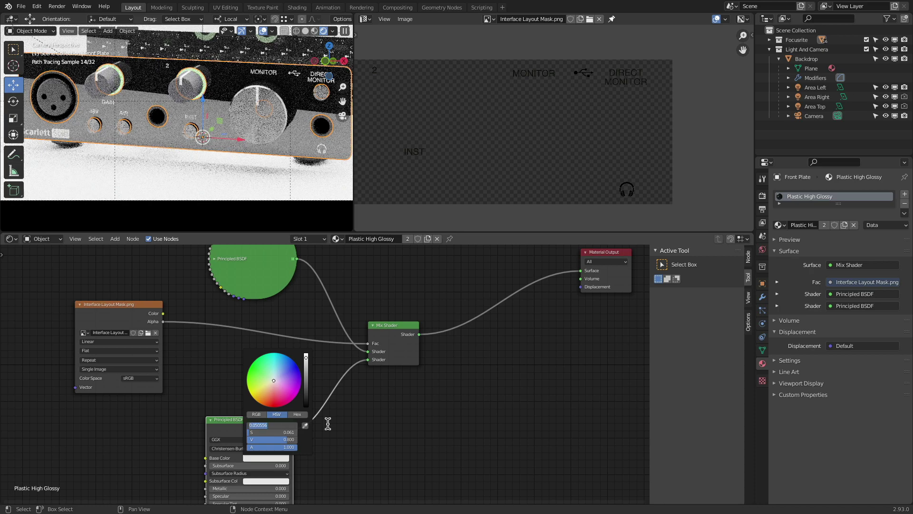
{"action": "type", "text": "0"}
{"action": "key", "text": "Tab"}
{"action": "type", "text": "0"}
{"action": "key", "text": "Tab"}
{"action": "key", "text": "Return"}
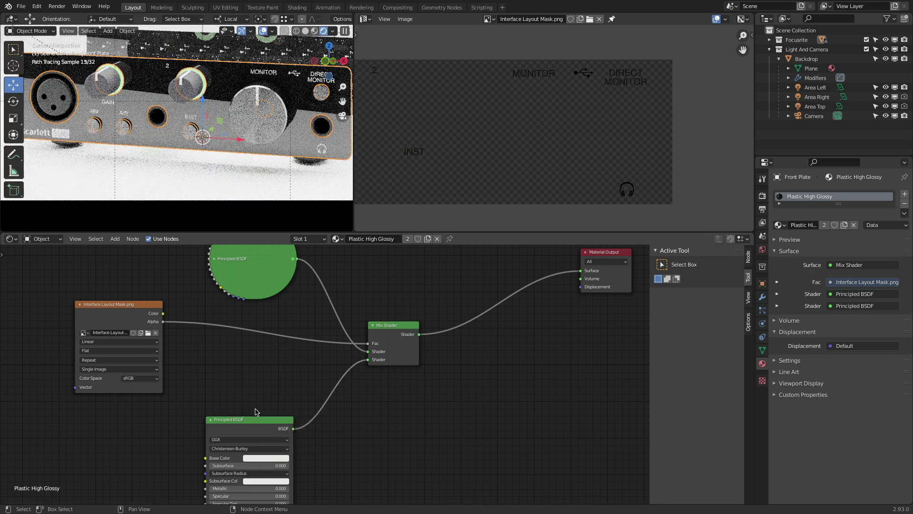
- Collapse the duplicate Principled BSDF and move the Material Output node close to the Mix Shader
{"action": "left_click", "coordinate": [255, 418]}
{"action": "key", "text": "h"}
{"action": "middle_click_drag", "start_coordinate": [253, 385], "coordinate": [285, 428]}
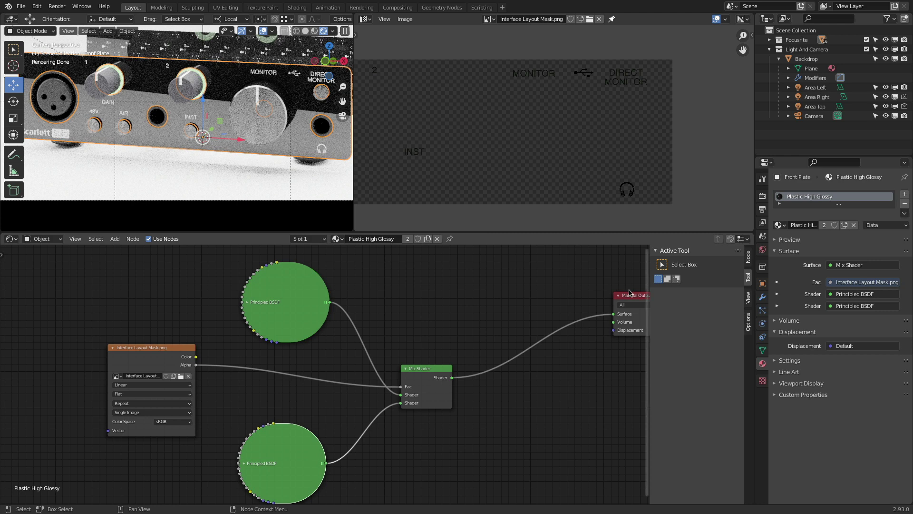
{"action": "left_click_drag", "start_coordinate": [633, 295], "coordinate": [502, 370]}
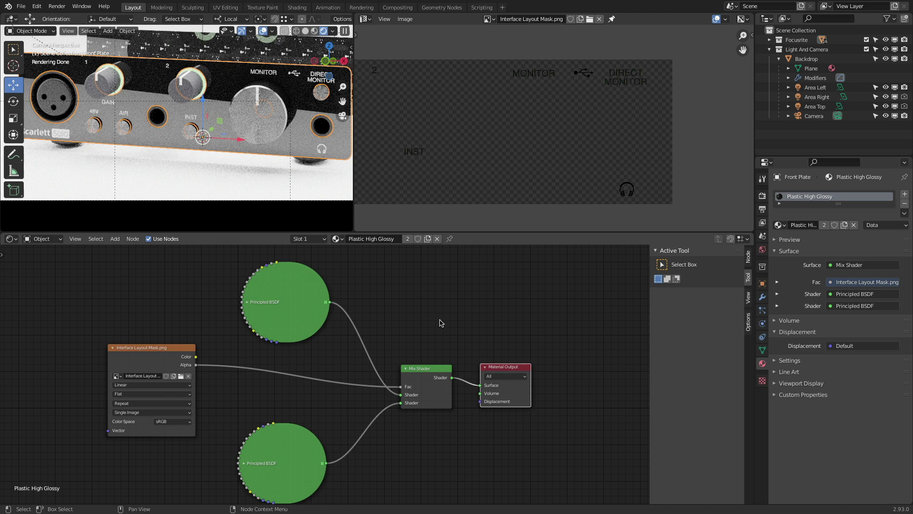
- Space the Material Output node well away from the Mix Shader in the node layout
{"action": "middle_click_drag", "start_coordinate": [229, 297], "coordinate": [302, 284]}
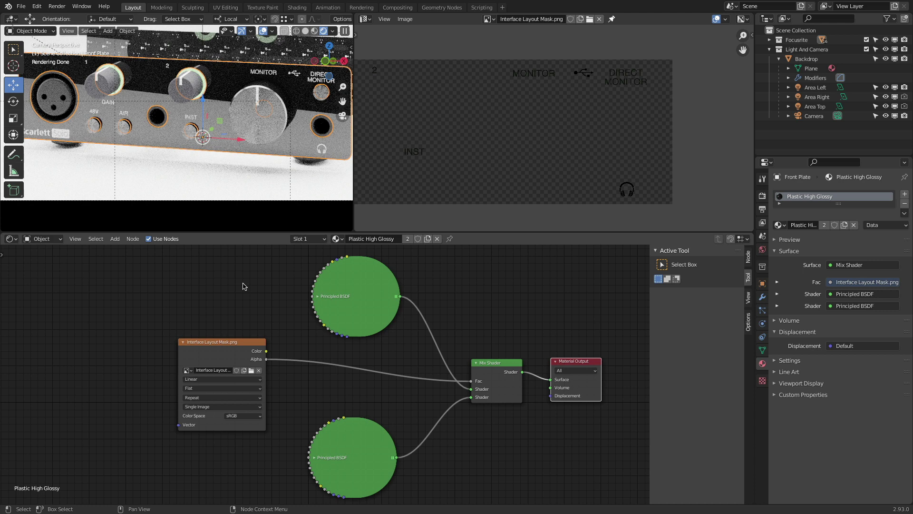
{"action": "middle_click_drag", "start_coordinate": [358, 427], "coordinate": [323, 367]}
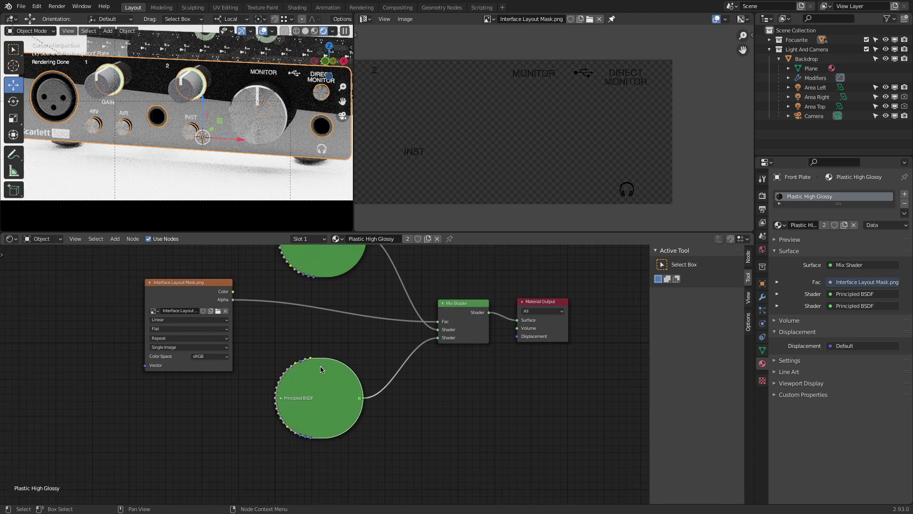
{"action": "left_click_drag", "start_coordinate": [560, 306], "coordinate": [645, 301]}
{"action": "scroll", "coordinate": [525, 294], "scroll_direction": "down", "scroll_amount": 4}
{"action": "middle_click_drag", "start_coordinate": [519, 293], "coordinate": [510, 339]}
{"action": "left_click", "coordinate": [370, 296]}
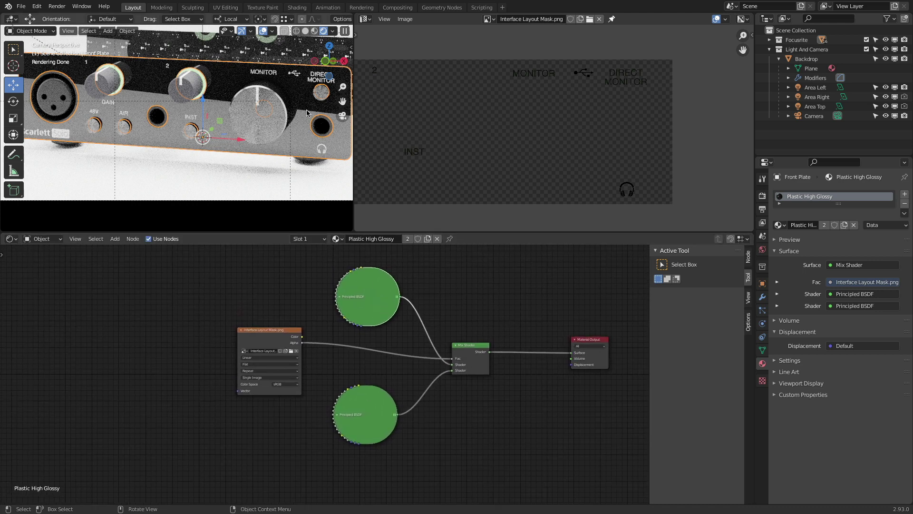
{"action": "left_click", "coordinate": [372, 419]}
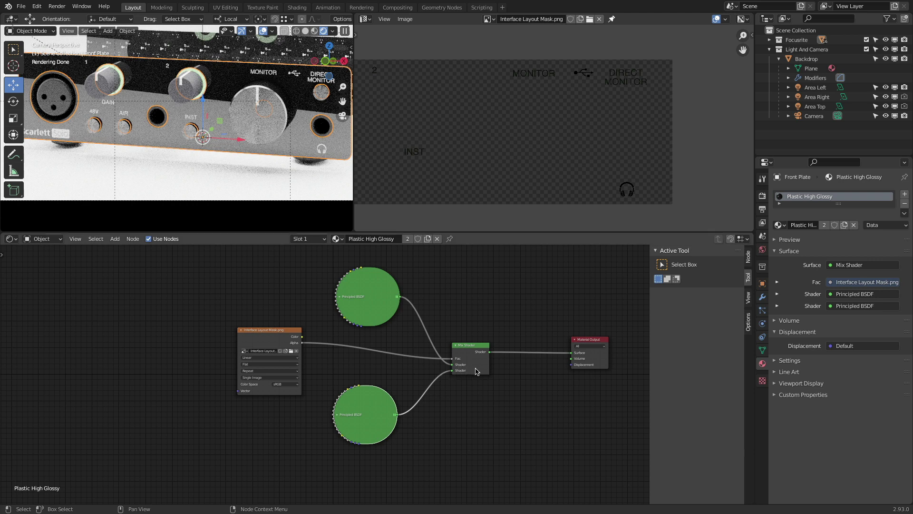
{"action": "left_click", "coordinate": [476, 371]}
{"action": "middle_click_drag", "start_coordinate": [467, 323], "coordinate": [399, 312]}
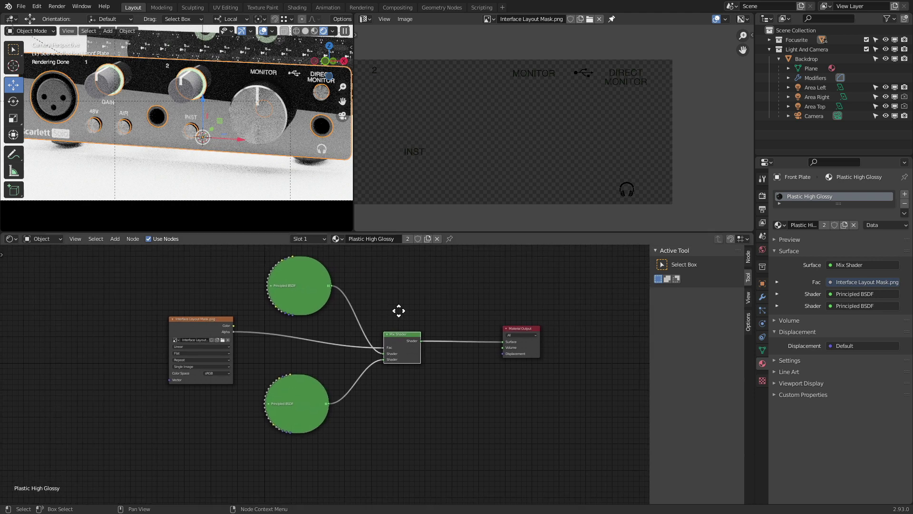
{"action": "left_click_drag", "start_coordinate": [530, 333], "coordinate": [586, 332]}
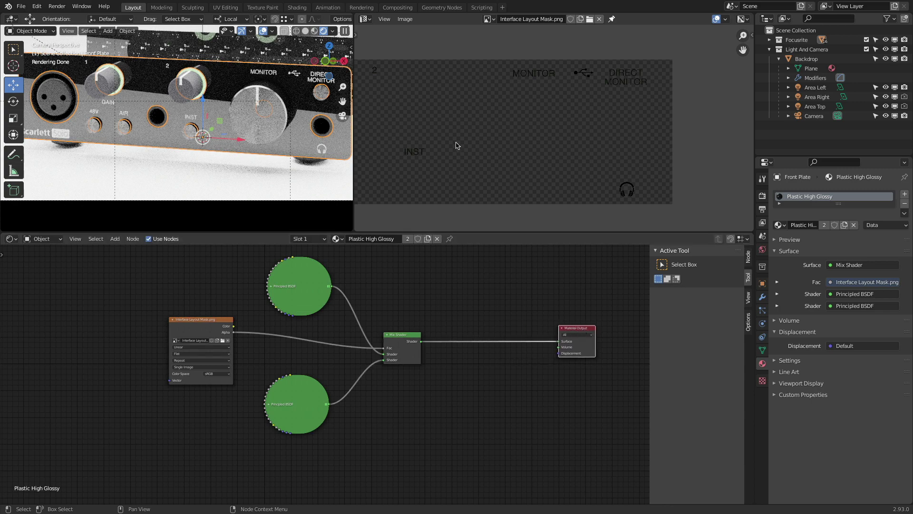
- Switch to Vectornator, toggle Layer 1 off and back on, and hide the headphone icon in the Layout artboard
{"action": "key", "text": "super+Tab"}
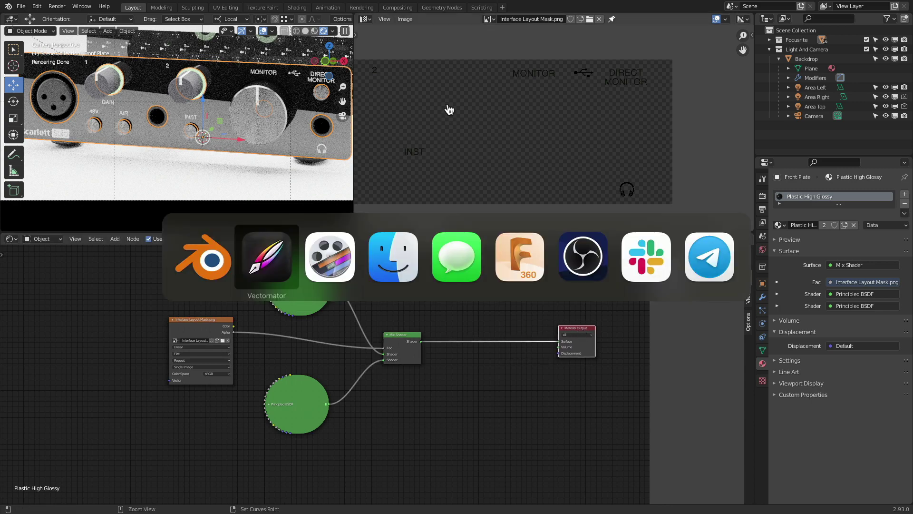
{"action": "left_click", "coordinate": [285, 258]}
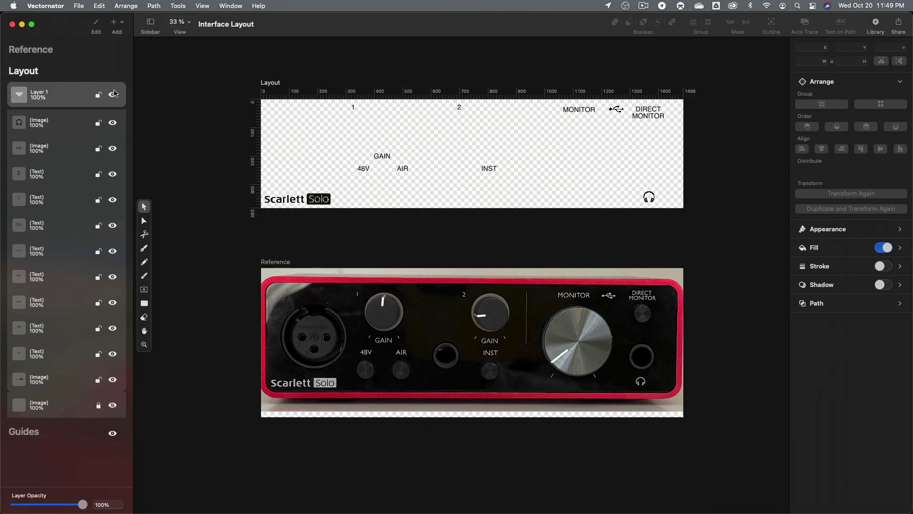
{"action": "left_click", "coordinate": [113, 95]}
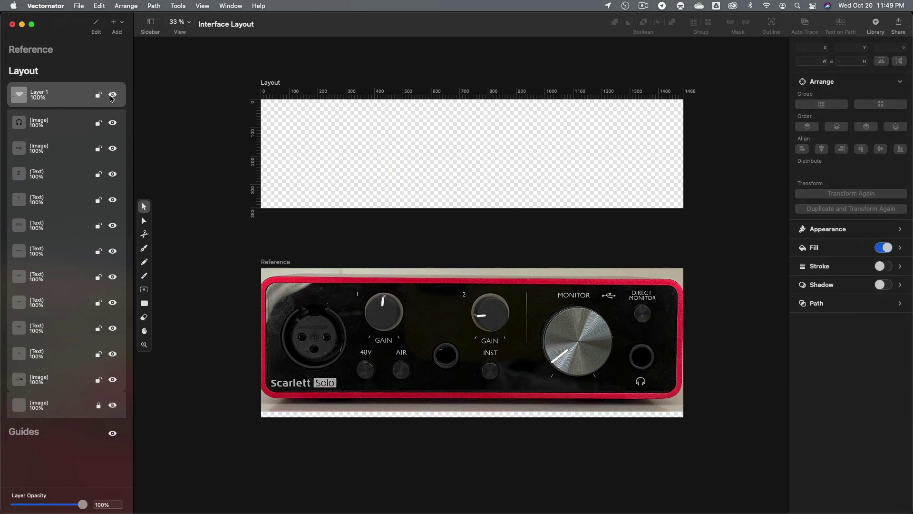
{"action": "left_click", "coordinate": [112, 94]}
{"action": "left_click", "coordinate": [112, 123]}
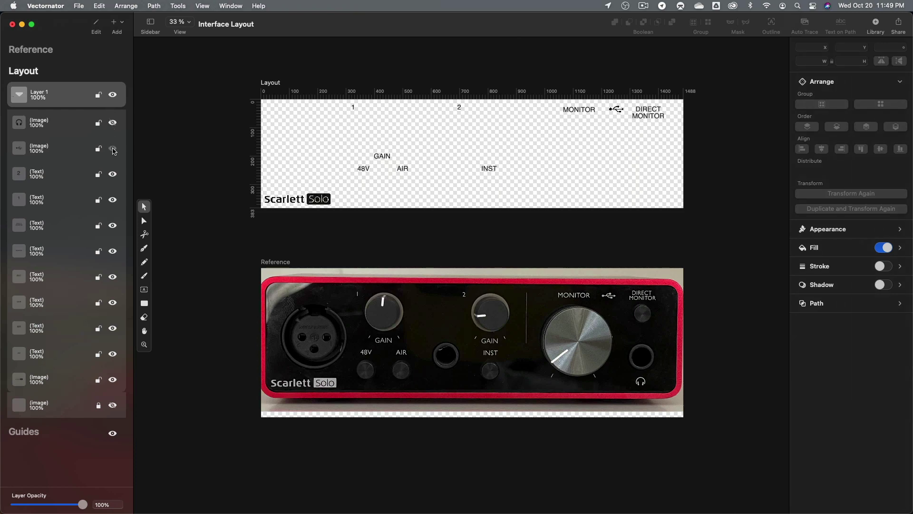
- Toggle the USB icon and MONITOR text off and on, and hide the 1 and DIRECT MONITOR text layers
{"action": "left_click", "coordinate": [112, 148]}
{"action": "left_click", "coordinate": [113, 147]}
{"action": "left_click", "coordinate": [112, 199]}
{"action": "left_click", "coordinate": [113, 225]}
{"action": "left_click", "coordinate": [113, 251]}
{"action": "left_click", "coordinate": [112, 251]}
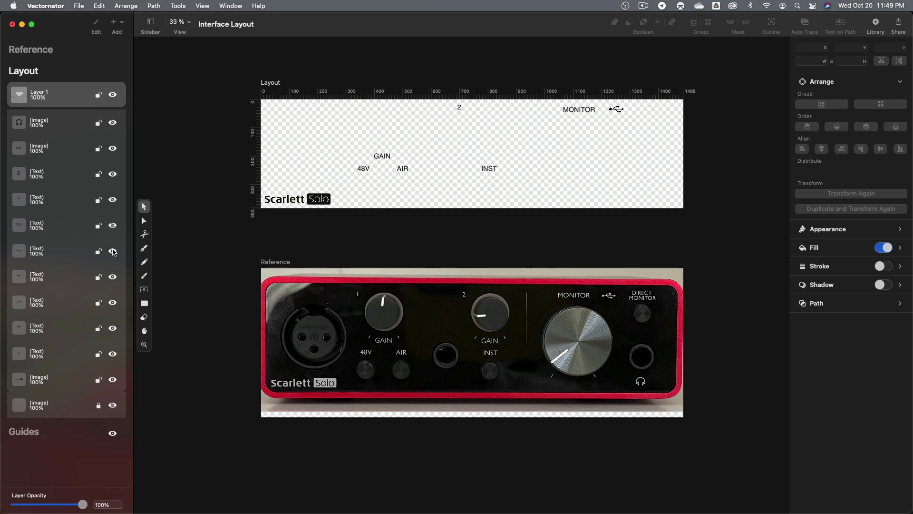
- Hide the GAIN, 48V, AIR, INST and USB layers, keeping only 1, 2, MONITOR and the Scarlett Solo logo shown
{"action": "left_click", "coordinate": [112, 277]}
{"action": "left_click", "coordinate": [113, 303]}
{"action": "left_click", "coordinate": [113, 328]}
{"action": "left_click", "coordinate": [113, 354]}
{"action": "left_click", "coordinate": [113, 379]}
{"action": "left_click", "coordinate": [113, 379]}
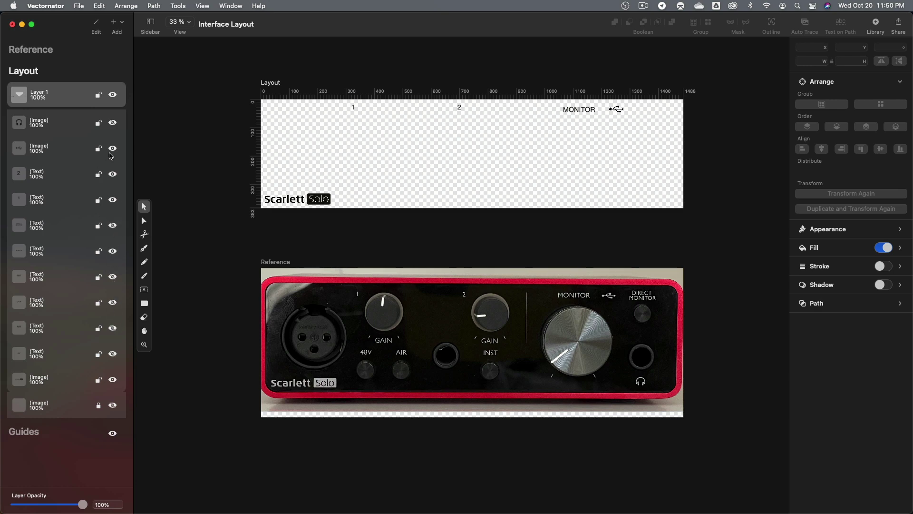
{"action": "left_click", "coordinate": [113, 149]}
- Switch back to Blender, load Static Text Logo.png from the Textures folder into the image texture node, and save the file
{"action": "key", "text": "super+Tab"}
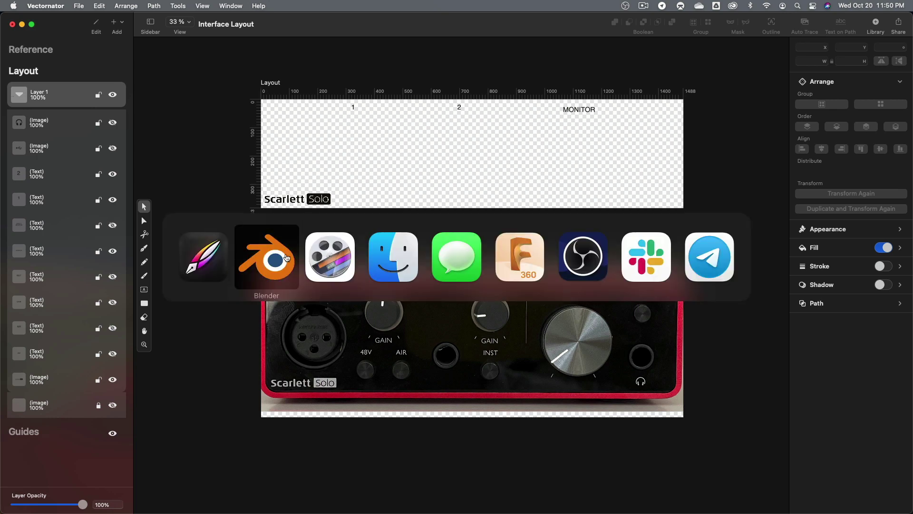
{"action": "left_click", "coordinate": [278, 257]}
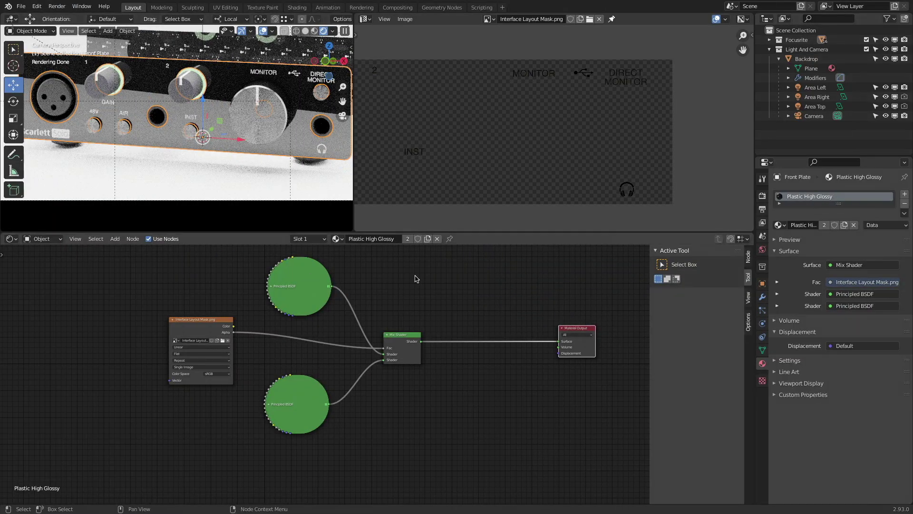
{"action": "left_click", "coordinate": [222, 341]}
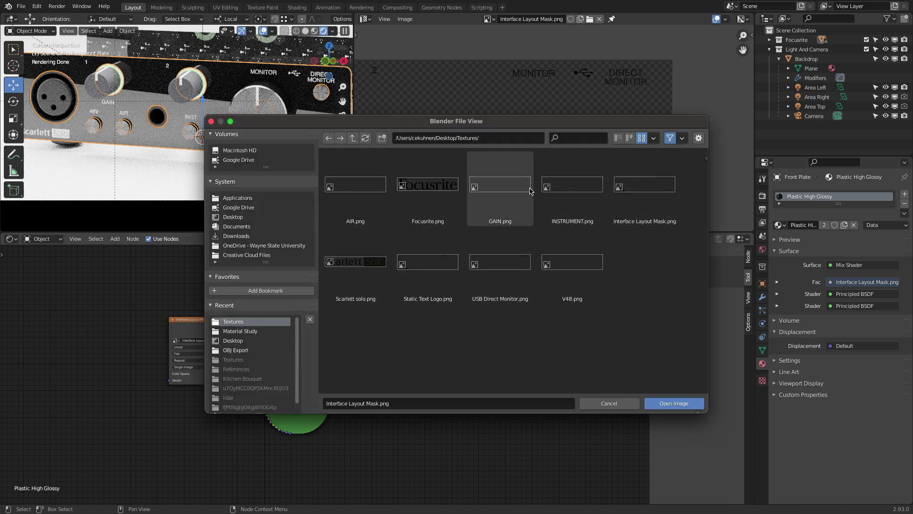
{"action": "left_click", "coordinate": [431, 267]}
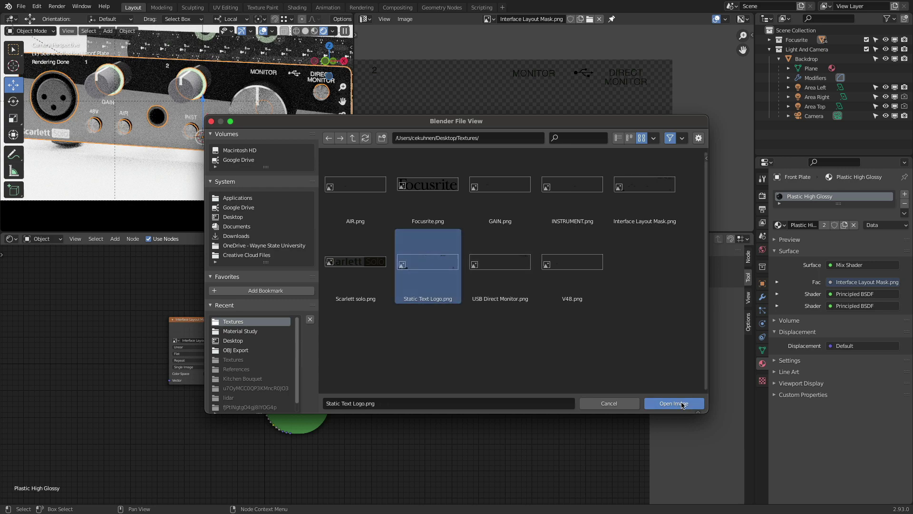
{"action": "left_click", "coordinate": [673, 404]}
{"action": "key", "text": "ctrl+s"}
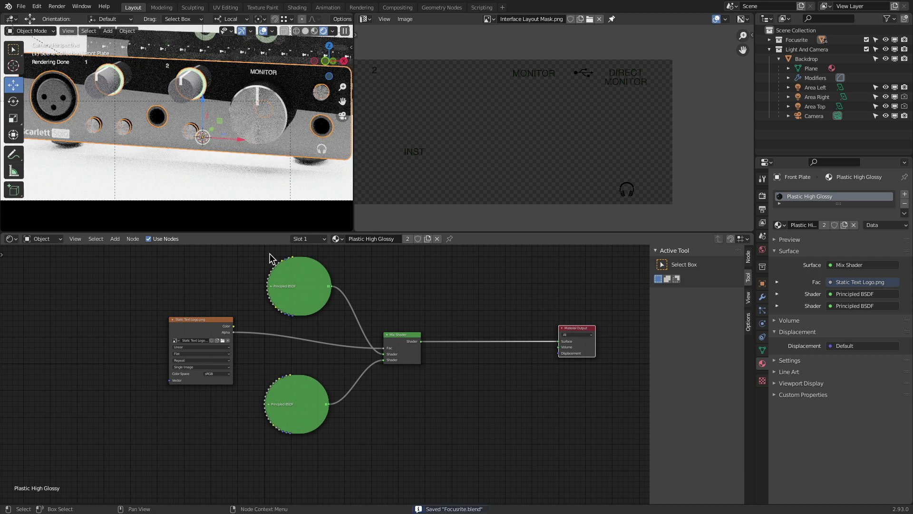
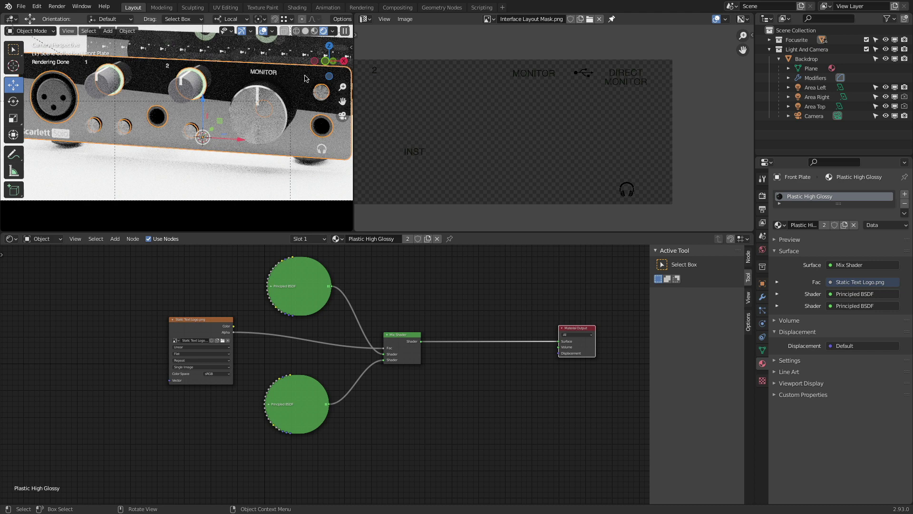
- Add an Image Texture node below the existing nodes and load USB Direct Monitor.png from the Textures folder into it
{"action": "middle_click_drag", "start_coordinate": [415, 391], "coordinate": [384, 376]}
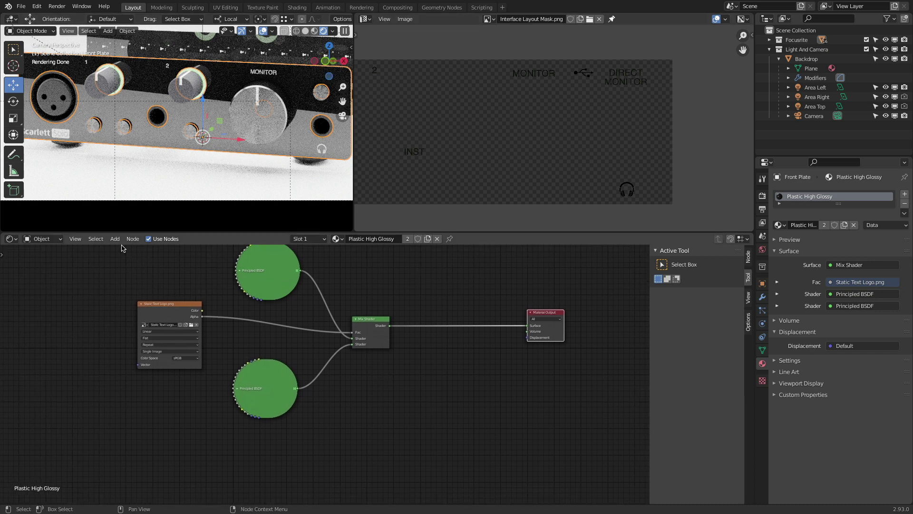
{"action": "left_click", "coordinate": [115, 239]}
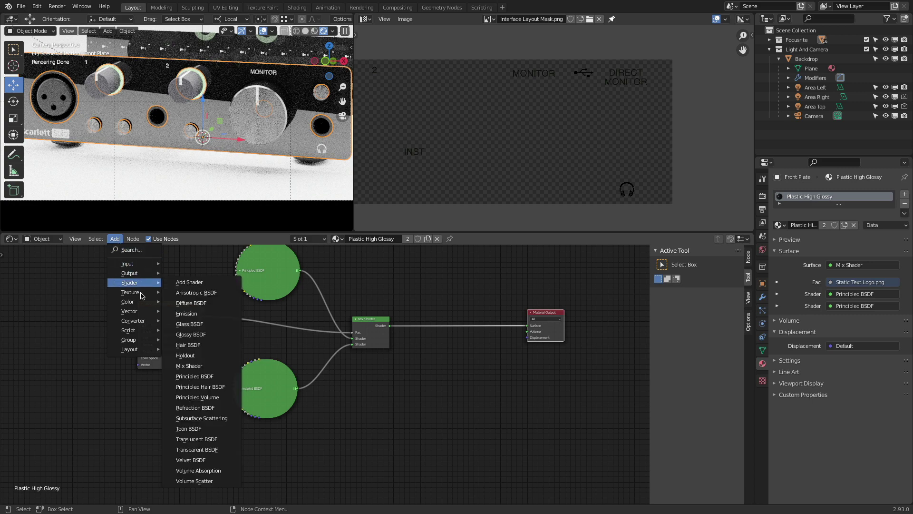
{"action": "mouse_move", "coordinate": [153, 293]}
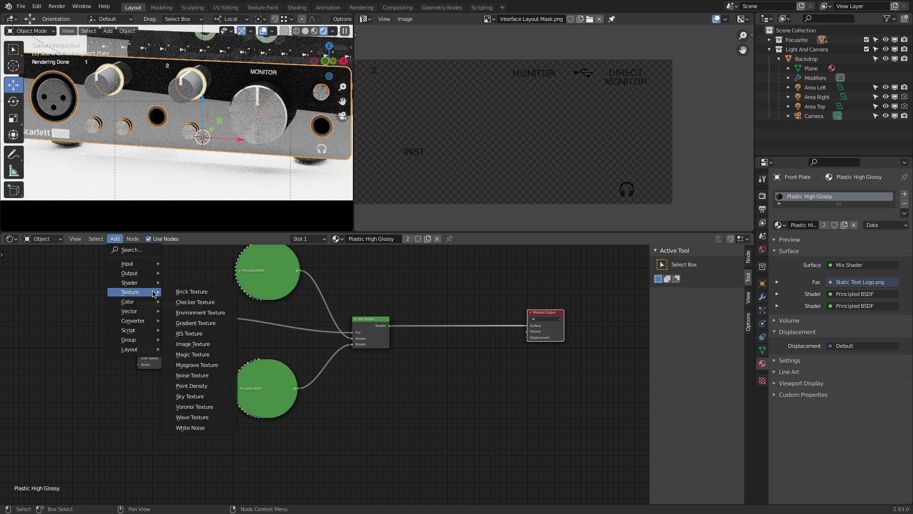
{"action": "left_click", "coordinate": [209, 344]}
{"action": "left_click", "coordinate": [205, 441]}
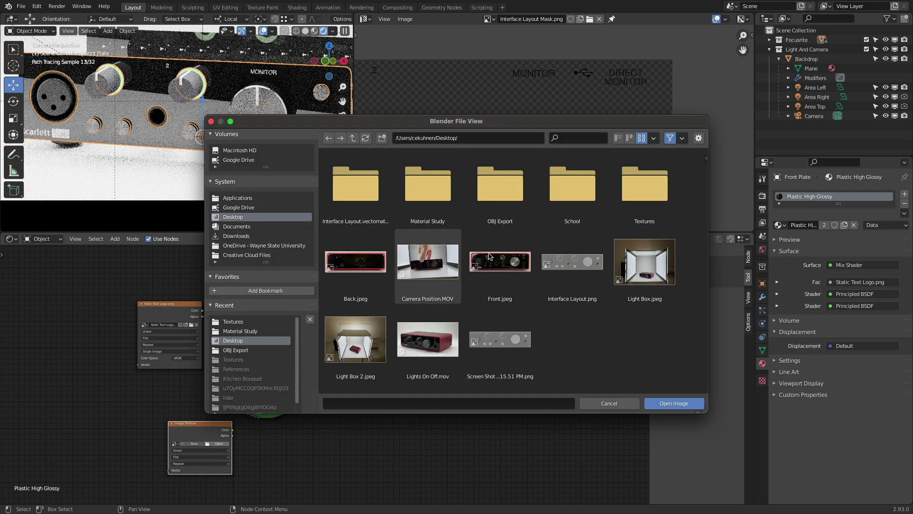
{"action": "double_click", "coordinate": [640, 184]}
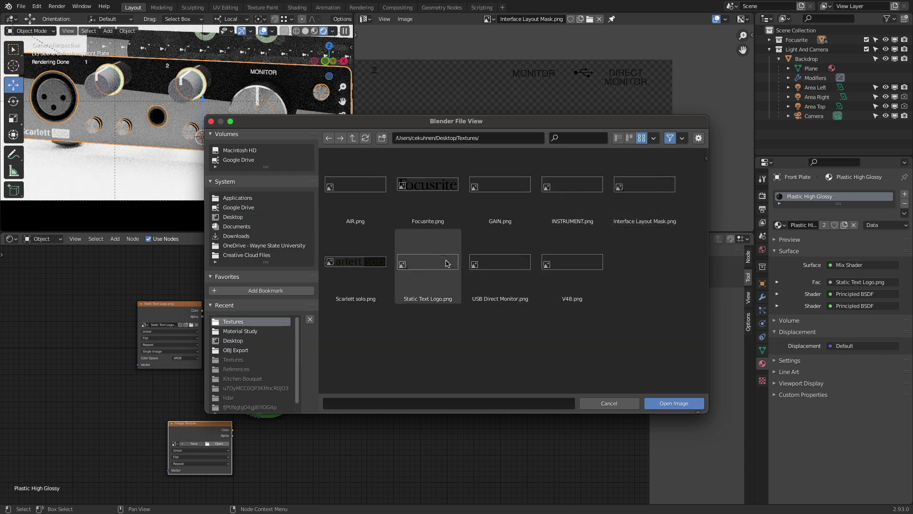
{"action": "left_click", "coordinate": [492, 262]}
{"action": "left_click", "coordinate": [666, 403]}
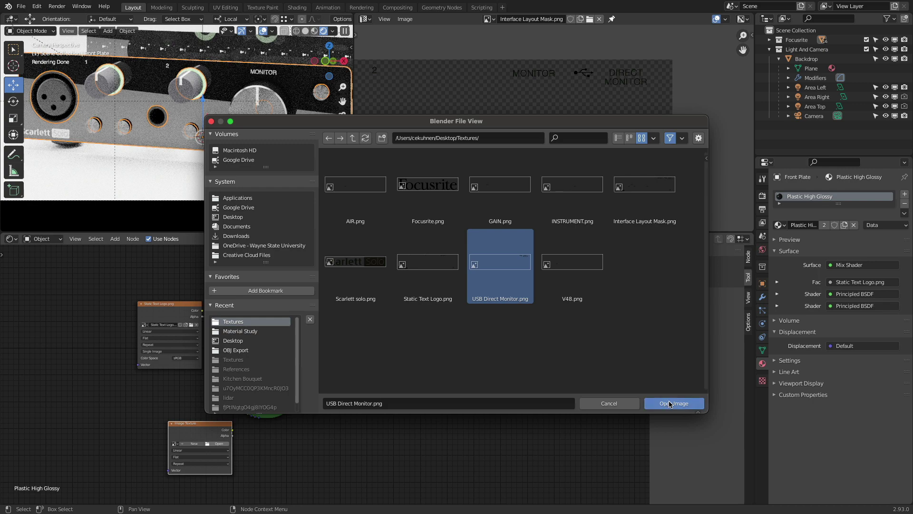
{"action": "left_click_drag", "start_coordinate": [206, 437], "coordinate": [196, 452]}
- Duplicate the lower Principled BSDF, place the copy beside the USB Direct Monitor texture node, and expand it
{"action": "middle_click_drag", "start_coordinate": [312, 422], "coordinate": [320, 382]}
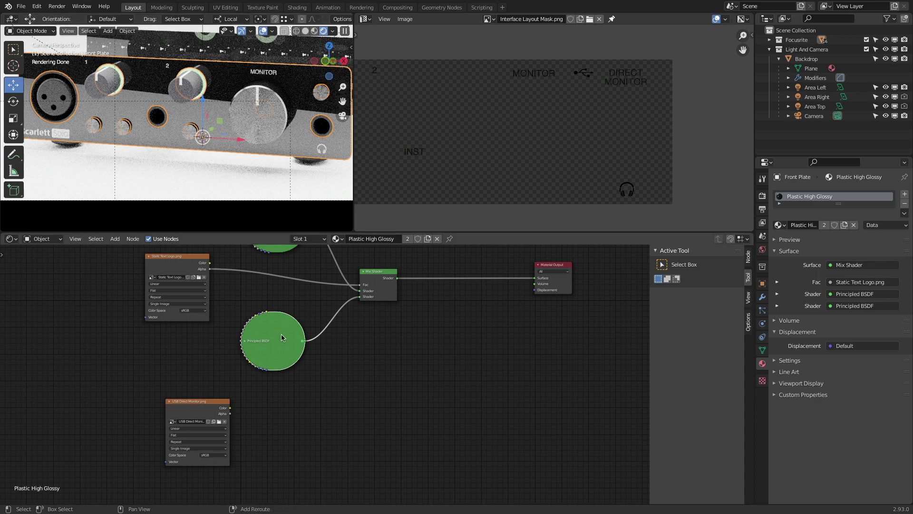
{"action": "key", "text": "shift+d"}
{"action": "left_click", "coordinate": [362, 420]}
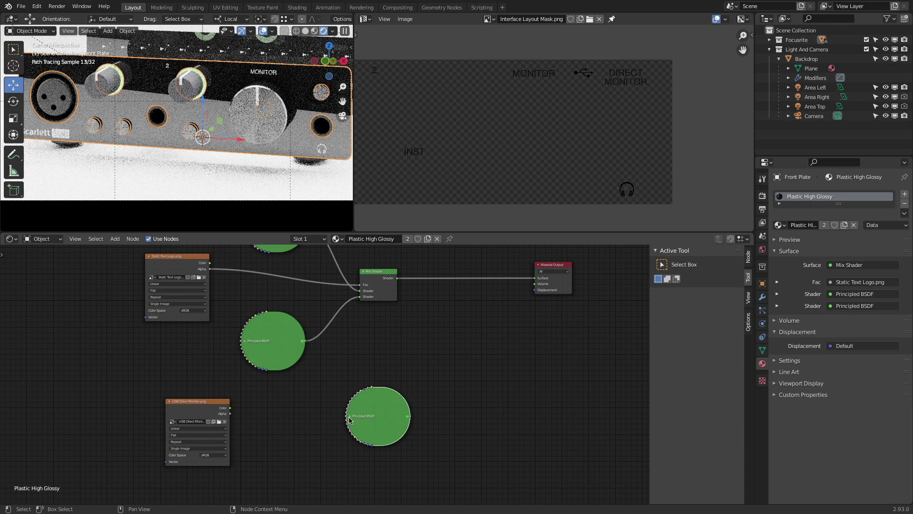
{"action": "left_click", "coordinate": [351, 417]}
- Set the new BSDF's Emission to green with Hue 0.335, Saturation 1 and Value 1, and its Emission Strength to 0
{"action": "scroll", "coordinate": [412, 391], "scroll_direction": "down", "scroll_amount": 6, "text": "shift"}
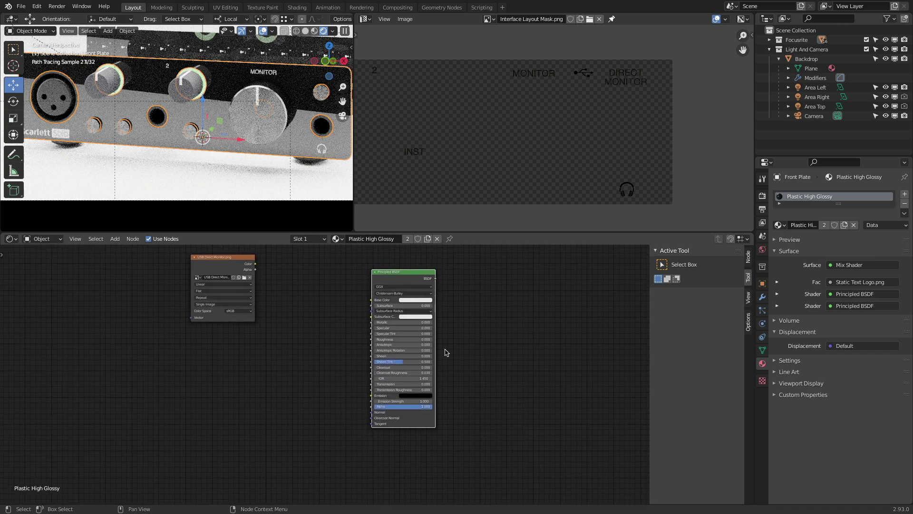
{"action": "scroll", "coordinate": [407, 392], "scroll_direction": "up", "scroll_amount": 2}
{"action": "left_click", "coordinate": [412, 400]}
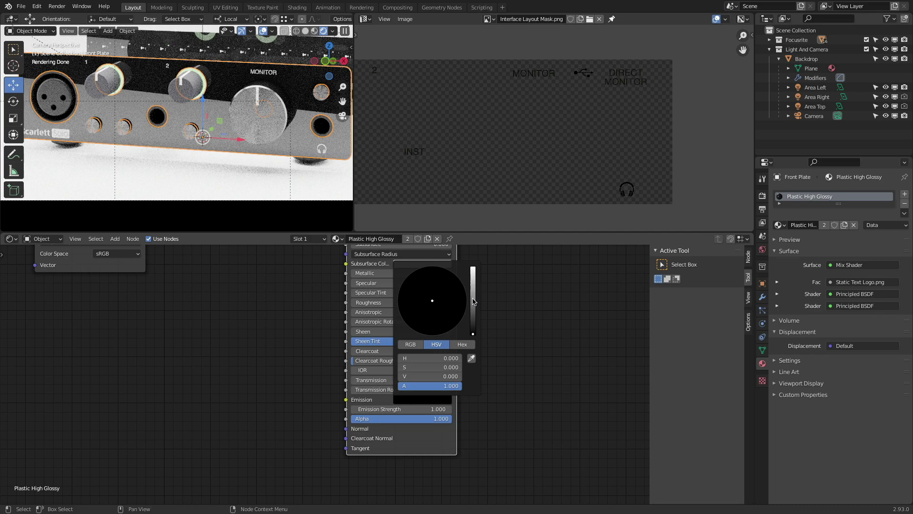
{"action": "left_click_drag", "start_coordinate": [474, 300], "coordinate": [473, 267]}
{"action": "left_click_drag", "start_coordinate": [415, 301], "coordinate": [403, 281]}
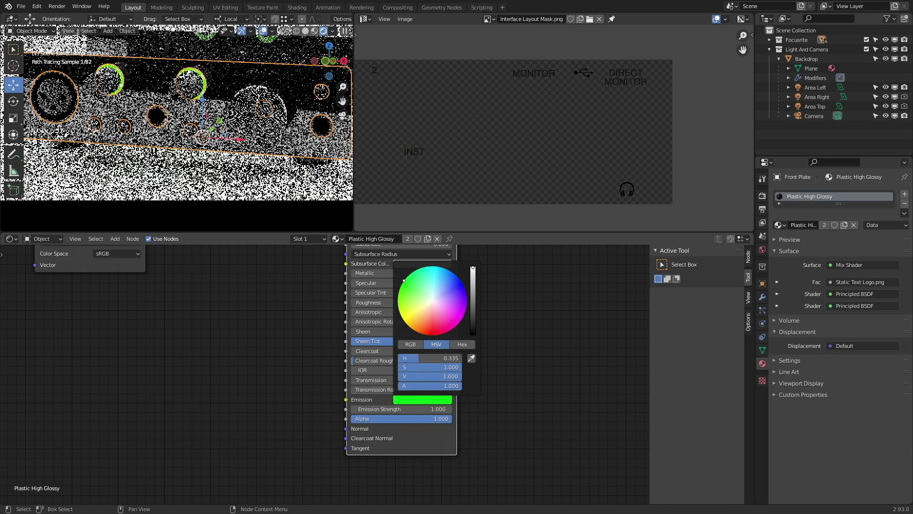
{"action": "left_click", "coordinate": [399, 410]}
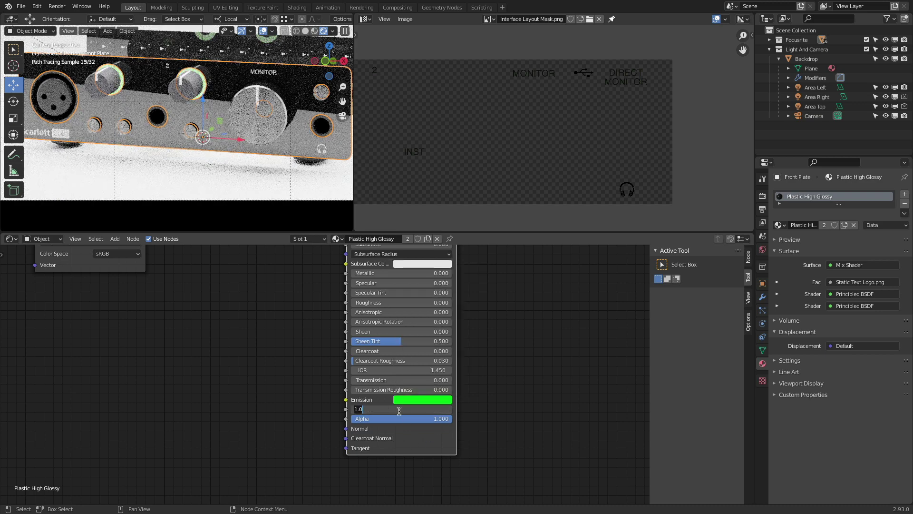
{"action": "type", "text": "0"}
{"action": "key", "text": "Return"}
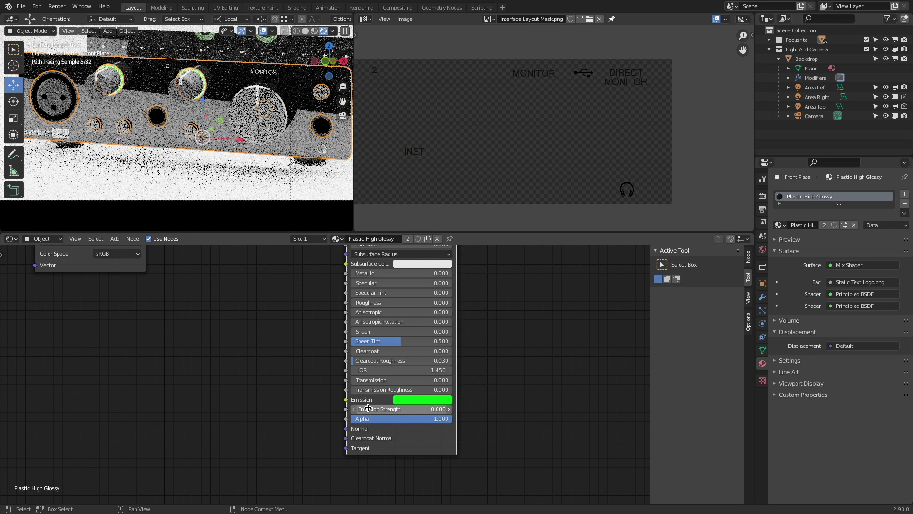
- Move the green-emission Principled BSDF closer to the USB Direct Monitor texture node
{"action": "scroll", "coordinate": [299, 362], "scroll_direction": "down", "scroll_amount": 3}
{"action": "middle_click_drag", "start_coordinate": [287, 313], "coordinate": [281, 401]}
{"action": "scroll", "coordinate": [281, 400], "scroll_direction": "down", "scroll_amount": 3}
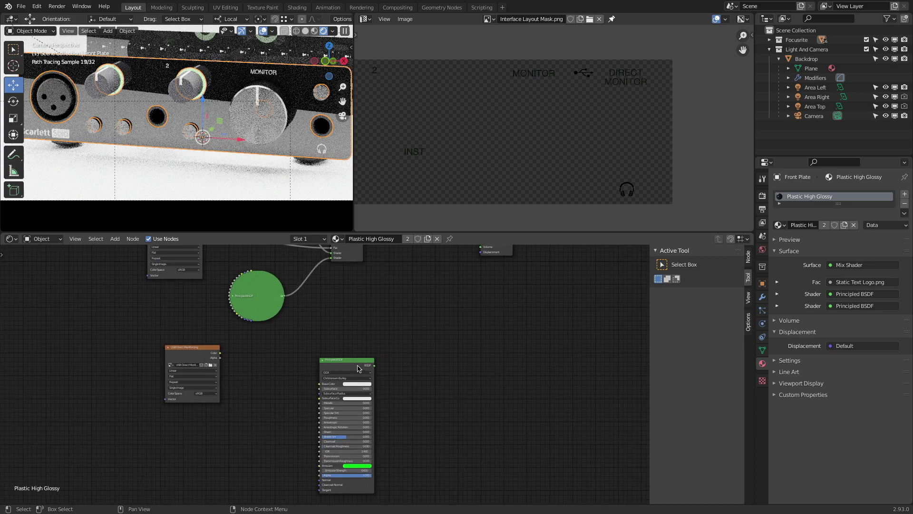
{"action": "left_click_drag", "start_coordinate": [352, 363], "coordinate": [341, 324]}
{"action": "scroll", "coordinate": [228, 357], "scroll_direction": "up", "scroll_amount": 3}
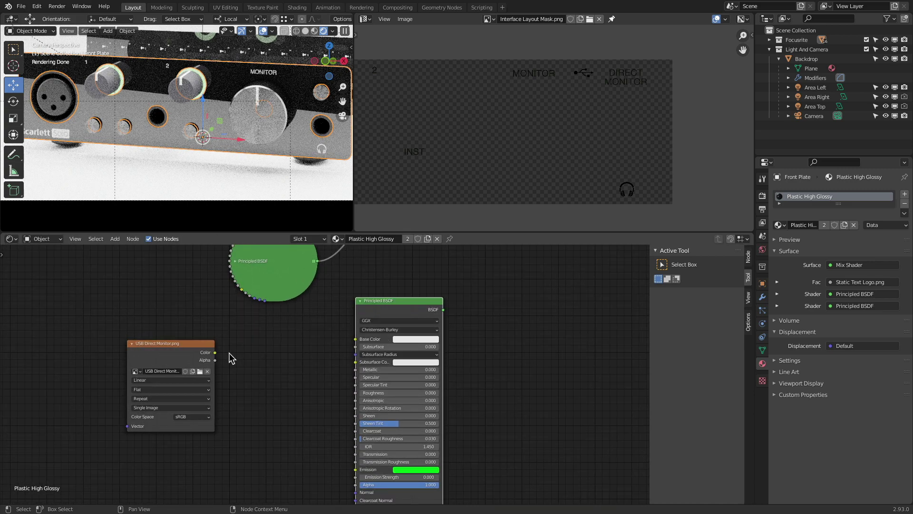
{"action": "scroll", "coordinate": [249, 352], "scroll_direction": "down", "scroll_amount": 3}
{"action": "scroll", "coordinate": [345, 352], "scroll_direction": "up", "scroll_amount": 1}
{"action": "left_click_drag", "start_coordinate": [351, 342], "coordinate": [292, 365]}
- Duplicate the Mix Shader and place the copy below the link between the original and the Material Output
{"action": "middle_click_drag", "start_coordinate": [337, 345], "coordinate": [344, 376]}
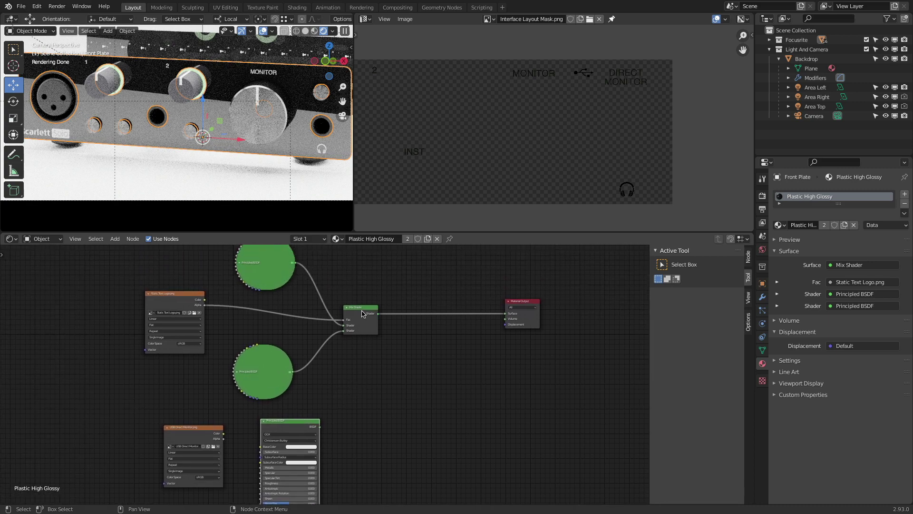
{"action": "left_click", "coordinate": [362, 313]}
{"action": "scroll", "coordinate": [361, 313], "scroll_direction": "up", "scroll_amount": 2}
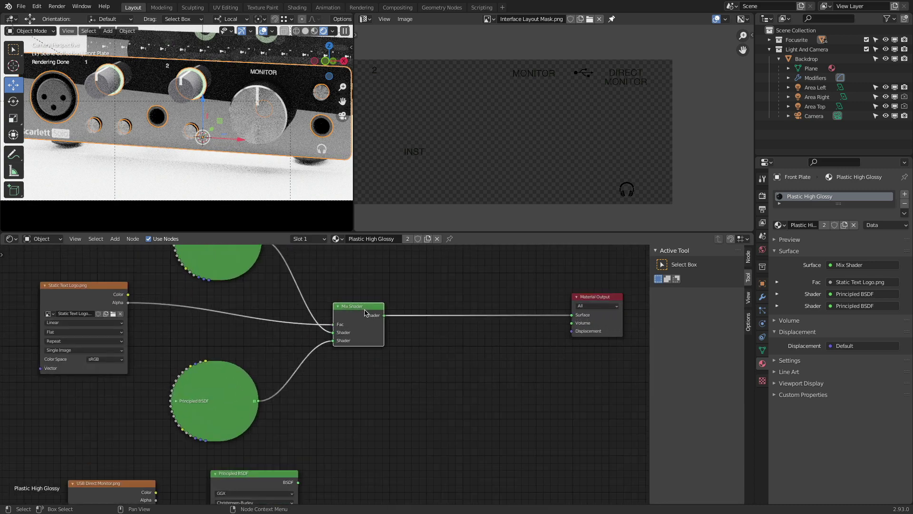
{"action": "key", "text": "shift+d"}
{"action": "left_click", "coordinate": [442, 375]}
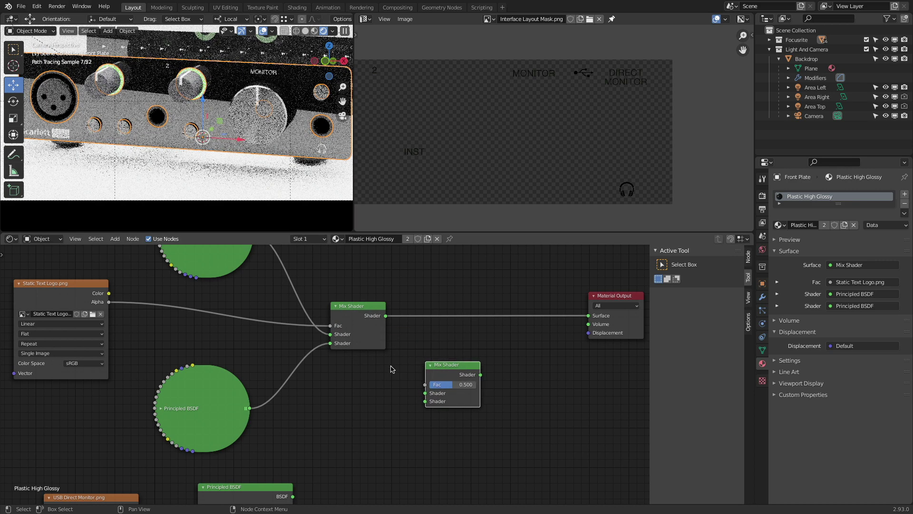
- Wire the first Mix Shader and the green-emission BSDF into the duplicate Mix Shader's Shader inputs, and its output into the Material Output's Surface
{"action": "scroll", "coordinate": [384, 367], "scroll_direction": "down", "scroll_amount": 4}
{"action": "middle_click_drag", "start_coordinate": [377, 390], "coordinate": [374, 345]}
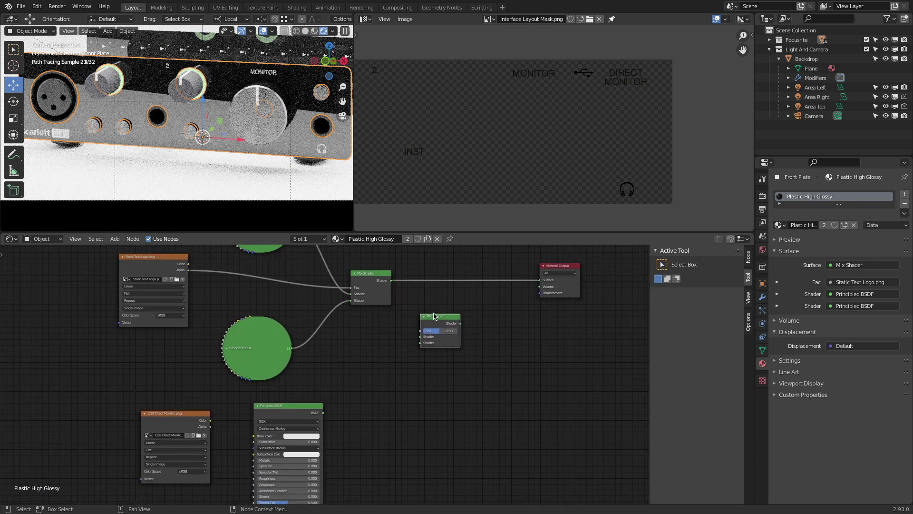
{"action": "left_click_drag", "start_coordinate": [394, 284], "coordinate": [443, 331]}
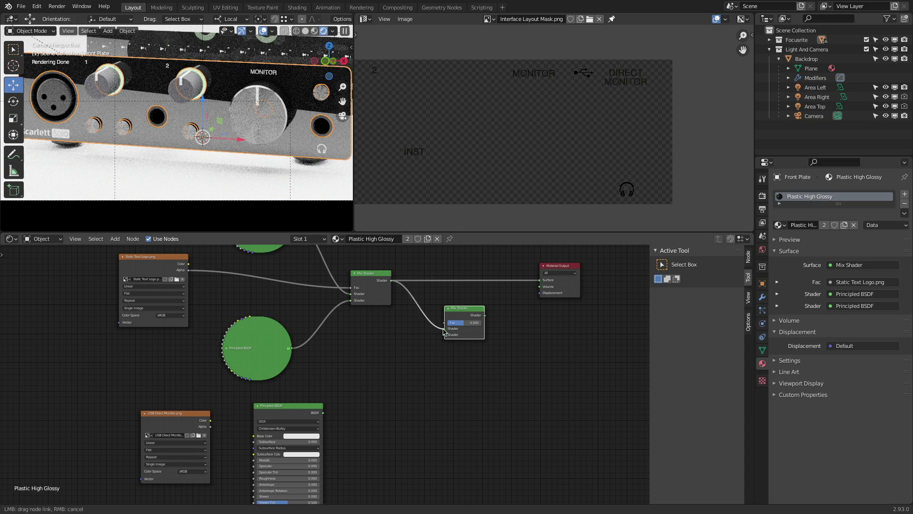
{"action": "left_click_drag", "start_coordinate": [443, 331], "coordinate": [443, 329]}
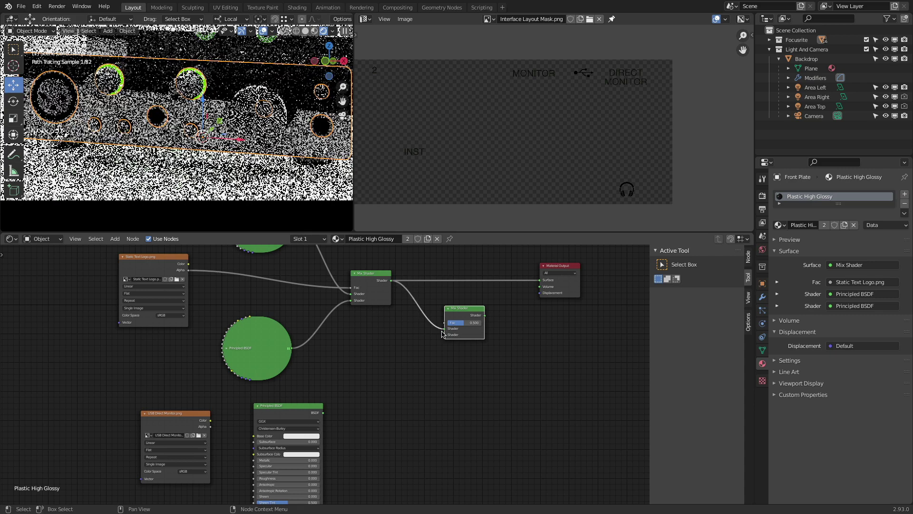
{"action": "left_click_drag", "start_coordinate": [323, 412], "coordinate": [540, 280]}
{"action": "middle_click_drag", "start_coordinate": [453, 426], "coordinate": [454, 356]}
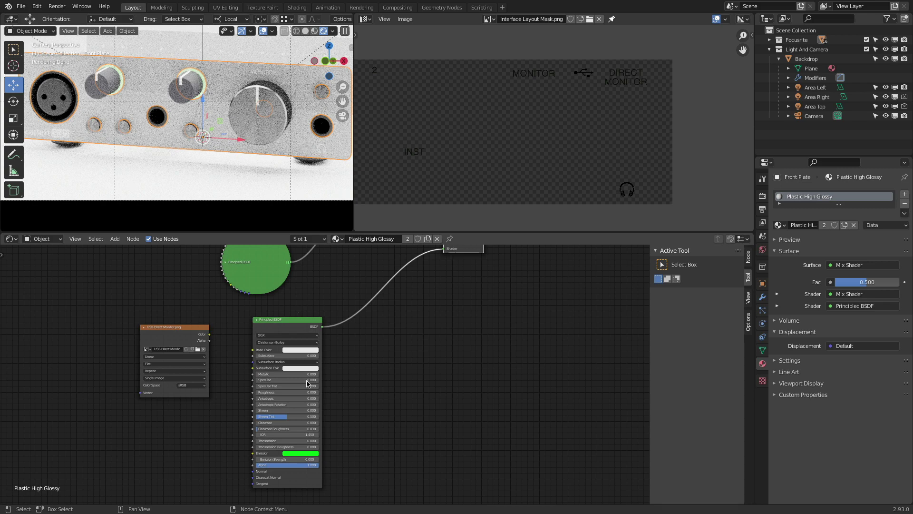
{"action": "middle_click_drag", "start_coordinate": [301, 301], "coordinate": [258, 409]}
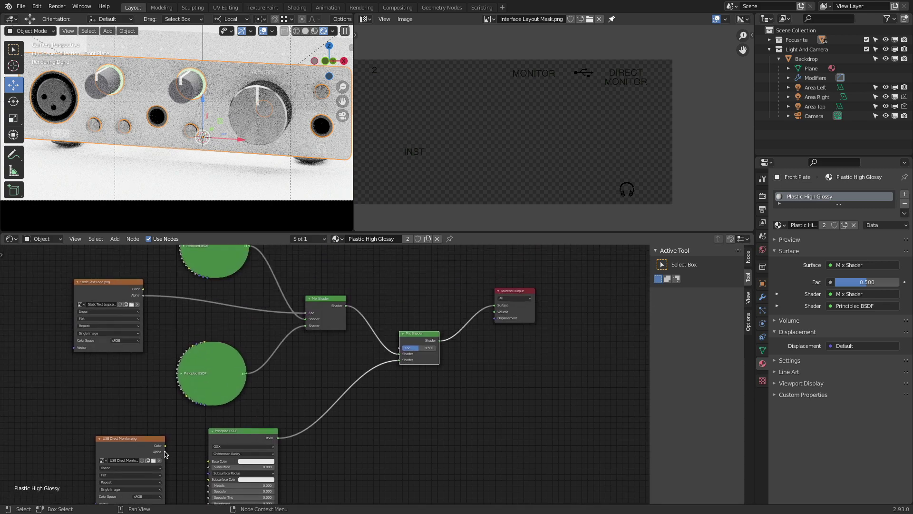
- Connect the USB Direct Monitor texture's Alpha output to the second Mix Shader's Fac input
{"action": "left_click_drag", "start_coordinate": [166, 452], "coordinate": [400, 352]}
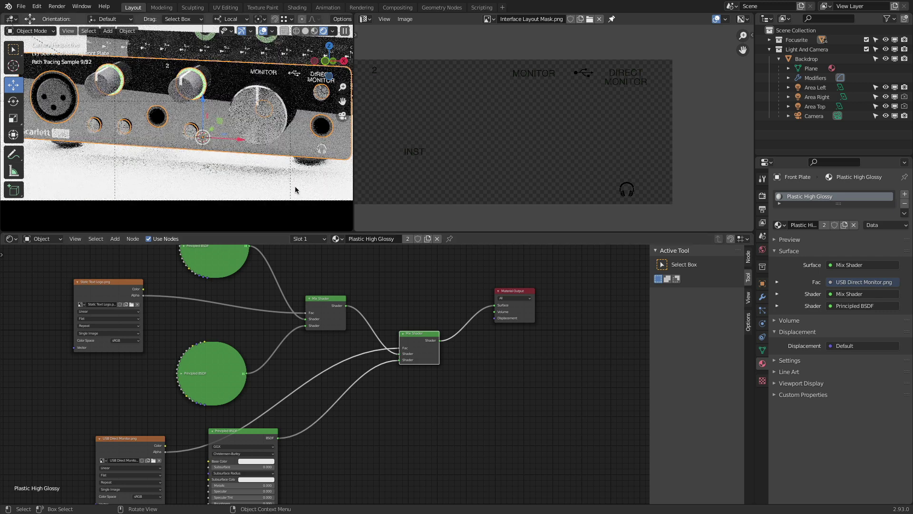
{"action": "middle_click_drag", "start_coordinate": [389, 372], "coordinate": [288, 423]}
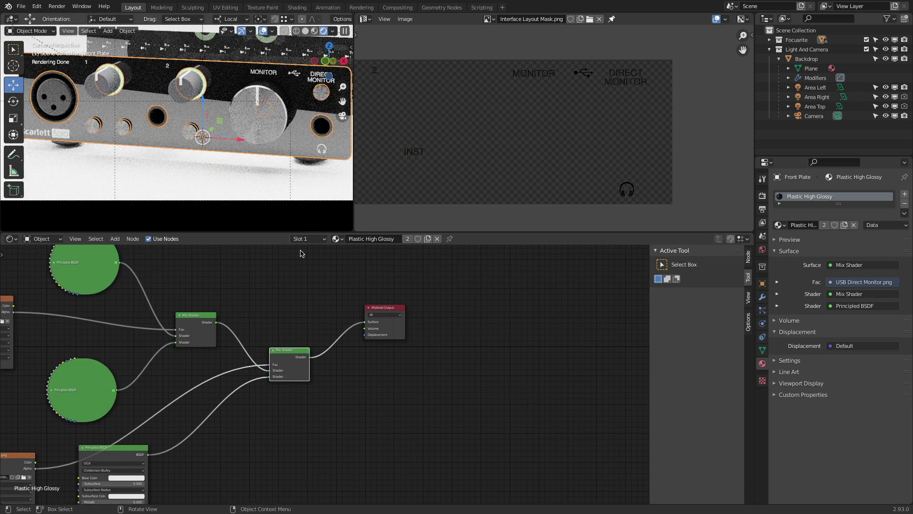
- Set the green-emission BSDF's Emission Strength to 1 and inspect the Direct Monitor lettering up close in the rendered view
{"action": "middle_click_drag", "start_coordinate": [246, 415], "coordinate": [354, 287]}
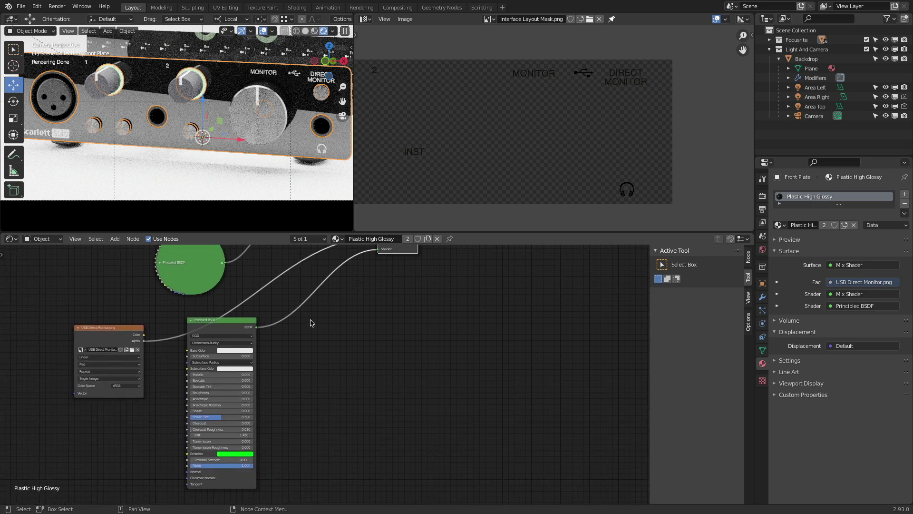
{"action": "left_click", "coordinate": [233, 460]}
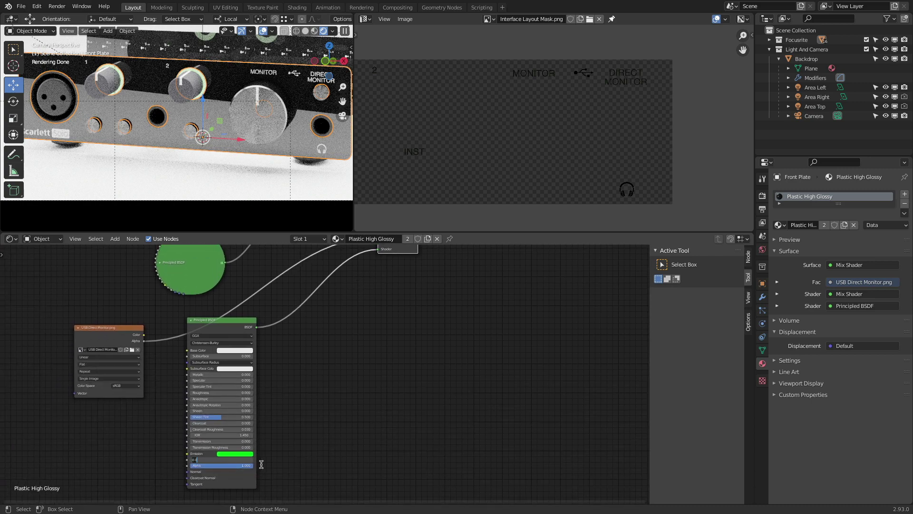
{"action": "type", "text": "1"}
{"action": "key", "text": "Return"}
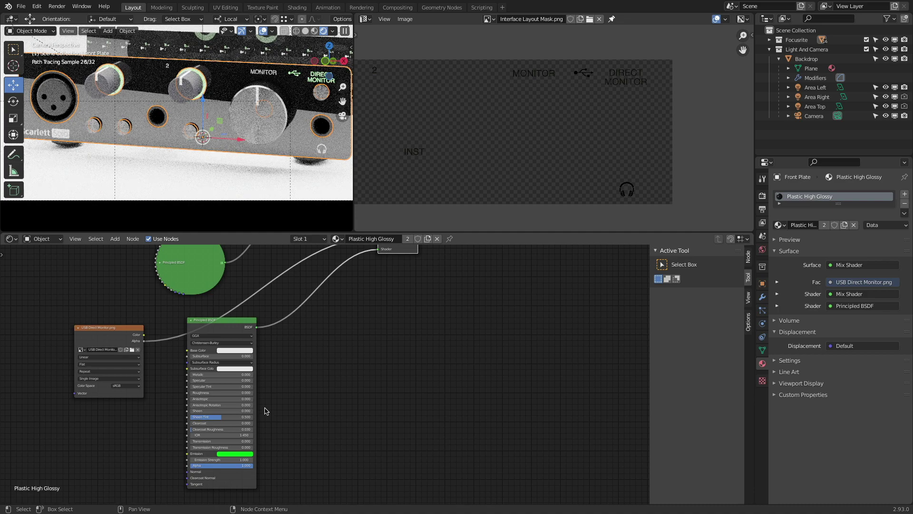
{"action": "scroll", "coordinate": [302, 104], "scroll_direction": "up", "scroll_amount": 8}
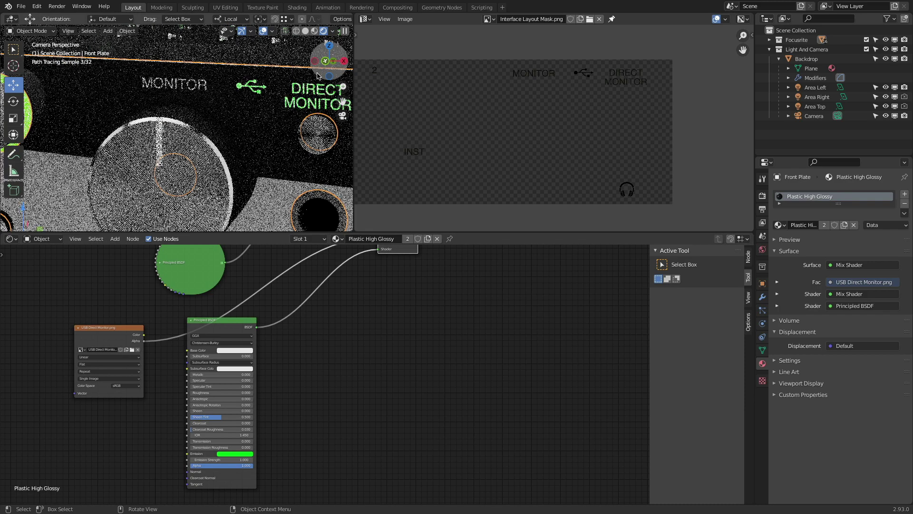
{"action": "scroll", "coordinate": [301, 103], "scroll_direction": "down", "scroll_amount": 7}
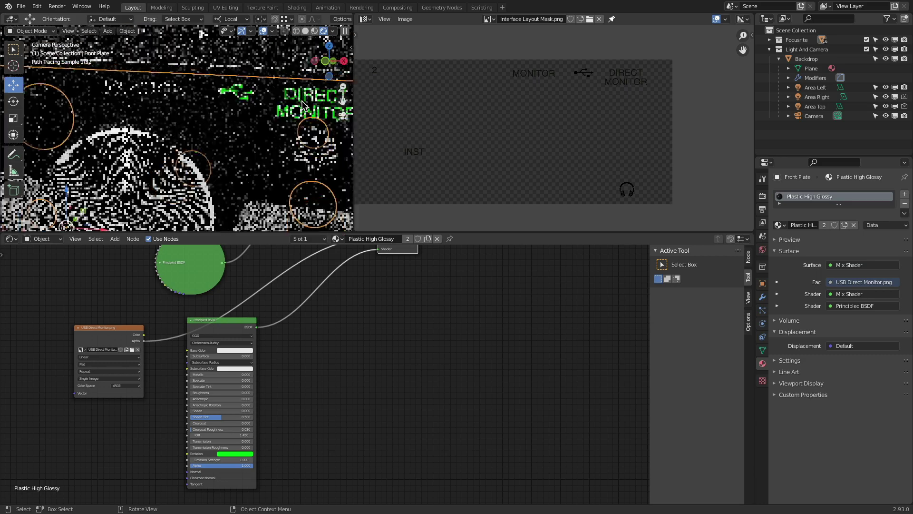
{"action": "scroll", "coordinate": [302, 104], "scroll_direction": "down", "scroll_amount": 7}
{"action": "scroll", "coordinate": [302, 104], "scroll_direction": "up", "scroll_amount": 2}
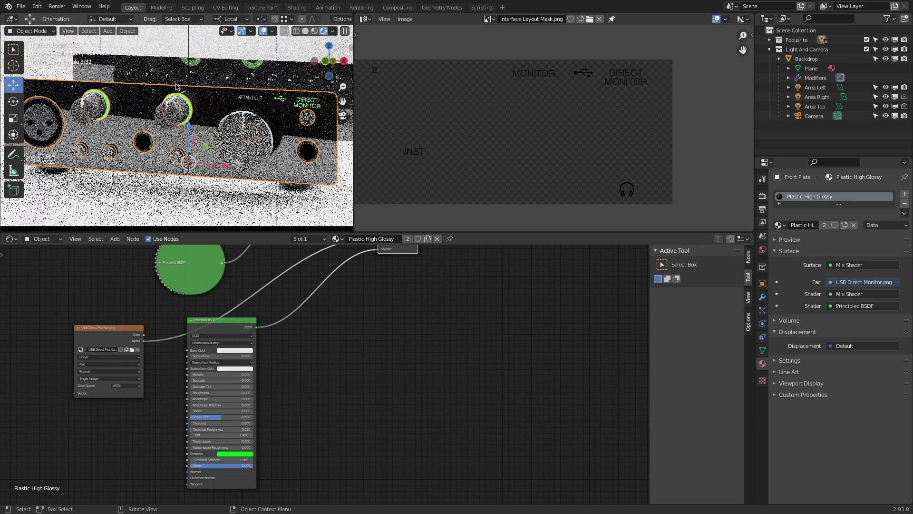
- Check the LED ring's material nodes for comparison, and reselect the front plate
{"action": "left_click", "coordinate": [185, 101]}
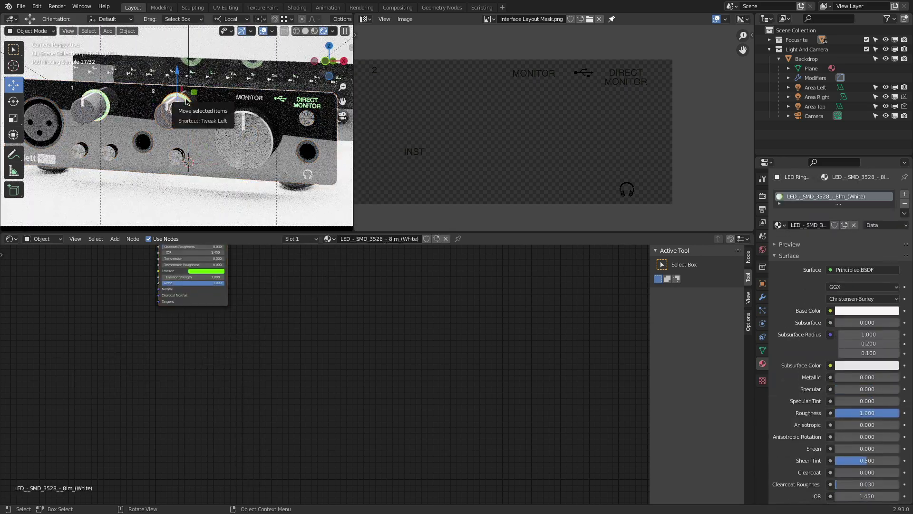
{"action": "middle_click_drag", "start_coordinate": [255, 264], "coordinate": [257, 416]}
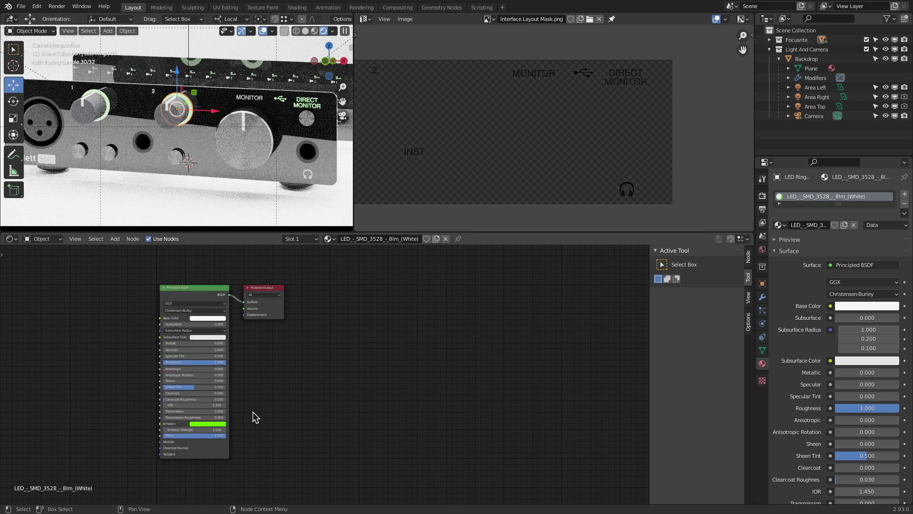
{"action": "left_click", "coordinate": [309, 103]}
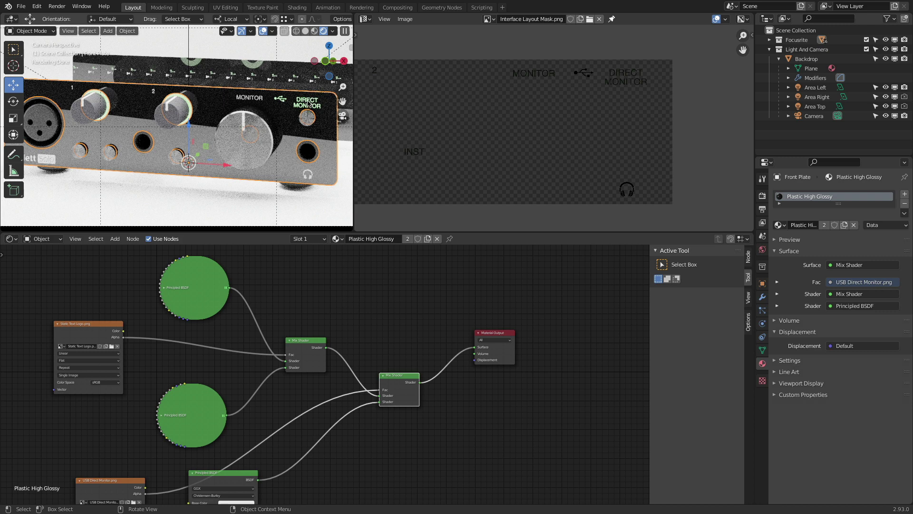
{"action": "middle_click_drag", "start_coordinate": [329, 324], "coordinate": [373, 276]}
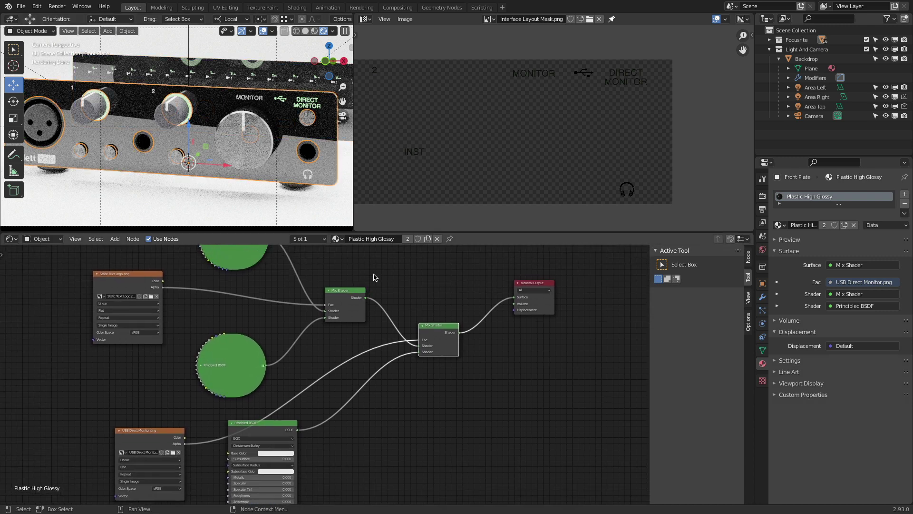
- Hide the Light And Camera collection and try an Emission Strength of 0.5 on the green-emission BSDF
{"action": "left_click", "coordinate": [884, 49]}
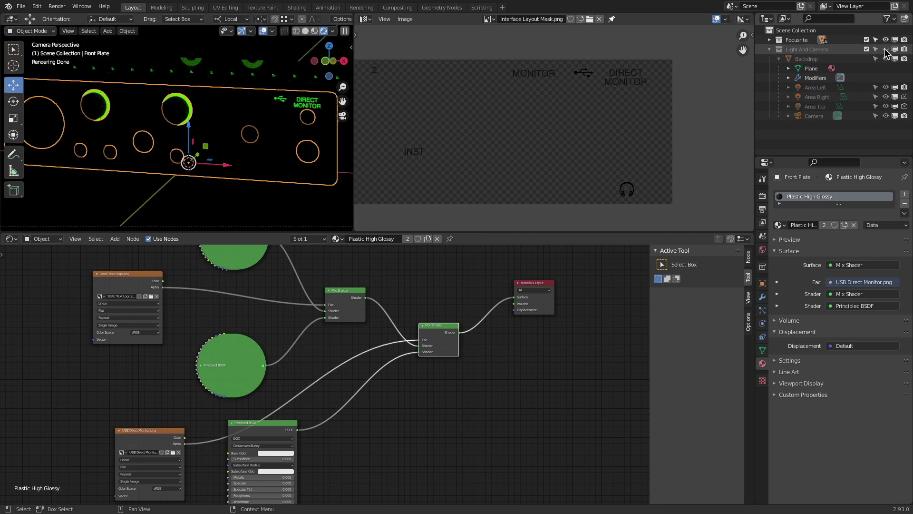
{"action": "middle_click_drag", "start_coordinate": [408, 454], "coordinate": [442, 344]}
{"action": "double_click", "coordinate": [310, 455]}
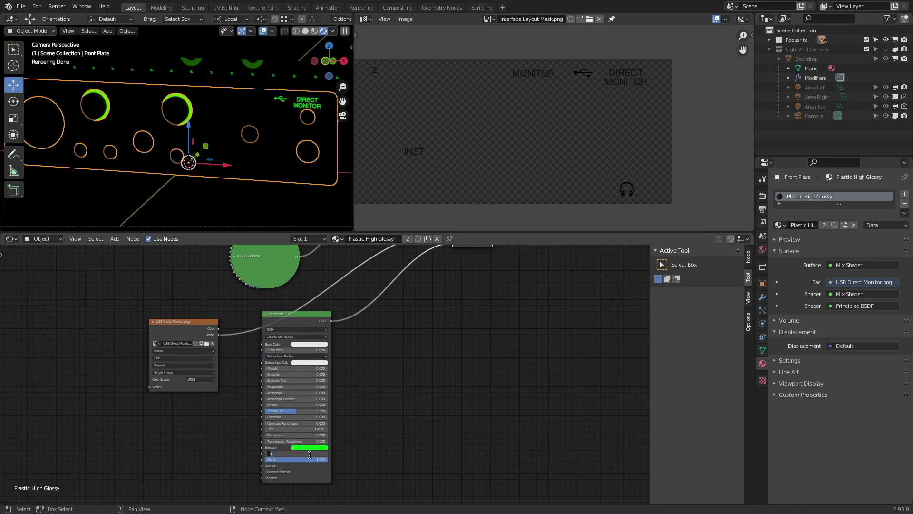
{"action": "type", "text": "0.5"}
{"action": "key", "text": "Return"}
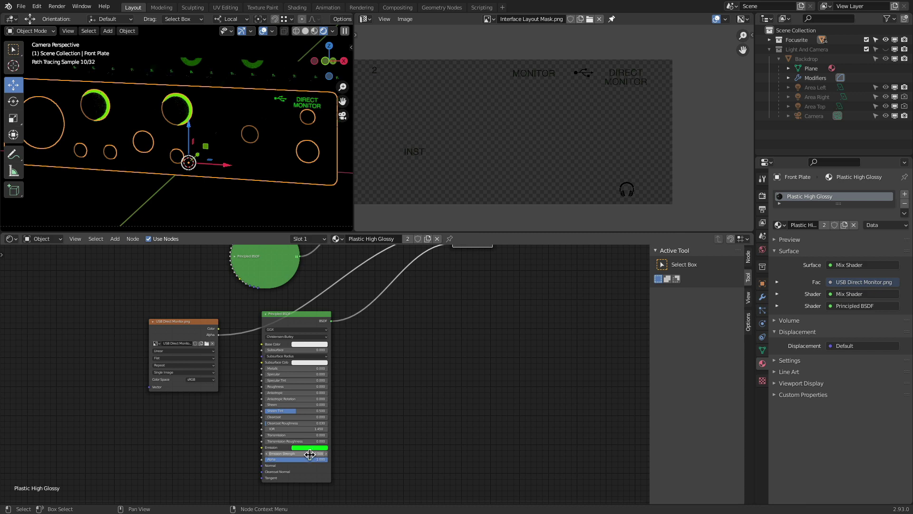
- Return the green-emission BSDF's Emission Strength to 0 and show the Light And Camera collection again
{"action": "double_click", "coordinate": [310, 454]}
{"action": "key", "text": "Return"}
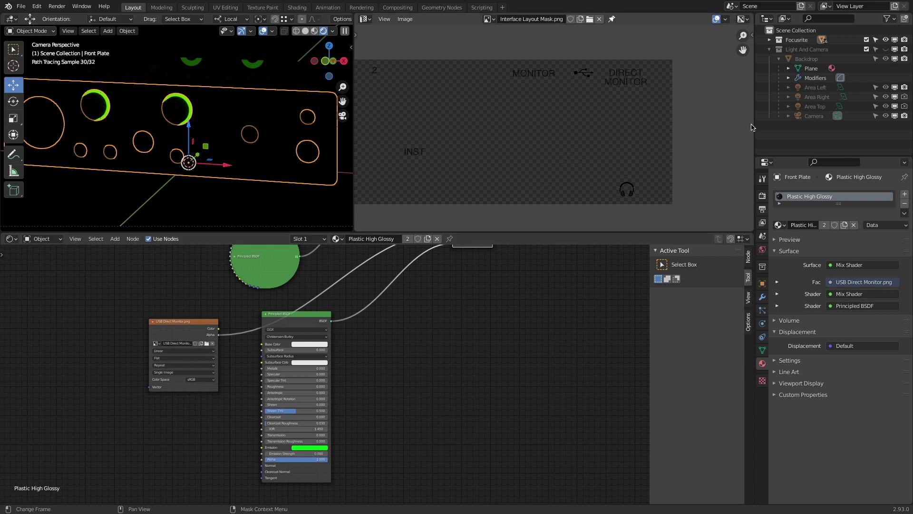
{"action": "left_click", "coordinate": [886, 49]}
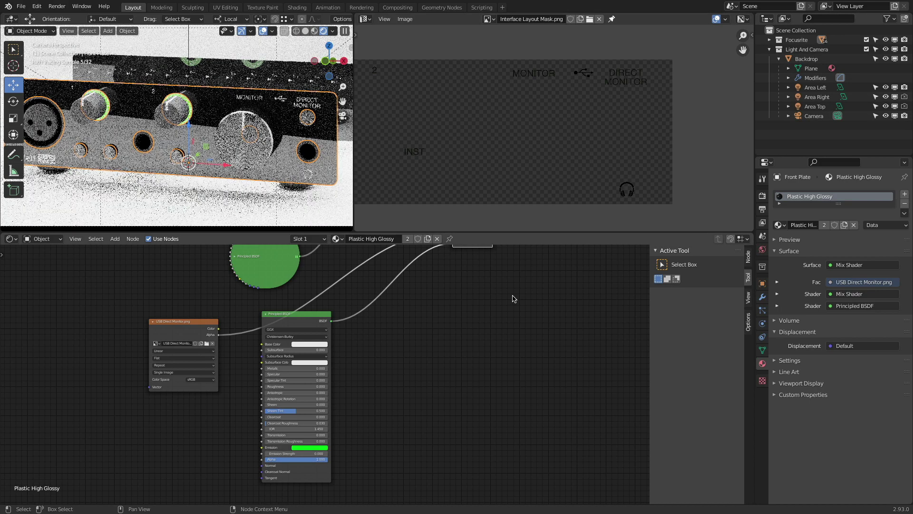
- Collapse the green-emission Principled BSDF node beside the USB Direct Monitor texture
{"action": "middle_click_drag", "start_coordinate": [434, 328], "coordinate": [433, 395]}
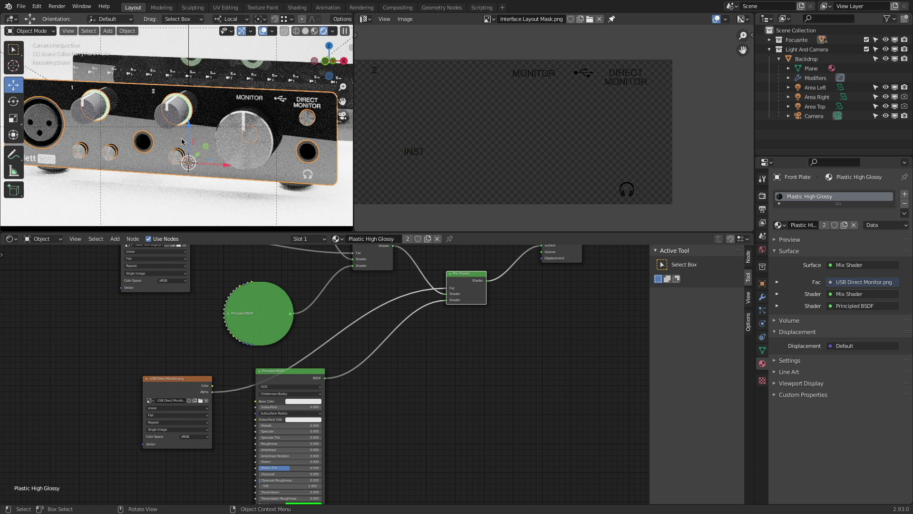
{"action": "left_click", "coordinate": [258, 374]}
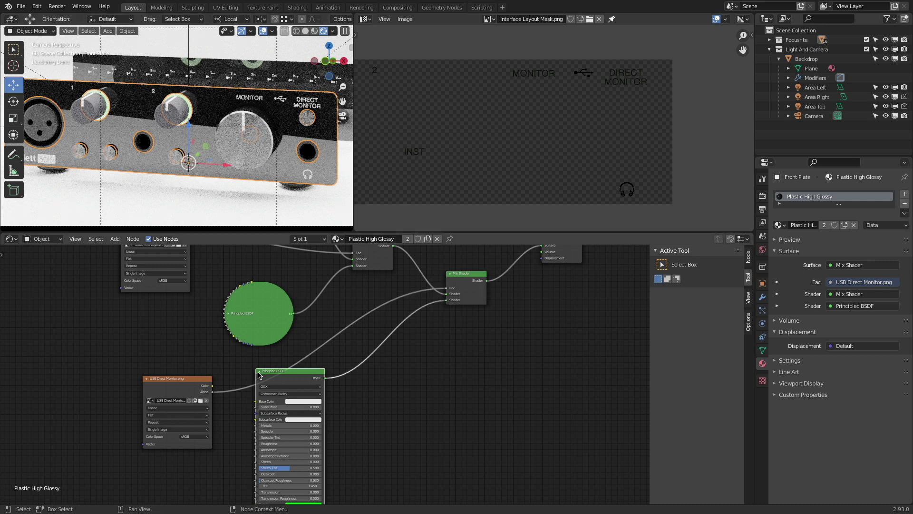
{"action": "left_click", "coordinate": [259, 371]}
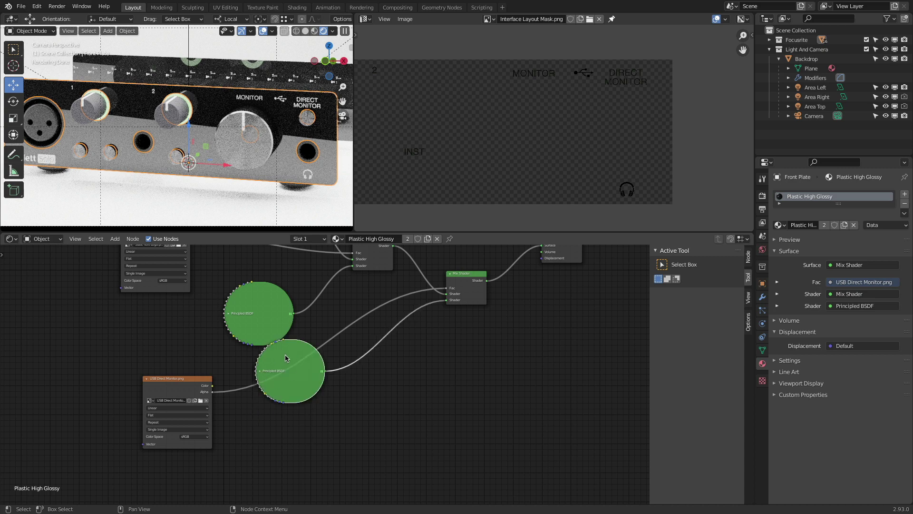
- Move the Material Output farther from the Mix Shaders and insert a duplicate of the second Mix Shader into the link before it
{"action": "scroll", "coordinate": [385, 354], "scroll_direction": "down", "scroll_amount": 2}
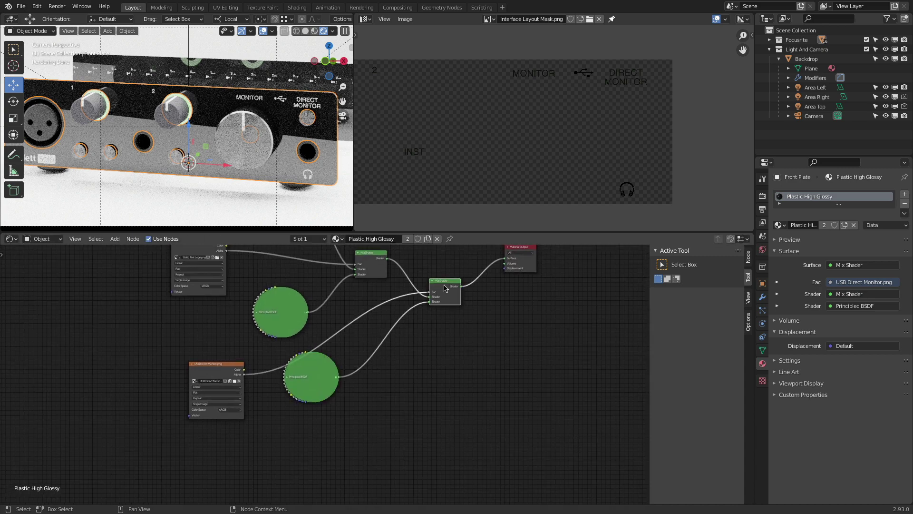
{"action": "middle_click_drag", "start_coordinate": [445, 288], "coordinate": [424, 329]}
{"action": "left_click_drag", "start_coordinate": [509, 292], "coordinate": [622, 299]}
{"action": "left_click", "coordinate": [420, 326]}
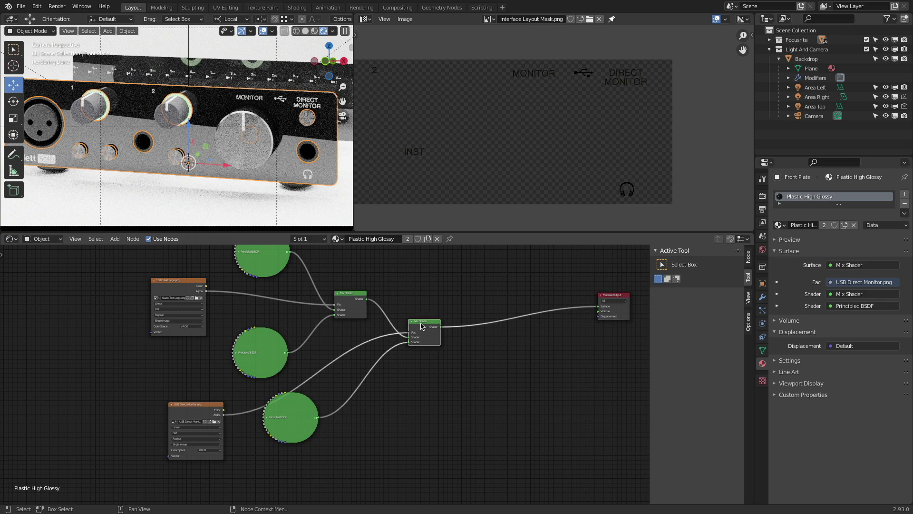
{"action": "key", "text": "shift+d"}
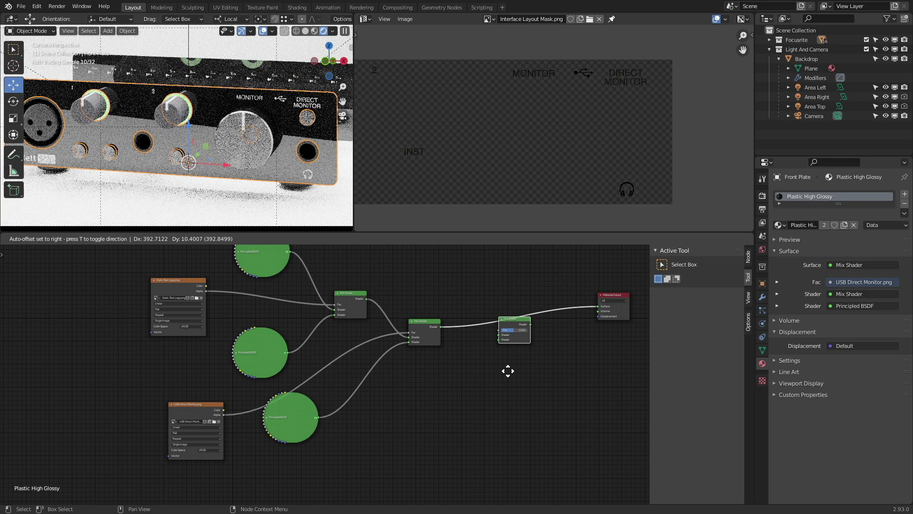
{"action": "left_click", "coordinate": [507, 370]}
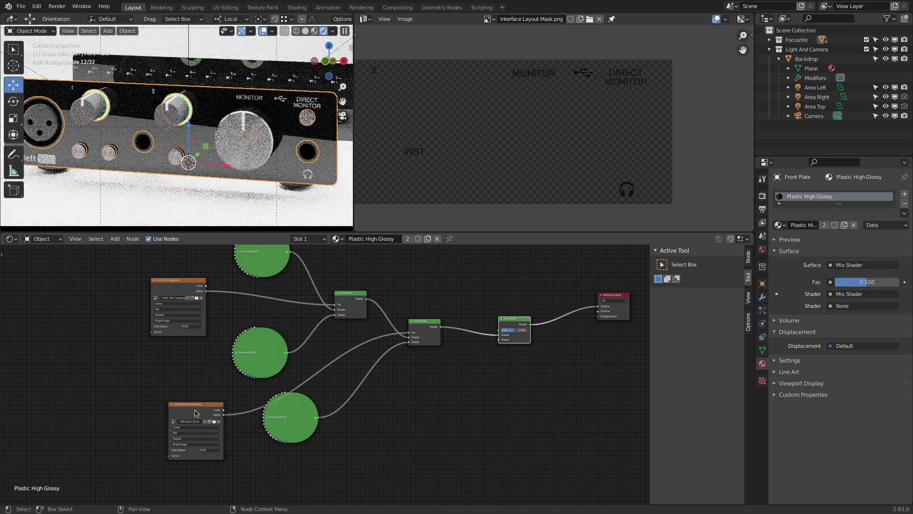
- Duplicate the USB Direct Monitor texture and green BSDF, wiring the copies' Alpha and BSDF into the third Mix Shader's Fac and second Shader
{"action": "left_click", "coordinate": [194, 412]}
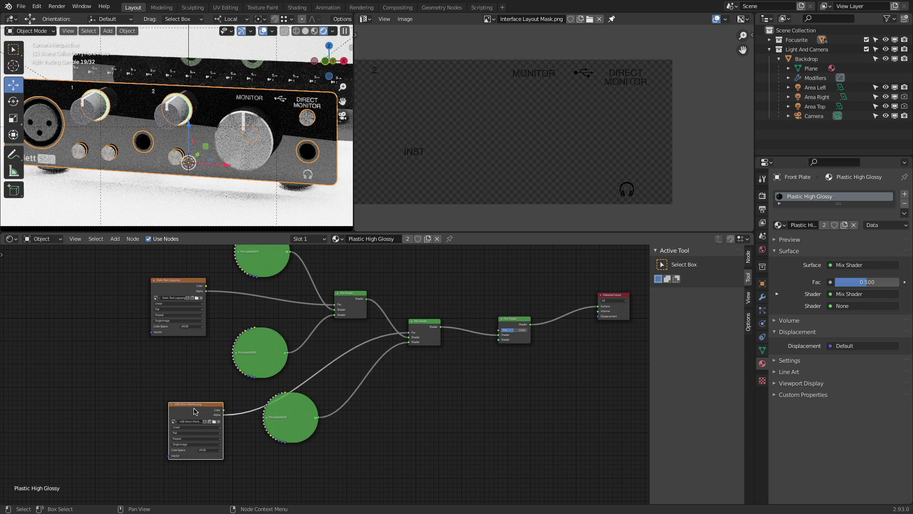
{"action": "left_click", "coordinate": [292, 408], "text": "shift"}
{"action": "key", "text": "shift+d"}
{"action": "left_click", "coordinate": [445, 451]}
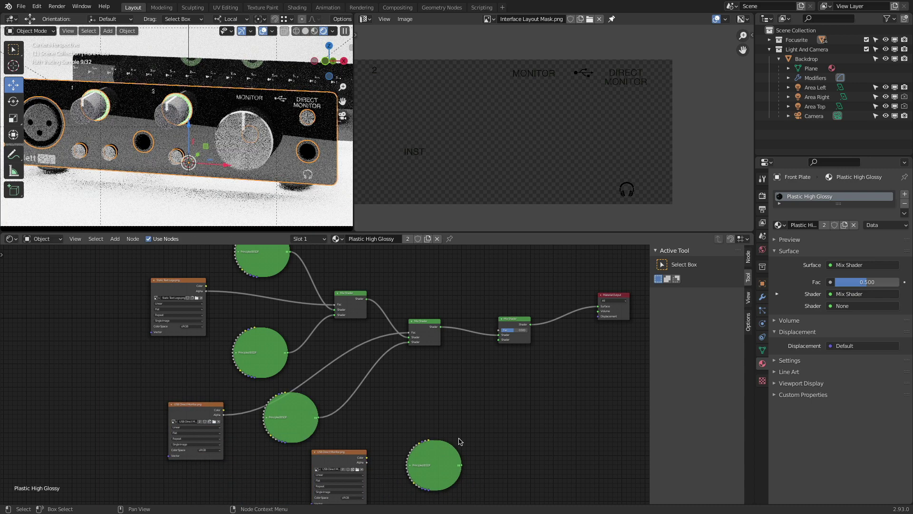
{"action": "left_click_drag", "start_coordinate": [460, 465], "coordinate": [499, 341]}
{"action": "left_click_drag", "start_coordinate": [367, 461], "coordinate": [498, 330]}
- Load AIR.png from the Textures folder into the duplicated image texture node
{"action": "middle_click_drag", "start_coordinate": [363, 474], "coordinate": [418, 420]}
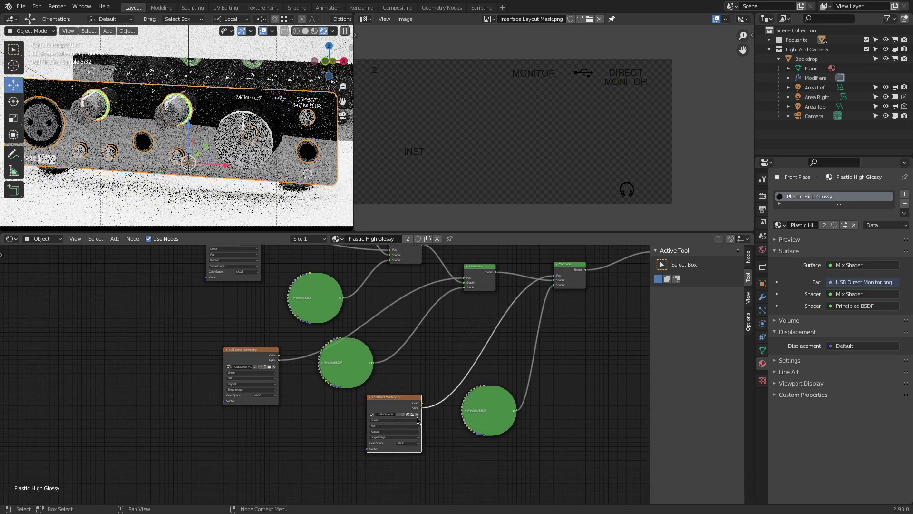
{"action": "left_click", "coordinate": [413, 414]}
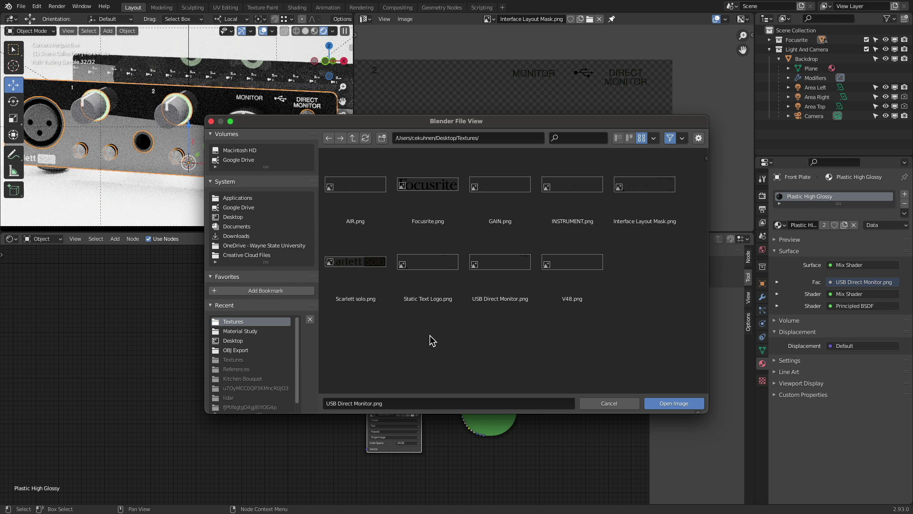
{"action": "left_click", "coordinate": [355, 188]}
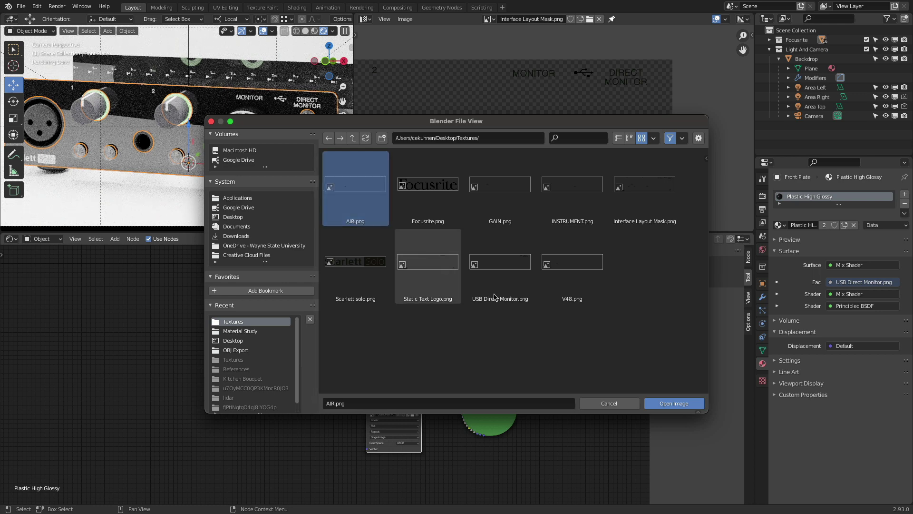
{"action": "left_click", "coordinate": [673, 403]}
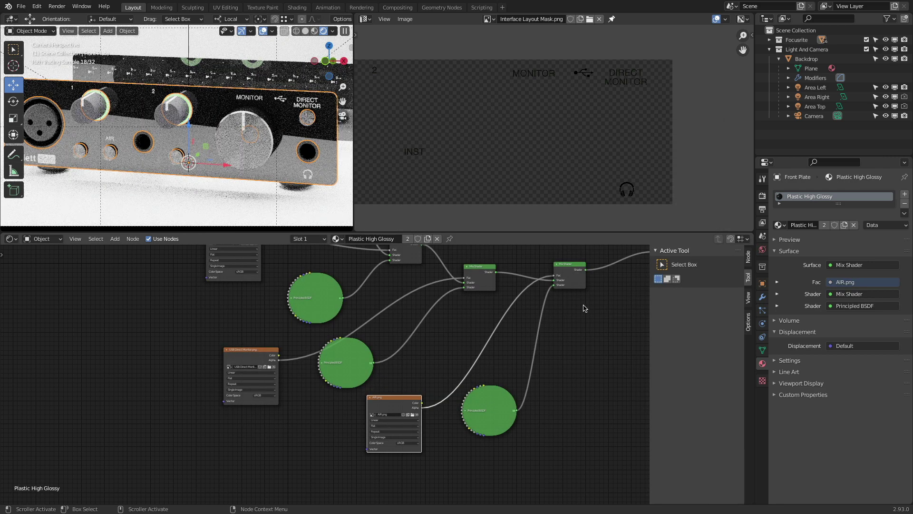
- Expand the duplicated Principled BSDF beside the AIR texture and set its Emission Strength to 1
{"action": "scroll", "coordinate": [494, 404], "scroll_direction": "up", "scroll_amount": 2}
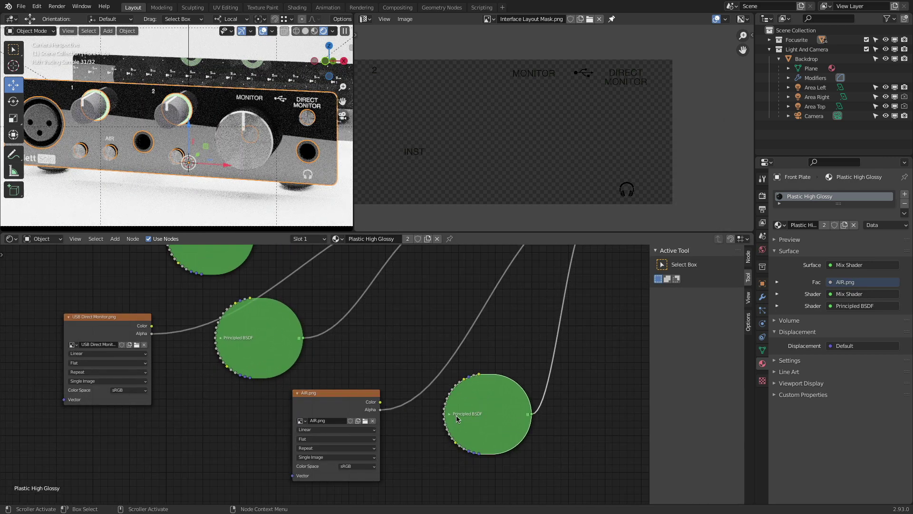
{"action": "left_click", "coordinate": [451, 414]}
{"action": "scroll", "coordinate": [476, 418], "scroll_direction": "down", "scroll_amount": 6, "text": "shift"}
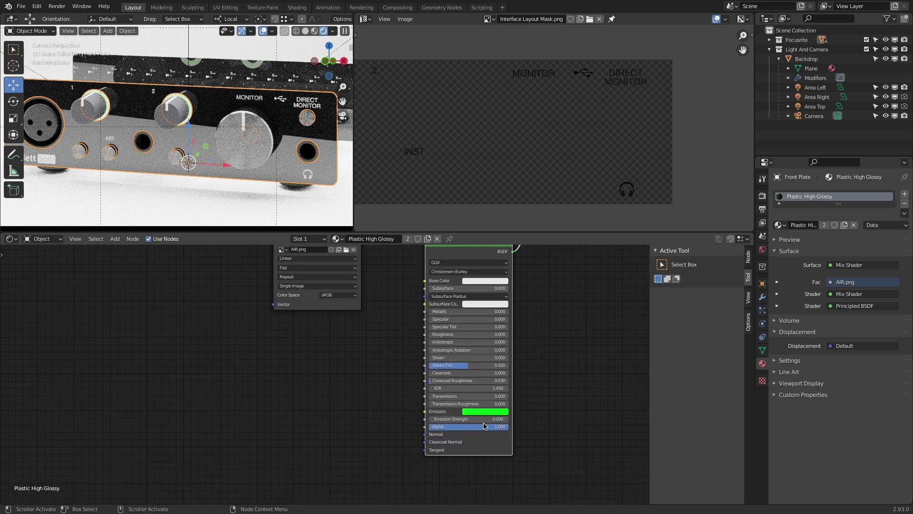
{"action": "left_click", "coordinate": [477, 418]}
{"action": "type", "text": "1"}
{"action": "key", "text": "Return"}
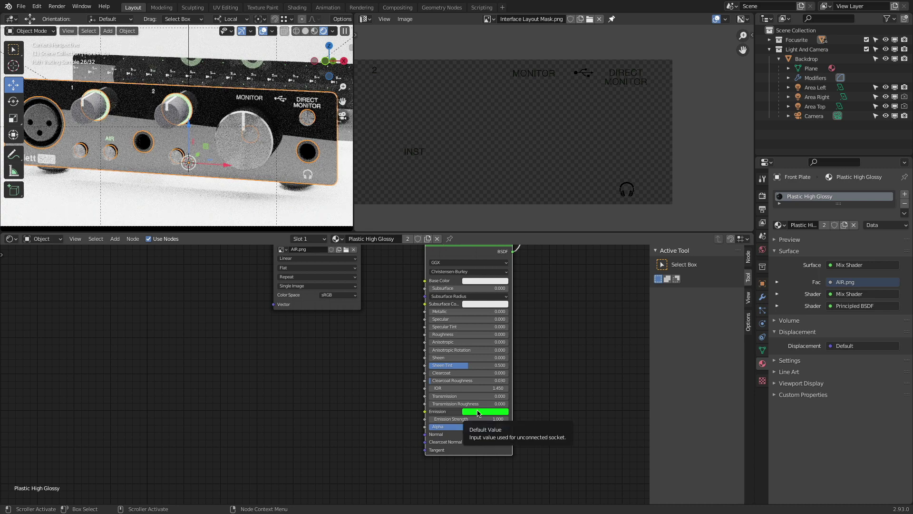
- Change the AIR label BSDF's Emission color to red with Hue, Saturation and Value all at 1
{"action": "left_click", "coordinate": [478, 412]}
{"action": "left_click_drag", "start_coordinate": [493, 355], "coordinate": [493, 360]}
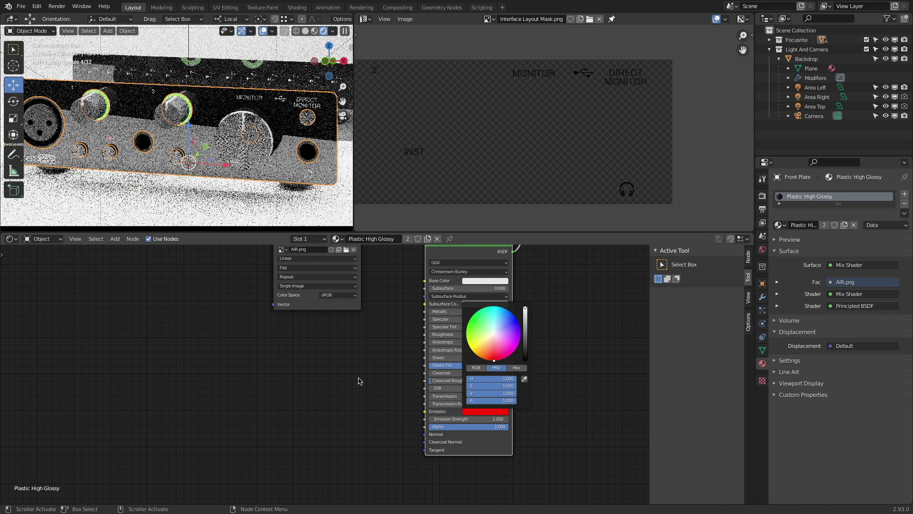
{"action": "scroll", "coordinate": [316, 385], "scroll_direction": "down", "scroll_amount": 2}
{"action": "middle_click_drag", "start_coordinate": [315, 385], "coordinate": [245, 464]}
{"action": "scroll", "coordinate": [300, 409], "scroll_direction": "down", "scroll_amount": 3}
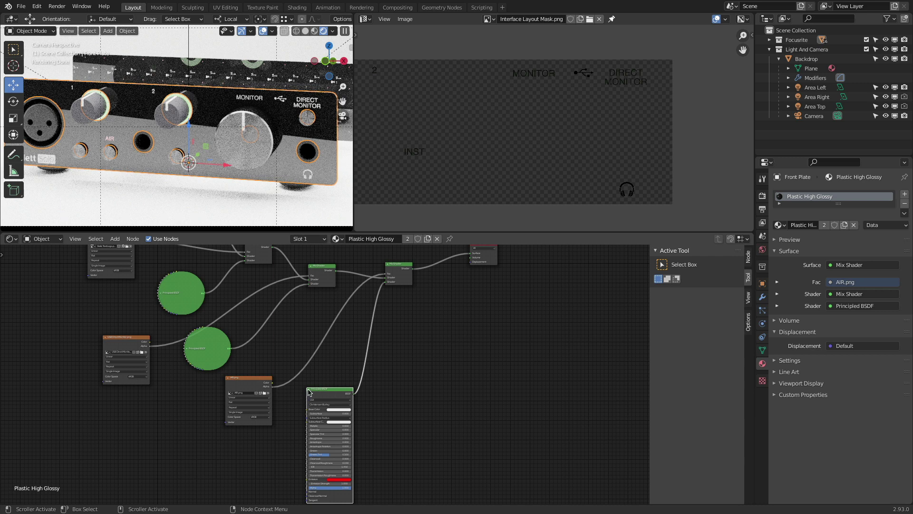
- Collapse the red-emission BSDF and duplicate it together with the AIR texture and the last Mix Shader, placing the copied Mix Shader near the Material Output
{"action": "left_click", "coordinate": [308, 390]}
{"action": "left_click", "coordinate": [245, 383]}
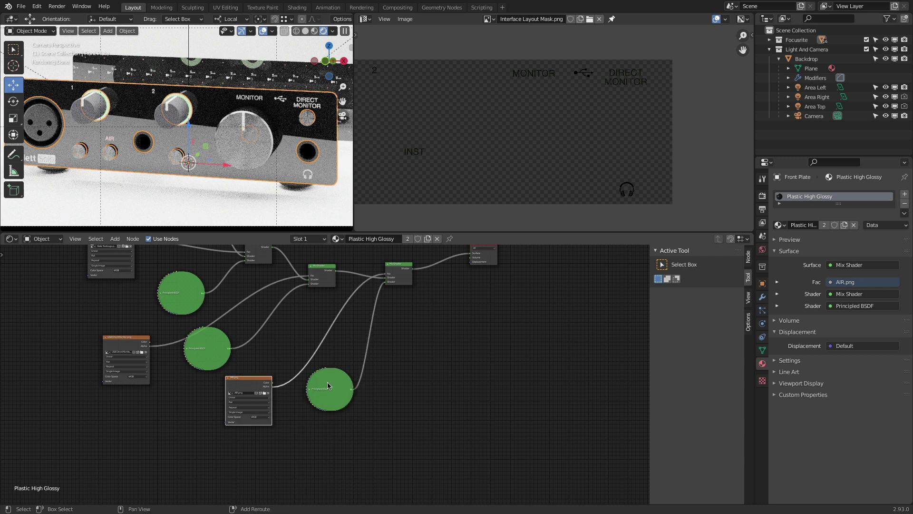
{"action": "left_click", "coordinate": [333, 380], "text": "shift"}
{"action": "left_click", "coordinate": [403, 269], "text": "shift"}
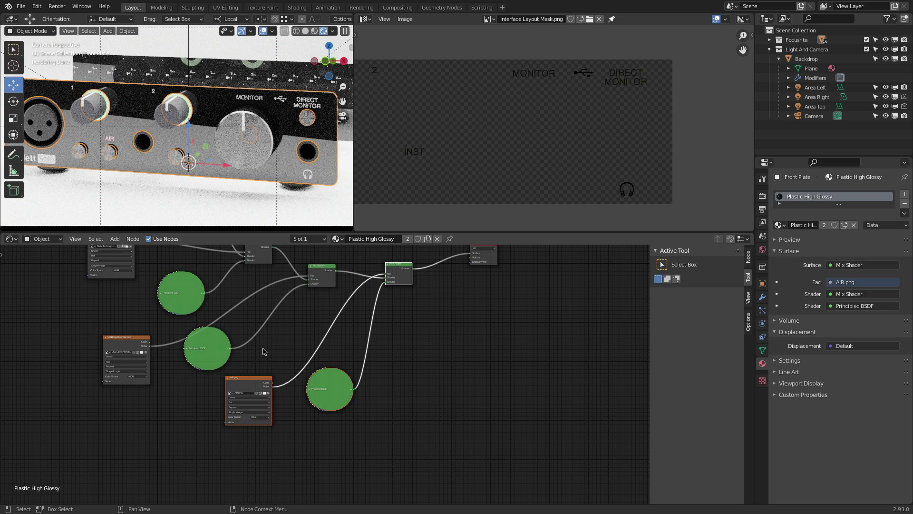
{"action": "key", "text": "shift+d"}
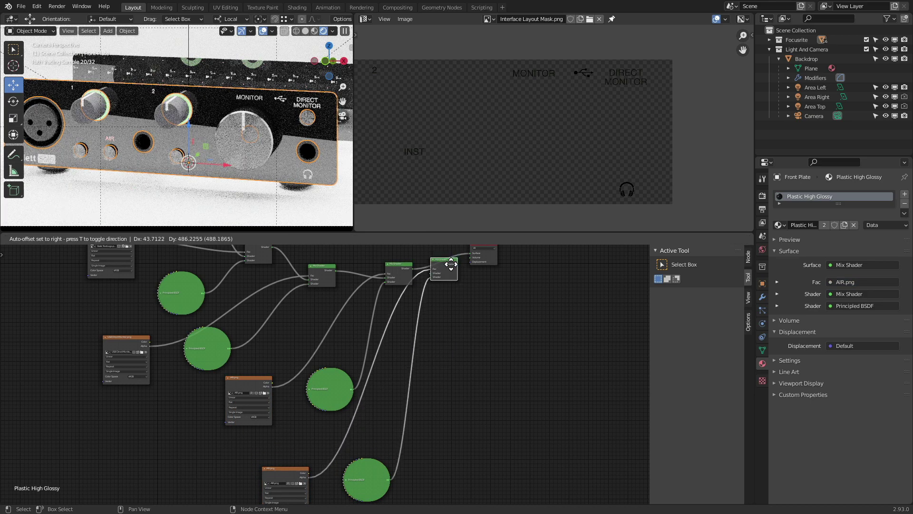
{"action": "left_click", "coordinate": [452, 266]}
- Chain the previous Mix Shader into the copy's first Shader input and the copy into the Material Output's Surface, spacing both nodes out
{"action": "scroll", "coordinate": [451, 268], "scroll_direction": "up", "scroll_amount": 1}
{"action": "scroll", "coordinate": [450, 267], "scroll_direction": "up", "scroll_amount": 2}
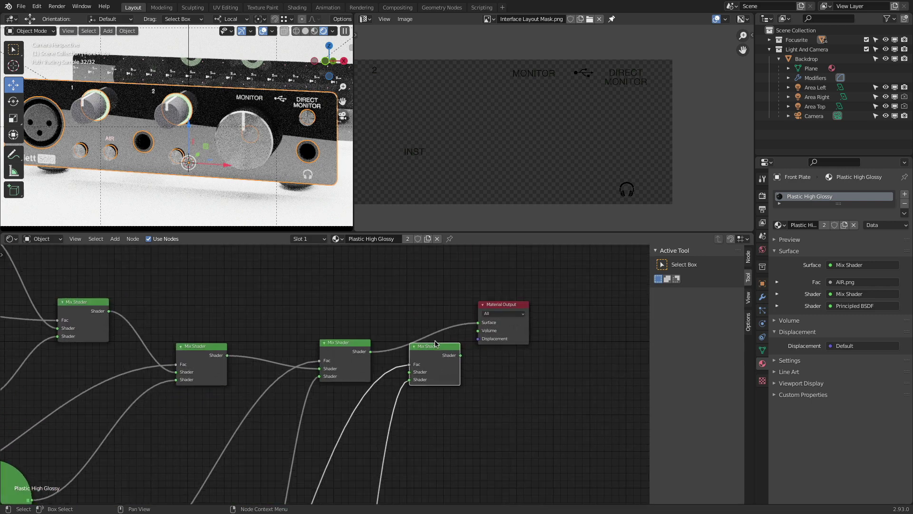
{"action": "key", "text": "g"}
{"action": "left_click", "coordinate": [434, 335]}
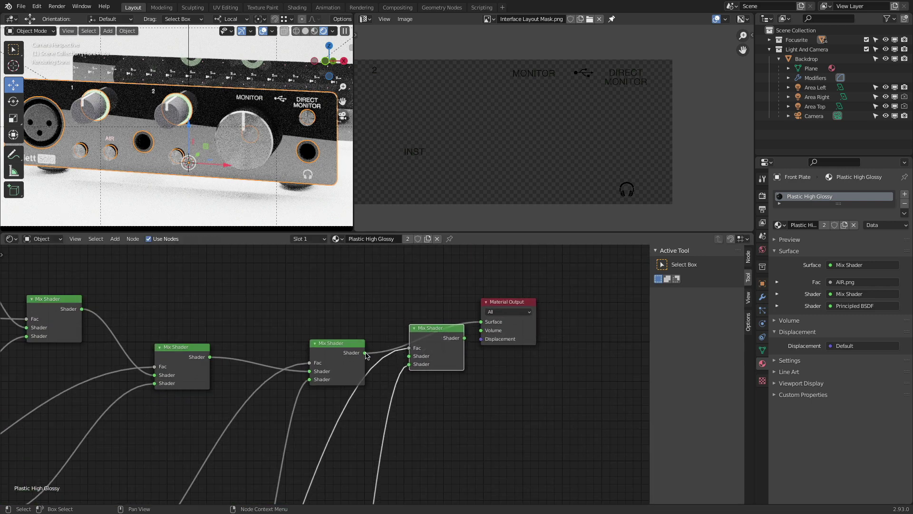
{"action": "left_click_drag", "start_coordinate": [365, 353], "coordinate": [409, 355]}
{"action": "left_click_drag", "start_coordinate": [464, 337], "coordinate": [484, 322]}
{"action": "left_click_drag", "start_coordinate": [528, 328], "coordinate": [599, 374]}
{"action": "left_click_drag", "start_coordinate": [439, 335], "coordinate": [444, 362]}
- Load V48.png from the Textures folder into the newly duplicated AIR image texture node
{"action": "scroll", "coordinate": [390, 429], "scroll_direction": "down", "scroll_amount": 6}
{"action": "middle_click_drag", "start_coordinate": [374, 497], "coordinate": [471, 266]}
{"action": "scroll", "coordinate": [318, 392], "scroll_direction": "up", "scroll_amount": 7}
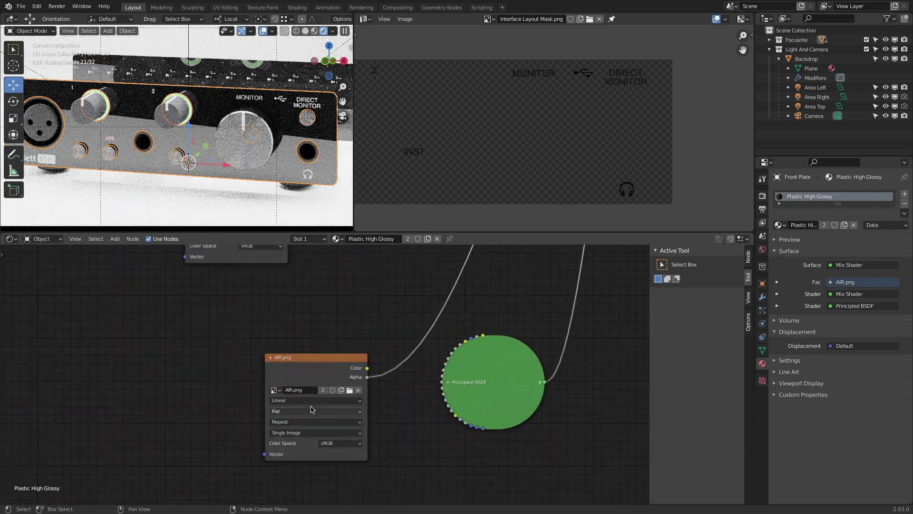
{"action": "scroll", "coordinate": [312, 409], "scroll_direction": "up", "scroll_amount": 1}
{"action": "left_click", "coordinate": [350, 390]}
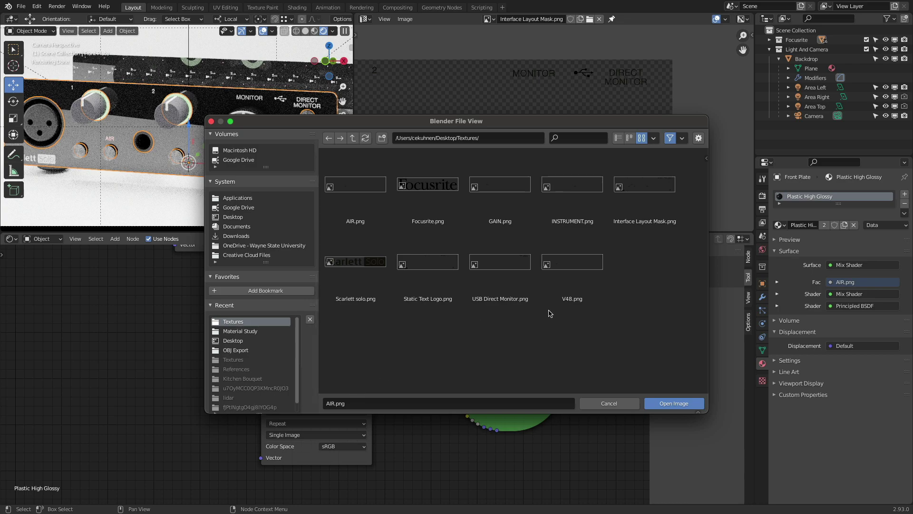
{"action": "left_click", "coordinate": [571, 271]}
{"action": "left_click", "coordinate": [671, 404]}
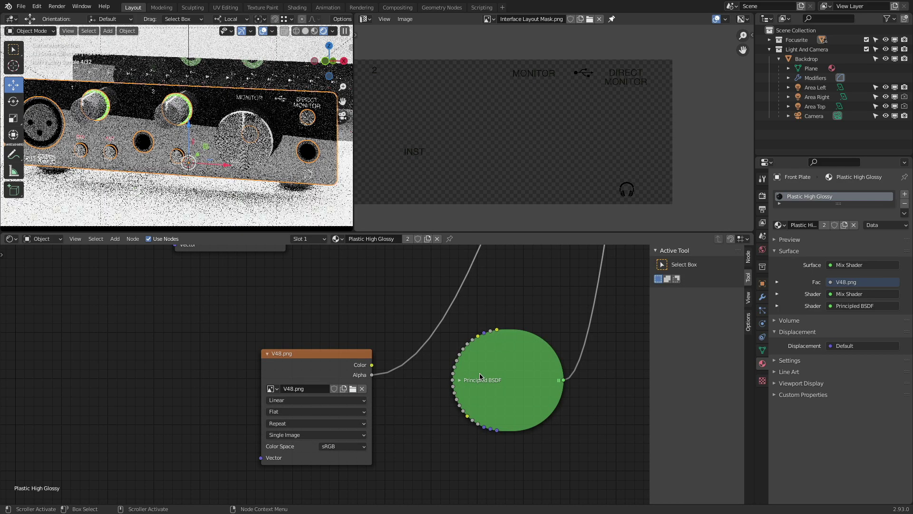
- Duplicate the V48 texture, its Principled BSDF and the last Mix Shader, placing the copies below the originals
{"action": "scroll", "coordinate": [481, 377], "scroll_direction": "down", "scroll_amount": 6}
{"action": "mouse_move", "coordinate": [406, 373]}
{"action": "middle_mouse_down"}
{"action": "mouse_move", "coordinate": [445, 347]}
{"action": "mouse_move", "coordinate": [405, 372]}
{"action": "middle_mouse_up"}
{"action": "left_click", "coordinate": [355, 421]}
{"action": "left_click", "coordinate": [310, 422], "text": "shift"}
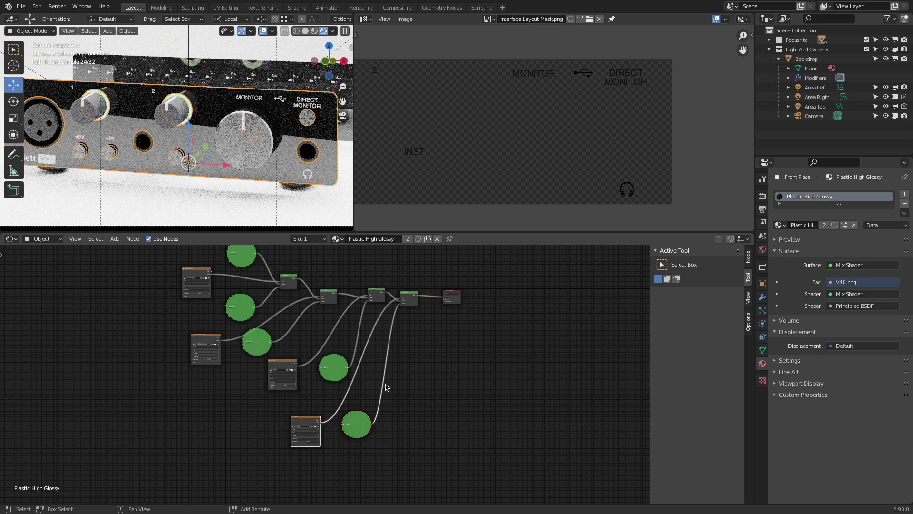
{"action": "left_click", "coordinate": [417, 304], "text": "shift"}
{"action": "key", "text": "shift+d"}
{"action": "left_click", "coordinate": [461, 343]}
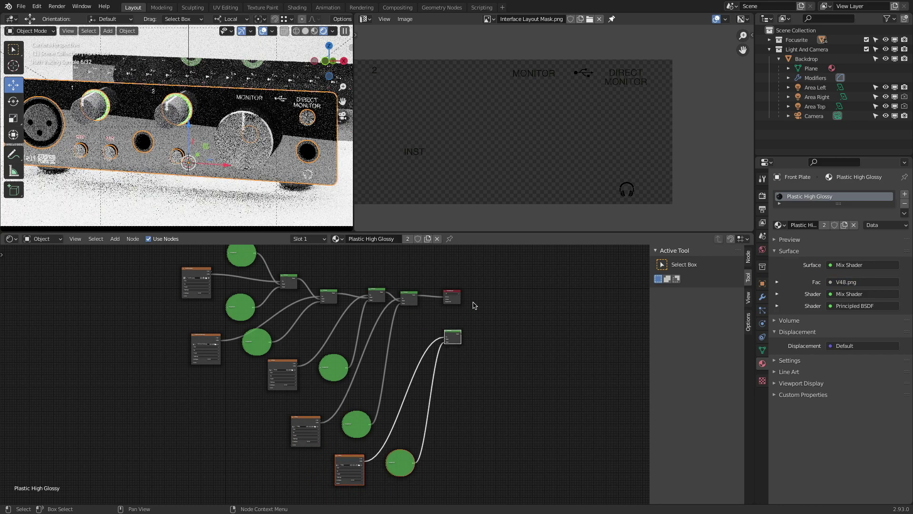
- Insert the new Mix Shader before the Material Output, feeding its first Shader from the previous mix and its output into Surface
{"action": "scroll", "coordinate": [473, 305], "scroll_direction": "up", "scroll_amount": 2}
{"action": "left_click_drag", "start_coordinate": [446, 287], "coordinate": [541, 292]}
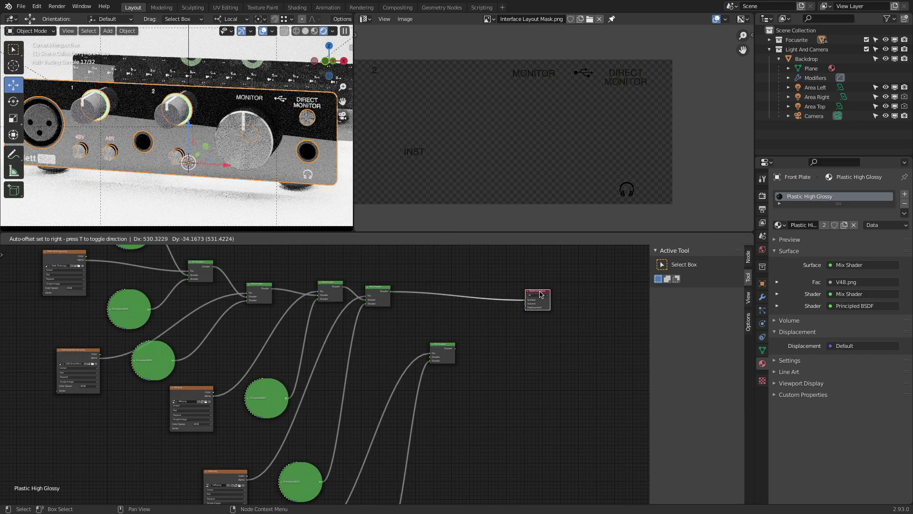
{"action": "left_click_drag", "start_coordinate": [426, 344], "coordinate": [436, 286]}
{"action": "scroll", "coordinate": [404, 287], "scroll_direction": "up", "scroll_amount": 3}
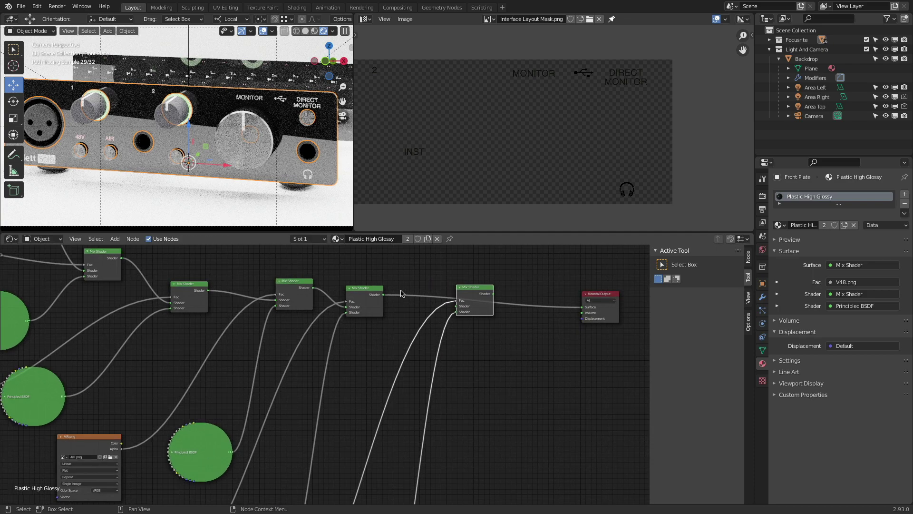
{"action": "left_click_drag", "start_coordinate": [376, 296], "coordinate": [479, 319]}
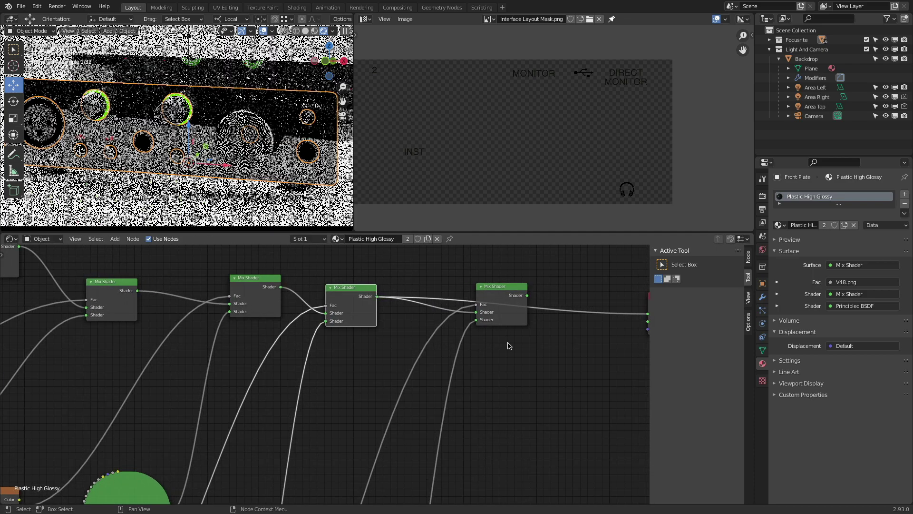
{"action": "scroll", "coordinate": [505, 347], "scroll_direction": "down", "scroll_amount": 2}
{"action": "left_click_drag", "start_coordinate": [463, 309], "coordinate": [555, 324]}
- Load AIR.png from the Textures folder into the lowest duplicated image texture node
{"action": "scroll", "coordinate": [521, 334], "scroll_direction": "down", "scroll_amount": 6}
{"action": "middle_click_drag", "start_coordinate": [518, 379], "coordinate": [590, 297]}
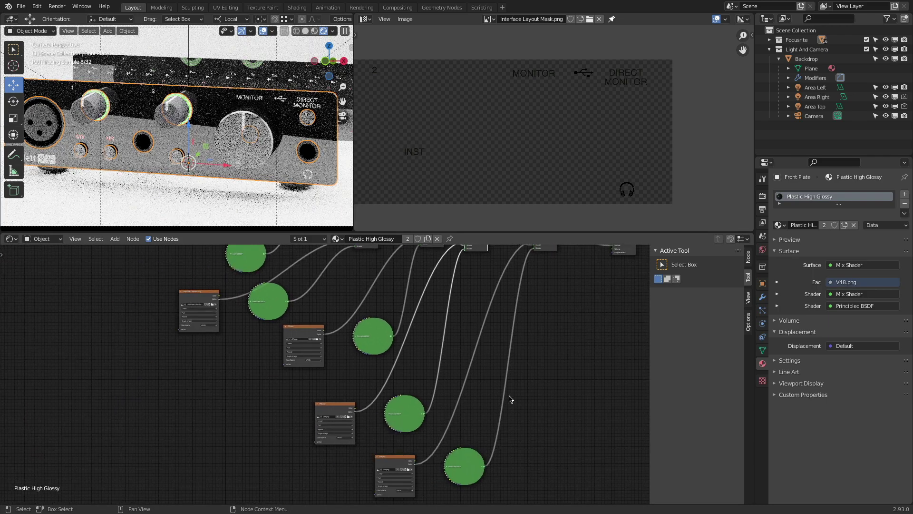
{"action": "scroll", "coordinate": [479, 424], "scroll_direction": "up", "scroll_amount": 5}
{"action": "middle_click_drag", "start_coordinate": [469, 435], "coordinate": [519, 324]}
{"action": "left_click", "coordinate": [426, 384]}
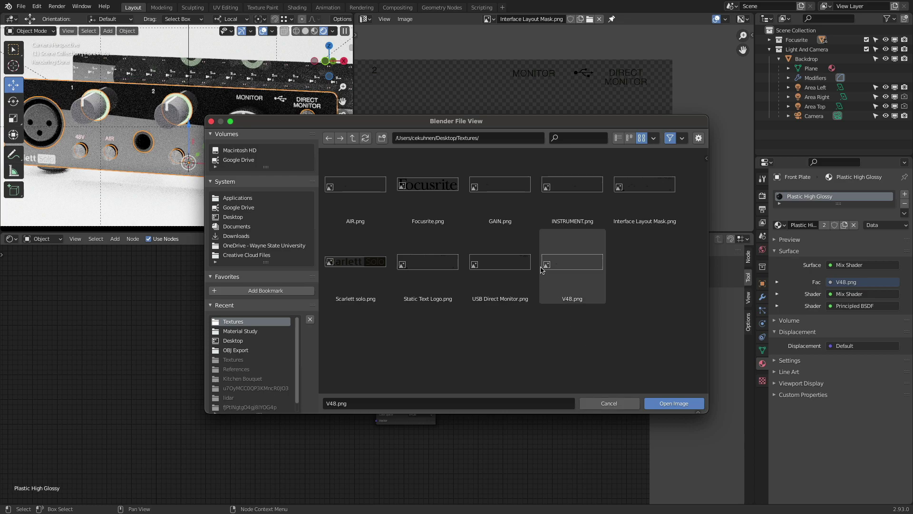
{"action": "left_click", "coordinate": [360, 197]}
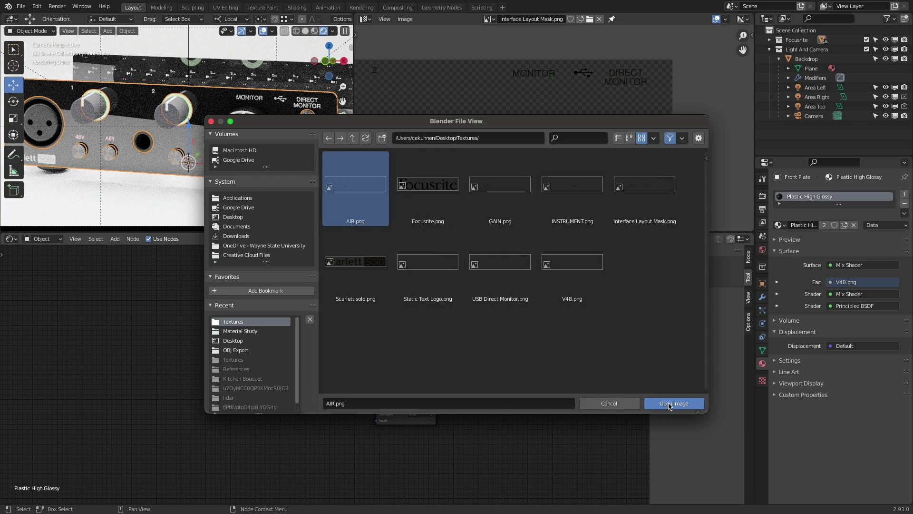
{"action": "left_click", "coordinate": [670, 406]}
- Expand the Principled BSDF beside the lowest AIR texture and change its Emission color to orange
{"action": "scroll", "coordinate": [315, 295], "scroll_direction": "up", "scroll_amount": 4}
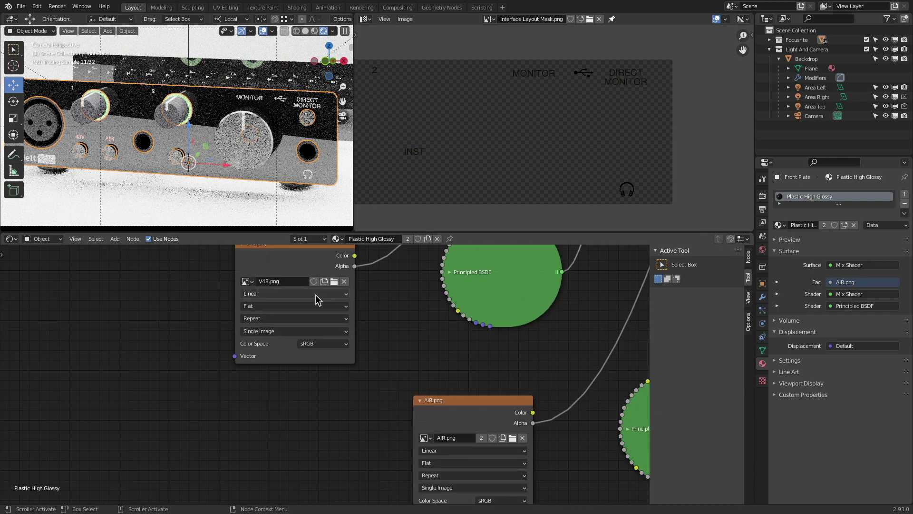
{"action": "scroll", "coordinate": [333, 323], "scroll_direction": "down", "scroll_amount": 2}
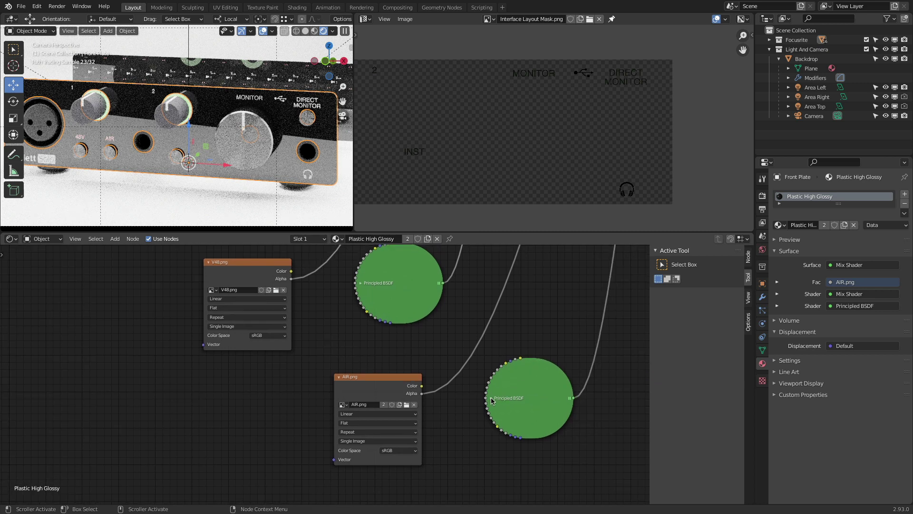
{"action": "left_click", "coordinate": [492, 398]}
{"action": "middle_click_drag", "start_coordinate": [523, 358], "coordinate": [487, 231]}
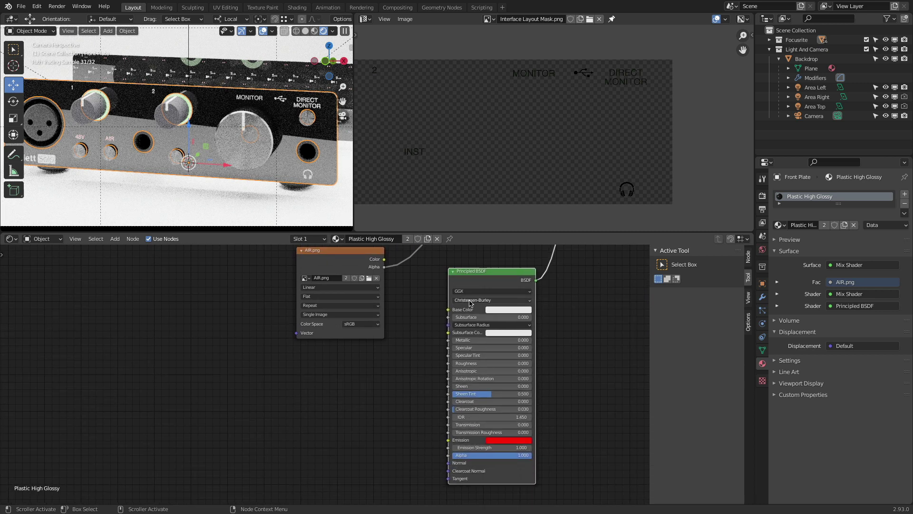
{"action": "left_click", "coordinate": [515, 438]}
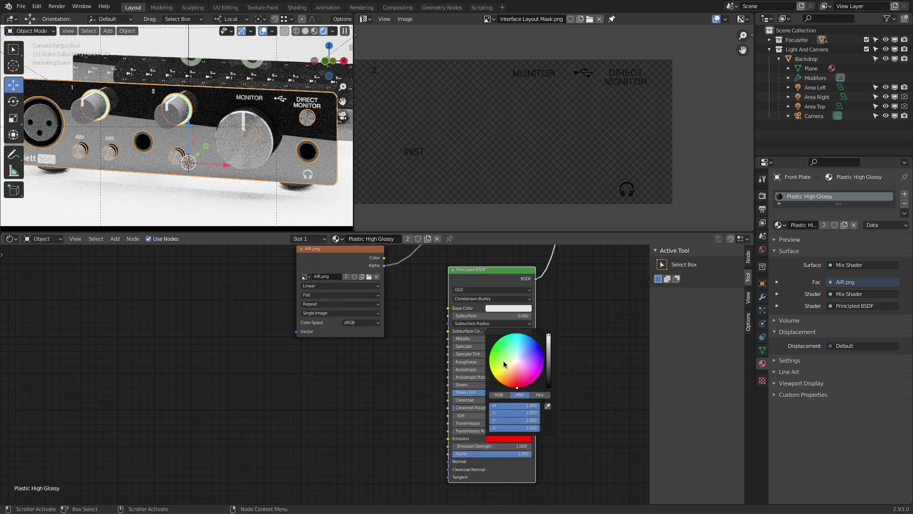
{"action": "left_click_drag", "start_coordinate": [501, 367], "coordinate": [499, 380]}
{"action": "left_click", "coordinate": [373, 424]}
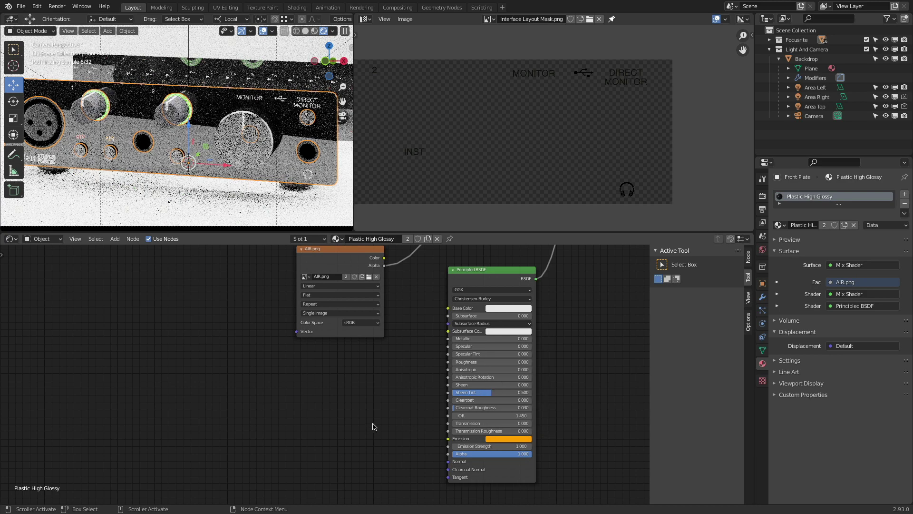
- Hide the Backdrop and the whole Light And Camera collection in the viewport
{"action": "scroll", "coordinate": [372, 427], "scroll_direction": "down", "scroll_amount": 4}
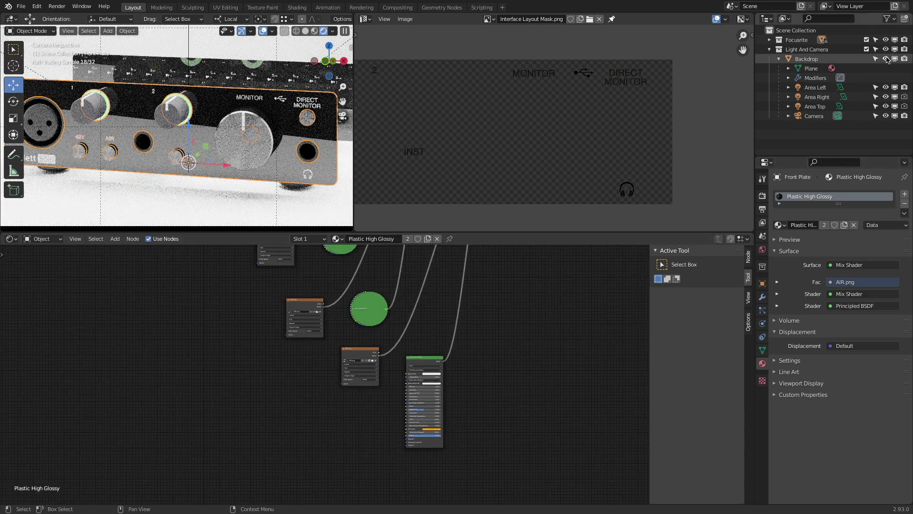
{"action": "left_click", "coordinate": [886, 59]}
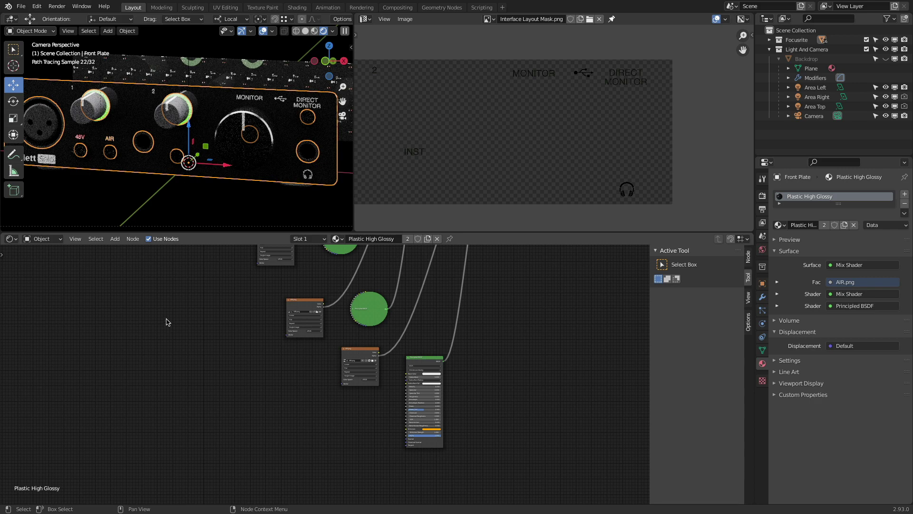
{"action": "middle_click_drag", "start_coordinate": [201, 319], "coordinate": [280, 449]}
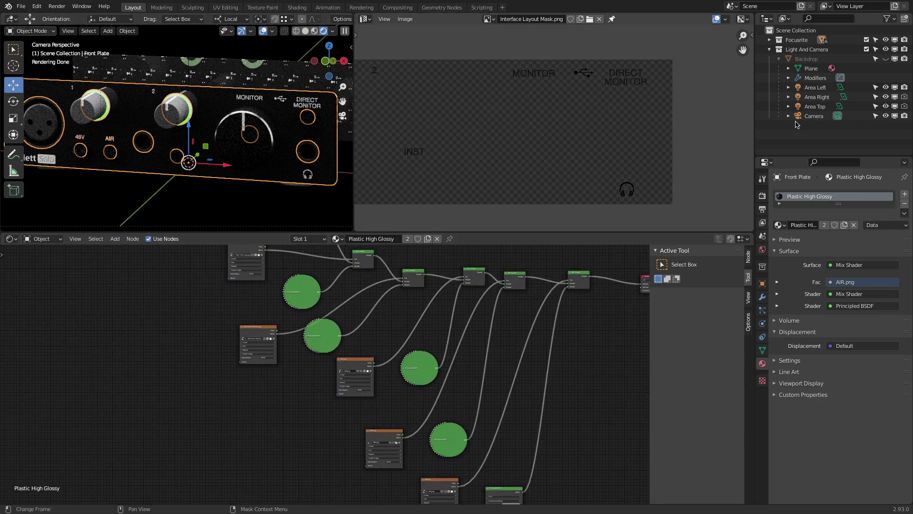
{"action": "left_click", "coordinate": [886, 49]}
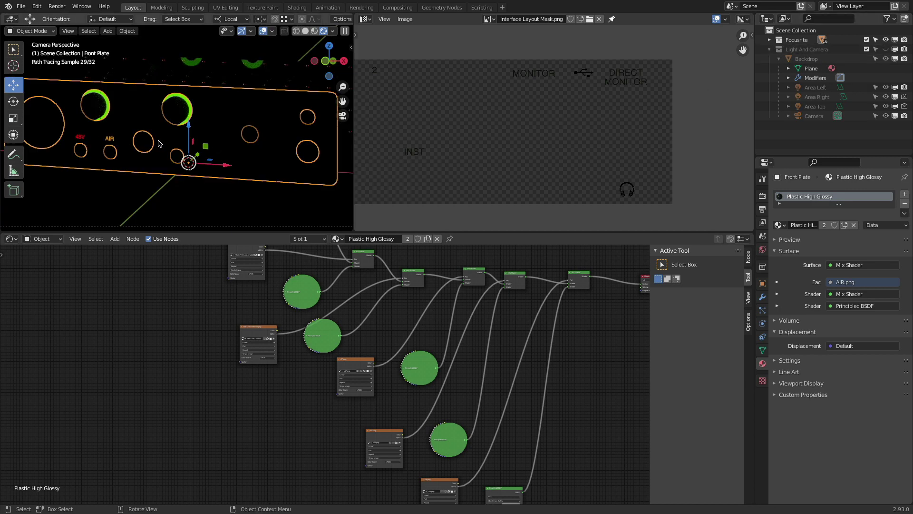
- Examine the label textures and their Principled BSDFs along the Mix Shader chain
{"action": "scroll", "coordinate": [383, 397], "scroll_direction": "up", "scroll_amount": 5}
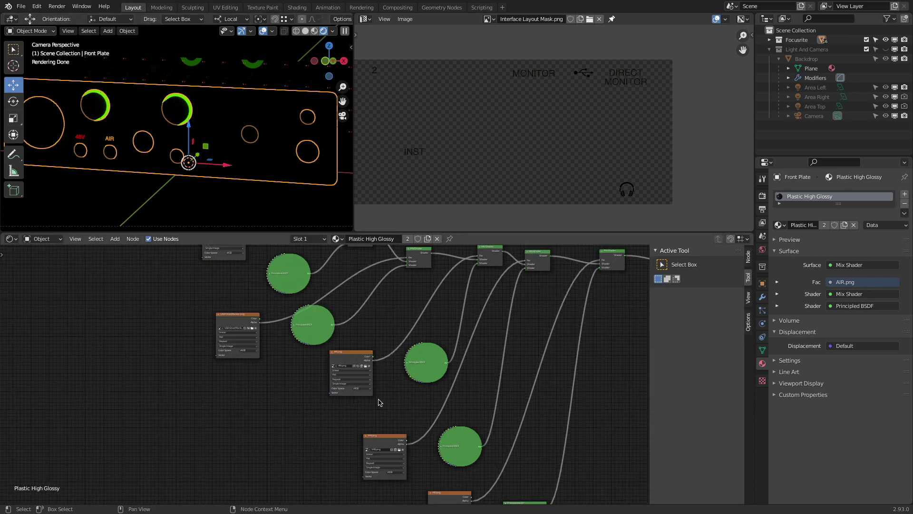
{"action": "scroll", "coordinate": [394, 398], "scroll_direction": "down", "scroll_amount": 5}
{"action": "middle_click_drag", "start_coordinate": [418, 448], "coordinate": [376, 359]}
{"action": "scroll", "coordinate": [373, 382], "scroll_direction": "up", "scroll_amount": 4}
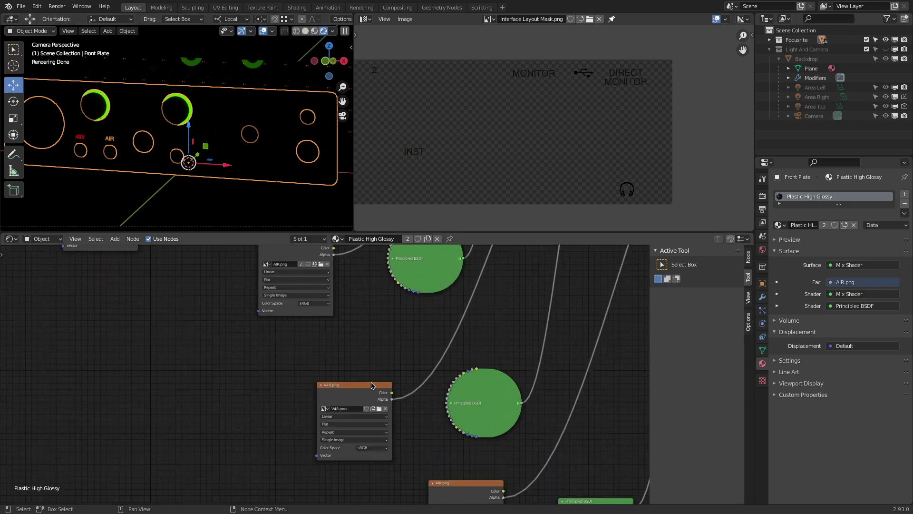
{"action": "middle_click_drag", "start_coordinate": [462, 489], "coordinate": [296, 261]}
{"action": "middle_click_drag", "start_coordinate": [379, 331], "coordinate": [436, 453]}
{"action": "middle_click_drag", "start_coordinate": [257, 254], "coordinate": [371, 442]}
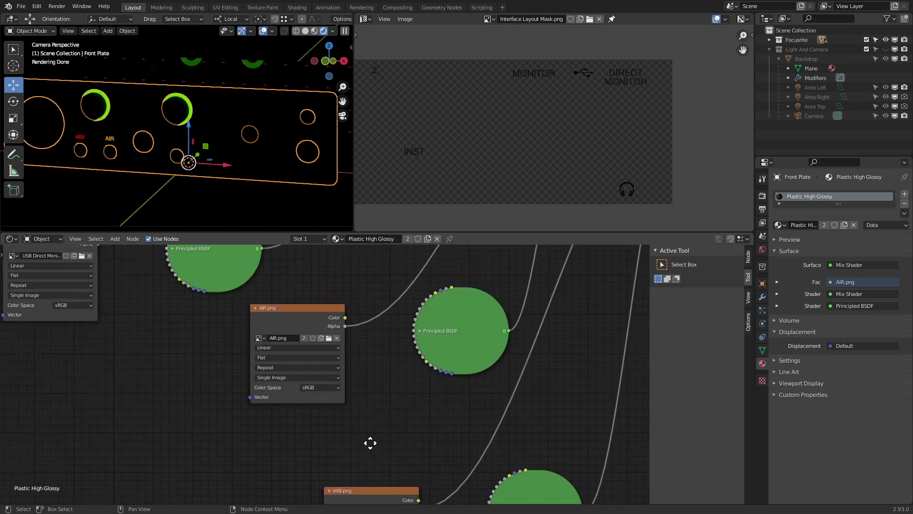
{"action": "middle_click_drag", "start_coordinate": [299, 247], "coordinate": [288, 408]}
{"action": "scroll", "coordinate": [288, 407], "scroll_direction": "down", "scroll_amount": 2}
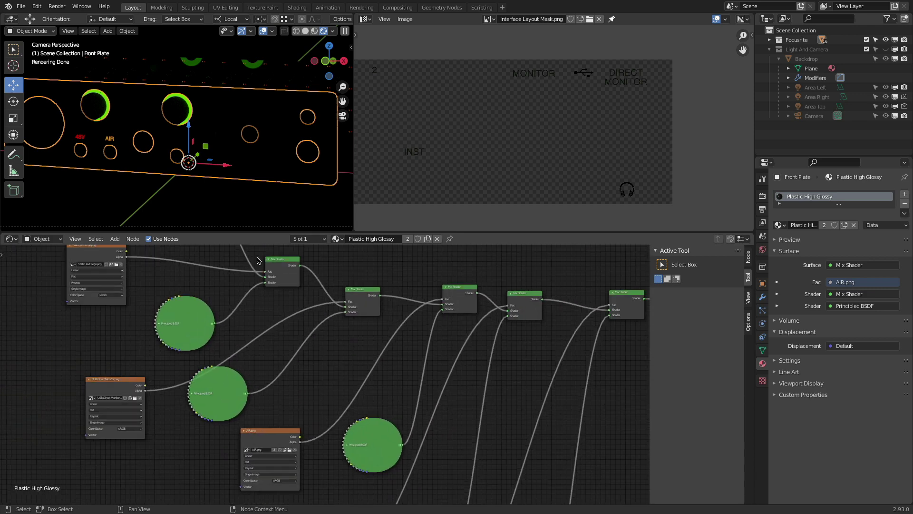
{"action": "scroll", "coordinate": [310, 363], "scroll_direction": "down", "scroll_amount": 5}
{"action": "scroll", "coordinate": [220, 388], "scroll_direction": "up", "scroll_amount": 7}
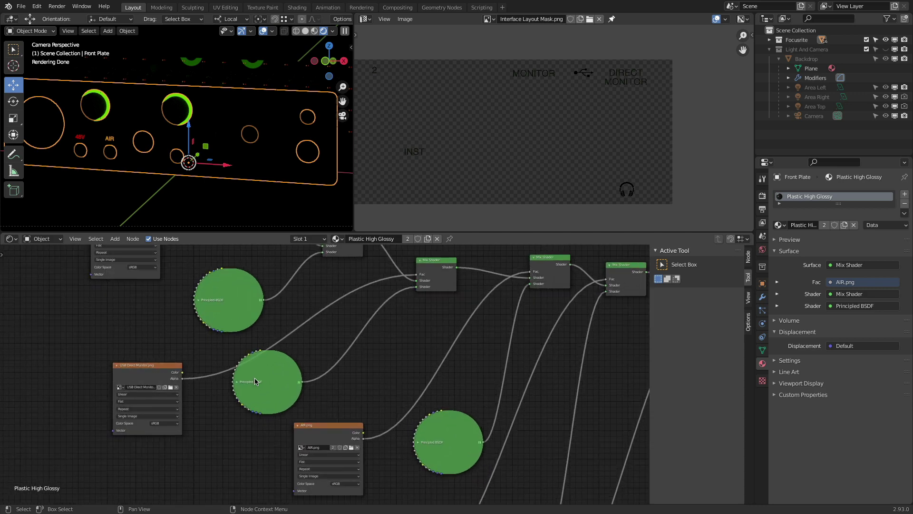
- Expand the Principled BSDF beside the USB Direct Monitor texture and set its Emission Strength to 1
{"action": "left_click", "coordinate": [261, 386]}
{"action": "left_click", "coordinate": [238, 382]}
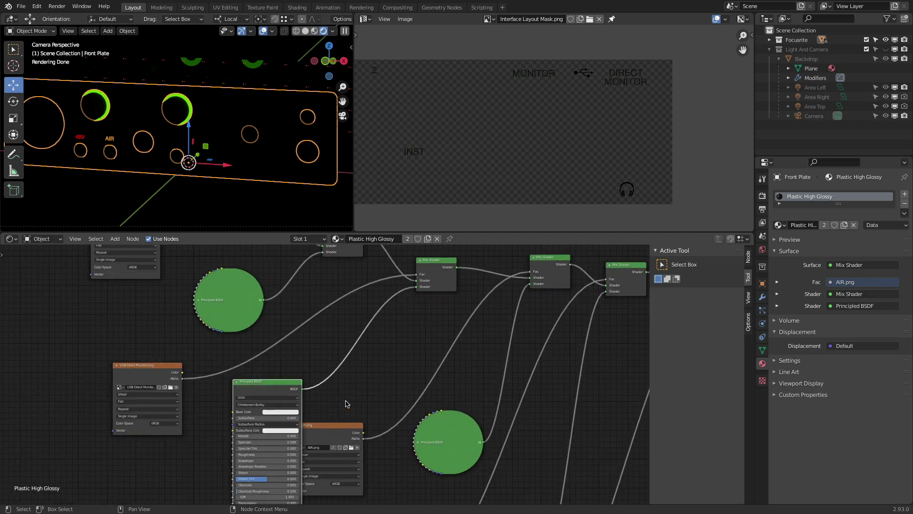
{"action": "middle_click_drag", "start_coordinate": [346, 402], "coordinate": [353, 361]}
{"action": "left_click", "coordinate": [290, 480]}
{"action": "type", "text": "1"}
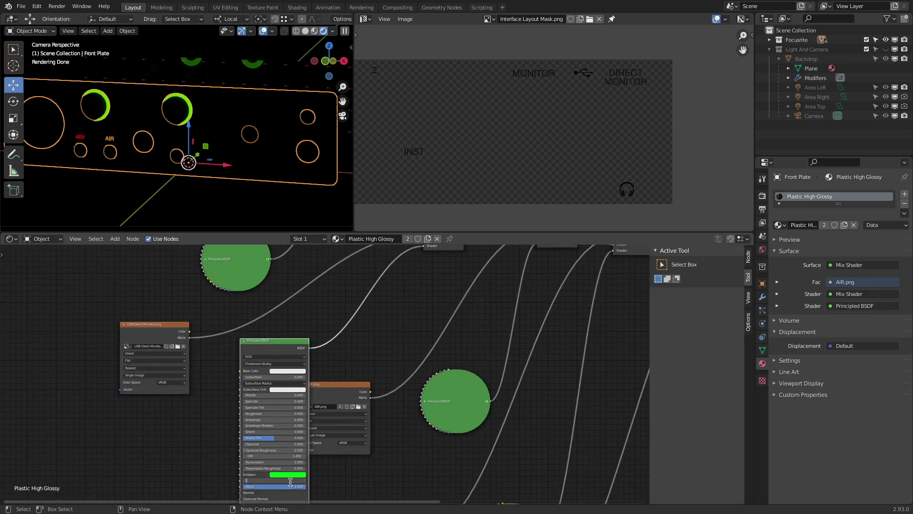
{"action": "key", "text": "Return"}
{"action": "left_click", "coordinate": [290, 481]}
{"action": "left_click", "coordinate": [161, 443]}
- Move the Static Text Logo texture node away from the BSDF nodes and collapse it
{"action": "scroll", "coordinate": [172, 405], "scroll_direction": "down", "scroll_amount": 6}
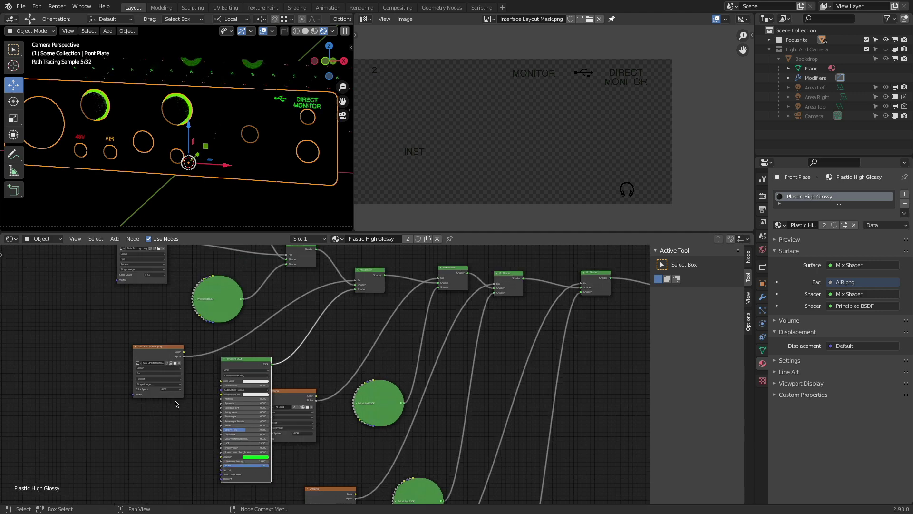
{"action": "middle_click_drag", "start_coordinate": [172, 321], "coordinate": [208, 381]}
{"action": "scroll", "coordinate": [205, 325], "scroll_direction": "down", "scroll_amount": 2}
{"action": "scroll", "coordinate": [202, 319], "scroll_direction": "up", "scroll_amount": 5}
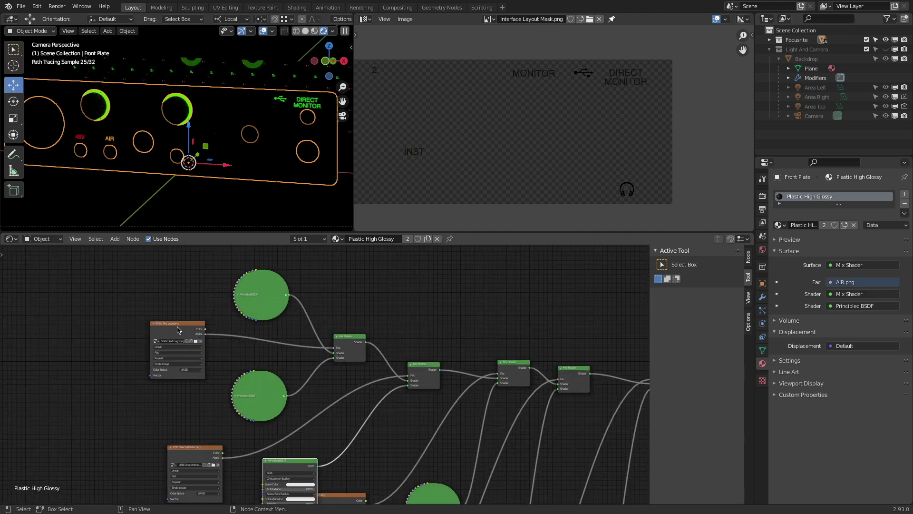
{"action": "left_click_drag", "start_coordinate": [178, 329], "coordinate": [124, 315]}
{"action": "left_click", "coordinate": [109, 303]}
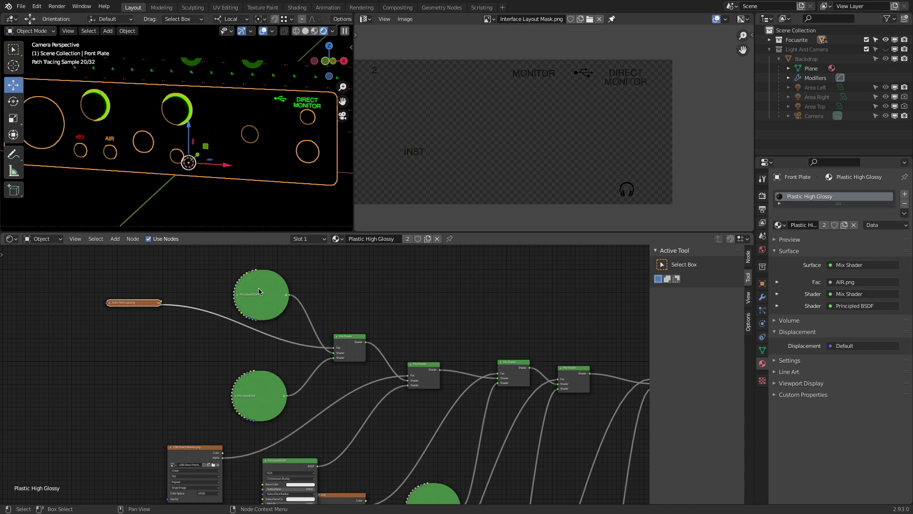
- Group the two collapsed Principled BSDFs and their Mix Shader closely around the Static Text Logo texture node
{"action": "left_click_drag", "start_coordinate": [259, 292], "coordinate": [219, 271]}
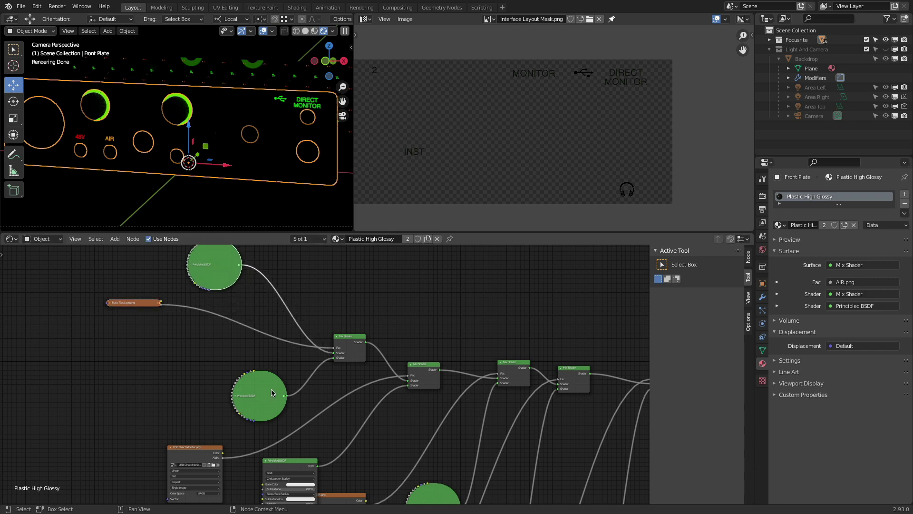
{"action": "left_click_drag", "start_coordinate": [271, 389], "coordinate": [202, 330]}
{"action": "scroll", "coordinate": [229, 381], "scroll_direction": "up", "scroll_amount": 7}
{"action": "scroll", "coordinate": [229, 381], "scroll_direction": "down", "scroll_amount": 6}
{"action": "middle_click_drag", "start_coordinate": [329, 338], "coordinate": [331, 366]}
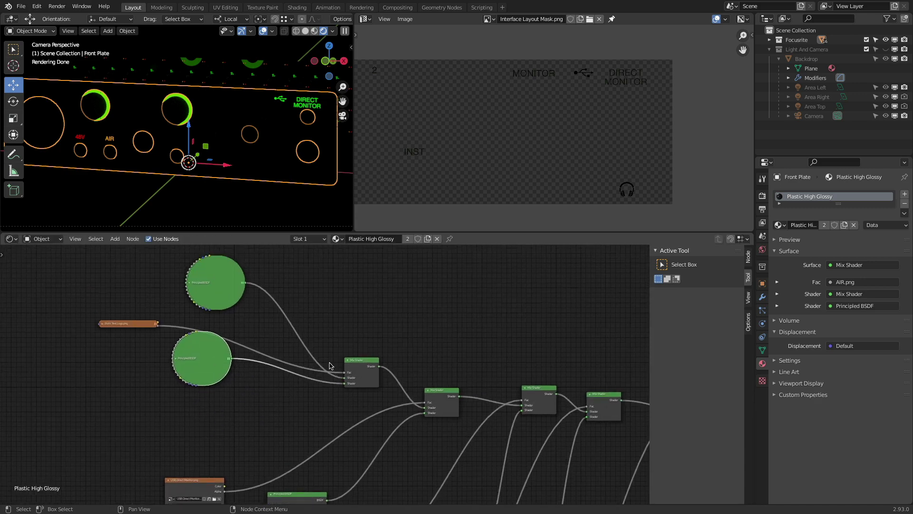
{"action": "left_click_drag", "start_coordinate": [353, 365], "coordinate": [265, 318]}
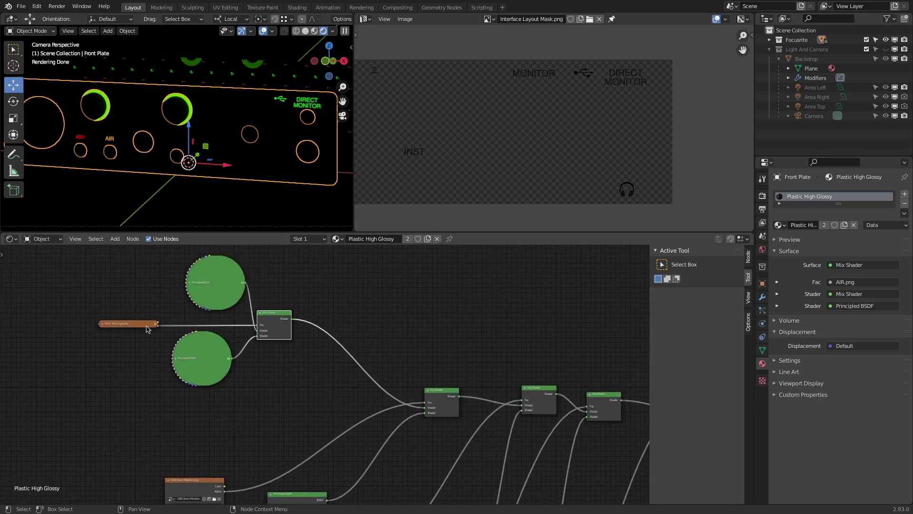
{"action": "left_click_drag", "start_coordinate": [148, 328], "coordinate": [150, 324]}
- Collapse the USB Direct Monitor texture node and stack it directly above its green-emission Principled BSDF, away from the AIR.png node
{"action": "middle_click_drag", "start_coordinate": [296, 393], "coordinate": [279, 310]}
{"action": "middle_click_drag", "start_coordinate": [278, 343], "coordinate": [289, 297]}
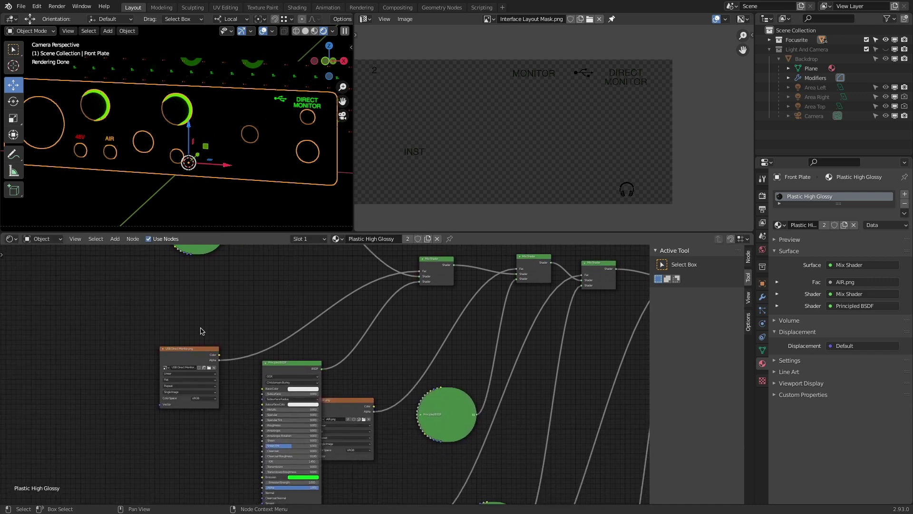
{"action": "left_click", "coordinate": [162, 350]}
{"action": "left_click_drag", "start_coordinate": [164, 349], "coordinate": [106, 324]}
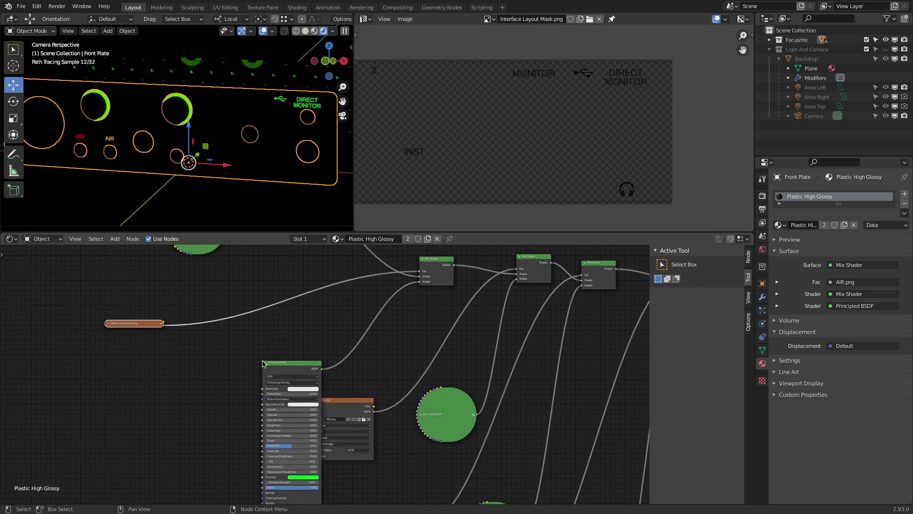
{"action": "left_click_drag", "start_coordinate": [266, 362], "coordinate": [153, 328]}
{"action": "scroll", "coordinate": [111, 326], "scroll_direction": "up", "scroll_amount": 6}
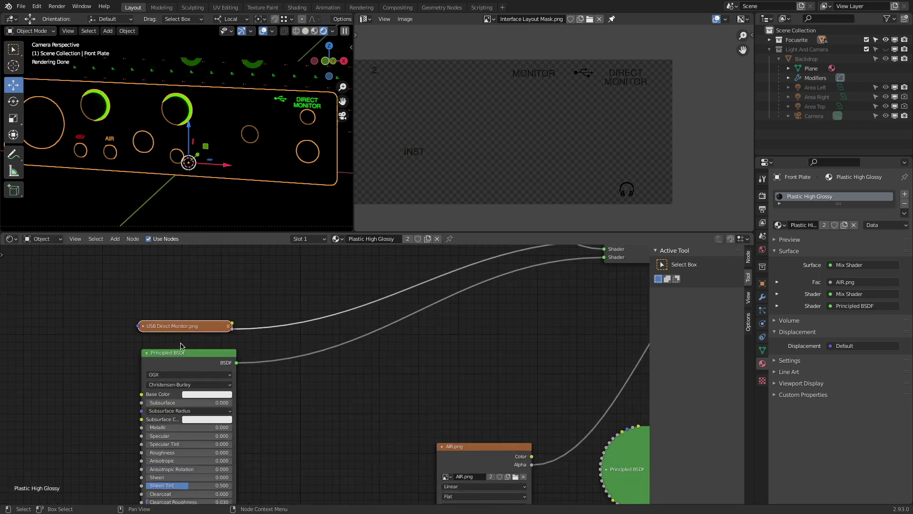
- Collapse the nearest AIR.png texture node, expand its red-emission Principled BSDF, and stack the pair beside the USB Direct Monitor nodes
{"action": "scroll", "coordinate": [299, 390], "scroll_direction": "down", "scroll_amount": 4}
{"action": "middle_click_drag", "start_coordinate": [393, 405], "coordinate": [374, 372]}
{"action": "left_click", "coordinate": [385, 396]}
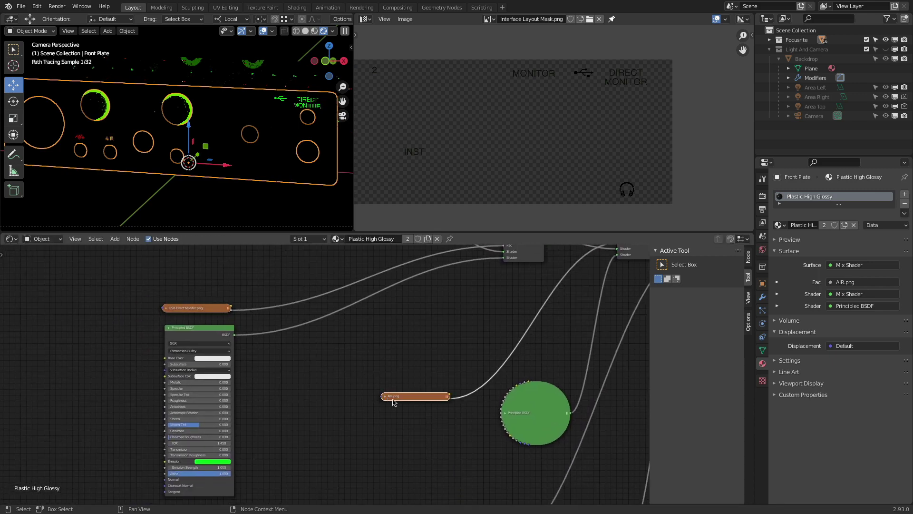
{"action": "left_click_drag", "start_coordinate": [394, 399], "coordinate": [320, 341]}
{"action": "middle_click_drag", "start_coordinate": [369, 407], "coordinate": [359, 335]}
{"action": "scroll", "coordinate": [360, 338], "scroll_direction": "down", "scroll_amount": 2}
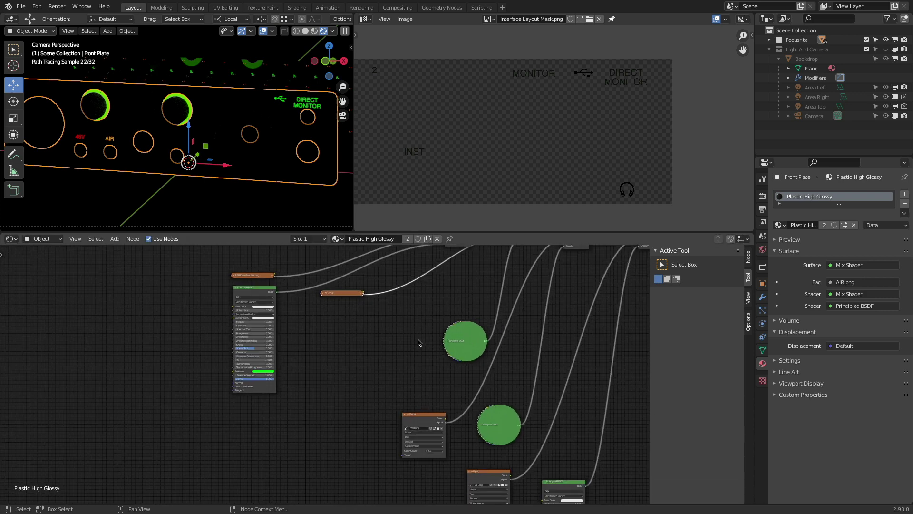
{"action": "left_click_drag", "start_coordinate": [467, 330], "coordinate": [338, 314]}
{"action": "middle_click_drag", "start_coordinate": [386, 337], "coordinate": [381, 383]}
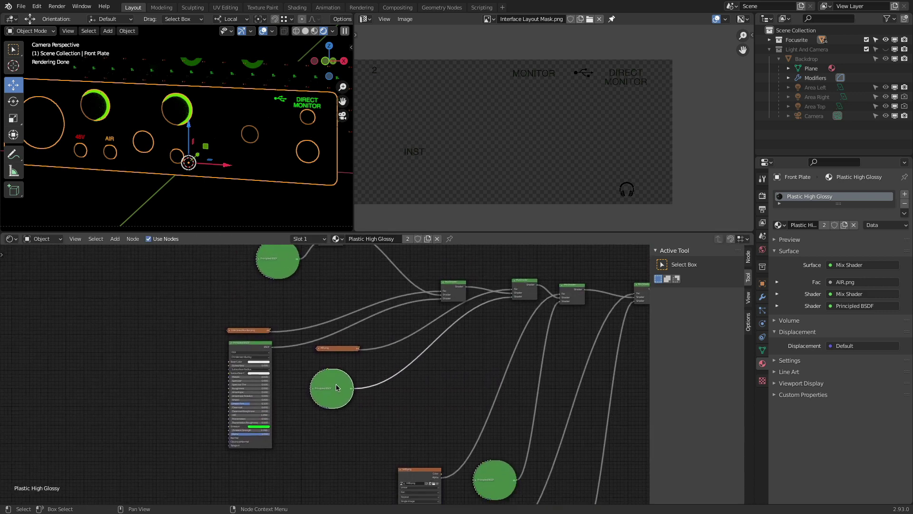
{"action": "scroll", "coordinate": [328, 375], "scroll_direction": "up", "scroll_amount": 4}
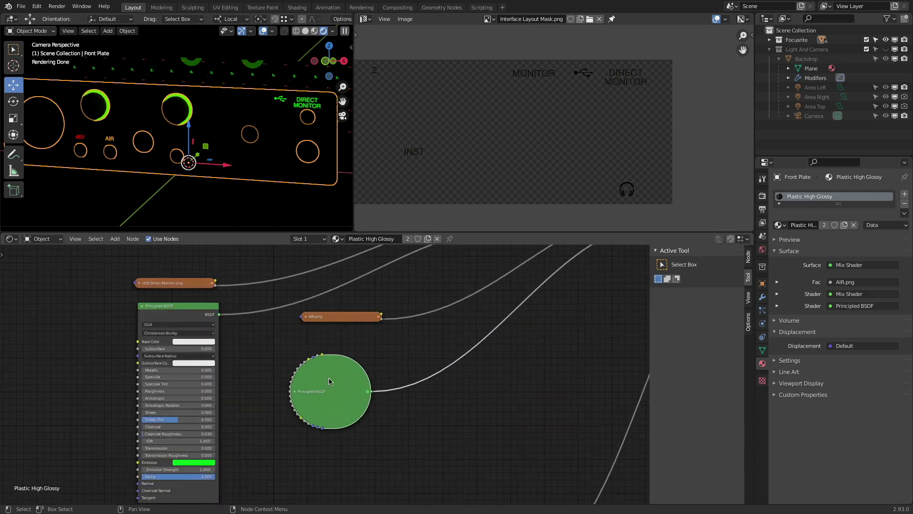
{"action": "left_click", "coordinate": [290, 394]}
{"action": "left_click_drag", "start_coordinate": [323, 391], "coordinate": [278, 339]}
{"action": "left_click_drag", "start_coordinate": [326, 310], "coordinate": [266, 325]}
- Collapse the V48.png texture node, expand its Principled BSDF, and stack the pair beside the first AIR.png nodes
{"action": "scroll", "coordinate": [381, 371], "scroll_direction": "down", "scroll_amount": 8}
{"action": "middle_click_drag", "start_coordinate": [406, 361], "coordinate": [387, 321]}
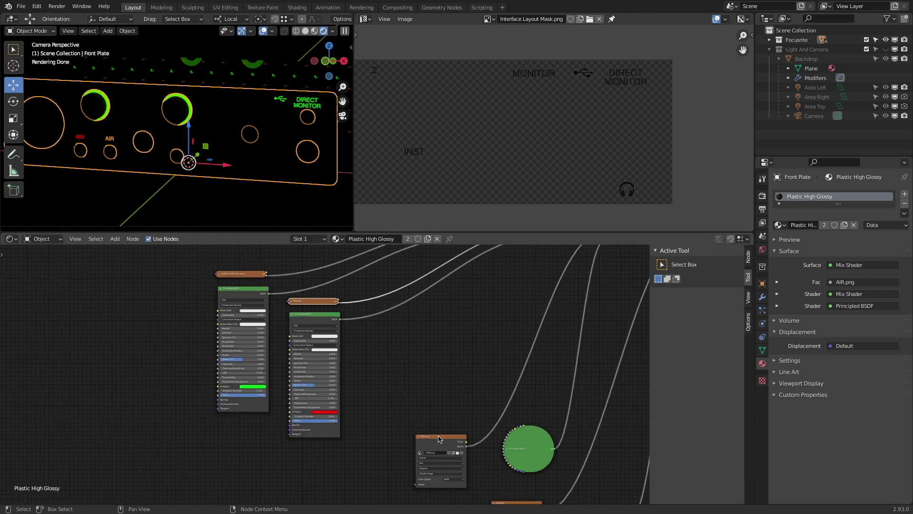
{"action": "left_click", "coordinate": [420, 438]}
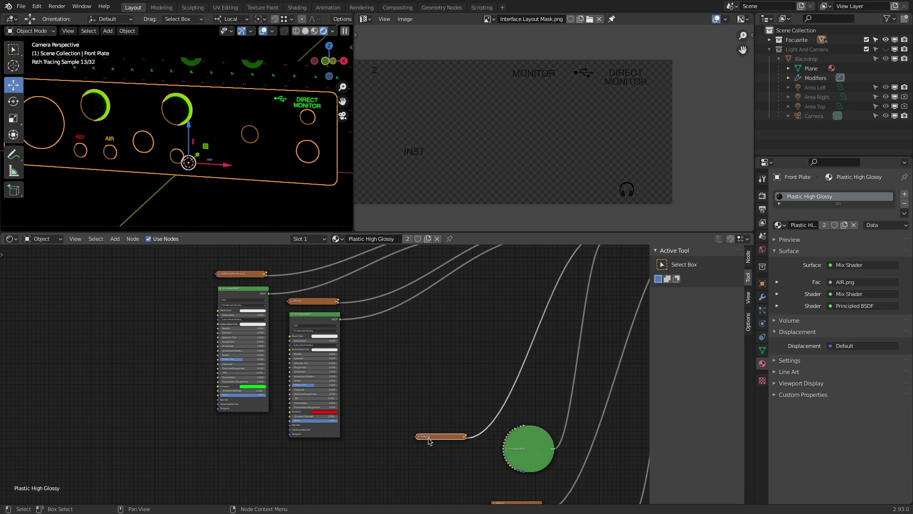
{"action": "left_click_drag", "start_coordinate": [420, 437], "coordinate": [402, 342]}
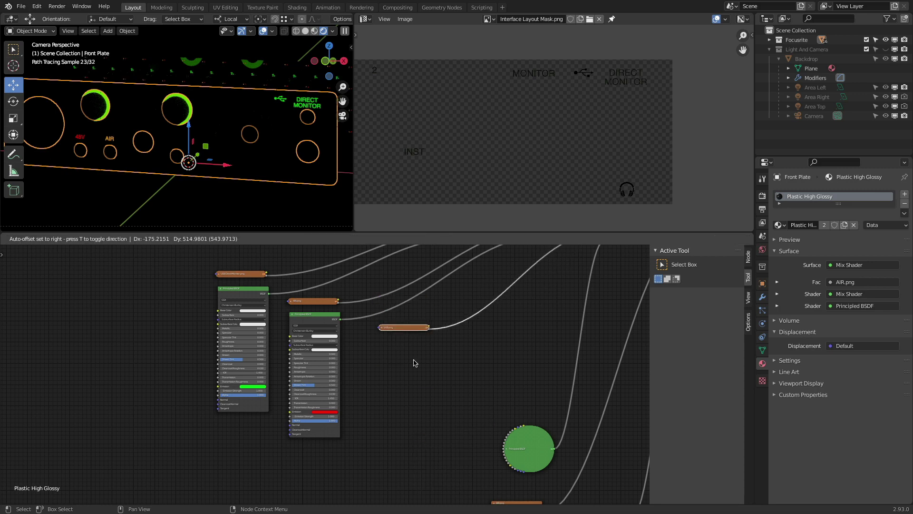
{"action": "left_click", "coordinate": [508, 448]}
{"action": "left_click_drag", "start_coordinate": [518, 445], "coordinate": [392, 339]}
{"action": "middle_click_drag", "start_coordinate": [471, 400], "coordinate": [464, 428]}
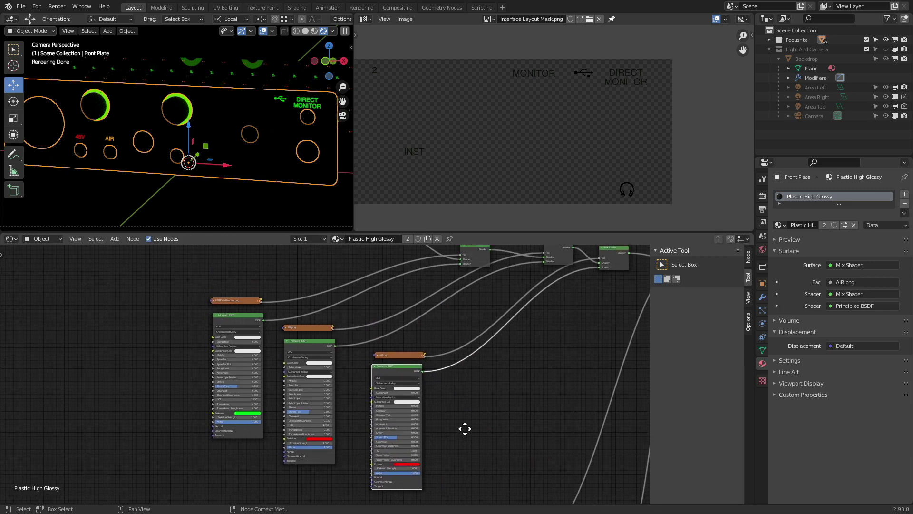
- Reload AIR.png from the Textures folder in the texture node between USB Direct Monitor and V48, and collapse the node
{"action": "scroll", "coordinate": [277, 319], "scroll_direction": "up", "scroll_amount": 4}
{"action": "scroll", "coordinate": [278, 320], "scroll_direction": "up", "scroll_amount": 1}
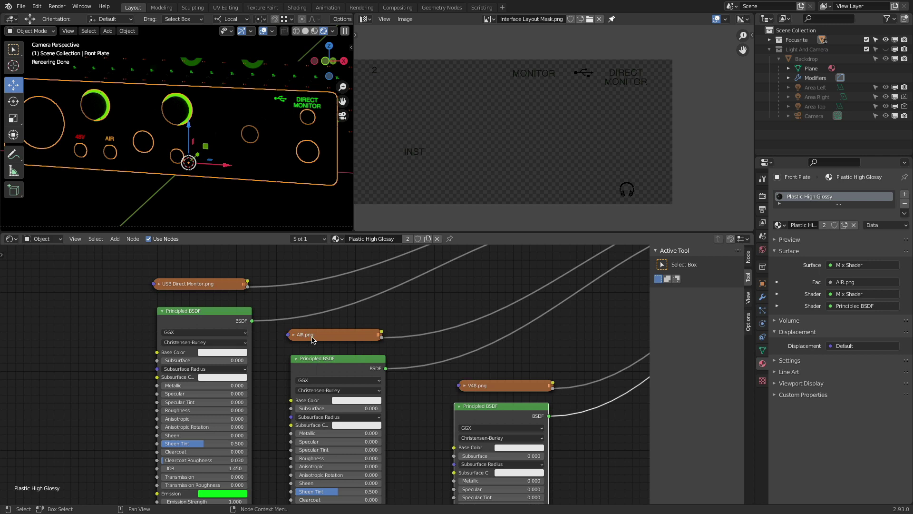
{"action": "scroll", "coordinate": [427, 417], "scroll_direction": "down", "scroll_amount": 3}
{"action": "middle_click_drag", "start_coordinate": [424, 347], "coordinate": [431, 332]}
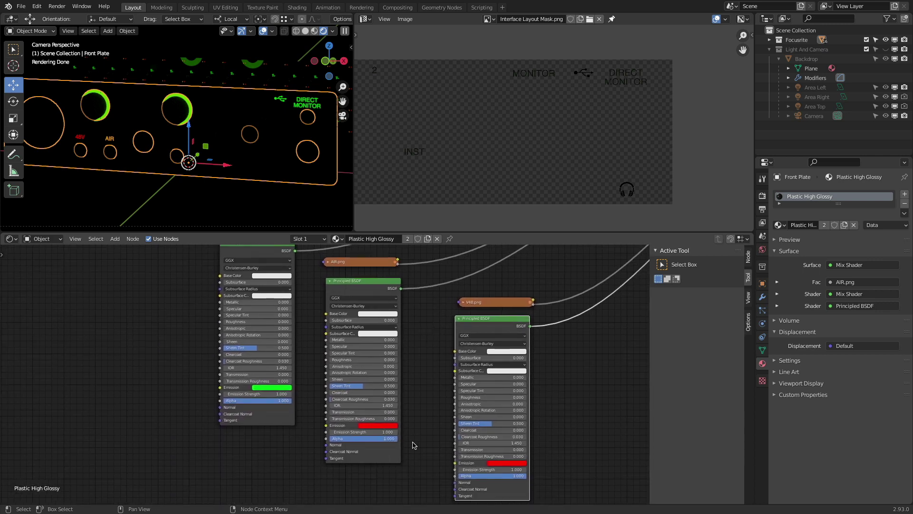
{"action": "middle_click_drag", "start_coordinate": [389, 439], "coordinate": [280, 500]}
{"action": "middle_click_drag", "start_coordinate": [480, 365], "coordinate": [399, 400]}
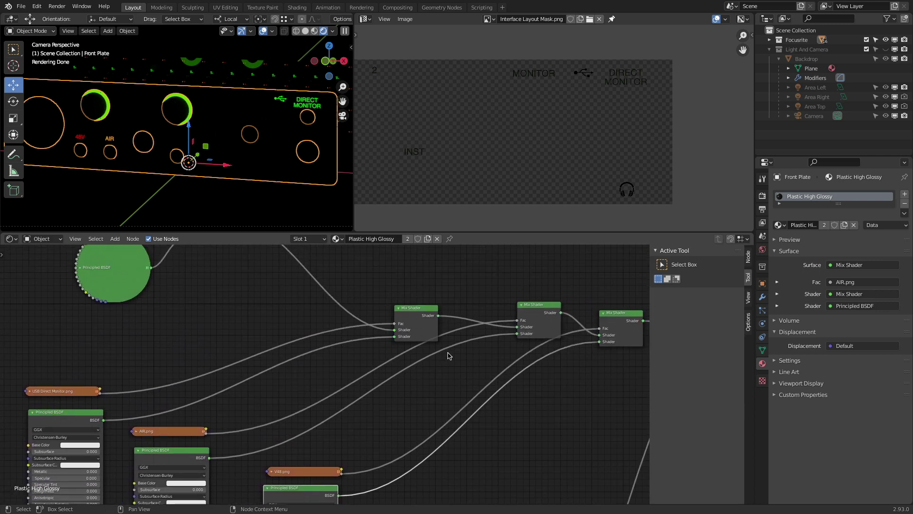
{"action": "left_click", "coordinate": [141, 433]}
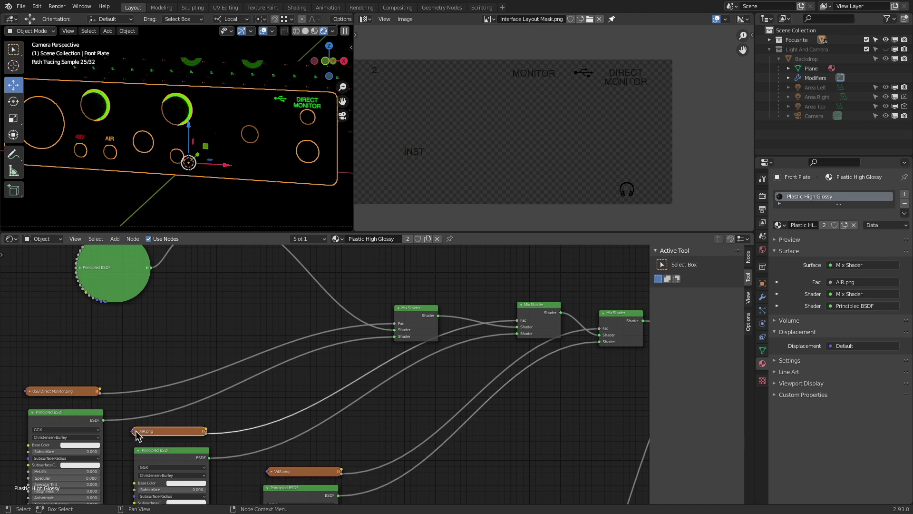
{"action": "left_click", "coordinate": [135, 431]}
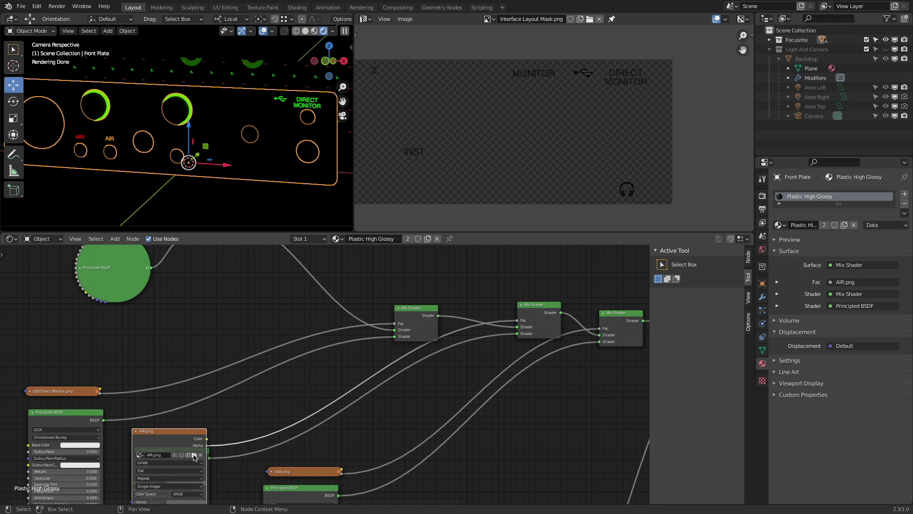
{"action": "left_click", "coordinate": [194, 455]}
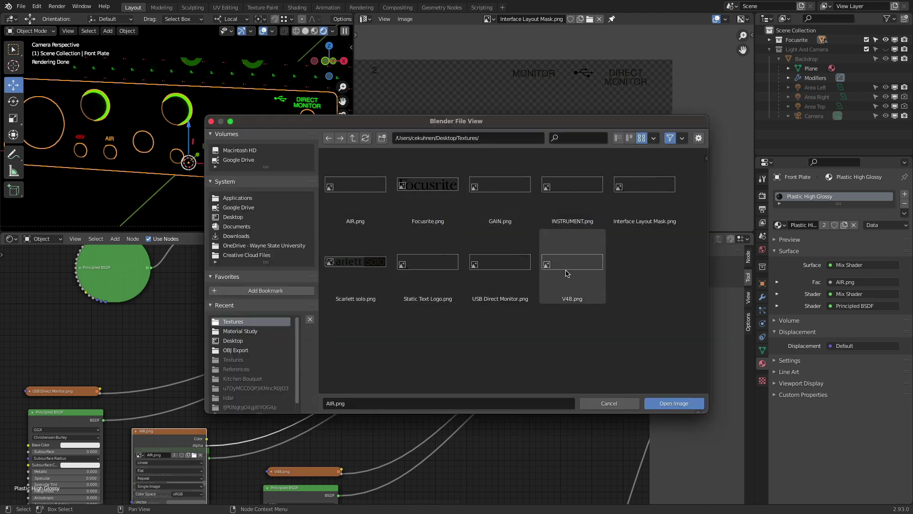
{"action": "left_click", "coordinate": [364, 191]}
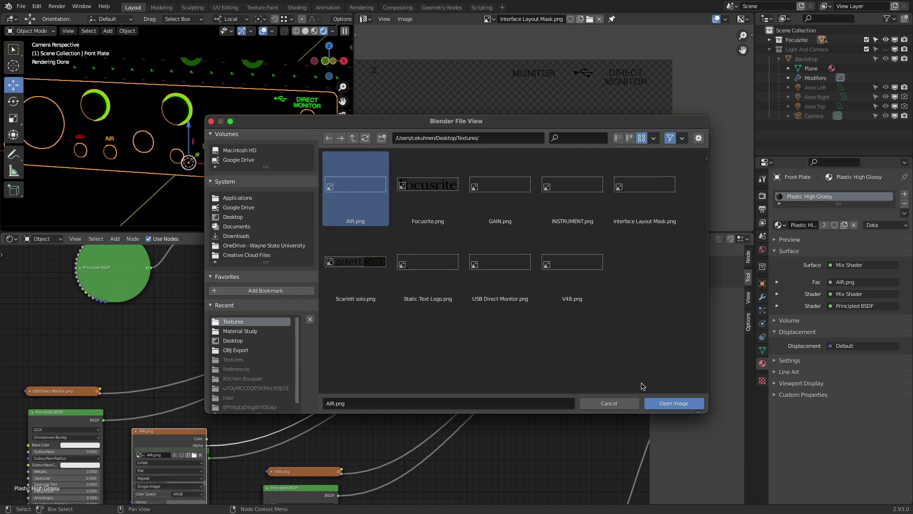
{"action": "left_click", "coordinate": [660, 403]}
{"action": "middle_click_drag", "start_coordinate": [342, 350], "coordinate": [393, 257]}
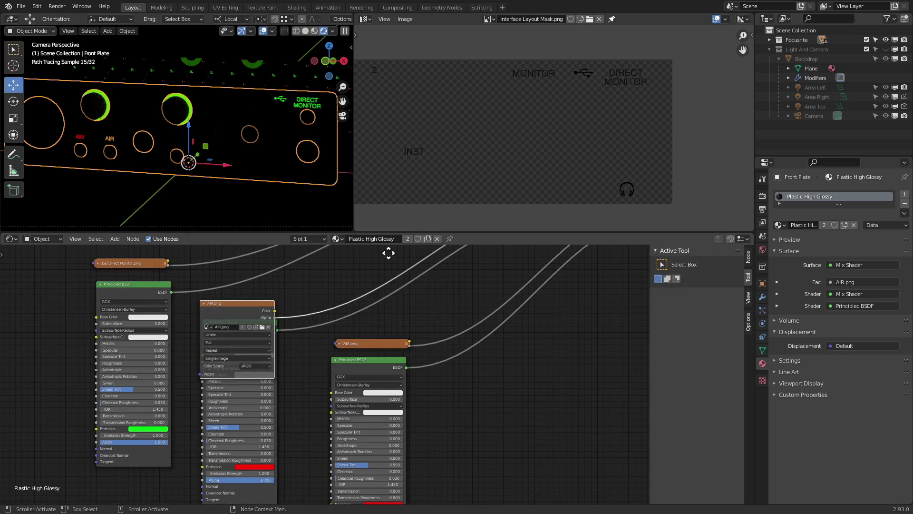
{"action": "left_click", "coordinate": [203, 303]}
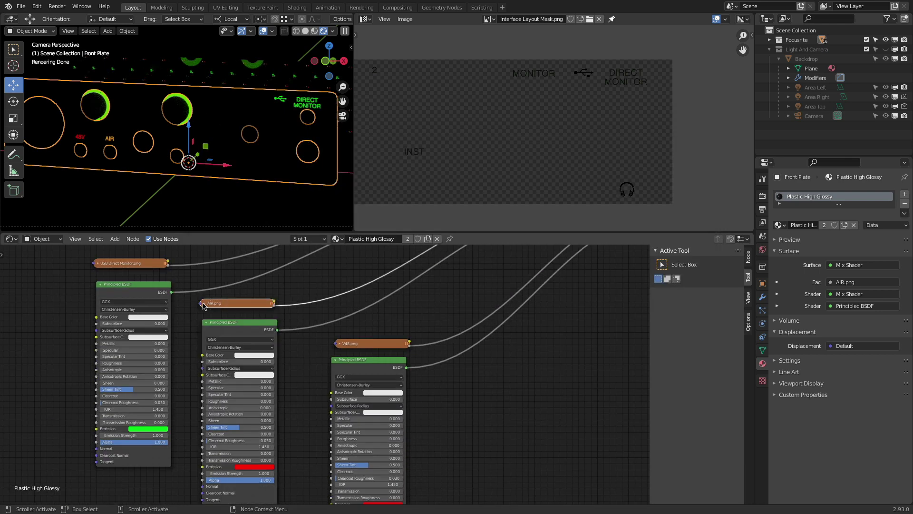
- Move the last AIR.png texture node and its orange-emission Principled BSDF closer to the V48 nodes
{"action": "middle_click_drag", "start_coordinate": [359, 411], "coordinate": [370, 280]}
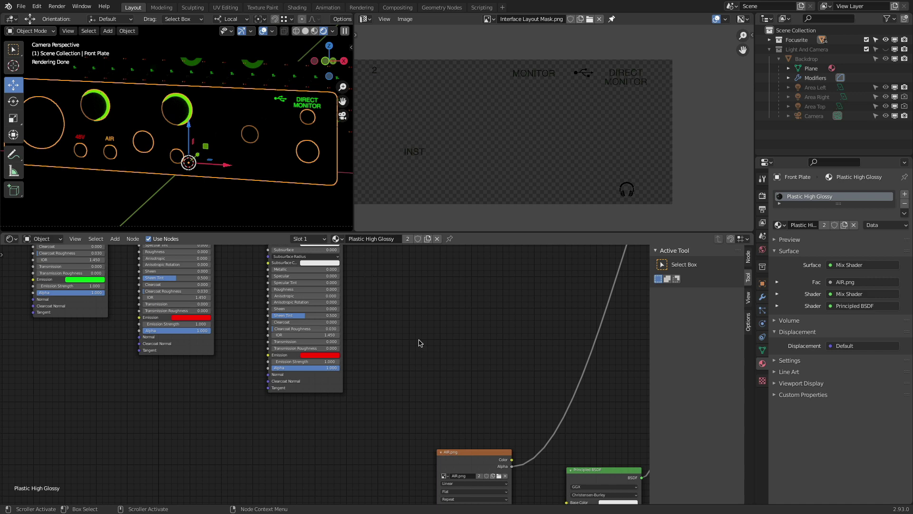
{"action": "scroll", "coordinate": [418, 328], "scroll_direction": "down", "scroll_amount": 3}
{"action": "key", "text": "g"}
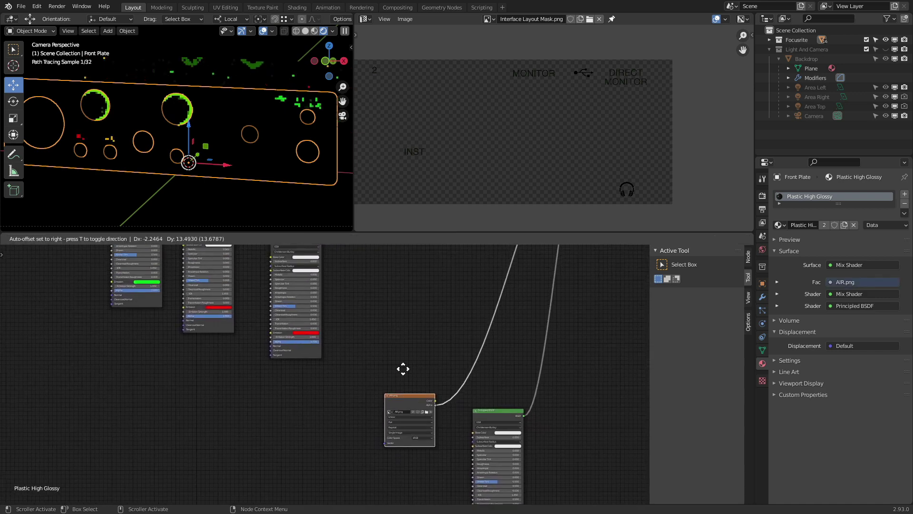
{"action": "left_click_drag", "start_coordinate": [403, 368], "coordinate": [372, 253]}
{"action": "left_click_drag", "start_coordinate": [489, 410], "coordinate": [366, 317]}
- Shift the emission color of the last Principled BSDF slightly toward a yellower orange
{"action": "scroll", "coordinate": [365, 316], "scroll_direction": "up", "scroll_amount": 5}
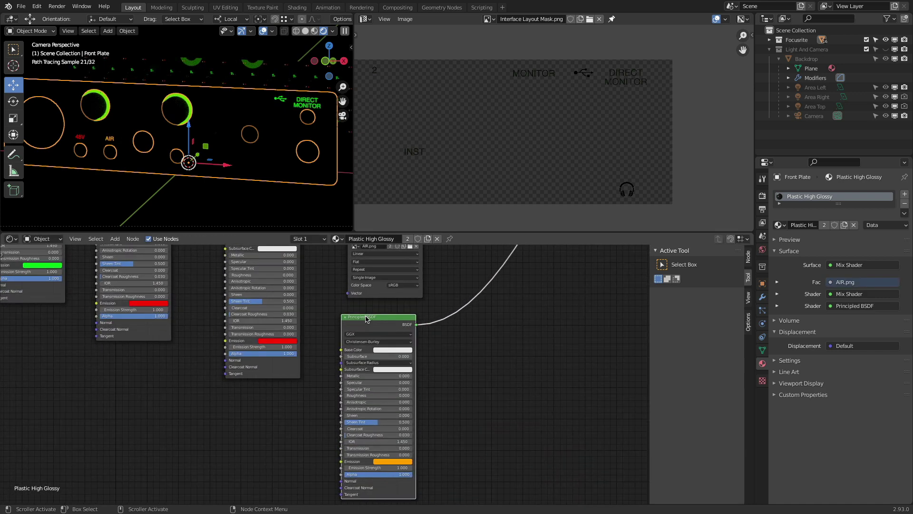
{"action": "scroll", "coordinate": [366, 318], "scroll_direction": "up", "scroll_amount": 1}
{"action": "middle_click_drag", "start_coordinate": [368, 362], "coordinate": [359, 325]}
{"action": "left_click", "coordinate": [381, 450]}
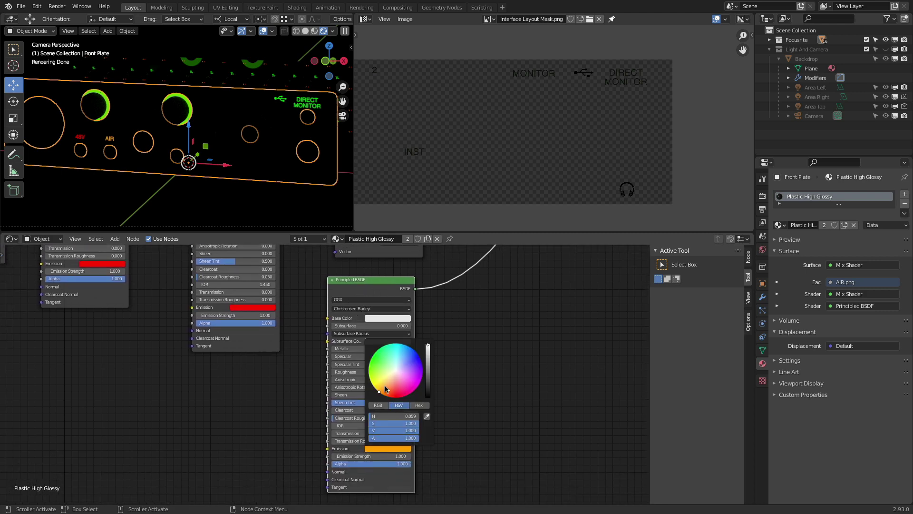
{"action": "mouse_move", "coordinate": [386, 387]}
{"action": "left_mouse_down"}
{"action": "mouse_move", "coordinate": [403, 396]}
{"action": "mouse_move", "coordinate": [378, 391]}
{"action": "left_mouse_up"}
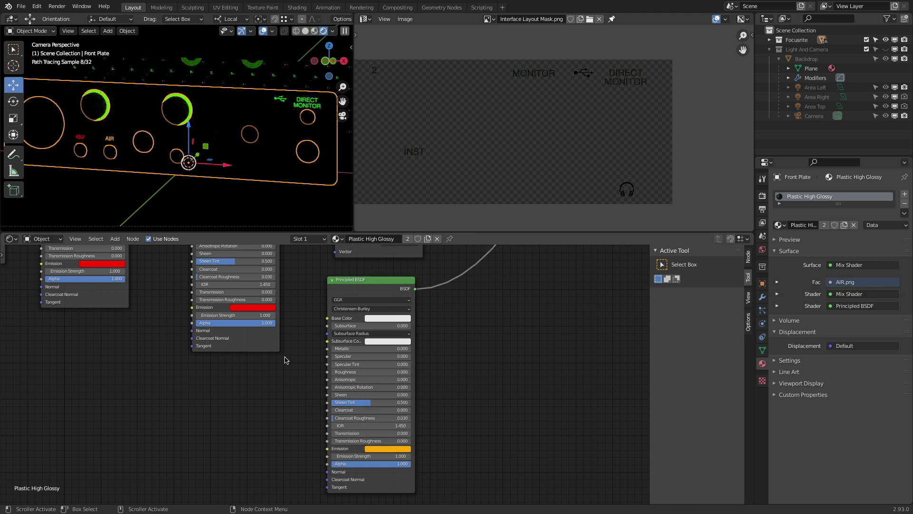
- Replace AIR.png with INSTRUMENT.png in the texture node between USB Direct Monitor and V48, and collapse the node
{"action": "middle_click_drag", "start_coordinate": [357, 279], "coordinate": [305, 410]}
{"action": "left_click", "coordinate": [185, 349]}
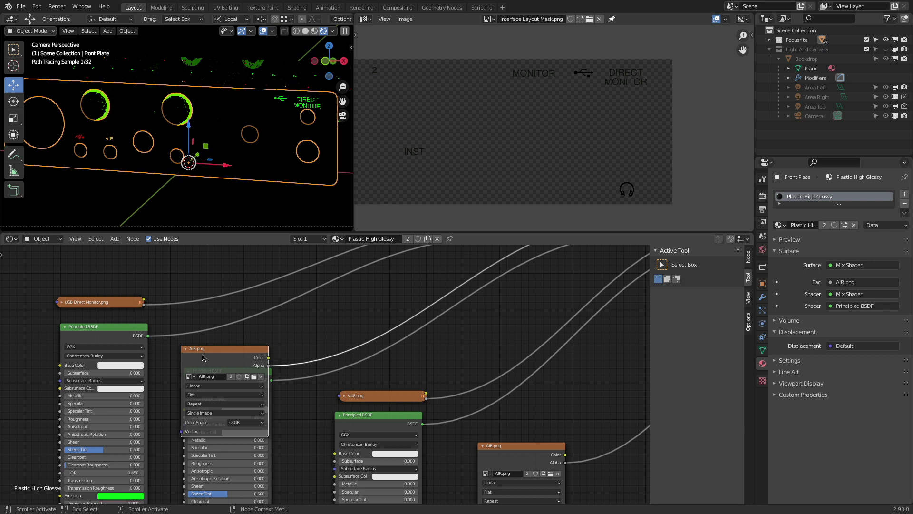
{"action": "left_click", "coordinate": [261, 376]}
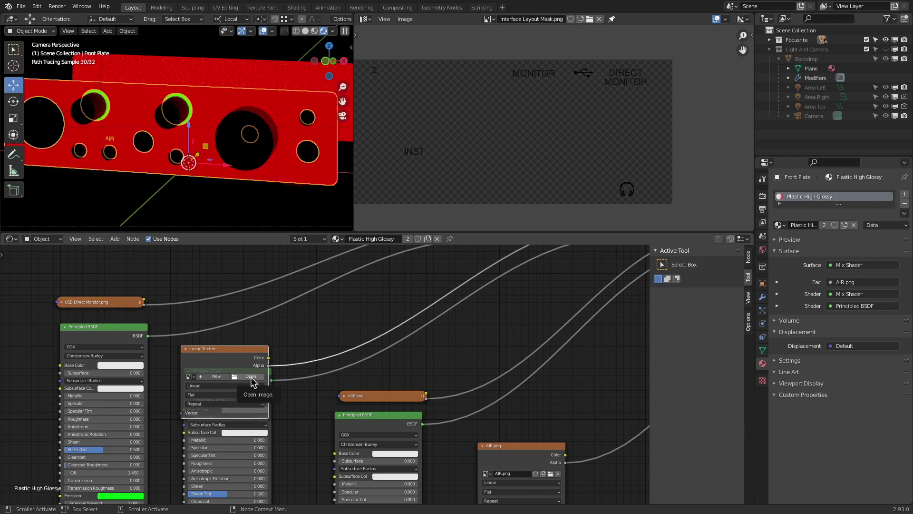
{"action": "left_click", "coordinate": [251, 376]}
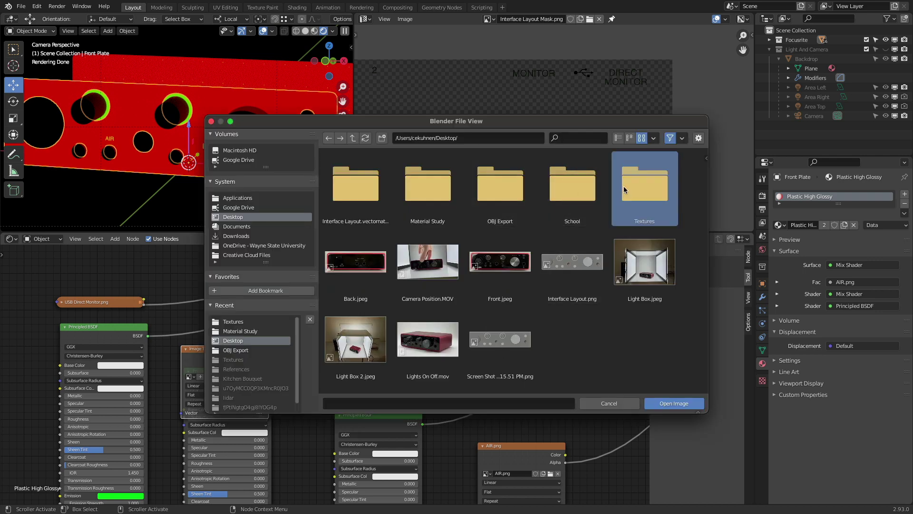
{"action": "double_click", "coordinate": [645, 188]}
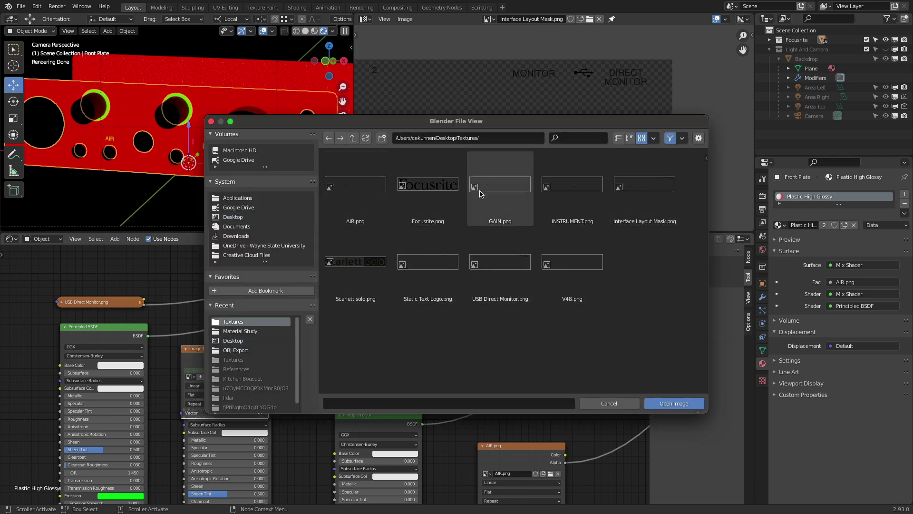
{"action": "left_click", "coordinate": [557, 192]}
{"action": "left_click", "coordinate": [662, 405]}
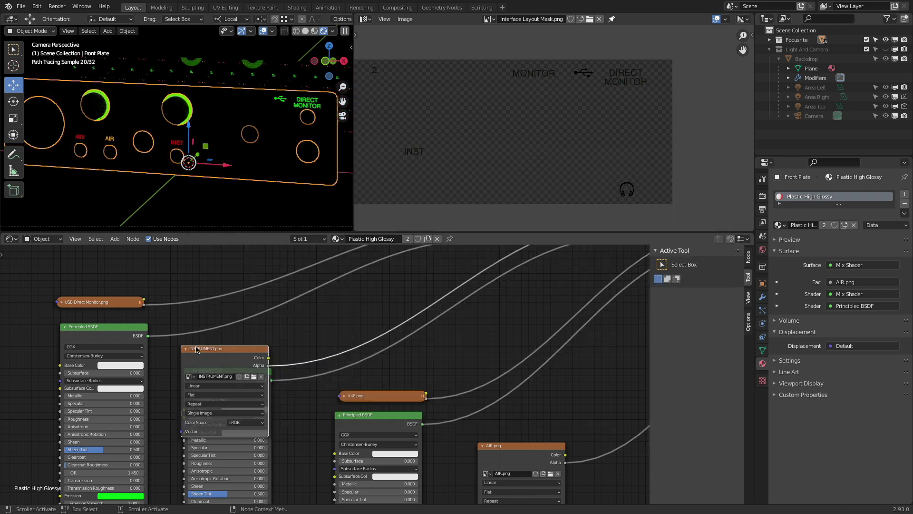
{"action": "left_click", "coordinate": [186, 349]}
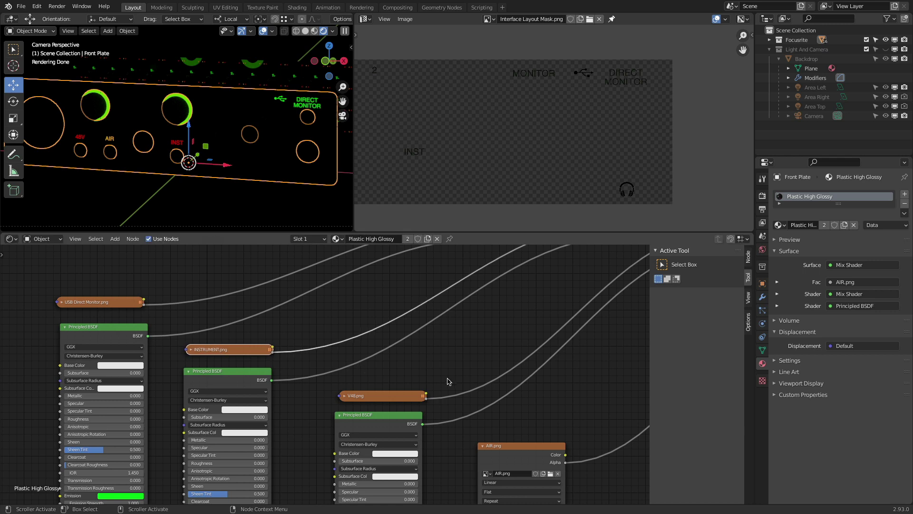
- Tighten the V48 node spacing, collapse the AIR.png texture, and stack it above its orange-emission BSDF to complete the staggered row
{"action": "middle_click_drag", "start_coordinate": [373, 412], "coordinate": [346, 394]}
{"action": "left_click_drag", "start_coordinate": [346, 399], "coordinate": [306, 378]}
{"action": "middle_click_drag", "start_coordinate": [362, 407], "coordinate": [310, 334]}
{"action": "left_click", "coordinate": [403, 356]}
{"action": "left_click_drag", "start_coordinate": [432, 357], "coordinate": [392, 344]}
{"action": "left_click_drag", "start_coordinate": [456, 456], "coordinate": [405, 359]}
{"action": "scroll", "coordinate": [507, 366], "scroll_direction": "down", "scroll_amount": 5}
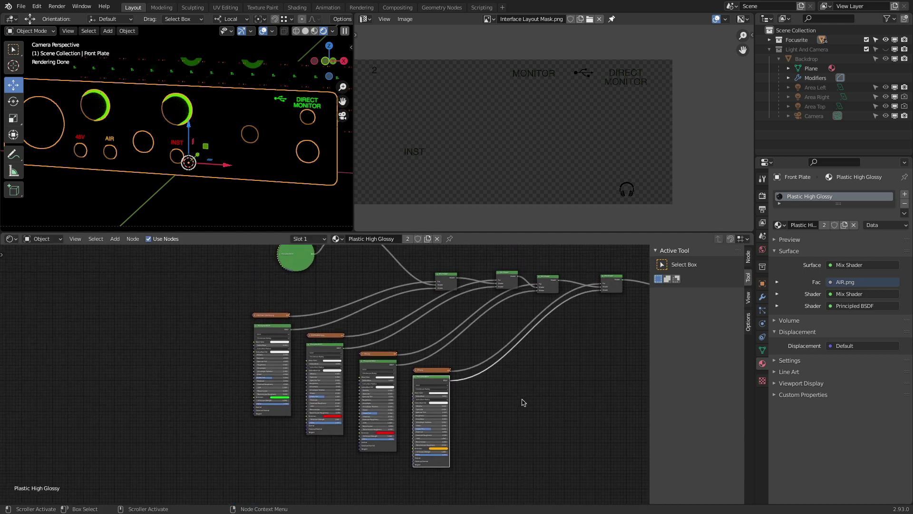
- Unhide the Light And Camera collection and the Housing object, and deselect everything in the rendered camera view
{"action": "middle_click_drag", "start_coordinate": [526, 401], "coordinate": [495, 421]}
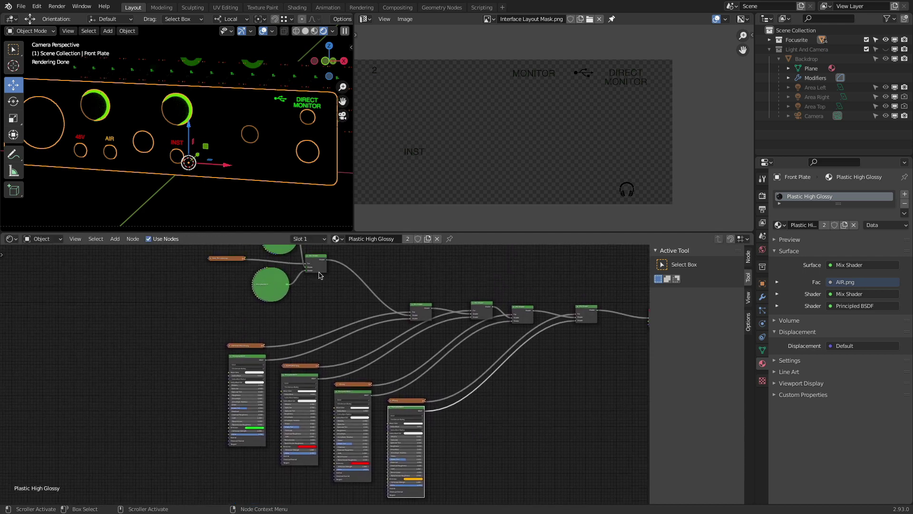
{"action": "middle_click_drag", "start_coordinate": [514, 349], "coordinate": [413, 391]}
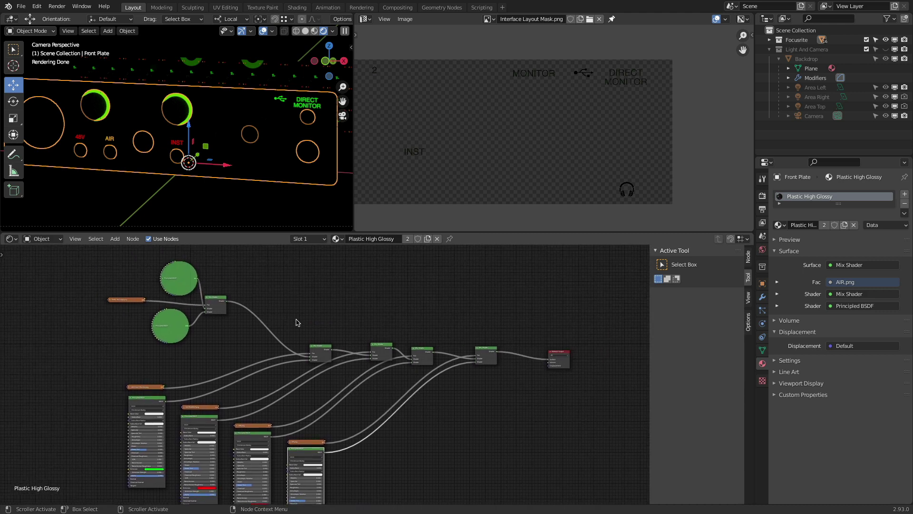
{"action": "middle_click_drag", "start_coordinate": [268, 294], "coordinate": [317, 311]}
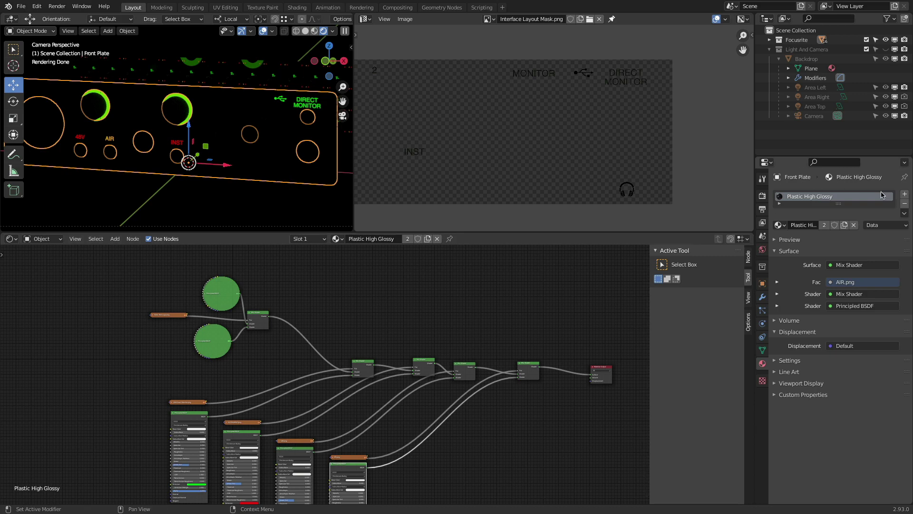
{"action": "left_click", "coordinate": [885, 50]}
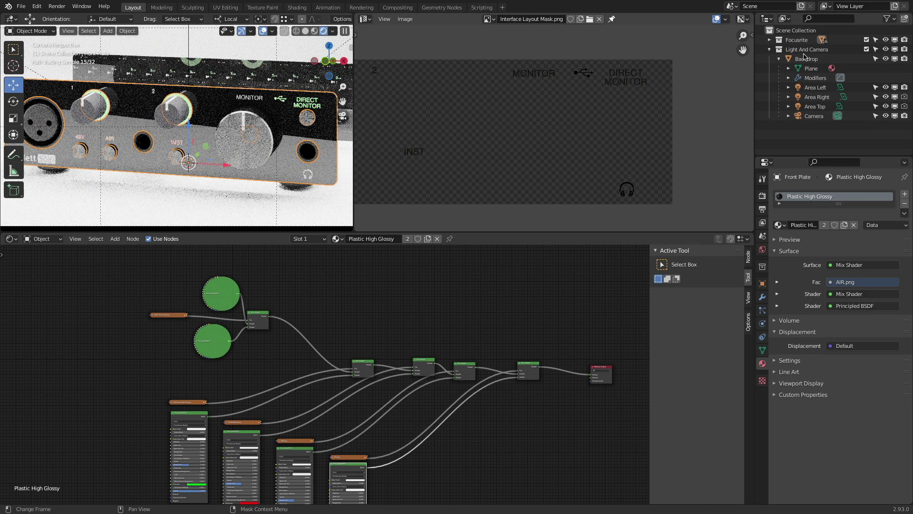
{"action": "left_click", "coordinate": [769, 40]}
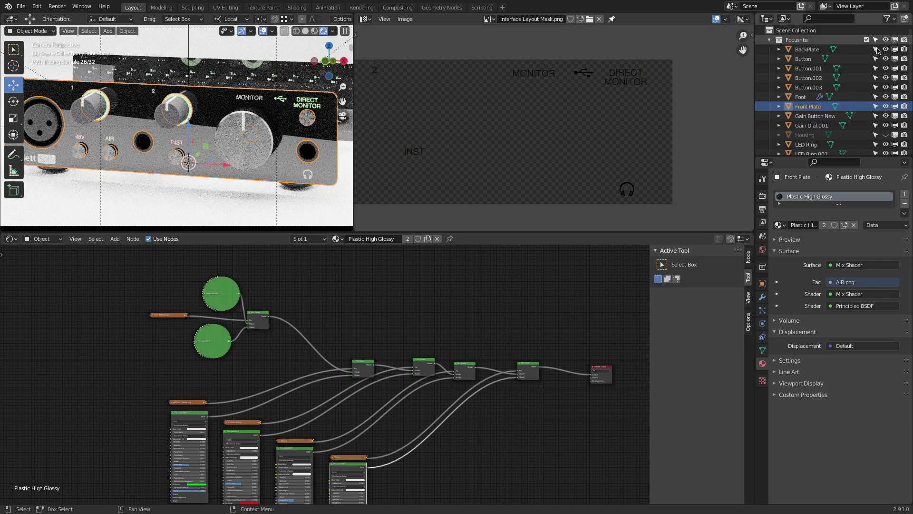
{"action": "left_click", "coordinate": [886, 135]}
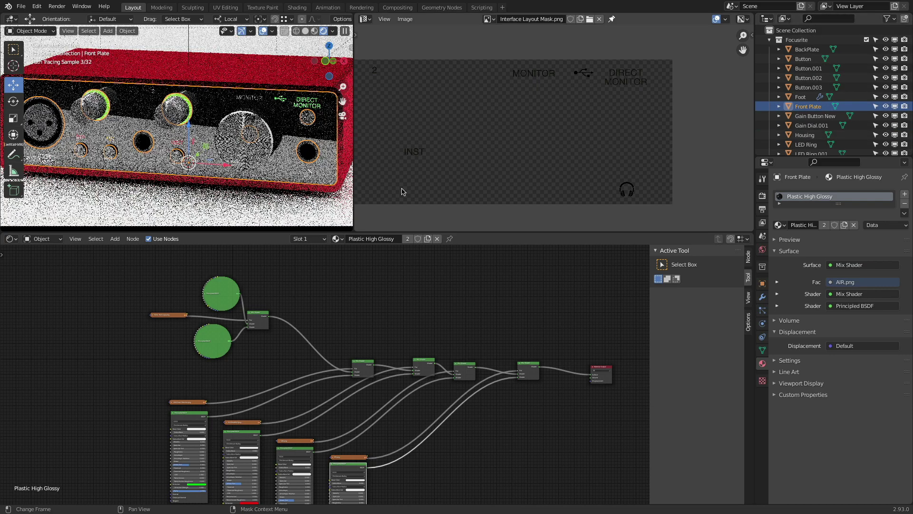
{"action": "scroll", "coordinate": [239, 148], "scroll_direction": "down", "scroll_amount": 3}
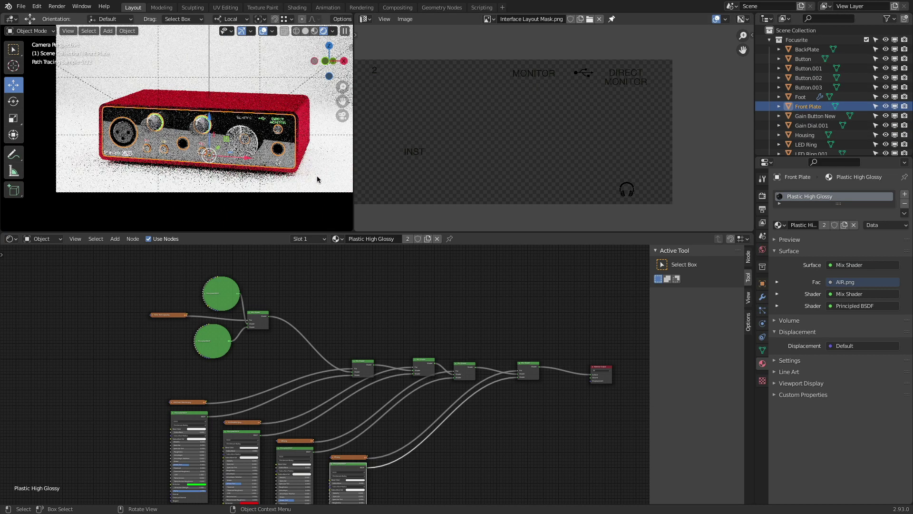
{"action": "key", "text": "a"}
{"action": "key", "text": "a"}
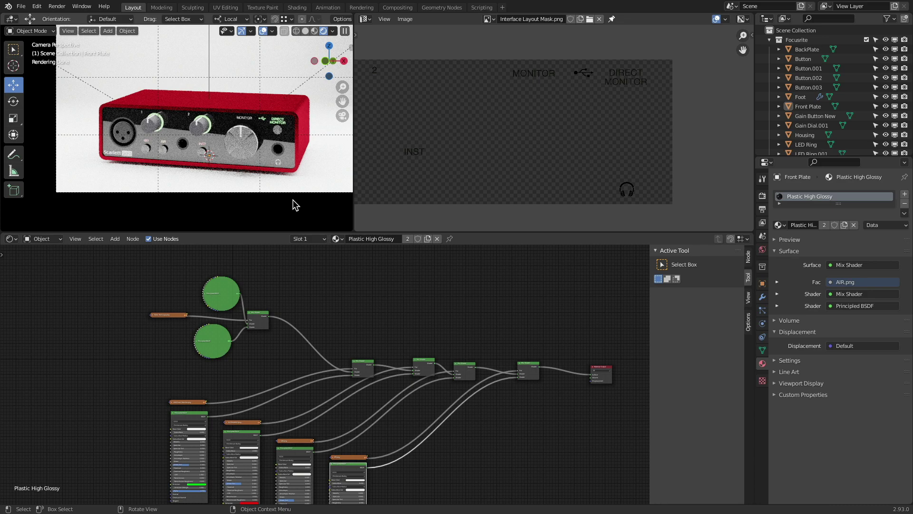
- Try an emission strength of 5 on the green USB Direct Monitor Principled BSDF and return it to 1
{"action": "scroll", "coordinate": [151, 451], "scroll_direction": "up", "scroll_amount": 1}
{"action": "scroll", "coordinate": [164, 380], "scroll_direction": "up", "scroll_amount": 6}
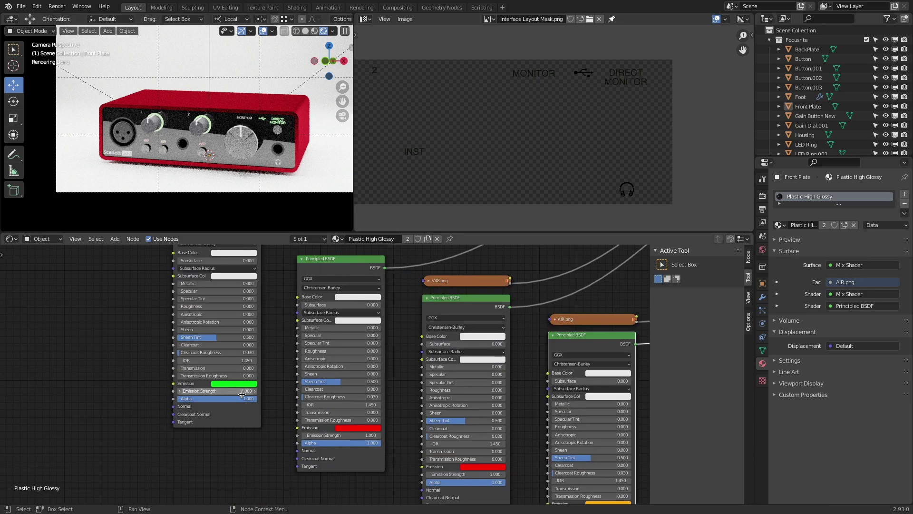
{"action": "scroll", "coordinate": [239, 392], "scroll_direction": "up", "scroll_amount": 6}
{"action": "left_click", "coordinate": [242, 389]}
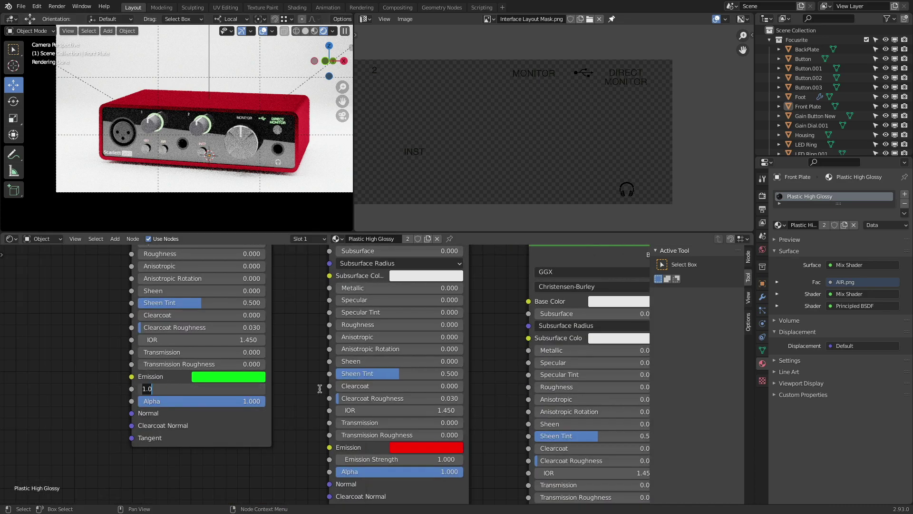
{"action": "type", "text": "5"}
{"action": "key", "text": "Return"}
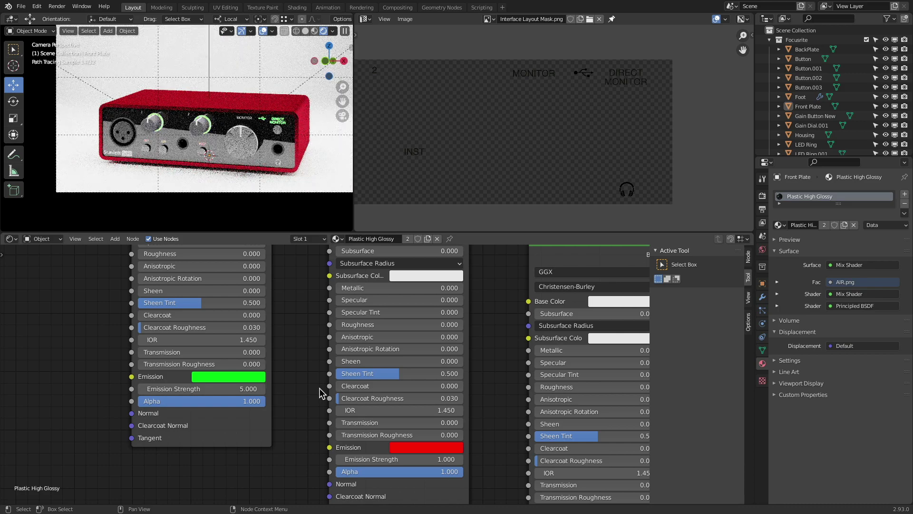
{"action": "scroll", "coordinate": [281, 124], "scroll_direction": "up", "scroll_amount": 8}
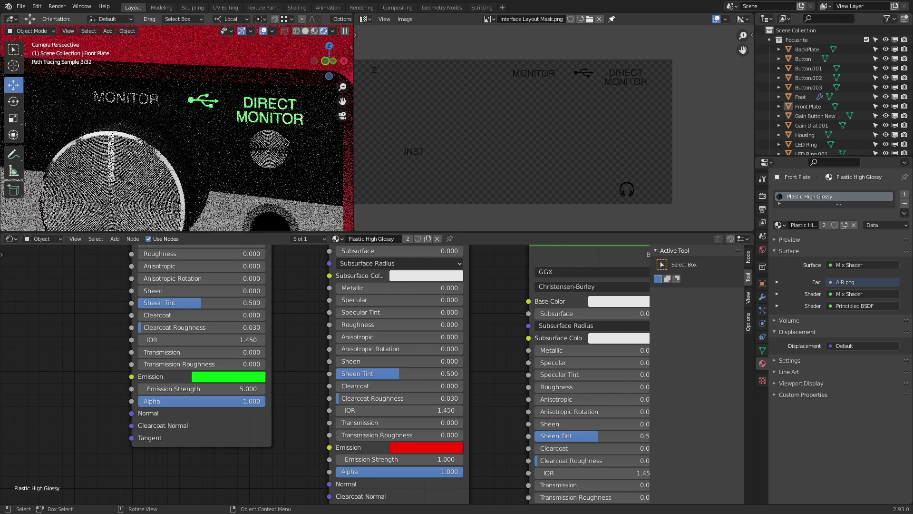
{"action": "left_click", "coordinate": [223, 388]}
{"action": "type", "text": "1"}
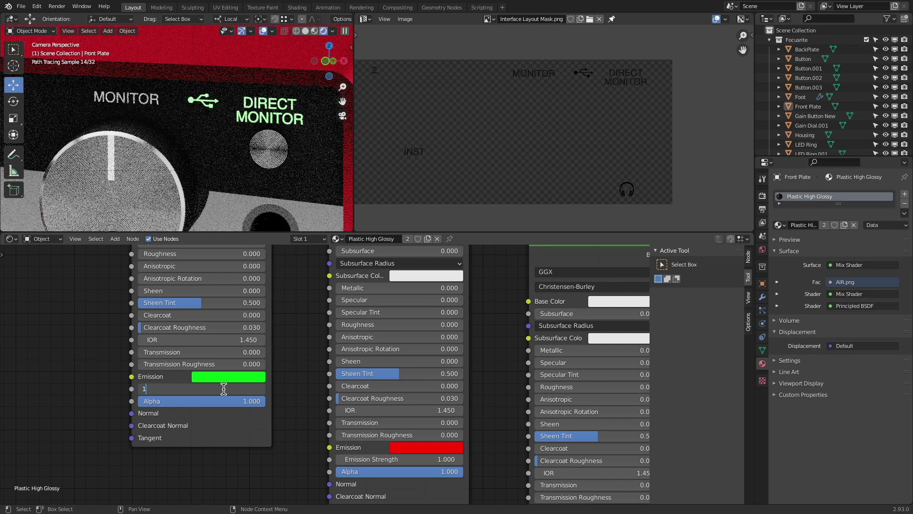
{"action": "key", "text": "Return"}
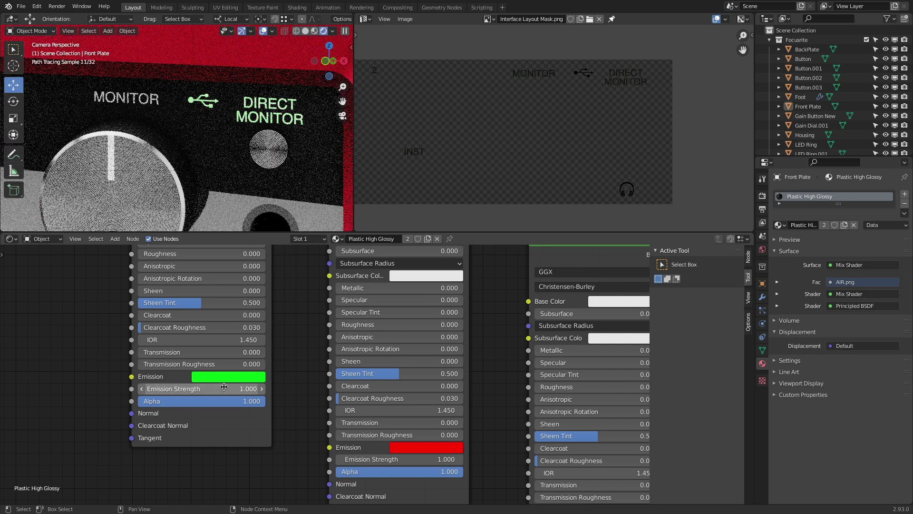
- Set the base color of the green-emission USB Direct Monitor Principled BSDF to black
{"action": "scroll", "coordinate": [215, 366], "scroll_direction": "down", "scroll_amount": 4}
{"action": "middle_click_drag", "start_coordinate": [240, 319], "coordinate": [226, 407]}
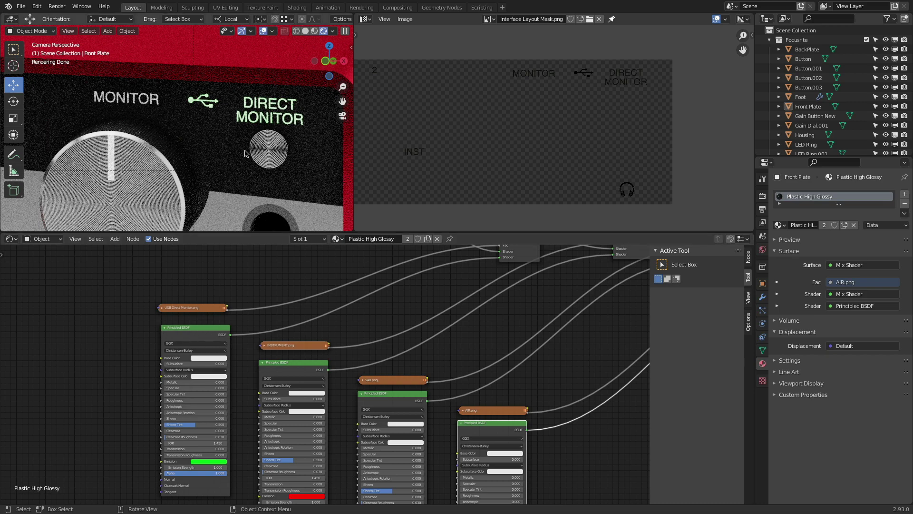
{"action": "scroll", "coordinate": [236, 80], "scroll_direction": "up", "scroll_amount": 8}
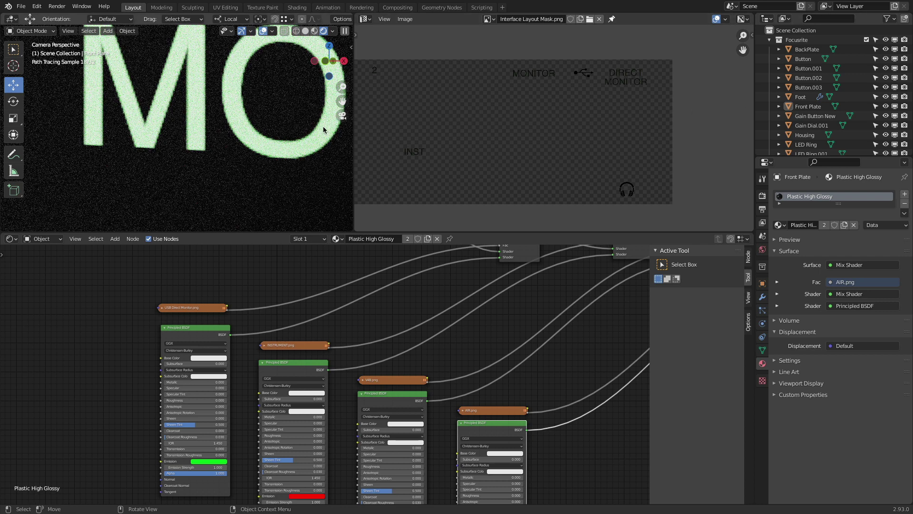
{"action": "left_click", "coordinate": [207, 358]}
{"action": "left_click_drag", "start_coordinate": [238, 301], "coordinate": [240, 319]}
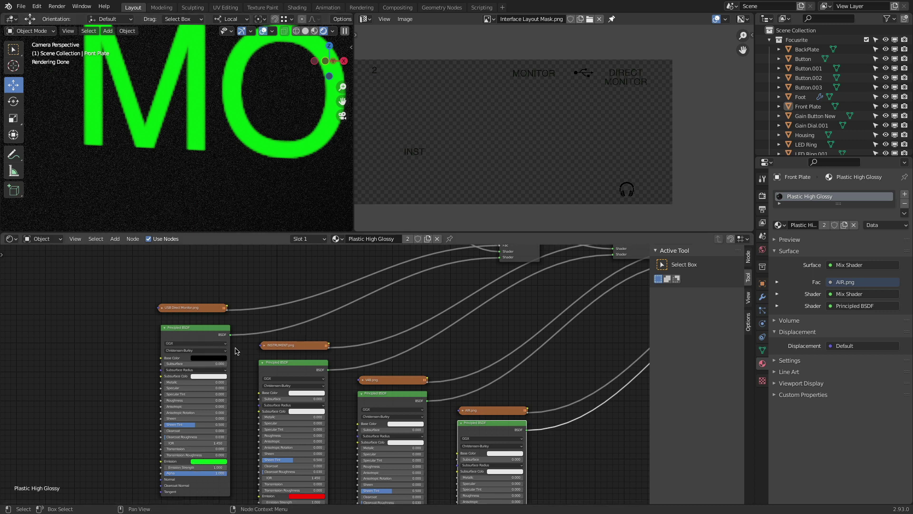
- Examine the front plate lettering in the rendered view, comparing the USB Direct Monitor label with the 48V, AIR and INST labels
{"action": "scroll", "coordinate": [195, 128], "scroll_direction": "down", "scroll_amount": 8}
{"action": "scroll", "coordinate": [199, 125], "scroll_direction": "down", "scroll_amount": 4}
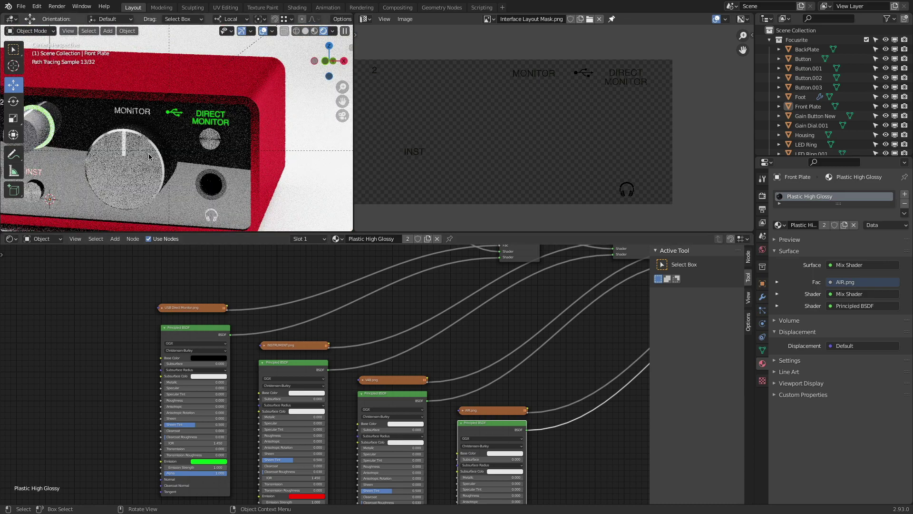
{"action": "scroll", "coordinate": [149, 153], "scroll_direction": "down", "scroll_amount": 2}
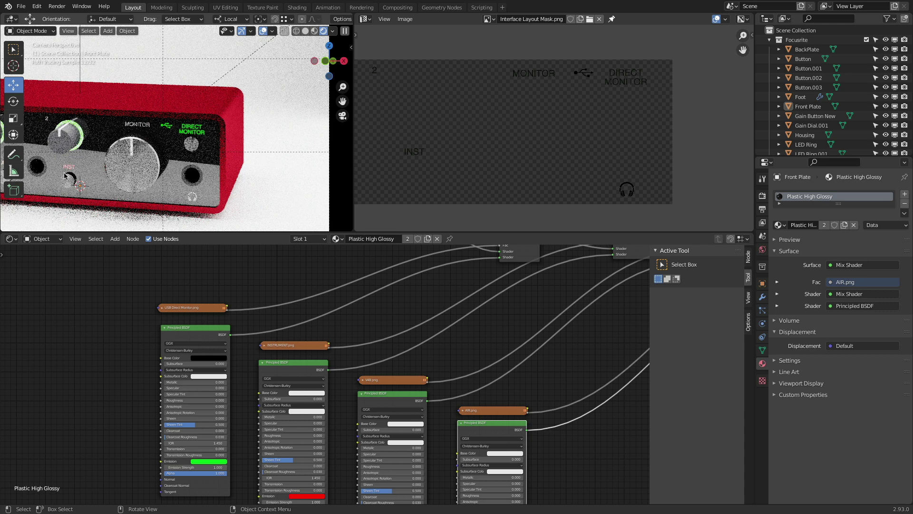
{"action": "middle_click_drag", "start_coordinate": [298, 314], "coordinate": [324, 397]}
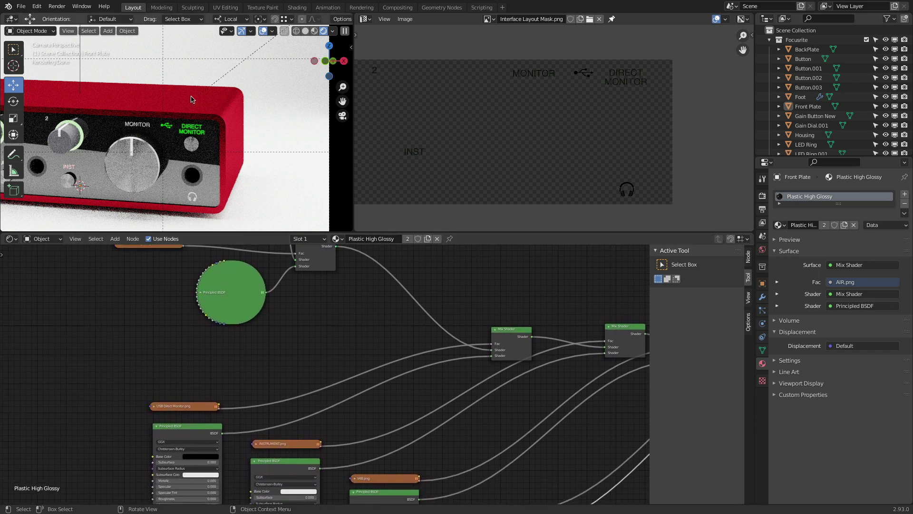
{"action": "scroll", "coordinate": [112, 152], "scroll_direction": "down", "scroll_amount": 3}
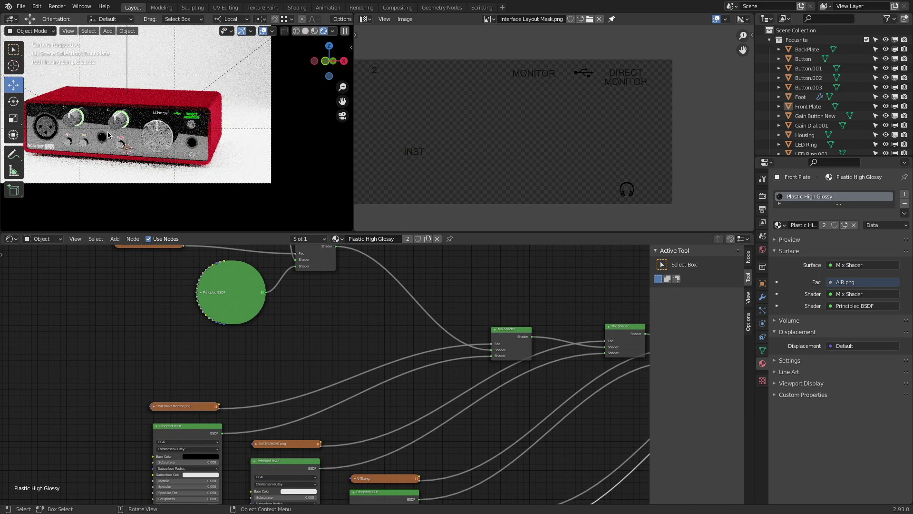
{"action": "middle_click_drag", "start_coordinate": [299, 304], "coordinate": [304, 502]}
{"action": "scroll", "coordinate": [185, 176], "scroll_direction": "down", "scroll_amount": 1}
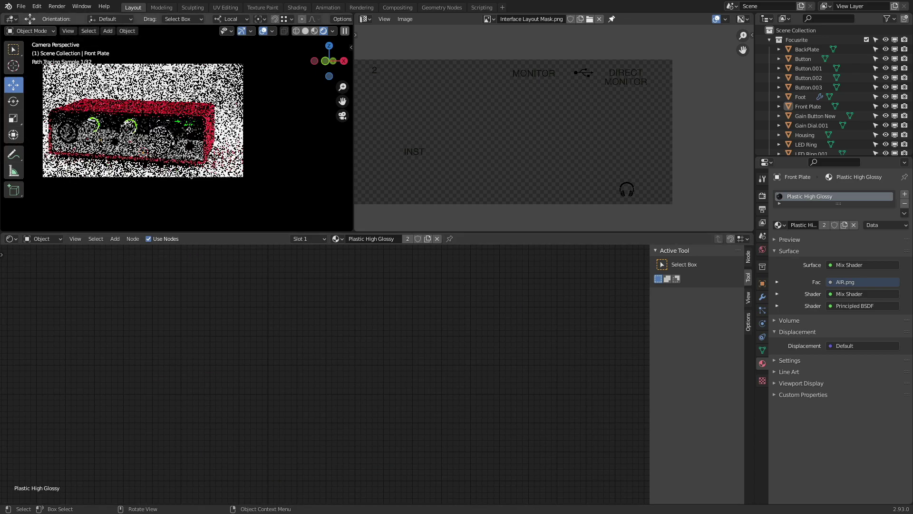
{"action": "scroll", "coordinate": [189, 173], "scroll_direction": "down", "scroll_amount": 2}
{"action": "scroll", "coordinate": [301, 384], "scroll_direction": "down", "scroll_amount": 4}
{"action": "middle_click_drag", "start_coordinate": [322, 284], "coordinate": [301, 361]}
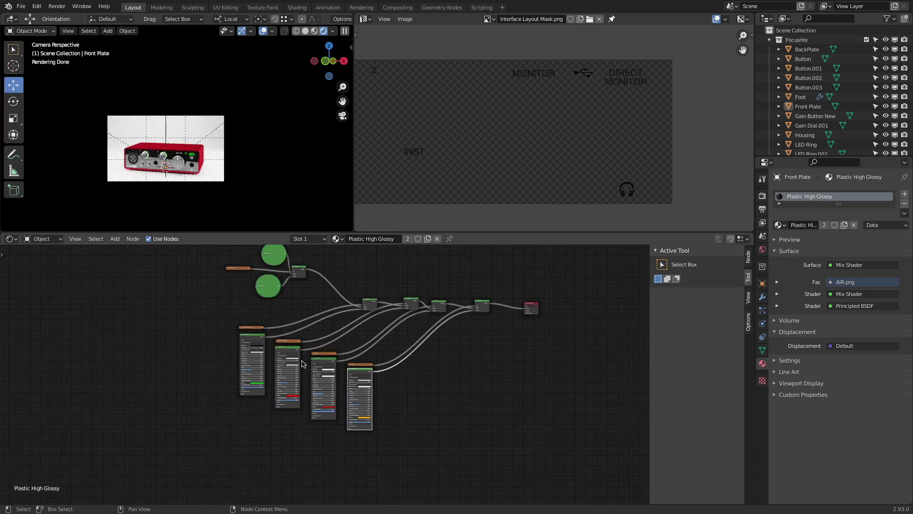
{"action": "scroll", "coordinate": [302, 364], "scroll_direction": "up", "scroll_amount": 3}
{"action": "scroll", "coordinate": [209, 196], "scroll_direction": "up", "scroll_amount": 4}
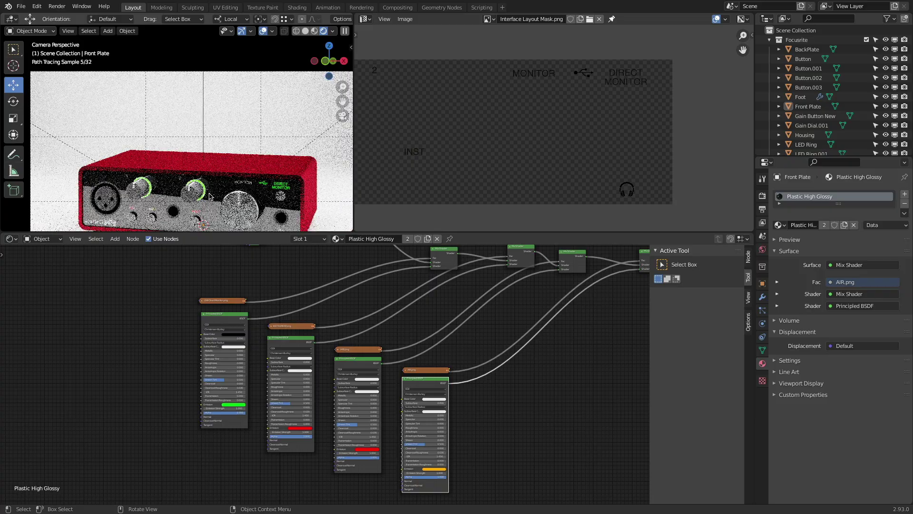
{"action": "middle_click_drag", "start_coordinate": [210, 194], "coordinate": [197, 127], "text": "shift"}
{"action": "scroll", "coordinate": [195, 138], "scroll_direction": "up", "scroll_amount": 2}
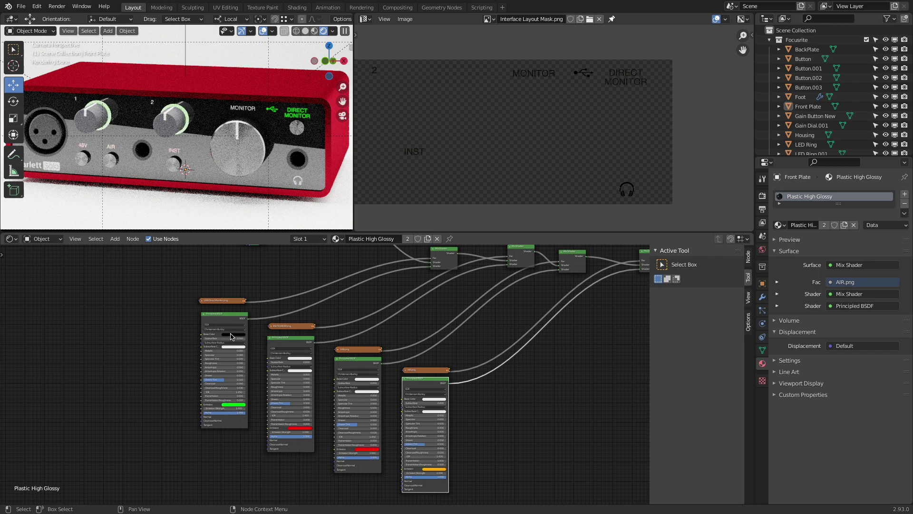
- Set the base color of the INSTRUMENT, V48 and AIR Principled BSDFs to black
{"action": "scroll", "coordinate": [230, 336], "scroll_direction": "up", "scroll_amount": 1}
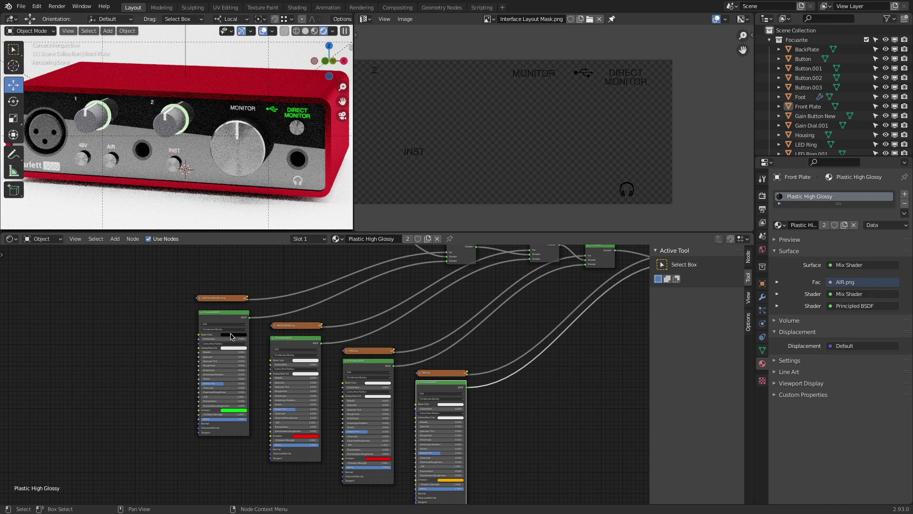
{"action": "left_click", "coordinate": [314, 363]}
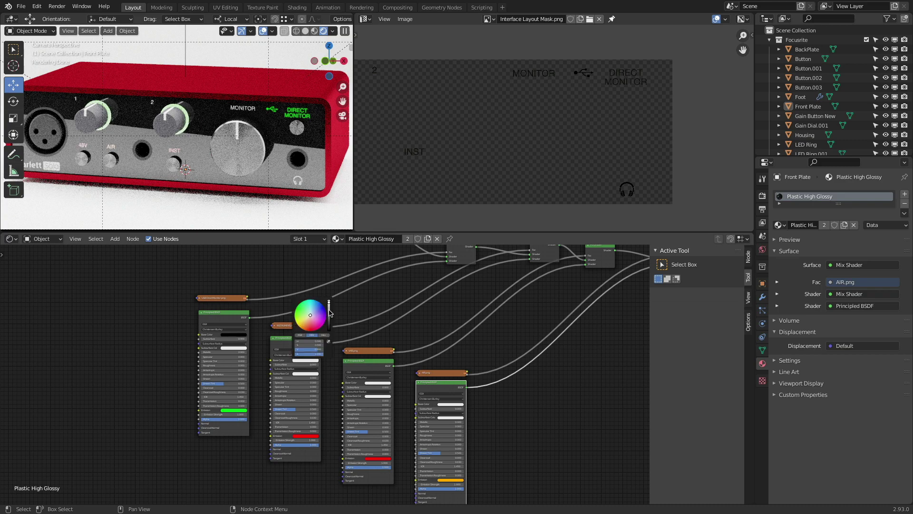
{"action": "left_click_drag", "start_coordinate": [331, 313], "coordinate": [331, 331]}
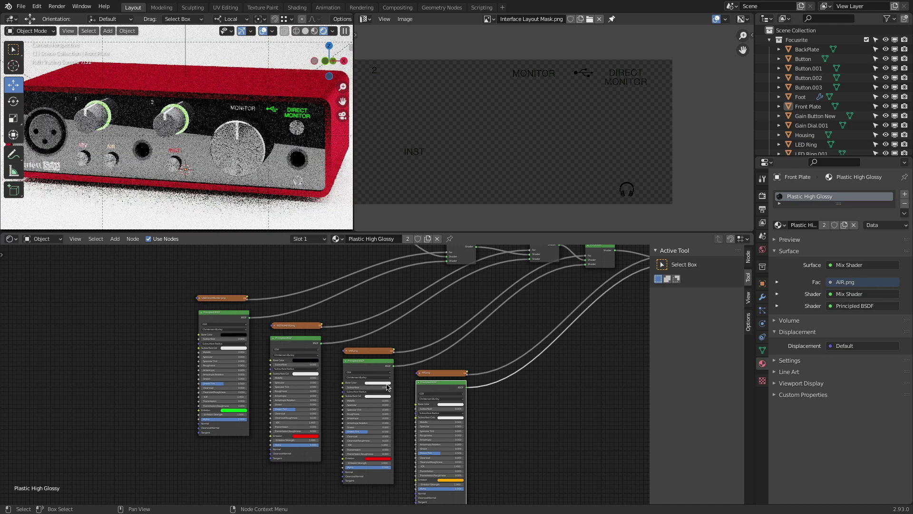
{"action": "left_click", "coordinate": [379, 383]}
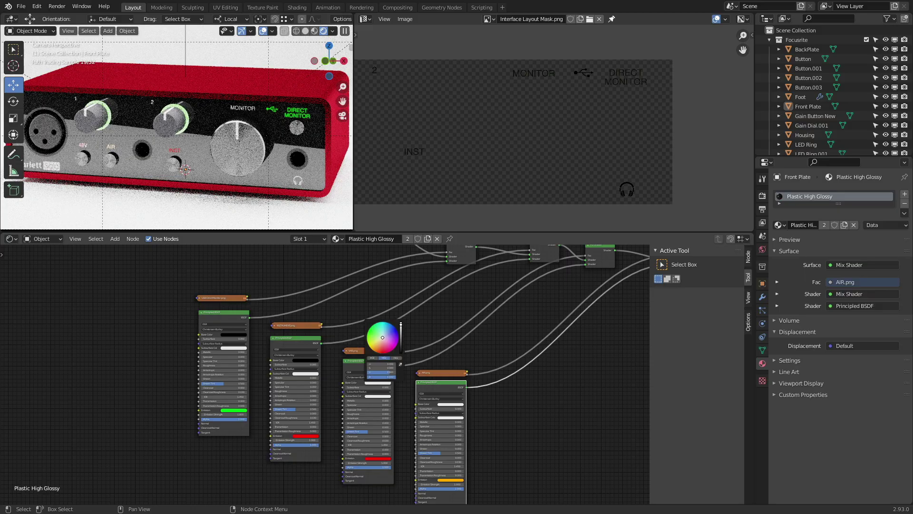
{"action": "left_click_drag", "start_coordinate": [401, 334], "coordinate": [401, 354]}
{"action": "left_click", "coordinate": [445, 404]}
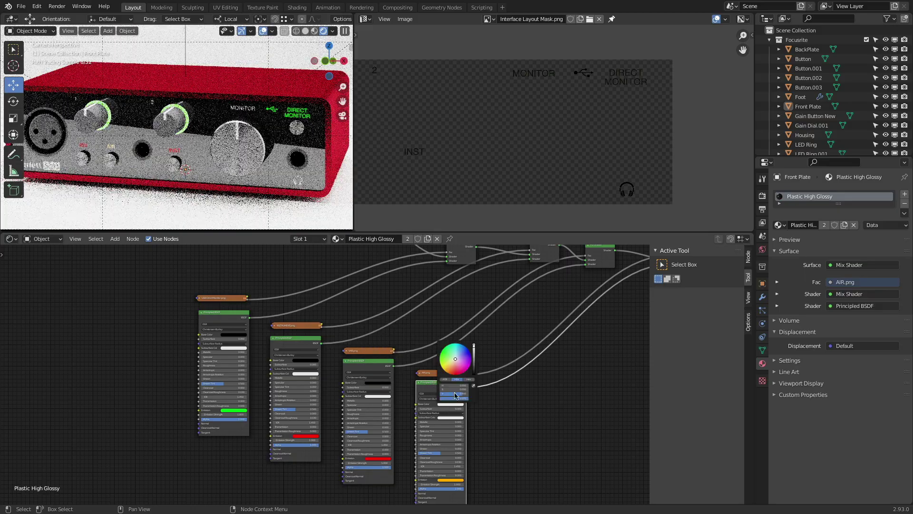
{"action": "left_click_drag", "start_coordinate": [474, 364], "coordinate": [474, 377]}
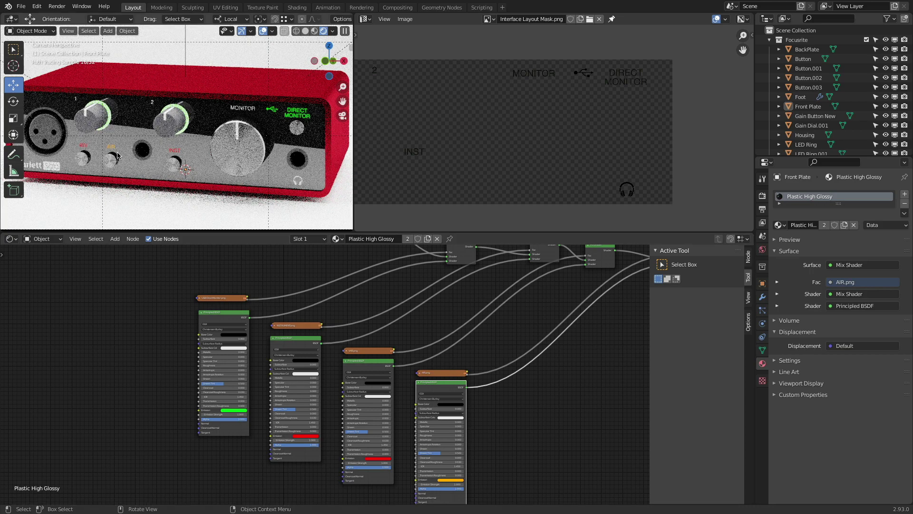
{"action": "scroll", "coordinate": [238, 448], "scroll_direction": "up", "scroll_amount": 4}
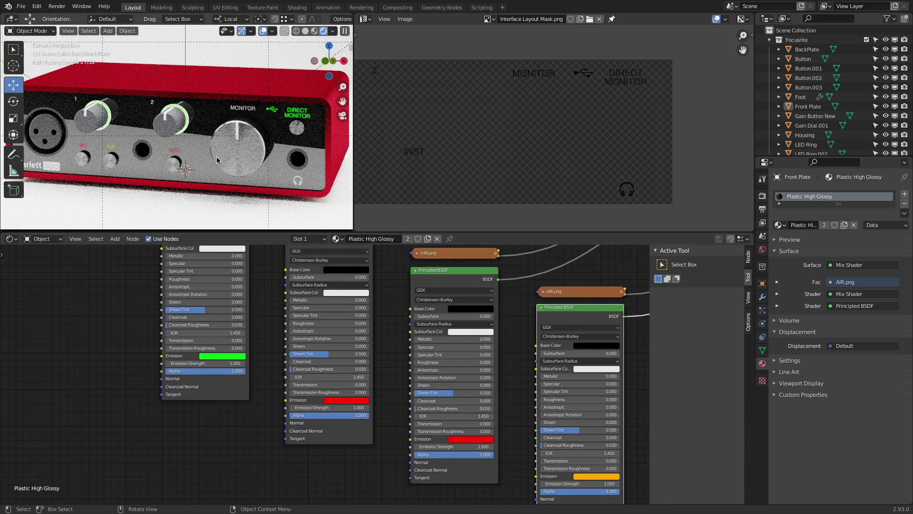
- Set the Emission Strength to 2 on the front plate's four coloured label shaders: USB Direct Monitor, INSTRUMENT, V48 and AIR
{"action": "scroll", "coordinate": [216, 160], "scroll_direction": "up", "scroll_amount": 6}
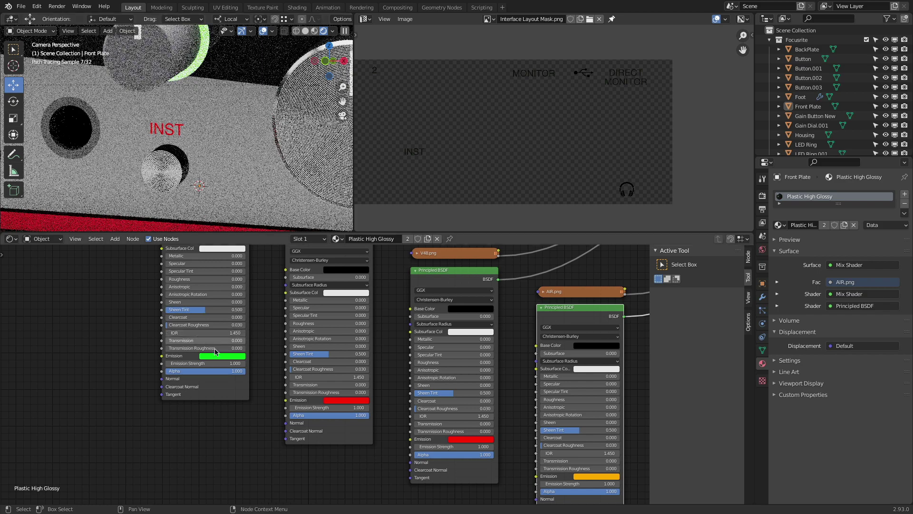
{"action": "left_click", "coordinate": [227, 365]}
{"action": "type", "text": "2"}
{"action": "left_click", "coordinate": [331, 407]}
{"action": "type", "text": "2"}
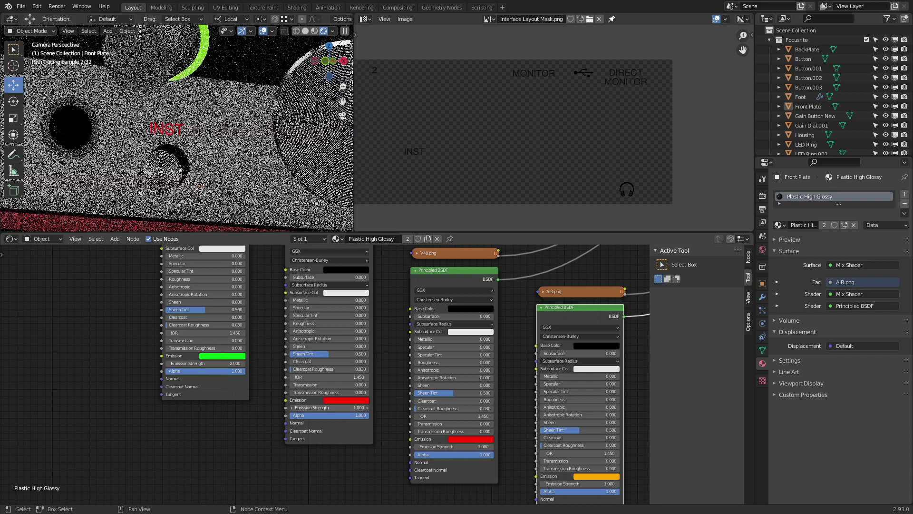
{"action": "left_click", "coordinate": [448, 446]}
{"action": "type", "text": "2"}
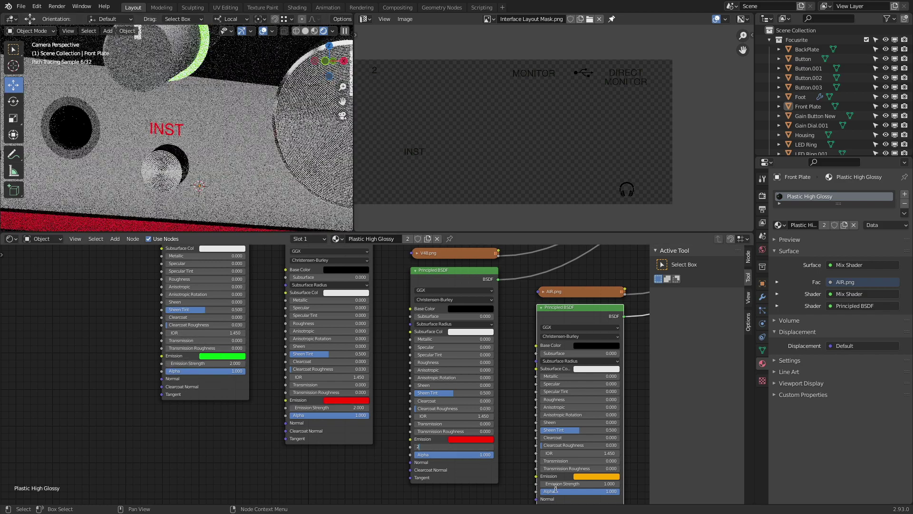
{"action": "left_click", "coordinate": [583, 483]}
{"action": "type", "text": "2"}
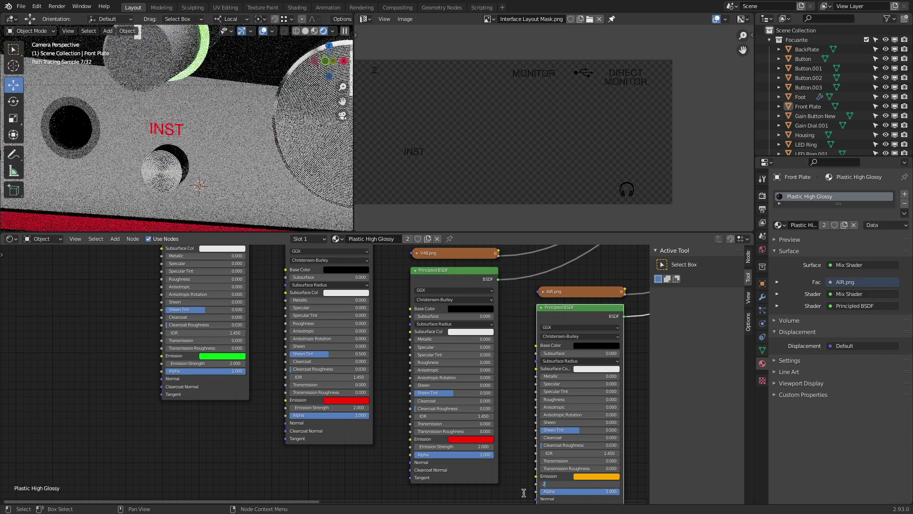
{"action": "key", "text": "Return"}
{"action": "scroll", "coordinate": [526, 488], "scroll_direction": "down", "scroll_amount": 2}
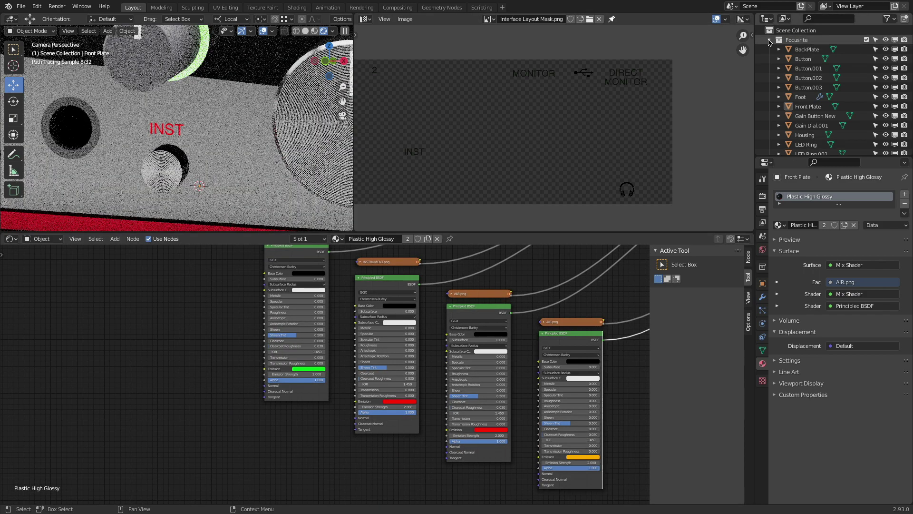
- Collapse the Focusrite collection and exclude the Light And Camera collection to inspect the glowing labels and LED rings in the dark
{"action": "left_click", "coordinate": [770, 40]}
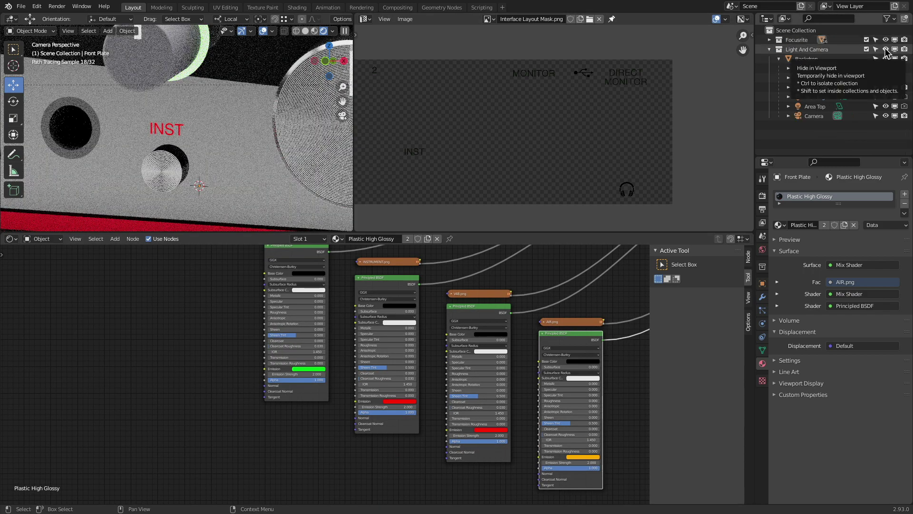
{"action": "left_click", "coordinate": [867, 49]}
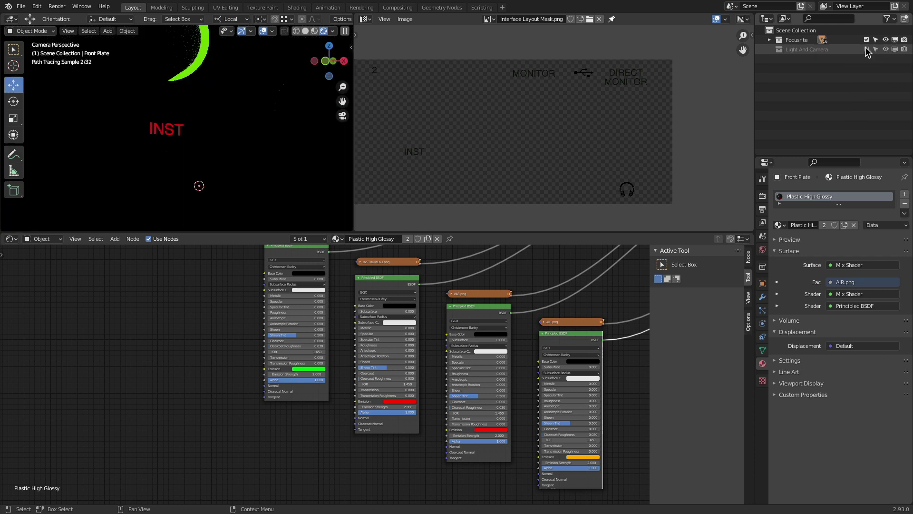
{"action": "scroll", "coordinate": [179, 108], "scroll_direction": "up", "scroll_amount": 6}
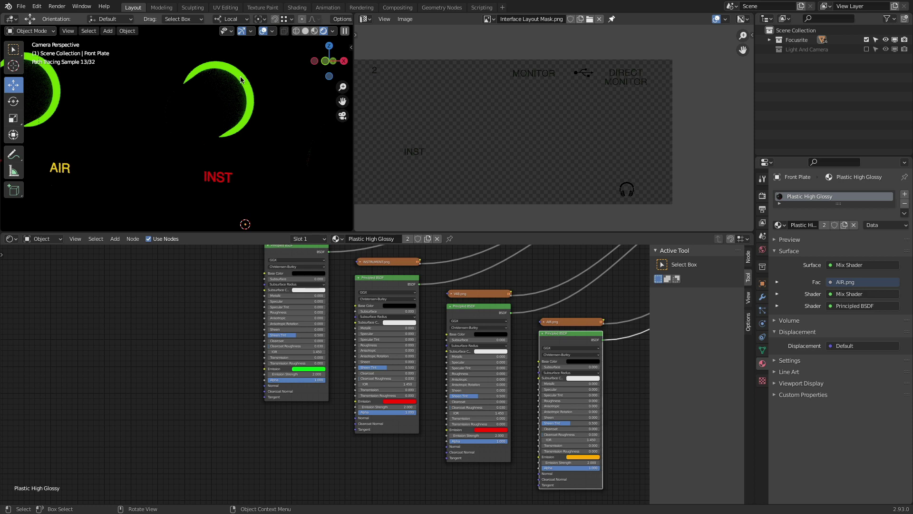
- Set the Base Color of the gain dial's LED ring material to black and re-enable the Light And Camera collection
{"action": "left_click", "coordinate": [241, 78]}
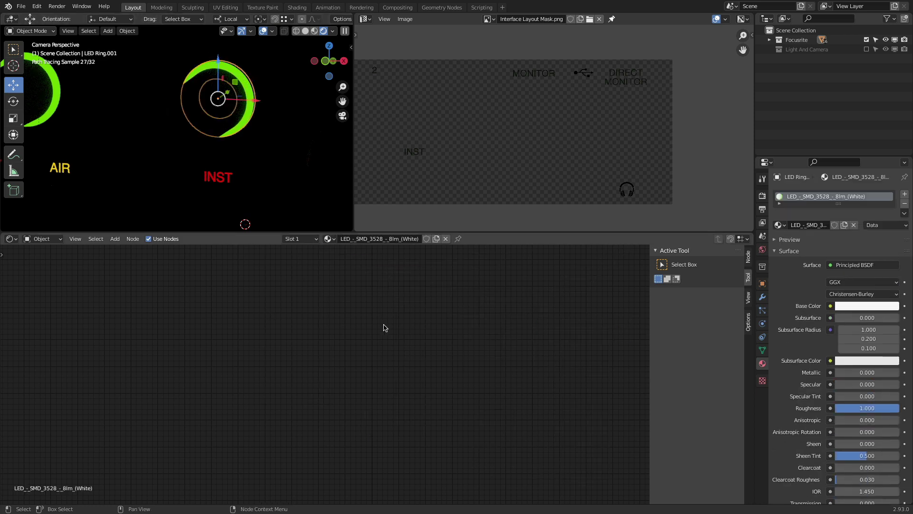
{"action": "middle_click_drag", "start_coordinate": [399, 295], "coordinate": [397, 445]}
{"action": "scroll", "coordinate": [408, 338], "scroll_direction": "up", "scroll_amount": 9}
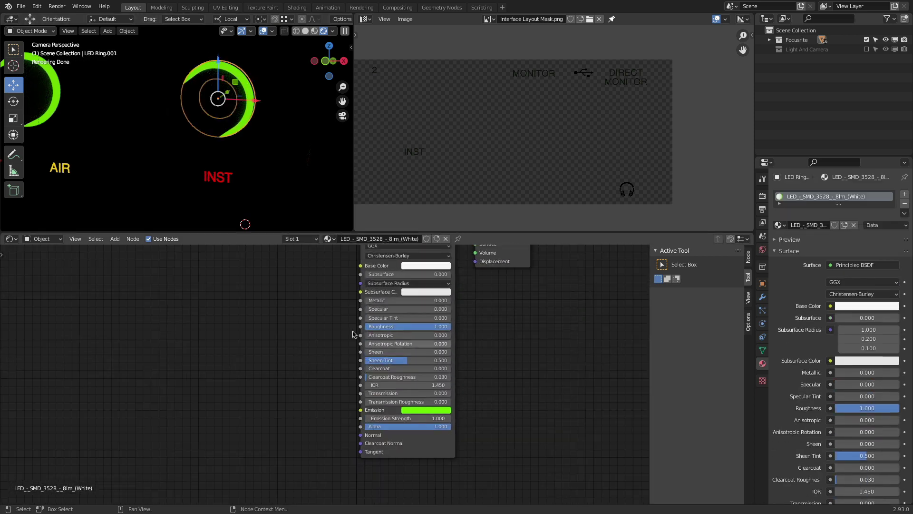
{"action": "middle_click_drag", "start_coordinate": [343, 329], "coordinate": [304, 351]}
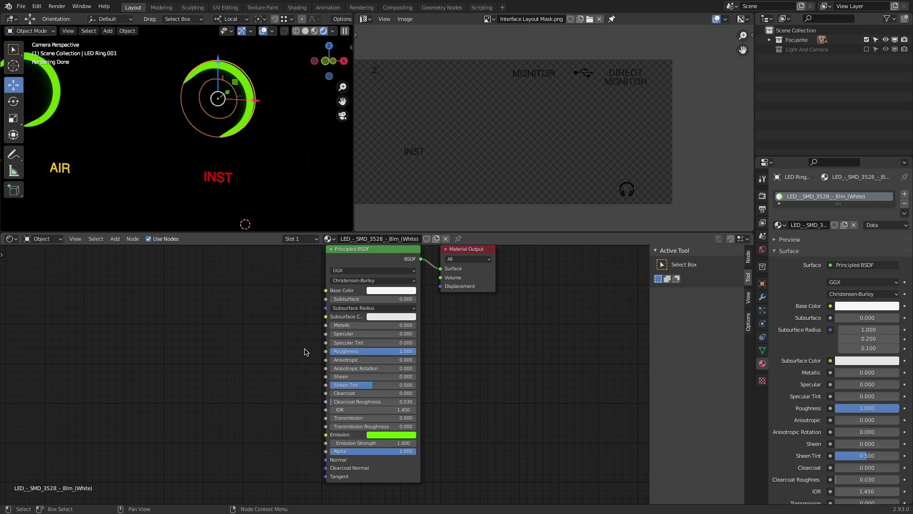
{"action": "left_click", "coordinate": [394, 289]}
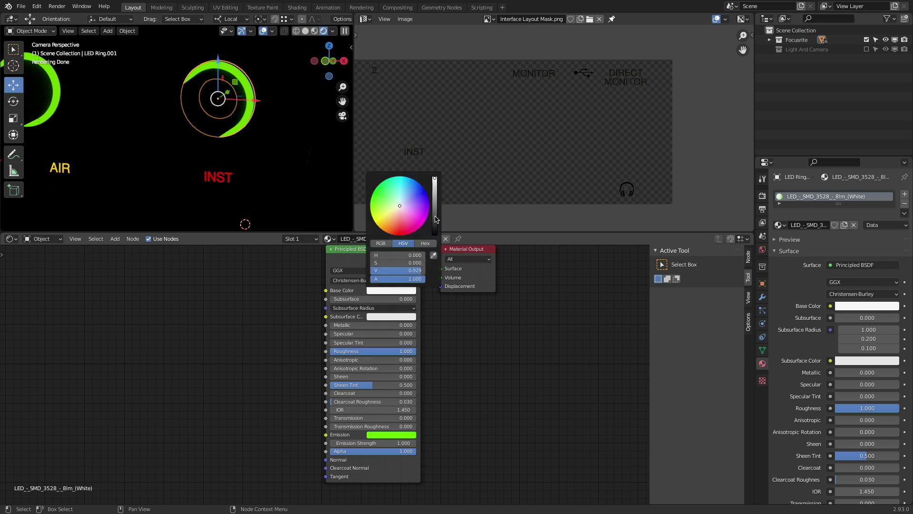
{"action": "left_click_drag", "start_coordinate": [435, 216], "coordinate": [435, 235]}
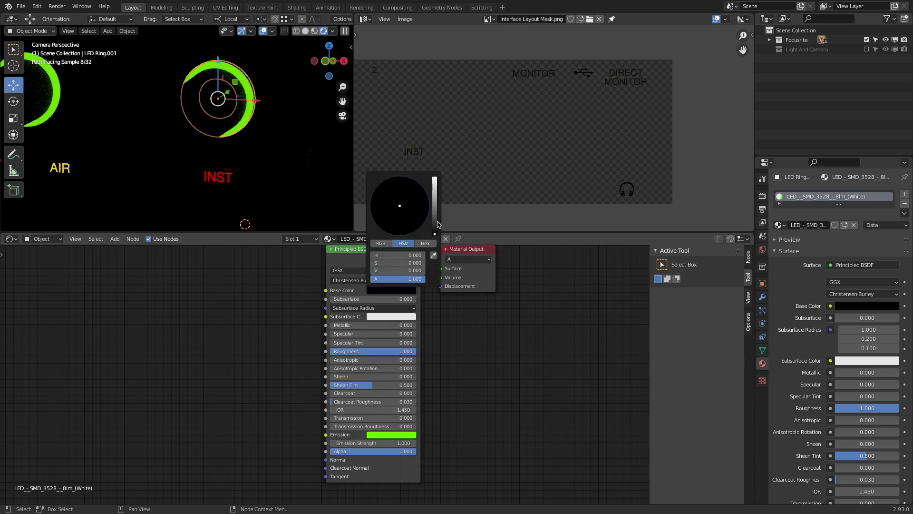
{"action": "left_click", "coordinate": [402, 291]}
{"action": "mouse_move", "coordinate": [435, 224]}
{"action": "left_mouse_down"}
{"action": "mouse_move", "coordinate": [435, 181]}
{"action": "mouse_move", "coordinate": [435, 235]}
{"action": "left_mouse_up"}
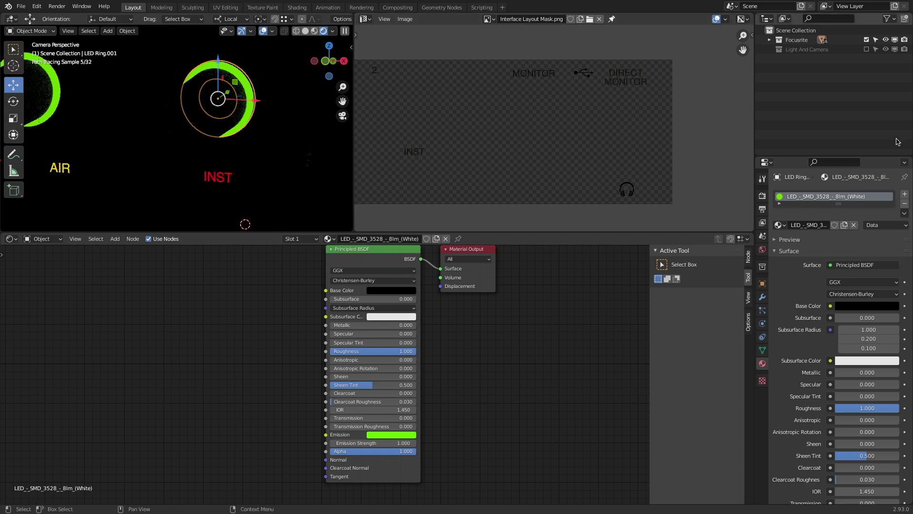
{"action": "left_click", "coordinate": [867, 50]}
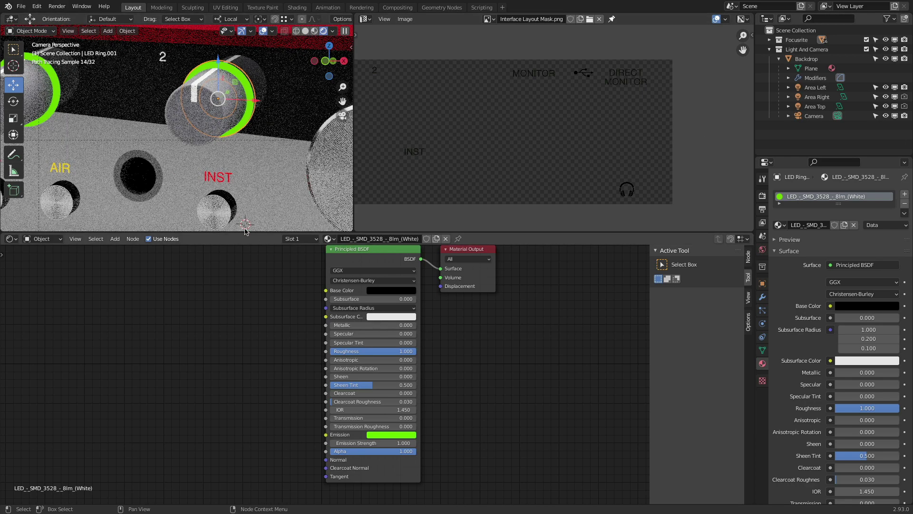
- Try the light Subsurface Color as Base Color on the front plate's INSTRUMENT shader and return the Base Color to black
{"action": "left_click", "coordinate": [215, 177]}
{"action": "left_click", "coordinate": [214, 177]}
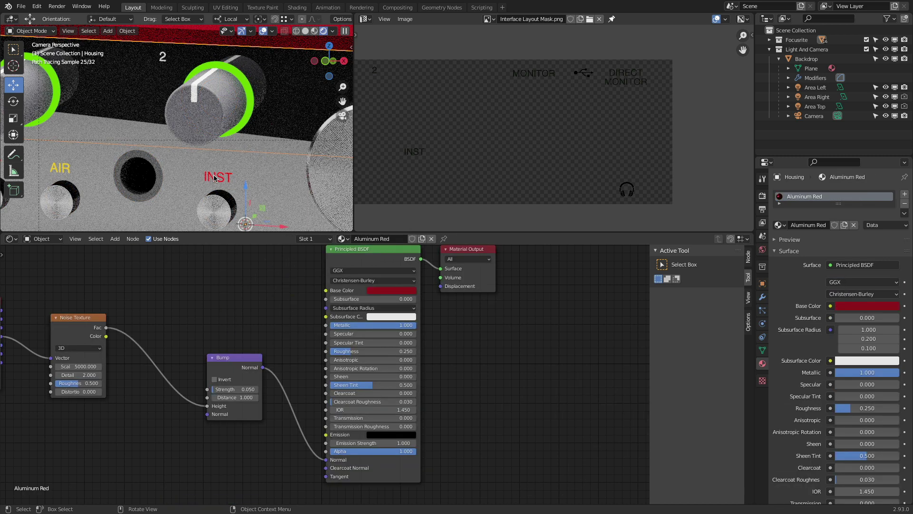
{"action": "left_click", "coordinate": [214, 178]}
{"action": "left_click", "coordinate": [215, 178]}
{"action": "scroll", "coordinate": [273, 387], "scroll_direction": "down", "scroll_amount": 3}
{"action": "middle_click_drag", "start_coordinate": [292, 402], "coordinate": [306, 293]}
{"action": "middle_click_drag", "start_coordinate": [380, 372], "coordinate": [353, 338]}
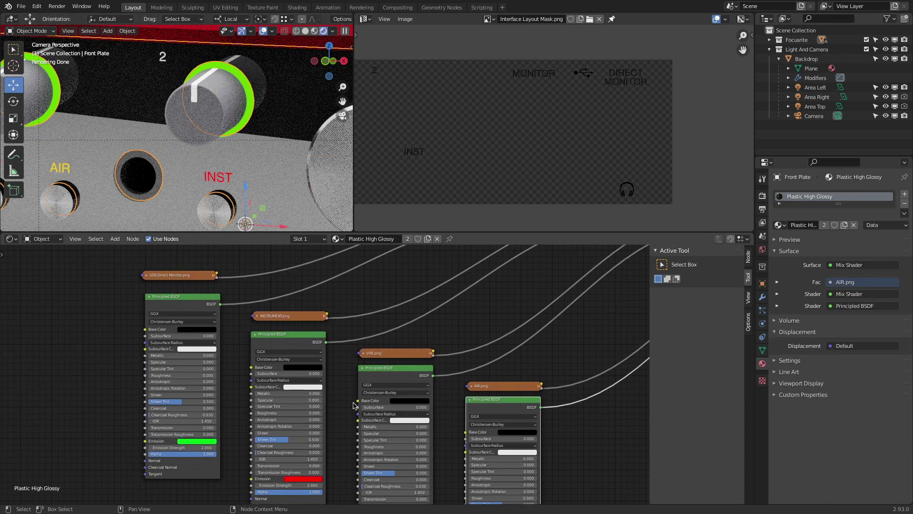
{"action": "scroll", "coordinate": [290, 377], "scroll_direction": "up", "scroll_amount": 3}
{"action": "left_click_drag", "start_coordinate": [307, 395], "coordinate": [306, 360]}
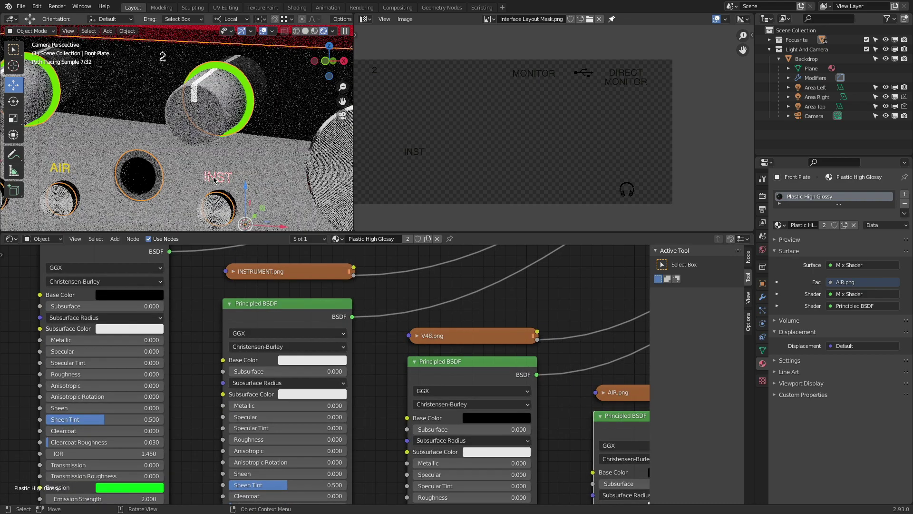
{"action": "left_click", "coordinate": [316, 360]}
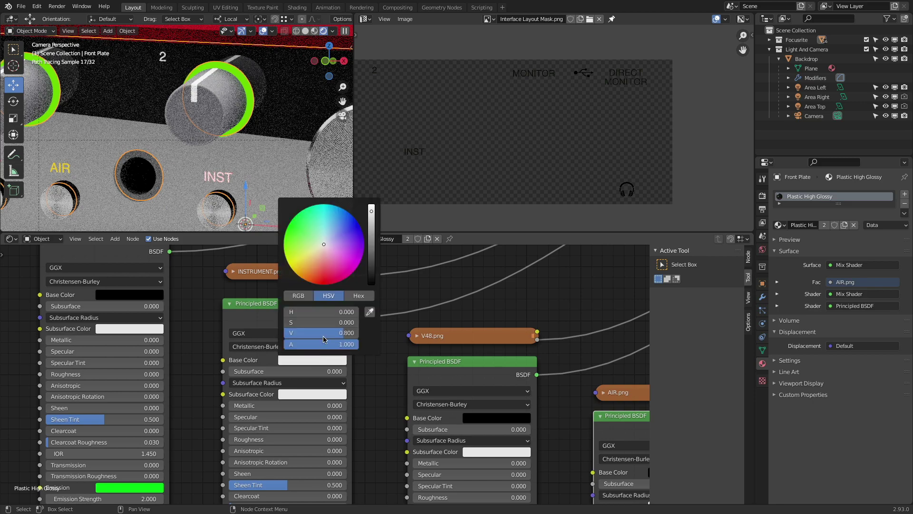
{"action": "left_click_drag", "start_coordinate": [369, 257], "coordinate": [370, 284]}
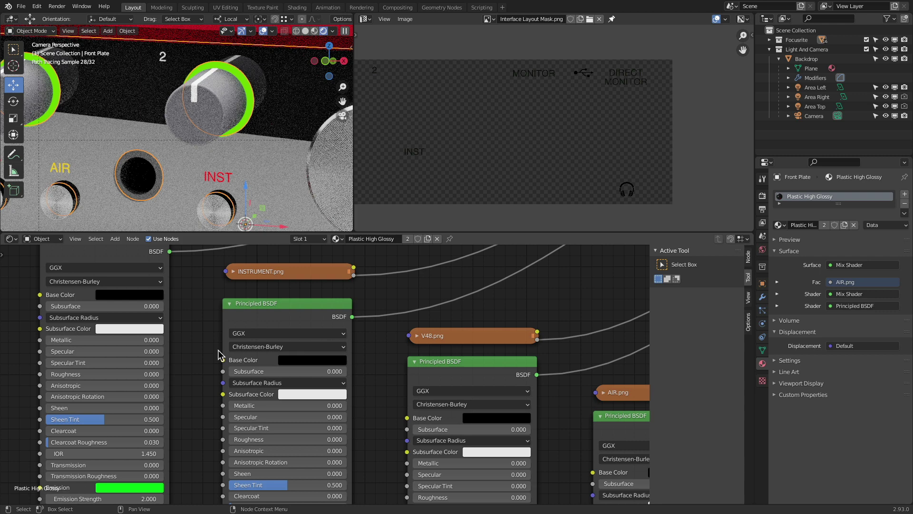
- Select the LED ring around gain dial 1 and copy the green Emission color of its material
{"action": "scroll", "coordinate": [204, 307], "scroll_direction": "down", "scroll_amount": 5}
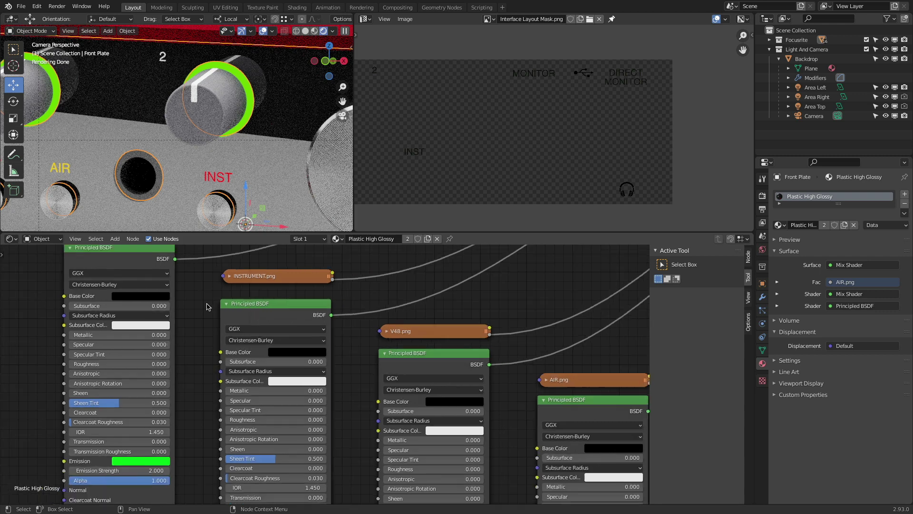
{"action": "middle_click_drag", "start_coordinate": [97, 289], "coordinate": [101, 327]}
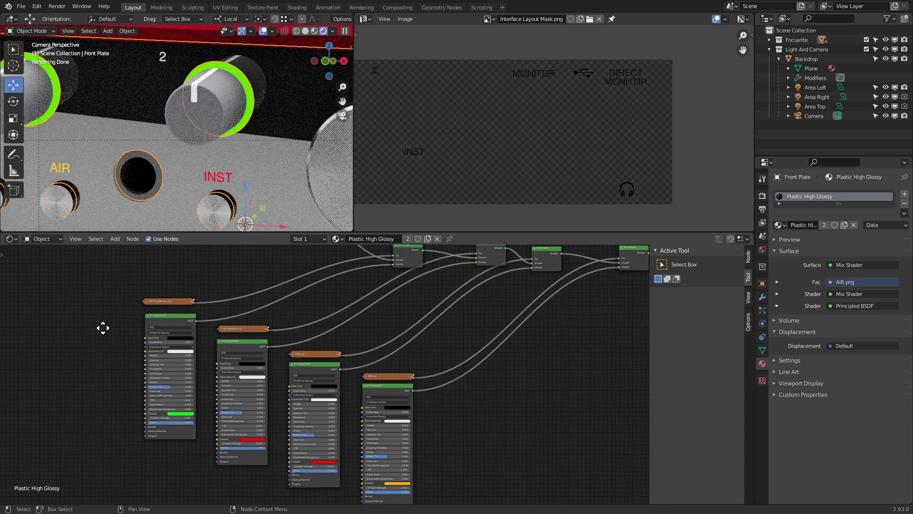
{"action": "scroll", "coordinate": [168, 171], "scroll_direction": "down", "scroll_amount": 8}
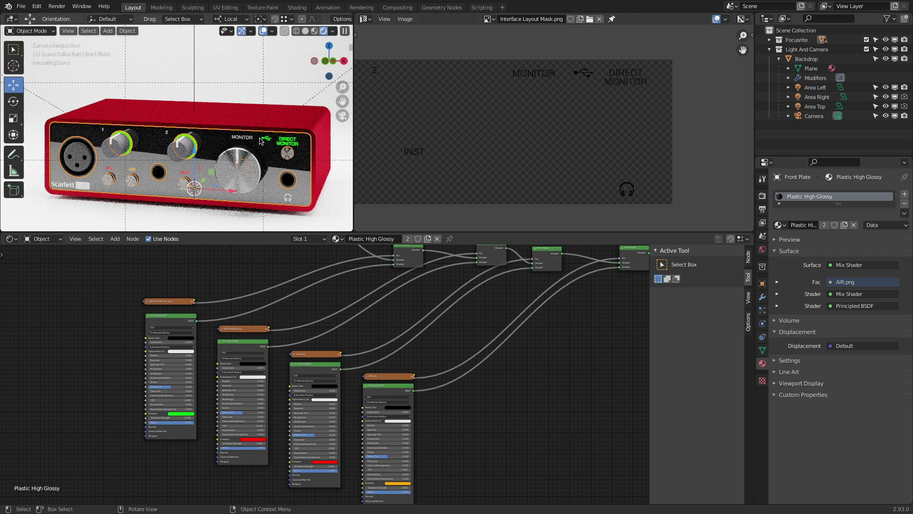
{"action": "left_click", "coordinate": [187, 145]}
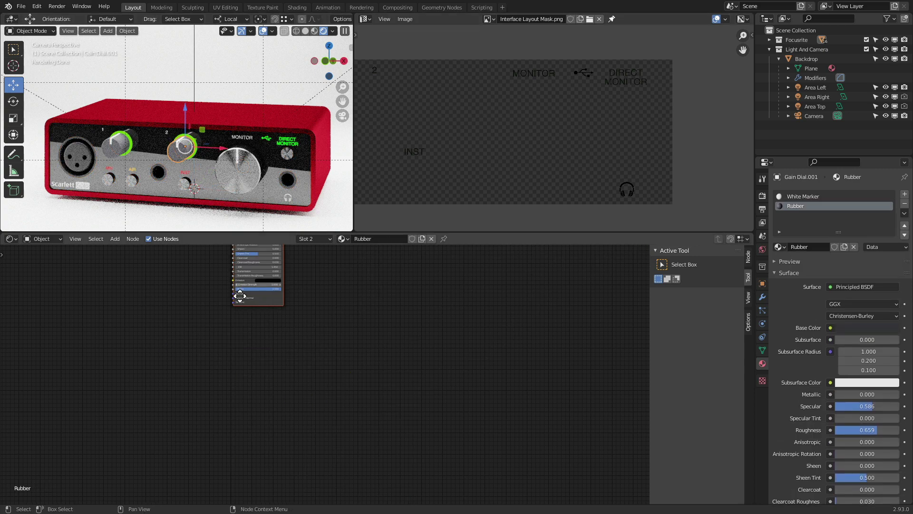
{"action": "middle_click_drag", "start_coordinate": [241, 298], "coordinate": [251, 382]}
{"action": "left_click", "coordinate": [193, 138]}
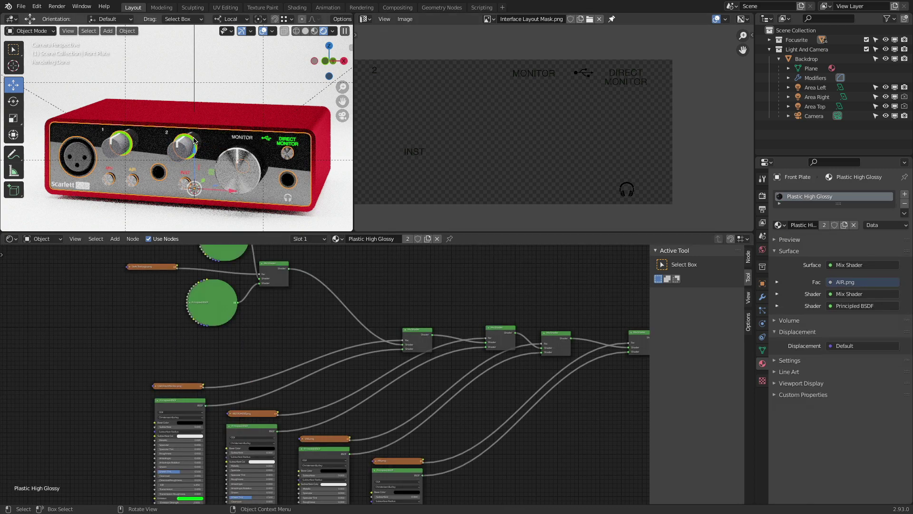
{"action": "left_click", "coordinate": [193, 138]}
{"action": "scroll", "coordinate": [137, 139], "scroll_direction": "up", "scroll_amount": 6}
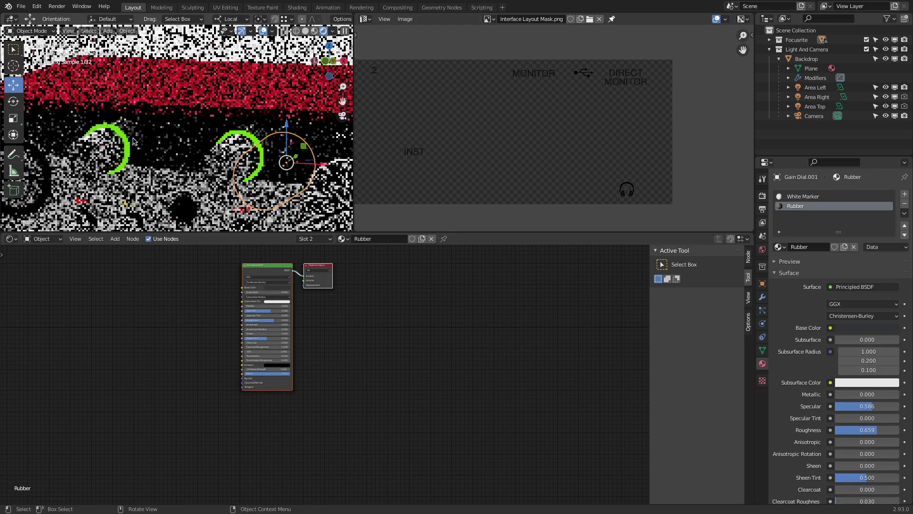
{"action": "left_click", "coordinate": [120, 136]}
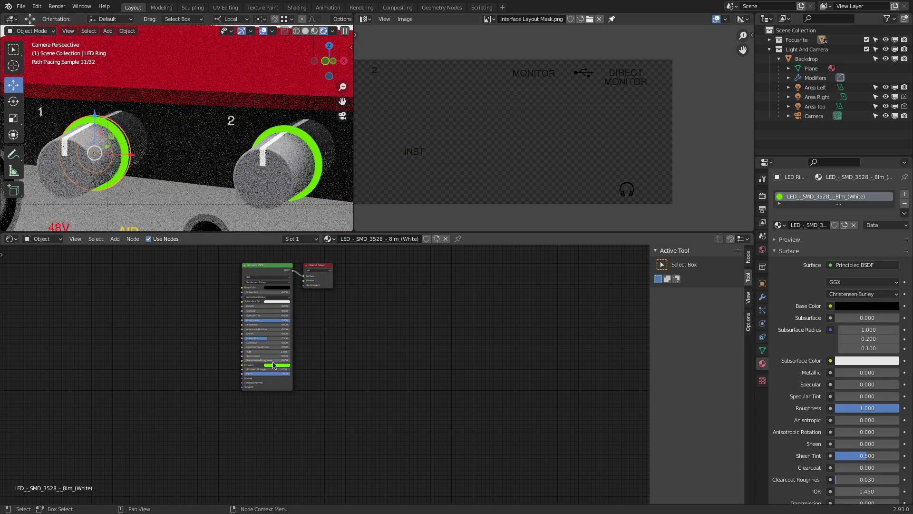
{"action": "right_click", "coordinate": [274, 366]}
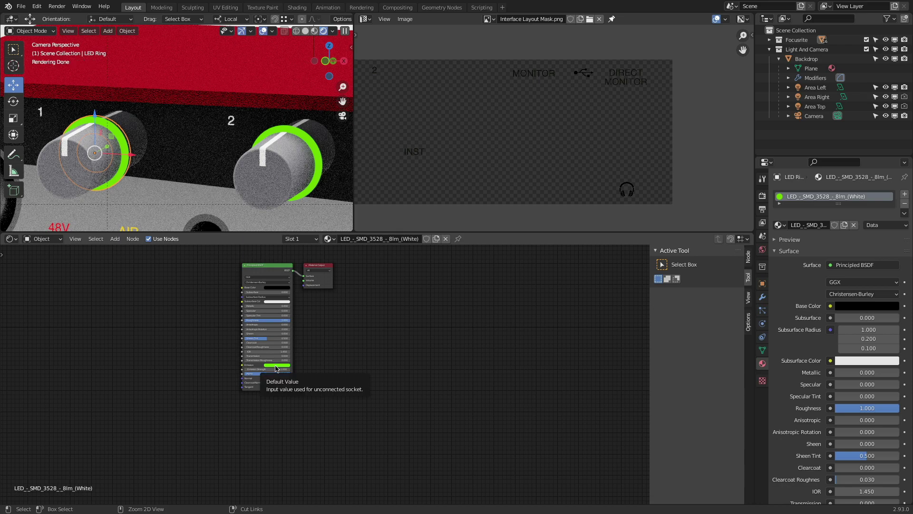
{"action": "scroll", "coordinate": [333, 166], "scroll_direction": "down", "scroll_amount": 5}
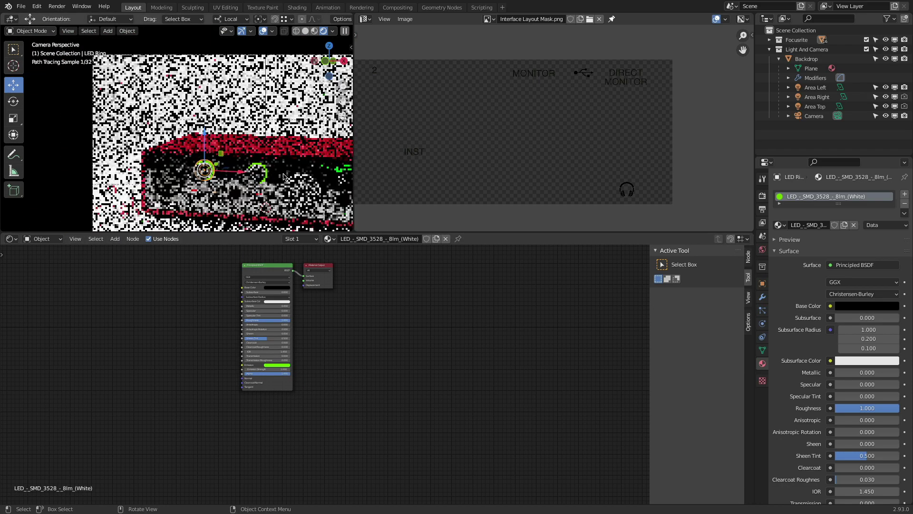
- Paste the copied green into the Emission color of the front plate's USB Direct Monitor shader
{"action": "left_click", "coordinate": [337, 169]}
{"action": "middle_click_drag", "start_coordinate": [217, 468], "coordinate": [248, 355]}
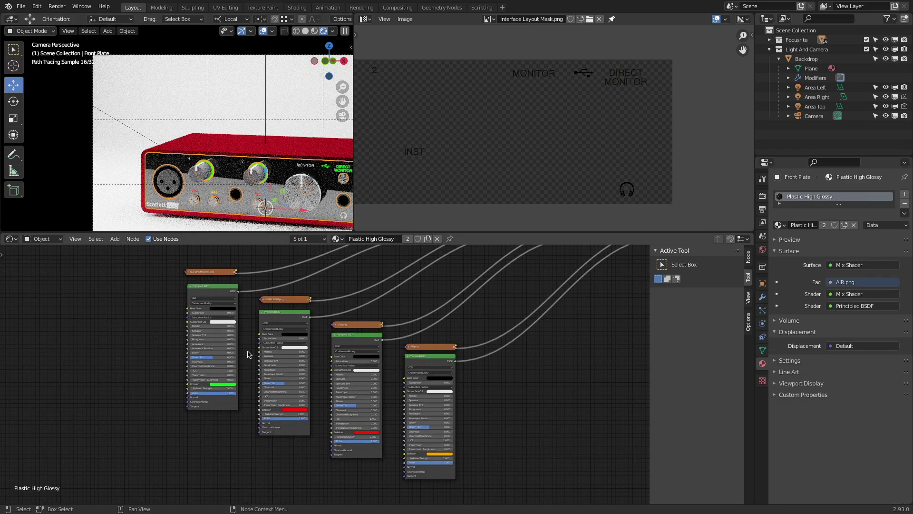
{"action": "scroll", "coordinate": [225, 380], "scroll_direction": "up", "scroll_amount": 6}
{"action": "key", "text": "ctrl+v"}
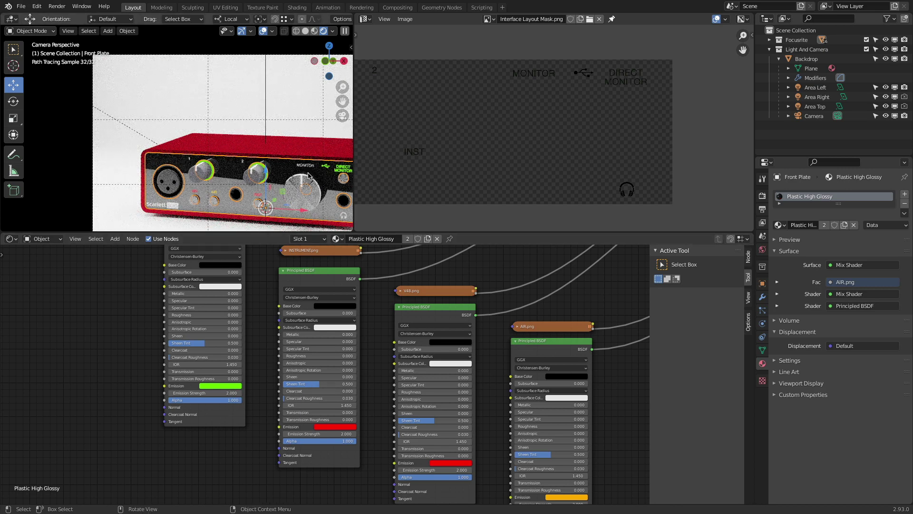
{"action": "middle_click_drag", "start_coordinate": [299, 168], "coordinate": [241, 139], "text": "shift"}
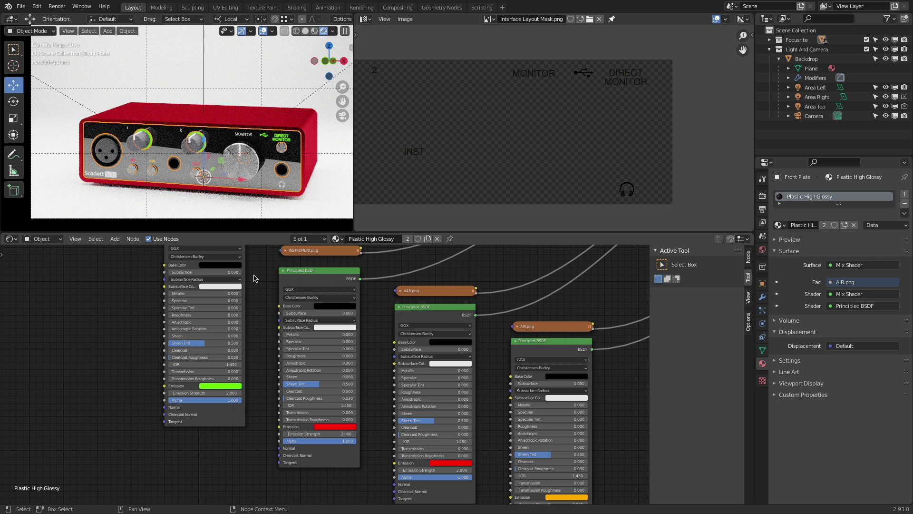
- Try the light Subsurface Color as Base Color on the V48 shader and restore black from the AIR shader's Base Color
{"action": "middle_click_drag", "start_coordinate": [257, 291], "coordinate": [231, 299]}
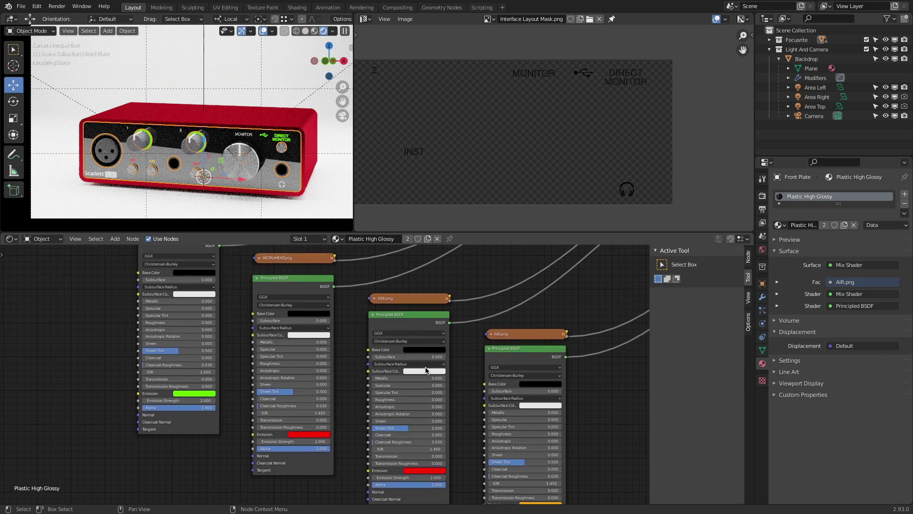
{"action": "left_click_drag", "start_coordinate": [427, 369], "coordinate": [425, 348]}
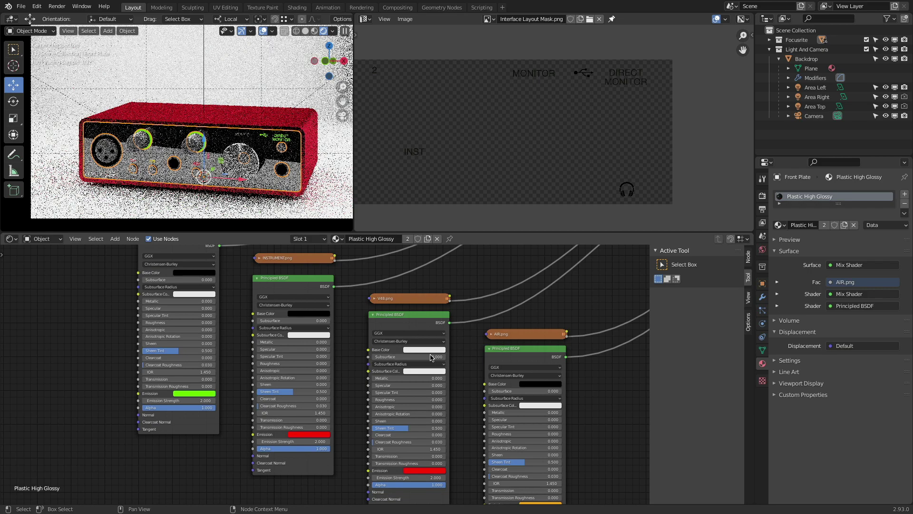
{"action": "left_click_drag", "start_coordinate": [527, 384], "coordinate": [433, 352]}
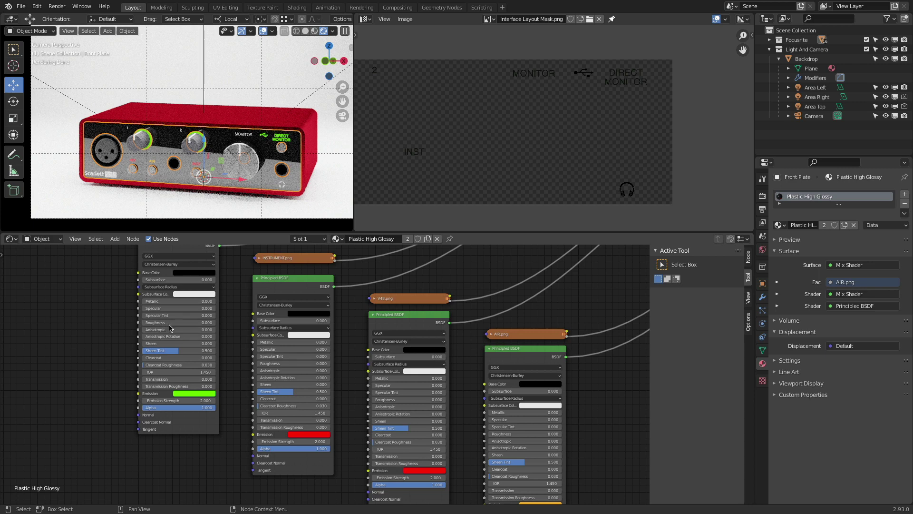
- Examine the front plate's label shader nodes and compare them with the labels in the rendered preview
{"action": "middle_click_drag", "start_coordinate": [82, 347], "coordinate": [81, 354]}
{"action": "scroll", "coordinate": [79, 354], "scroll_direction": "down", "scroll_amount": 1}
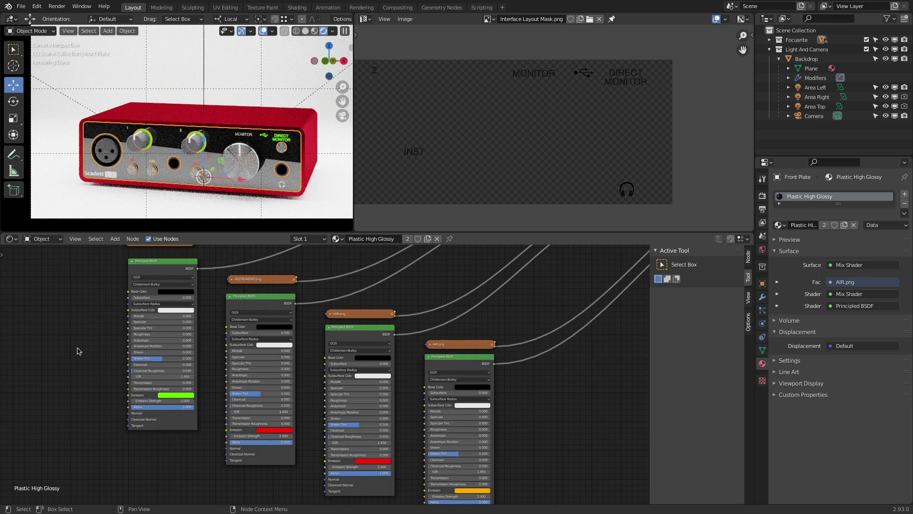
{"action": "key", "text": "a"}
{"action": "key", "text": "a"}
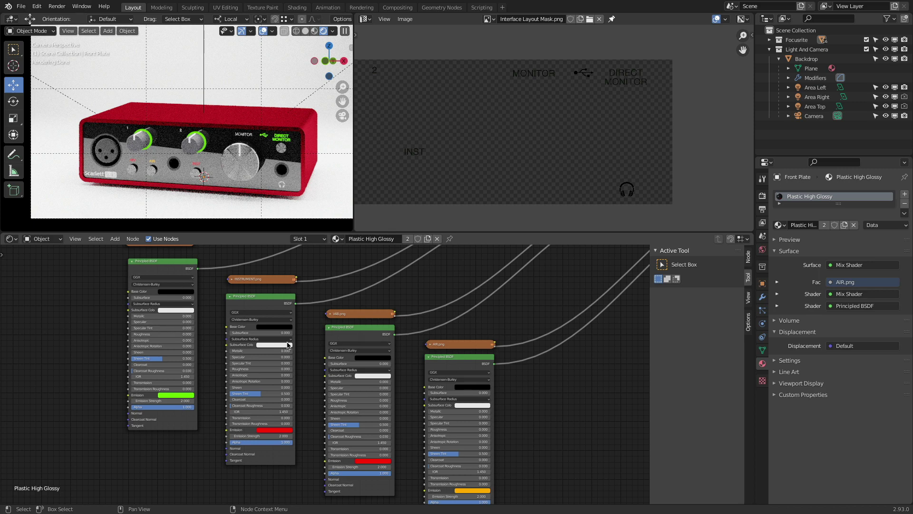
{"action": "scroll", "coordinate": [421, 310], "scroll_direction": "down", "scroll_amount": 5}
{"action": "middle_click_drag", "start_coordinate": [423, 317], "coordinate": [183, 385]}
{"action": "middle_click_drag", "start_coordinate": [263, 372], "coordinate": [359, 329]}
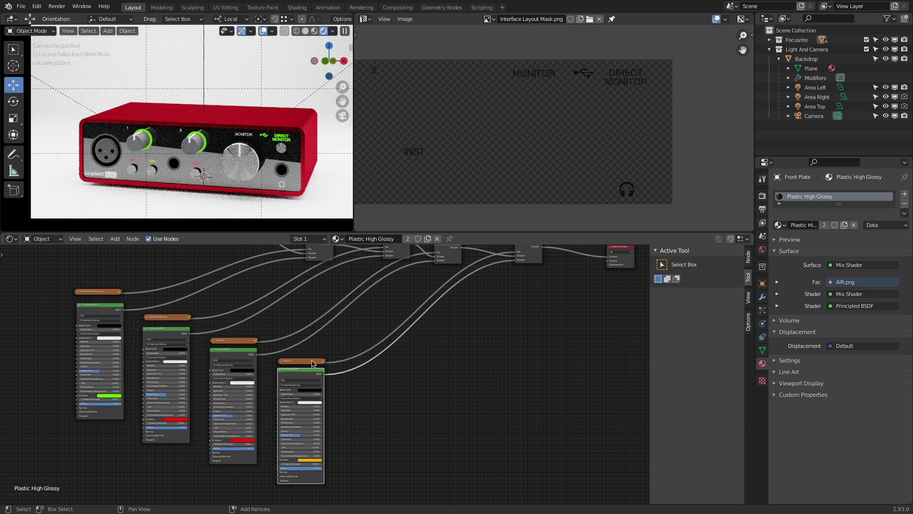
{"action": "scroll", "coordinate": [304, 388], "scroll_direction": "up", "scroll_amount": 2}
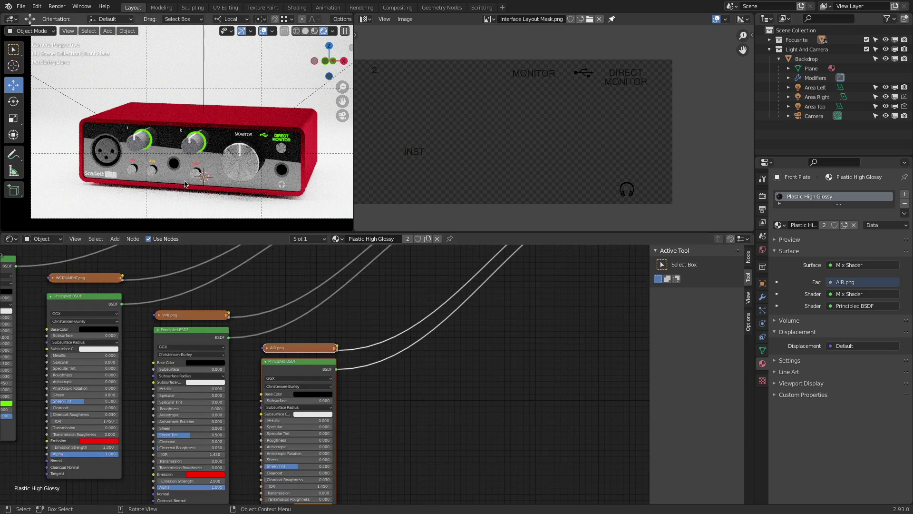
{"action": "middle_click_drag", "start_coordinate": [371, 414], "coordinate": [356, 365]}
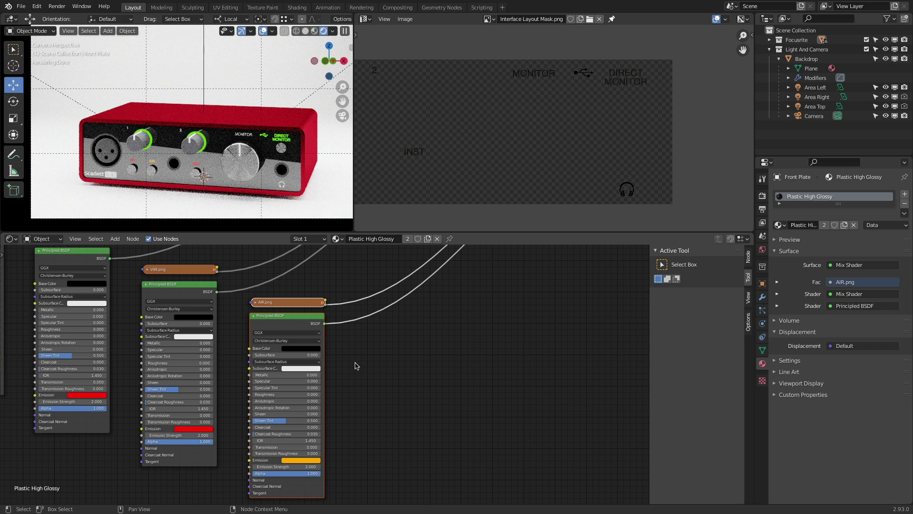
{"action": "scroll", "coordinate": [381, 352], "scroll_direction": "down", "scroll_amount": 3}
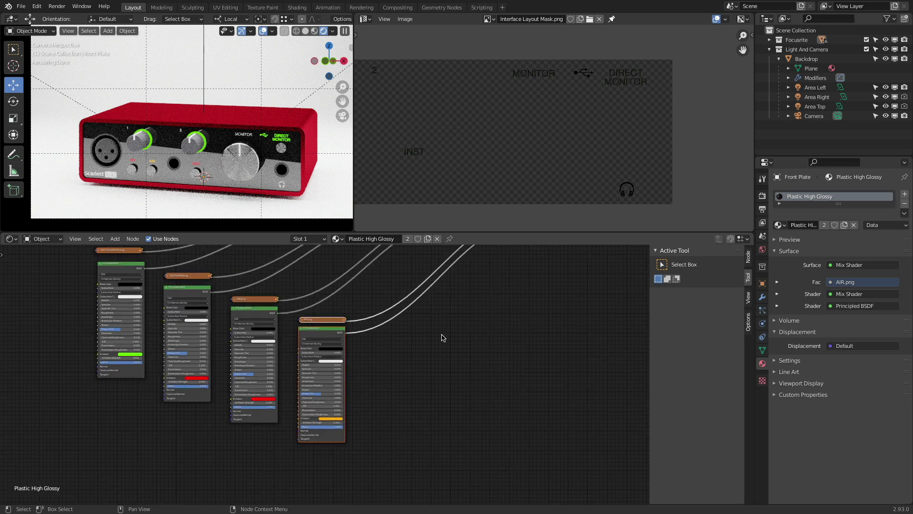
- Set the AIR Mix Shader aside next to its Principled BSDF and insert a duplicate between the preceding Mix Shader and the Material Output
{"action": "middle_click_drag", "start_coordinate": [440, 336], "coordinate": [438, 291]}
{"action": "left_click", "coordinate": [454, 293]}
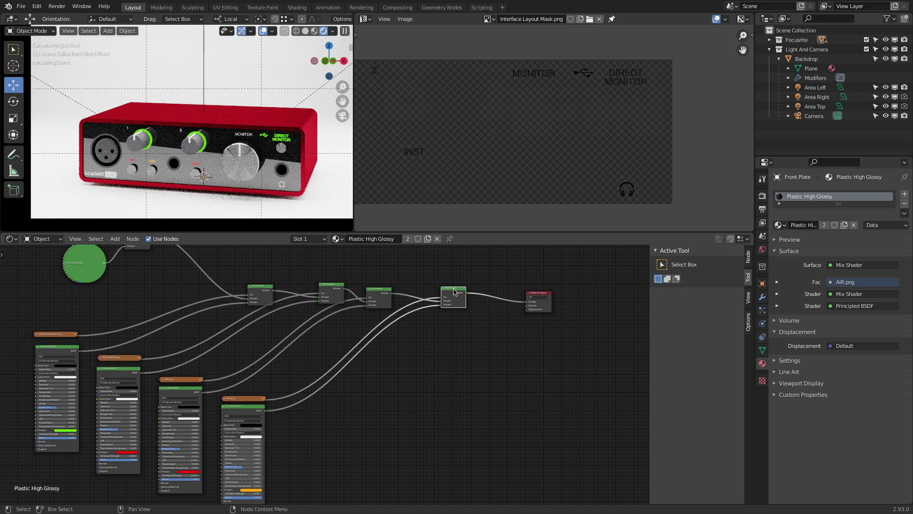
{"action": "left_click_drag", "start_coordinate": [455, 295], "coordinate": [426, 403]}
{"action": "key", "text": "ctrl+v"}
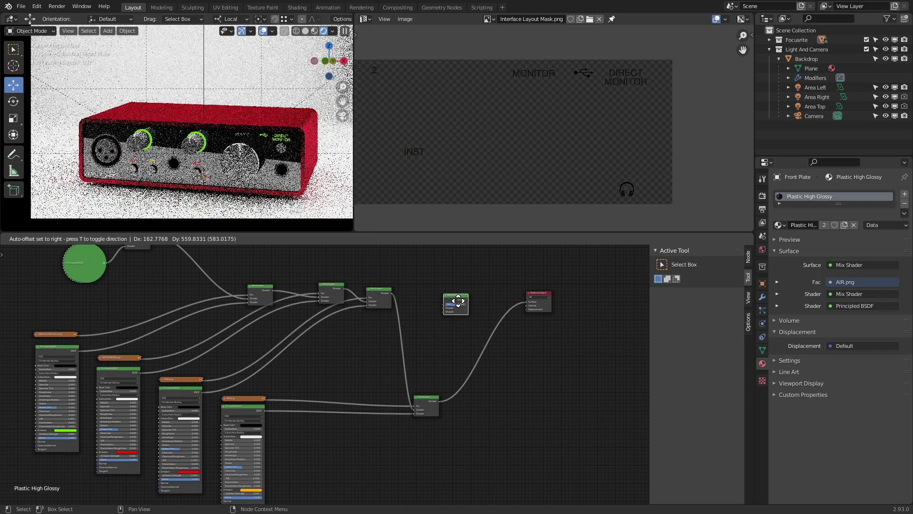
{"action": "scroll", "coordinate": [393, 292], "scroll_direction": "up", "scroll_amount": 2}
{"action": "left_click_drag", "start_coordinate": [385, 296], "coordinate": [586, 306]}
{"action": "middle_click_drag", "start_coordinate": [457, 355], "coordinate": [526, 332]}
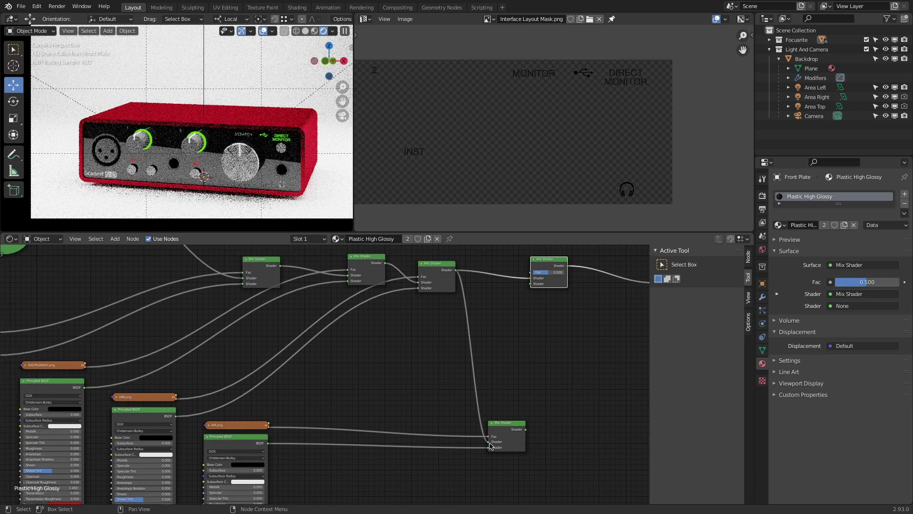
{"action": "left_click_drag", "start_coordinate": [504, 428], "coordinate": [308, 446]}
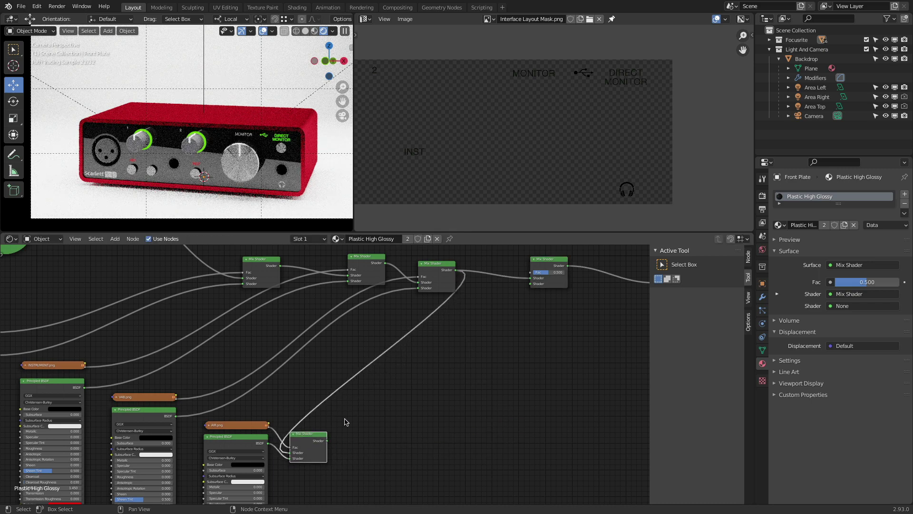
- Duplicate the AIR.png texture node into free space and frame the front plate's labels closely in the rendered preview
{"action": "middle_click_drag", "start_coordinate": [352, 419], "coordinate": [402, 405]}
{"action": "left_click", "coordinate": [295, 412], "text": "shift"}
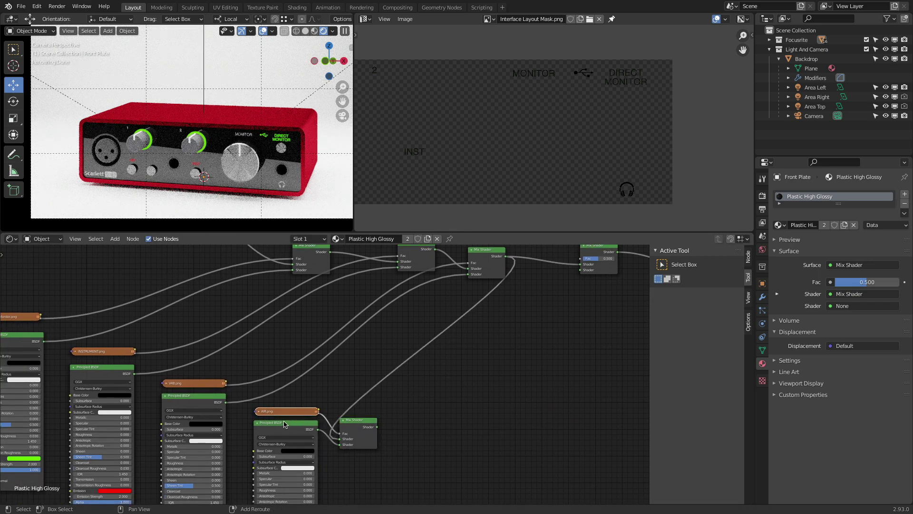
{"action": "key", "text": "shift+d"}
{"action": "left_click", "coordinate": [495, 381]}
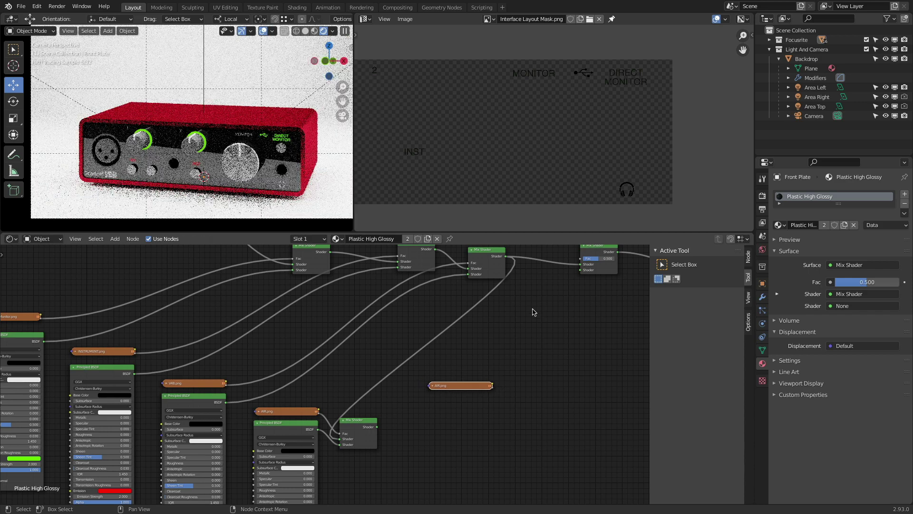
{"action": "middle_click_drag", "start_coordinate": [534, 312], "coordinate": [471, 317]}
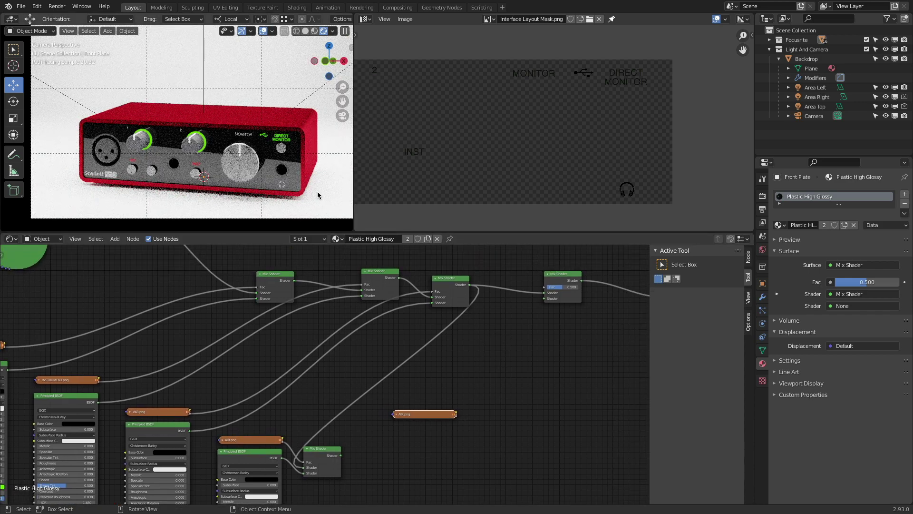
{"action": "scroll", "coordinate": [145, 164], "scroll_direction": "up", "scroll_amount": 6}
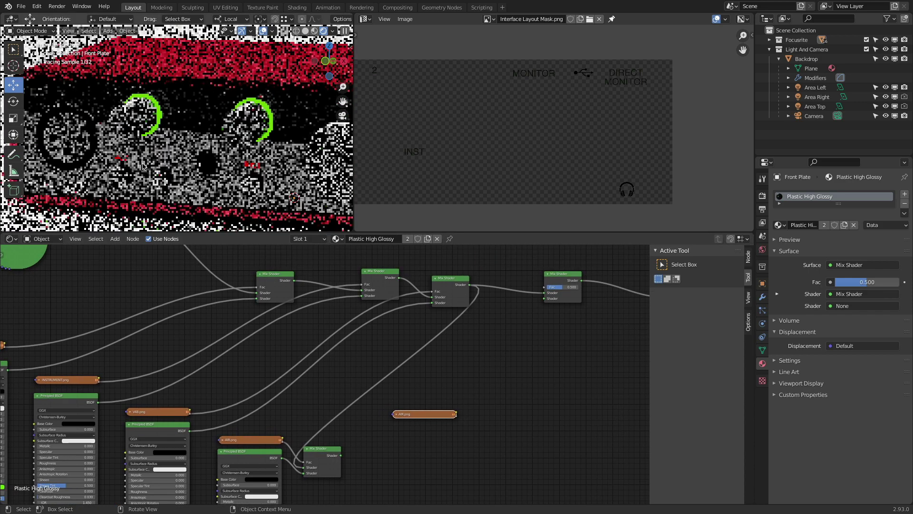
{"action": "middle_click_drag", "start_coordinate": [433, 375], "coordinate": [424, 349]}
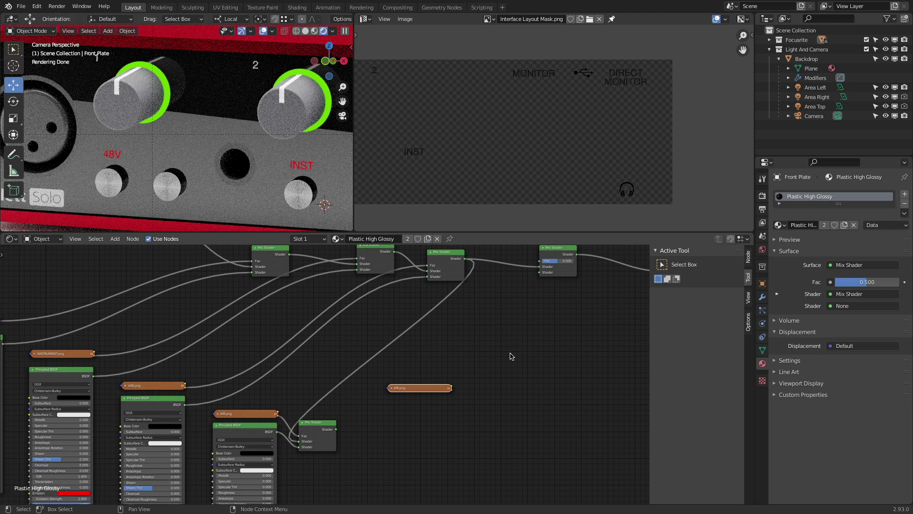
- Add an Emission shader near the duplicated AIR.png node and give it the orange Emission color of the AIR Principled BSDF
{"action": "key", "text": "shift+a"}
{"action": "mouse_move", "coordinate": [495, 352]}
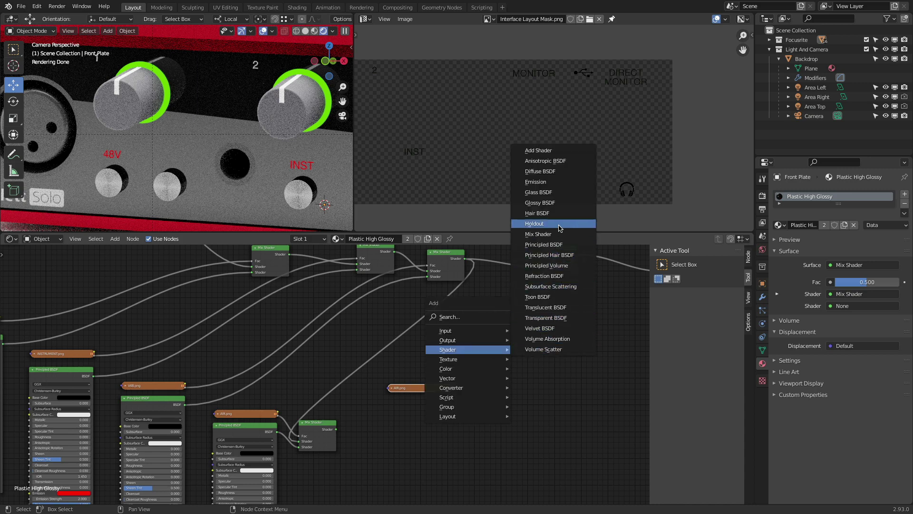
{"action": "left_click", "coordinate": [547, 182]}
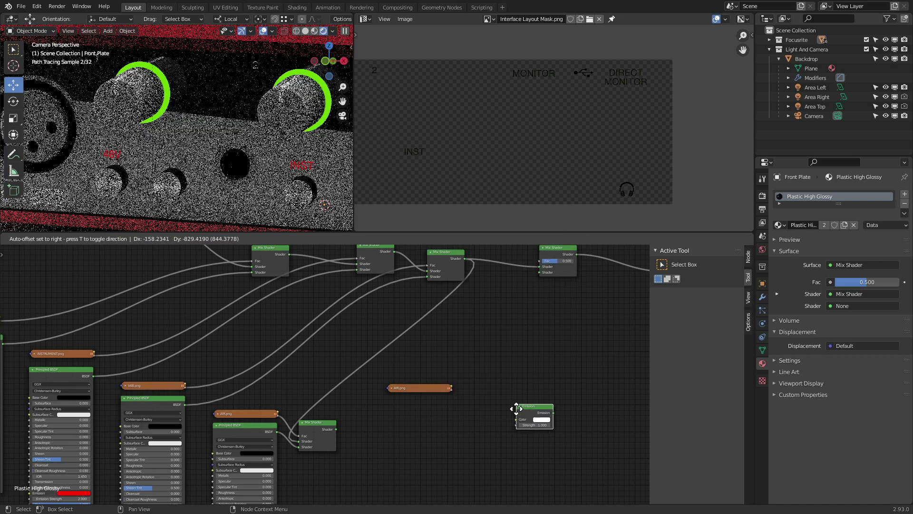
{"action": "left_click", "coordinate": [490, 404]}
{"action": "middle_click_drag", "start_coordinate": [427, 415], "coordinate": [457, 315]}
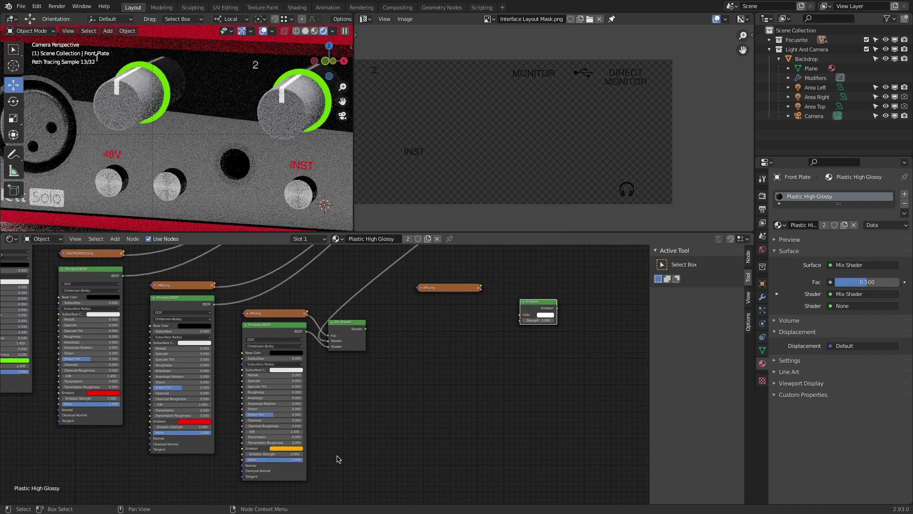
{"action": "left_click_drag", "start_coordinate": [292, 450], "coordinate": [545, 315]}
{"action": "middle_click_drag", "start_coordinate": [482, 318], "coordinate": [434, 400]}
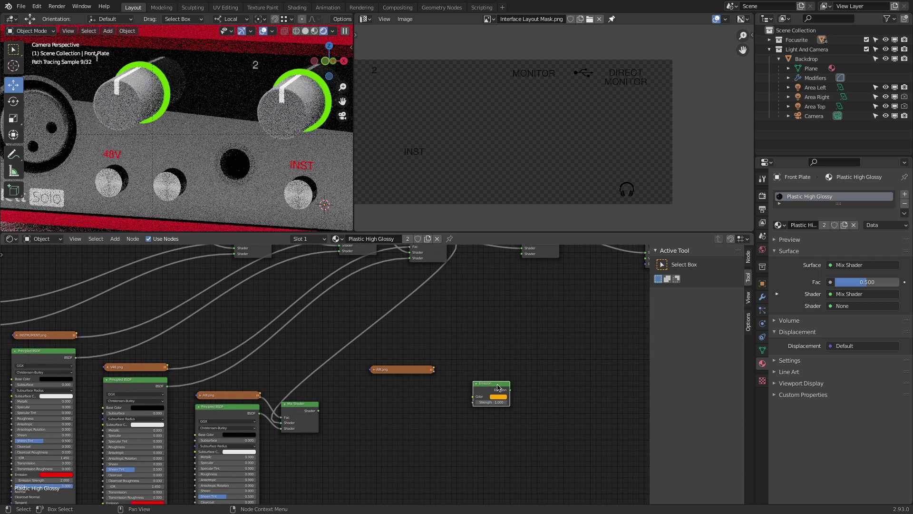
{"action": "left_click_drag", "start_coordinate": [503, 390], "coordinate": [465, 395]}
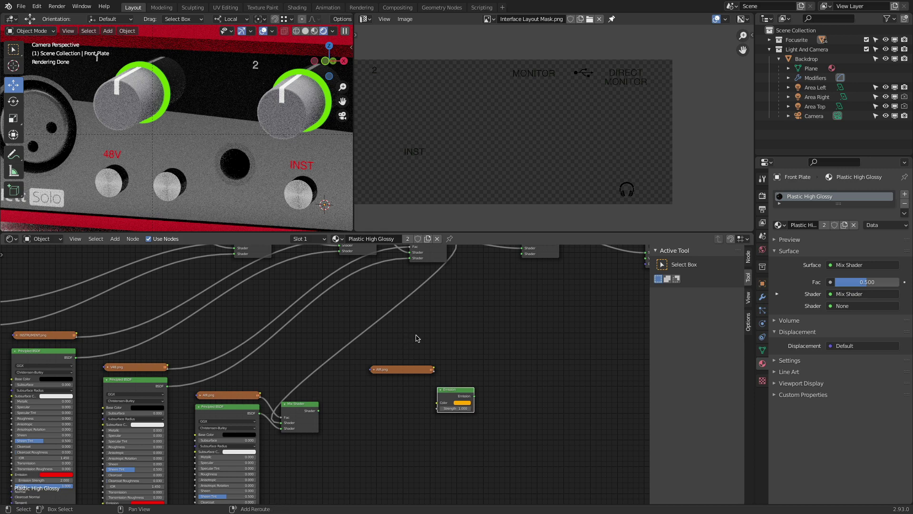
- Add a Glossy BSDF above the Emission node and set its Roughness to 0
{"action": "key", "text": "shift+a"}
{"action": "mouse_move", "coordinate": [418, 338]}
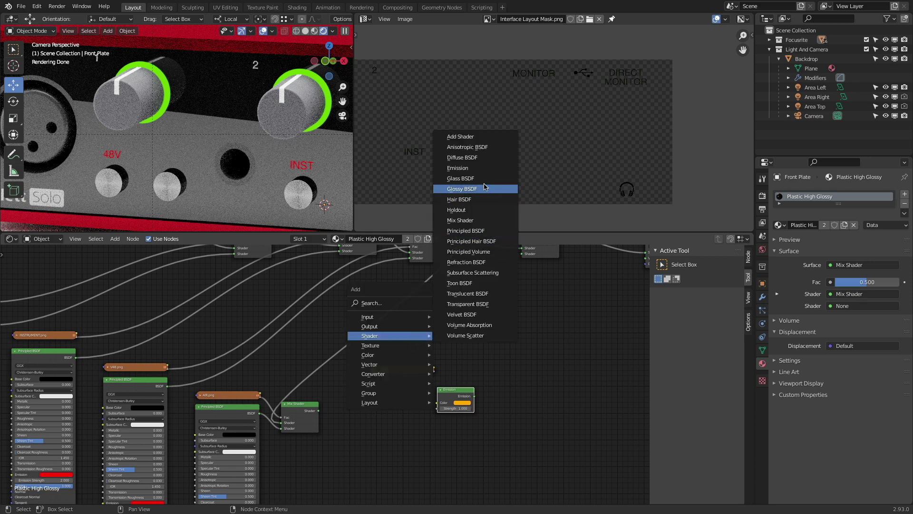
{"action": "left_click", "coordinate": [462, 189]}
{"action": "left_click", "coordinate": [444, 337]}
{"action": "scroll", "coordinate": [463, 360], "scroll_direction": "up", "scroll_amount": 6}
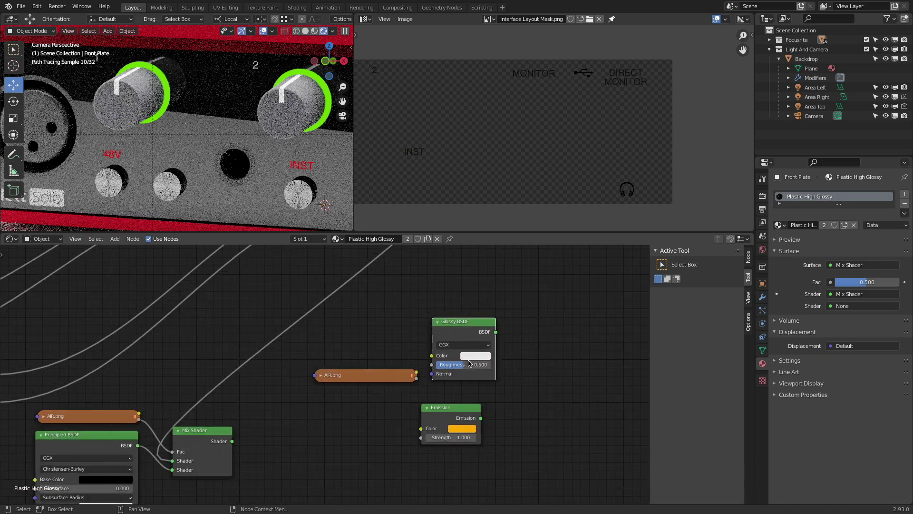
{"action": "left_click_drag", "start_coordinate": [464, 364], "coordinate": [432, 365]}
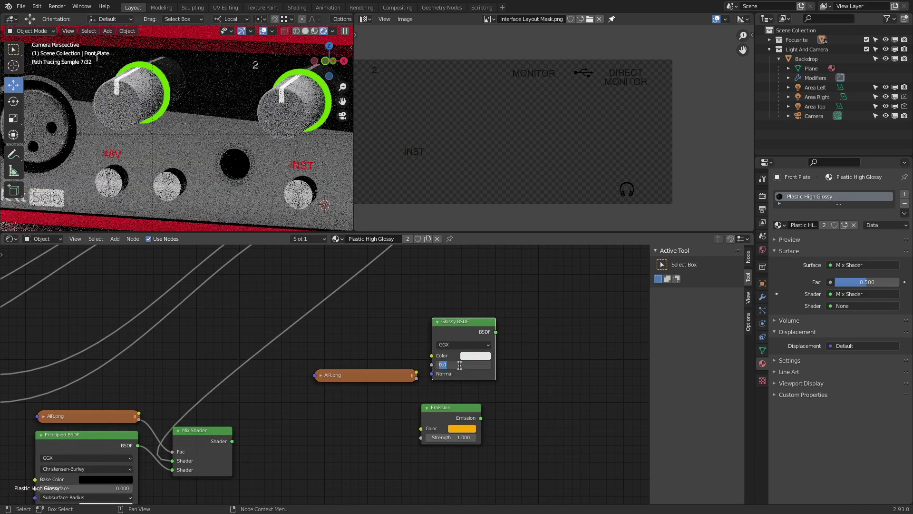
{"action": "scroll", "coordinate": [396, 360], "scroll_direction": "down", "scroll_amount": 6}
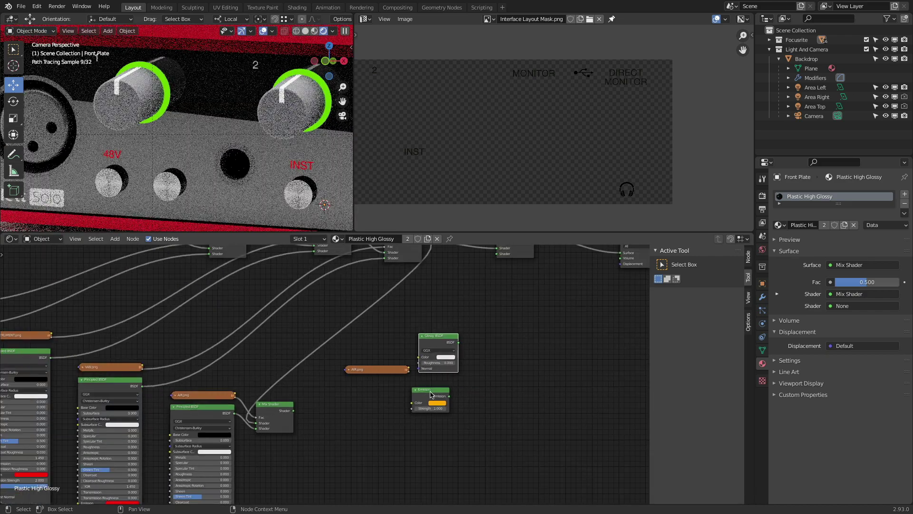
- Space out the new AIR label nodes, with AIR.png beside the Glossy BSDF and the Emission node below it
{"action": "left_click_drag", "start_coordinate": [429, 390], "coordinate": [458, 391]}
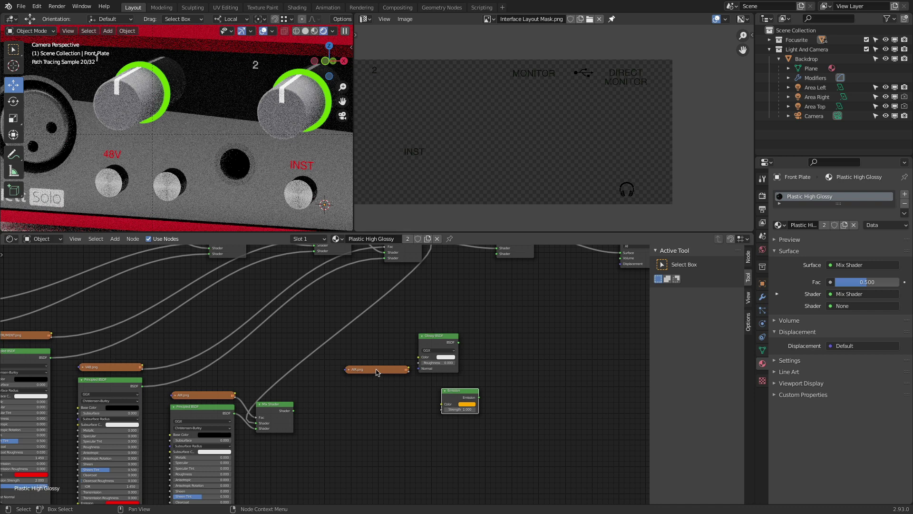
{"action": "left_click_drag", "start_coordinate": [376, 371], "coordinate": [373, 377]}
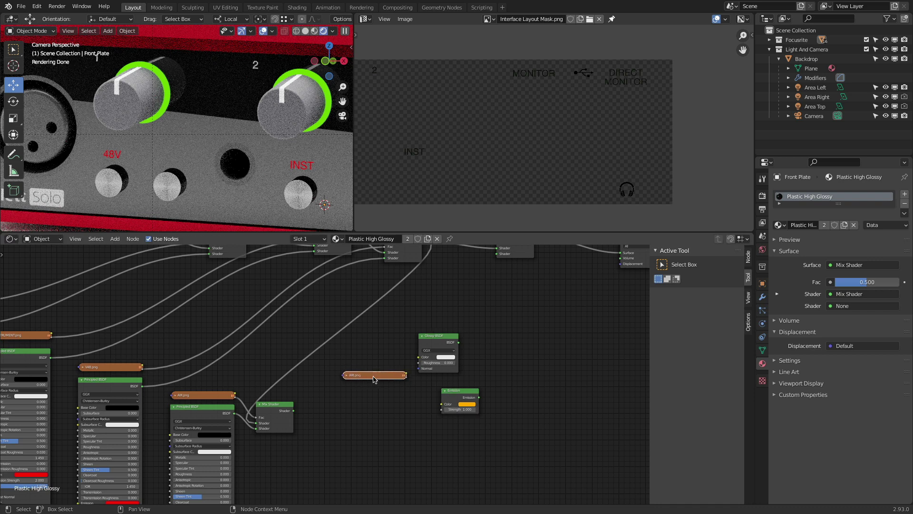
{"action": "left_click_drag", "start_coordinate": [371, 378], "coordinate": [363, 379]}
{"action": "left_click_drag", "start_coordinate": [460, 397], "coordinate": [436, 416]}
{"action": "middle_click_drag", "start_coordinate": [442, 399], "coordinate": [426, 440]}
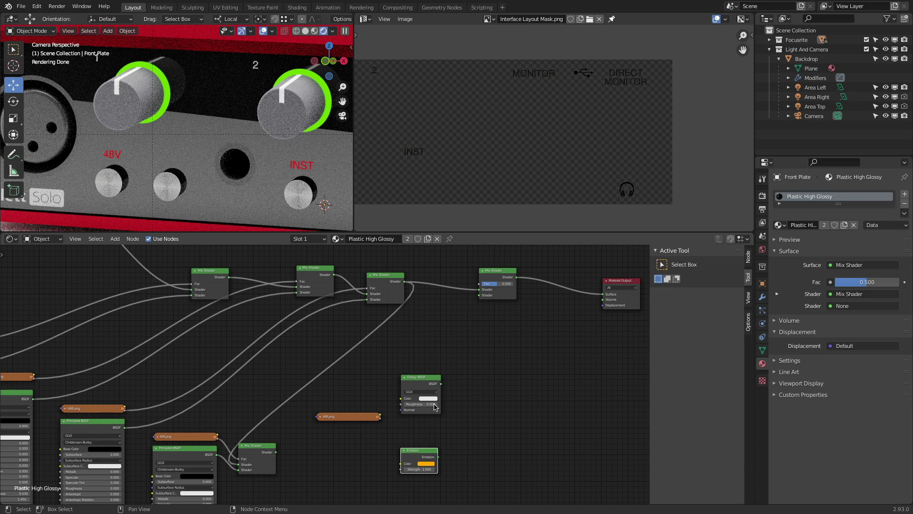
- Duplicate the final Mix Shader, combine Glossy BSDF and Emission in the copy, and feed it into the final Mix Shader's second Shader input
{"action": "left_click_drag", "start_coordinate": [499, 276], "coordinate": [508, 273]}
{"action": "key", "text": "shift+d"}
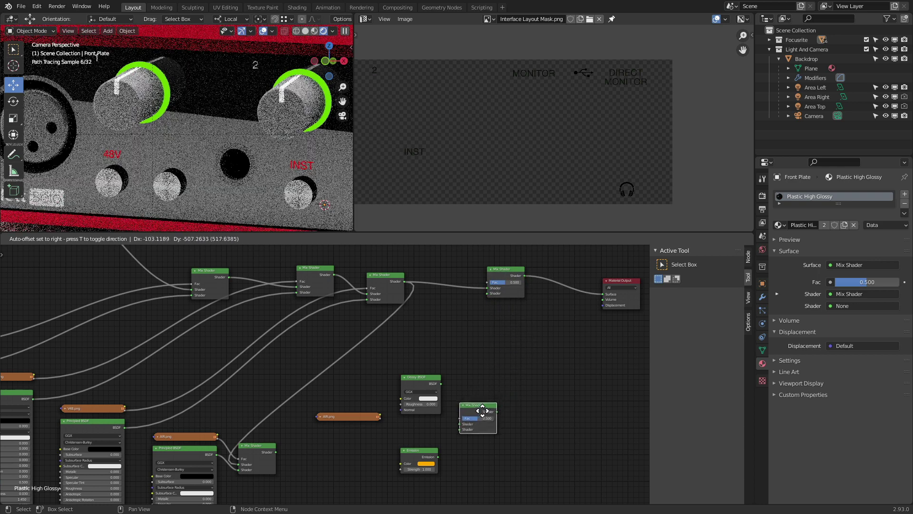
{"action": "left_click", "coordinate": [486, 413]}
{"action": "left_click_drag", "start_coordinate": [438, 456], "coordinate": [462, 431]}
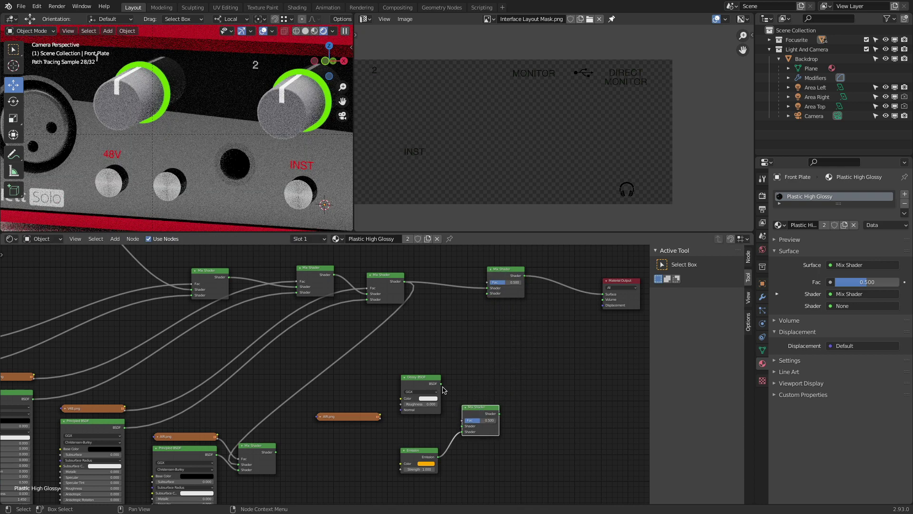
{"action": "left_click_drag", "start_coordinate": [441, 384], "coordinate": [487, 293]}
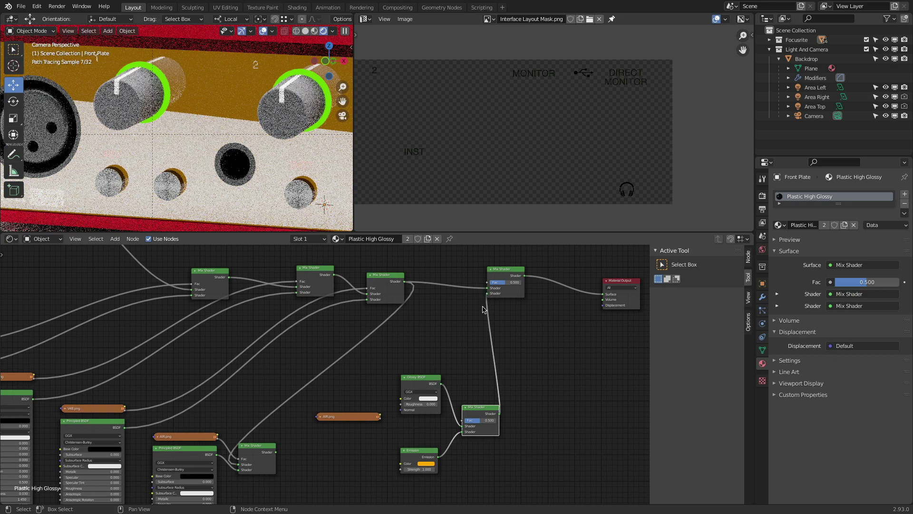
- Set the new Mix Shader's Fac to 1.000 and link the duplicated AIR.png to the final Mix Shader's Fac
{"action": "mouse_move", "coordinate": [480, 420]}
{"action": "left_mouse_down"}
{"action": "mouse_move", "coordinate": [464, 421]}
{"action": "mouse_move", "coordinate": [496, 420]}
{"action": "mouse_move", "coordinate": [463, 421]}
{"action": "mouse_move", "coordinate": [496, 421]}
{"action": "left_mouse_up"}
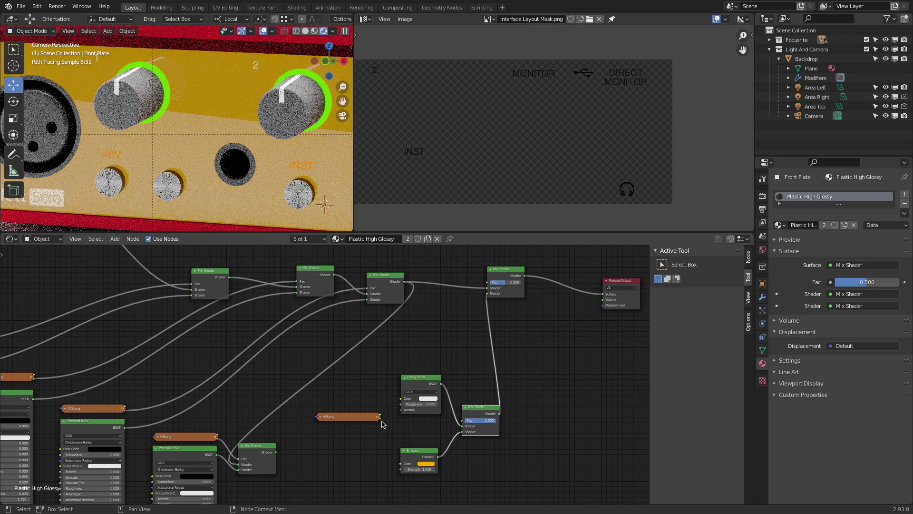
{"action": "left_click_drag", "start_coordinate": [379, 417], "coordinate": [488, 284]}
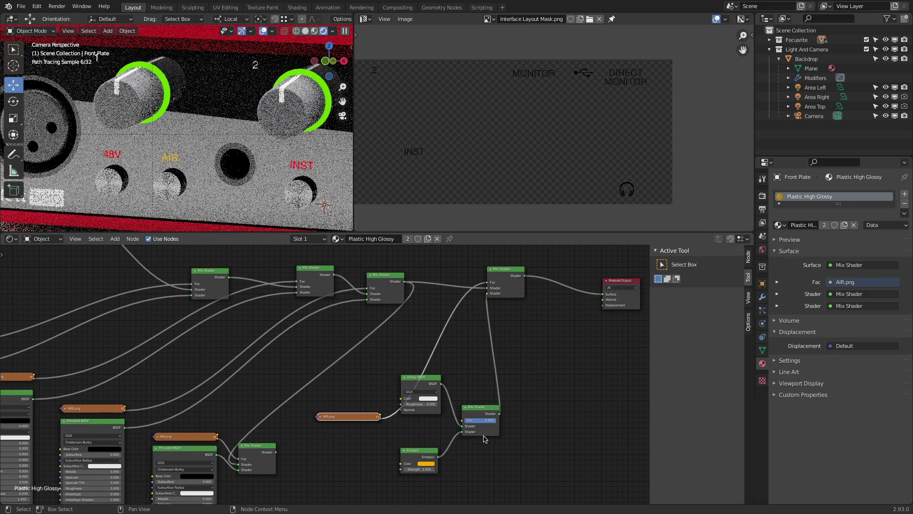
{"action": "mouse_move", "coordinate": [495, 421]}
{"action": "left_mouse_down"}
{"action": "mouse_move", "coordinate": [464, 420]}
{"action": "mouse_move", "coordinate": [495, 420]}
{"action": "left_mouse_up"}
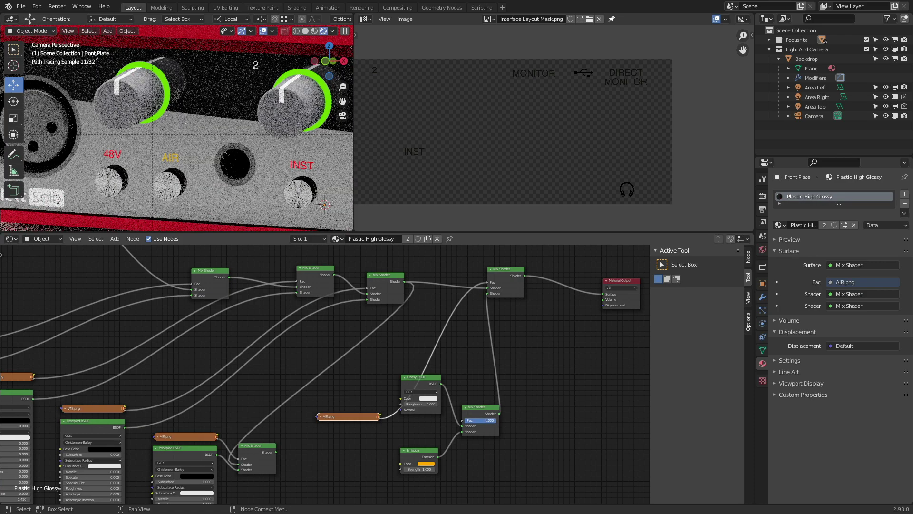
- Set the orange Emission node's Strength to 2
{"action": "scroll", "coordinate": [422, 470], "scroll_direction": "up", "scroll_amount": 2}
{"action": "double_click", "coordinate": [421, 470]}
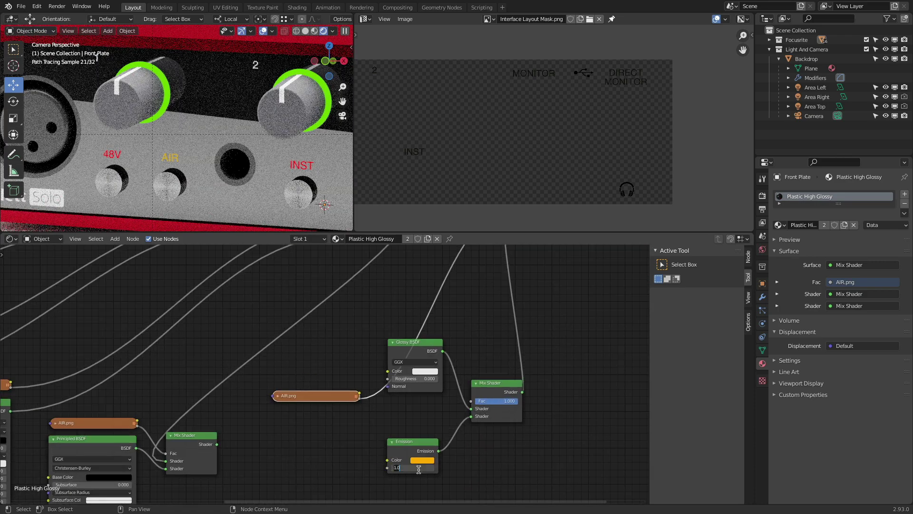
{"action": "type", "text": "2"}
{"action": "key", "text": "Return"}
{"action": "scroll", "coordinate": [415, 348], "scroll_direction": "down", "scroll_amount": 3}
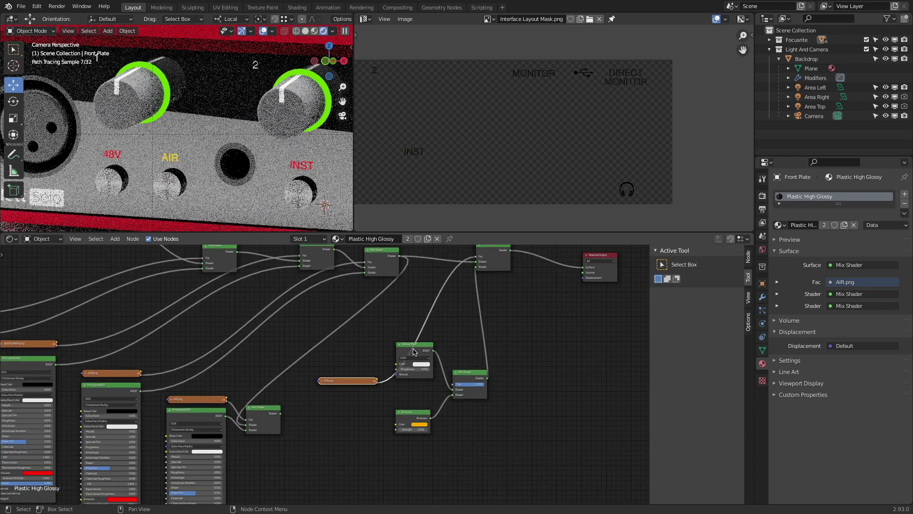
- Move the new Glossy BSDF node down, closer to the orange Emission node below it
{"action": "left_click_drag", "start_coordinate": [415, 347], "coordinate": [415, 365]}
{"action": "middle_click_drag", "start_coordinate": [396, 337], "coordinate": [489, 319]}
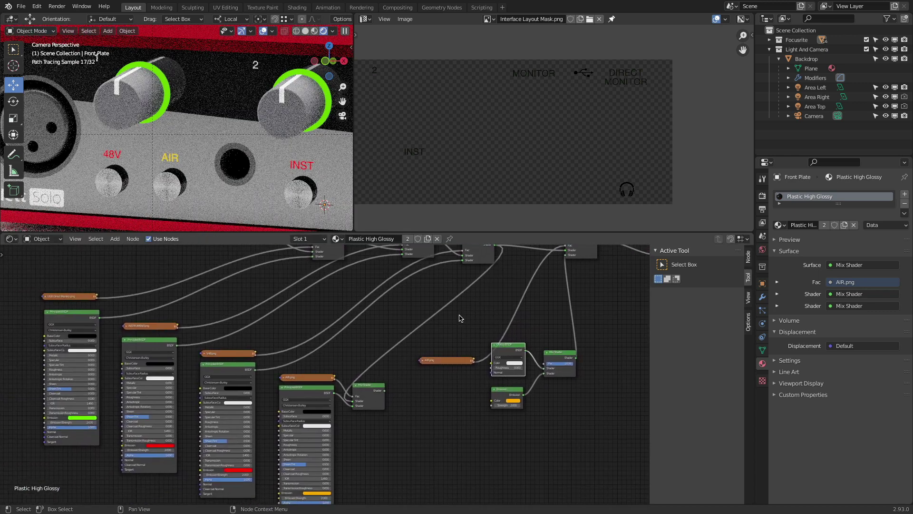
{"action": "middle_click_drag", "start_coordinate": [433, 331], "coordinate": [477, 342]}
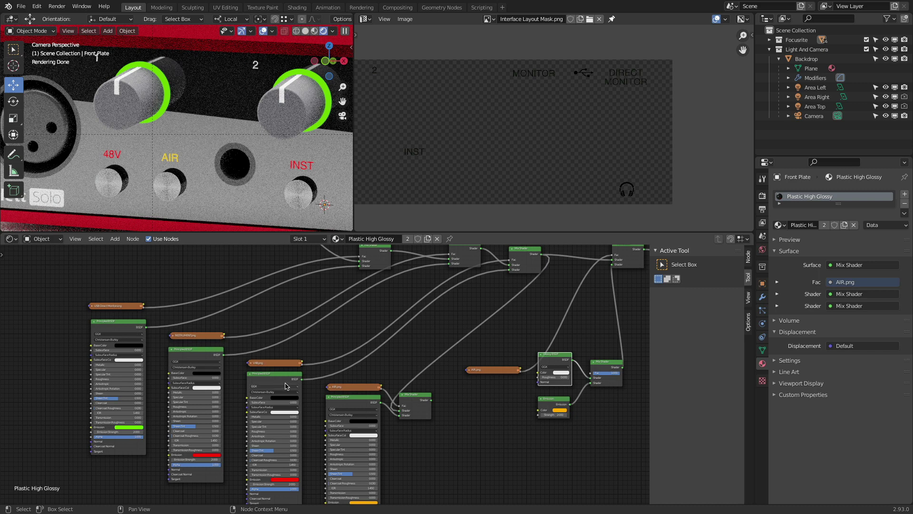
{"action": "scroll", "coordinate": [482, 420], "scroll_direction": "down", "scroll_amount": 2}
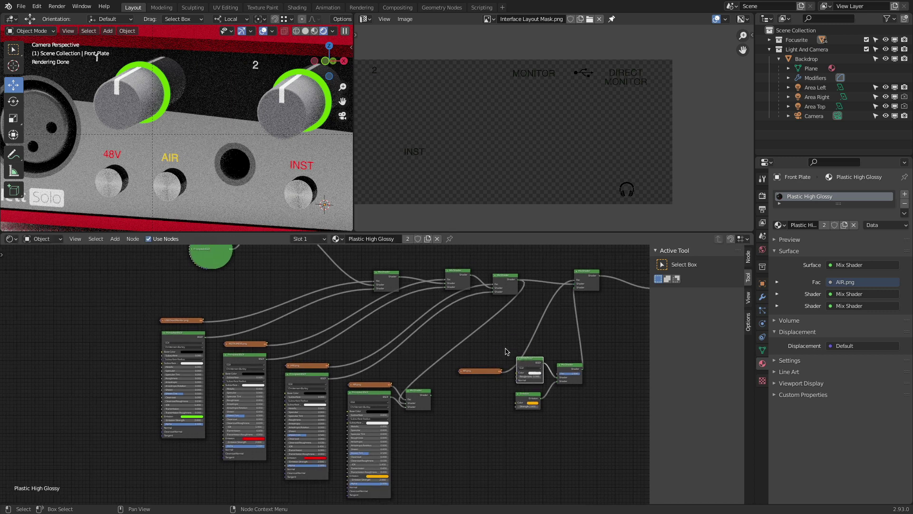
{"action": "middle_click_drag", "start_coordinate": [472, 335], "coordinate": [428, 375]}
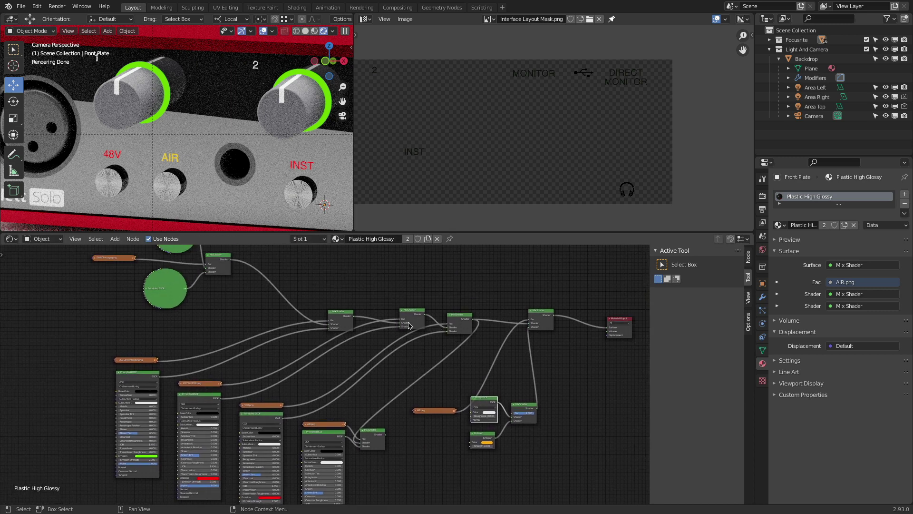
{"action": "middle_click_drag", "start_coordinate": [339, 424], "coordinate": [366, 390]}
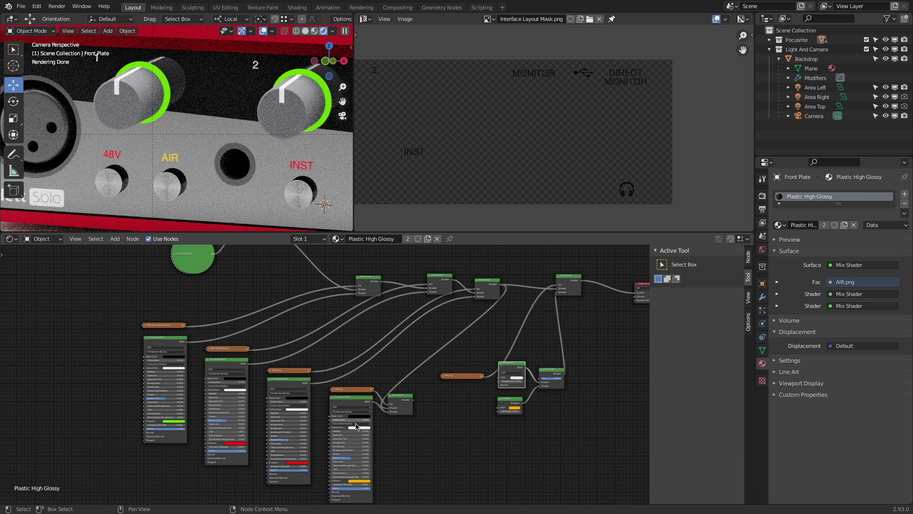
- Delete the duplicated AIR.png, Glossy BSDF, Emission and their Mix Shader, together with the final Mix Shader feeding the Material Output
{"action": "left_click", "coordinate": [474, 378]}
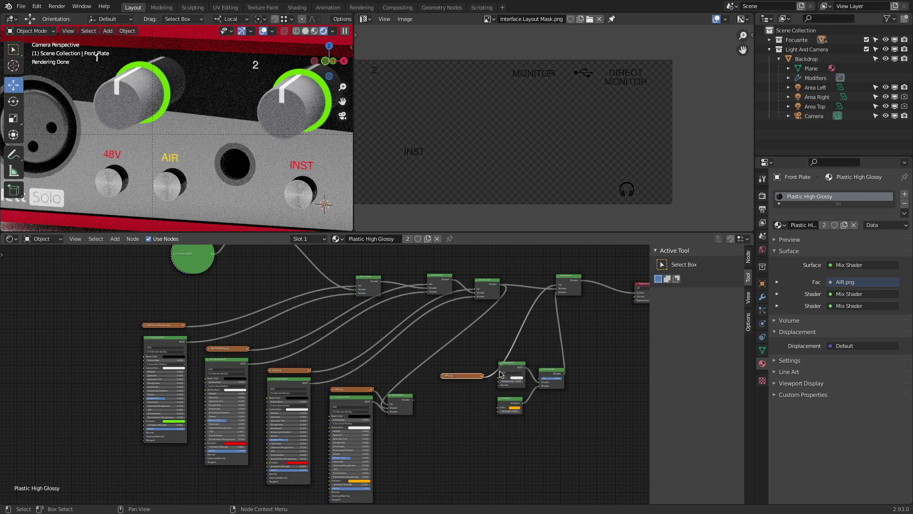
{"action": "left_click", "coordinate": [511, 364], "text": "shift"}
{"action": "left_click", "coordinate": [510, 403], "text": "shift"}
{"action": "left_click", "coordinate": [551, 376], "text": "shift"}
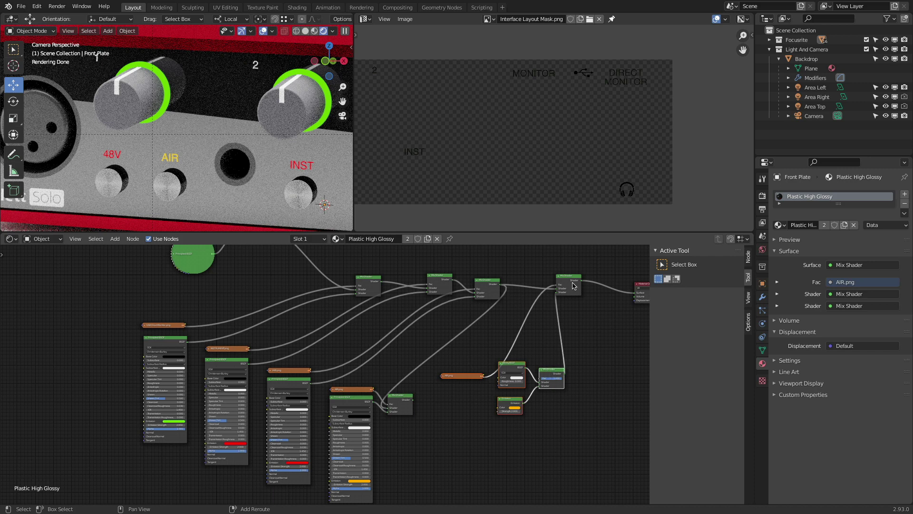
{"action": "left_click", "coordinate": [568, 285], "text": "shift"}
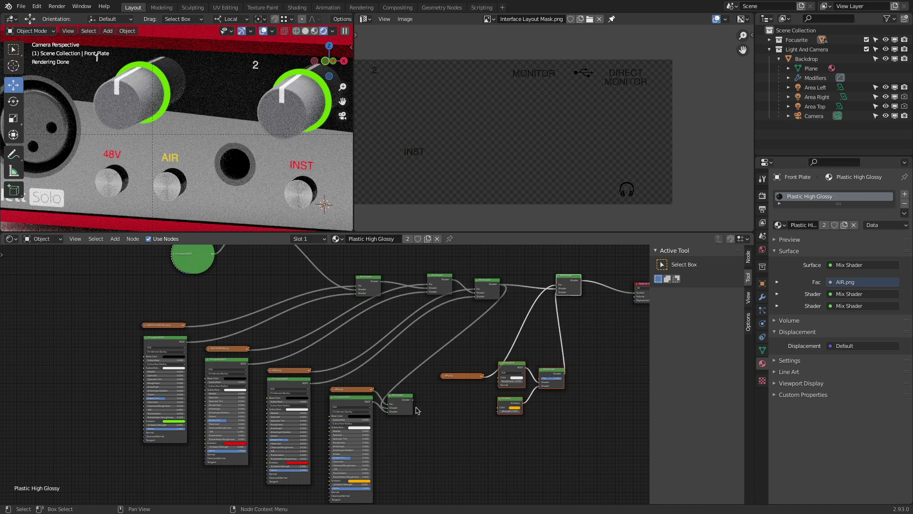
{"action": "key", "text": "x"}
- Place the remaining AIR Mix Shader at the end of the shader chain and link its output to the Material Output's Surface
{"action": "left_click_drag", "start_coordinate": [409, 404], "coordinate": [569, 291]}
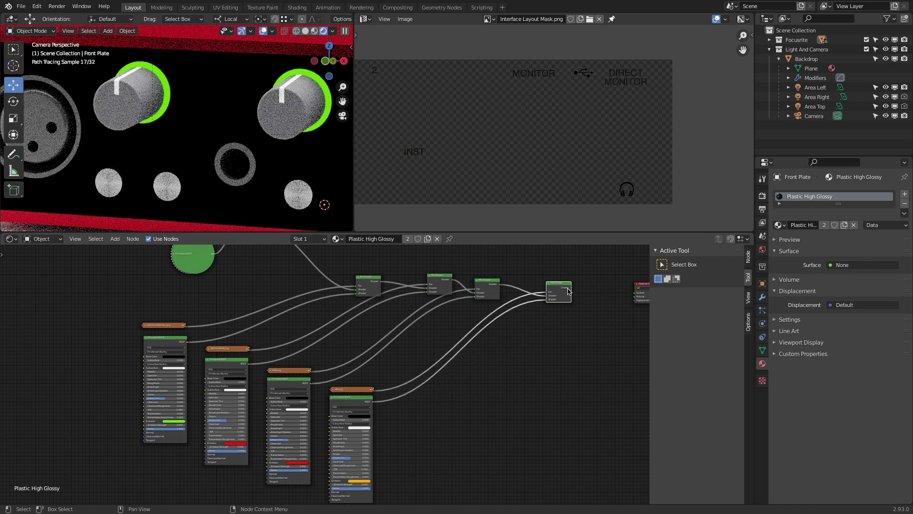
{"action": "middle_click_drag", "start_coordinate": [568, 291], "coordinate": [493, 341]}
{"action": "left_click_drag", "start_coordinate": [487, 336], "coordinate": [550, 340]}
{"action": "middle_click_drag", "start_coordinate": [447, 396], "coordinate": [551, 370]}
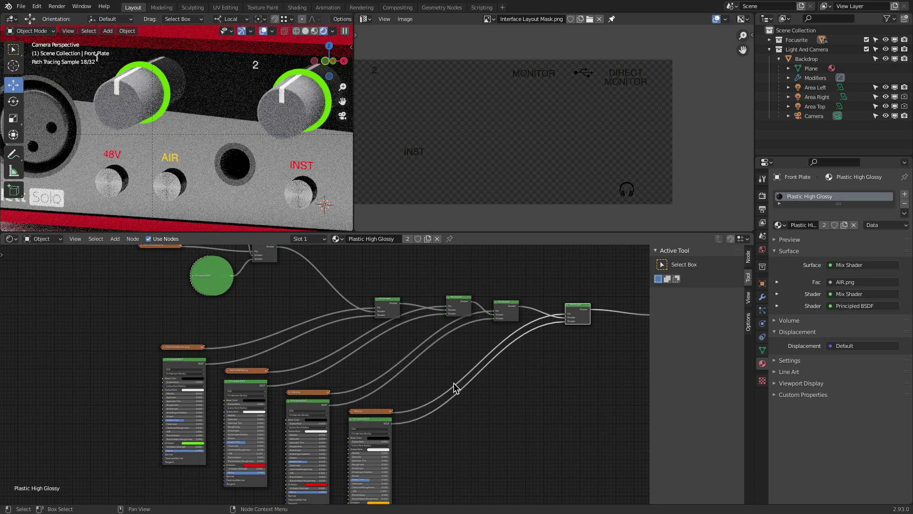
{"action": "middle_click_drag", "start_coordinate": [442, 433], "coordinate": [455, 387]}
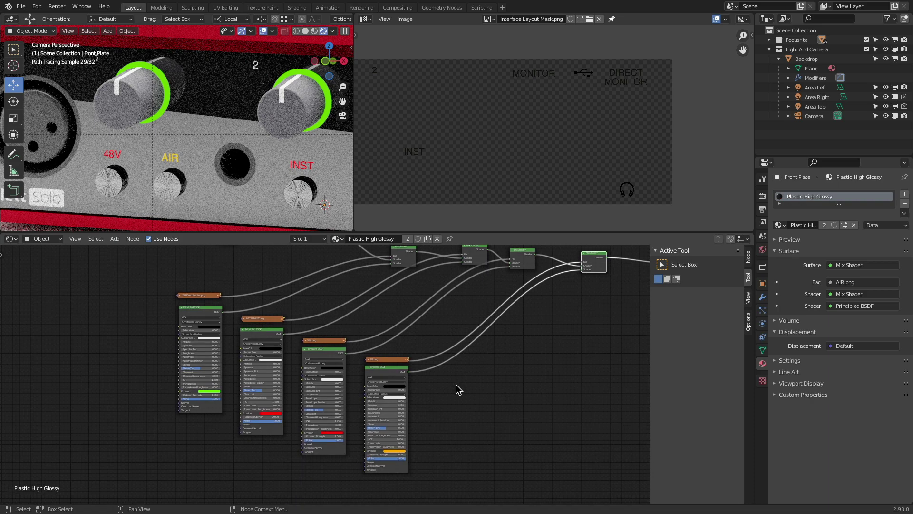
- Compare the full camera render with the start of the Camera Position.MOV reference video in Finder, then return to Blender
{"action": "scroll", "coordinate": [190, 156], "scroll_direction": "down", "scroll_amount": 9}
{"action": "middle_click_drag", "start_coordinate": [186, 157], "coordinate": [178, 151], "text": "shift"}
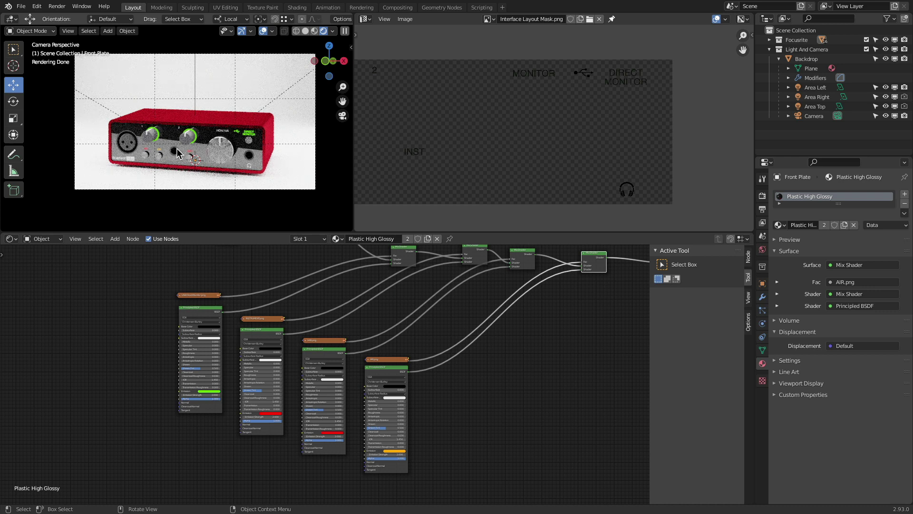
{"action": "key", "text": "ctrl"}
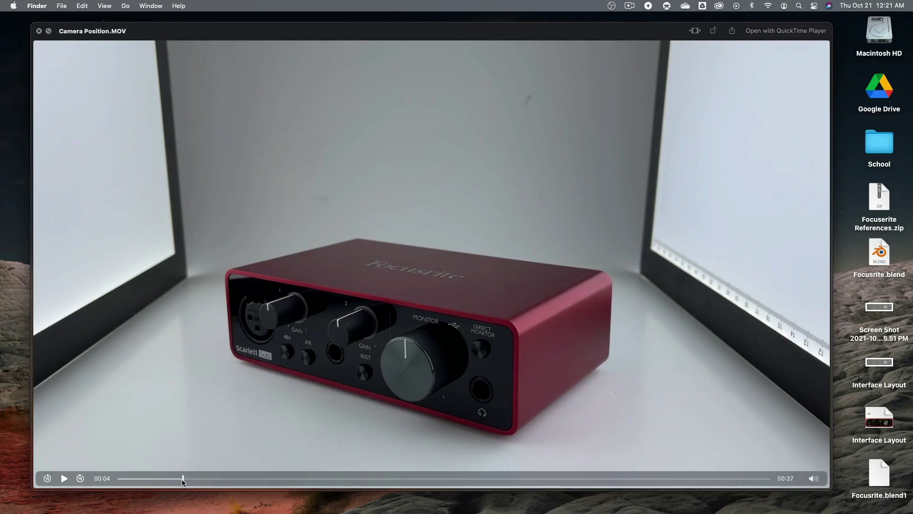
{"action": "mouse_move", "coordinate": [124, 477]}
{"action": "left_mouse_down"}
{"action": "mouse_move", "coordinate": [287, 479]}
{"action": "mouse_move", "coordinate": [115, 484]}
{"action": "left_mouse_up"}
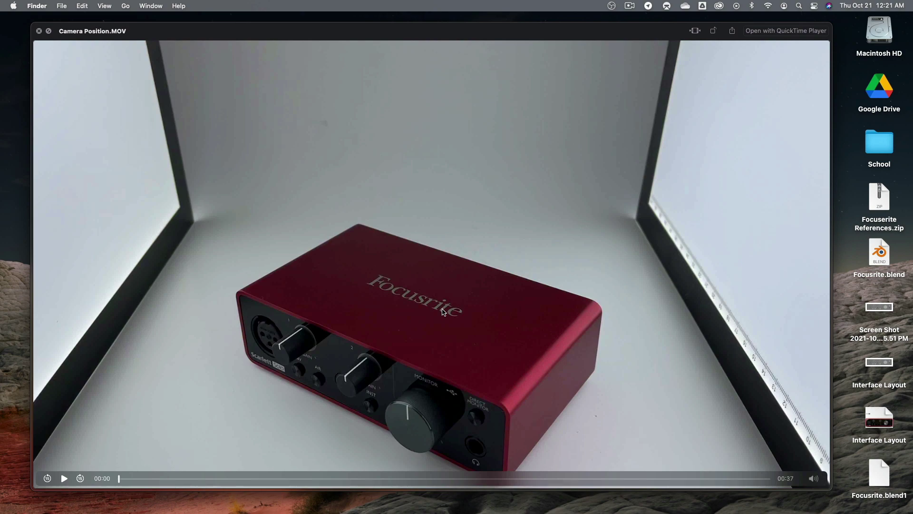
{"action": "key", "text": "super+Tab"}
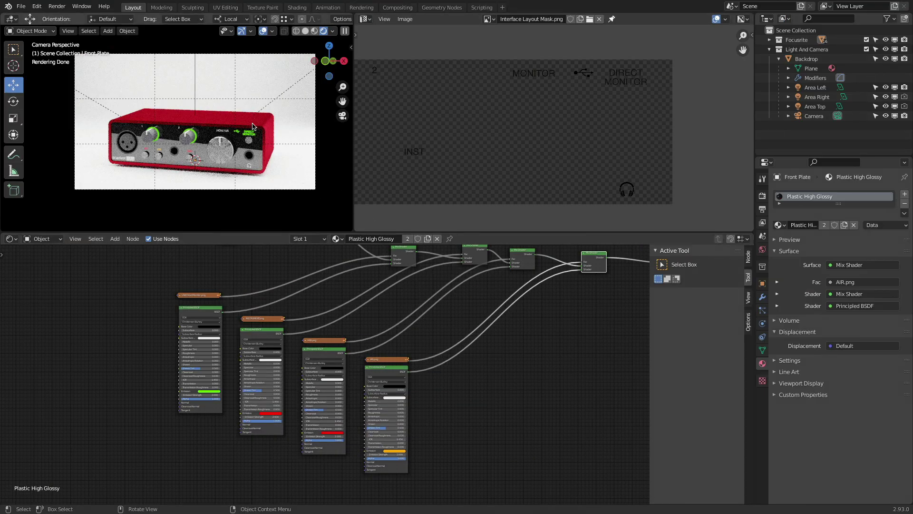
- Switch the viewport to solid shading, select the Housing, and view it in top orthographic projection
{"action": "left_click", "coordinate": [267, 125]}
{"action": "scroll", "coordinate": [160, 117], "scroll_direction": "up", "scroll_amount": 4}
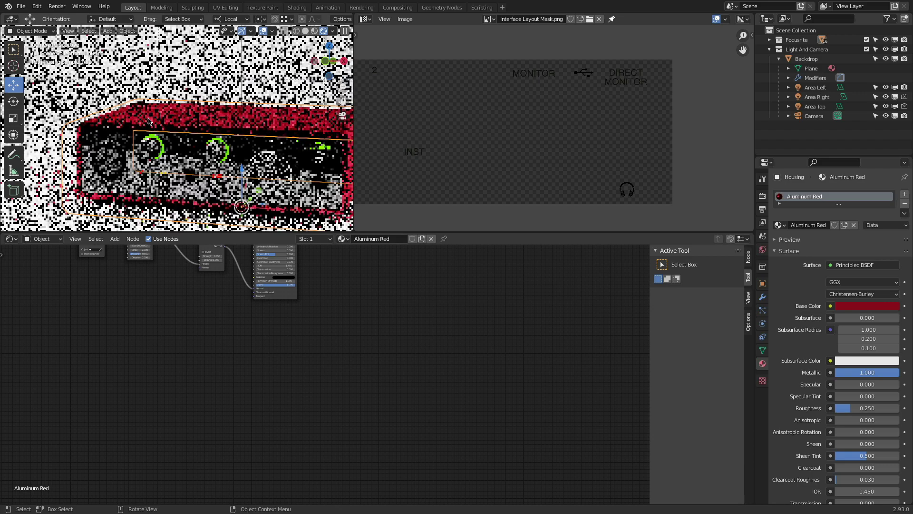
{"action": "left_click", "coordinate": [136, 116]}
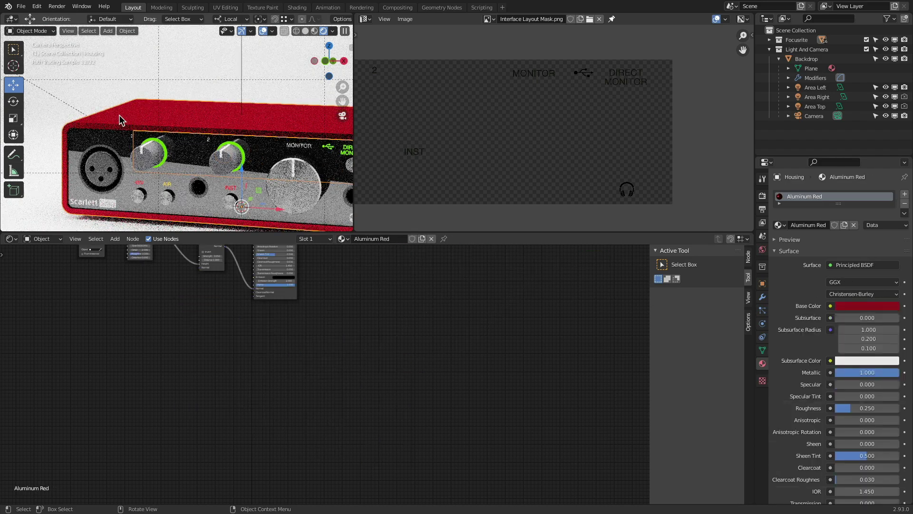
{"action": "left_click", "coordinate": [119, 115]}
{"action": "scroll", "coordinate": [119, 115], "scroll_direction": "down", "scroll_amount": 3}
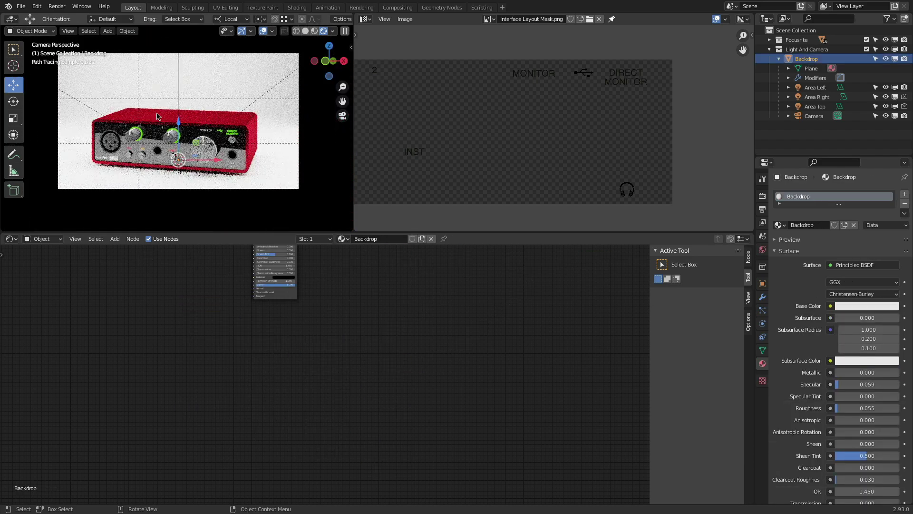
{"action": "middle_click_drag", "start_coordinate": [178, 119], "coordinate": [219, 98]}
{"action": "left_click", "coordinate": [306, 31]}
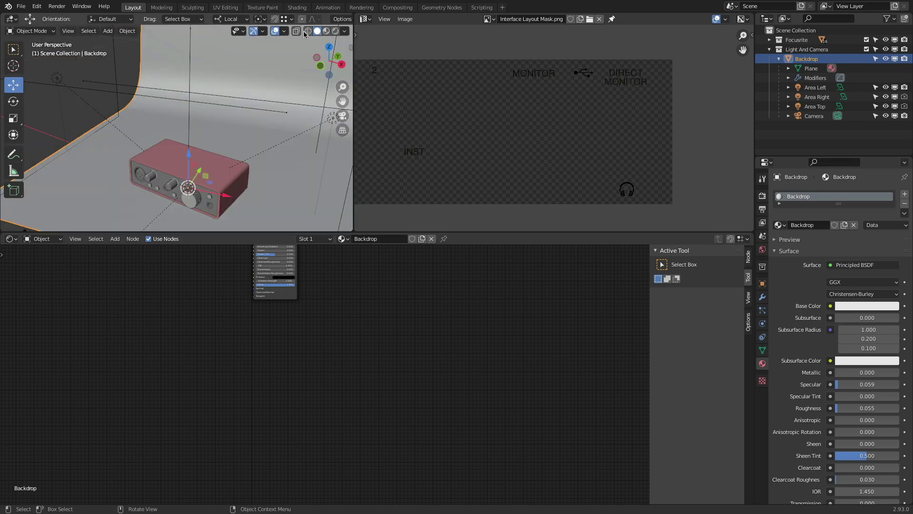
{"action": "left_click", "coordinate": [164, 157]}
{"action": "middle_click_drag", "start_coordinate": [161, 153], "coordinate": [214, 157]}
{"action": "left_click", "coordinate": [330, 56]}
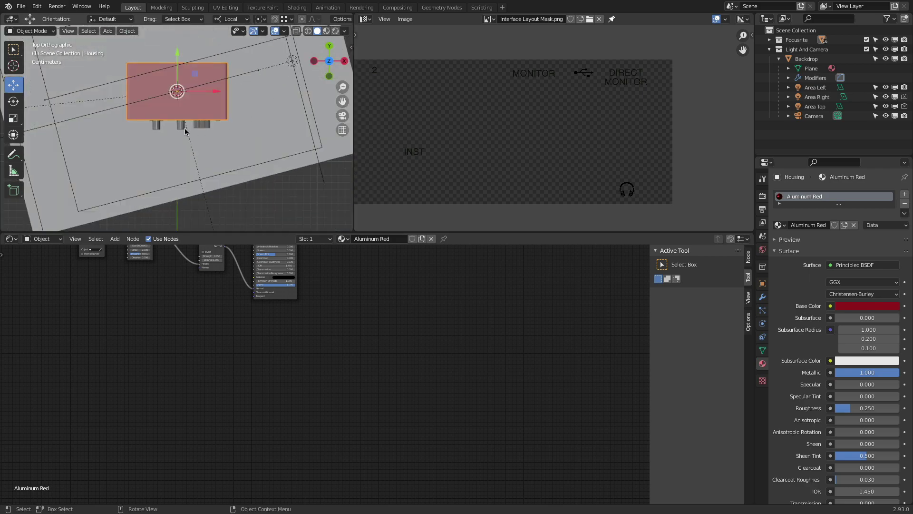
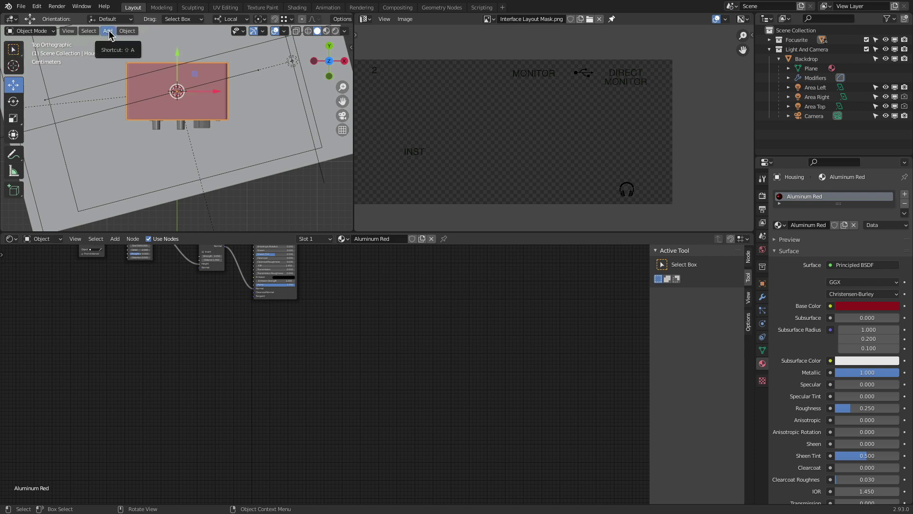
- Add Focusrite.png from the Textures folder as a reference image aligned to the top view
{"action": "left_click", "coordinate": [108, 31]}
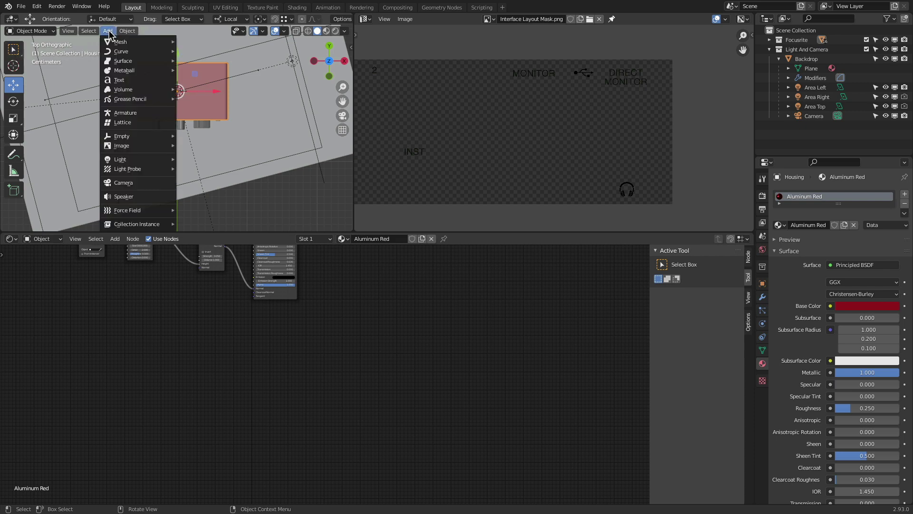
{"action": "mouse_move", "coordinate": [128, 151]}
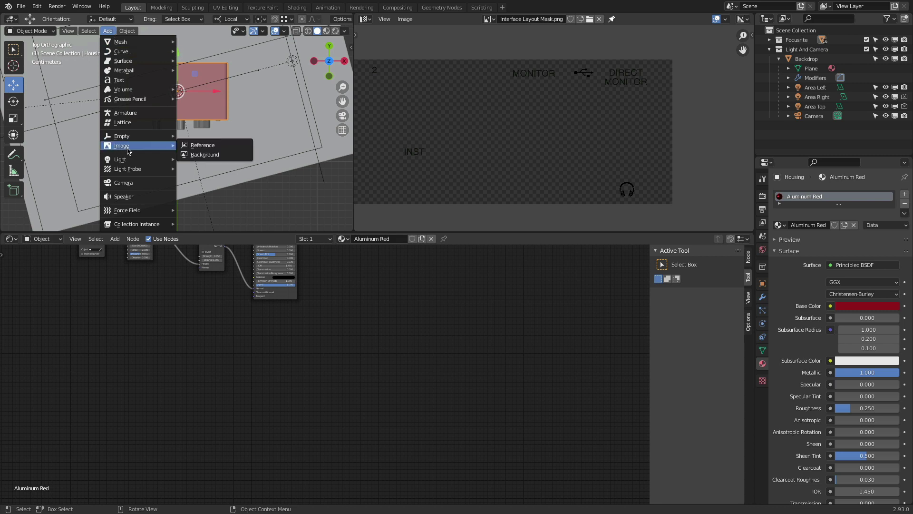
{"action": "left_click", "coordinate": [209, 145]}
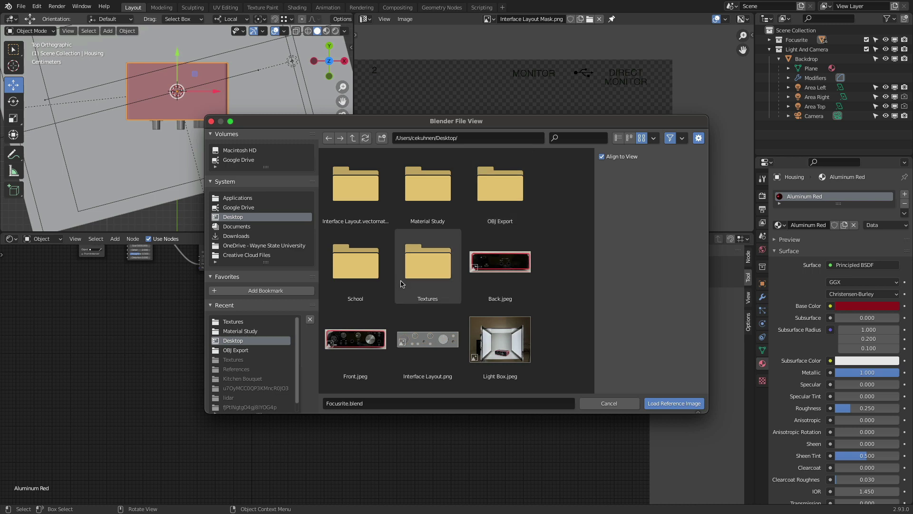
{"action": "left_click", "coordinate": [436, 277]}
{"action": "double_click", "coordinate": [436, 277]}
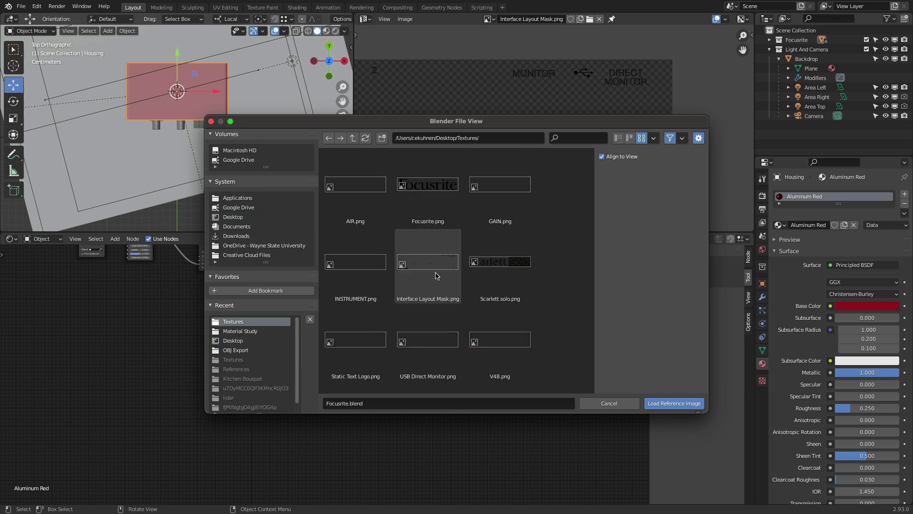
{"action": "left_click", "coordinate": [427, 190]}
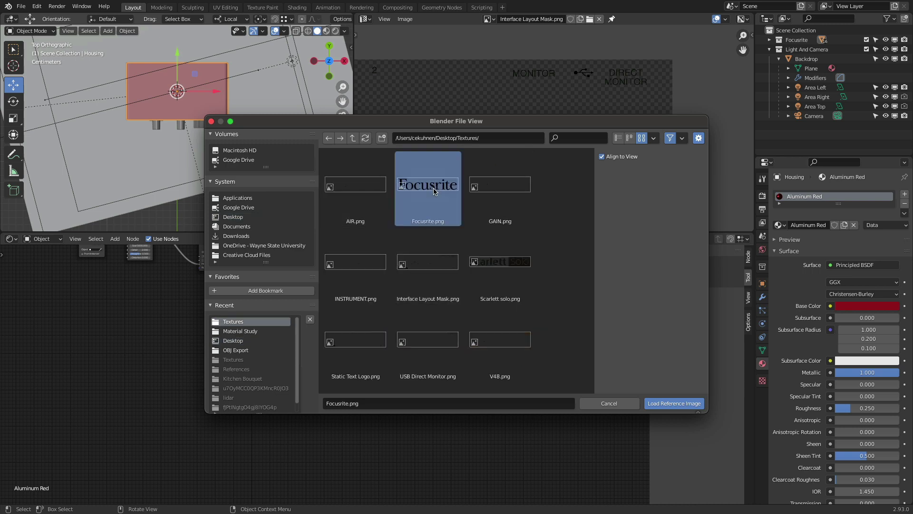
{"action": "left_click", "coordinate": [679, 404]}
- Raise the Focusrite.png reference image above the interface model and scale it down
{"action": "middle_click_drag", "start_coordinate": [226, 193], "coordinate": [223, 111]}
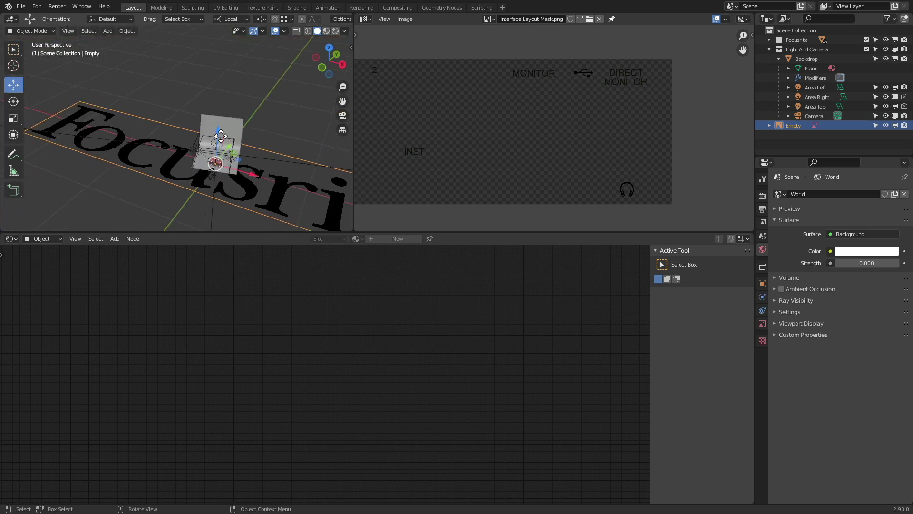
{"action": "left_click_drag", "start_coordinate": [220, 137], "coordinate": [220, 112]}
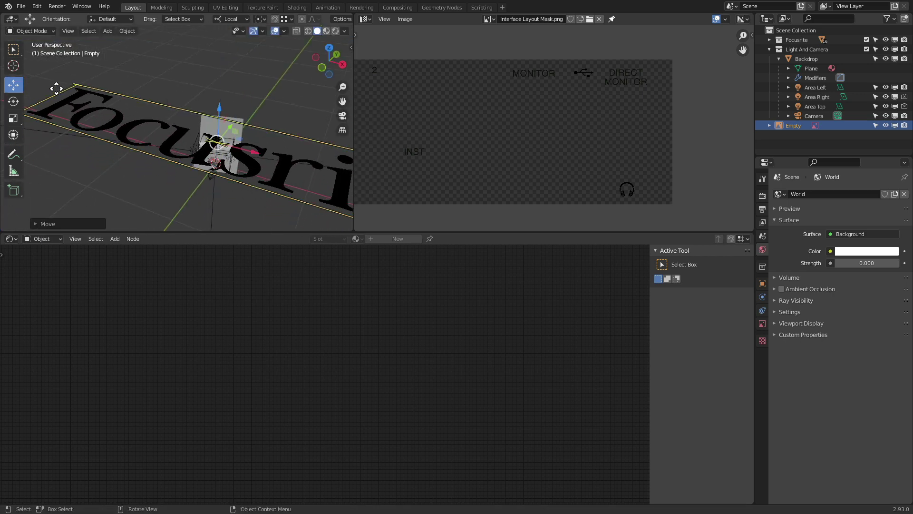
{"action": "key", "text": "s"}
{"action": "left_click", "coordinate": [202, 149]}
{"action": "scroll", "coordinate": [202, 149], "scroll_direction": "up", "scroll_amount": 6}
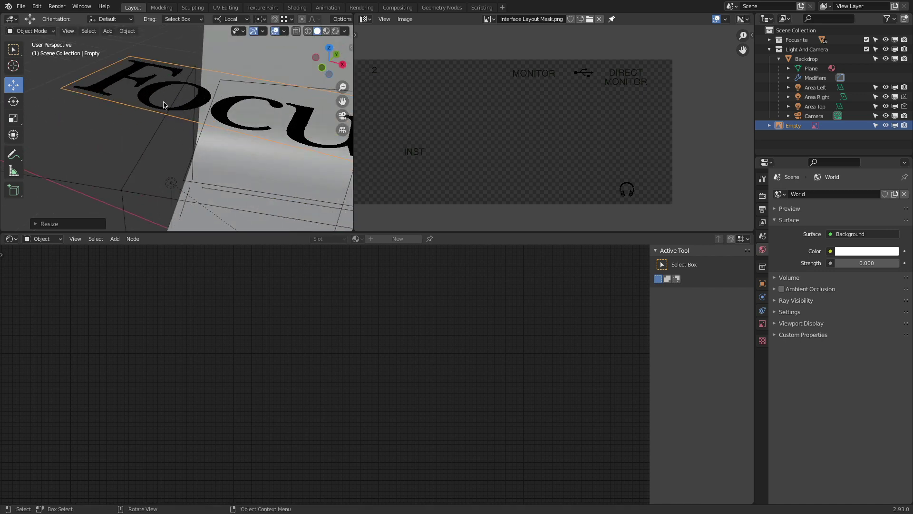
{"action": "scroll", "coordinate": [165, 178], "scroll_direction": "down", "scroll_amount": 8}
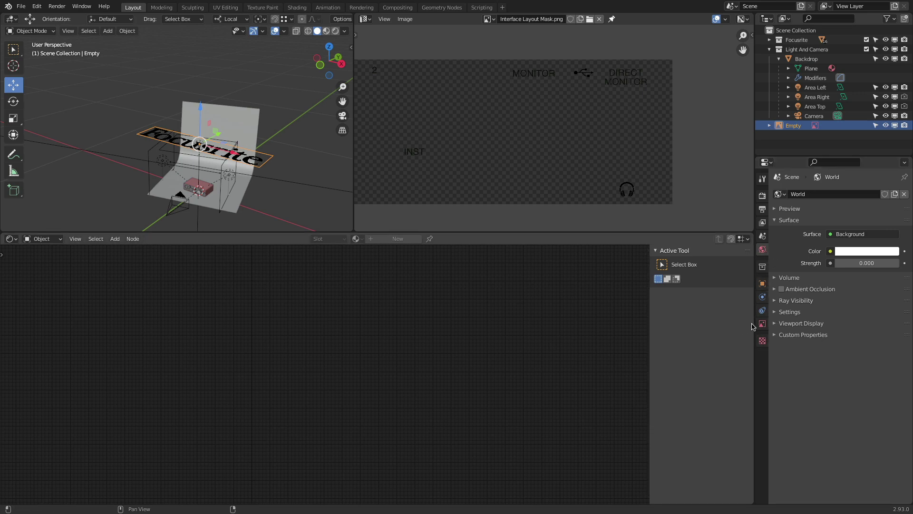
- Show the reference image's data settings and lower the image toward the housing in rendered shading, then return to solid shading
{"action": "left_click", "coordinate": [762, 324]}
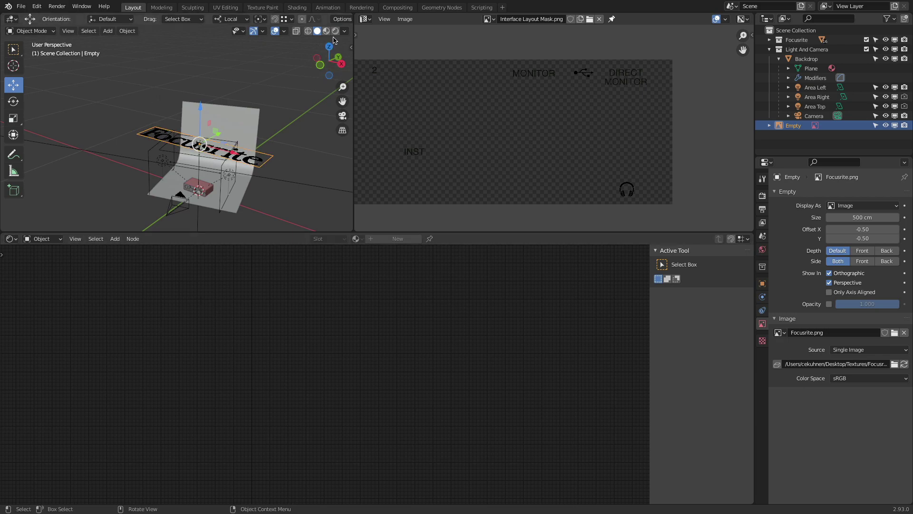
{"action": "left_click", "coordinate": [335, 32]}
{"action": "left_click_drag", "start_coordinate": [201, 110], "coordinate": [209, 143]}
{"action": "scroll", "coordinate": [212, 183], "scroll_direction": "up", "scroll_amount": 7}
{"action": "scroll", "coordinate": [212, 182], "scroll_direction": "down", "scroll_amount": 5}
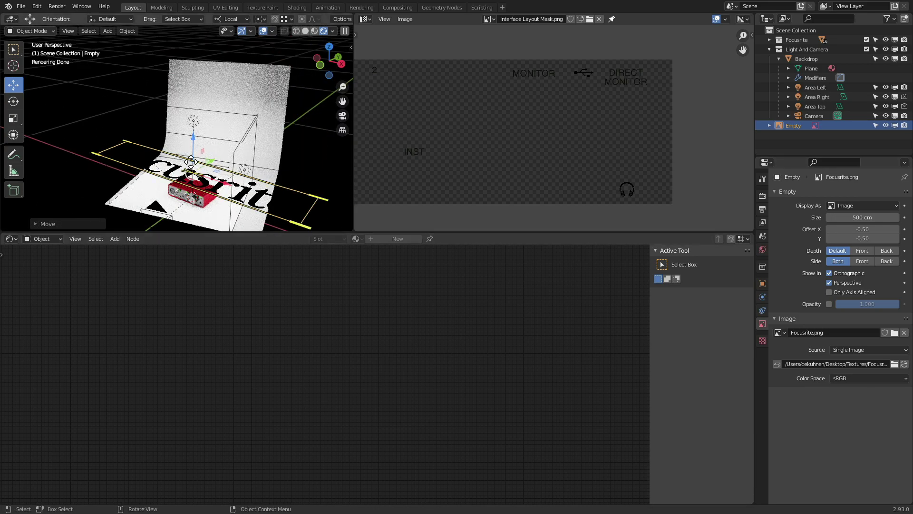
{"action": "left_click", "coordinate": [305, 31]}
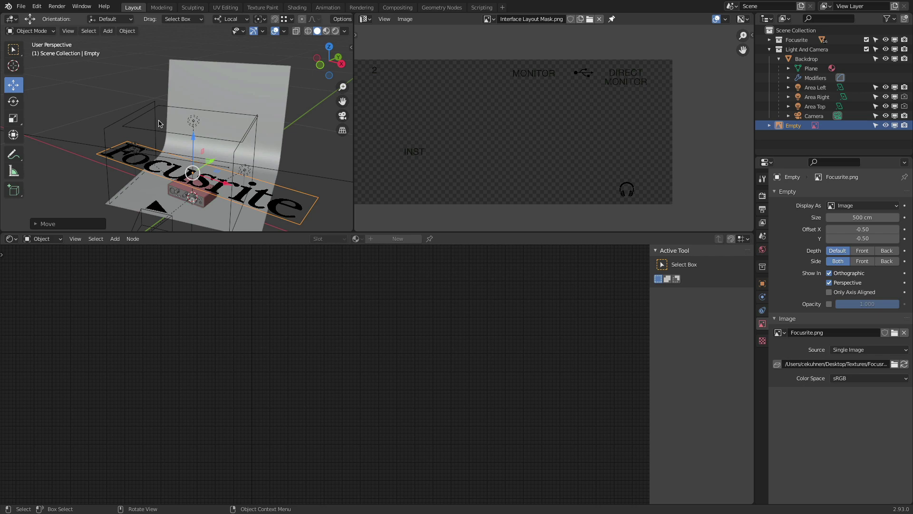
- Delete the Focusrite.png reference image from the scene
{"action": "key", "text": "x"}
{"action": "left_click", "coordinate": [138, 89]}
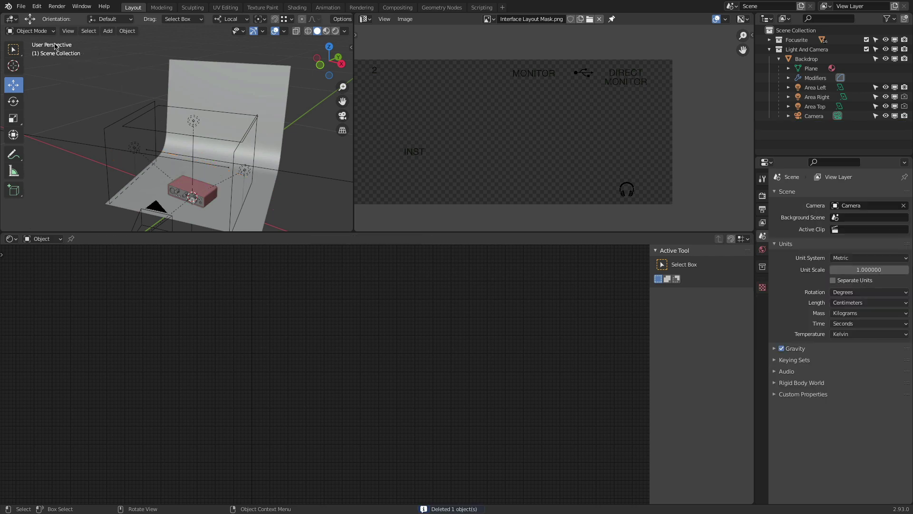
- Enable the Import-Export: Import Images as Planes add-on in the preferences, finding it with the search "imag"
{"action": "left_click", "coordinate": [21, 7]}
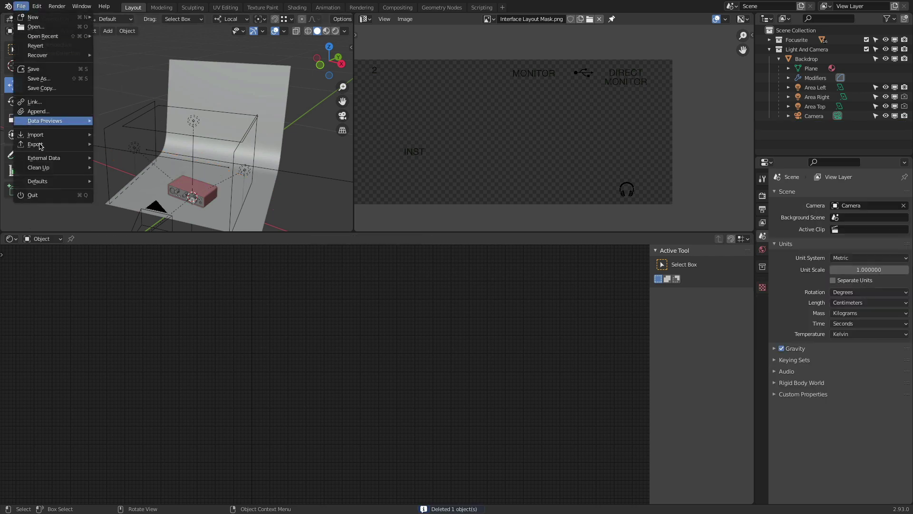
{"action": "mouse_move", "coordinate": [43, 137]}
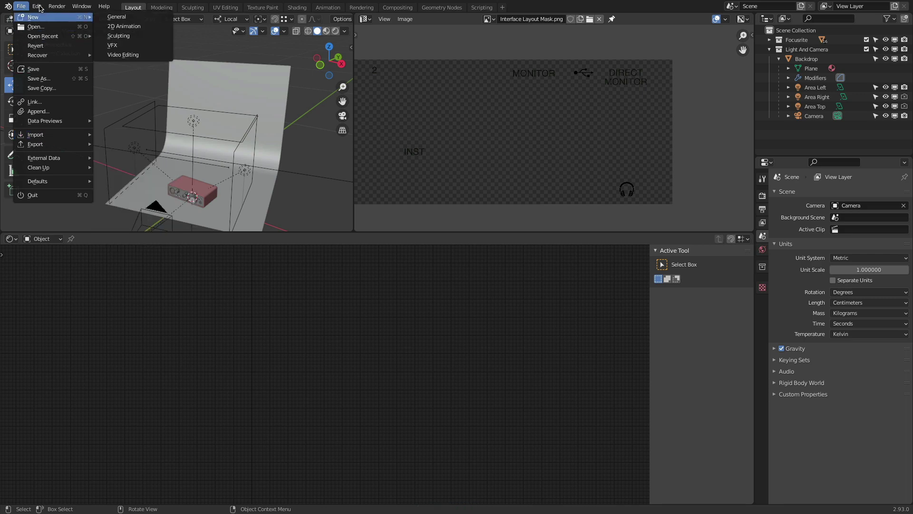
{"action": "mouse_move", "coordinate": [41, 8]}
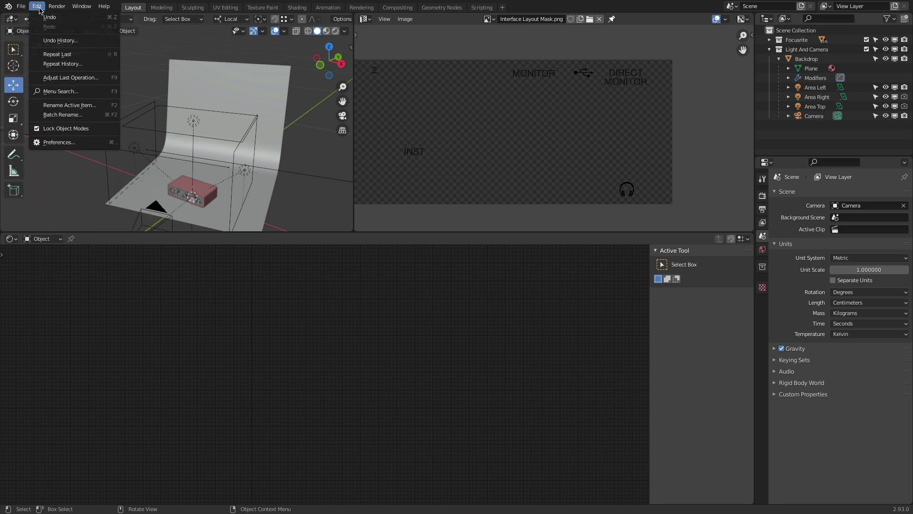
{"action": "left_click", "coordinate": [57, 143]}
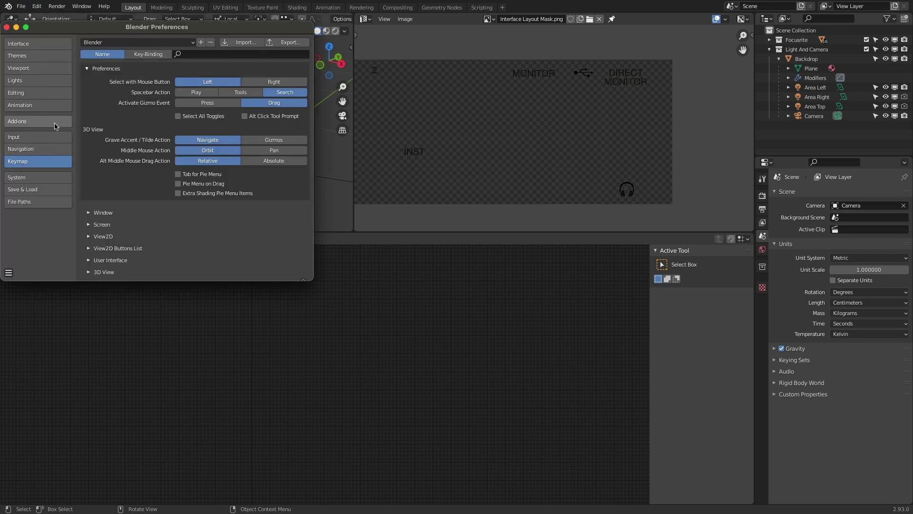
{"action": "left_click", "coordinate": [55, 123]}
{"action": "left_click", "coordinate": [263, 55]}
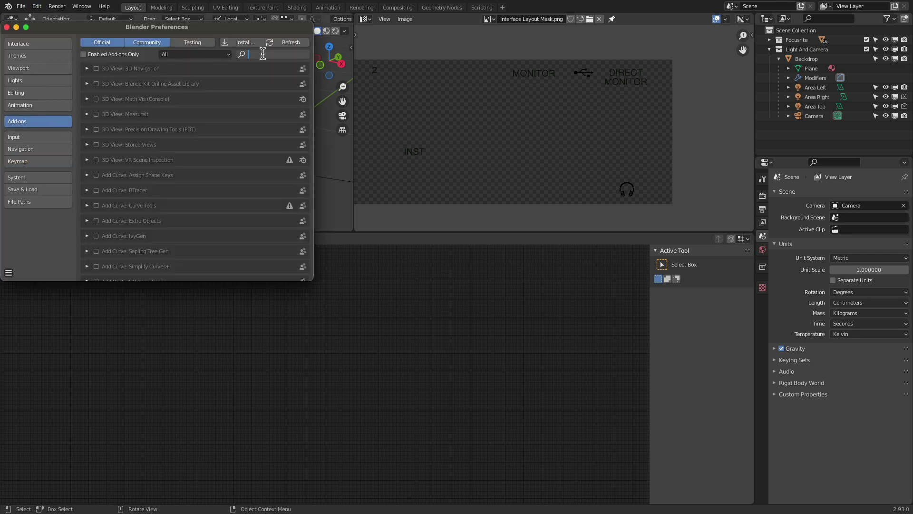
{"action": "type", "text": "imag"}
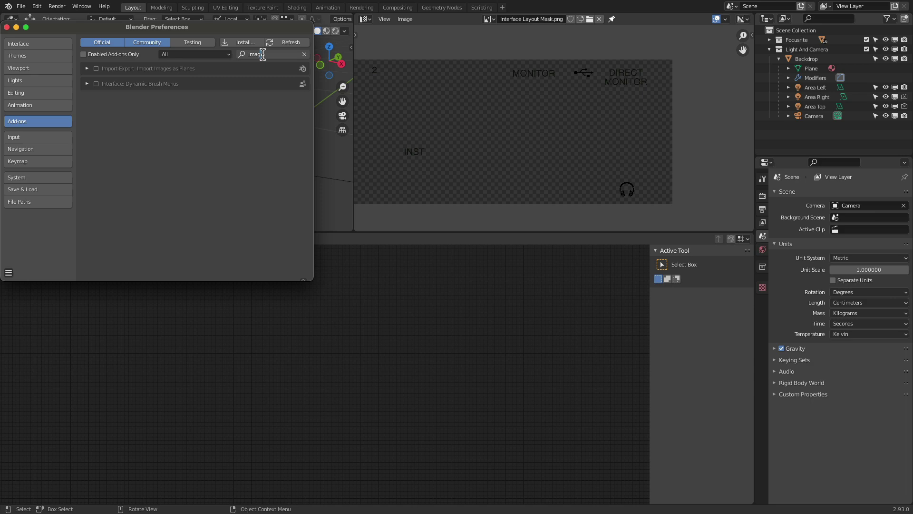
{"action": "left_click", "coordinate": [95, 70]}
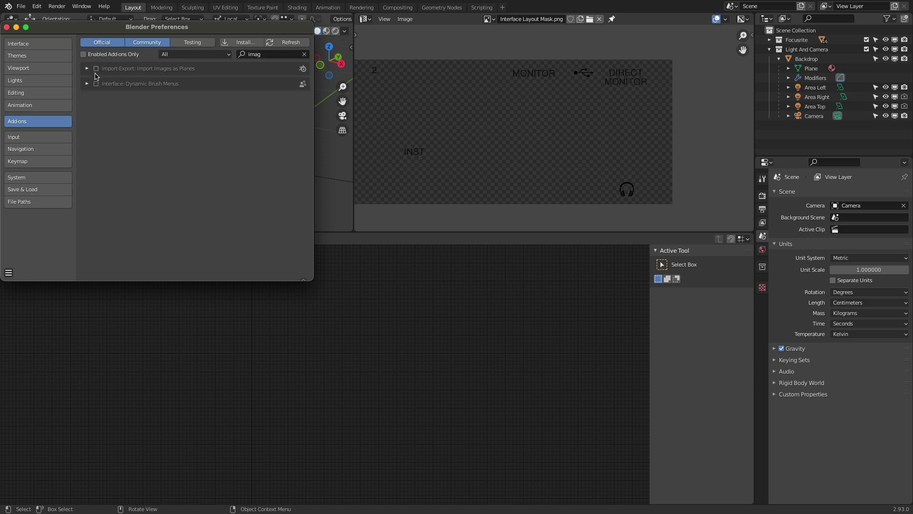
{"action": "left_click", "coordinate": [97, 69]}
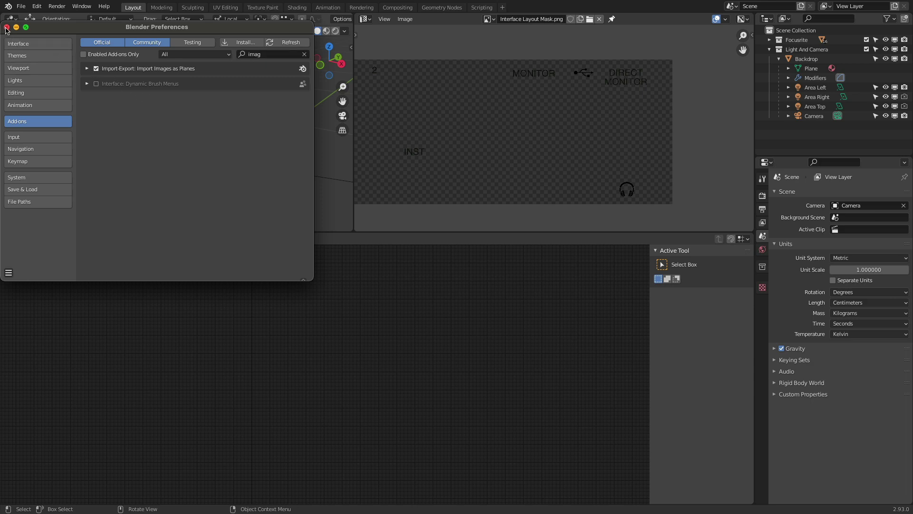
{"action": "left_click", "coordinate": [6, 27]}
- Import Focusrite.png from the Textures folder as an image plane with a Principled material and alpha enabled
{"action": "left_click", "coordinate": [21, 6]}
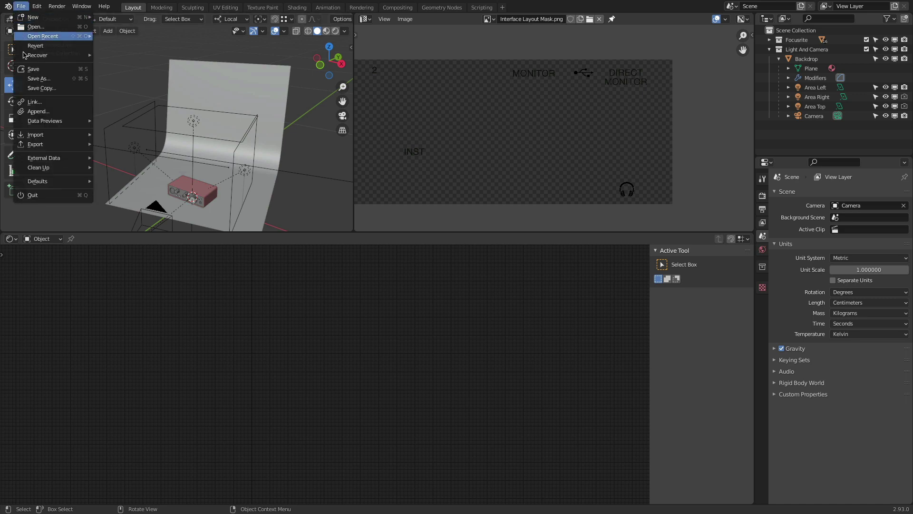
{"action": "mouse_move", "coordinate": [33, 133]}
{"action": "left_click", "coordinate": [148, 251]}
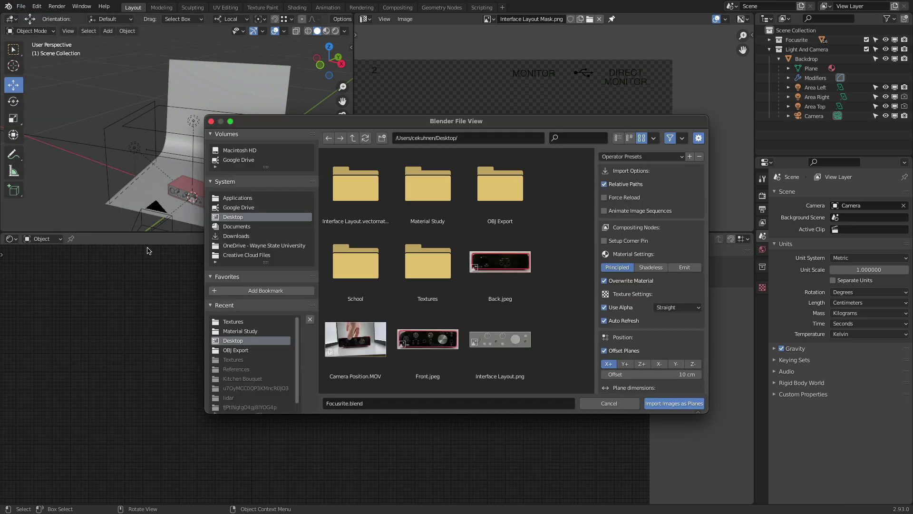
{"action": "double_click", "coordinate": [425, 267]}
{"action": "left_click", "coordinate": [427, 188]}
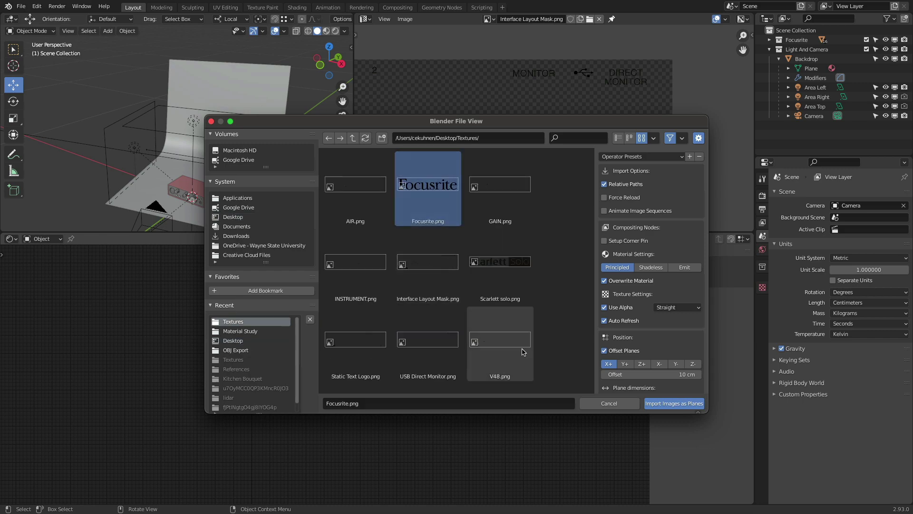
{"action": "left_click", "coordinate": [681, 405]}
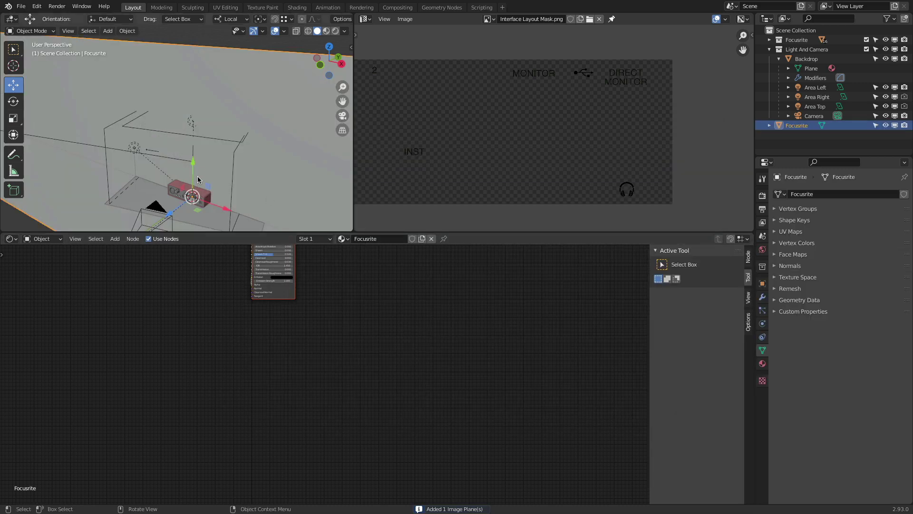
- Scale the Focusrite image plane down to about 19.6 cm wide, raise it above the interface to about 6.6 cm, and show material preview shading
{"action": "scroll", "coordinate": [188, 164], "scroll_direction": "up", "scroll_amount": 4}
{"action": "key", "text": "s"}
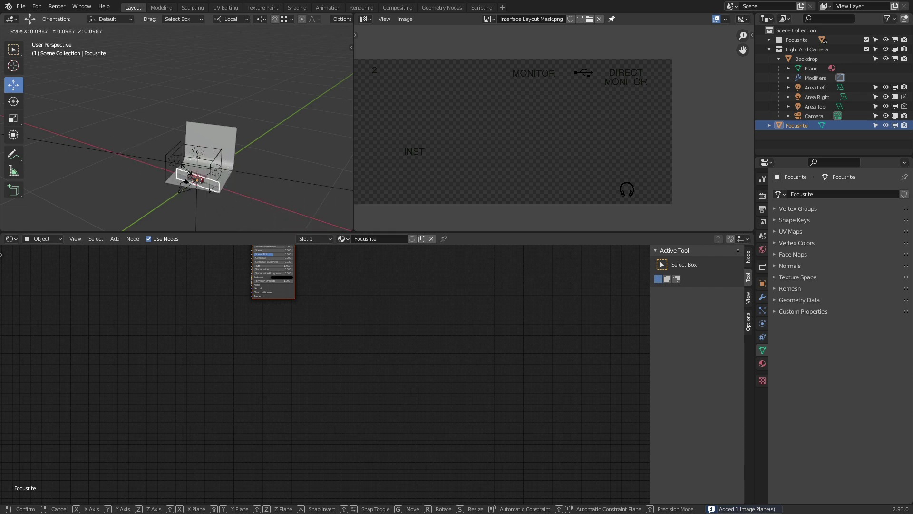
{"action": "left_click", "coordinate": [155, 140]}
{"action": "key", "text": "s"}
{"action": "left_click", "coordinate": [193, 148]}
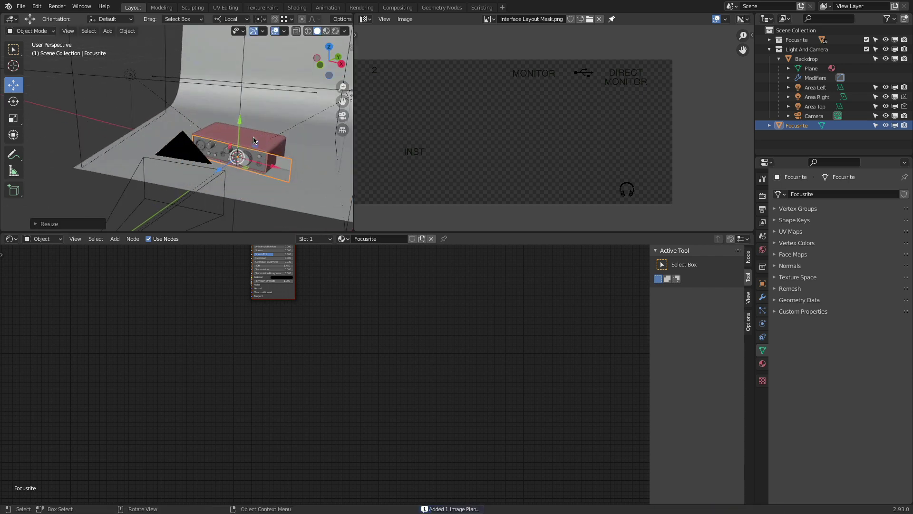
{"action": "left_click_drag", "start_coordinate": [241, 123], "coordinate": [242, 99]}
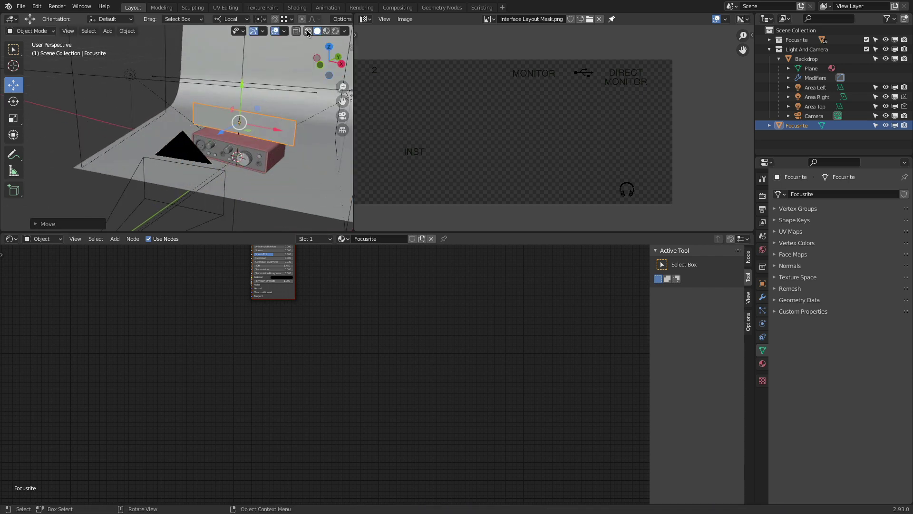
{"action": "key", "text": "z"}
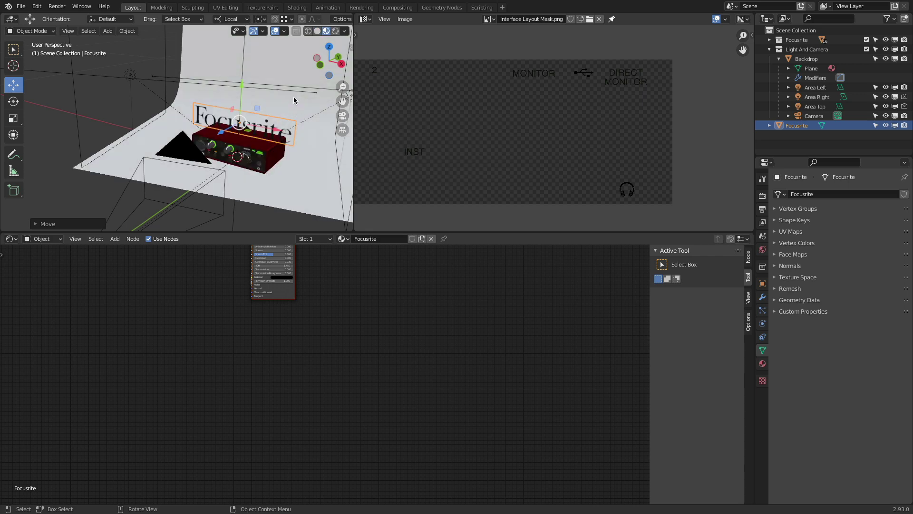
{"action": "scroll", "coordinate": [219, 111], "scroll_direction": "up", "scroll_amount": 5}
{"action": "scroll", "coordinate": [198, 109], "scroll_direction": "down", "scroll_amount": 3}
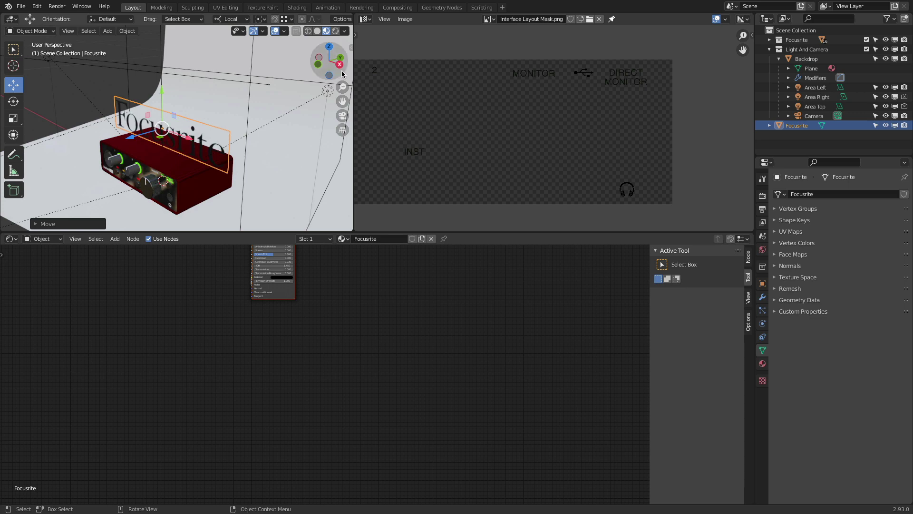
- Set the Focusrite image plane's X rotation to 0° so it lies flat above the housing
{"action": "left_click", "coordinate": [349, 49]}
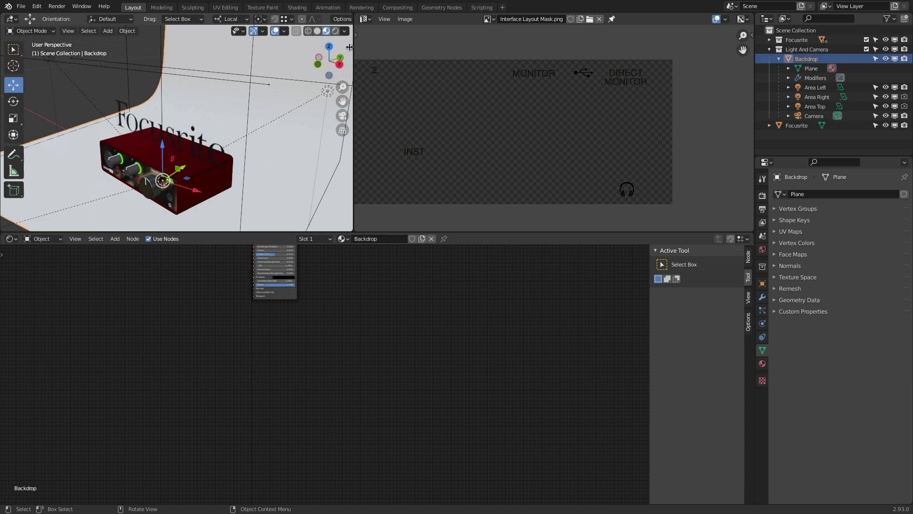
{"action": "key", "text": "n"}
{"action": "left_click", "coordinate": [149, 104]}
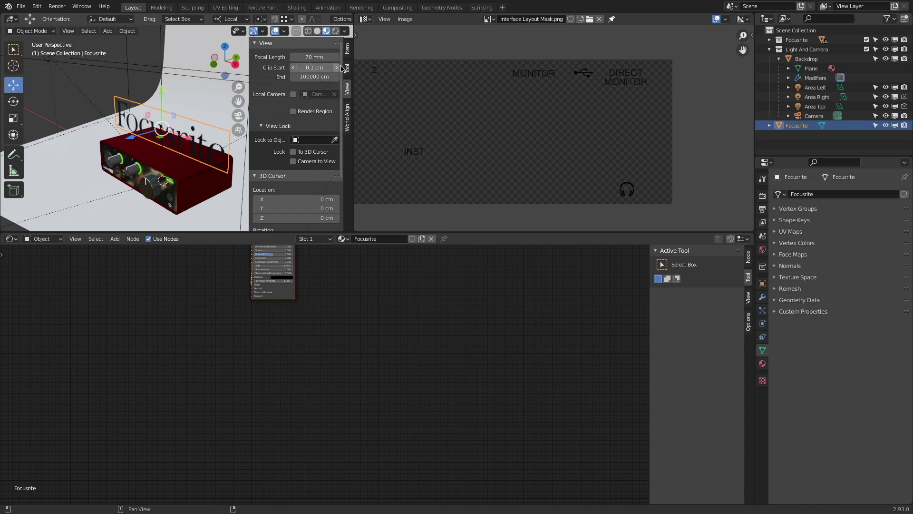
{"action": "left_click", "coordinate": [347, 49]}
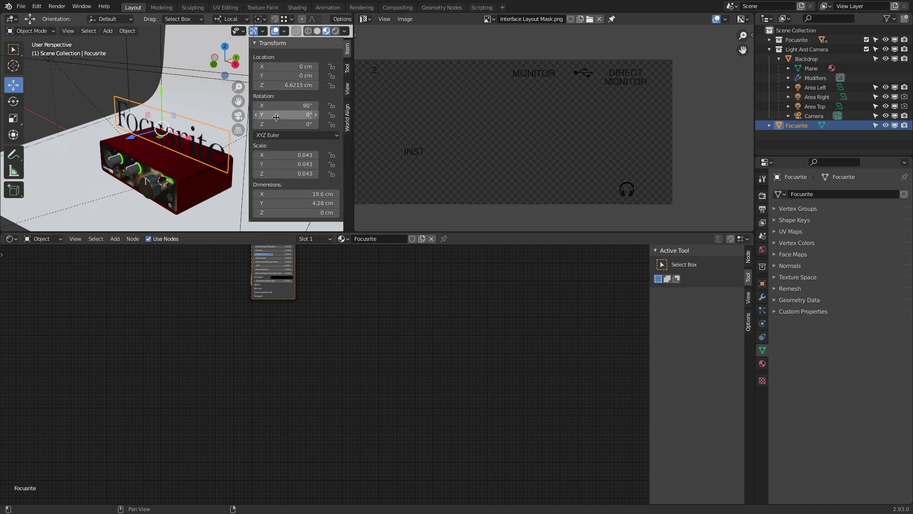
{"action": "left_click_drag", "start_coordinate": [276, 105], "coordinate": [236, 105]}
{"action": "left_click", "coordinate": [293, 109]}
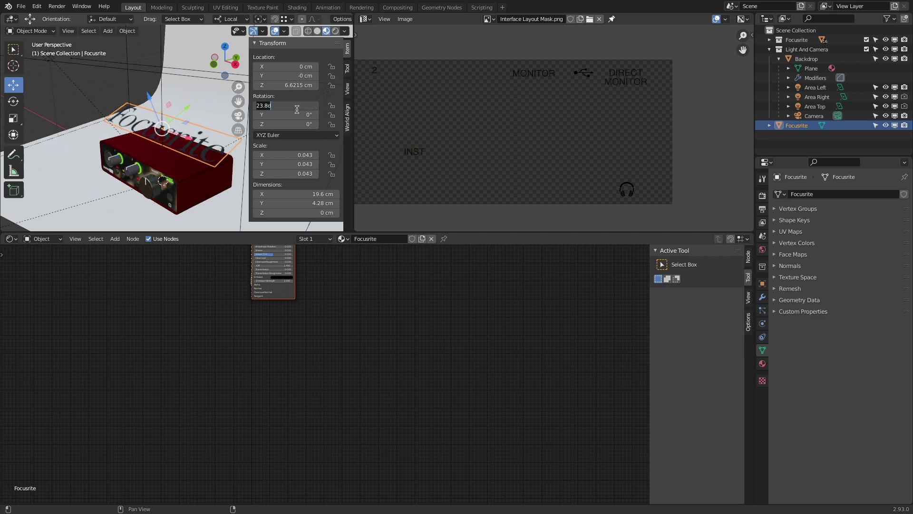
{"action": "key", "text": "Return"}
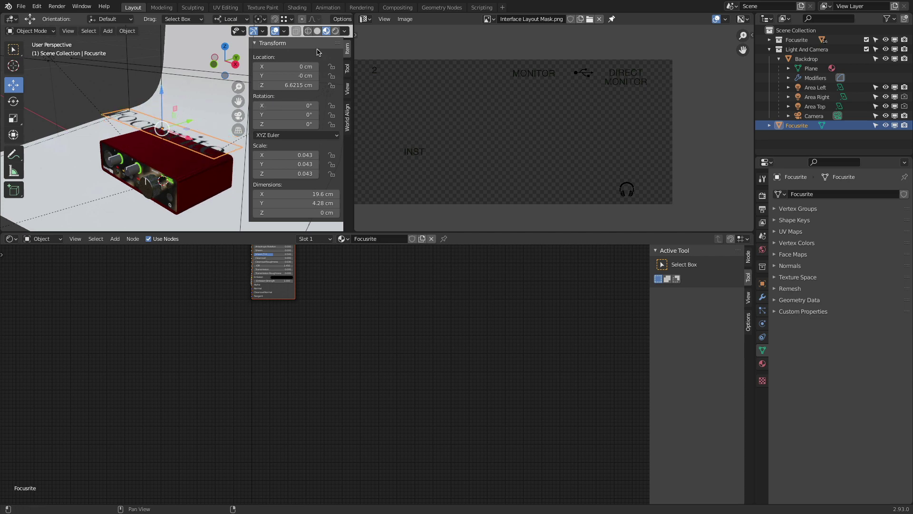
- In the front view, lower the logo plane toward the housing's top surface, to a Z location of about 4.33 cm
{"action": "left_click", "coordinate": [214, 66]}
{"action": "left_click_drag", "start_coordinate": [211, 101], "coordinate": [52, 216], "text": "shift"}
{"action": "middle_click_drag", "start_coordinate": [53, 216], "coordinate": [28, 218], "text": "shift"}
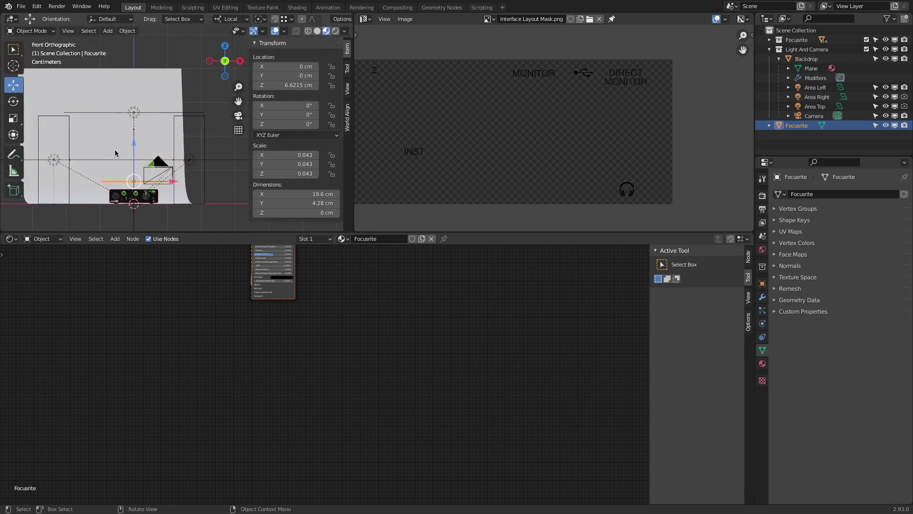
{"action": "scroll", "coordinate": [125, 153], "scroll_direction": "up", "scroll_amount": 4}
{"action": "middle_click_drag", "start_coordinate": [129, 153], "coordinate": [110, 93], "text": "shift"}
{"action": "scroll", "coordinate": [130, 108], "scroll_direction": "up", "scroll_amount": 3}
{"action": "left_click_drag", "start_coordinate": [124, 118], "coordinate": [127, 164]}
{"action": "scroll", "coordinate": [127, 164], "scroll_direction": "up", "scroll_amount": 4}
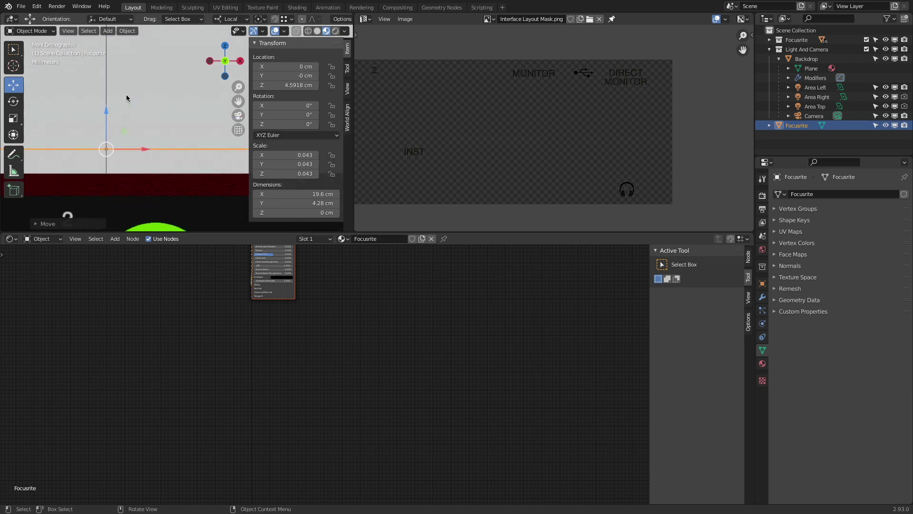
{"action": "left_click_drag", "start_coordinate": [107, 115], "coordinate": [111, 142]}
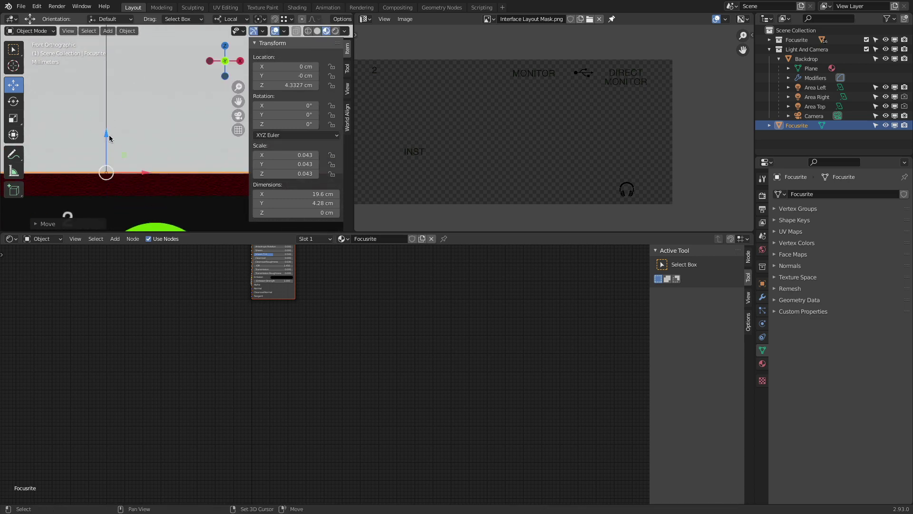
- Fine-tune the logo plane's height so it sits just on the housing's top surface, at a Z location of about 4.325 cm
{"action": "middle_click_drag", "start_coordinate": [113, 153], "coordinate": [135, 85], "text": "shift"}
{"action": "scroll", "coordinate": [135, 86], "scroll_direction": "up", "scroll_amount": 8}
{"action": "scroll", "coordinate": [125, 114], "scroll_direction": "up", "scroll_amount": 1}
{"action": "left_click_drag", "start_coordinate": [102, 147], "coordinate": [110, 156]}
{"action": "scroll", "coordinate": [108, 145], "scroll_direction": "down", "scroll_amount": 2}
{"action": "scroll", "coordinate": [99, 199], "scroll_direction": "up", "scroll_amount": 6}
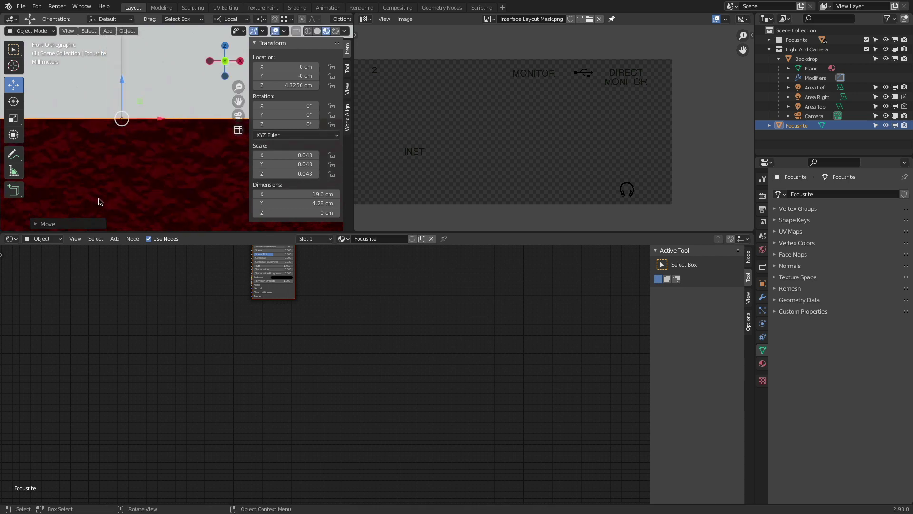
{"action": "scroll", "coordinate": [124, 110], "scroll_direction": "up", "scroll_amount": 8}
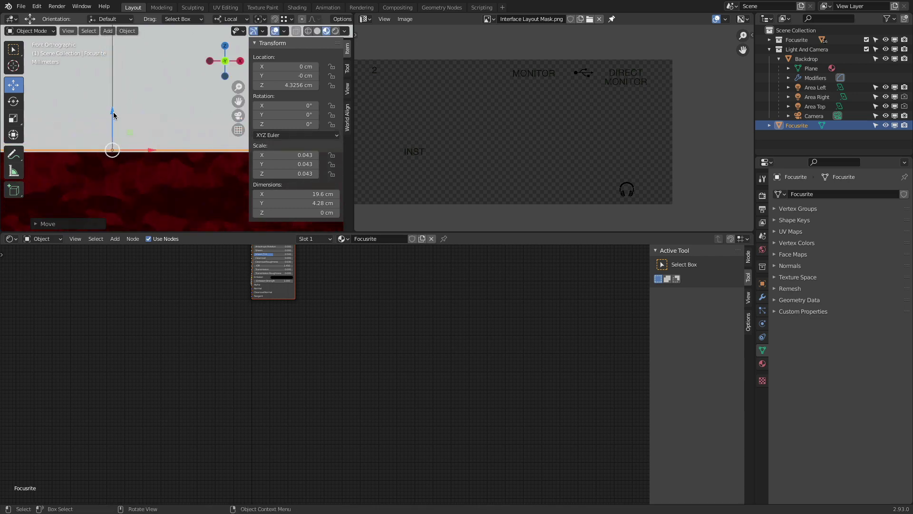
{"action": "left_click_drag", "start_coordinate": [113, 113], "coordinate": [119, 116]}
{"action": "scroll", "coordinate": [123, 113], "scroll_direction": "down", "scroll_amount": 8}
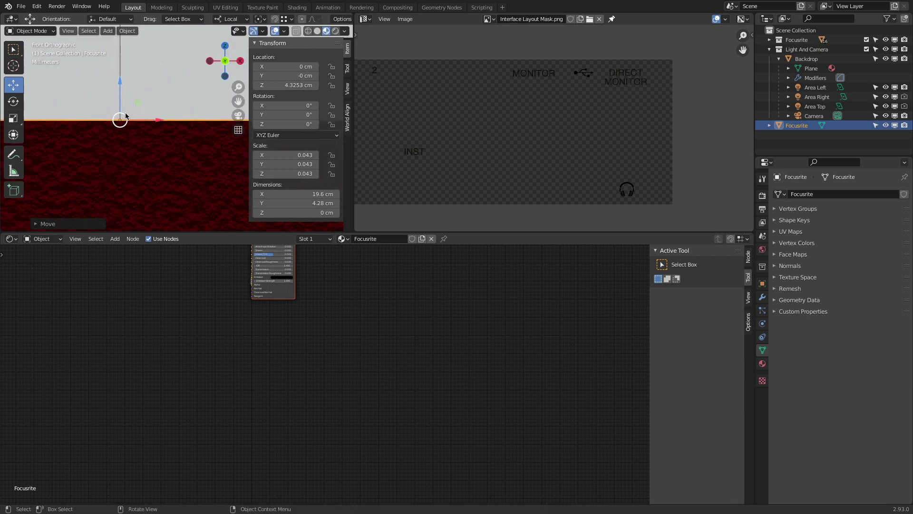
{"action": "scroll", "coordinate": [126, 116], "scroll_direction": "down", "scroll_amount": 8}
- Scale the logo plane down to about 8.6 cm wide so it fits within the top of the housing
{"action": "middle_click_drag", "start_coordinate": [177, 75], "coordinate": [154, 110]}
{"action": "scroll", "coordinate": [164, 89], "scroll_direction": "down", "scroll_amount": 5}
{"action": "scroll", "coordinate": [149, 140], "scroll_direction": "up", "scroll_amount": 8}
{"action": "scroll", "coordinate": [149, 140], "scroll_direction": "down", "scroll_amount": 5}
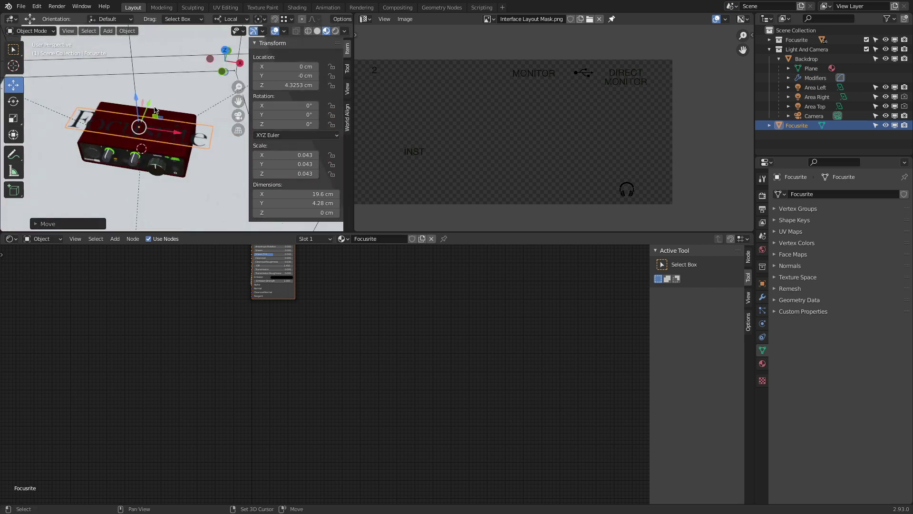
{"action": "scroll", "coordinate": [154, 110], "scroll_direction": "up", "scroll_amount": 2}
{"action": "key", "text": "s"}
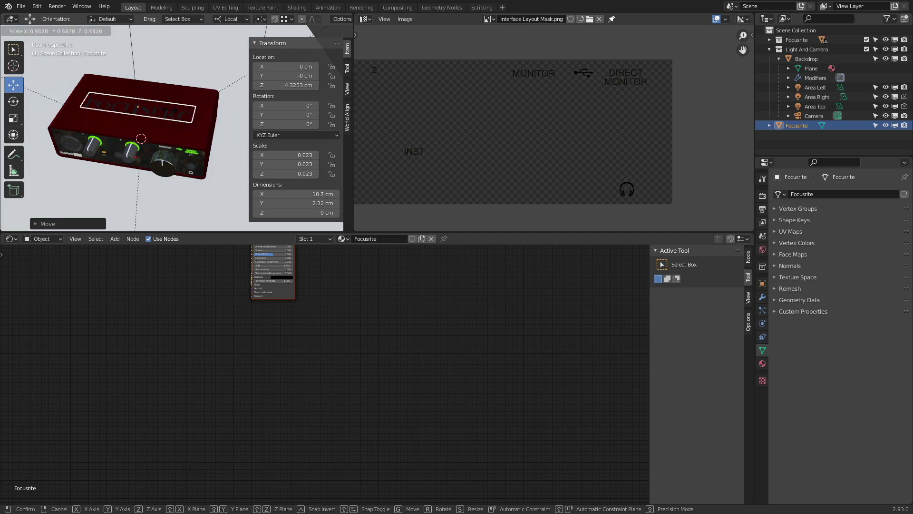
{"action": "left_click", "coordinate": [163, 110]}
- Check the logo size in the Camera Position.MOV preview in Finder, then return to Blender and scale the logo plane to about 6.6 cm wide
{"action": "key", "text": "super+Tab"}
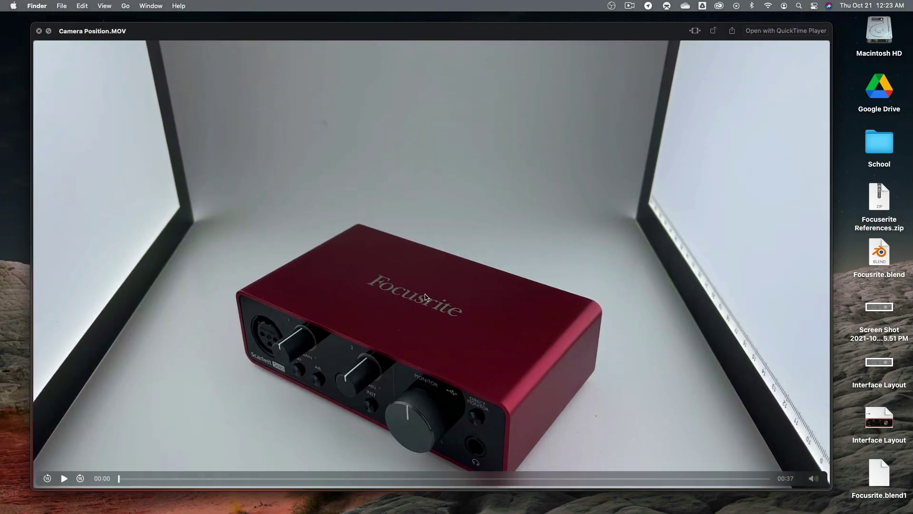
{"action": "key", "text": "super+Tab"}
{"action": "scroll", "coordinate": [159, 96], "scroll_direction": "up", "scroll_amount": 3}
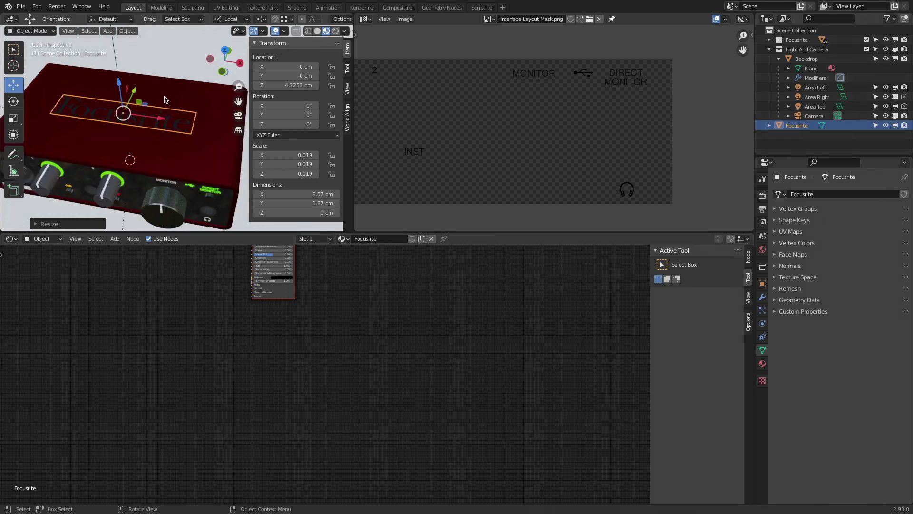
{"action": "key", "text": "a"}
{"action": "key", "text": "a"}
{"action": "left_click", "coordinate": [161, 119]}
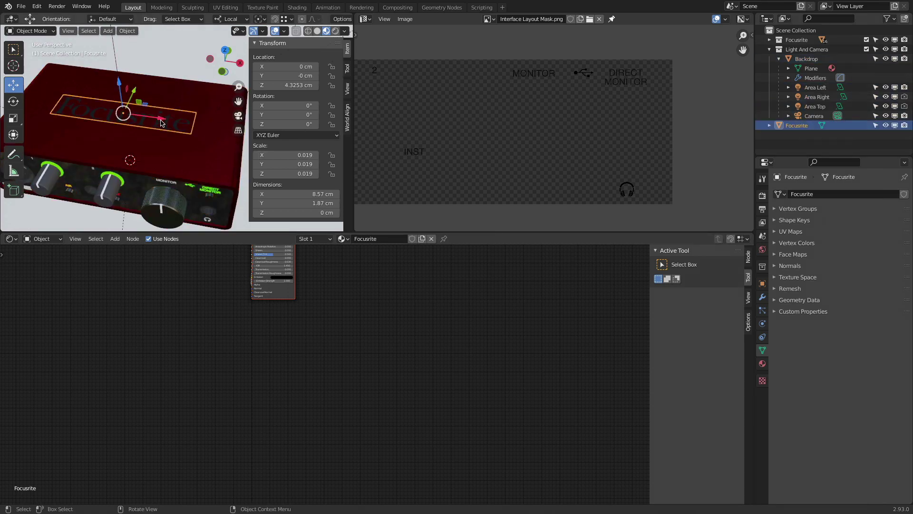
{"action": "key", "text": "s"}
{"action": "left_click", "coordinate": [201, 116]}
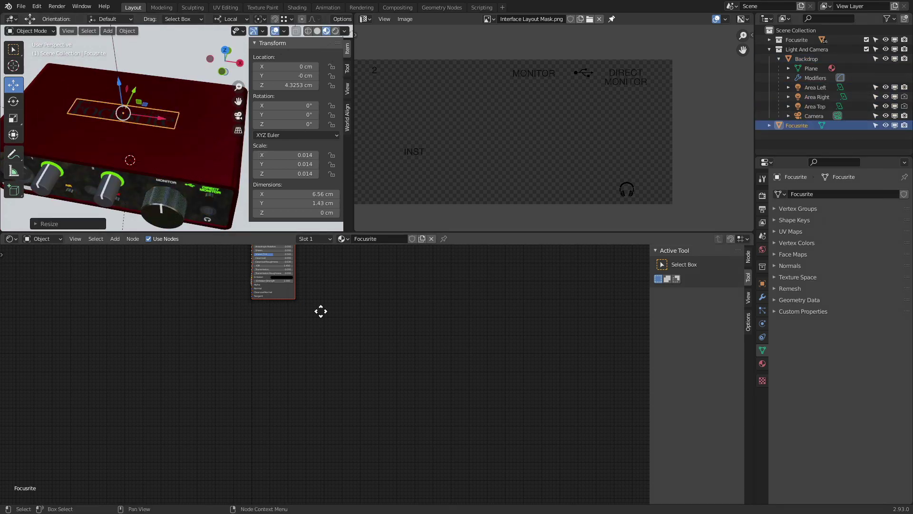
- Move the Focusrite.png image texture node away from the Principled BSDF to leave space between them in the logo material
{"action": "middle_click_drag", "start_coordinate": [319, 312], "coordinate": [329, 404]}
{"action": "scroll", "coordinate": [285, 296], "scroll_direction": "up", "scroll_amount": 6}
{"action": "left_click_drag", "start_coordinate": [226, 276], "coordinate": [31, 278]}
{"action": "left_click", "coordinate": [74, 280]}
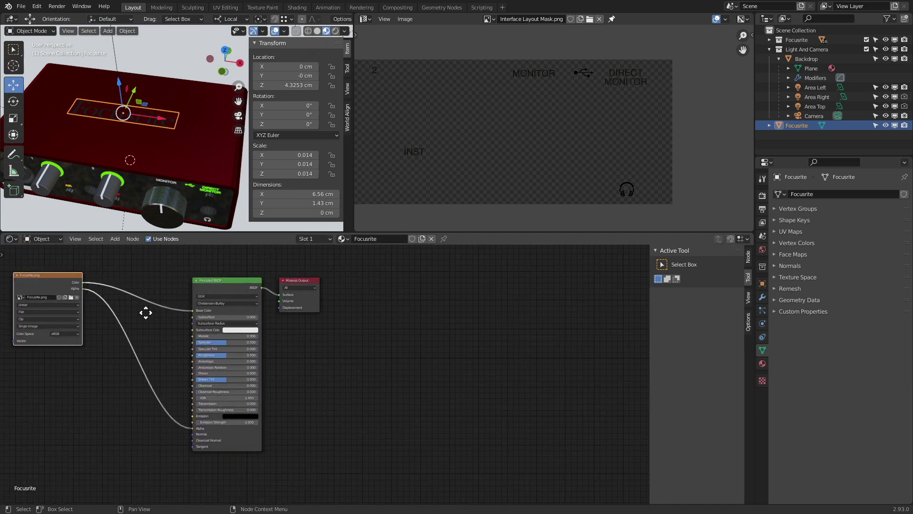
- Disconnect the Focusrite.png texture's Color from the Base Color of the Principled BSDF, keeping its Alpha linked to the Alpha input
{"action": "middle_click_drag", "start_coordinate": [146, 313], "coordinate": [243, 316]}
{"action": "left_click_drag", "start_coordinate": [143, 289], "coordinate": [134, 309]}
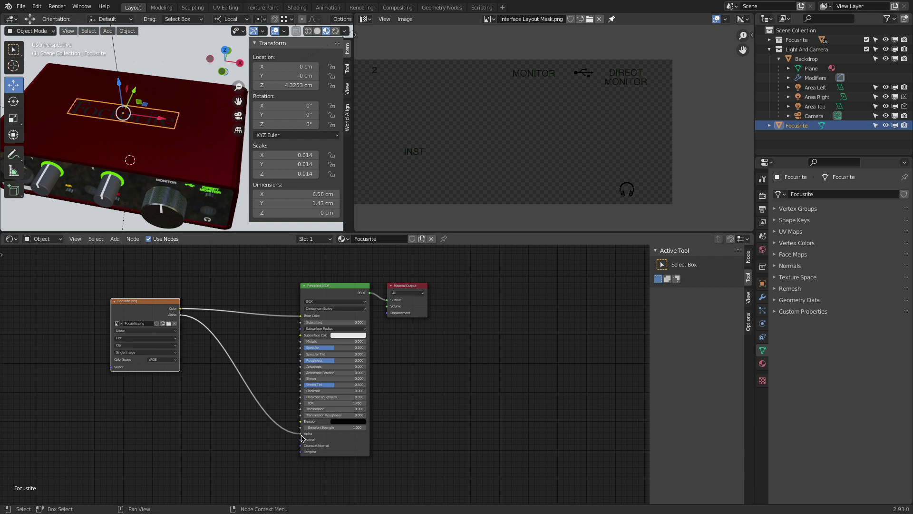
{"action": "left_click_drag", "start_coordinate": [301, 433], "coordinate": [241, 398]}
{"action": "left_click_drag", "start_coordinate": [181, 314], "coordinate": [298, 434]}
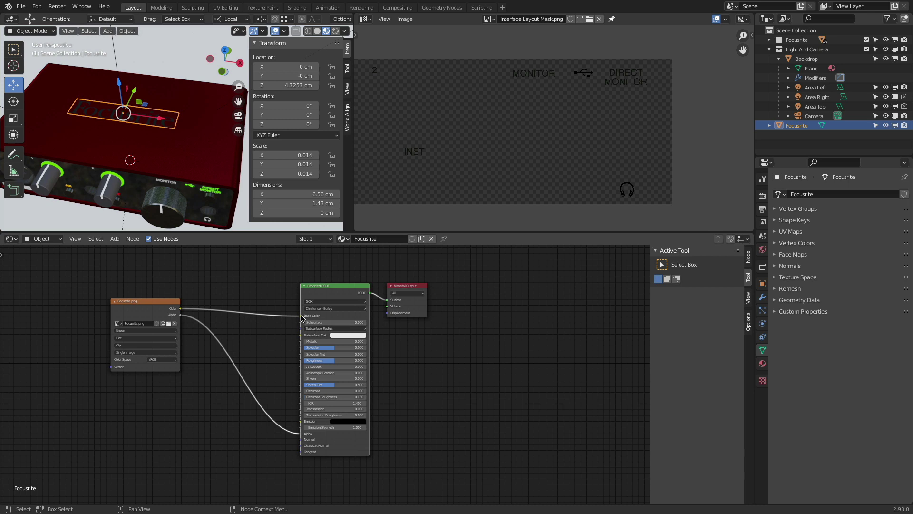
{"action": "left_click_drag", "start_coordinate": [301, 315], "coordinate": [212, 297]}
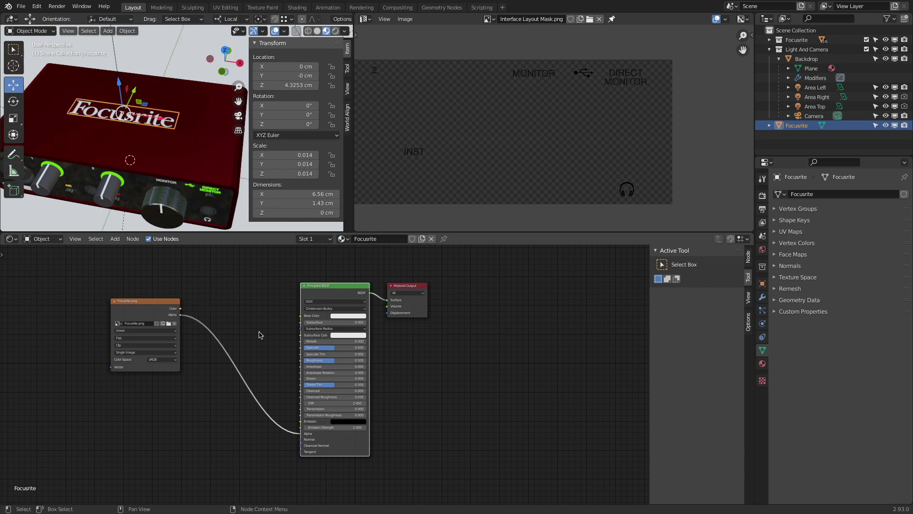
- Set the logo material's Roughness to 0 and Specular to 1, and deselect everything in the scene
{"action": "left_click_drag", "start_coordinate": [335, 360], "coordinate": [304, 360]}
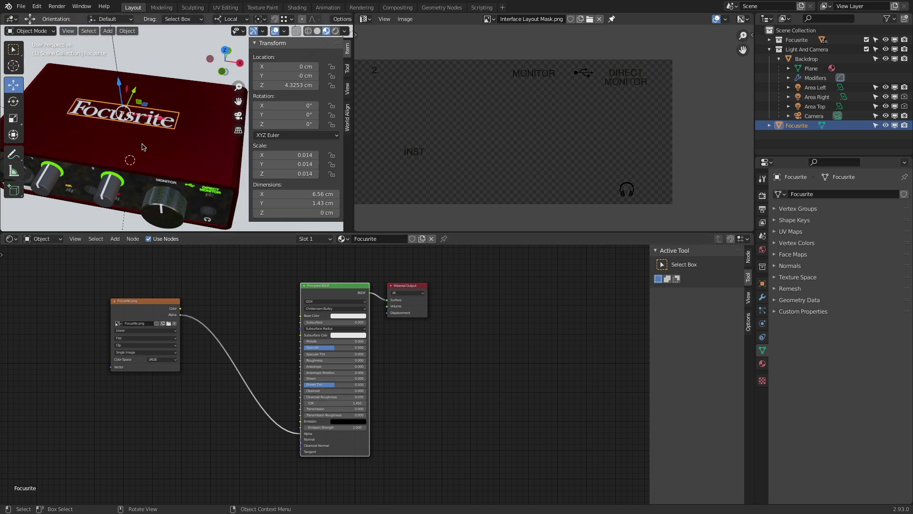
{"action": "left_click_drag", "start_coordinate": [331, 348], "coordinate": [376, 347]}
{"action": "key", "text": "a"}
{"action": "key", "text": "a"}
- Examine the white logo on the housing from a distance and through the camera, with the sidebar hidden
{"action": "scroll", "coordinate": [181, 155], "scroll_direction": "down", "scroll_amount": 8}
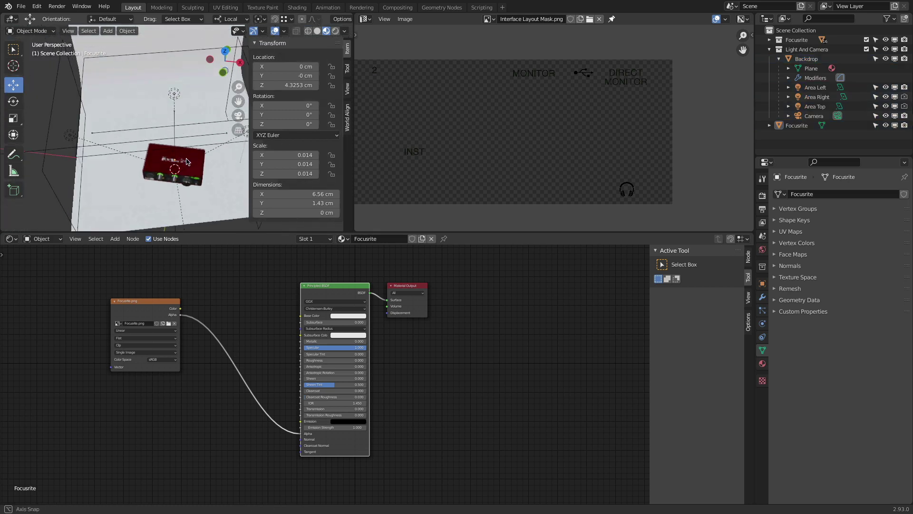
{"action": "middle_click_drag", "start_coordinate": [181, 164], "coordinate": [172, 146], "text": "shift"}
{"action": "middle_click_drag", "start_coordinate": [172, 147], "coordinate": [168, 138]}
{"action": "scroll", "coordinate": [167, 134], "scroll_direction": "up", "scroll_amount": 6}
{"action": "scroll", "coordinate": [167, 134], "scroll_direction": "down", "scroll_amount": 2}
{"action": "scroll", "coordinate": [167, 134], "scroll_direction": "down", "scroll_amount": 1}
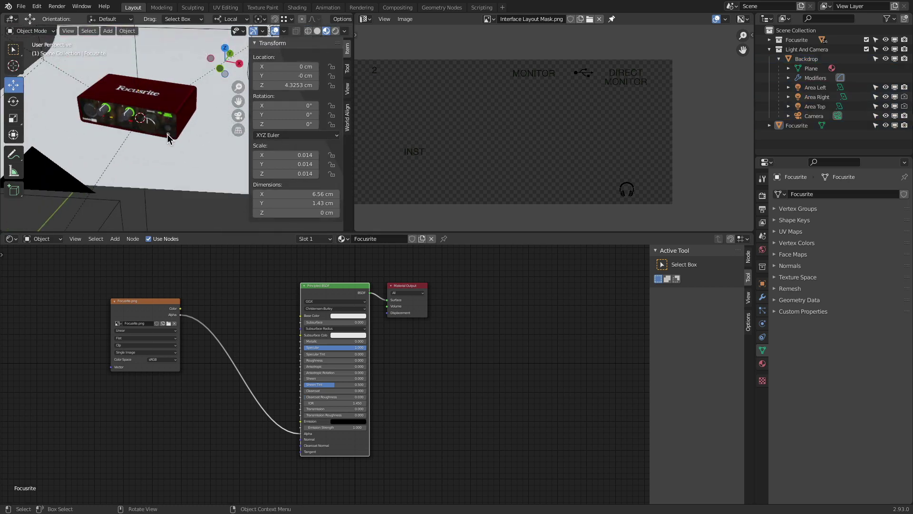
{"action": "key", "text": "KP_0"}
{"action": "scroll", "coordinate": [206, 118], "scroll_direction": "up", "scroll_amount": 2}
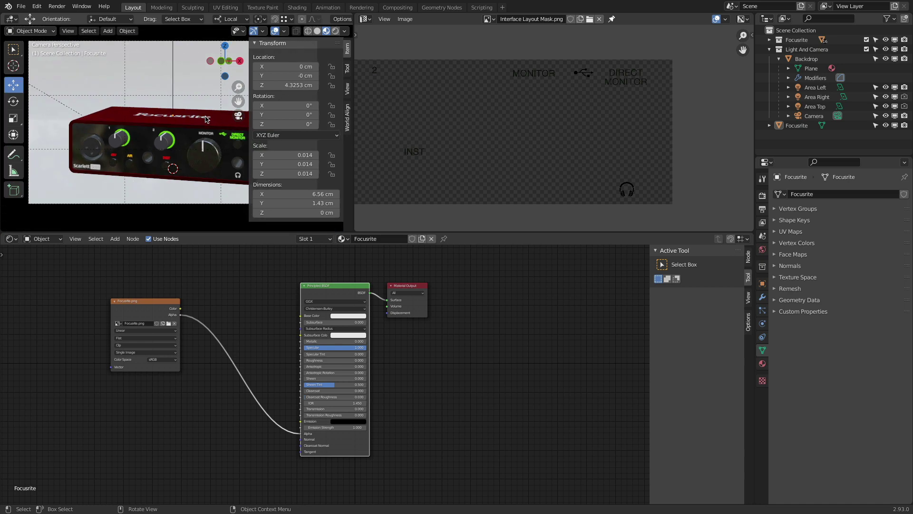
{"action": "key", "text": "n"}
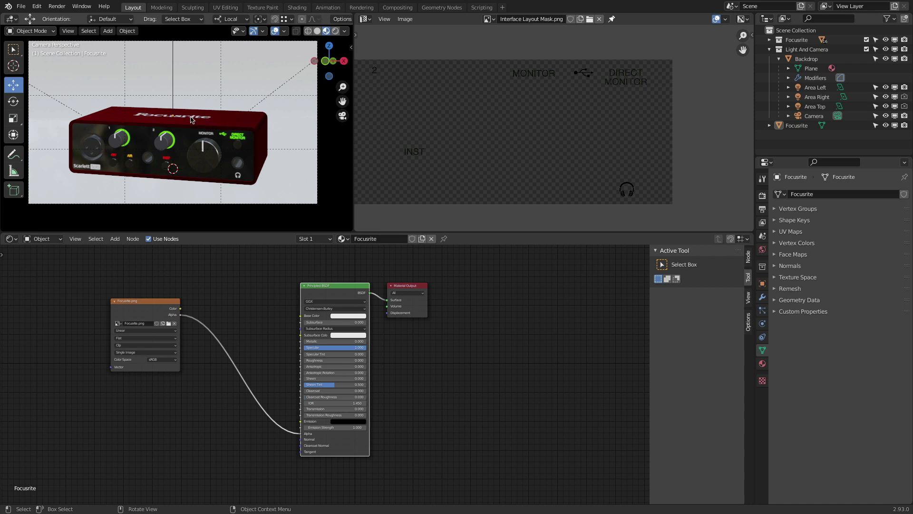
- Select the Focusrite logo plane on top of the housing and save the Blender file
{"action": "left_click", "coordinate": [190, 119]}
{"action": "left_click", "coordinate": [190, 117]}
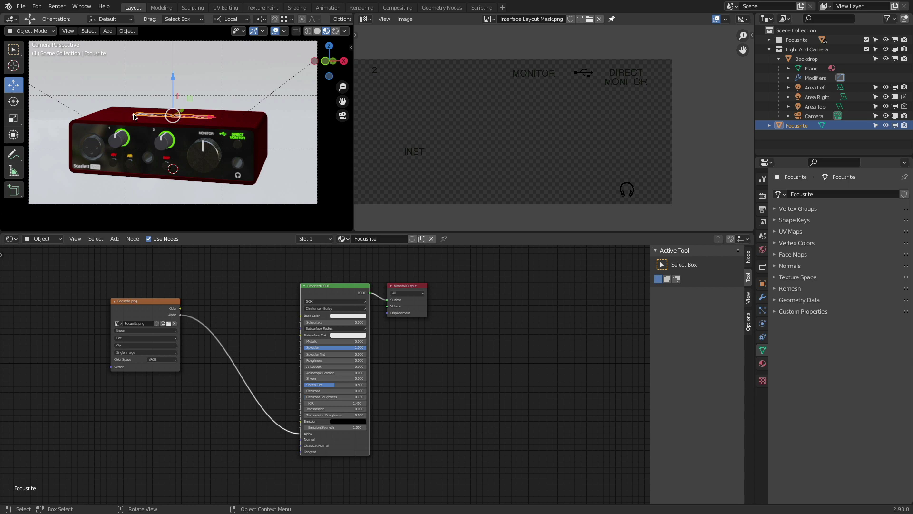
{"action": "key", "text": "ctrl"}
{"action": "key", "text": "ctrl+s"}
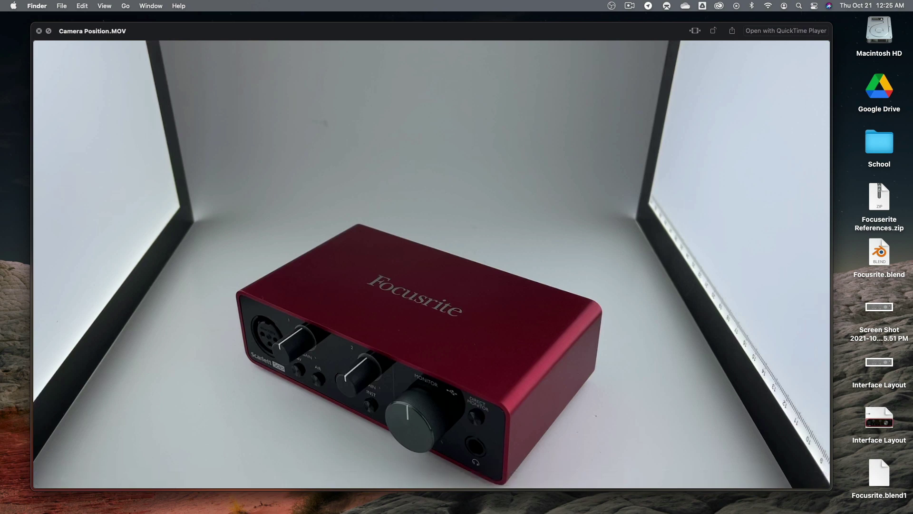
- Compare with the real device at about 4 seconds in the Camera Position.MOV preview, and return to Blender
{"action": "mouse_move", "coordinate": [135, 485]}
{"action": "left_click_drag", "start_coordinate": [119, 477], "coordinate": [189, 481]}
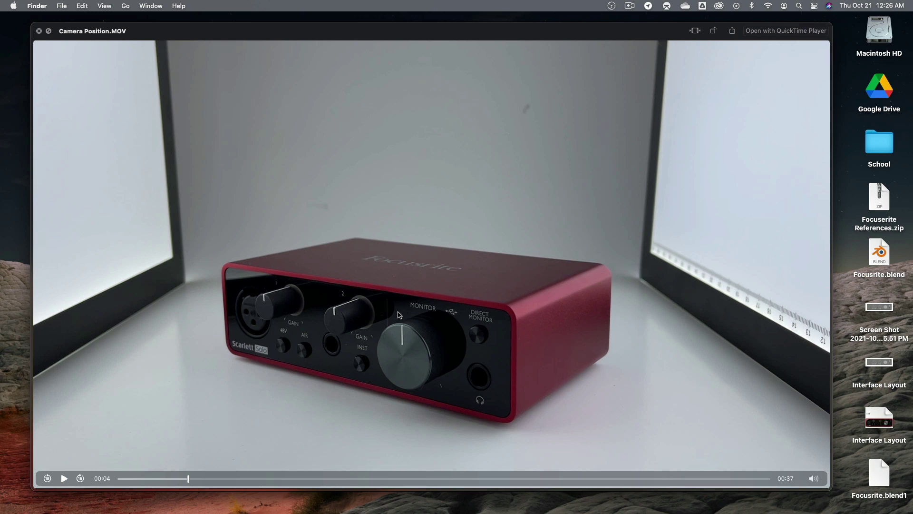
{"action": "key", "text": "super+Tab"}
{"action": "key", "text": "super+Tab"}
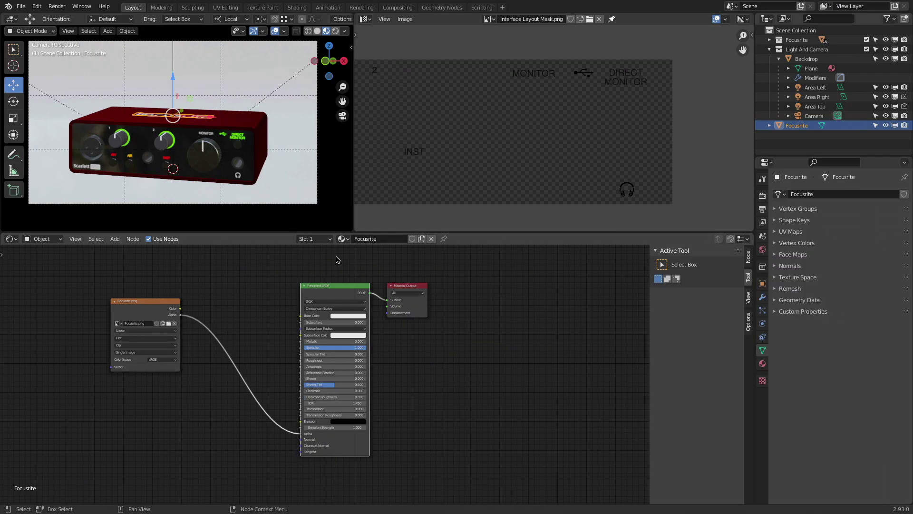
- Switch the camera viewport to rendered shading and inspect the deselected logo plane up close on the housing
{"action": "left_click", "coordinate": [336, 31]}
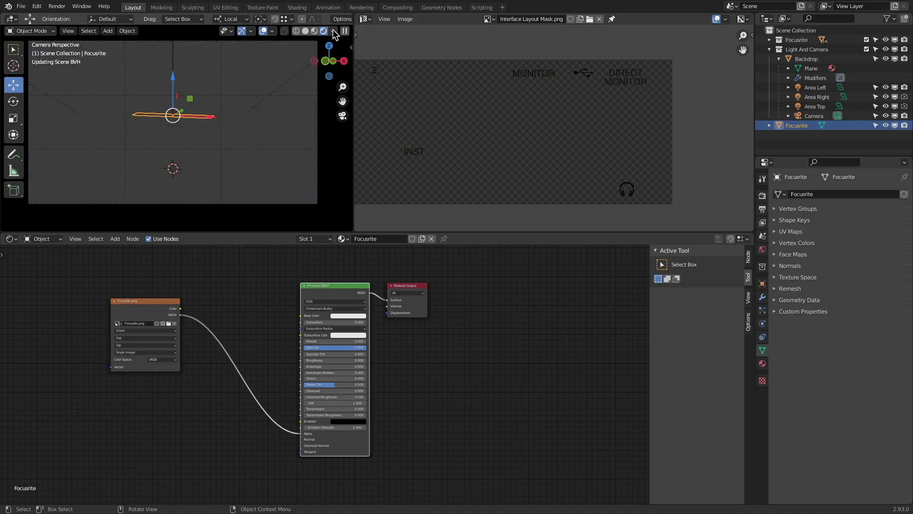
{"action": "key", "text": "alt+a"}
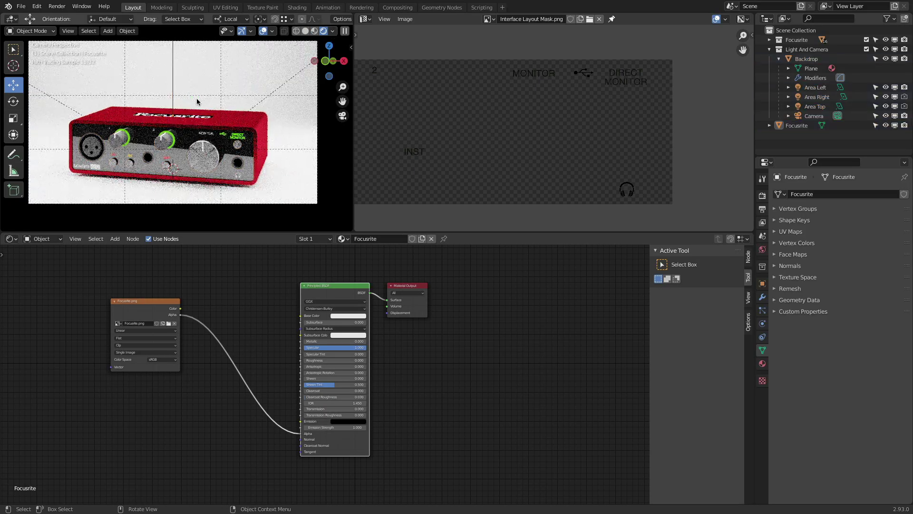
{"action": "middle_click_drag", "start_coordinate": [195, 112], "coordinate": [164, 143]}
{"action": "scroll", "coordinate": [196, 119], "scroll_direction": "down", "scroll_amount": 5}
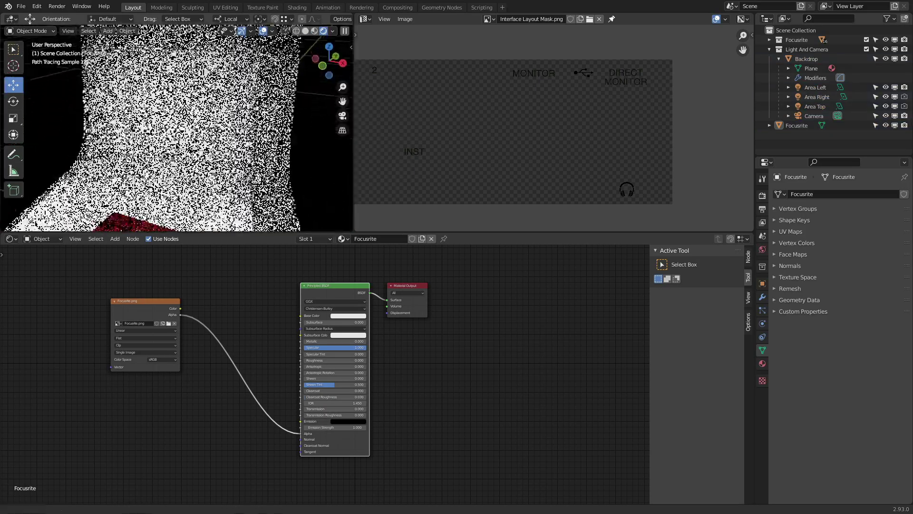
{"action": "middle_click_drag", "start_coordinate": [152, 223], "coordinate": [166, 168], "text": "shift"}
{"action": "scroll", "coordinate": [167, 165], "scroll_direction": "up", "scroll_amount": 7}
{"action": "middle_click_drag", "start_coordinate": [181, 95], "coordinate": [170, 176], "text": "shift"}
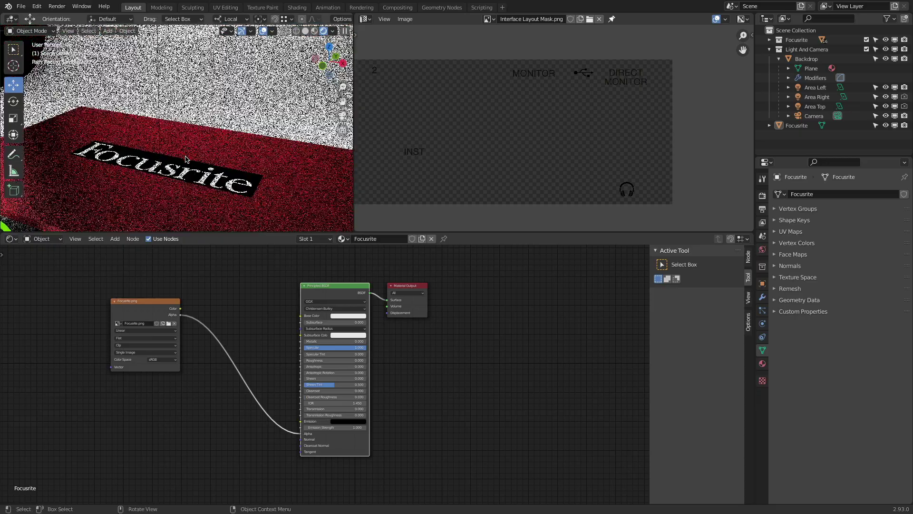
{"action": "scroll", "coordinate": [171, 176], "scroll_direction": "up", "scroll_amount": 4}
{"action": "scroll", "coordinate": [170, 178], "scroll_direction": "down", "scroll_amount": 4}
- Nudge the logo plane's height slightly along Z to clear the black background around the logo in the render
{"action": "left_click", "coordinate": [152, 181]}
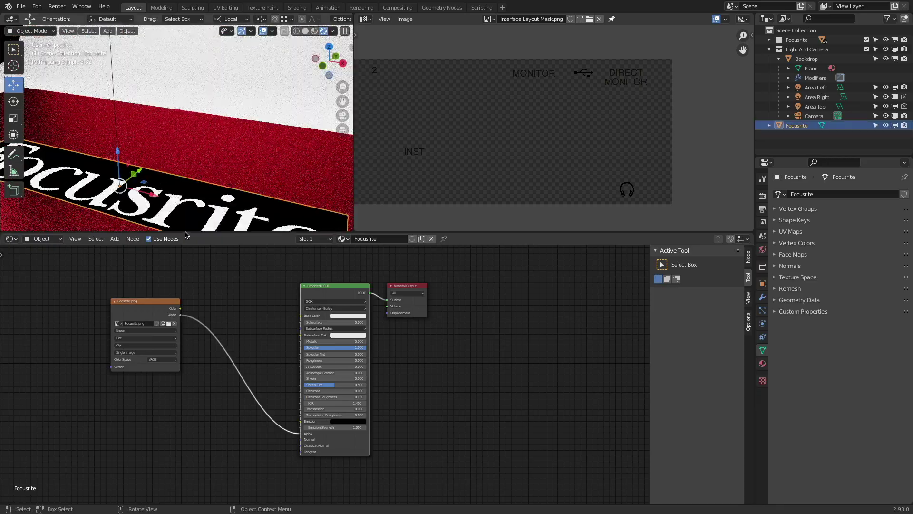
{"action": "key", "text": "g"}
{"action": "key", "text": "z"}
{"action": "right_click", "coordinate": [193, 191]}
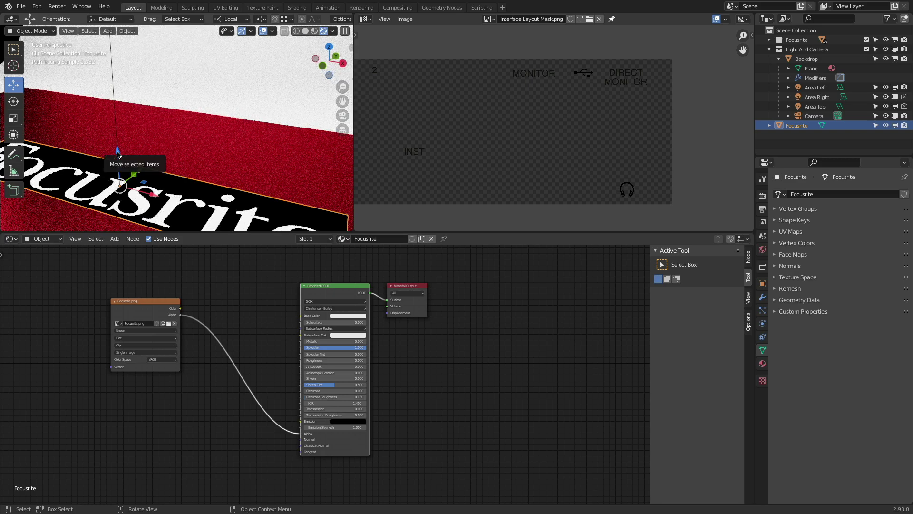
{"action": "left_click_drag", "start_coordinate": [118, 154], "coordinate": [121, 156]}
{"action": "scroll", "coordinate": [219, 113], "scroll_direction": "down", "scroll_amount": 4}
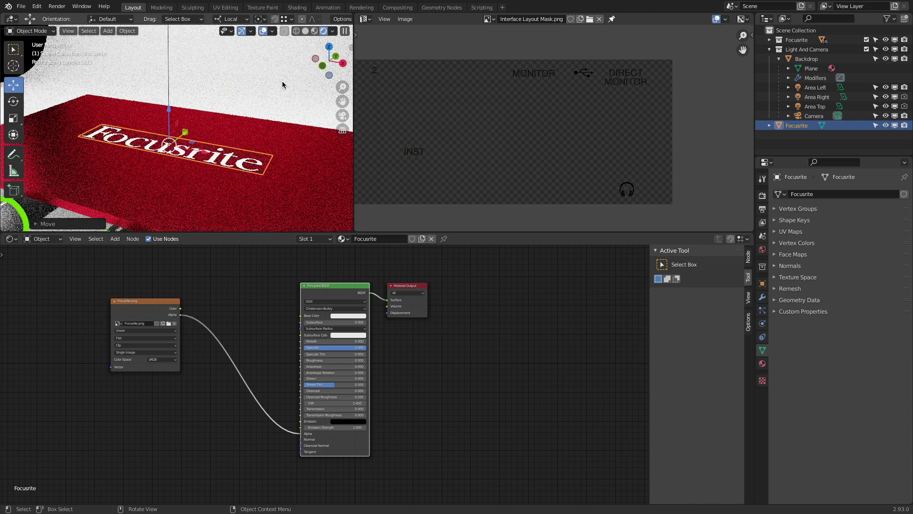
- Check the rendered logo on the housing from further away and through the camera, with nothing selected
{"action": "scroll", "coordinate": [222, 82], "scroll_direction": "down", "scroll_amount": 6}
{"action": "scroll", "coordinate": [219, 82], "scroll_direction": "up", "scroll_amount": 6}
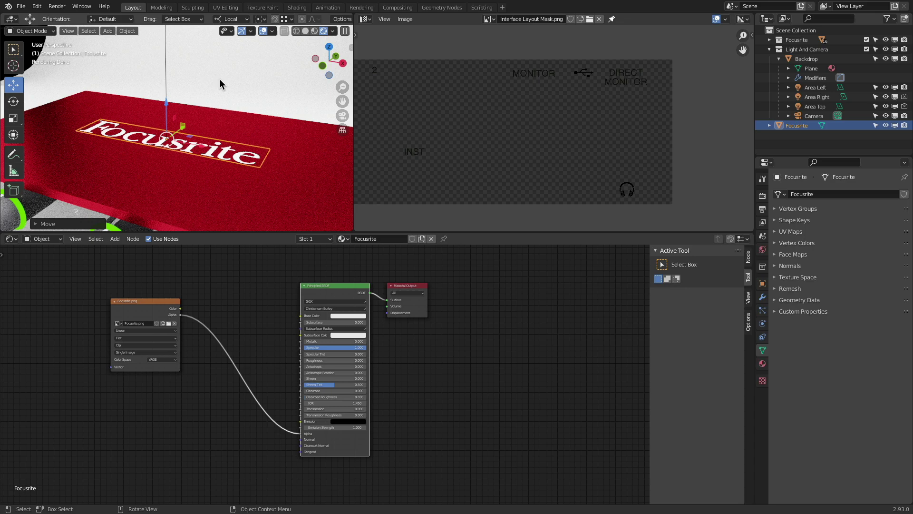
{"action": "key", "text": "KP_0"}
{"action": "scroll", "coordinate": [192, 97], "scroll_direction": "down", "scroll_amount": 3}
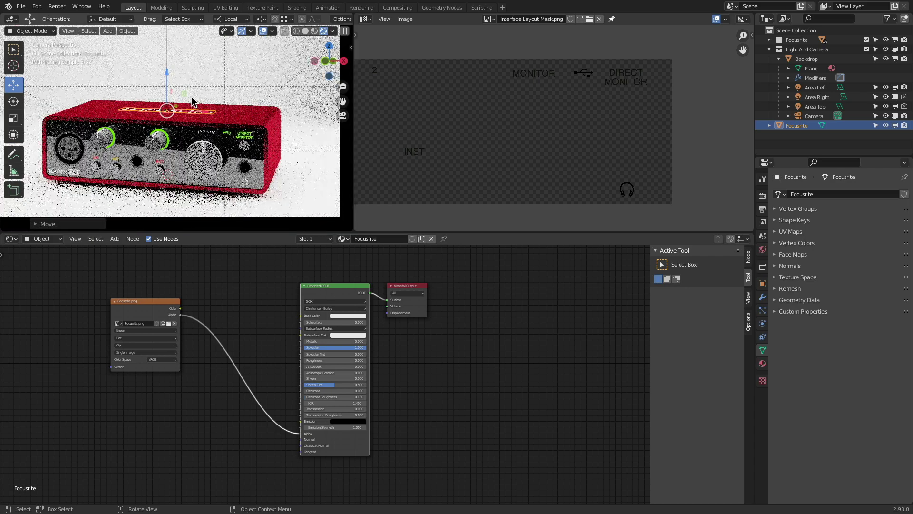
{"action": "key", "text": "a"}
{"action": "key", "text": "a"}
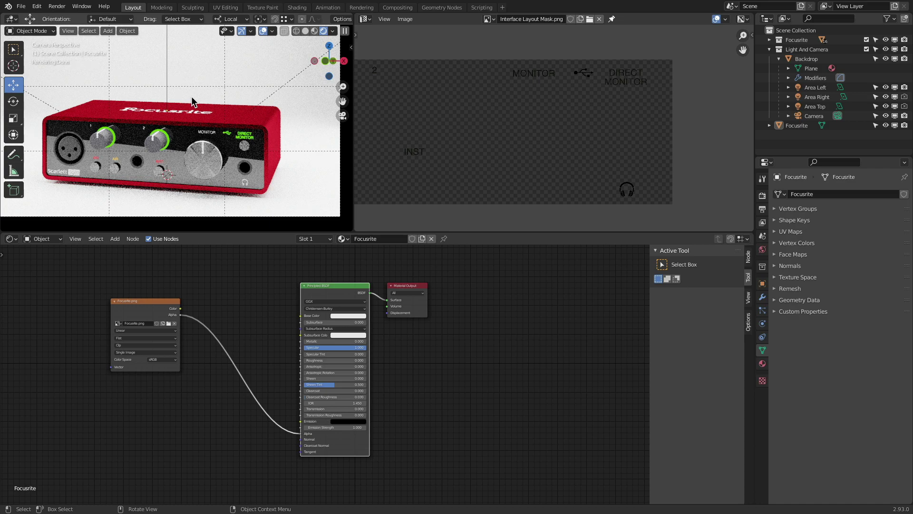
{"action": "scroll", "coordinate": [192, 97], "scroll_direction": "down", "scroll_amount": 2}
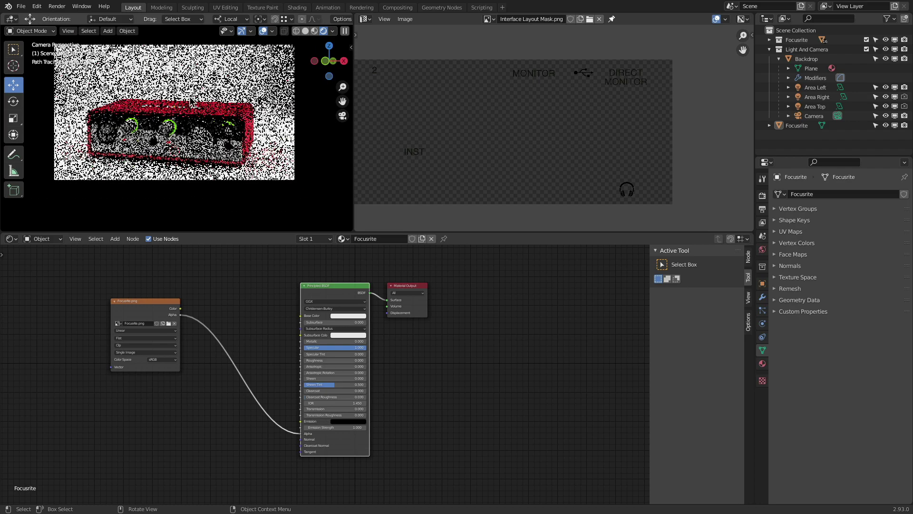
- Turn the image editor area into a 3D viewport that shows the whole scene from the top
{"action": "left_click", "coordinate": [365, 19]}
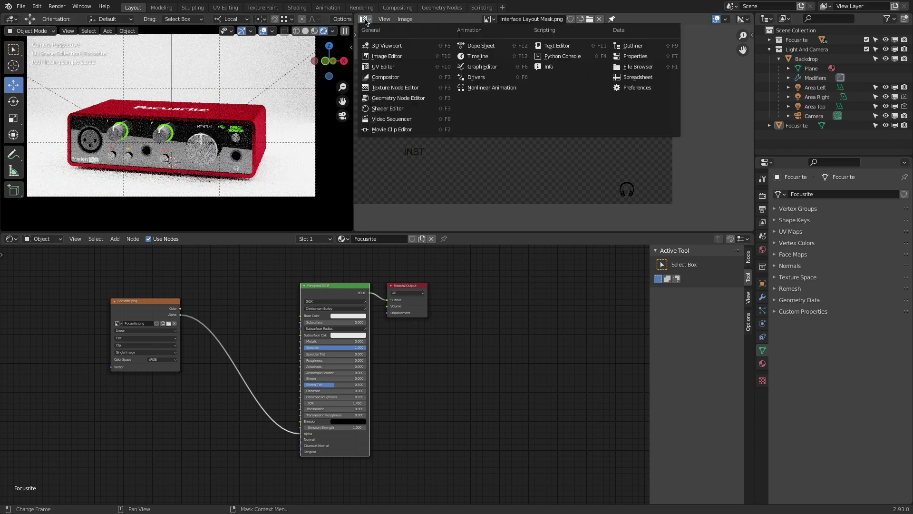
{"action": "left_click", "coordinate": [375, 47]}
{"action": "scroll", "coordinate": [570, 107], "scroll_direction": "down", "scroll_amount": 5}
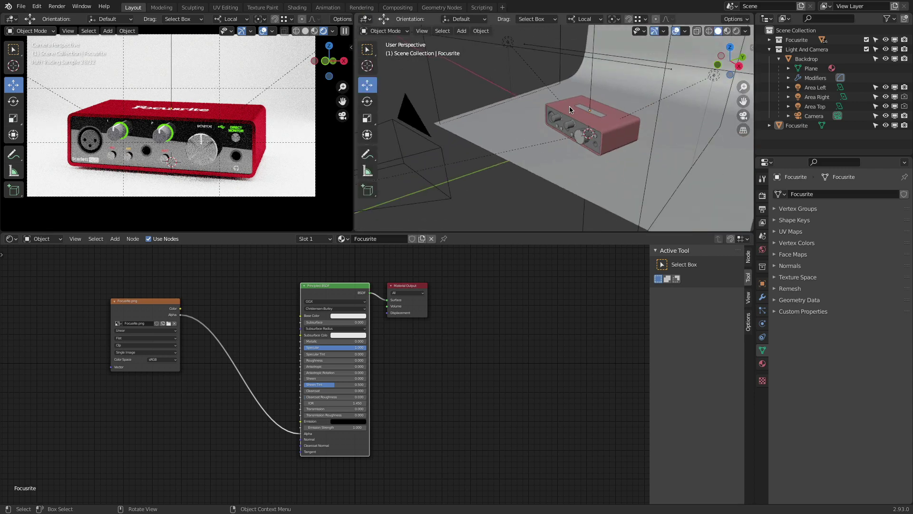
{"action": "key", "text": "KP_7"}
{"action": "scroll", "coordinate": [569, 107], "scroll_direction": "down", "scroll_amount": 5}
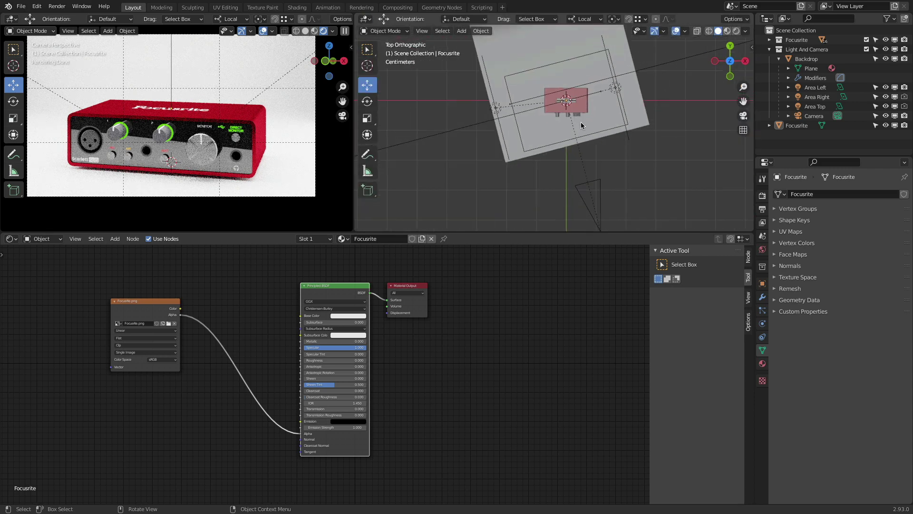
- Set the Backdrop's Z rotation to 0° so that it lines up squarely with the audio interface
{"action": "left_click", "coordinate": [614, 116]}
{"action": "scroll", "coordinate": [618, 119], "scroll_direction": "up", "scroll_amount": 1}
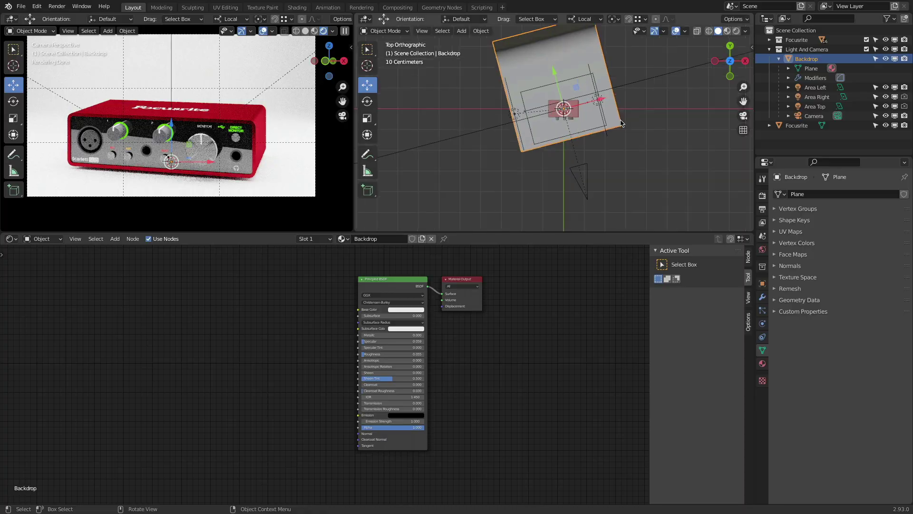
{"action": "key", "text": "r"}
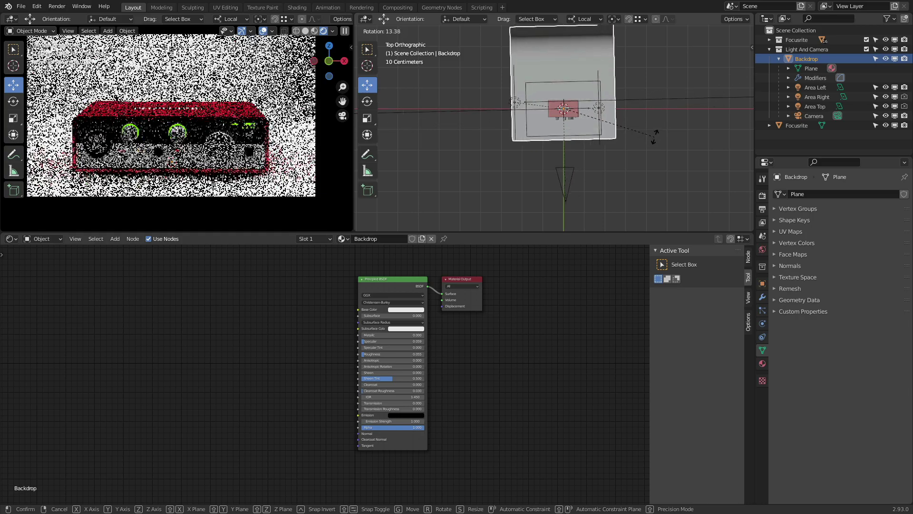
{"action": "left_click", "coordinate": [653, 136]}
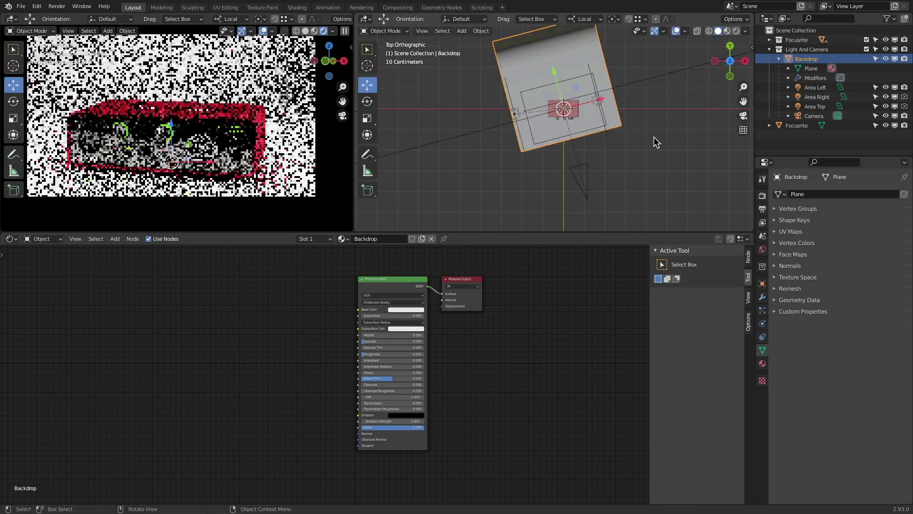
{"action": "key", "text": "n"}
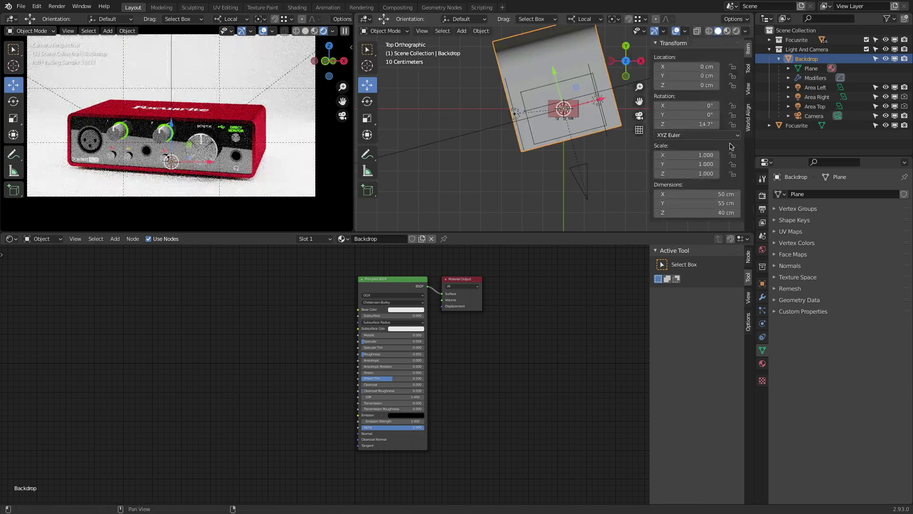
{"action": "left_click", "coordinate": [698, 126]}
{"action": "type", "text": "0"}
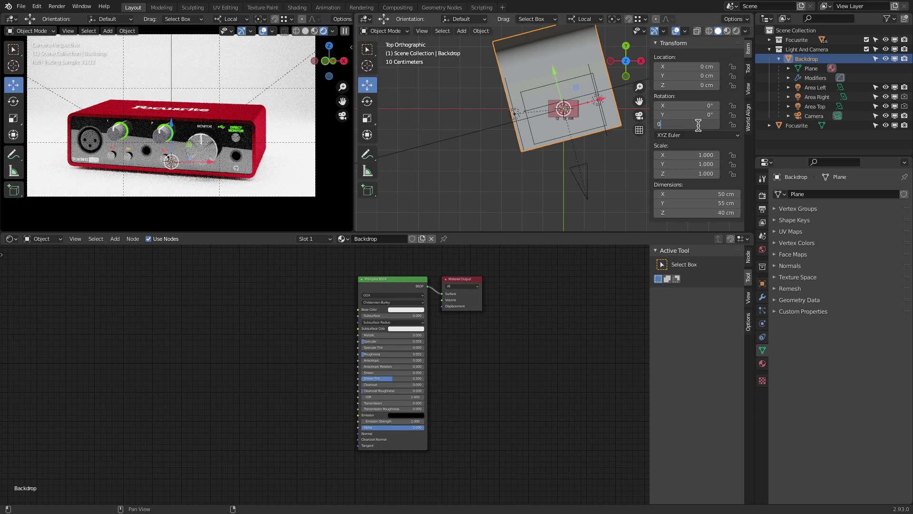
{"action": "key", "text": "Return"}
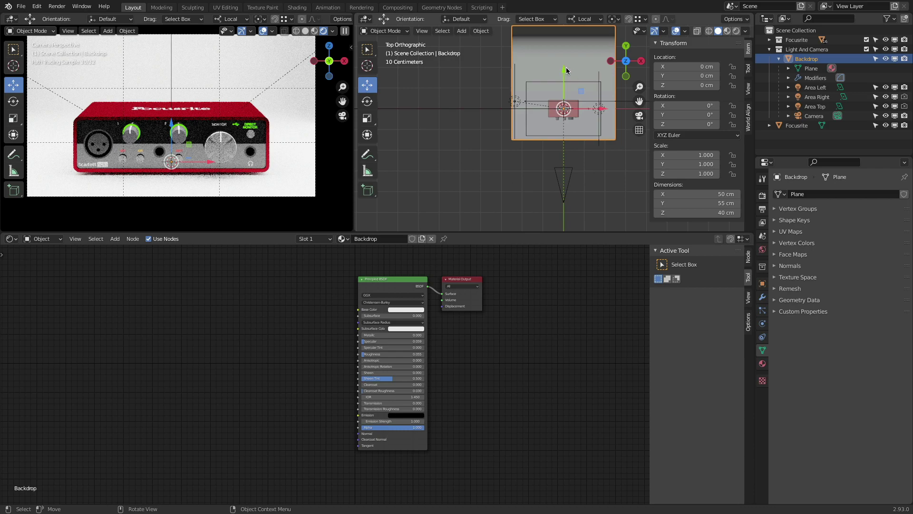
{"action": "key", "text": "r"}
{"action": "key", "text": "Escape"}
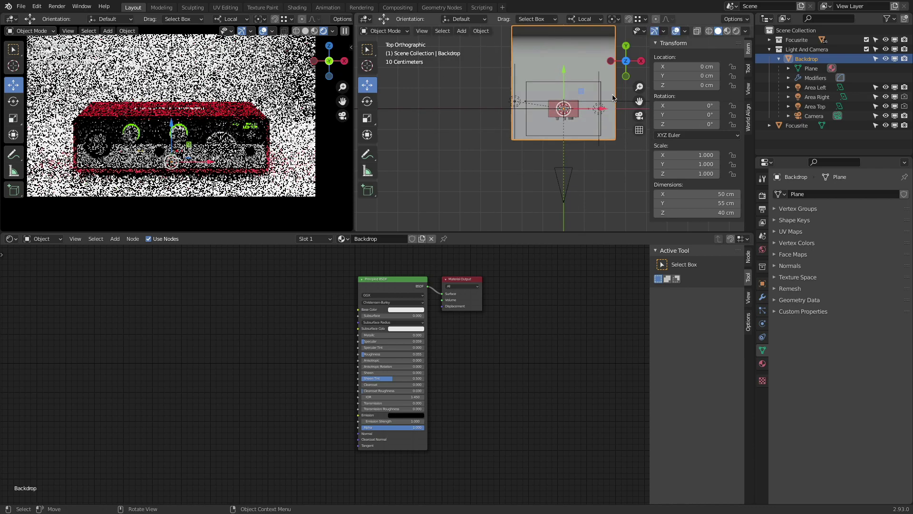
- Try moving the camera along its local Z and Y axes in a right side view of the scene
{"action": "left_click", "coordinate": [571, 186]}
{"action": "key", "text": "KP_3"}
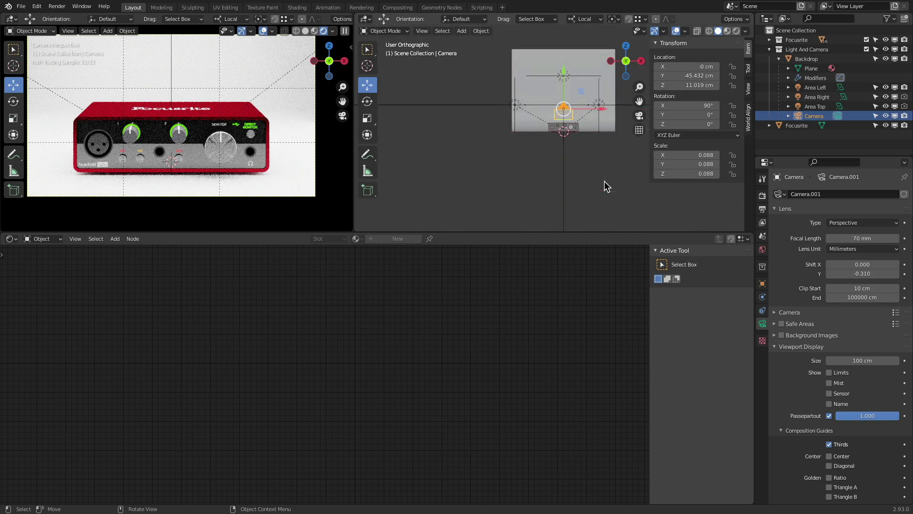
{"action": "key", "text": "g"}
{"action": "key", "text": "z"}
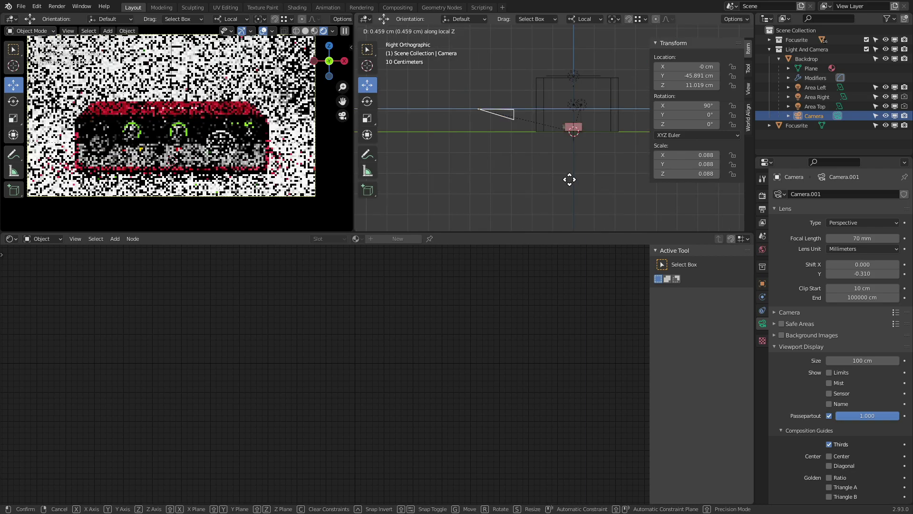
{"action": "right_click", "coordinate": [552, 124]}
{"action": "key", "text": "g"}
{"action": "key", "text": "y"}
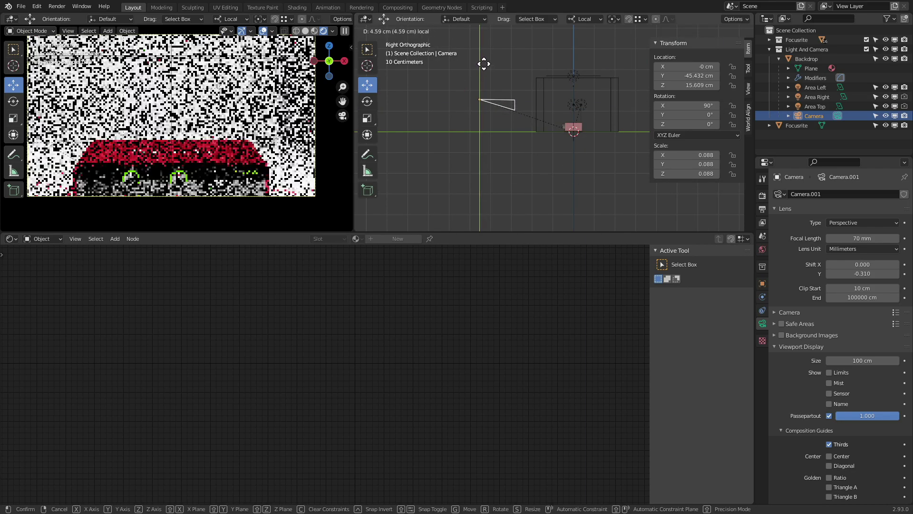
{"action": "right_click", "coordinate": [484, 74]}
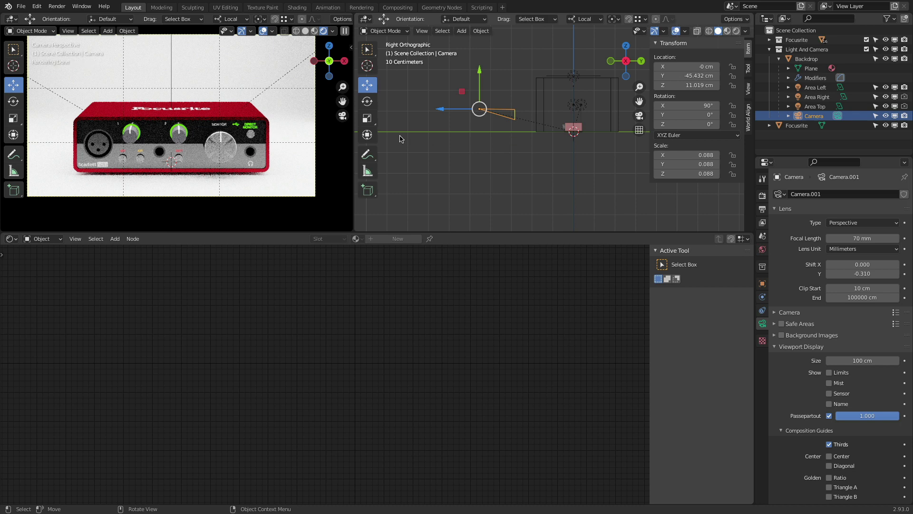
- Try the Area Top light's power at 0 W and at 2 W to see its effect on the render
{"action": "left_click", "coordinate": [556, 77]}
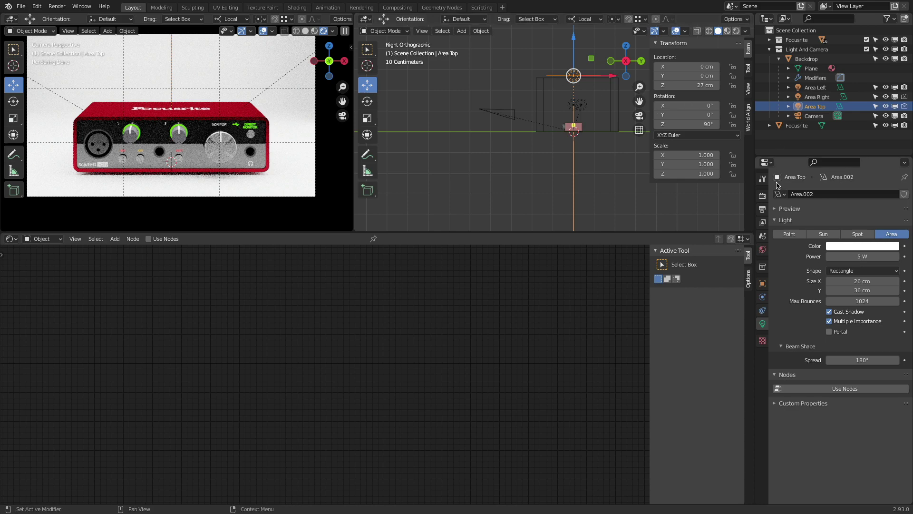
{"action": "left_click", "coordinate": [867, 257]}
{"action": "type", "text": "0"}
{"action": "key", "text": "Return"}
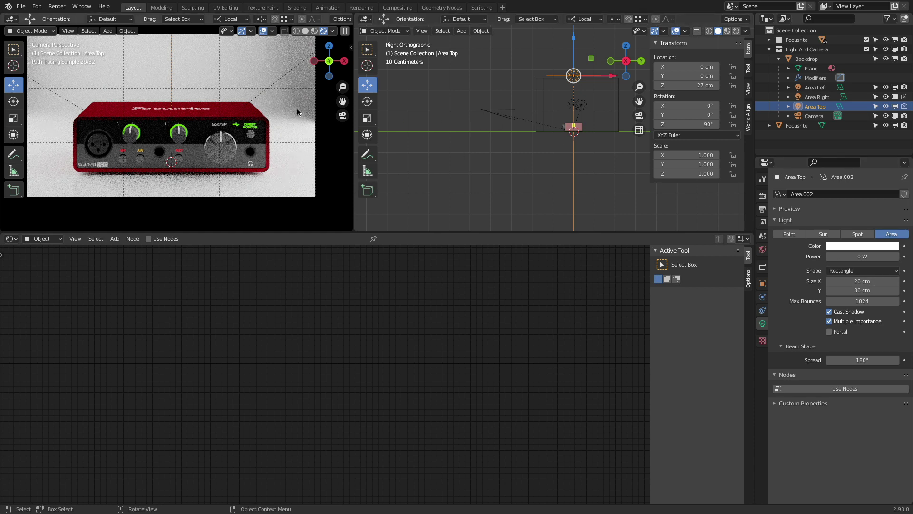
{"action": "left_click", "coordinate": [854, 257]}
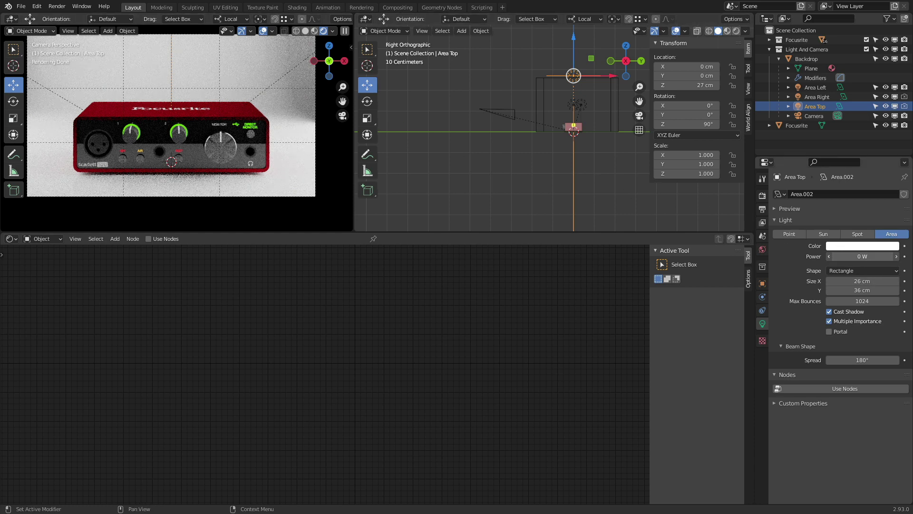
{"action": "key", "text": "Return"}
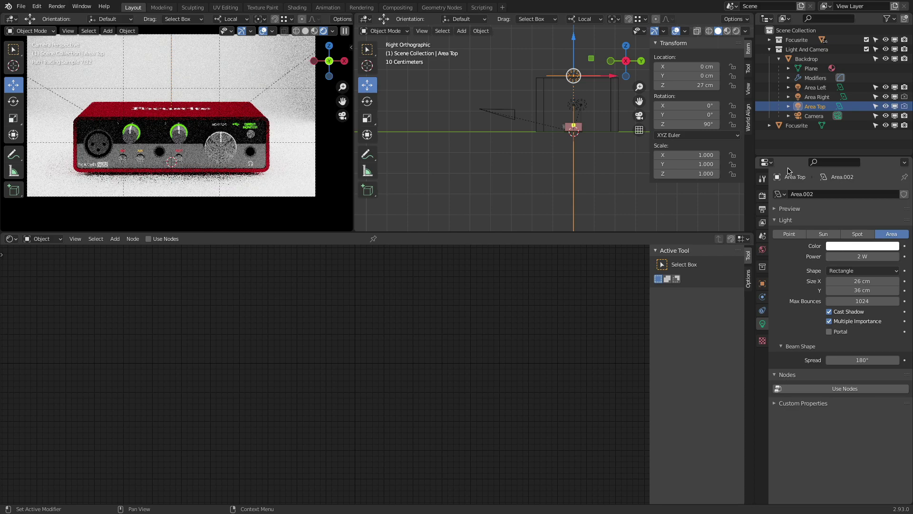
- Hide the Area Left and Area Right lights, and try the Area Top light's power at 3 W and 5 W
{"action": "left_click_drag", "start_coordinate": [885, 97], "coordinate": [886, 88]}
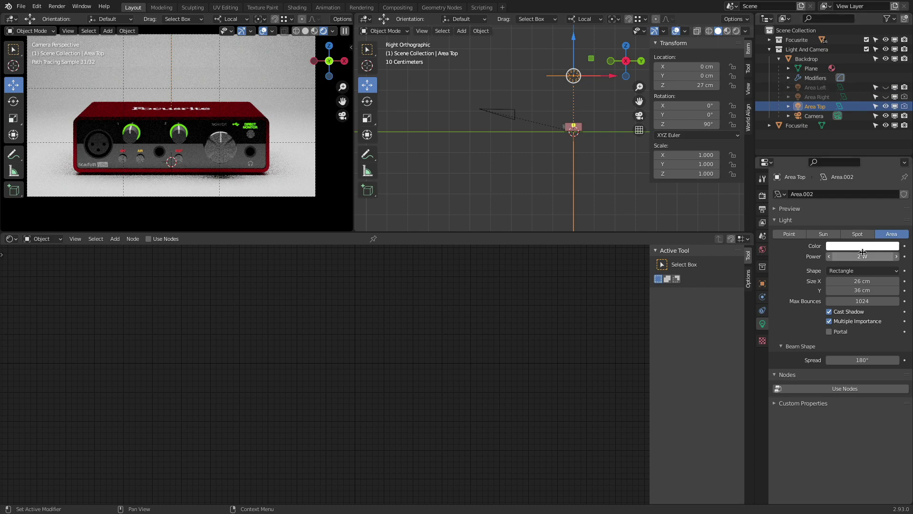
{"action": "left_click", "coordinate": [862, 255]}
{"action": "type", "text": "3"}
{"action": "key", "text": "Return"}
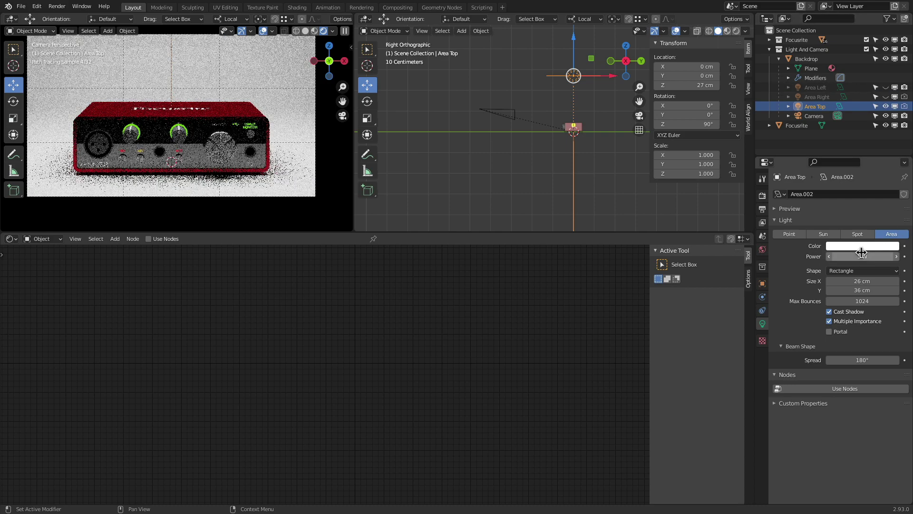
{"action": "left_click", "coordinate": [866, 257]}
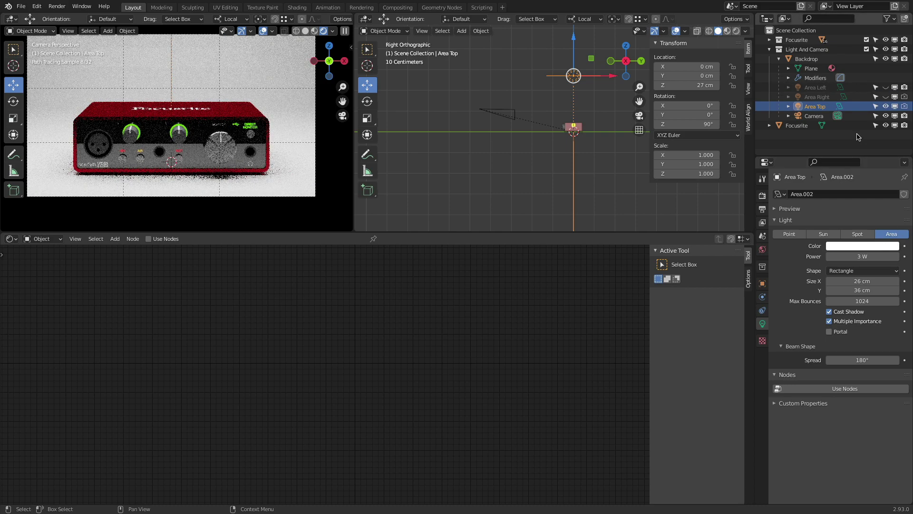
{"action": "type", "text": "5"}
{"action": "key", "text": "Return"}
- Try the Area Top light's power at 15 W and bring it back to 5 W
{"action": "left_click", "coordinate": [860, 258]}
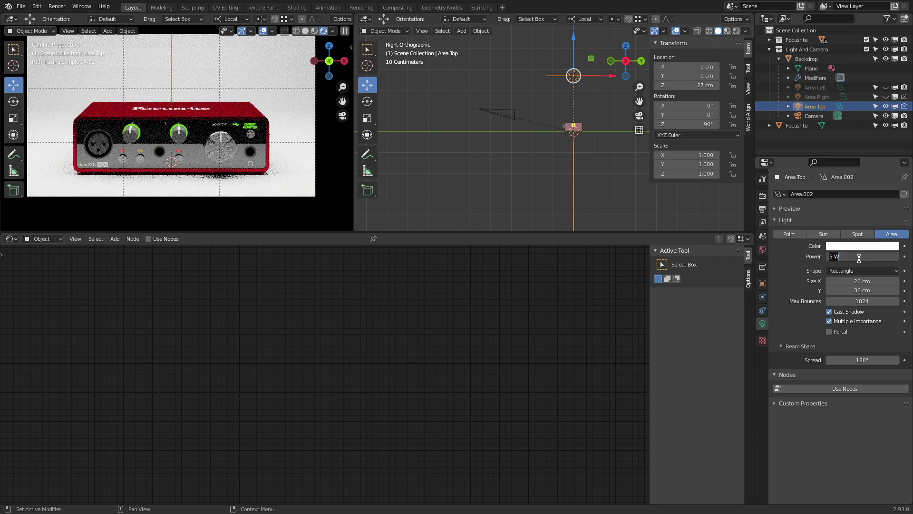
{"action": "type", "text": "15"}
{"action": "key", "text": "Return"}
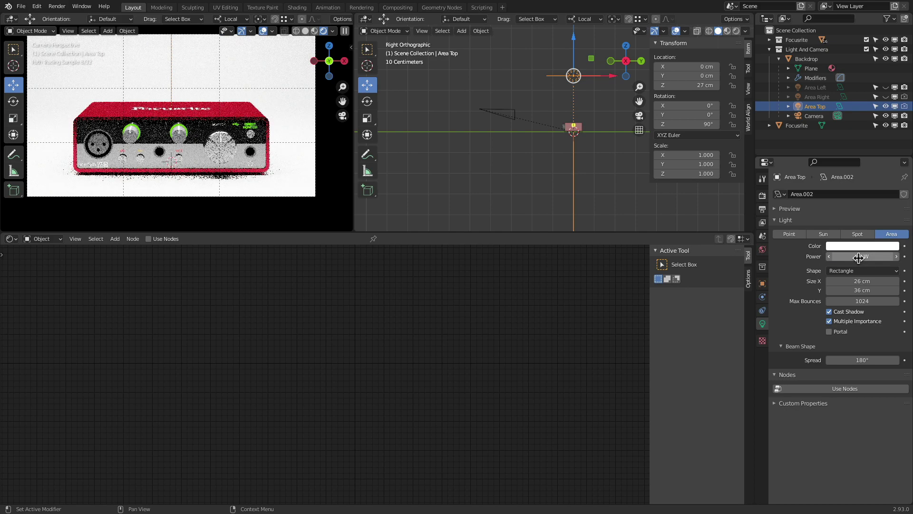
{"action": "left_click", "coordinate": [858, 258]}
{"action": "type", "text": "5"}
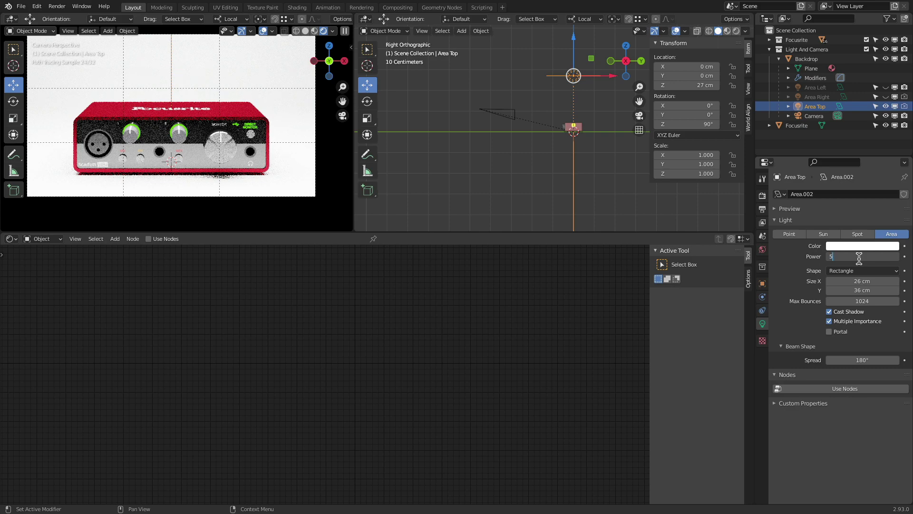
{"action": "key", "text": "Return"}
- Hide the Area Top light and view the render lit by Area Right alone, followed by Area Left alone
{"action": "left_click", "coordinate": [886, 106]}
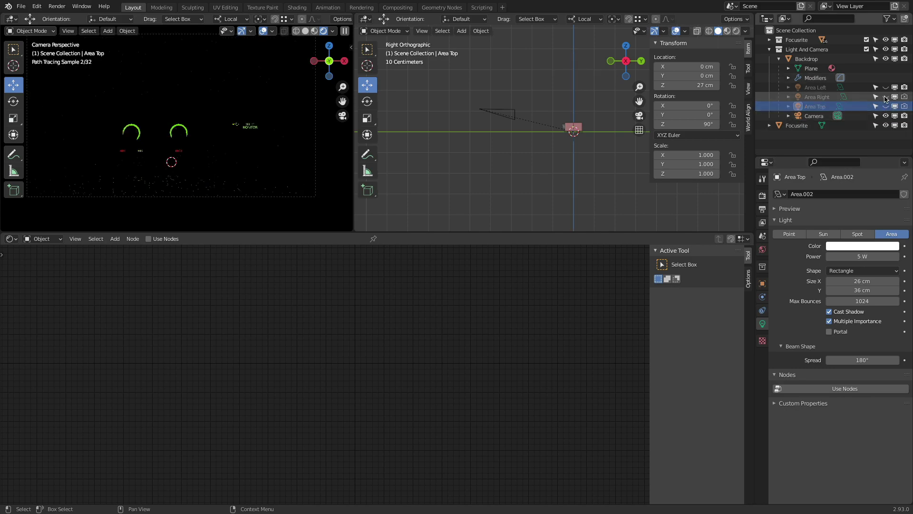
{"action": "left_click", "coordinate": [885, 97]}
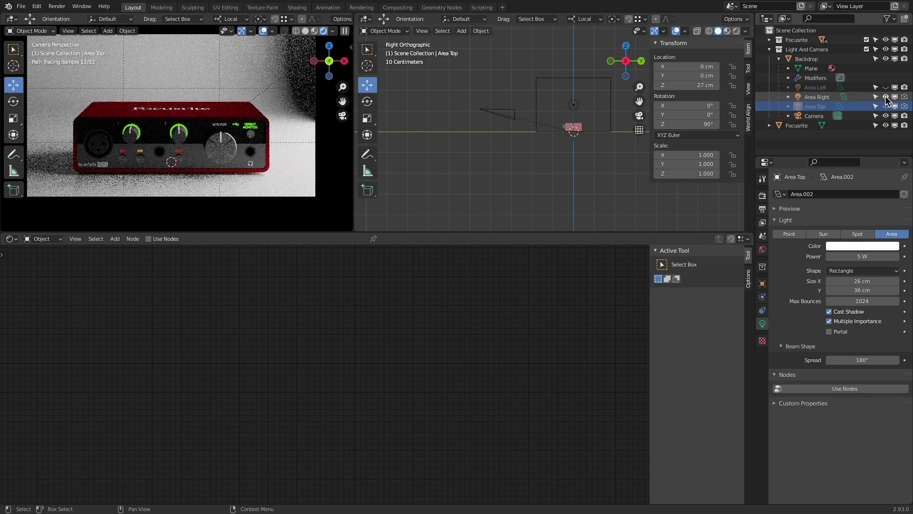
{"action": "left_click", "coordinate": [886, 97]}
{"action": "left_click", "coordinate": [885, 87]}
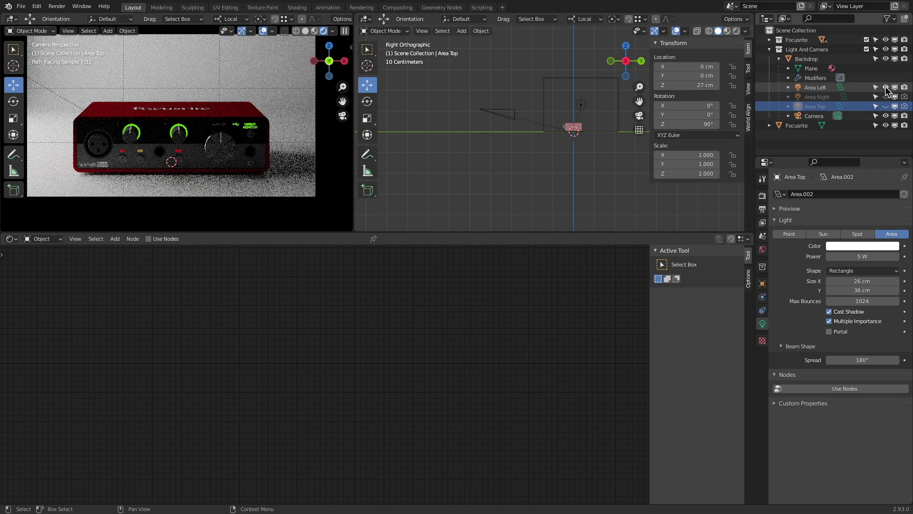
- Set the Area Left light's power to 5 W and show the Area Right and Area Top lights again
{"action": "left_click", "coordinate": [800, 89]}
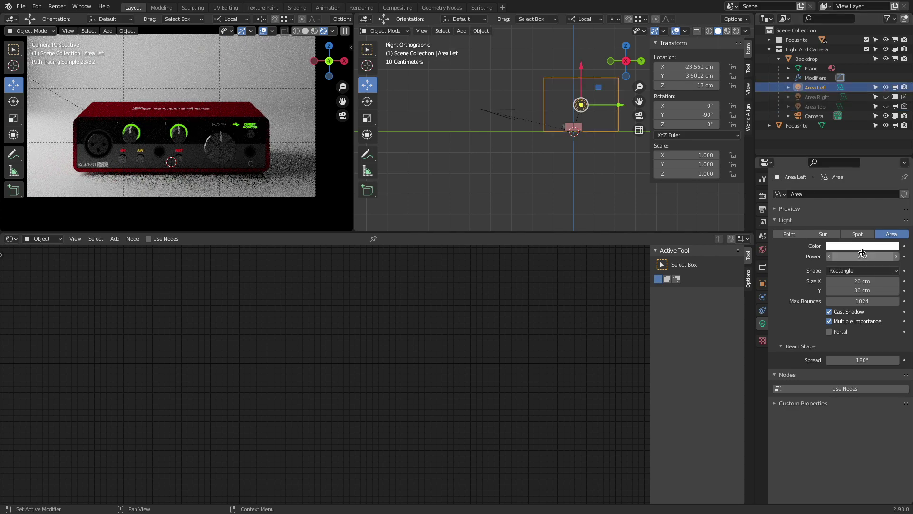
{"action": "left_click", "coordinate": [822, 98]}
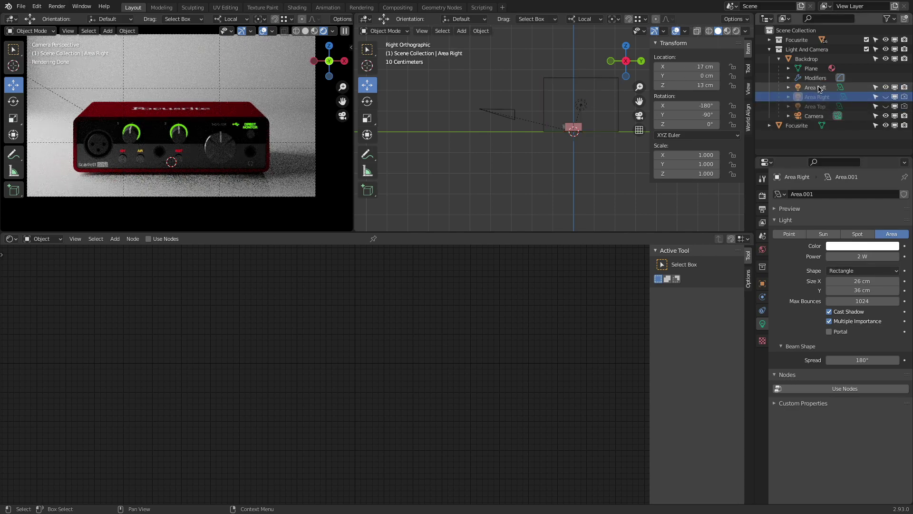
{"action": "left_click", "coordinate": [819, 89]}
{"action": "left_click", "coordinate": [859, 256]}
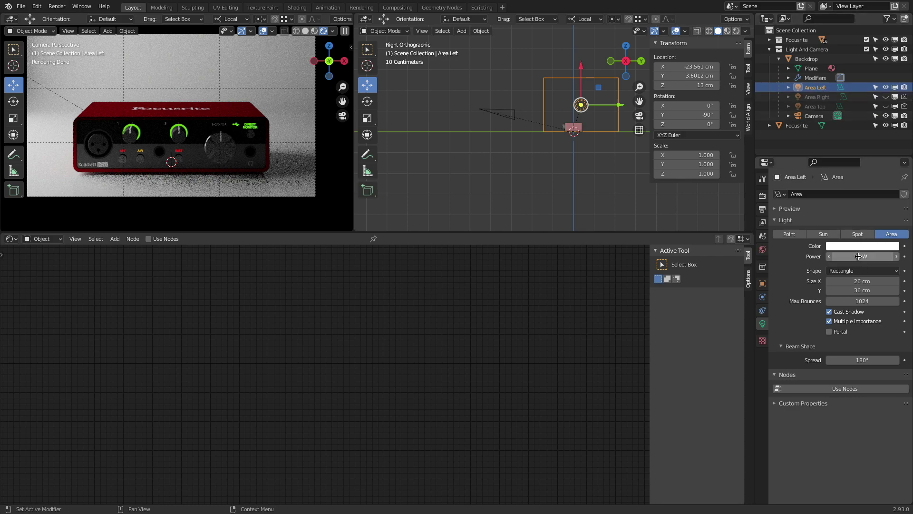
{"action": "type", "text": "5"}
{"action": "key", "text": "Return"}
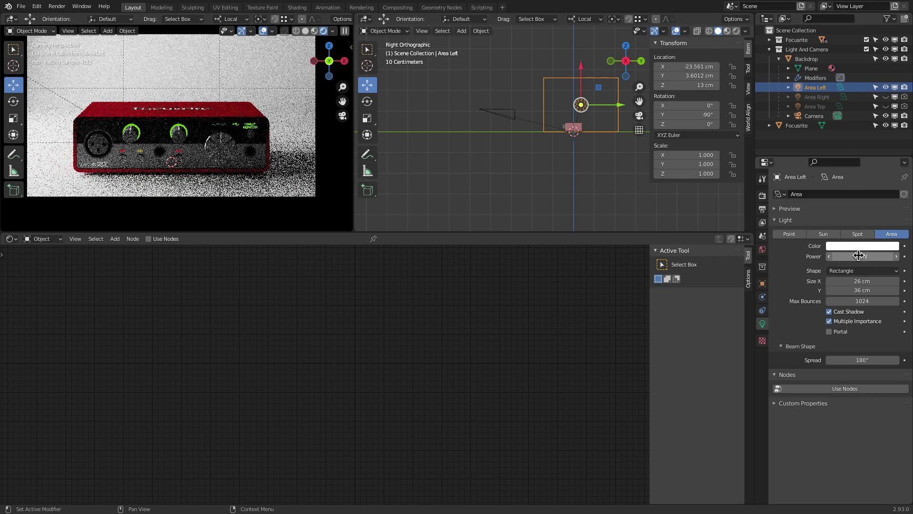
{"action": "left_click", "coordinate": [885, 96]}
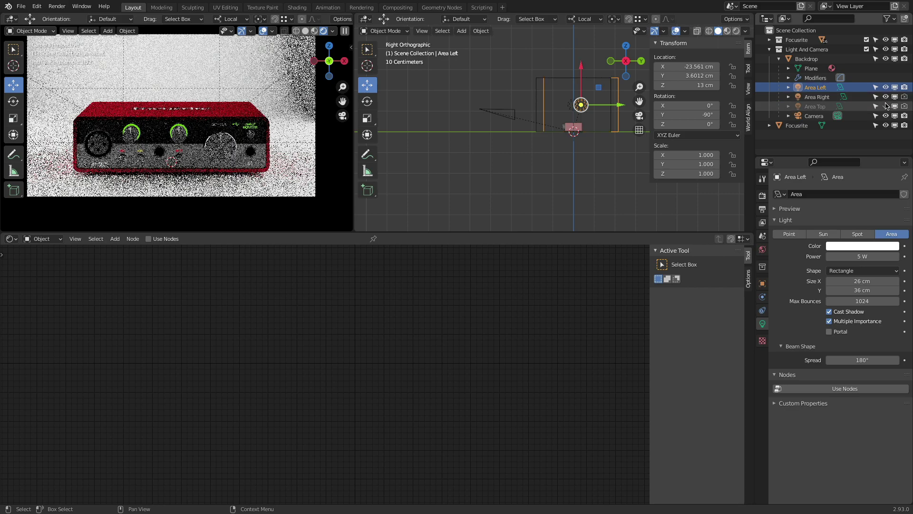
{"action": "left_click", "coordinate": [885, 106]}
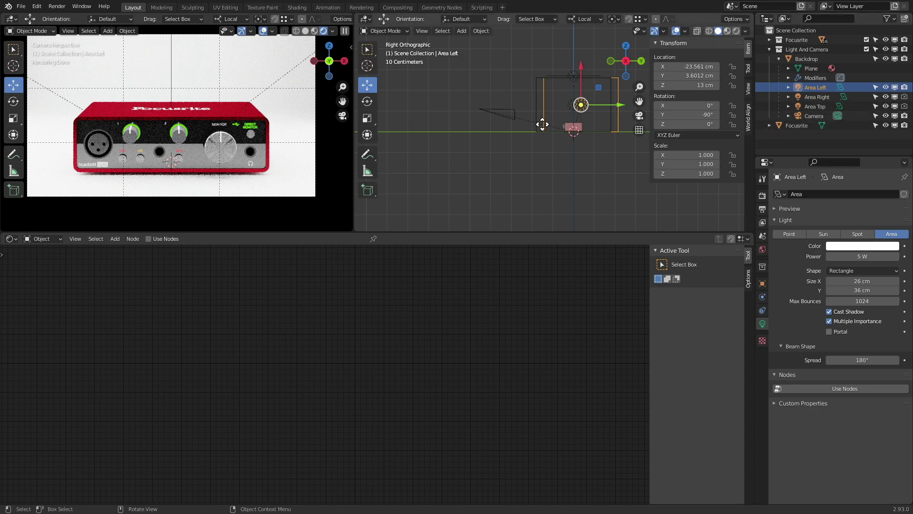
- Select the Backdrop and set its material's Specular to 1.000 and Roughness to 0.000, viewing the render through the camera
{"action": "middle_click_drag", "start_coordinate": [274, 164], "coordinate": [246, 170]}
{"action": "left_click", "coordinate": [242, 169]}
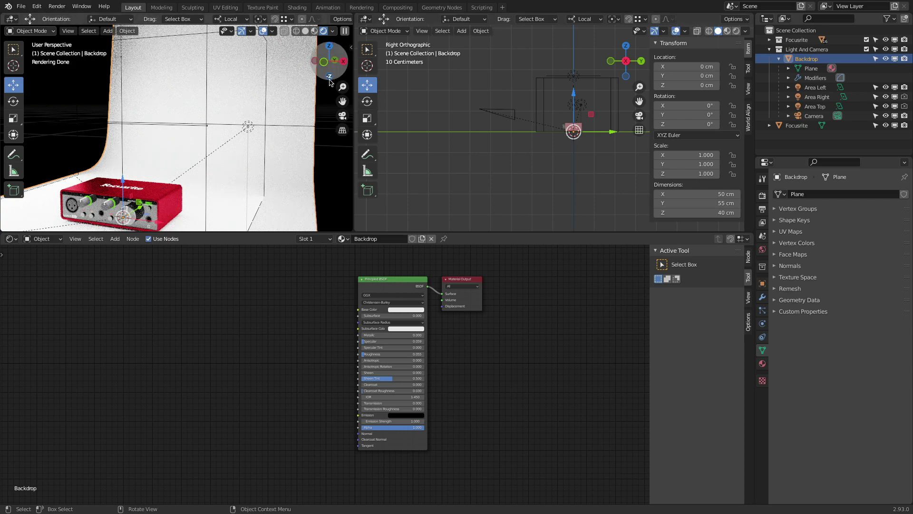
{"action": "left_click", "coordinate": [343, 116]}
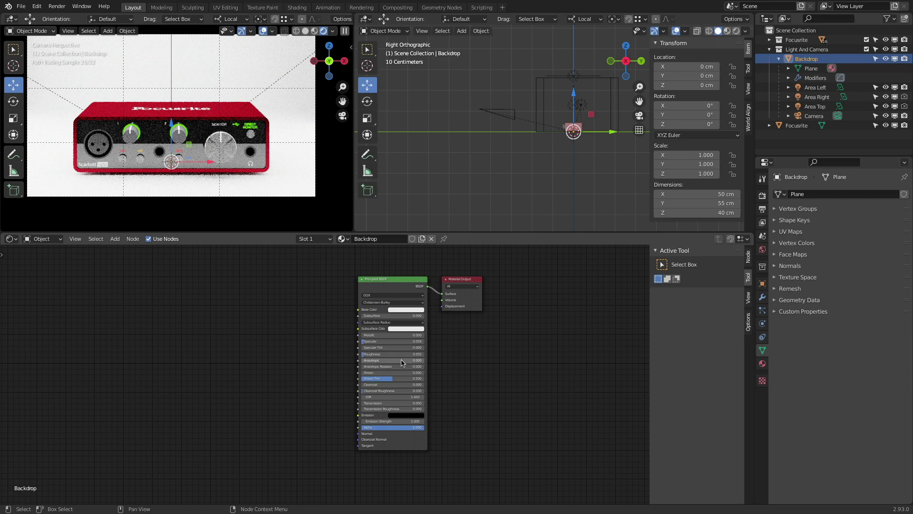
{"action": "scroll", "coordinate": [387, 344], "scroll_direction": "up", "scroll_amount": 3}
{"action": "left_click_drag", "start_coordinate": [387, 339], "coordinate": [428, 339]}
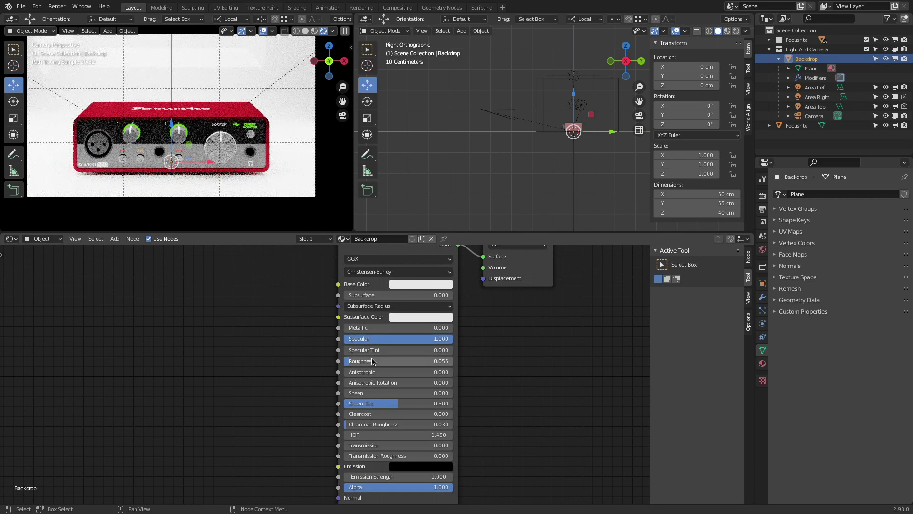
{"action": "left_click_drag", "start_coordinate": [385, 361], "coordinate": [352, 361]}
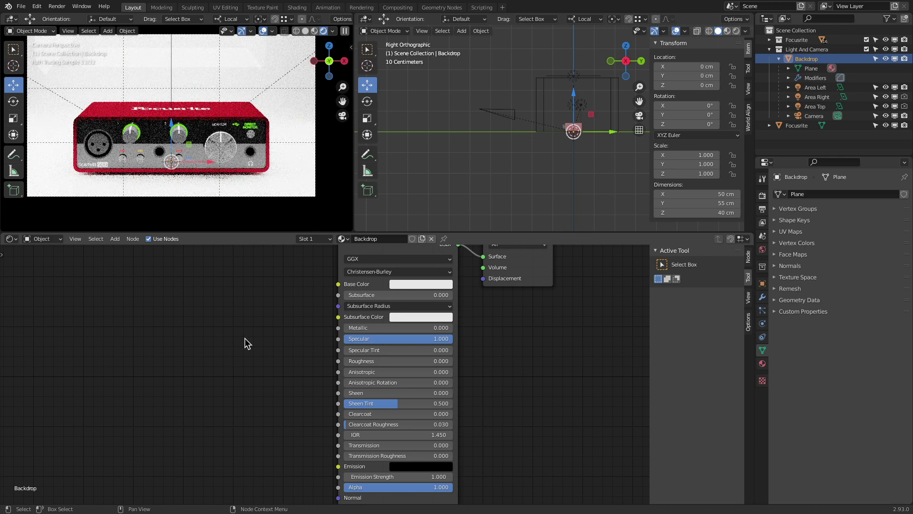
- Make the Backdrop material's base color black and set its Roughness to 0.355
{"action": "left_click_drag", "start_coordinate": [386, 432], "coordinate": [399, 284]}
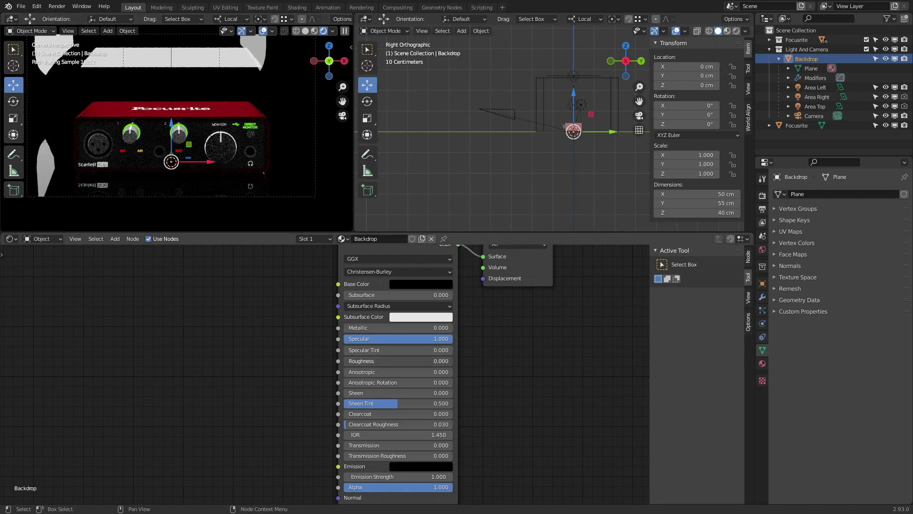
{"action": "left_click_drag", "start_coordinate": [398, 361], "coordinate": [437, 361]}
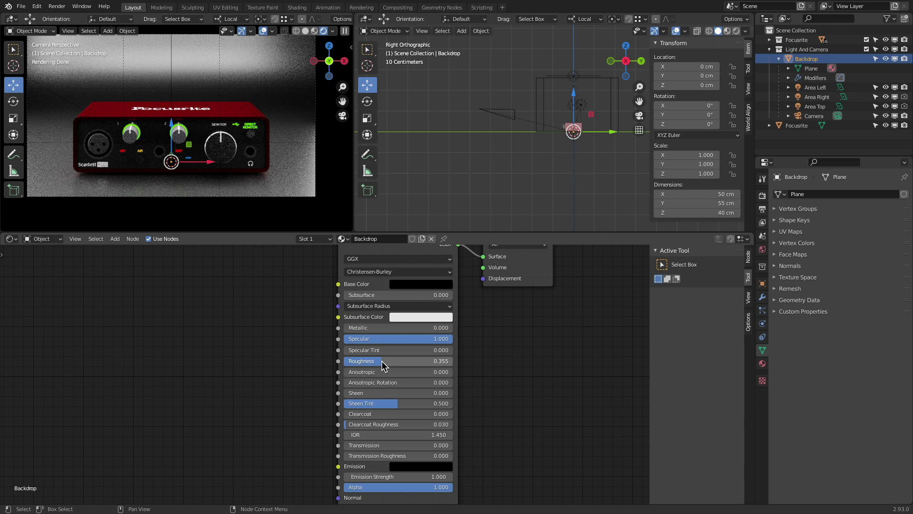
- Try moving the Area Top light along its local X axis
{"action": "left_click", "coordinate": [552, 75]}
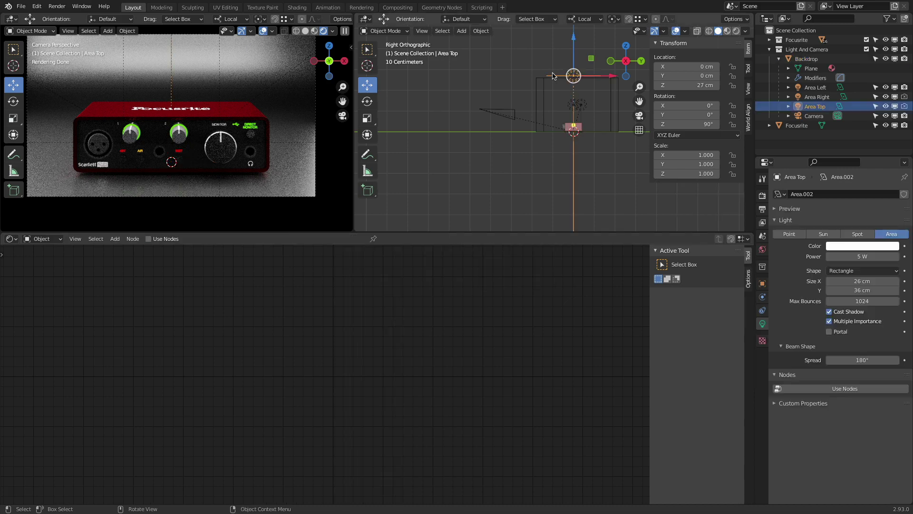
{"action": "mouse_move", "coordinate": [612, 78]}
{"action": "left_mouse_down"}
{"action": "mouse_move", "coordinate": [548, 74]}
{"action": "mouse_move", "coordinate": [617, 77]}
{"action": "left_mouse_up"}
{"action": "middle_click_drag", "start_coordinate": [569, 155], "coordinate": [568, 153]}
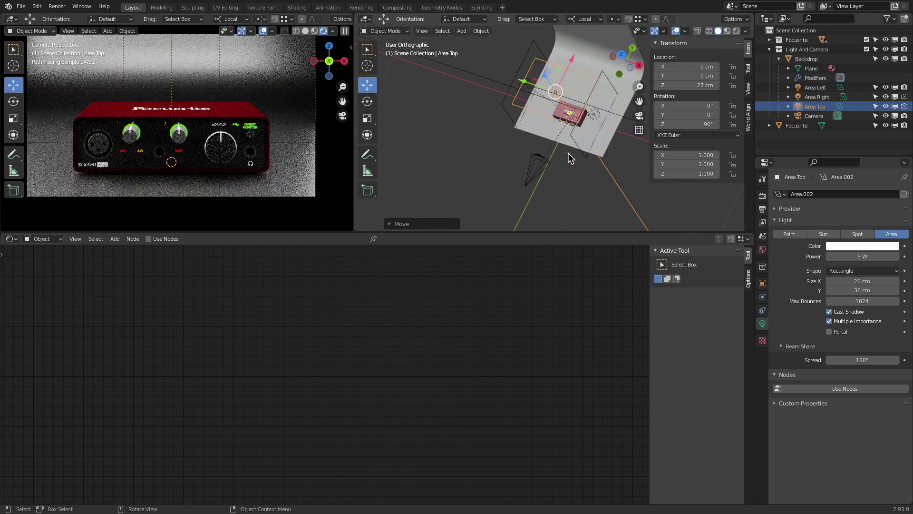
- In the top view, rotate the Backdrop with its lights and camera to 24.9° about Z for an angled shot
{"action": "key", "text": "KP_7"}
{"action": "left_click", "coordinate": [612, 139]}
{"action": "key", "text": "r"}
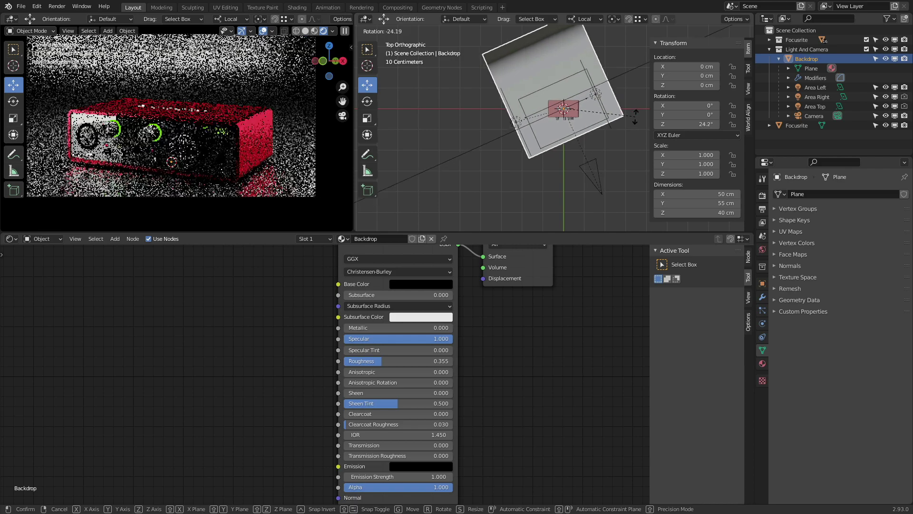
{"action": "left_click", "coordinate": [636, 115]}
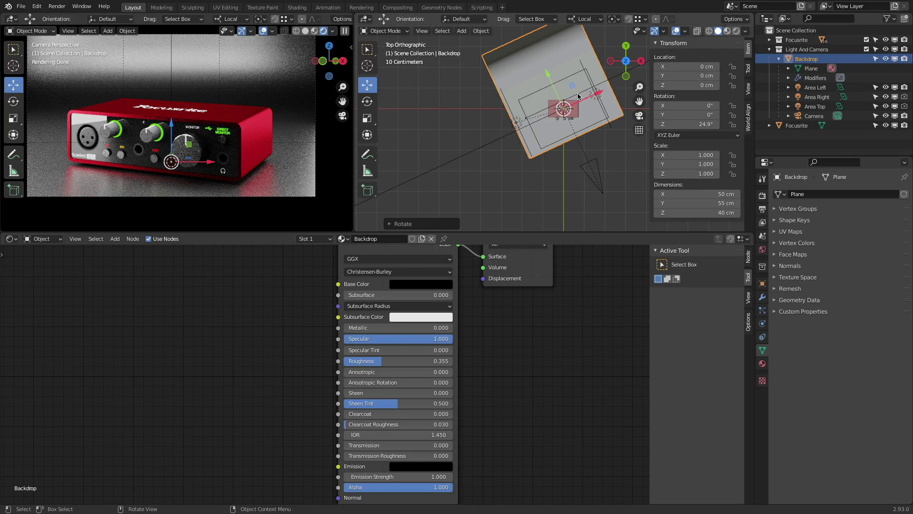
{"action": "mouse_move", "coordinate": [549, 76]}
{"action": "left_mouse_down"}
{"action": "mouse_move", "coordinate": [564, 105]}
{"action": "mouse_move", "coordinate": [549, 70]}
{"action": "mouse_move", "coordinate": [559, 77]}
{"action": "left_mouse_up"}
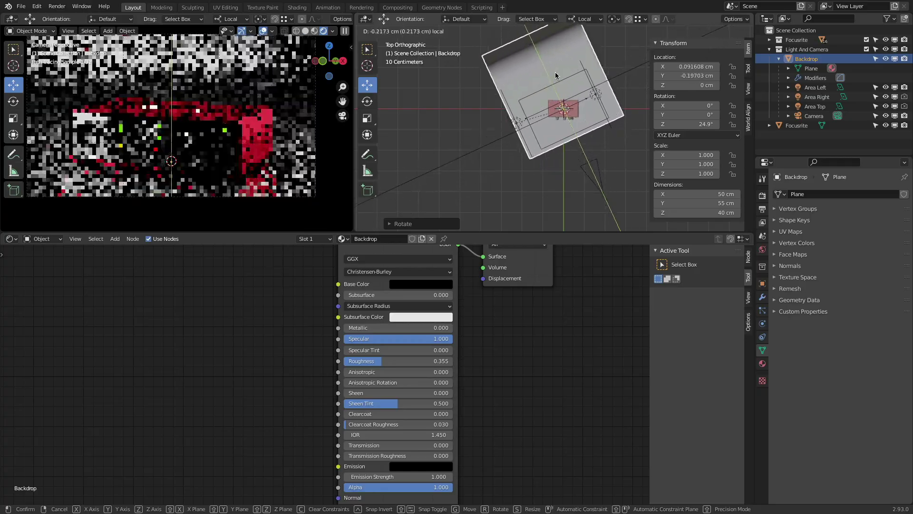
{"action": "right_click", "coordinate": [557, 74]}
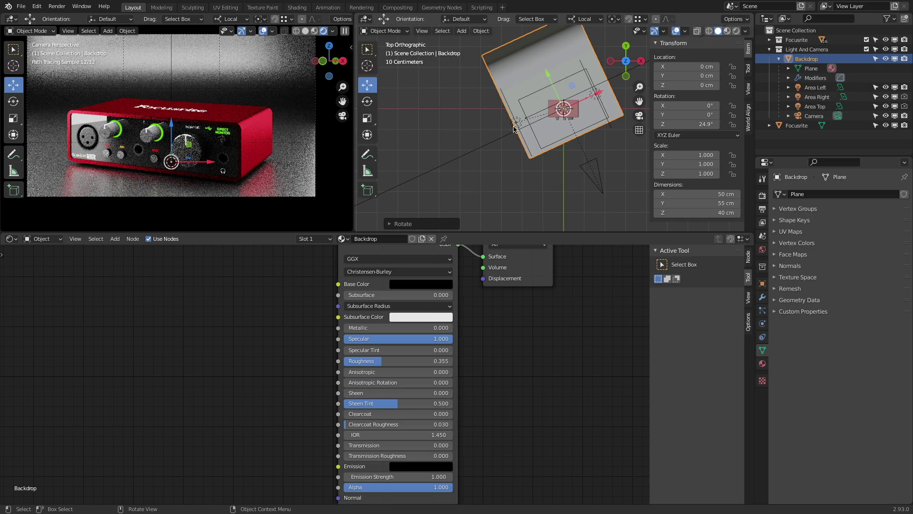
{"action": "left_click", "coordinate": [515, 124]}
{"action": "mouse_move", "coordinate": [491, 139]}
{"action": "left_mouse_down"}
{"action": "mouse_move", "coordinate": [430, 164]}
{"action": "mouse_move", "coordinate": [517, 136]}
{"action": "mouse_move", "coordinate": [479, 145]}
{"action": "left_mouse_up"}
{"action": "key", "text": "Escape"}
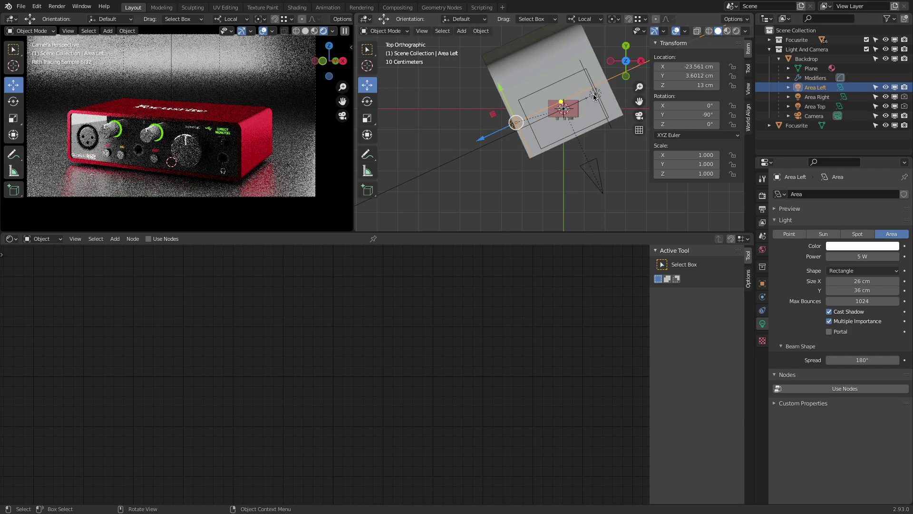
- Move the Area Right light outward along its local Z axis to about X 24.2 cm
{"action": "left_click", "coordinate": [595, 97]}
{"action": "left_click_drag", "start_coordinate": [613, 90], "coordinate": [632, 78]}
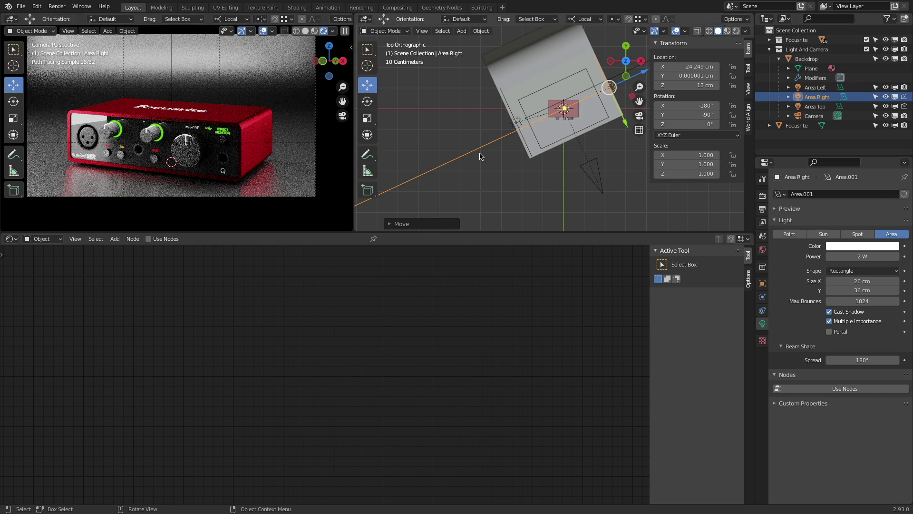
- Reposition the Area Left light at about X -28 cm, Y -18.9 cm and rotate it to 39.8° about X, aiming it at the device's front
{"action": "left_click", "coordinate": [520, 139]}
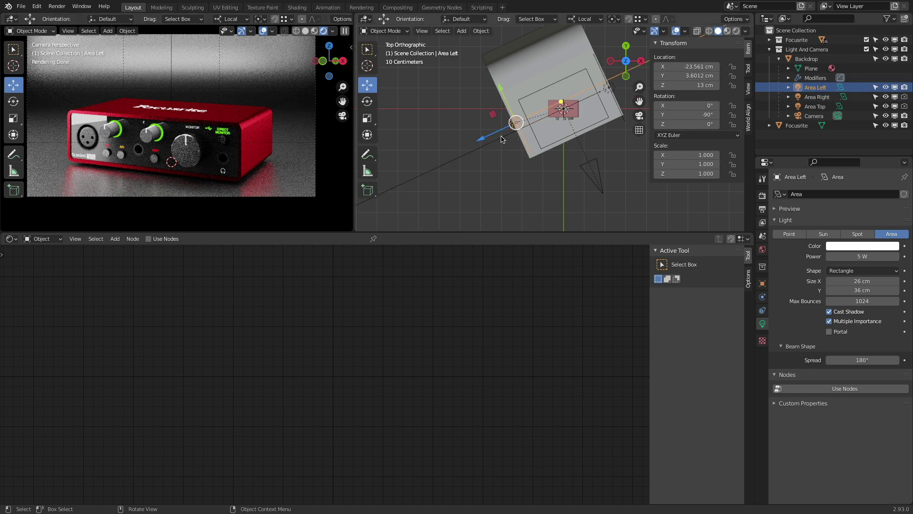
{"action": "left_click_drag", "start_coordinate": [516, 122], "coordinate": [546, 156]}
{"action": "key", "text": "r"}
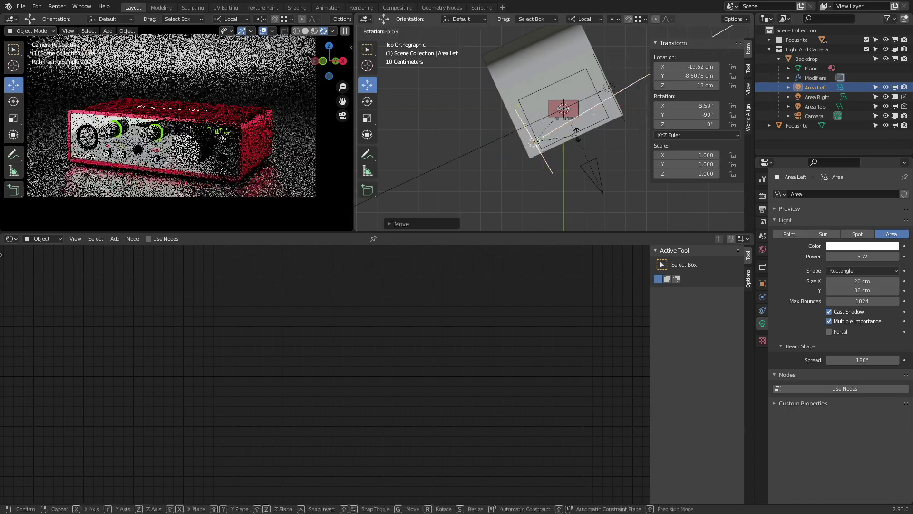
{"action": "left_click", "coordinate": [556, 107]}
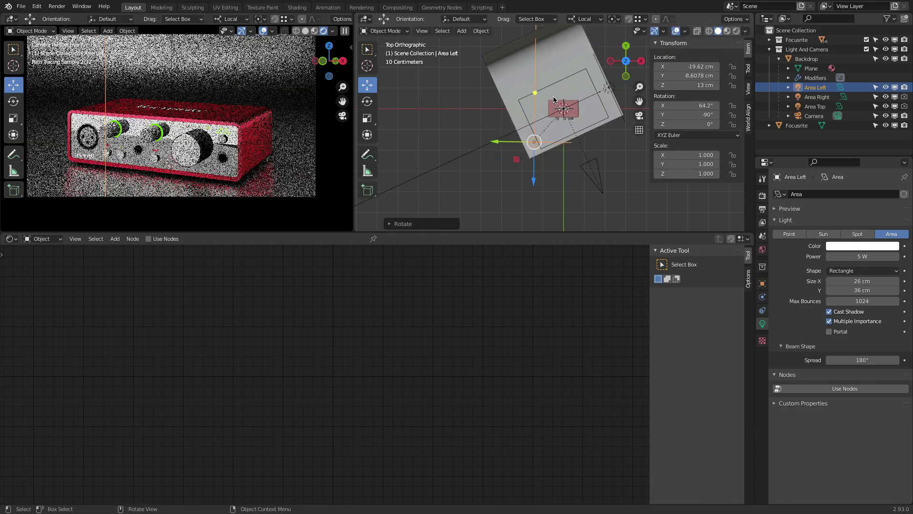
{"action": "key", "text": "g"}
{"action": "left_click", "coordinate": [557, 128]}
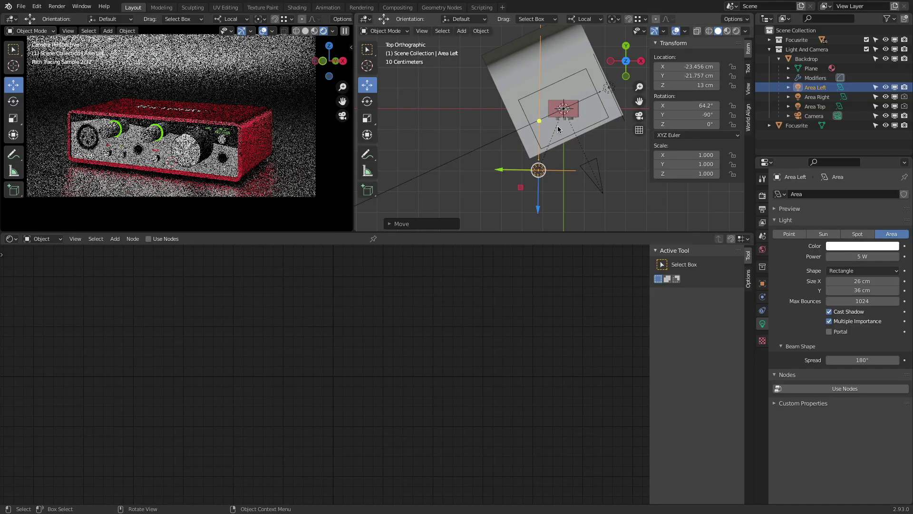
{"action": "key", "text": "g"}
{"action": "left_click", "coordinate": [547, 118]}
{"action": "key", "text": "r"}
{"action": "left_click", "coordinate": [565, 136]}
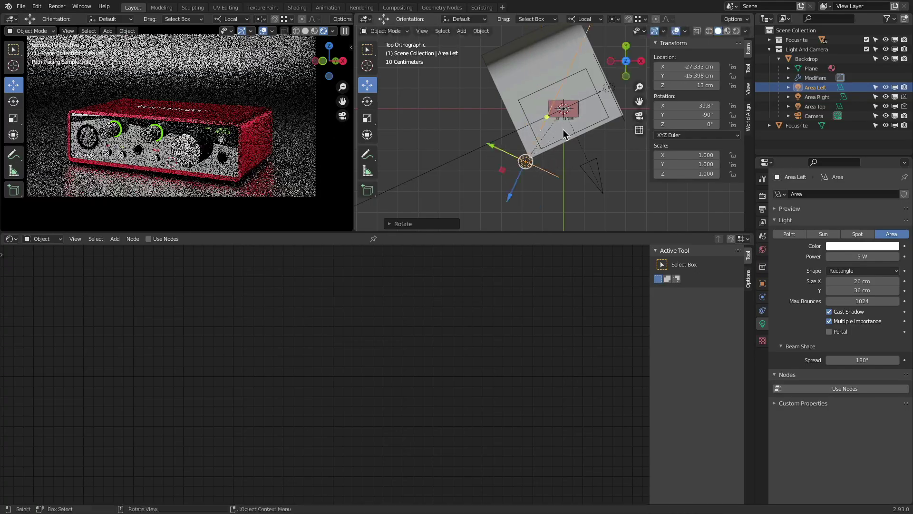
{"action": "key", "text": "g"}
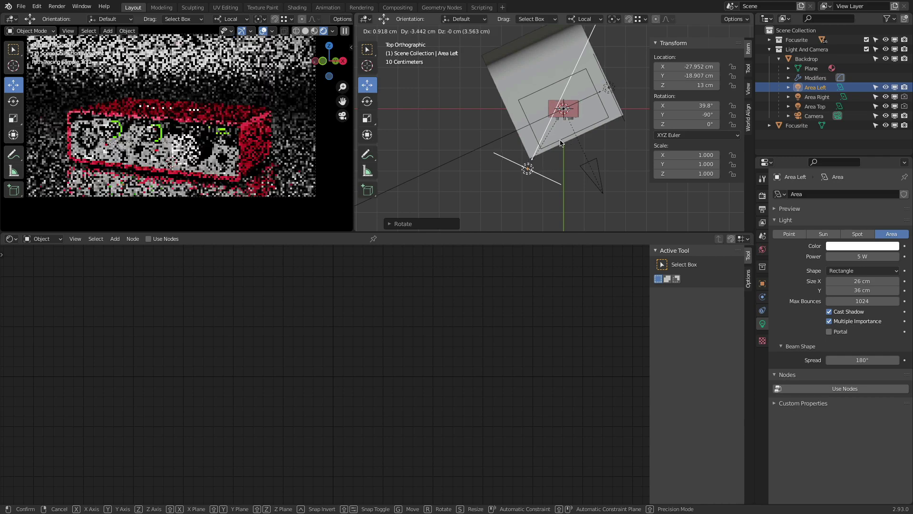
{"action": "left_click", "coordinate": [559, 142]}
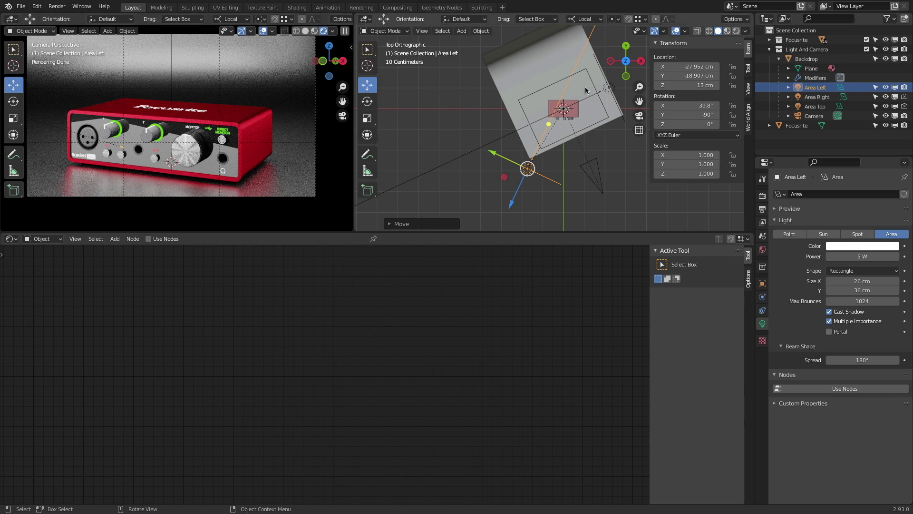
- Move the Area Right light behind the device to about X 33.5 cm, Y 20.5 cm and rotate it to -145° about X
{"action": "left_click", "coordinate": [607, 88]}
{"action": "key", "text": "r"}
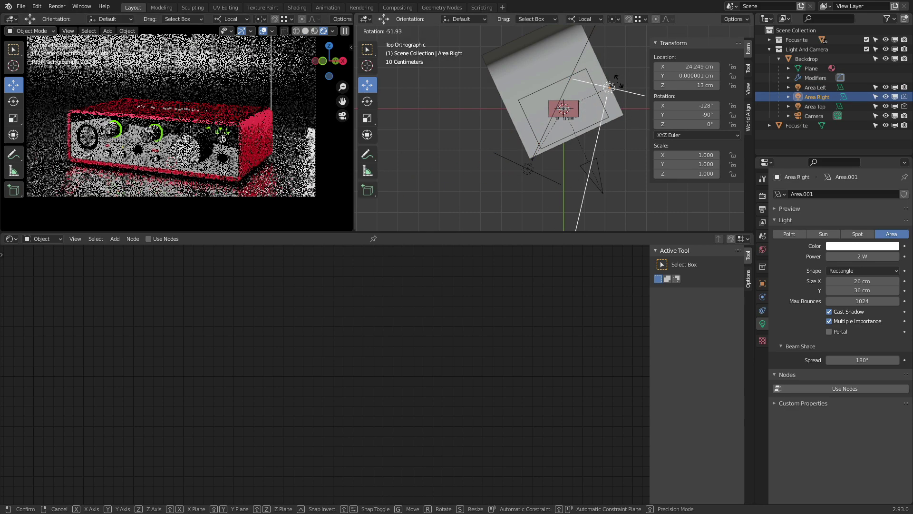
{"action": "left_click", "coordinate": [618, 84]}
{"action": "key", "text": "g"}
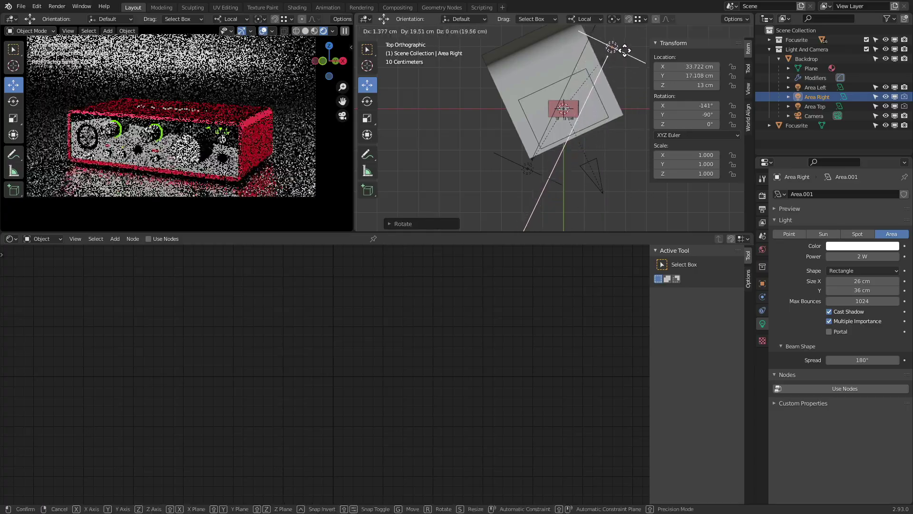
{"action": "left_click", "coordinate": [626, 46]}
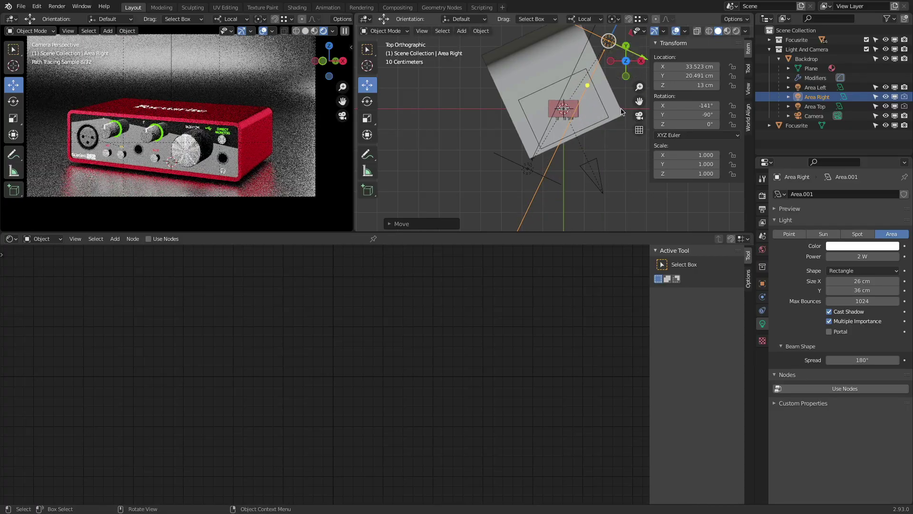
{"action": "key", "text": "r"}
{"action": "left_click", "coordinate": [617, 126]}
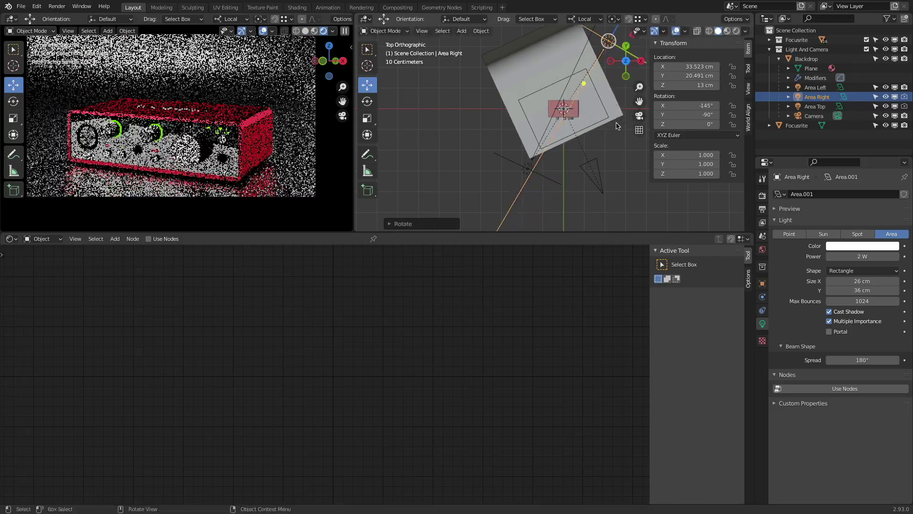
- Compare the Area Right light at 10 W and 0 W, and set its power to 5 W
{"action": "left_click", "coordinate": [850, 256]}
{"action": "type", "text": "10"}
{"action": "key", "text": "Return"}
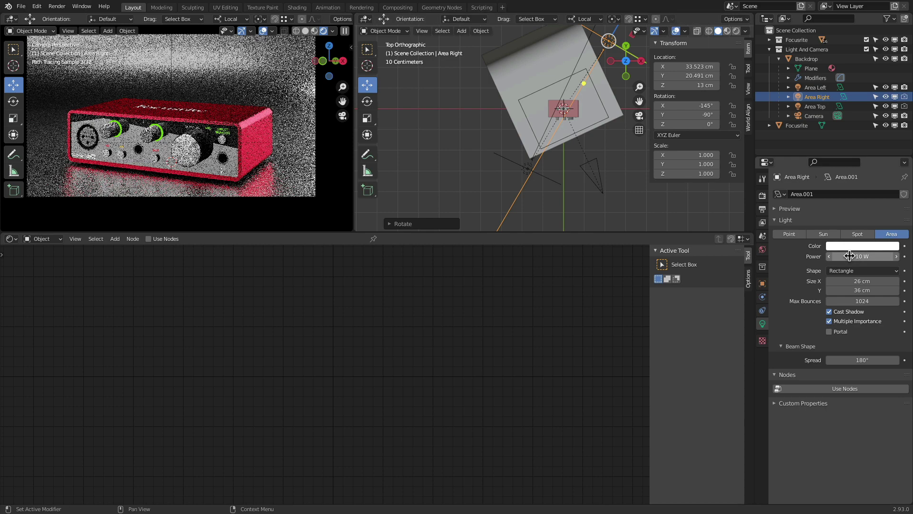
{"action": "left_click", "coordinate": [850, 256]}
{"action": "type", "text": "0"}
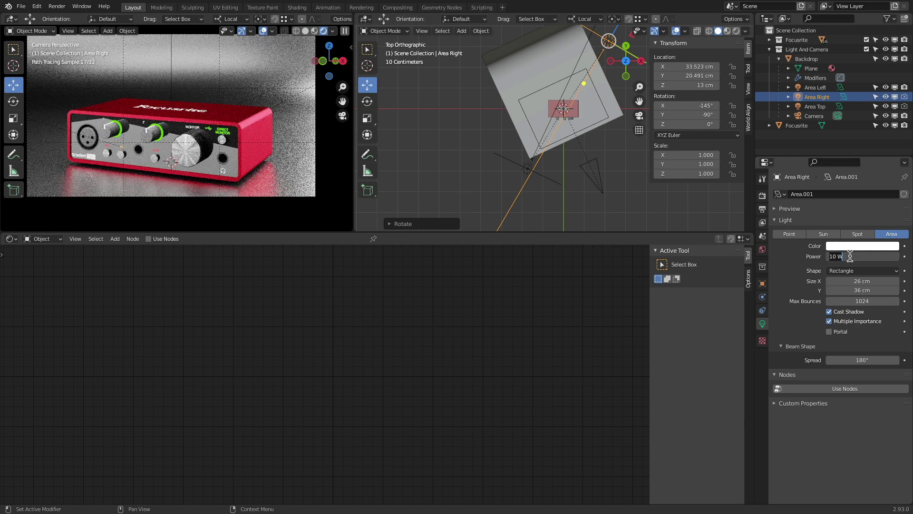
{"action": "key", "text": "Return"}
{"action": "left_click", "coordinate": [849, 256]}
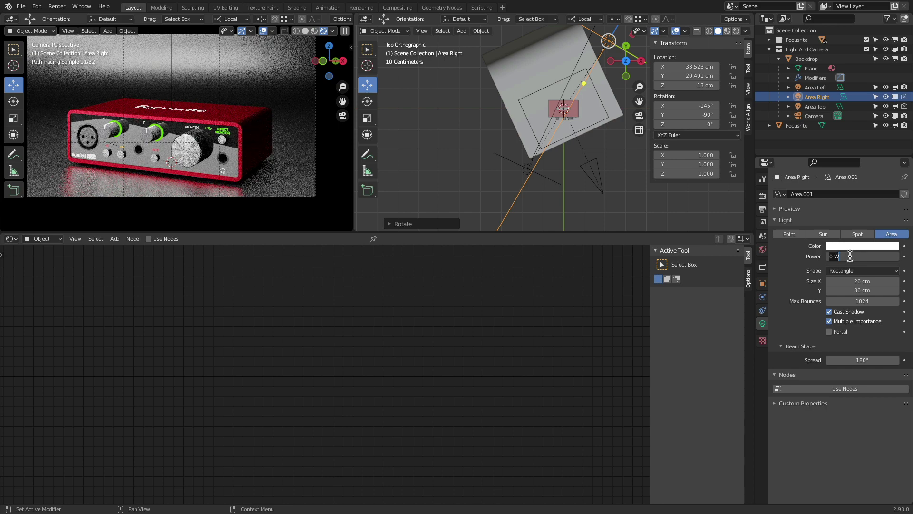
{"action": "type", "text": "5"}
{"action": "key", "text": "Return"}
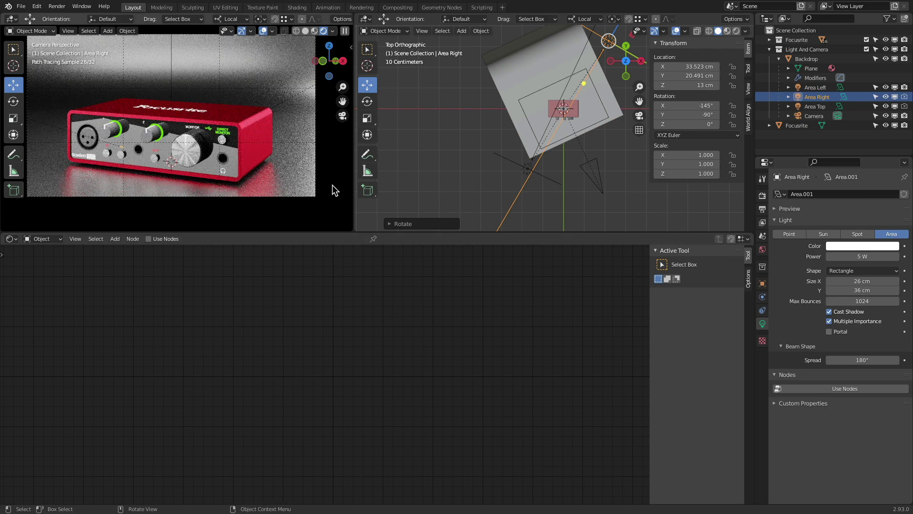
- Select the Area Top light and set the World background strength to 0.2
{"action": "left_click", "coordinate": [534, 95]}
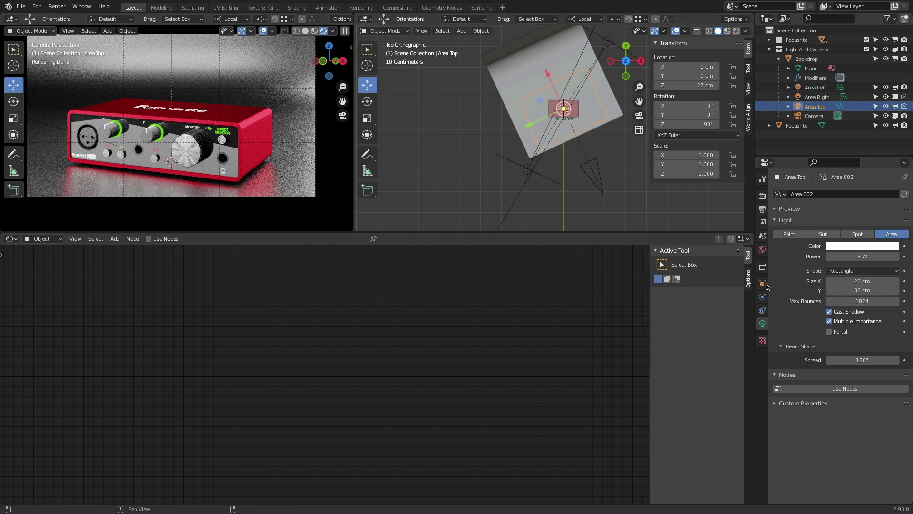
{"action": "left_click", "coordinate": [762, 249]}
{"action": "left_click", "coordinate": [860, 262]}
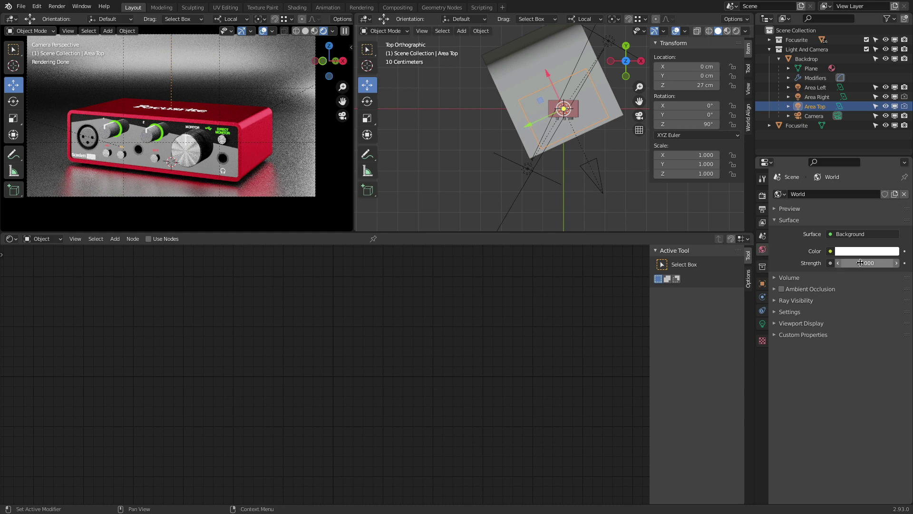
{"action": "type", "text": "0.0"}
{"action": "type", "text": ".2"}
{"action": "key", "text": "Return"}
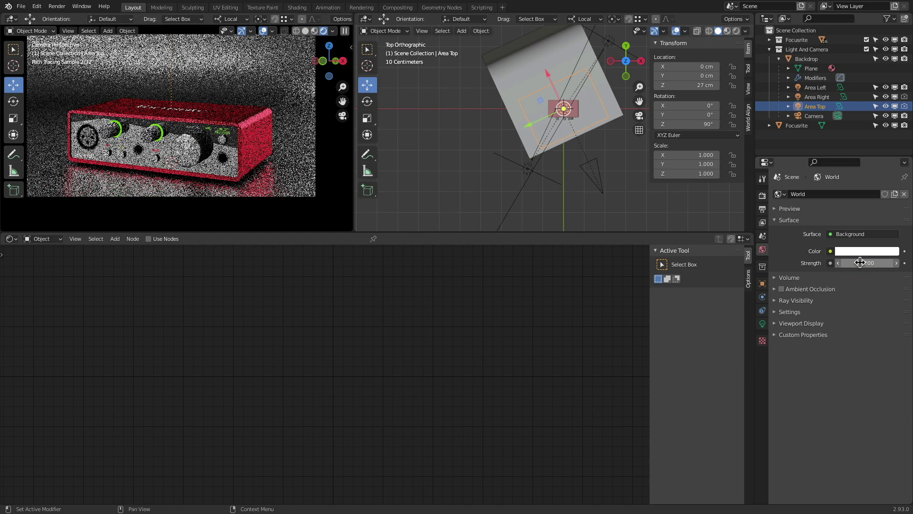
- Try a World background strength of 1 and set it back to 0.2
{"action": "left_click", "coordinate": [861, 263]}
{"action": "type", "text": "1"}
{"action": "key", "text": "Return"}
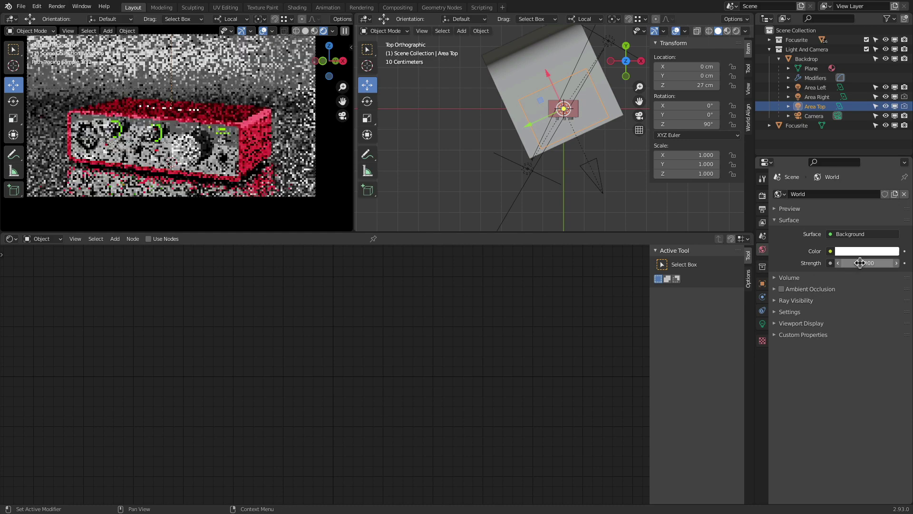
{"action": "left_click", "coordinate": [861, 262]}
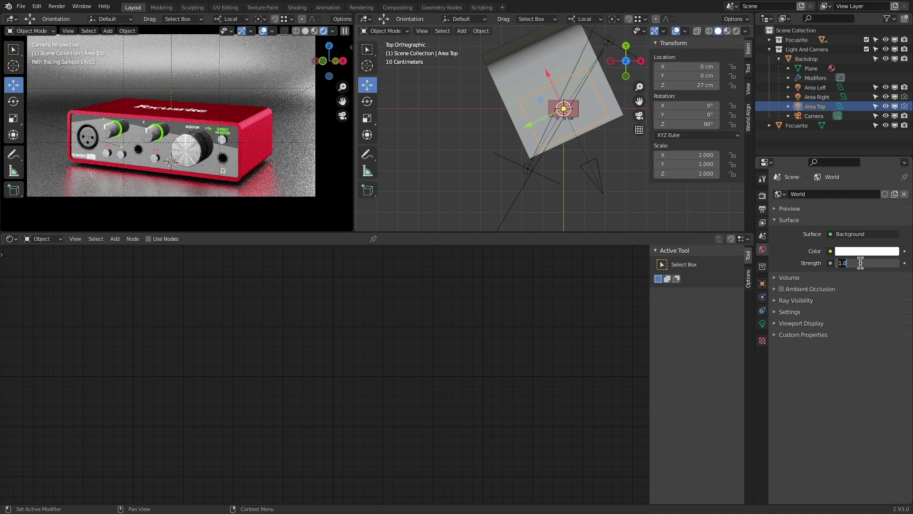
{"action": "key", "text": "BackSpace"}
{"action": "type", "text": "0.2"}
{"action": "key", "text": "Return"}
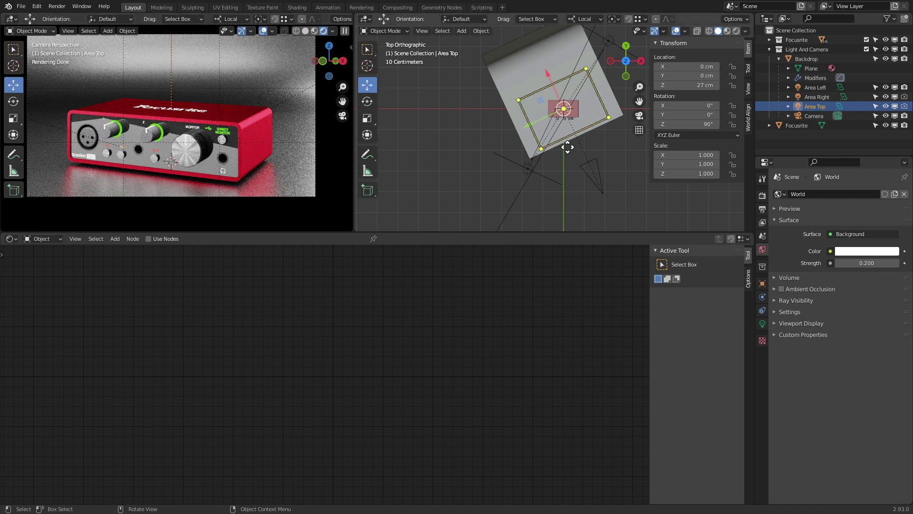
{"action": "left_click", "coordinate": [612, 101]}
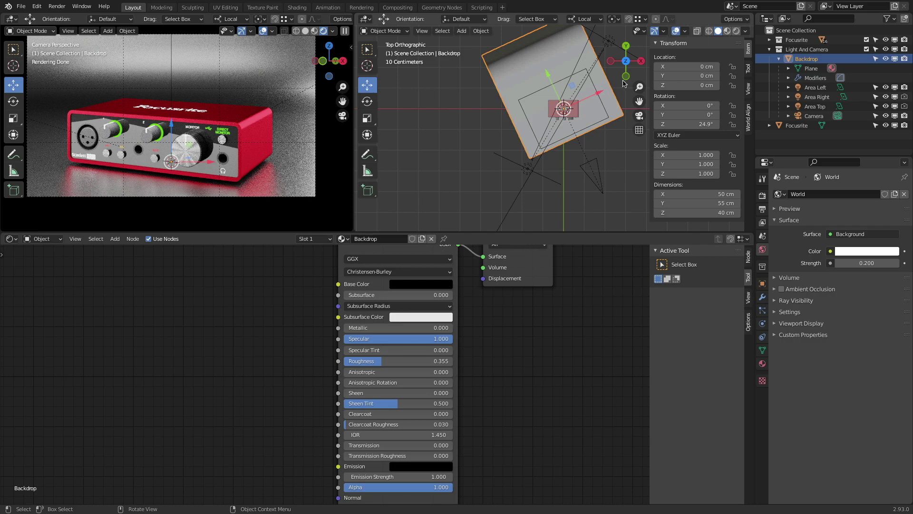
{"action": "key", "text": "r"}
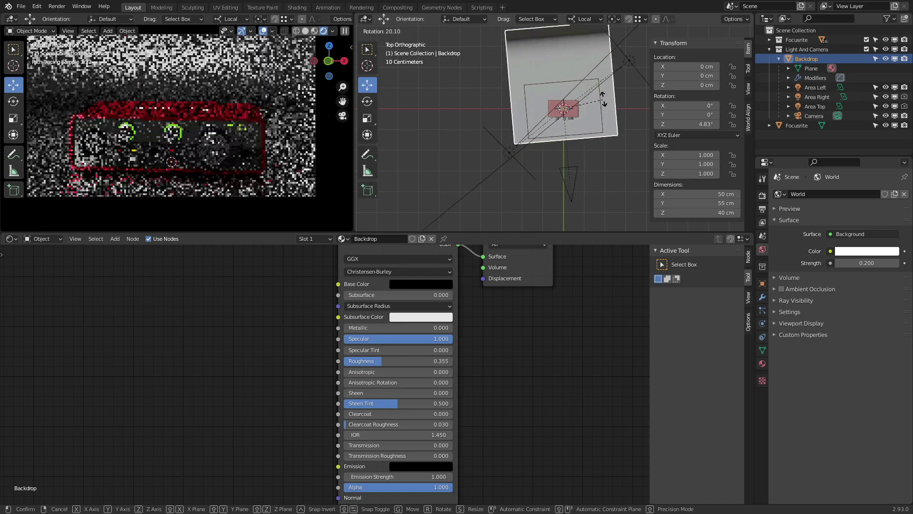
{"action": "left_click", "coordinate": [596, 92]}
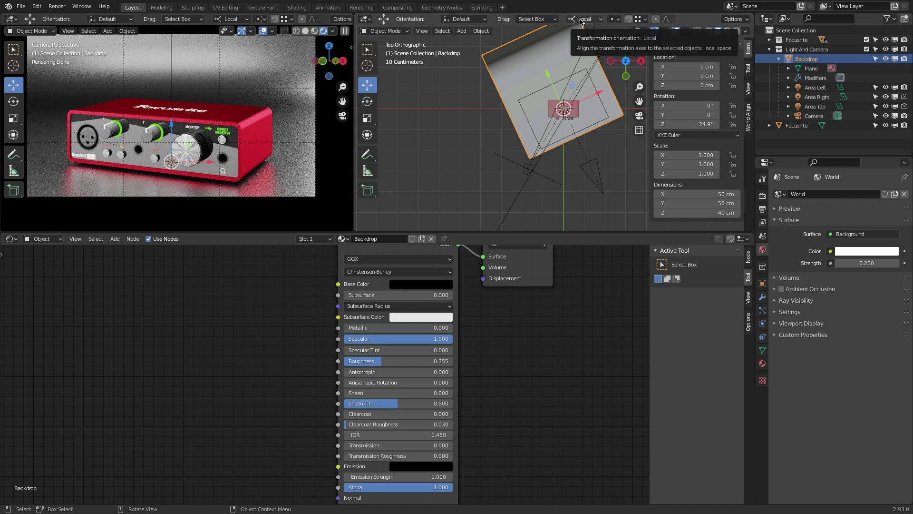
- Edit the Backdrop mesh and move its front edge along local Y to about -14.6 cm
{"action": "left_click", "coordinate": [384, 31]}
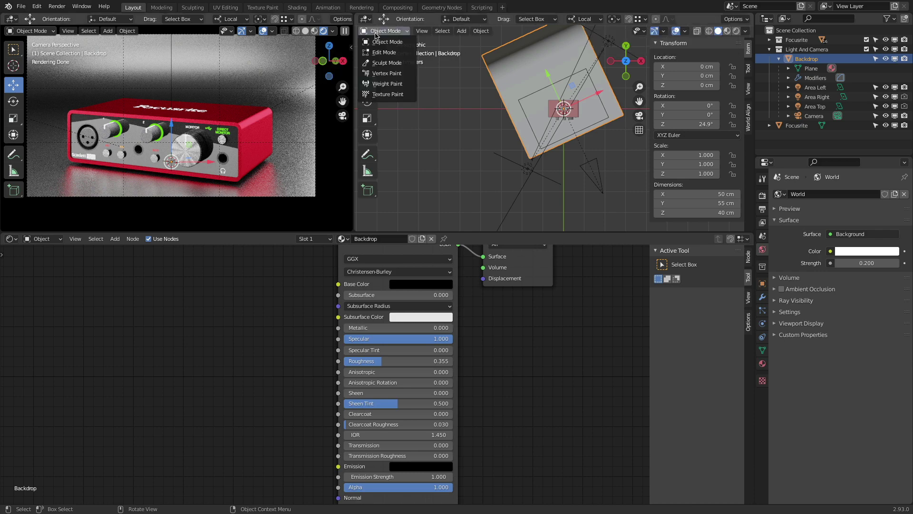
{"action": "left_click", "coordinate": [384, 53]}
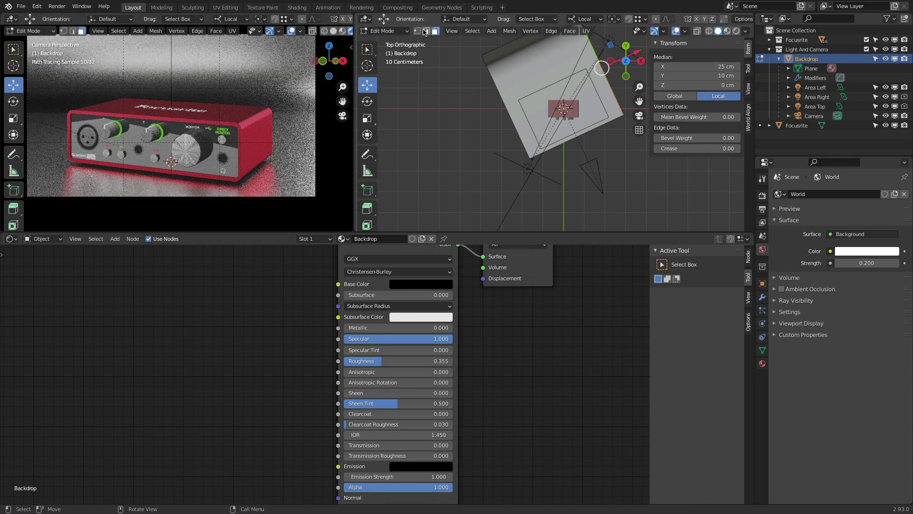
{"action": "left_click", "coordinate": [562, 154]}
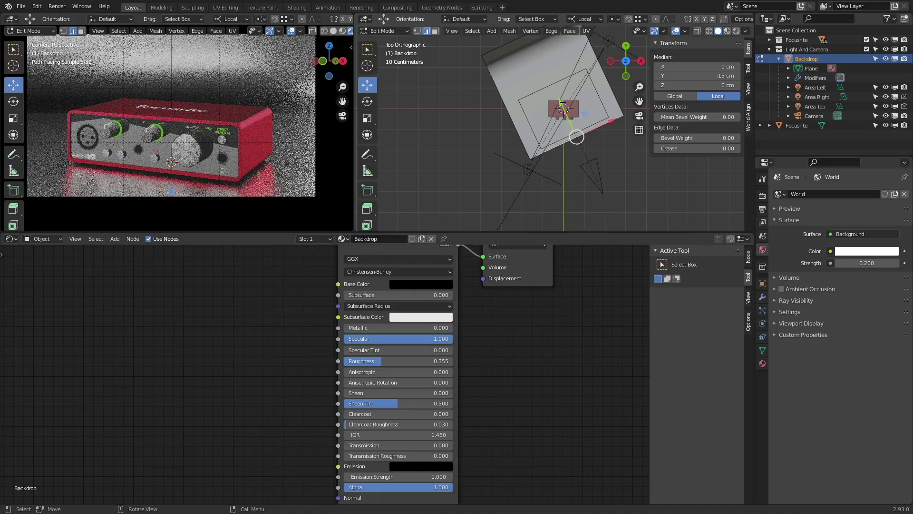
{"action": "mouse_move", "coordinate": [562, 102]}
{"action": "left_mouse_down"}
{"action": "mouse_move", "coordinate": [579, 128]}
{"action": "mouse_move", "coordinate": [564, 103]}
{"action": "left_mouse_up"}
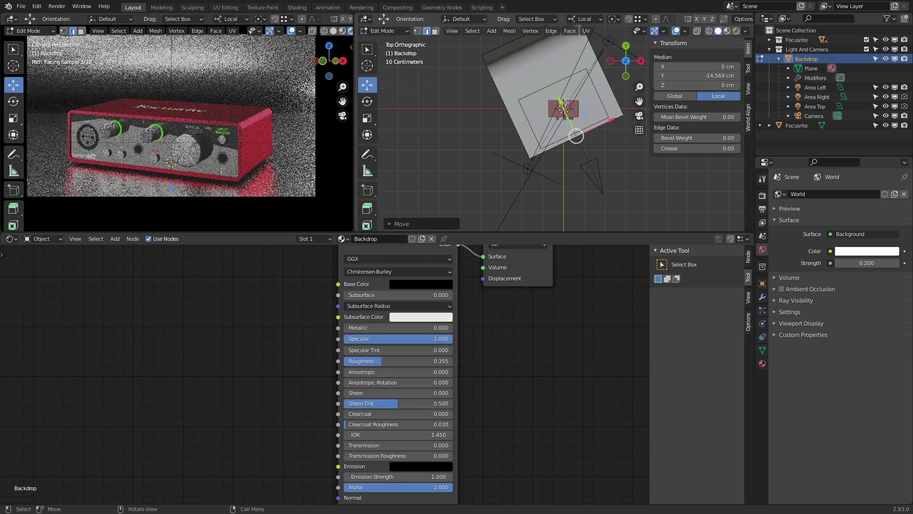
- Select the whole Backdrop mesh and scale it wider along its local X axis, finishing with the Move tool active
{"action": "left_click", "coordinate": [502, 95]}
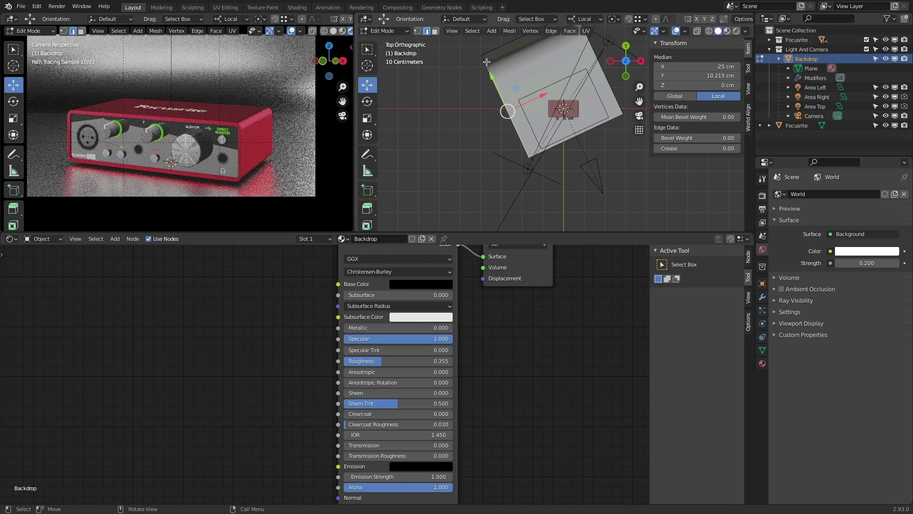
{"action": "key", "text": "a"}
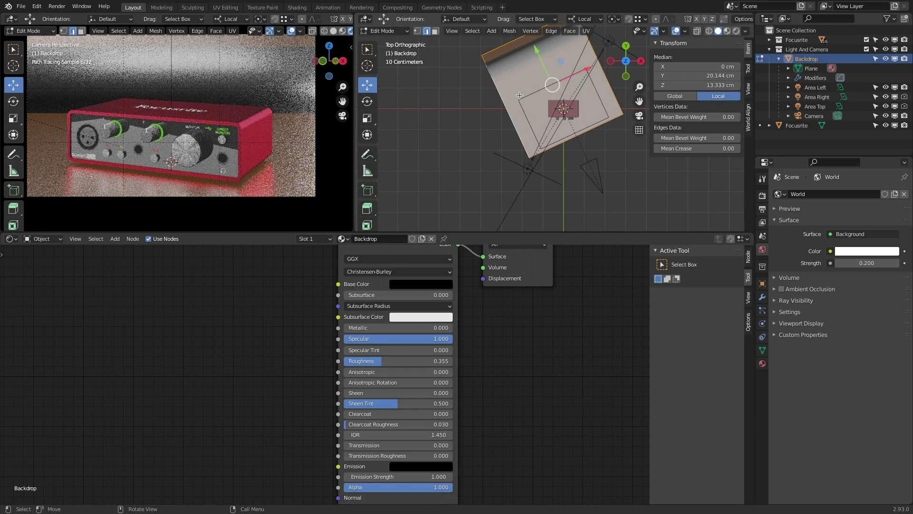
{"action": "left_click", "coordinate": [366, 118]}
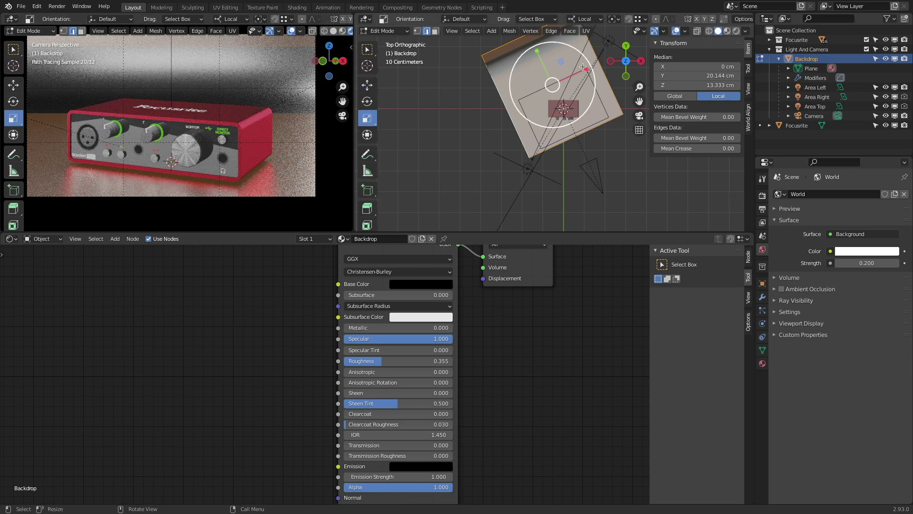
{"action": "left_click_drag", "start_coordinate": [583, 68], "coordinate": [606, 62]}
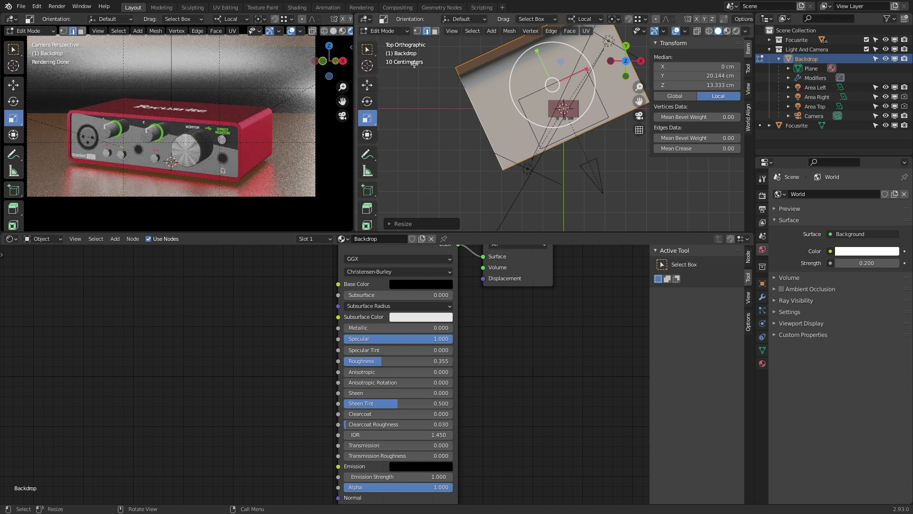
{"action": "left_click", "coordinate": [367, 85]}
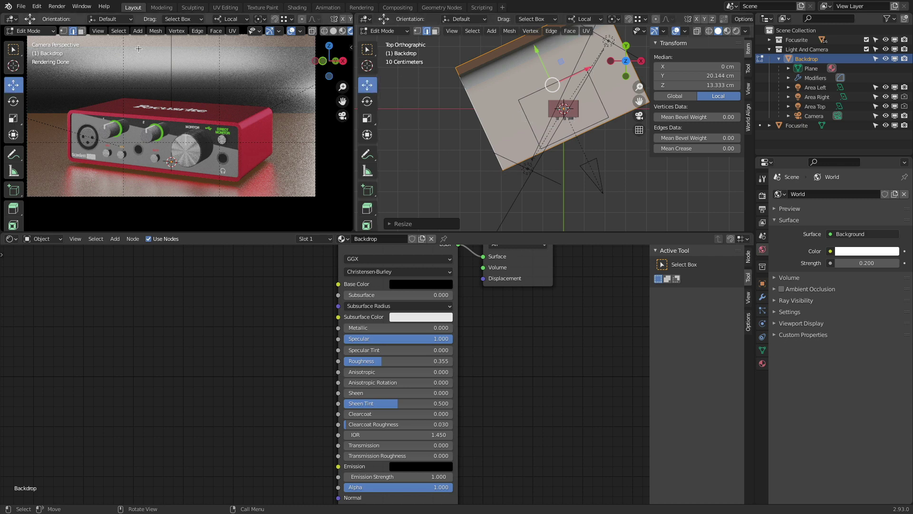
- Leave Edit Mode and set the upper Principled BSDF Roughness to about 0.068 in the Front Plate's Plastic High Glossy material
{"action": "left_click", "coordinate": [383, 42]}
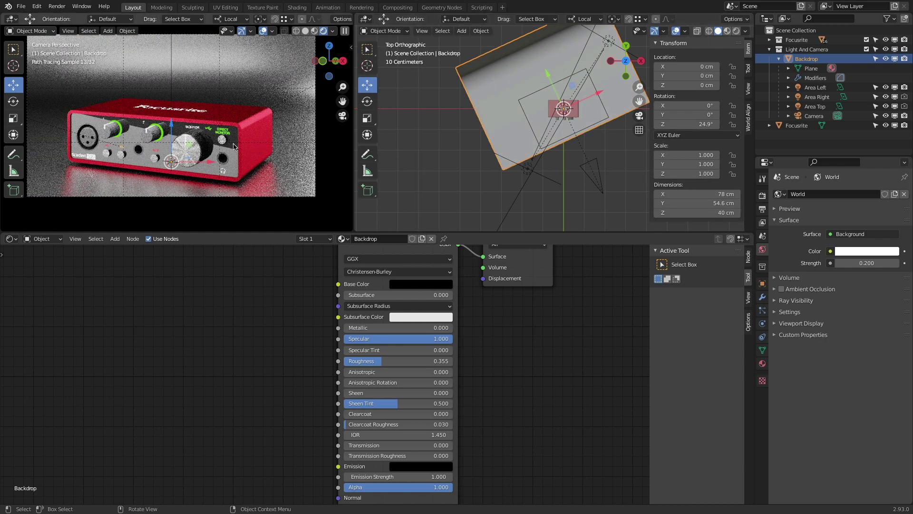
{"action": "left_click", "coordinate": [230, 148]}
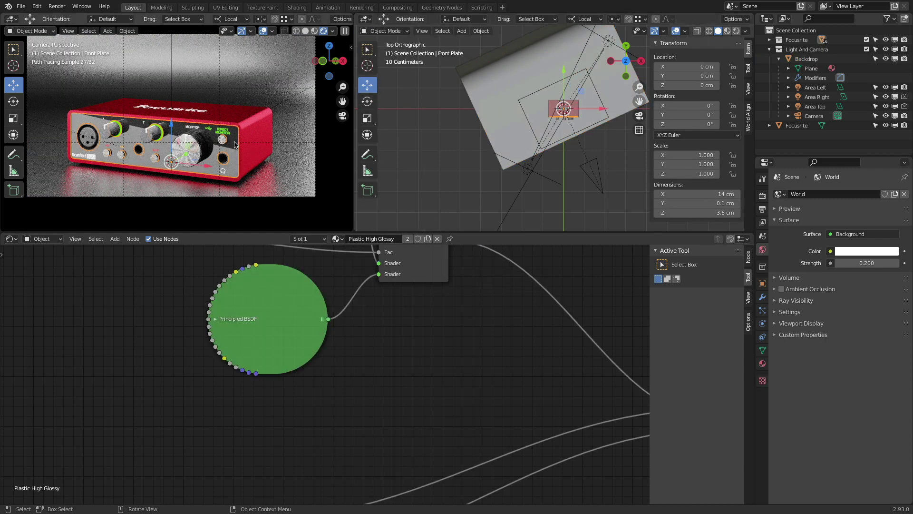
{"action": "middle_click_drag", "start_coordinate": [359, 291], "coordinate": [416, 389]}
{"action": "scroll", "coordinate": [382, 339], "scroll_direction": "down", "scroll_amount": 4}
{"action": "middle_click_drag", "start_coordinate": [382, 339], "coordinate": [334, 382]}
{"action": "left_click", "coordinate": [275, 330]}
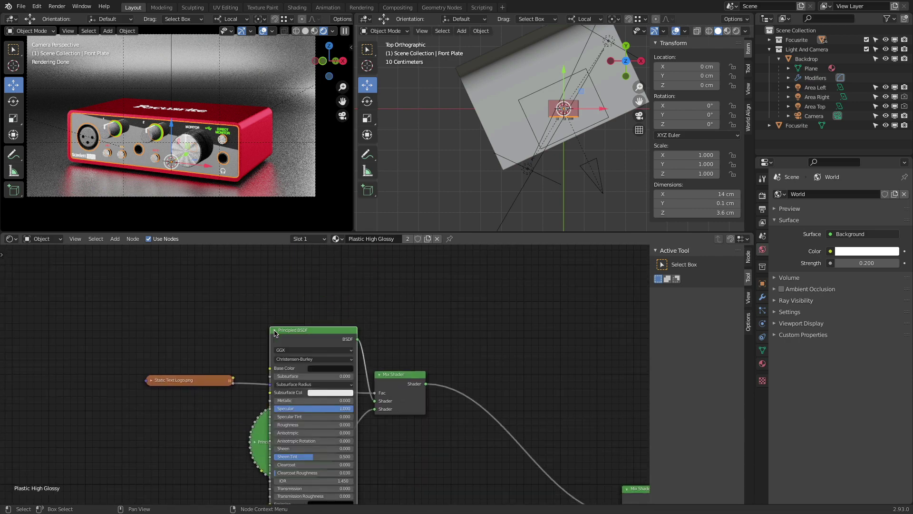
{"action": "middle_click_drag", "start_coordinate": [233, 343], "coordinate": [228, 313]}
{"action": "scroll", "coordinate": [282, 368], "scroll_direction": "up", "scroll_amount": 4}
{"action": "mouse_move", "coordinate": [293, 408]}
{"action": "left_mouse_down"}
{"action": "mouse_move", "coordinate": [304, 408]}
{"action": "mouse_move", "coordinate": [279, 408]}
{"action": "left_mouse_up"}
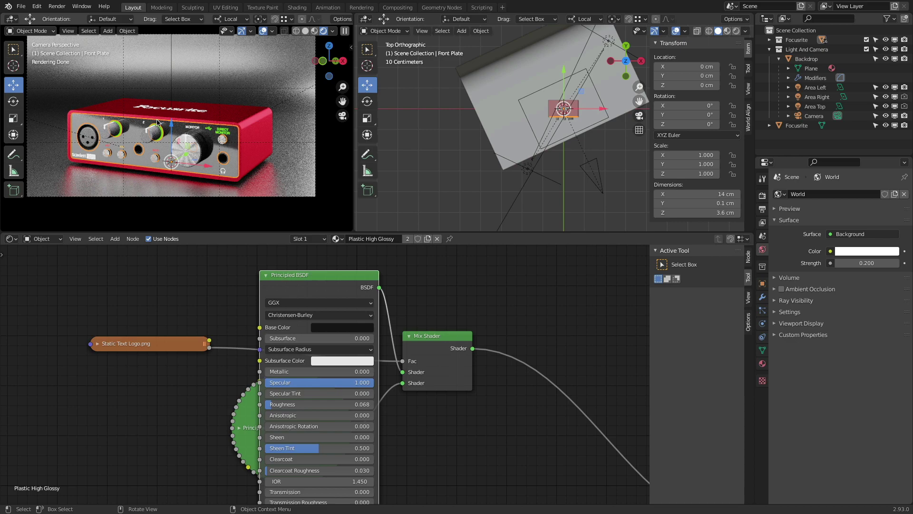
- Examine the knobs, labels and glossy front plate up close in the rendered camera view
{"action": "scroll", "coordinate": [160, 128], "scroll_direction": "up", "scroll_amount": 6}
{"action": "scroll", "coordinate": [160, 127], "scroll_direction": "up", "scroll_amount": 2}
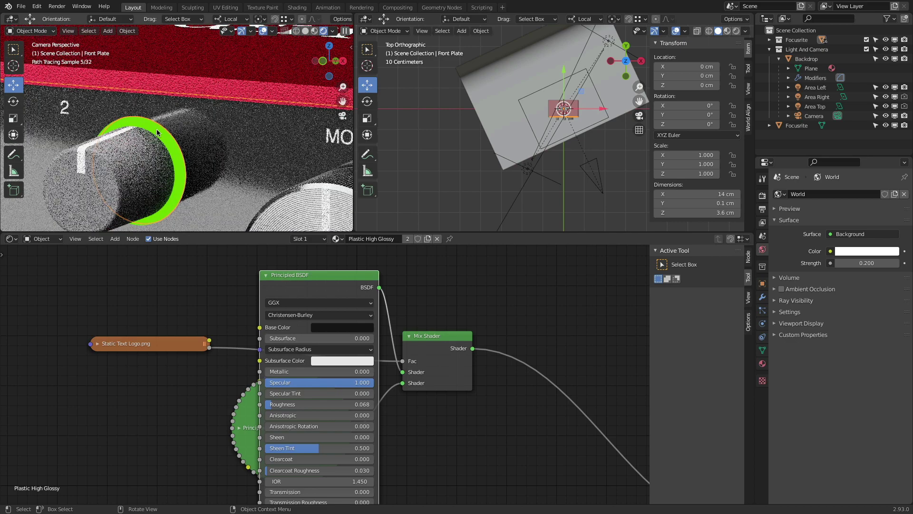
{"action": "scroll", "coordinate": [191, 142], "scroll_direction": "down", "scroll_amount": 5}
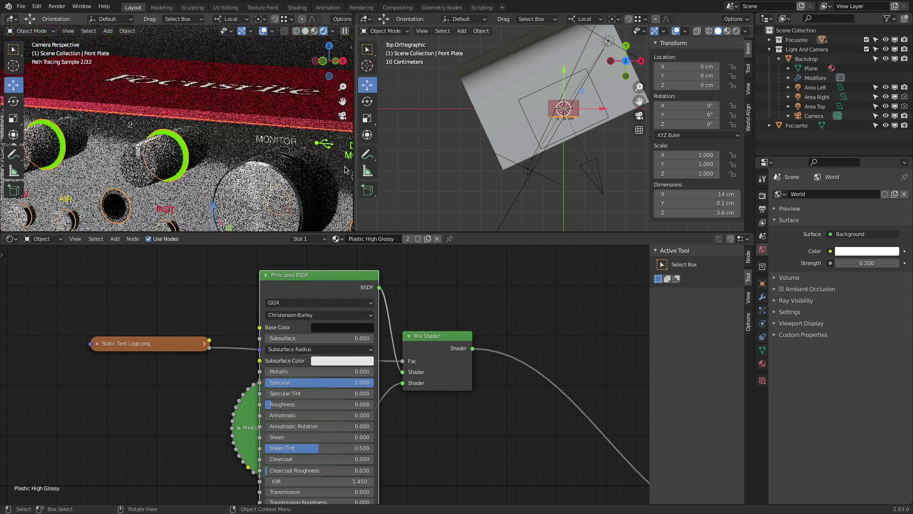
{"action": "scroll", "coordinate": [279, 170], "scroll_direction": "up", "scroll_amount": 5}
{"action": "middle_click_drag", "start_coordinate": [314, 180], "coordinate": [279, 109], "text": "shift"}
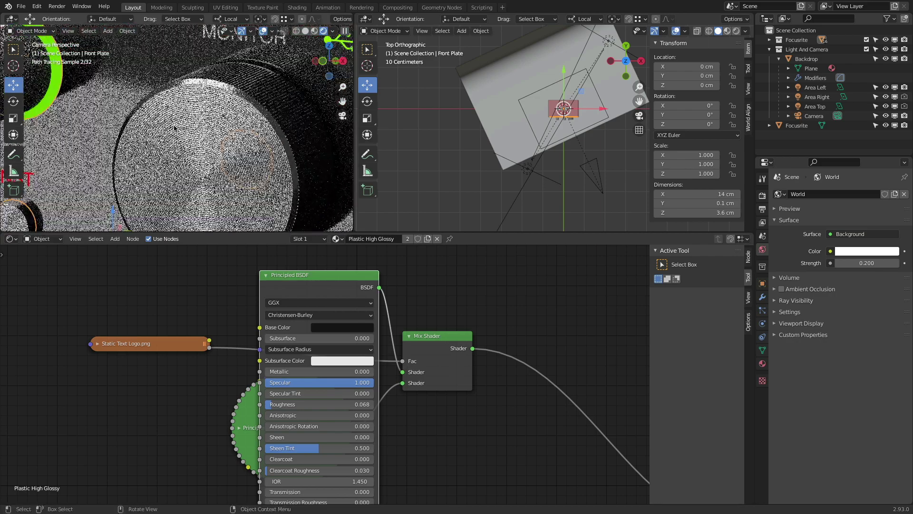
{"action": "scroll", "coordinate": [210, 147], "scroll_direction": "down", "scroll_amount": 7}
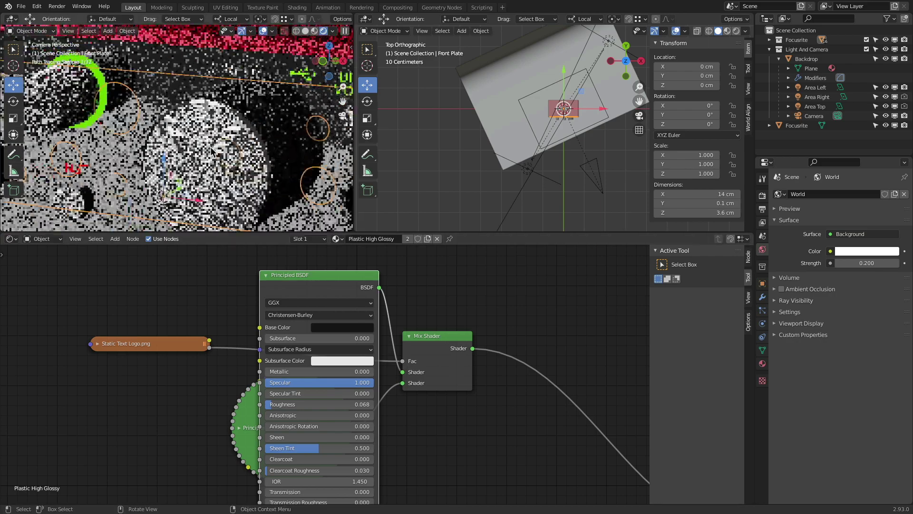
{"action": "scroll", "coordinate": [165, 126], "scroll_direction": "up", "scroll_amount": 4}
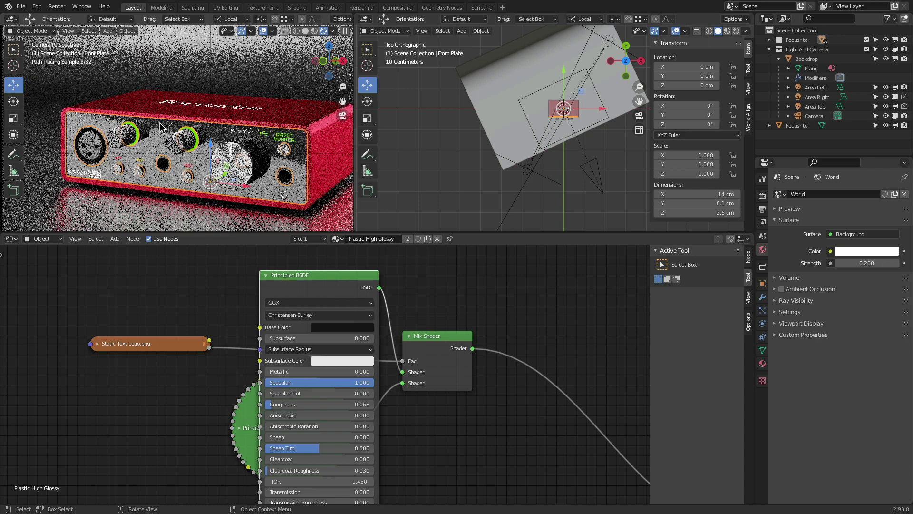
{"action": "scroll", "coordinate": [159, 121], "scroll_direction": "down", "scroll_amount": 4}
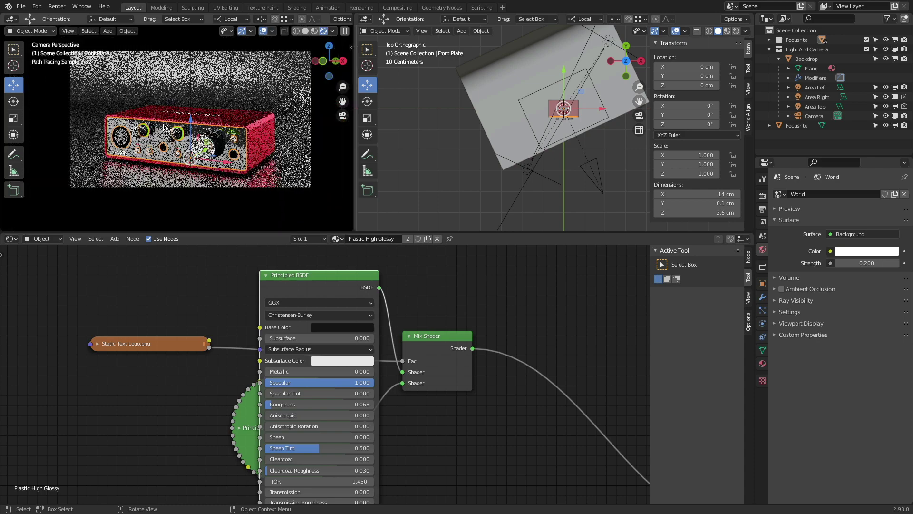
- Select the Backdrop and set its material's Roughness to 1.0 and Specular to about 0.477
{"action": "left_click", "coordinate": [484, 104]}
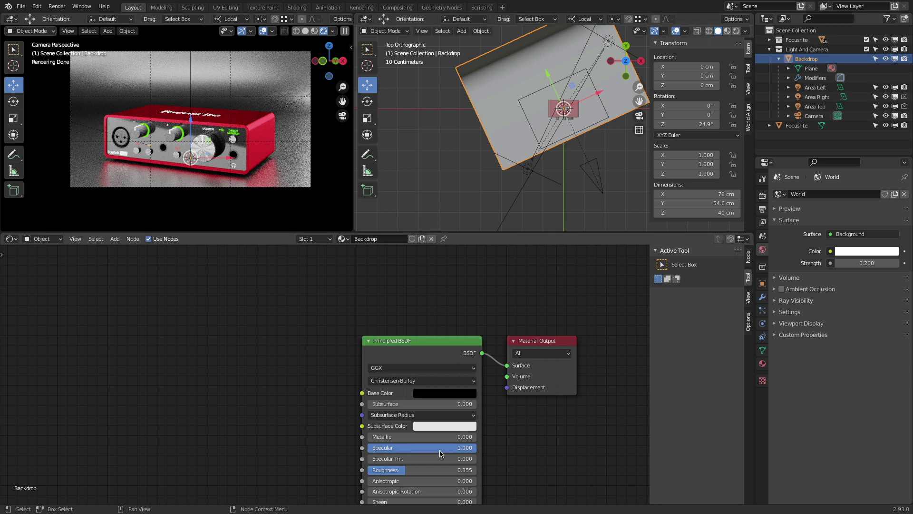
{"action": "left_click_drag", "start_coordinate": [439, 470], "coordinate": [480, 470]}
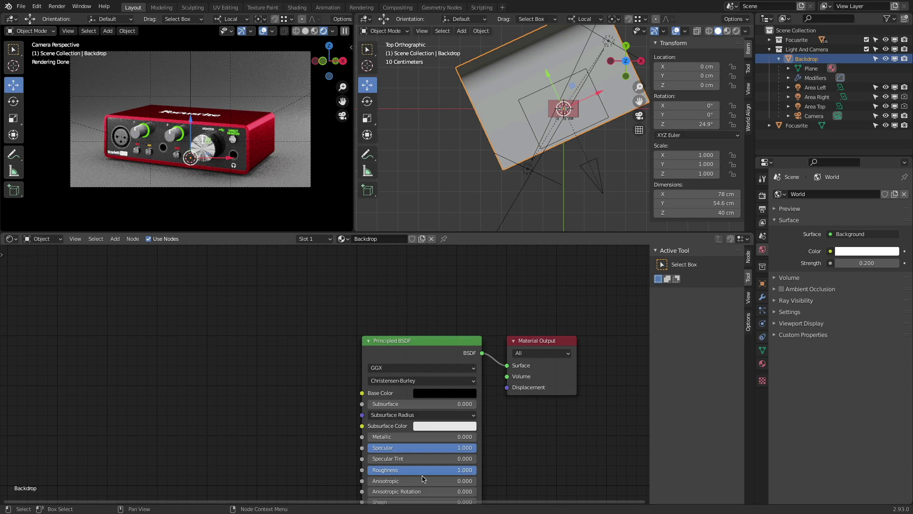
{"action": "mouse_move", "coordinate": [476, 469]}
{"action": "left_mouse_down"}
{"action": "mouse_move", "coordinate": [430, 470]}
{"action": "mouse_move", "coordinate": [476, 470]}
{"action": "left_mouse_up"}
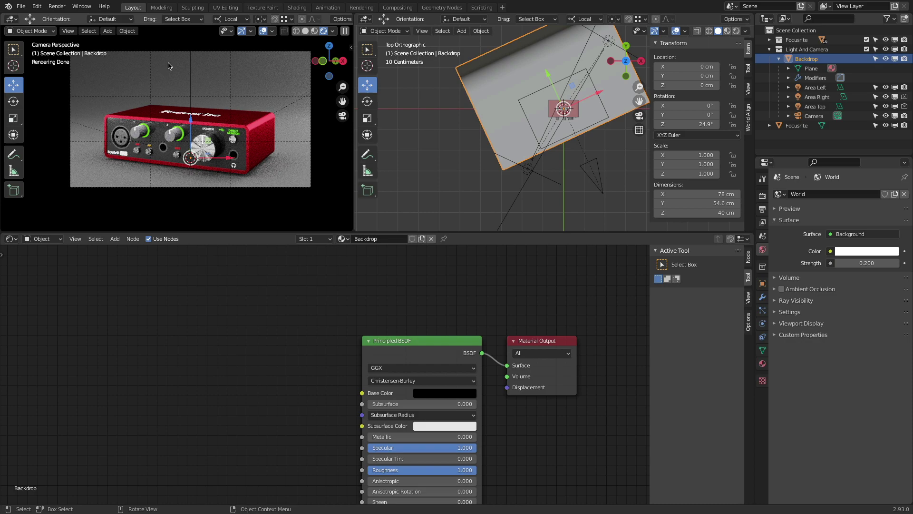
{"action": "mouse_move", "coordinate": [430, 449]}
{"action": "left_mouse_down"}
{"action": "mouse_move", "coordinate": [357, 449]}
{"action": "mouse_move", "coordinate": [419, 447]}
{"action": "left_mouse_up"}
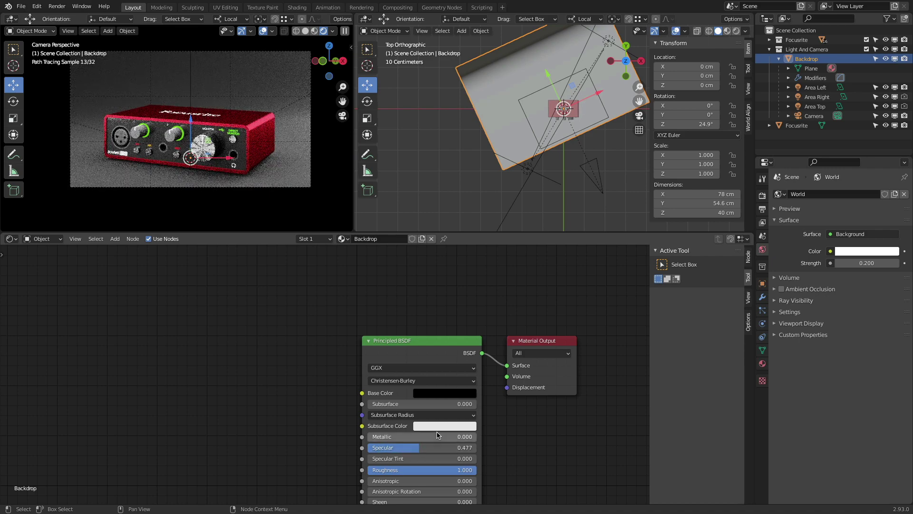
- Try white and black Base Colors on the Backdrop material and settle on a dark grey with value about 0.067
{"action": "left_click", "coordinate": [445, 393]}
{"action": "left_click_drag", "start_coordinate": [495, 290], "coordinate": [499, 250]}
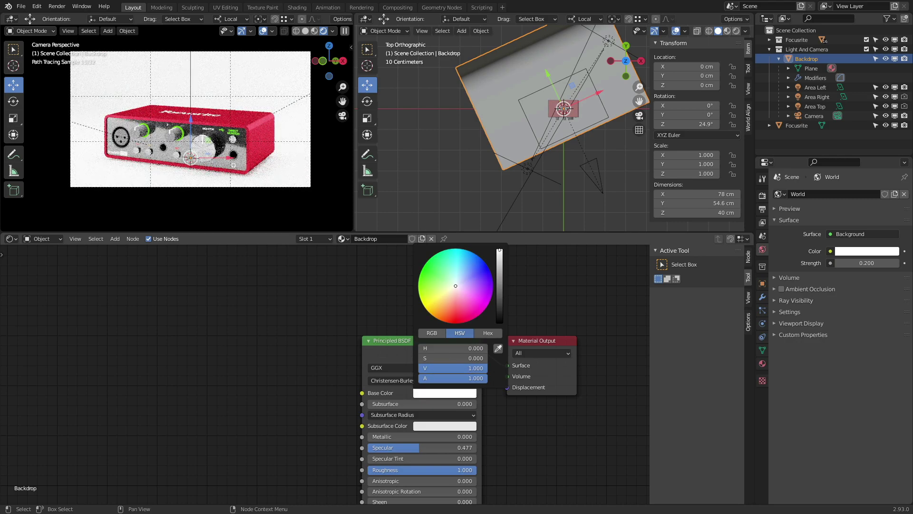
{"action": "left_click_drag", "start_coordinate": [499, 250], "coordinate": [499, 322]}
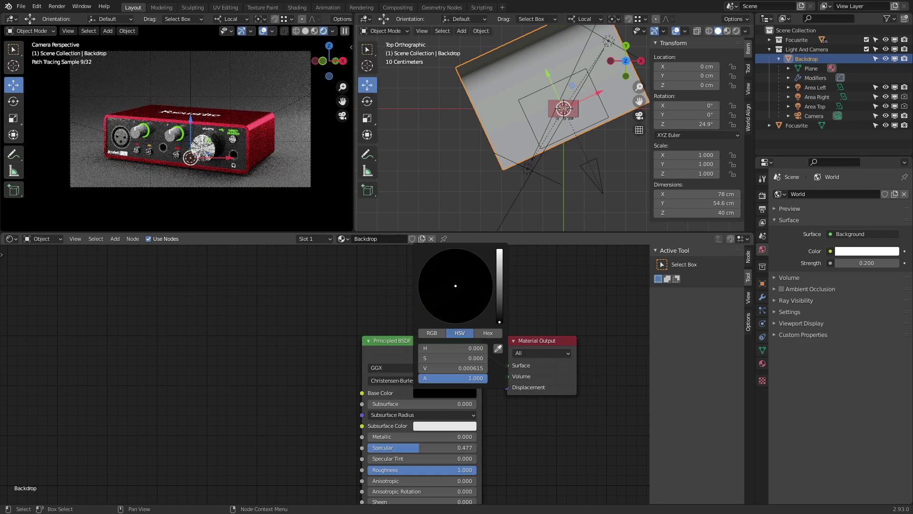
{"action": "left_click", "coordinate": [461, 393]}
{"action": "left_click_drag", "start_coordinate": [500, 322], "coordinate": [499, 299]}
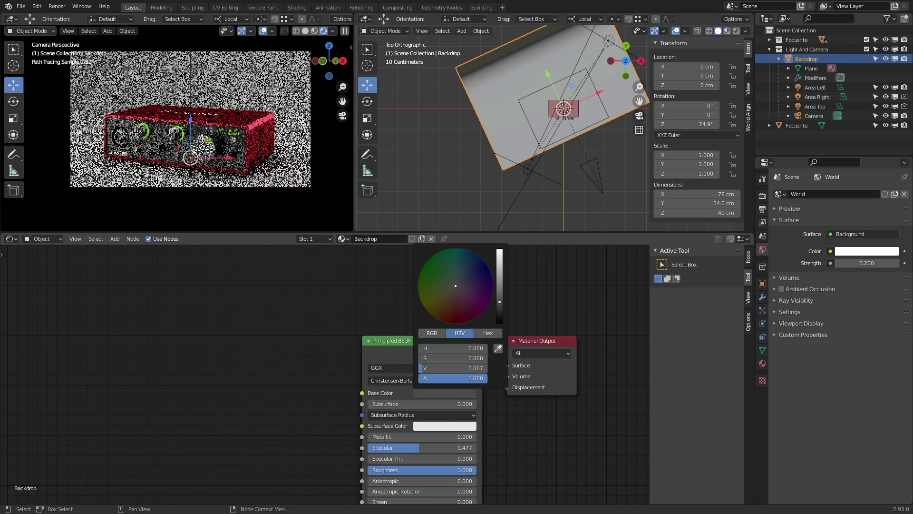
- Select the Area Top light and move it along its local X axis to a Y location of about 4.8 cm
{"action": "left_click", "coordinate": [534, 95]}
{"action": "left_click_drag", "start_coordinate": [547, 76], "coordinate": [520, 69]}
{"action": "right_click", "coordinate": [550, 92]}
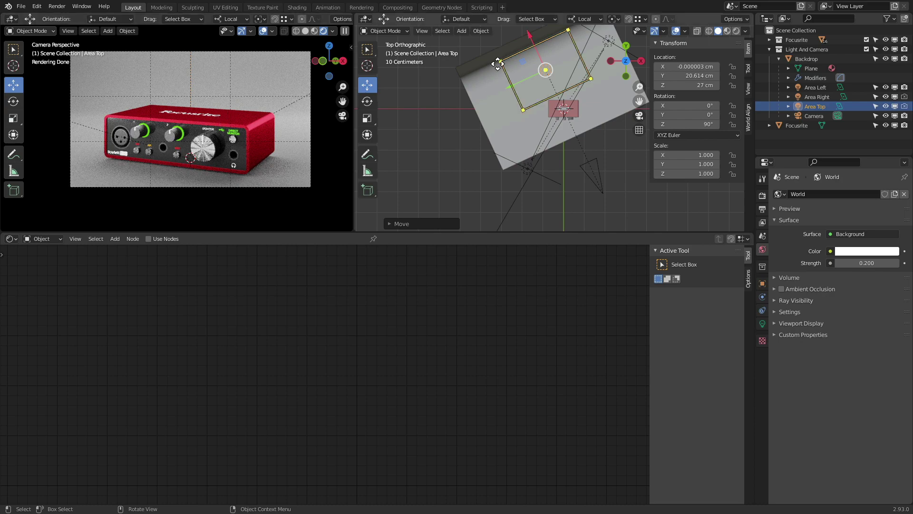
{"action": "left_click_drag", "start_coordinate": [530, 37], "coordinate": [548, 74]}
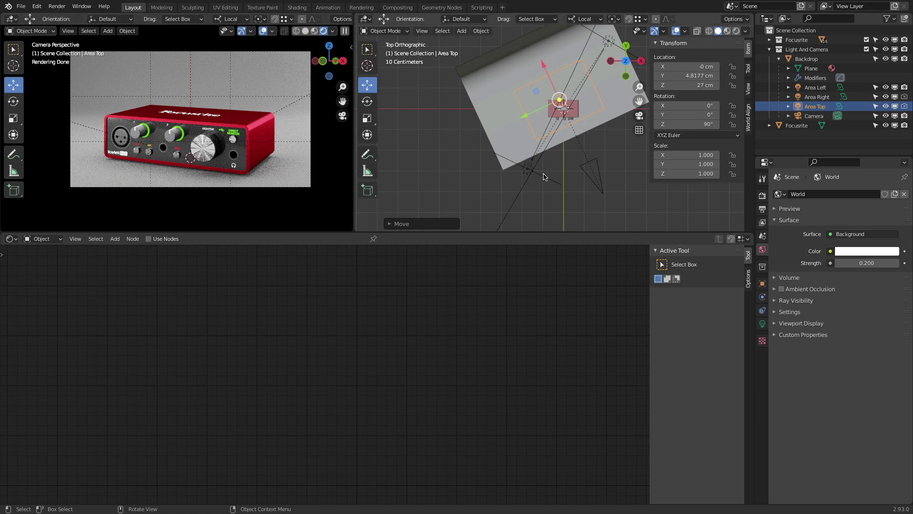
- Move the Area Left light away from the model to about X -32.4 cm, Y -22.6 cm, and save the file
{"action": "left_click", "coordinate": [526, 167]}
{"action": "key", "text": "g"}
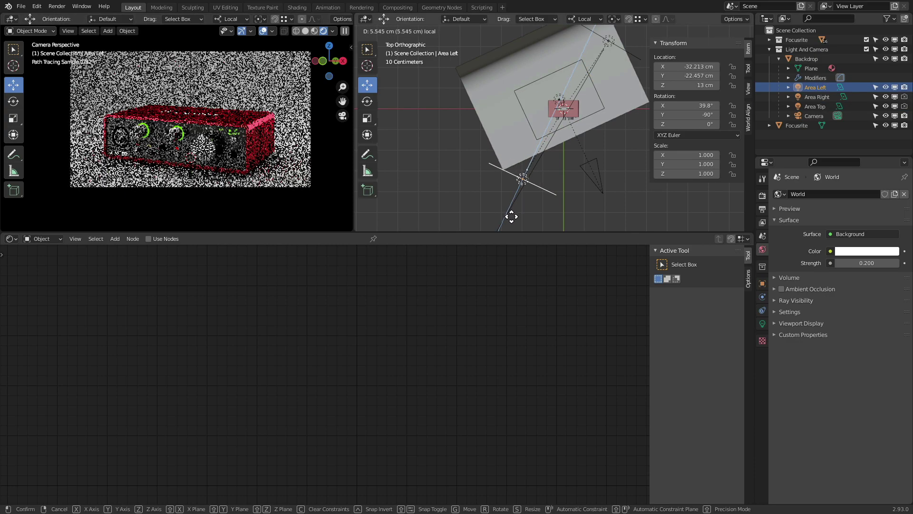
{"action": "left_click", "coordinate": [512, 216]}
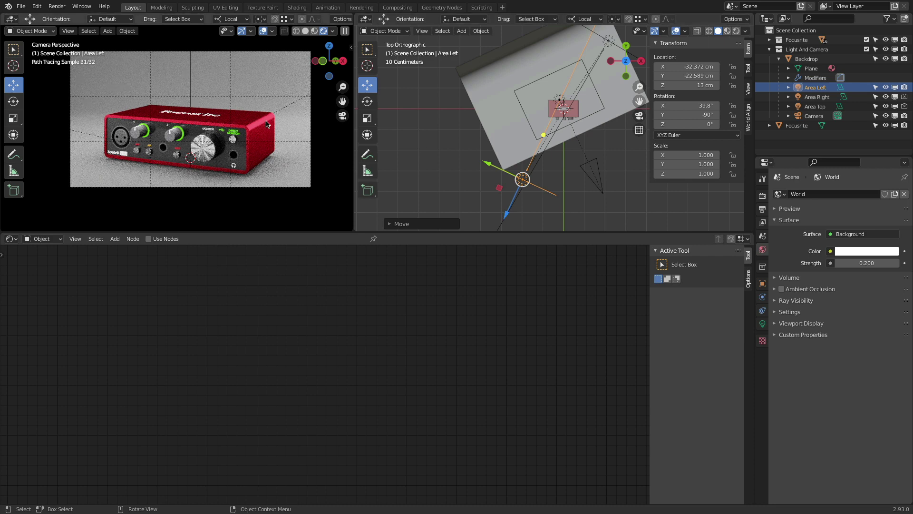
{"action": "key", "text": "ctrl+s"}
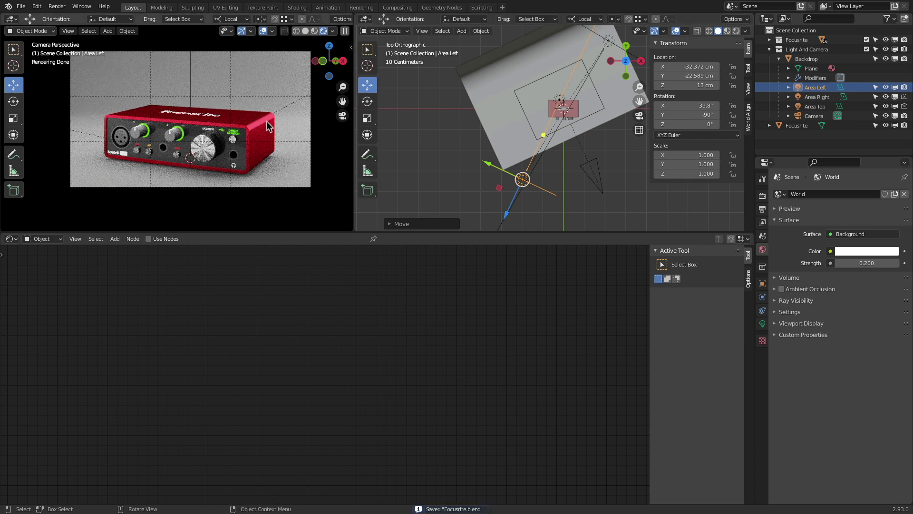
- Enable Adaptive Sampling for the Cycles render, review the output dimensions, and save the file
{"action": "left_click", "coordinate": [762, 197]}
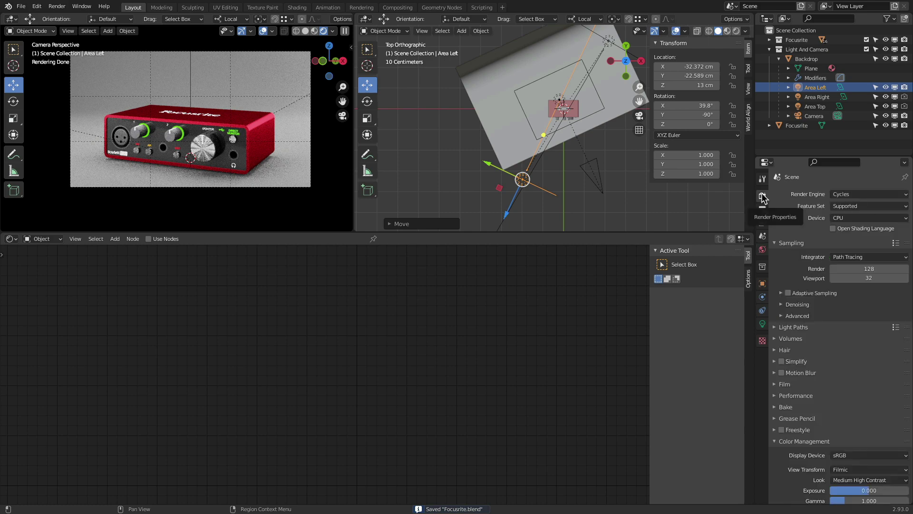
{"action": "left_click", "coordinate": [788, 293]}
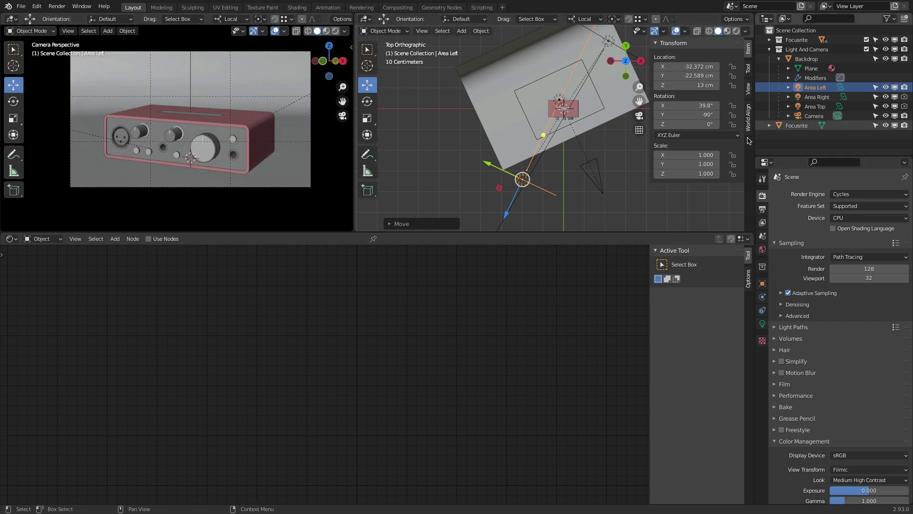
{"action": "left_click", "coordinate": [762, 209]}
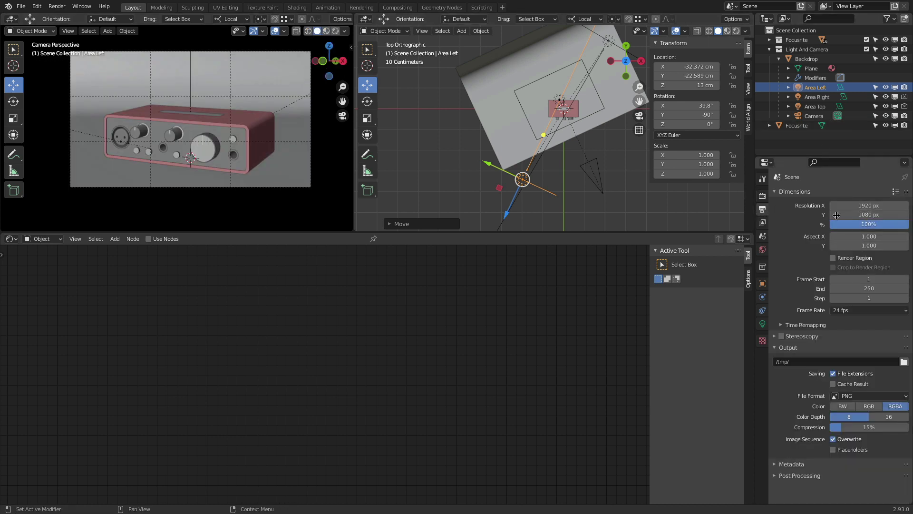
{"action": "key", "text": "ctrl+s"}
- Set the render samples to 100 and expand the Denoising and Advanced sampling settings
{"action": "left_click", "coordinate": [762, 196]}
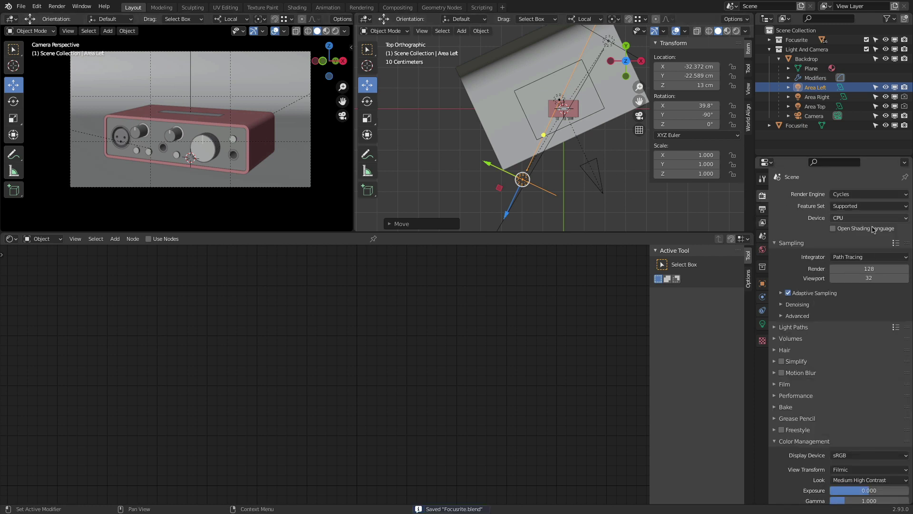
{"action": "left_click", "coordinate": [872, 269]}
{"action": "type", "text": "100"}
{"action": "key", "text": "Return"}
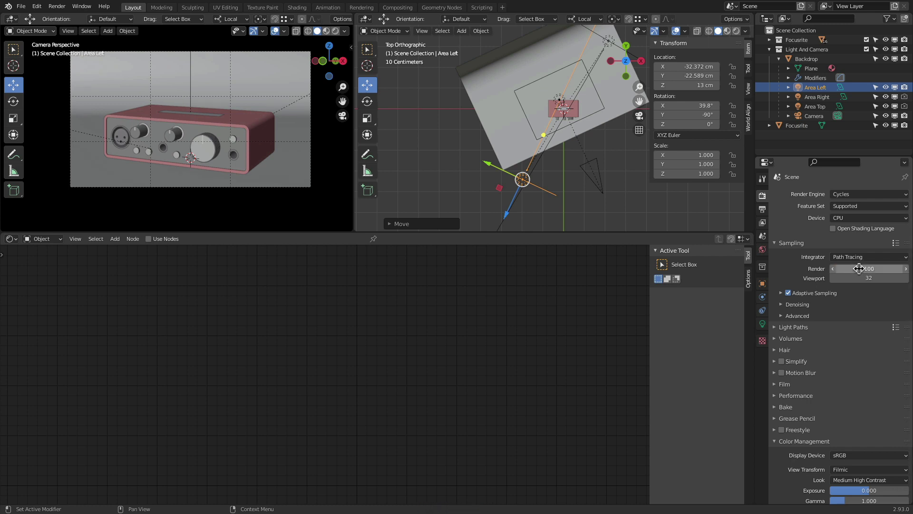
{"action": "left_click", "coordinate": [783, 304]}
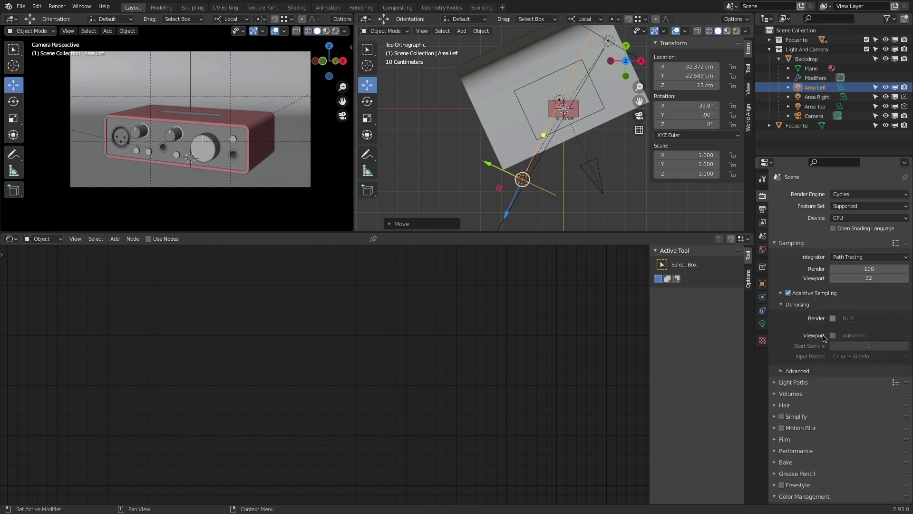
{"action": "left_click", "coordinate": [790, 371]}
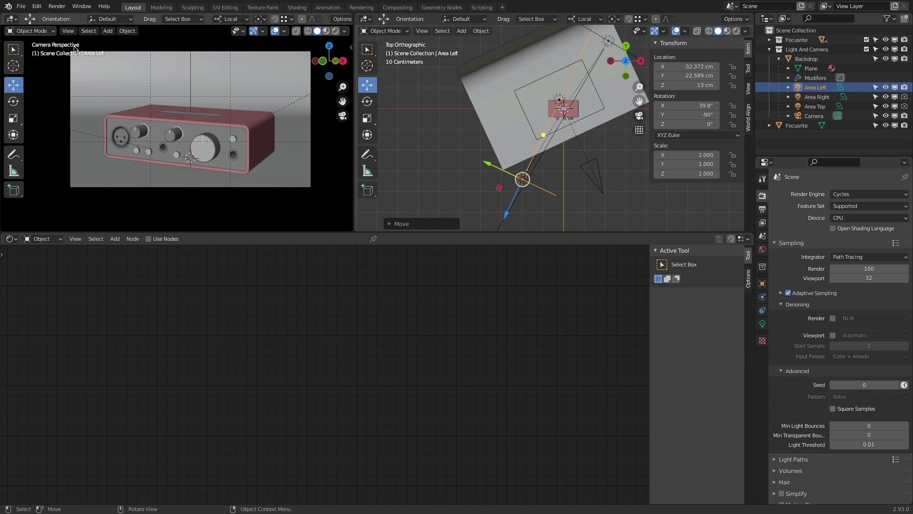
- Render the scene as a still image and close the render window
{"action": "left_click", "coordinate": [57, 6]}
{"action": "left_click", "coordinate": [52, 15]}
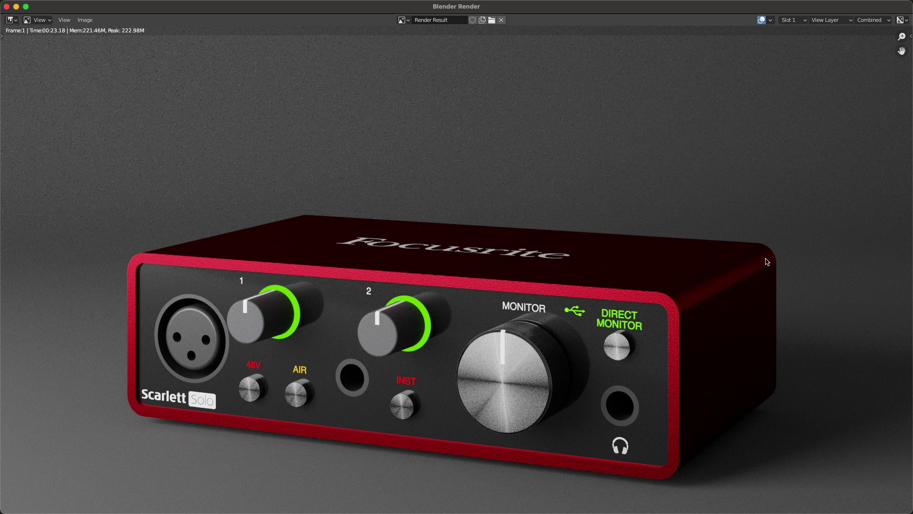
{"action": "left_click", "coordinate": [8, 6]}
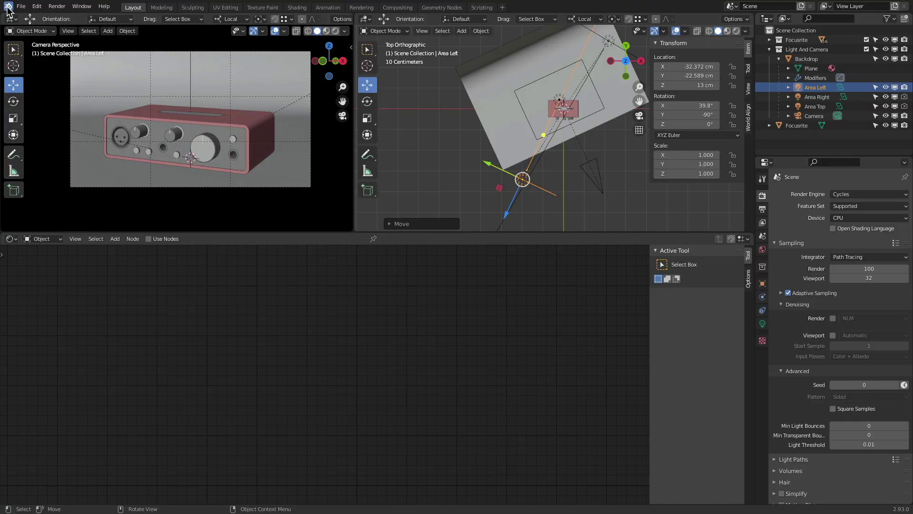
- Enable the Area Right and Area Top lights in renders, render the image again, and switch the result to Slot 2
{"action": "left_click", "coordinate": [609, 43]}
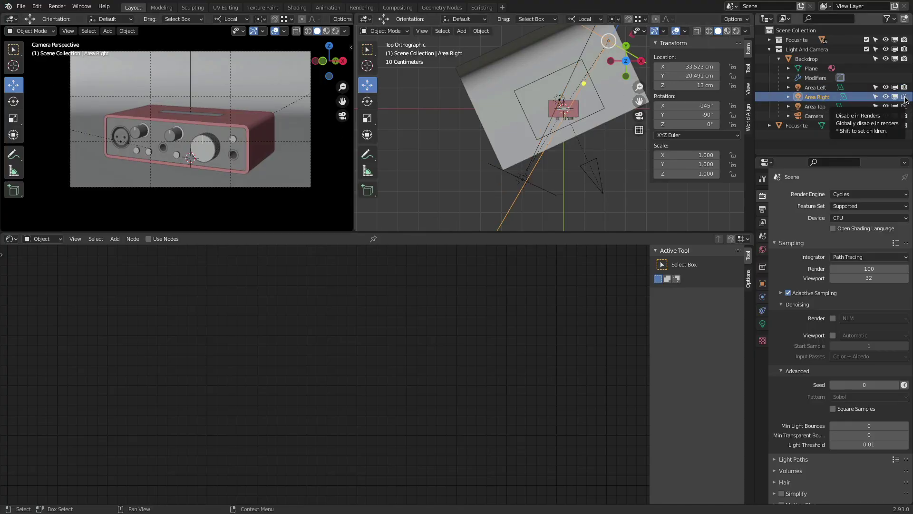
{"action": "left_click", "coordinate": [56, 6]}
{"action": "left_click", "coordinate": [59, 14]}
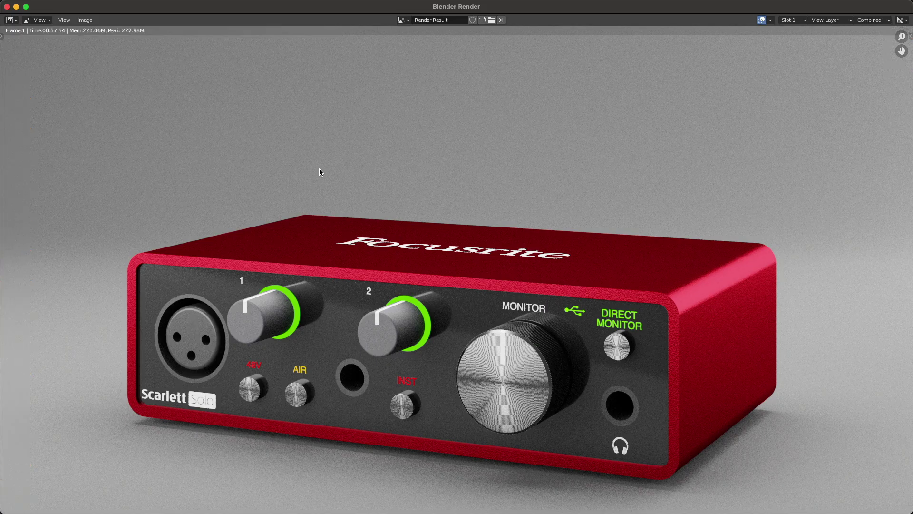
{"action": "left_click", "coordinate": [795, 26]}
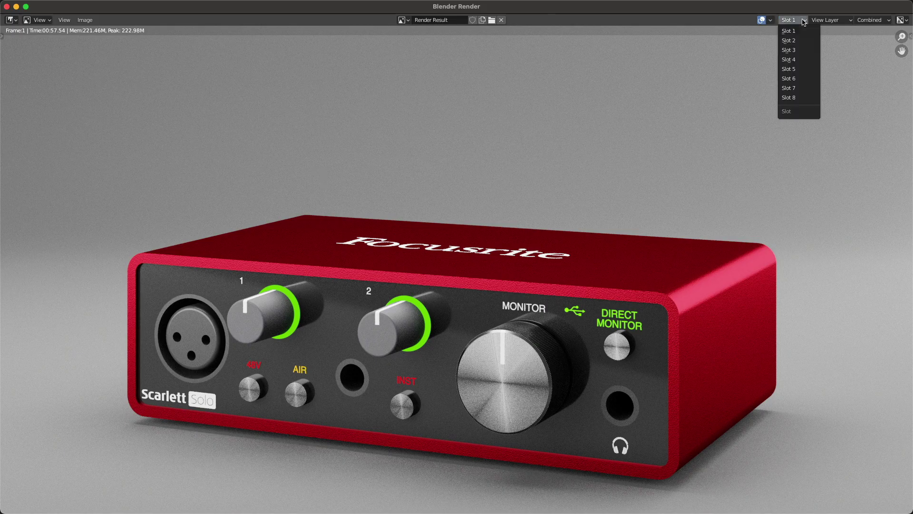
{"action": "left_click", "coordinate": [791, 48]}
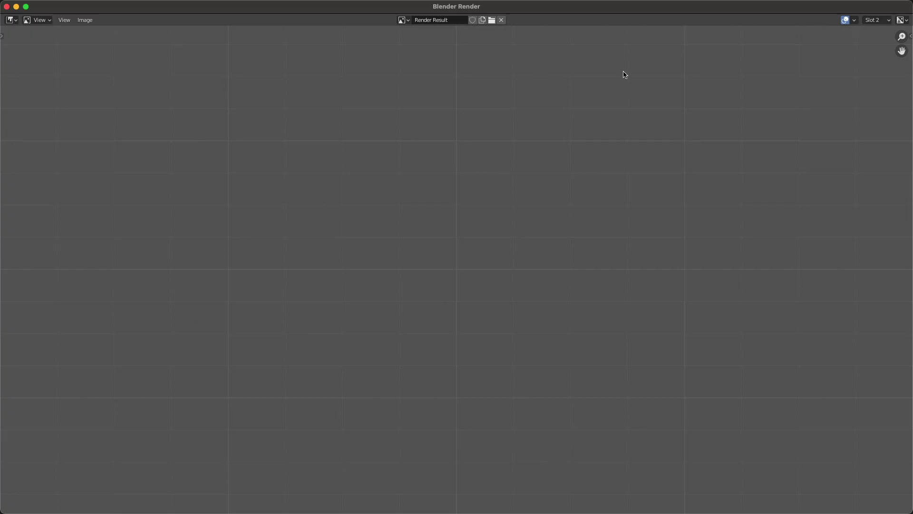
- Close the render window and set the front plate's Plastic High Glossy roughness to 0.03
{"action": "left_click", "coordinate": [7, 7]}
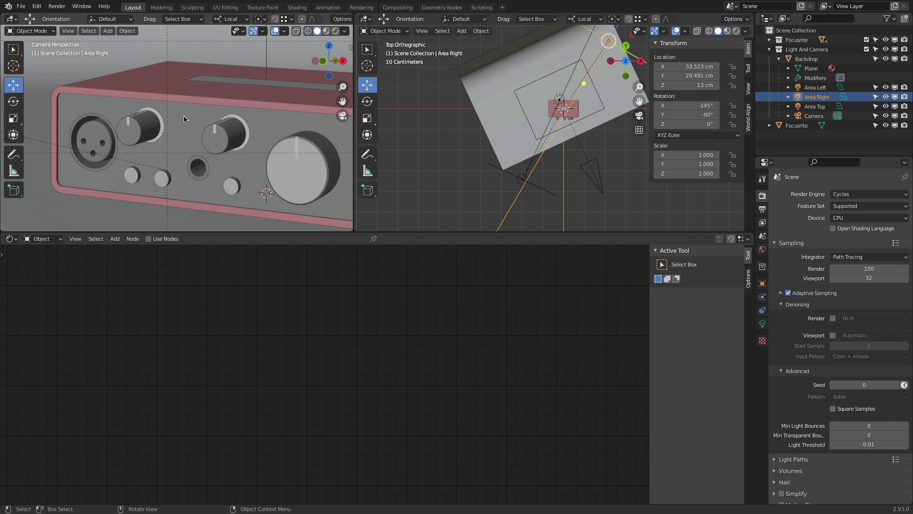
{"action": "left_click", "coordinate": [183, 116]}
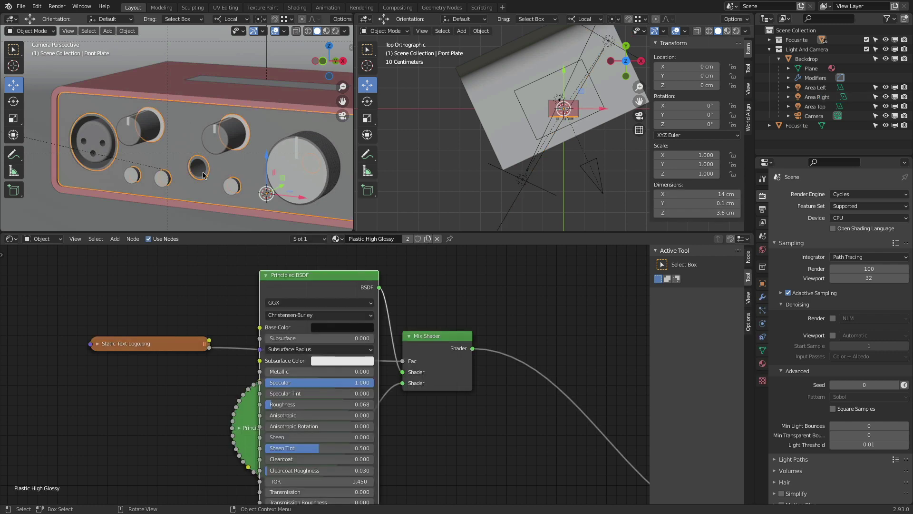
{"action": "left_click", "coordinate": [309, 404]}
{"action": "type", "text": "0.03"}
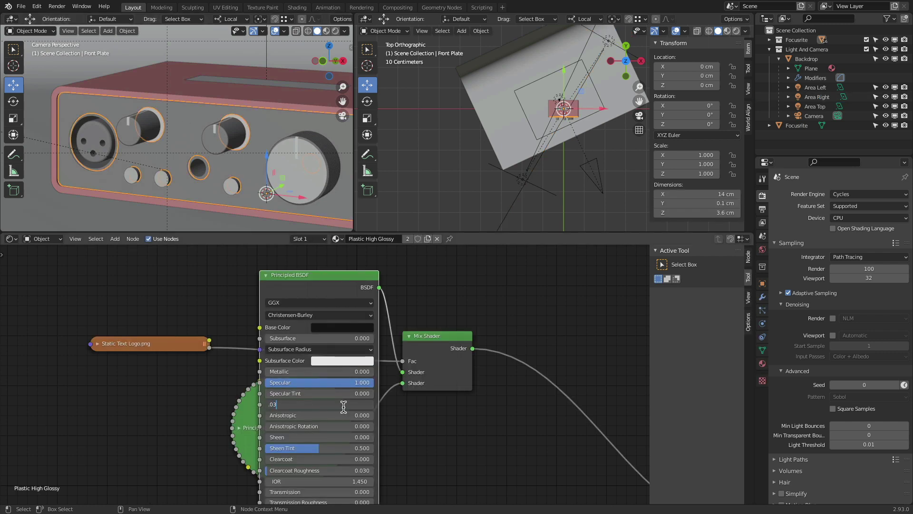
{"action": "key", "text": "Return"}
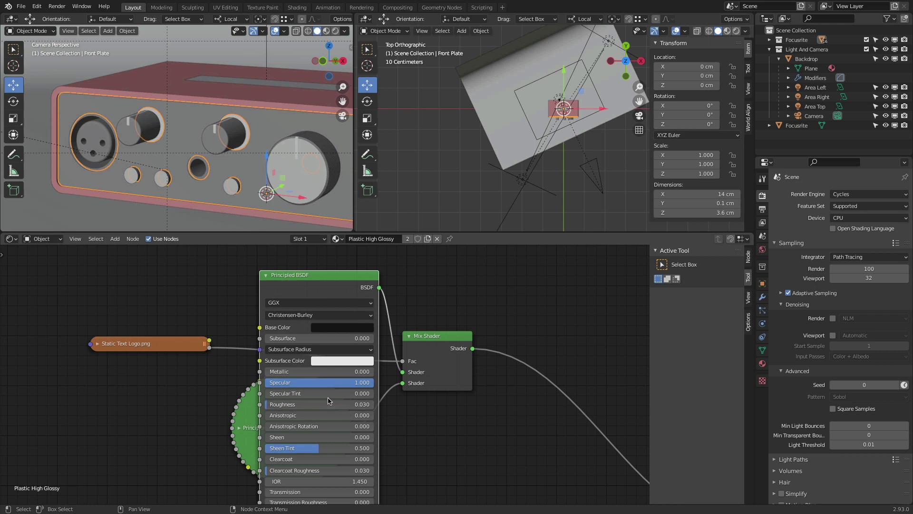
- Fine-tune the XLR input's Plastic Rough material in rendered view: adjust its dark base color, with specular about 0.209 and roughness about 0.141
{"action": "left_click", "coordinate": [93, 139]}
{"action": "left_click", "coordinate": [426, 396]}
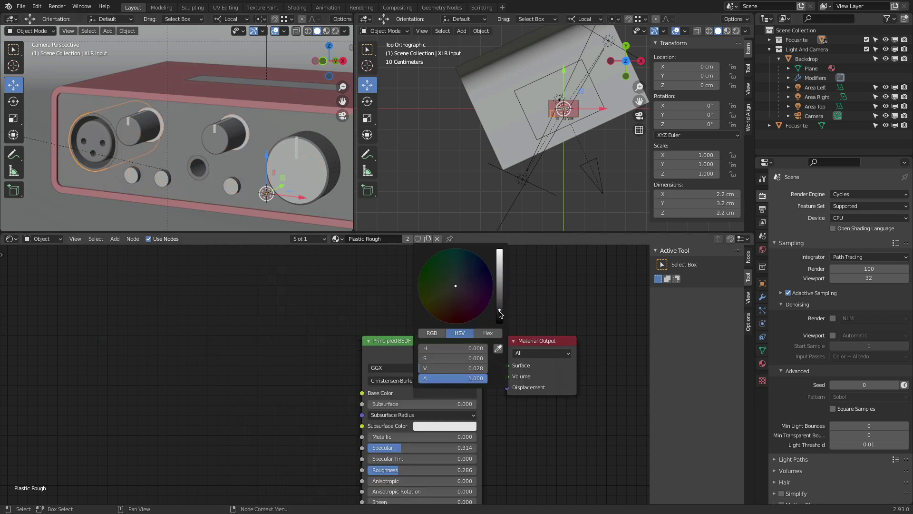
{"action": "left_click_drag", "start_coordinate": [499, 314], "coordinate": [499, 312]}
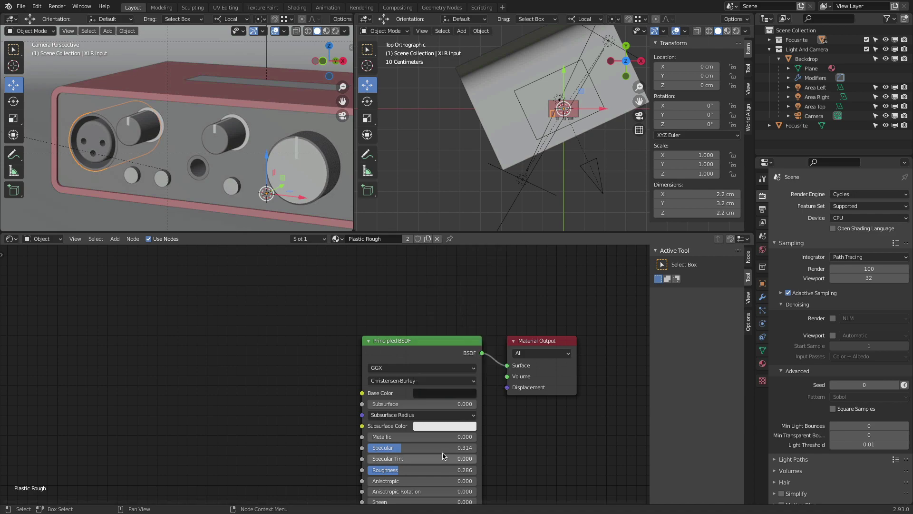
{"action": "left_click", "coordinate": [336, 32]}
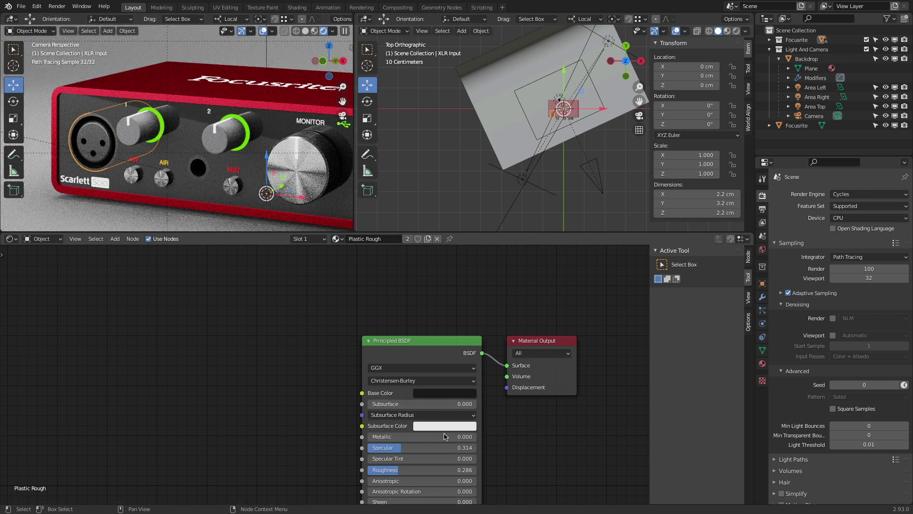
{"action": "left_click_drag", "start_coordinate": [445, 447], "coordinate": [391, 469]}
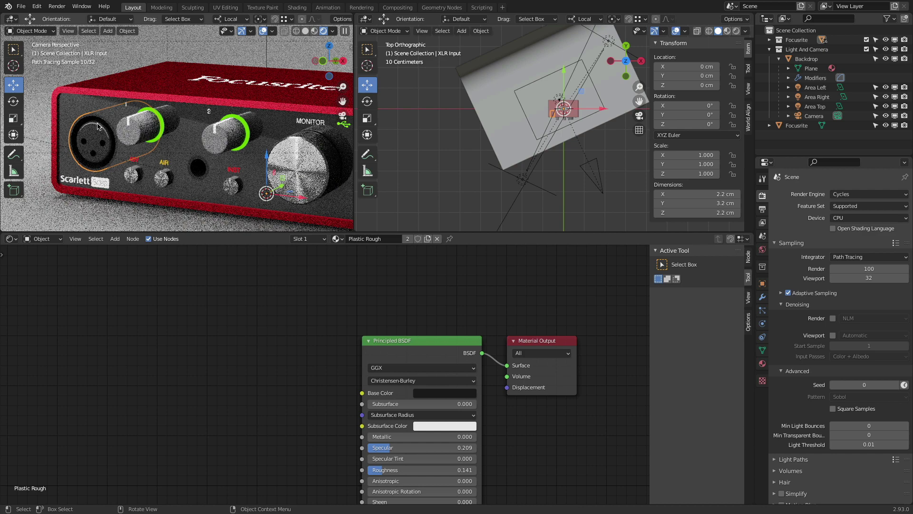
- Darken the Rubber material's base color on gain dial 2 and lower its specular to about 0.405 and roughness to about 0.386
{"action": "left_click", "coordinate": [226, 134]}
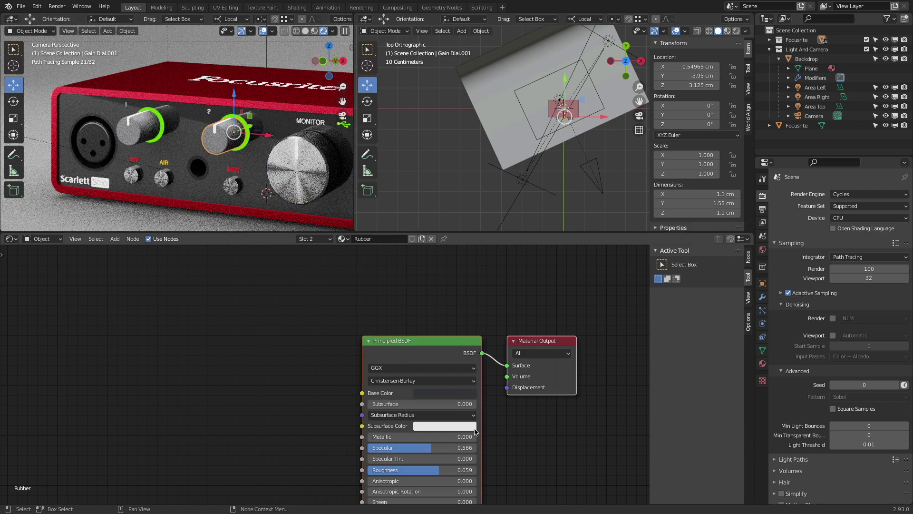
{"action": "left_click", "coordinate": [453, 397]}
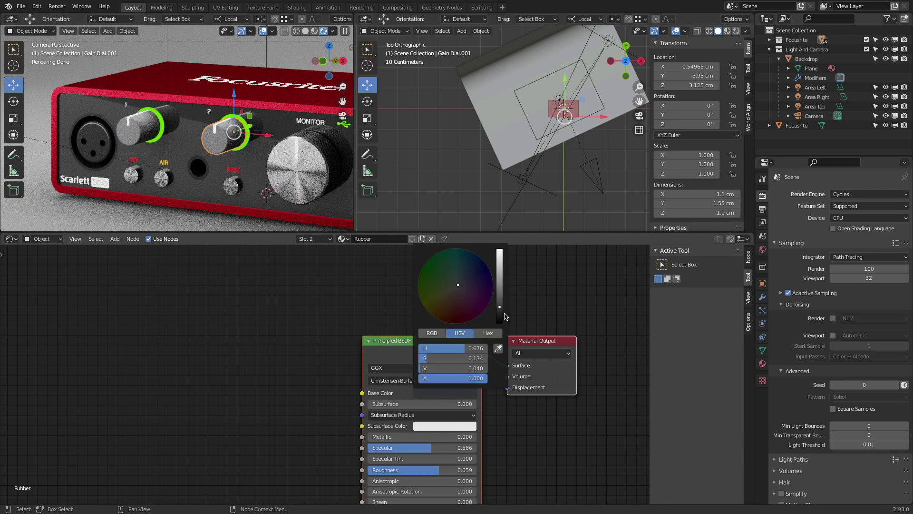
{"action": "mouse_move", "coordinate": [500, 315]}
{"action": "left_mouse_down"}
{"action": "mouse_move", "coordinate": [499, 251]}
{"action": "mouse_move", "coordinate": [499, 328]}
{"action": "left_mouse_up"}
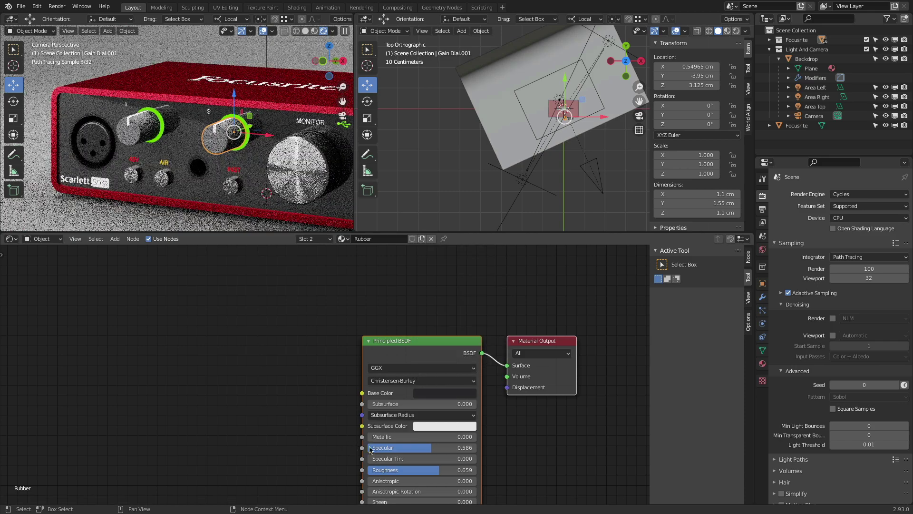
{"action": "left_click_drag", "start_coordinate": [400, 470], "coordinate": [418, 447]}
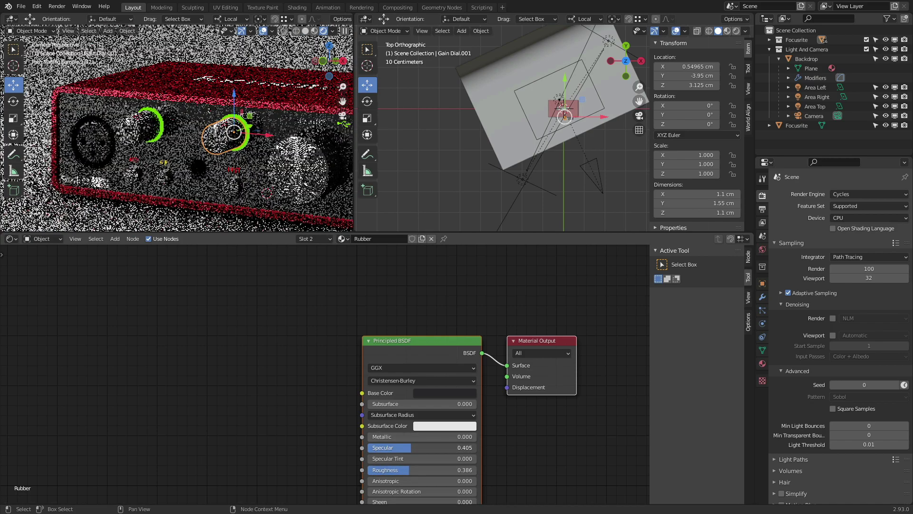
{"action": "left_click", "coordinate": [415, 470]}
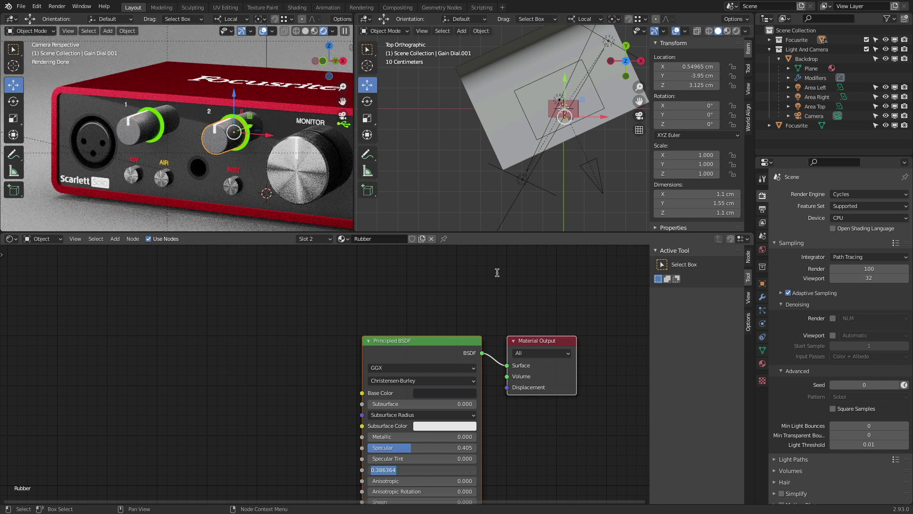
{"action": "key", "text": "Return"}
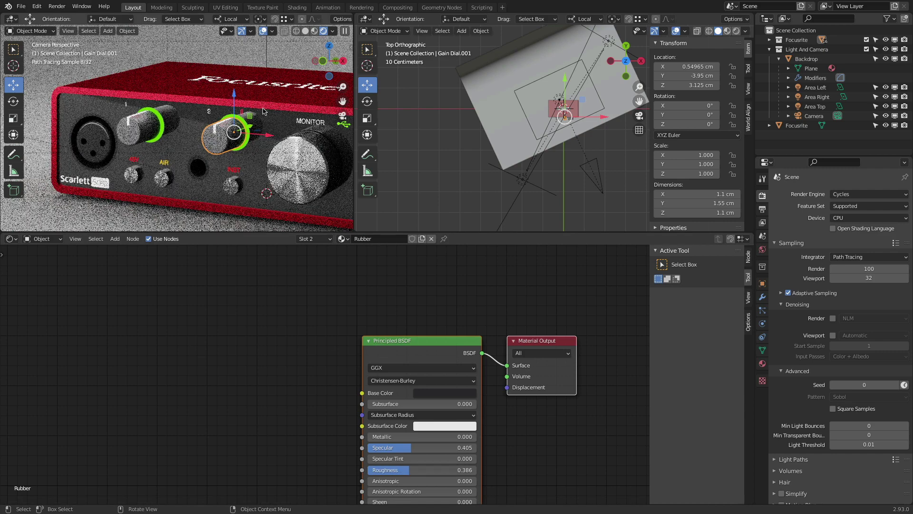
- Set the Bump strength of the housing's Aluminum Red material to 0.025
{"action": "left_click", "coordinate": [212, 100]}
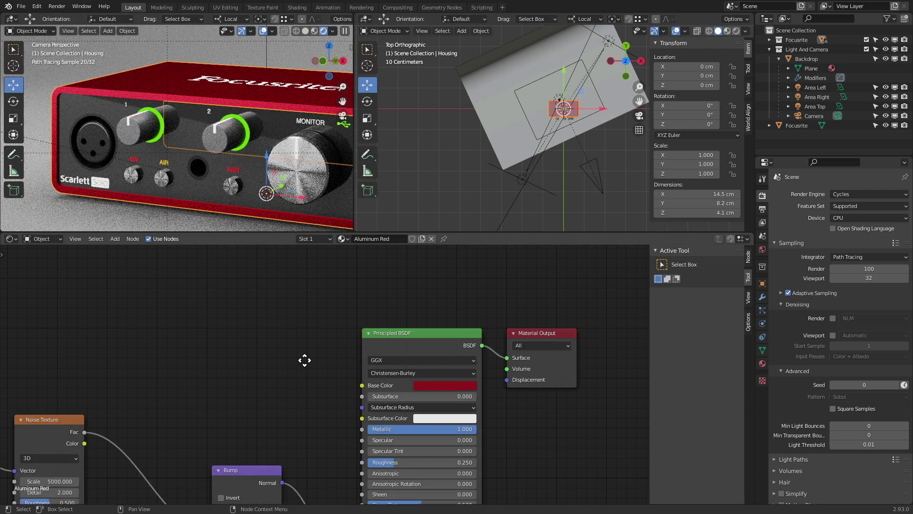
{"action": "middle_click_drag", "start_coordinate": [306, 359], "coordinate": [340, 337]}
{"action": "double_click", "coordinate": [294, 385]}
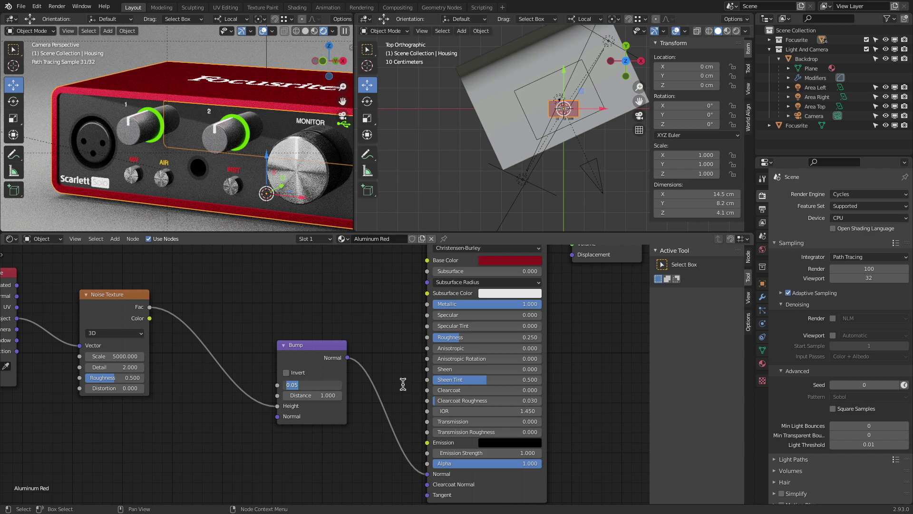
{"action": "type", "text": "2"}
{"action": "key", "text": "Return"}
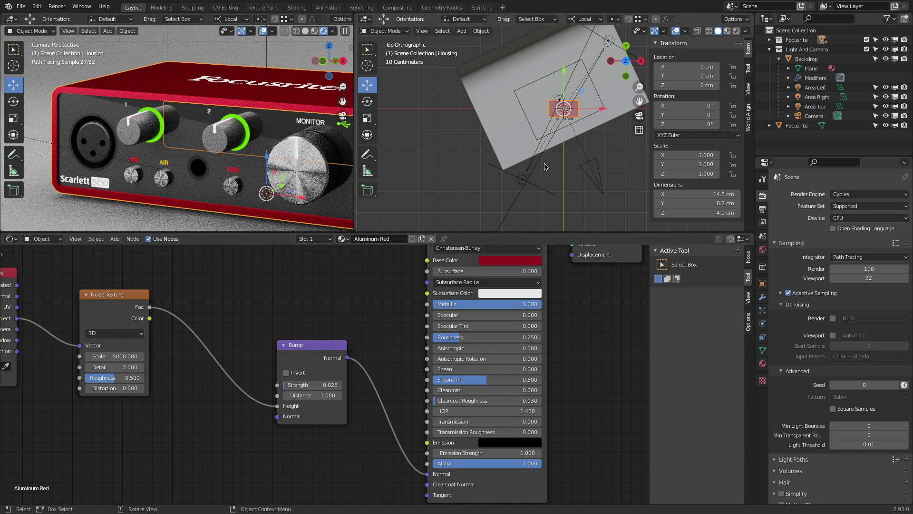
- Try World background strengths of 1 and 0, comparing the lighting from the camera and from an orbited view of the backdrop
{"action": "left_click", "coordinate": [762, 249]}
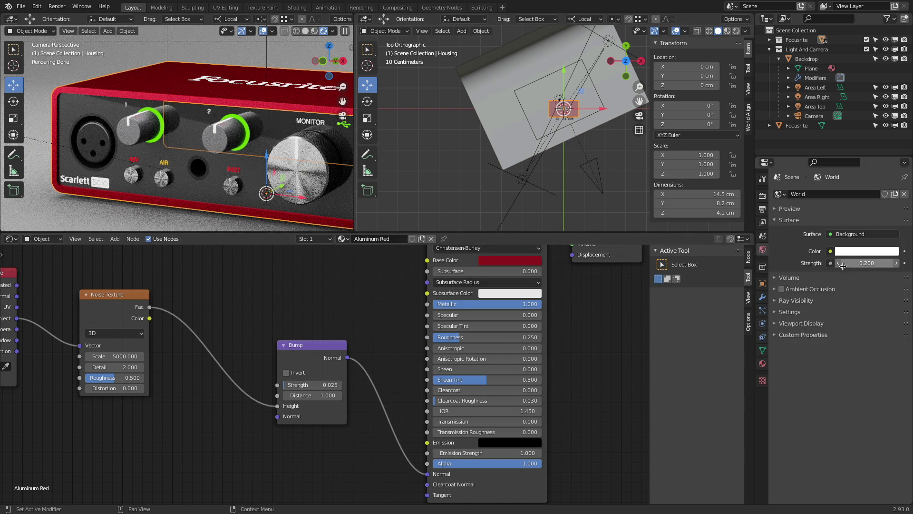
{"action": "left_click", "coordinate": [844, 264]}
{"action": "type", "text": "1"}
{"action": "key", "text": "Return"}
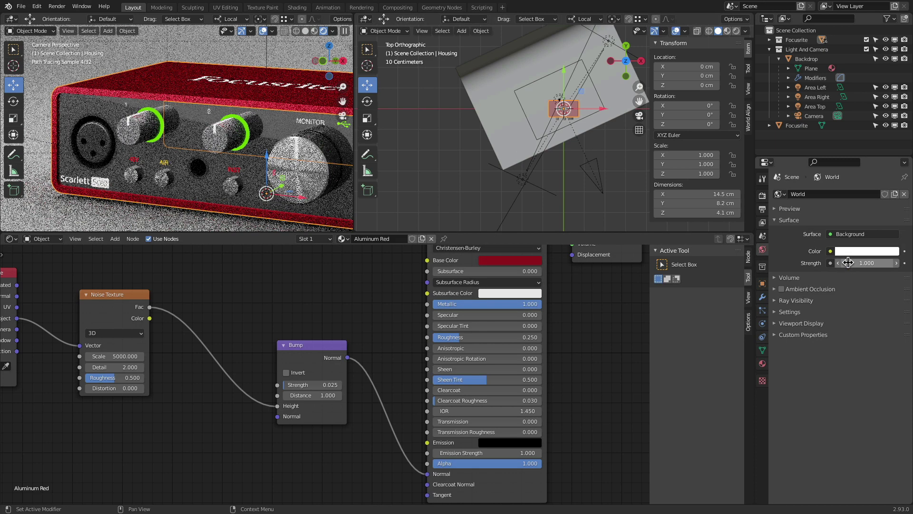
{"action": "left_click", "coordinate": [848, 263]}
{"action": "type", "text": "0"}
{"action": "key", "text": "Return"}
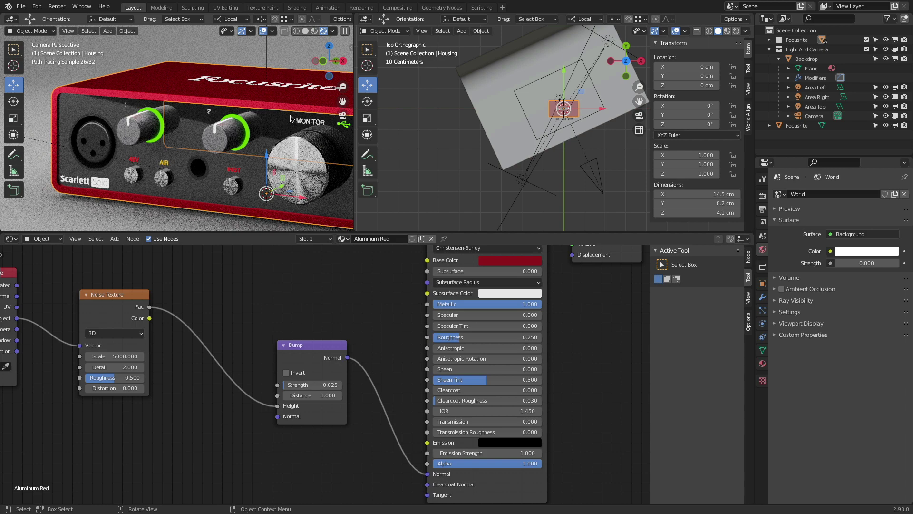
{"action": "left_click", "coordinate": [875, 264]}
{"action": "key", "text": "BackSpace"}
{"action": "type", "text": "1"}
{"action": "key", "text": "Return"}
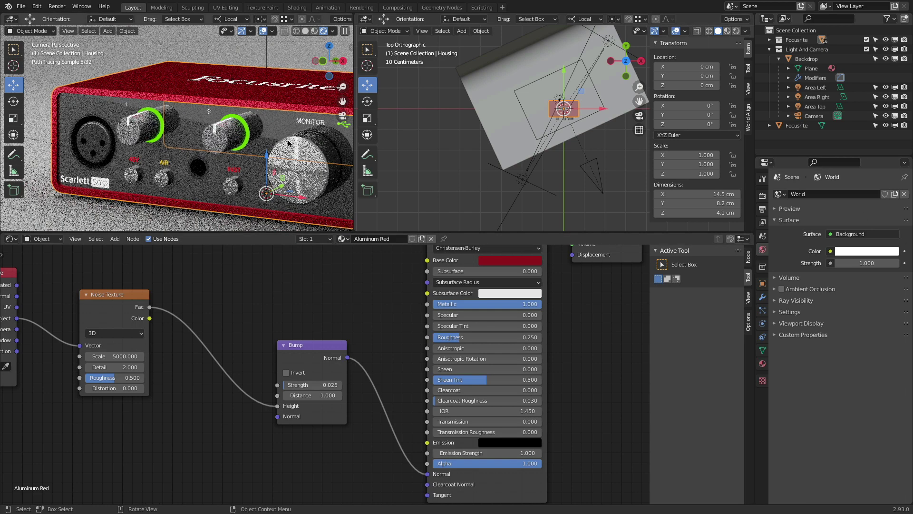
{"action": "middle_click_drag", "start_coordinate": [274, 121], "coordinate": [145, 152]}
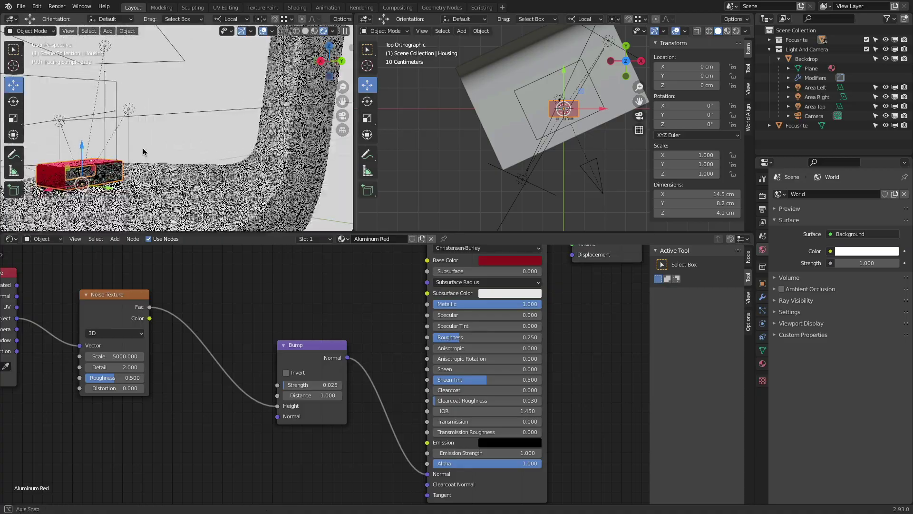
{"action": "left_click", "coordinate": [868, 260]}
{"action": "type", "text": "0"}
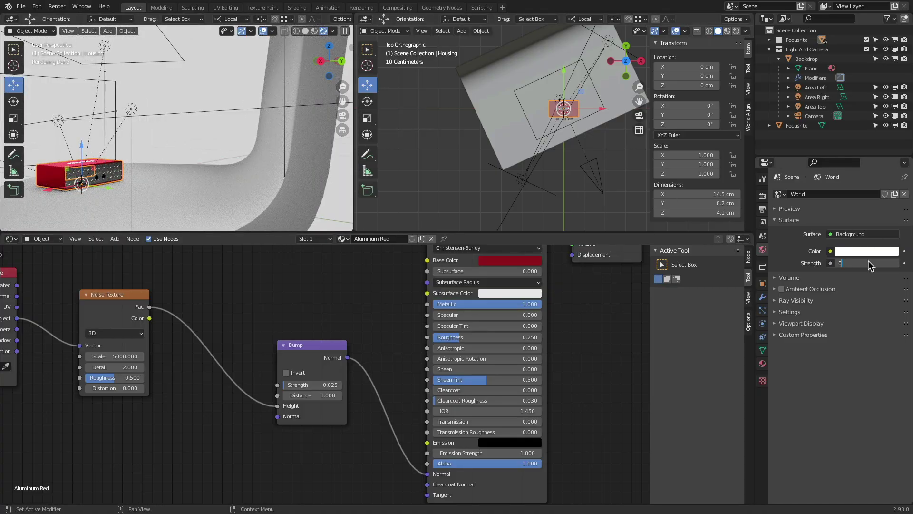
{"action": "key", "text": "Return"}
- Set the World background strength to 0.1 and return to the camera view
{"action": "left_click", "coordinate": [868, 262]}
{"action": "type", "text": "0.1"}
{"action": "key", "text": "Return"}
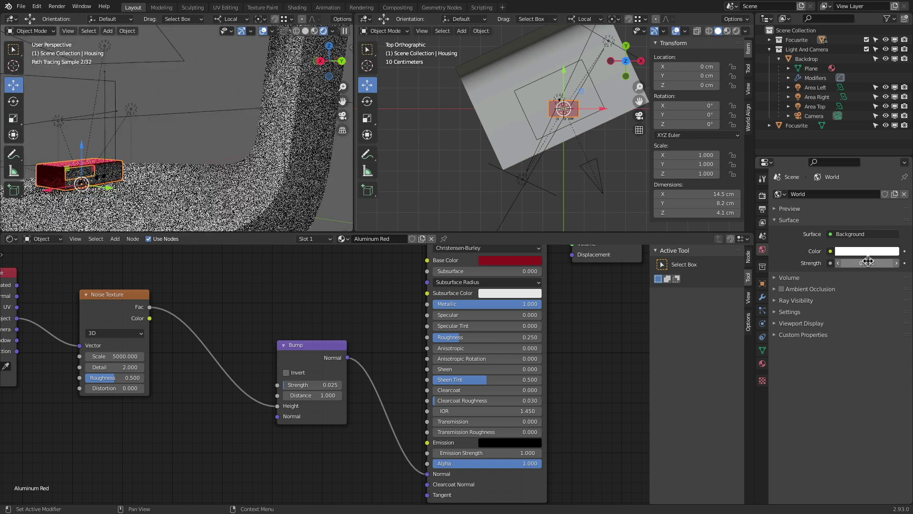
{"action": "key", "text": "KP_0"}
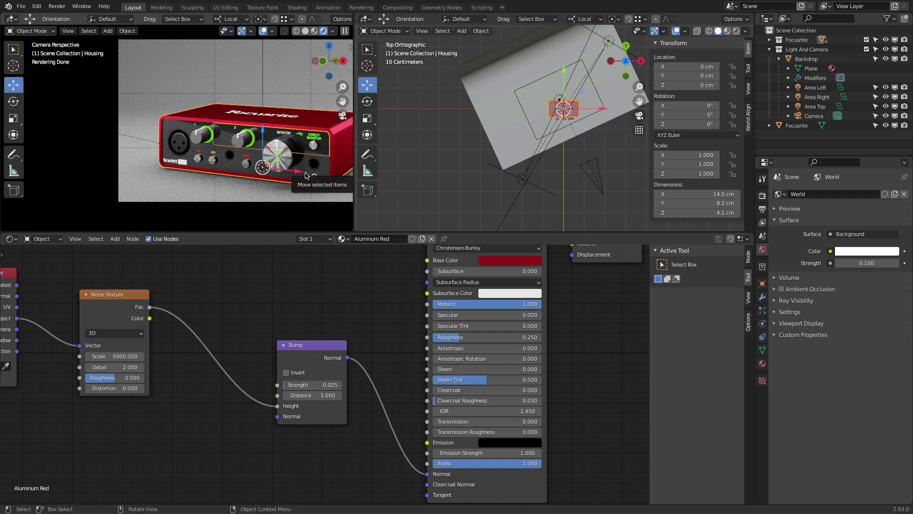
- Darken the base color of the monitor dial's Anisotropic Refl material to dark grey and switch the camera viewport to wireframe
{"action": "left_click", "coordinate": [286, 156]}
{"action": "middle_click_drag", "start_coordinate": [375, 280], "coordinate": [342, 311]}
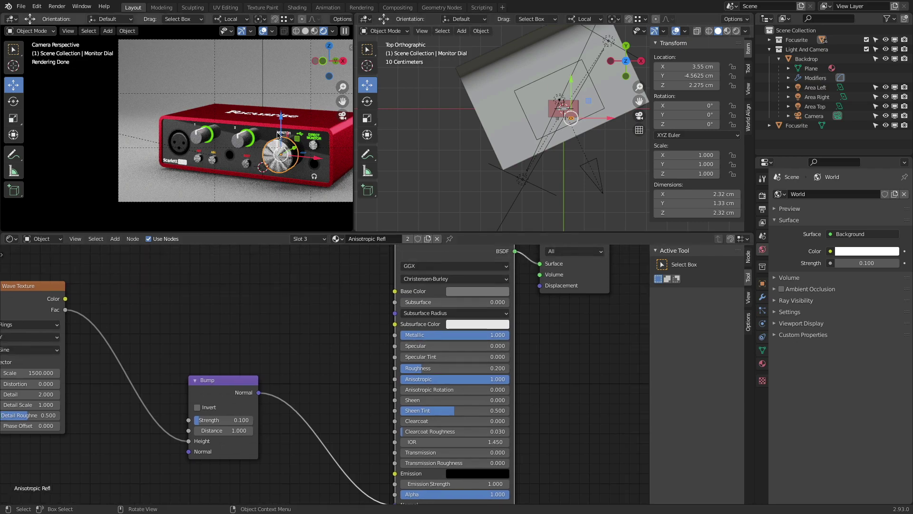
{"action": "scroll", "coordinate": [278, 135], "scroll_direction": "up", "scroll_amount": 5}
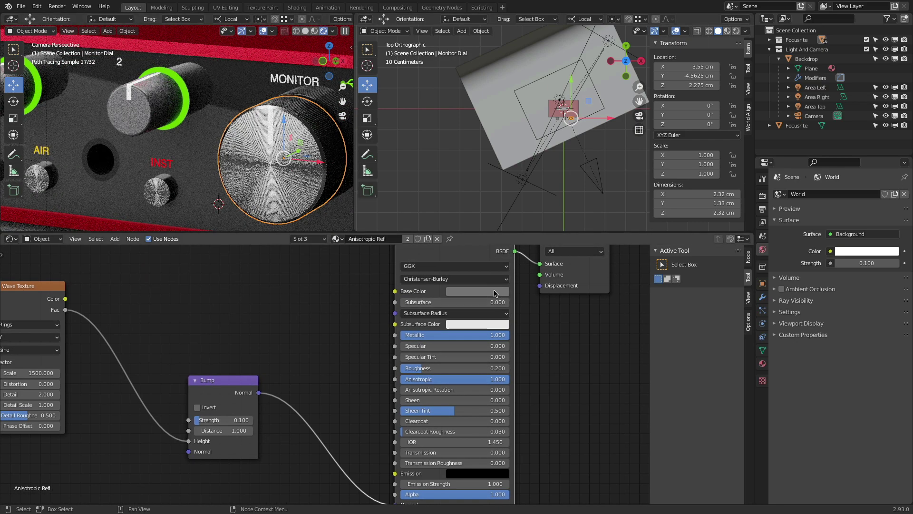
{"action": "left_click", "coordinate": [494, 293]}
{"action": "left_click_drag", "start_coordinate": [532, 187], "coordinate": [532, 205]}
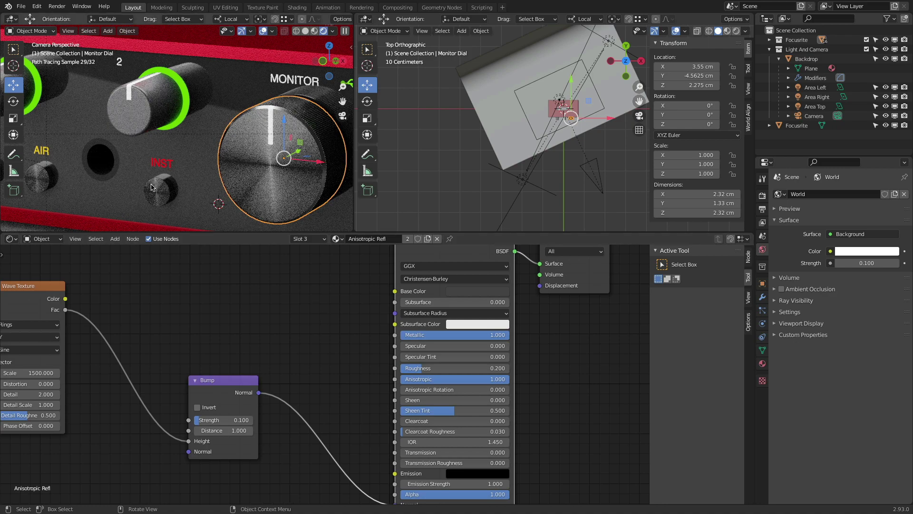
{"action": "scroll", "coordinate": [220, 178], "scroll_direction": "down", "scroll_amount": 4}
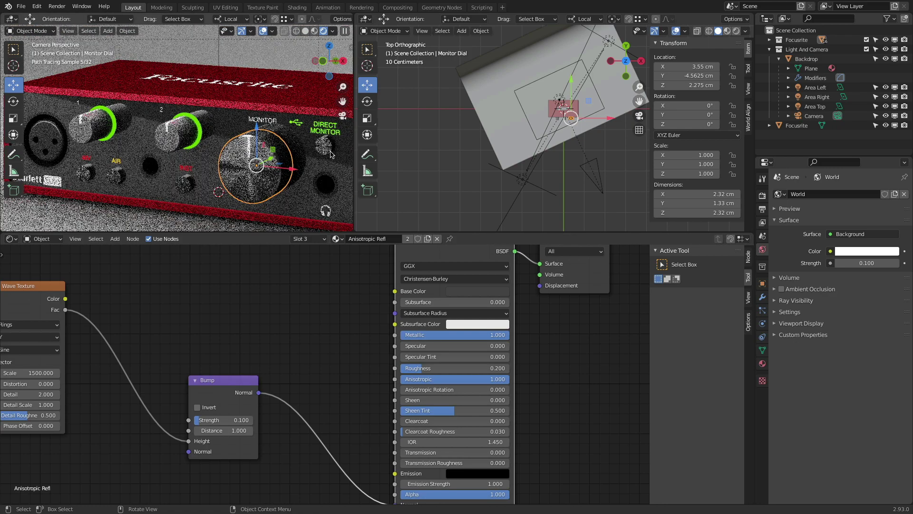
{"action": "scroll", "coordinate": [238, 153], "scroll_direction": "down", "scroll_amount": 3}
{"action": "key", "text": "shift+z"}
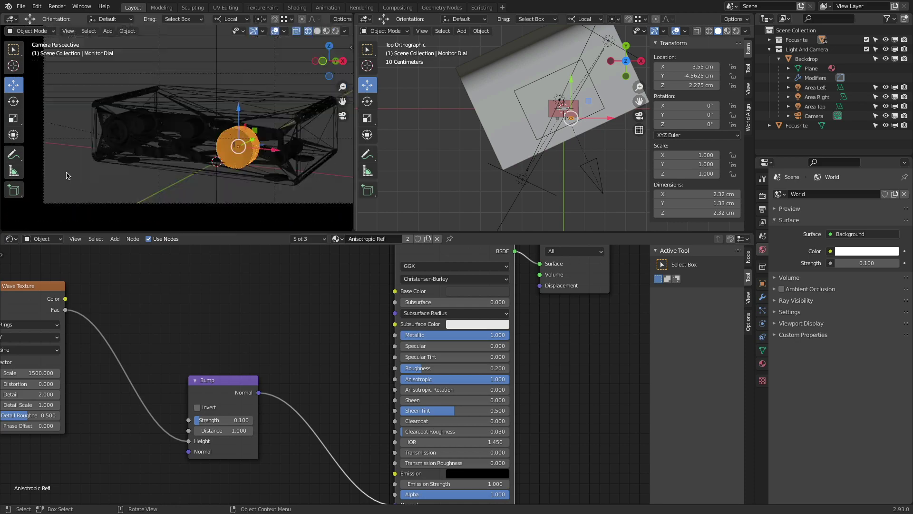
- Set the Cycles render samples to 200 and enable render denoising with the NLM denoiser
{"action": "left_click", "coordinate": [762, 196]}
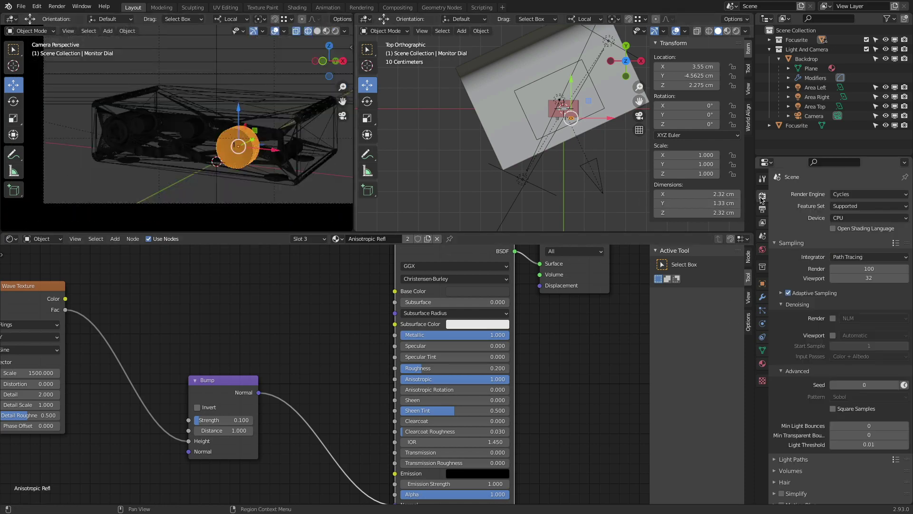
{"action": "left_click", "coordinate": [856, 269]}
{"action": "type", "text": "200"}
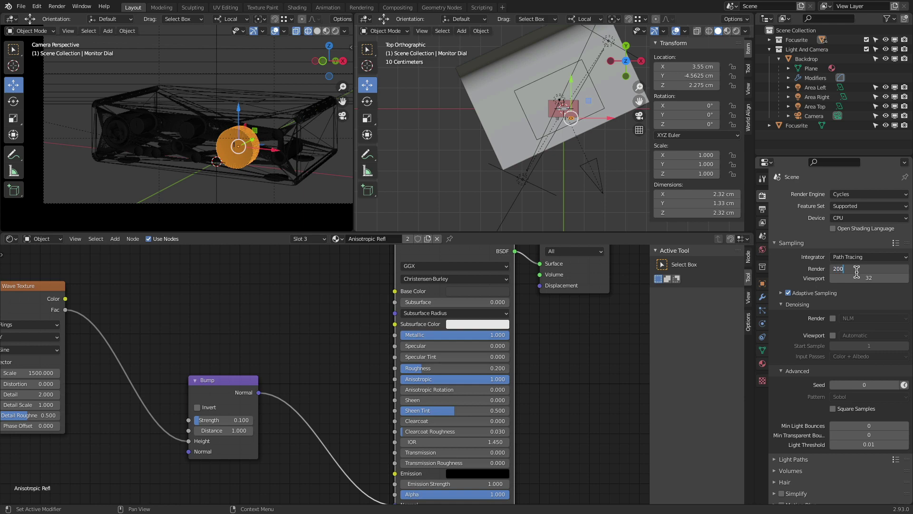
{"action": "key", "text": "Return"}
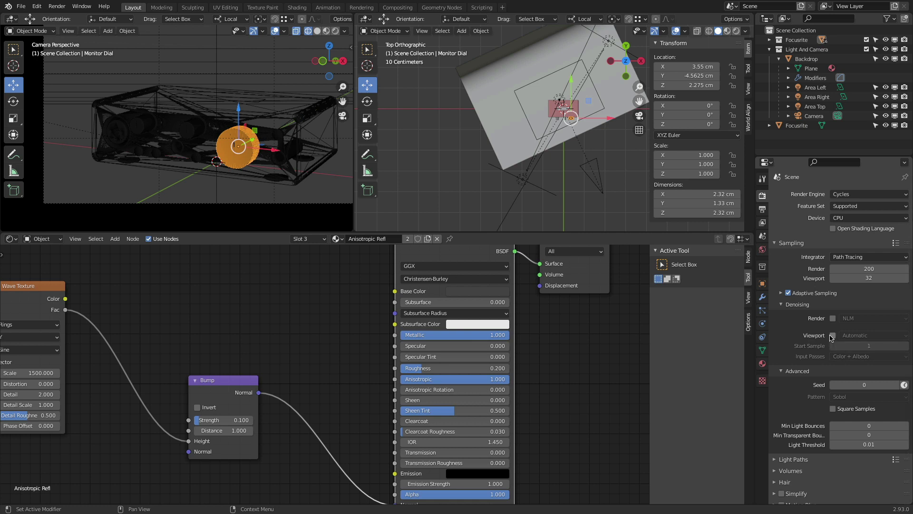
{"action": "left_click", "coordinate": [833, 318]}
{"action": "left_click", "coordinate": [856, 318]}
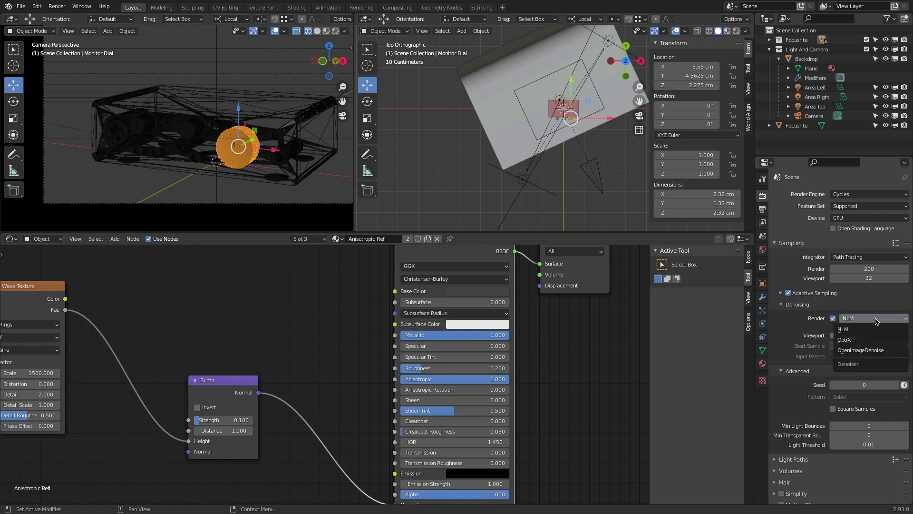
{"action": "left_click", "coordinate": [891, 328]}
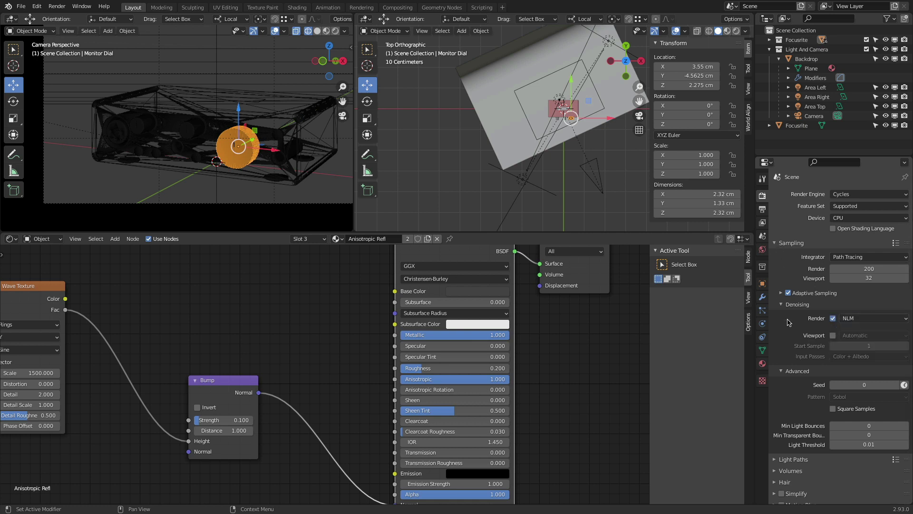
- Switch the render denoiser to OpenImageDenoise
{"action": "left_click", "coordinate": [881, 318]}
{"action": "left_click", "coordinate": [874, 318]}
{"action": "left_click", "coordinate": [870, 350]}
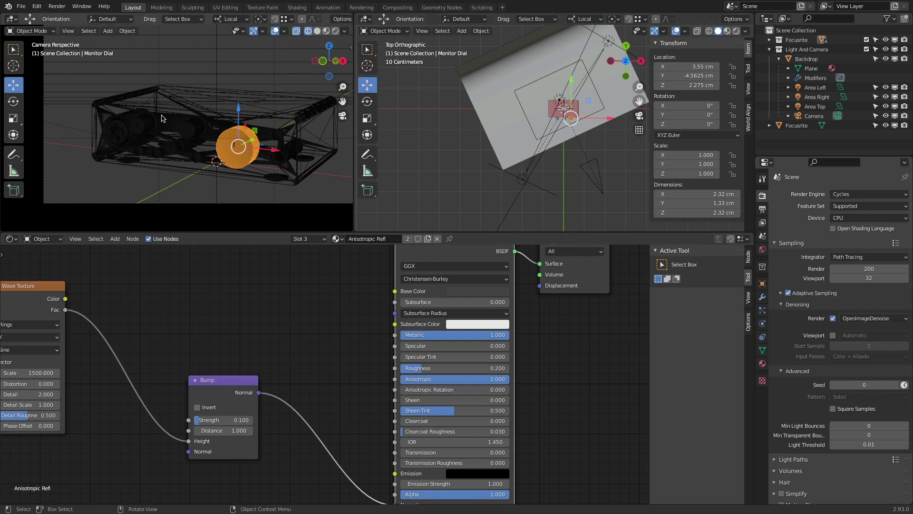
- Save the Blender file and render the scene as a still image
{"action": "key", "text": "ctrl+s"}
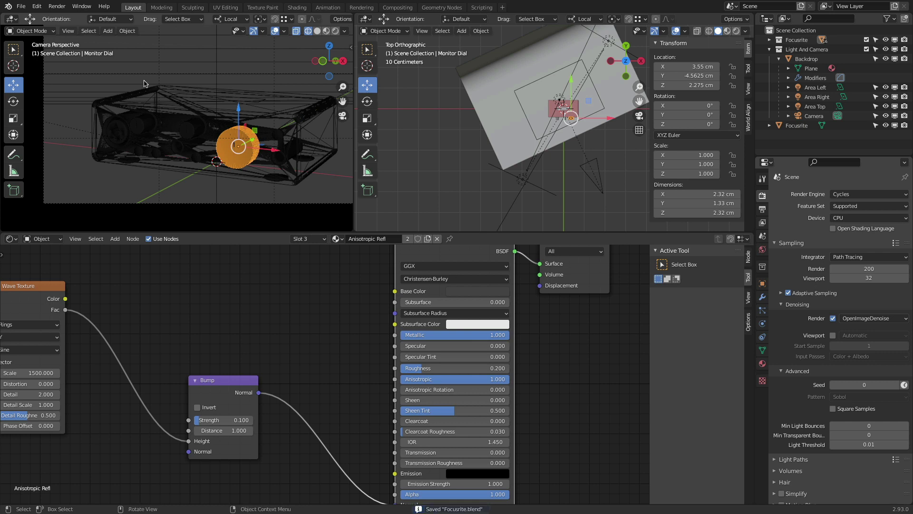
{"action": "left_click", "coordinate": [57, 7]}
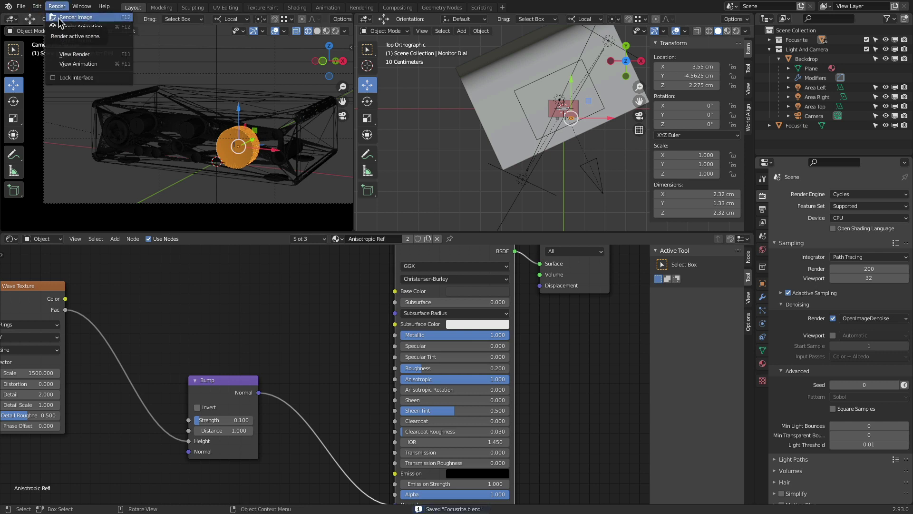
{"action": "left_click", "coordinate": [60, 18]}
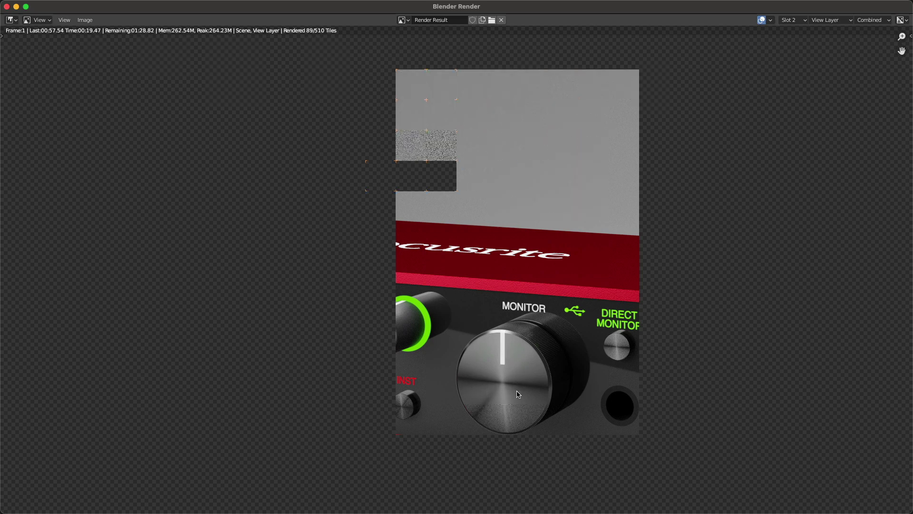
- Examine the image while it renders, close up around the monitor dial, knobs and buttons, and as a whole
{"action": "scroll", "coordinate": [514, 276], "scroll_direction": "up", "scroll_amount": 4}
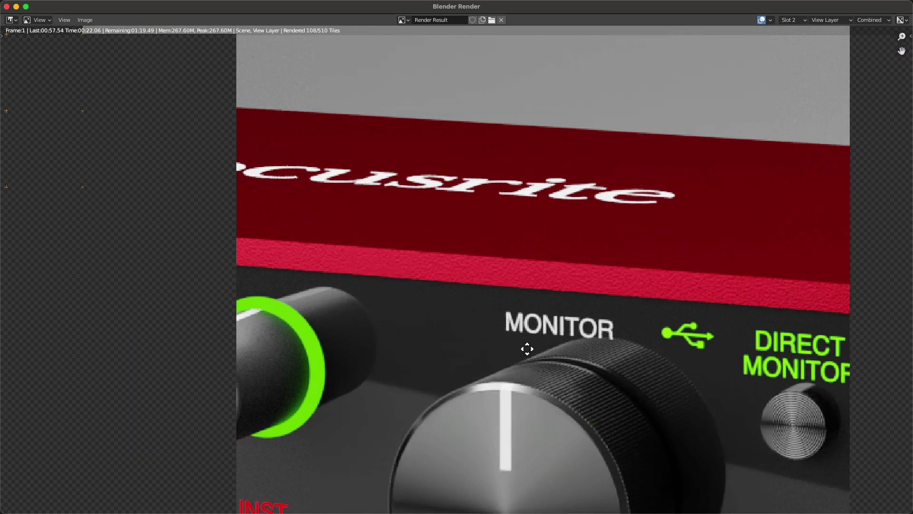
{"action": "middle_click_drag", "start_coordinate": [526, 349], "coordinate": [580, 227]}
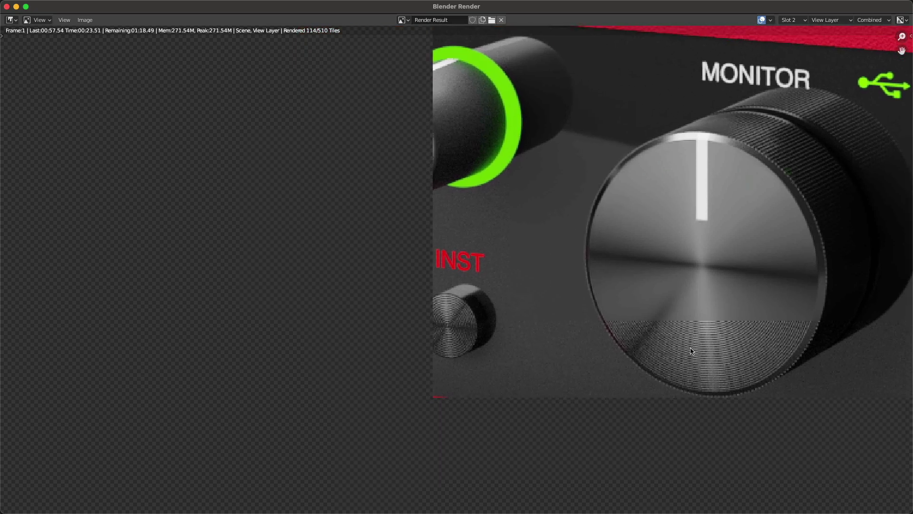
{"action": "scroll", "coordinate": [572, 333], "scroll_direction": "down", "scroll_amount": 2}
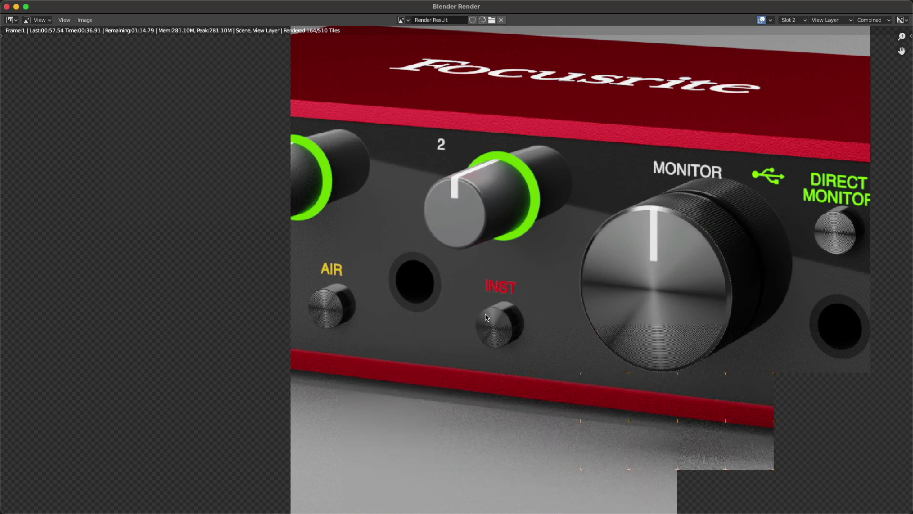
{"action": "scroll", "coordinate": [629, 300], "scroll_direction": "down", "scroll_amount": 4}
{"action": "scroll", "coordinate": [472, 298], "scroll_direction": "up", "scroll_amount": 2}
{"action": "scroll", "coordinate": [472, 297], "scroll_direction": "down", "scroll_amount": 6}
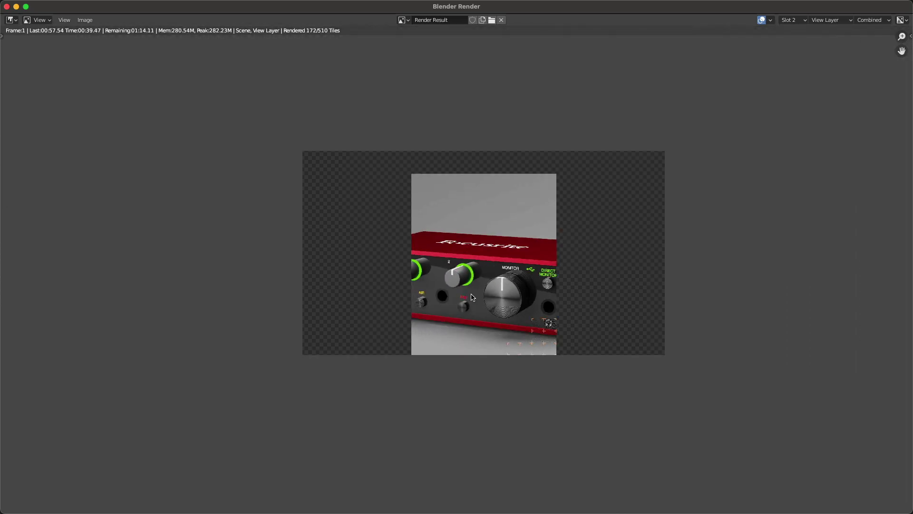
{"action": "scroll", "coordinate": [493, 321], "scroll_direction": "up", "scroll_amount": 6}
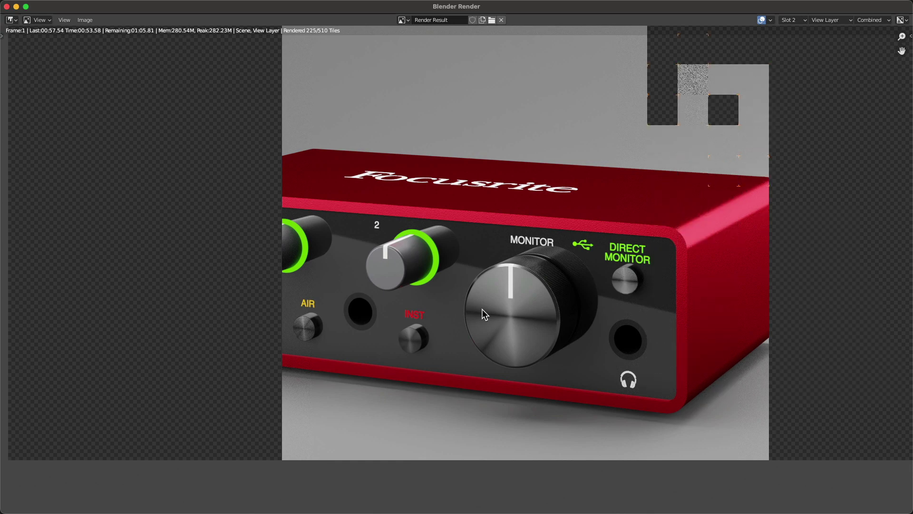
{"action": "scroll", "coordinate": [481, 309], "scroll_direction": "up", "scroll_amount": 5}
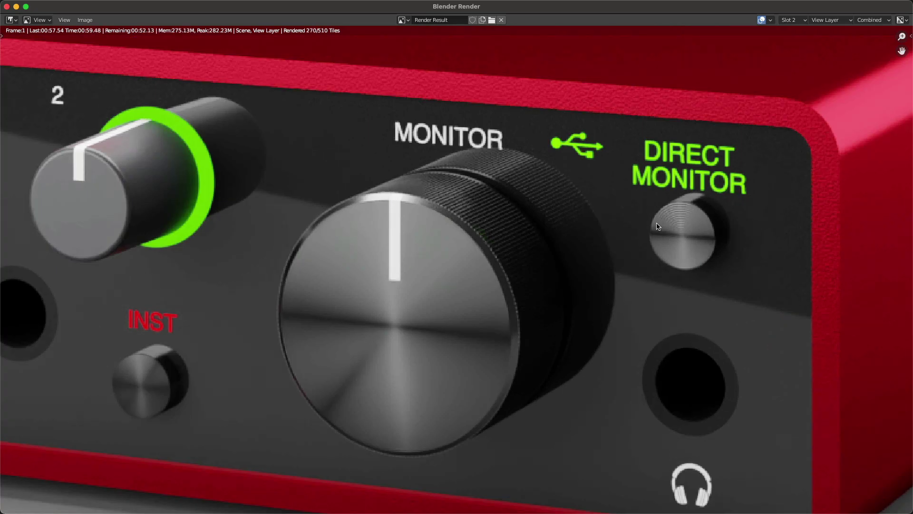
{"action": "scroll", "coordinate": [610, 221], "scroll_direction": "down", "scroll_amount": 6}
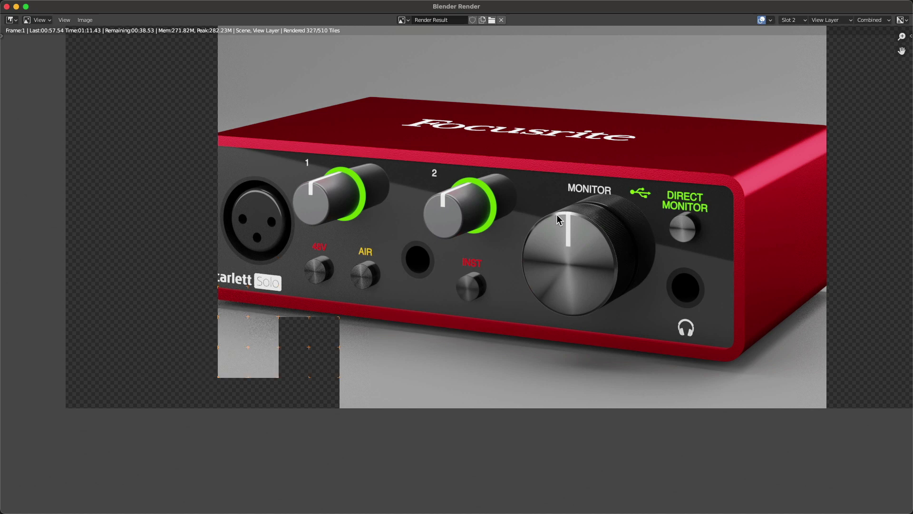
{"action": "scroll", "coordinate": [553, 193], "scroll_direction": "down", "scroll_amount": 1}
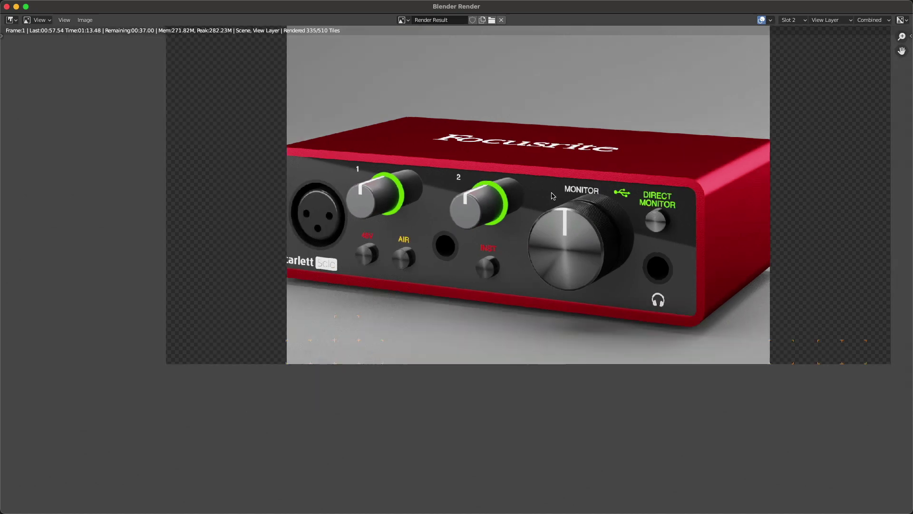
{"action": "middle_click_drag", "start_coordinate": [550, 191], "coordinate": [497, 209]}
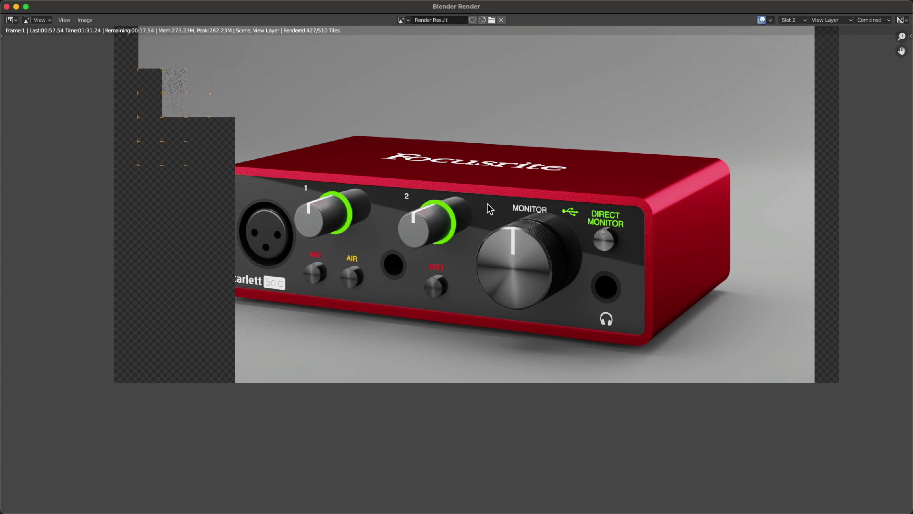
{"action": "scroll", "coordinate": [440, 144], "scroll_direction": "up", "scroll_amount": 1}
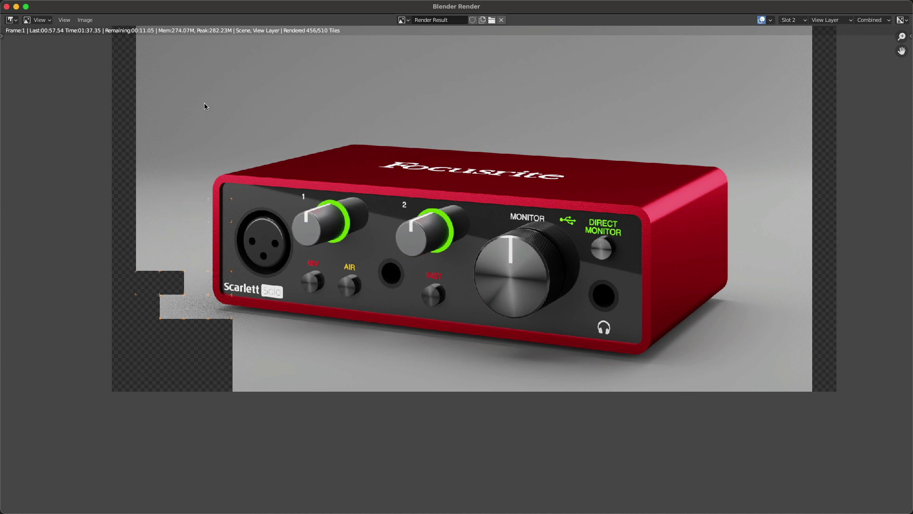
{"action": "scroll", "coordinate": [204, 107], "scroll_direction": "down", "scroll_amount": 2}
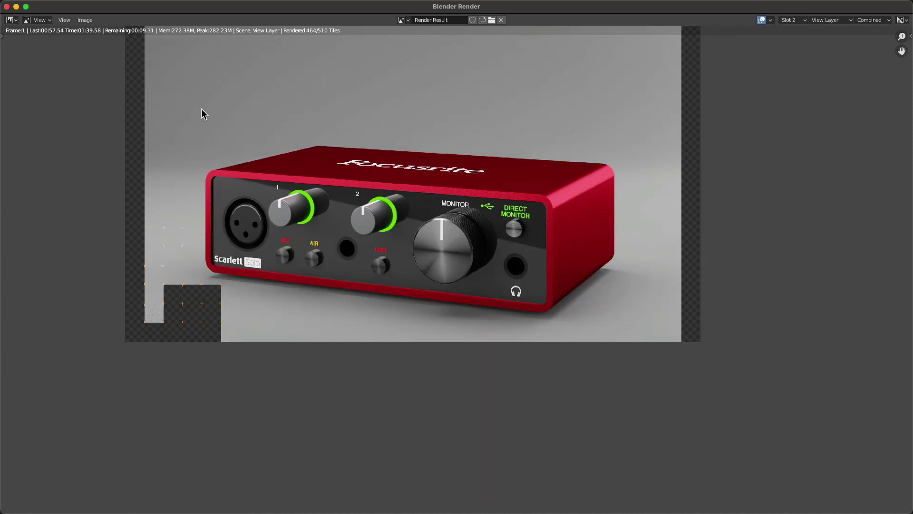
{"action": "middle_click_drag", "start_coordinate": [201, 108], "coordinate": [221, 136]}
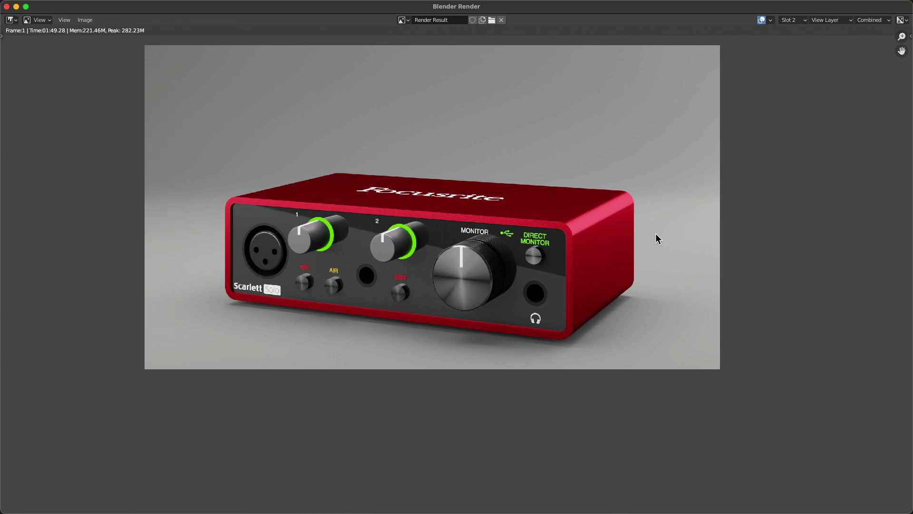
- Compare the renders in Slot 1 and Slot 2 by switching between them repeatedly, finishing on Slot 2
{"action": "left_click", "coordinate": [799, 21]}
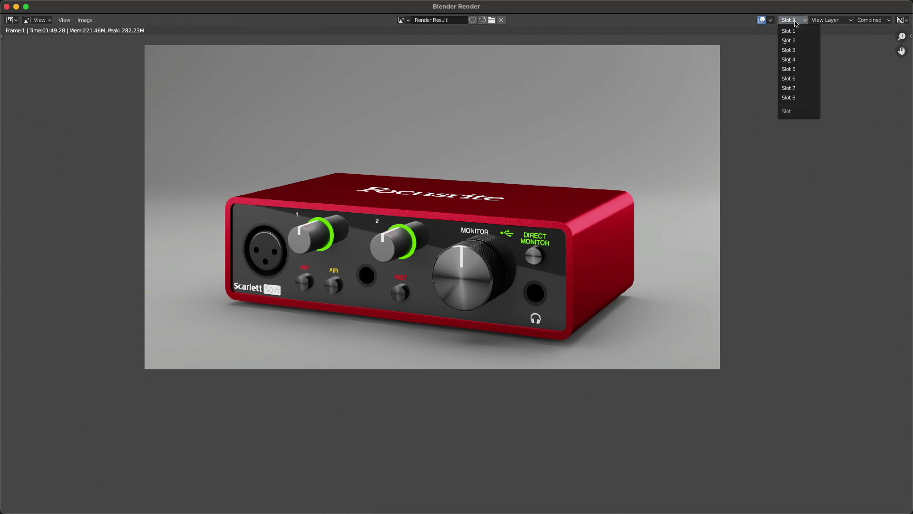
{"action": "left_click", "coordinate": [807, 32]}
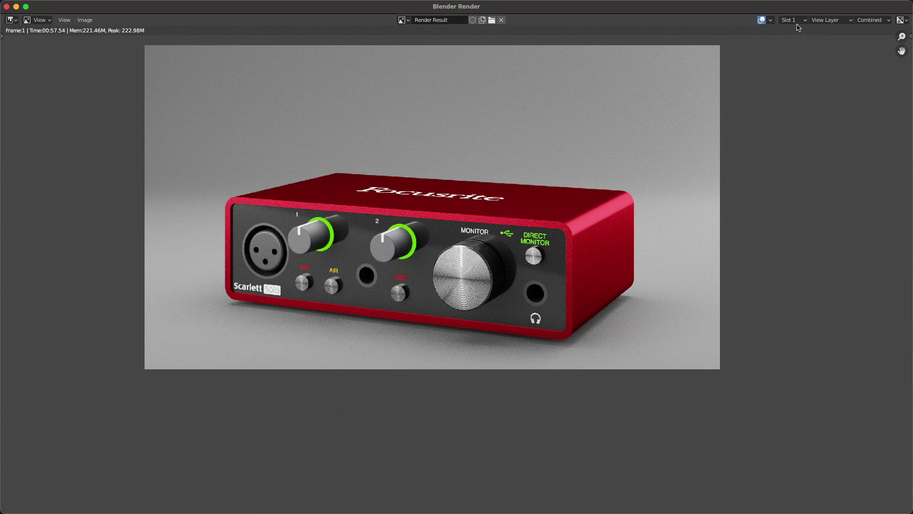
{"action": "left_click", "coordinate": [798, 22]}
{"action": "left_click", "coordinate": [803, 42]}
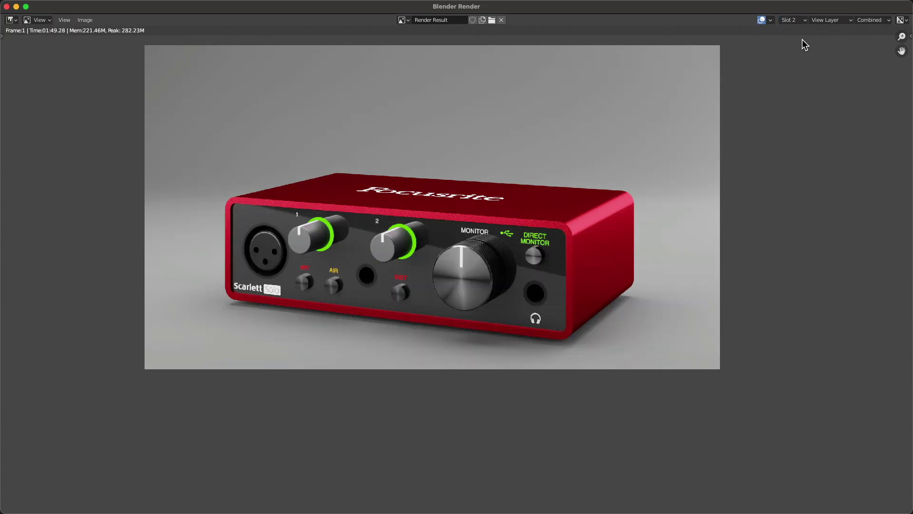
{"action": "left_click", "coordinate": [797, 21]}
{"action": "left_click", "coordinate": [799, 32]}
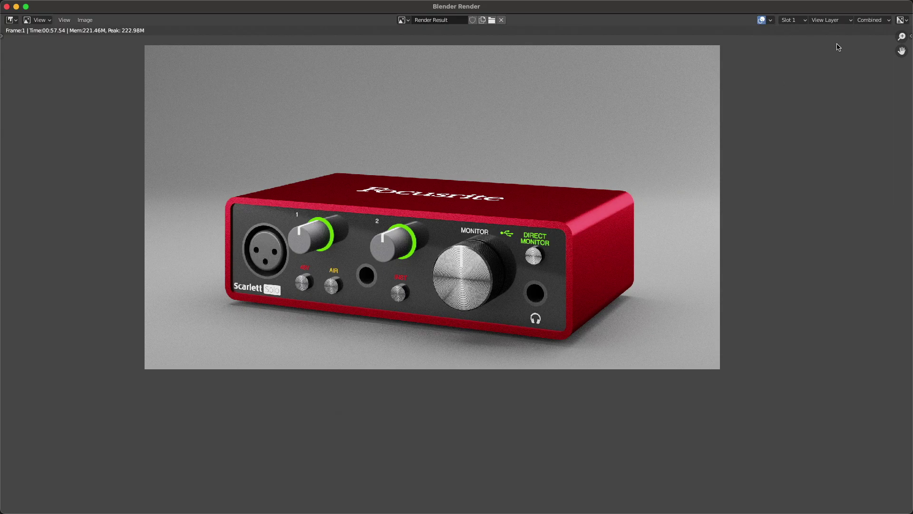
{"action": "left_click", "coordinate": [791, 20]}
{"action": "left_click", "coordinate": [797, 41]}
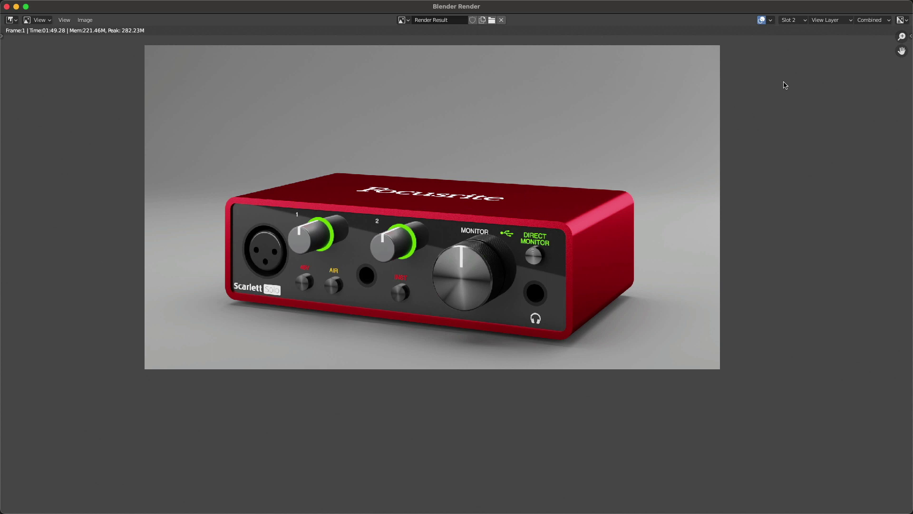
{"action": "left_click", "coordinate": [793, 20]}
{"action": "left_click", "coordinate": [800, 32]}
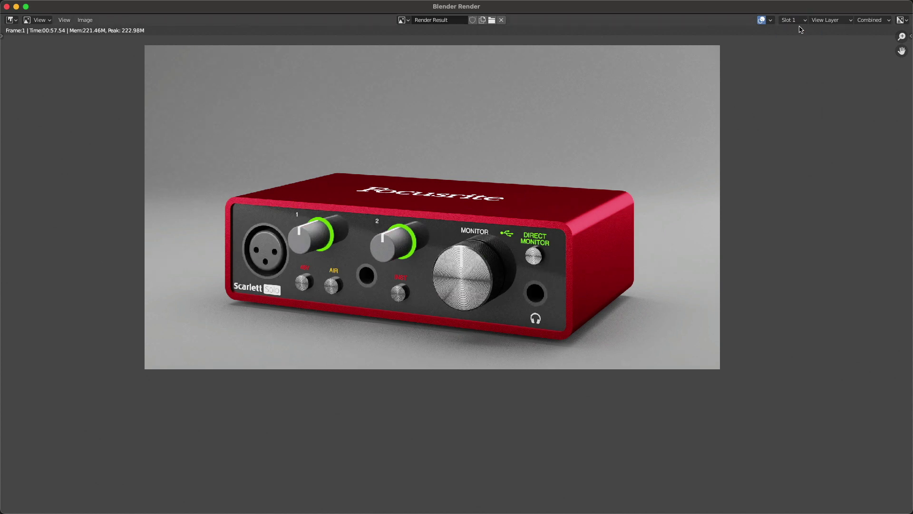
{"action": "left_click", "coordinate": [802, 20]}
{"action": "left_click", "coordinate": [801, 40]}
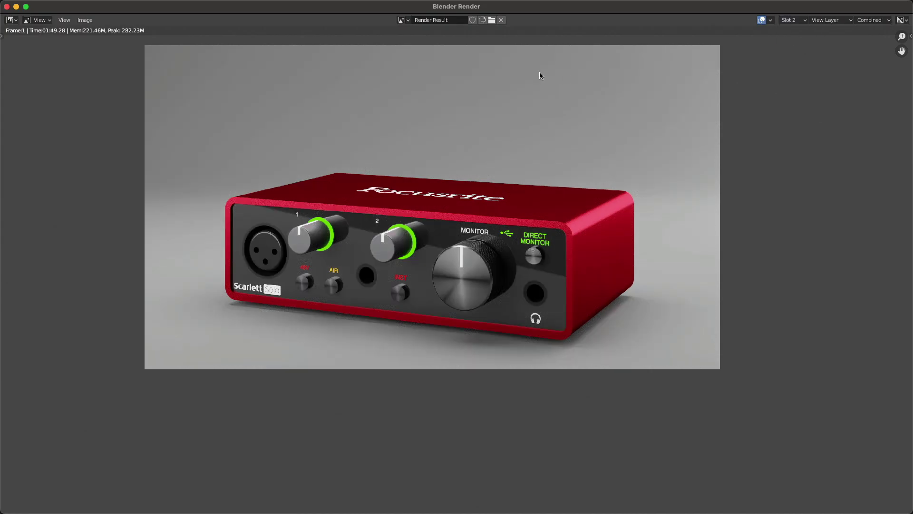
- Save the Slot 2 render as an image file
{"action": "left_click", "coordinate": [85, 20]}
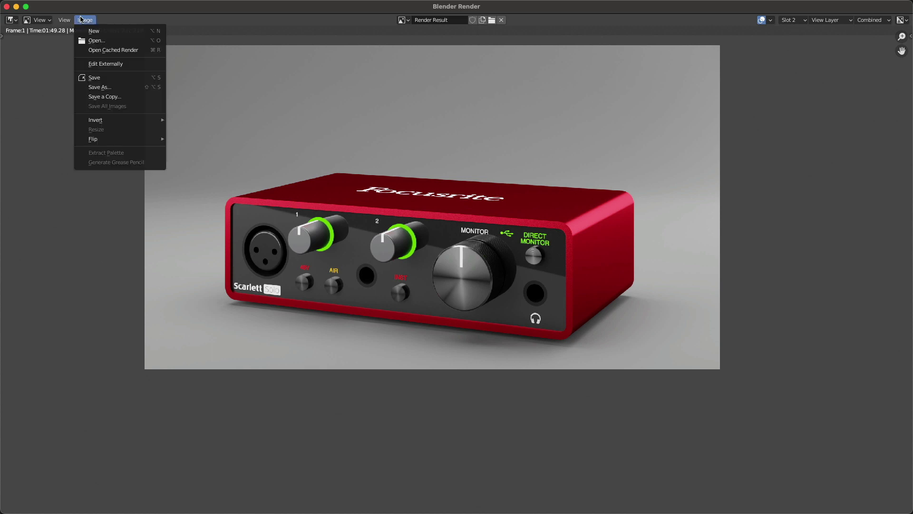
{"action": "left_click", "coordinate": [124, 87]}
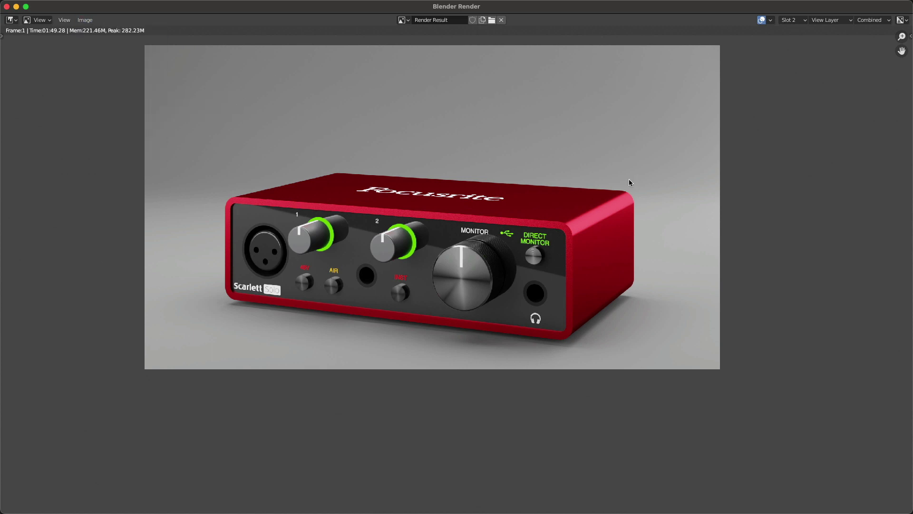